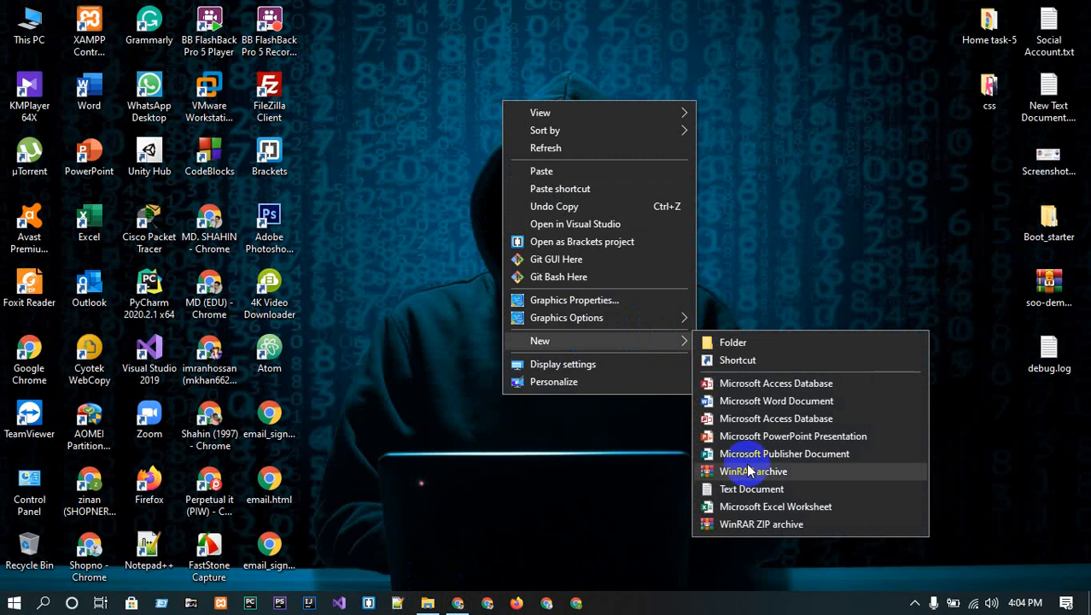
- Create a new text document on the desktop, open it and maximize Notepad
left_click(752, 489)
key("Return")
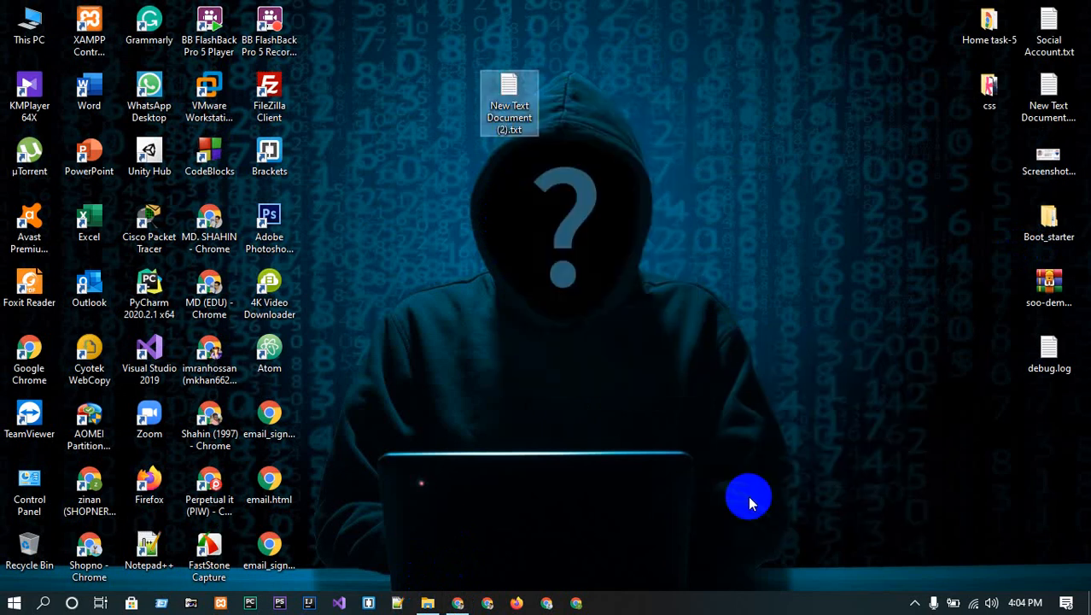
key("Return")
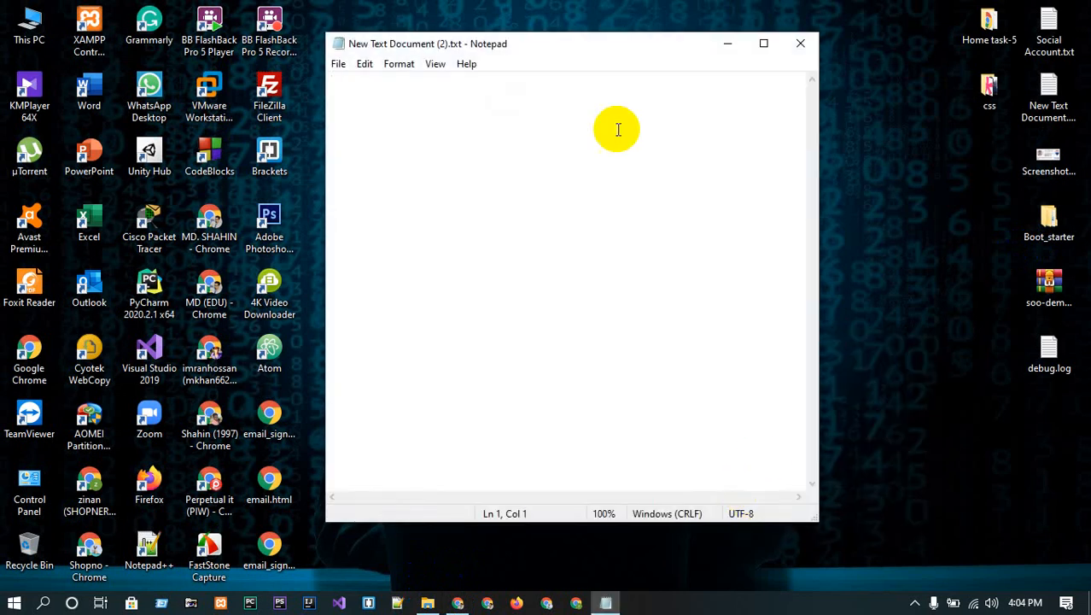
left_click(761, 43)
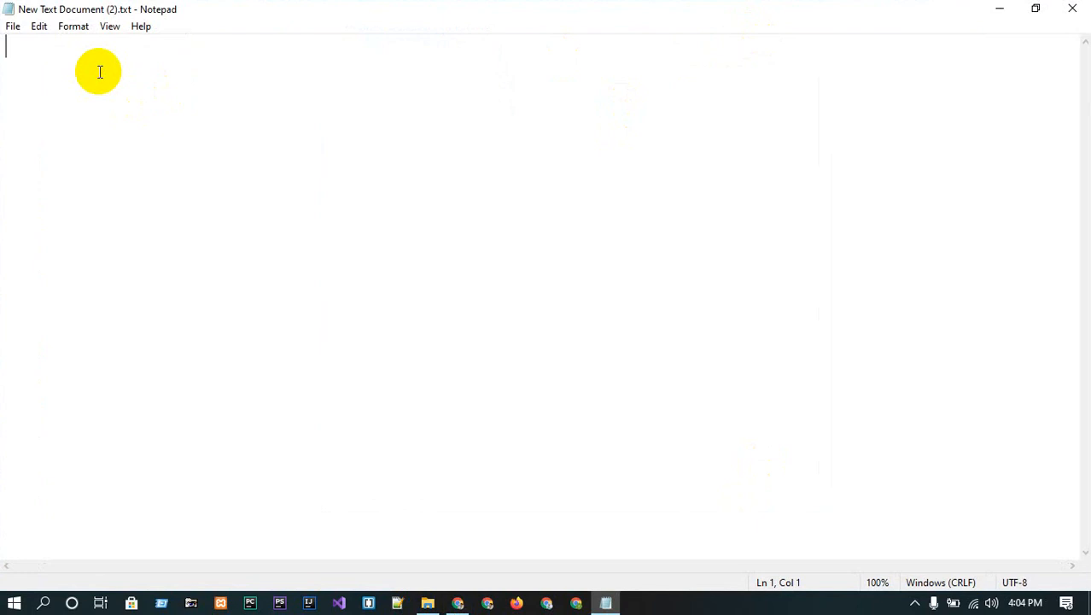
- Type HTML and CSS on separate lines at the top of the note
type("HTMKL")
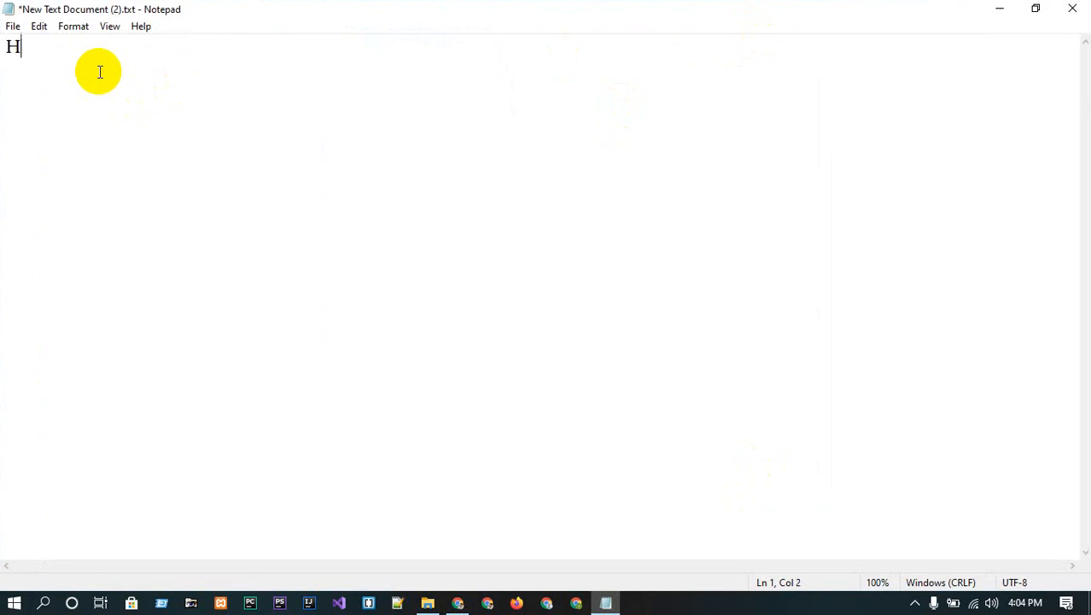
key("BackSpace")
key("BackSpace")
key("BackSpace")
type("ML")
key("Return")
type("CSS")
key("Return")
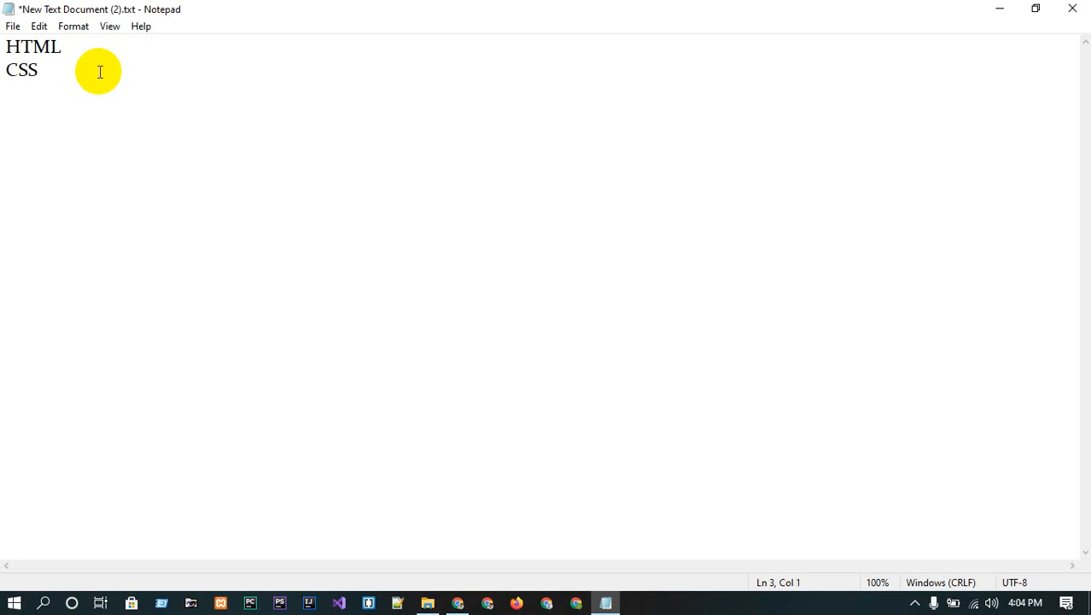
type("V")
key("BackSpace")
type("Bo")
key("BackSpace")
key("BackSpace")
key("BackSpace")
key("BackSpace")
key("BackSpace")
key("BackSpace")
key("BackSpace")
key("BackSpace")
key("BackSpace")
key("BackSpace")
key("BackSpace")
key("Return")
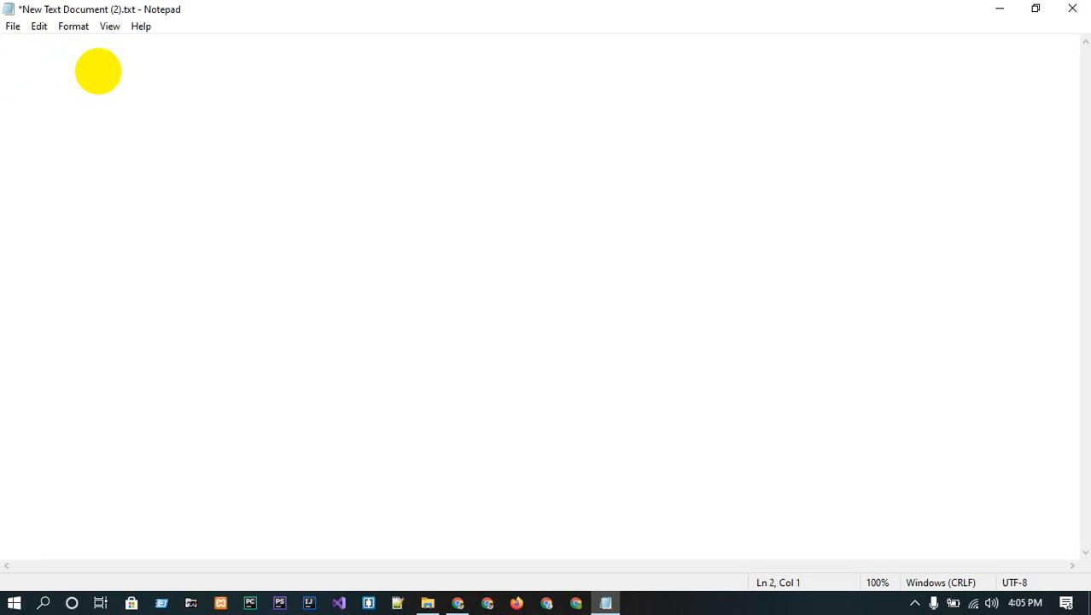
- Add lines 'Dynamic', 'WordPress / PHP Framworks', 'PHP MY Admin ? SQL Database/', then start item '1.'
type("Dynamic")
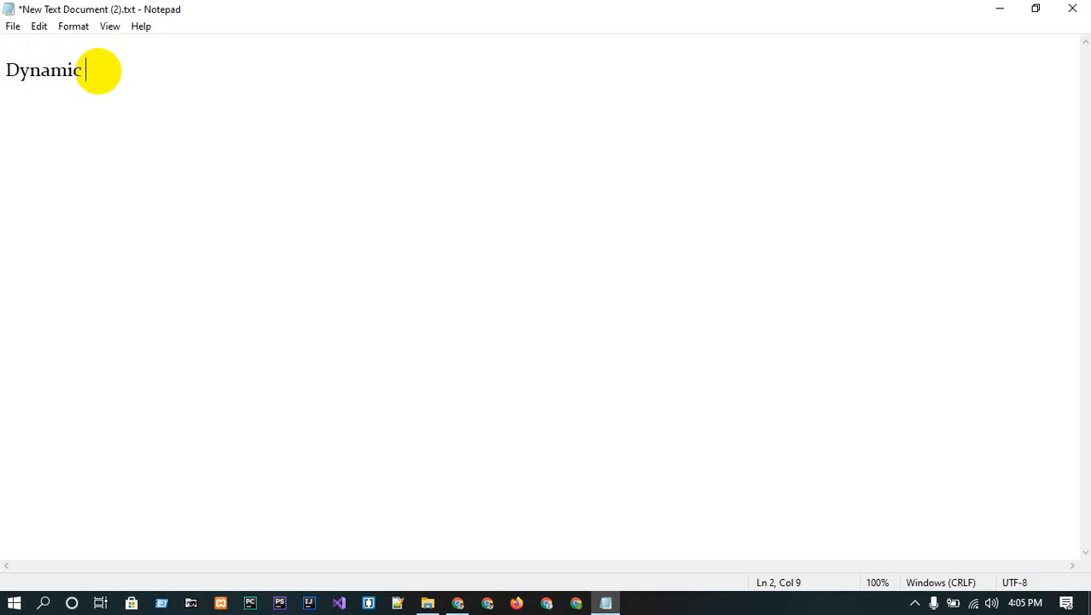
key("Return")
key("Return")
key("Return")
type("WordPress")
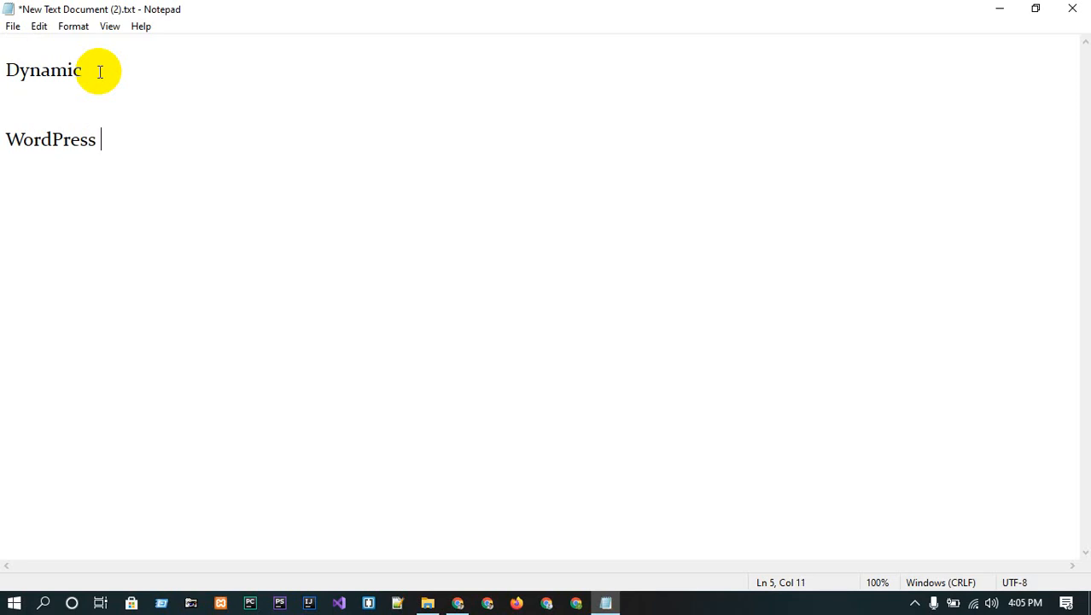
type("/ PHP Fram")
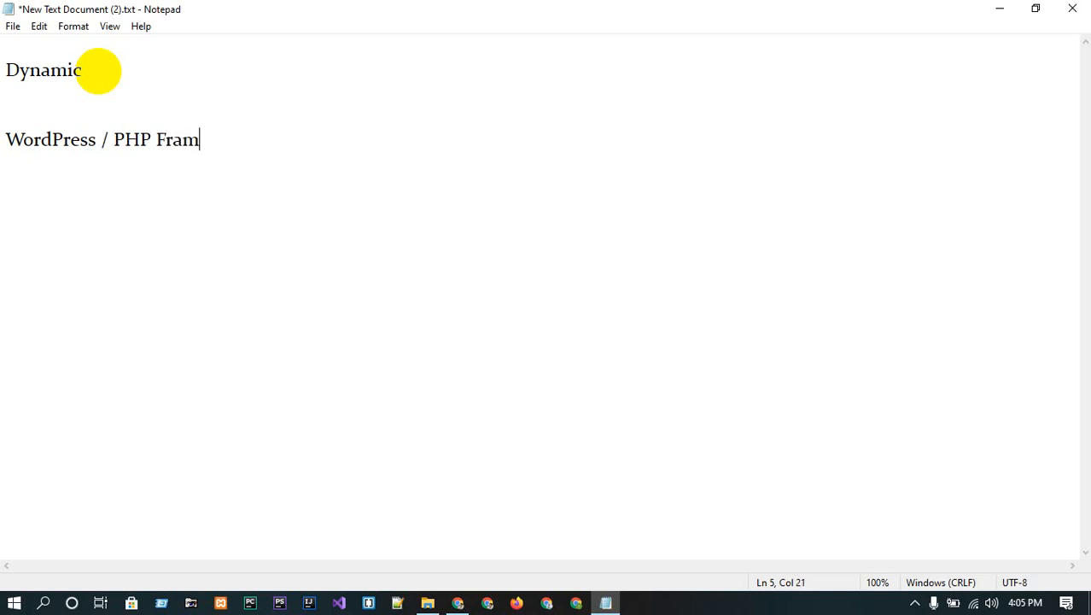
type("works")
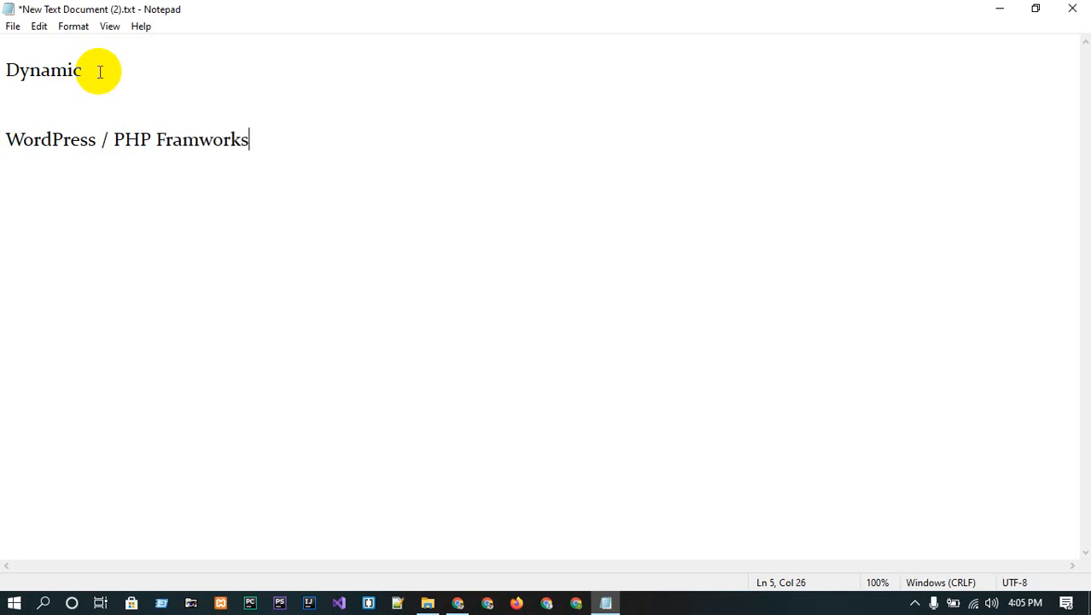
key("Return")
type("PHP MY ")
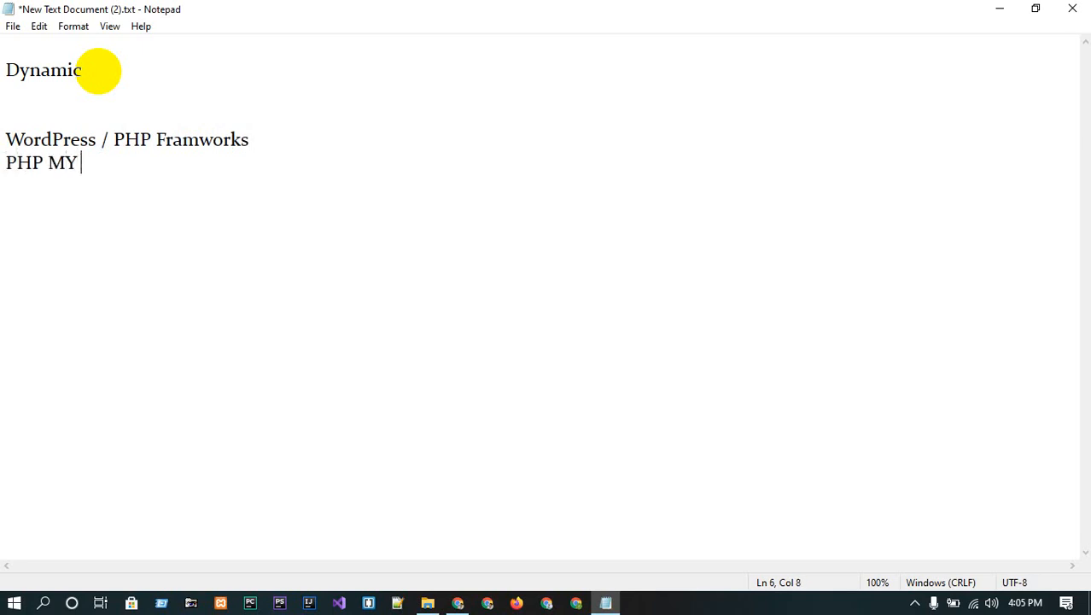
type("Admin ")
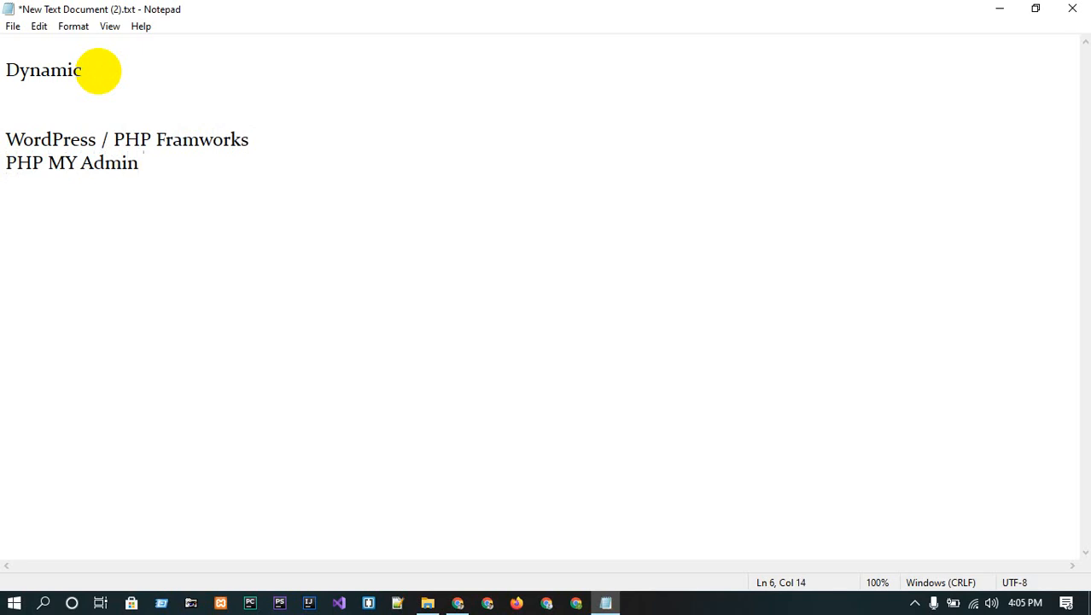
type("? SQL Dat")
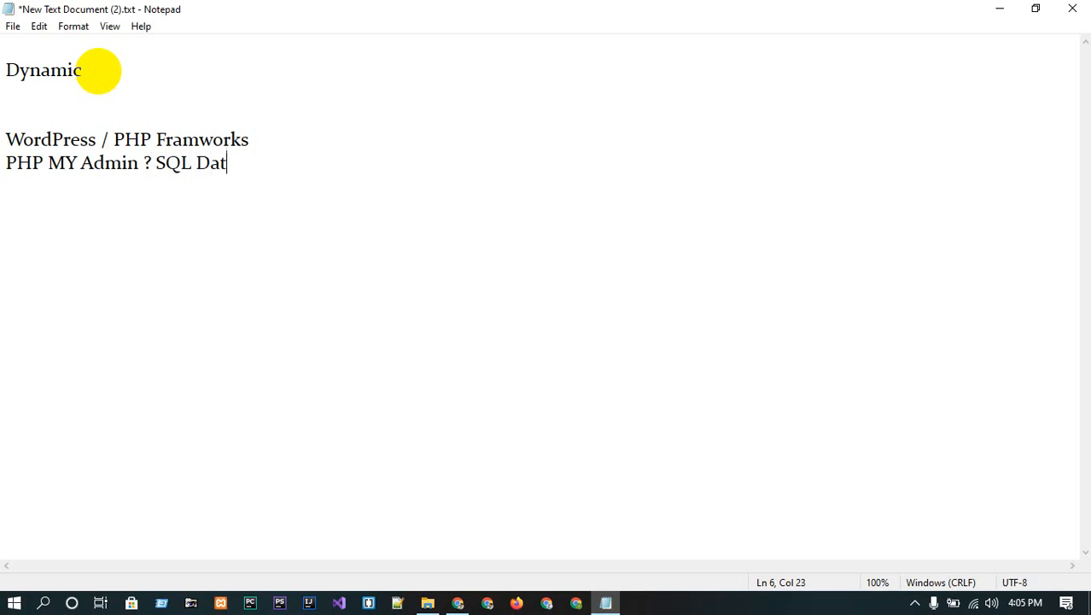
type("abase/")
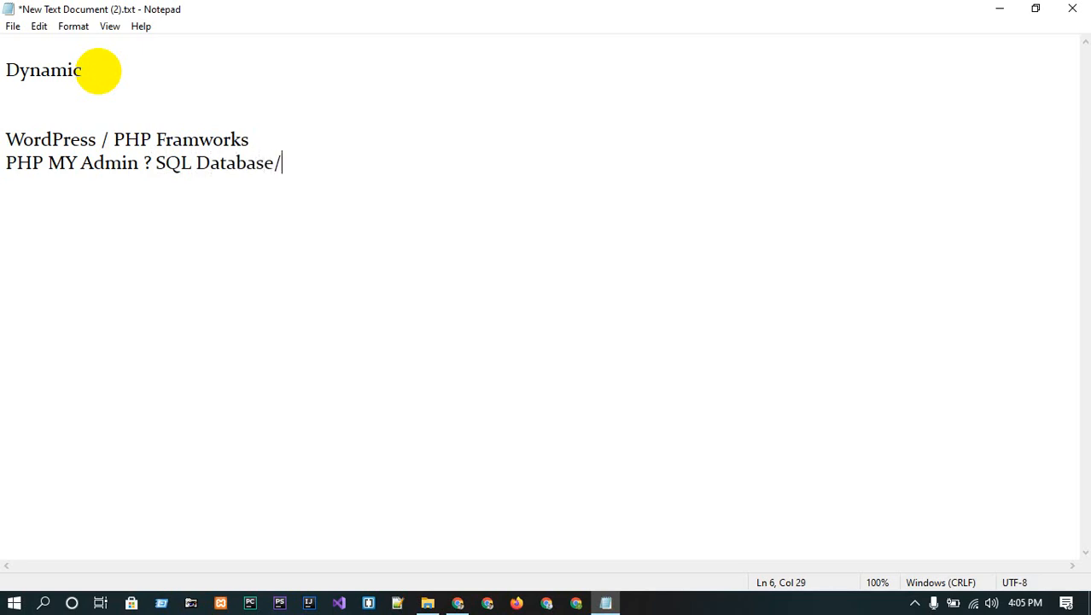
key("Return")
key("Return")
type("1.")
key("Return")
left_click(64, 215)
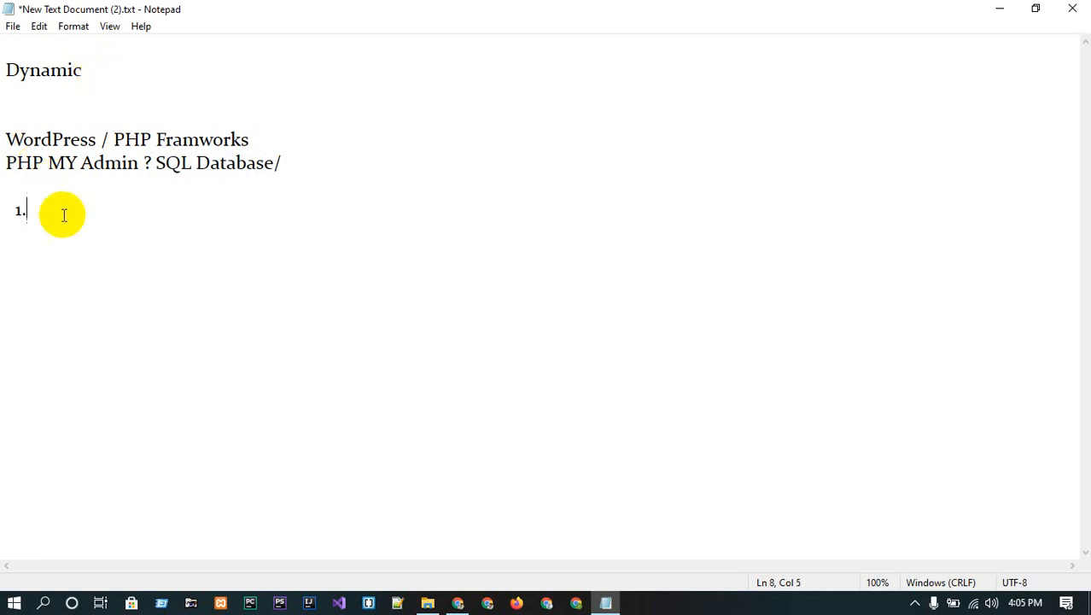
- Add list items '1.xammp' and '2.Local' to the notes
type("xamp")
type("p")
key("BackSpace")
key("BackSpace")
type("mp")
key("Return")
type("2. l")
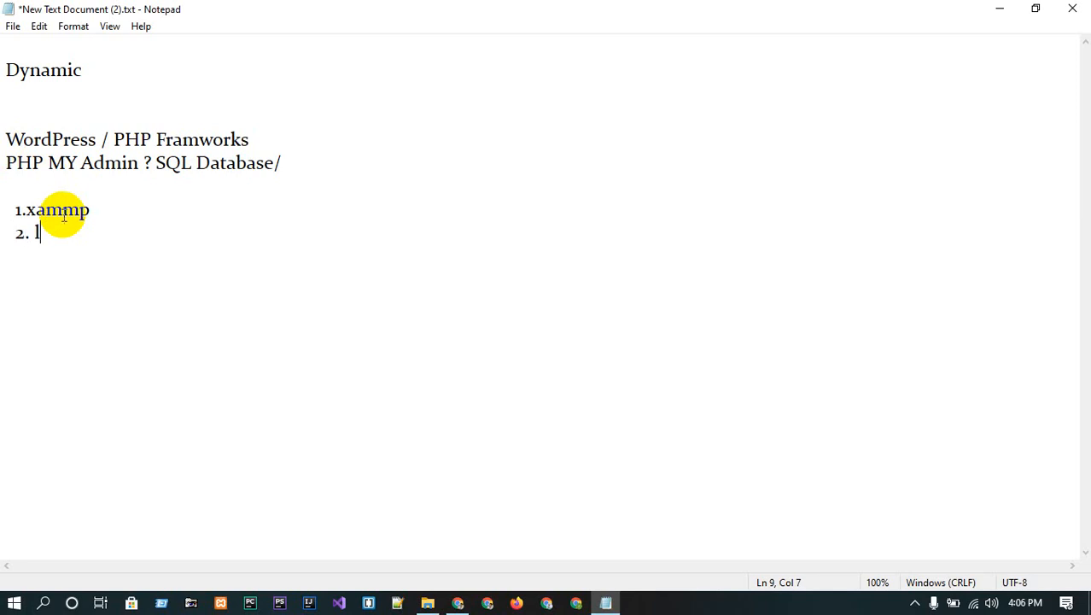
key("BackSpace")
key("BackSpace")
type("Local")
key("Return")
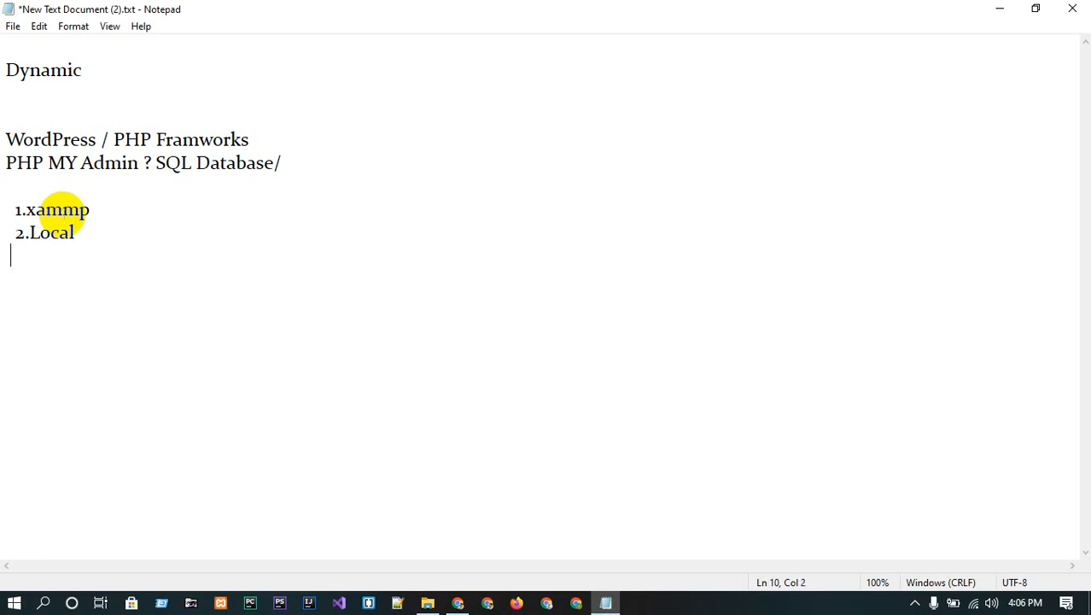
- Close the Notepad file without saving the changes
left_click_drag(94, 284, 5, 43)
left_click(143, 232)
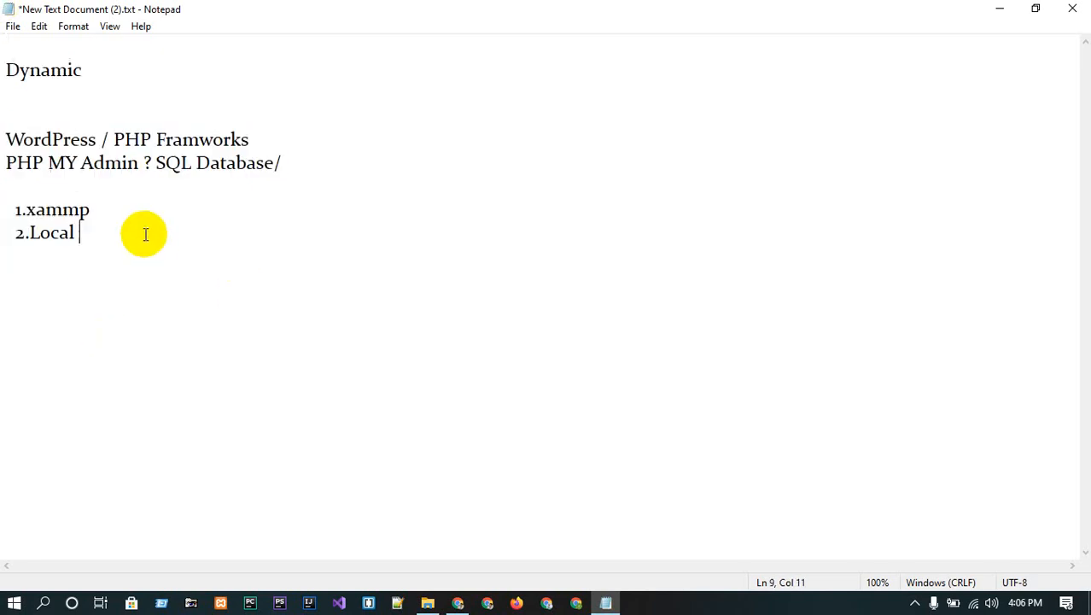
left_click(1073, 9)
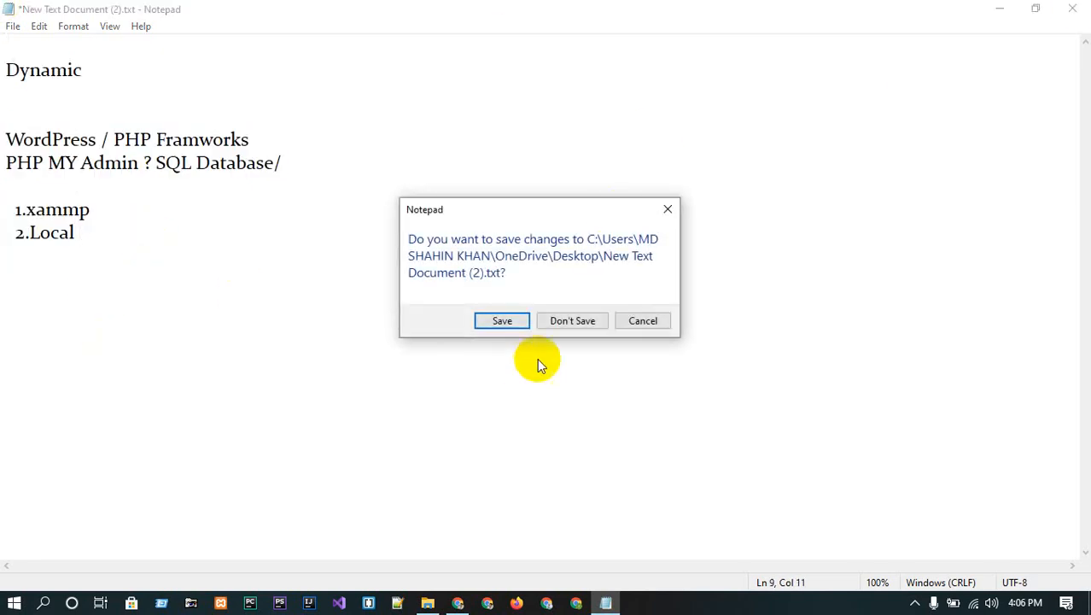
left_click(557, 321)
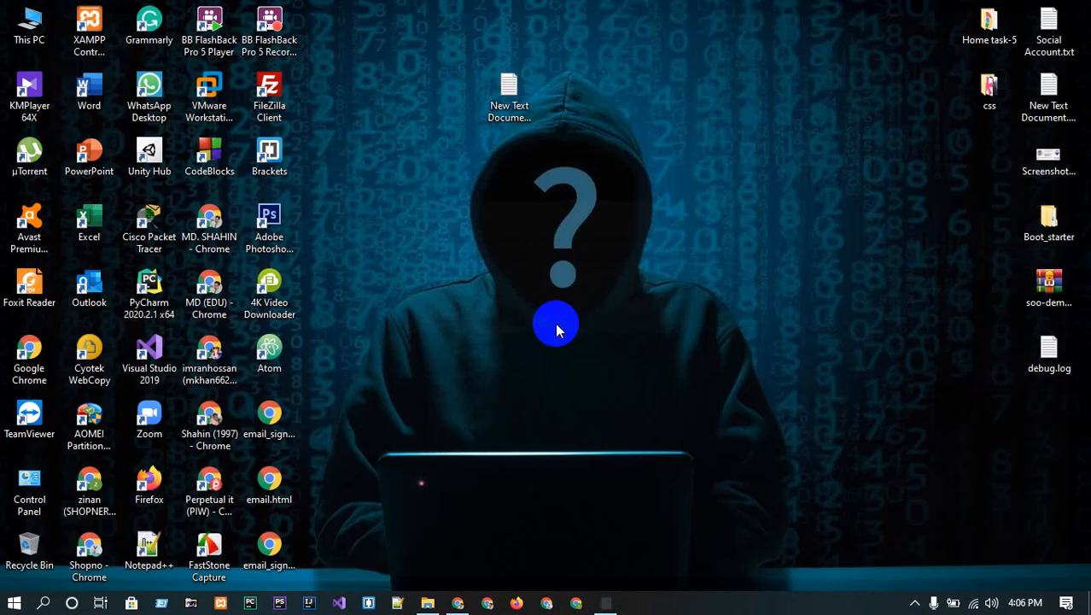
- Bring Chrome forward and close the Facebook and DESIGN 4 YOU tabs
left_click(459, 602)
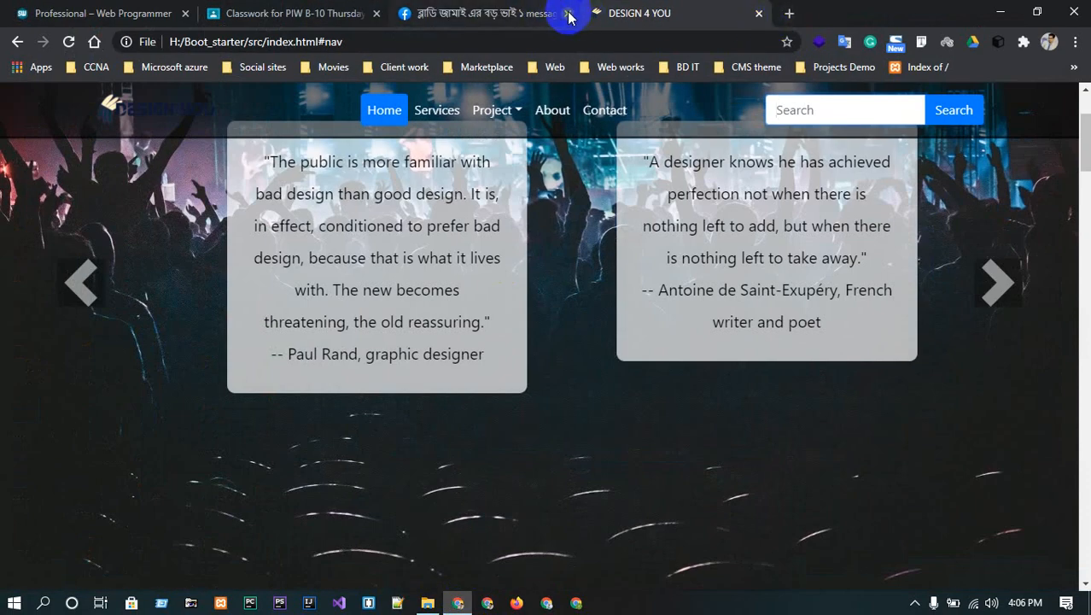
left_click(567, 12)
left_click(592, 12)
left_click(568, 13)
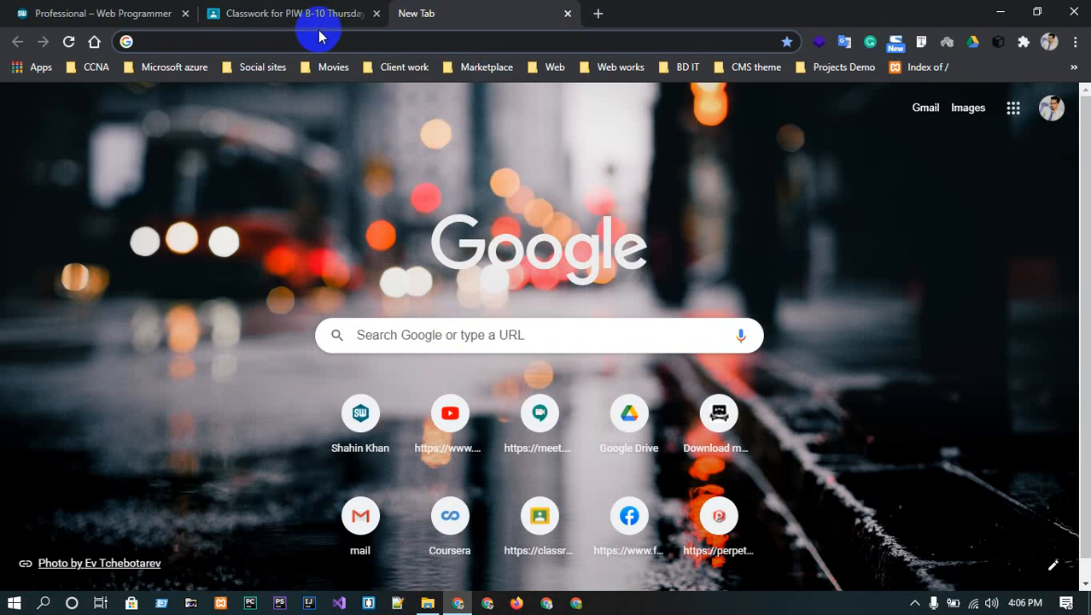
- Search Google for xampp and start the XAMPP for Windows download from Apache Friends
left_click(411, 340)
type("x")
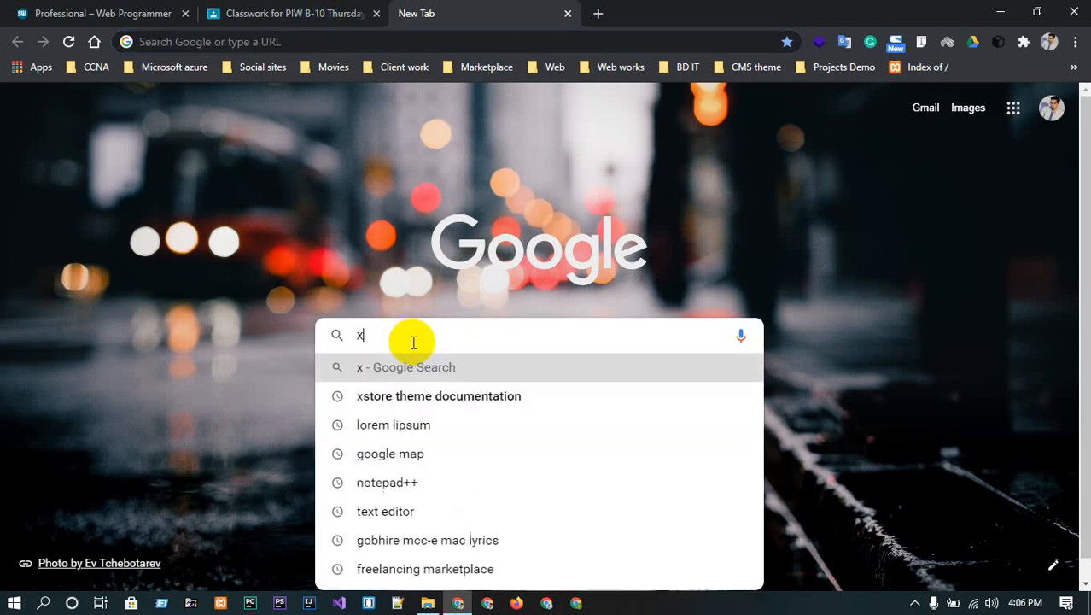
type("ampp")
key("Return")
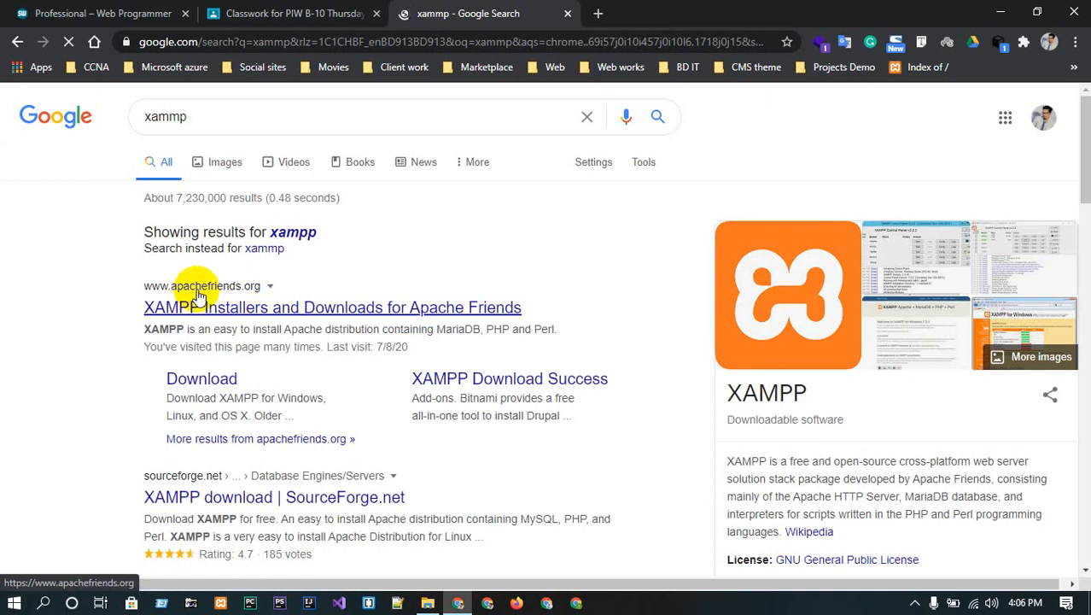
left_click(218, 309)
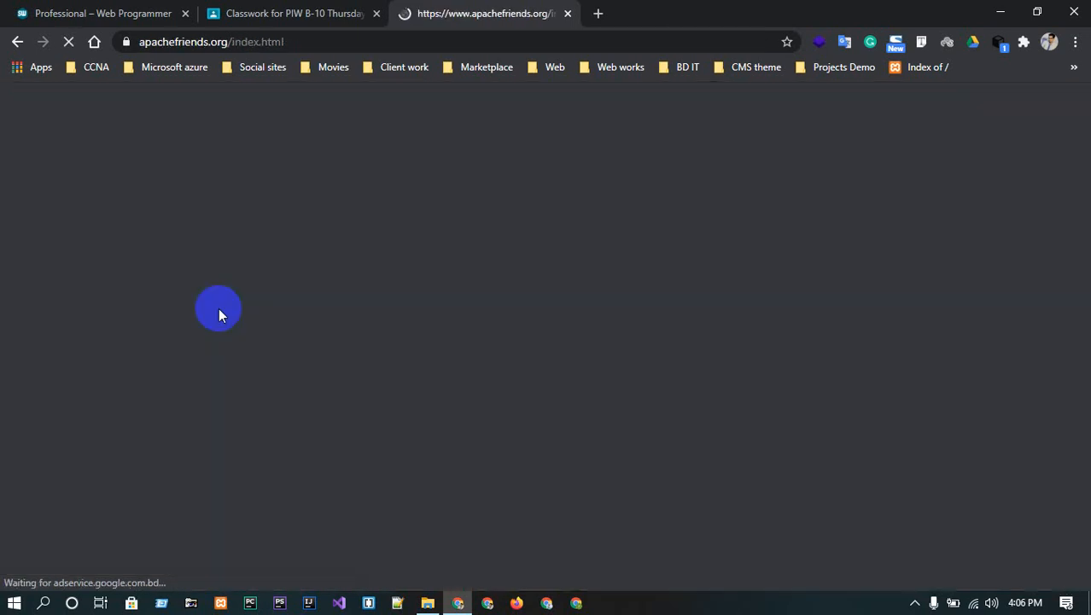
scroll(514, 231, "down", 2)
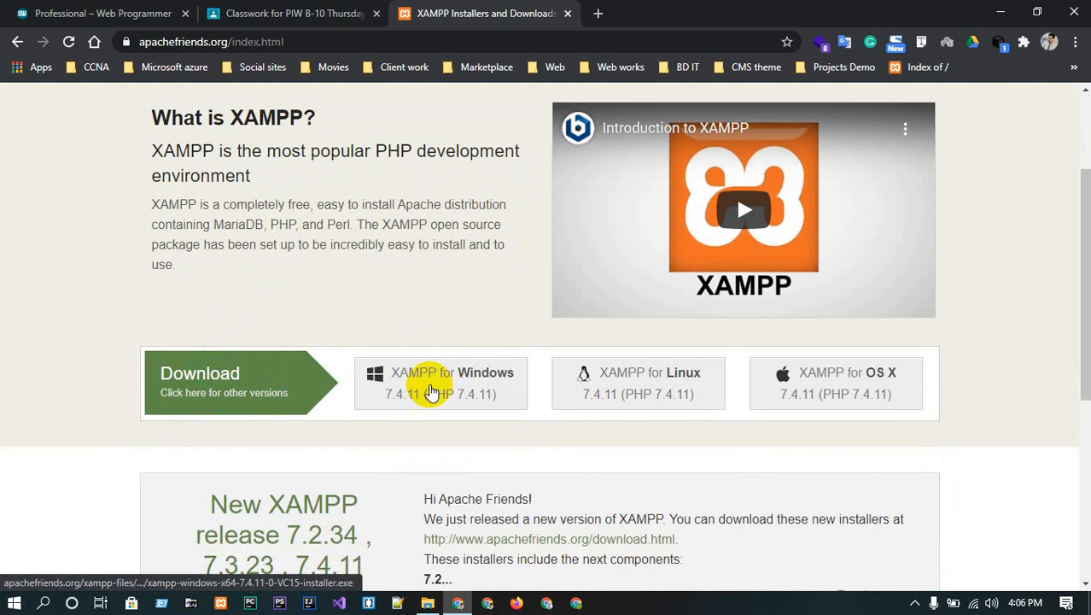
left_click(429, 391)
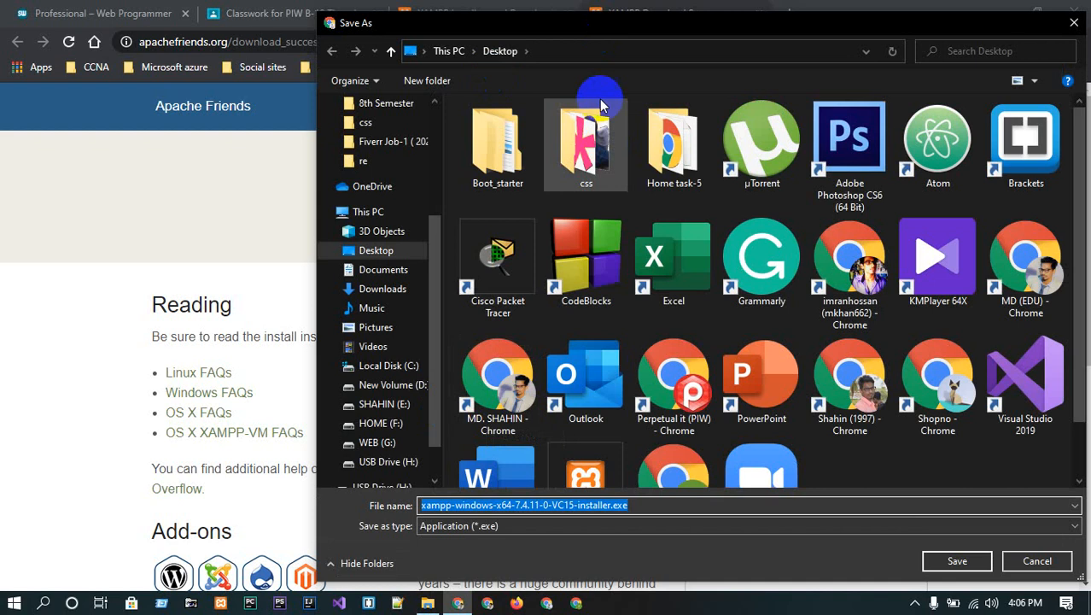
- Cancel saving the installer, minimize Chrome and refresh the desktop
left_click_drag(1003, 20, 817, 19)
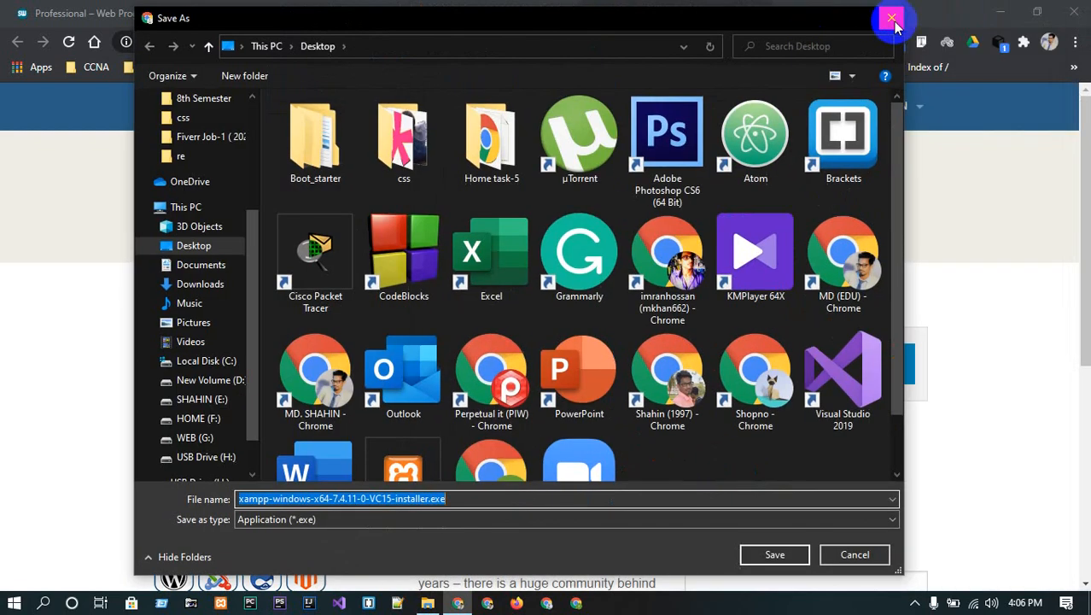
left_click(891, 21)
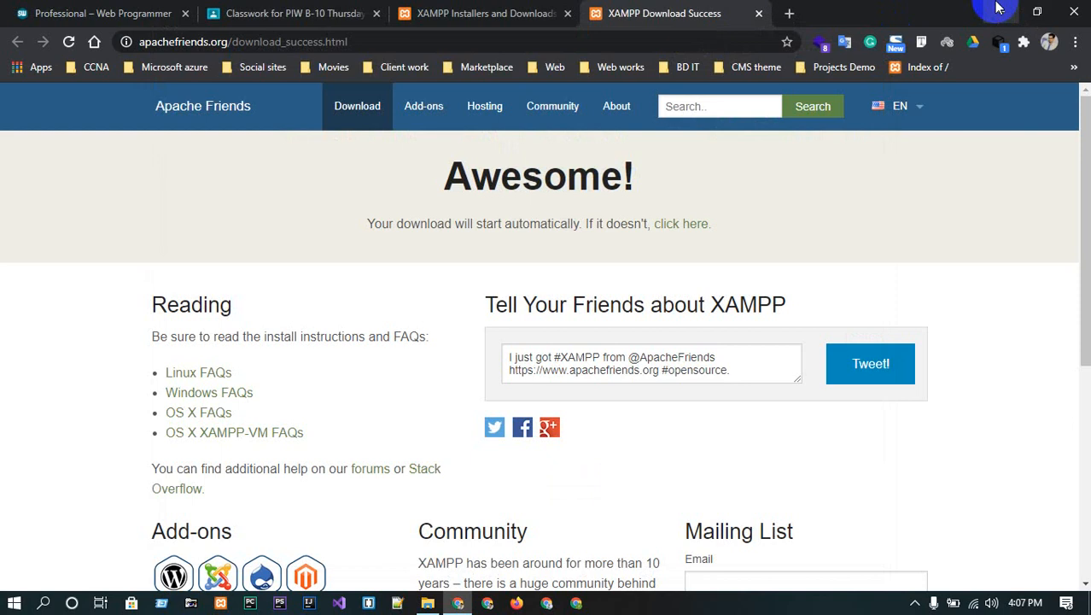
left_click(999, 9)
right_click(381, 147)
left_click(418, 198)
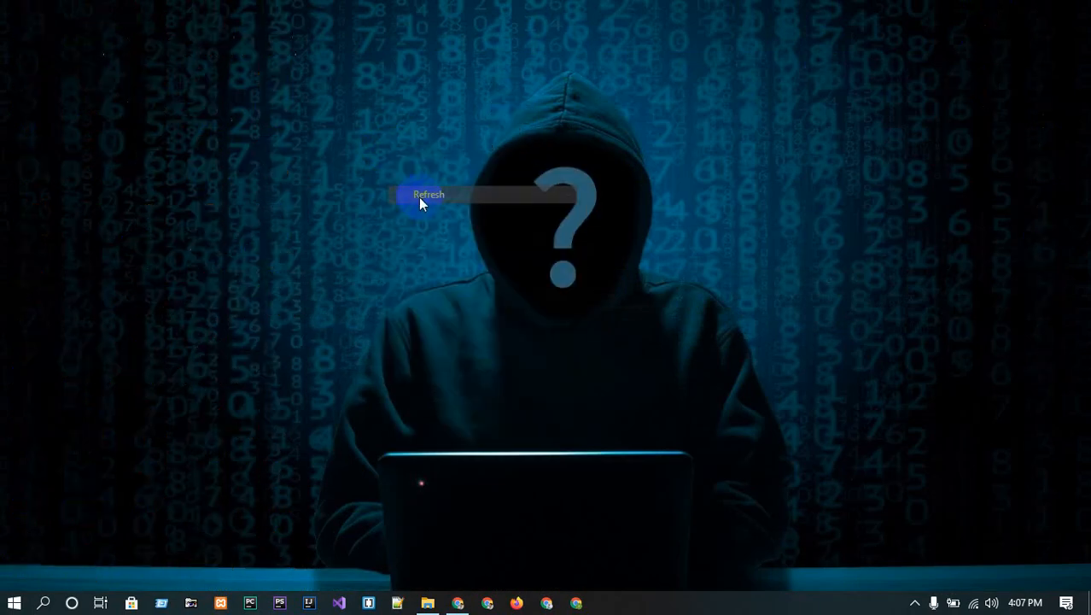
- Launch XAMPP Control Panel, start Apache and MySQL, then minimize the panel
left_click(223, 605)
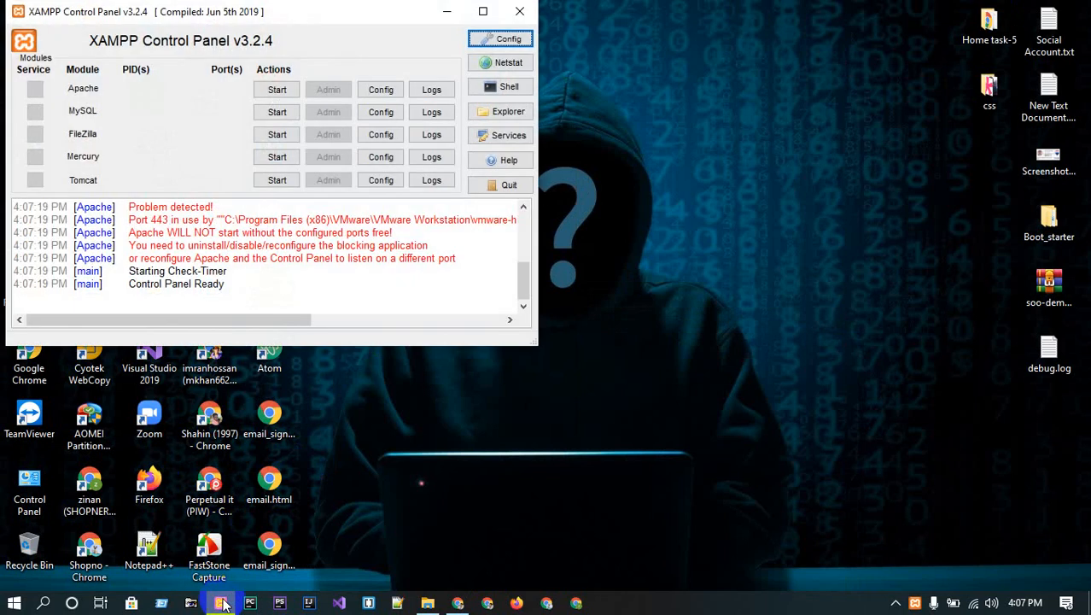
left_click_drag(361, 11, 542, 28)
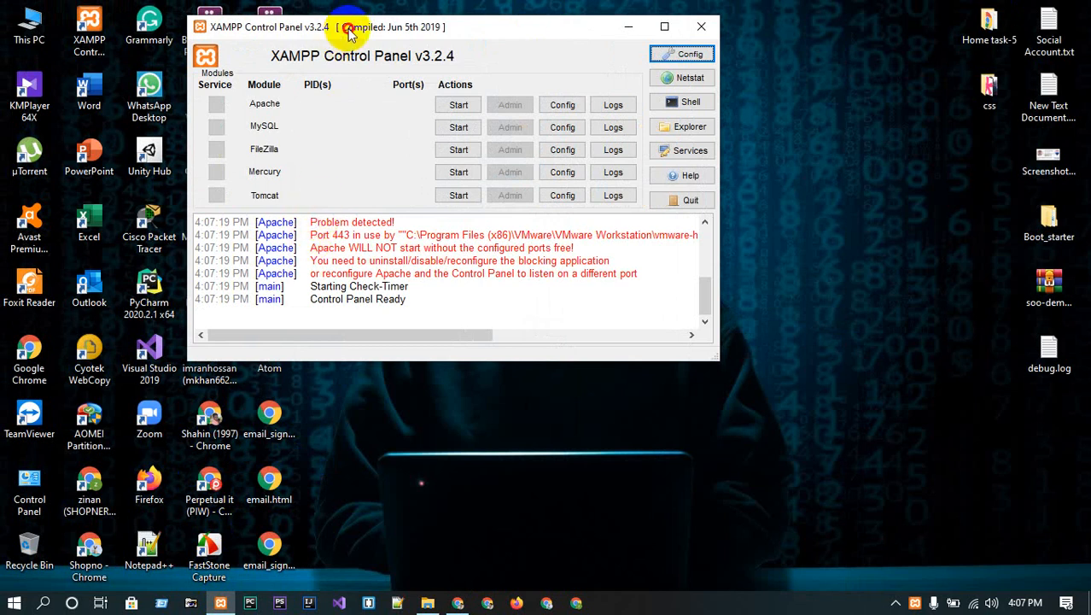
left_click_drag(350, 32, 564, 52)
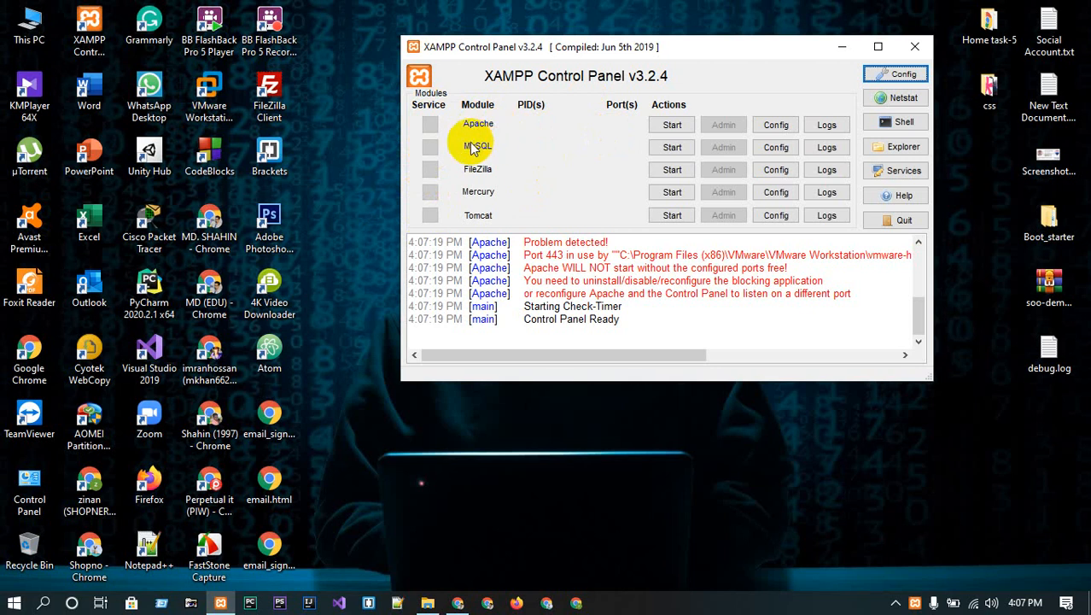
left_click(670, 126)
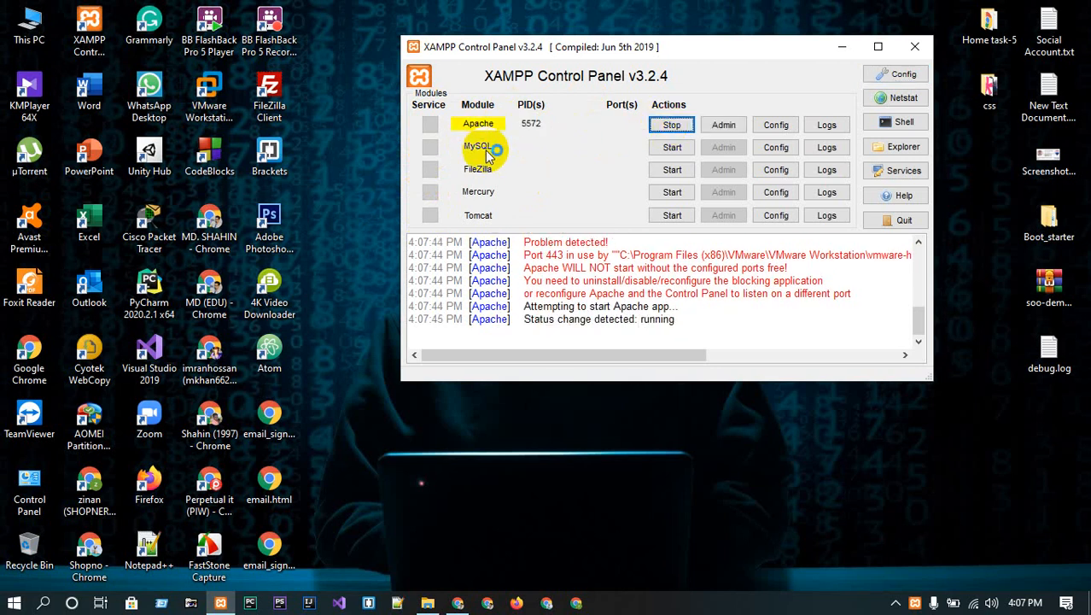
left_click(666, 147)
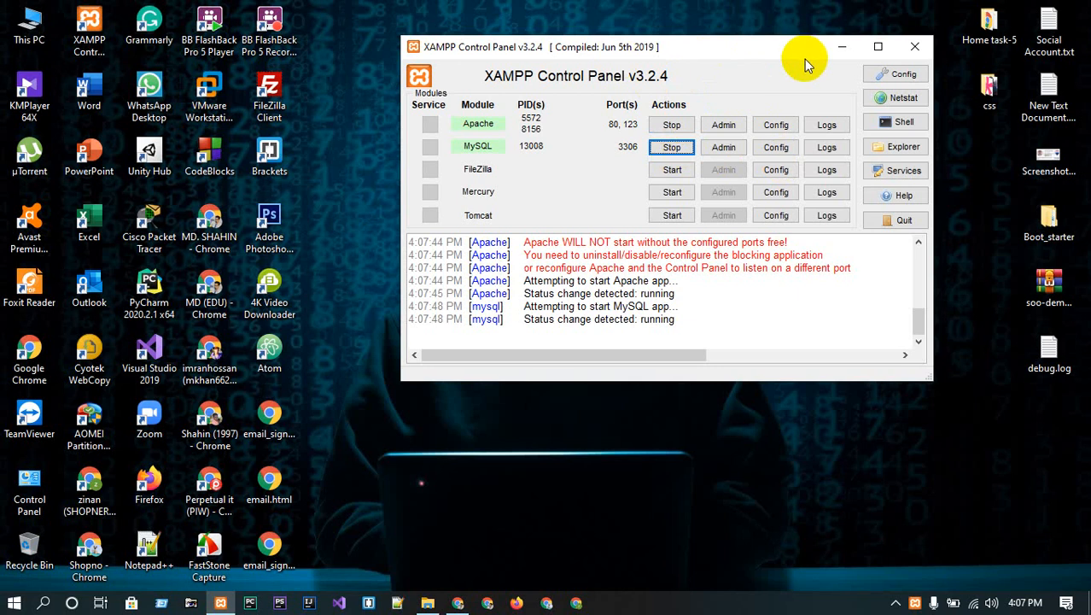
left_click(843, 50)
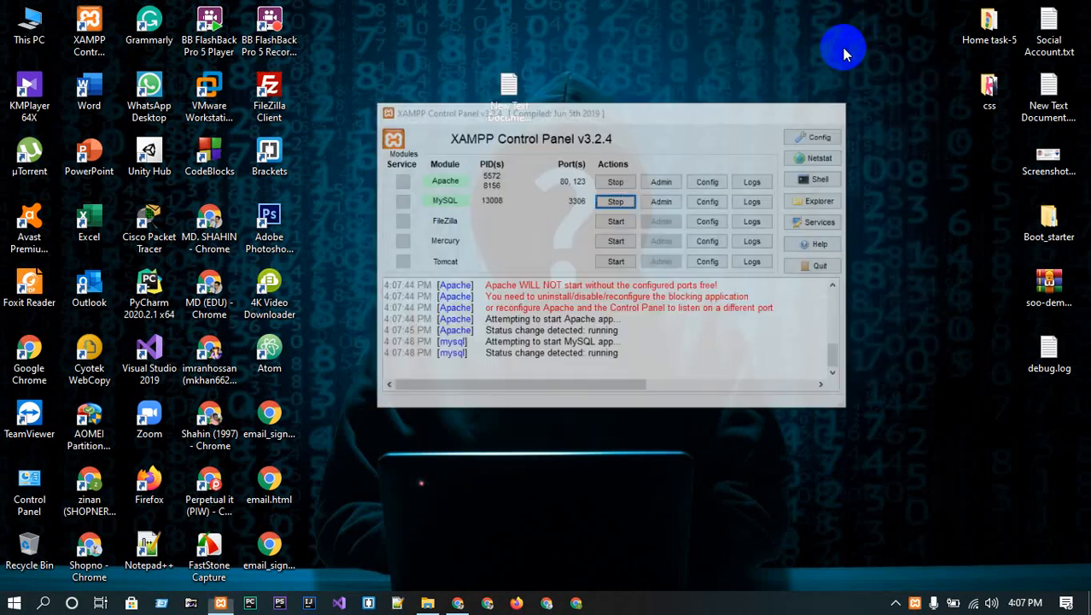
- Browse the Program Files and Program Files (x86) folders on Local Disk (C:)
double_click(32, 26)
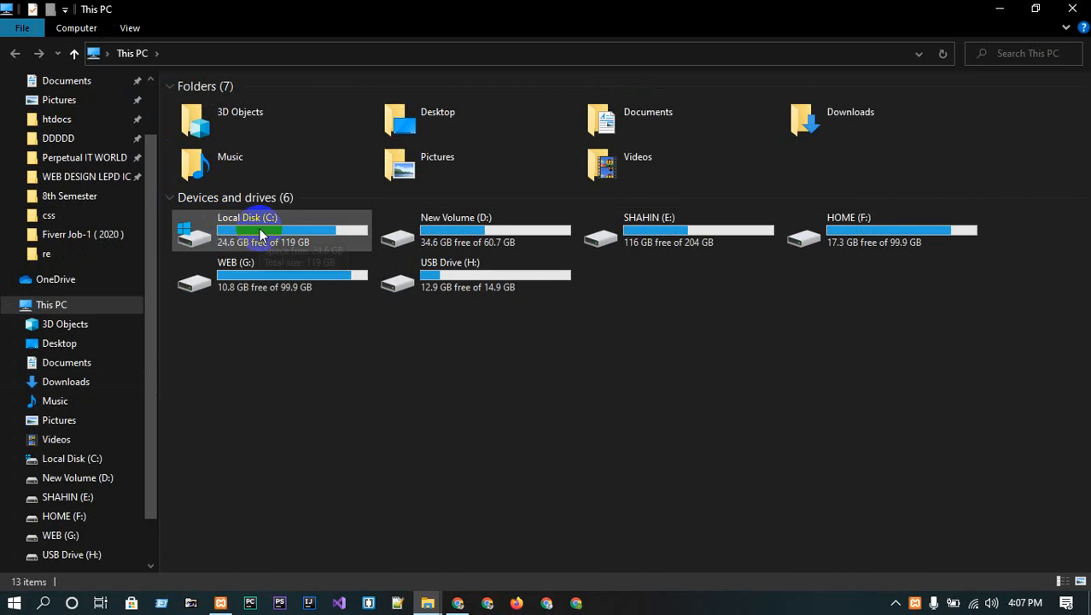
double_click(260, 232)
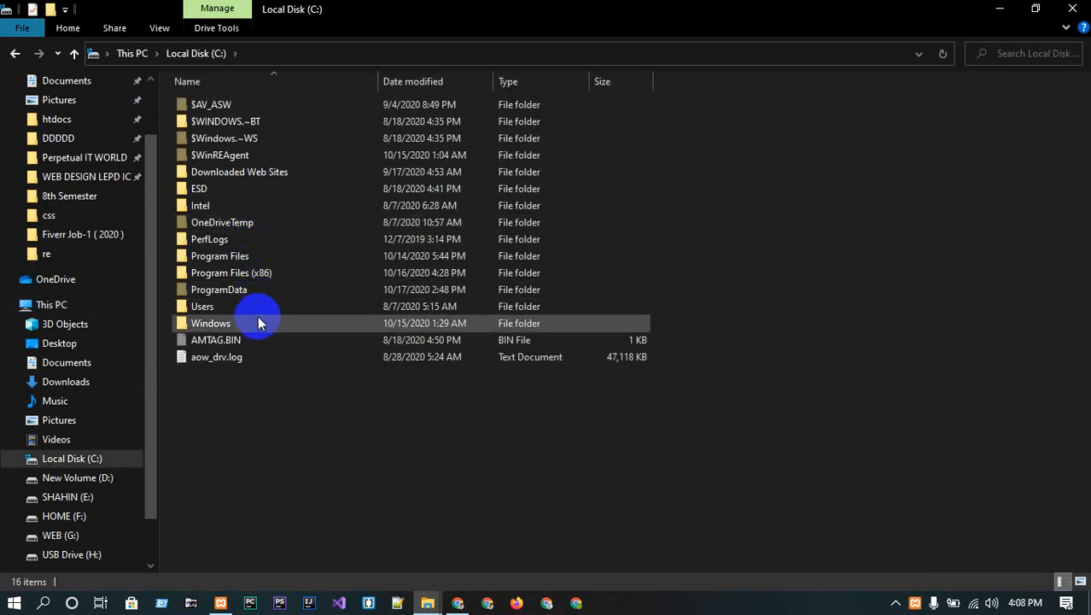
double_click(232, 276)
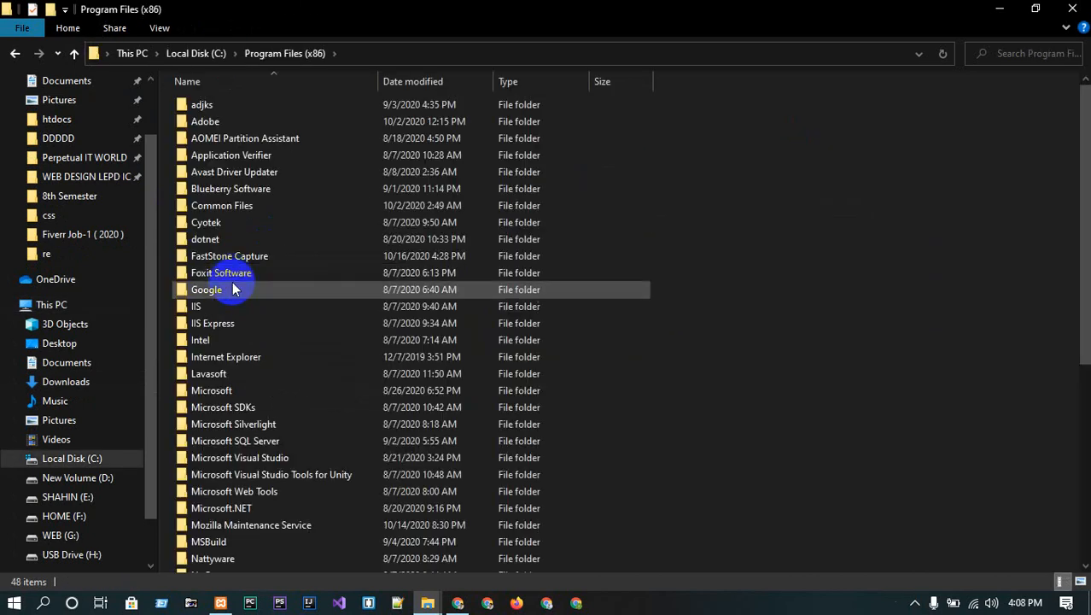
left_click(14, 53)
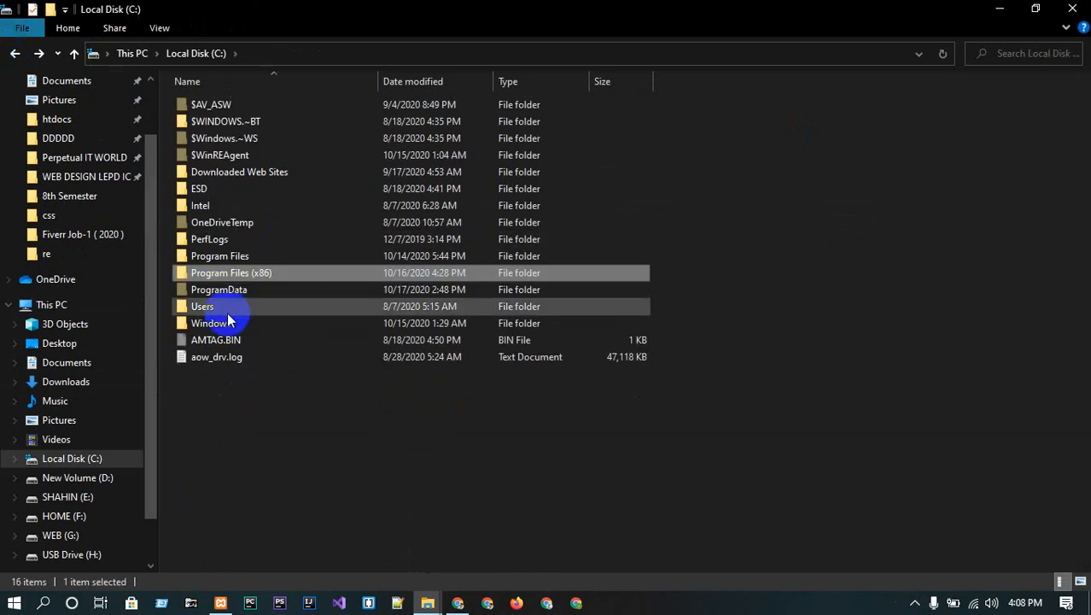
double_click(219, 255)
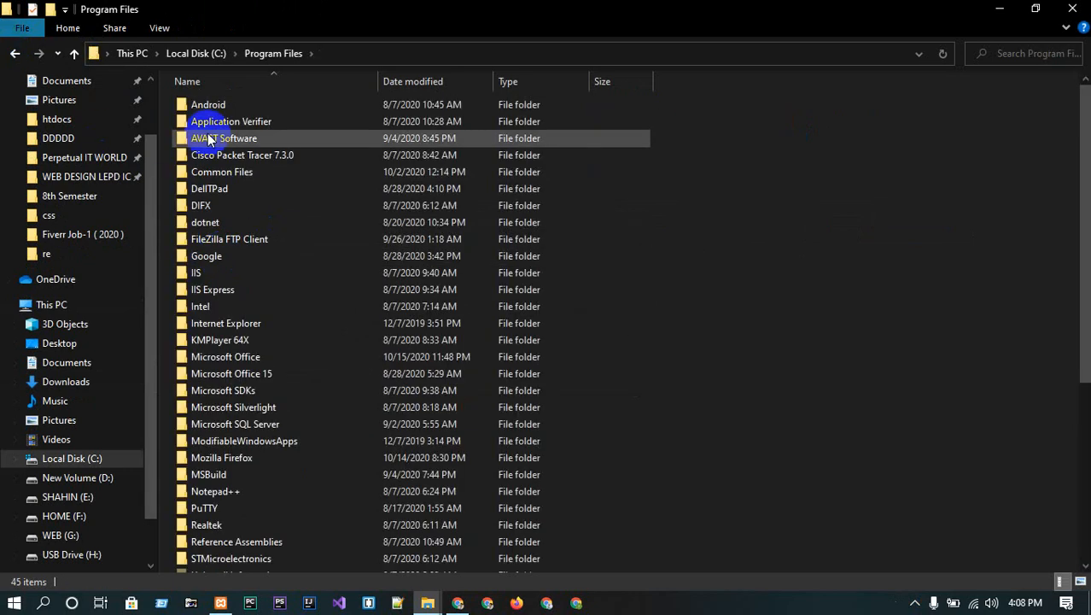
scroll(231, 256, "down", 6)
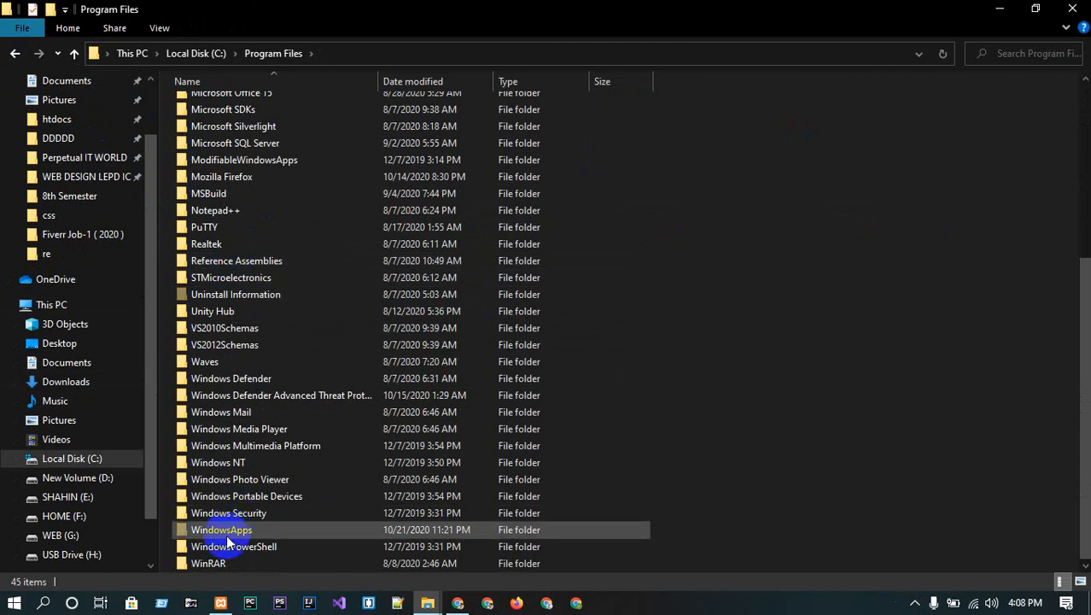
scroll(235, 342, "up", 6)
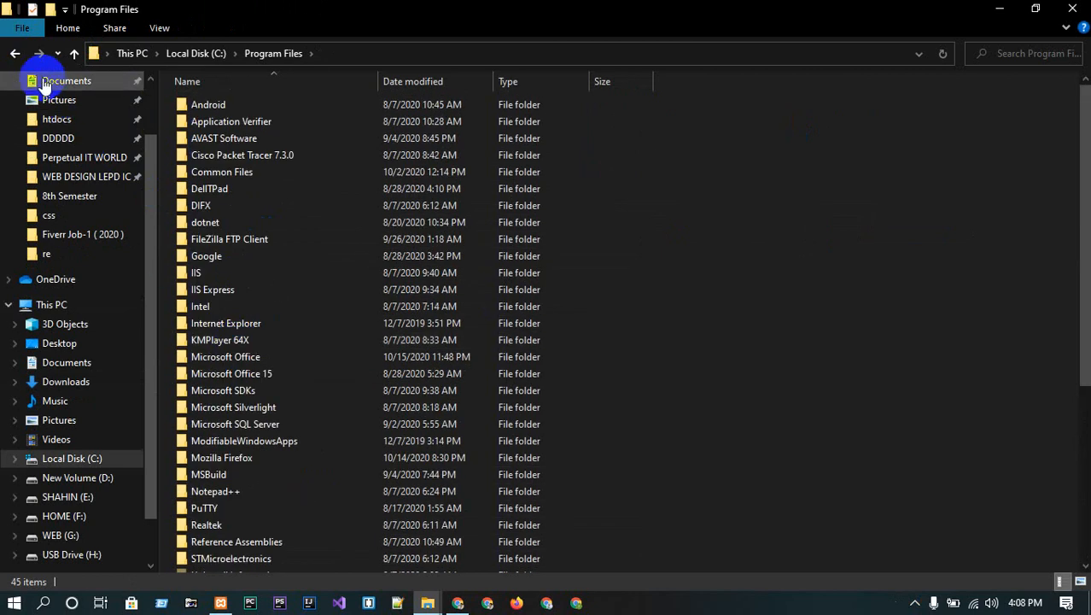
left_click(15, 53)
double_click(248, 272)
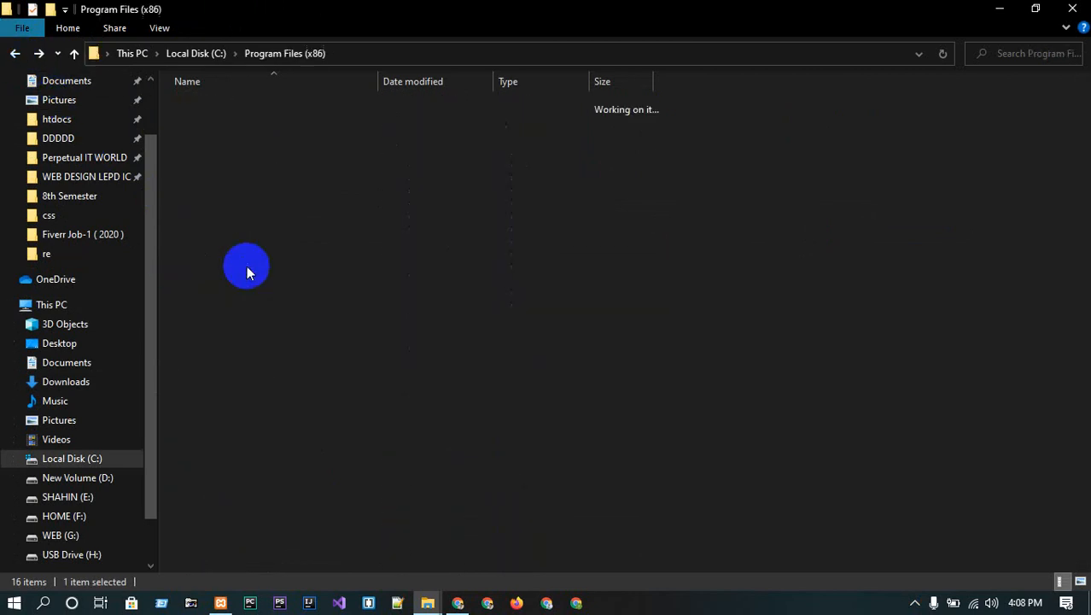
scroll(247, 266, "down", 6)
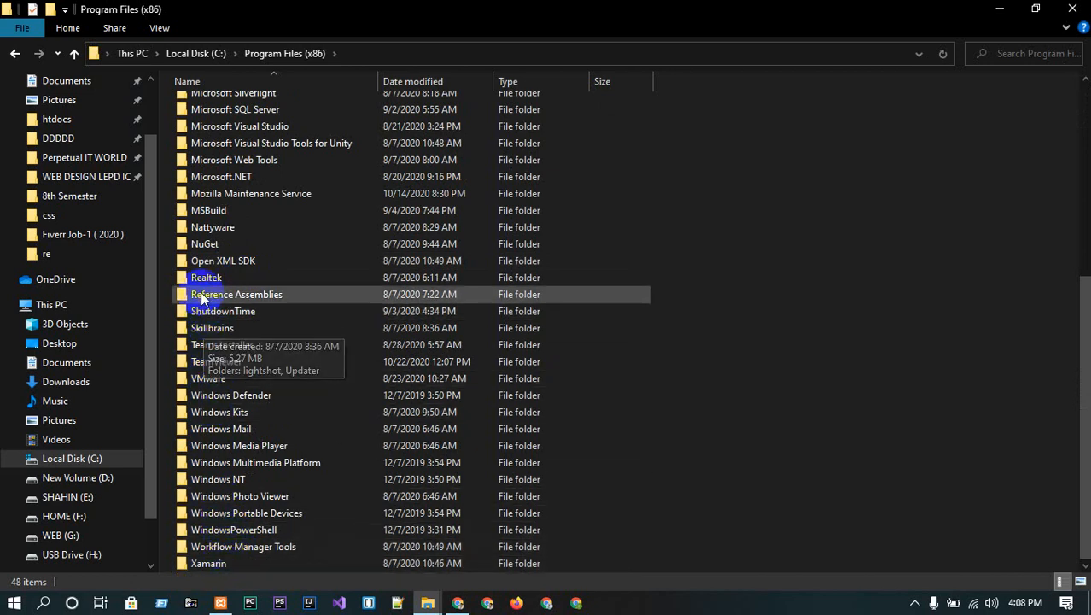
scroll(221, 154, "up", 7)
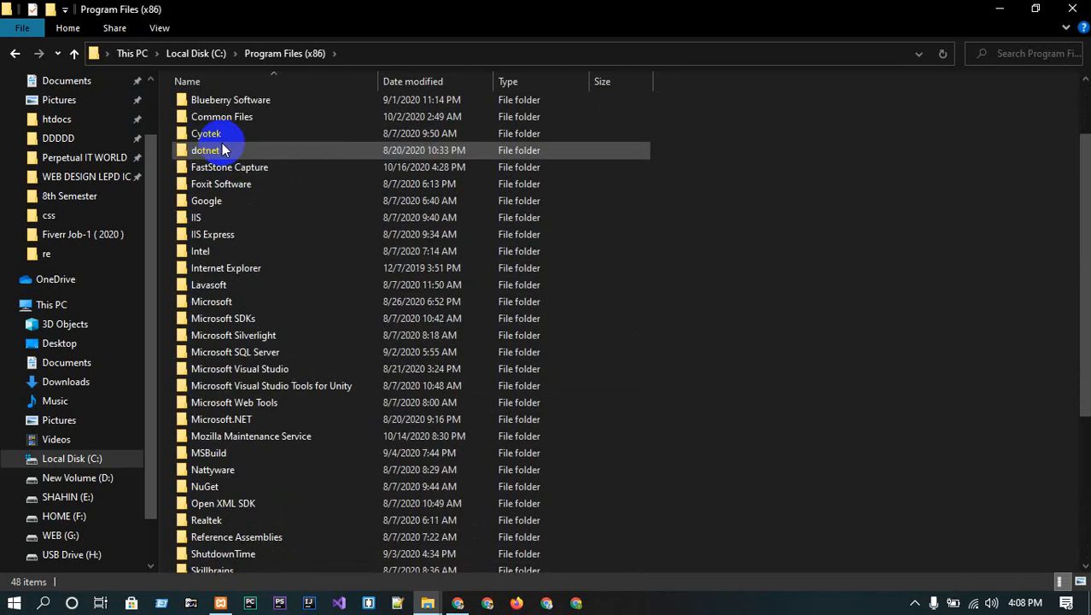
- Open the xampp folder on New Volume (D:)
left_click(51, 305)
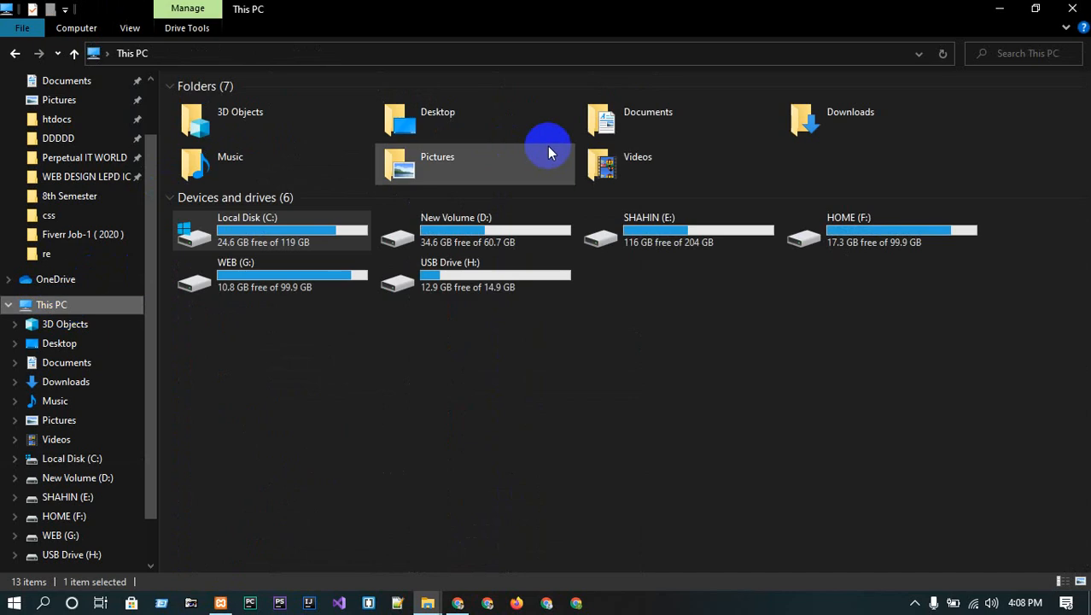
double_click(485, 213)
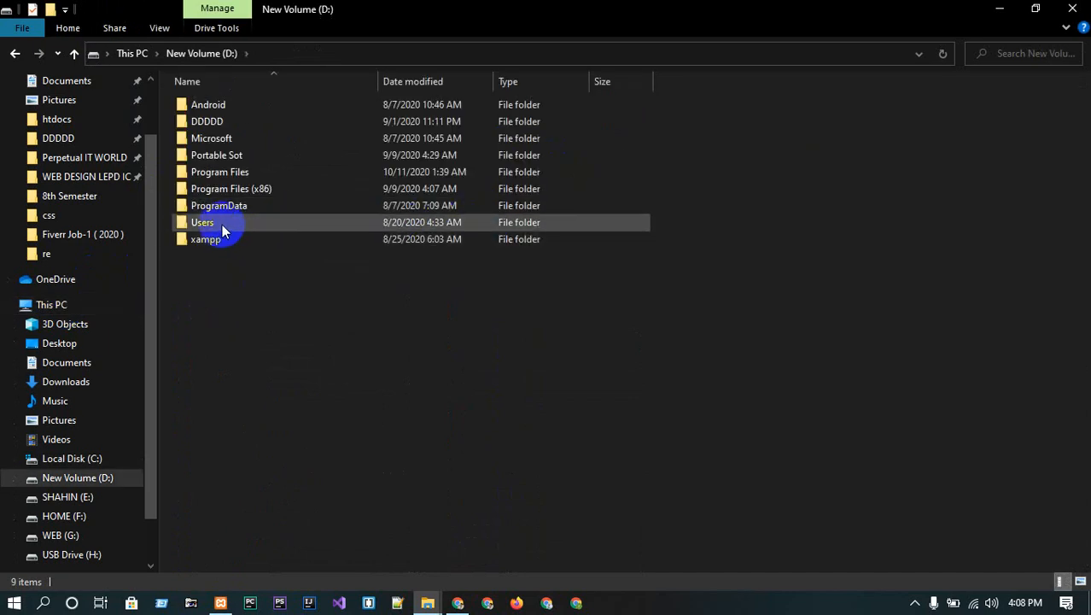
double_click(212, 243)
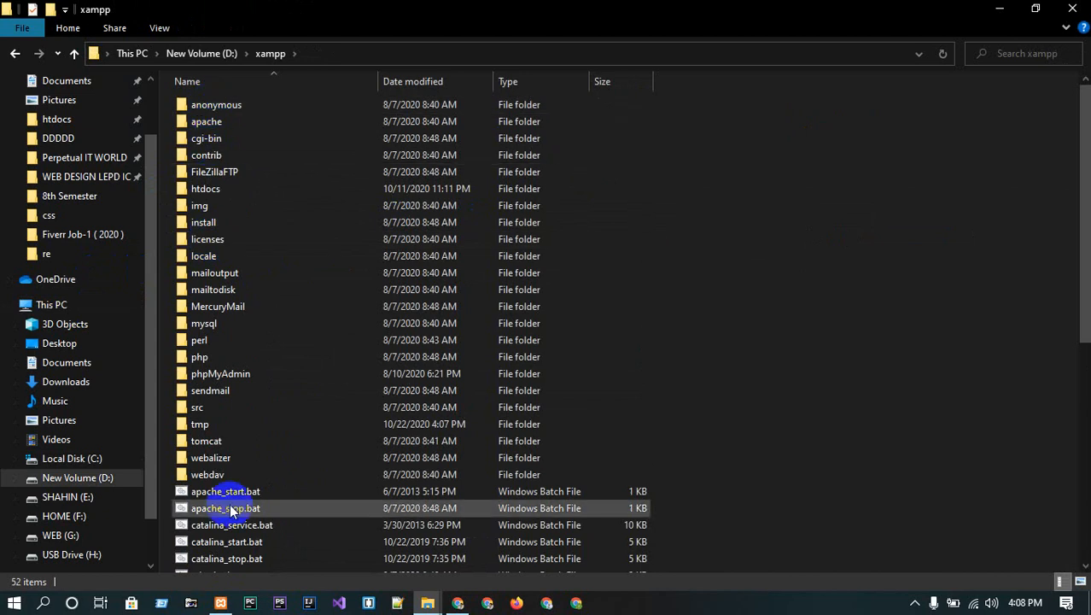
- Open the htdocs folder and look over its 17 items
double_click(203, 189)
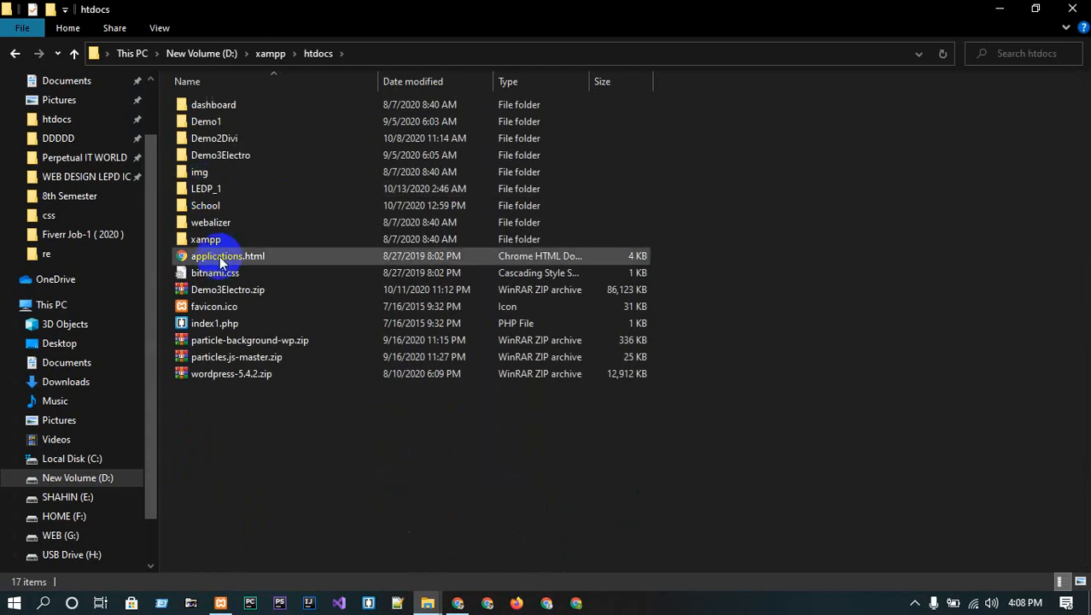
left_click_drag(241, 466, 249, 99)
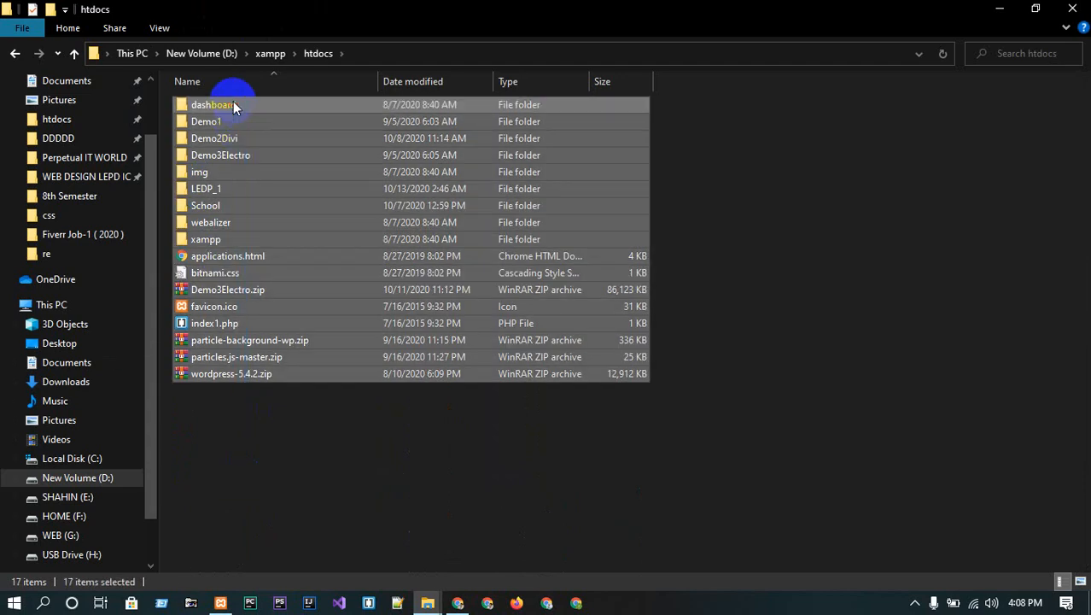
left_click(317, 504)
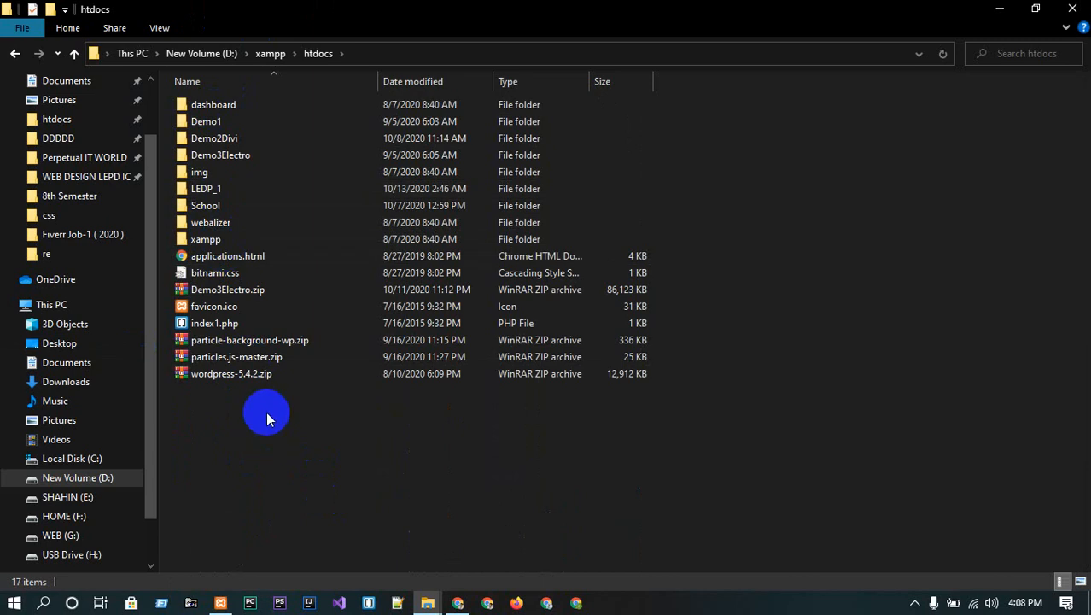
- Rename index1.php to index.php
left_click(209, 325)
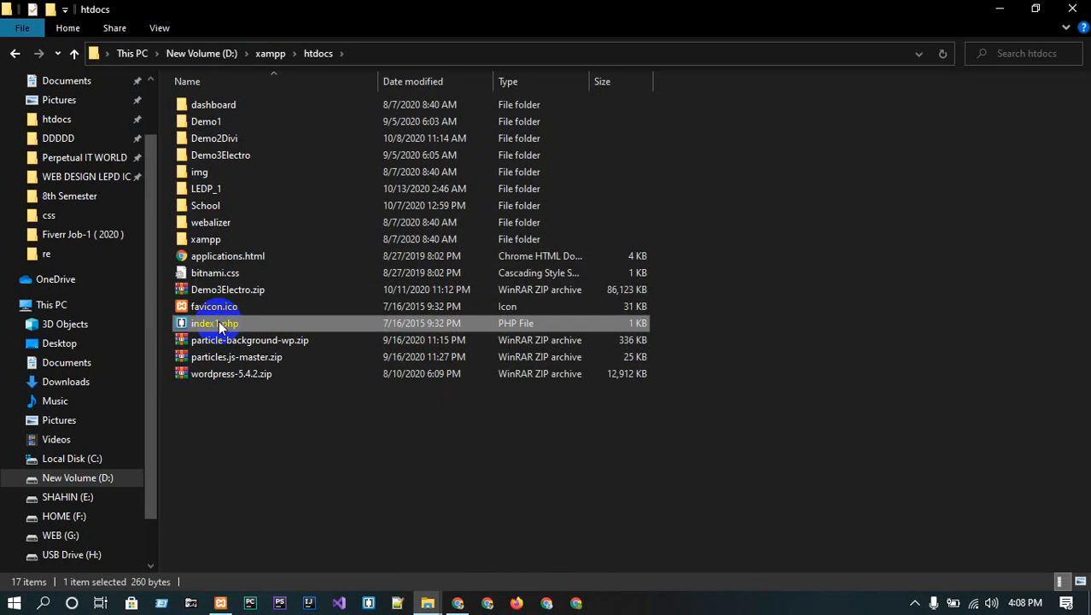
right_click(221, 328)
left_click(295, 555)
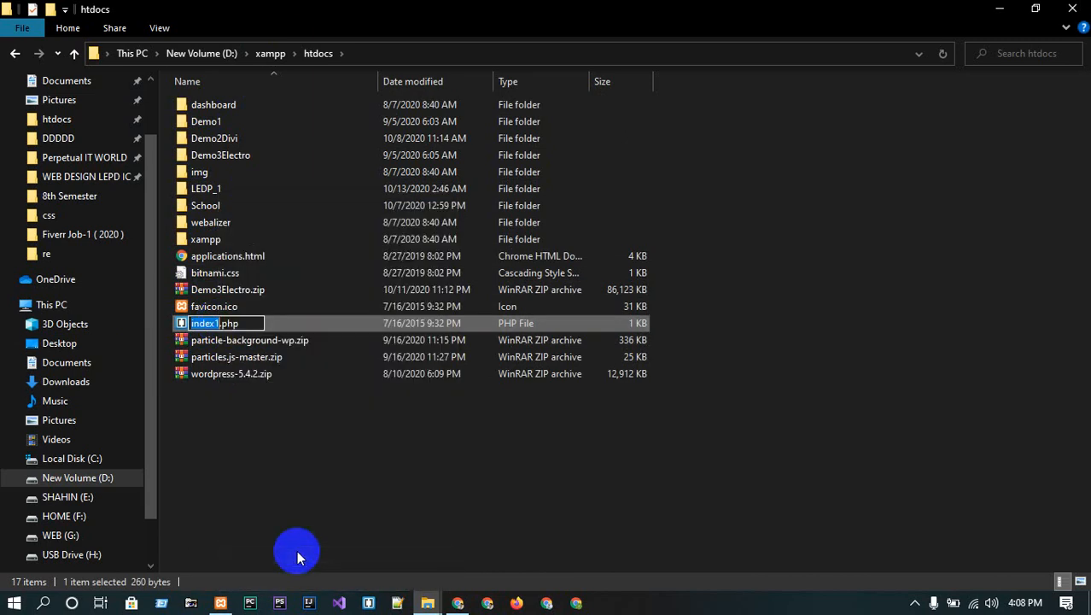
key("Right")
key("BackSpace")
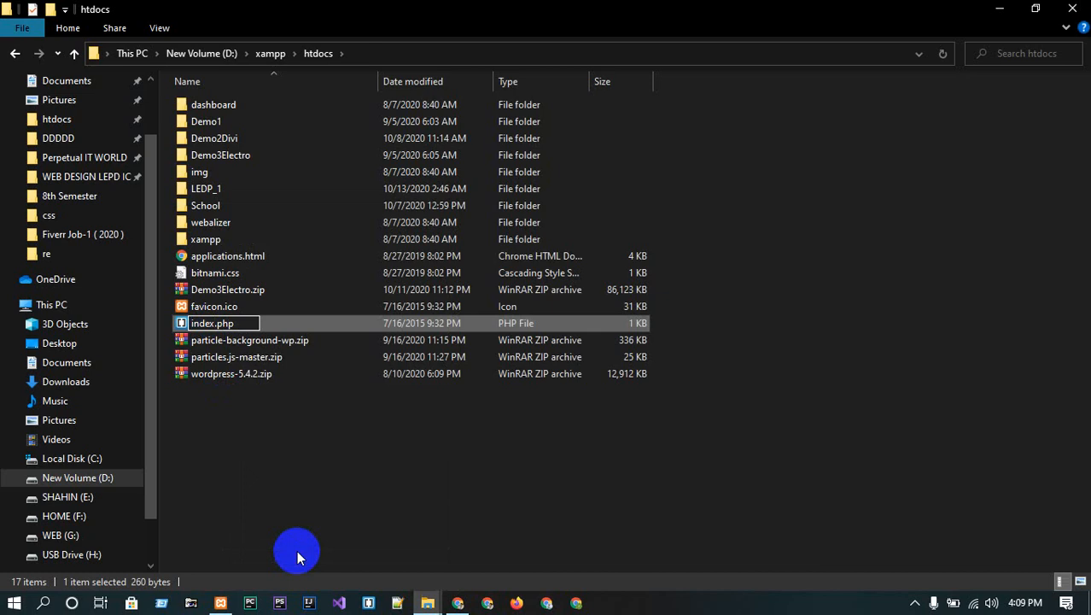
key("Return")
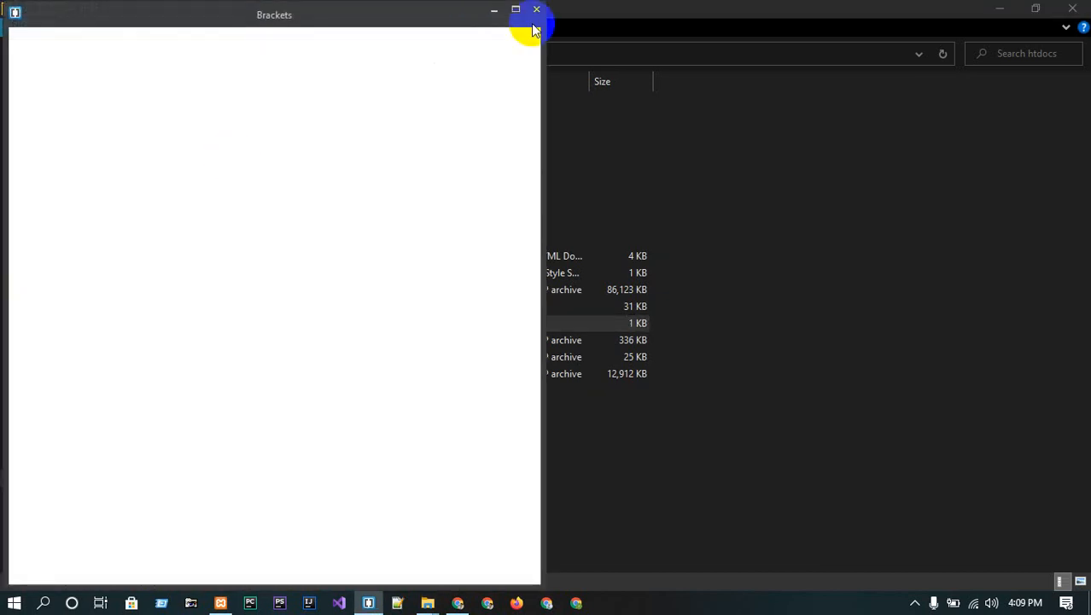
- Close the Brackets window, deselect index.php and minimize File Explorer
left_click(538, 12)
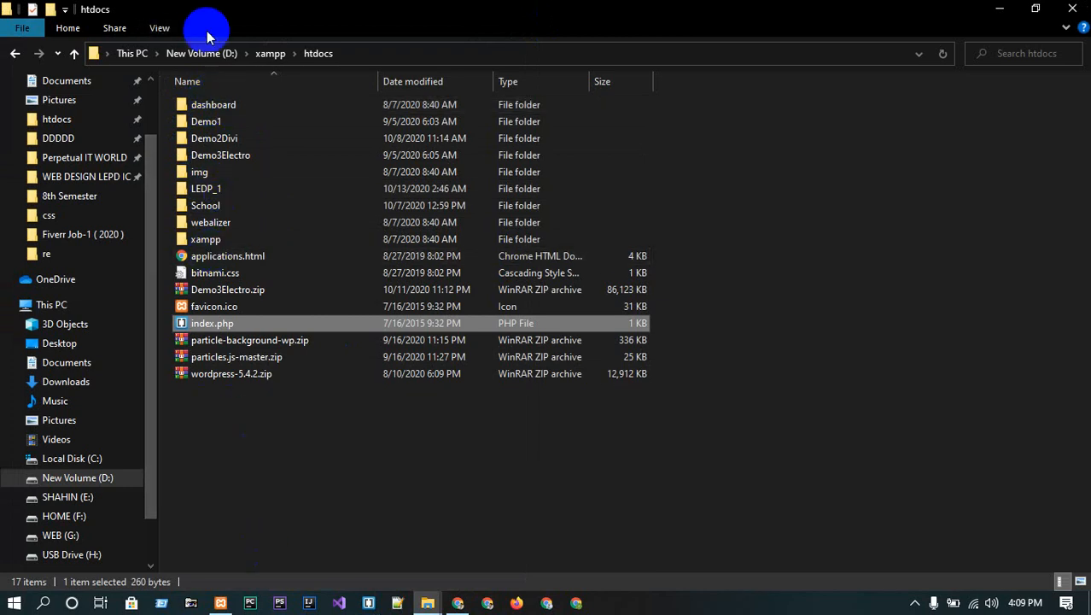
left_click(273, 422)
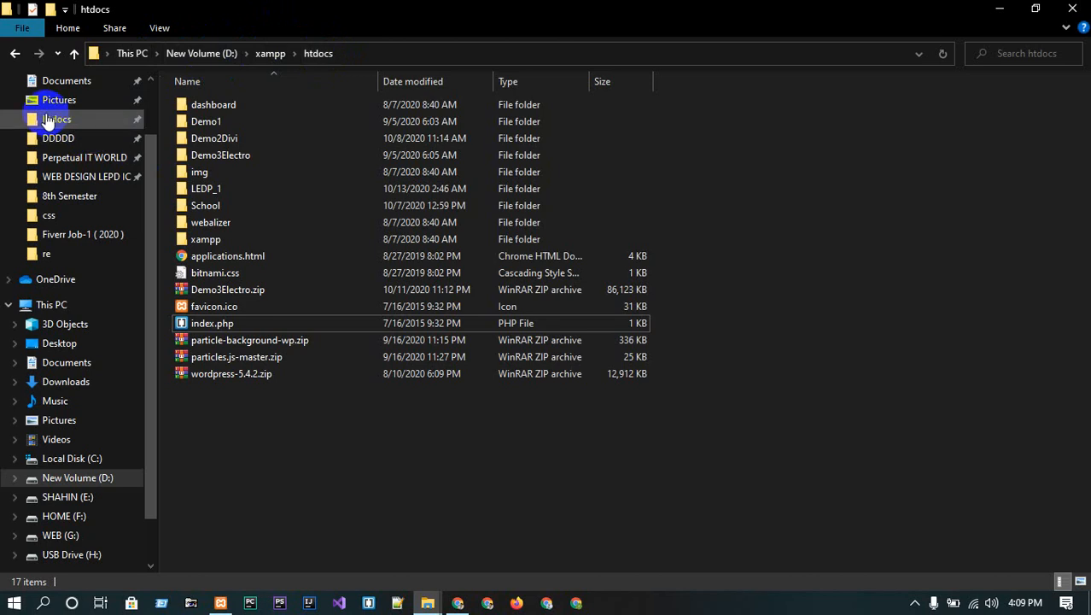
left_click(1000, 8)
- Refresh the desktop and bring the XAMPP Control Panel back up
right_click(574, 200)
left_click(608, 256)
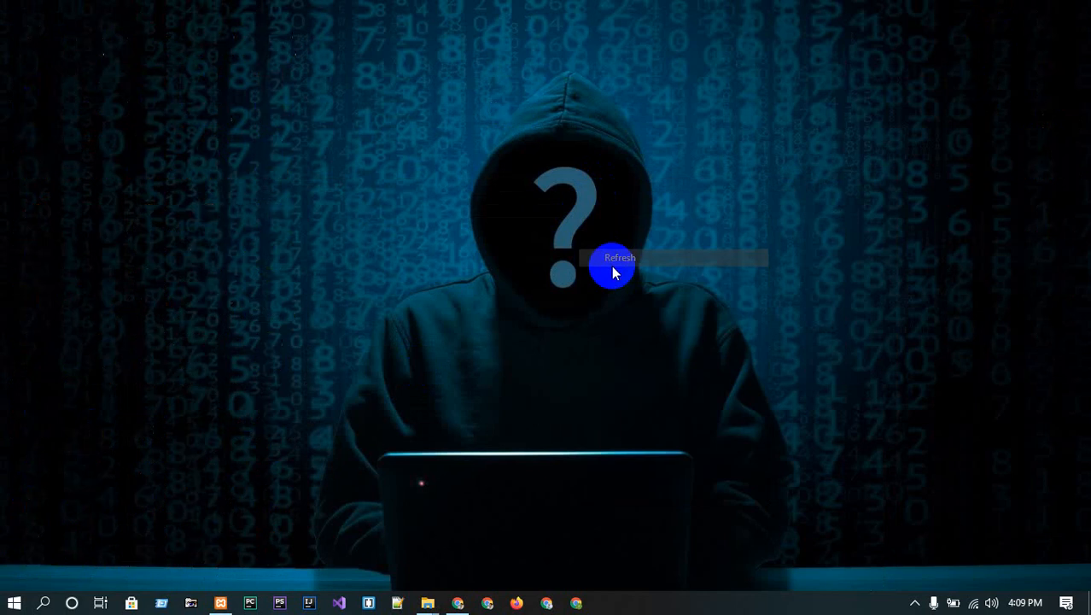
left_click(220, 603)
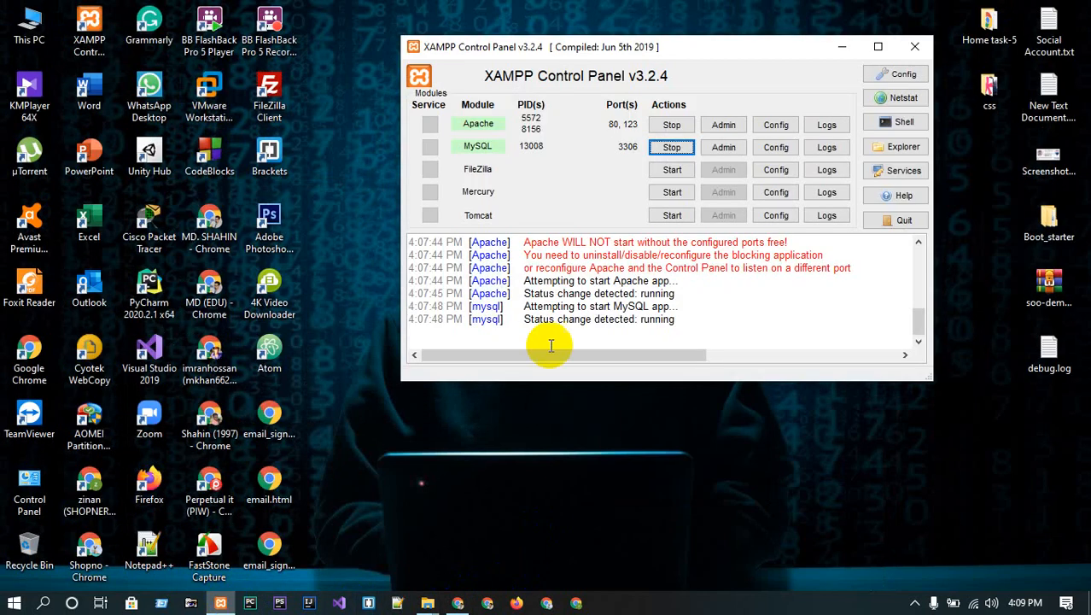
left_click(842, 47)
left_click(220, 603)
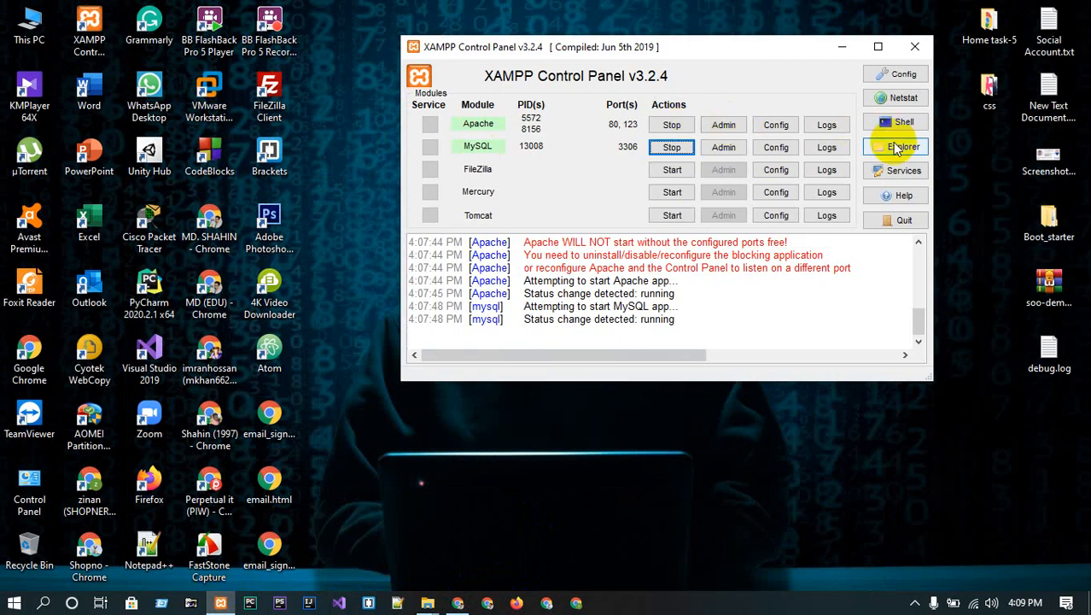
- Open htdocs from the XAMPP install folder, close it and return to Chrome
left_click(897, 148)
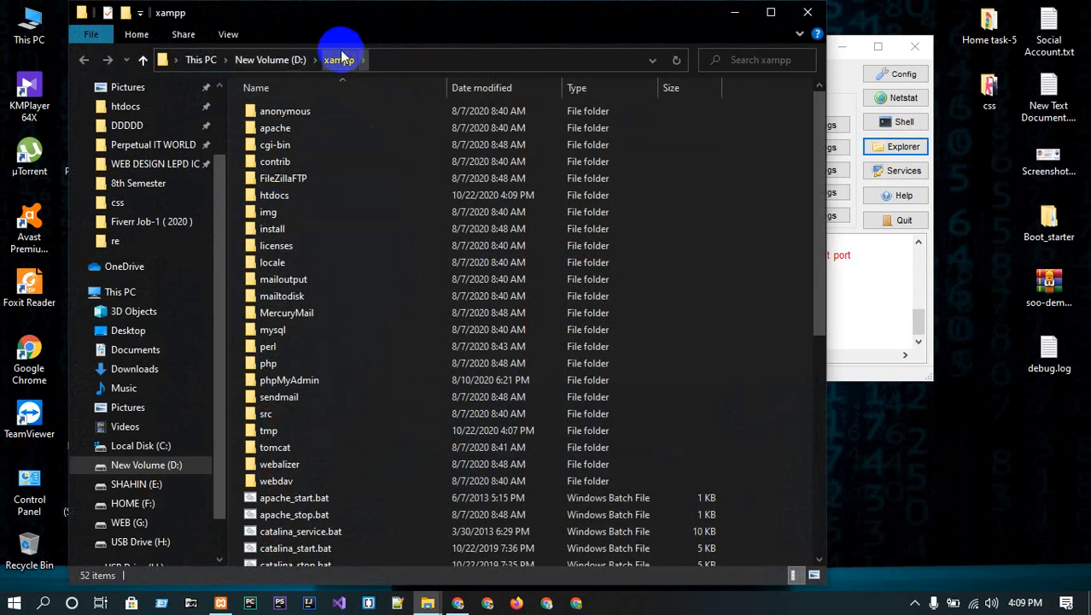
double_click(274, 195)
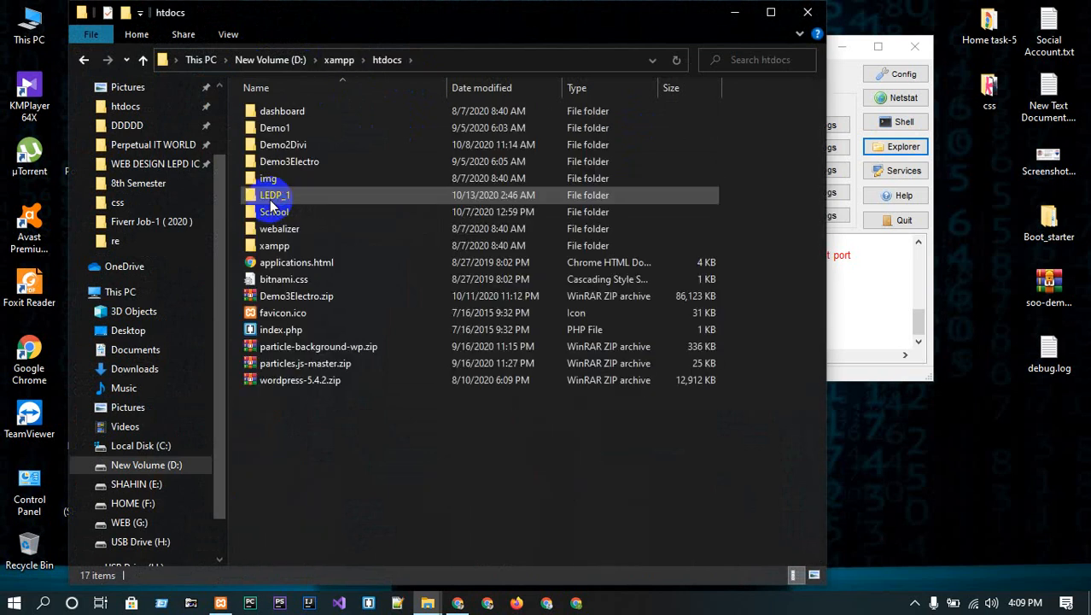
left_click(807, 12)
left_click(459, 603)
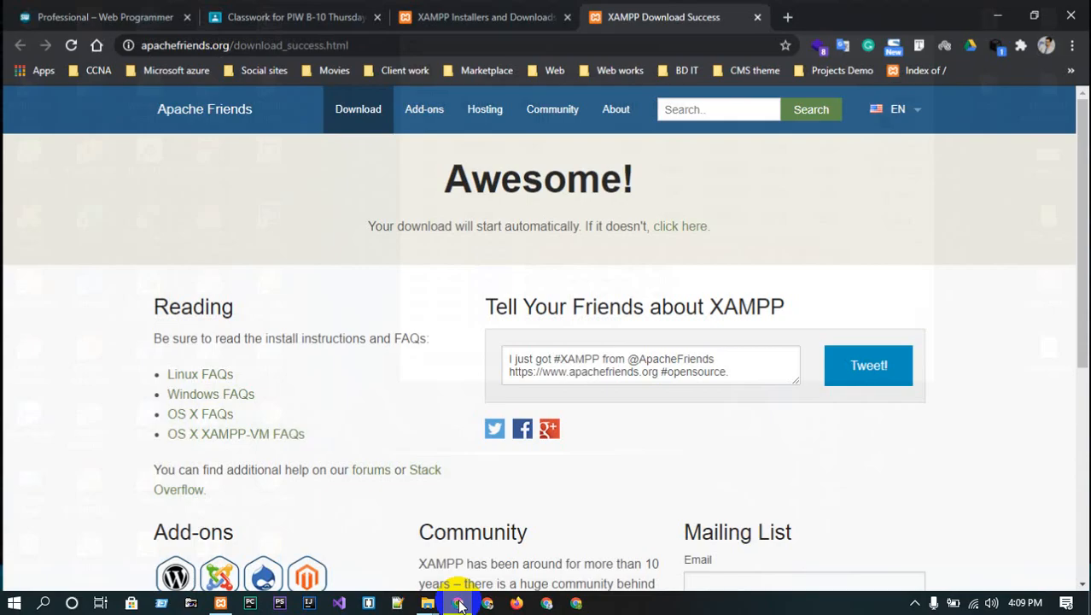
- Load localhost in a new tab to reach the XAMPP Dashboard, then minimize Chrome
left_click(787, 13)
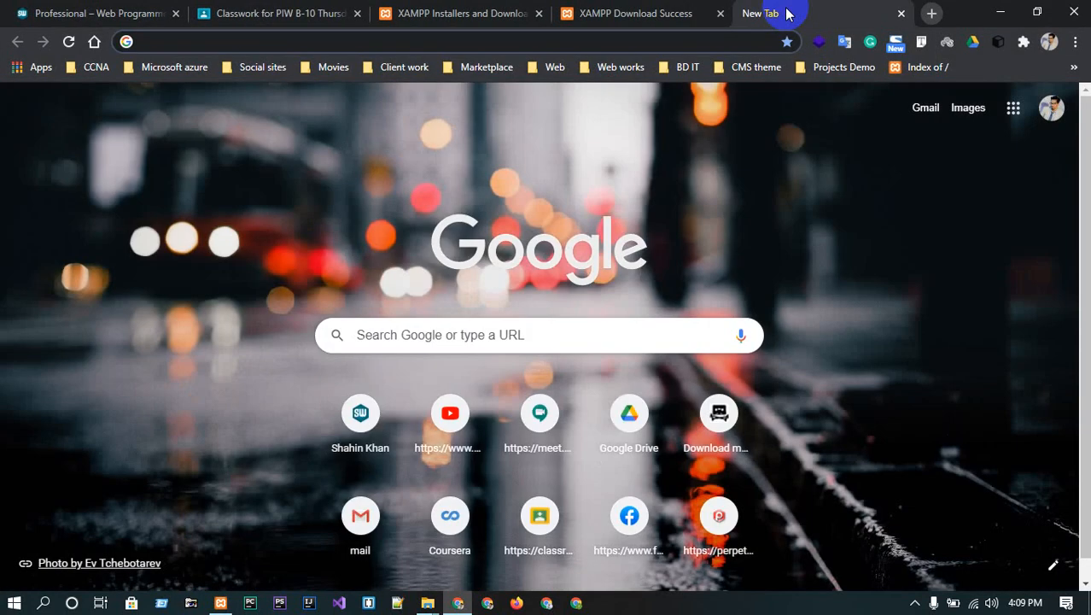
type("loa")
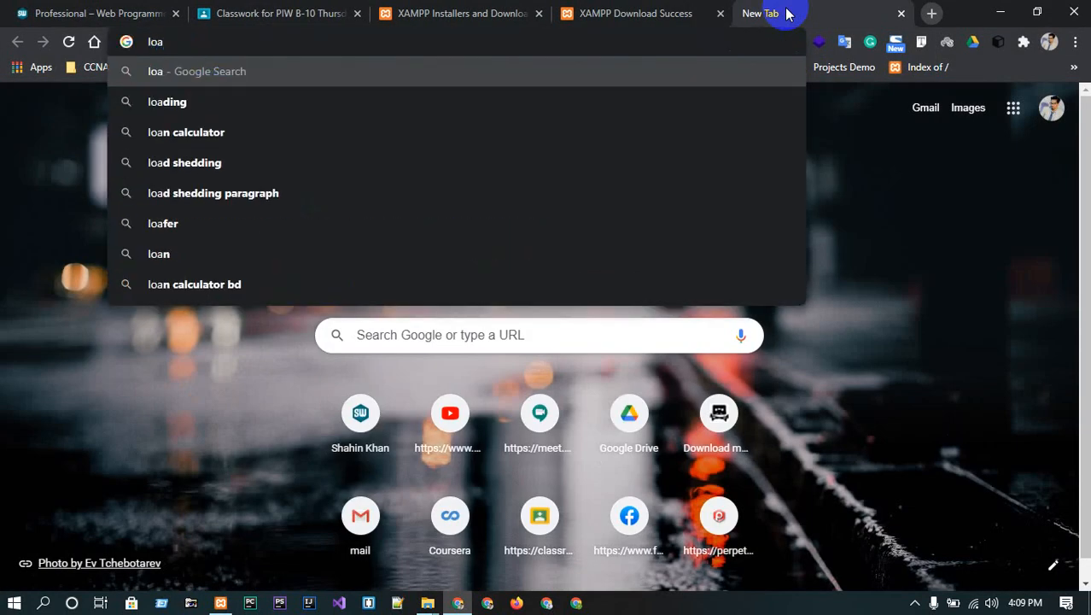
key("BackSpace")
key("BackSpace")
key("BackSpace")
type("loca")
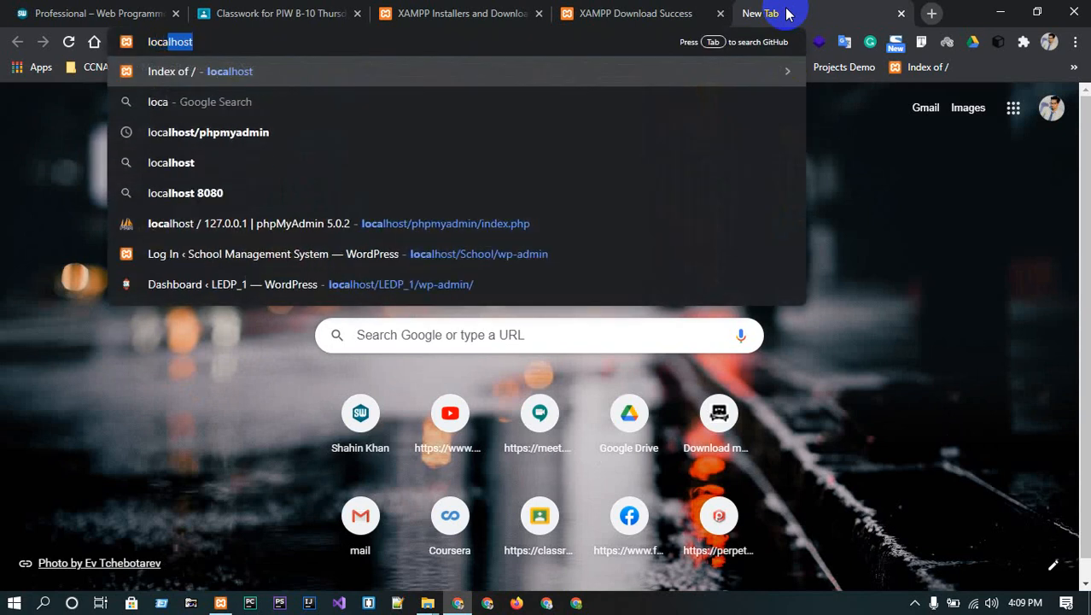
key("Return")
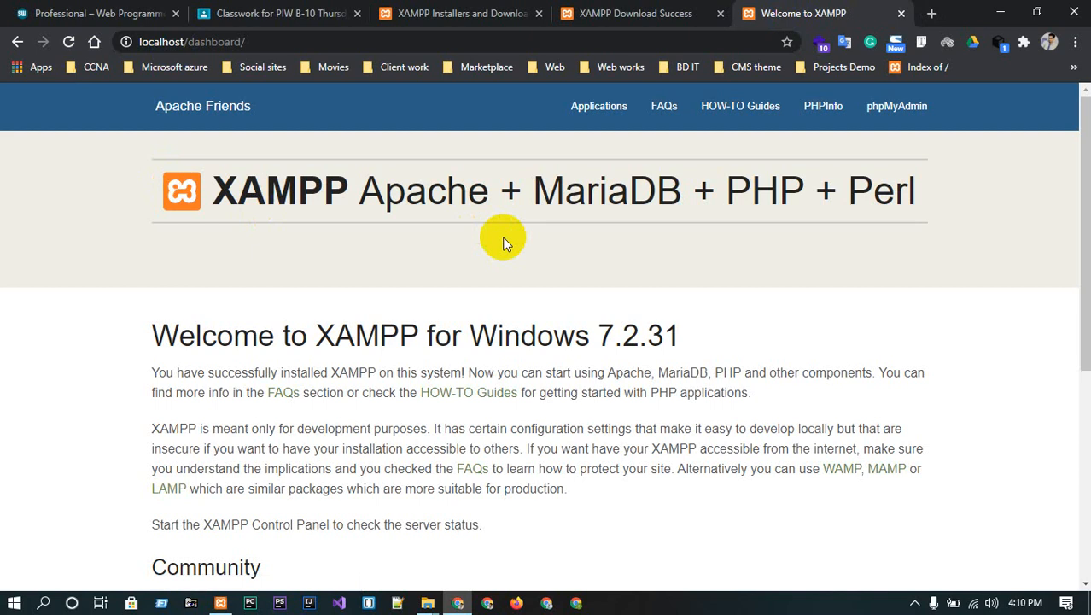
left_click(290, 40)
left_click(296, 40)
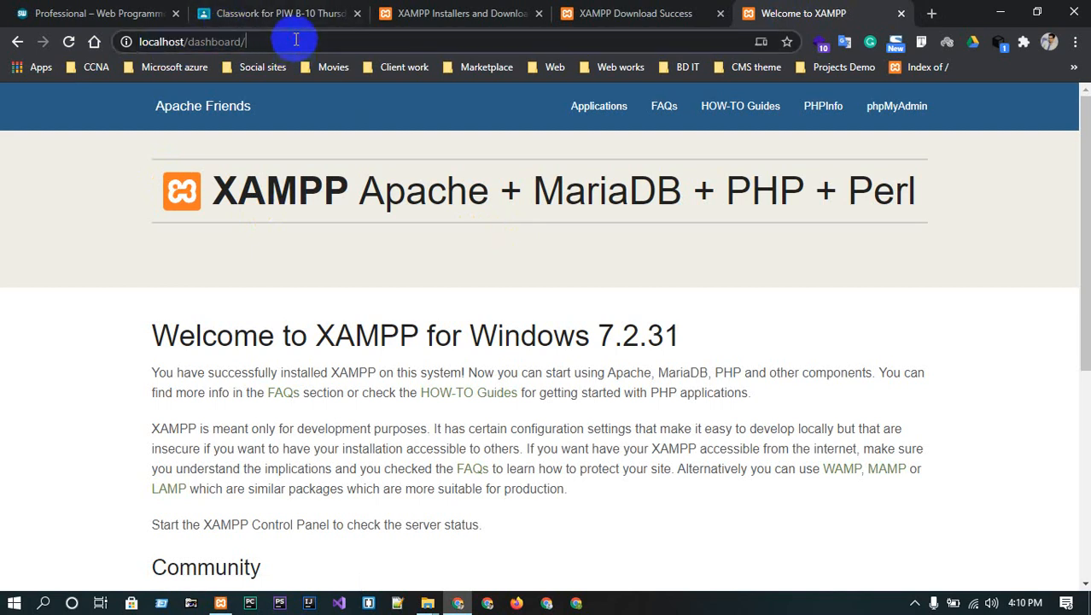
left_click(1000, 12)
- Close the USB Drive window, rename index.php in htdocs to index1.php, and switch to Chrome
mouse_move(425, 602)
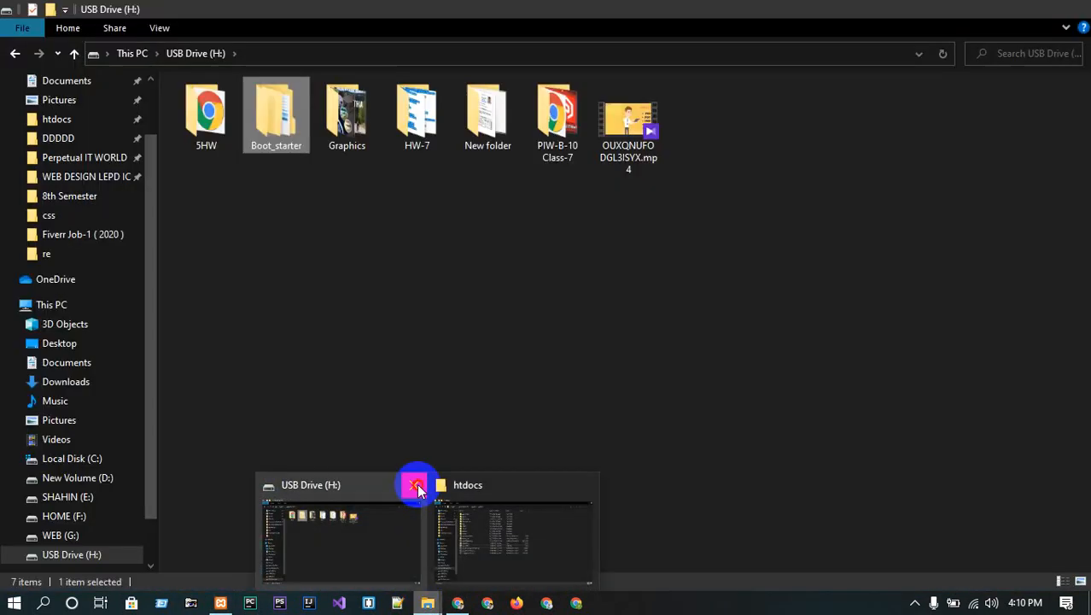
left_click(416, 486)
left_click(445, 532)
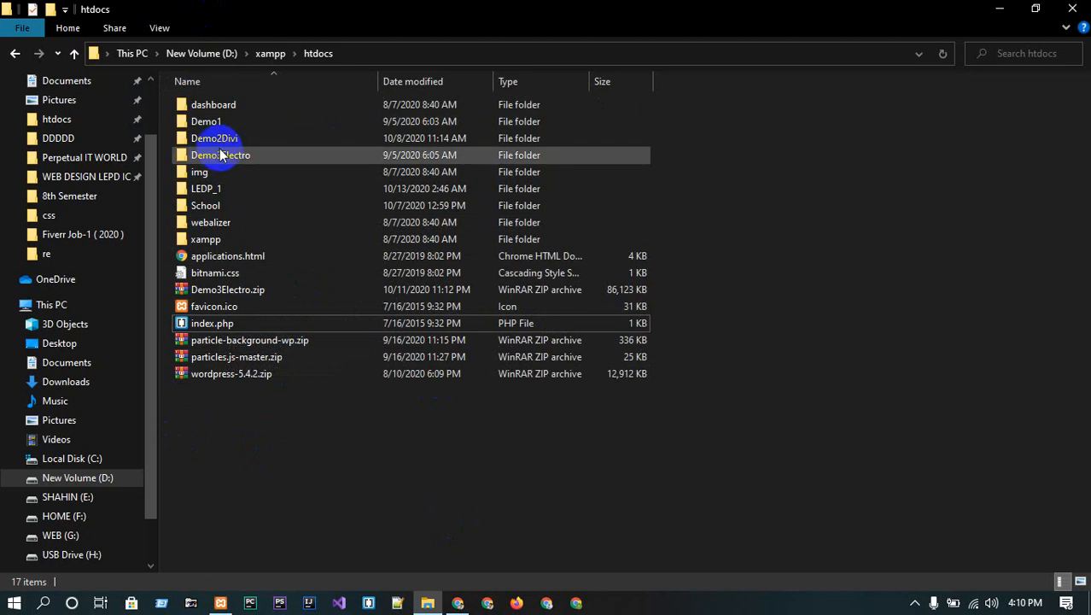
left_click(217, 325)
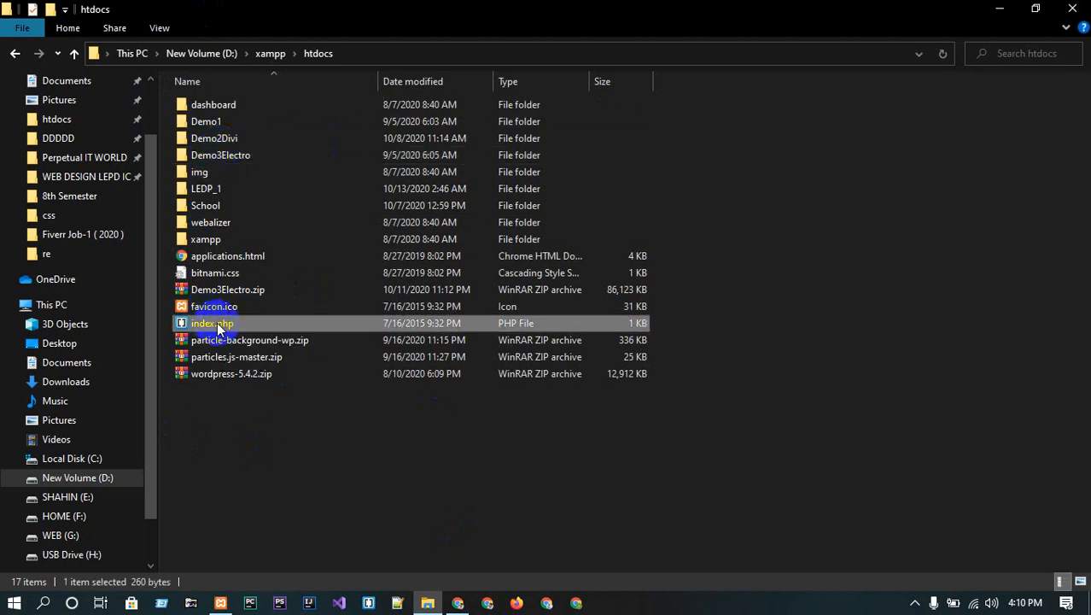
right_click(217, 322)
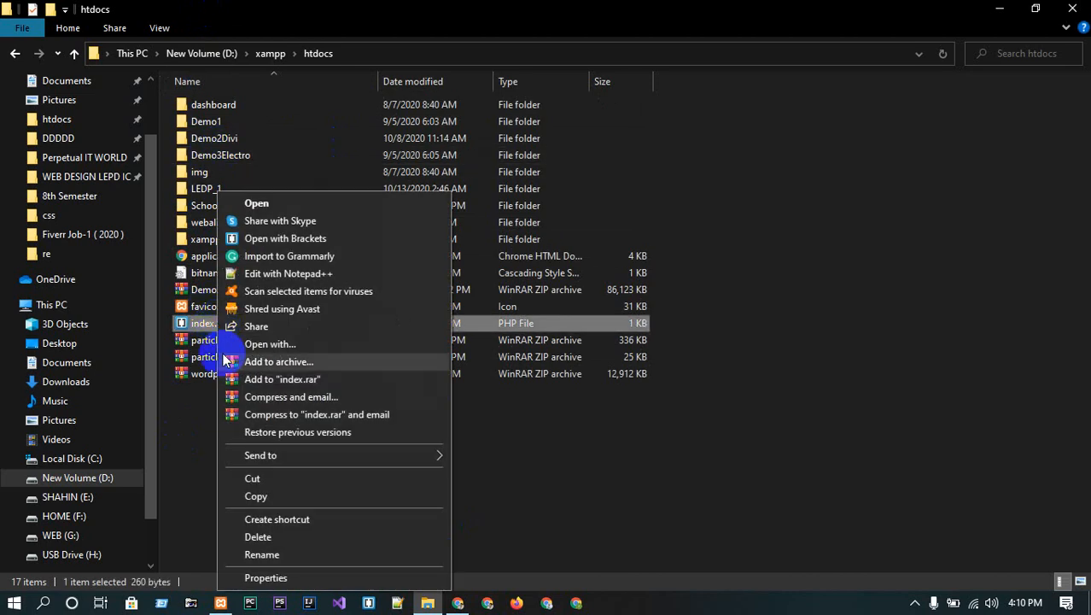
left_click(278, 555)
key("Right")
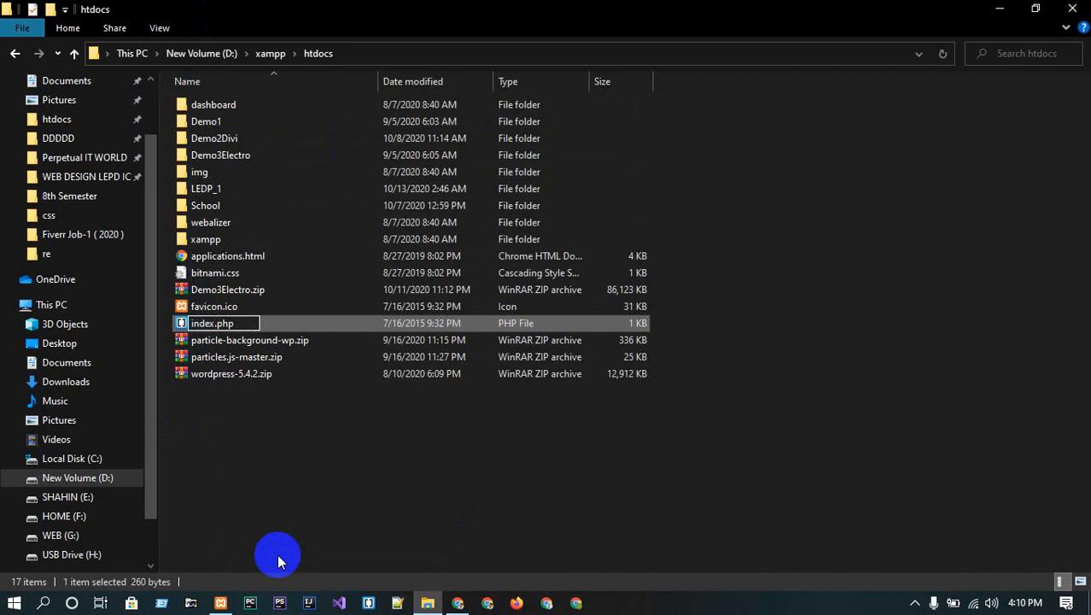
type("1")
key("Return")
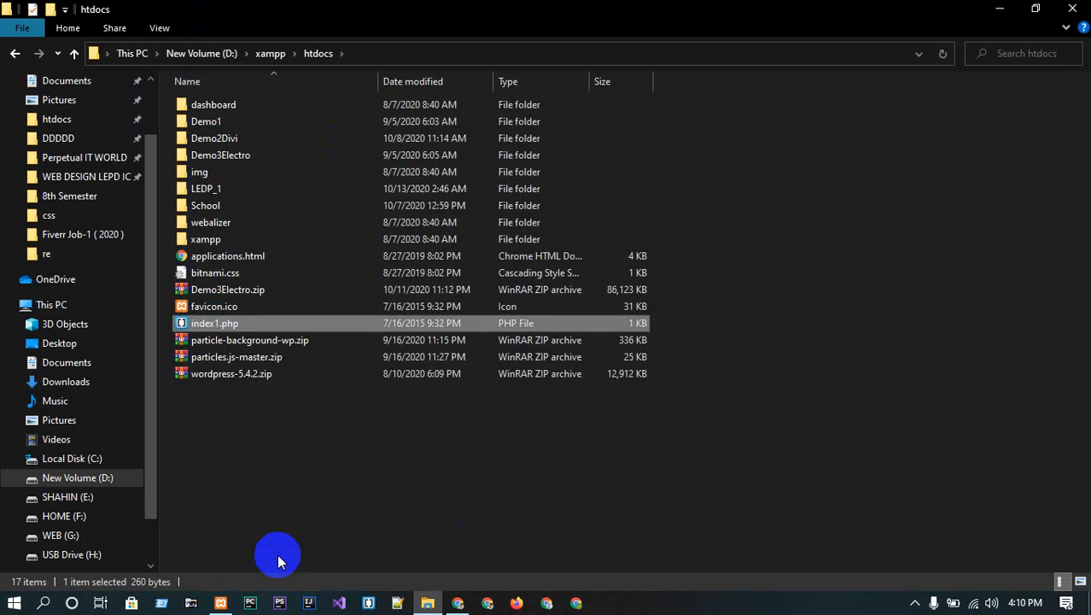
left_click(448, 597)
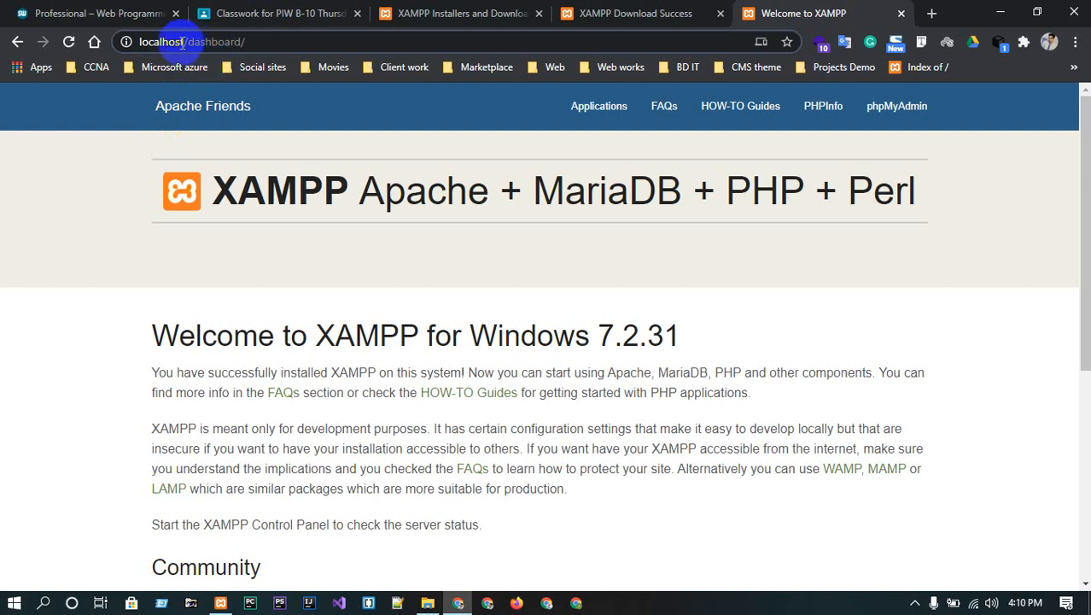
- Remove 'dashboard/' from the localhost address so Chrome shows the Index of / listing
left_click(191, 40)
left_click_drag(192, 40, 351, 37)
key("BackSpace")
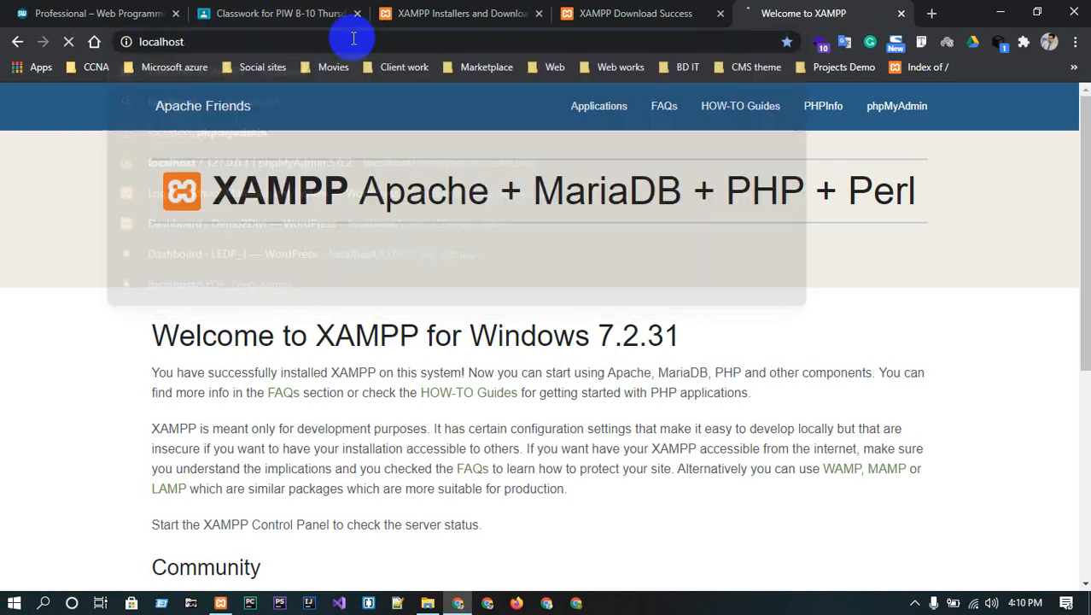
key("Return")
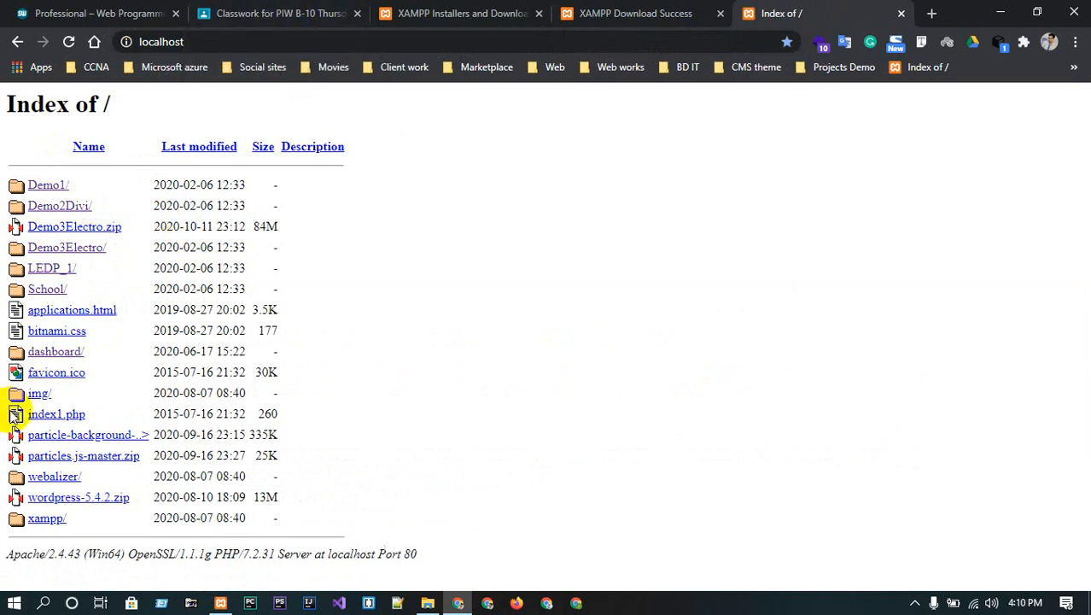
- Go to wordpress.org in a new Chrome tab
left_click(933, 13)
type("wordpres")
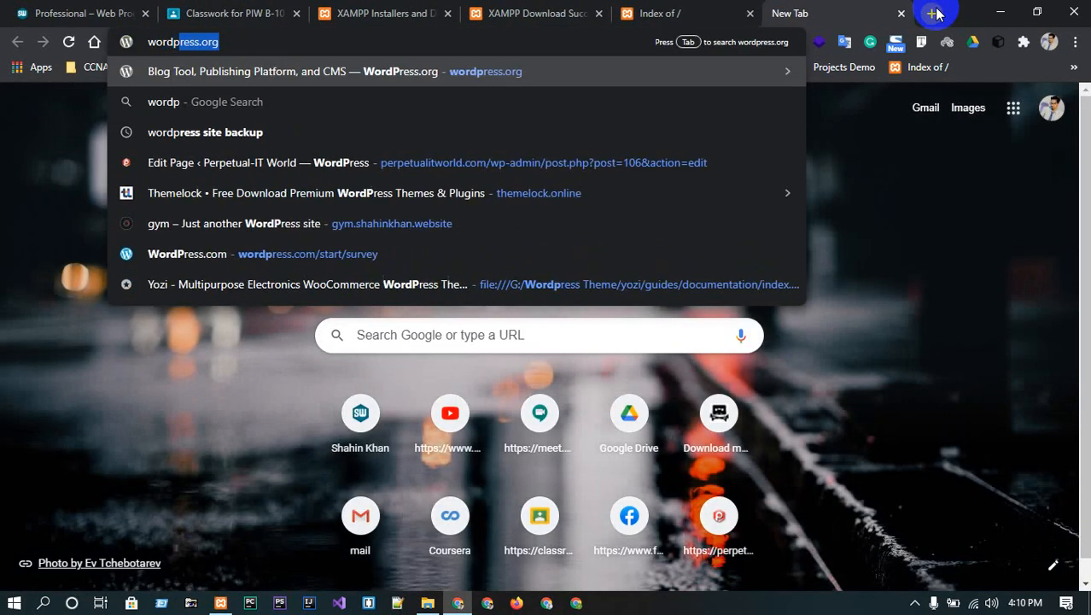
type("s")
key("Return")
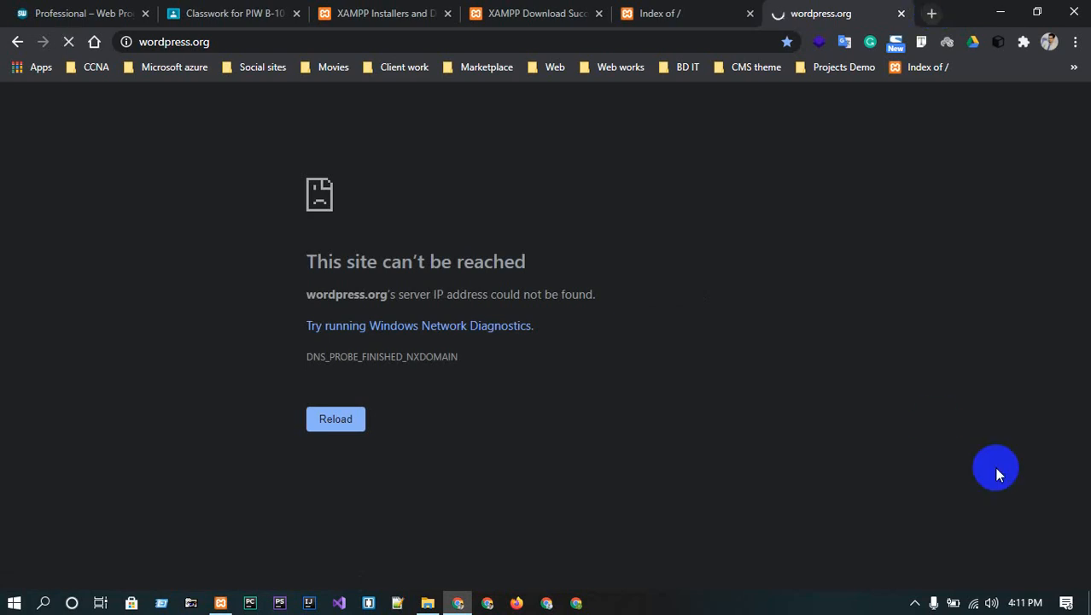
- Check the Wi-Fi connection status, then reload the wordpress.org page
left_click(982, 605)
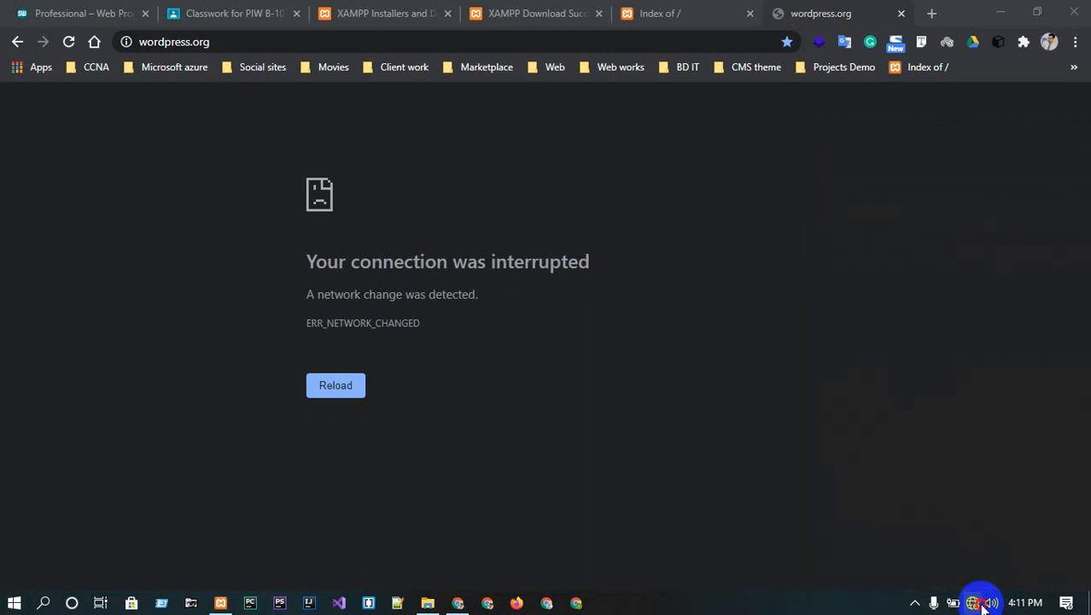
left_click(980, 604)
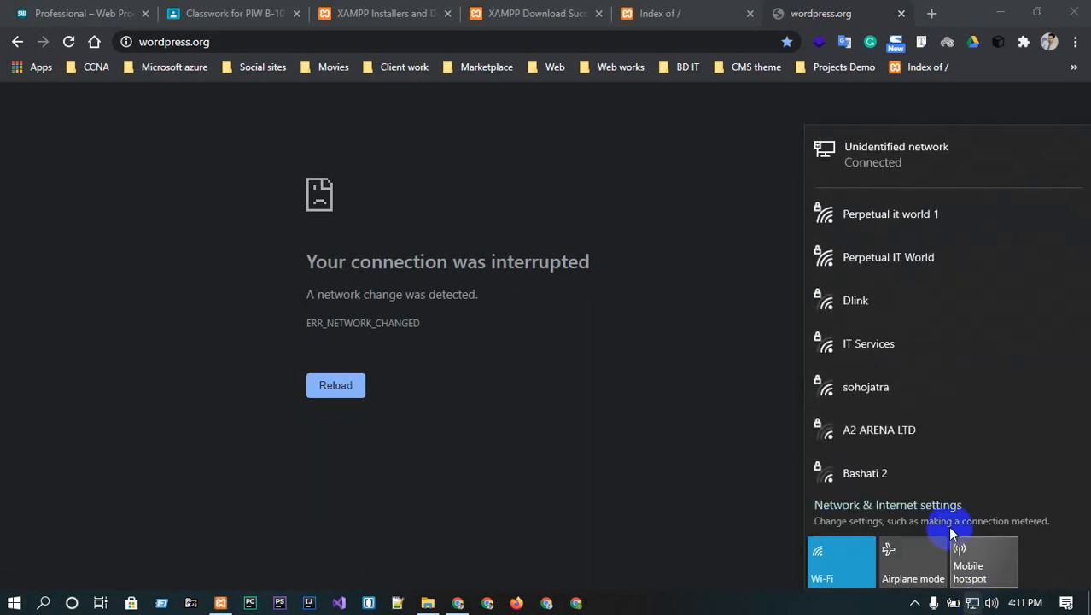
left_click(609, 158)
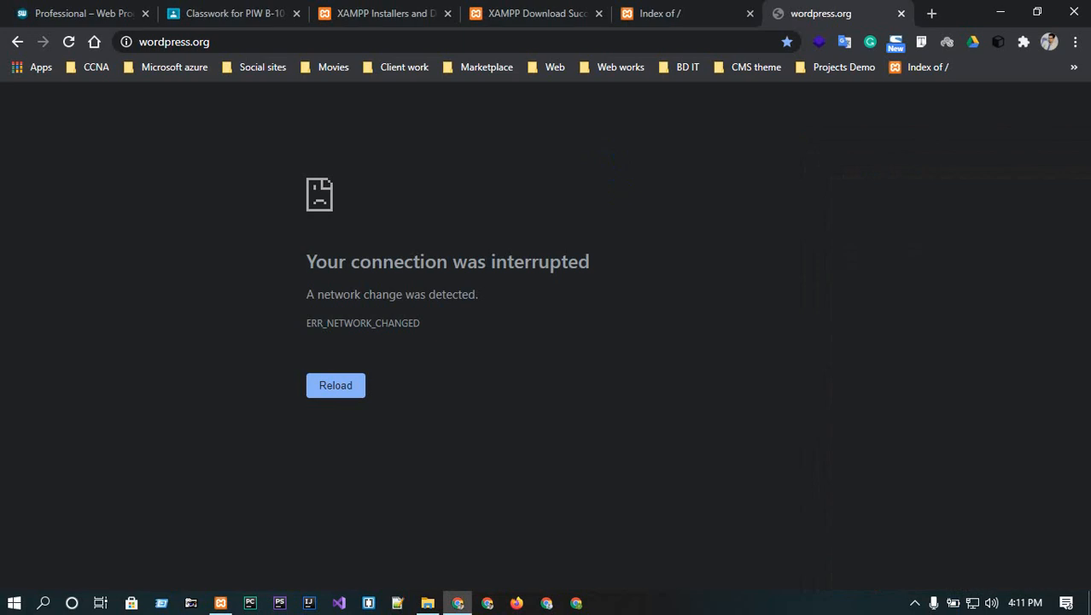
left_click(67, 42)
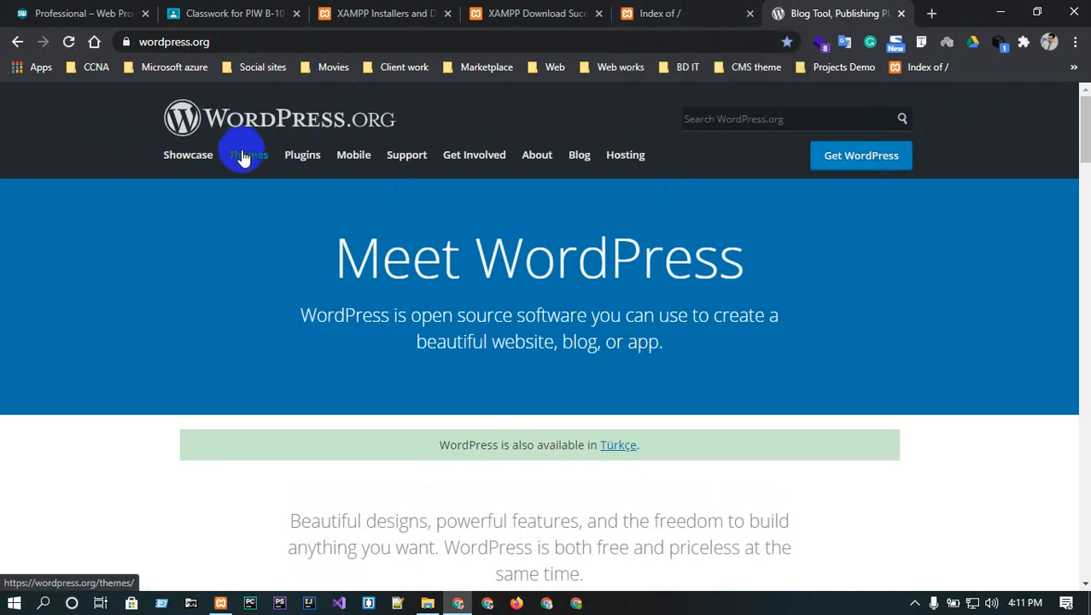
- Go to the WordPress download page and start downloading the WordPress zip
scroll(296, 260, "down", 9)
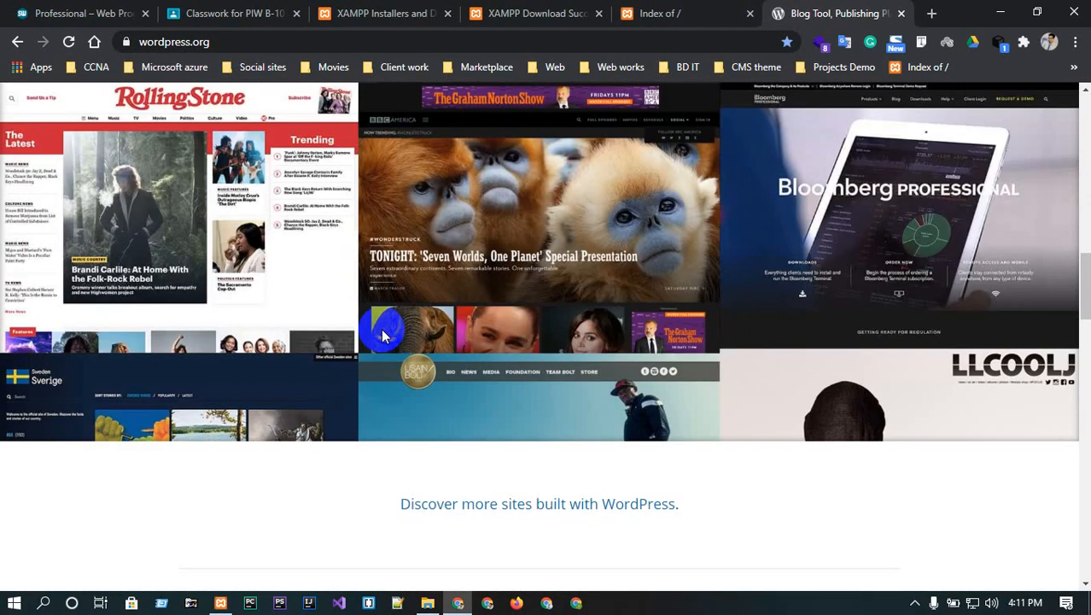
scroll(381, 334, "up", 10)
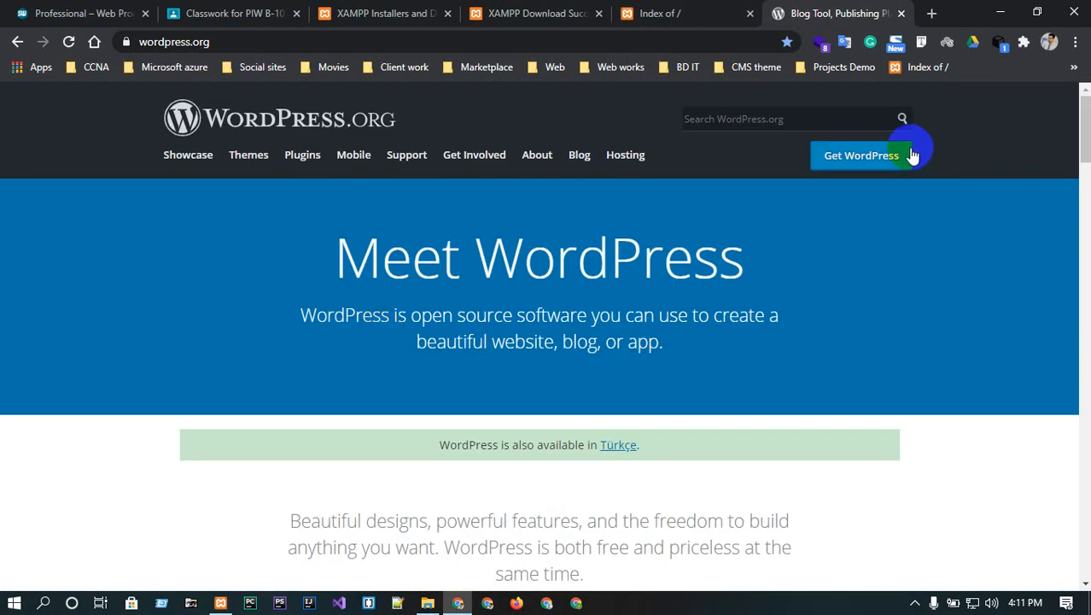
left_click(880, 162)
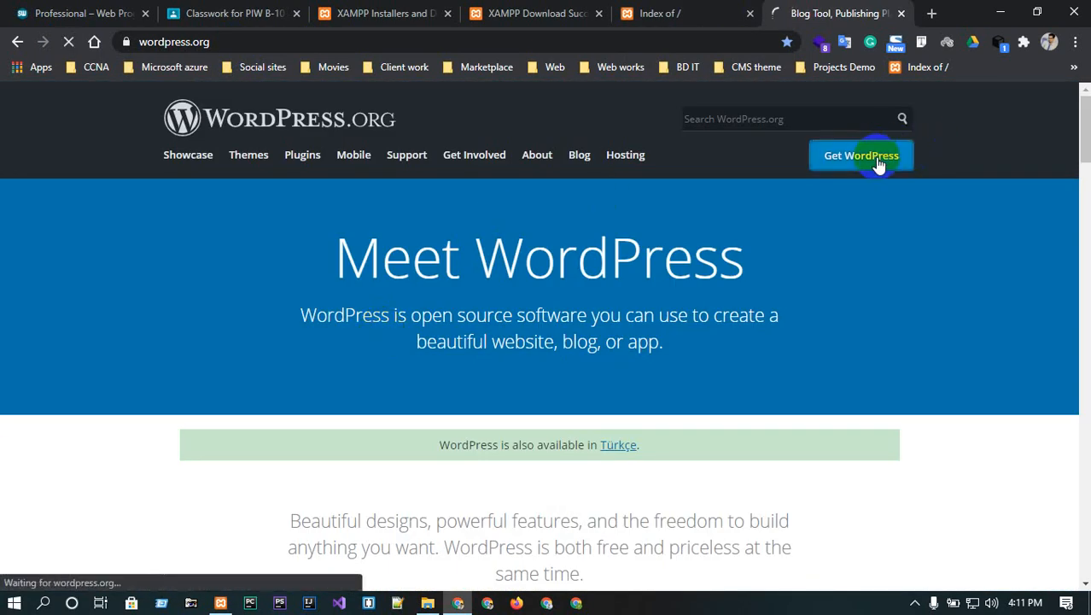
scroll(568, 425, "down", 2)
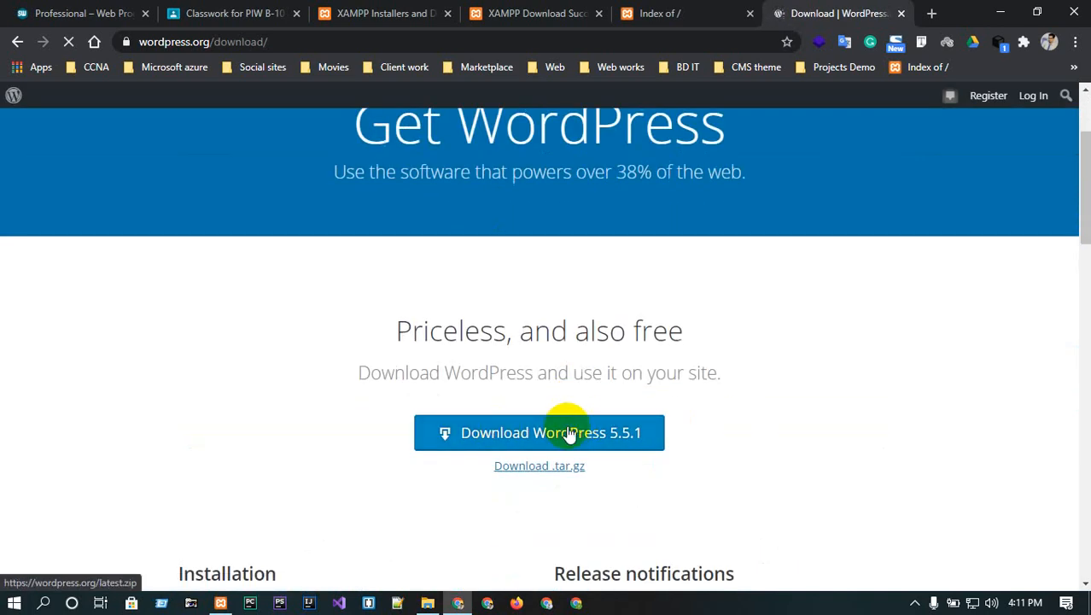
left_click(568, 432)
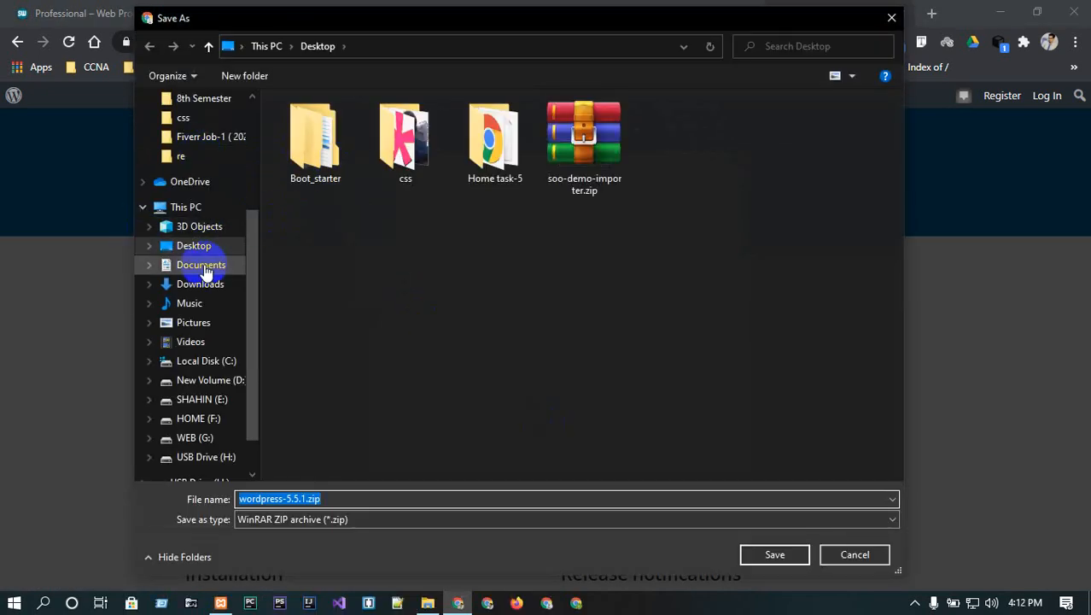
- Save the download into htdocs as wordpress-5.4.2.zip, replacing the existing file
scroll(214, 256, "up", 2)
scroll(214, 222, "up", 2)
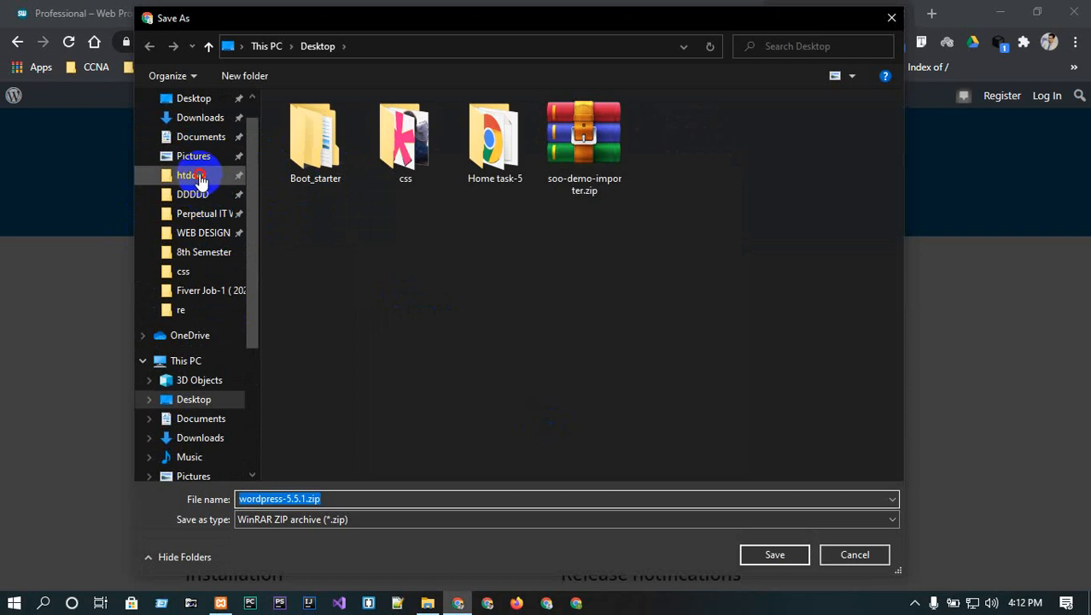
left_click(199, 178)
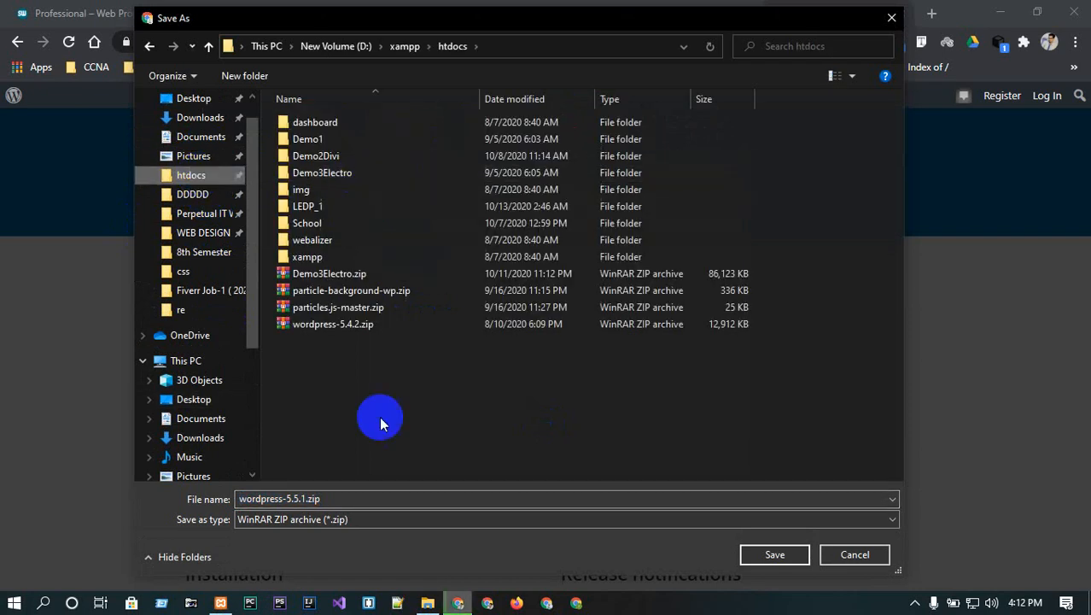
left_click(344, 331)
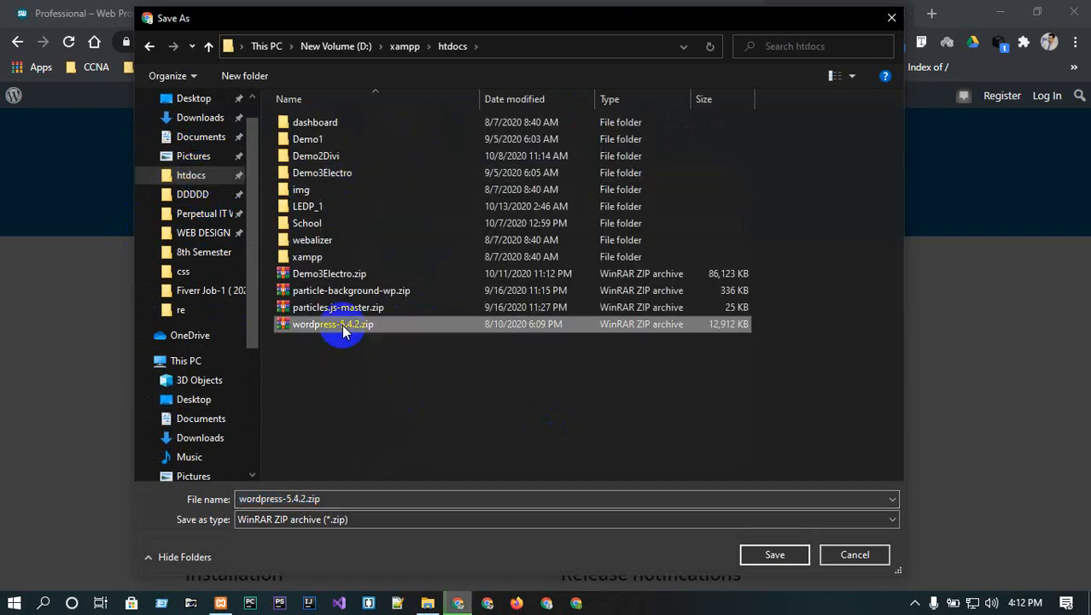
key("Delete")
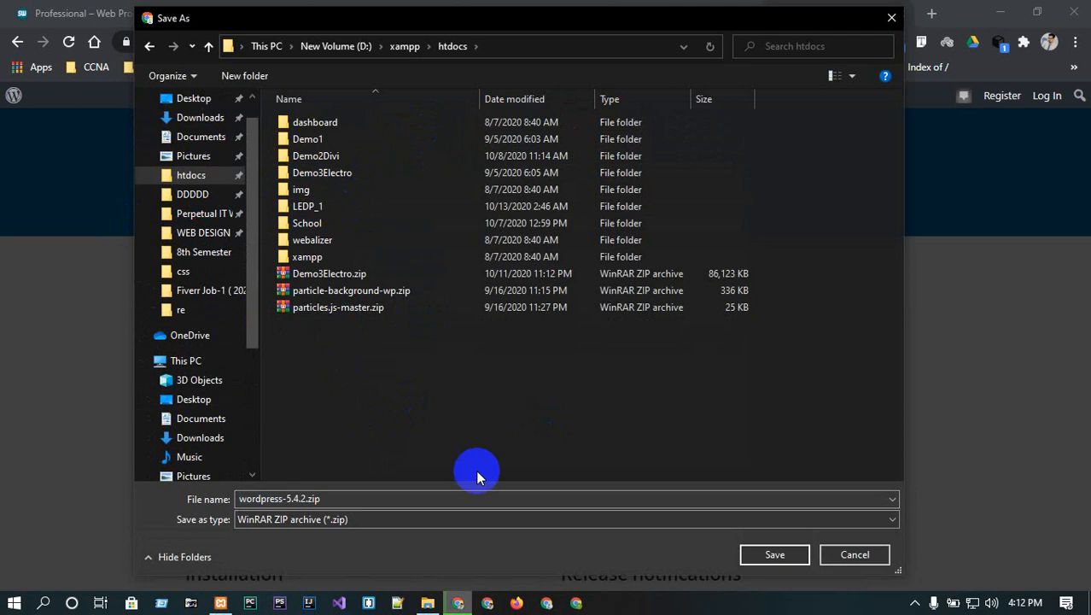
left_click(749, 555)
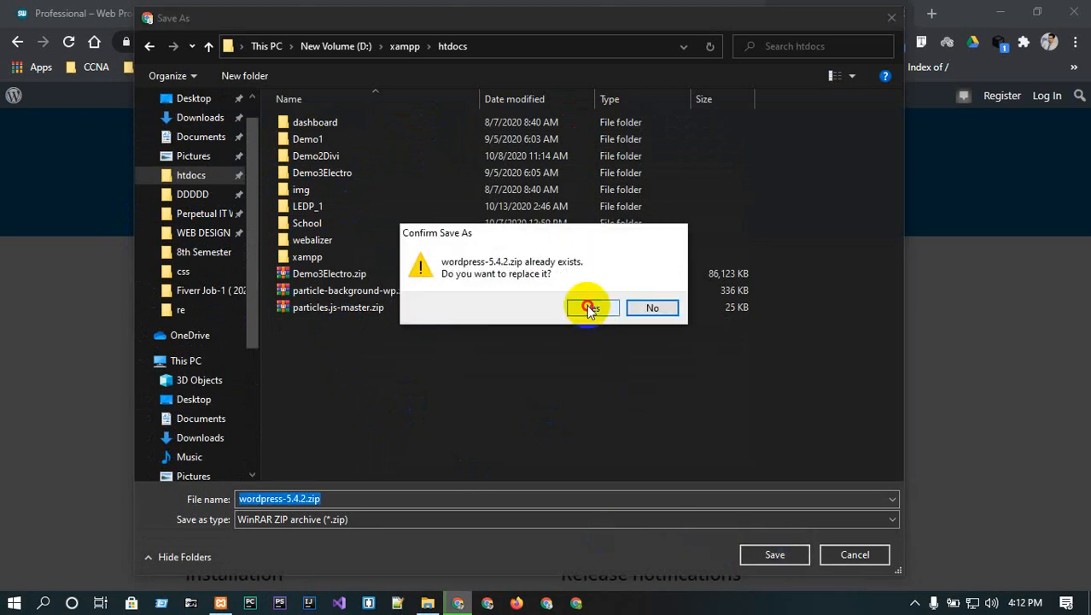
left_click(590, 308)
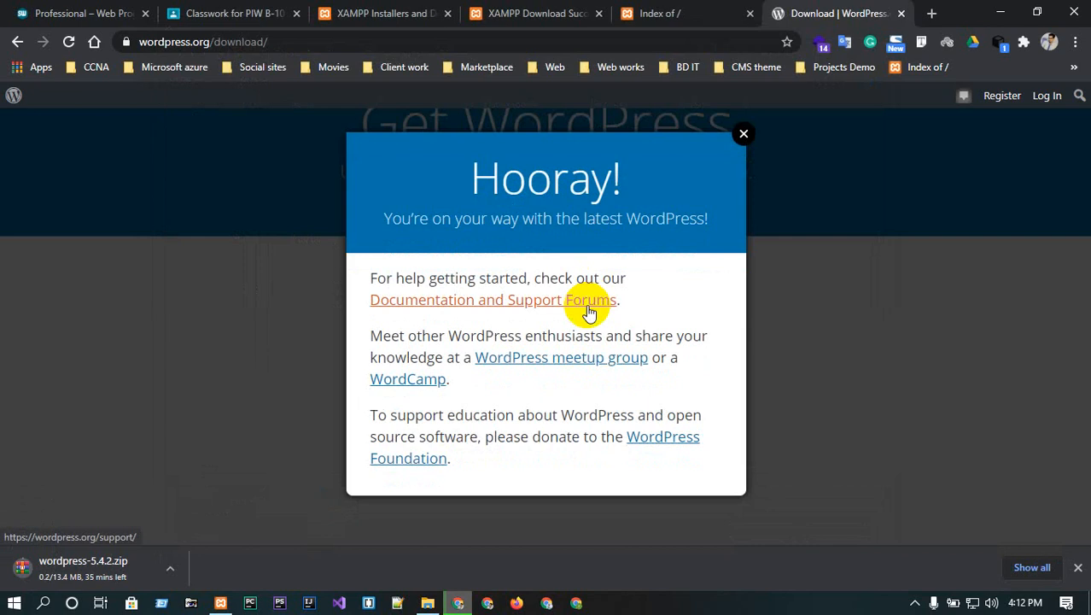
- Dismiss the Hooray message, pause the download in the downloads list, and minimize Chrome
left_click(744, 136)
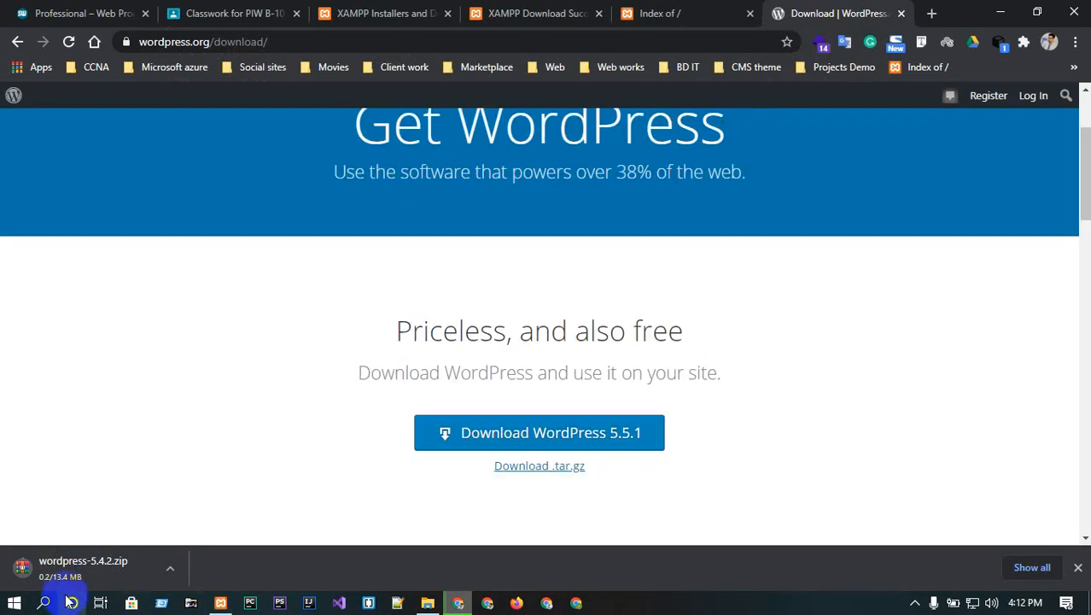
left_click(1026, 570)
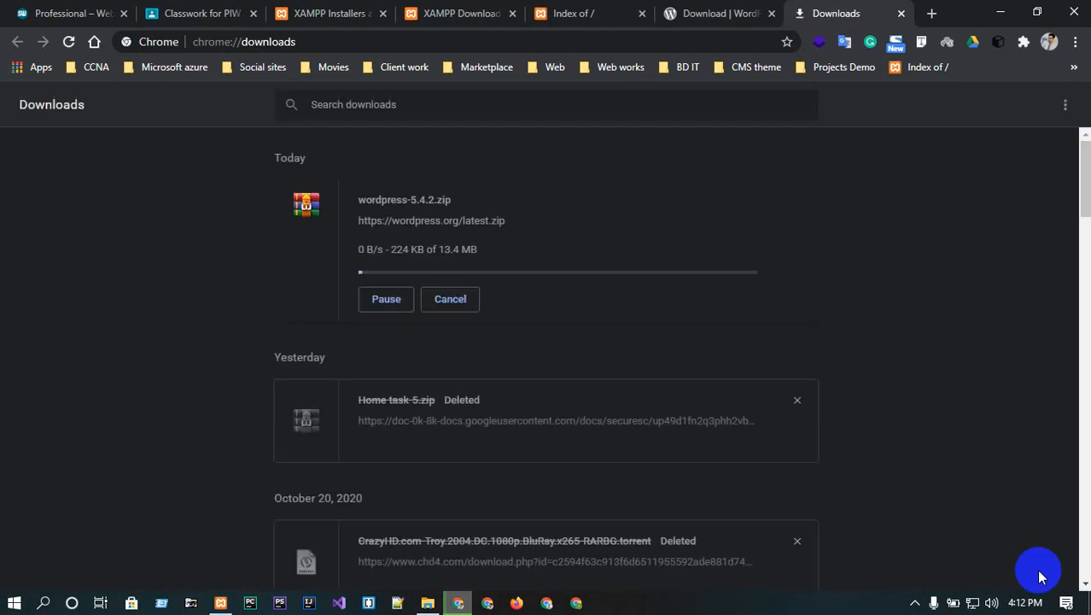
left_click(383, 298)
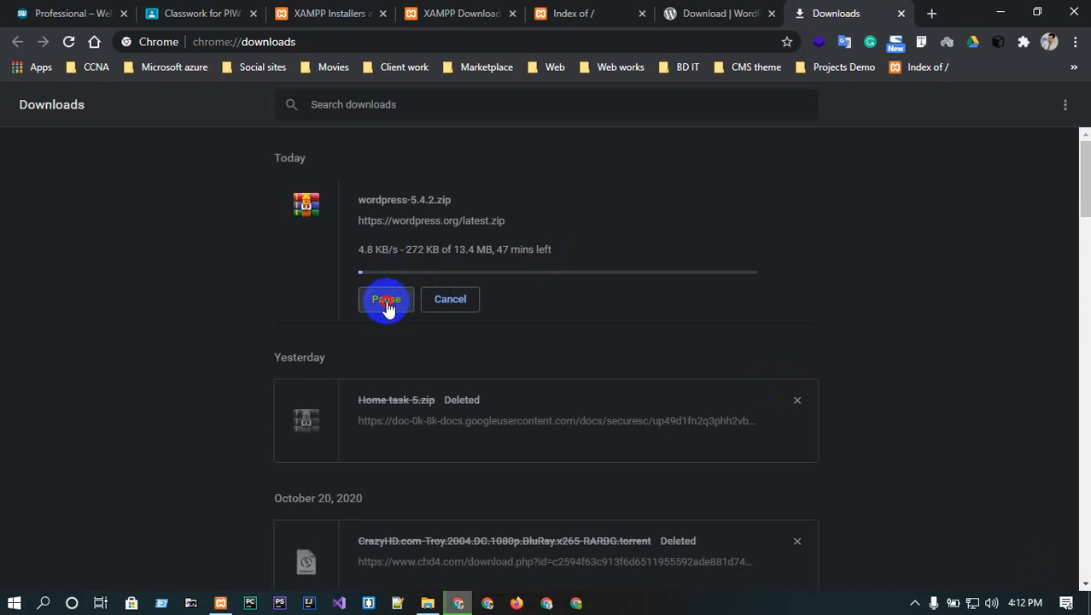
left_click(999, 12)
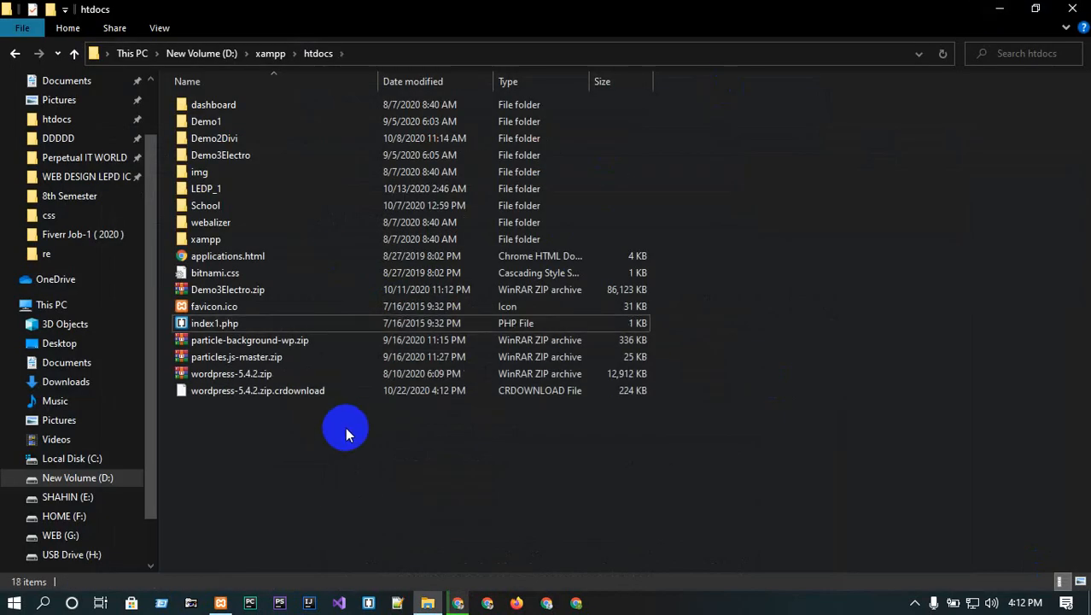
left_click(242, 377)
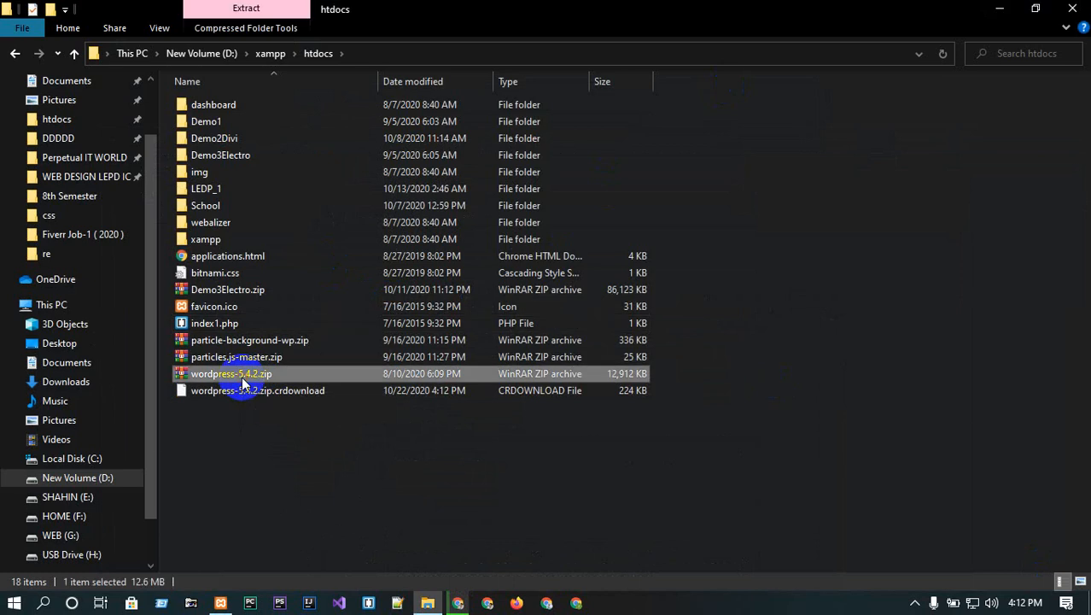
left_click(274, 466)
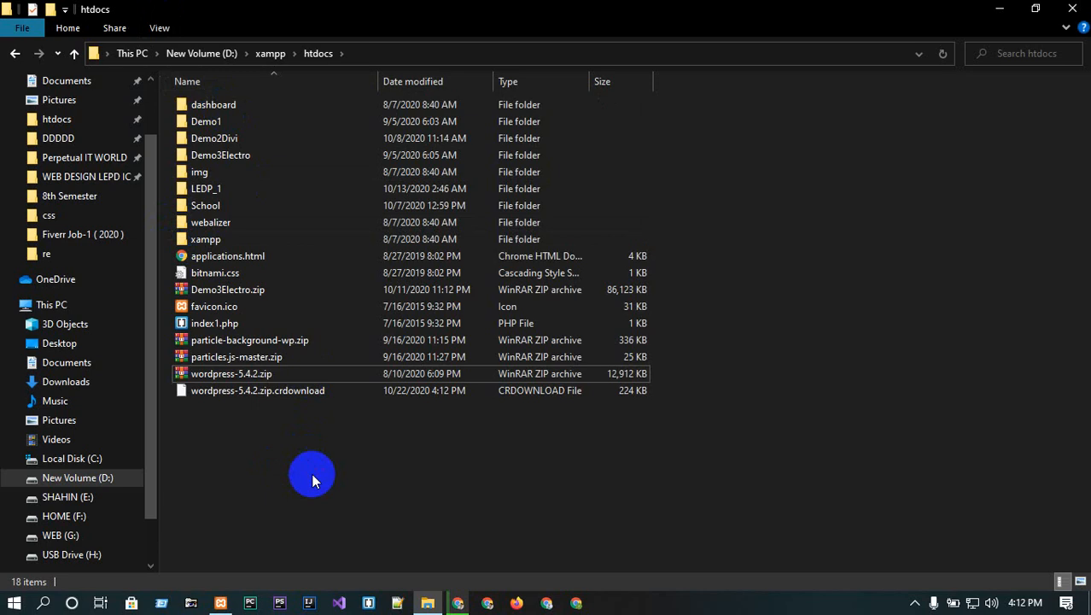
key("ctrl+shift+n")
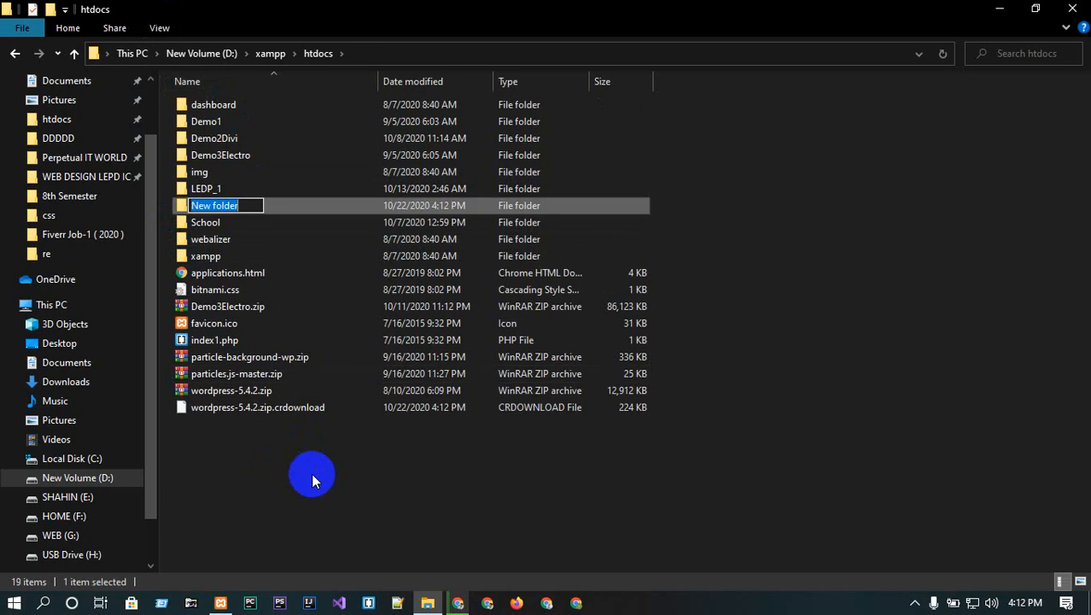
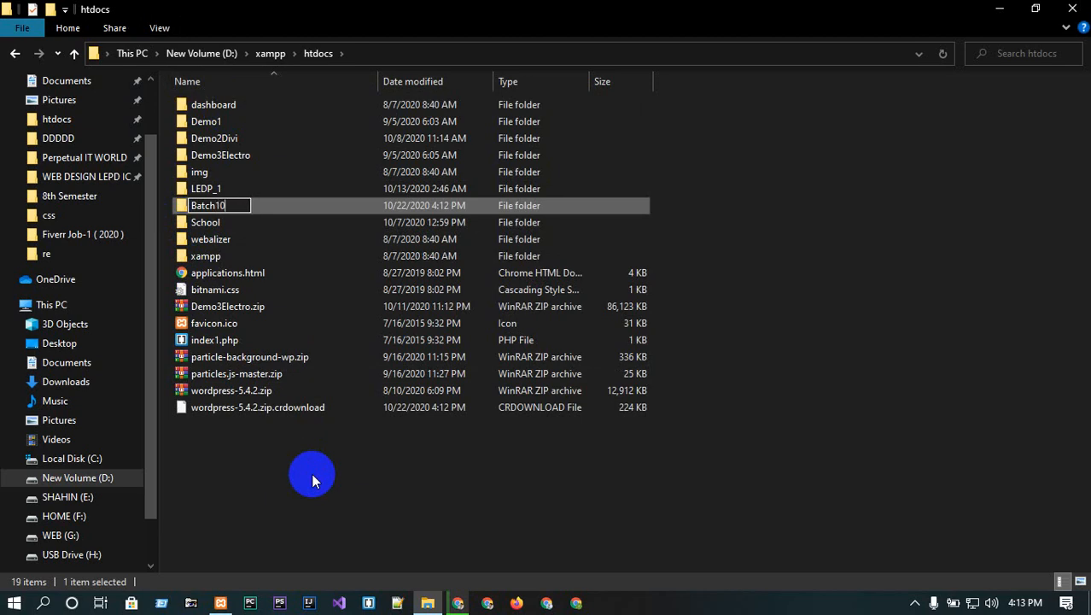
key("Return")
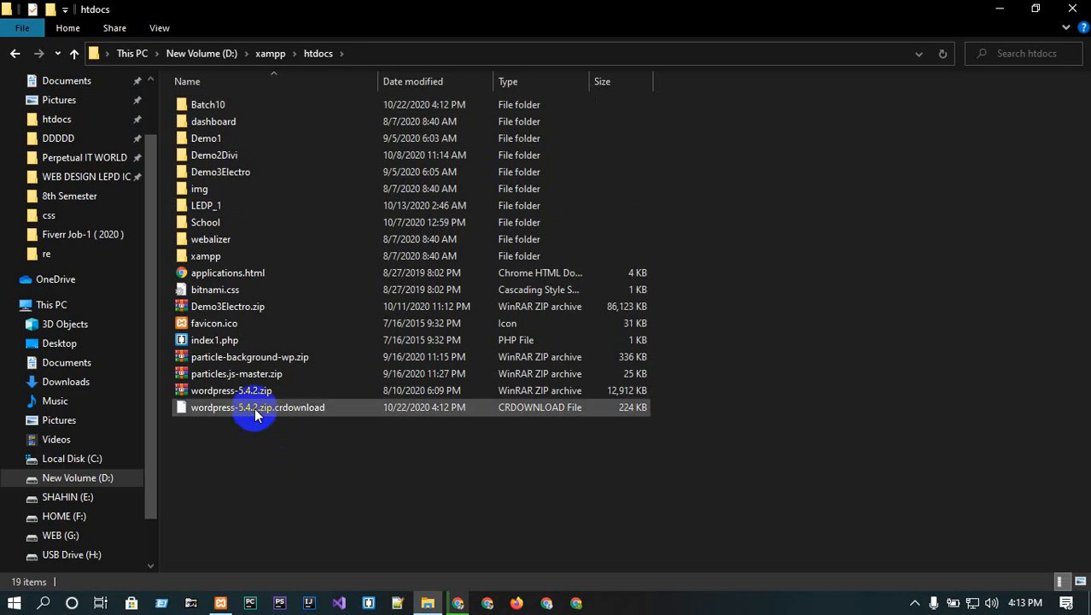
left_click(238, 391)
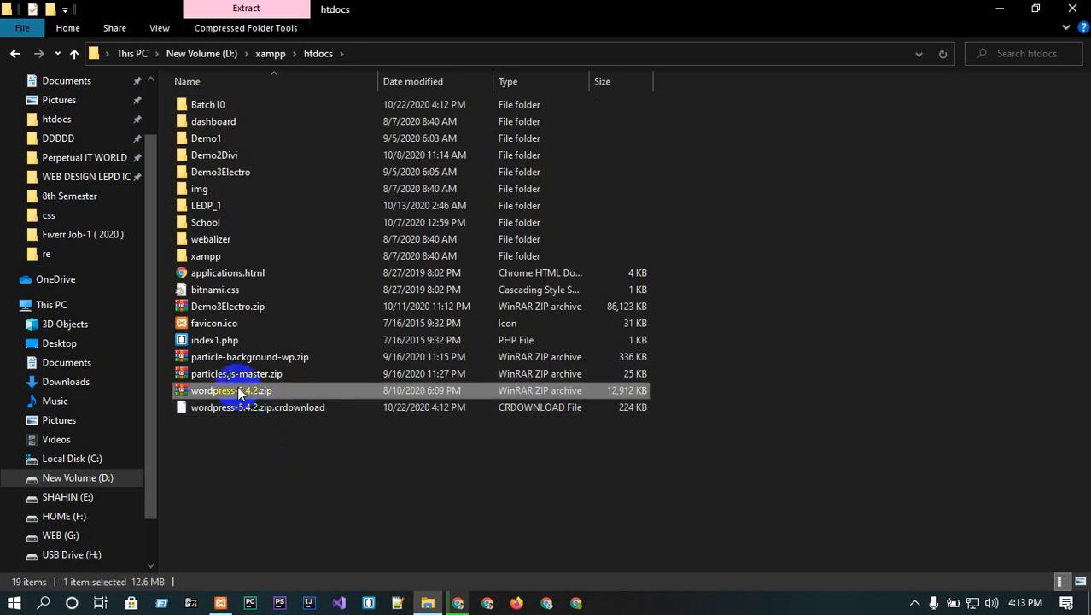
double_click(215, 104)
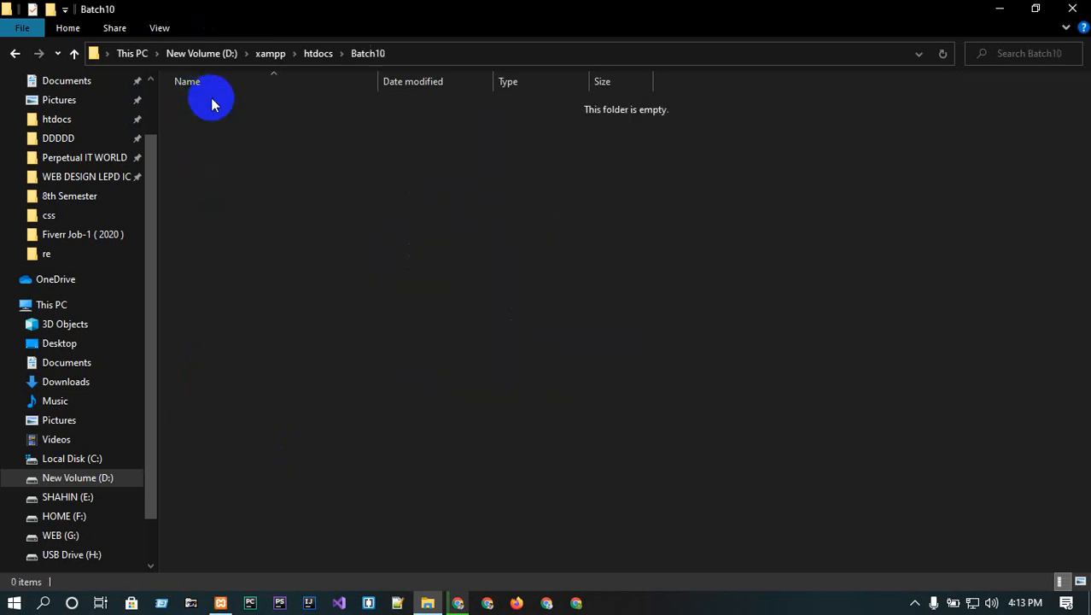
key("ctrl+v")
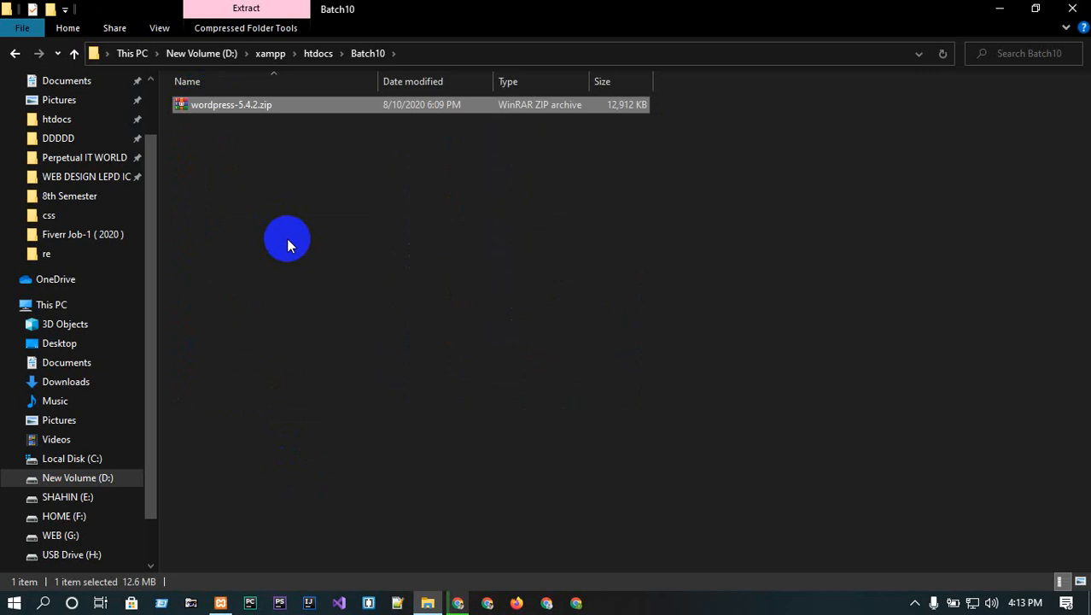
left_click(212, 106)
right_click(212, 106)
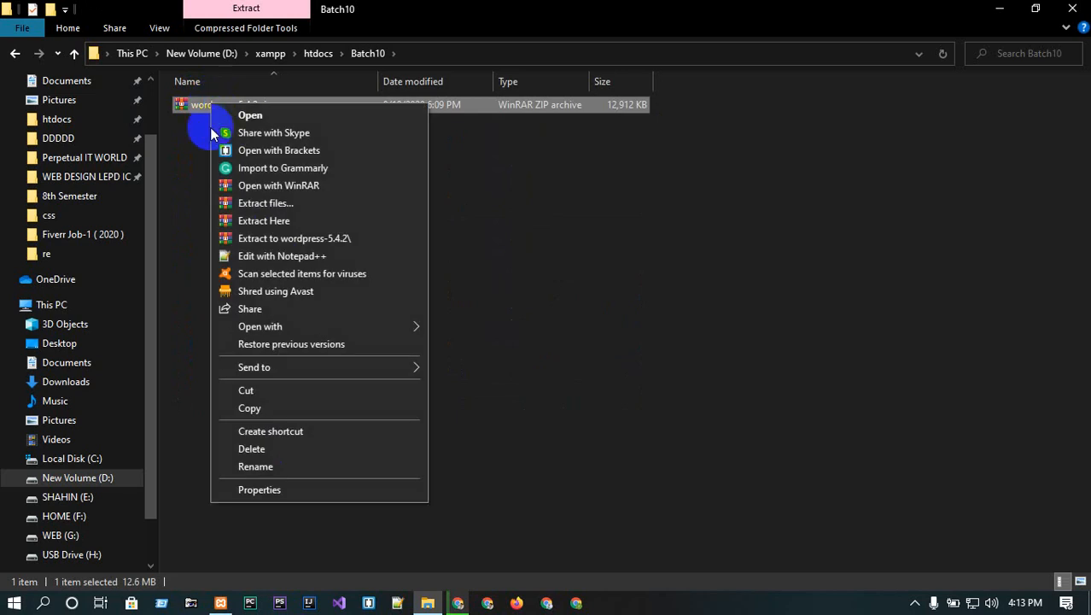
left_click(273, 223)
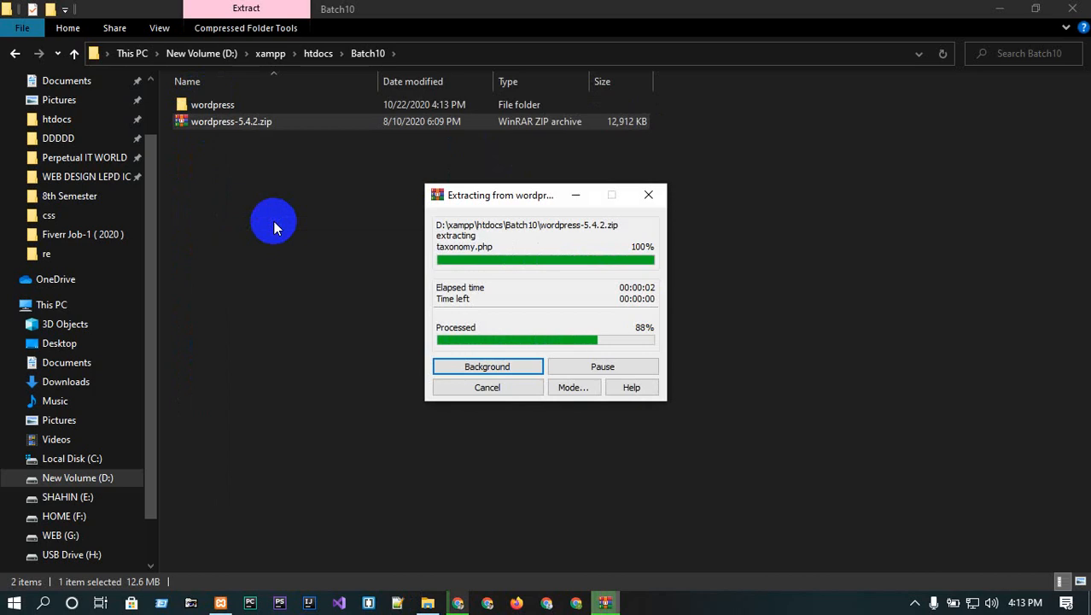
left_click(274, 222)
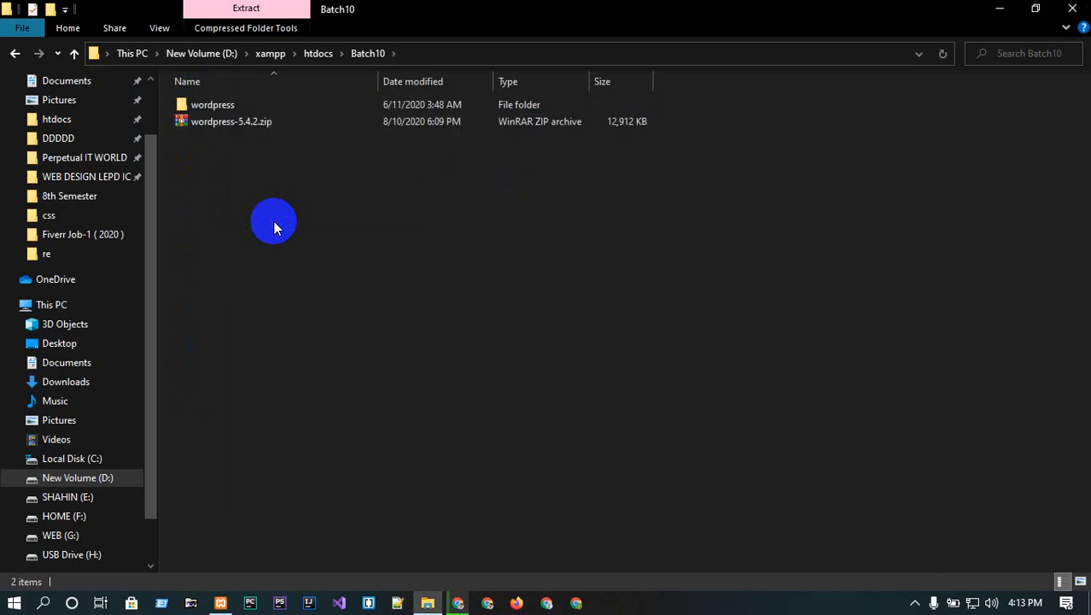
left_click(224, 126)
key("Delete")
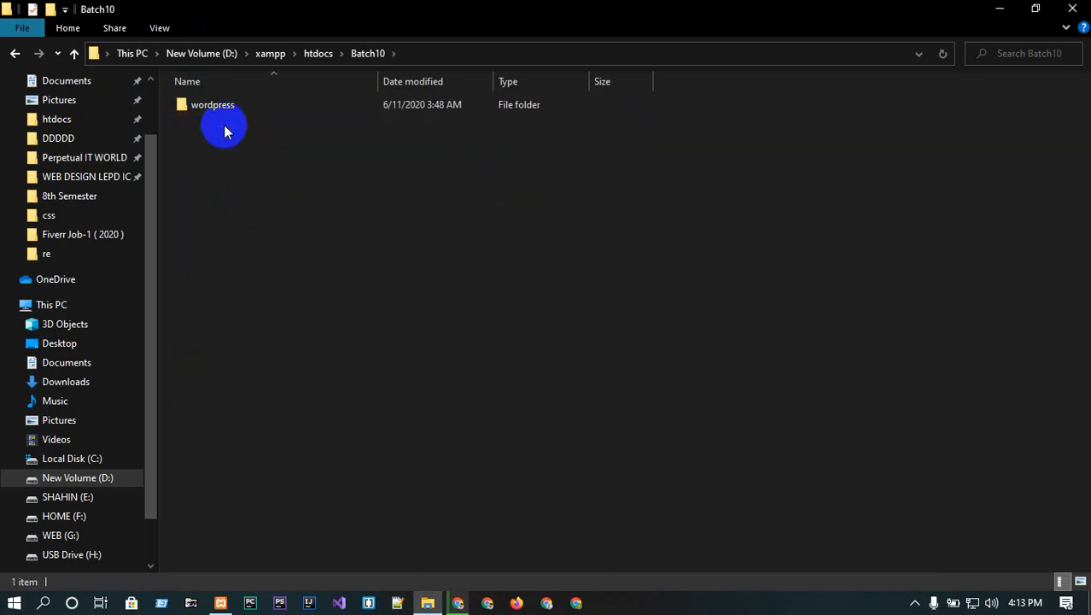
left_click(216, 103)
double_click(216, 103)
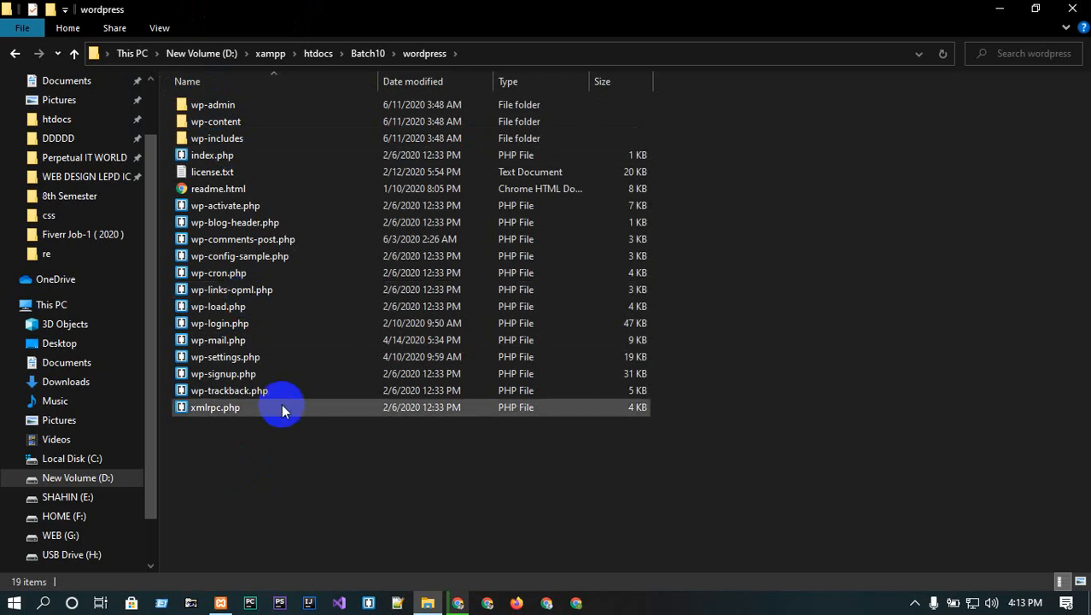
key("ctrl+a")
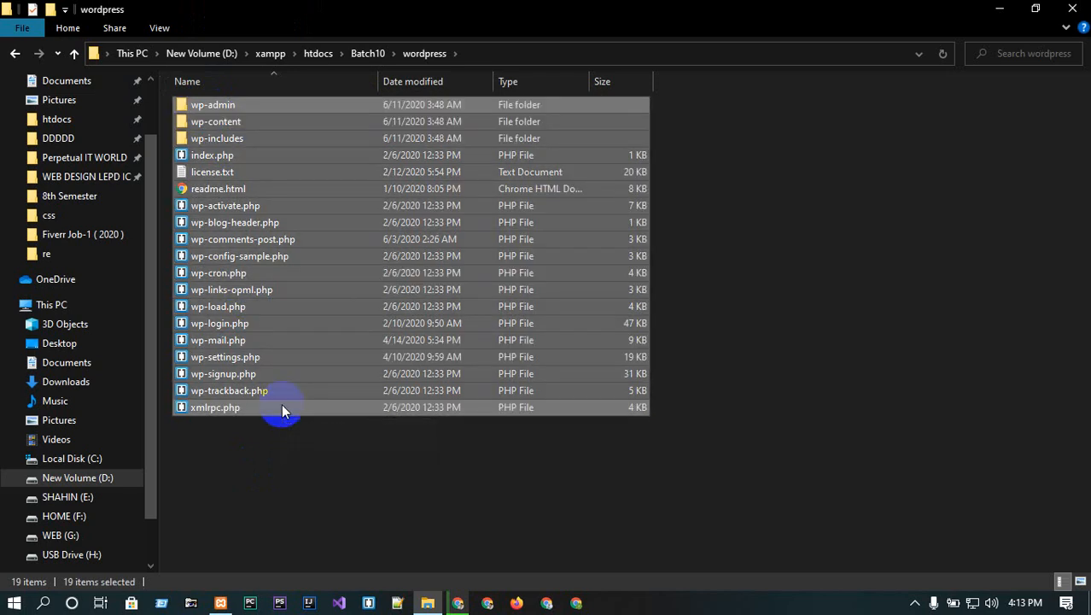
key("ctrl+x")
key("alt+Up")
left_click(305, 305)
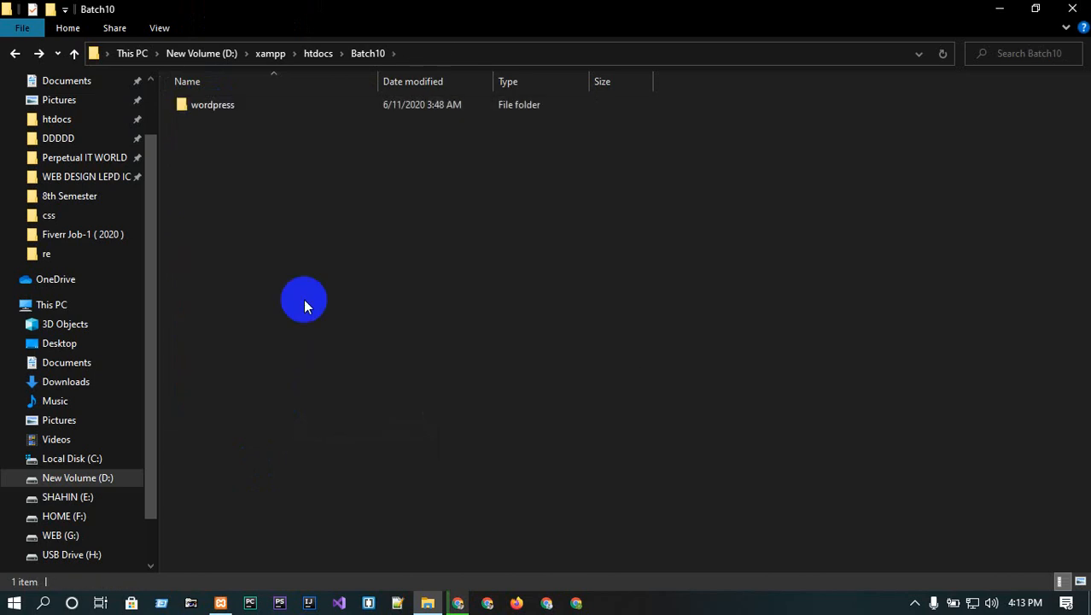
key("ctrl+v")
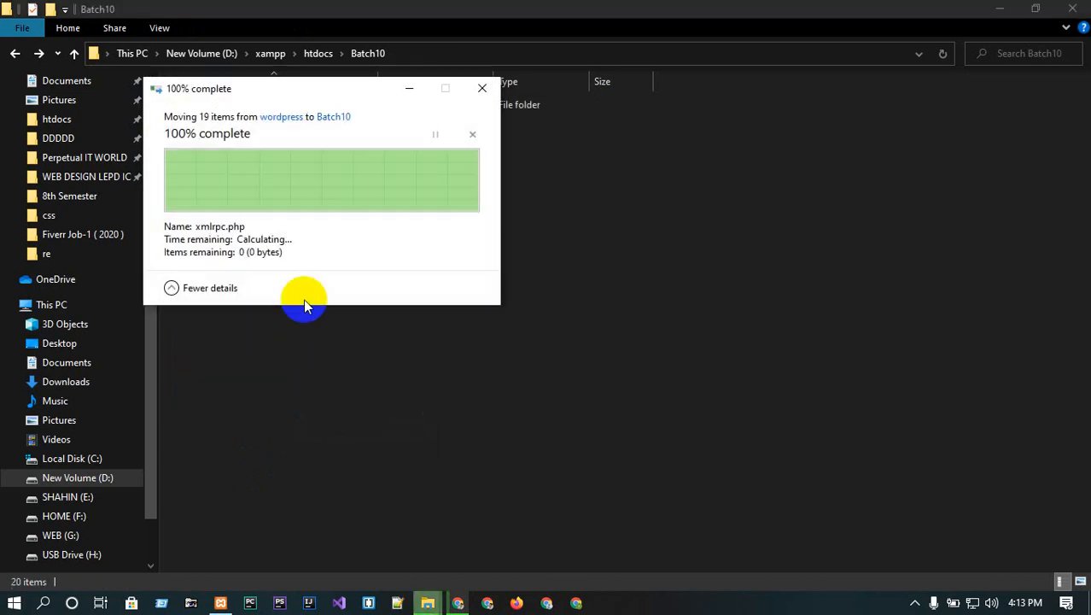
left_click(227, 105)
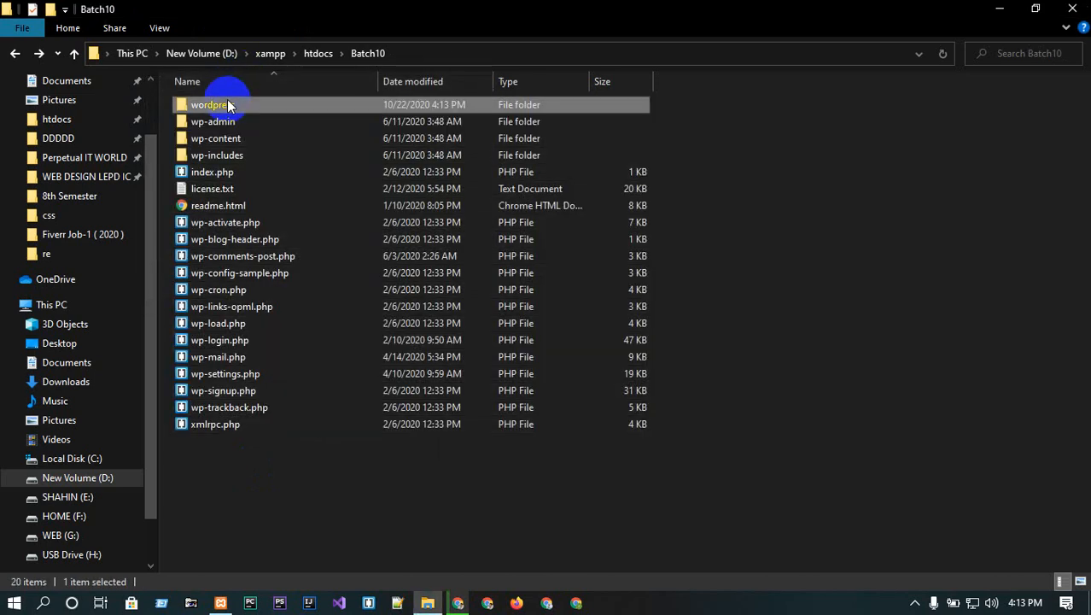
key("Delete")
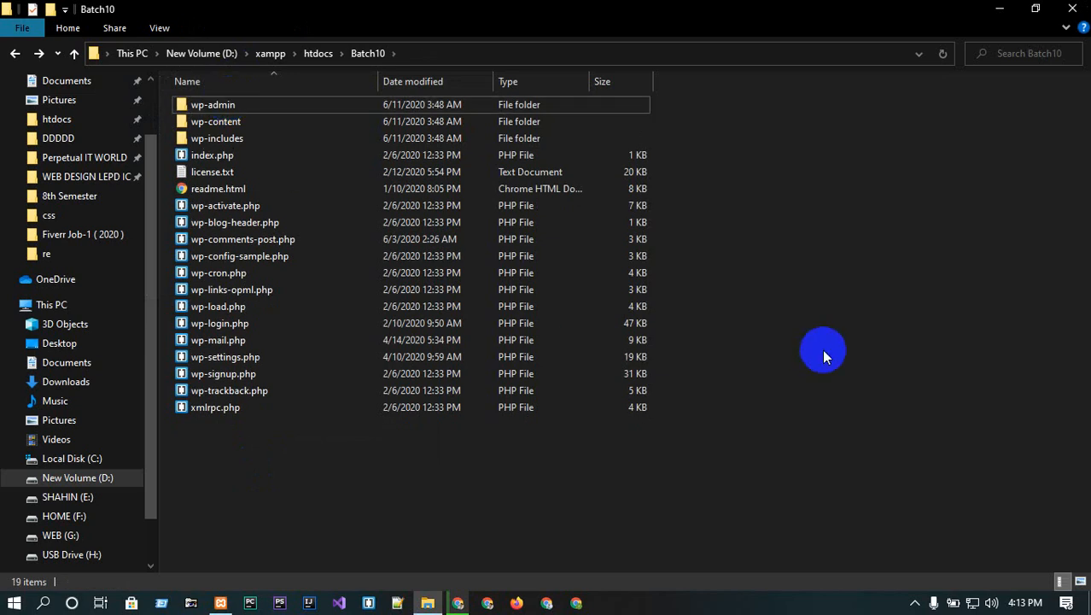
right_click(820, 352)
left_click(877, 117)
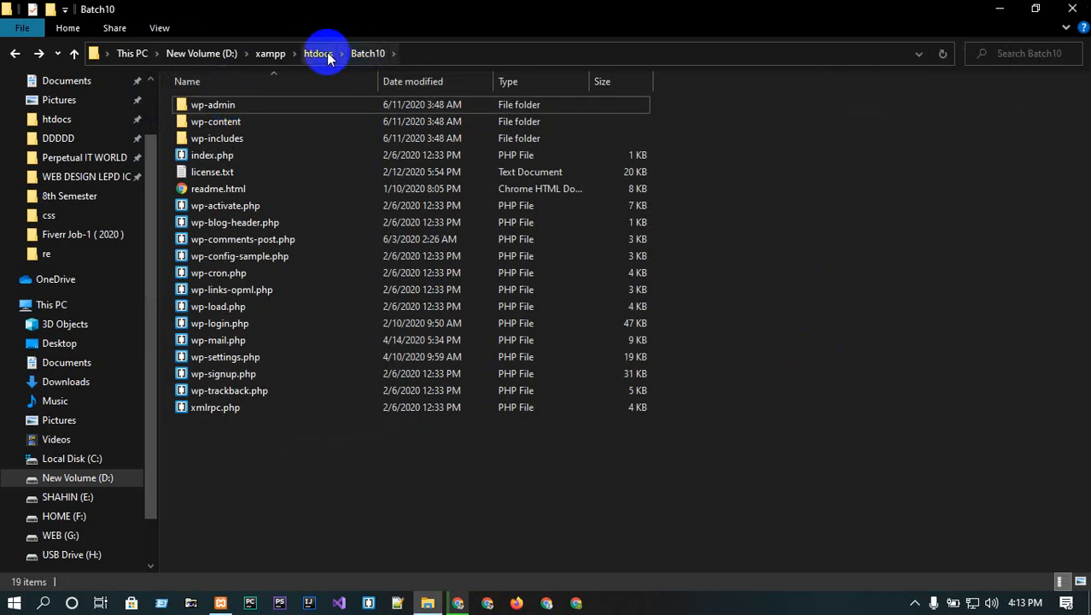
left_click(999, 8)
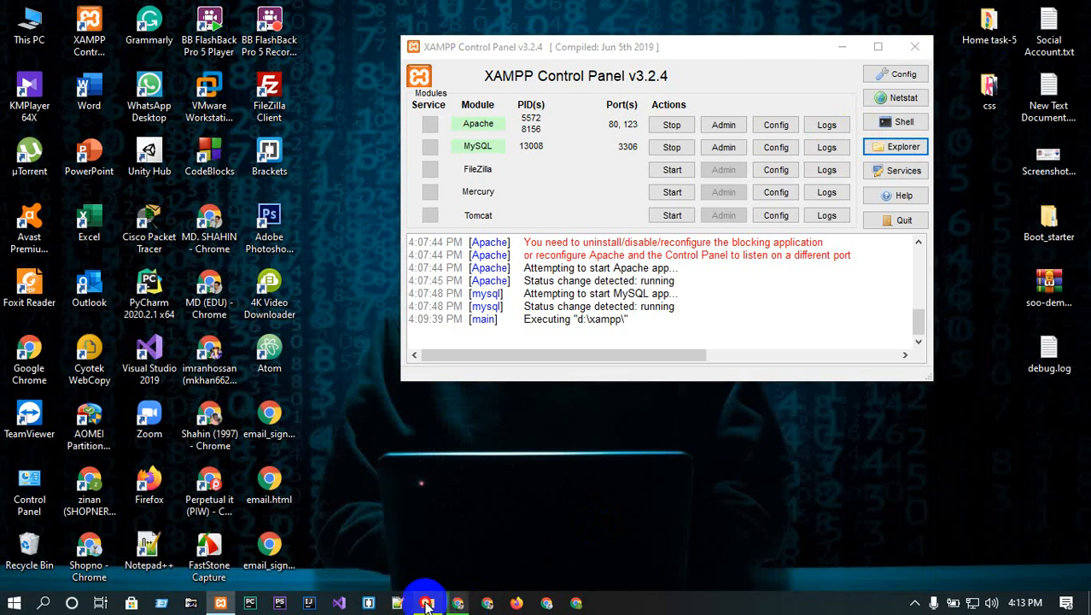
left_click(428, 603)
left_click(1000, 9)
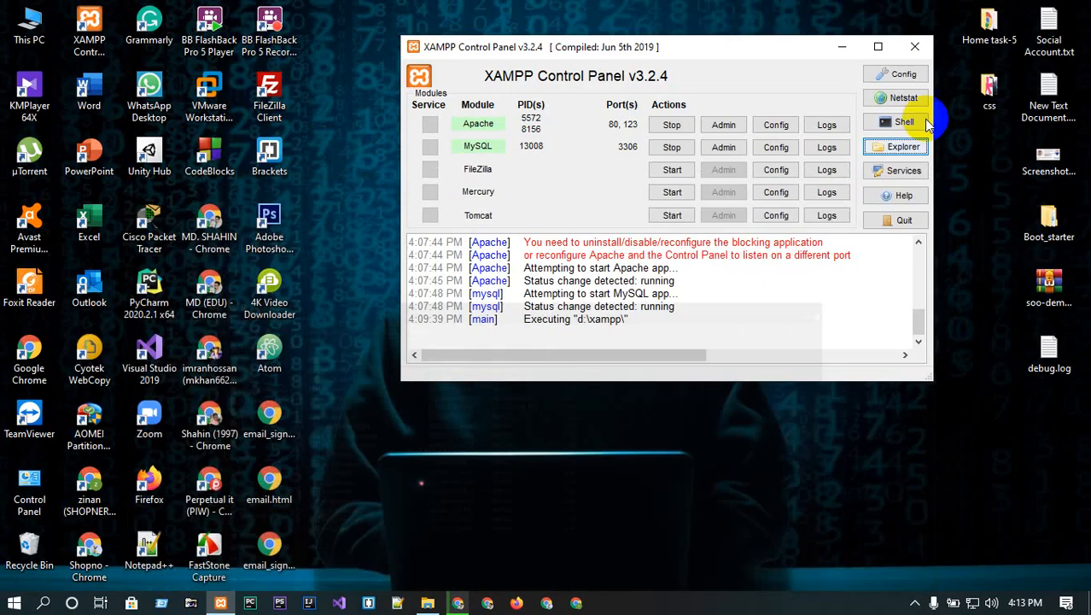
left_click(459, 603)
left_click(461, 603)
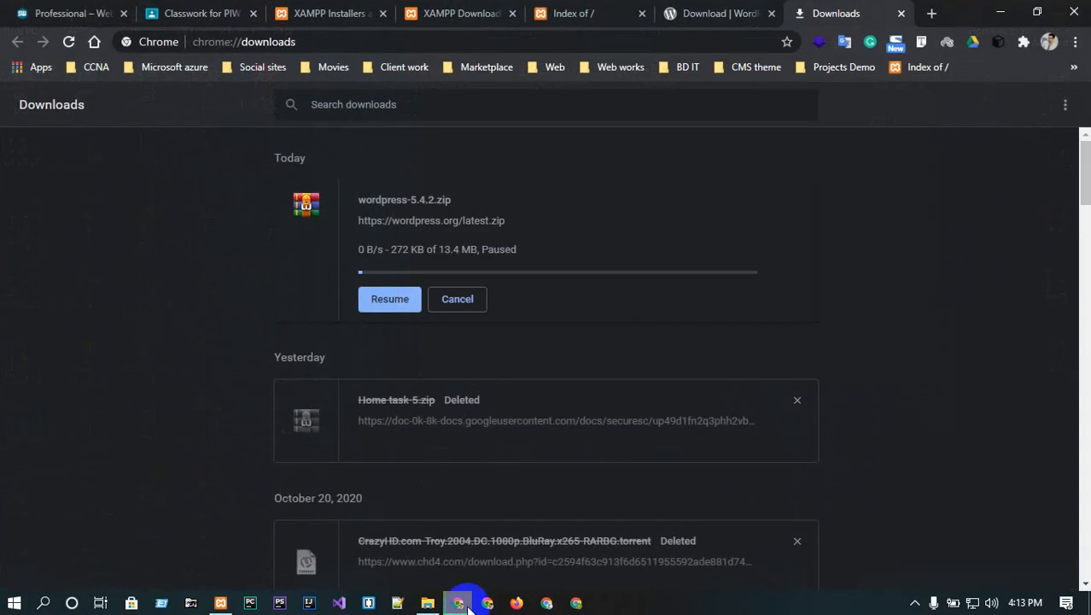
left_click(691, 13)
left_click(585, 12)
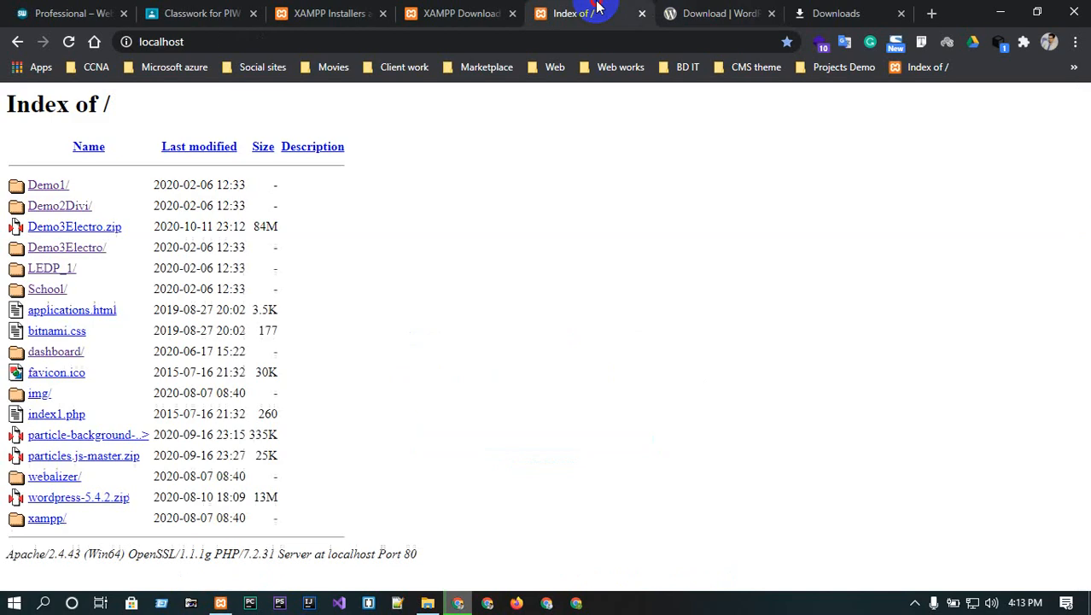
left_click(69, 42)
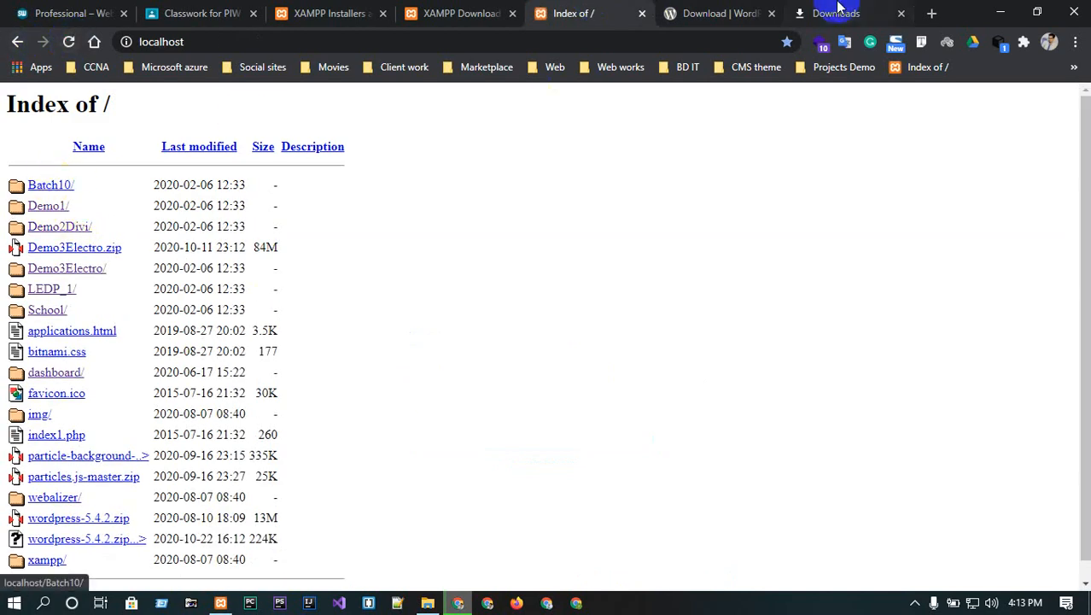
- Enter localhost/phpmyadmin in the address bar of the WordPress tab
left_click(702, 9)
left_click(637, 31)
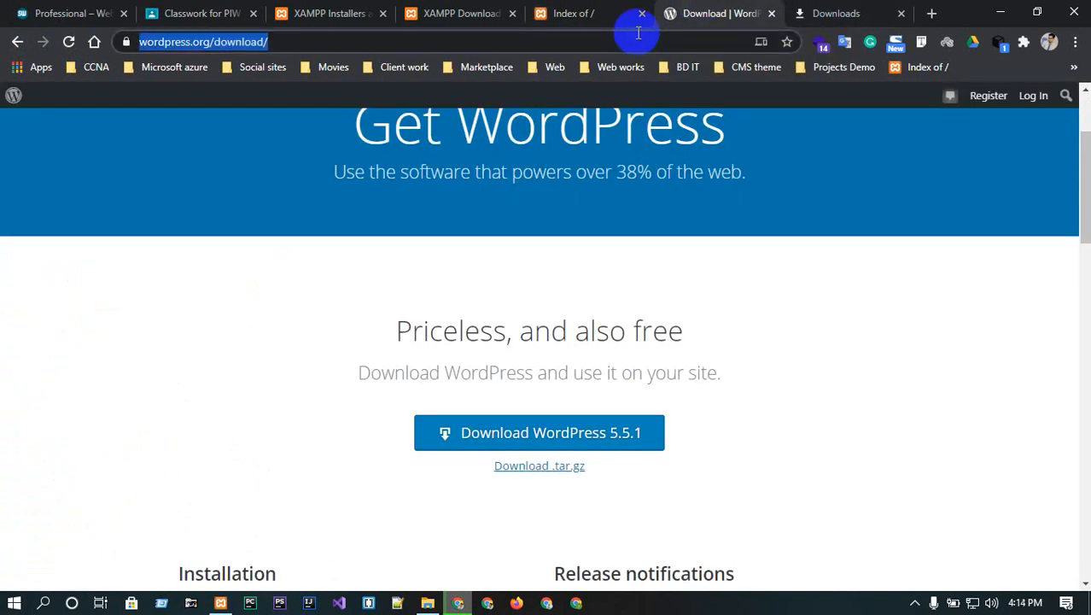
type("localhost")
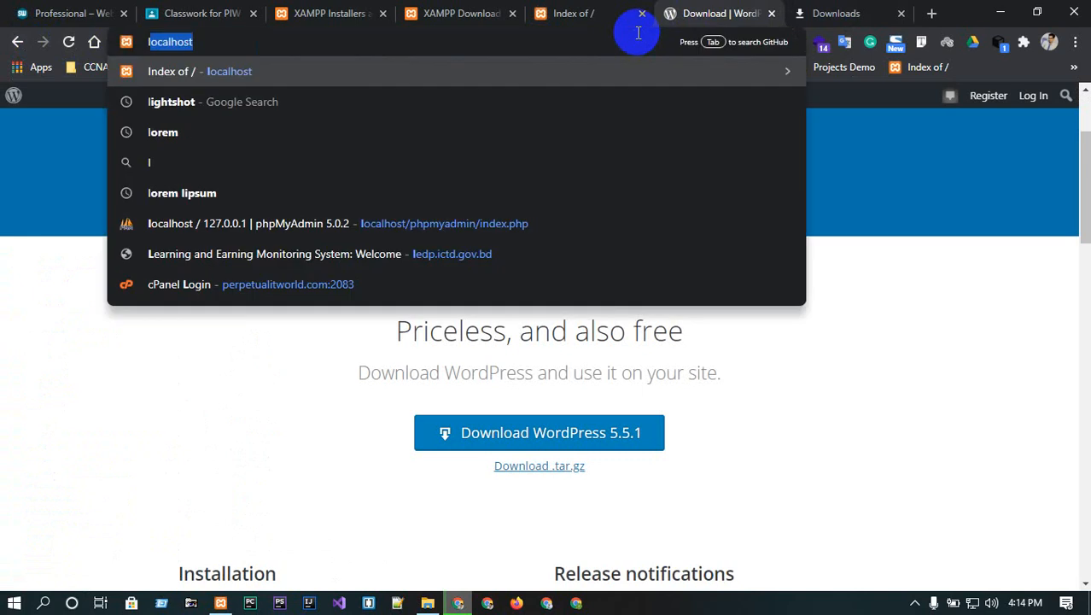
key("Right")
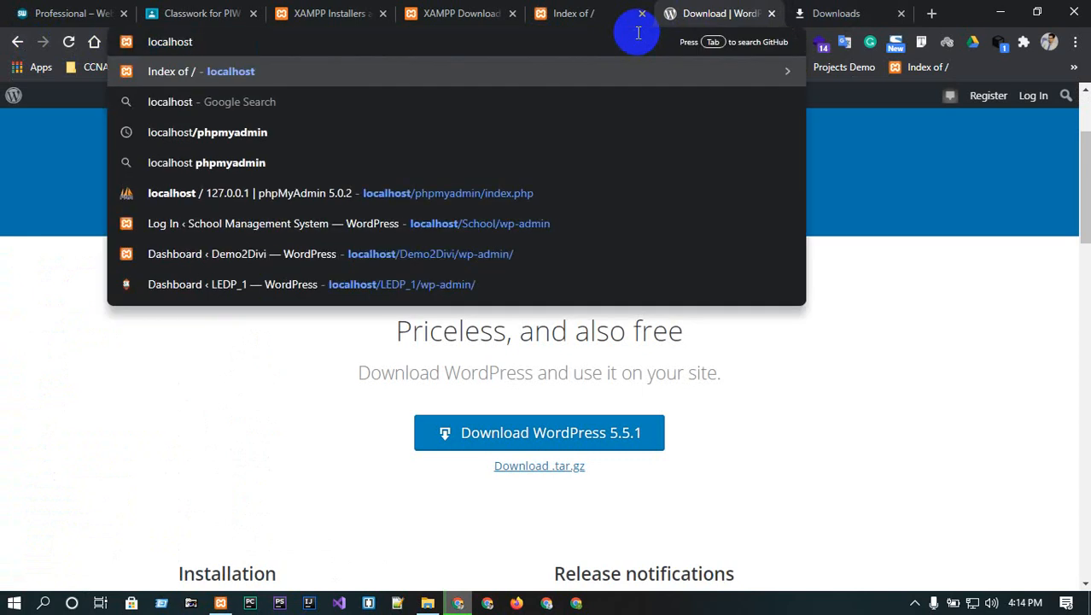
type("/php")
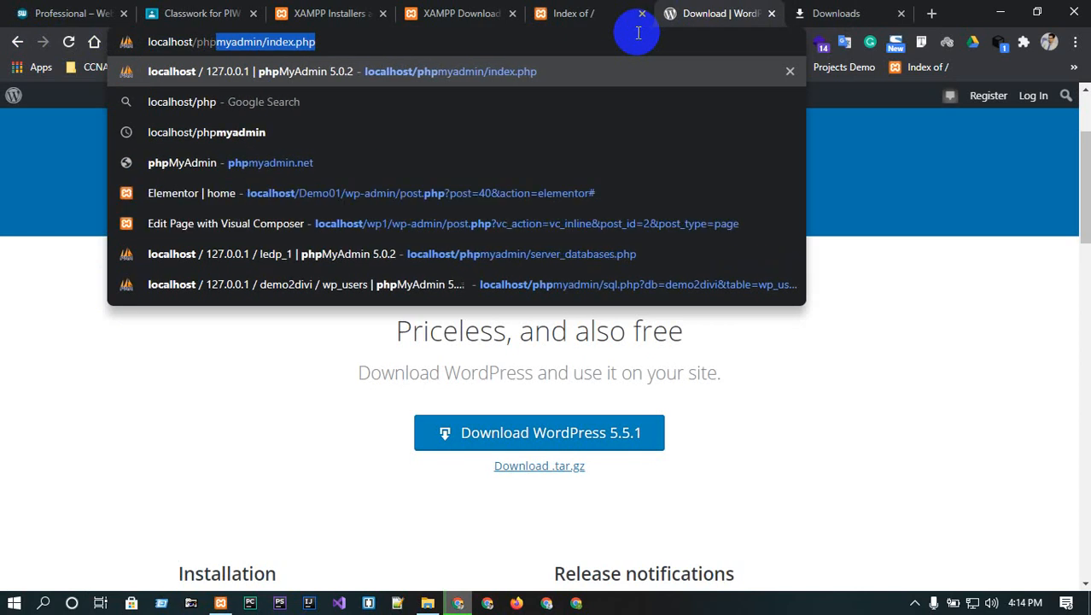
key("Right")
key("BackSpace")
key("BackSpace")
key("BackSpace")
key("BackSpace")
key("BackSpace")
key("BackSpace")
key("BackSpace")
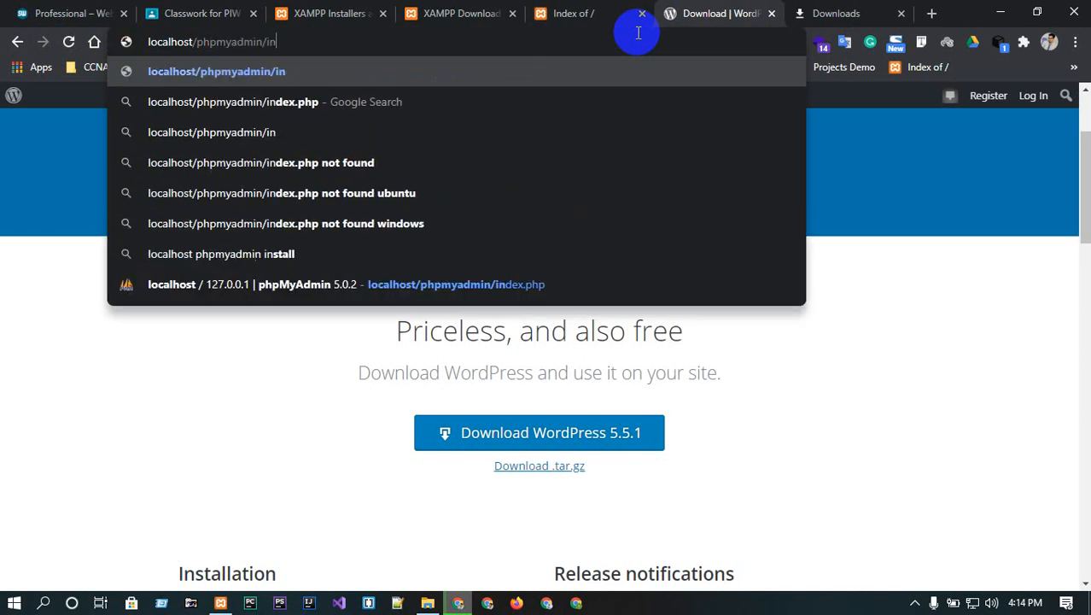
key("BackSpace")
key("BackSpace")
key("BackSpace")
- Load phpMyAdmin and open its Databases tab
key("Return")
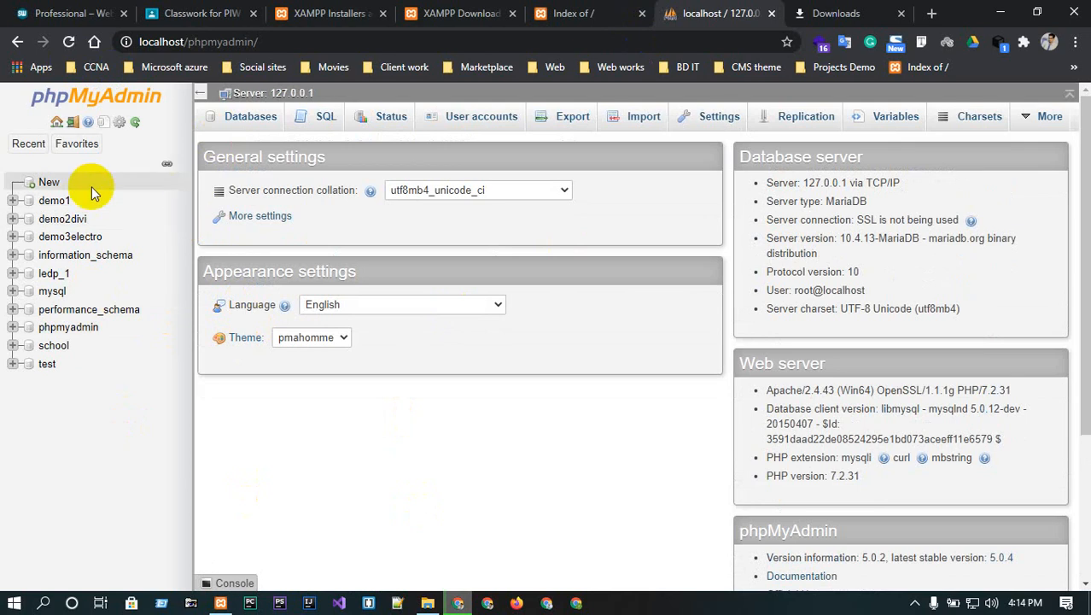
left_click(549, 9)
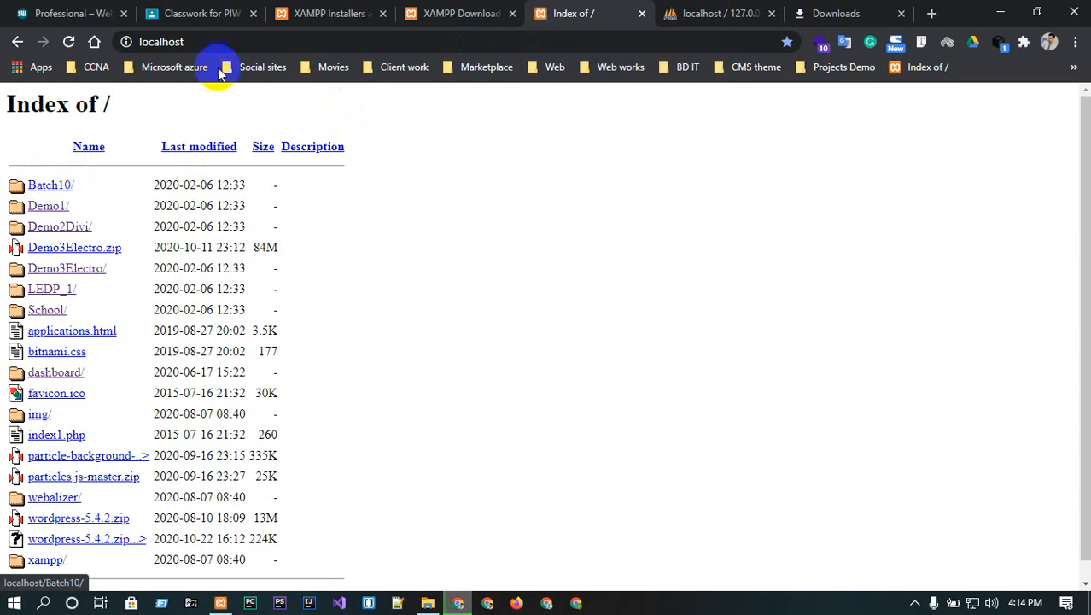
left_click(739, 10)
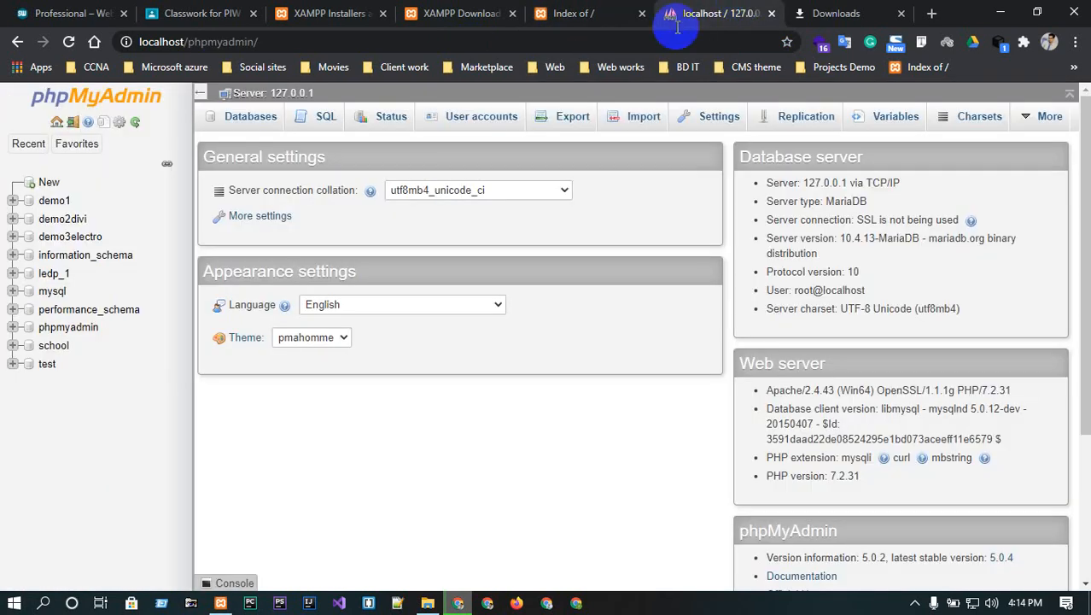
left_click(243, 119)
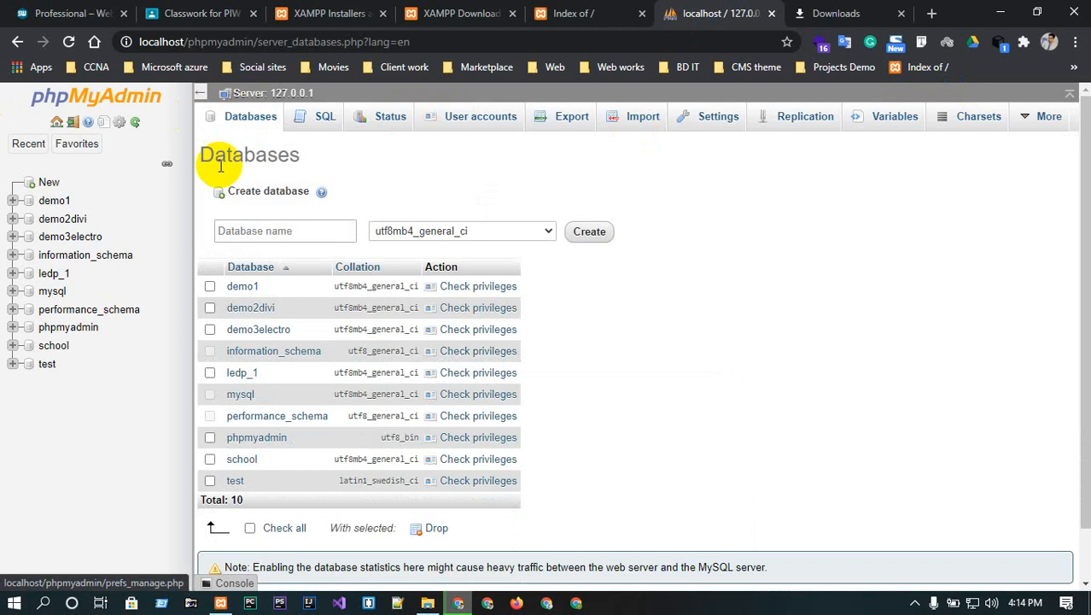
left_click(252, 117)
left_click(311, 231)
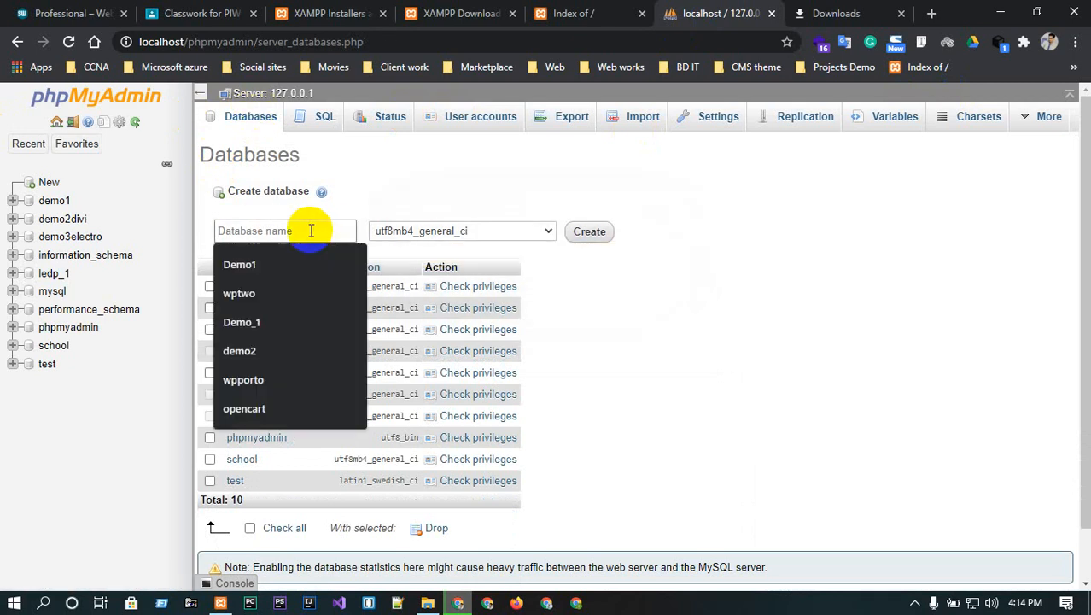
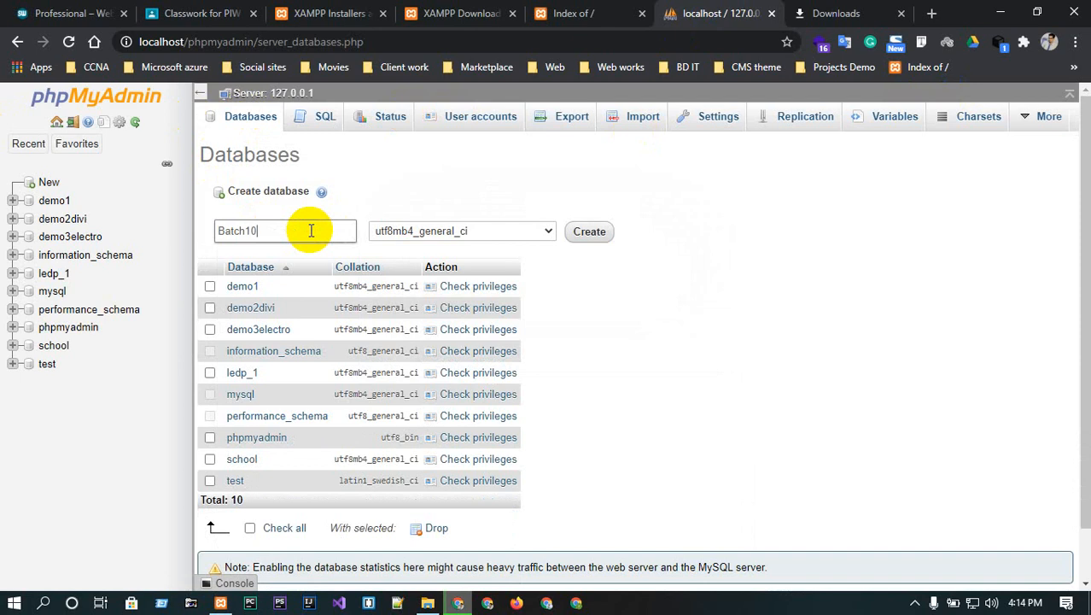
left_click(516, 232)
scroll(494, 369, "up", 20)
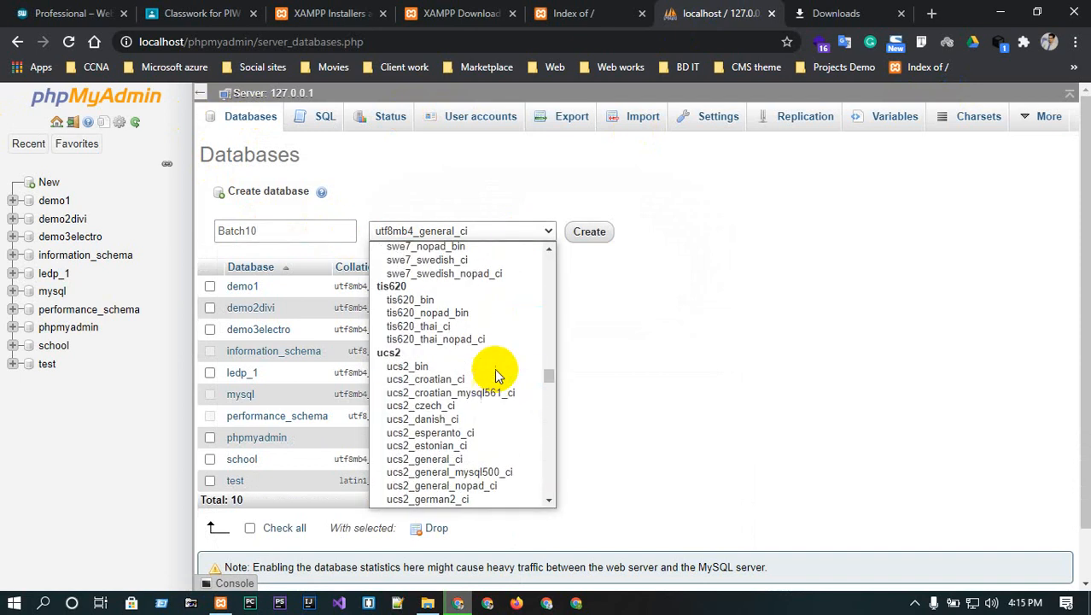
scroll(494, 368, "up", 3)
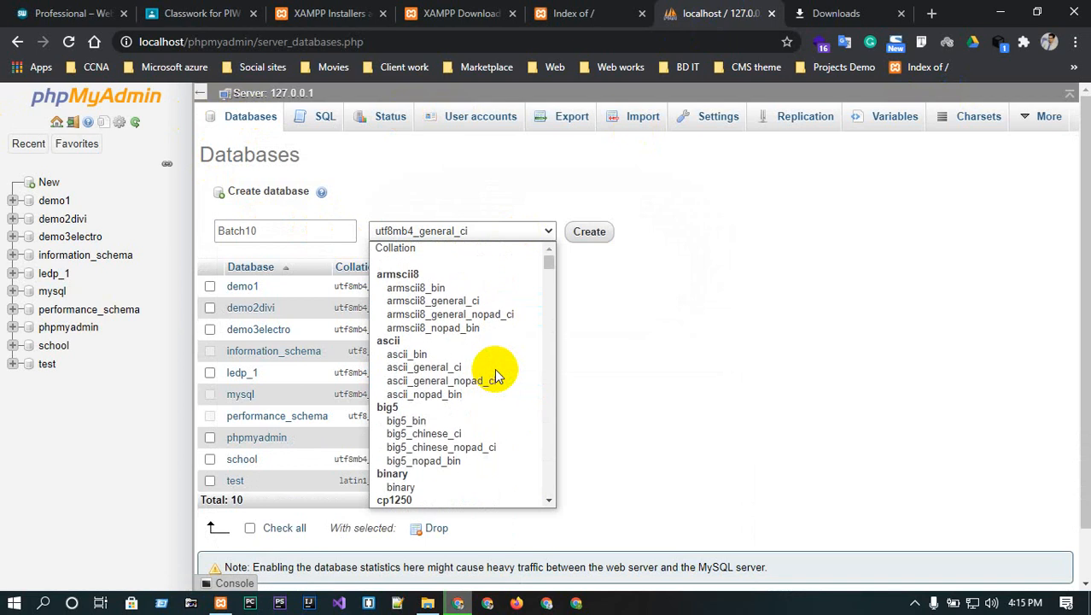
left_click(434, 245)
left_click(591, 231)
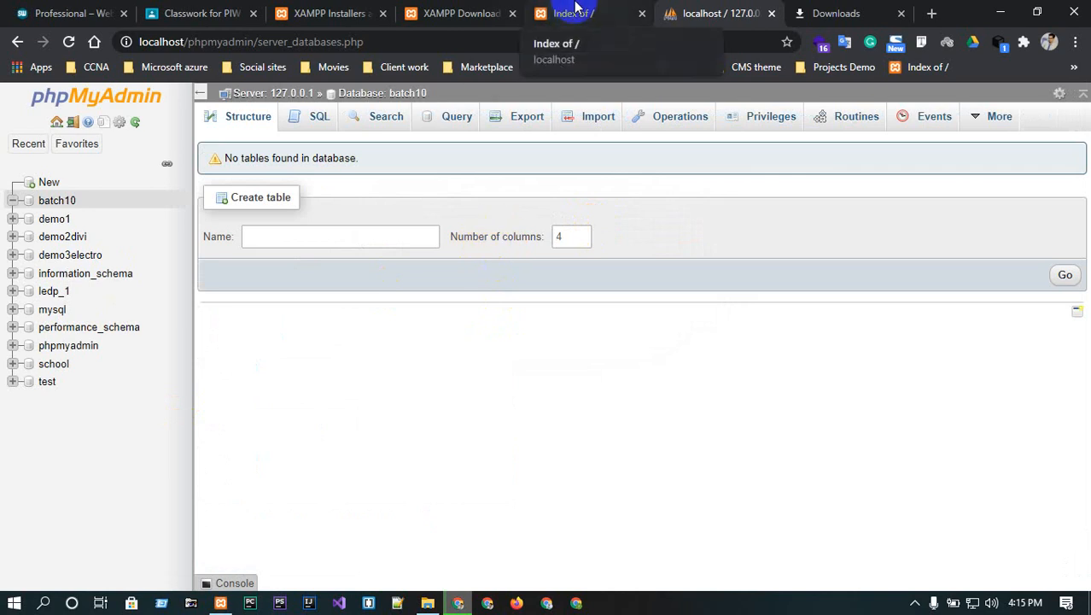
left_click(574, 11)
left_click(69, 41)
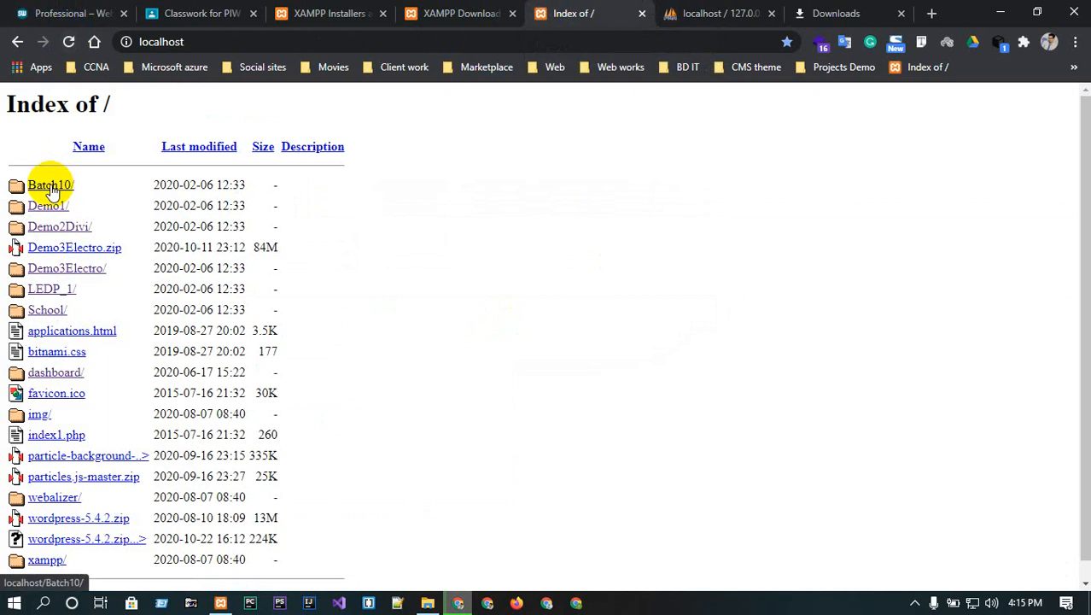
left_click(234, 39)
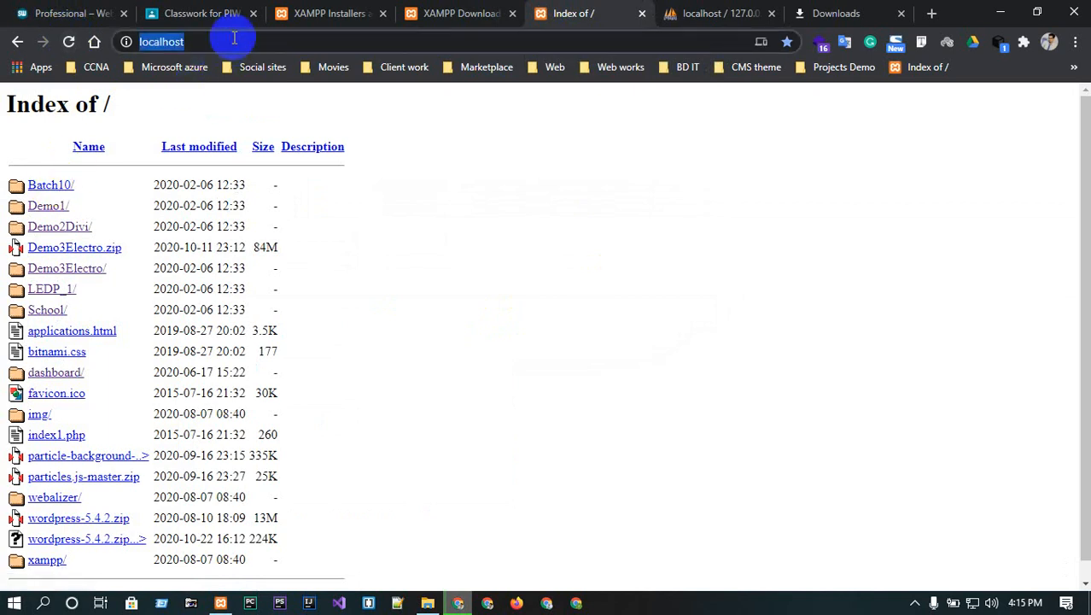
left_click(234, 40)
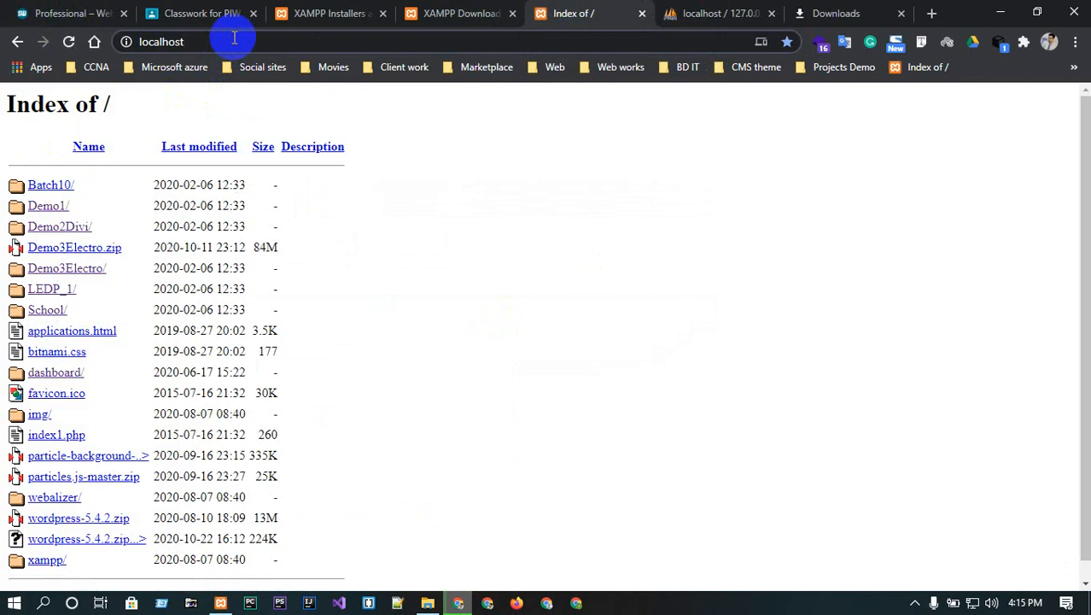
type("/")
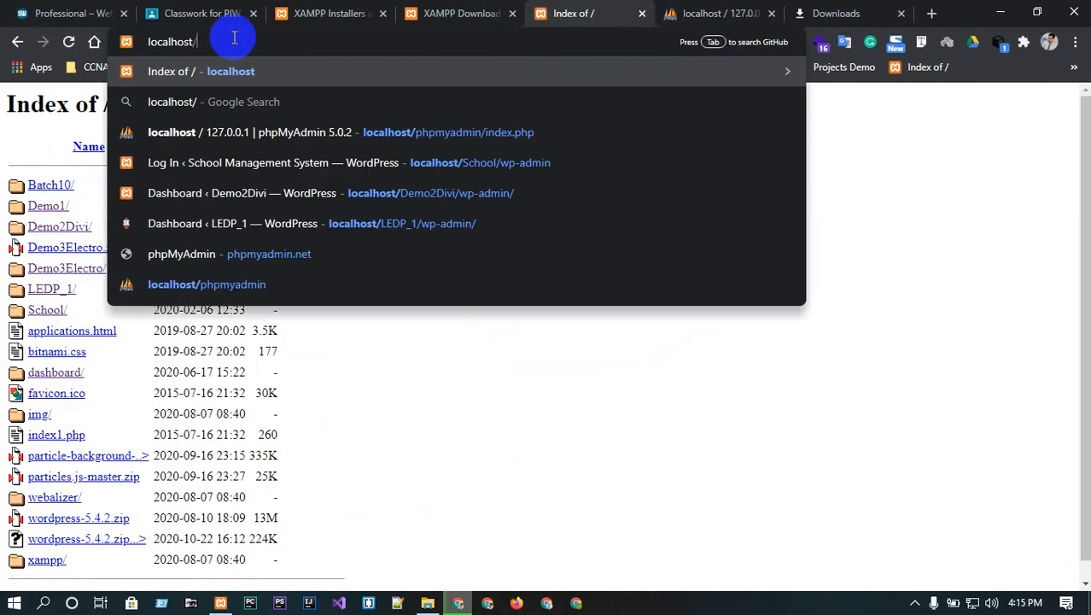
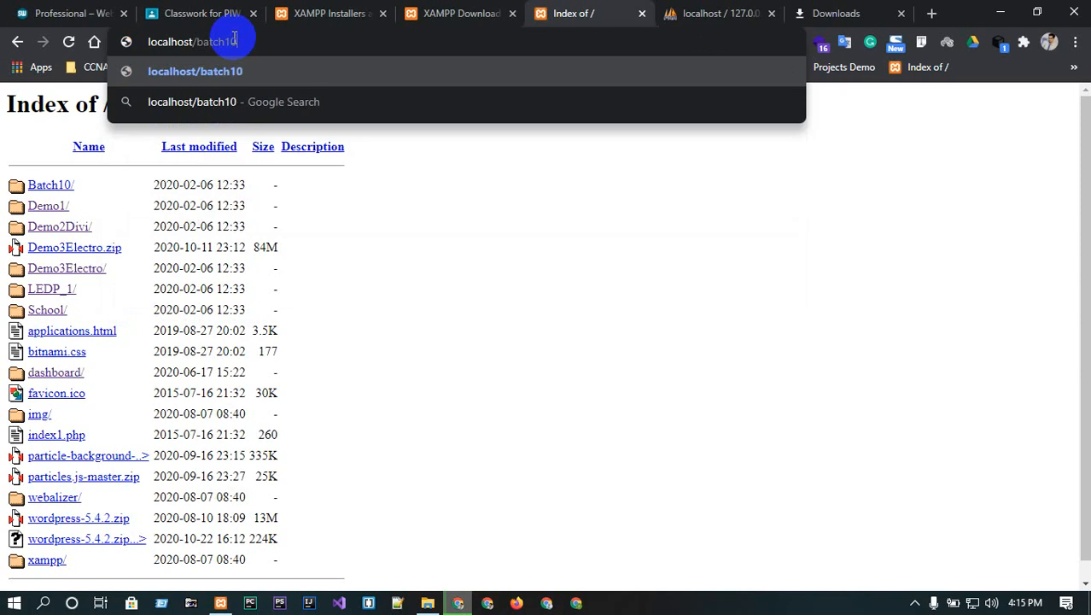
key("Return")
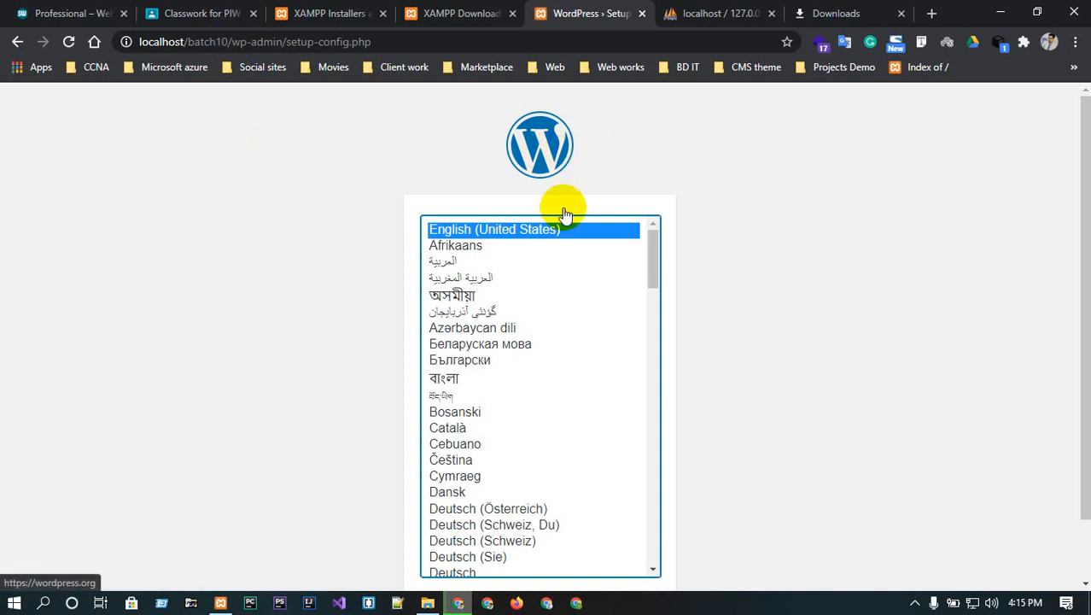
scroll(777, 218, "down", 2)
left_click(624, 540)
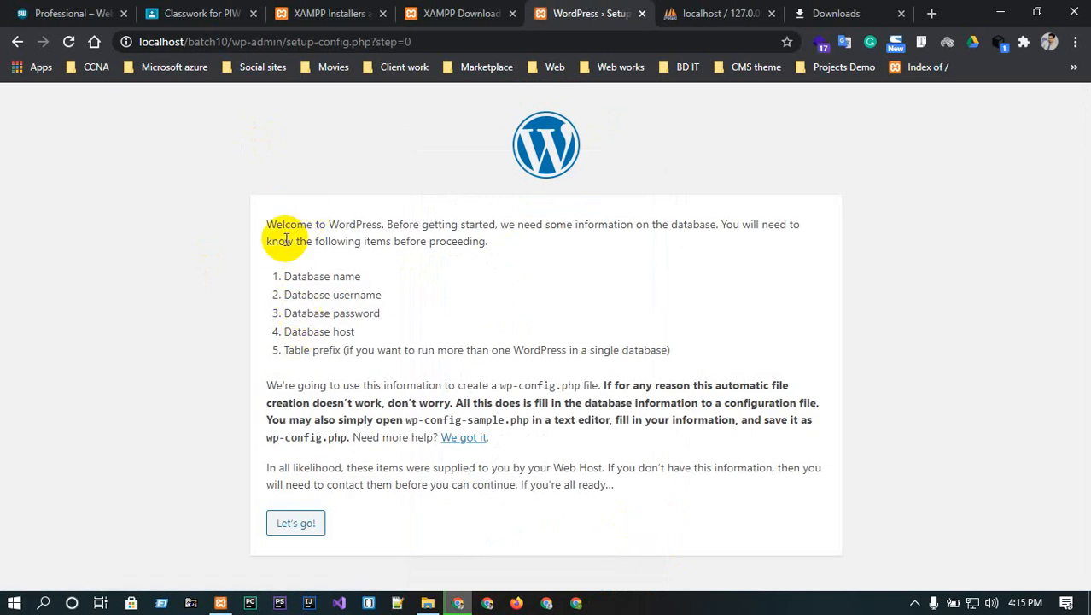
left_click_drag(280, 283, 377, 274)
left_click_drag(284, 294, 411, 297)
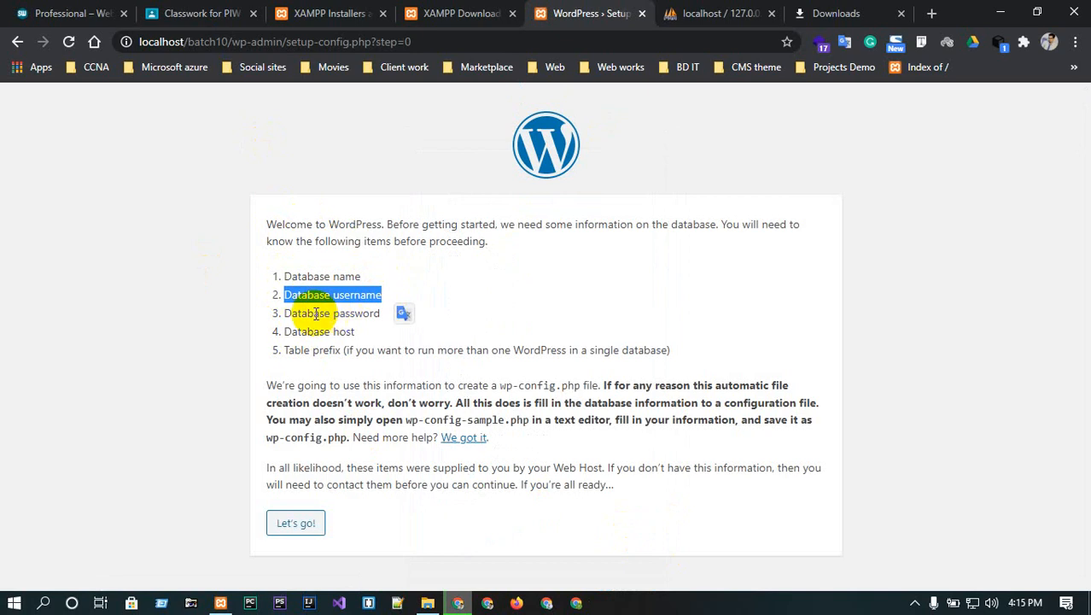
left_click_drag(290, 314, 381, 314)
mouse_move(290, 333)
left_mouse_down()
mouse_move(385, 329)
mouse_move(271, 322)
left_mouse_up()
left_click(398, 316)
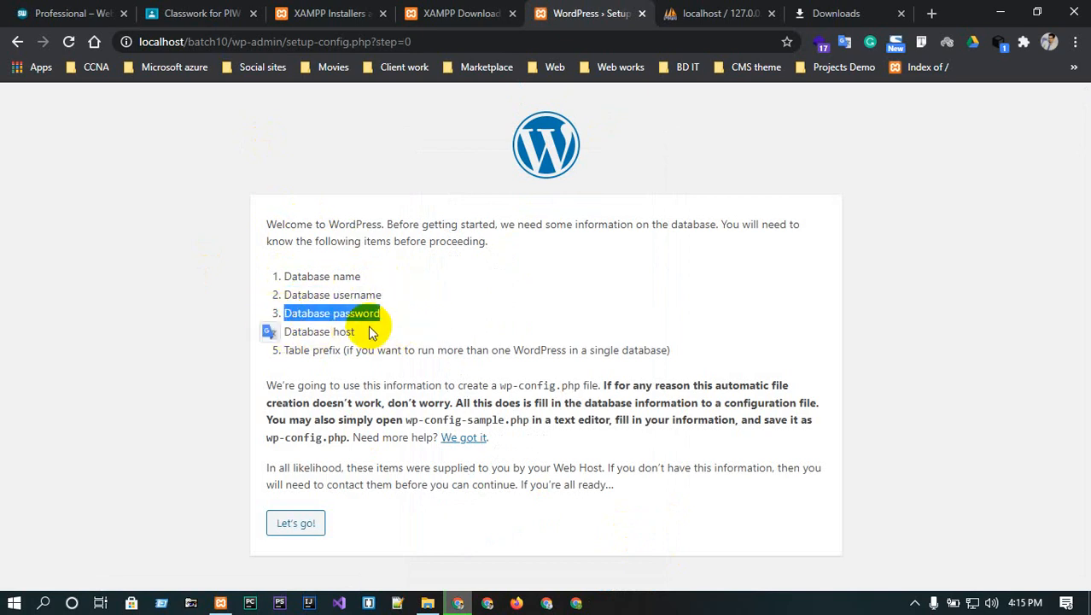
left_click_drag(371, 331, 275, 330)
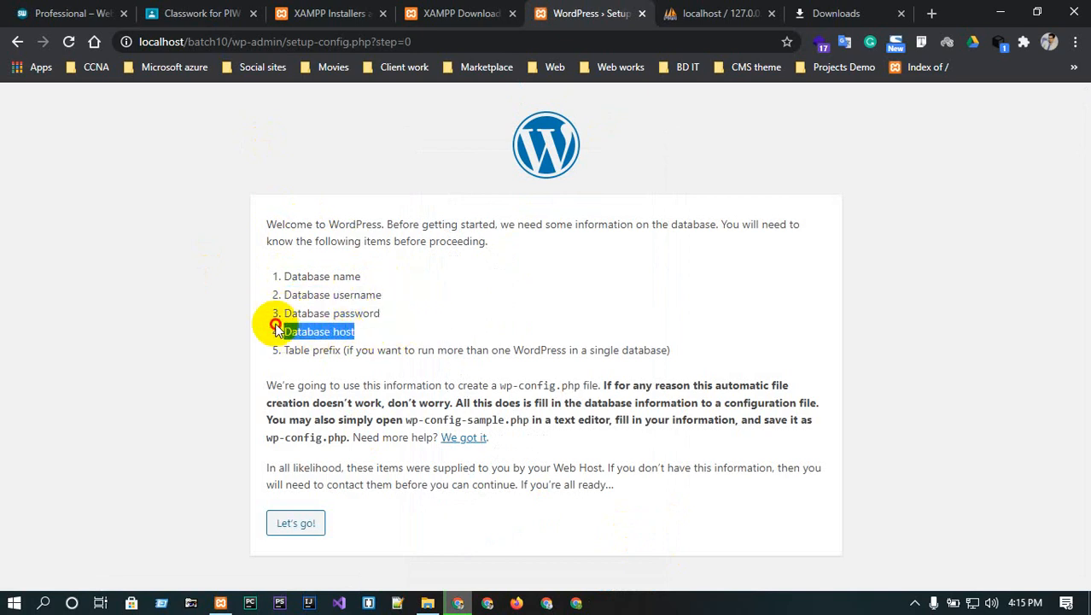
left_click(356, 321)
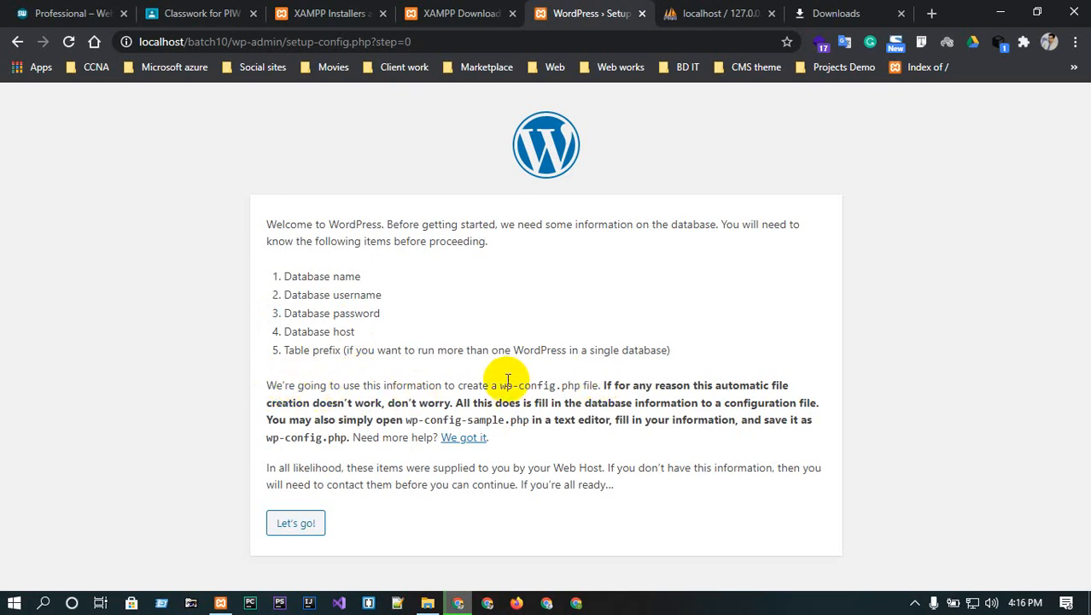
left_click(497, 384)
left_click_drag(497, 384, 583, 379)
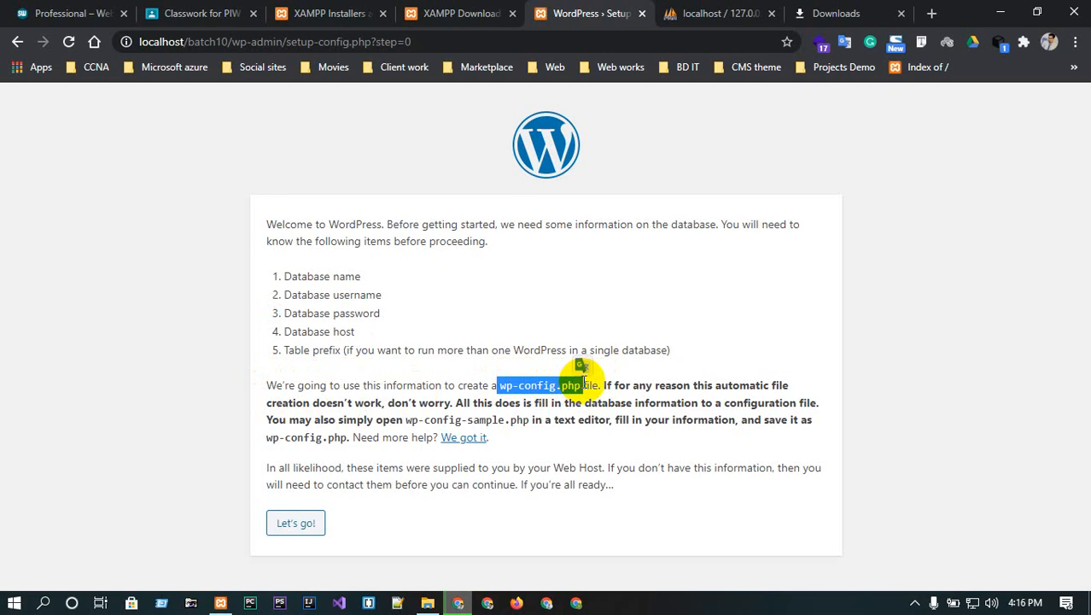
left_click(428, 601)
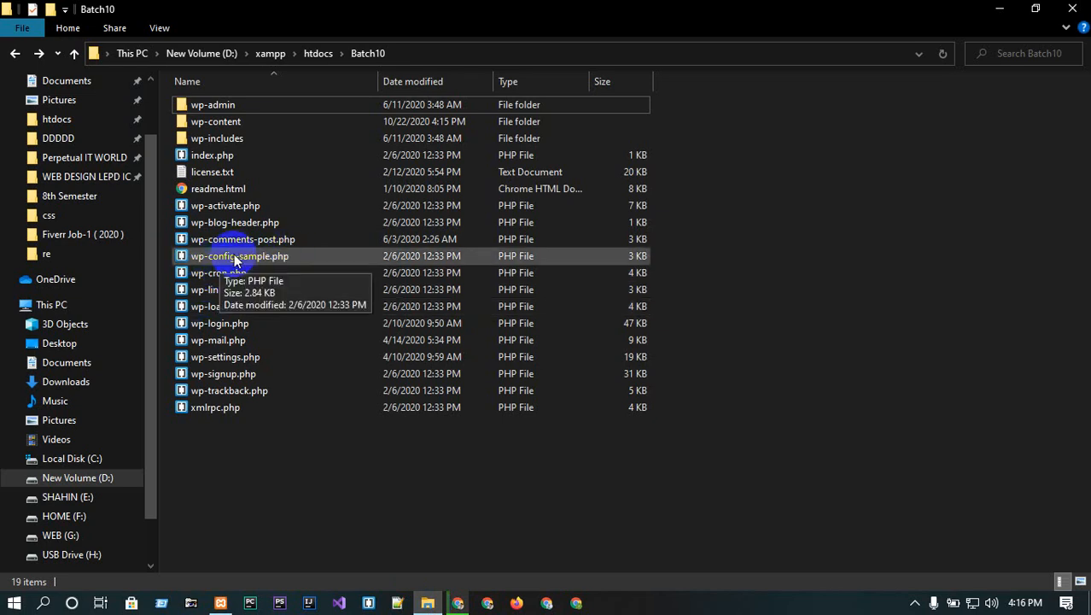
left_click(999, 9)
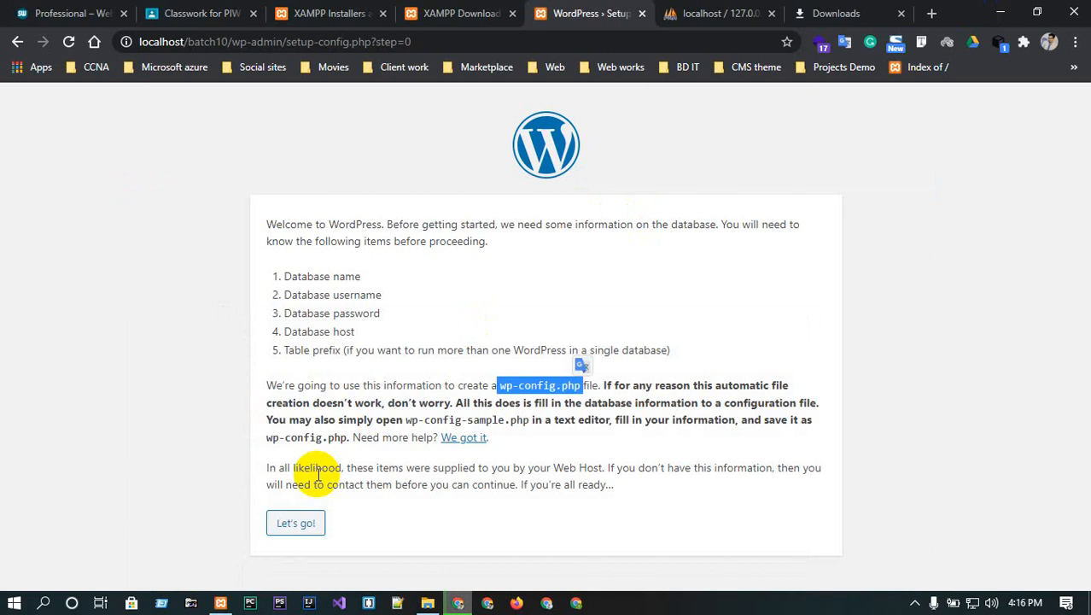
left_click(291, 526)
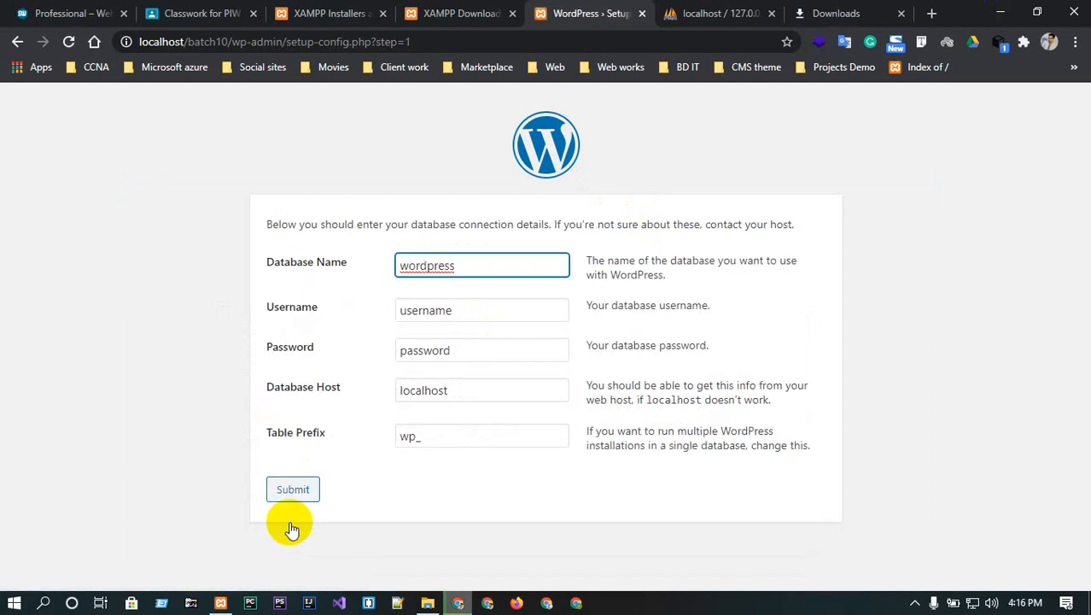
left_click(477, 263)
double_click(477, 263)
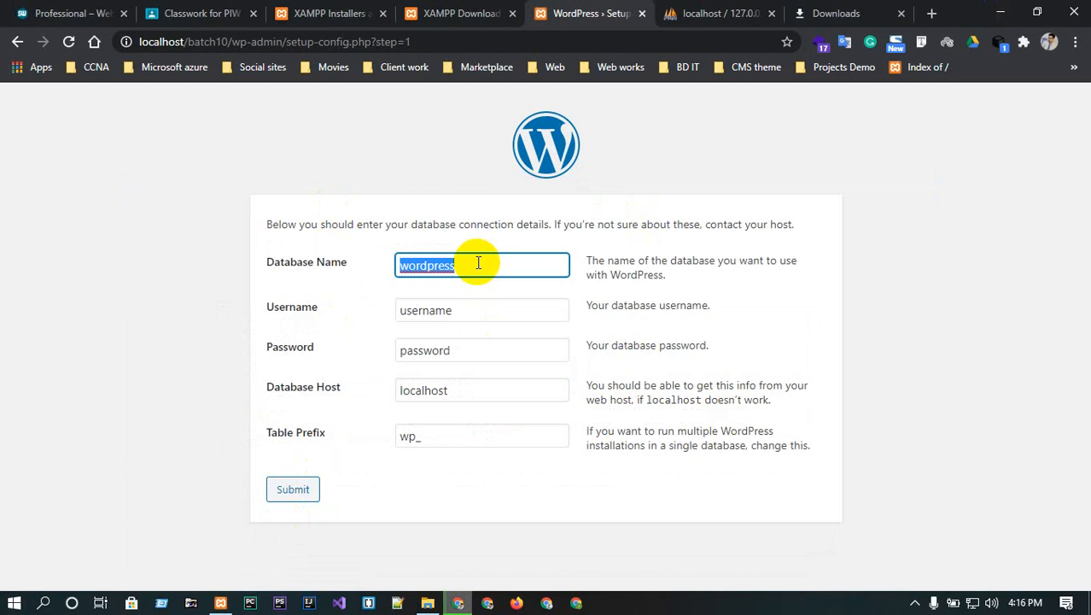
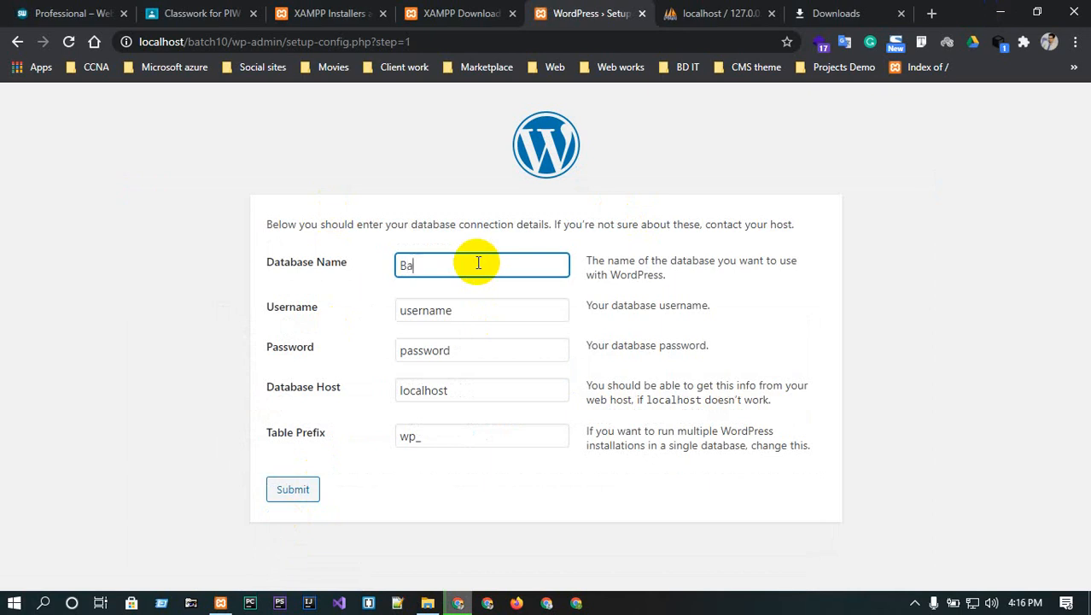
left_click(476, 310)
double_click(476, 311)
key("BackSpace")
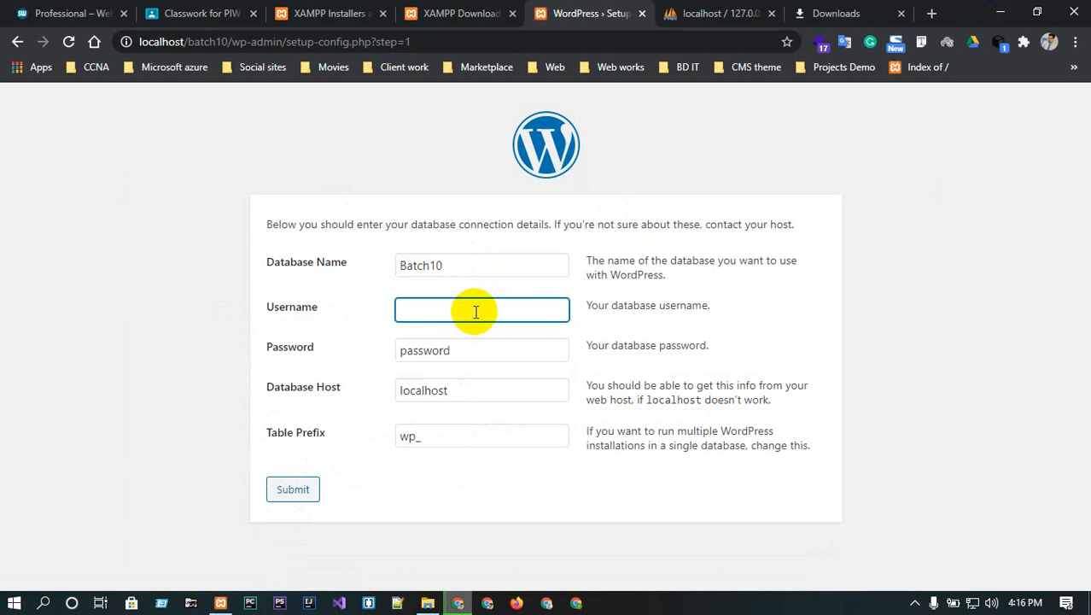
type("root")
- Clear the database password and host fields, submit, and run the installation
left_click(475, 346)
double_click(476, 346)
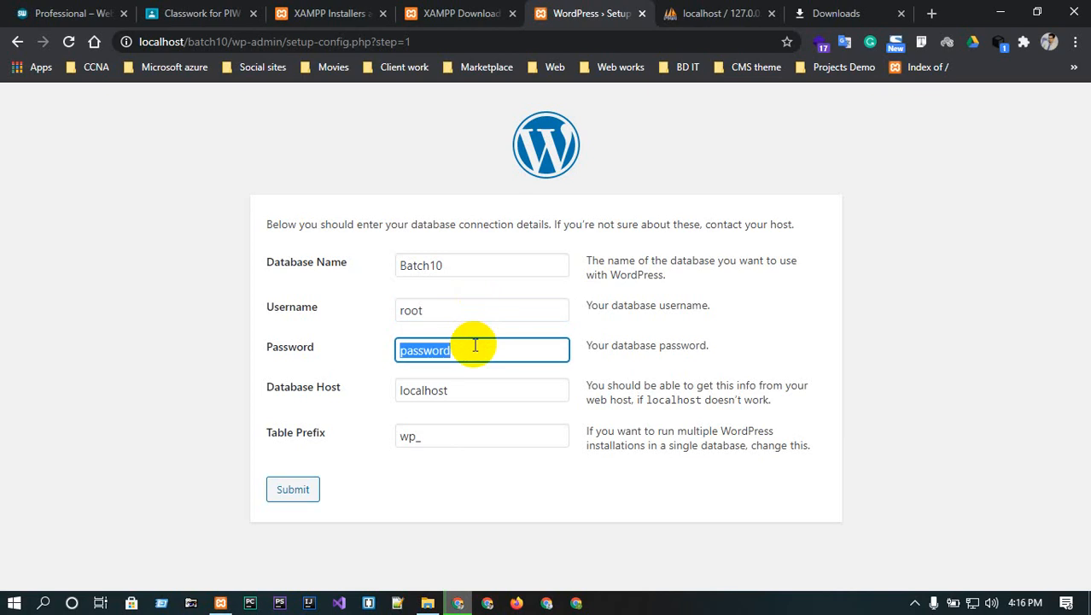
key("BackSpace")
left_click(468, 386)
double_click(469, 386)
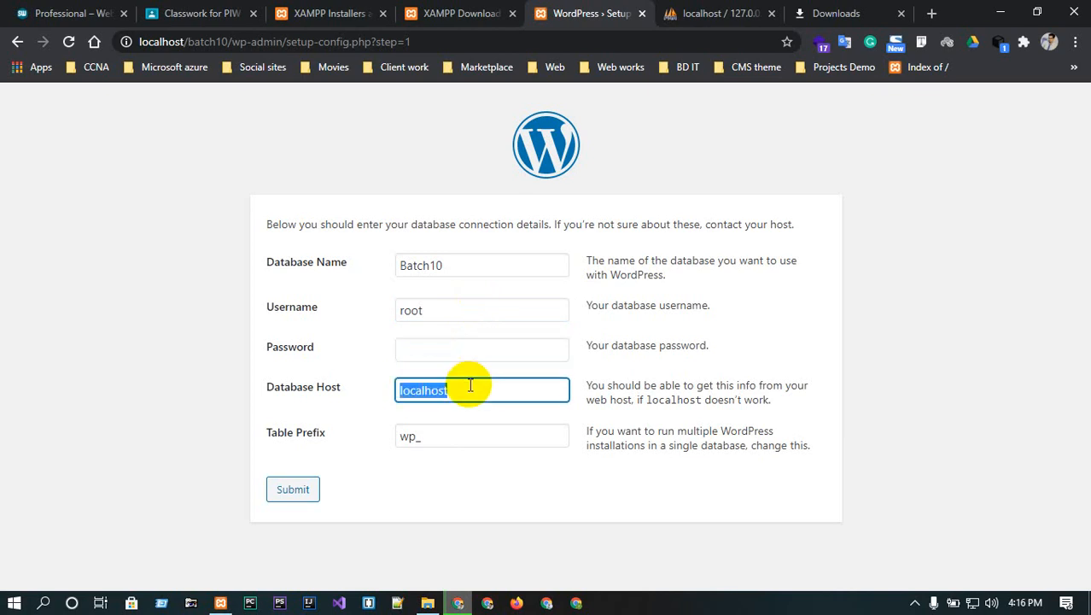
key("BackSpace")
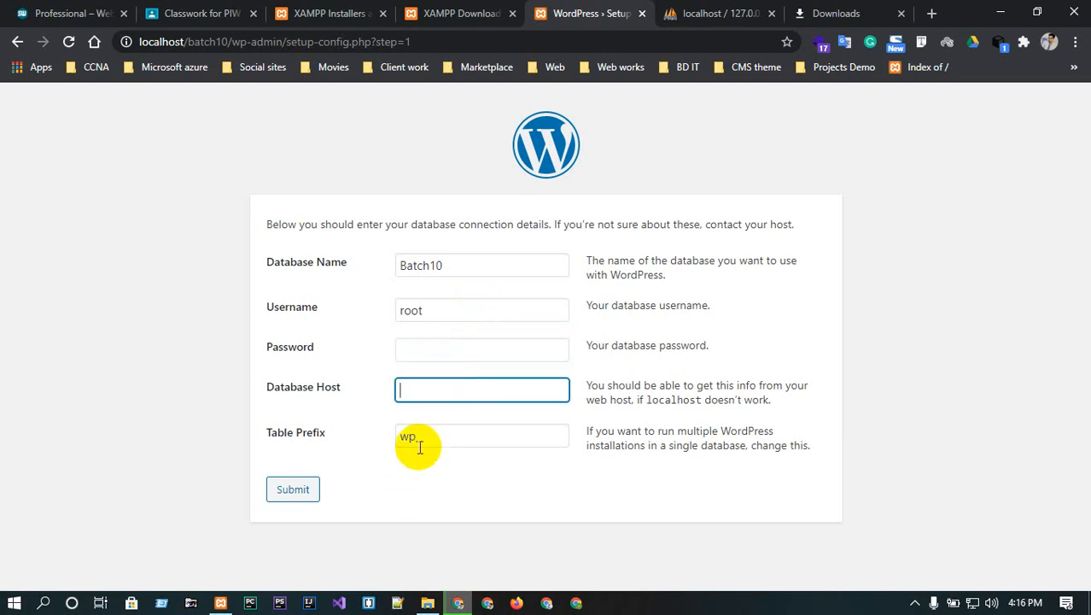
left_click(291, 491)
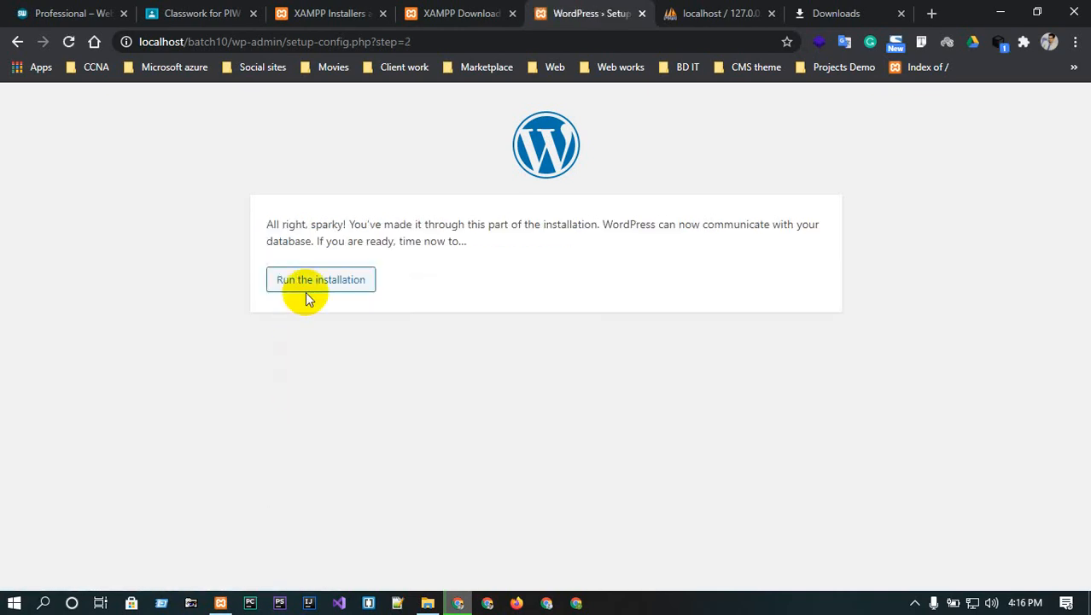
left_click(312, 282)
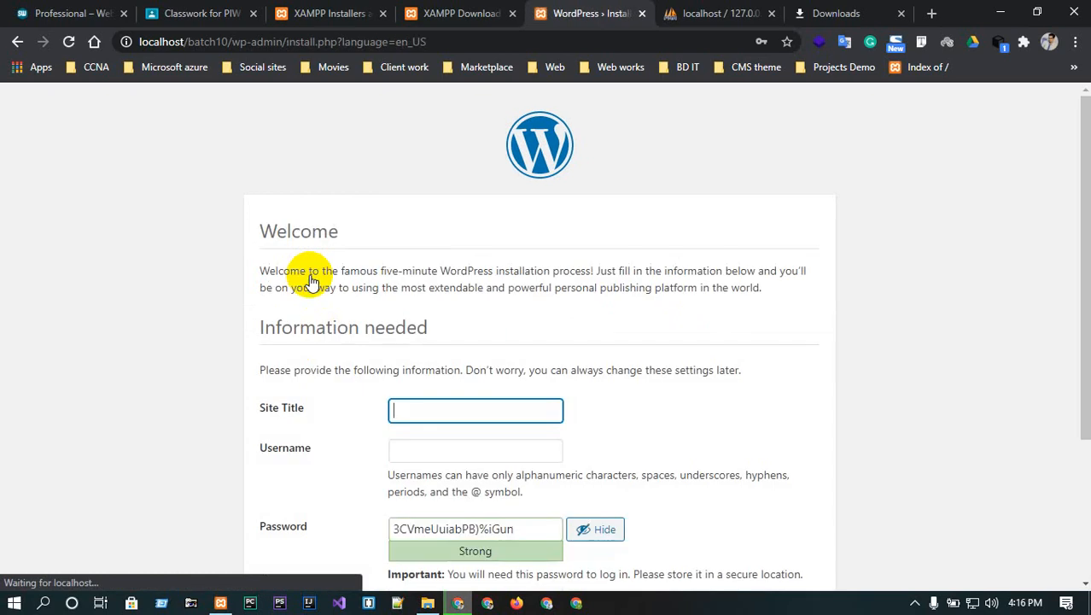
left_click(453, 405)
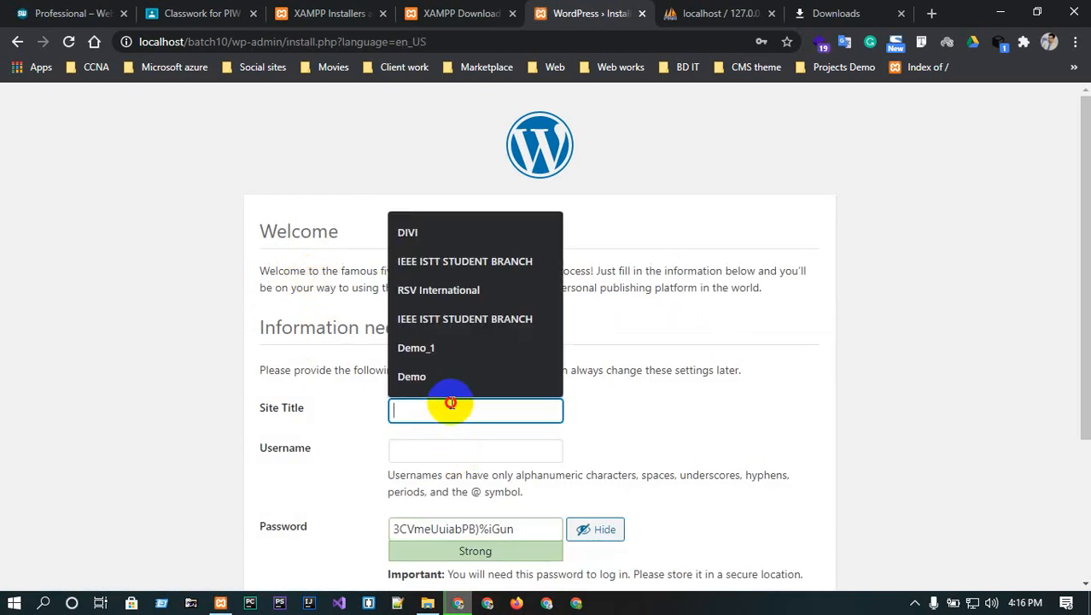
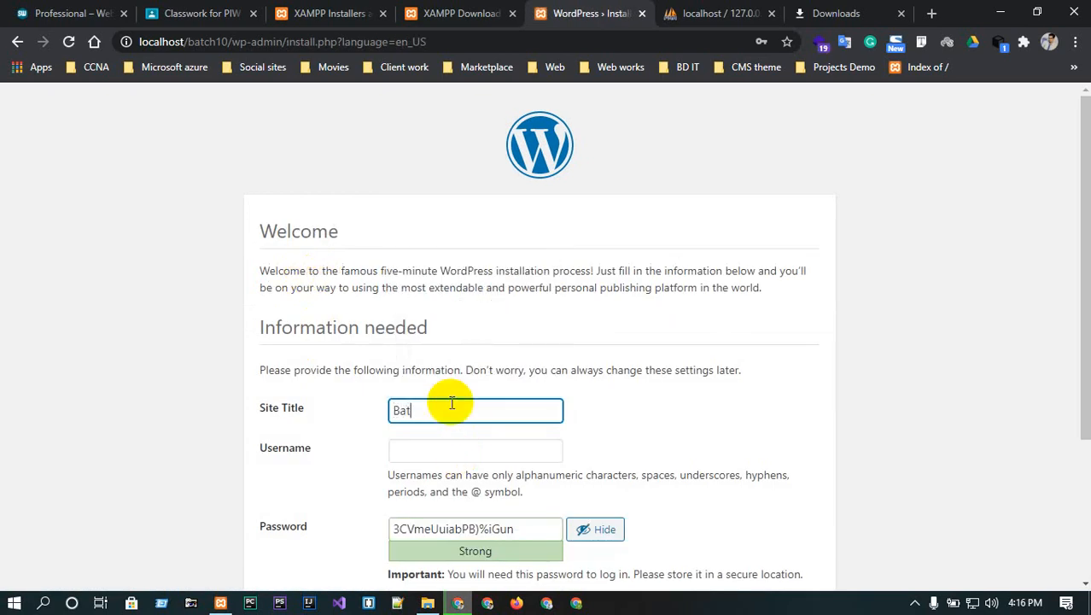
left_click(478, 448)
scroll(743, 394, "down", 1)
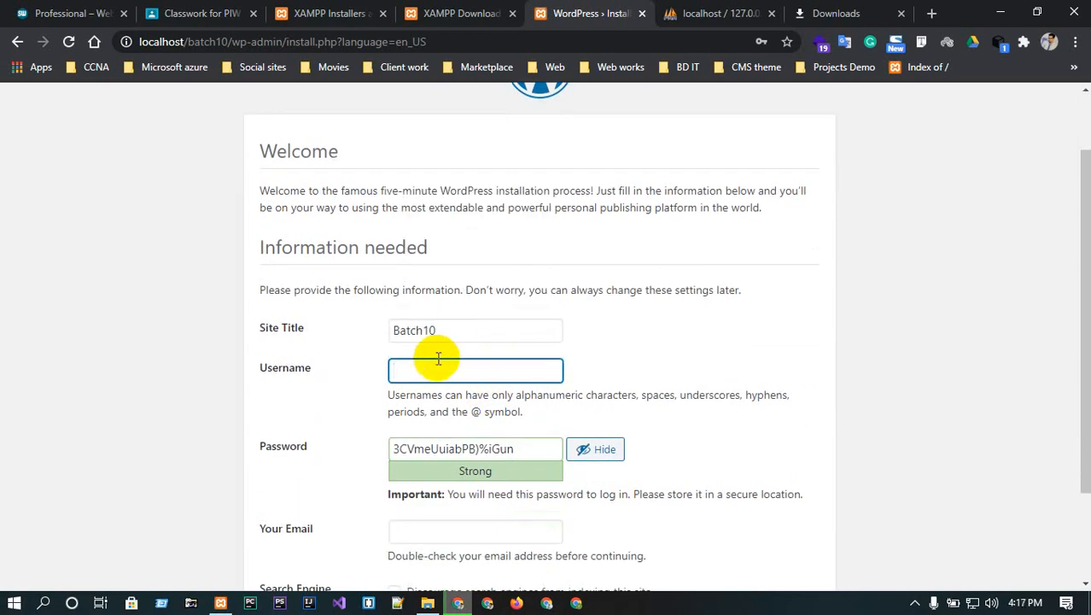
- Replace the generated password with a weak password and confirm using it
left_click_drag(449, 369, 357, 374)
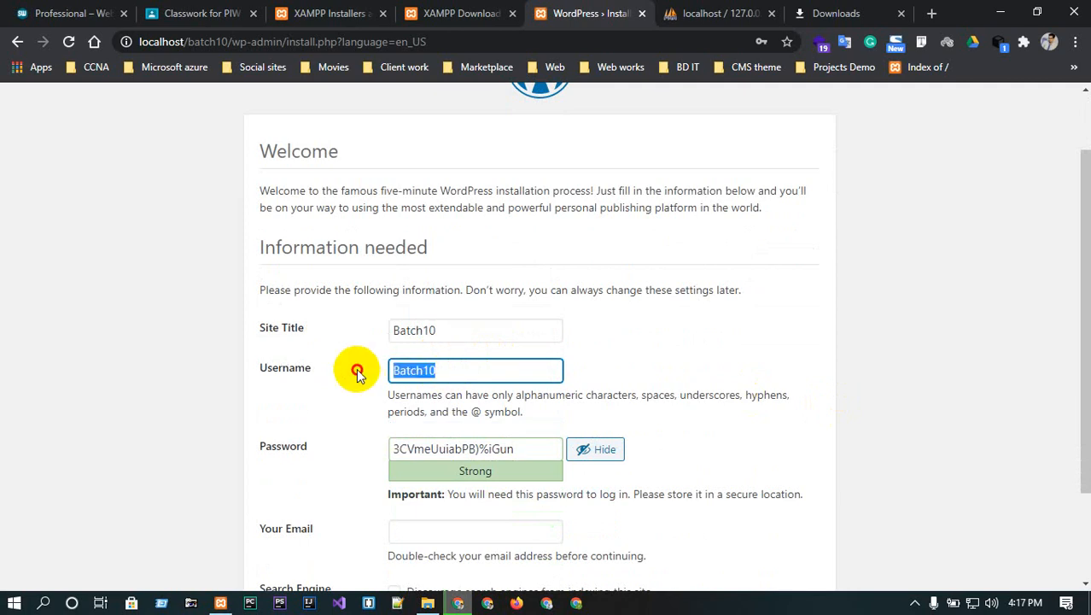
key("ctrl+c")
left_click(523, 449)
key("ctrl+a")
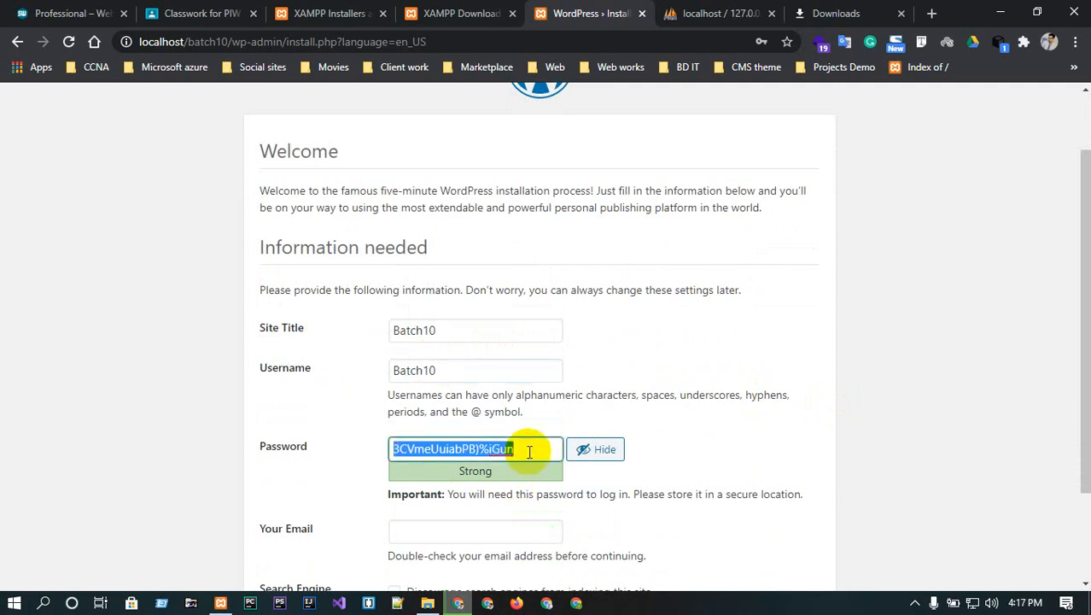
key("ctrl+v")
scroll(512, 451, "down", 2)
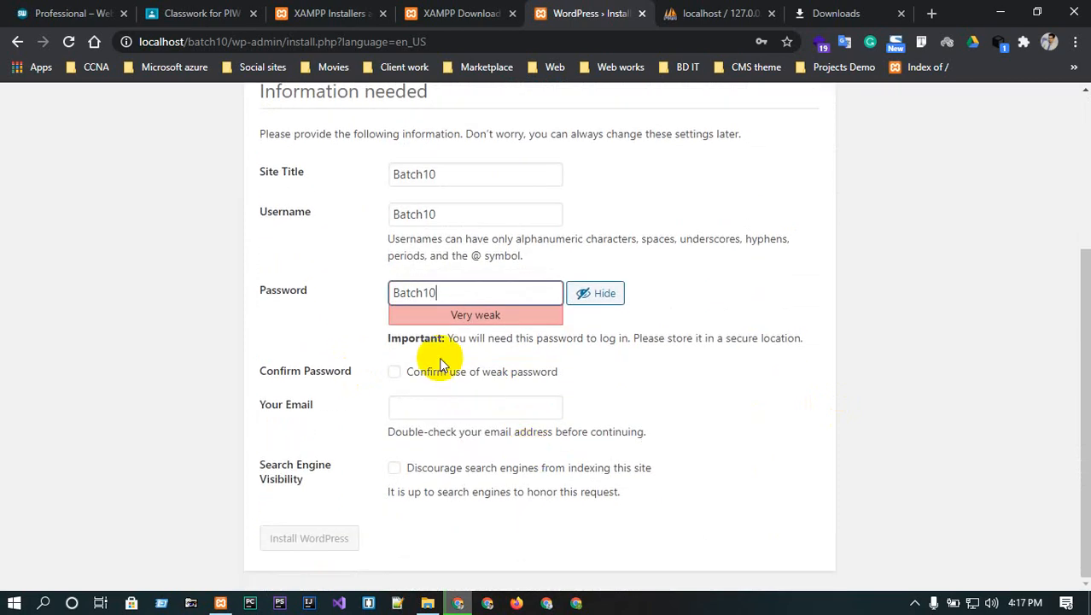
left_click(393, 374)
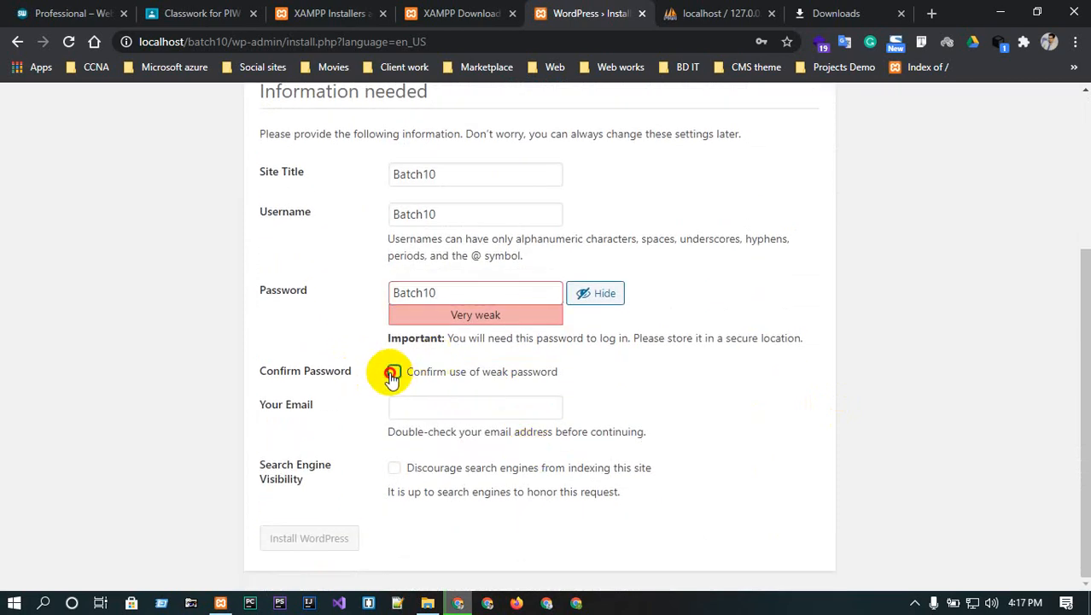
- Fill in the admin e-mail address and install WordPress
left_click(421, 409)
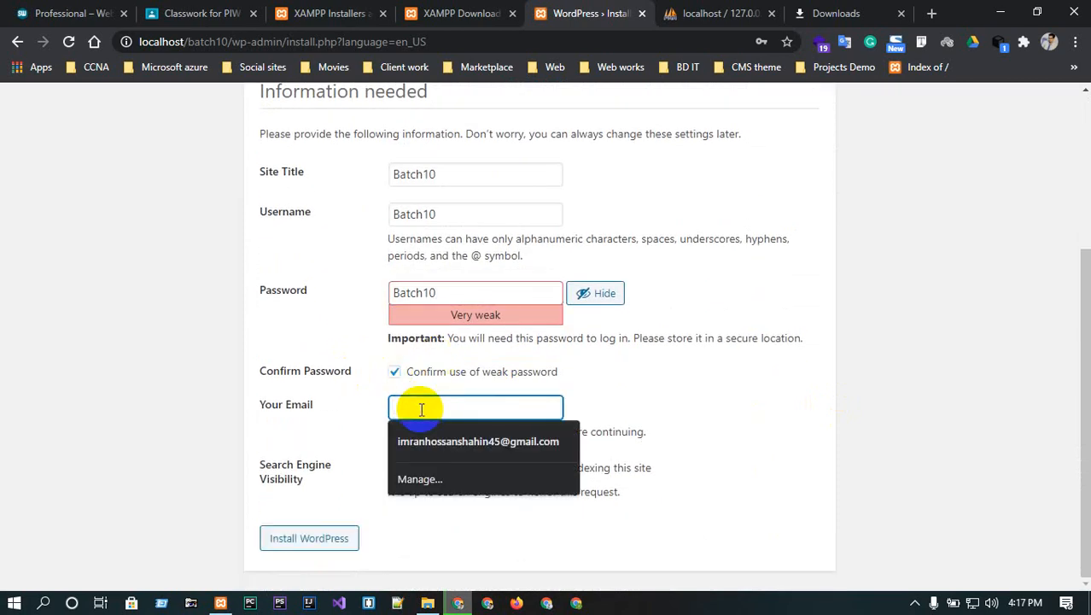
left_click(461, 441)
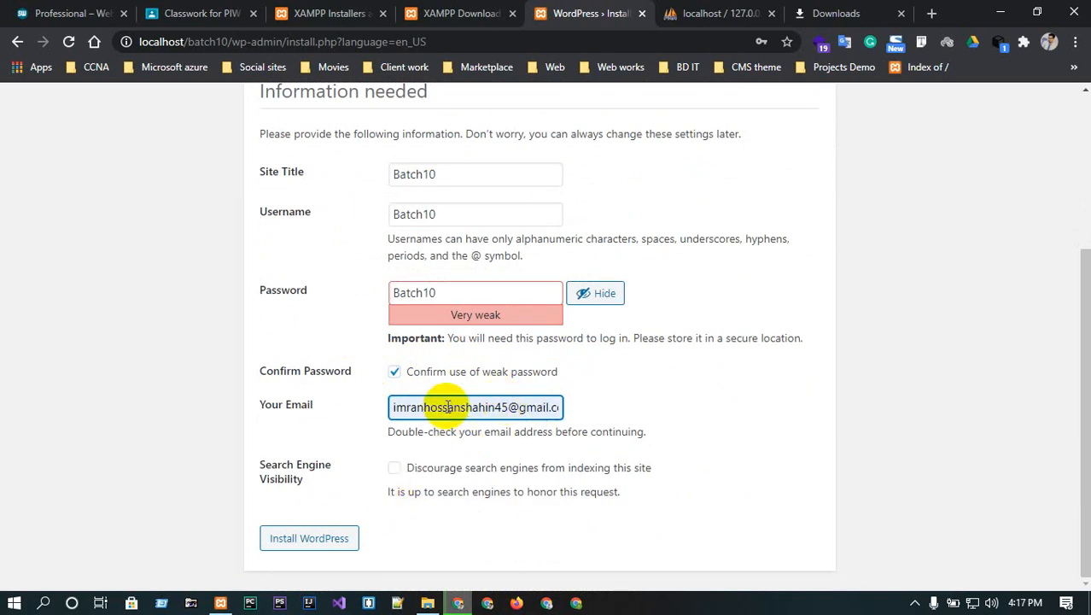
left_click_drag(446, 408, 510, 405)
key("BackSpace")
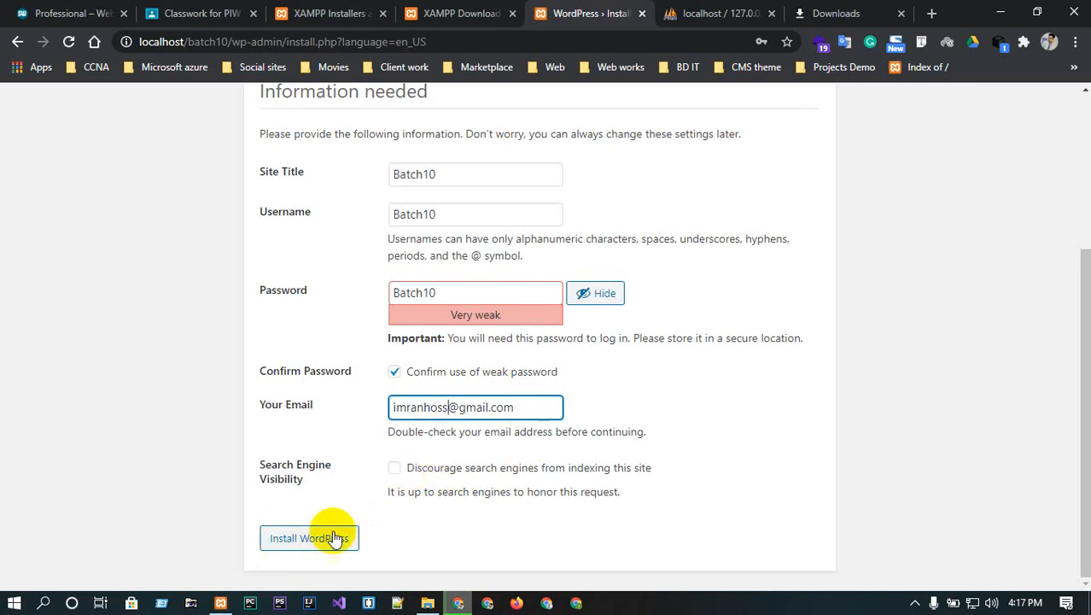
left_click(282, 541)
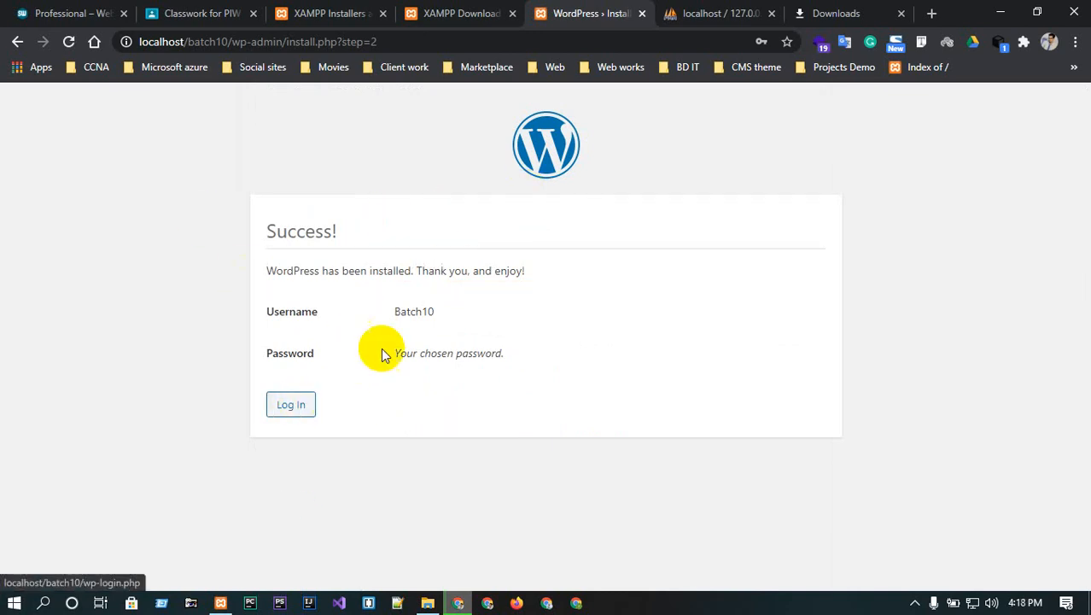
- Copy the new admin username and paste it into the login page's username field
left_click_drag(392, 309, 443, 312)
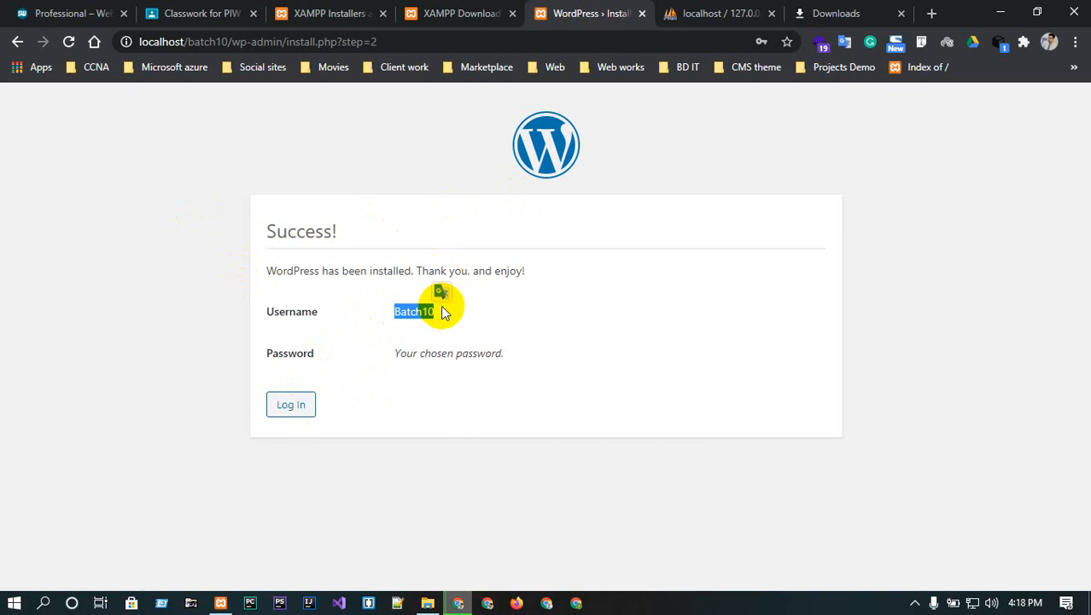
left_click(287, 403)
left_click(559, 323)
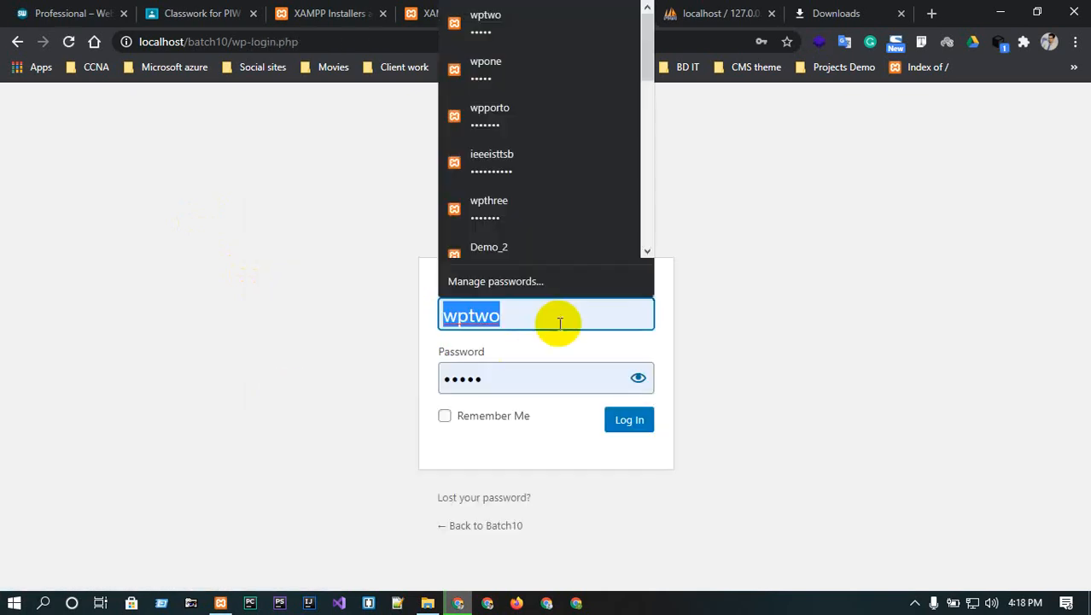
key("ctrl+v")
left_click(913, 268)
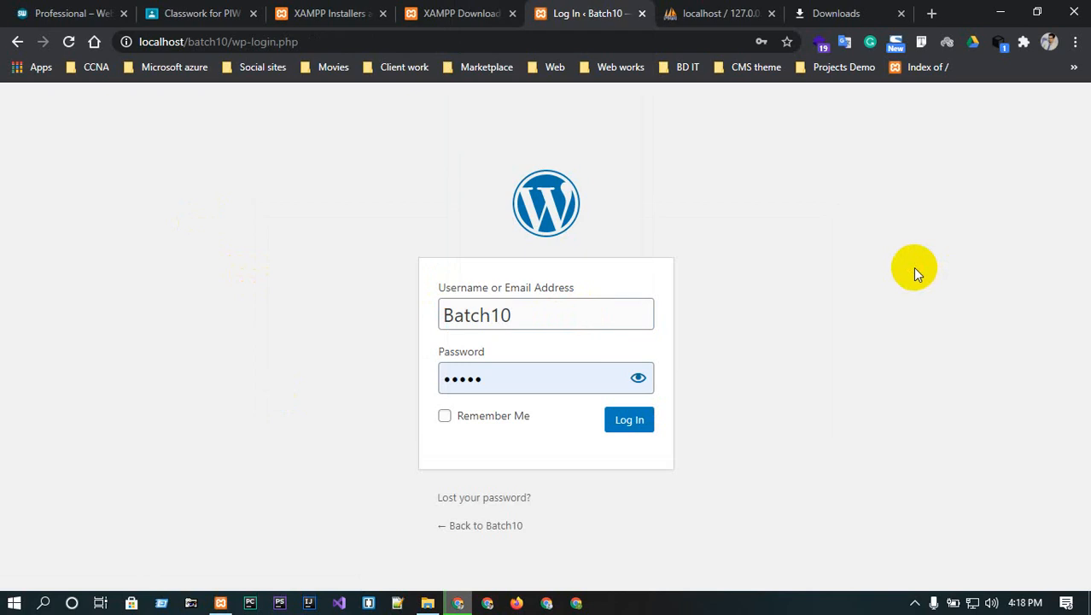
left_click(546, 383)
key("ctrl+a")
key("ctrl+v")
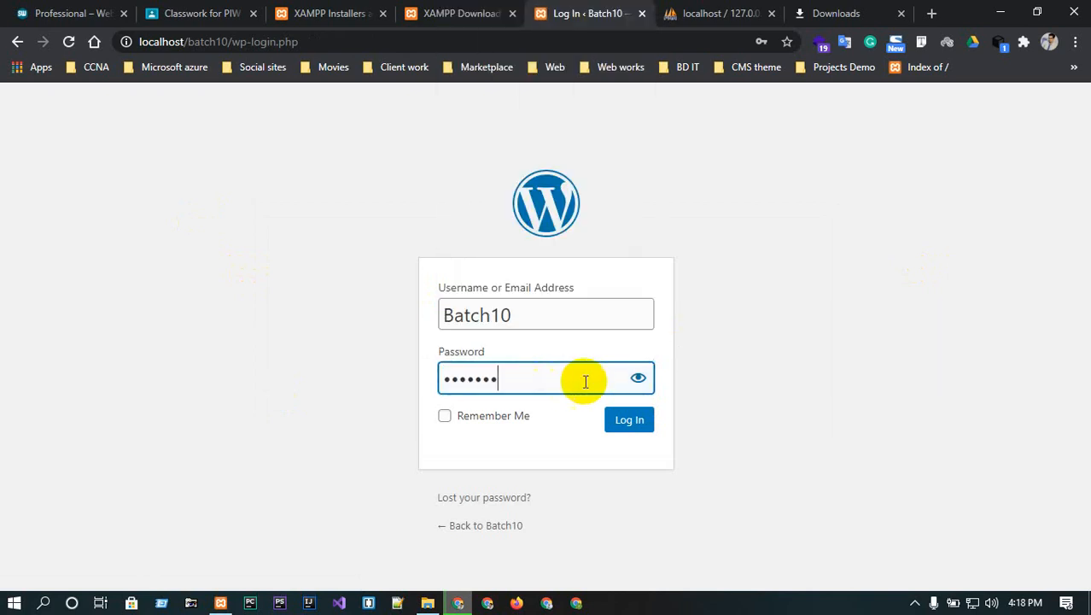
left_click(639, 378)
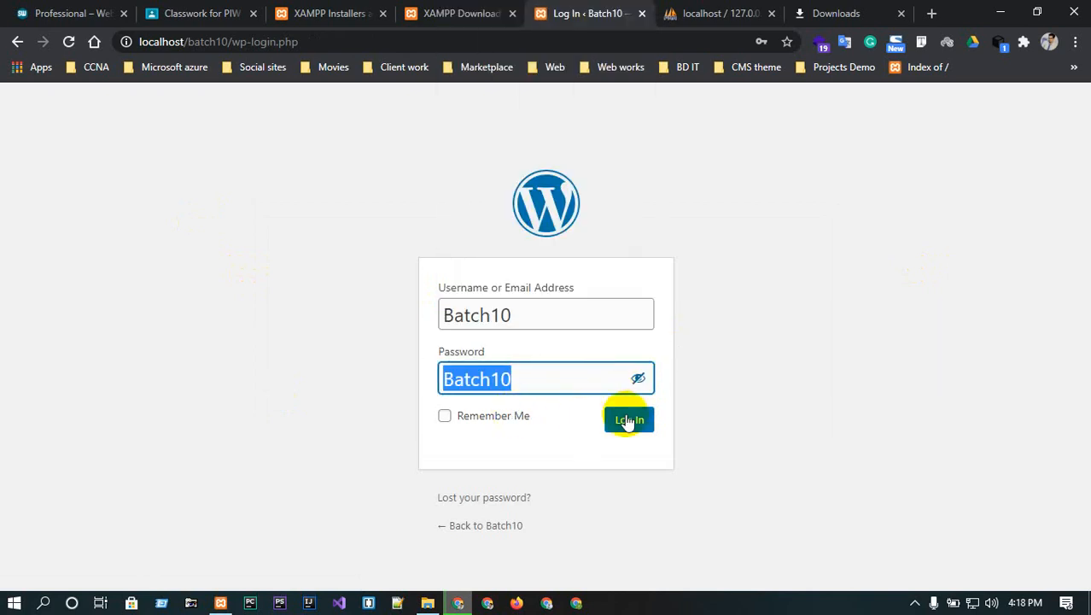
left_click(628, 421)
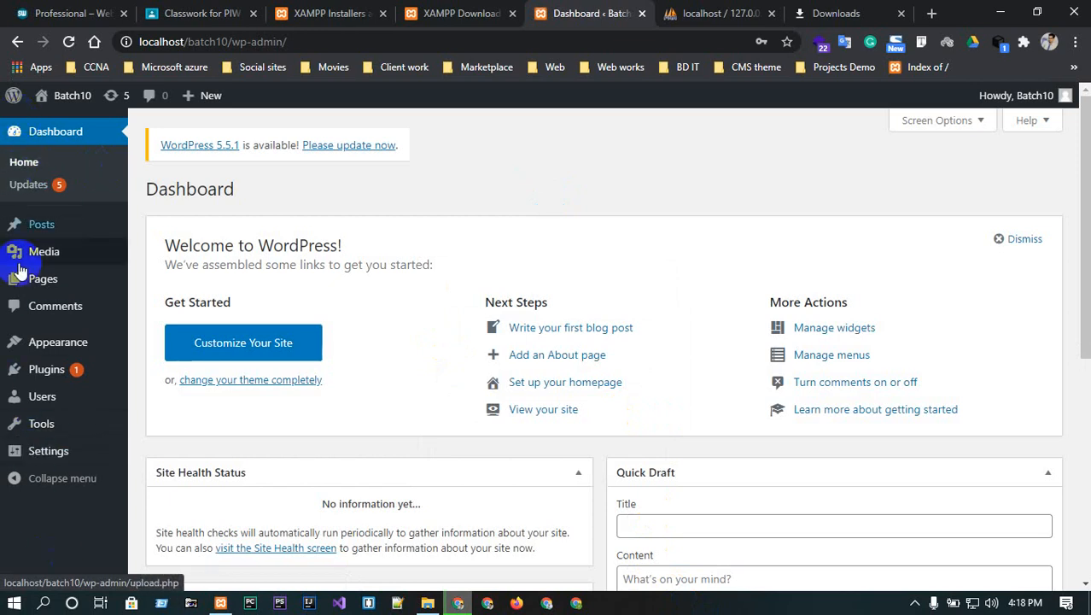
mouse_move(12, 468)
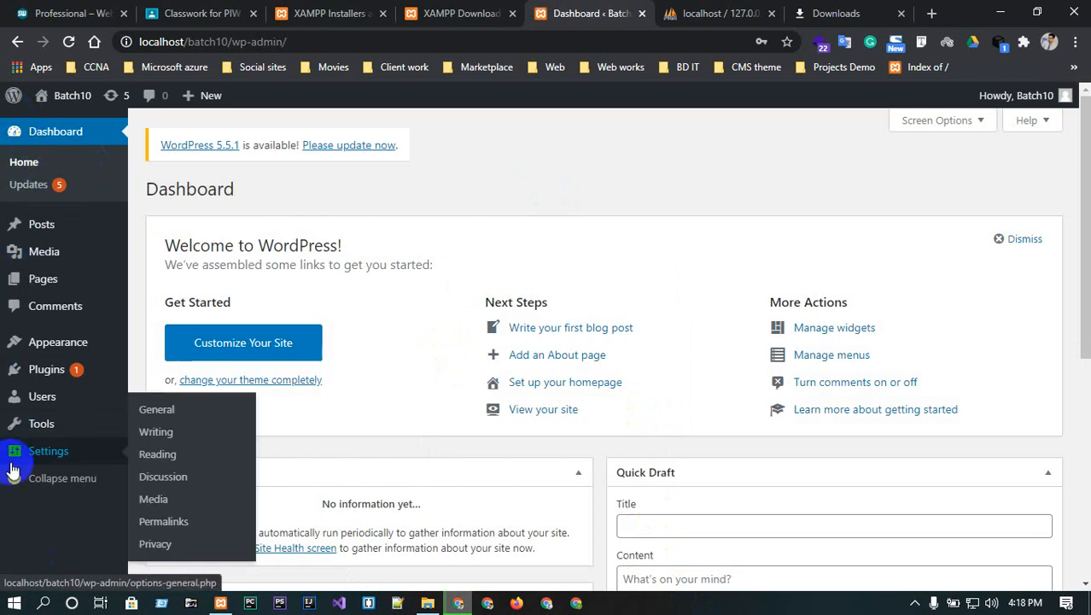
left_click(999, 12)
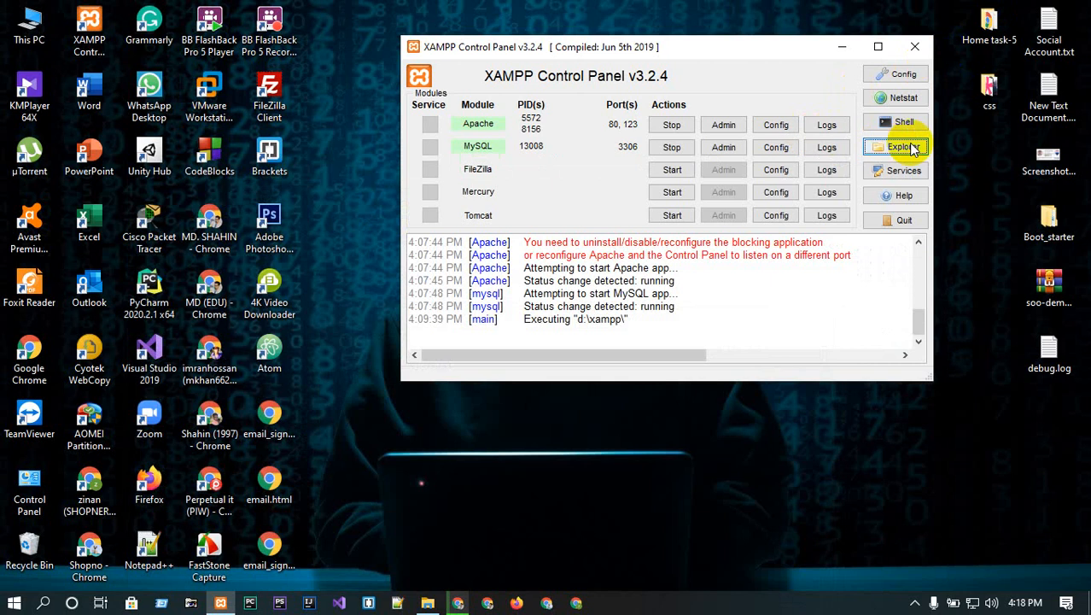
left_click(433, 598)
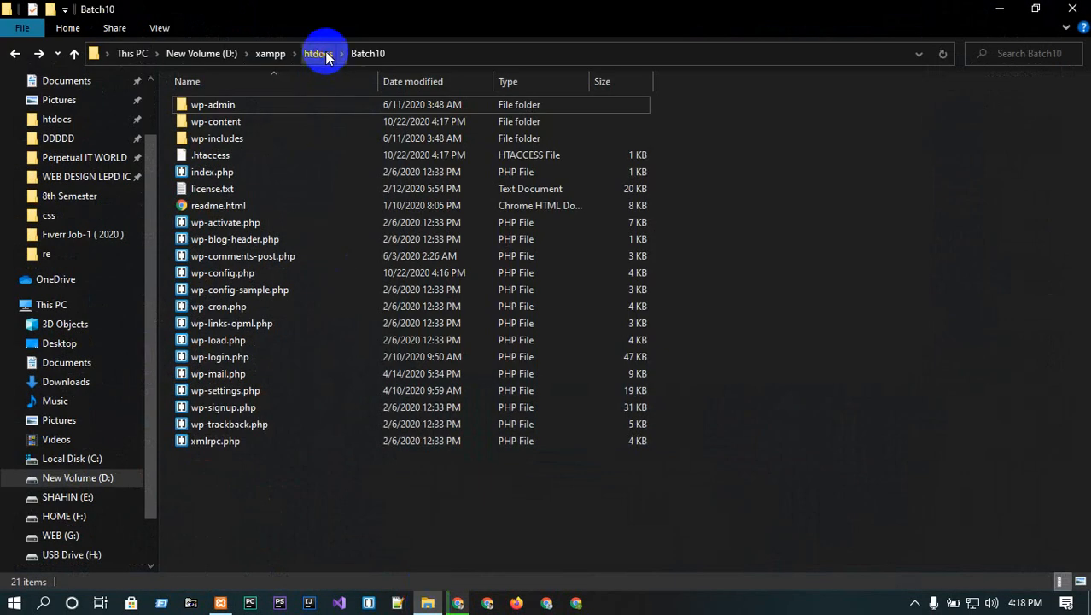
left_click(320, 54)
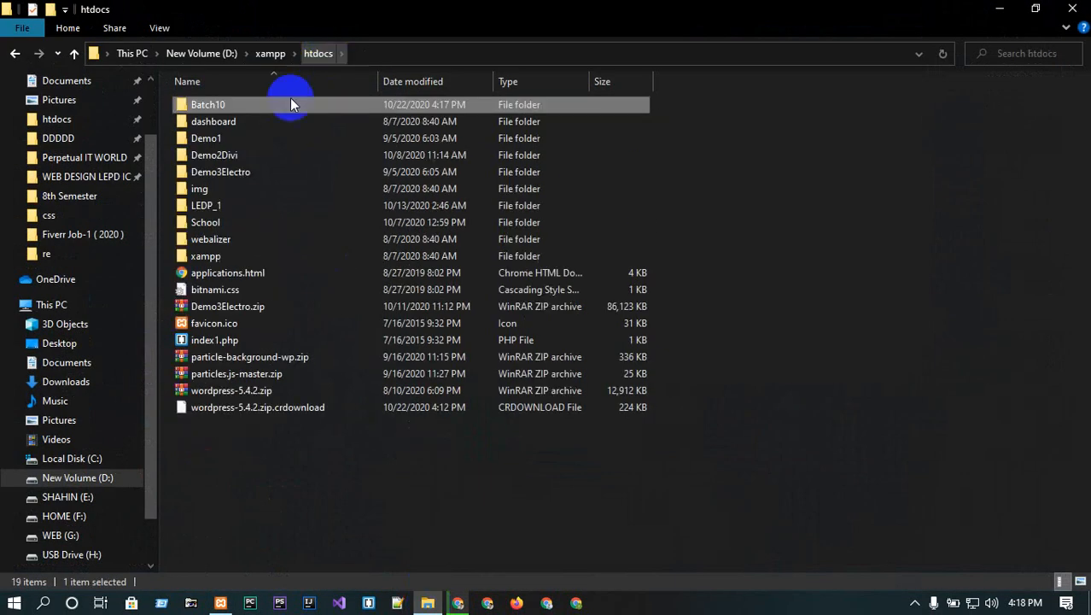
double_click(202, 104)
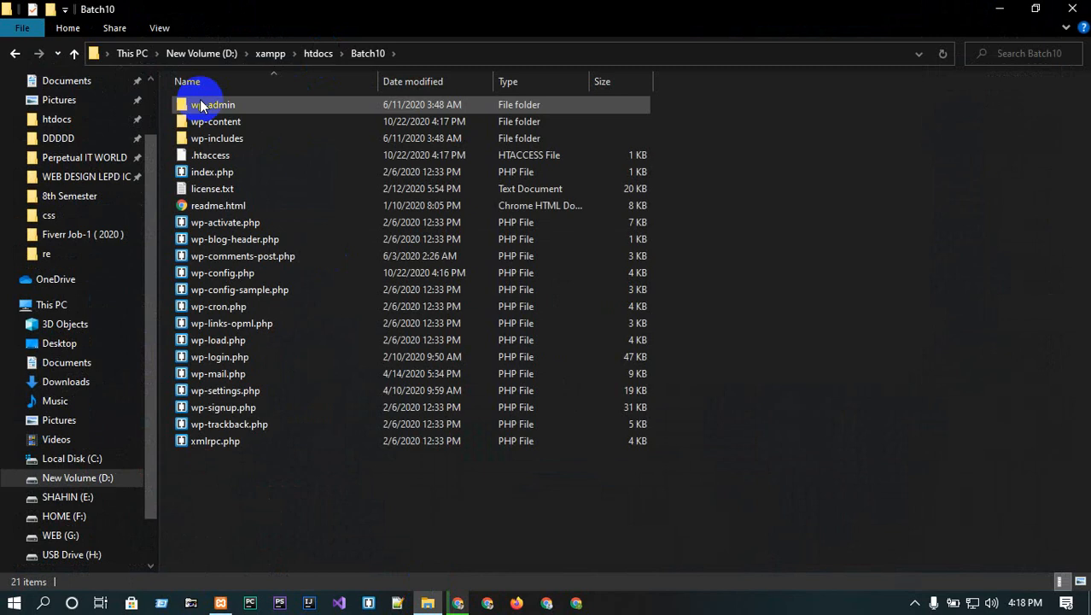
- Open wp-config.php in Brackets full screen, then show its context menu in Explorer
left_click(223, 274)
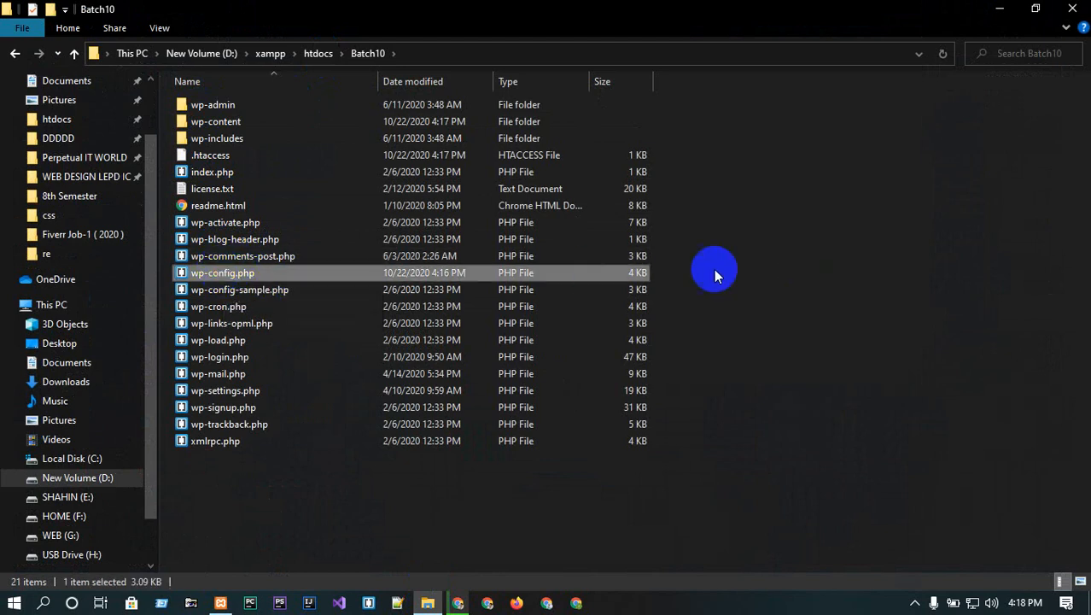
double_click(224, 275)
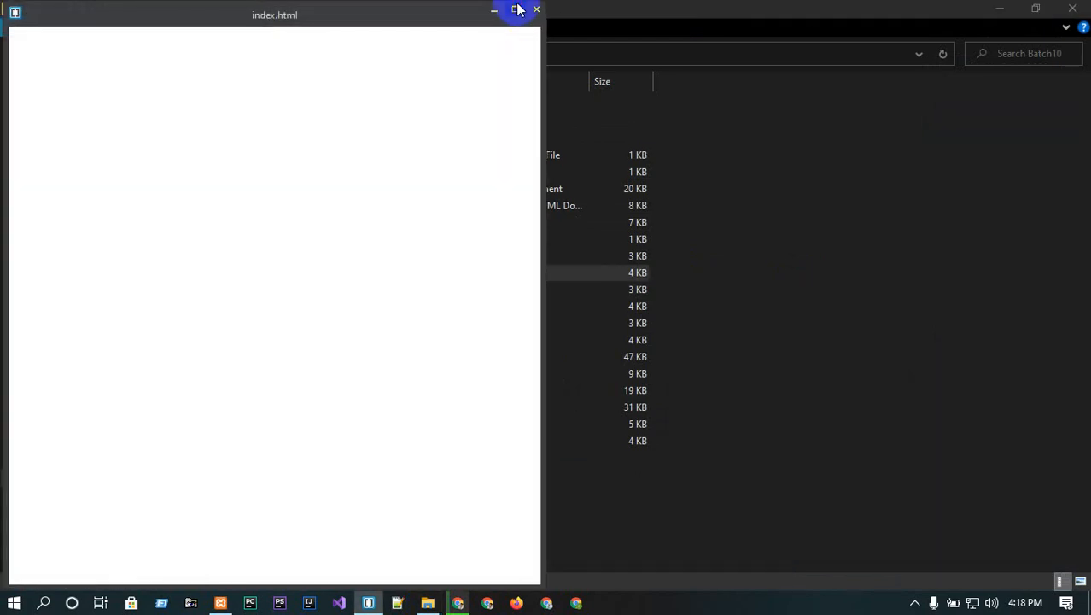
left_click(518, 9)
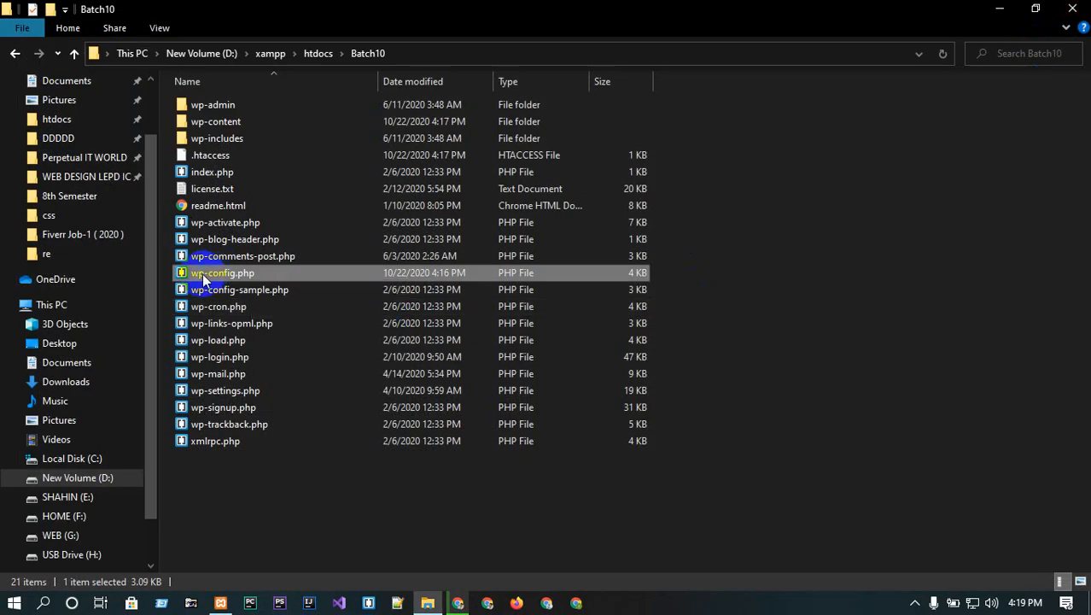
right_click(202, 274)
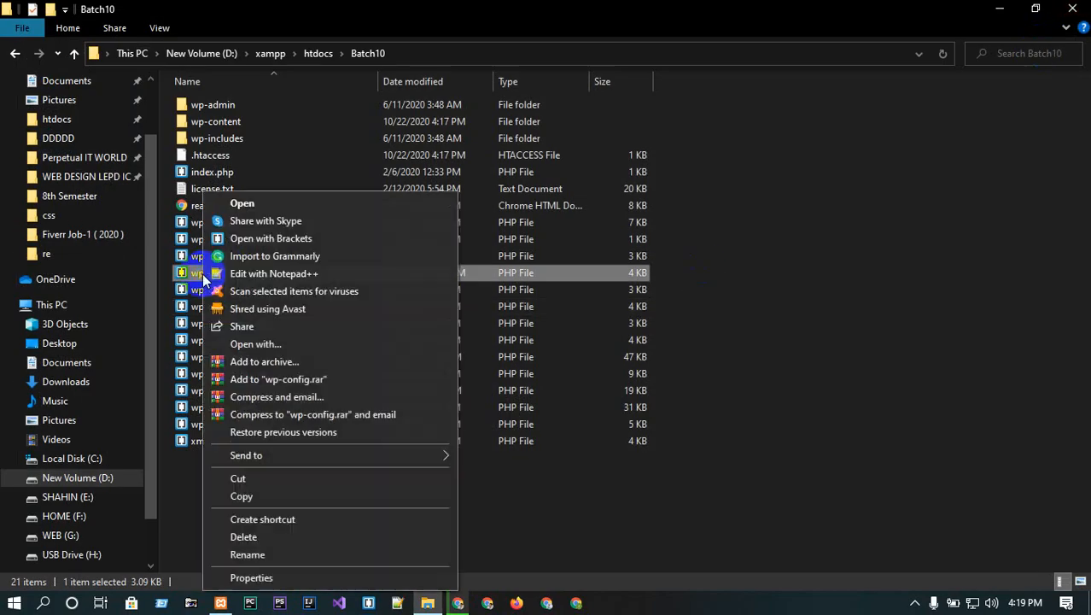
left_click(226, 274)
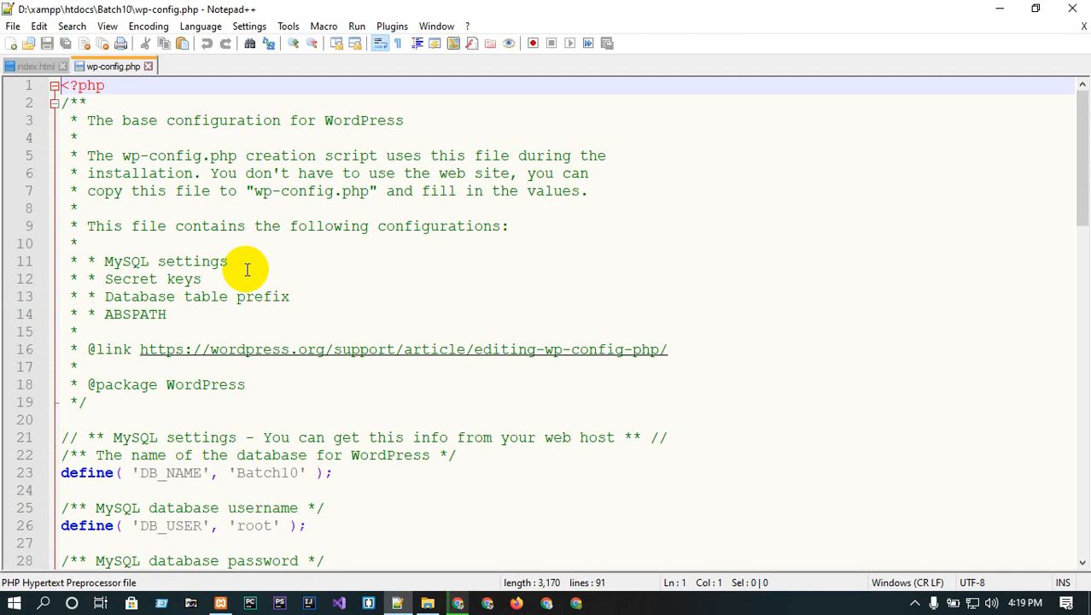
scroll(265, 427, "down", 3)
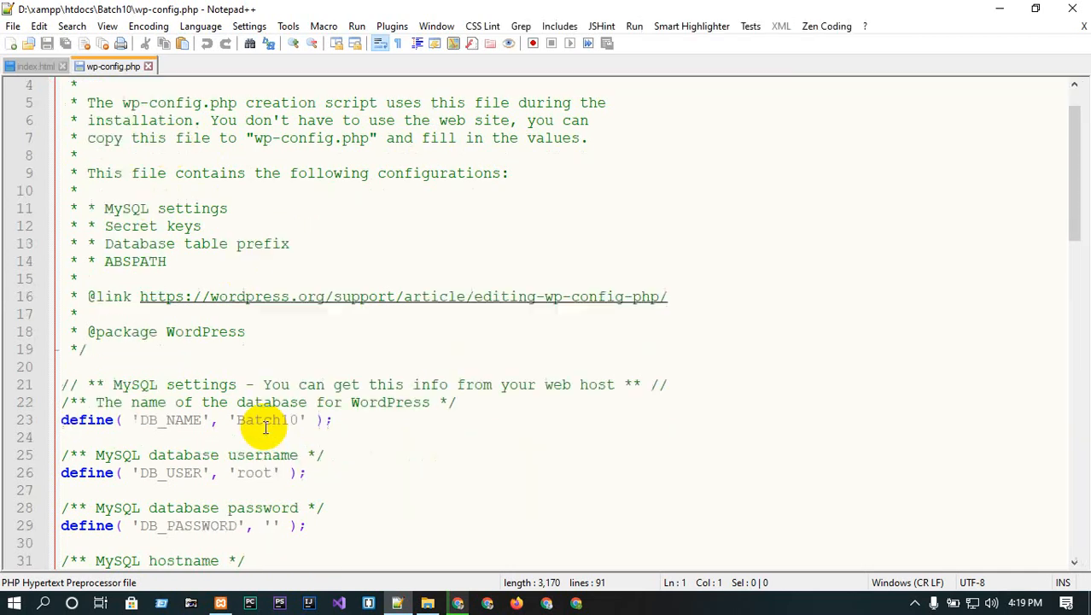
double_click(168, 316)
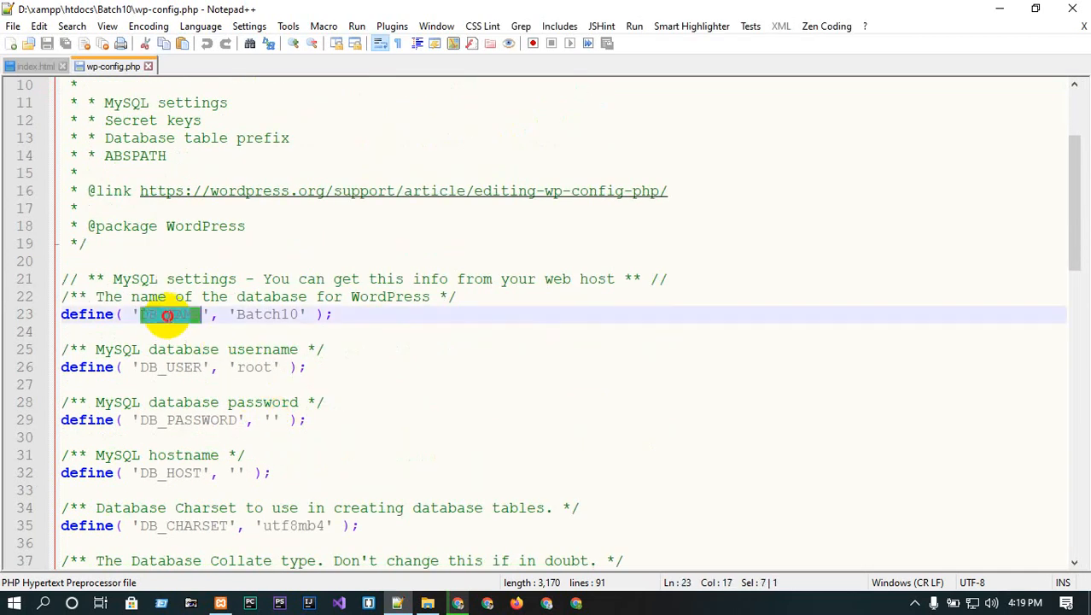
left_click(171, 314)
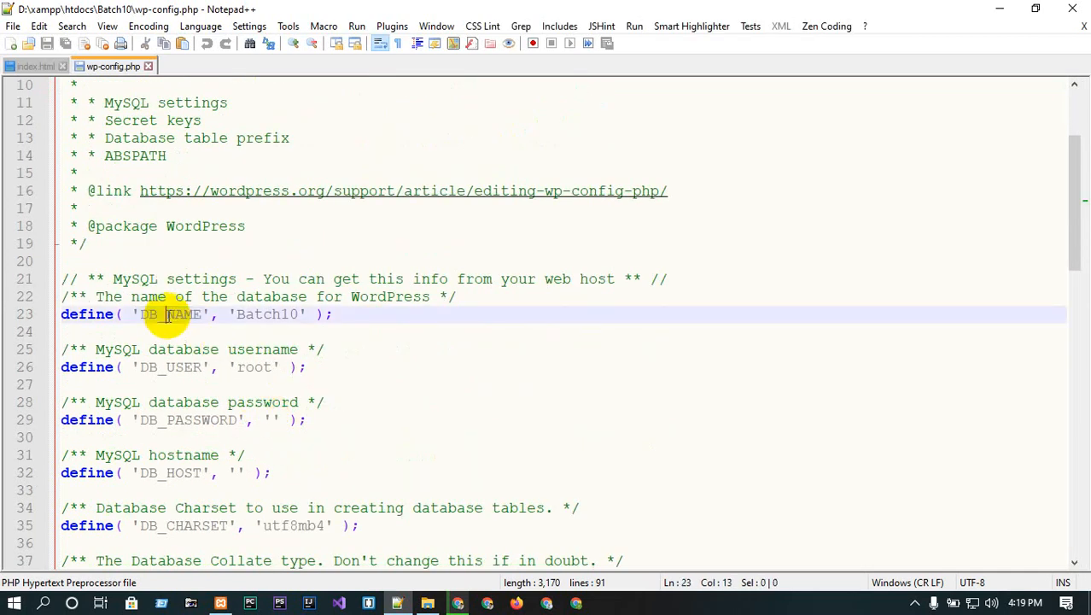
double_click(251, 312)
double_click(181, 367)
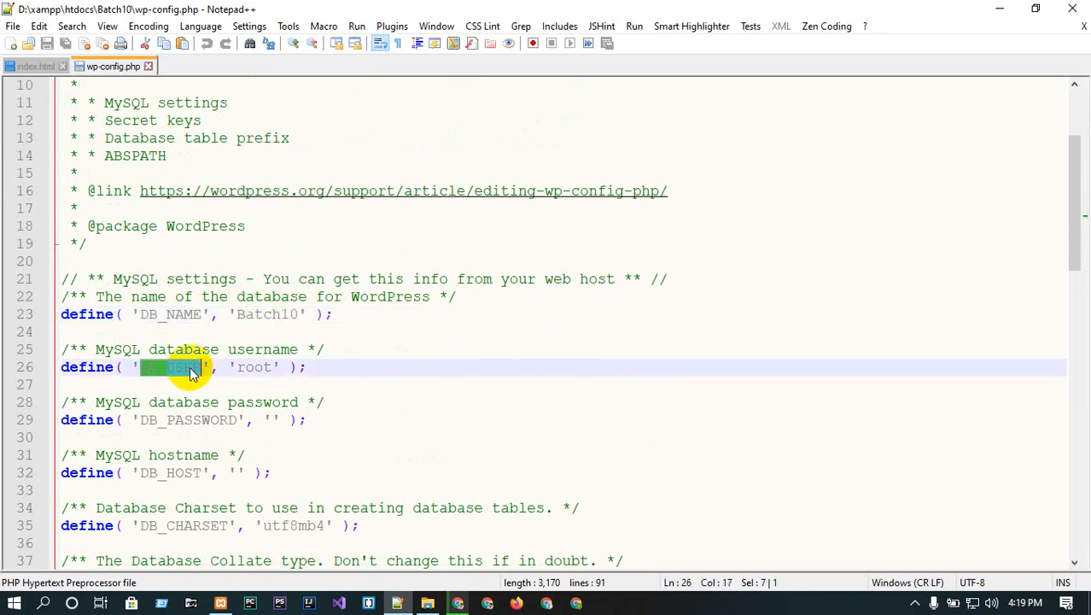
left_click(243, 367)
- Check the empty DB_PASSWORD and the DB_HOST setting, then close Notepad++
scroll(275, 365, "down", 2)
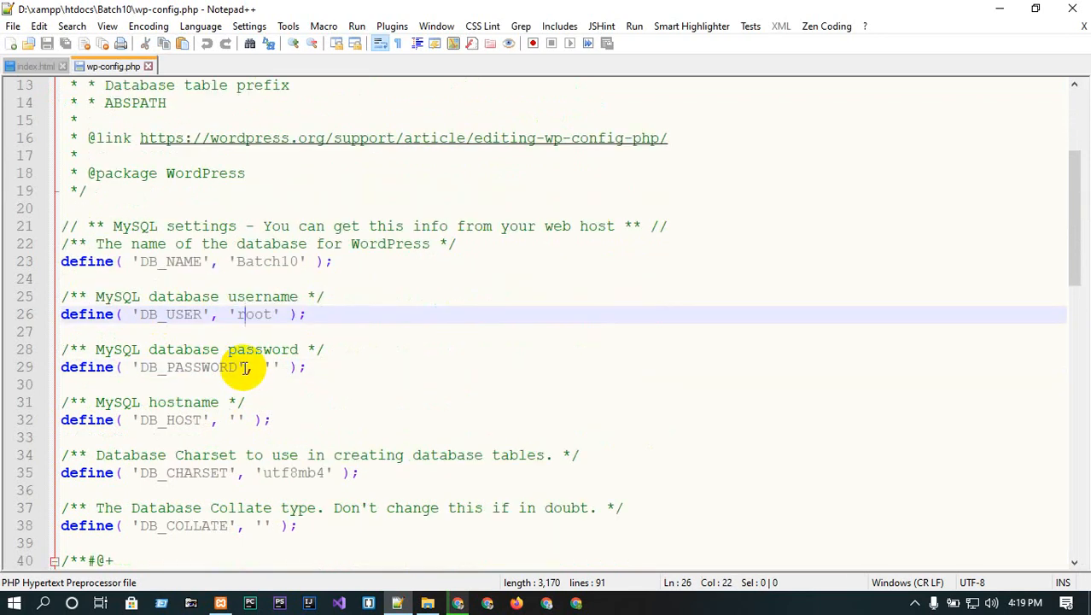
double_click(184, 316)
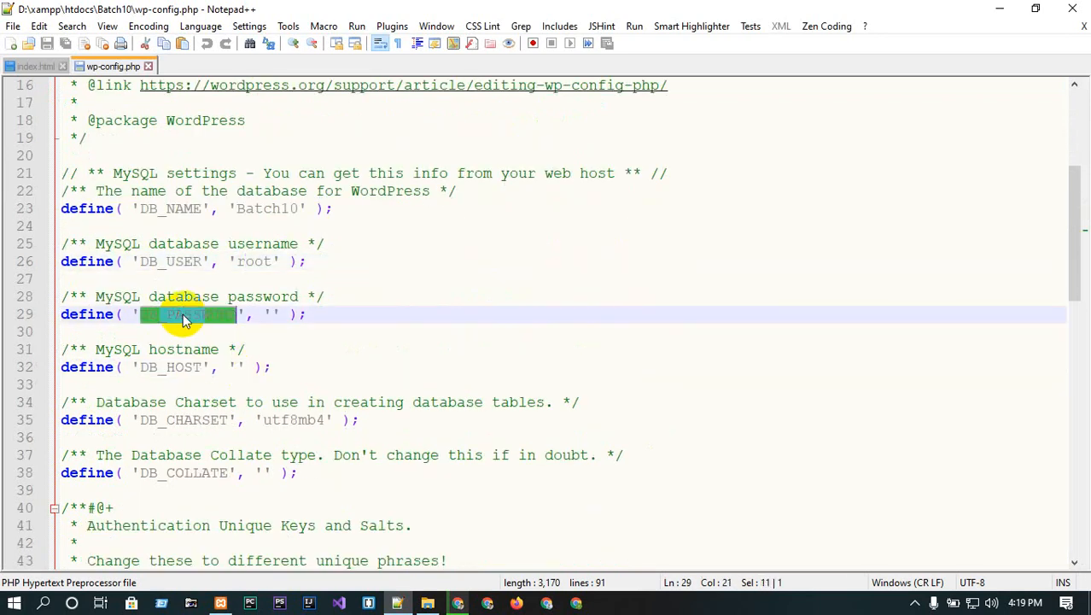
left_click(273, 313)
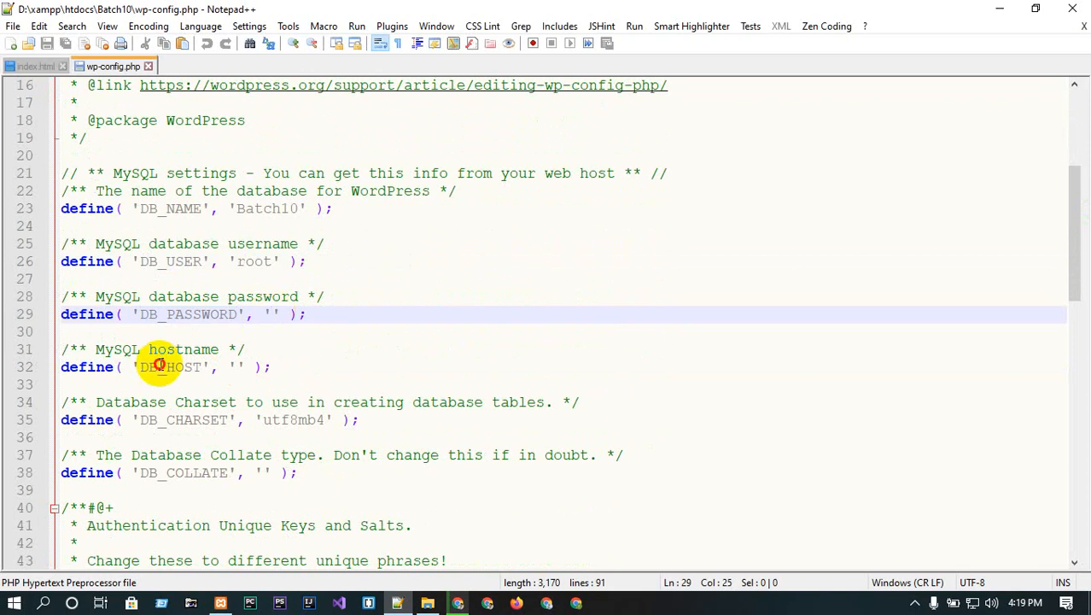
double_click(163, 367)
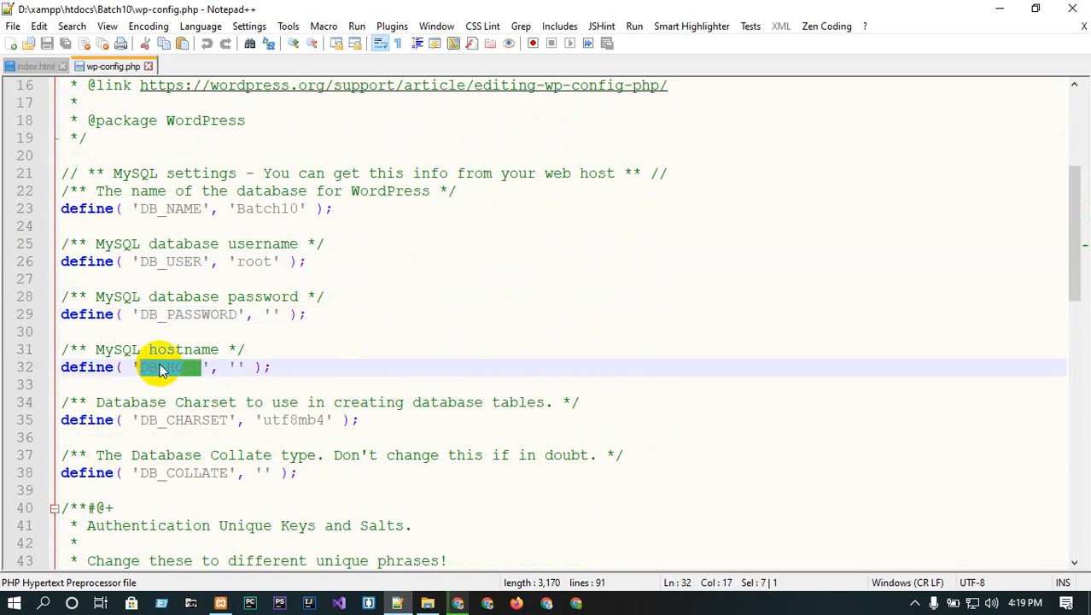
left_click(273, 312)
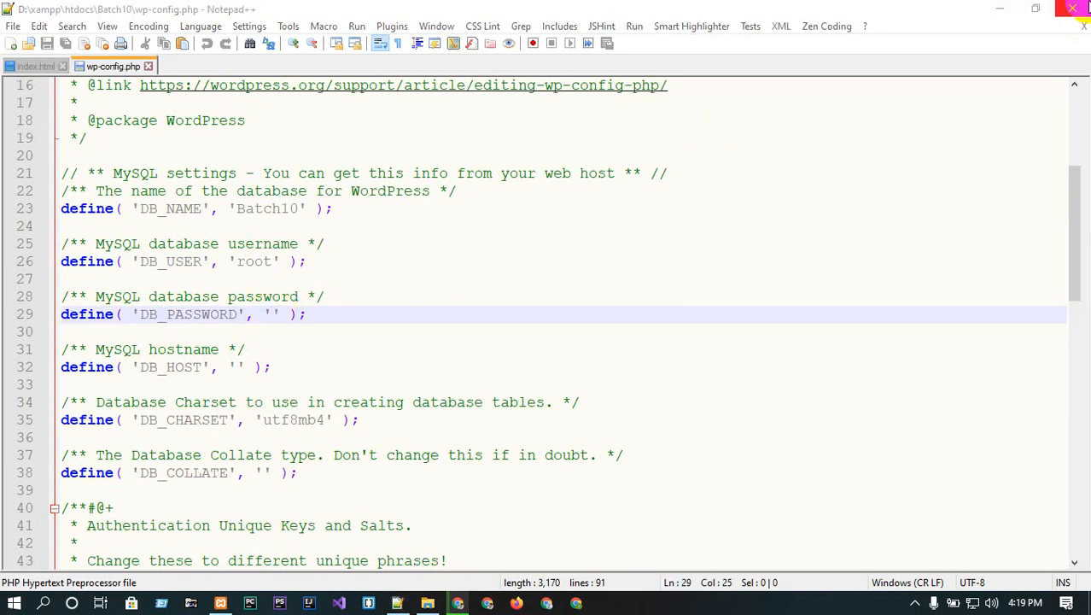
left_click(1088, 6)
left_click(234, 280)
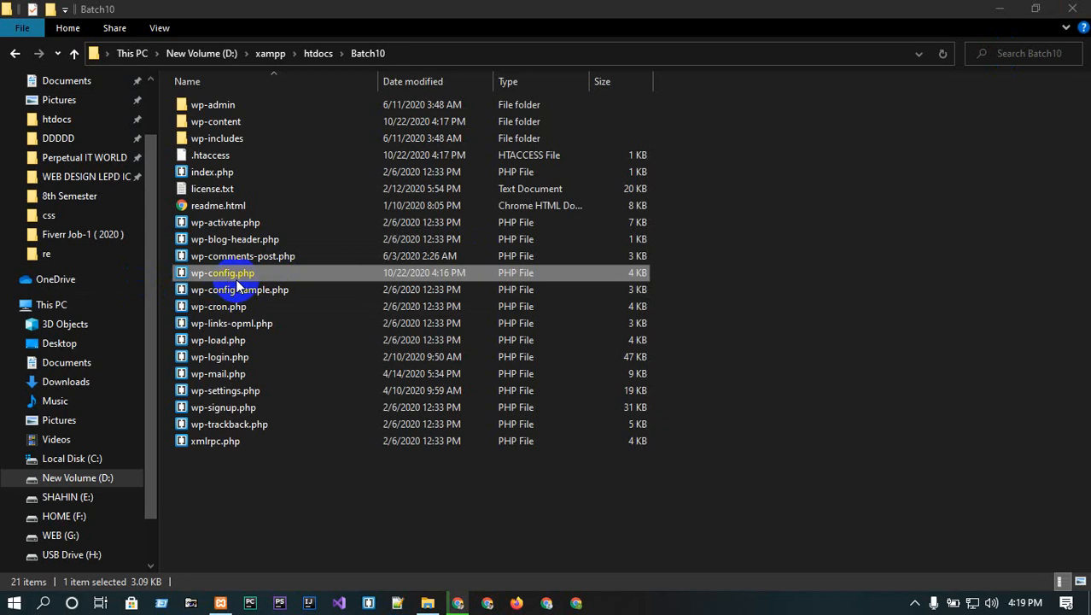
left_click(335, 278)
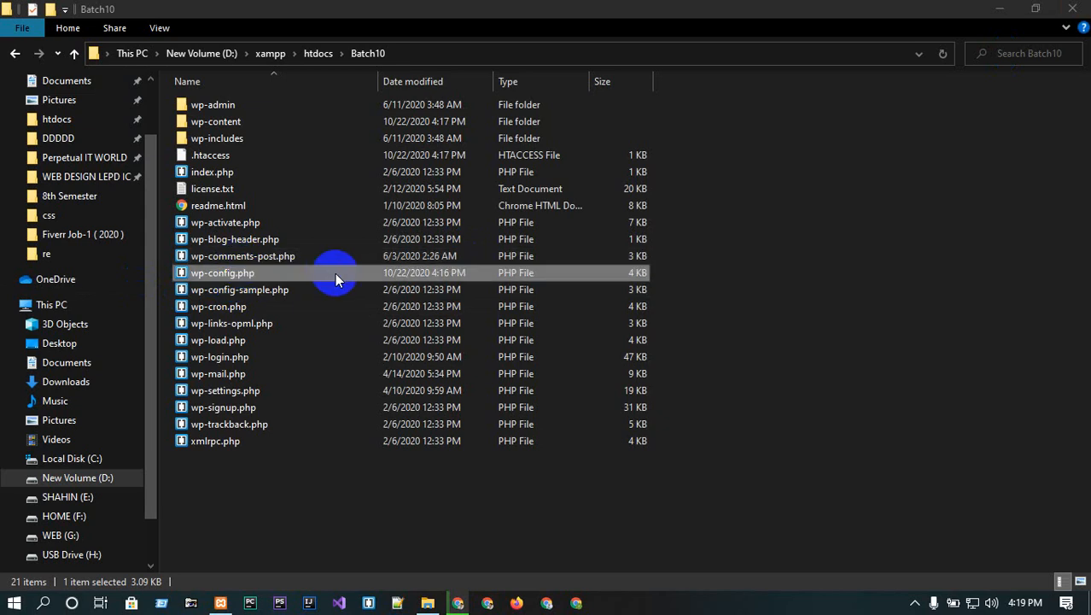
left_click(258, 275)
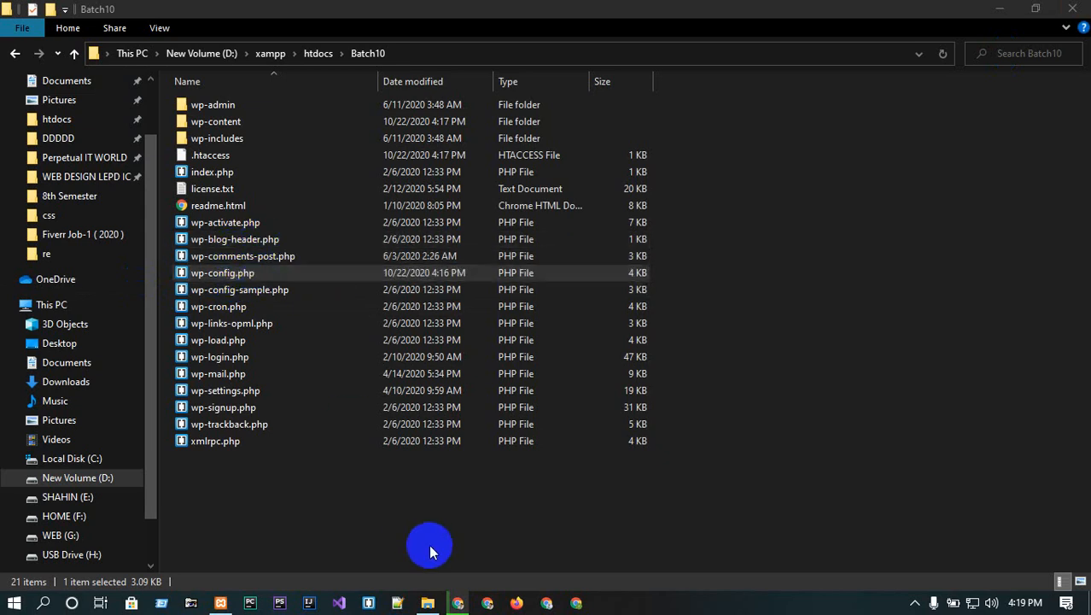
left_click(427, 600)
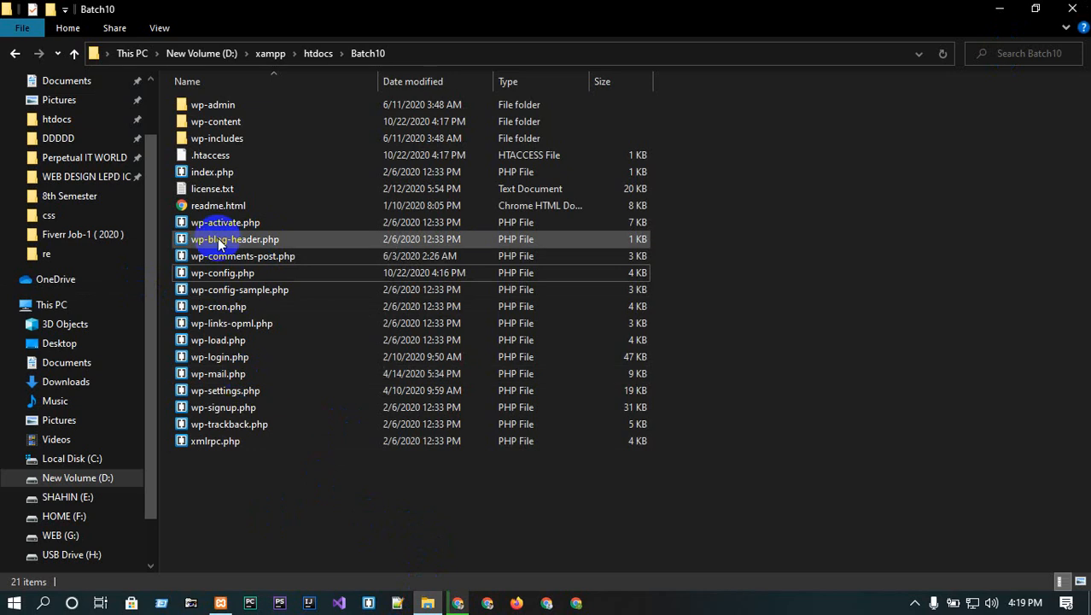
left_click(457, 603)
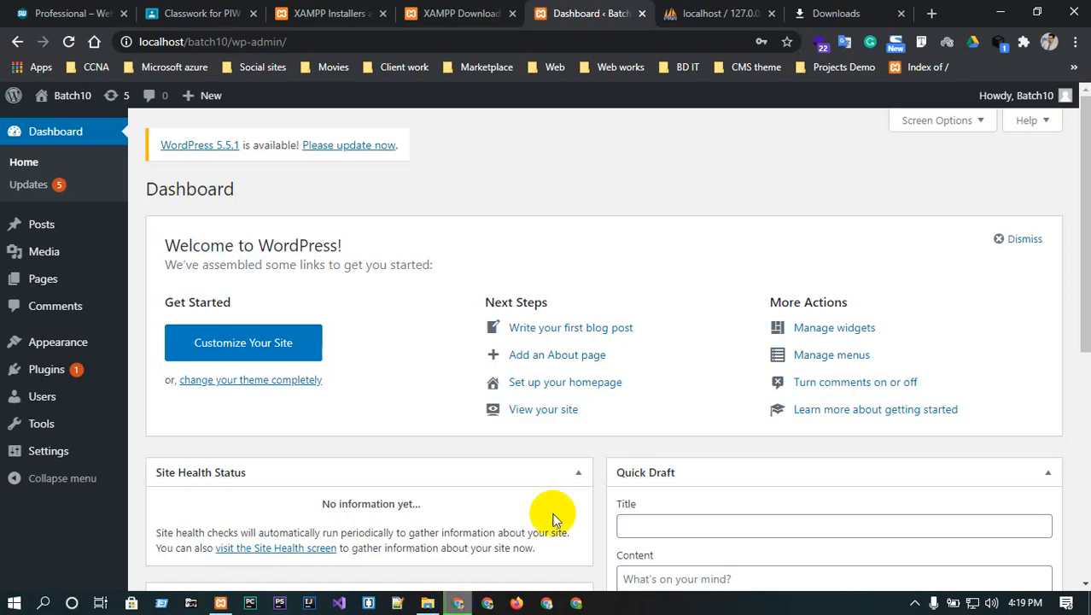
left_click(1001, 12)
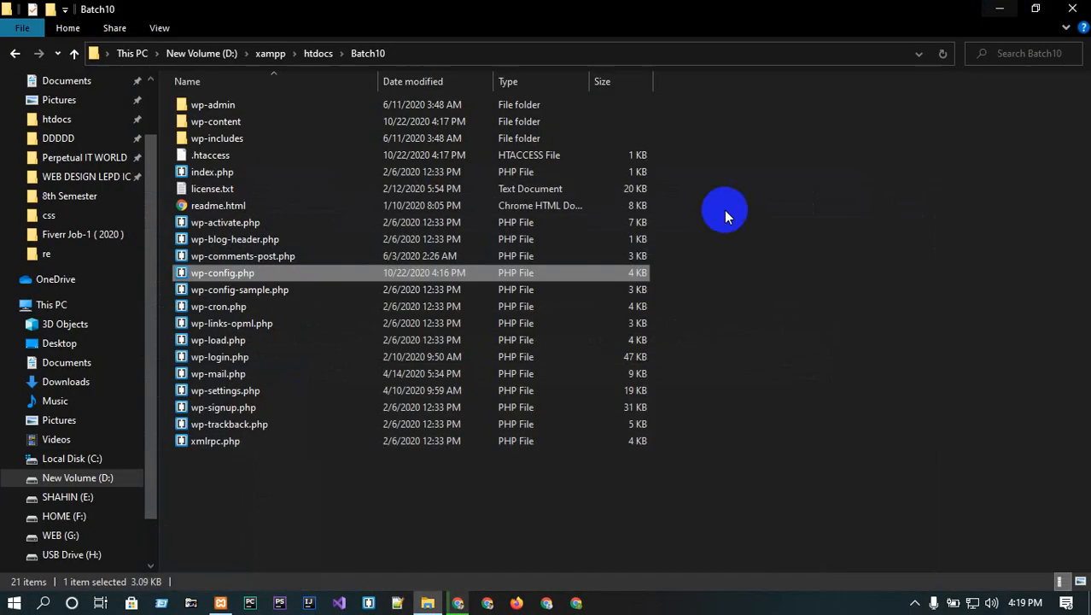
left_click(232, 273)
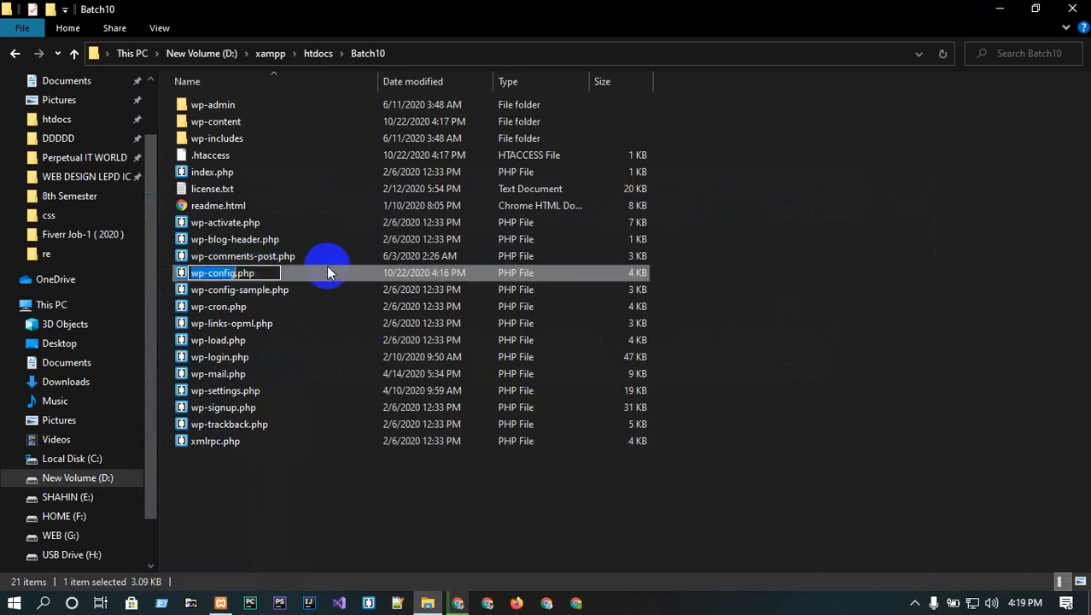
left_click(269, 271)
left_click(223, 288)
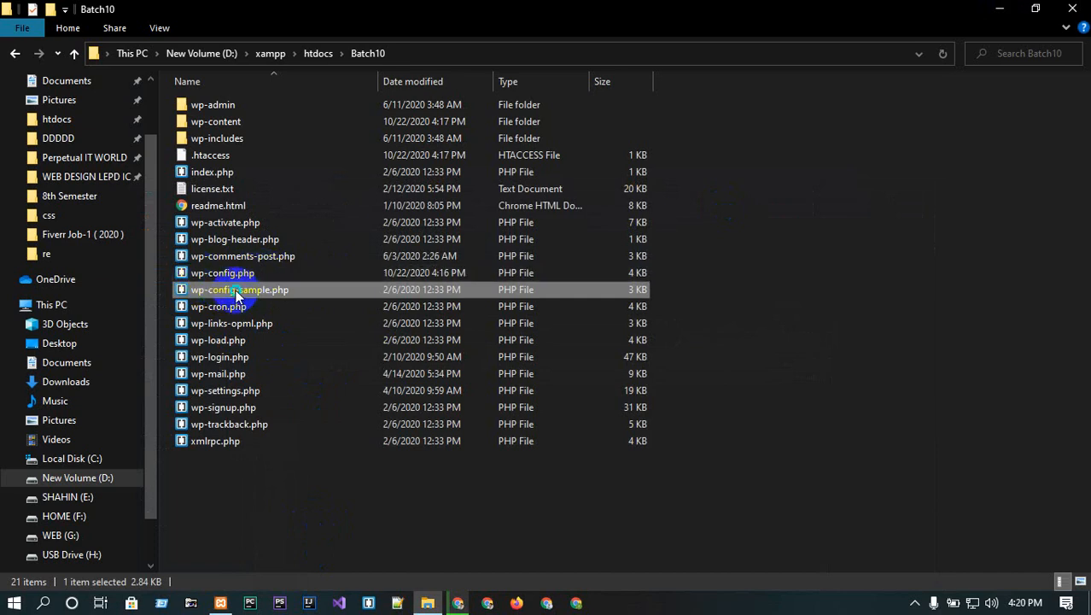
- Open wp-config-sample.php with Edit with Notepad++ and scroll to its database settings
right_click(230, 289)
left_click(313, 271)
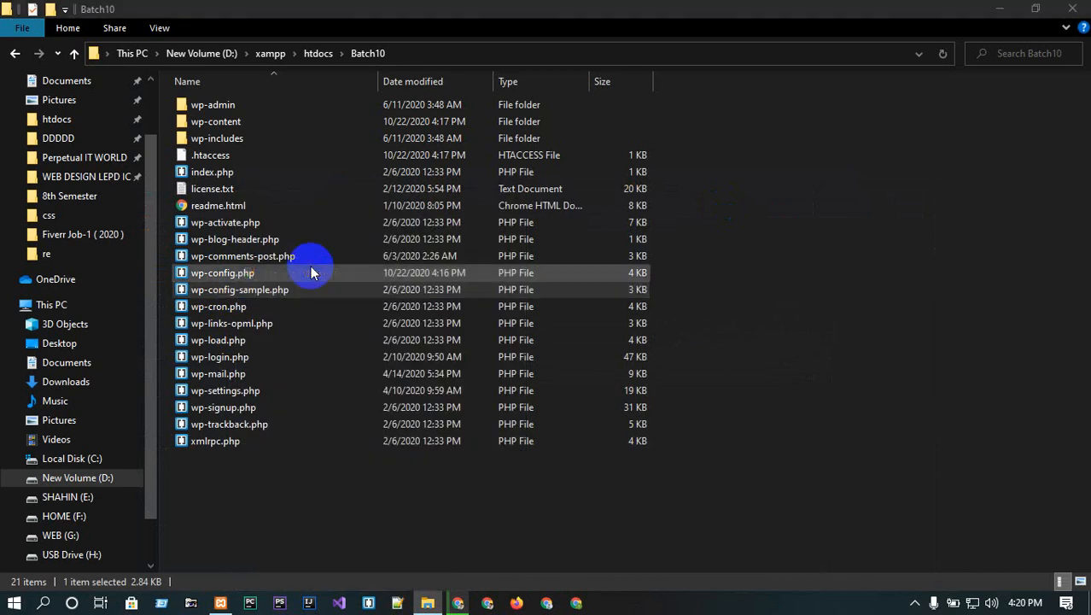
scroll(312, 264, "down", 3)
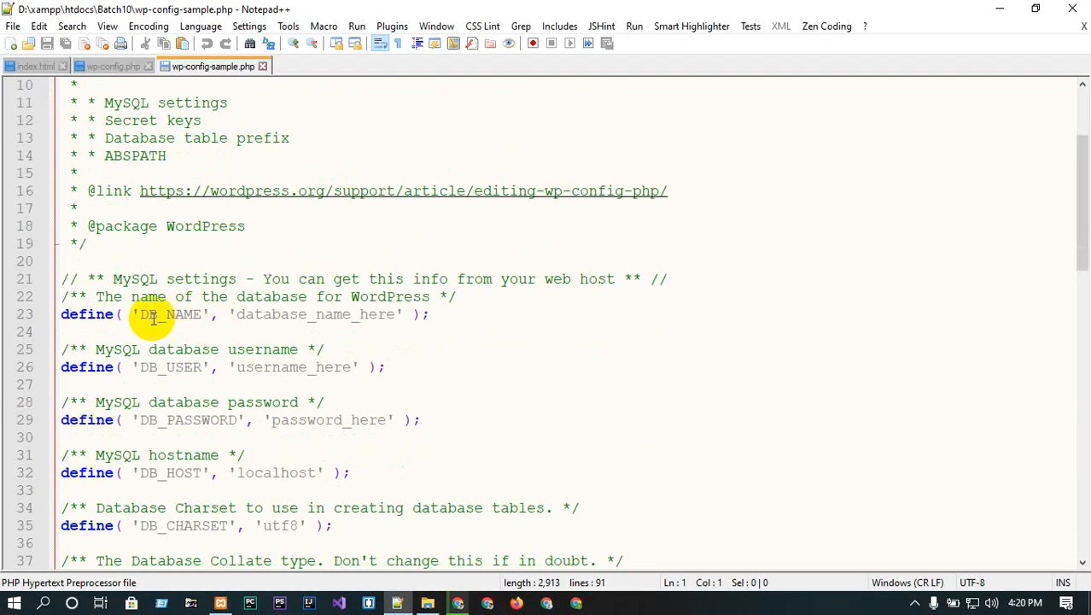
- Select the database_name_here and username_here placeholders, look over the password and host lines, then close Notepad++
left_click(238, 315)
left_click_drag(238, 315, 385, 315)
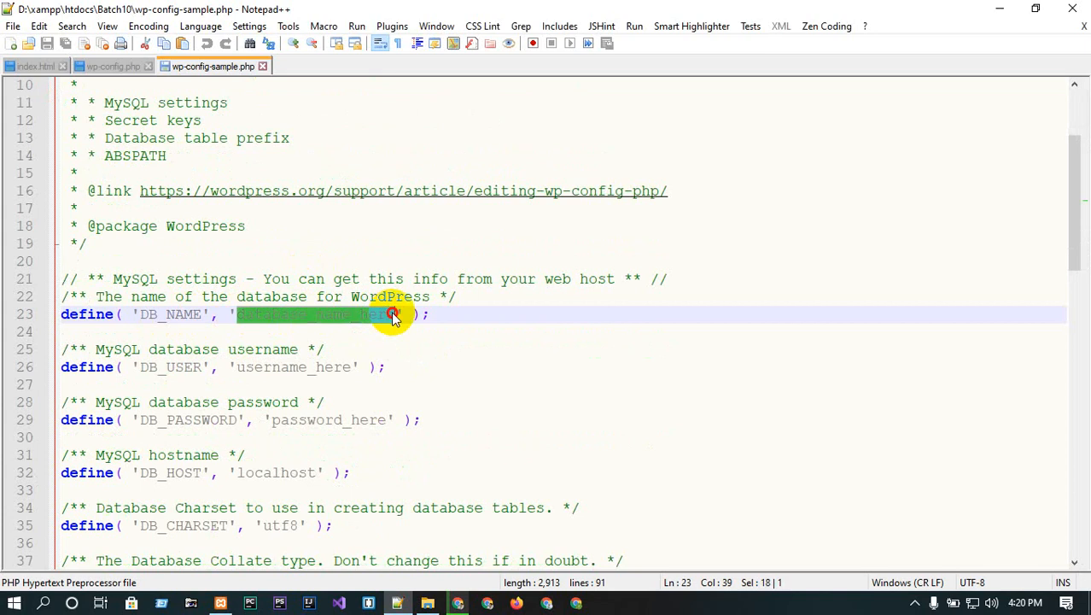
left_click(247, 366)
left_click_drag(247, 366, 350, 366)
scroll(349, 366, "down", 2)
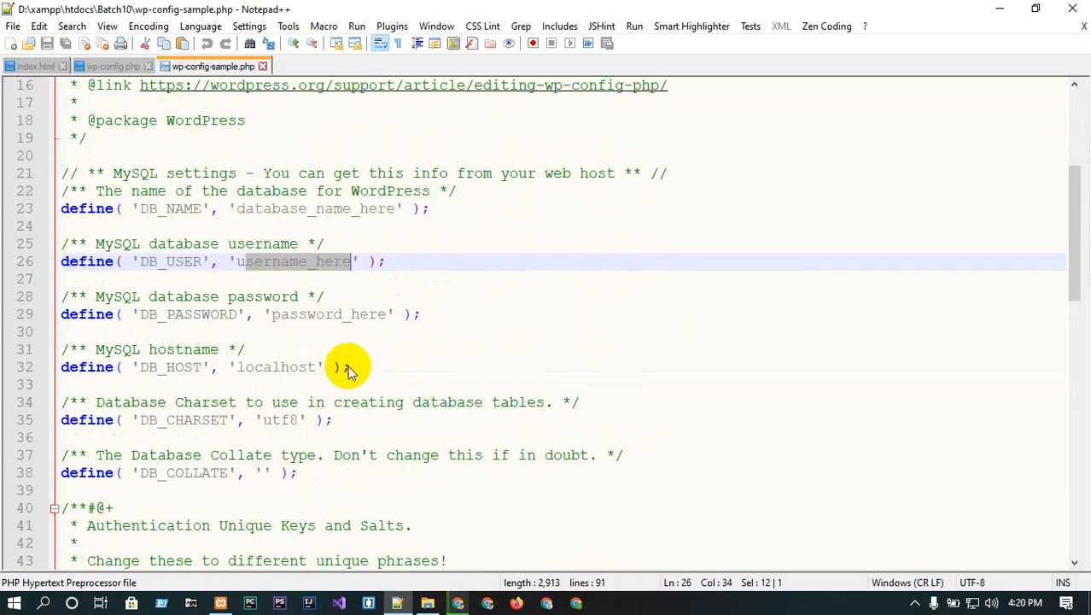
left_click_drag(283, 316, 471, 305)
left_click(289, 364)
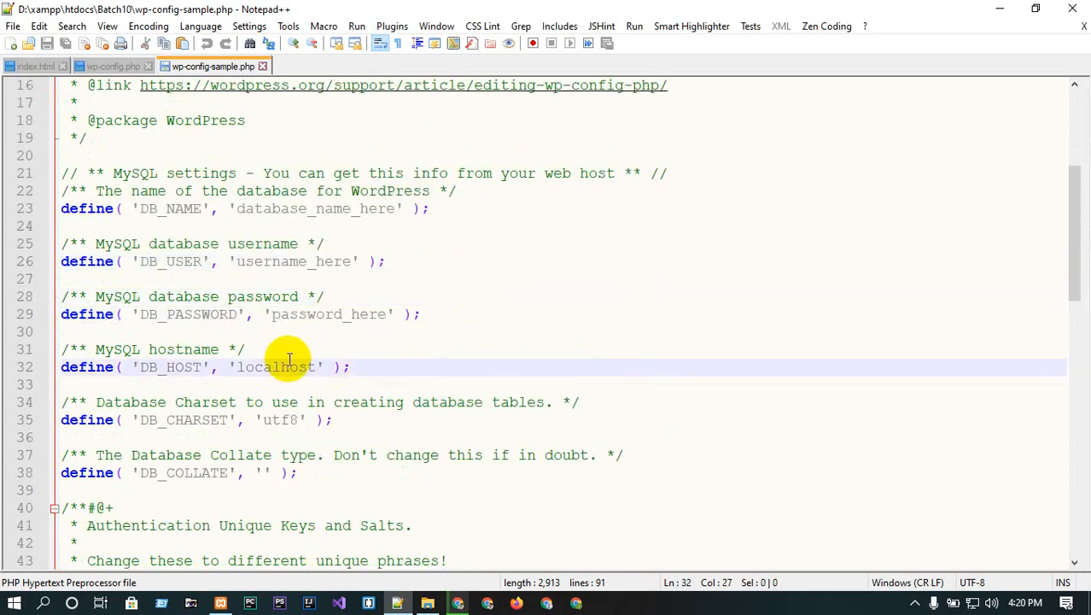
scroll(289, 359, "up", 5)
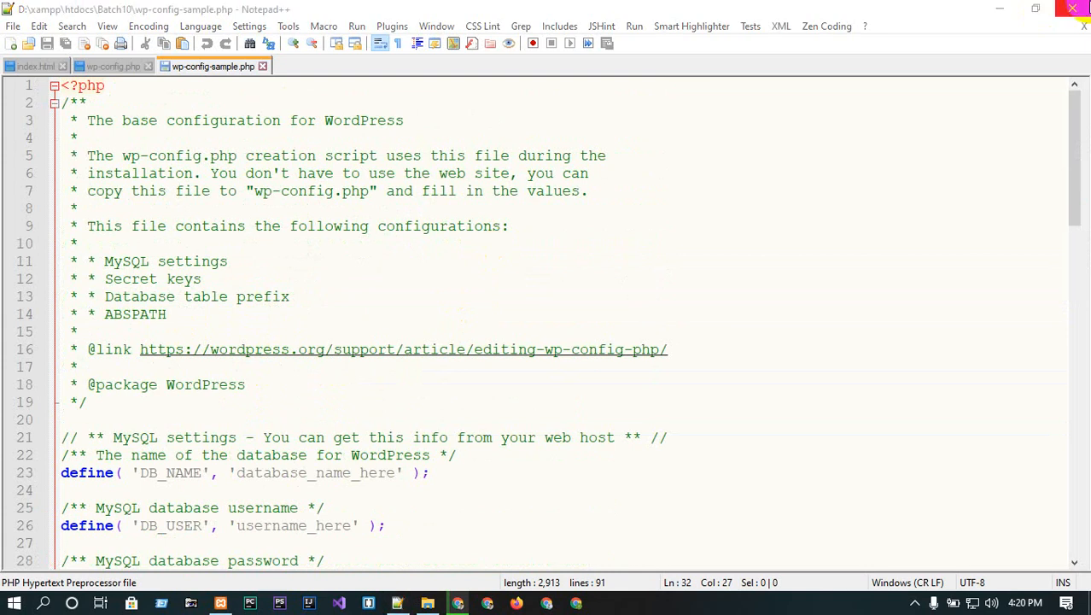
left_click(1073, 9)
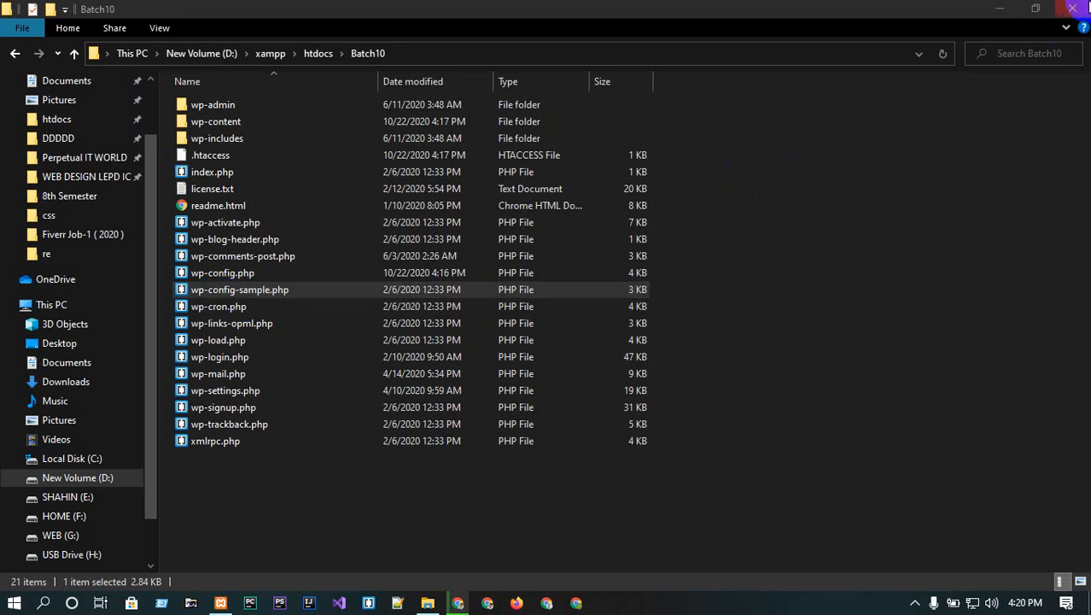
left_click(1072, 9)
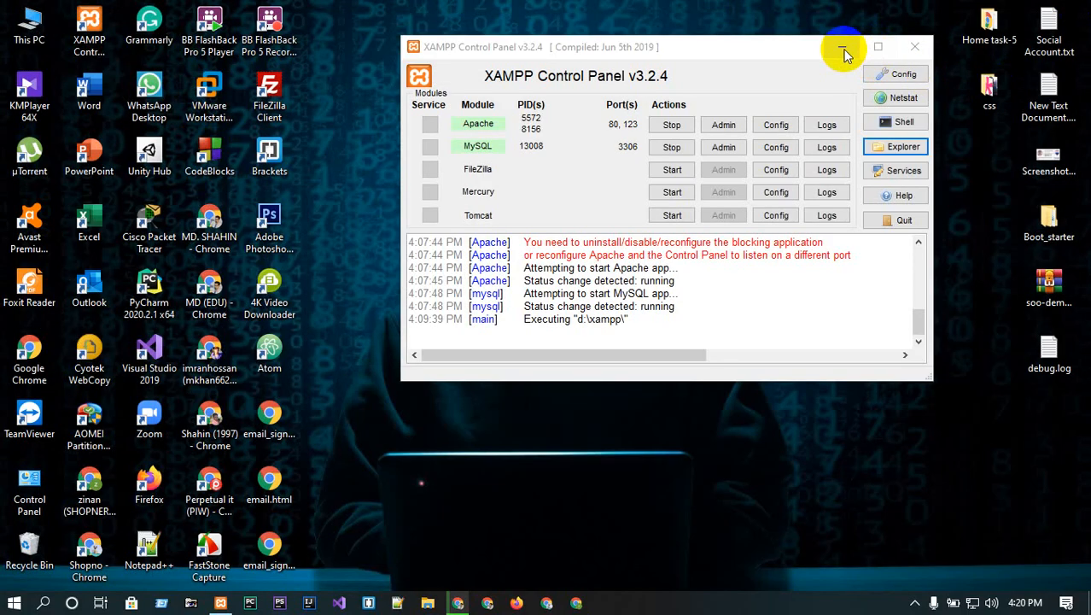
left_click(841, 48)
left_click(457, 604)
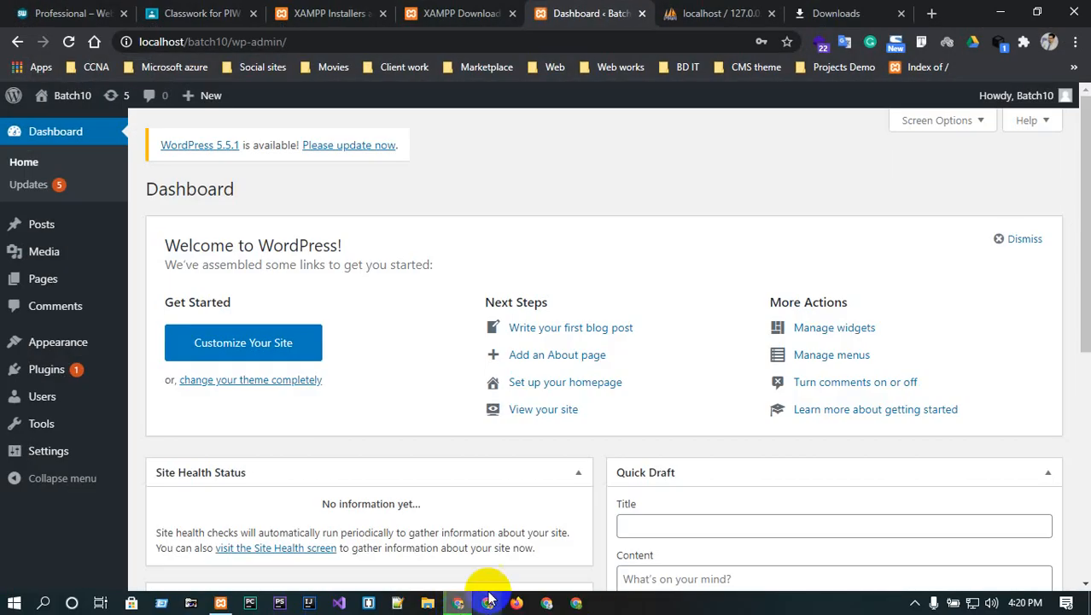
mouse_move(69, 101)
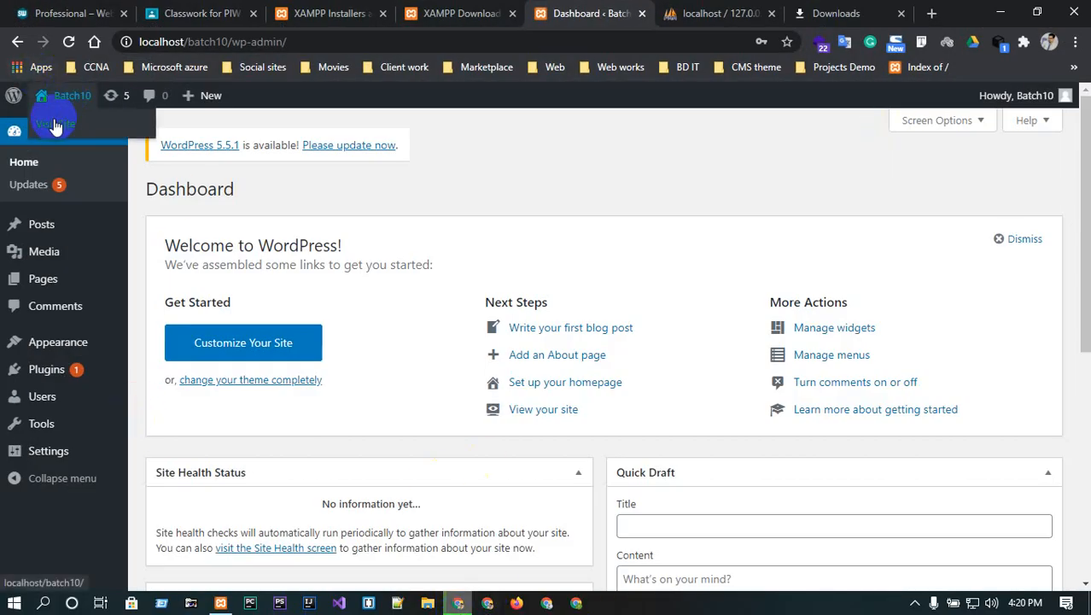
middle_click(55, 127)
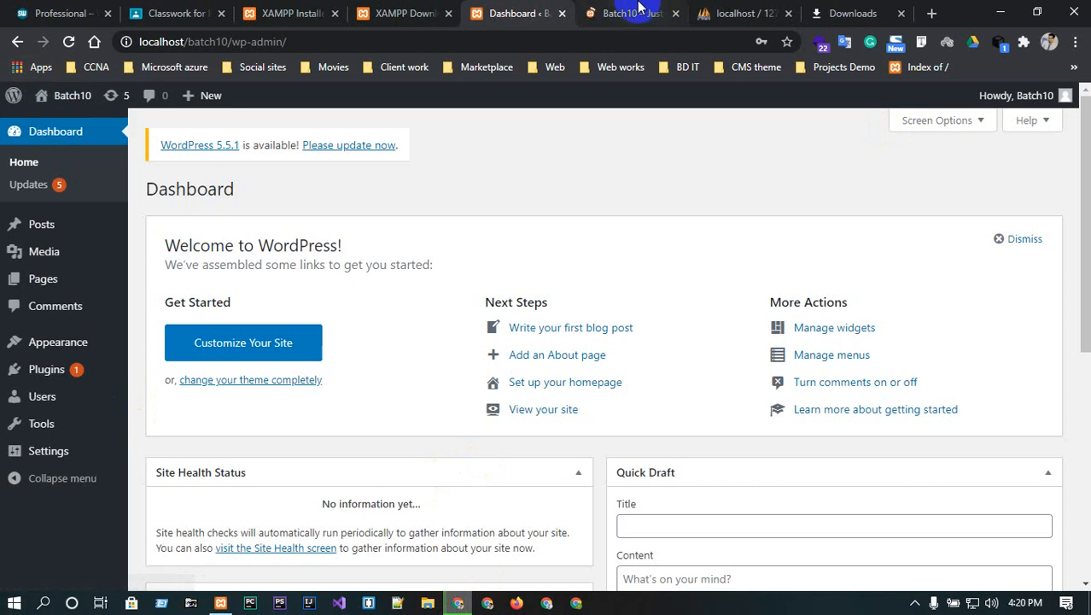
left_click(639, 10)
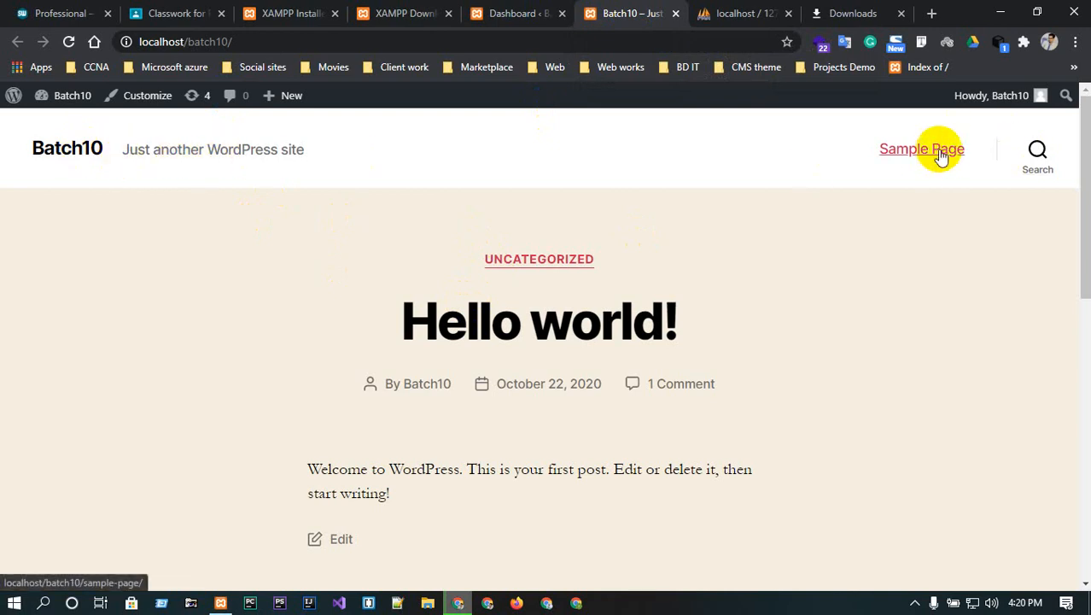
scroll(558, 367, "down", 6)
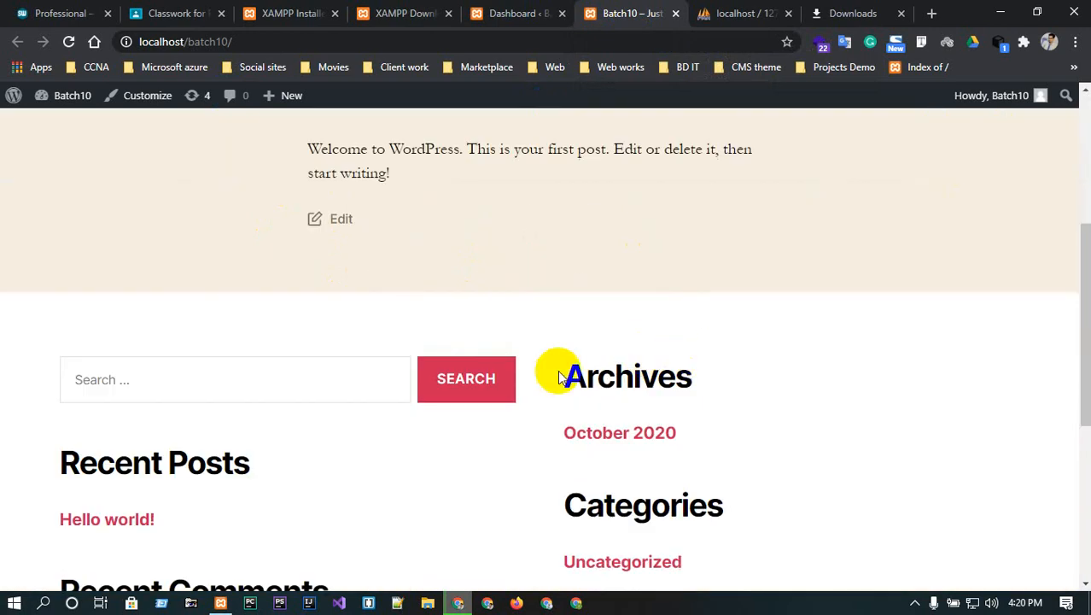
scroll(582, 420, "down", 3)
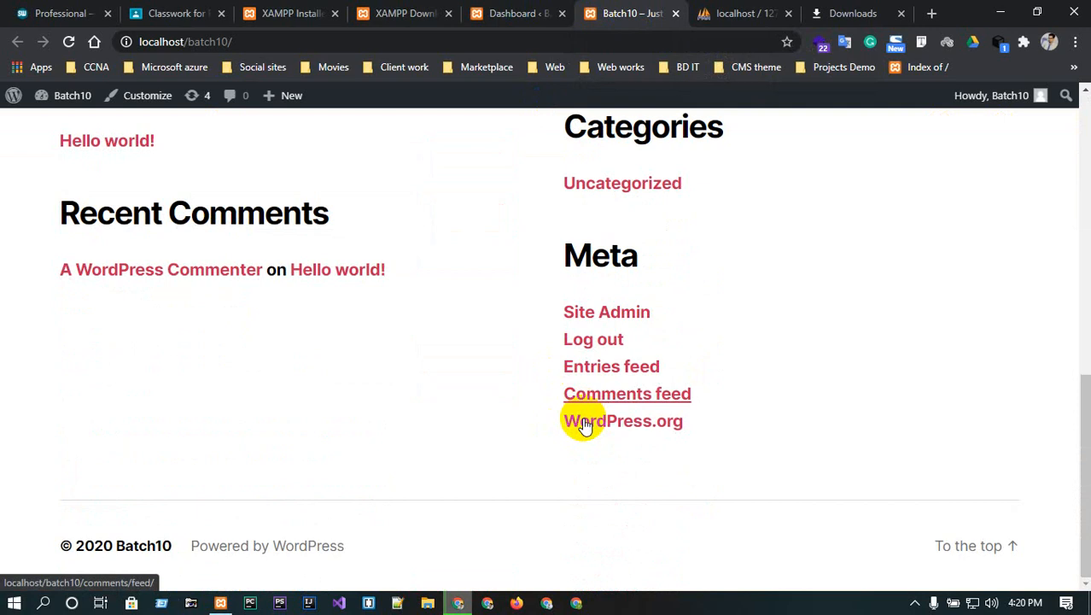
scroll(584, 424, "up", 10)
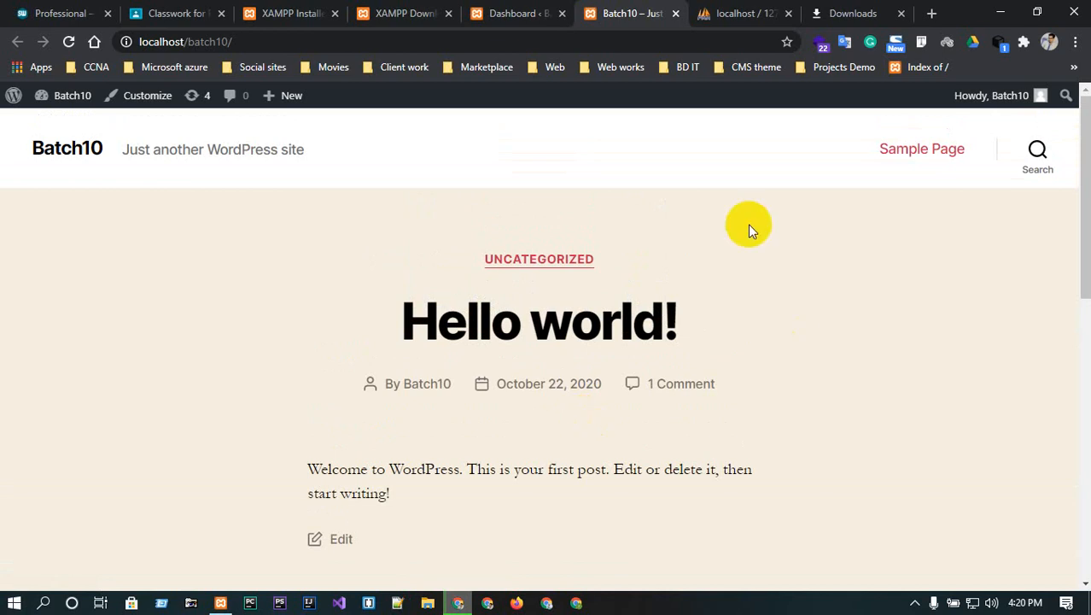
left_click(551, 13)
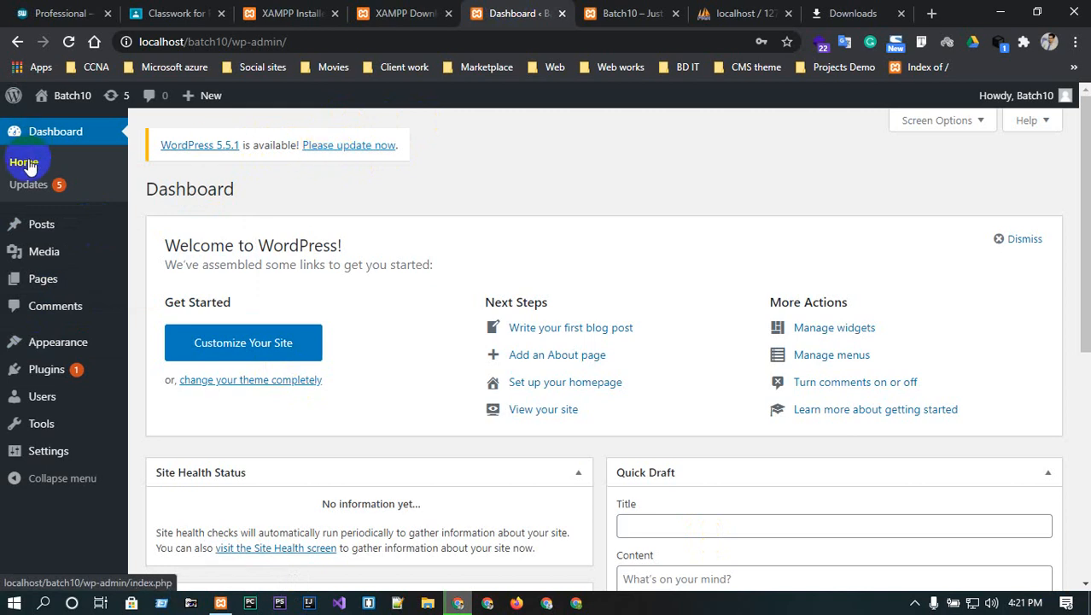
- Open the Posts list showing the single Hello world! post
mouse_move(36, 222)
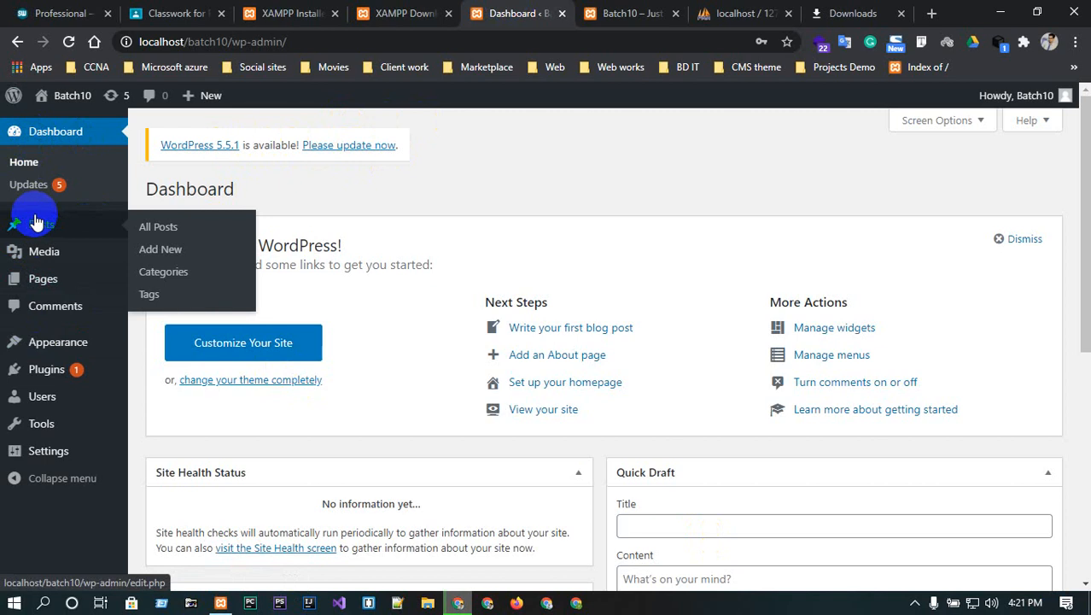
left_click(34, 225)
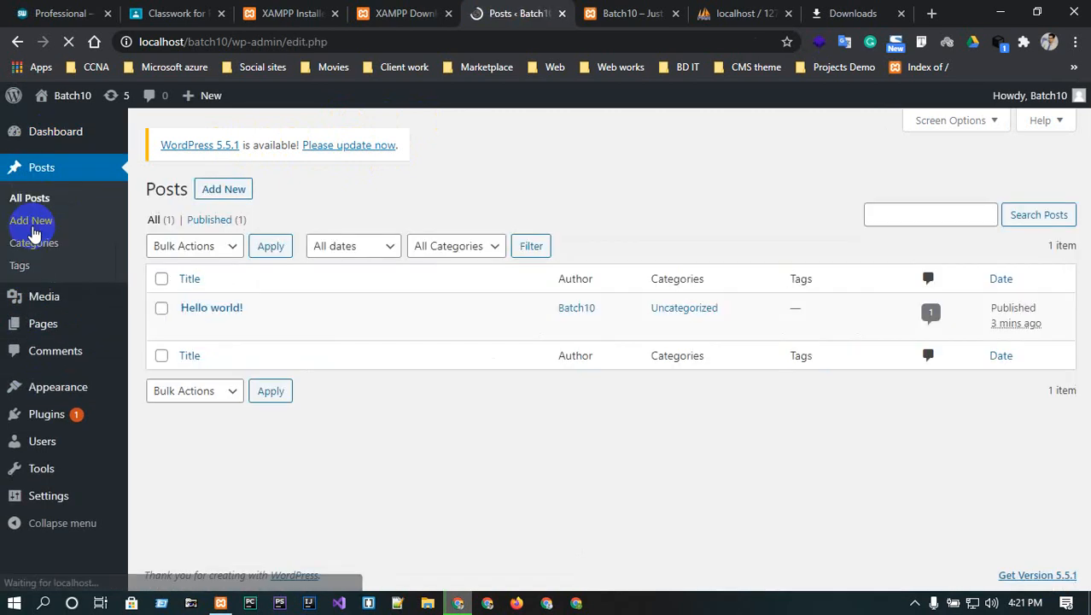
mouse_move(275, 304)
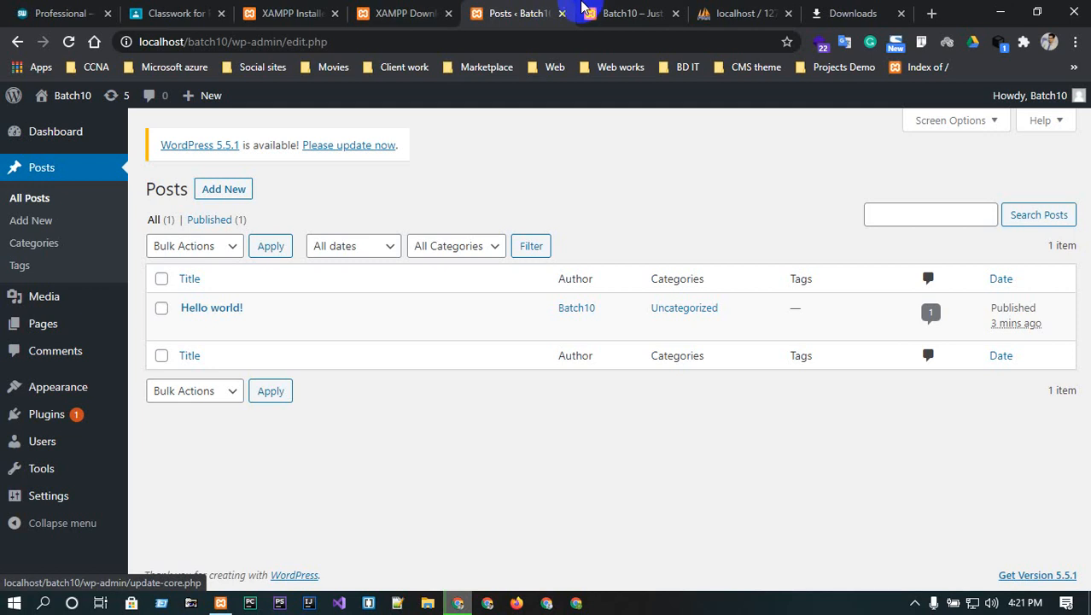
- View the Hello world! post page on the site tab, then return to the Posts list
left_click(630, 13)
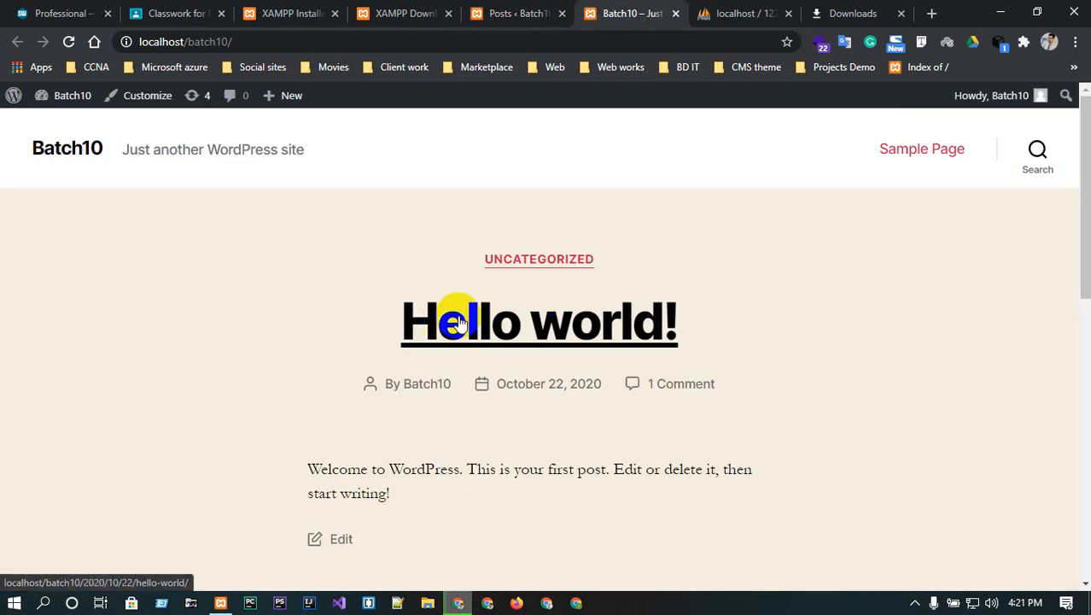
left_click(507, 325)
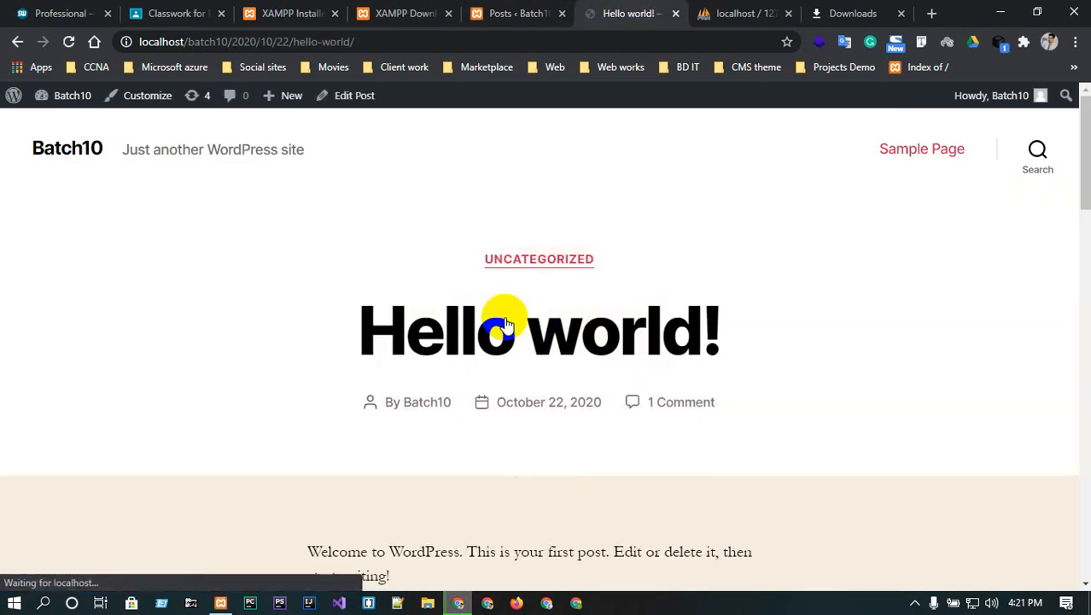
scroll(503, 317, "down", 4)
scroll(367, 261, "up", 2)
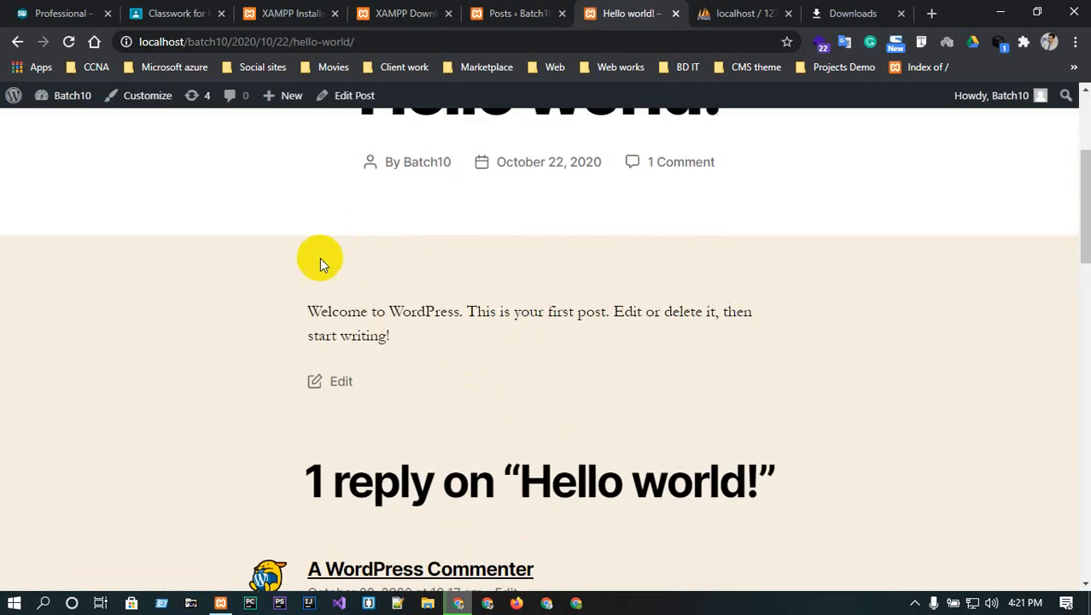
left_click_drag(305, 311, 533, 341)
left_click(533, 342)
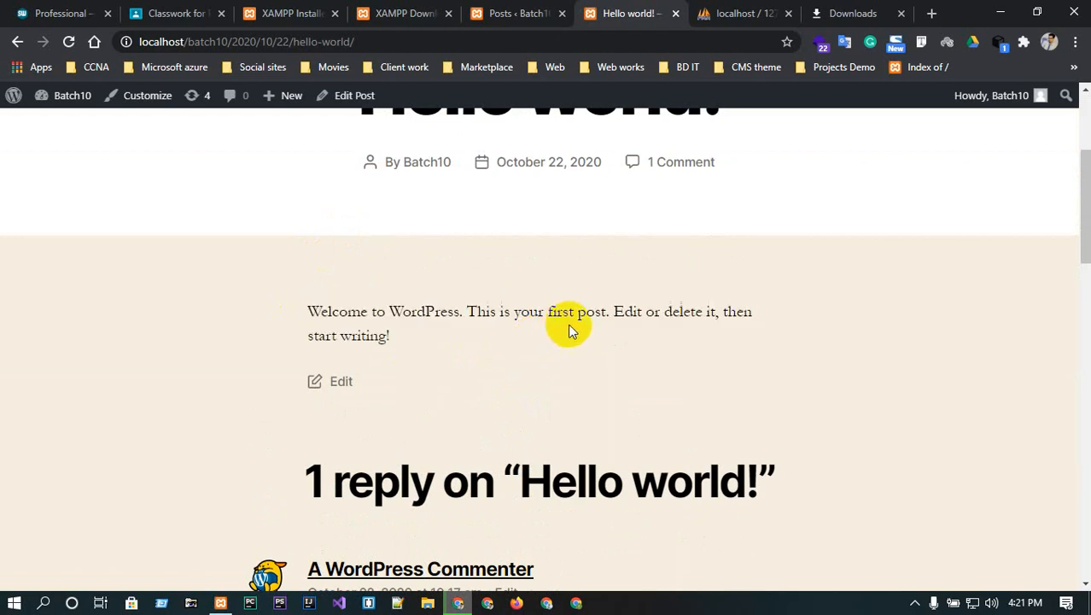
left_click(495, 10)
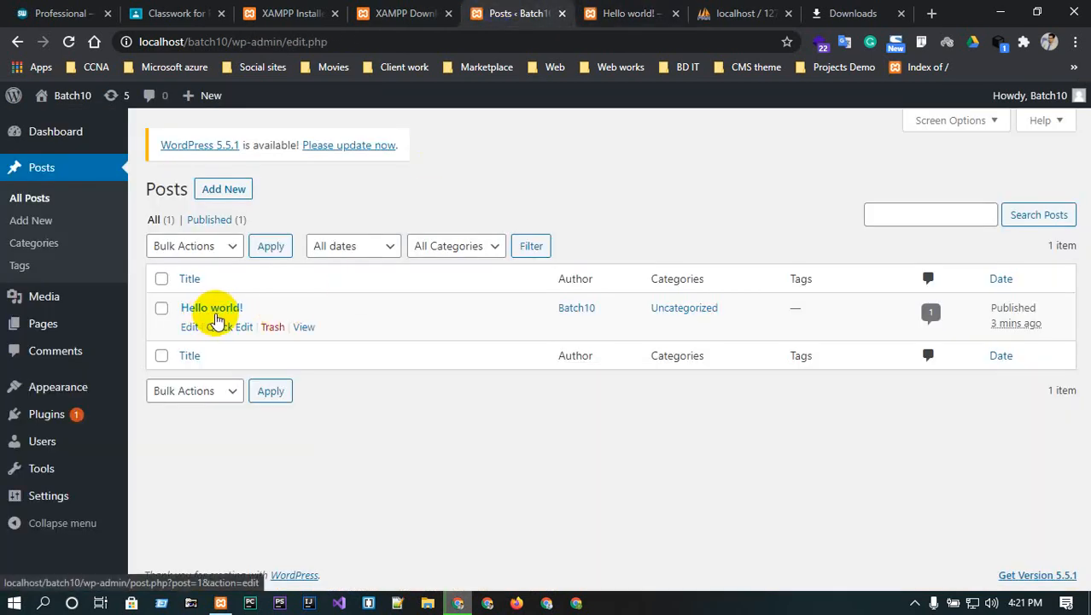
- Start a new post from the Posts menu in the block editor
left_click(49, 169)
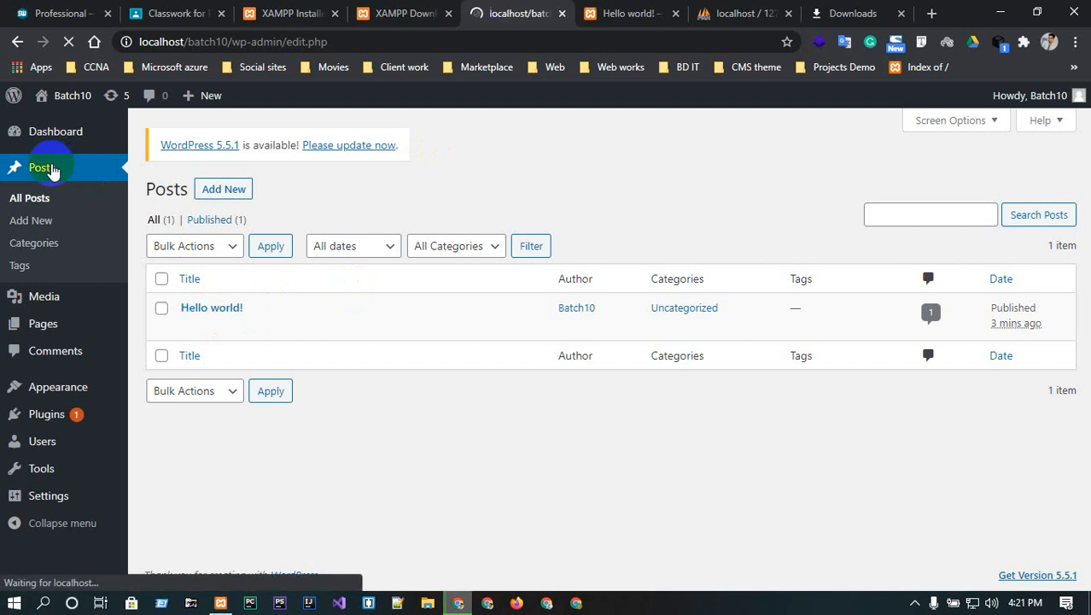
left_click(62, 196)
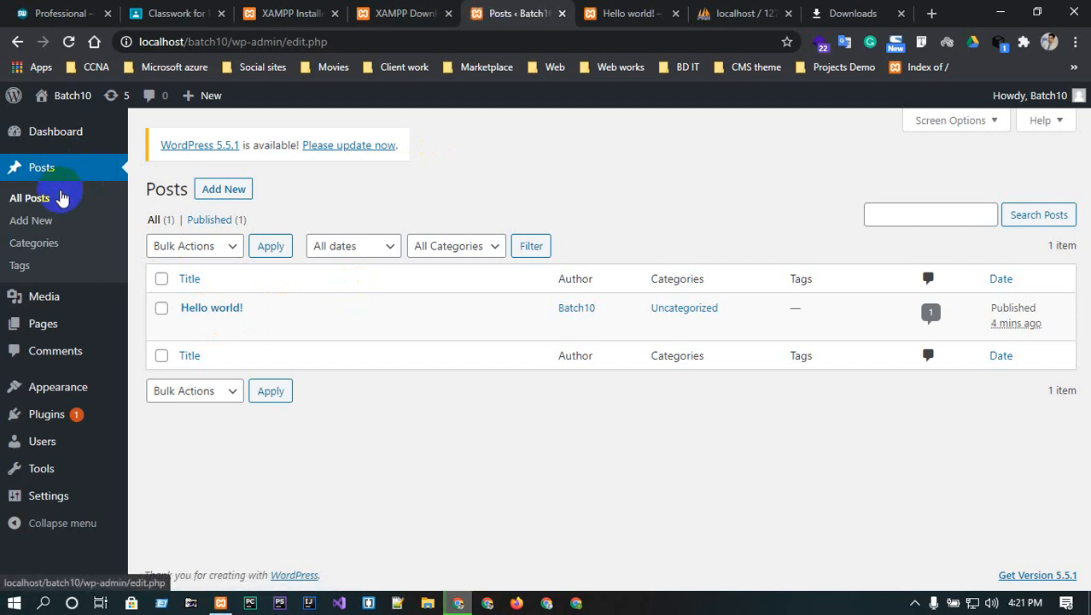
left_click(43, 222)
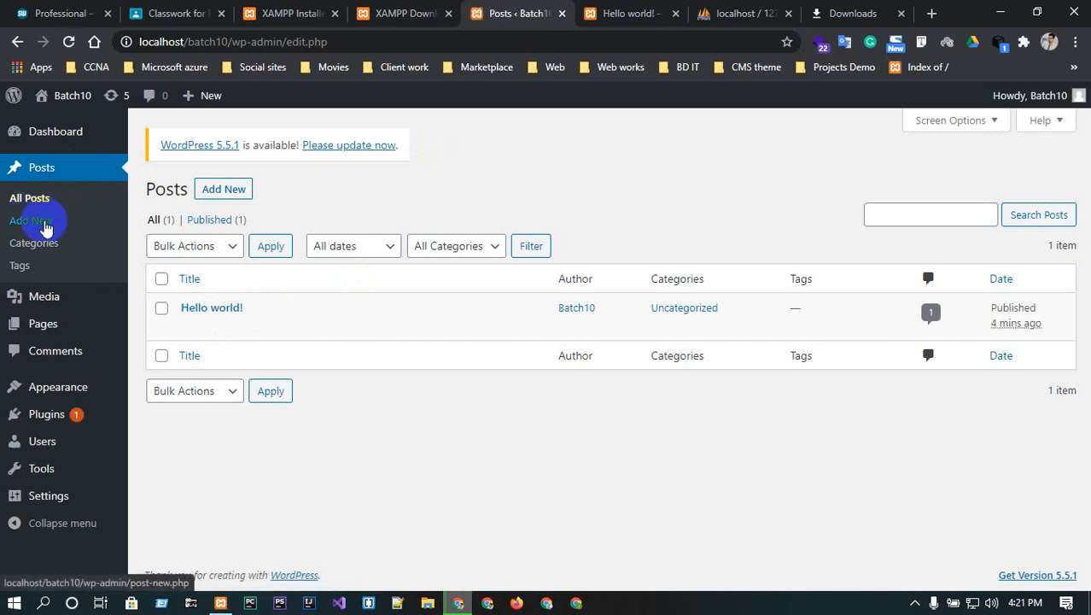
left_click(214, 192)
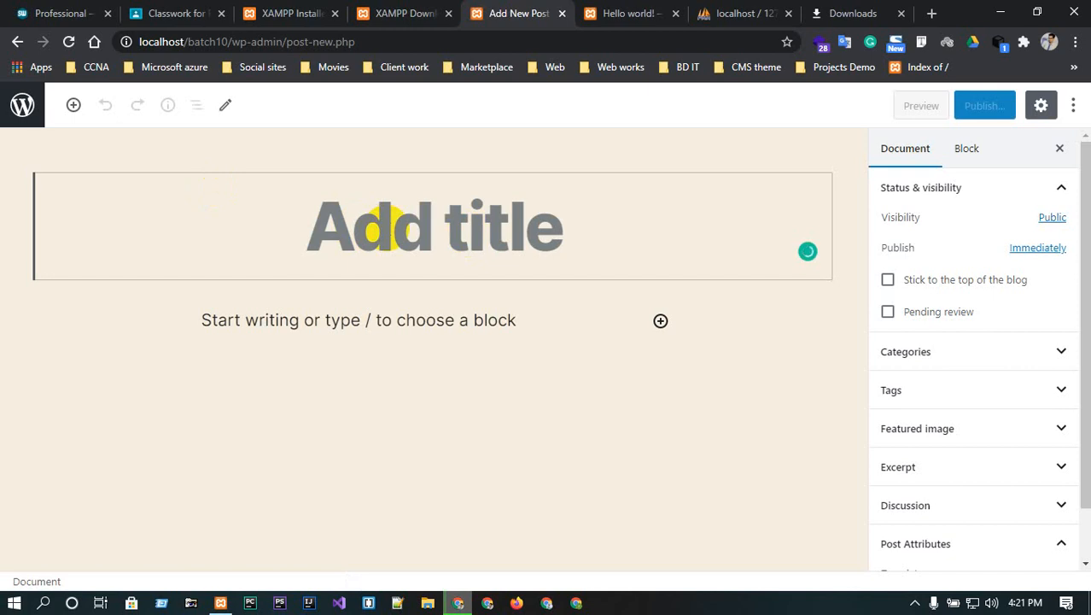
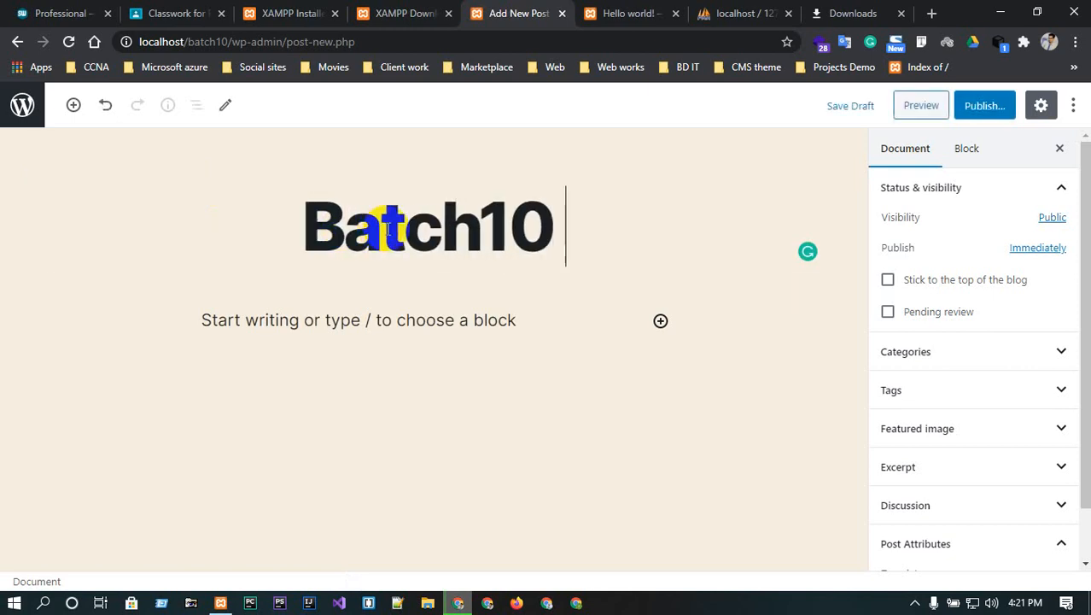
type("WOP")
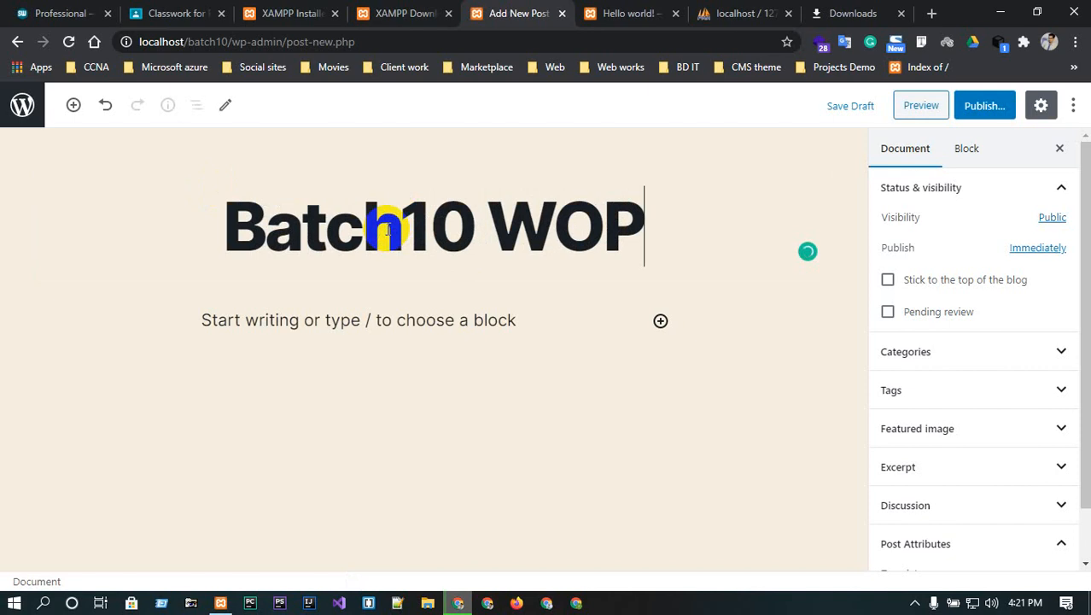
key("BackSpace")
key("BackSpace")
type("P Be")
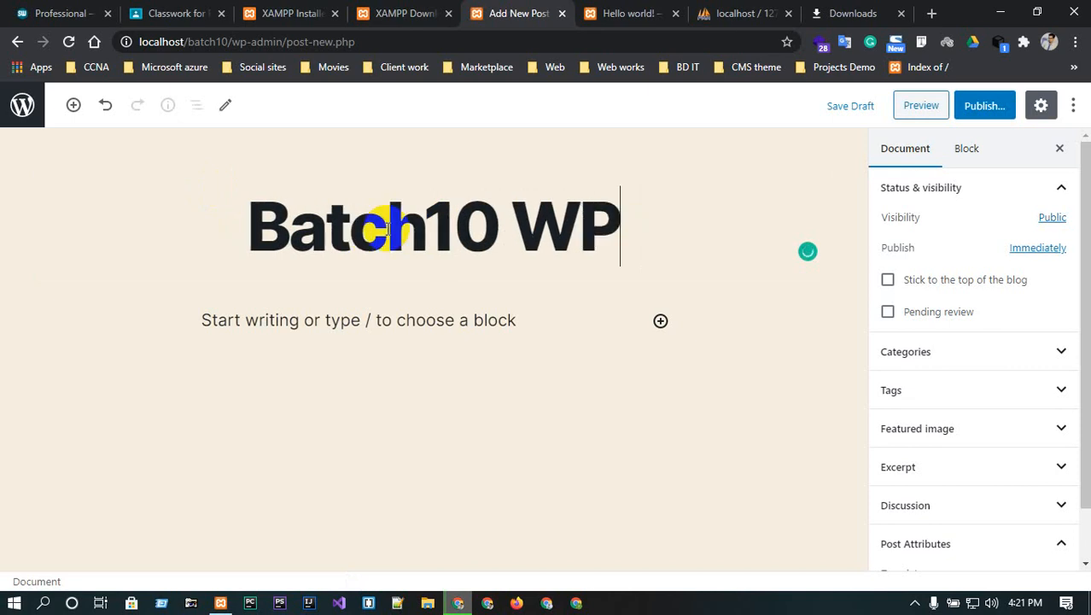
type("ginner")
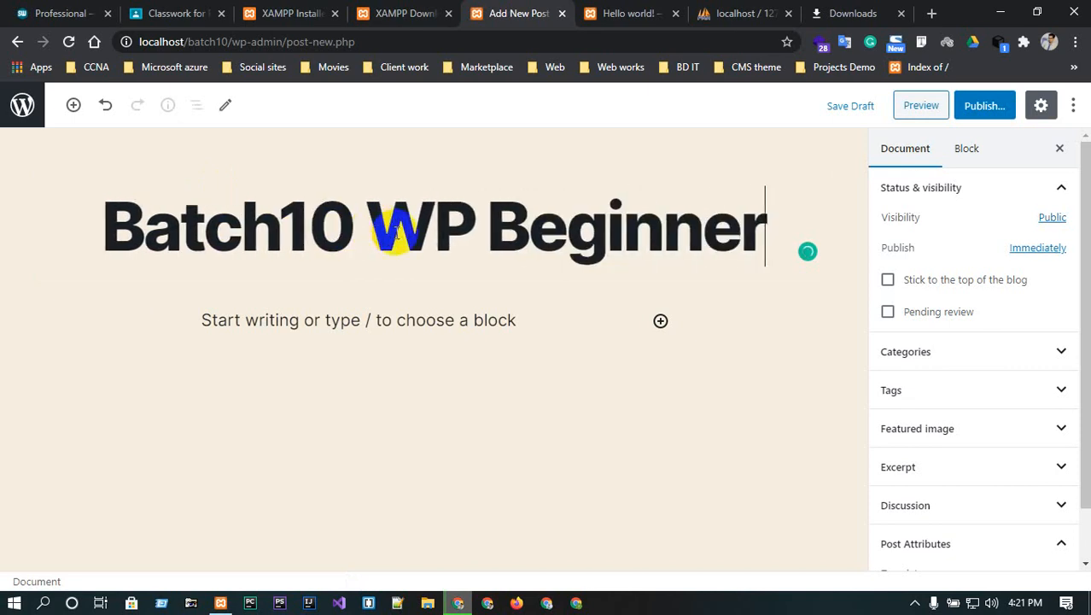
left_click(982, 105)
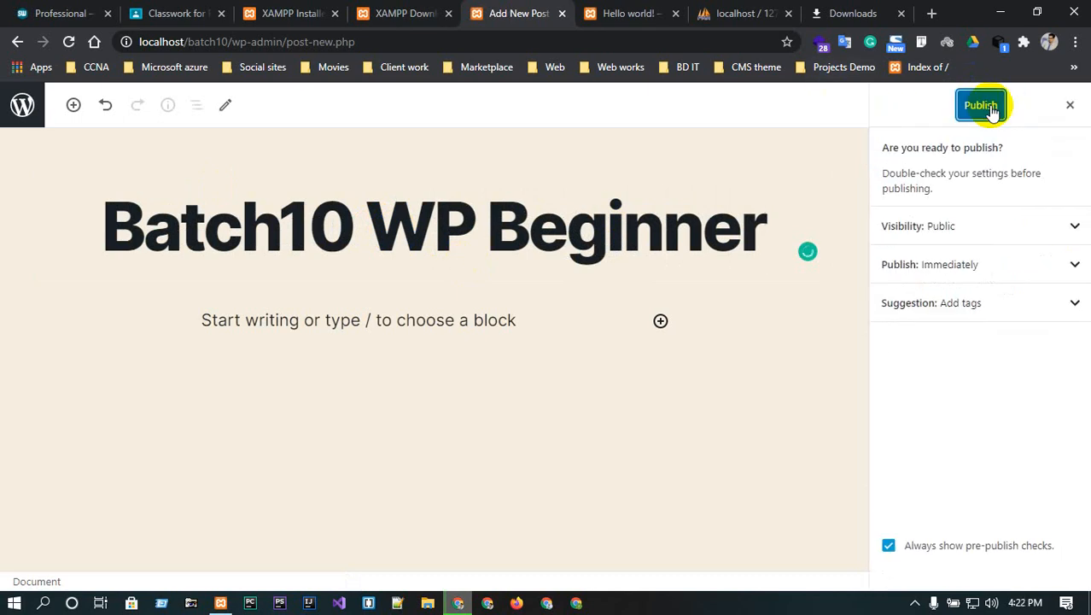
left_click(982, 106)
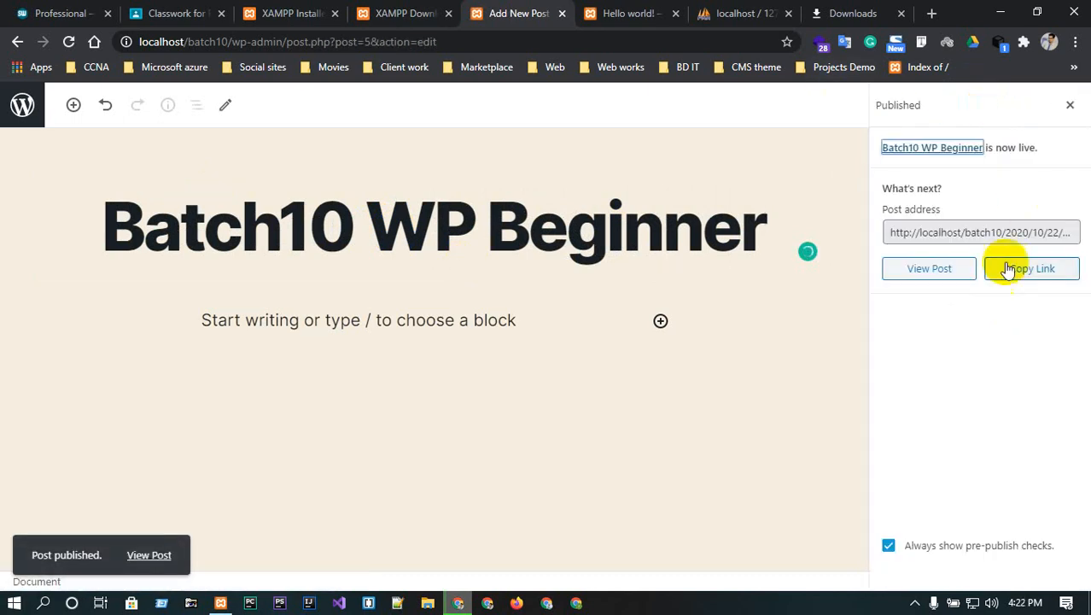
left_click(629, 10)
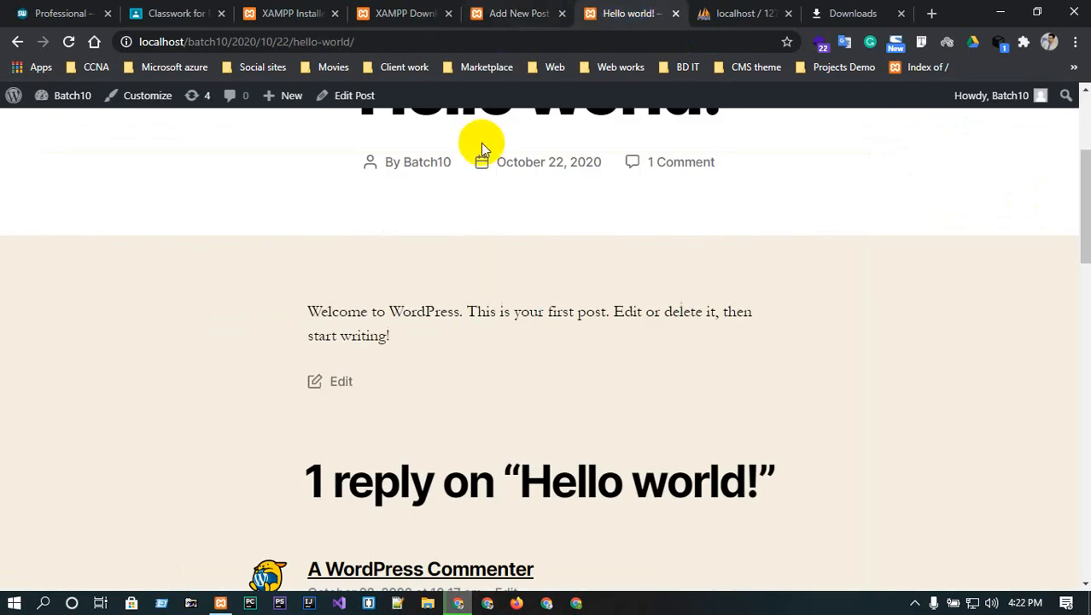
scroll(561, 236, "up", 3)
left_click(53, 154)
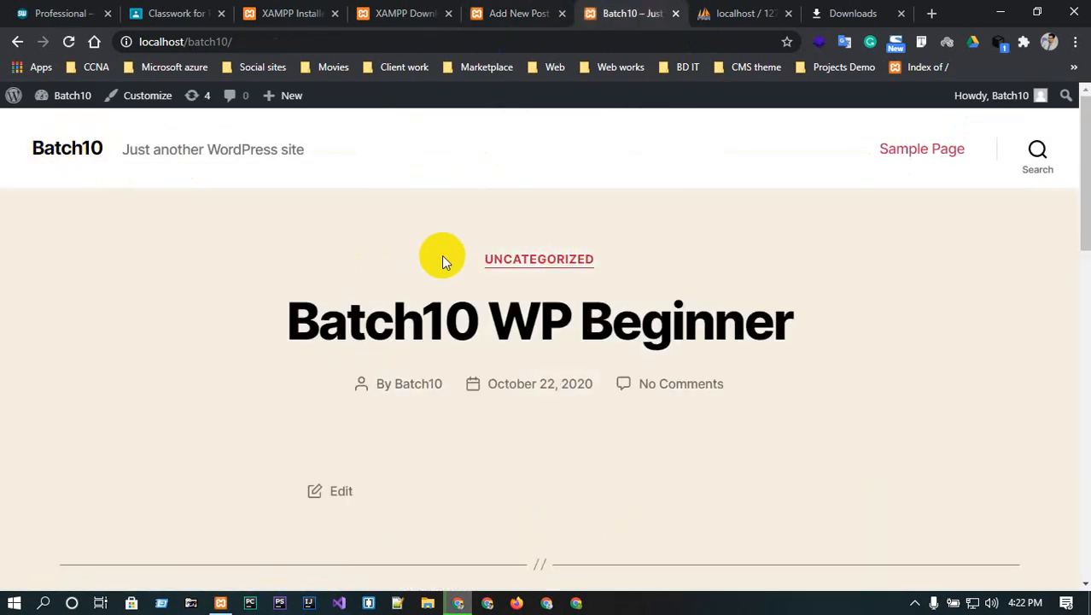
scroll(442, 256, "down", 4)
scroll(446, 264, "up", 4)
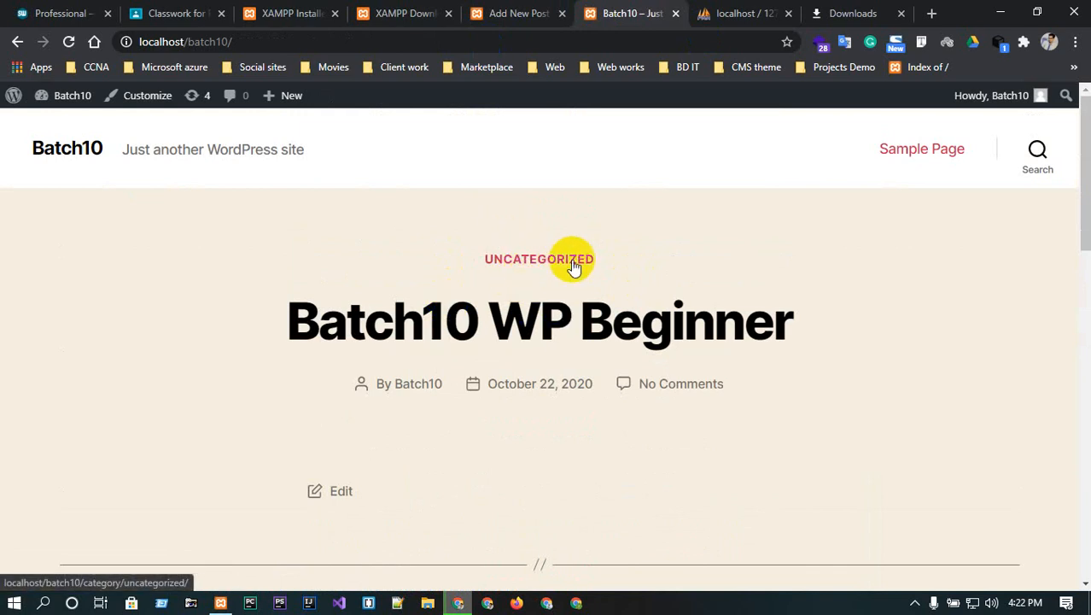
- Go back to the admin Posts list and reload it to show both published posts
left_click(504, 13)
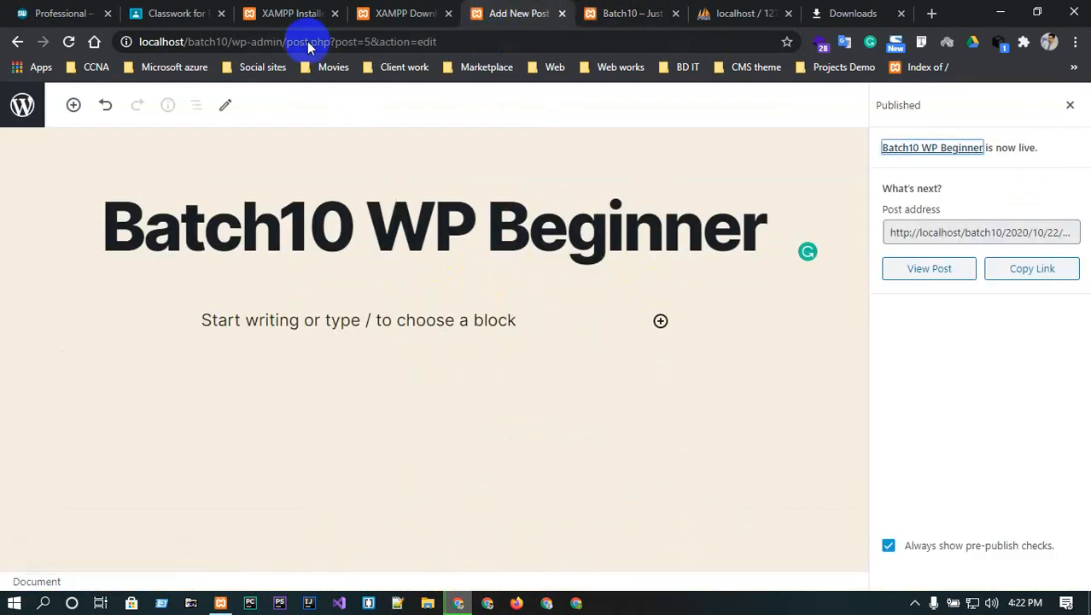
left_click(401, 13)
left_click(570, 10)
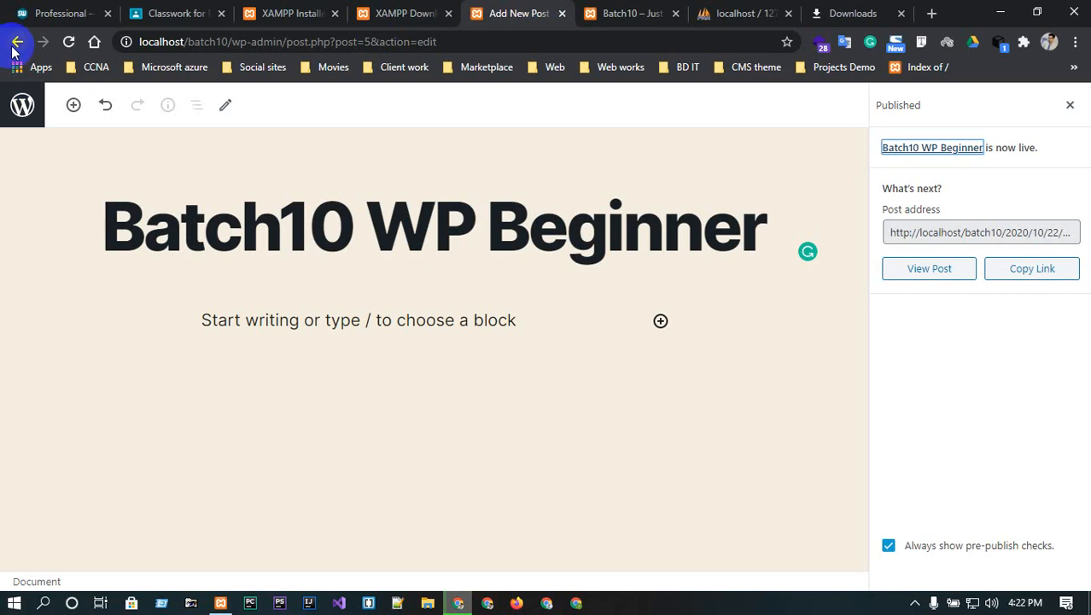
left_click(15, 42)
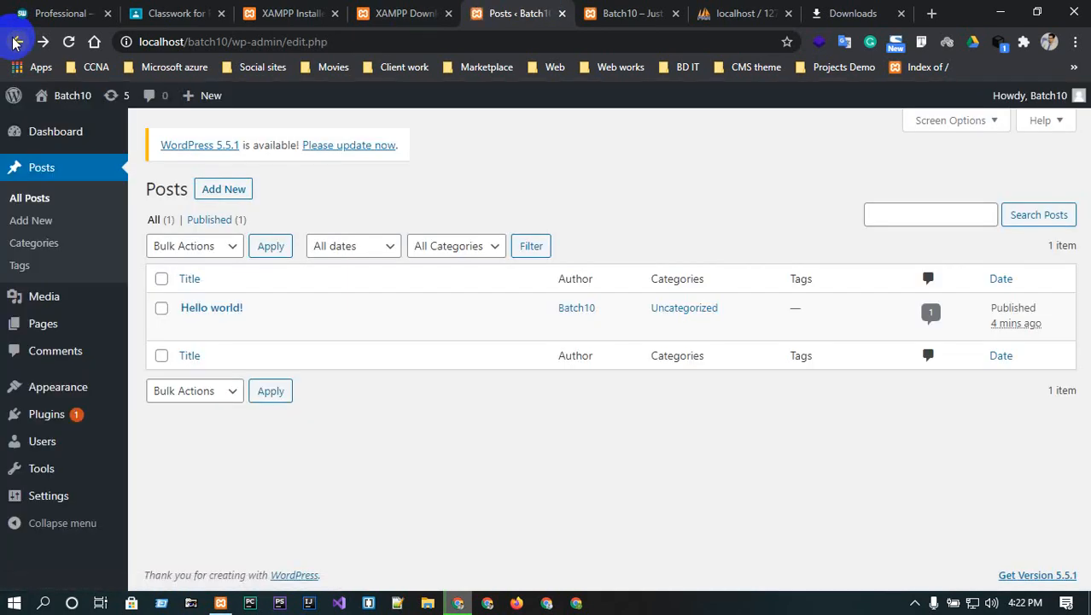
left_click(71, 41)
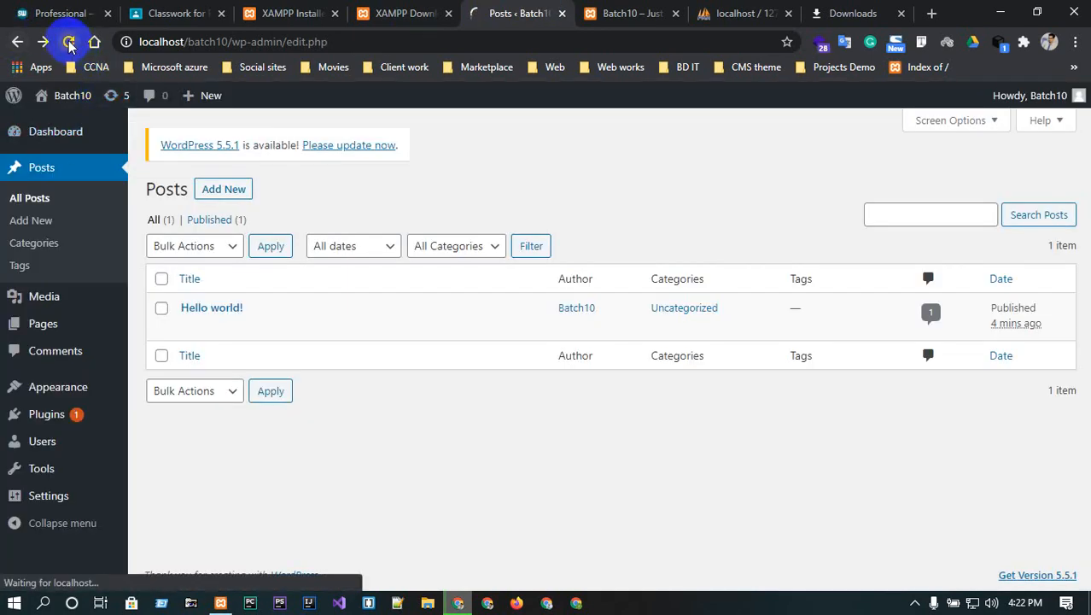
mouse_move(286, 318)
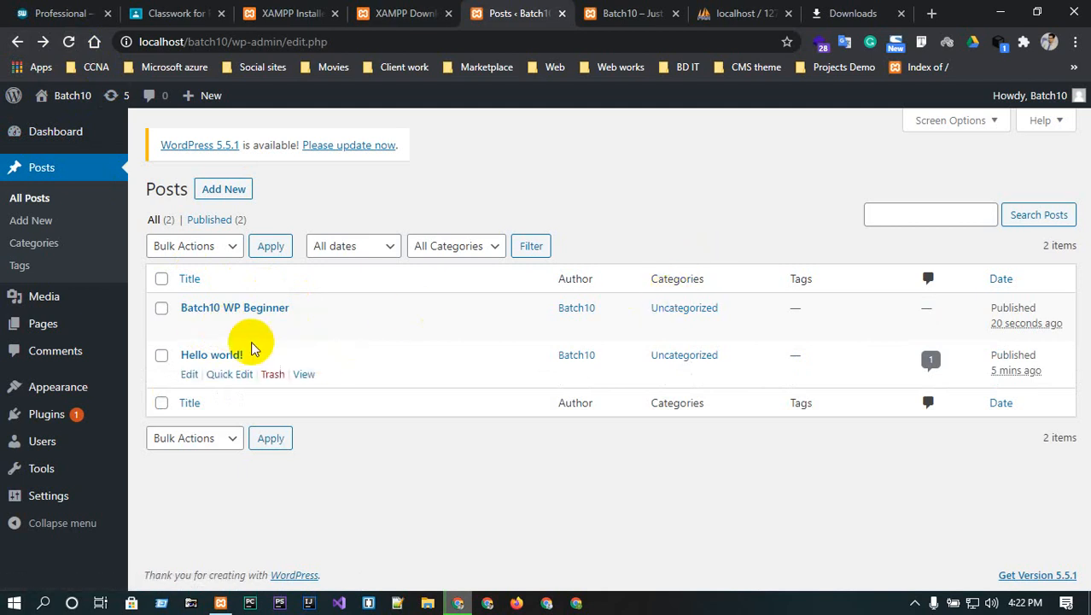
left_click(219, 327)
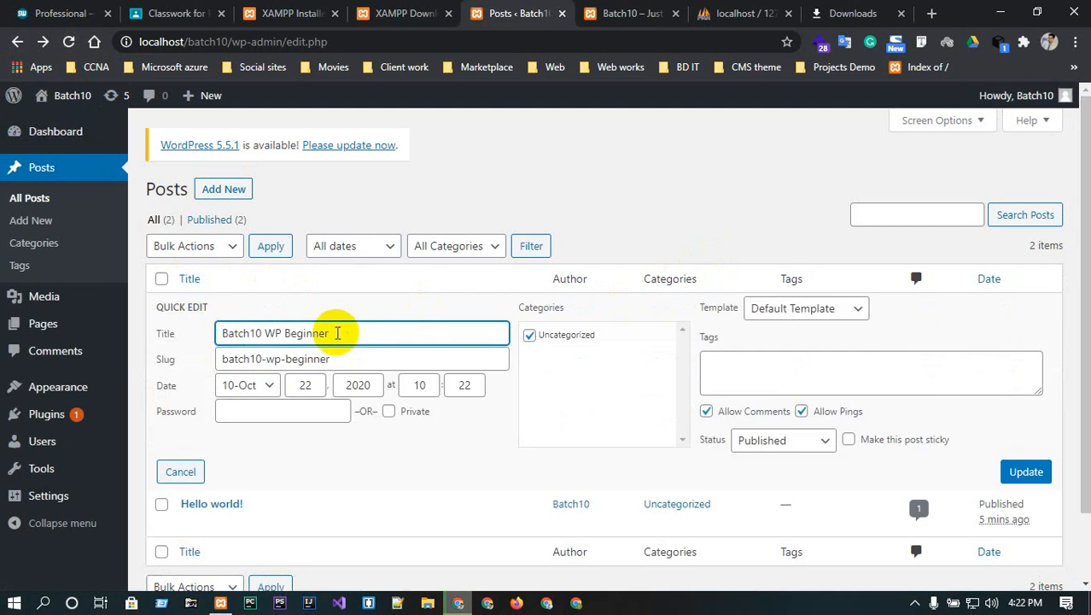
triple_click(337, 333)
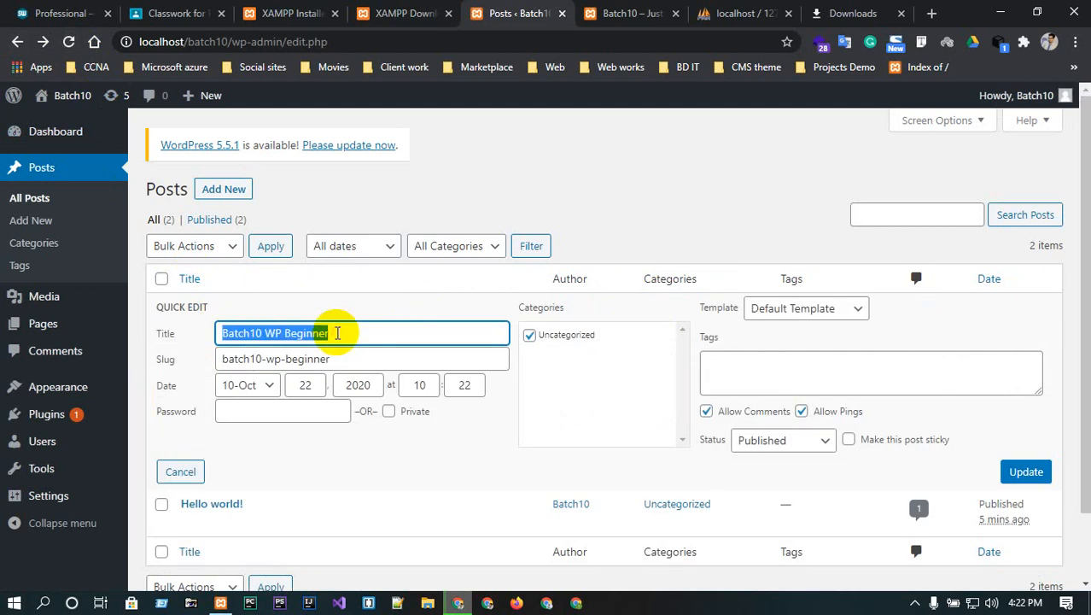
triple_click(339, 356)
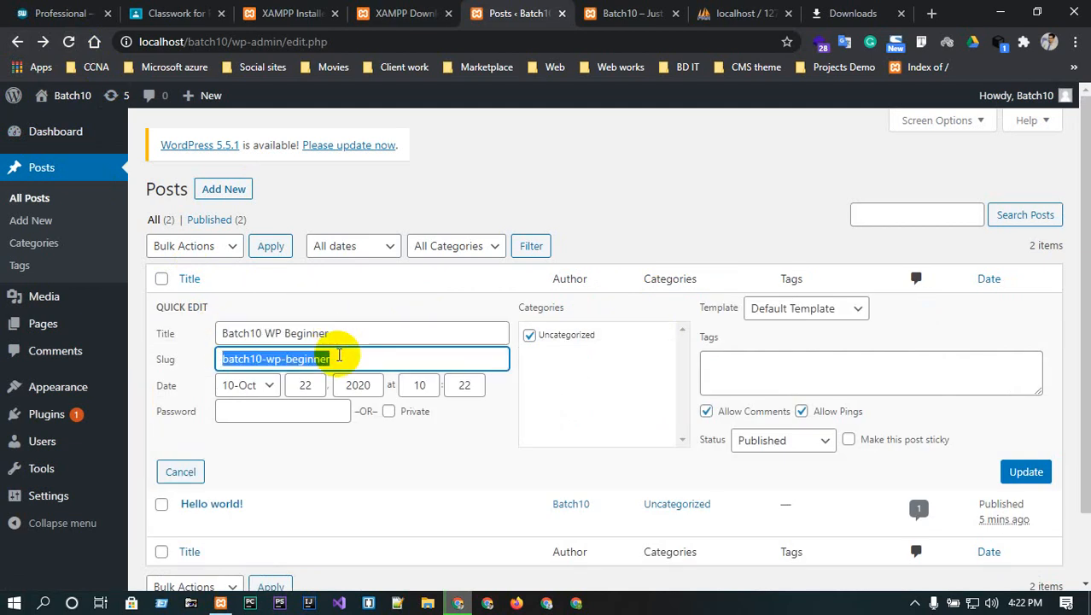
left_click(339, 356)
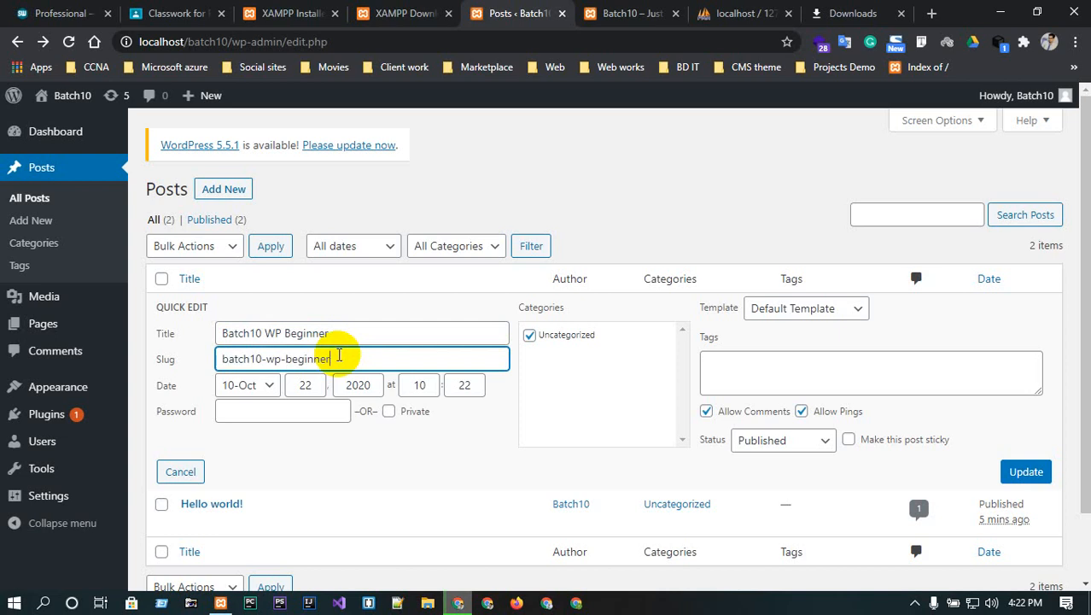
triple_click(339, 356)
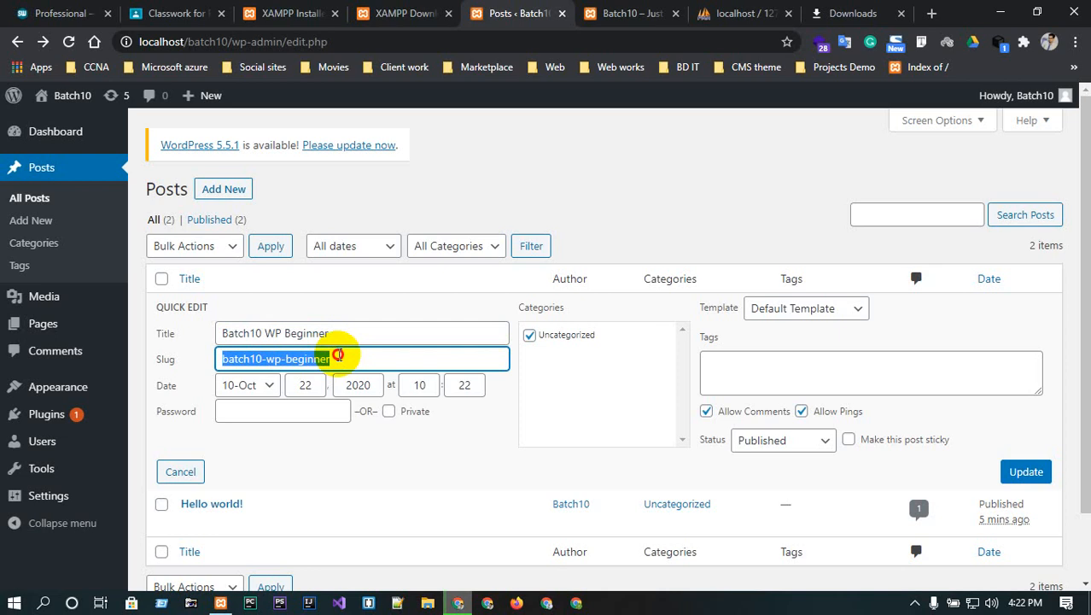
triple_click(339, 356)
double_click(340, 356)
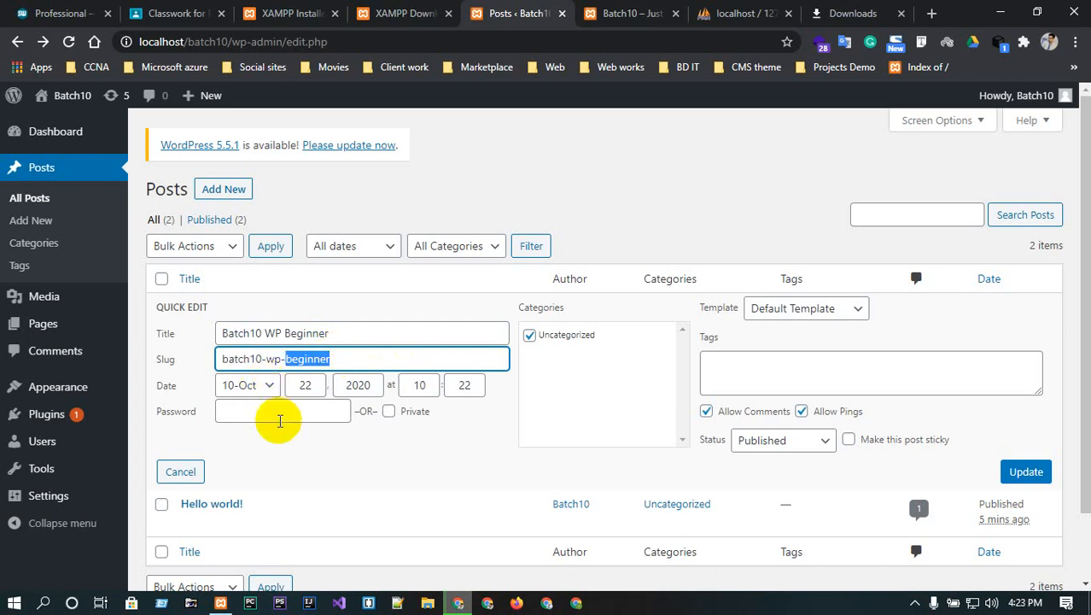
scroll(282, 420, "down", 1)
scroll(213, 342, "up", 1)
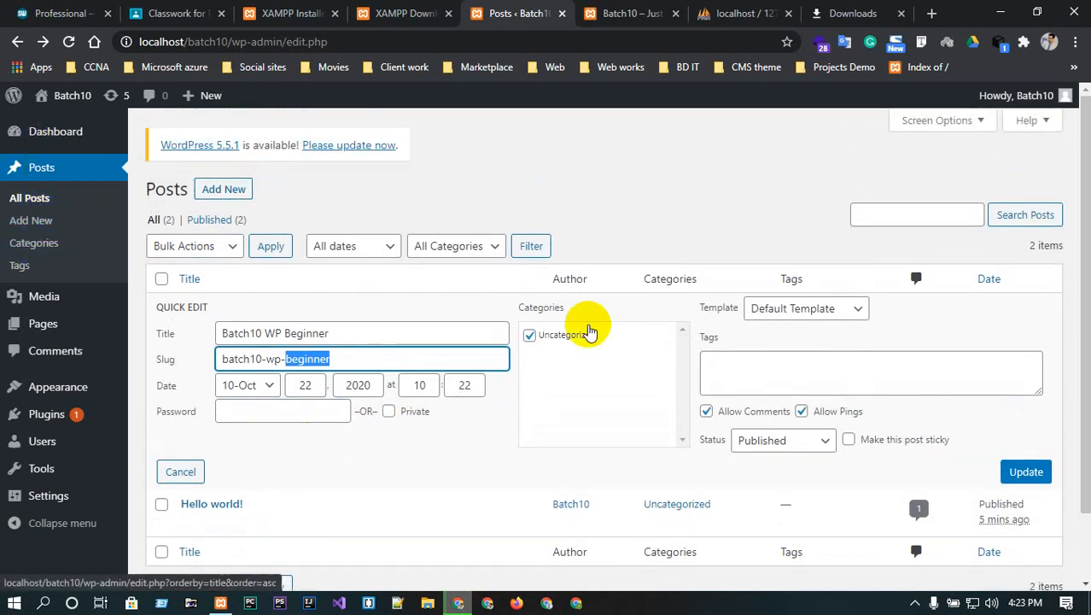
- Choose Full Width Template as the post template and update the post
left_click(810, 312)
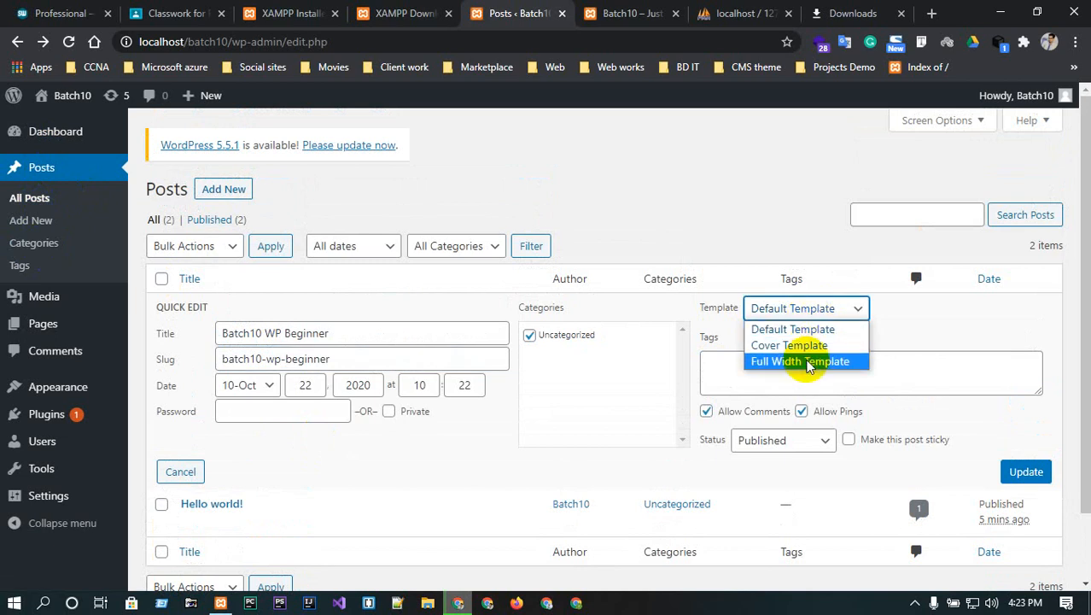
left_click(809, 362)
left_click(1029, 472)
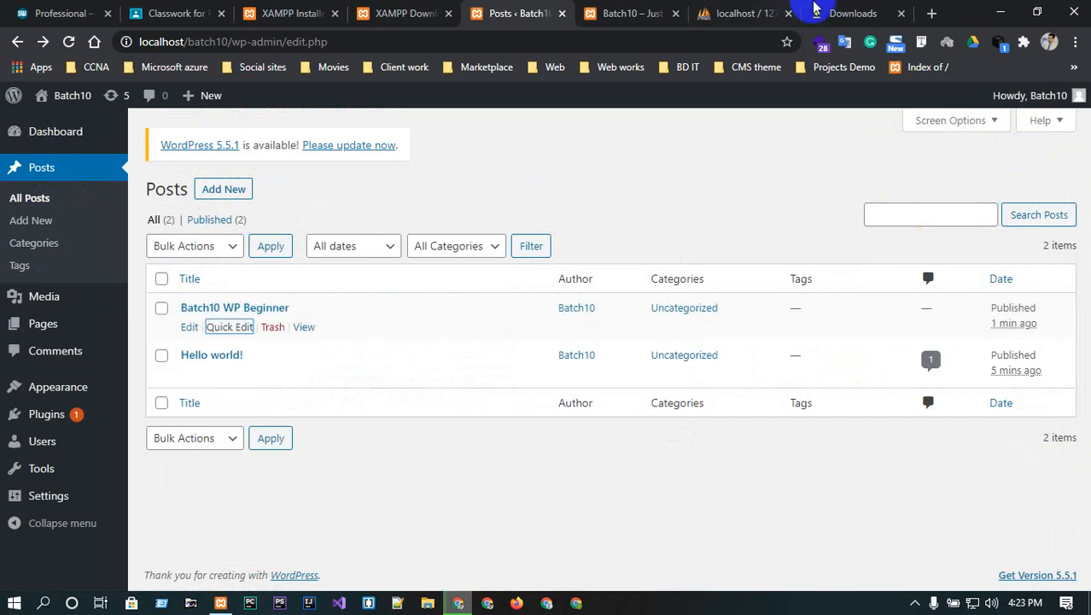
left_click(303, 330)
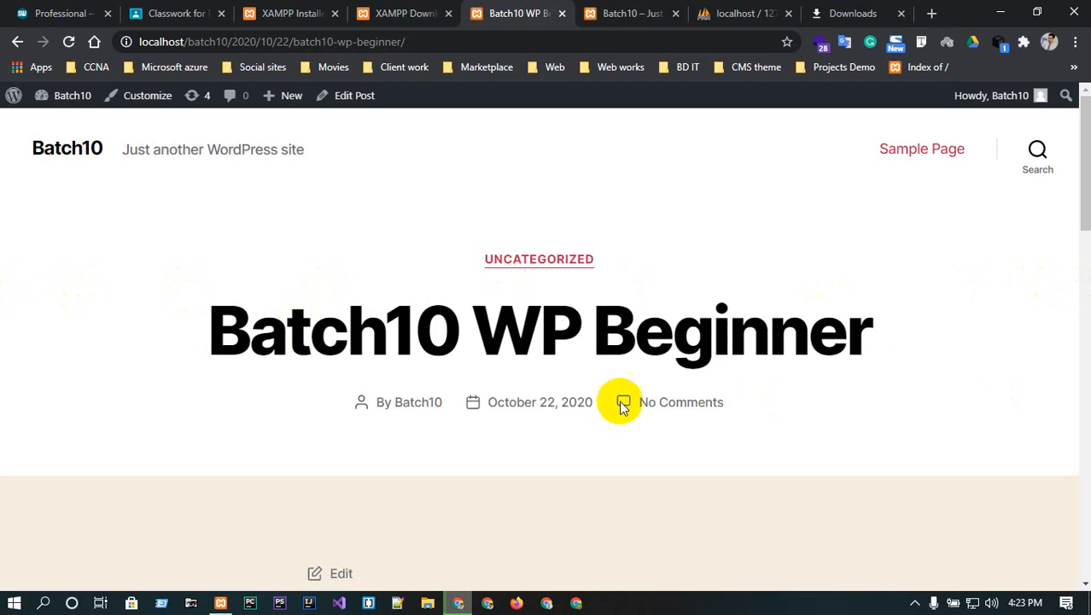
left_click(436, 10)
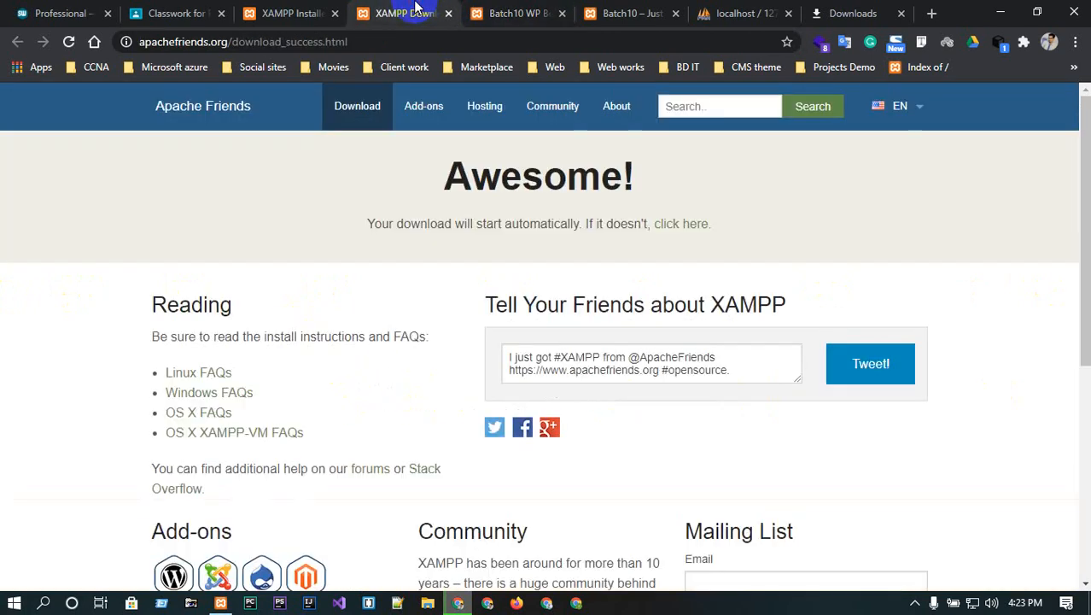
left_click(477, 8)
left_click(17, 41)
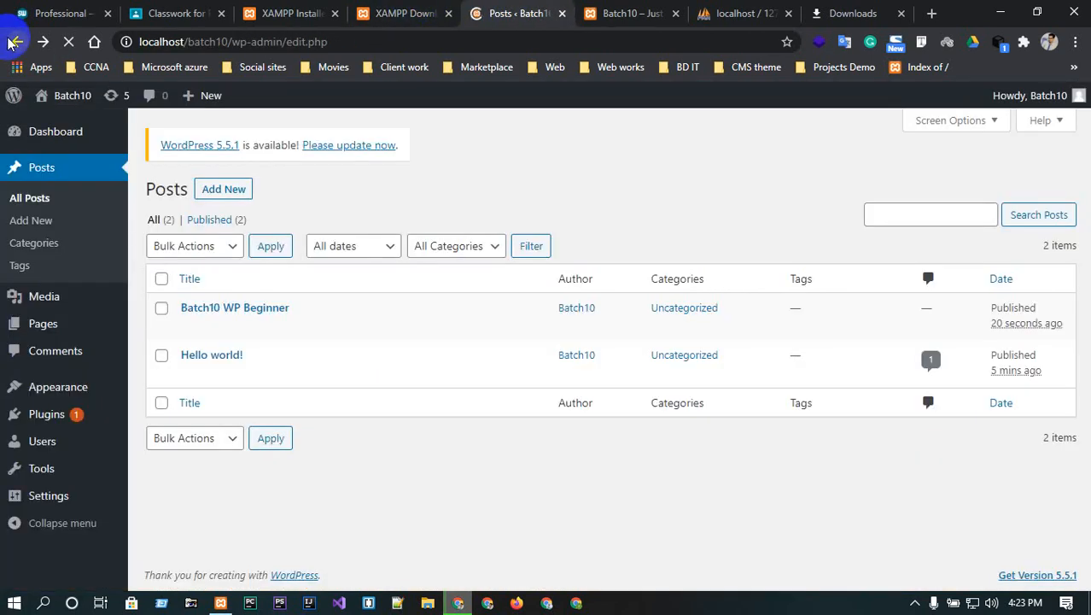
left_click(189, 328)
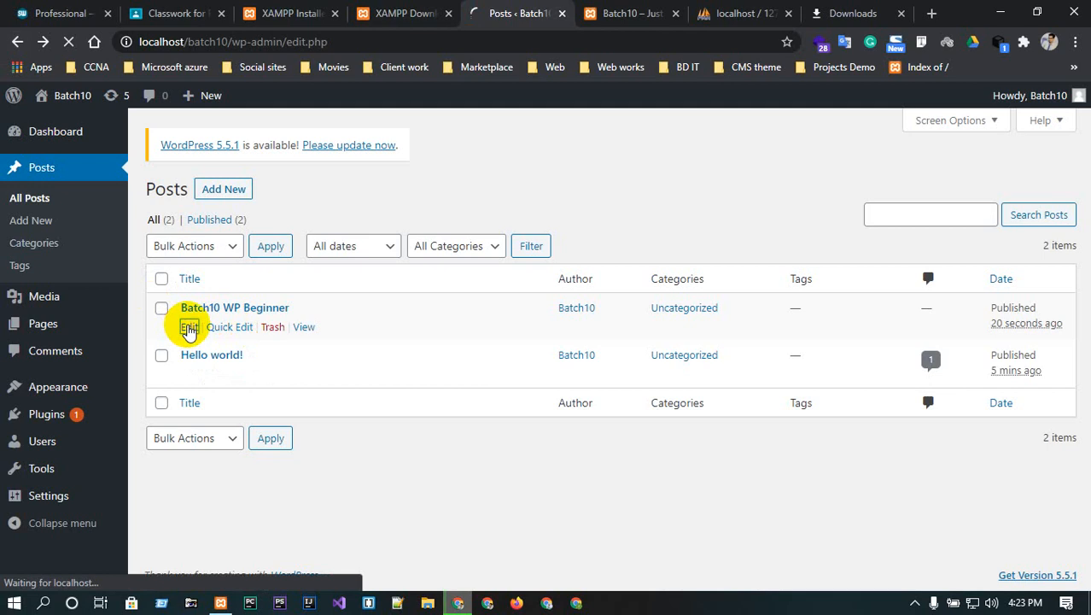
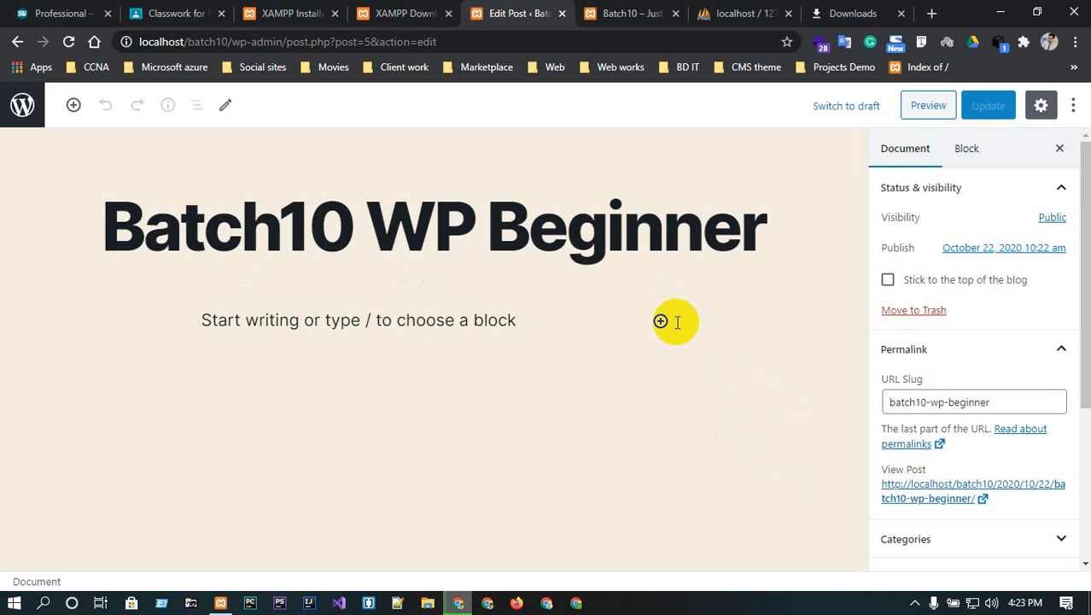
left_click(660, 321)
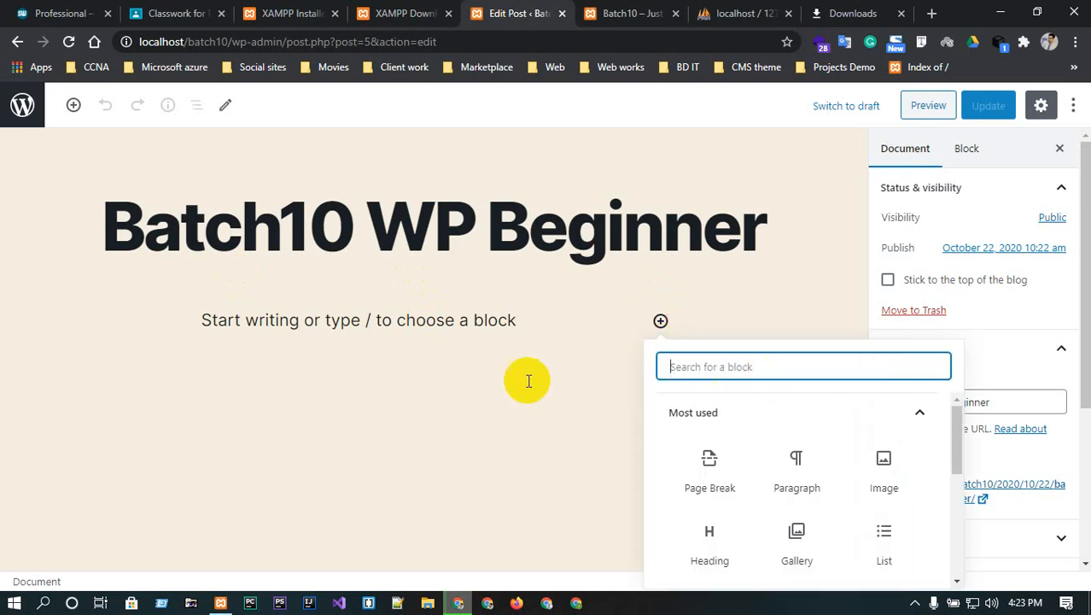
left_click(788, 457)
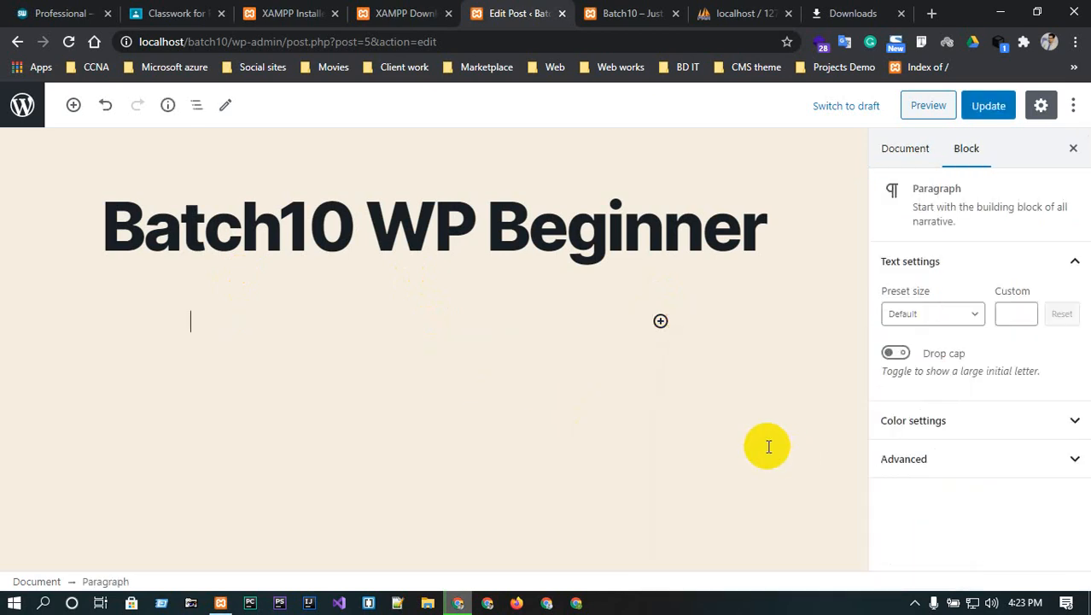
left_click(253, 322)
type("heloo")
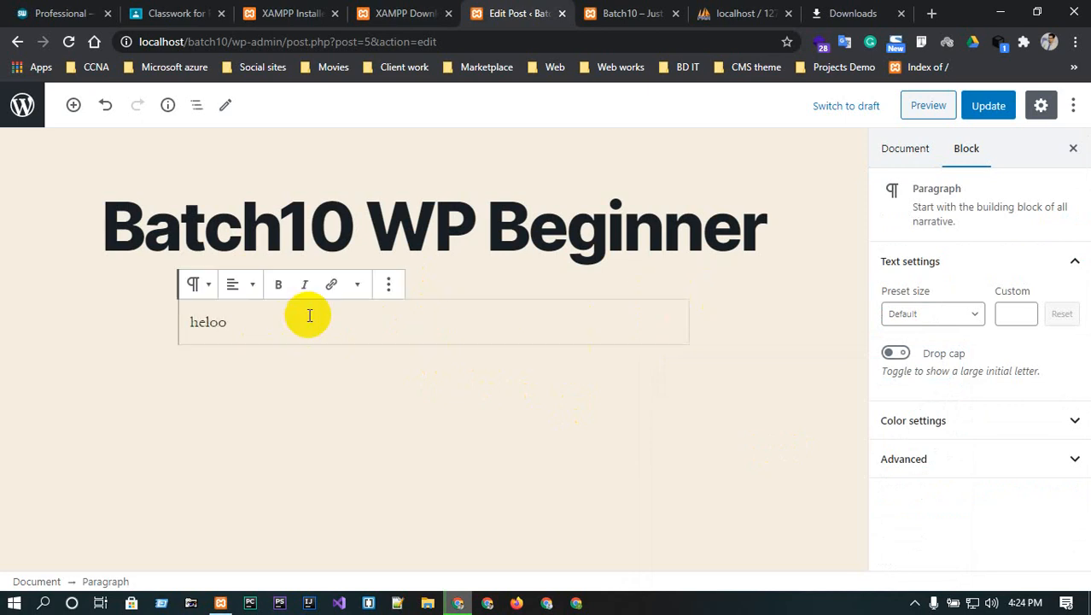
- Search 'lorem', open lipsum.com, copy its What is Lorem Ipsum? paragraph, and return to the editor
left_click(932, 12)
type("lorem")
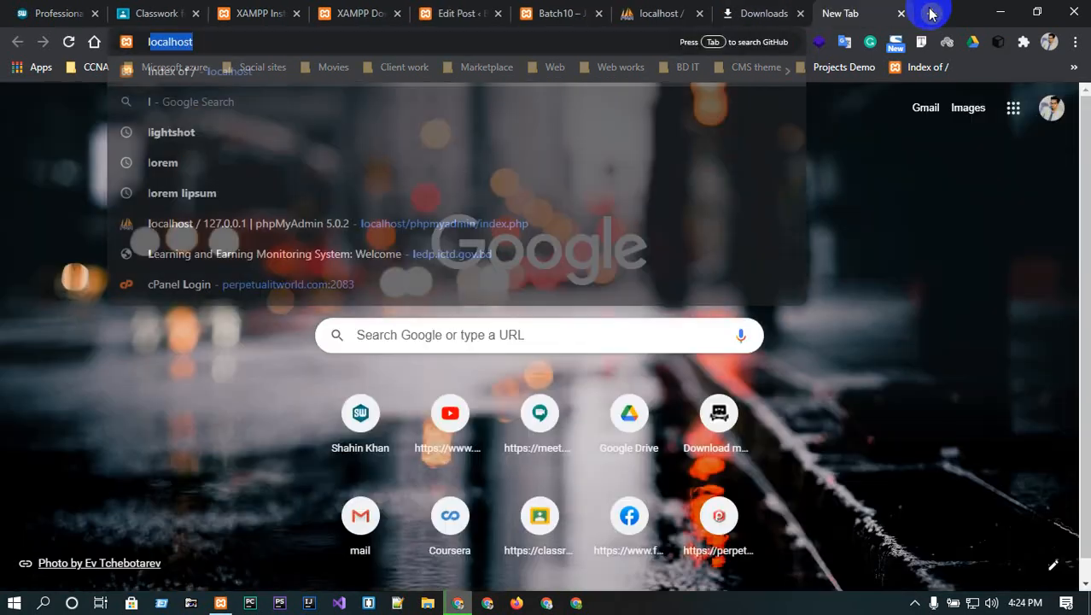
key("Return")
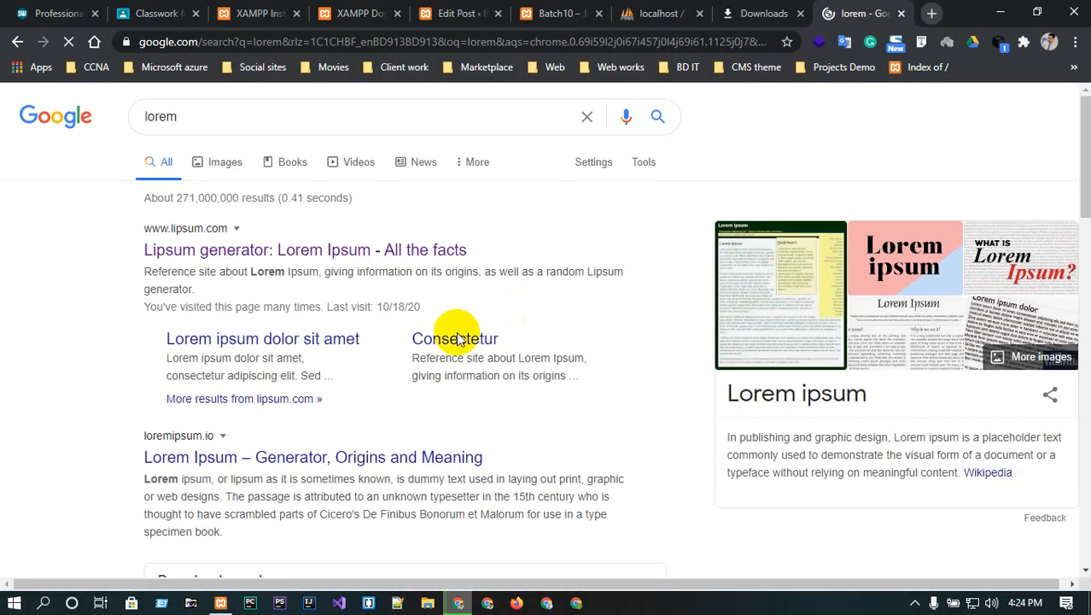
left_click(216, 250)
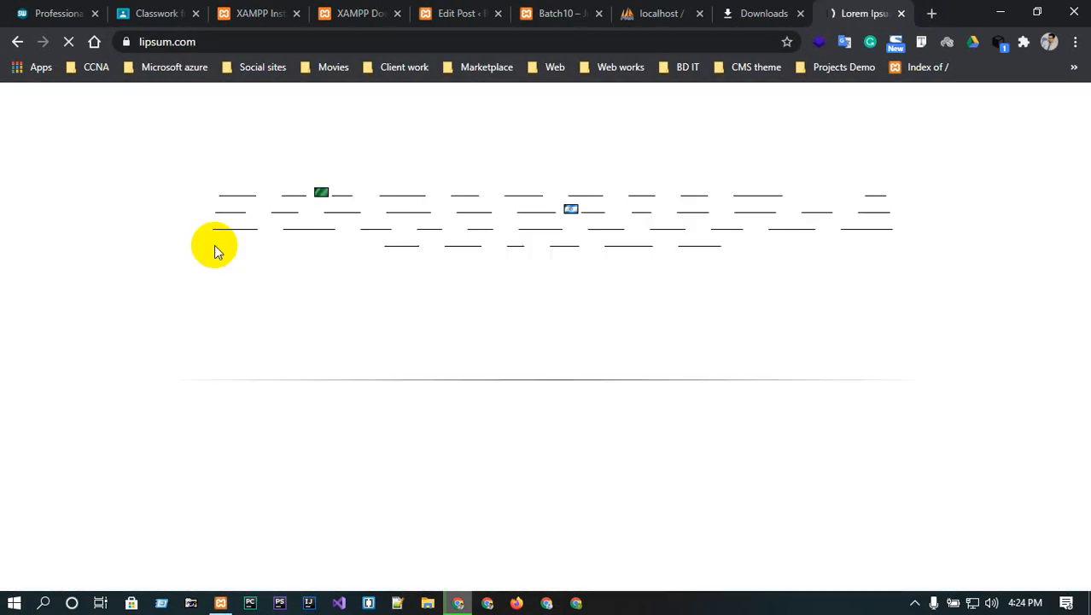
triple_click(273, 460)
key("ctrl+c")
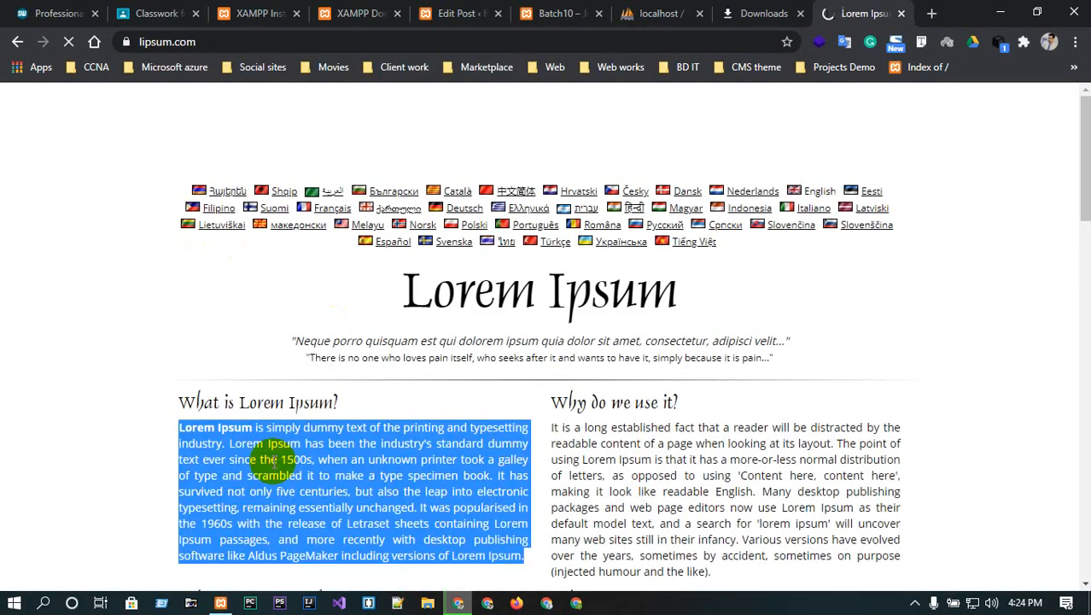
left_click(525, 12)
left_click(436, 10)
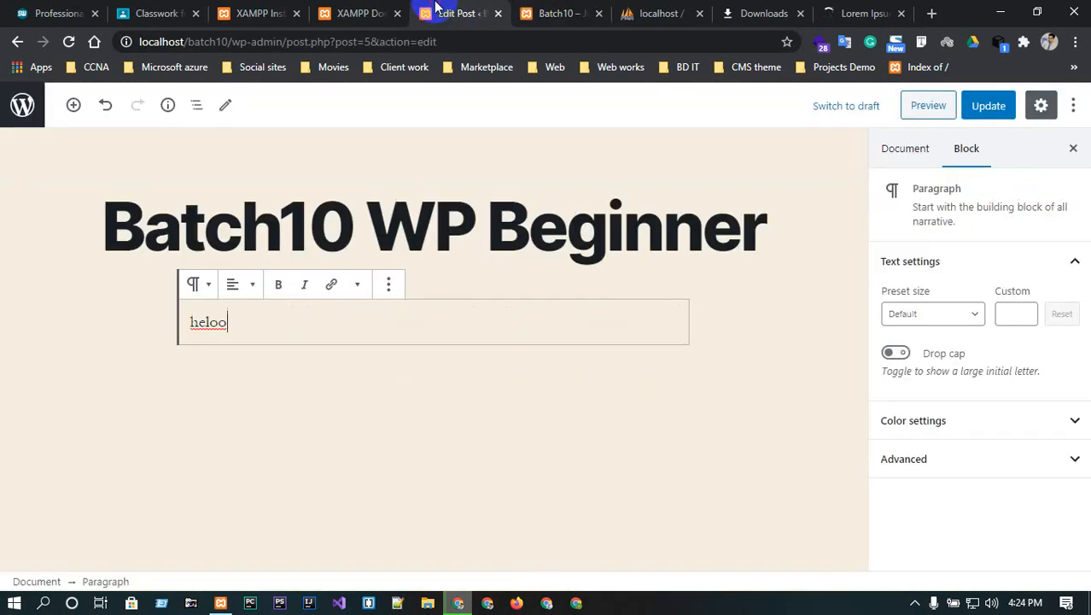
- Paste the Lorem Ipsum text over 'heloo' and convert the block to a heading, then a quote
triple_click(400, 320)
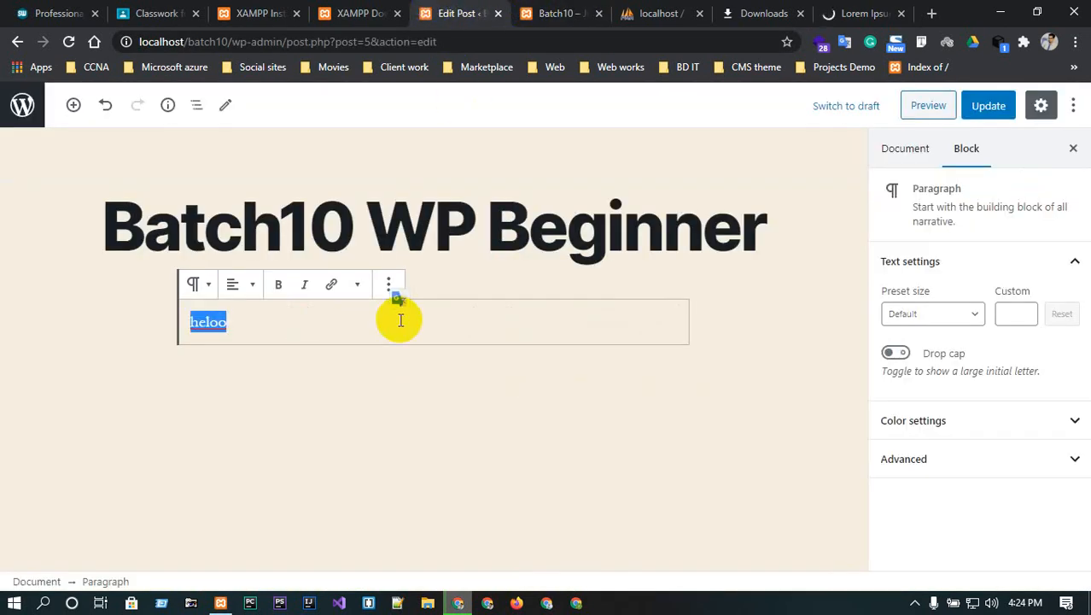
key("ctrl+v")
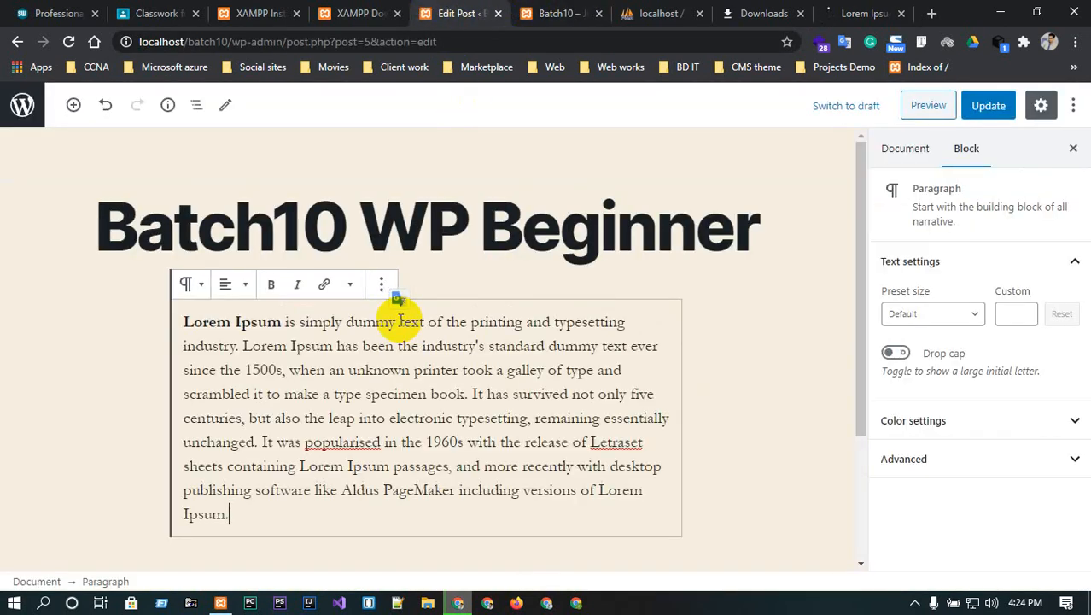
left_click(192, 286)
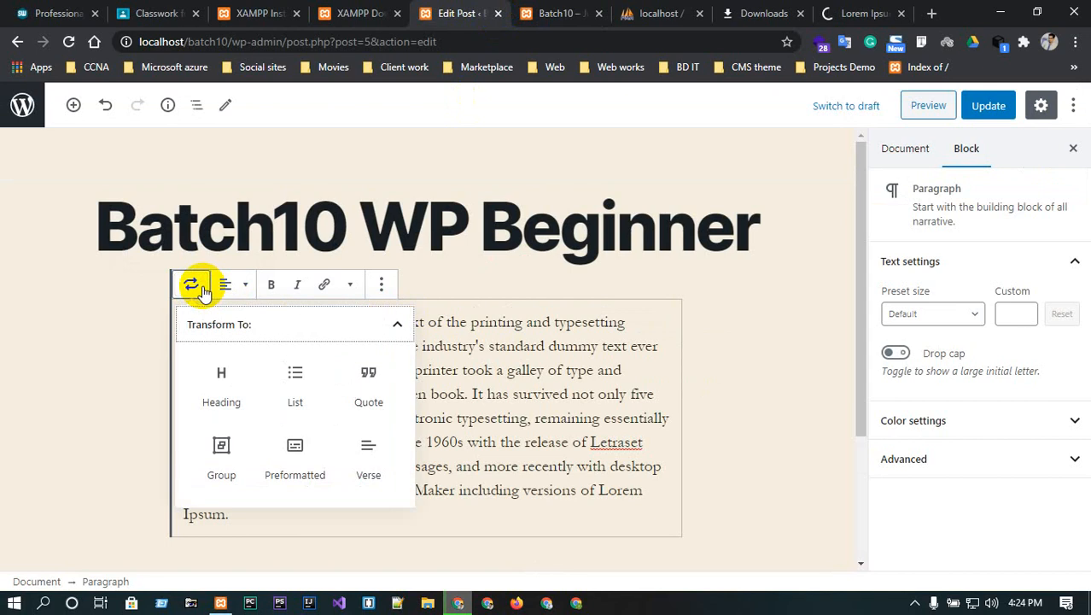
left_click(246, 388)
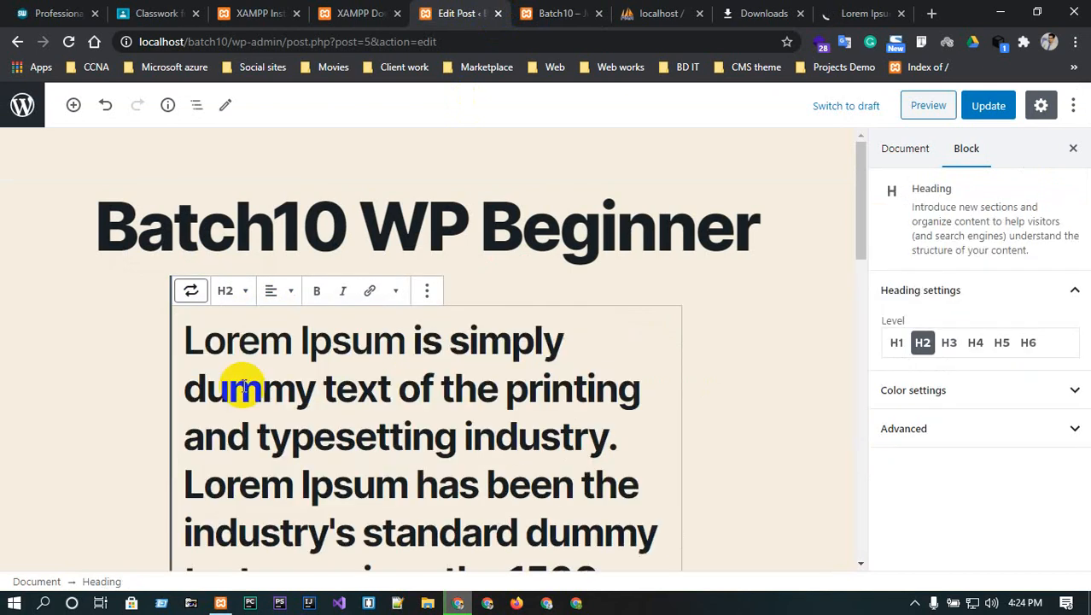
left_click(192, 291)
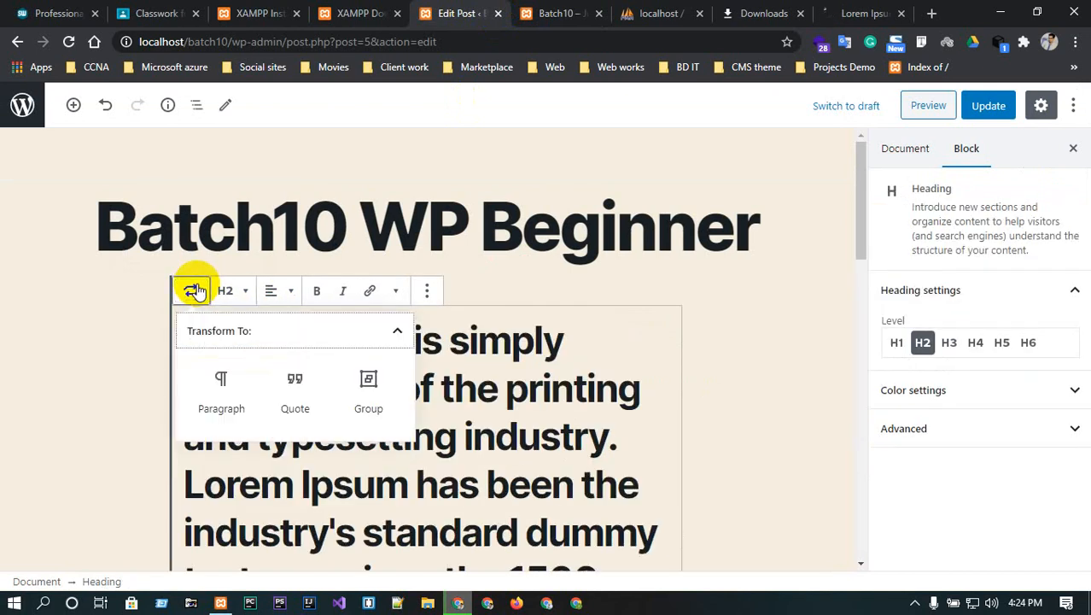
left_click(291, 388)
- Center-align the text of the Lorem Ipsum quote block
left_click(234, 286)
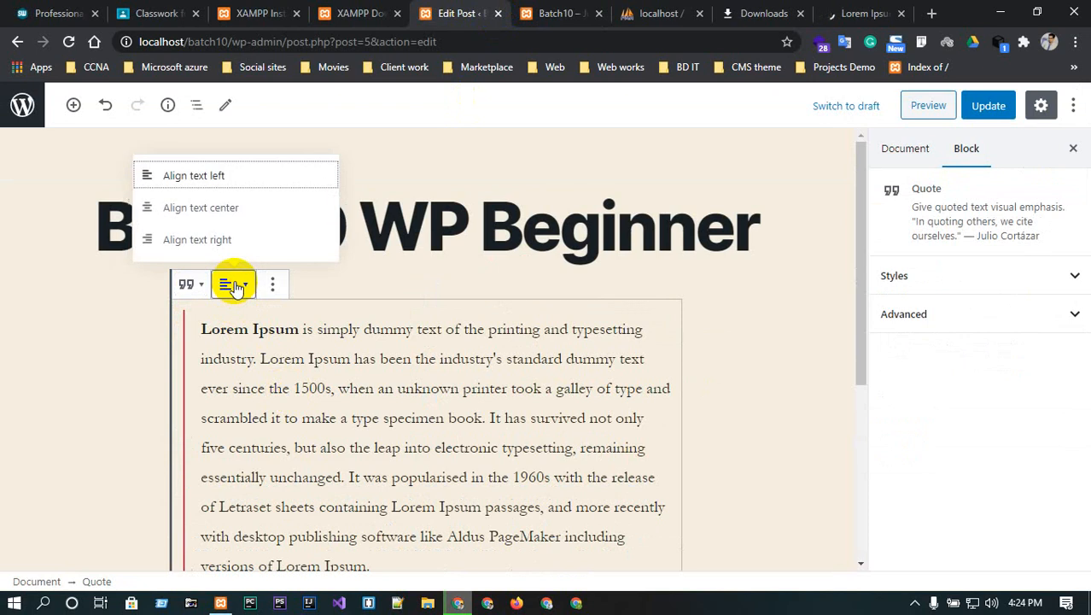
left_click(214, 218)
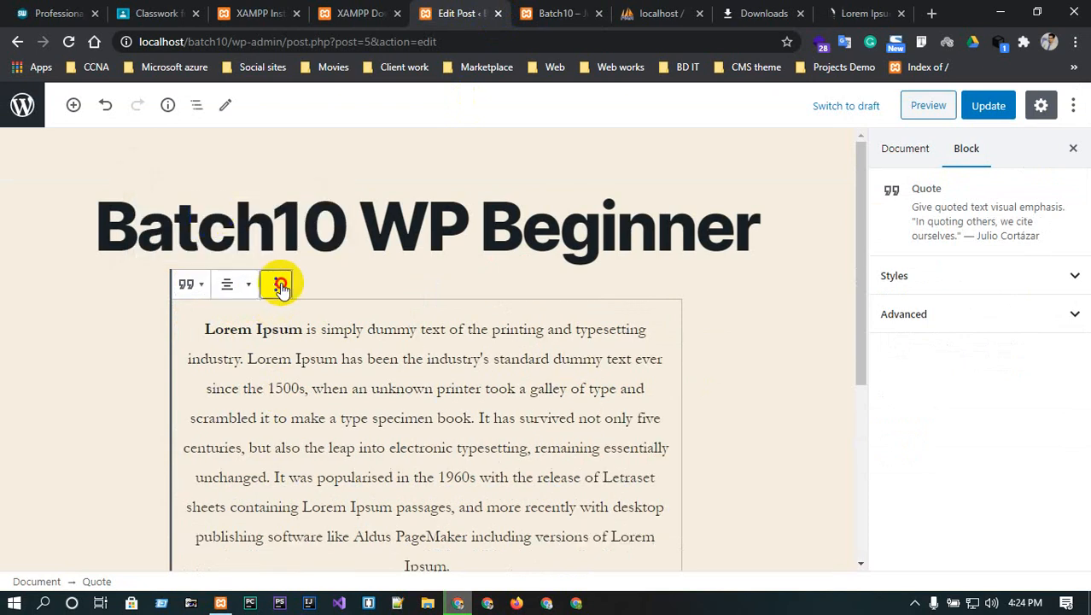
left_click(281, 285)
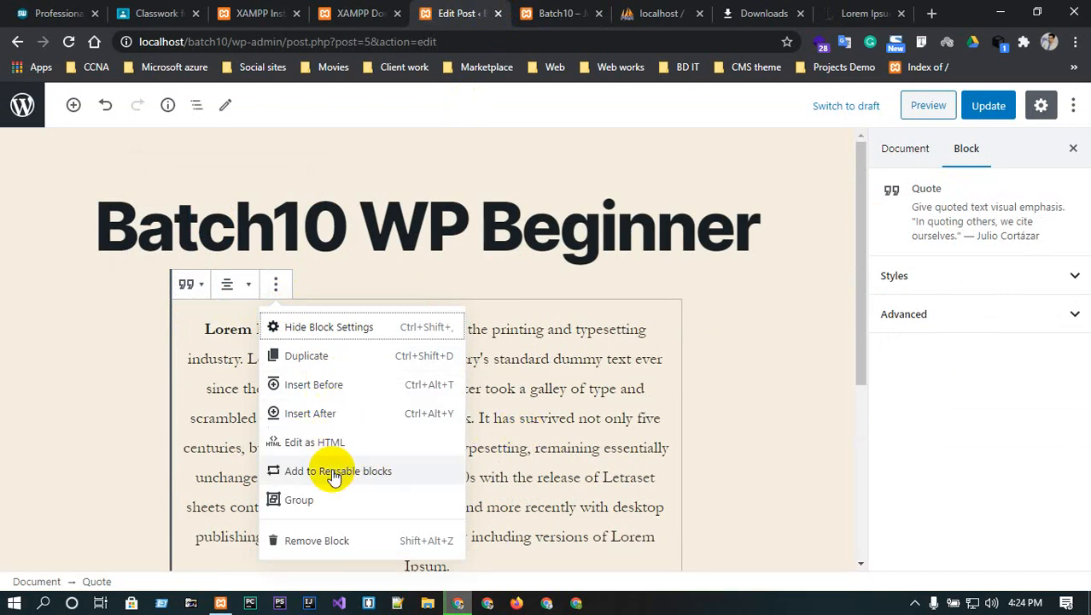
left_click(548, 407)
scroll(471, 377, "down", 3)
scroll(465, 369, "up", 2)
scroll(478, 384, "down", 2)
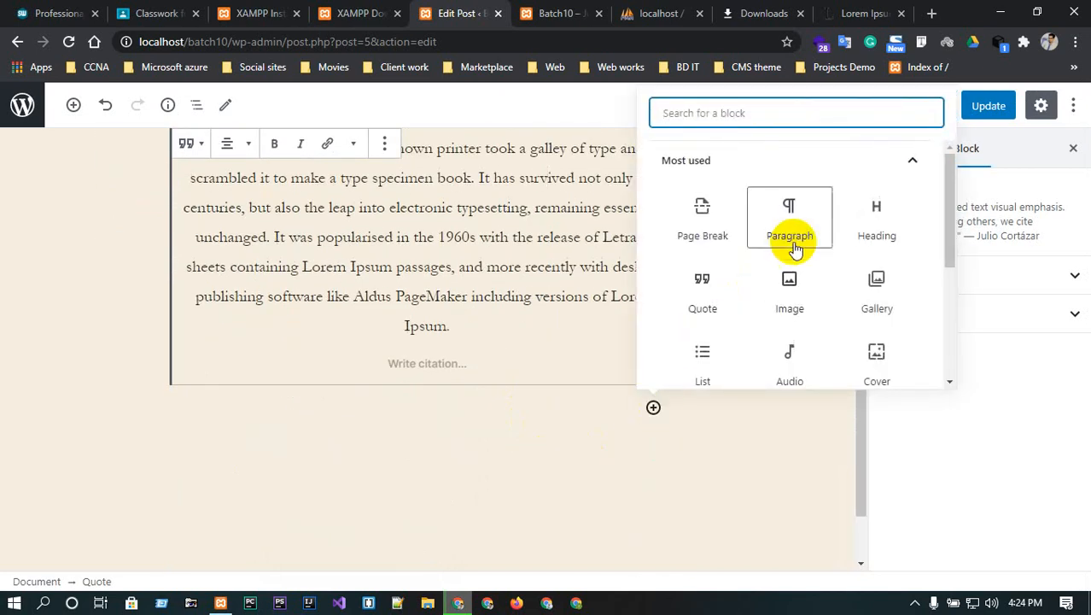
- Add an Image block below the quote and open the Media Library's Upload Files view
scroll(878, 251, "down", 1)
scroll(878, 251, "up", 1)
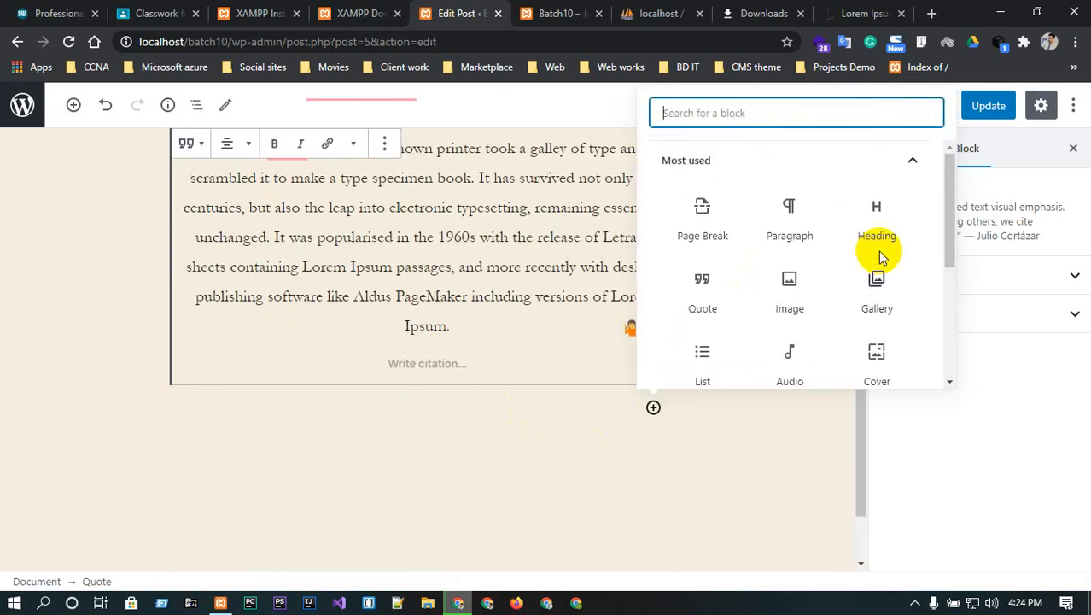
left_click(788, 282)
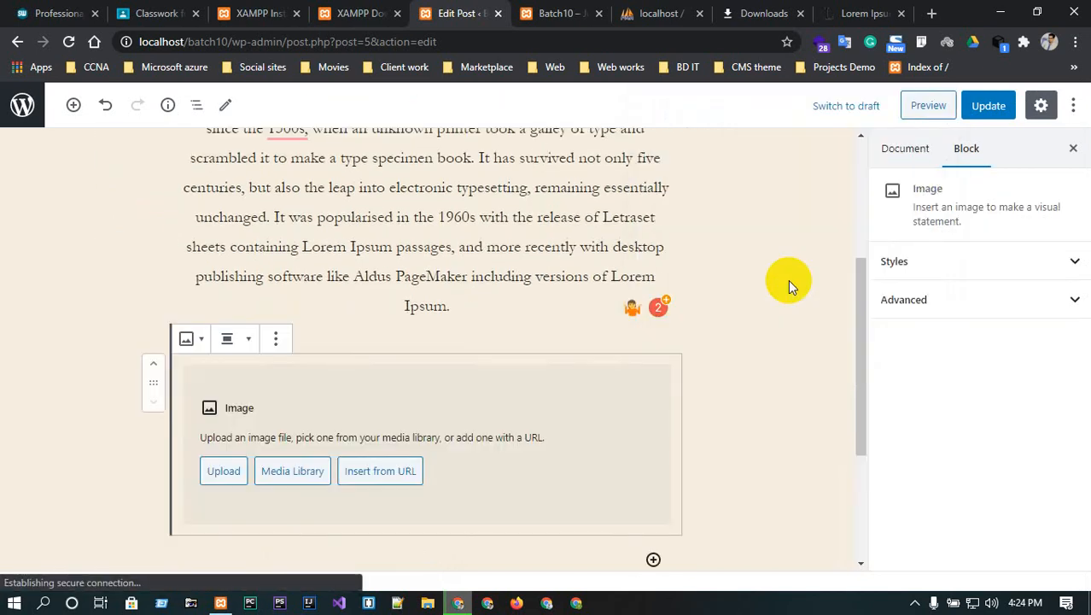
left_click(299, 481)
left_click(147, 161)
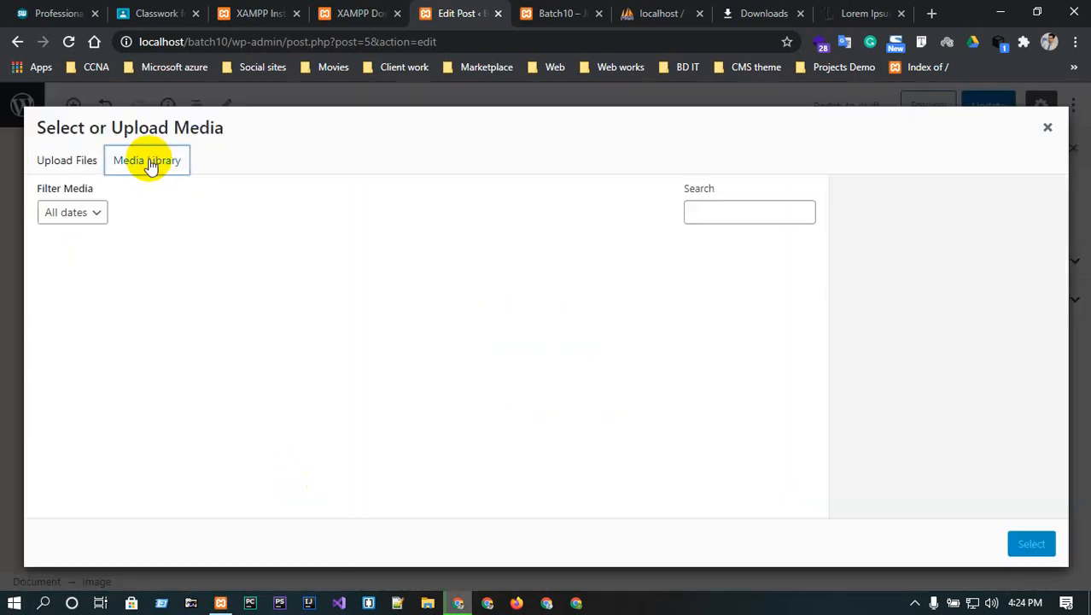
left_click(68, 161)
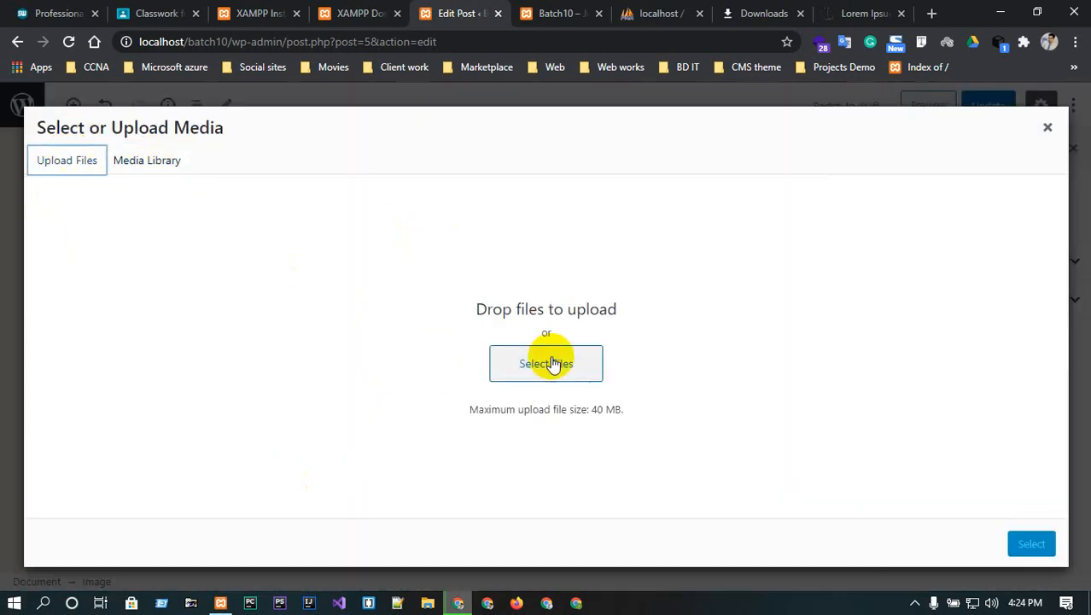
- Upload travel-landscape-12, logo.png, travel-landscape-10 and travel-landscape-01, then insert travel-landscape-12
left_click(555, 362)
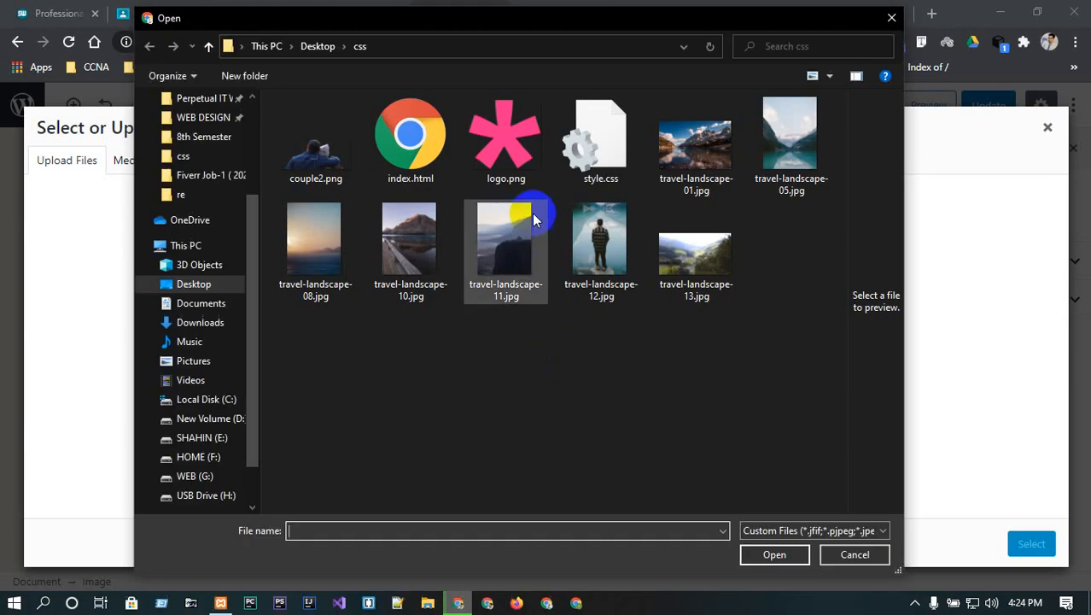
left_click(600, 243)
left_click(510, 160, "ctrl")
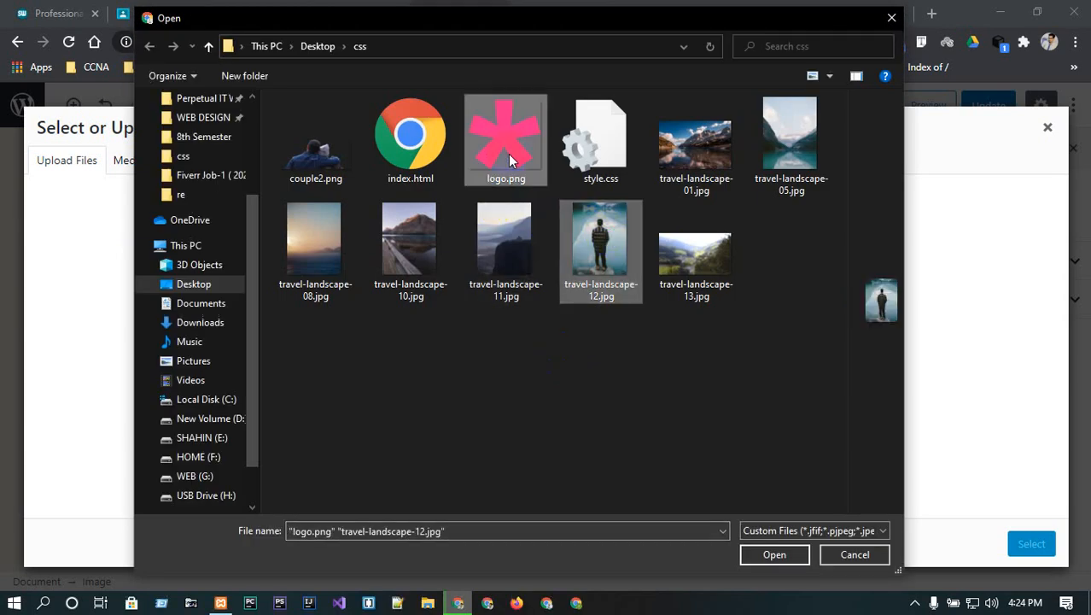
left_click(399, 255, "ctrl")
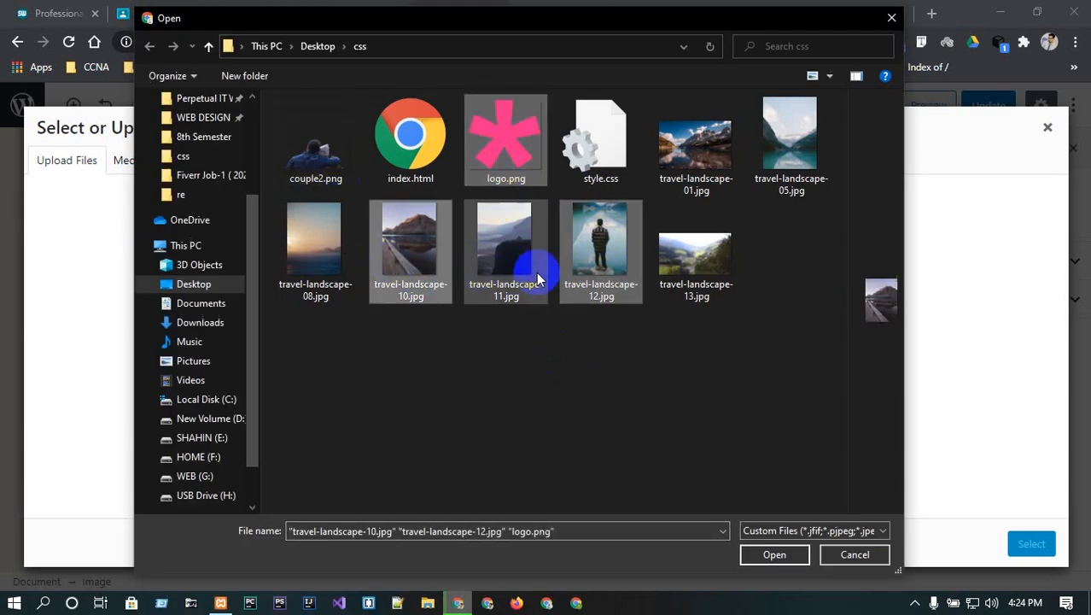
left_click(696, 145, "ctrl")
left_click(774, 554)
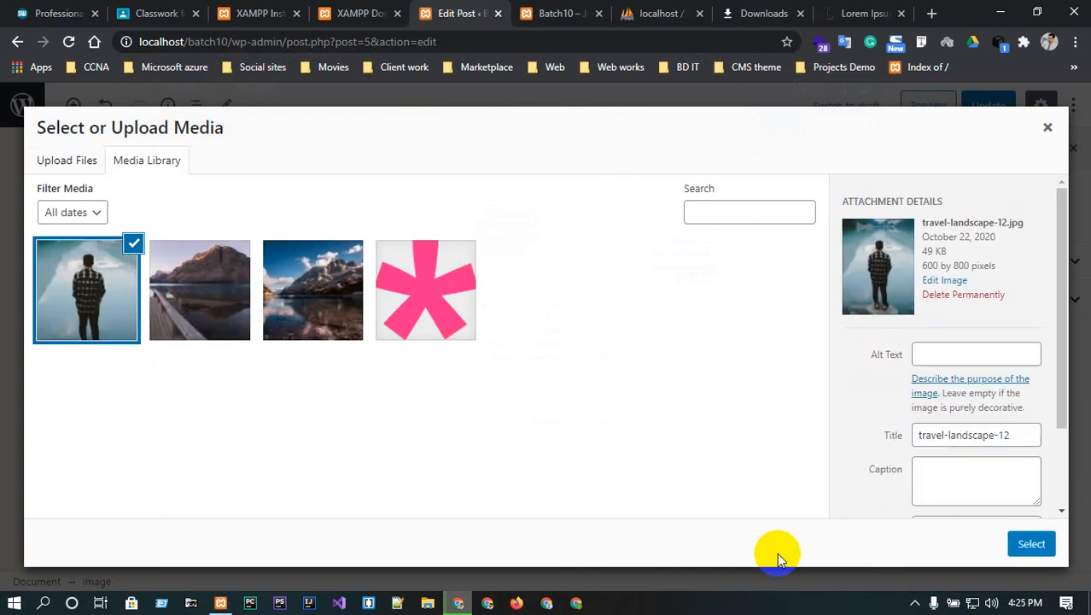
left_click(1035, 542)
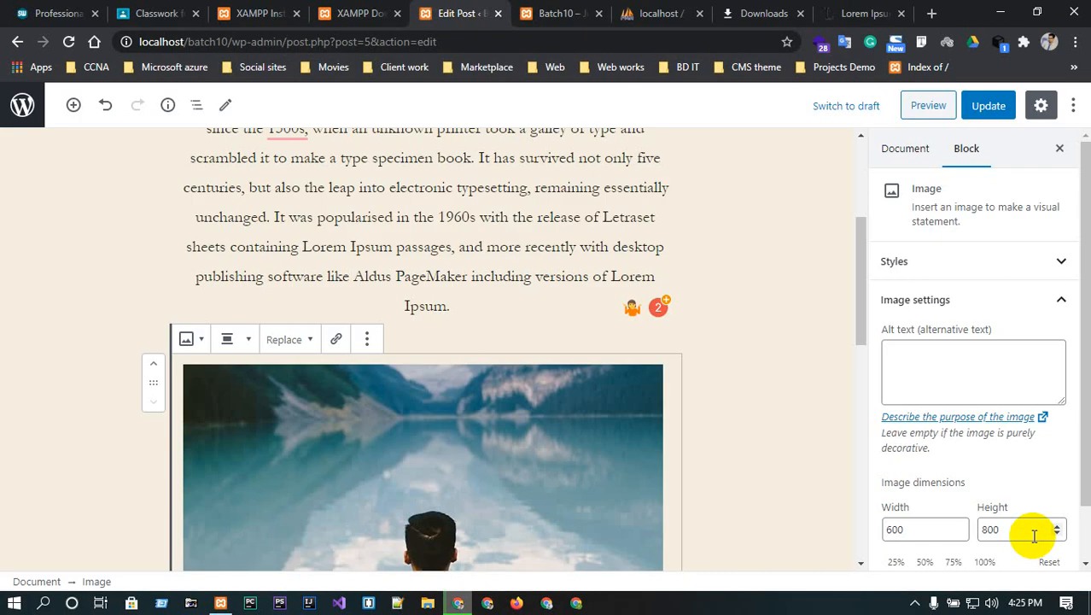
- Try Full width alignment on the lake photo, then settle on Align center
scroll(304, 414, "down", 6)
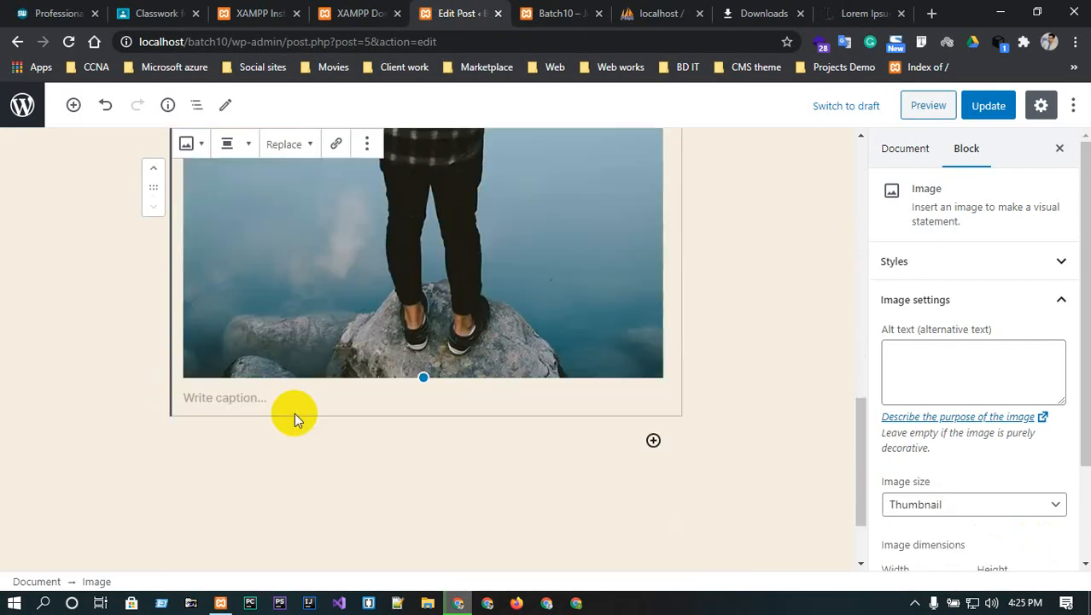
scroll(396, 433, "up", 10)
scroll(395, 434, "down", 5)
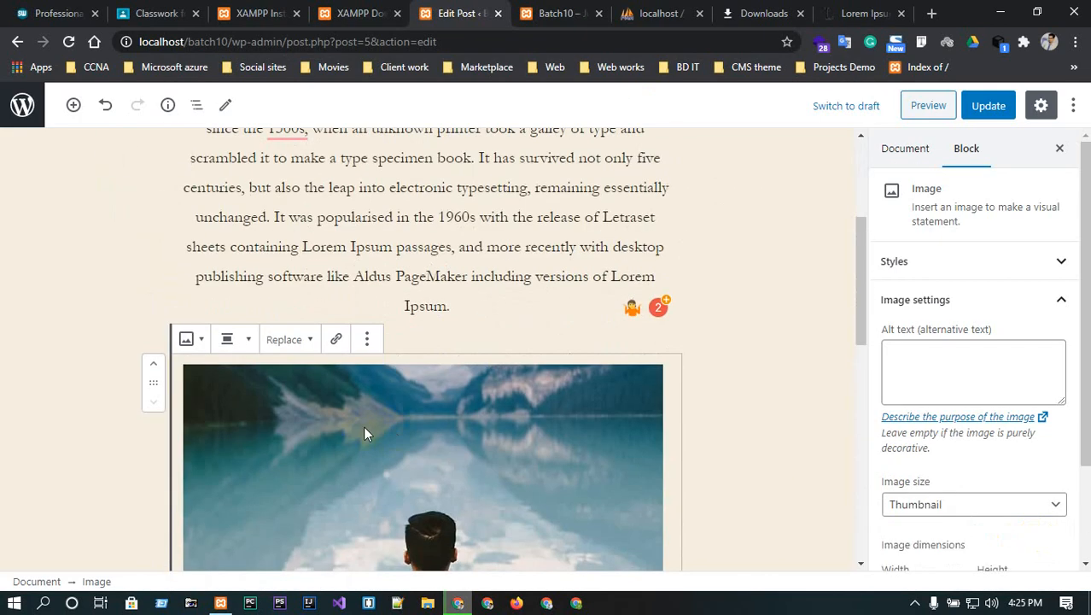
left_click(194, 337)
left_click(255, 342)
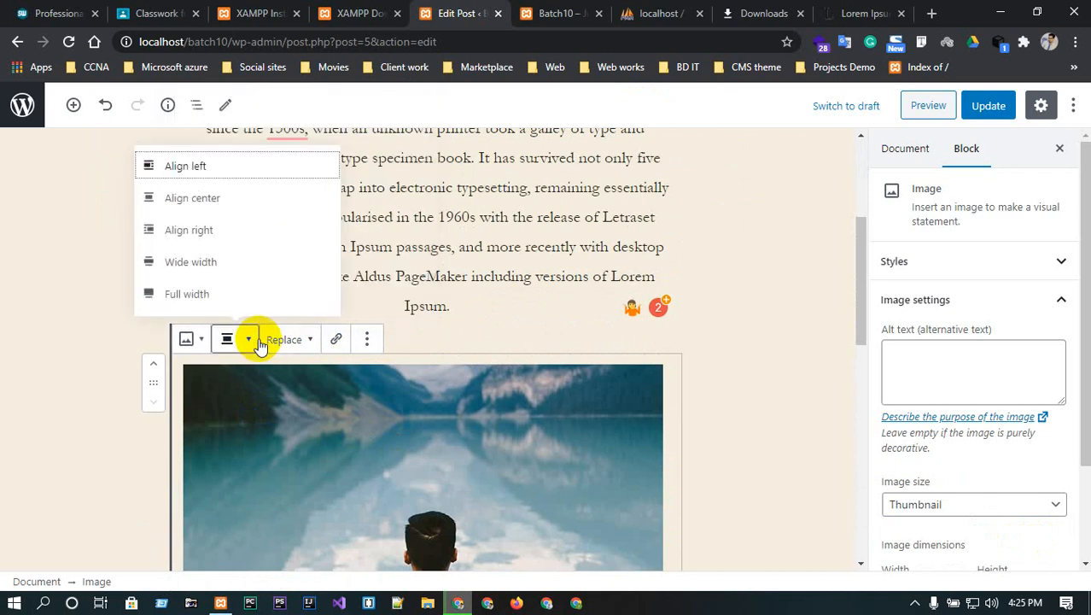
left_click(226, 297)
scroll(702, 482, "down", 5)
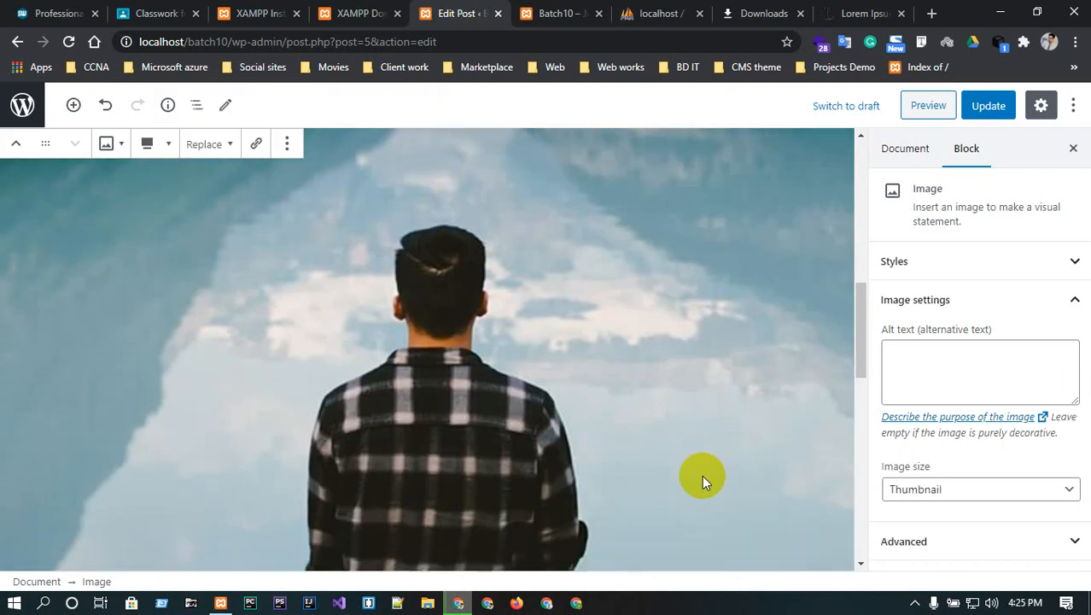
scroll(702, 483, "up", 6)
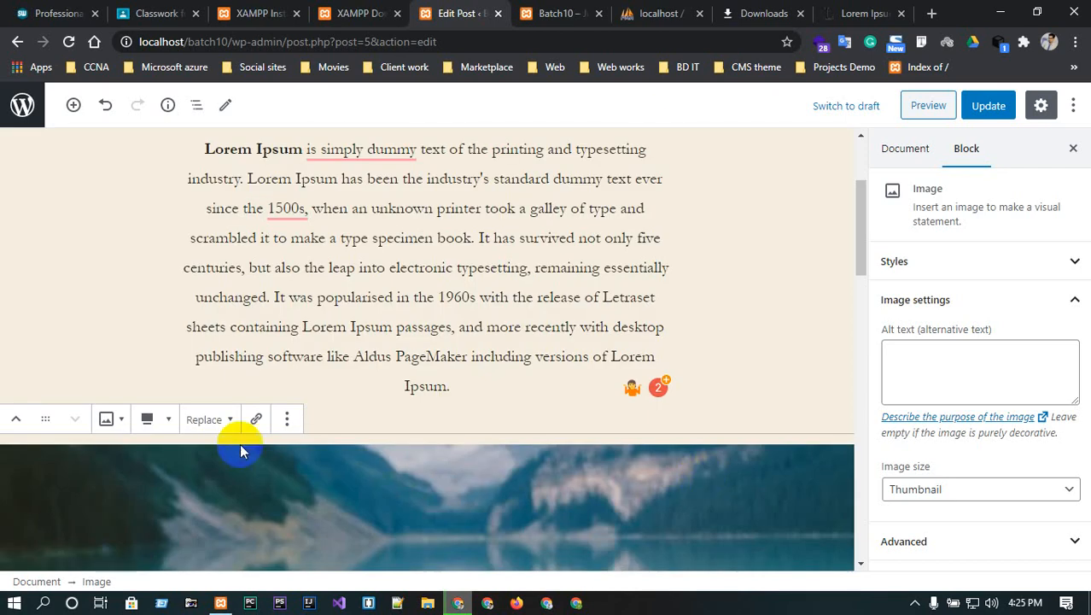
left_click(150, 420)
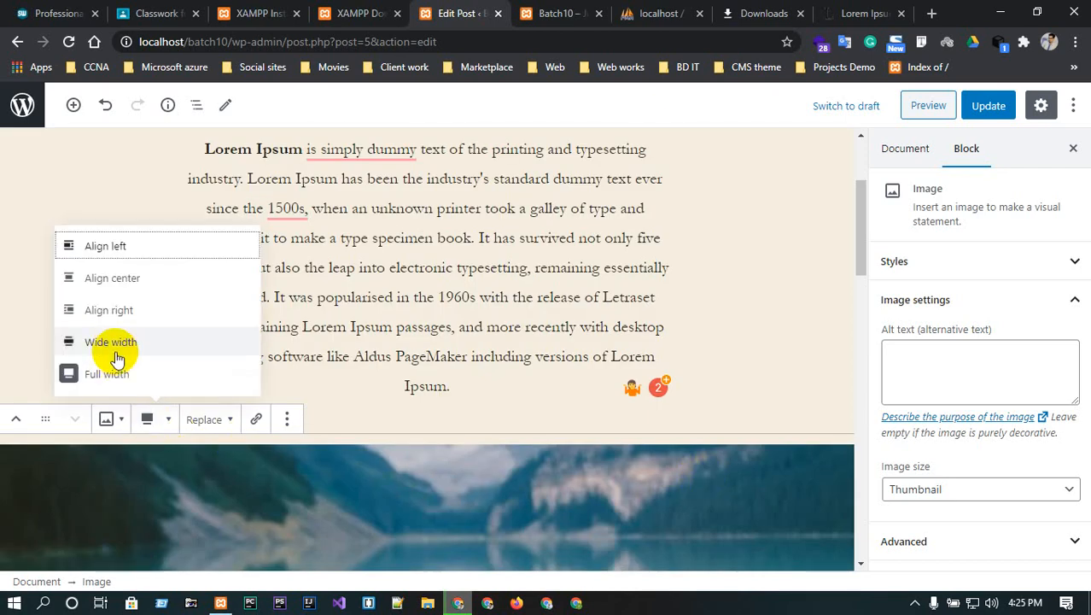
left_click(112, 280)
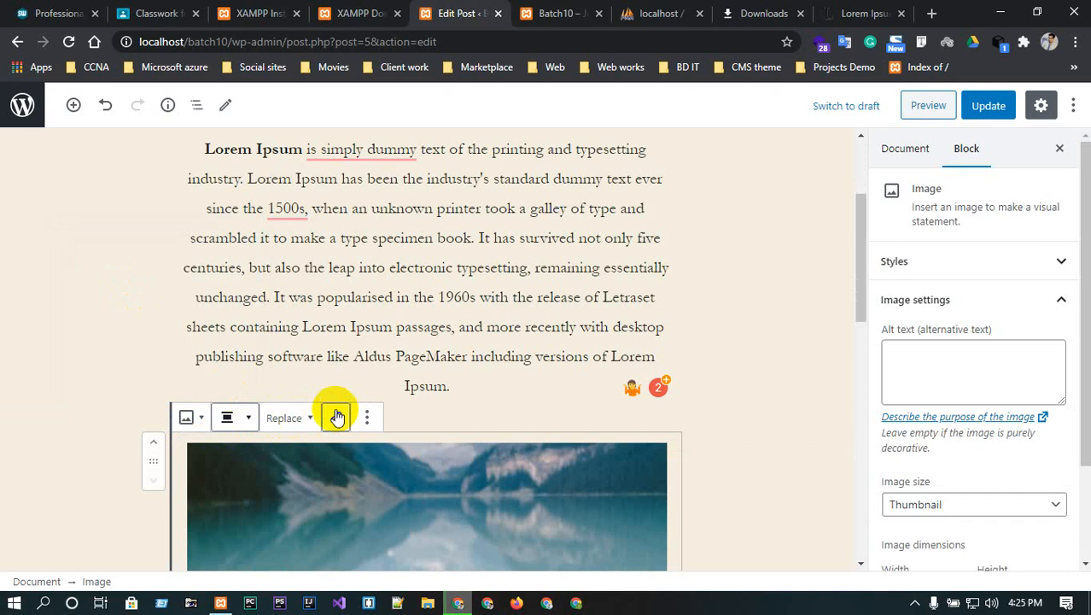
scroll(377, 512, "down", 3)
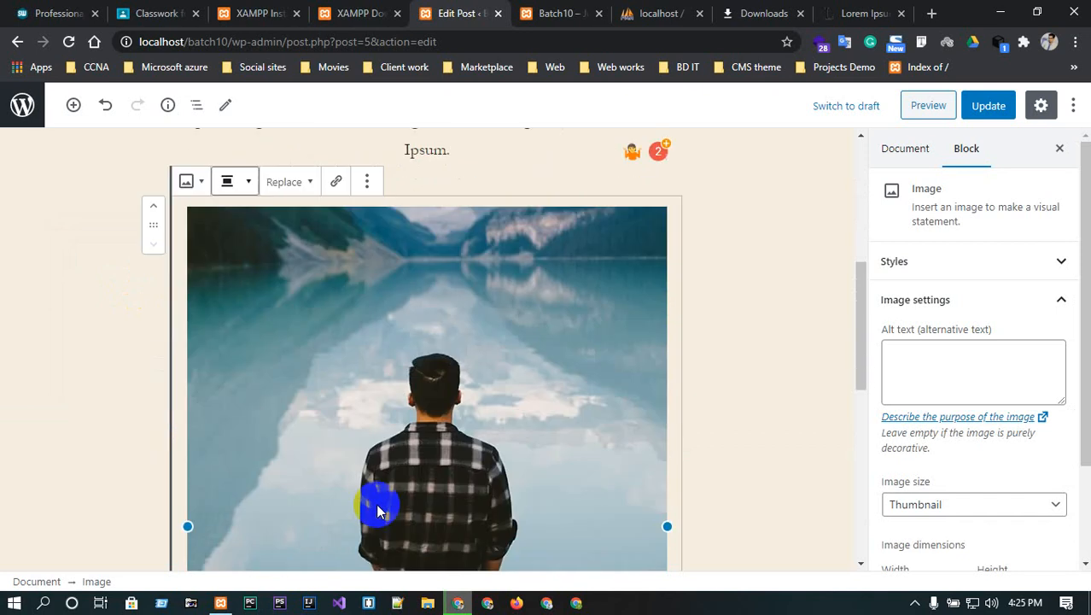
left_click(335, 179)
key("Return")
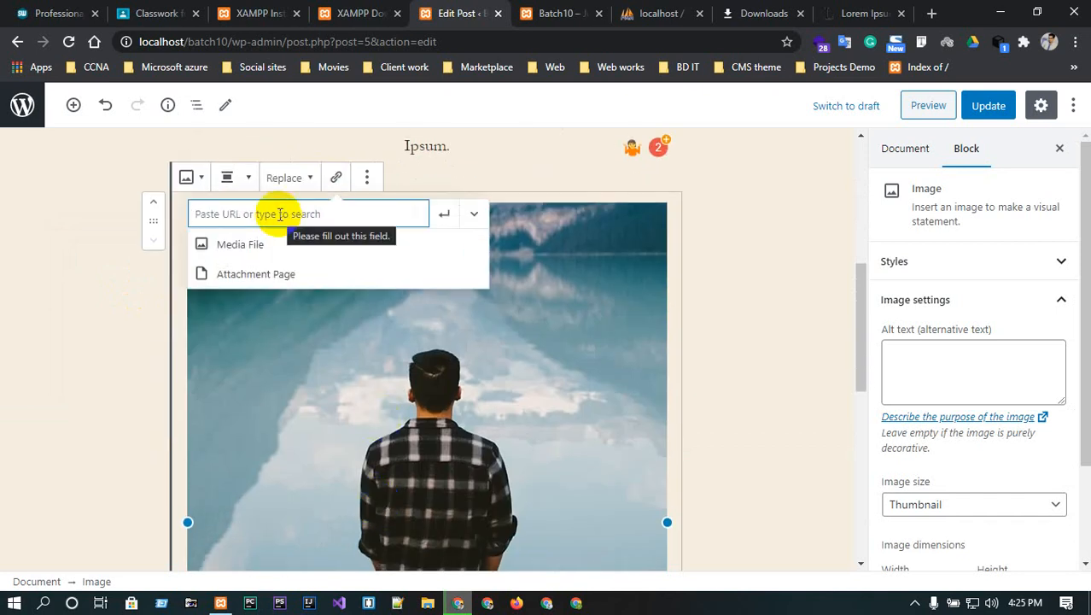
left_click(58, 13)
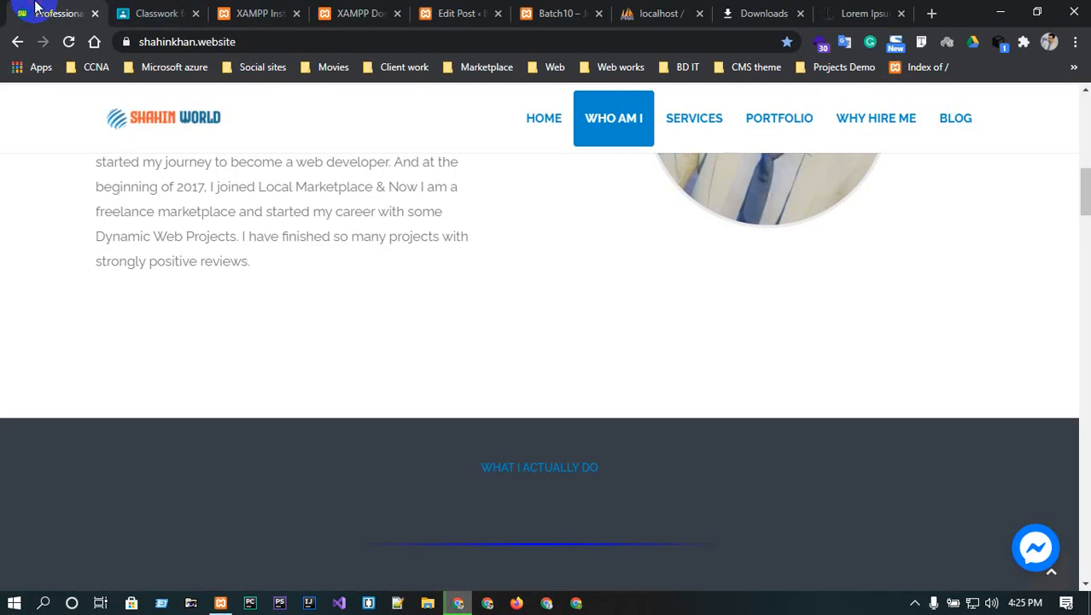
left_click(290, 41)
key("ctrl+c")
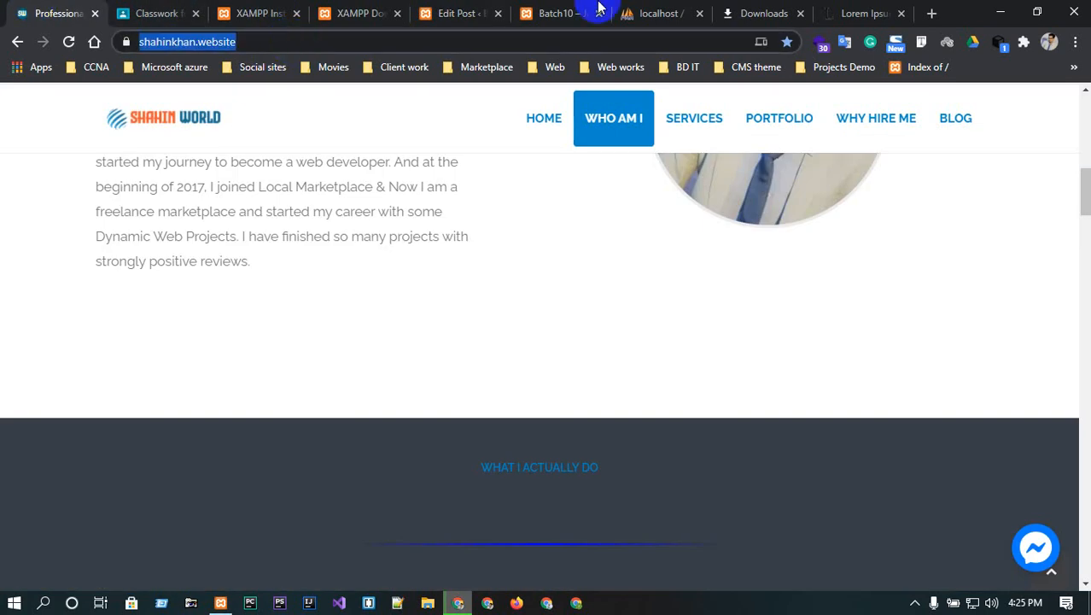
left_click(675, 13)
left_click(489, 13)
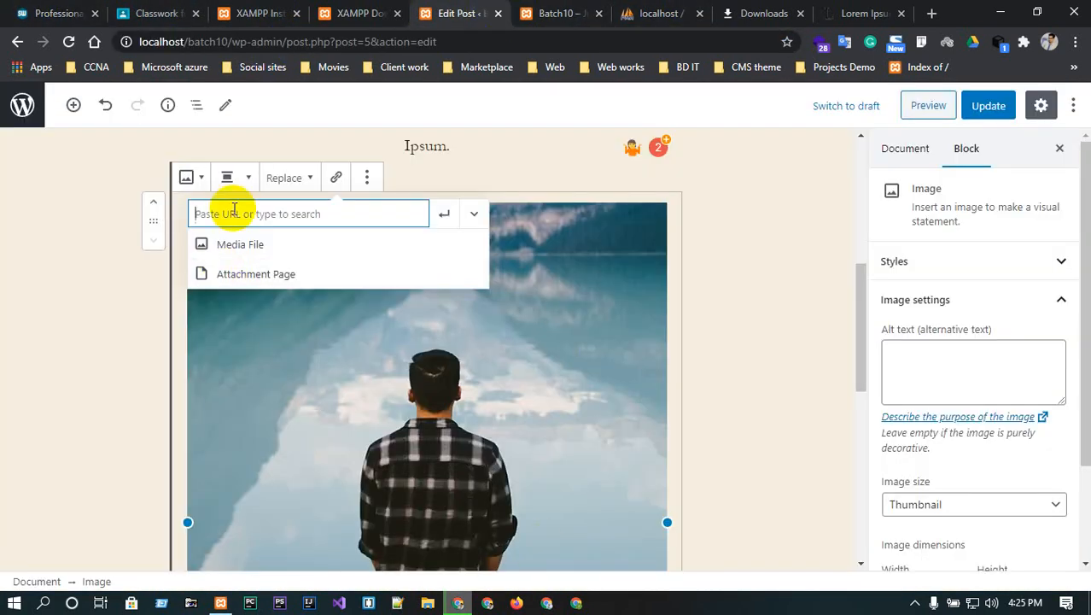
key("ctrl+v")
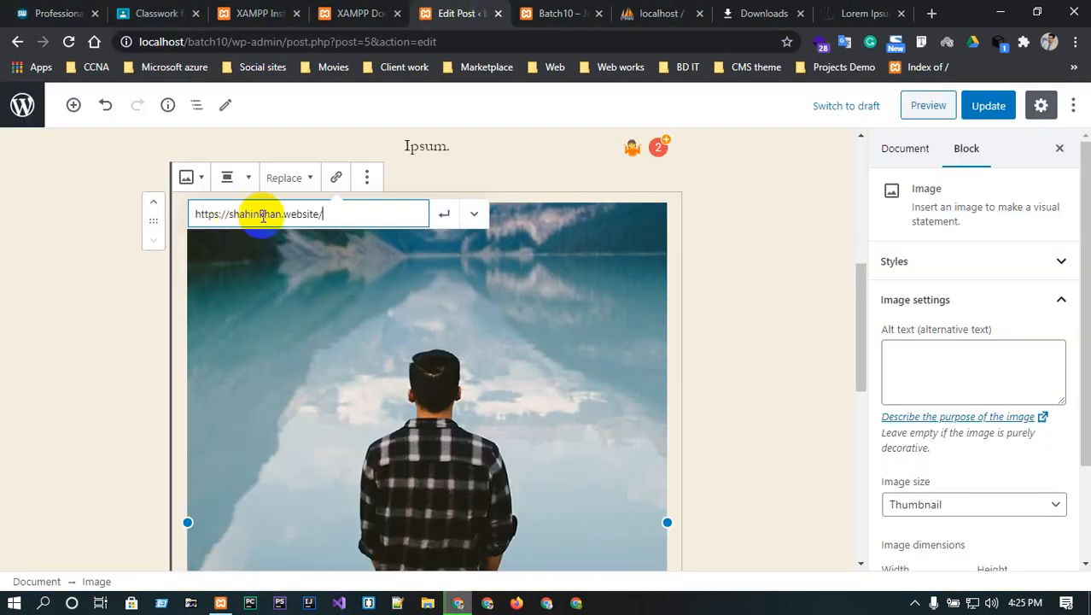
left_click(445, 215)
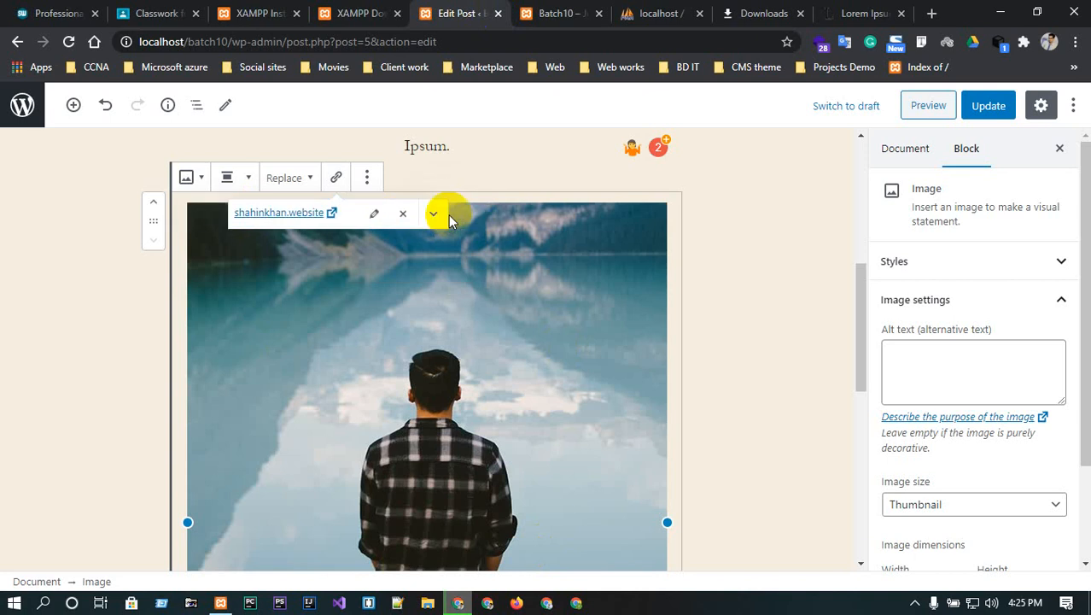
left_click(921, 105)
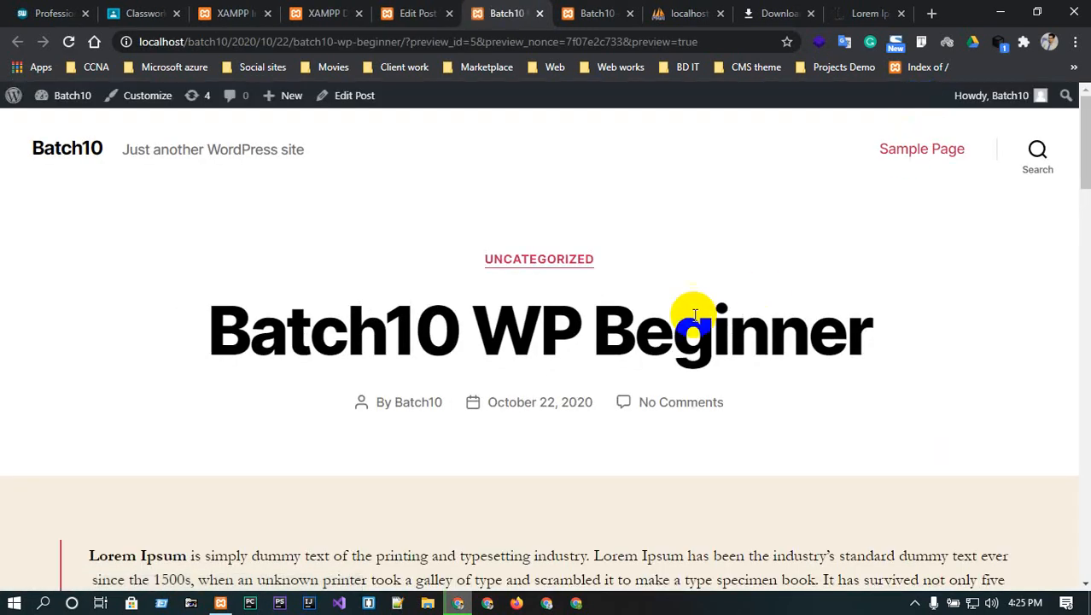
scroll(690, 312, "down", 2)
scroll(495, 366, "down", 6)
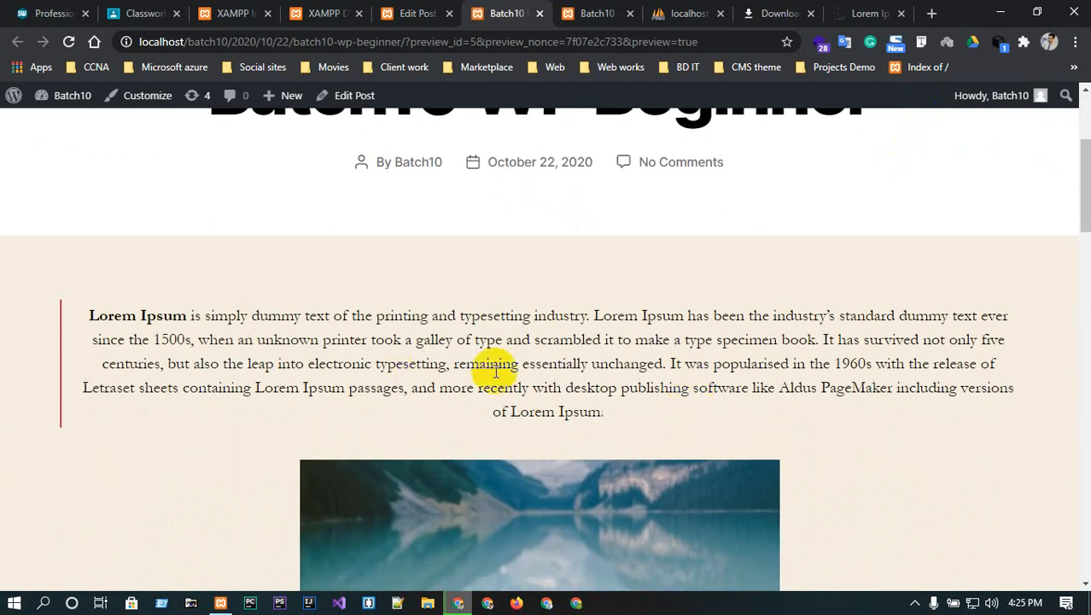
scroll(509, 416, "down", 4)
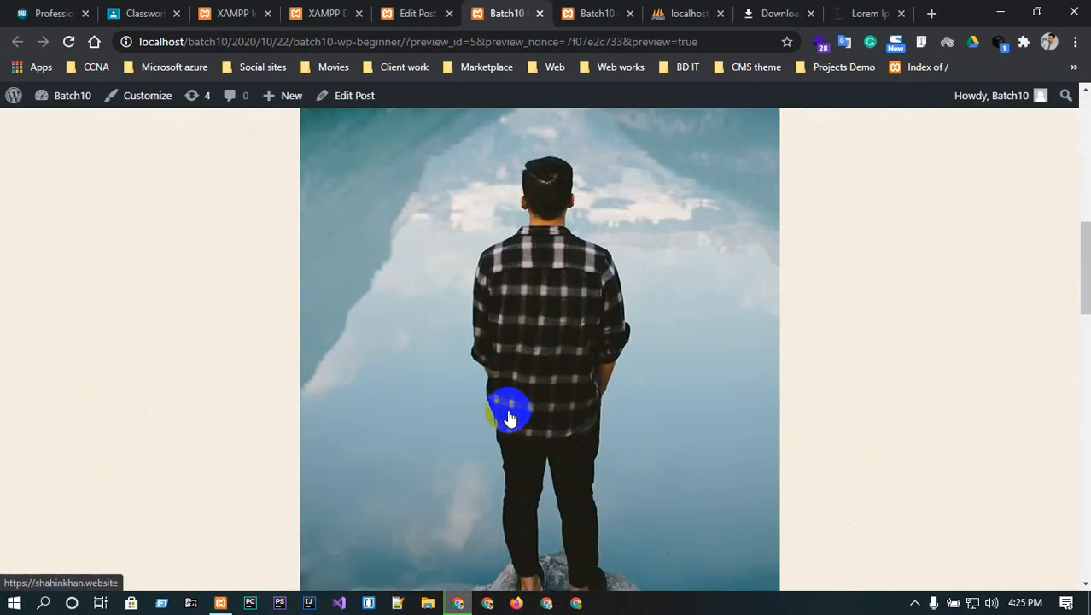
scroll(509, 416, "up", 4)
scroll(509, 416, "up", 3)
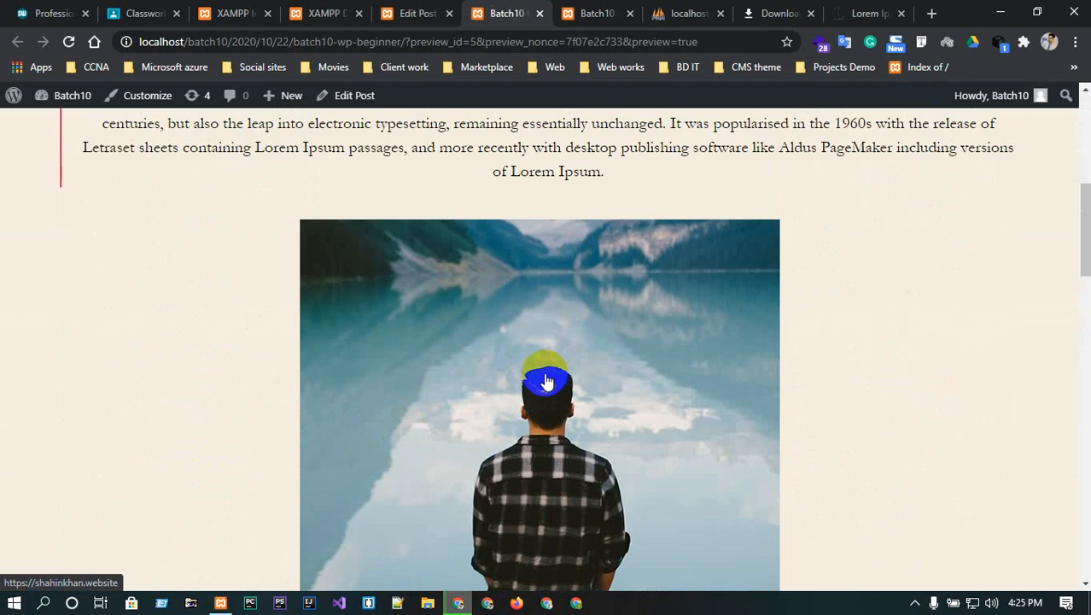
- Follow the photo's link to shahinkhan.website, then go back to the post preview
left_click(547, 381)
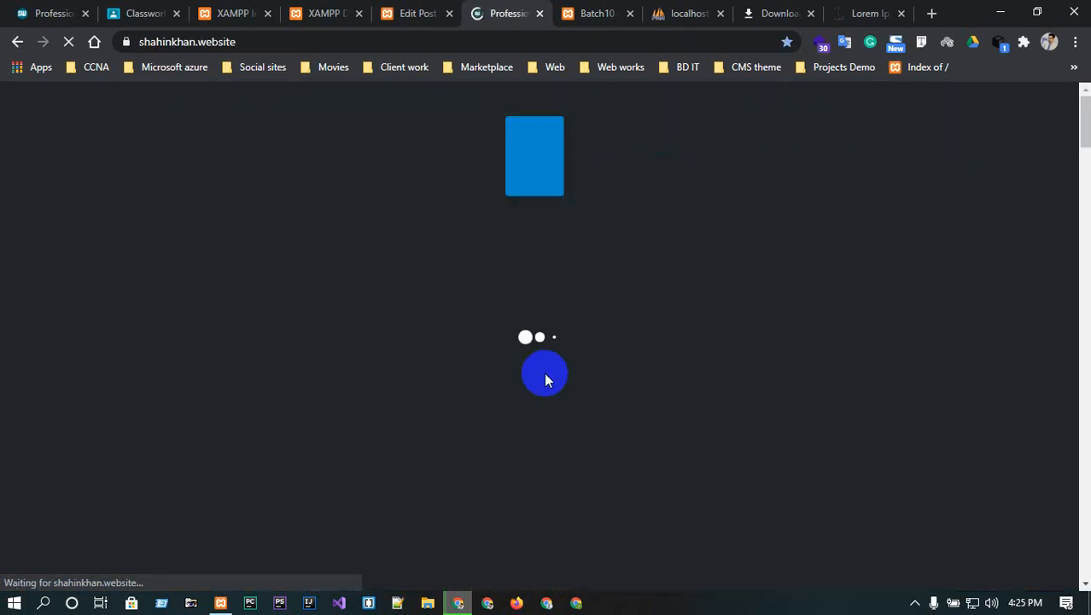
left_click(17, 41)
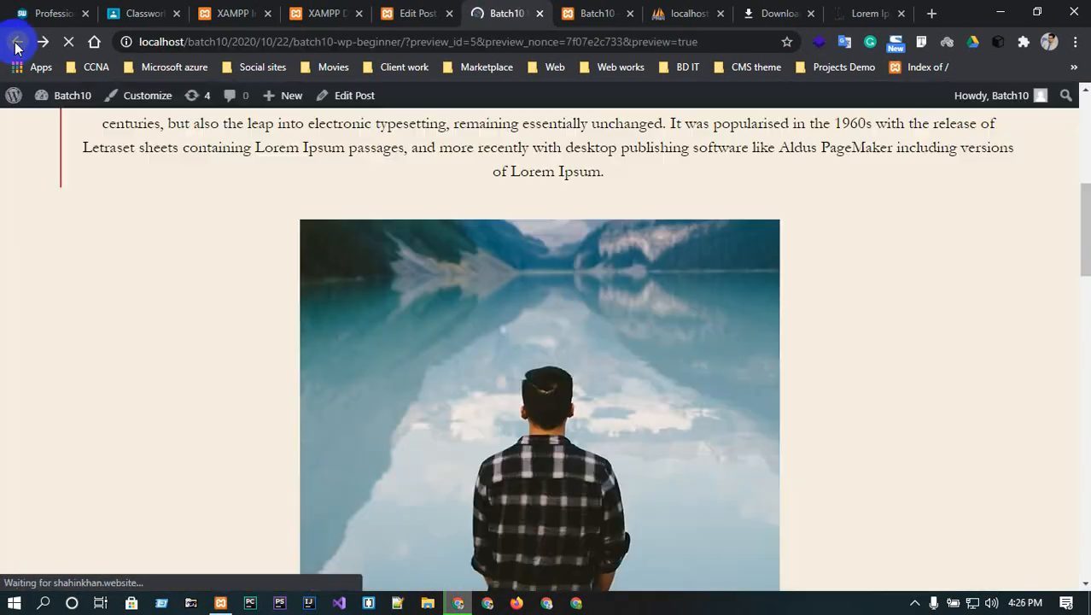
left_click(556, 391)
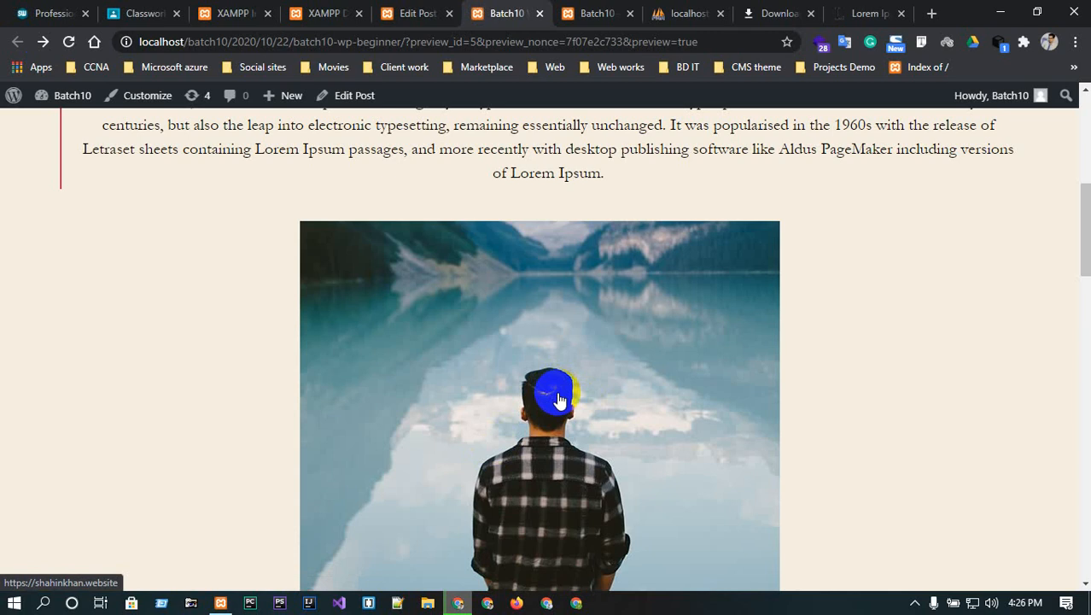
scroll(616, 504, "up", 5)
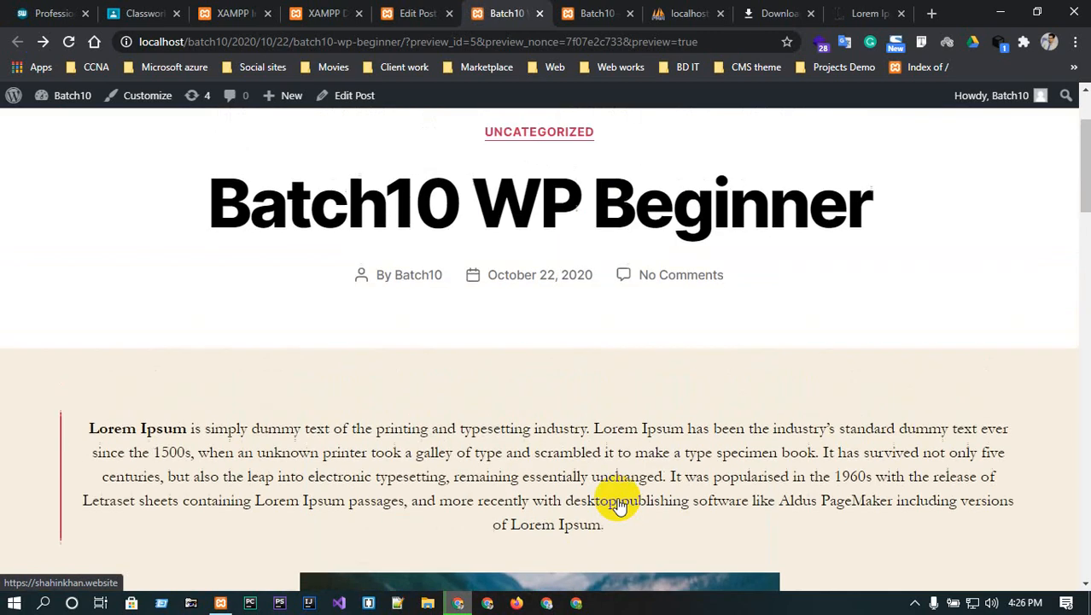
scroll(620, 502, "down", 1)
scroll(620, 504, "up", 1)
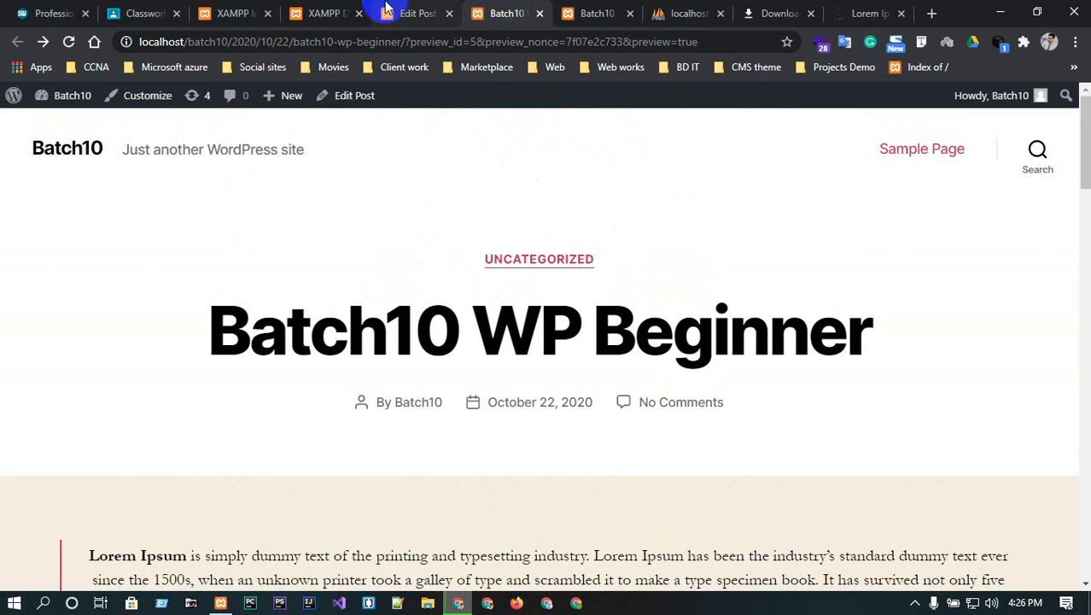
- Back in the editor, change the lake photo's size from Medium to Full Size and expand Styles
left_click(415, 12)
scroll(652, 322, "down", 7)
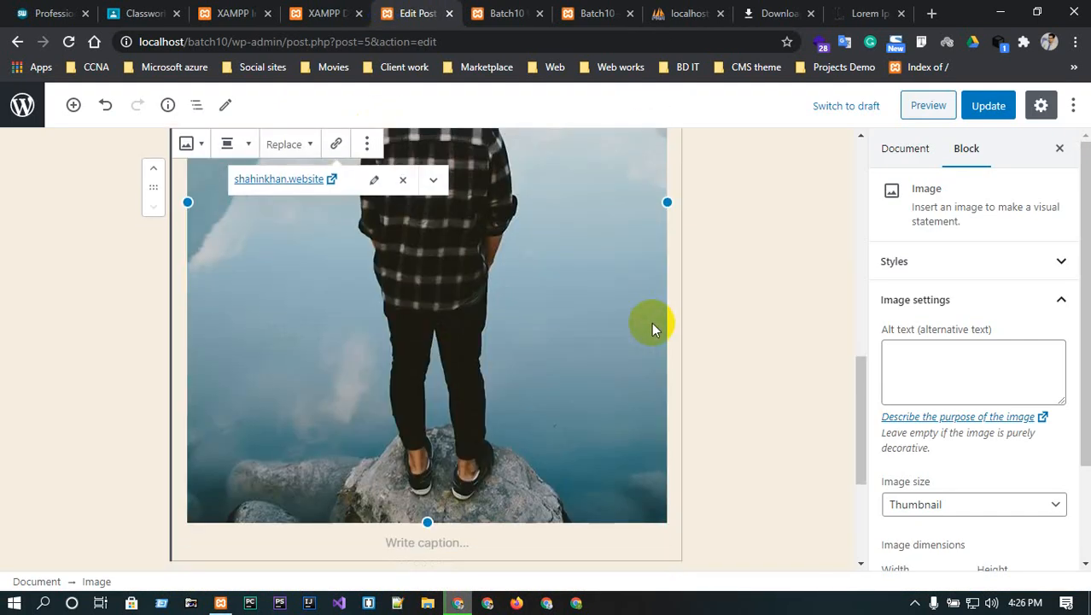
scroll(650, 409, "up", 8)
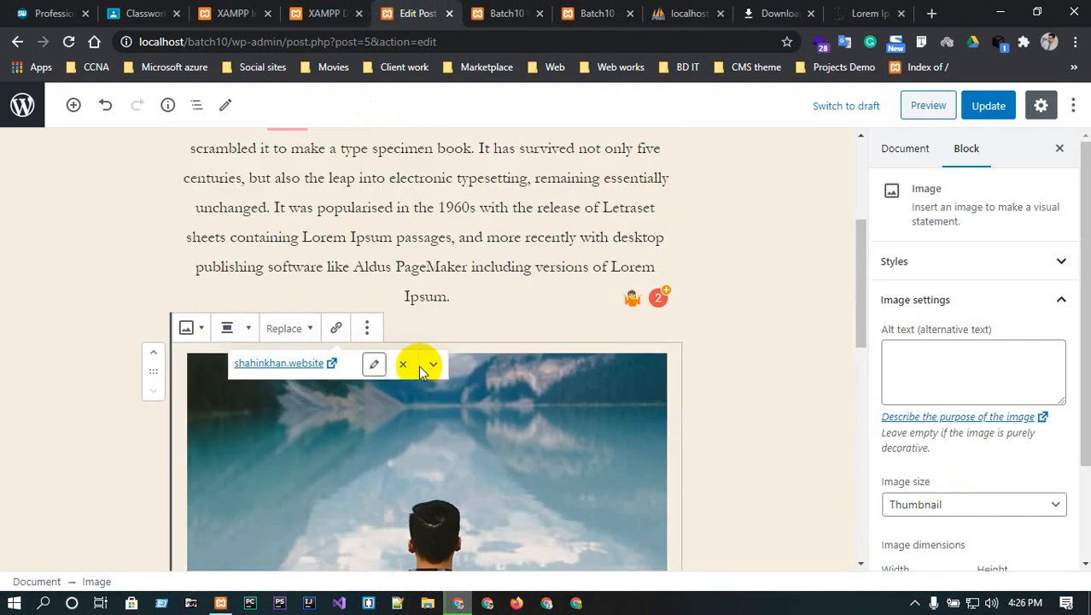
left_click(986, 502)
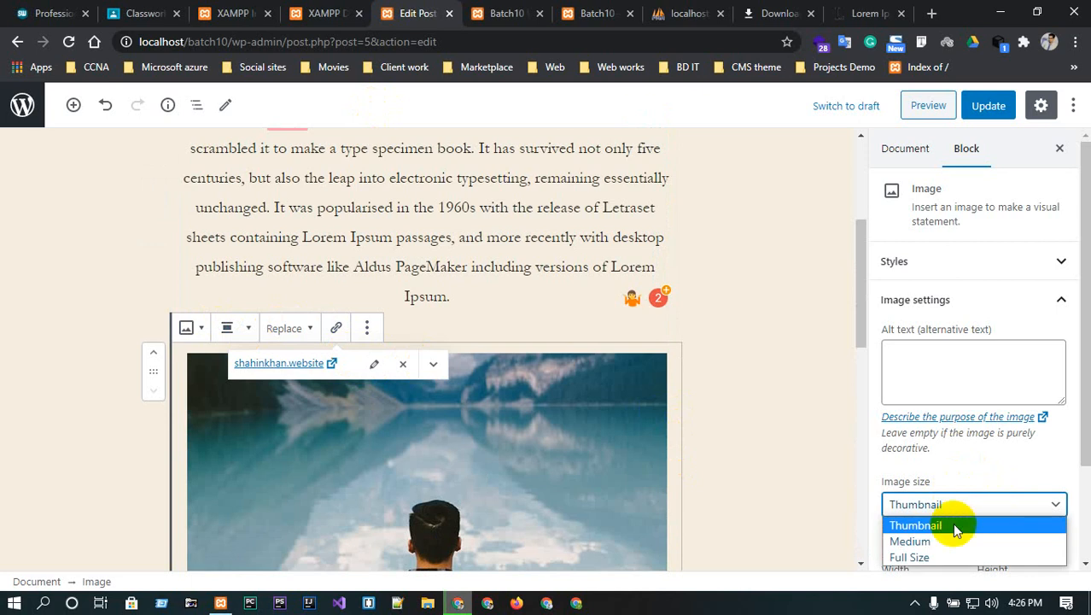
left_click(926, 540)
left_click(928, 509)
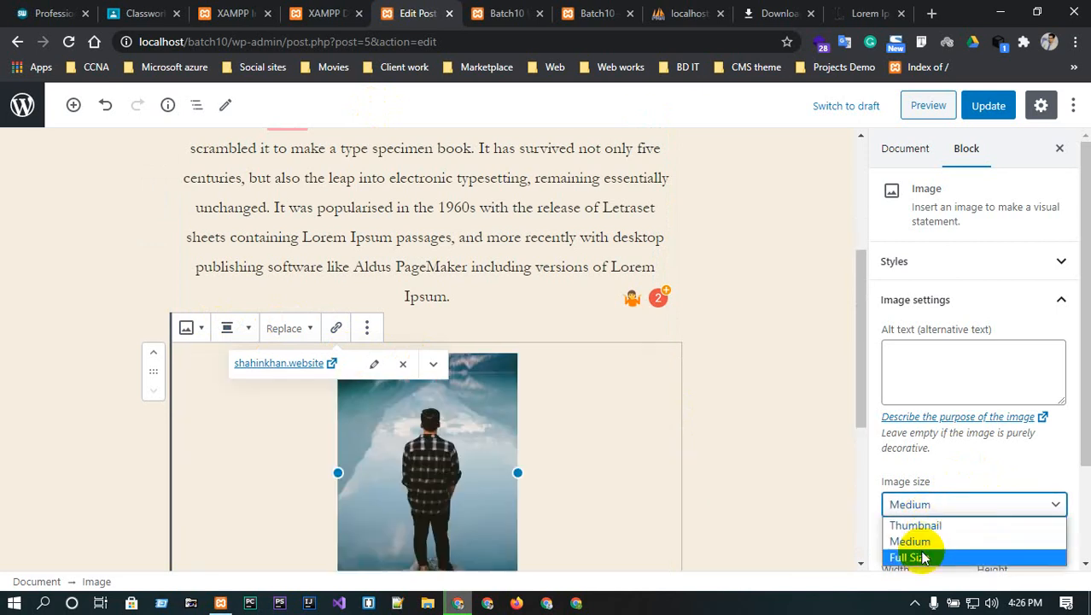
left_click(918, 557)
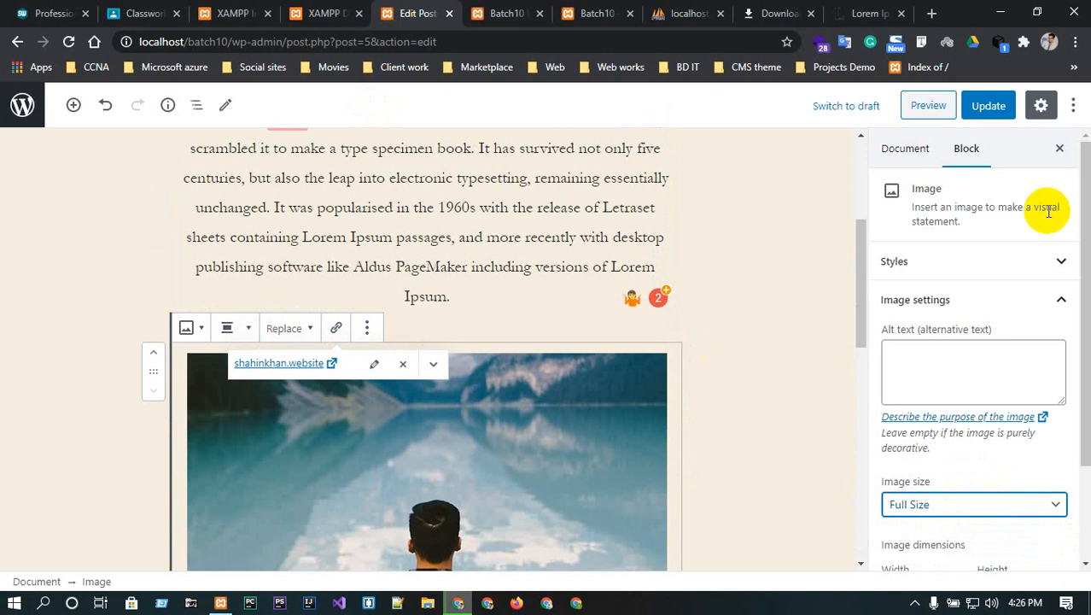
left_click(1003, 261)
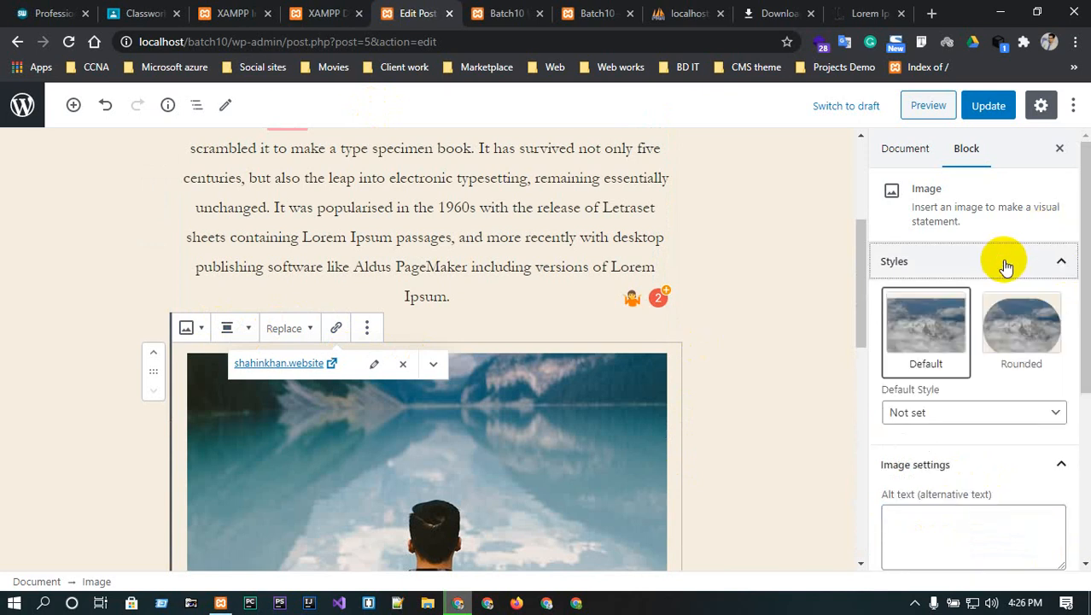
- Give the lake photo the Rounded style and set Rounded as its default style
left_click(1016, 330)
scroll(1016, 330, "down", 1)
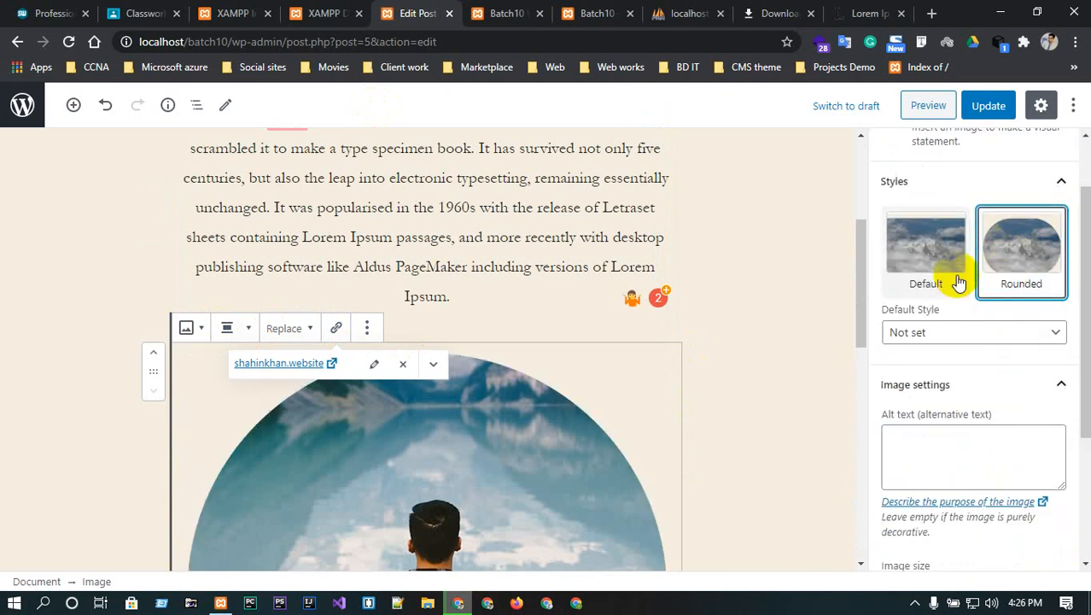
left_click(920, 256)
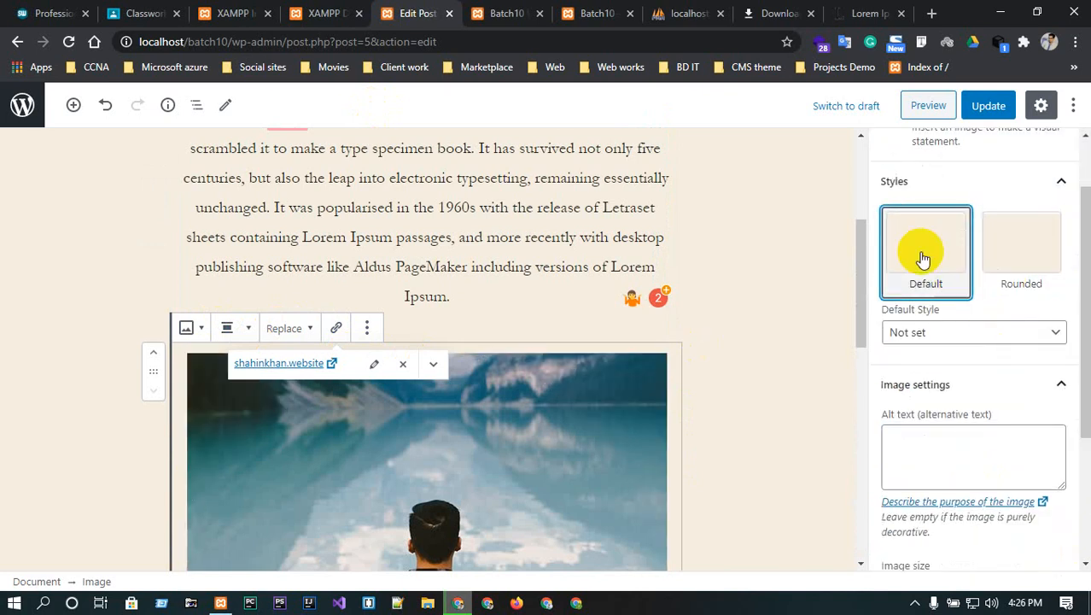
left_click(1008, 261)
left_click(1019, 332)
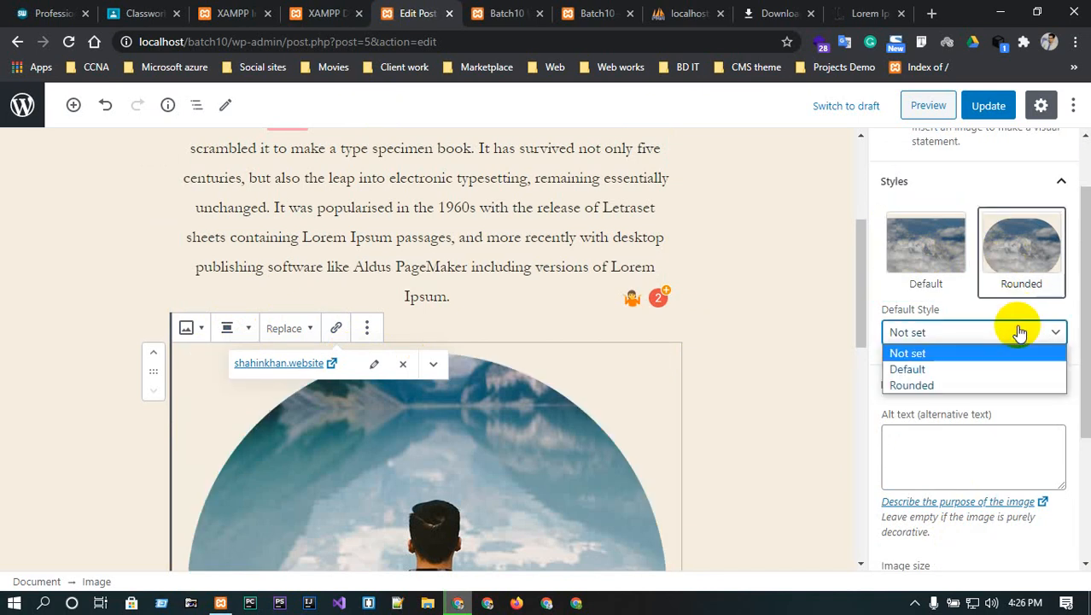
left_click(904, 385)
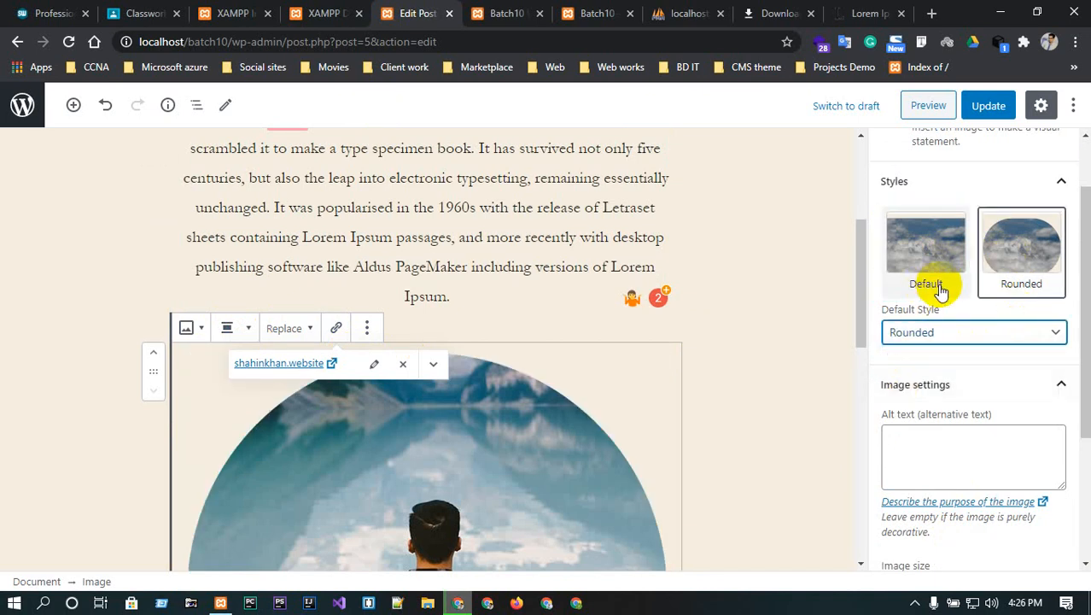
- Set the image to Thumbnail size at 150 width, try 75% and 100% scaling, then reset dimensions
scroll(965, 347, "down", 3)
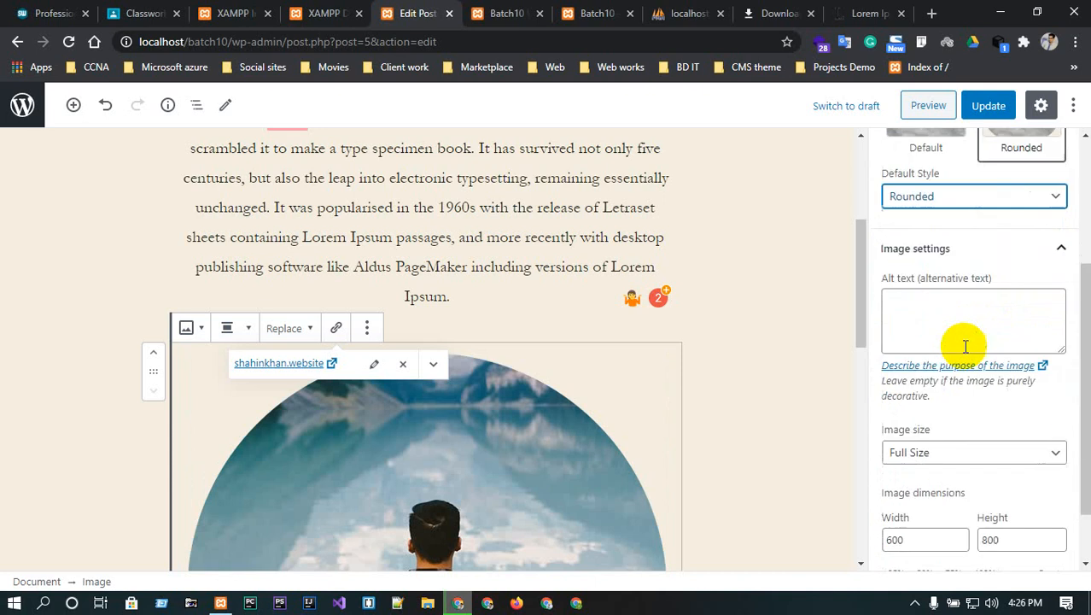
scroll(965, 346, "down", 2)
left_click(965, 379)
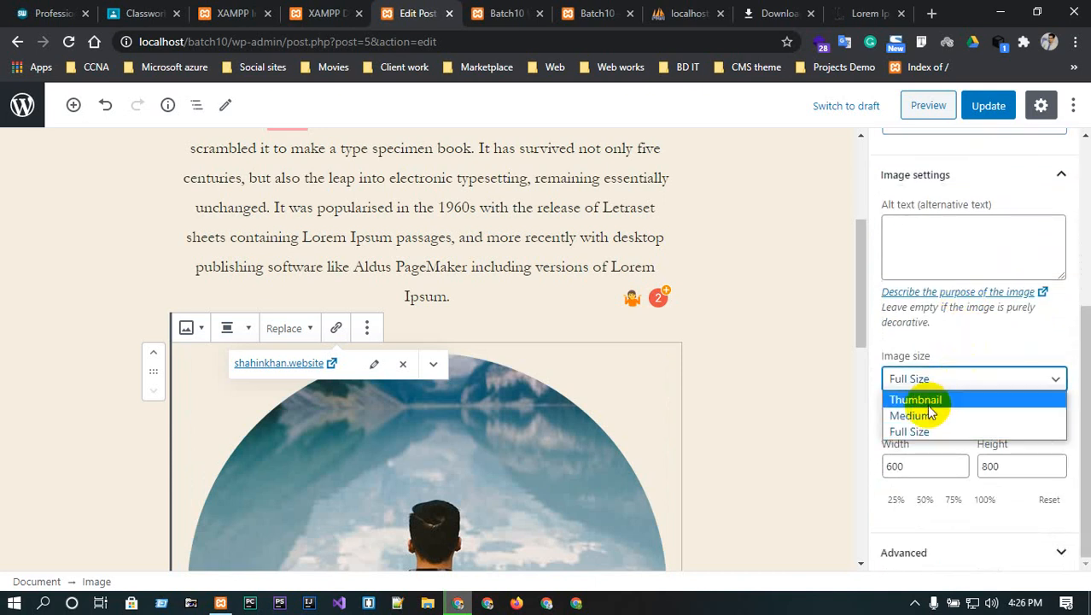
left_click(926, 401)
left_click(929, 466)
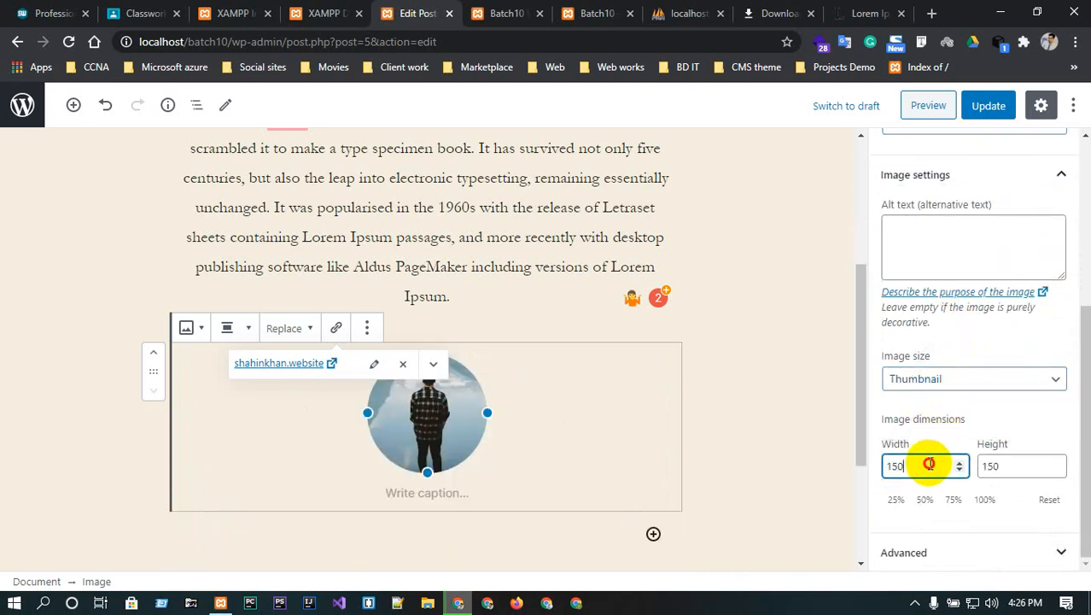
key("BackSpace")
key("BackSpace")
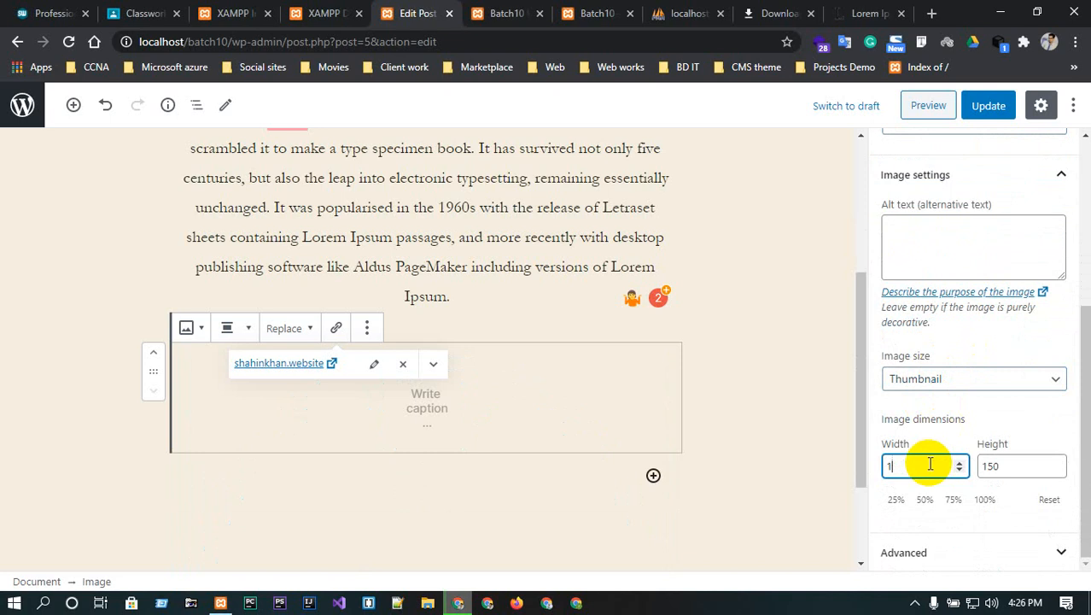
type("50222")
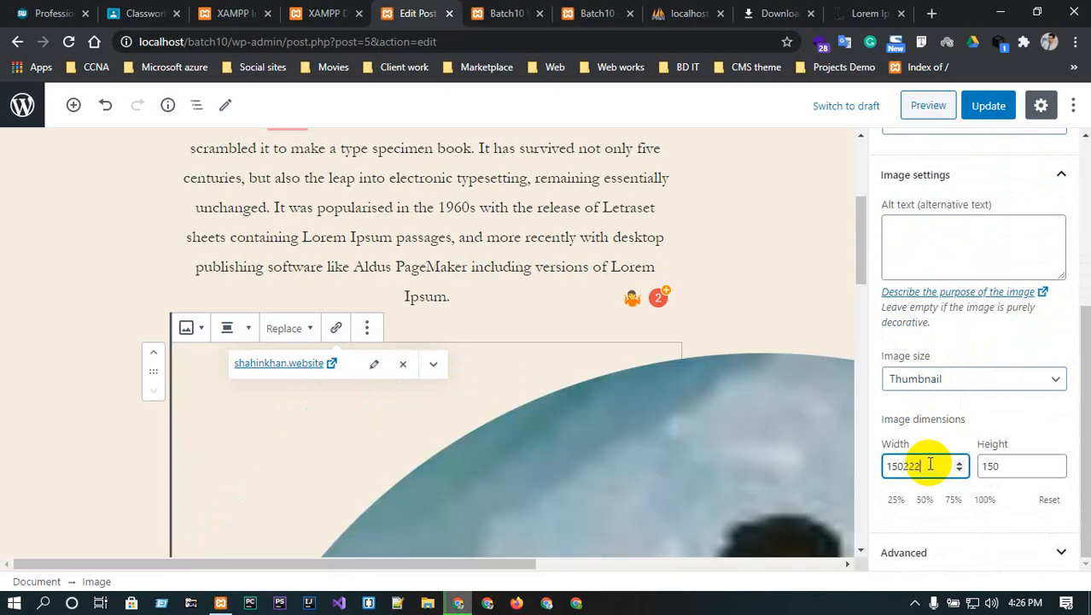
key("BackSpace")
key("BackSpace")
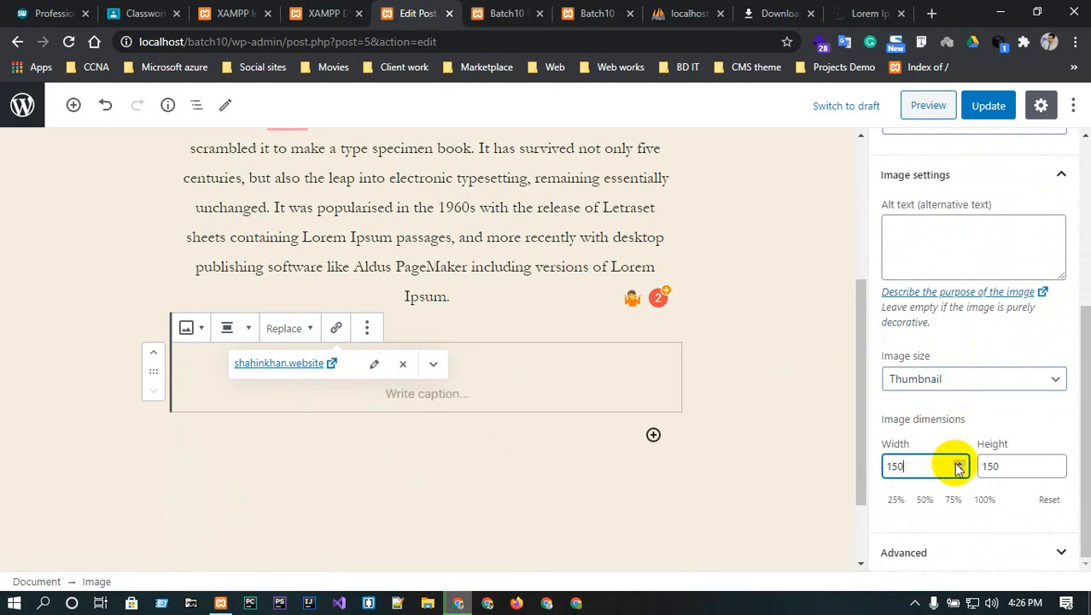
left_click(953, 500)
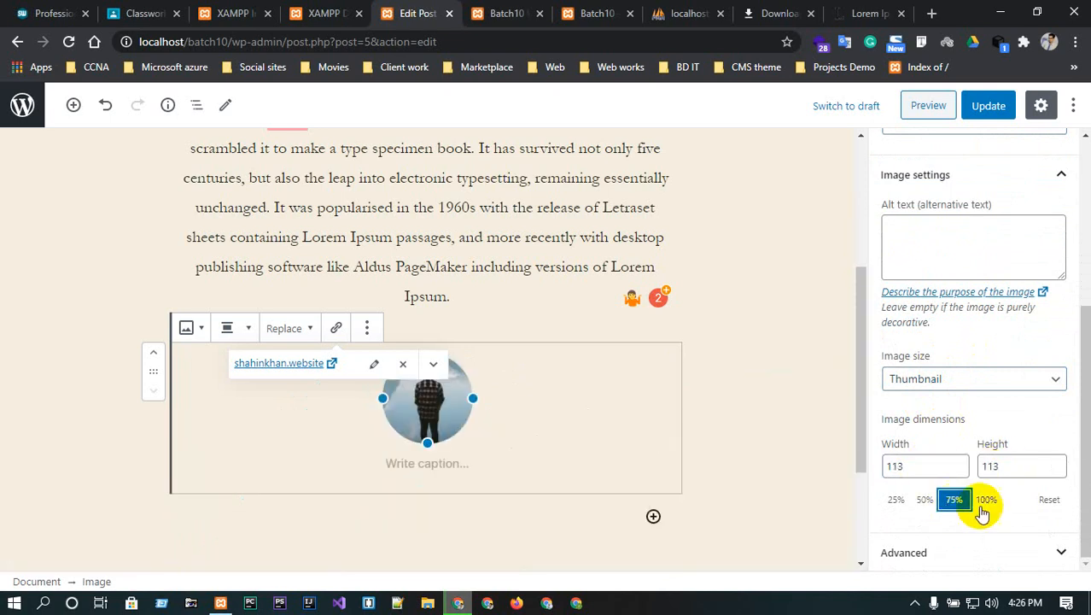
left_click(985, 499)
left_click(1045, 502)
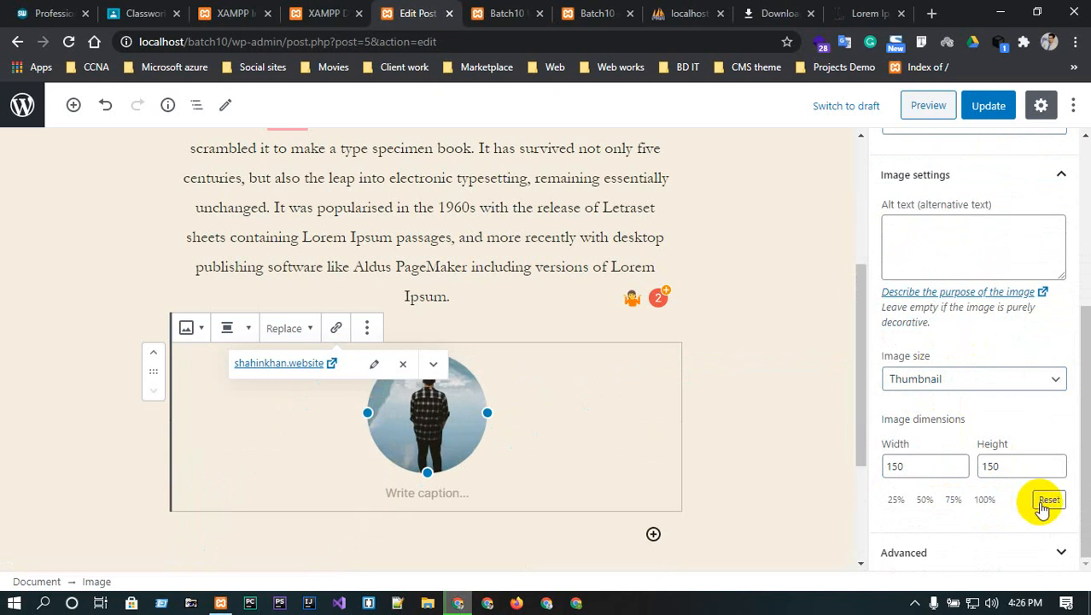
left_click(992, 550)
scroll(962, 411, "down", 1)
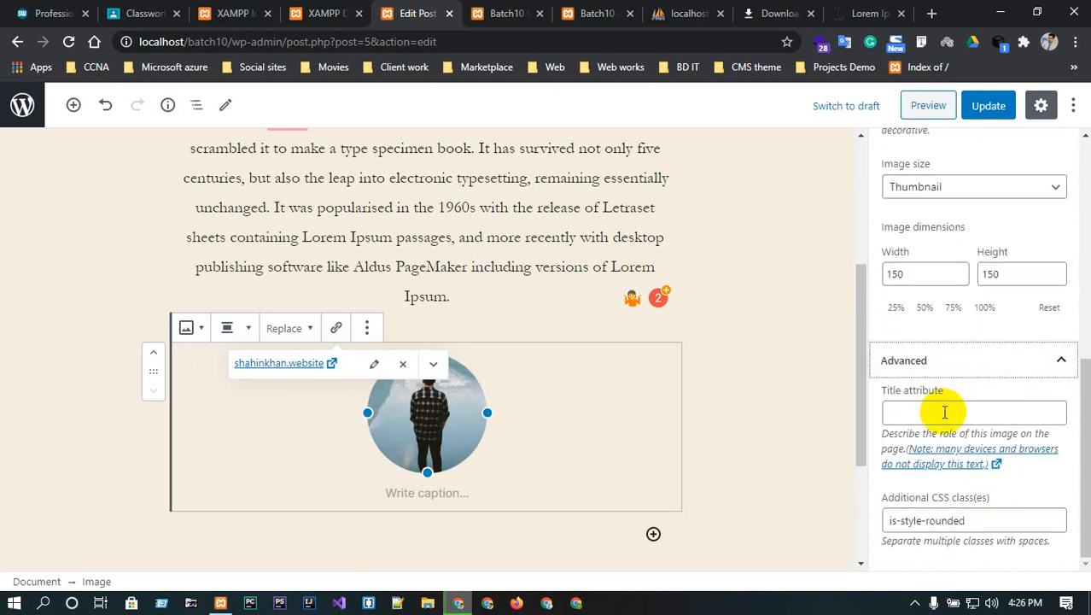
- Toggle the image between Default and Rounded styles, keeping Rounded as the default
left_click(943, 409)
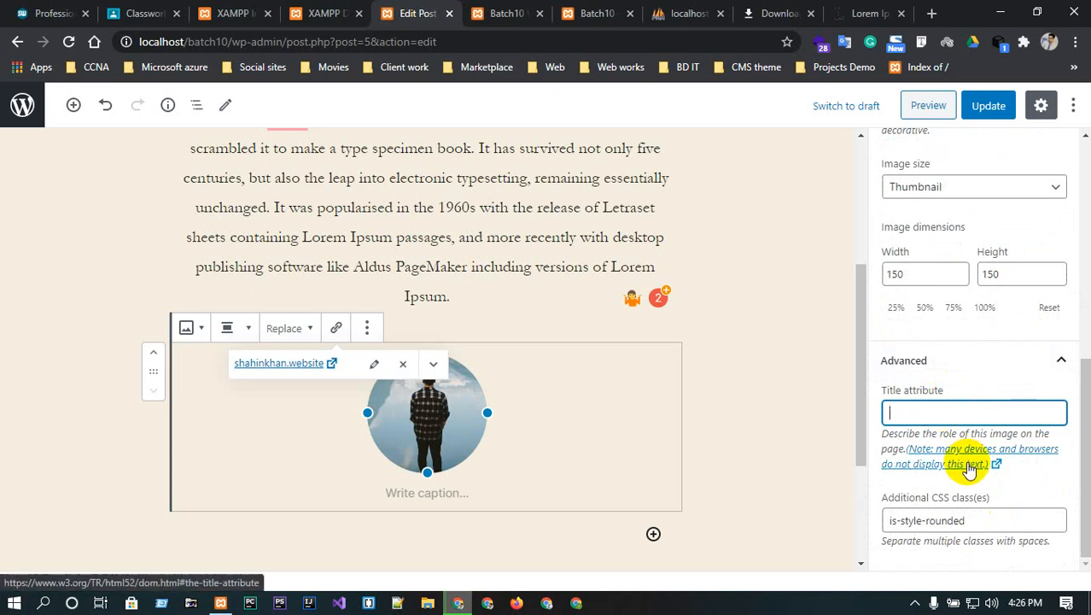
scroll(1072, 292, "up", 2)
scroll(1028, 383, "up", 4)
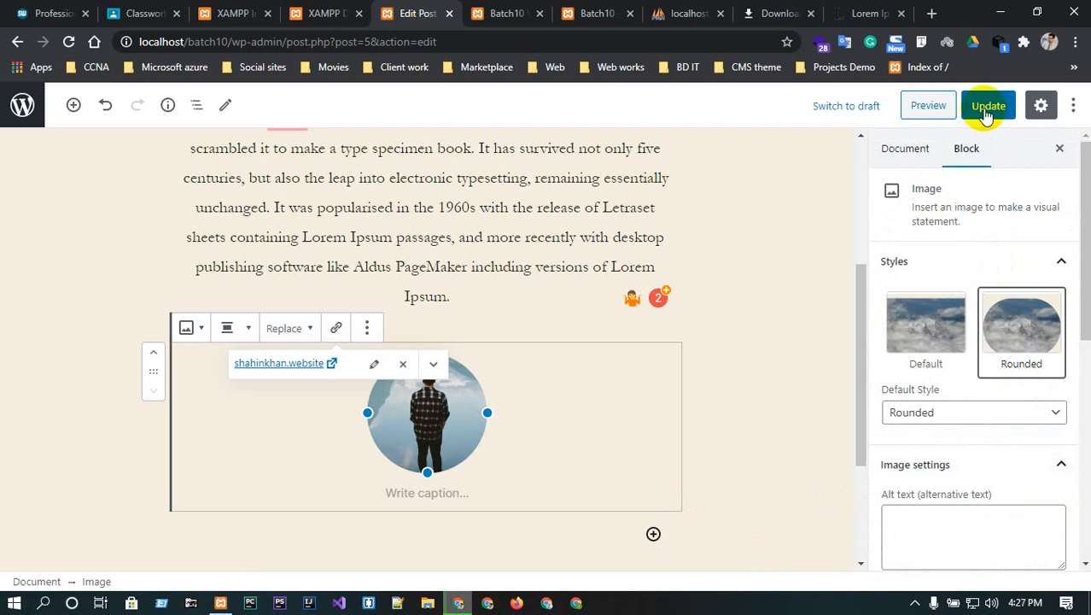
left_click(935, 339)
left_click(999, 348)
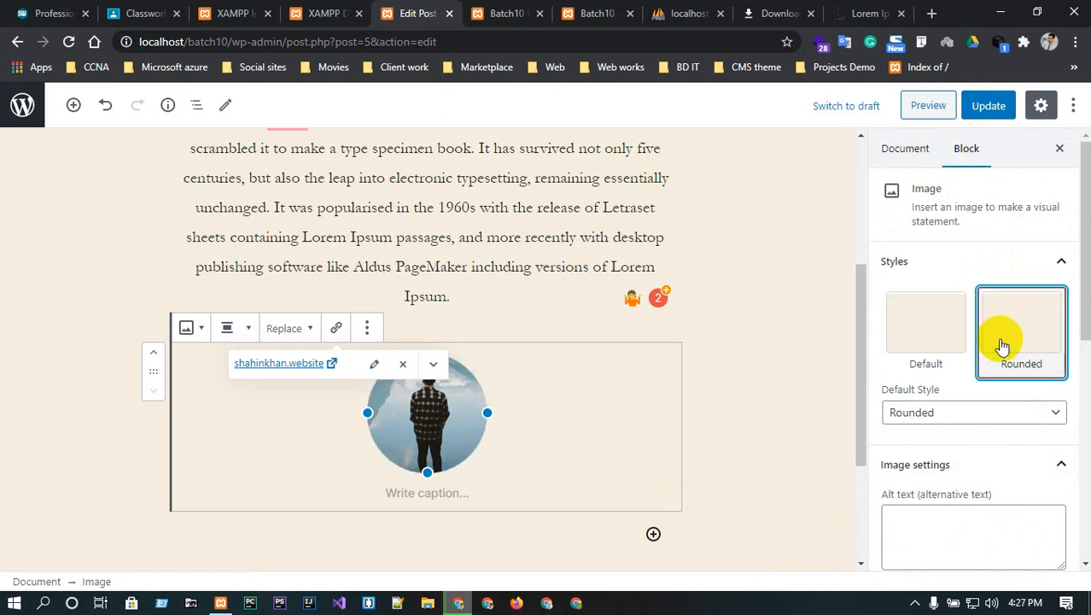
left_click(957, 415)
left_click(957, 415)
- Change the image to Medium size (225×300) and update the post
scroll(952, 446, "down", 3)
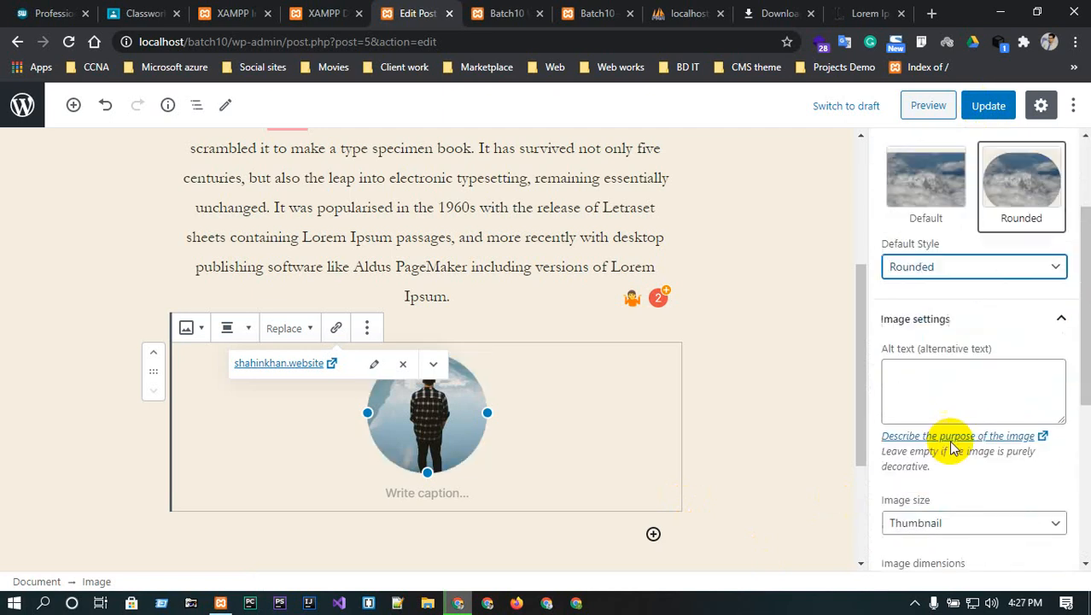
left_click(948, 430)
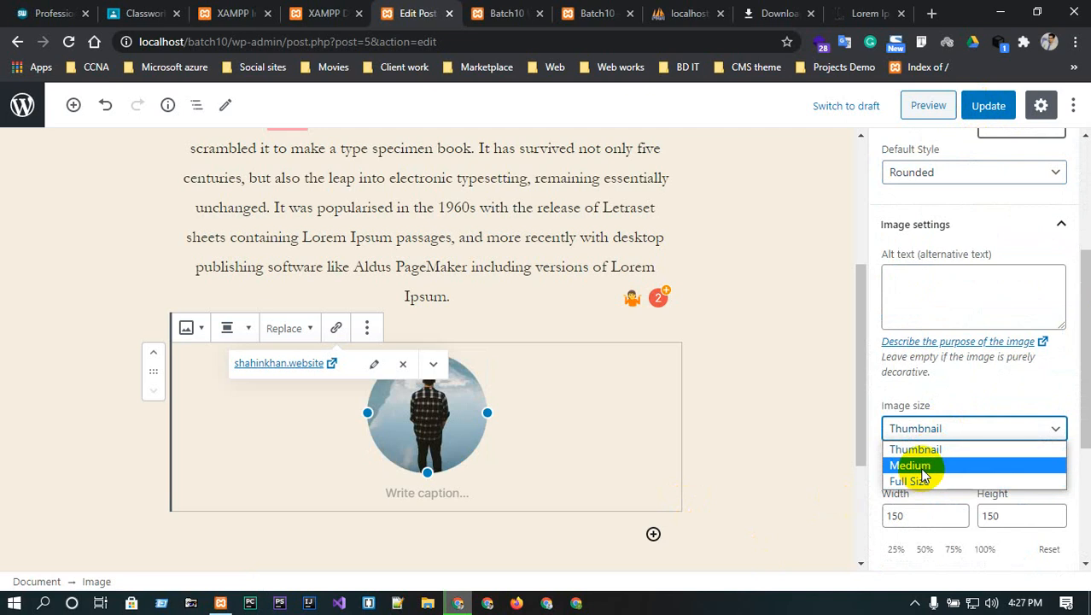
left_click(918, 465)
left_click(988, 106)
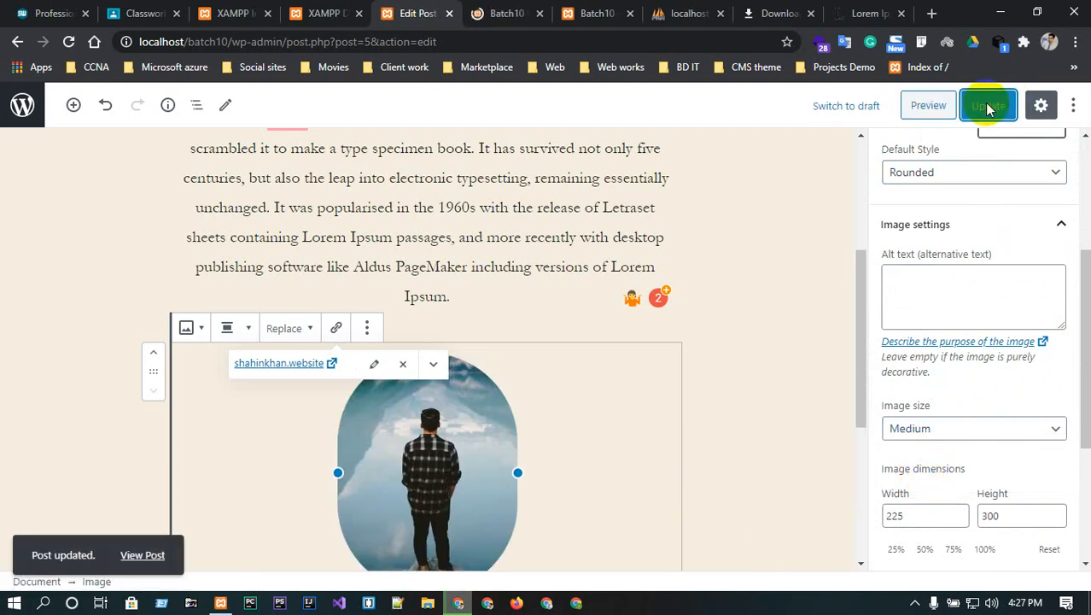
- Exit the post editor and go to the Posts > Categories page
left_click(21, 111)
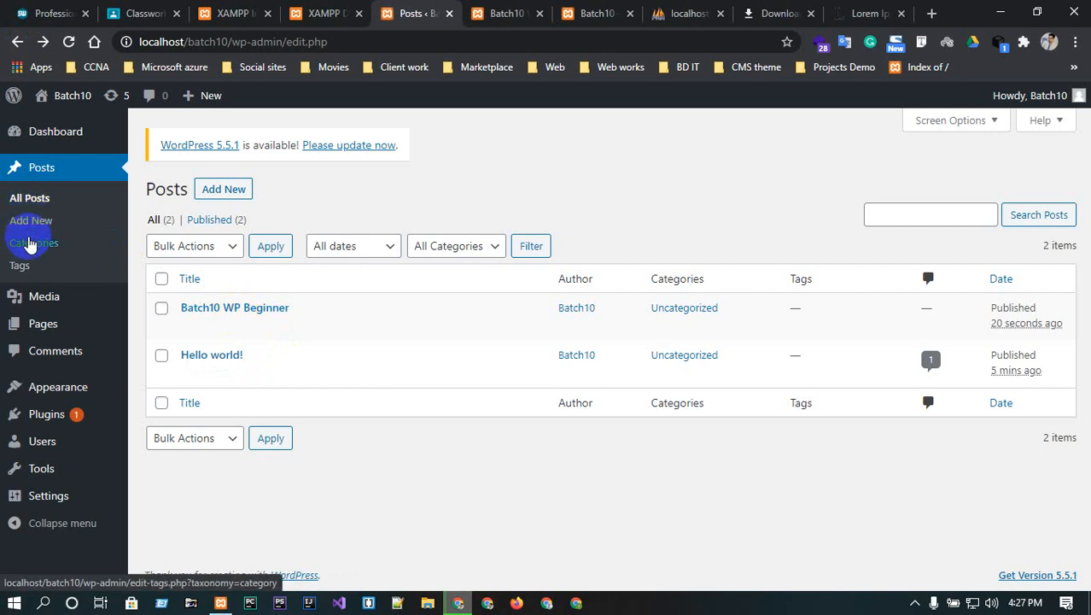
left_click(32, 242)
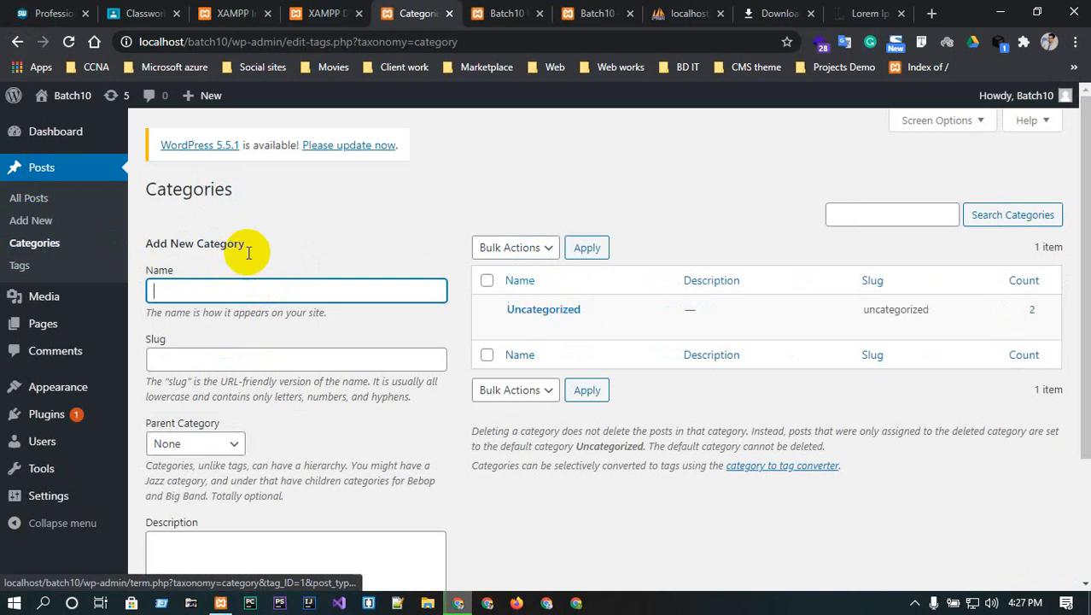
- Enter Social as the category name and slug, keeping Parent Category as None
left_click(180, 287)
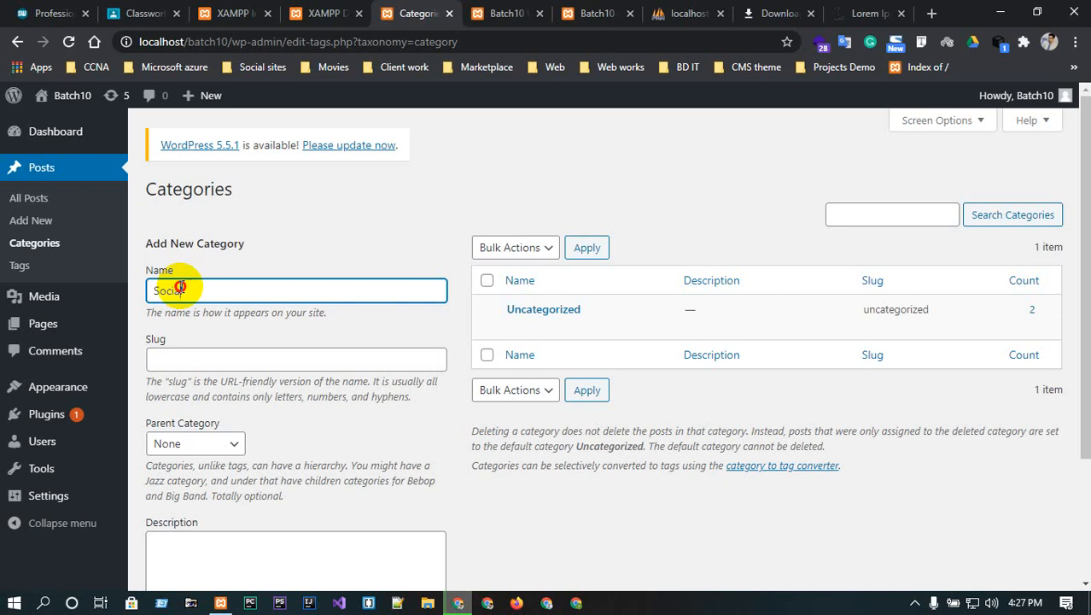
left_click(204, 367)
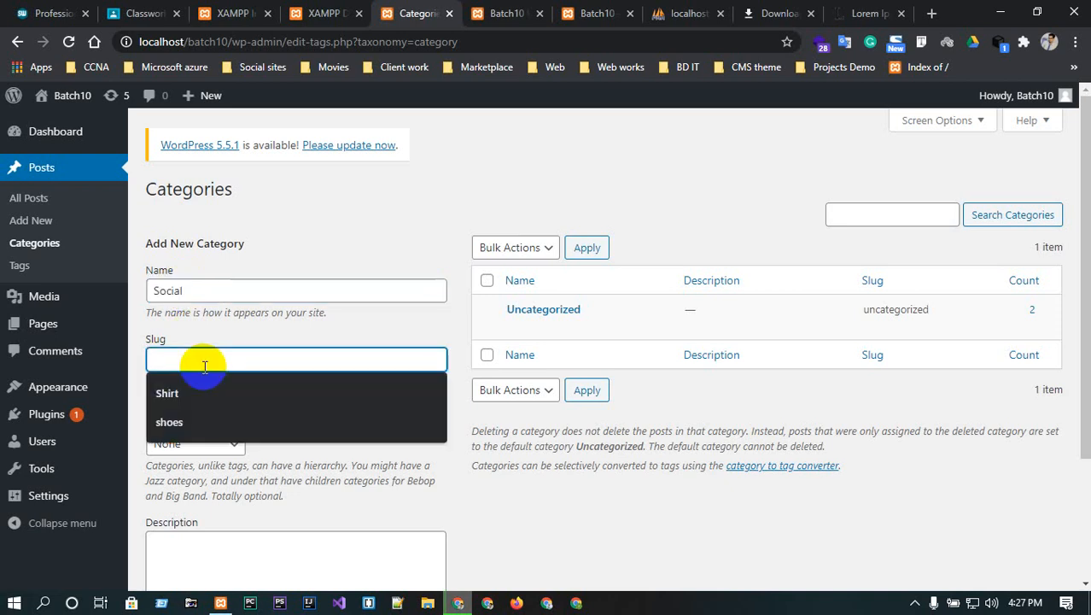
type("Social")
left_click(211, 446)
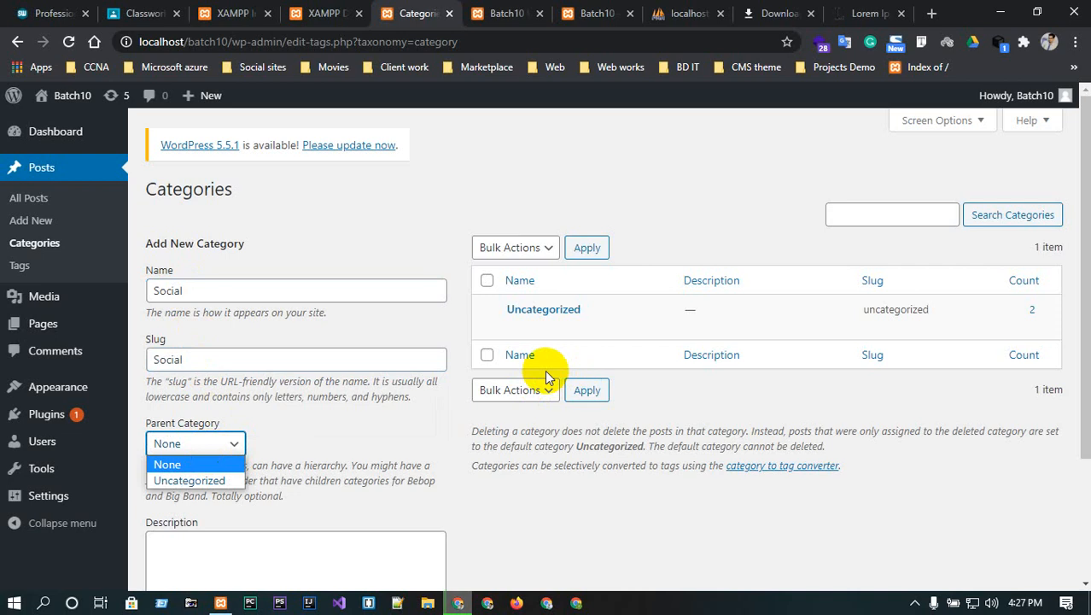
left_click(332, 437)
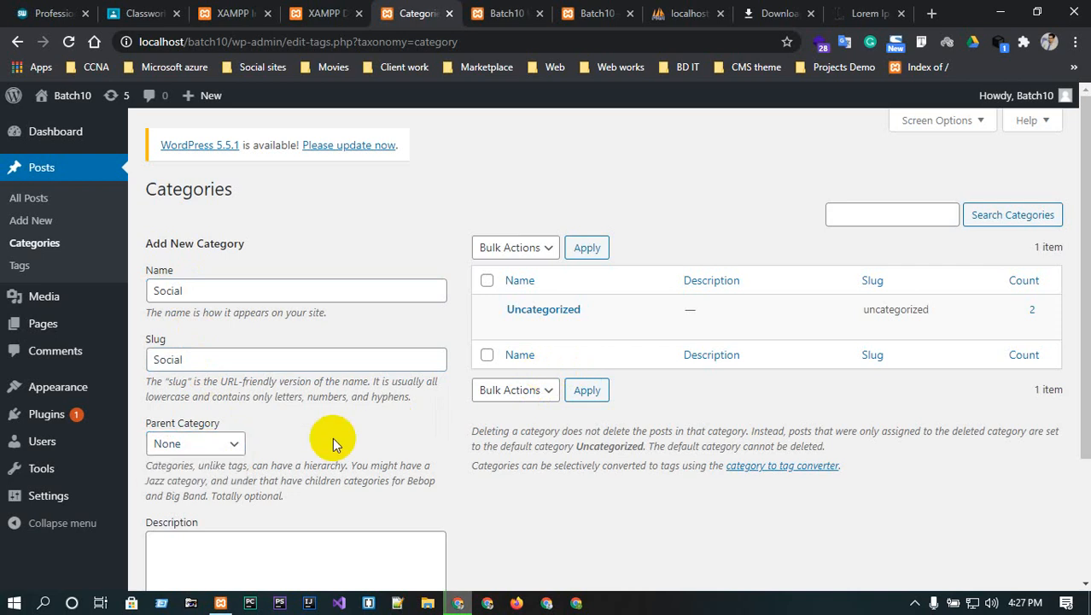
left_click(194, 442)
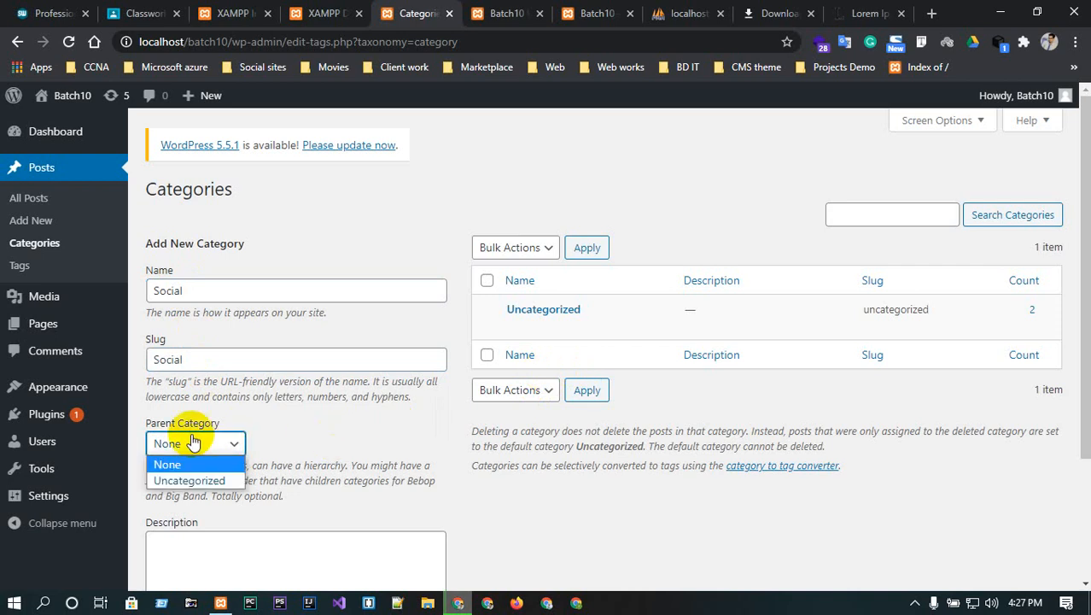
left_click(387, 441)
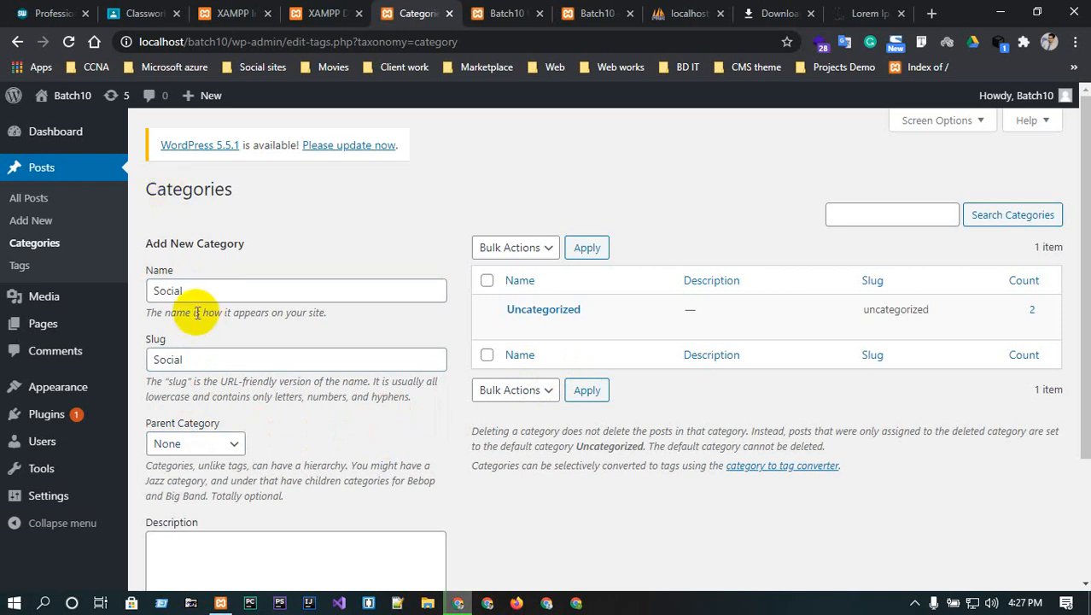
- Add the description 'All Social Media' and create the Social category
scroll(256, 410, "down", 2)
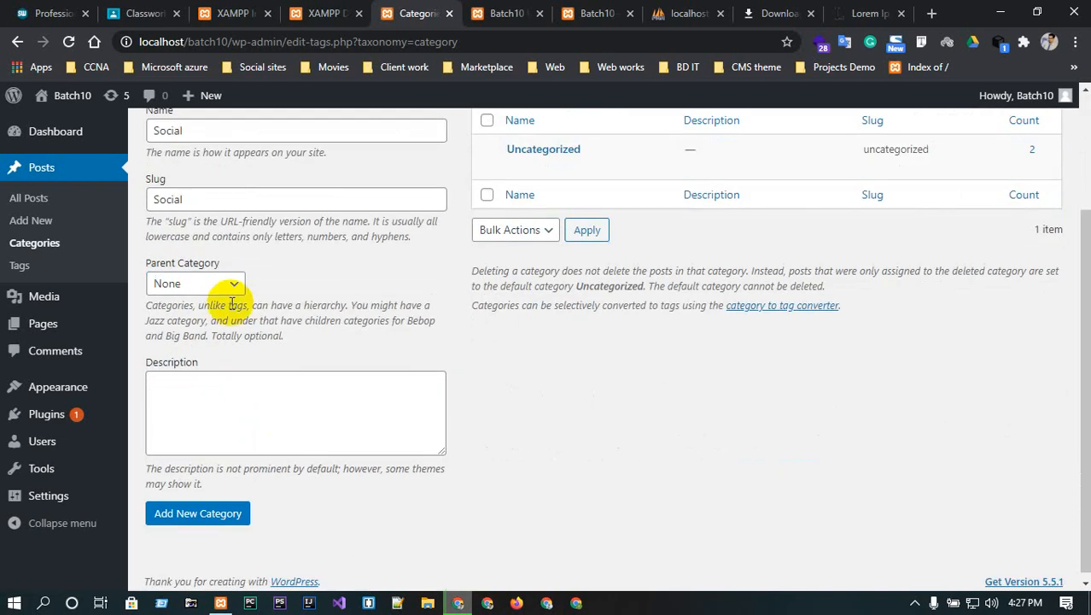
left_click(198, 416)
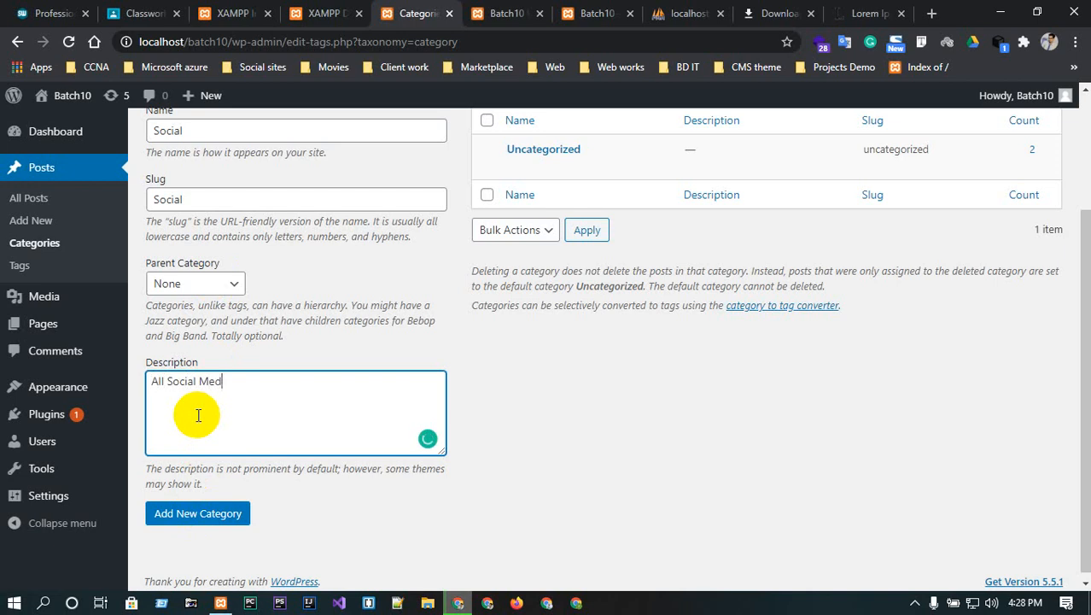
left_click(218, 517)
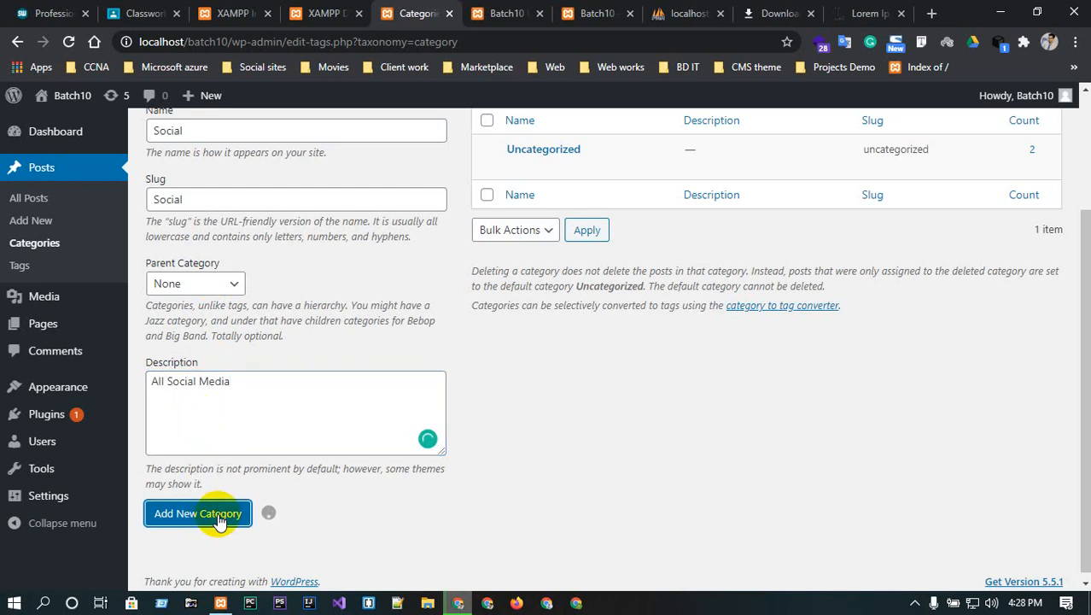
scroll(456, 248, "up", 2)
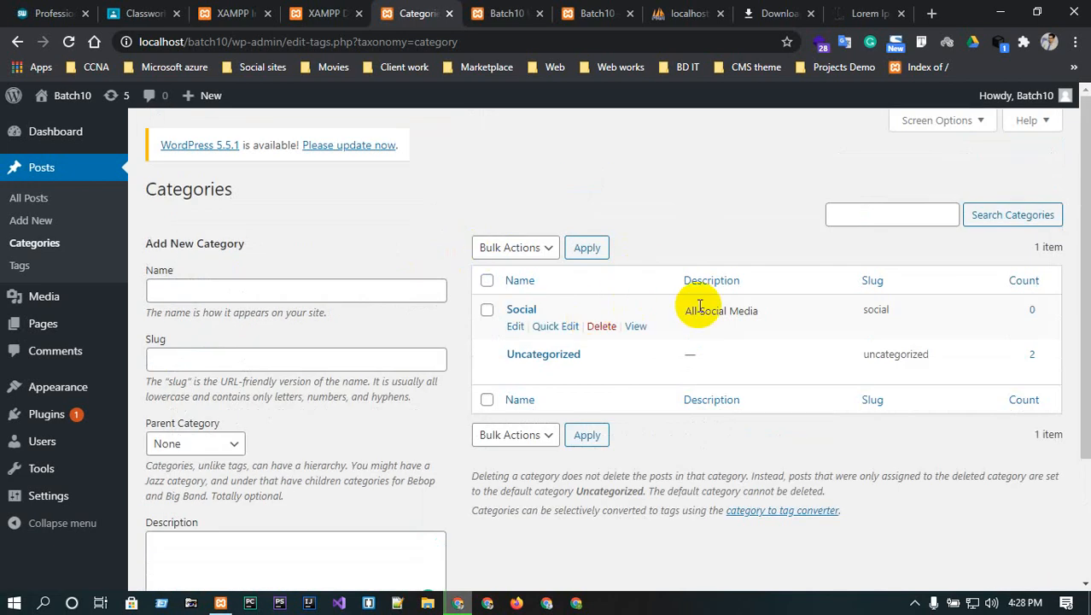
- Create the FB category with slug fb under parent Social
left_click(250, 295)
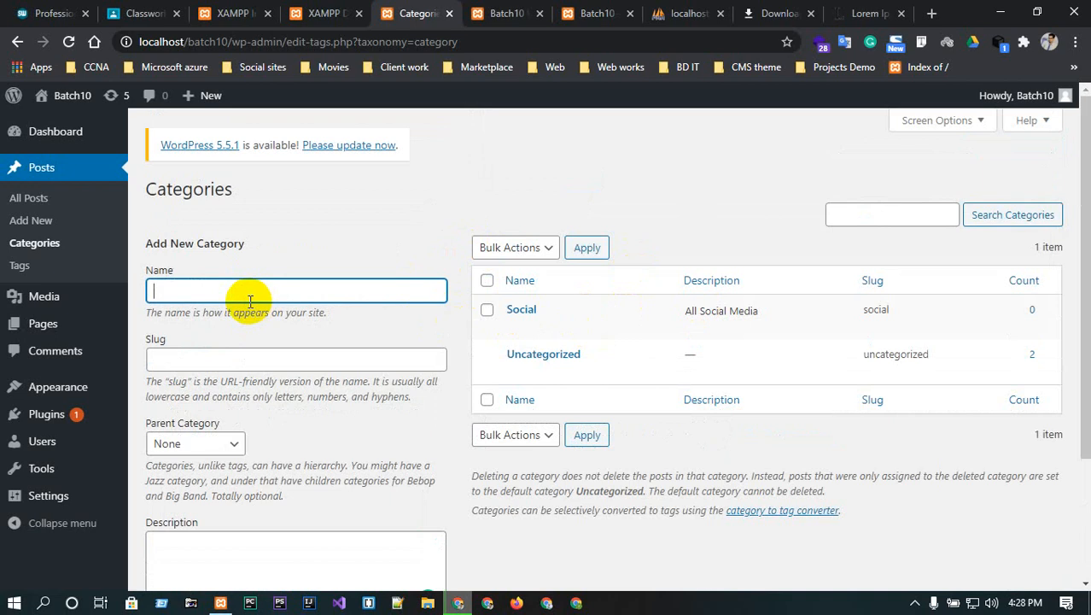
left_click(226, 362)
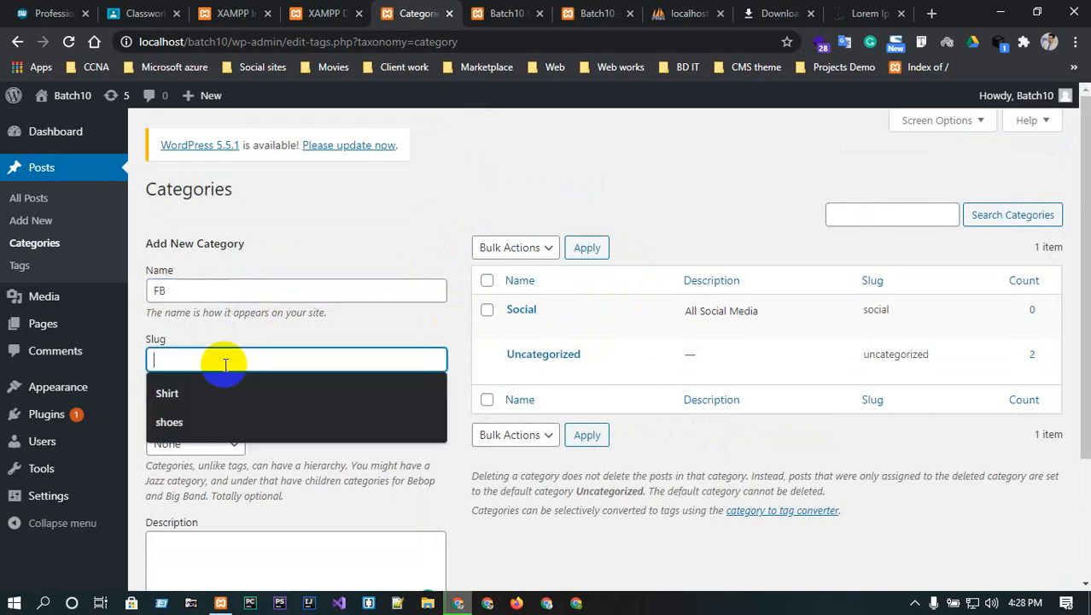
type("fb")
scroll(196, 394, "down", 1)
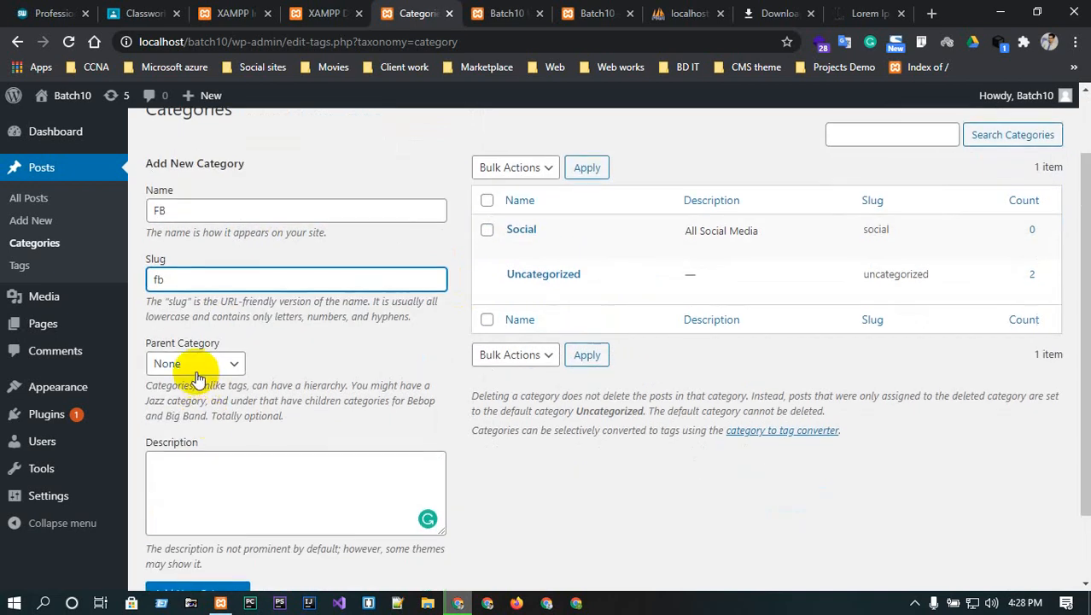
left_click(195, 368)
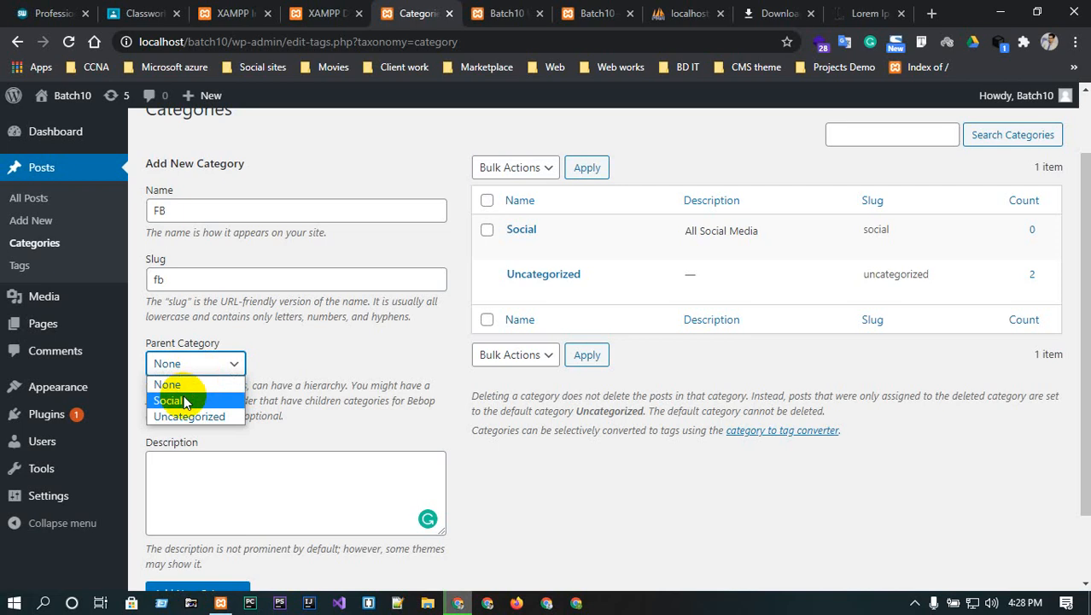
left_click(183, 401)
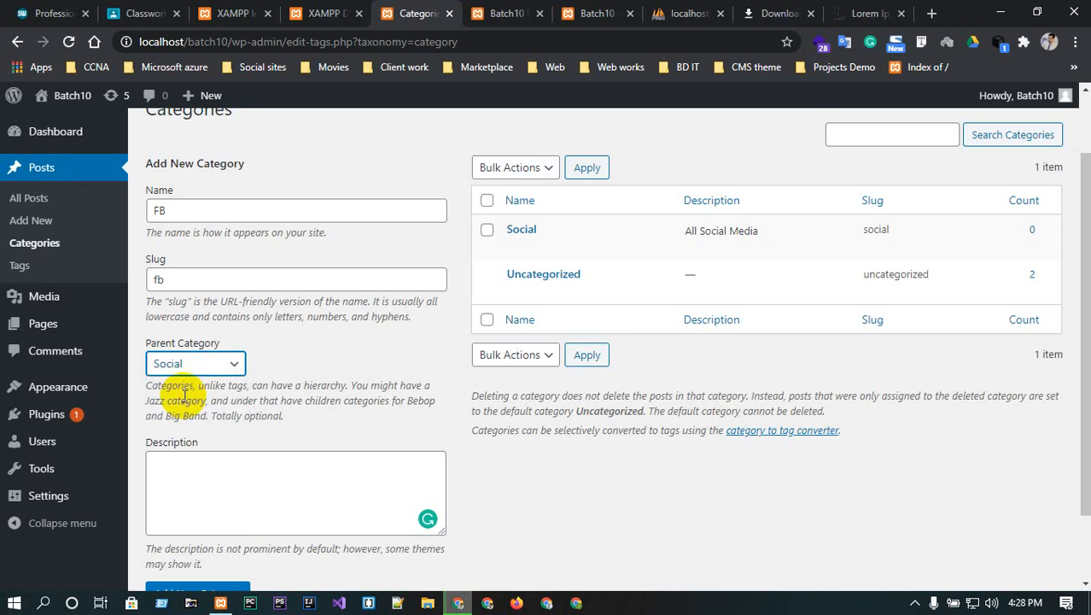
left_click(207, 459)
scroll(208, 461, "down", 1)
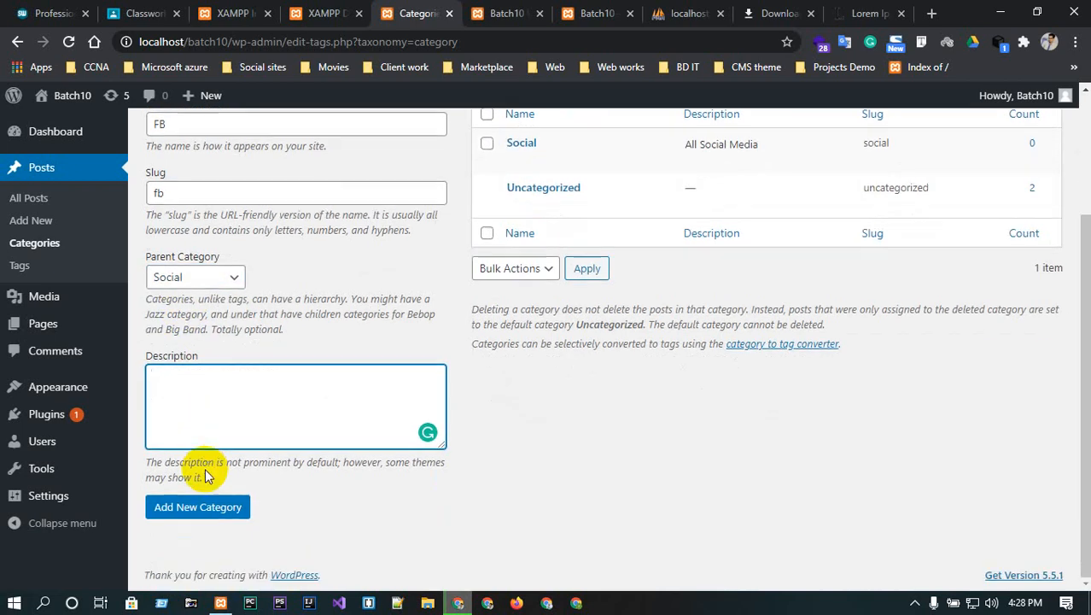
left_click(201, 512)
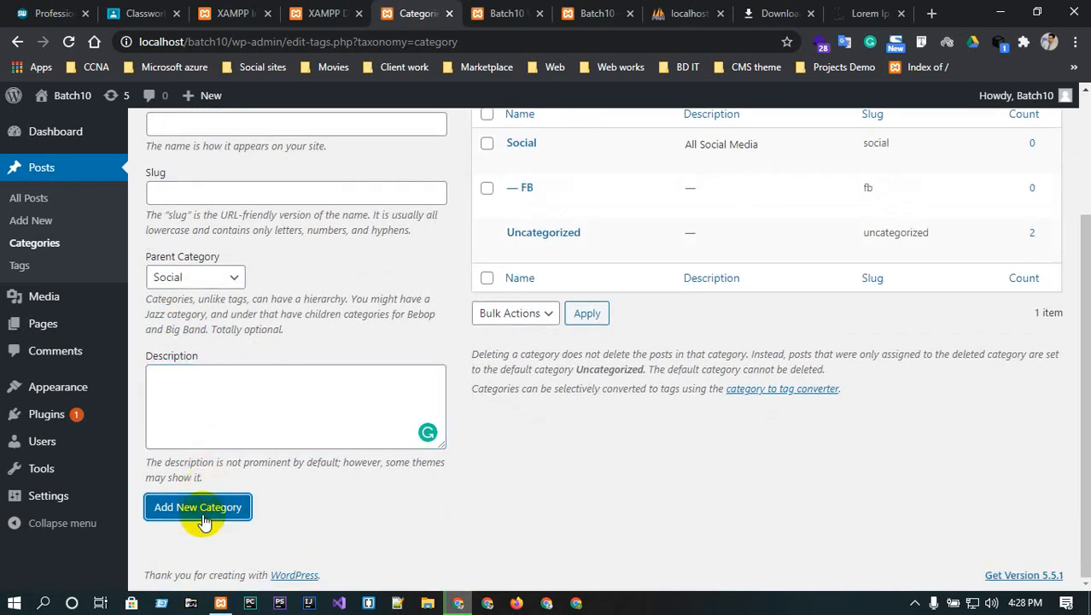
scroll(597, 383, "up", 2)
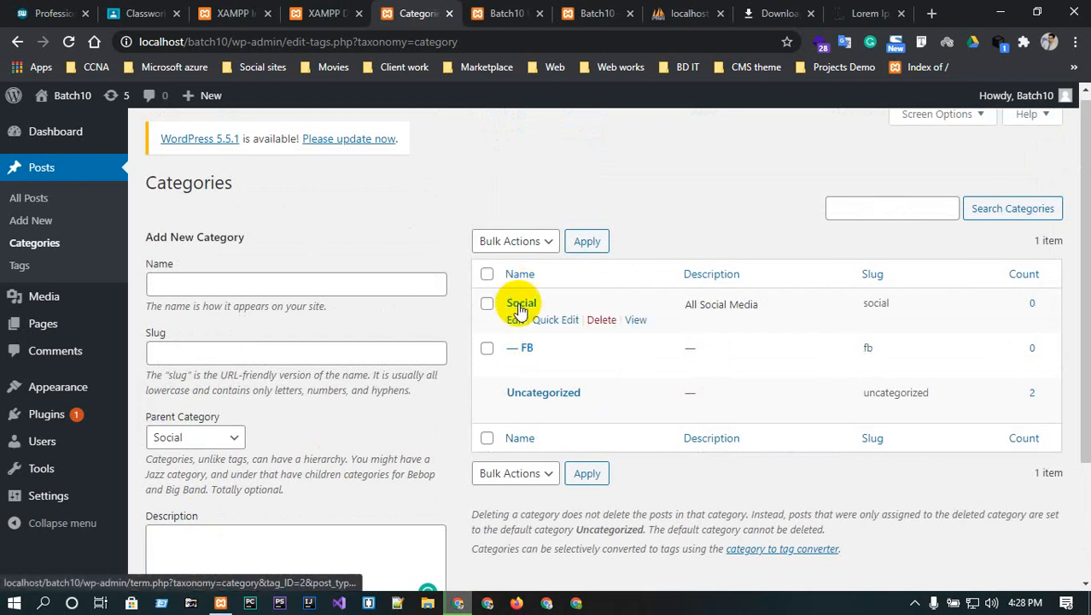
- Create the twitter category with slug twitter under parent Social
scroll(519, 309, "down", 1)
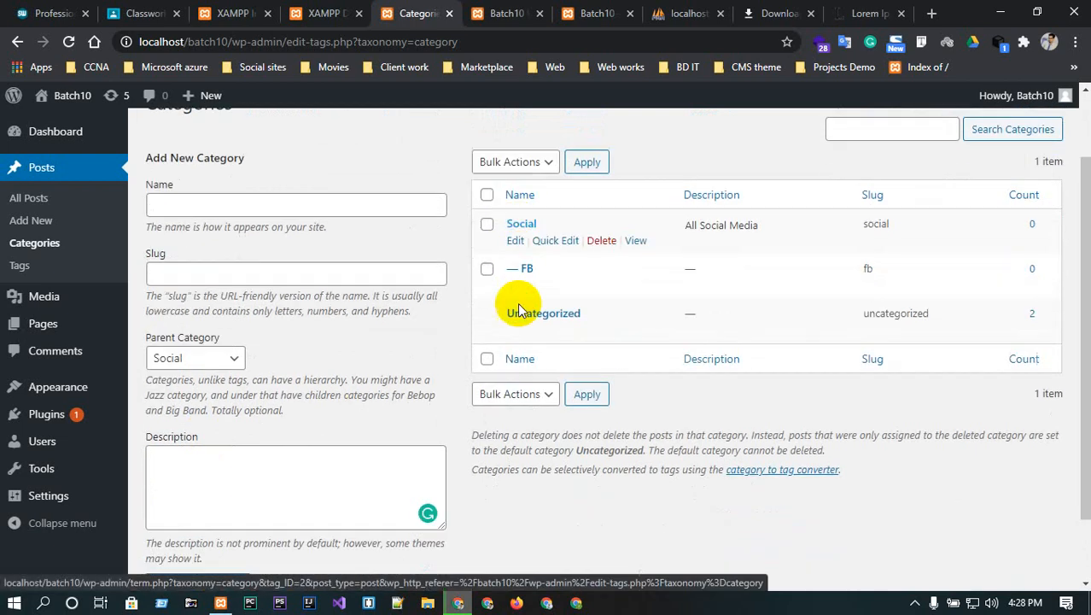
left_click(276, 198)
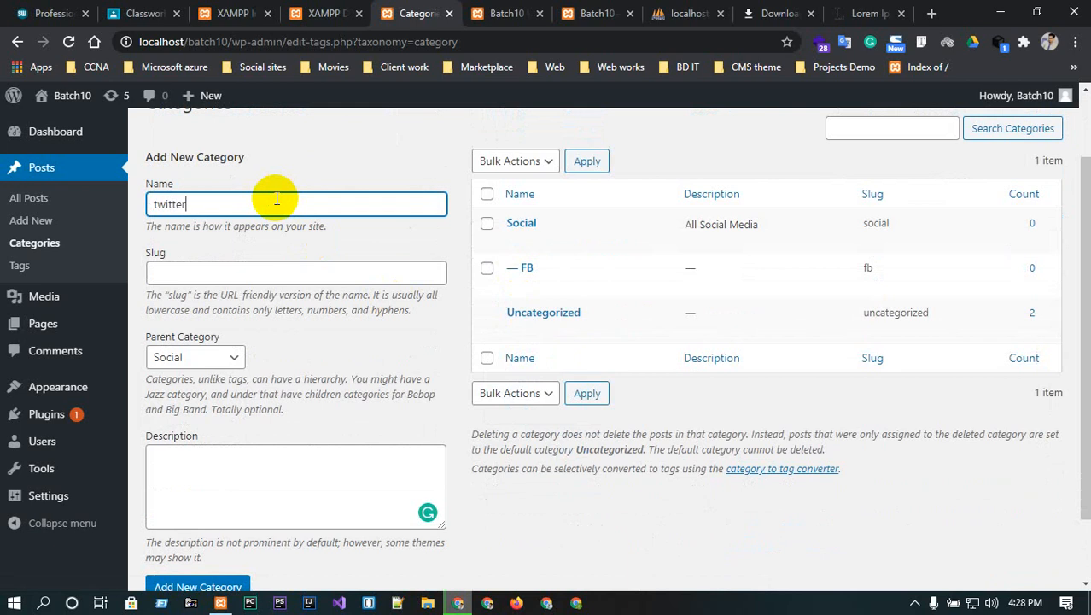
left_click(221, 273)
type("twitter")
scroll(226, 313, "down", 1)
left_click(218, 278)
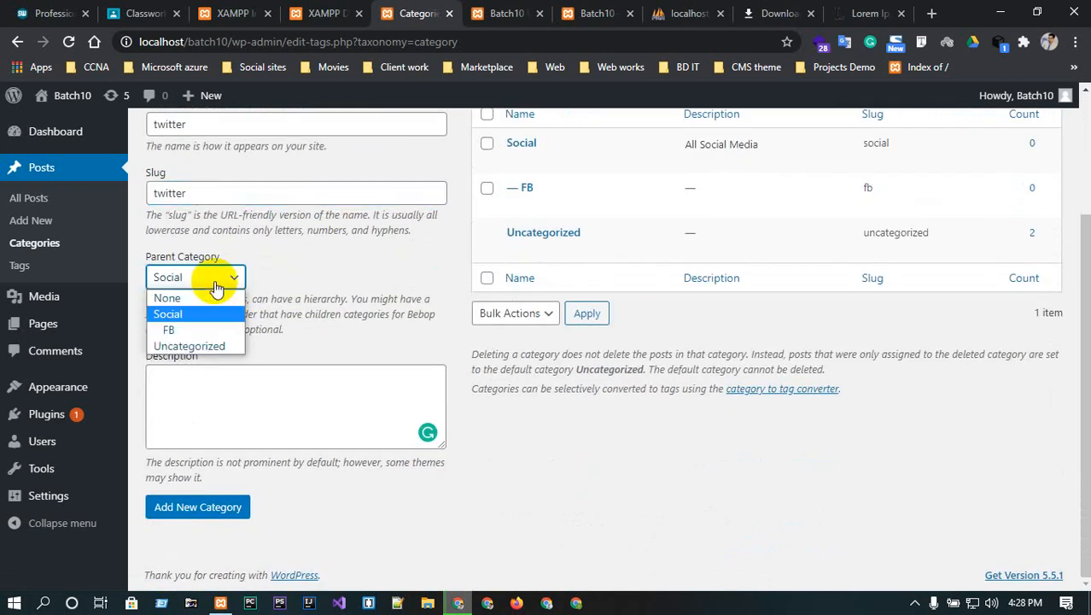
left_click(181, 314)
left_click(218, 506)
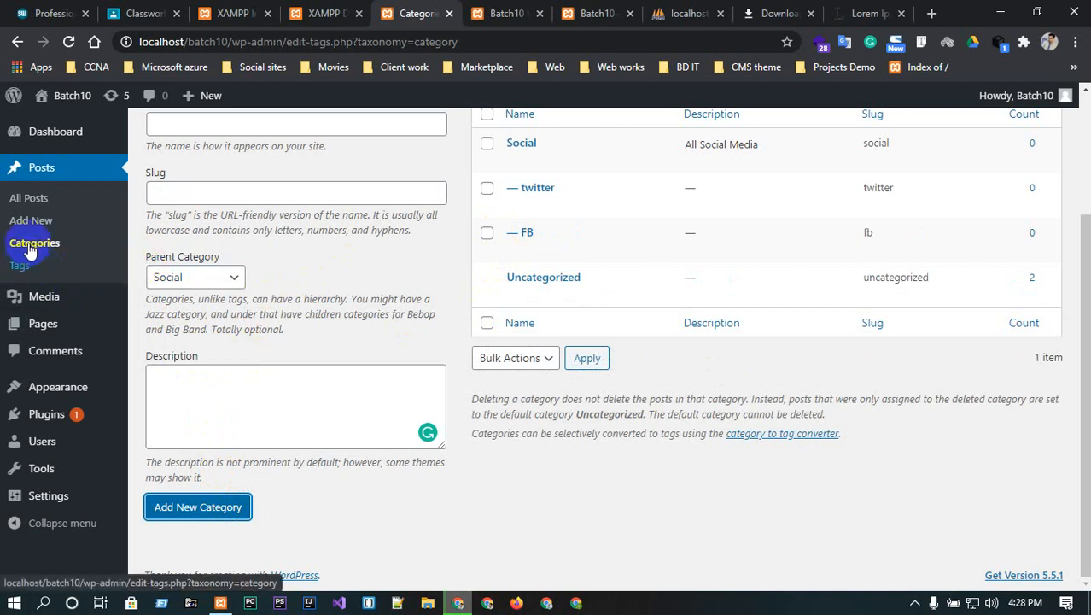
left_click(33, 200)
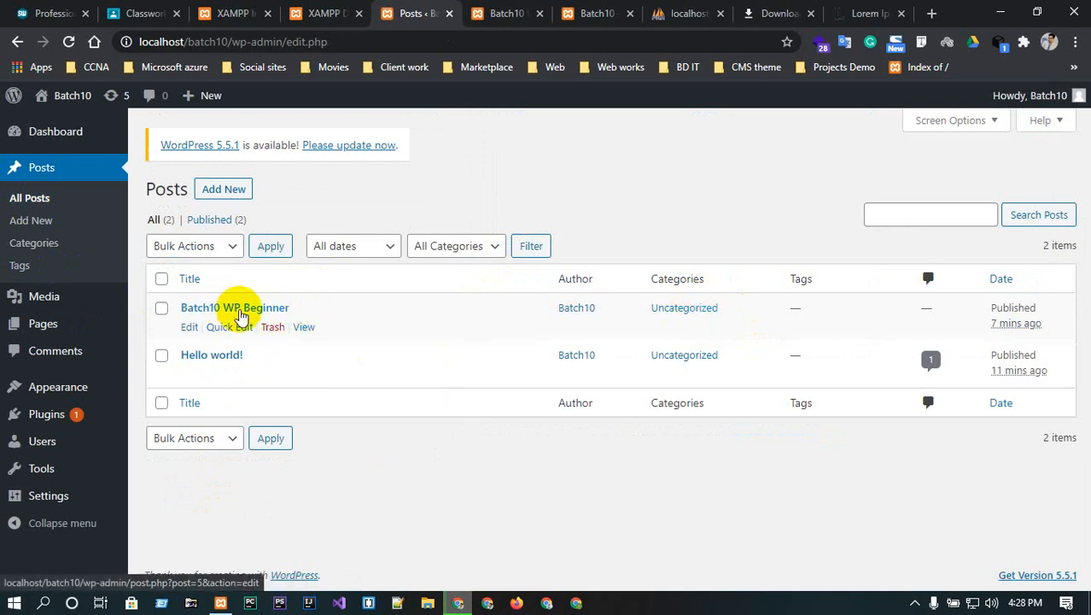
left_click(226, 327)
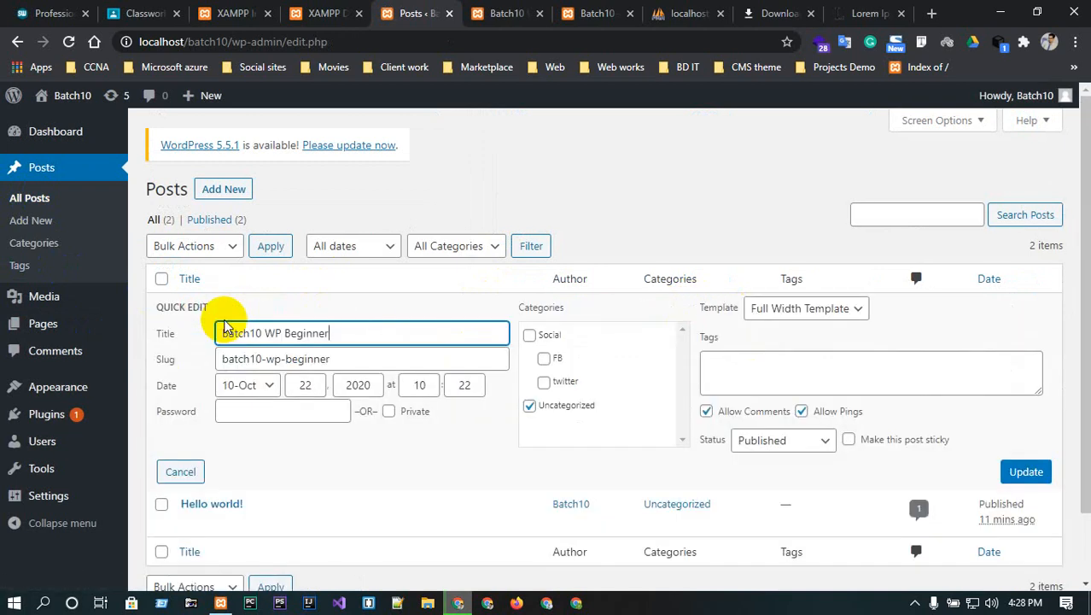
left_click(530, 405)
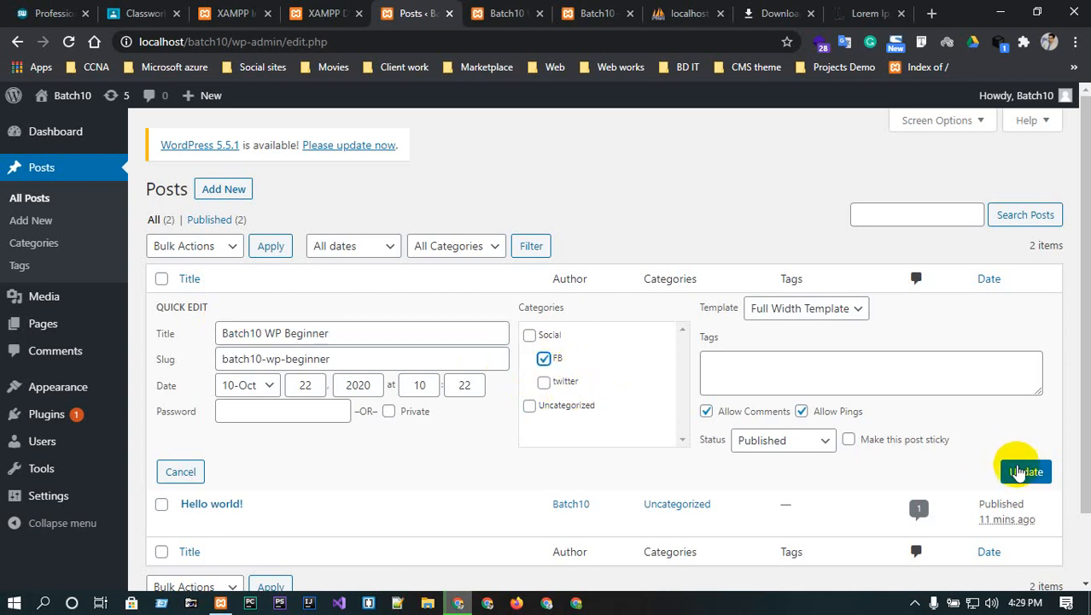
left_click(1020, 472)
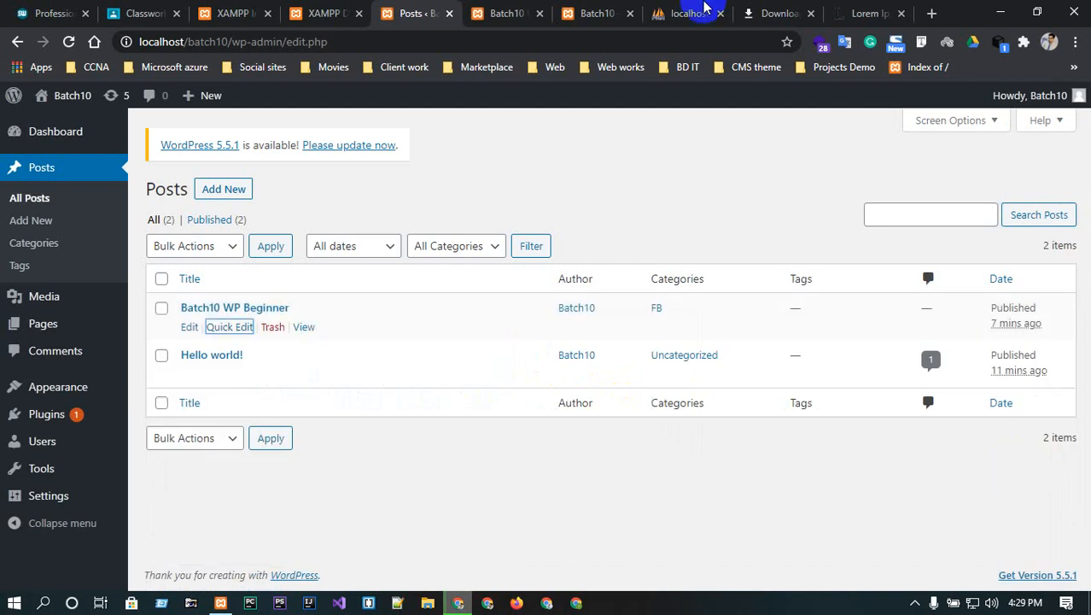
- Go to the site's home page and search it for fb
left_click(510, 7)
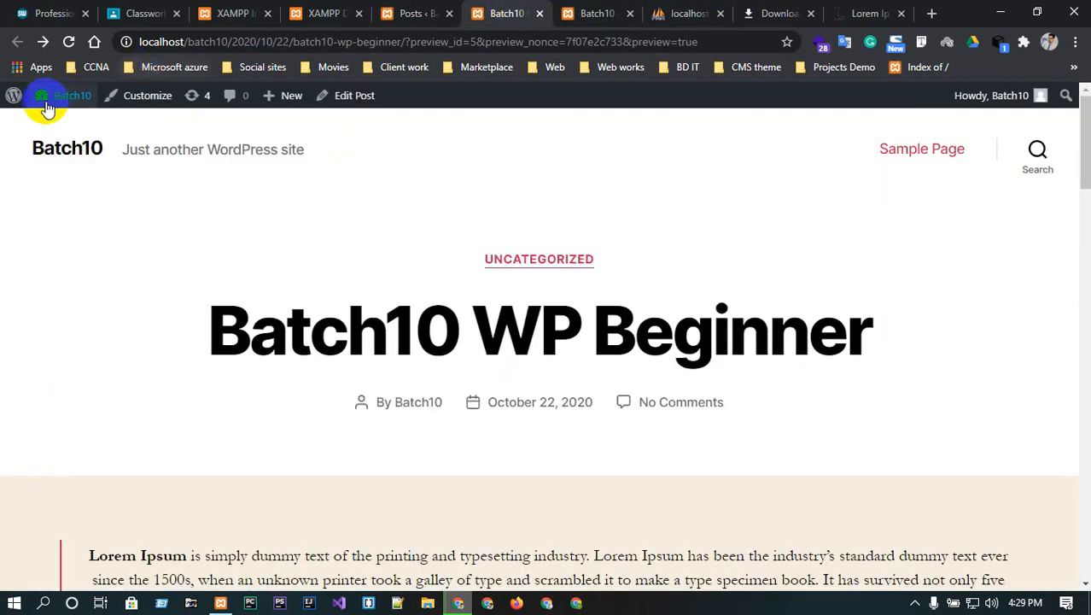
left_click(74, 148)
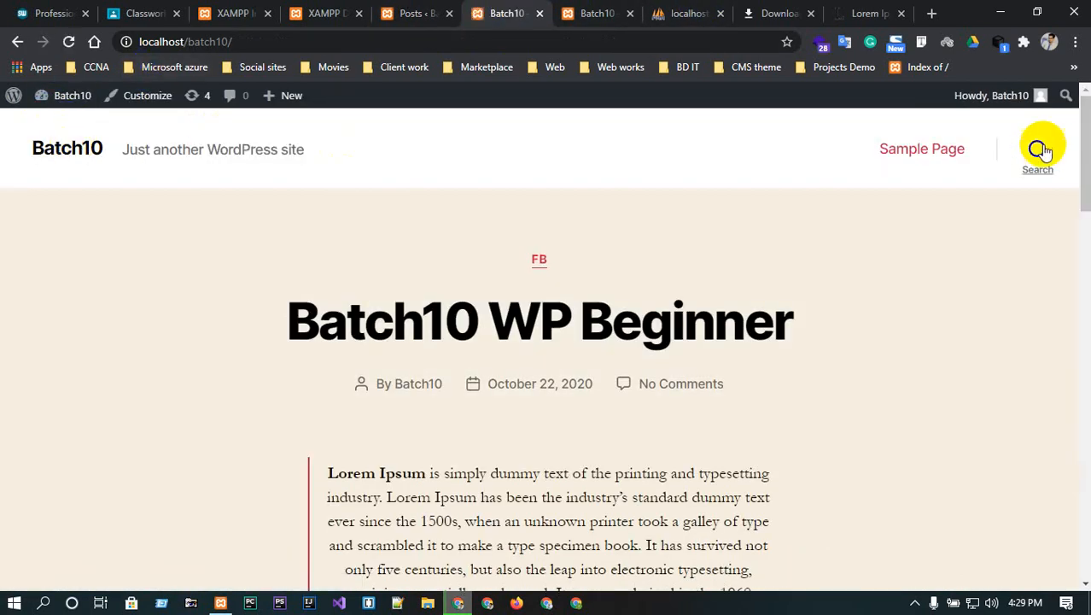
left_click(1039, 148)
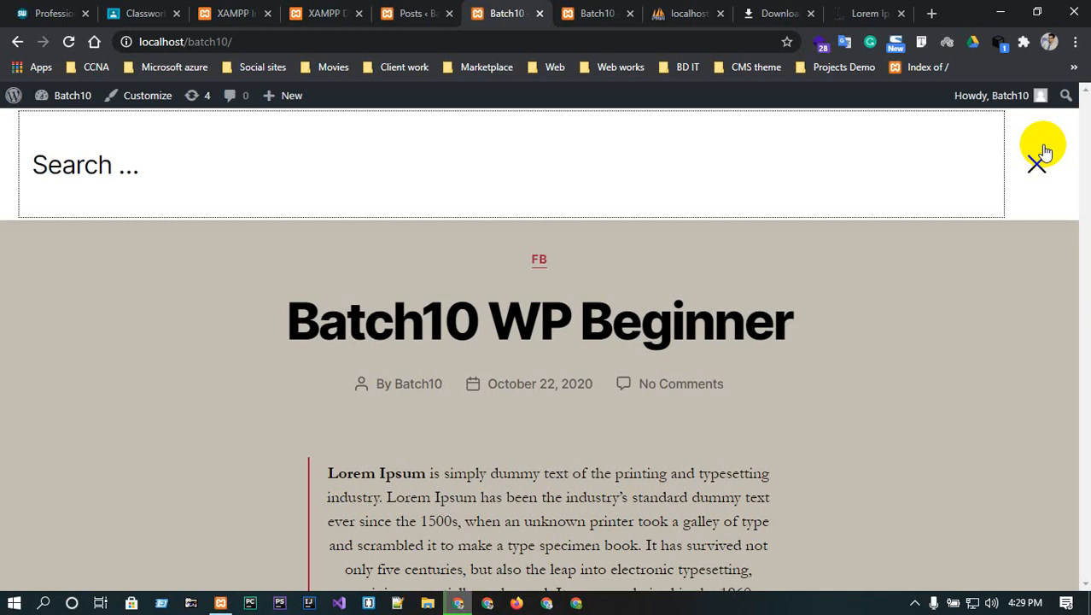
type("fb")
key("Return")
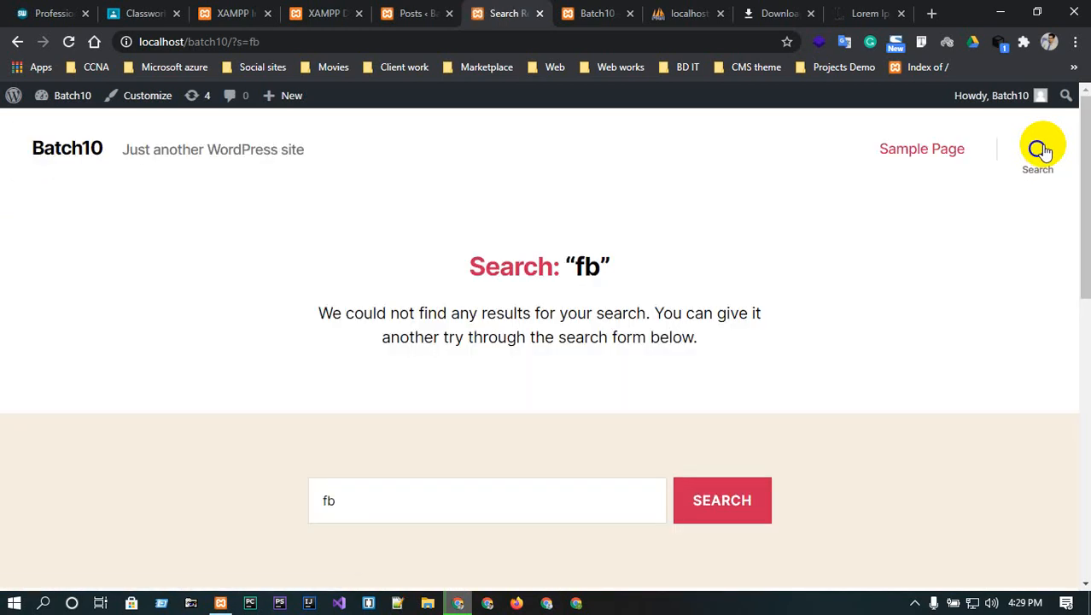
- Look through the fb search results, then return to the admin posts list
scroll(1023, 334, "down", 8)
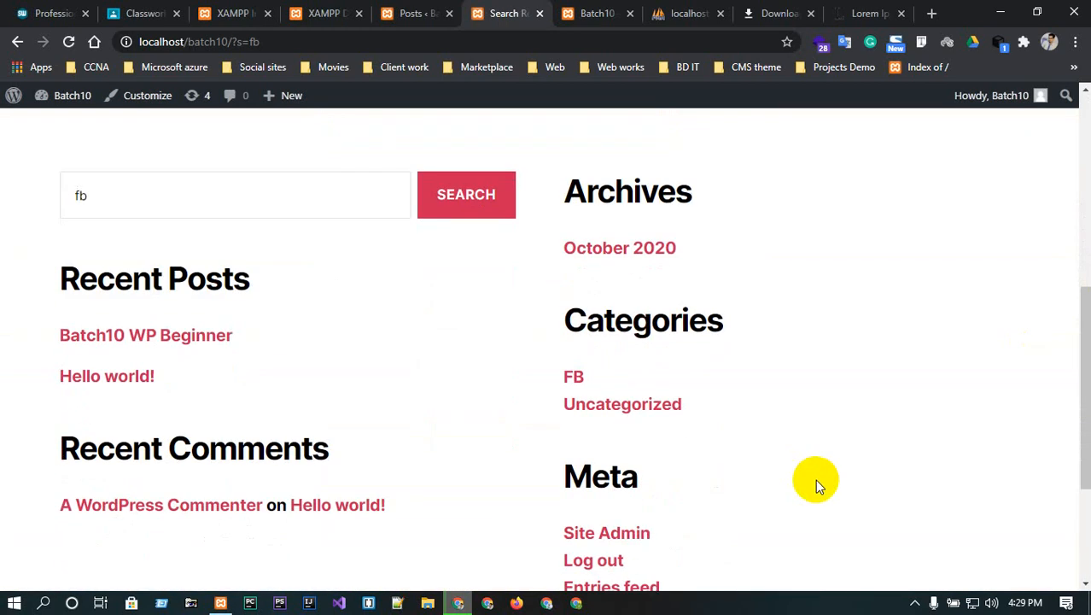
scroll(816, 479, "down", 1)
scroll(823, 504, "up", 4)
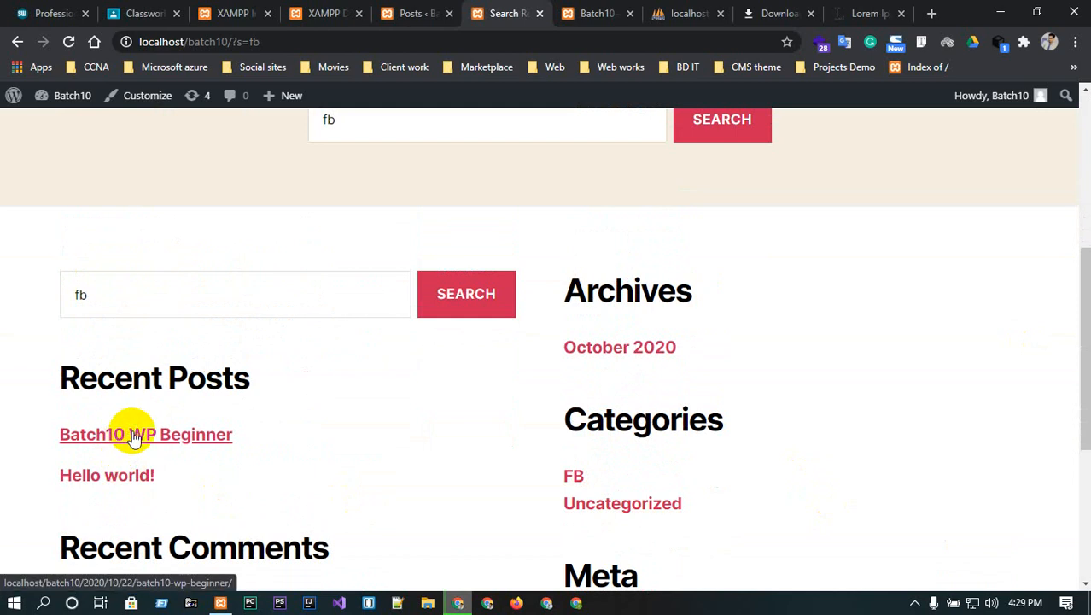
scroll(132, 437, "up", 5)
left_click(410, 13)
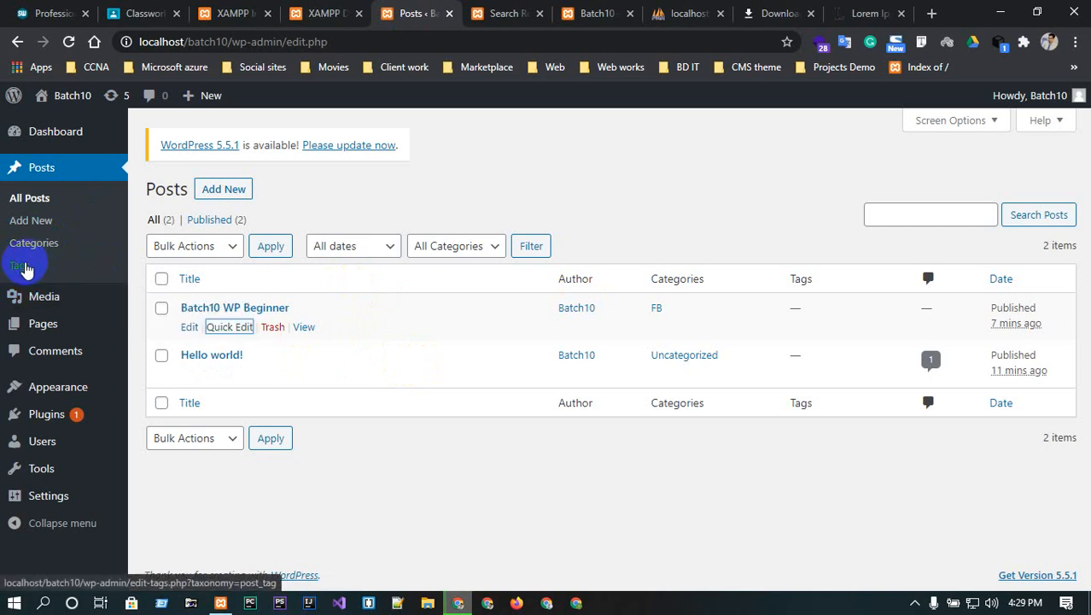
- Create a tag named news with the slug twitter
left_click(22, 266)
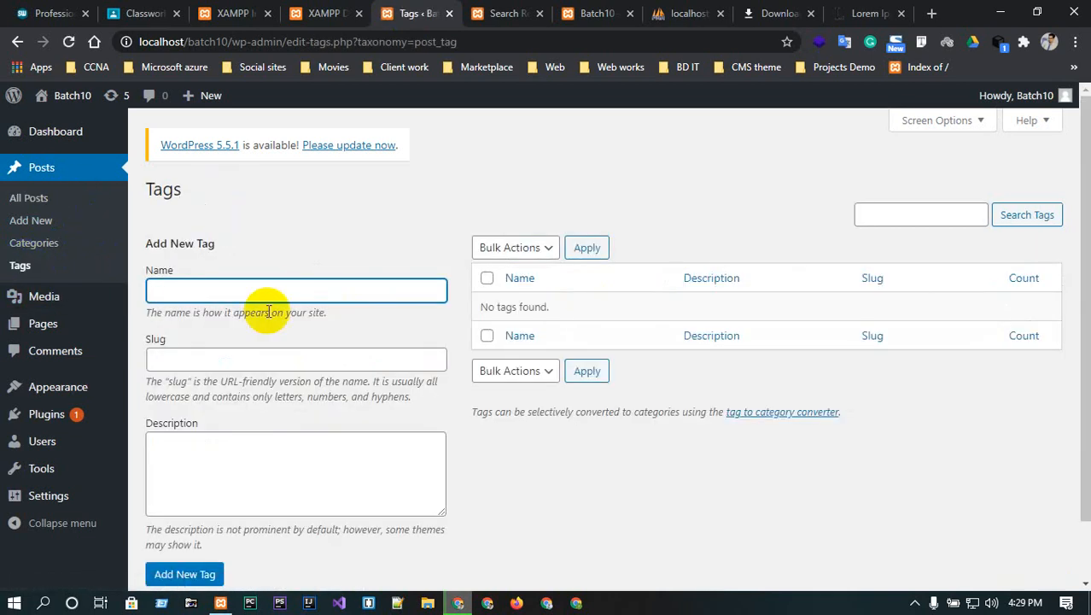
scroll(447, 284, "down", 1)
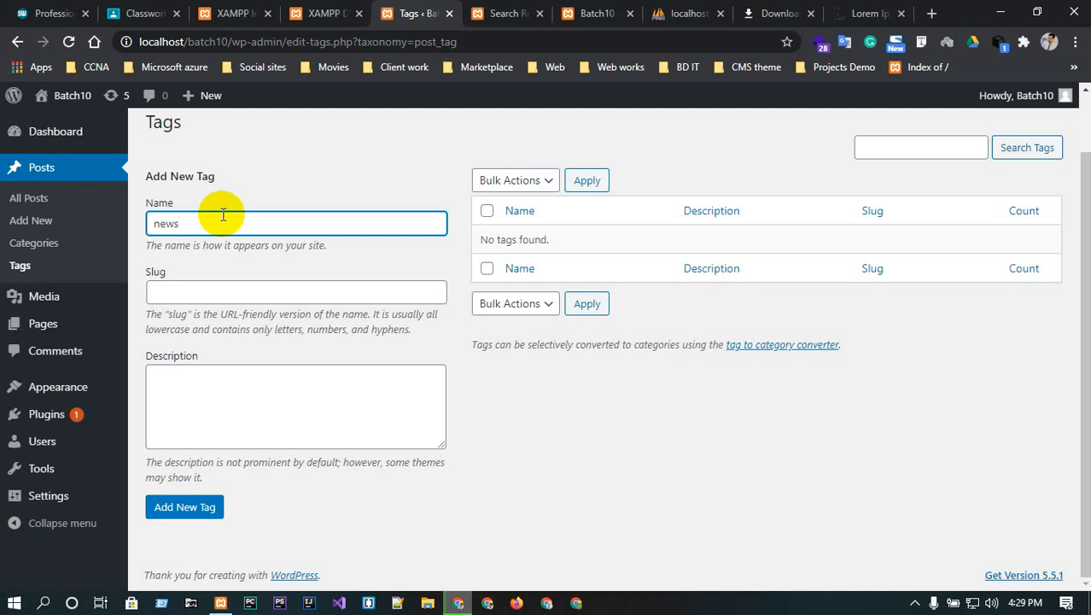
double_click(223, 215)
left_click(240, 290)
type("twitter")
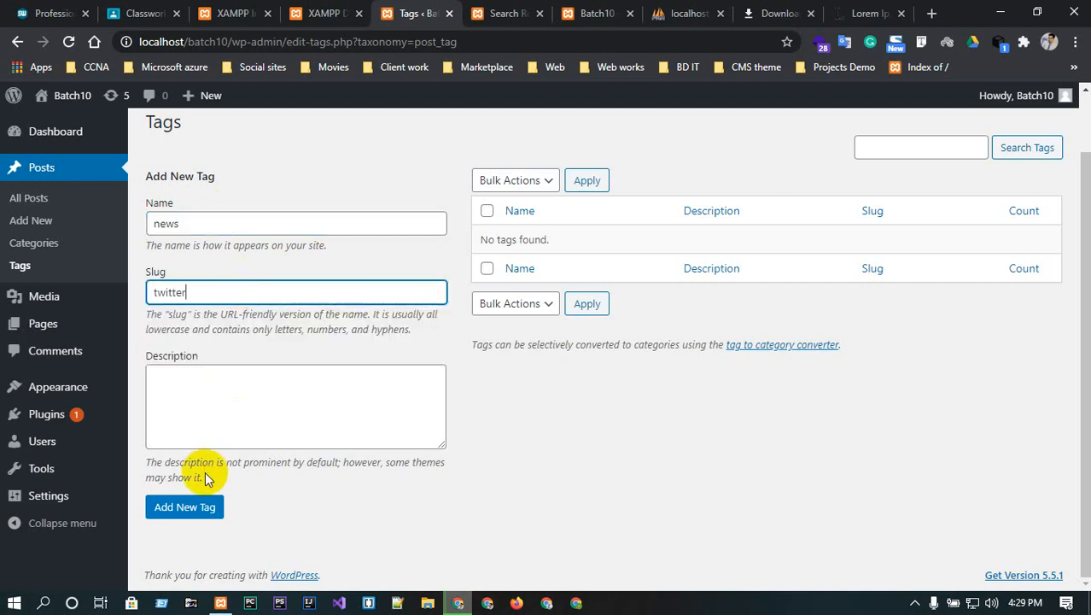
left_click(184, 507)
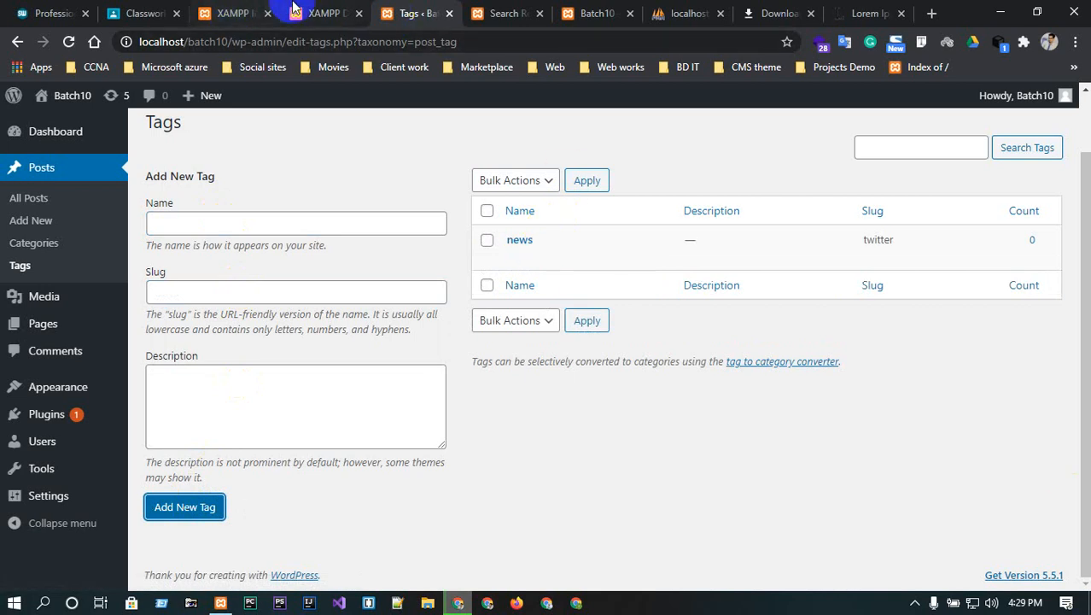
- Return from the tags page to the All Posts list
left_click(325, 9)
left_click(397, 12)
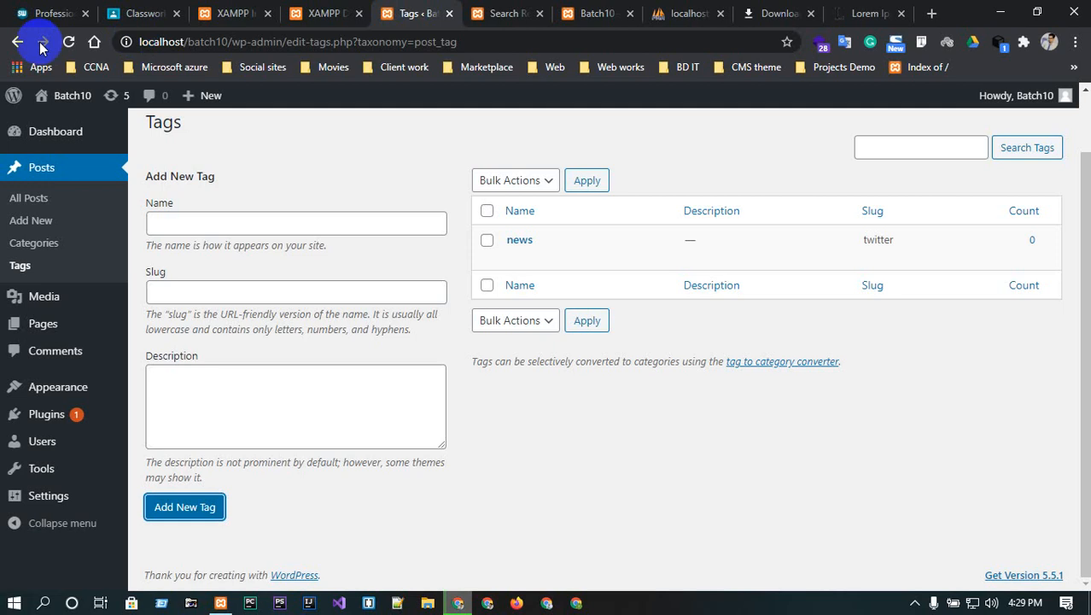
left_click(28, 199)
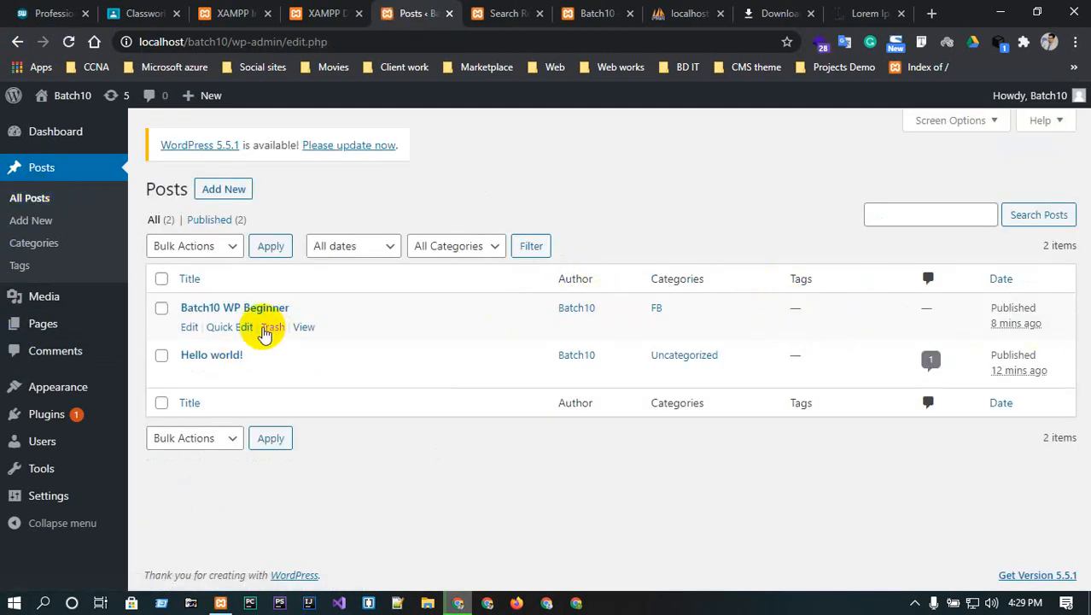
left_click(244, 327)
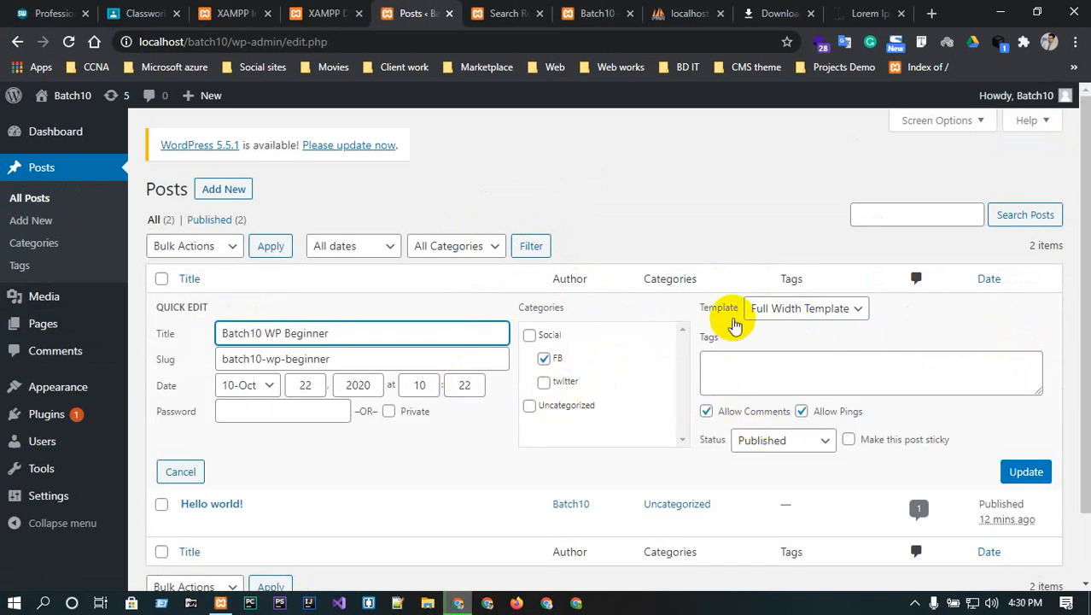
left_click(822, 318)
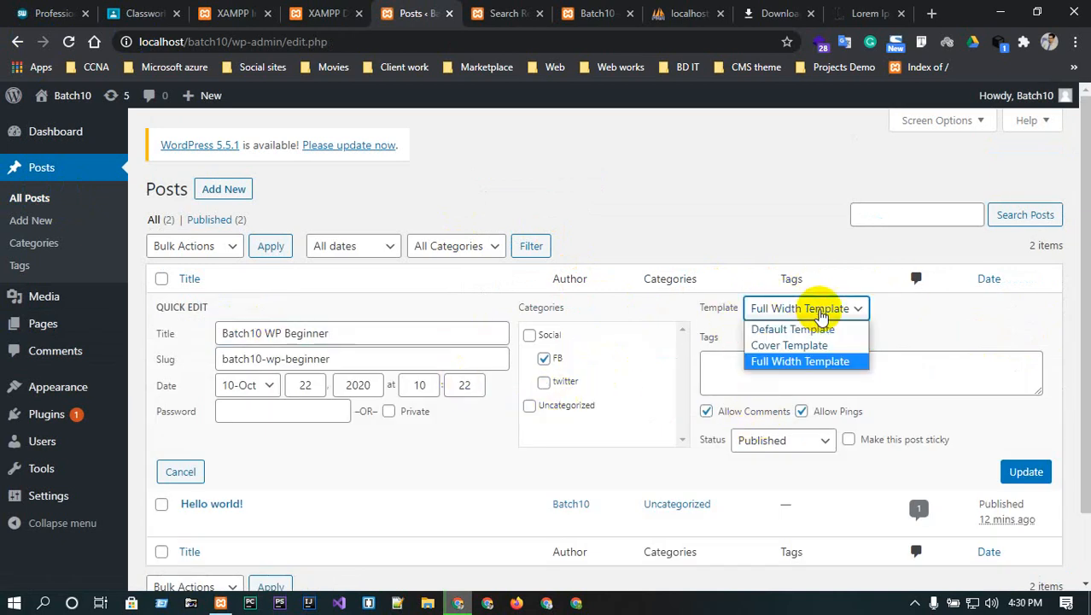
left_click(820, 313)
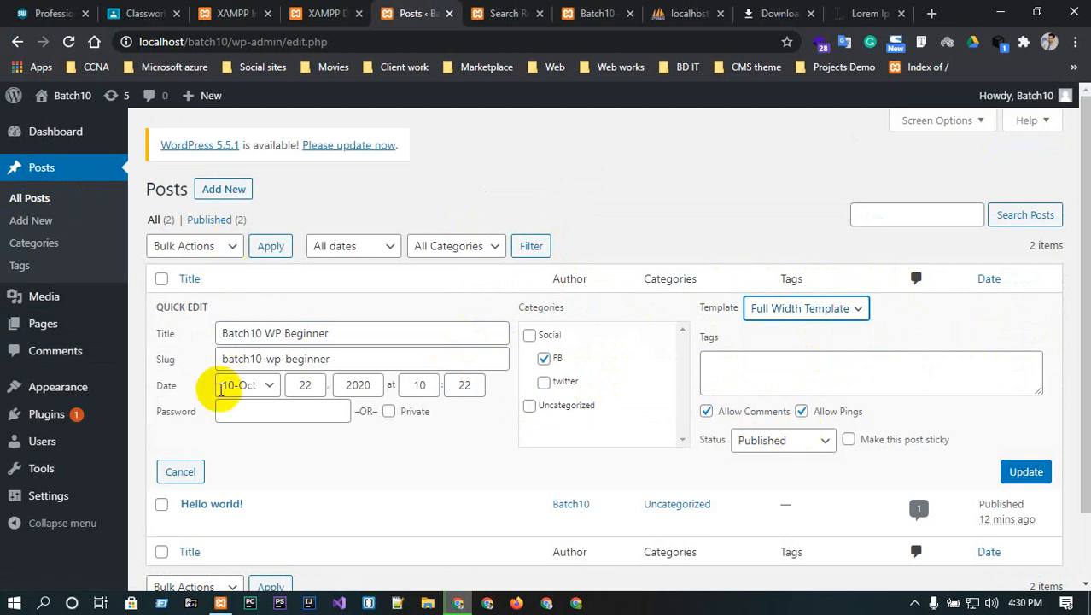
scroll(324, 419, "down", 2)
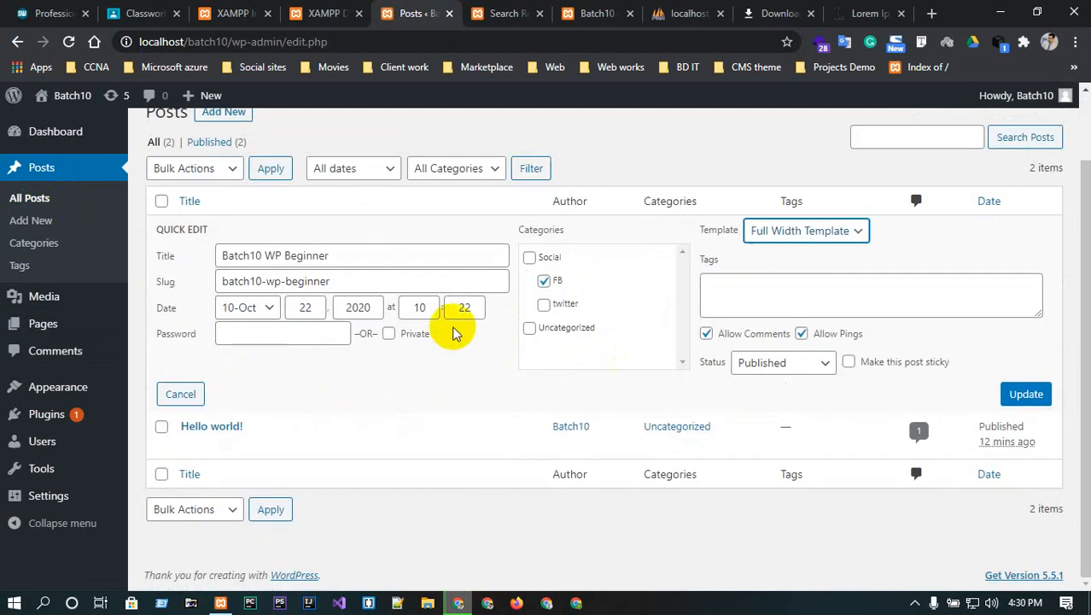
left_click(793, 202)
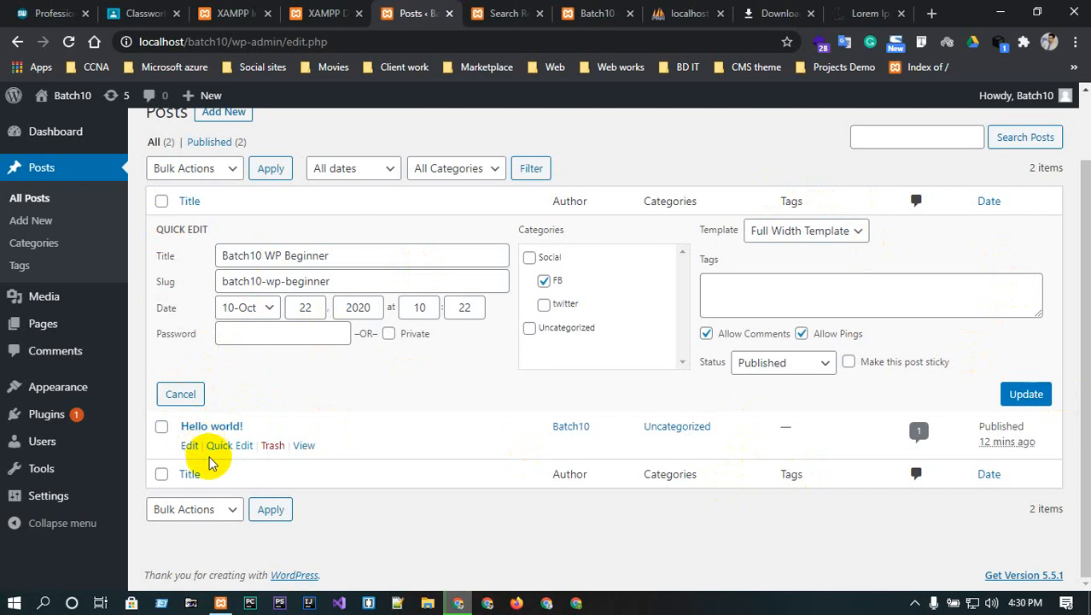
left_click(70, 41)
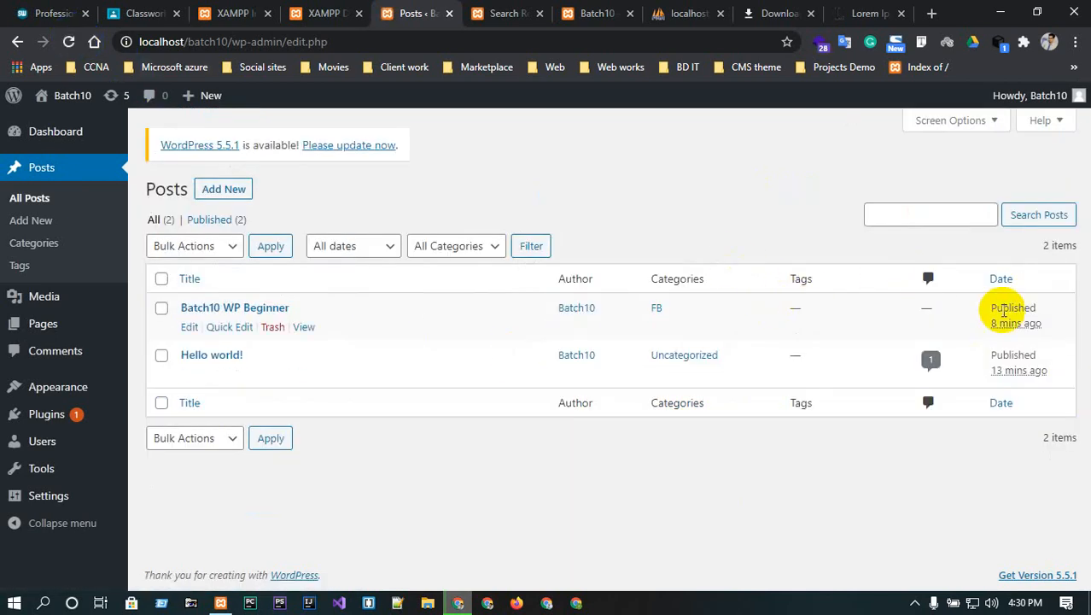
left_click(188, 328)
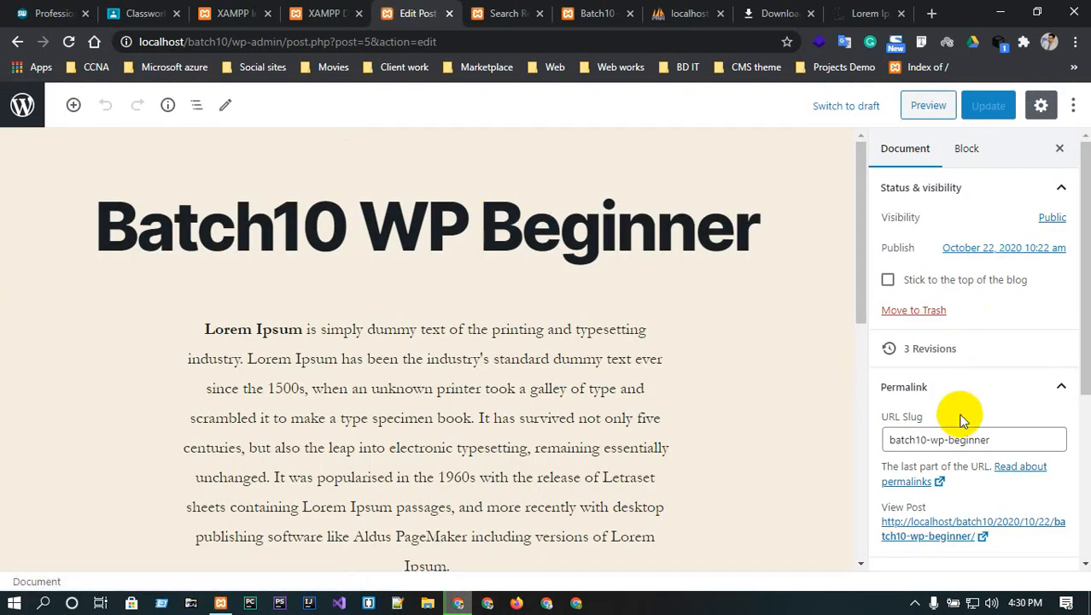
- Select the word Slug in the post's URL slug field
scroll(961, 410, "down", 2)
left_click(1009, 282)
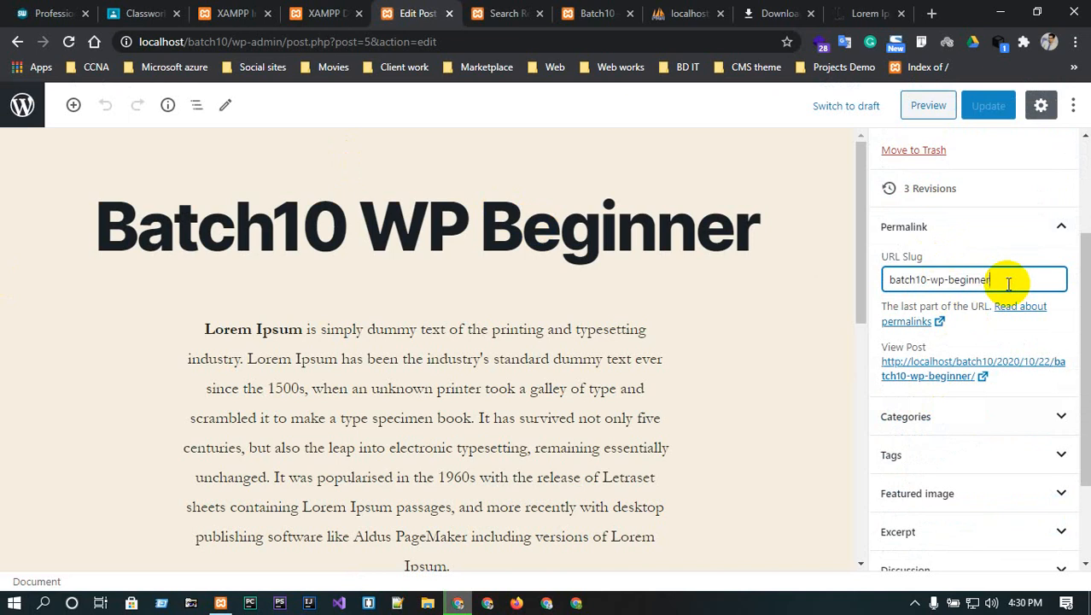
left_click(911, 256)
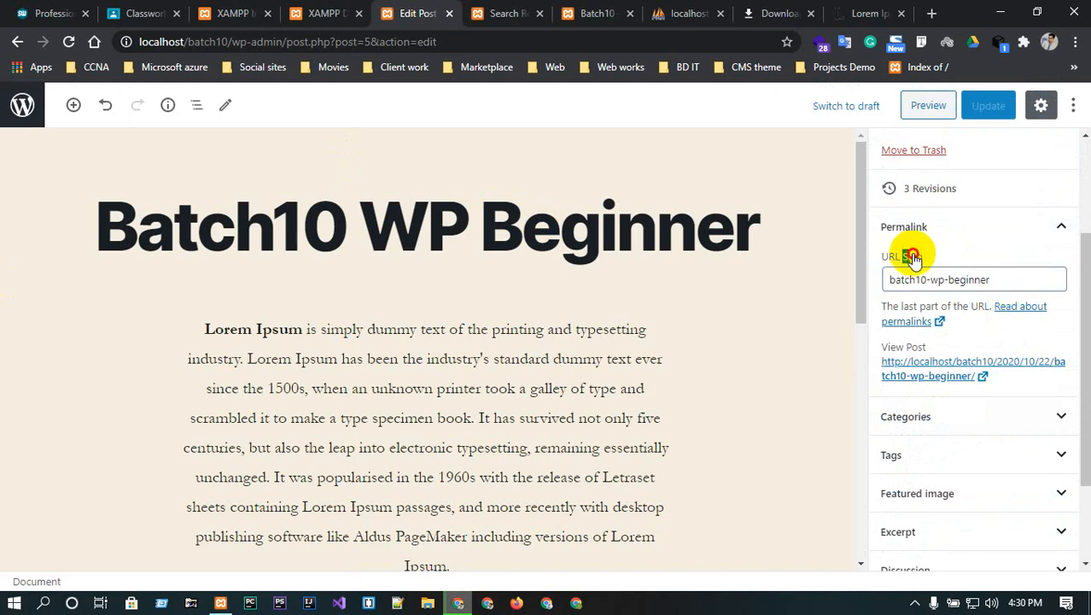
double_click(912, 256)
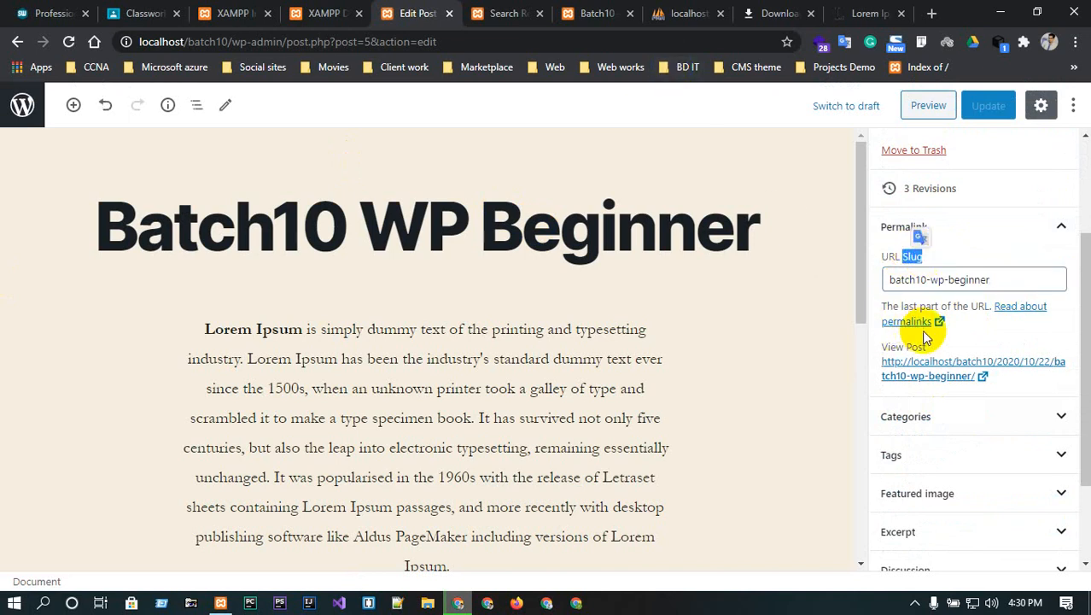
scroll(927, 342, "down", 1)
- Add the news tag, add then remove a dress tag, and go back to the posts list
left_click(968, 374)
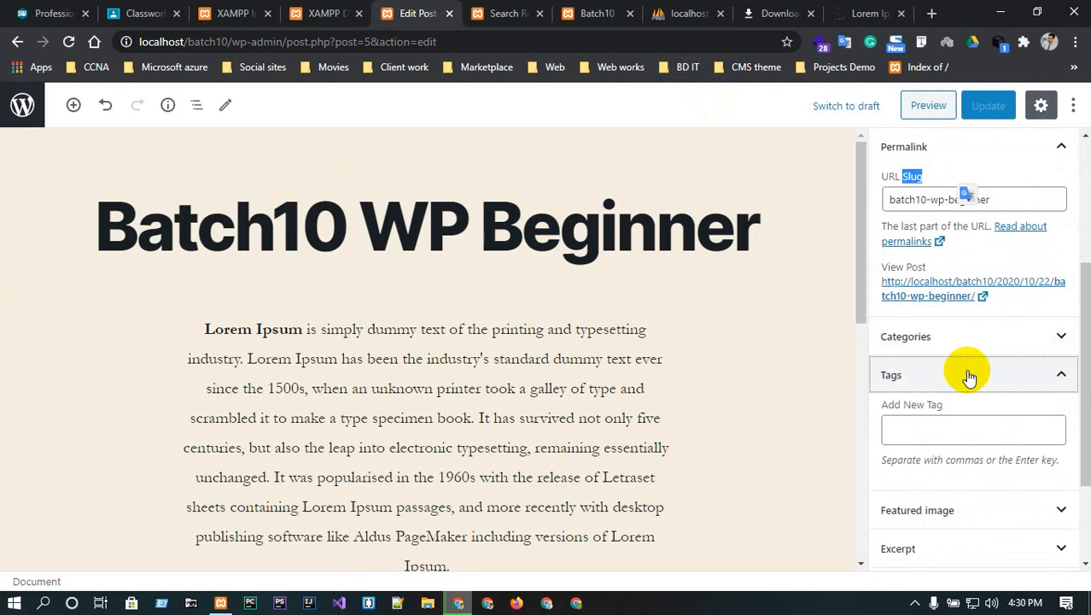
left_click(955, 431)
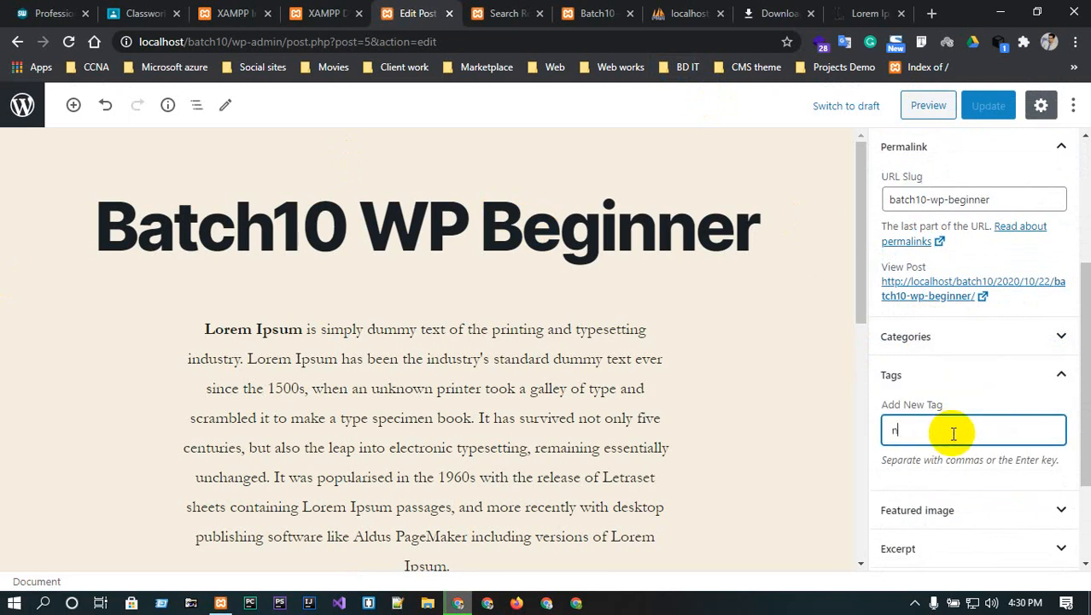
type("news")
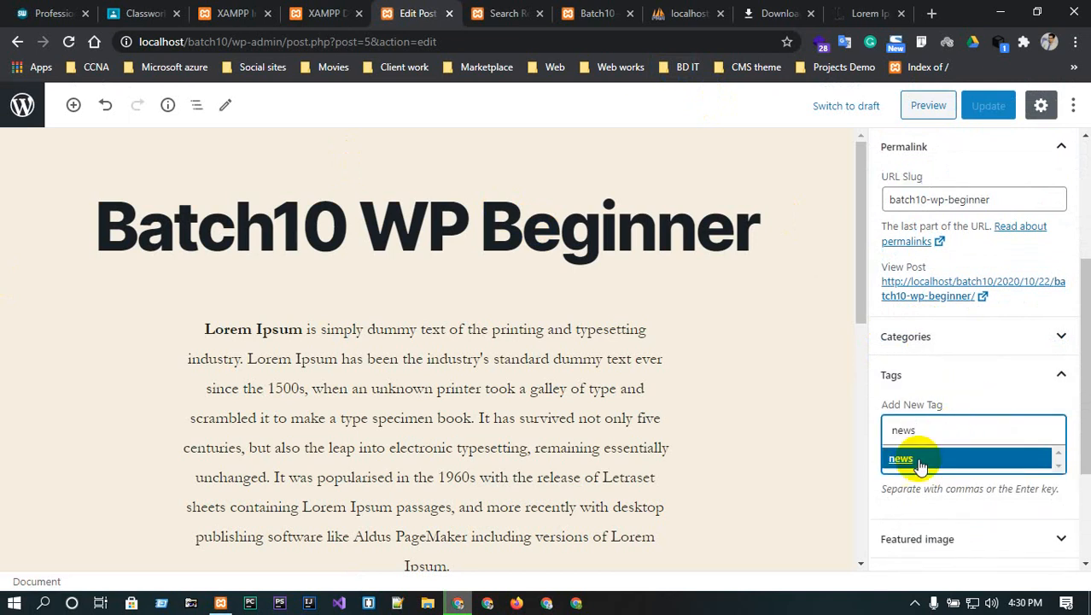
left_click(910, 460)
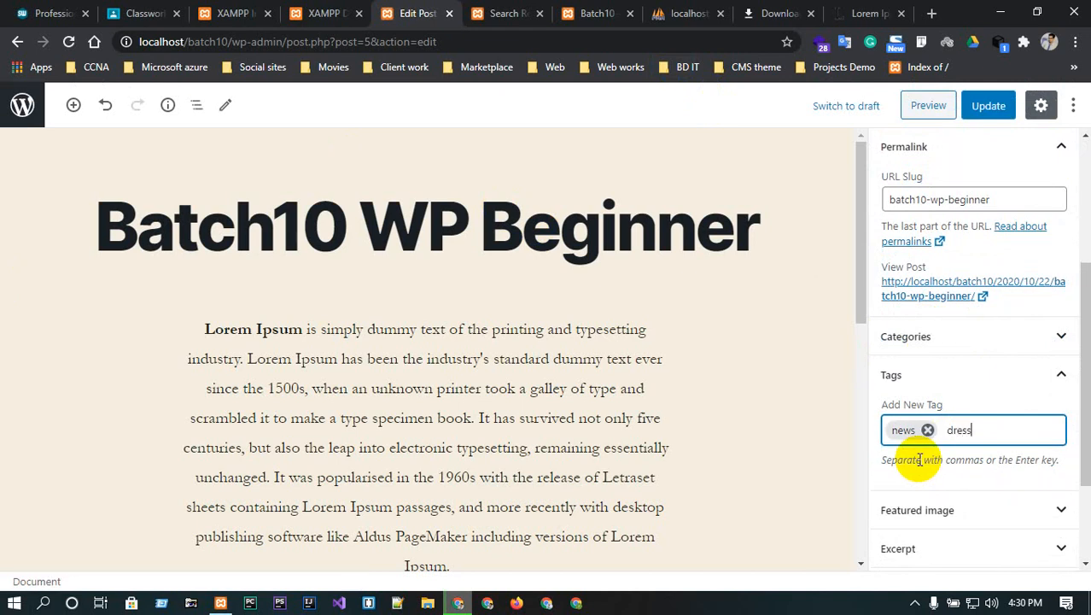
key("Return")
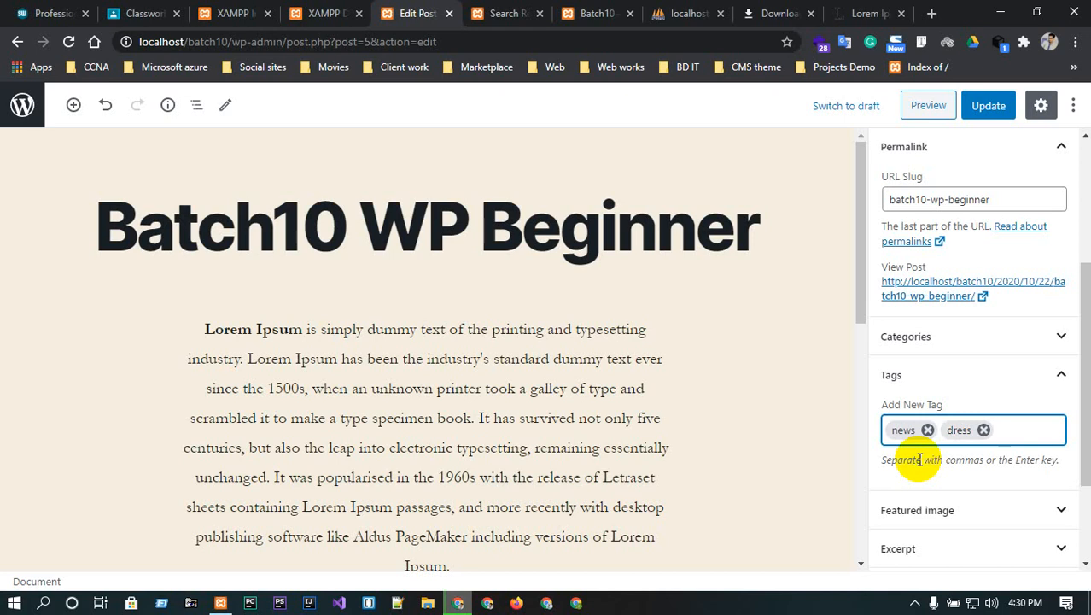
left_click(984, 430)
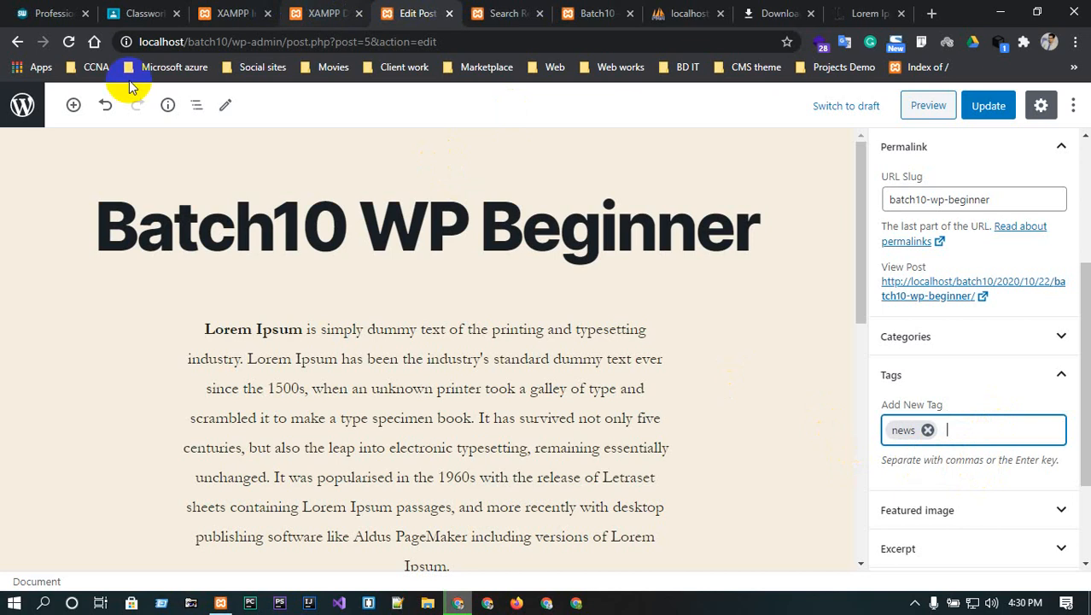
left_click(16, 41)
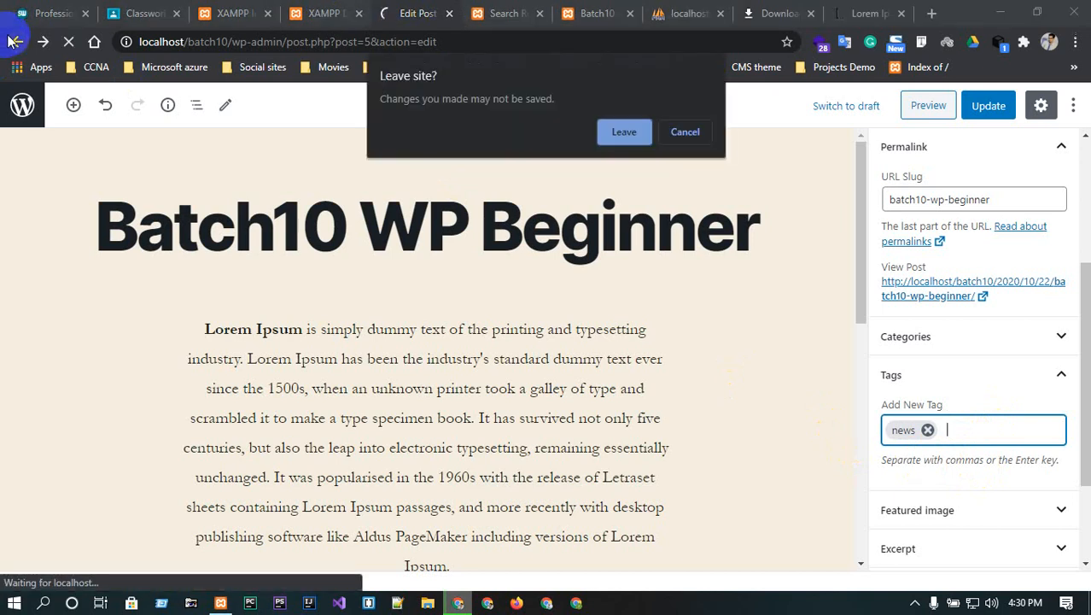
- Leave the editor without saving and open the Media Library
left_click(624, 133)
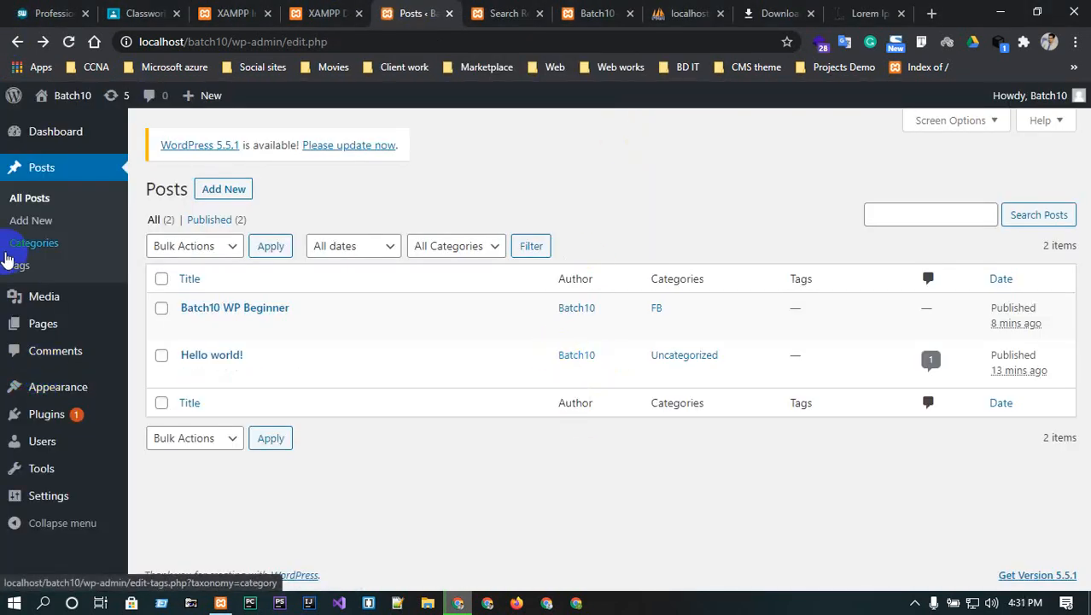
mouse_move(36, 295)
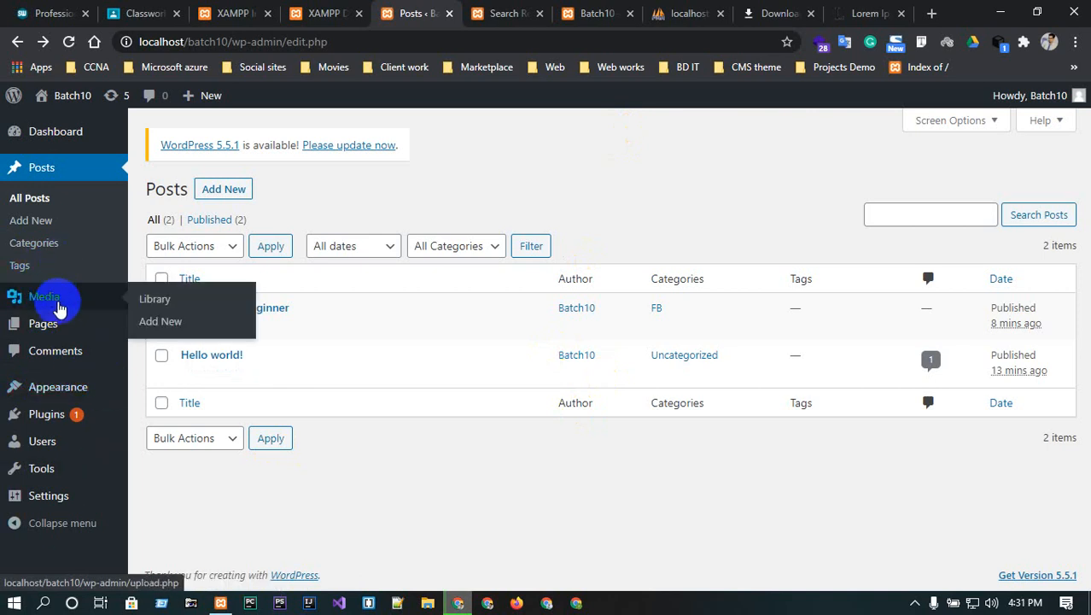
left_click(58, 305)
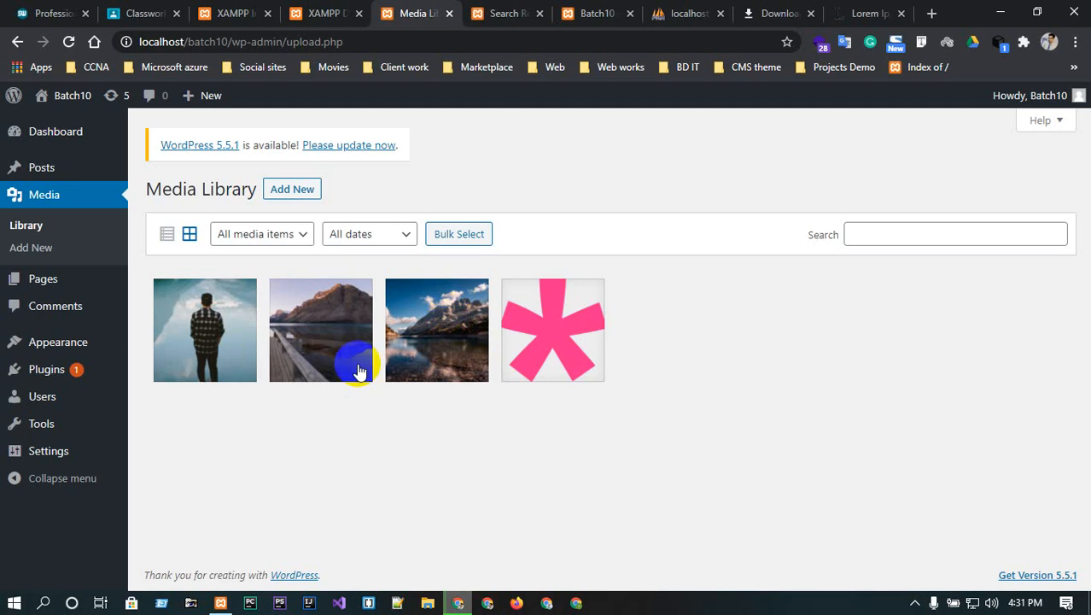
left_click(30, 226)
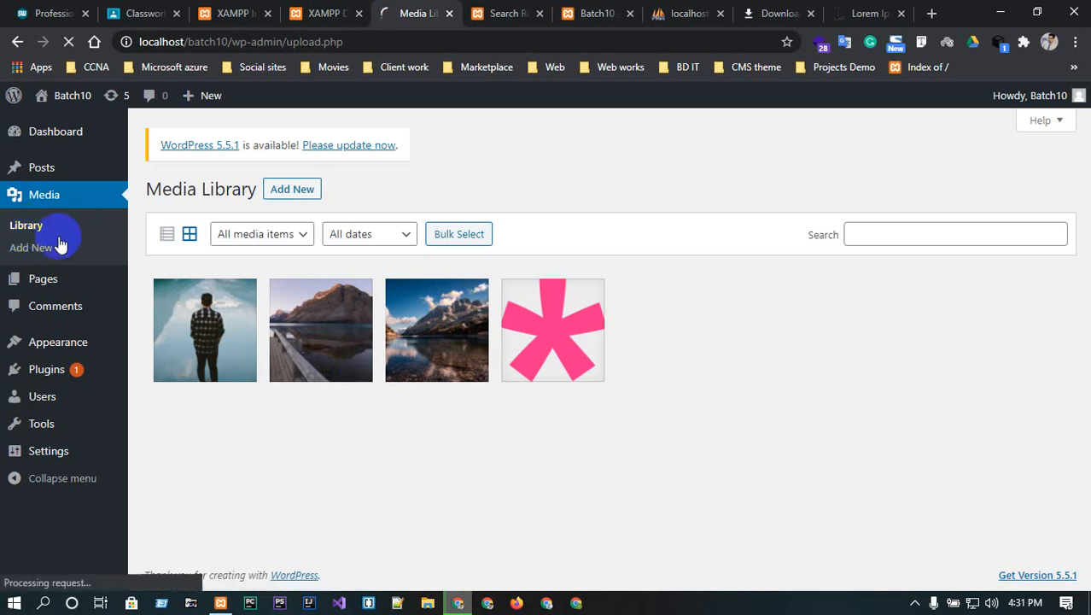
- Start a file upload, cancel the file chooser, and return to the Media Library
left_click(281, 189)
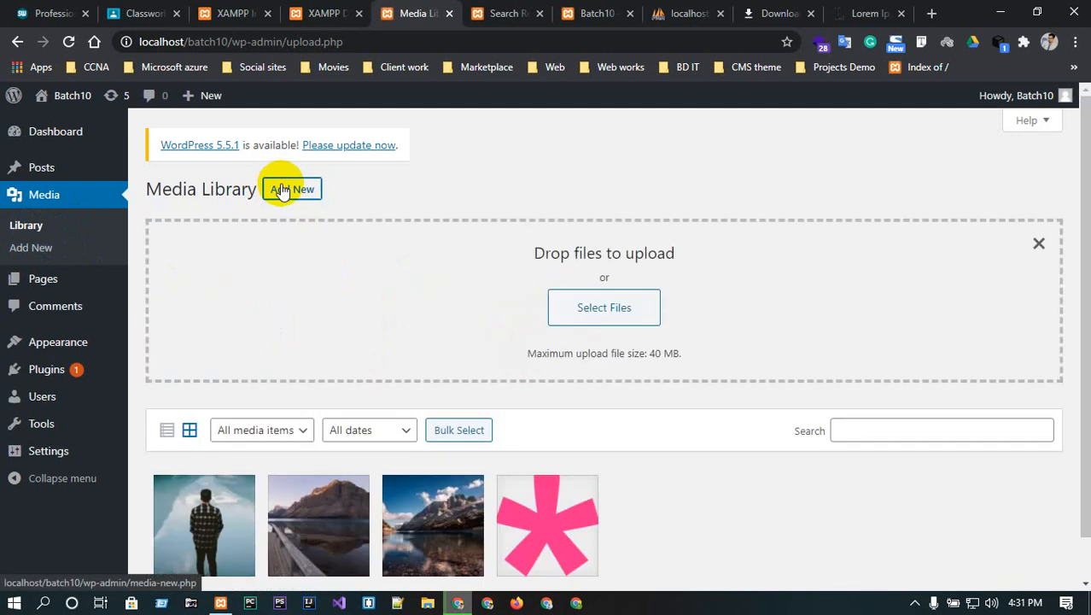
left_click(638, 304)
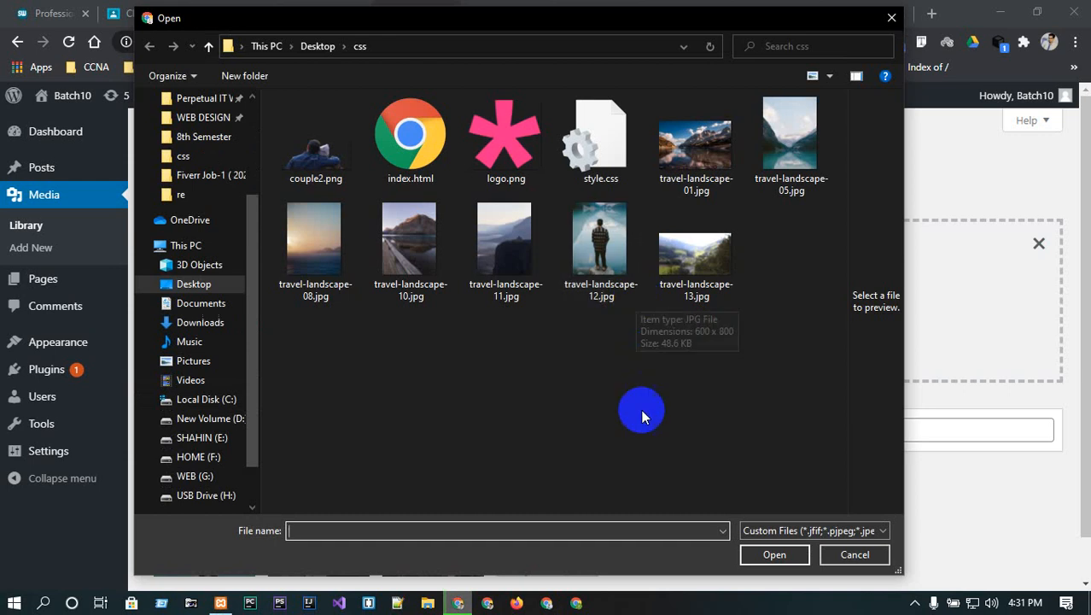
left_click(855, 554)
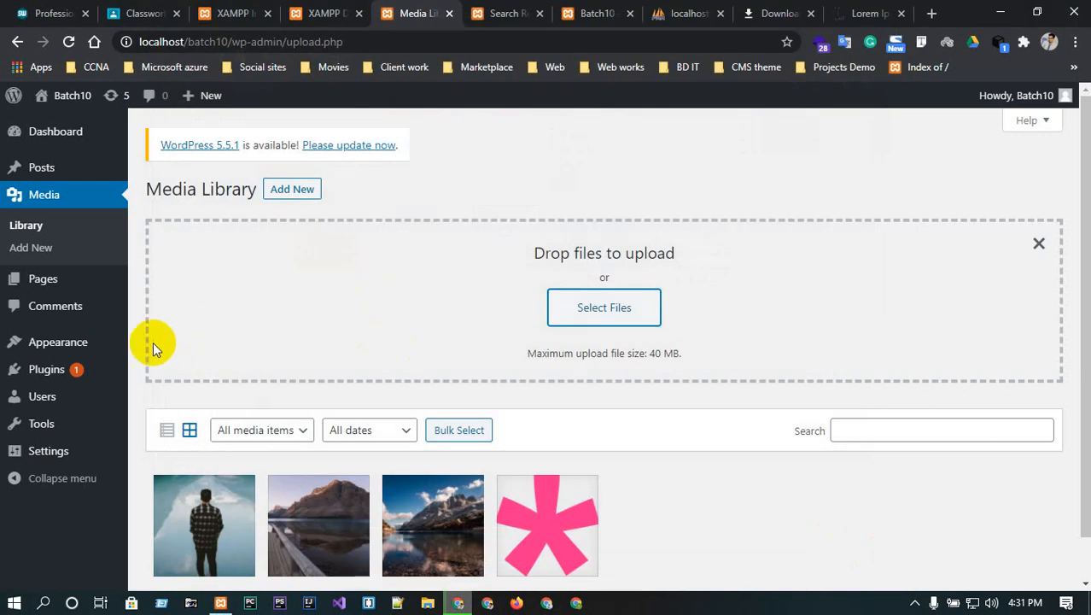
left_click(45, 285)
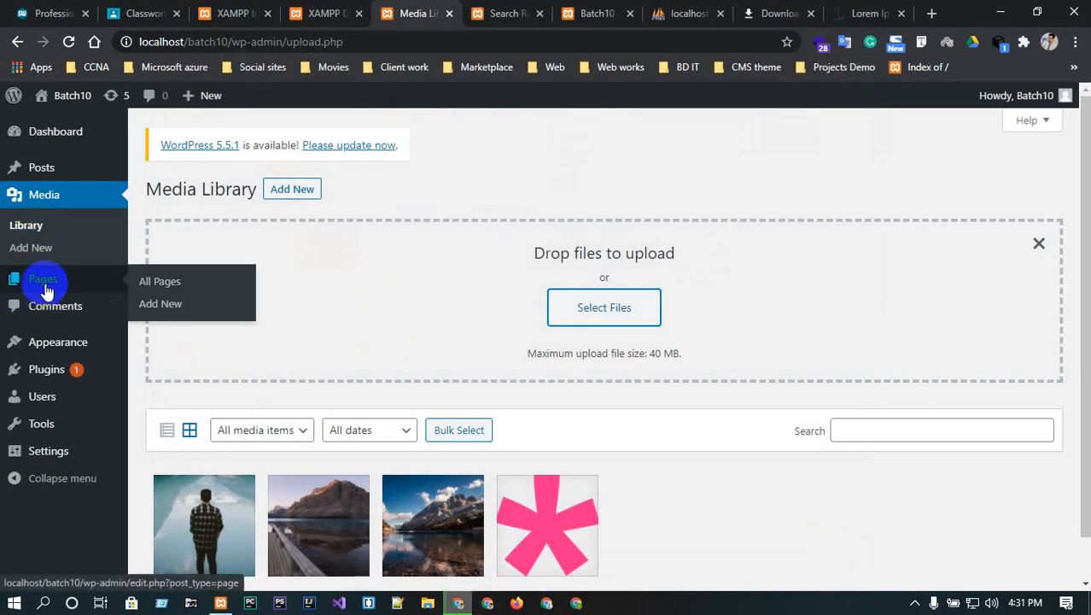
left_click(38, 197)
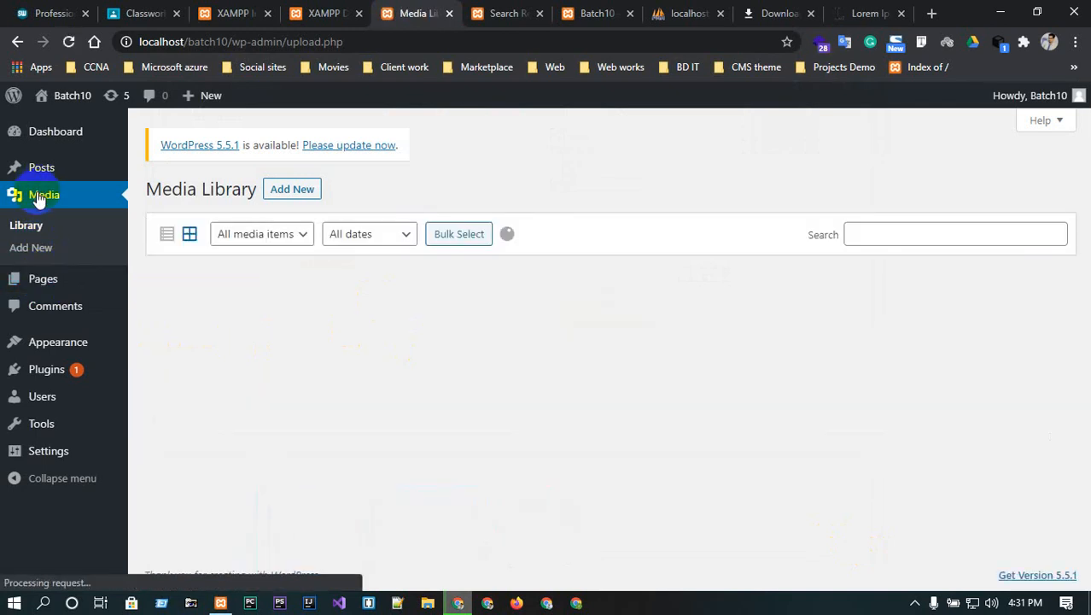
- Open All Pages and select the Sample Page title text
left_click(34, 283)
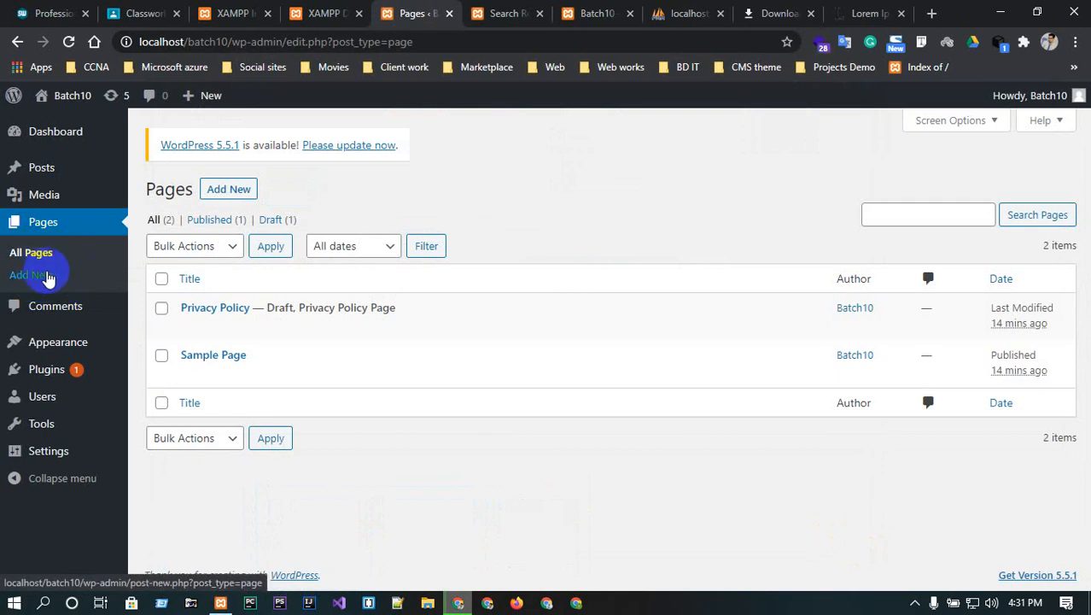
left_click(256, 353)
left_click_drag(255, 352, 180, 355)
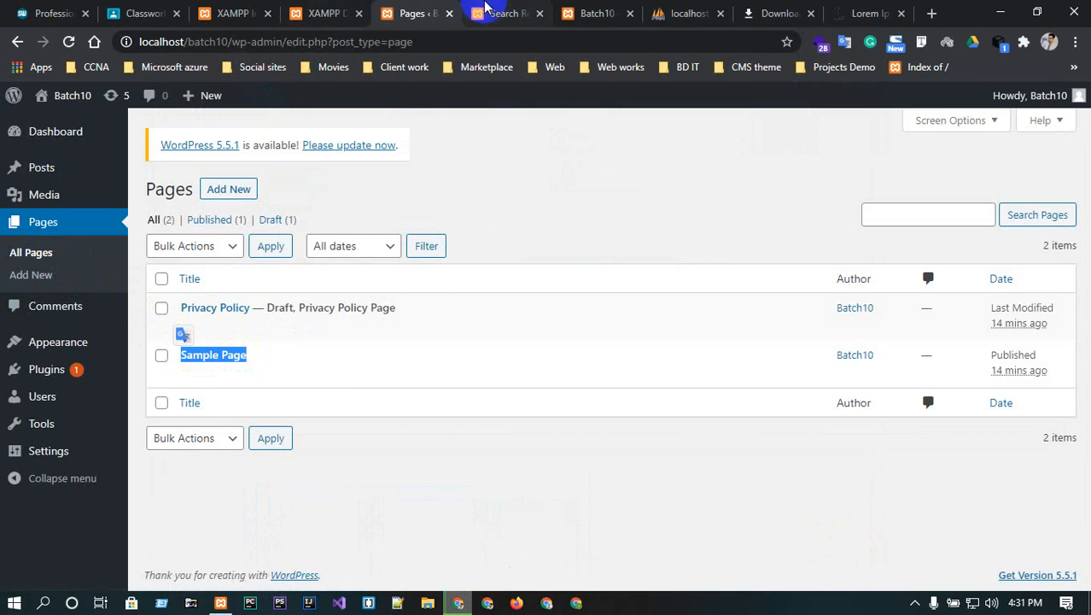
- Check the site's home page in the fb search tab, then return to the Pages list
left_click(494, 13)
left_click(50, 149)
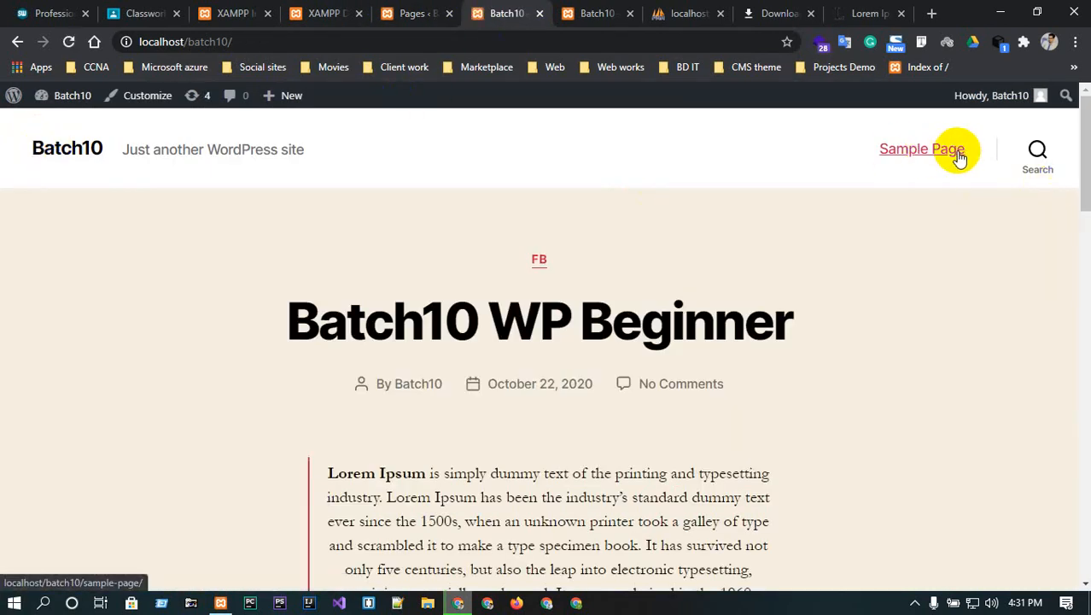
left_click(423, 13)
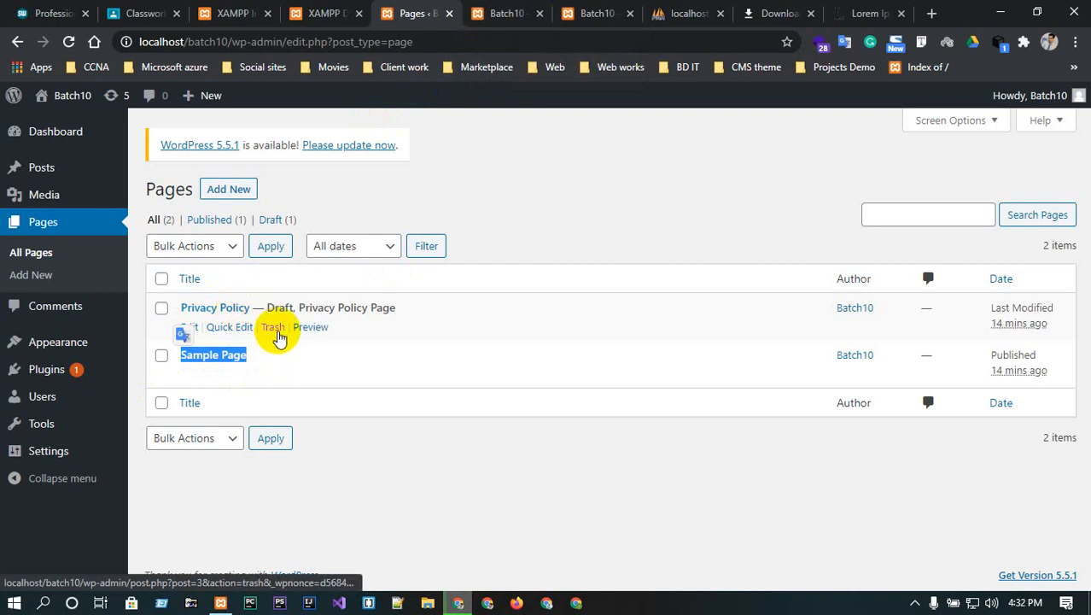
- Move the Privacy Policy page to the Trash with the Move to Trash bulk action
left_click(162, 308)
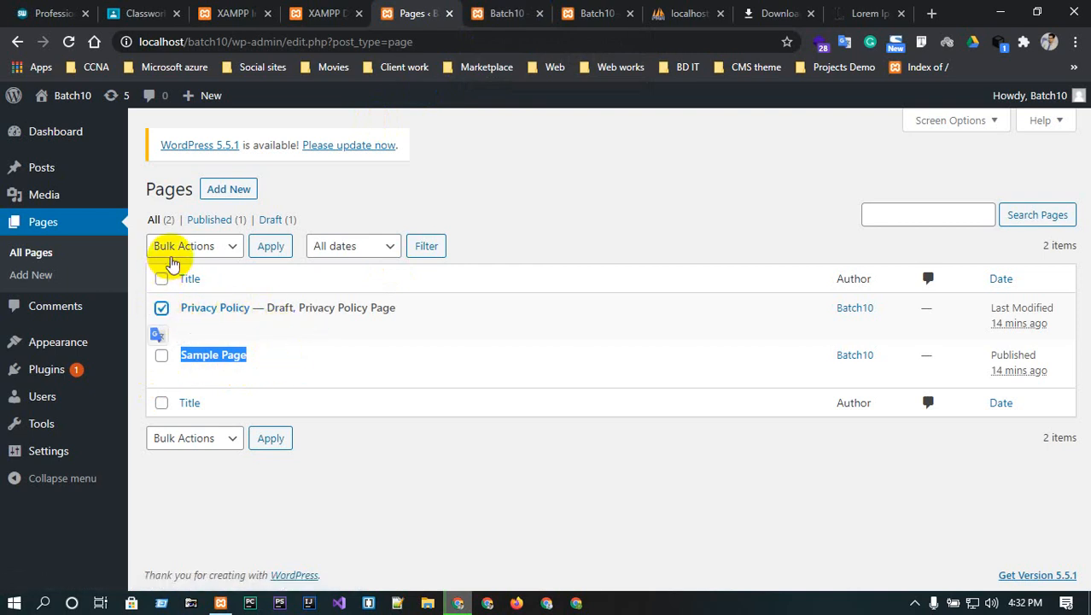
left_click(173, 249)
left_click(199, 301)
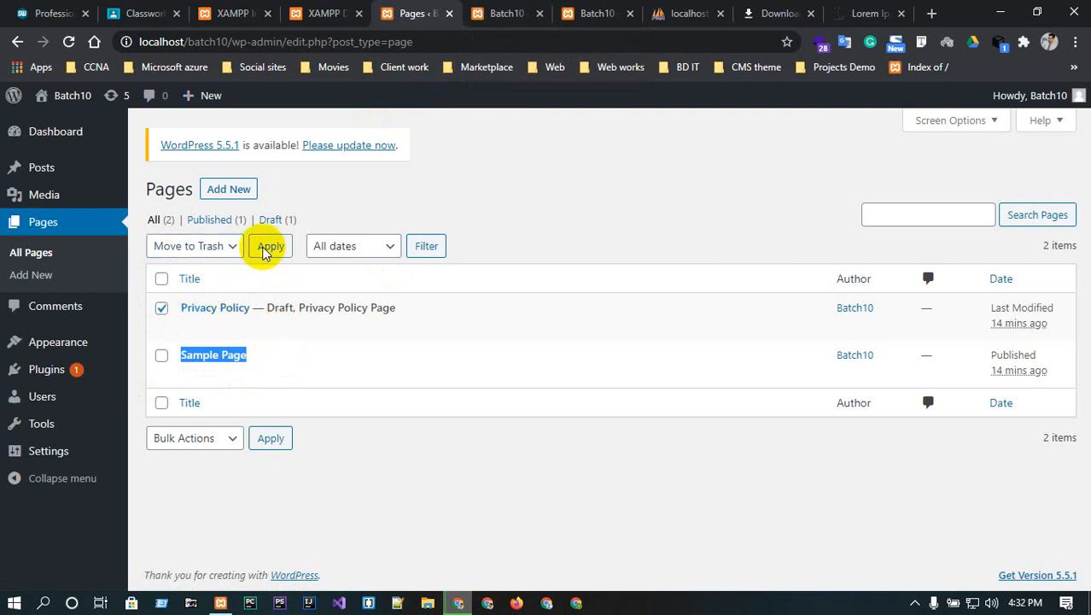
left_click(266, 248)
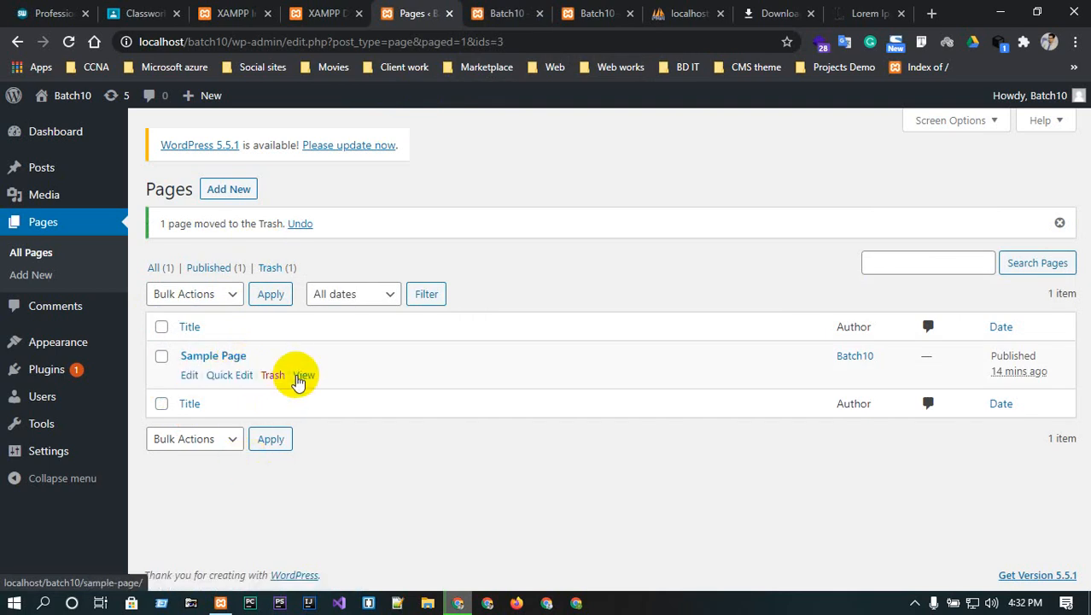
- View Sample Page on the live site, then go back to the admin Pages list
left_click(301, 376)
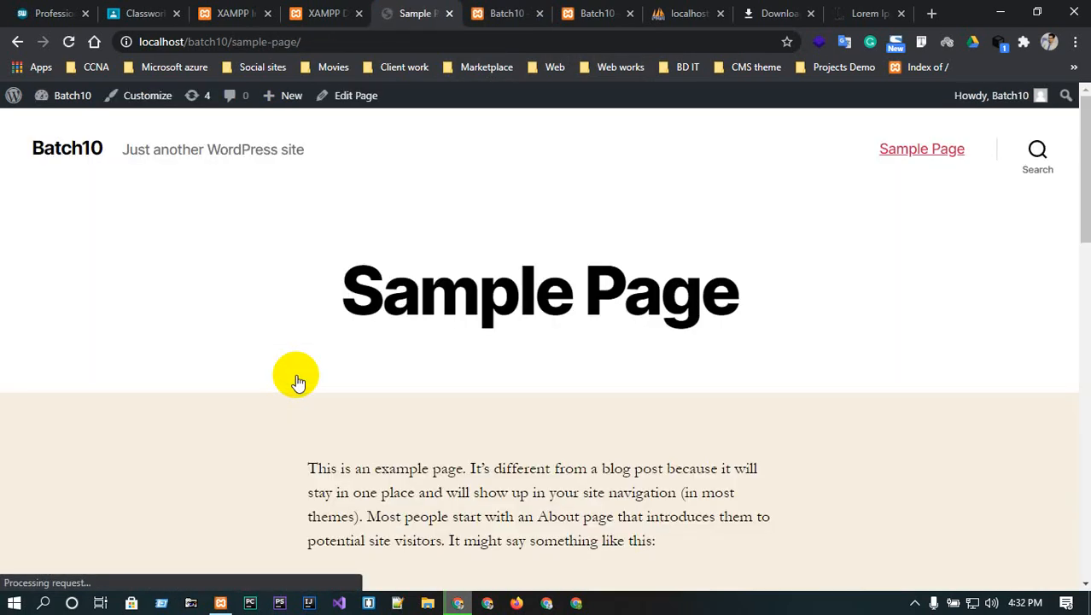
scroll(592, 256, "down", 6)
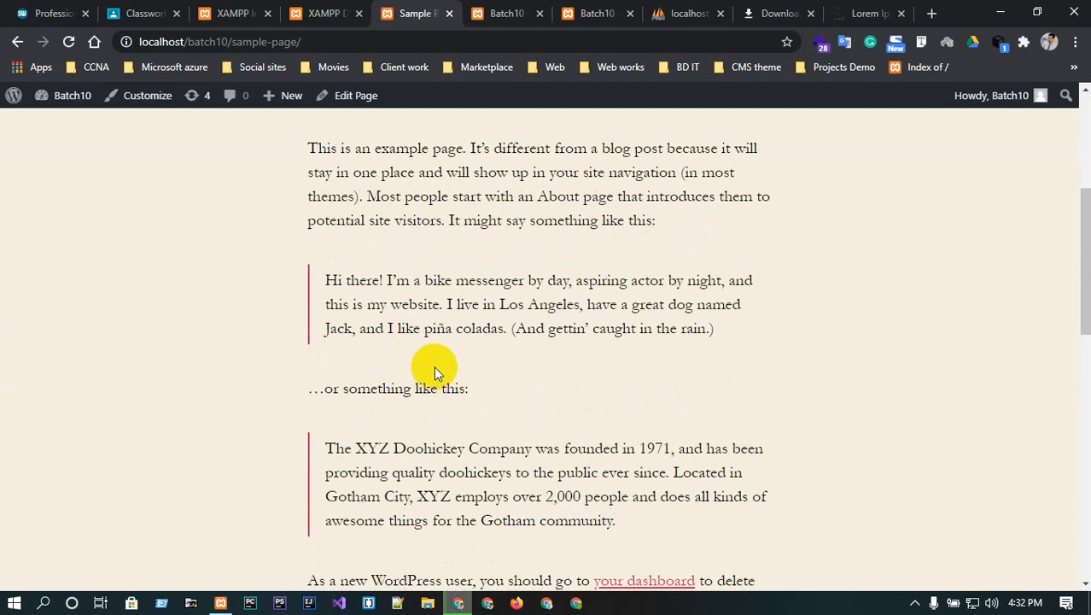
scroll(432, 374, "down", 2)
scroll(431, 374, "up", 8)
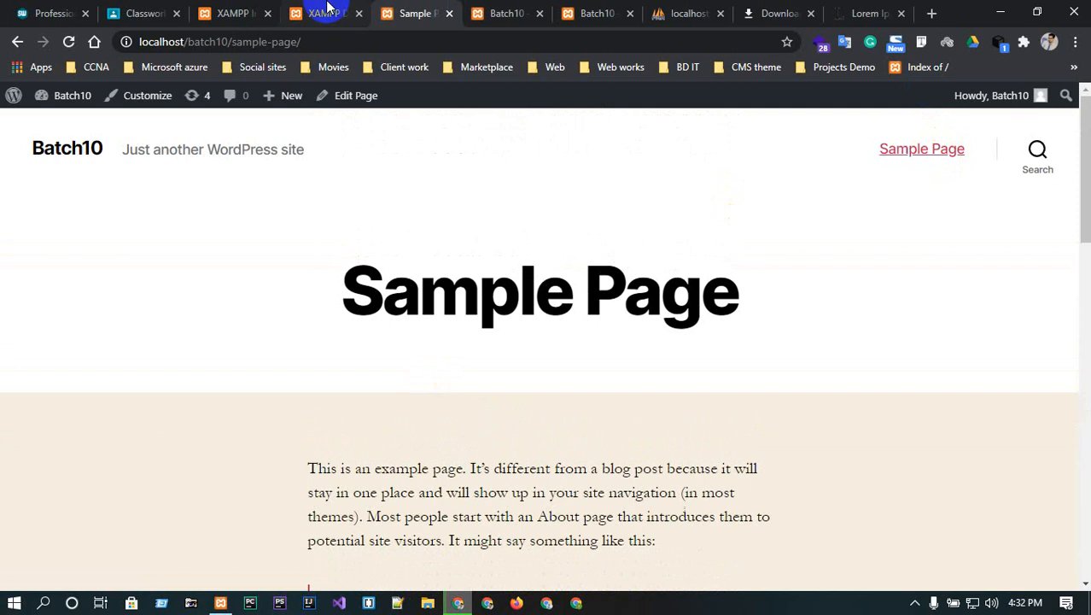
left_click(324, 12)
left_click(416, 12)
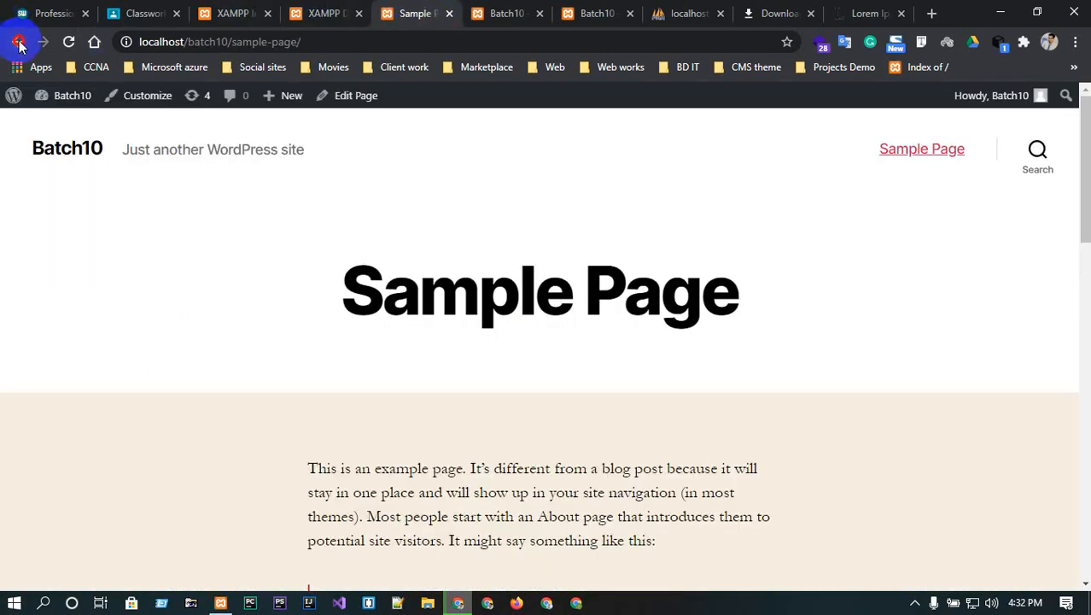
left_click(17, 42)
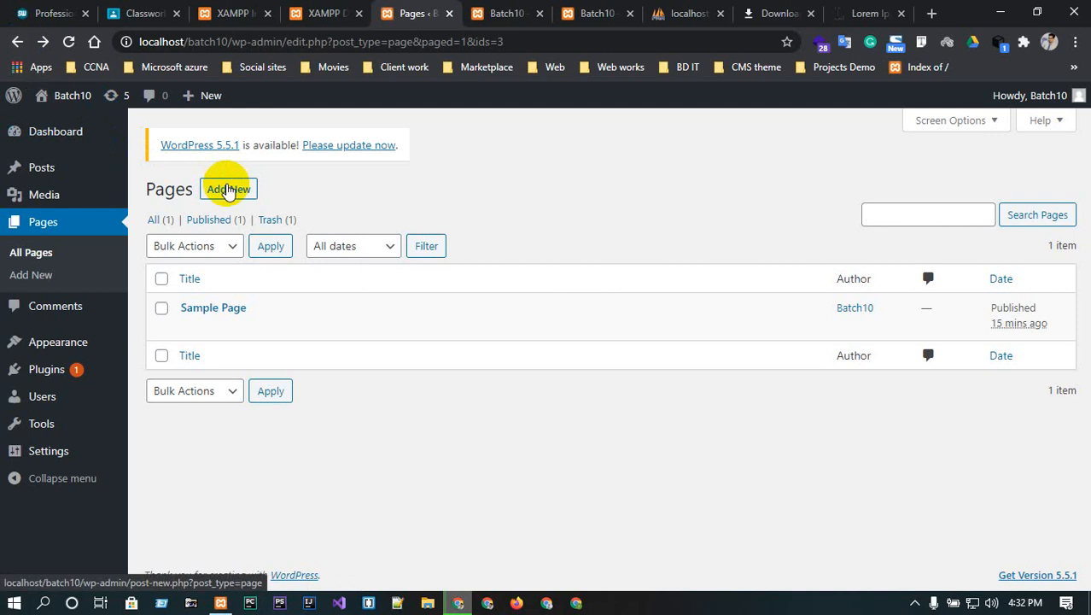
- Publish a new page titled HOME using the Full Width Template, with no parent page
left_click(228, 190)
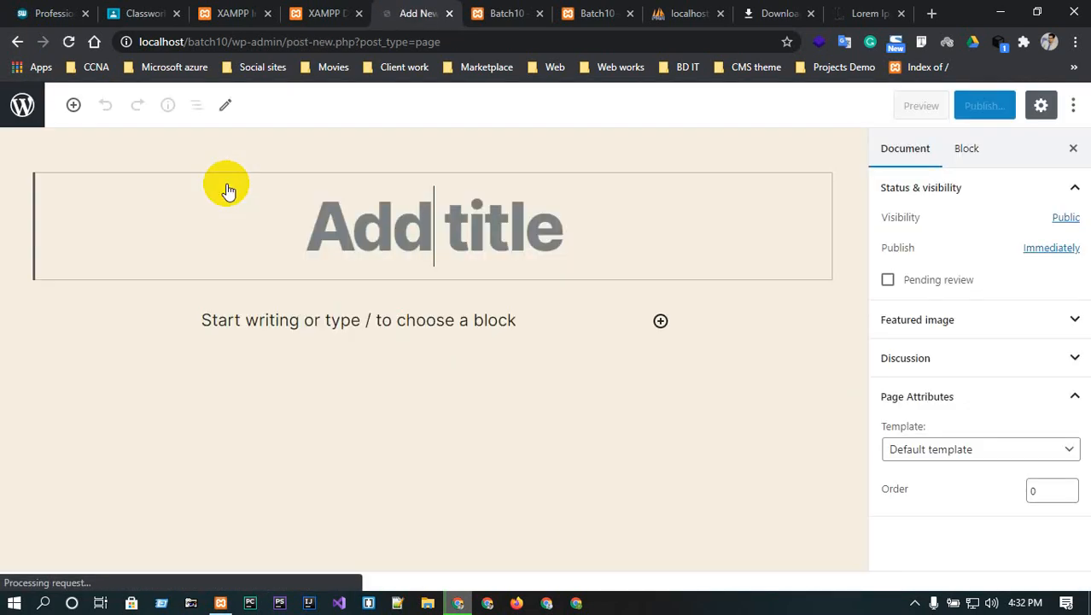
type("HOME")
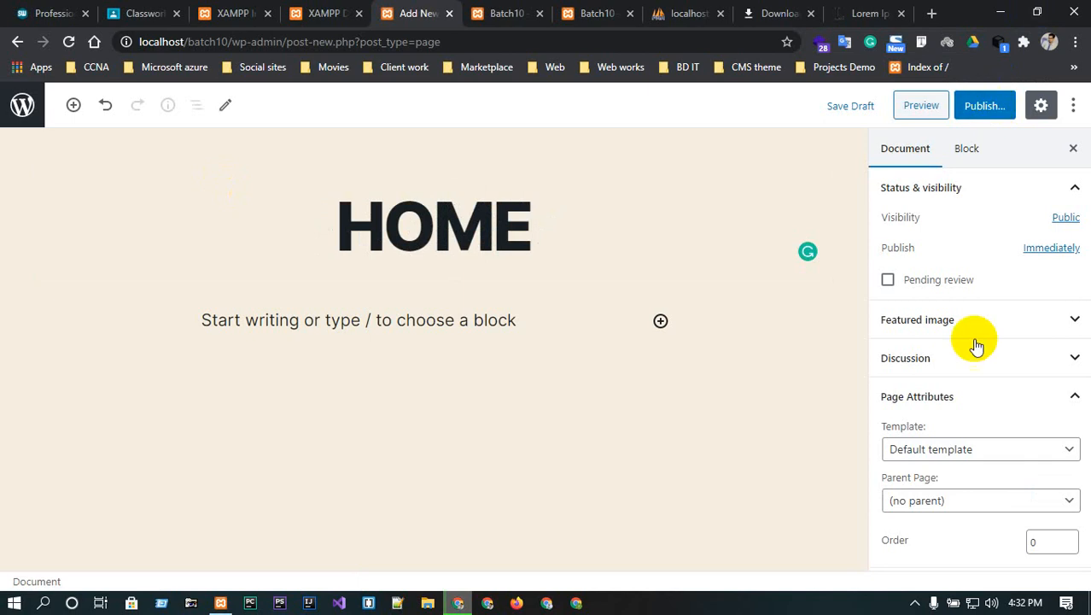
left_click(991, 450)
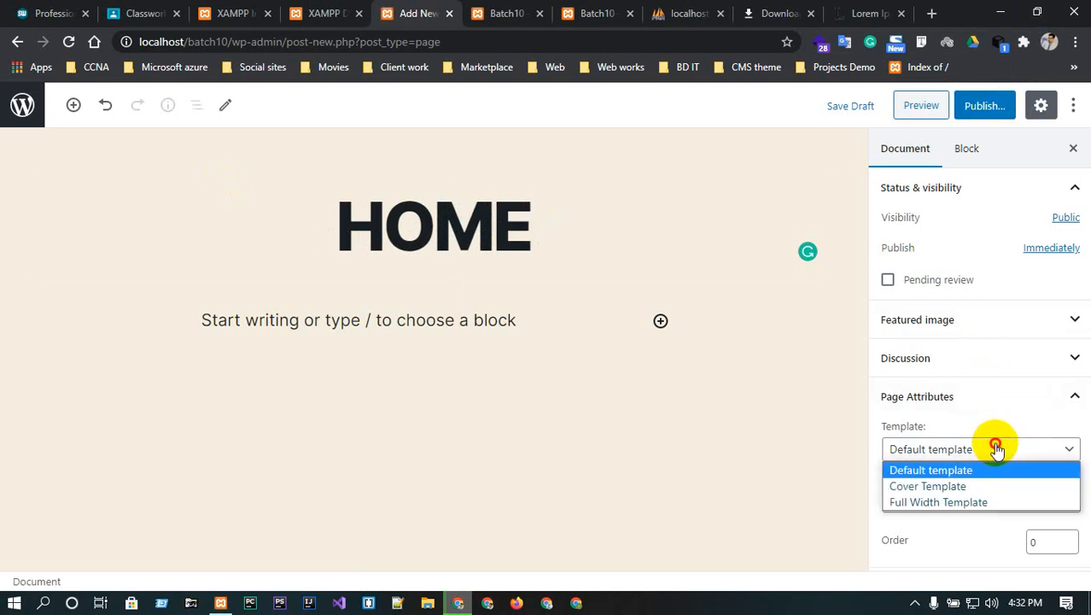
left_click(948, 502)
left_click(954, 504)
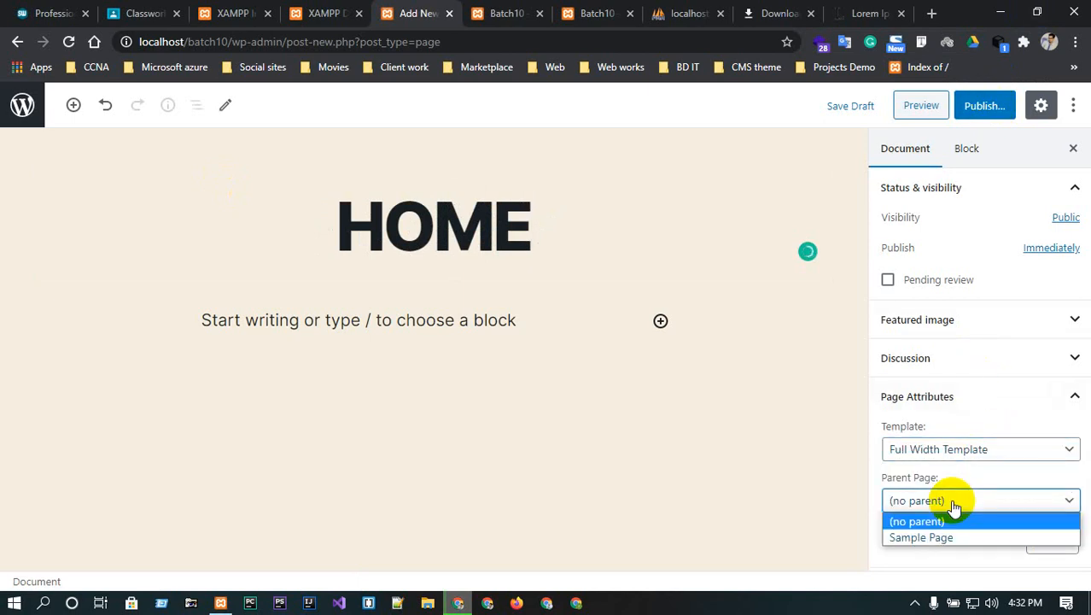
left_click(954, 505)
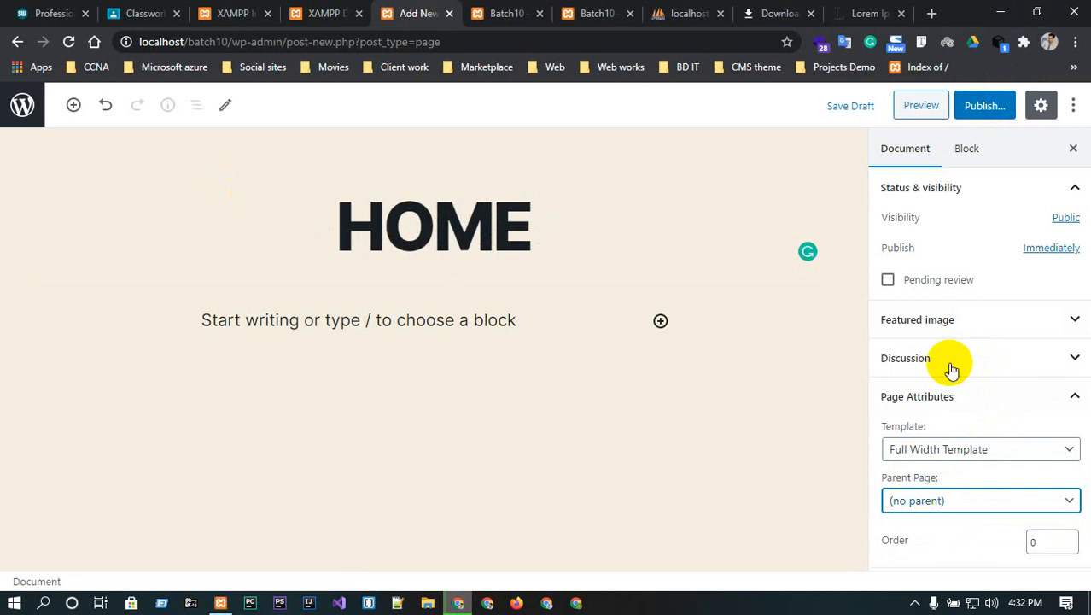
left_click(986, 106)
left_click(984, 106)
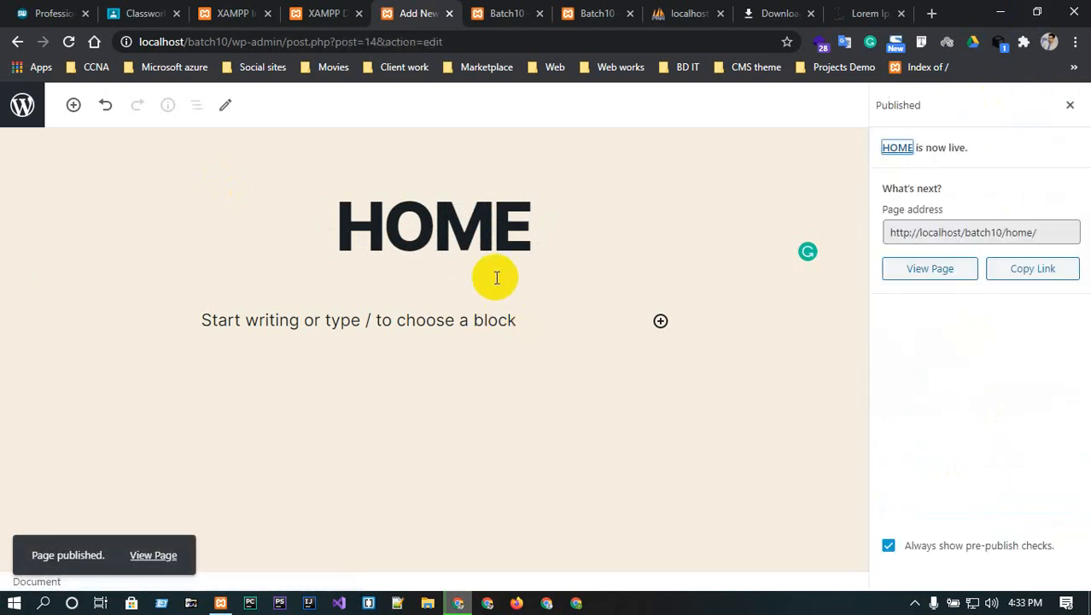
- Reload the site front page to confirm HOME appears in the menu, then return to the Pages list
left_click(506, 11)
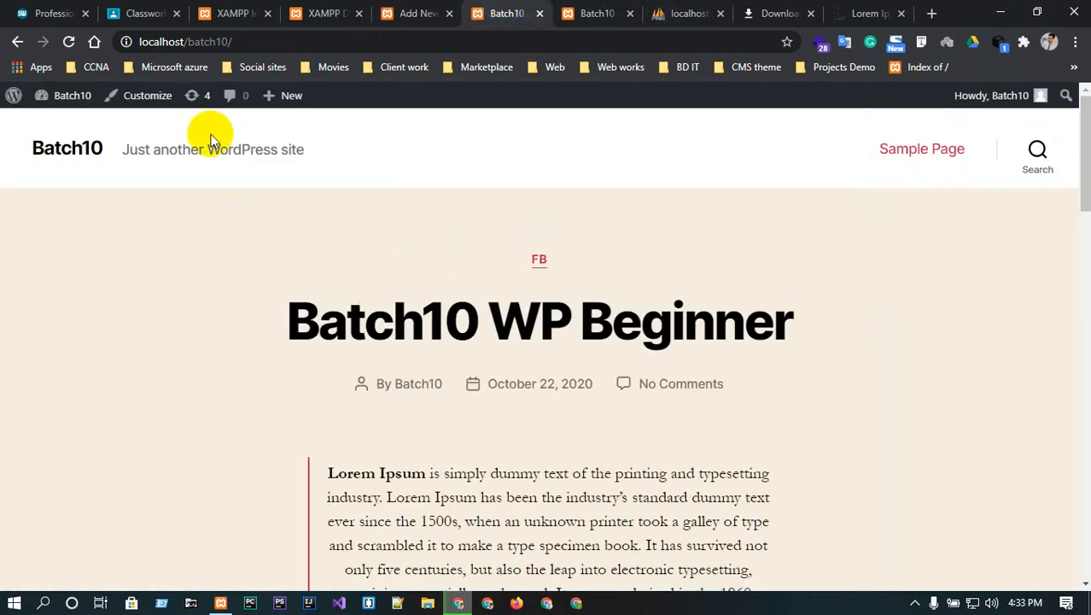
left_click(63, 156)
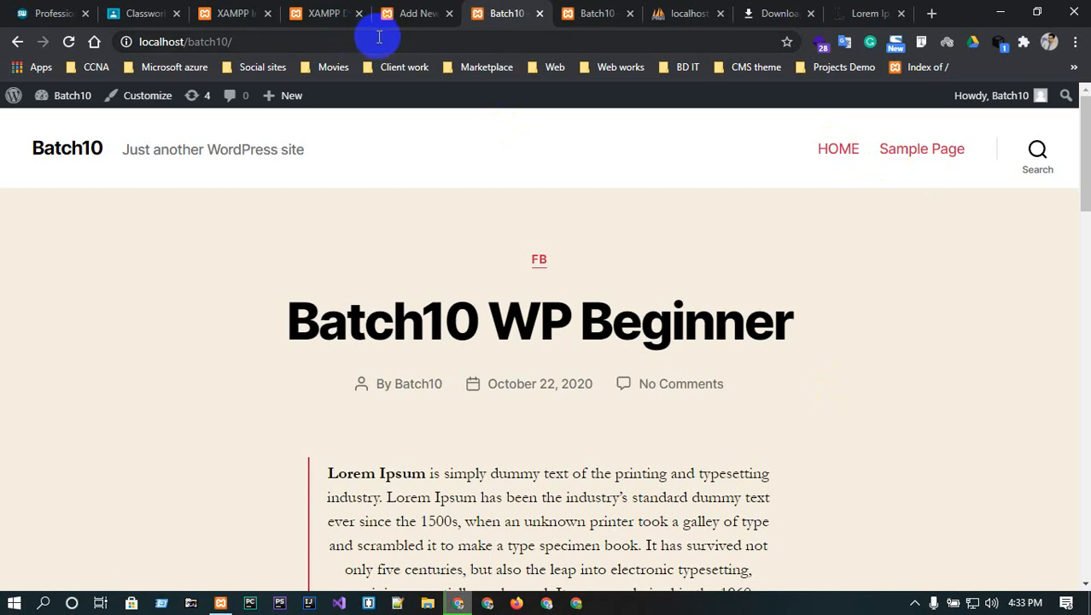
left_click(438, 15)
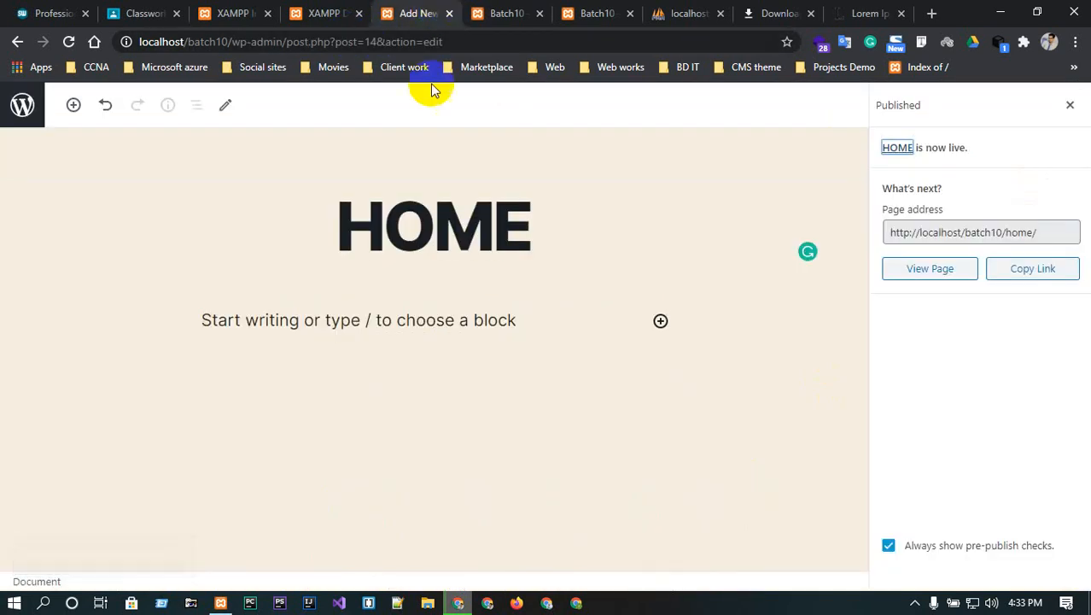
left_click(18, 41)
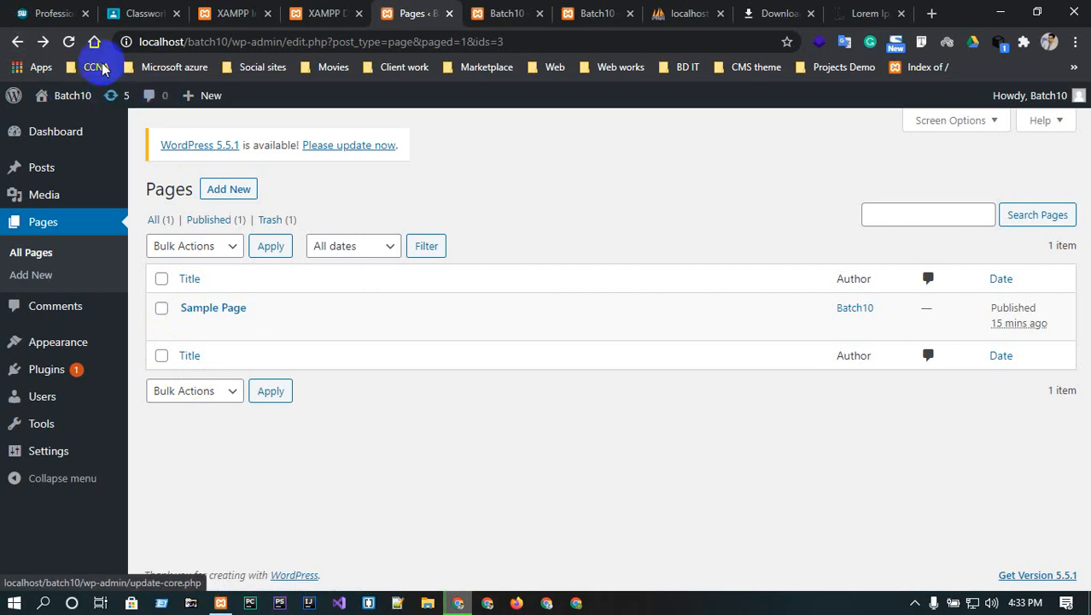
- Refresh the Pages list so HOME shows, then go to the Comments list
left_click(70, 43)
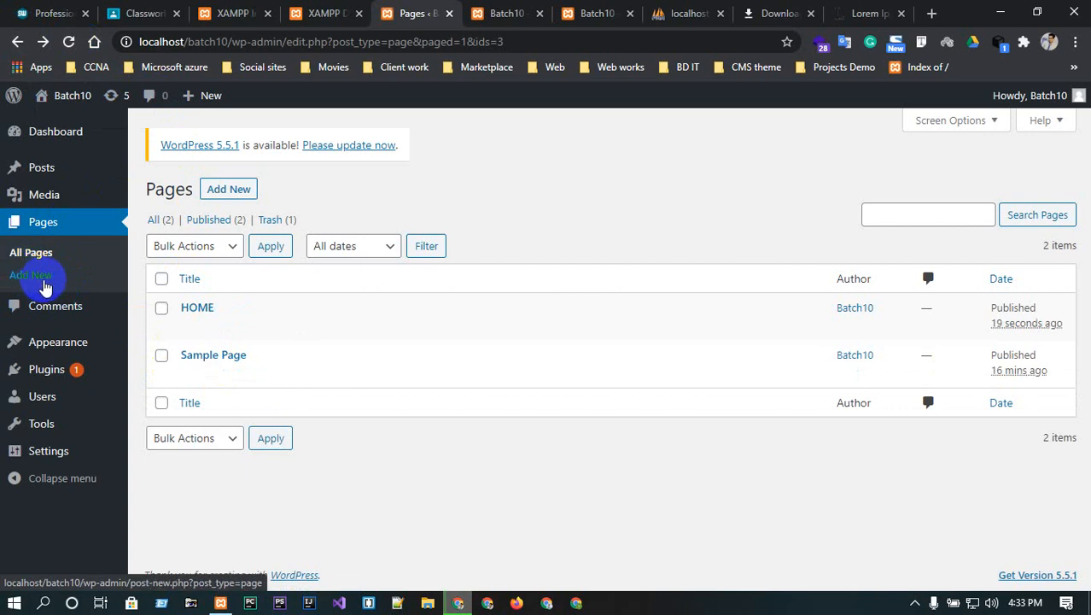
mouse_move(212, 320)
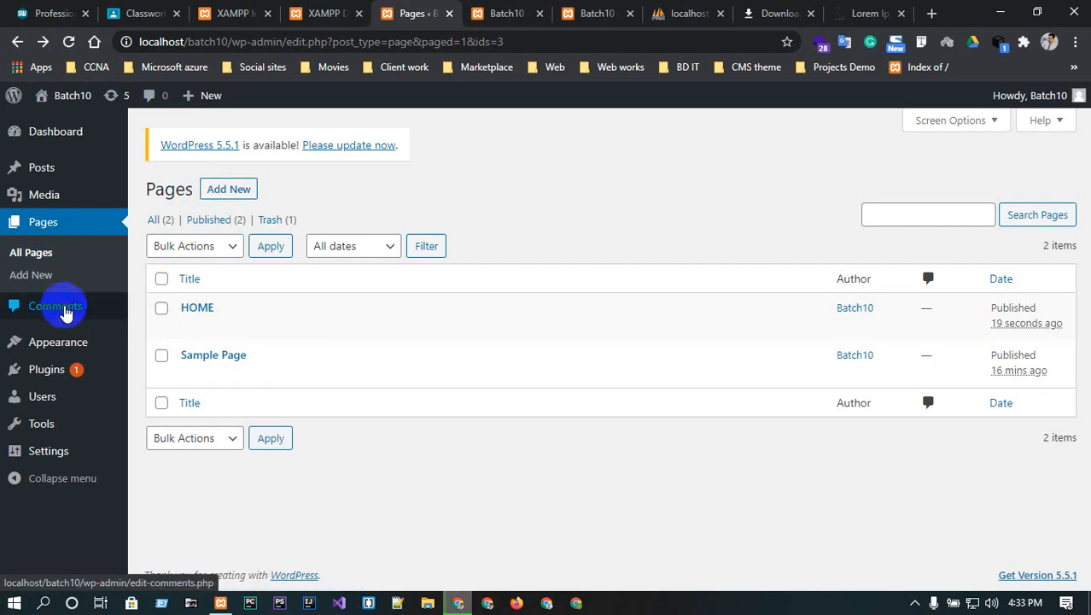
left_click(66, 312)
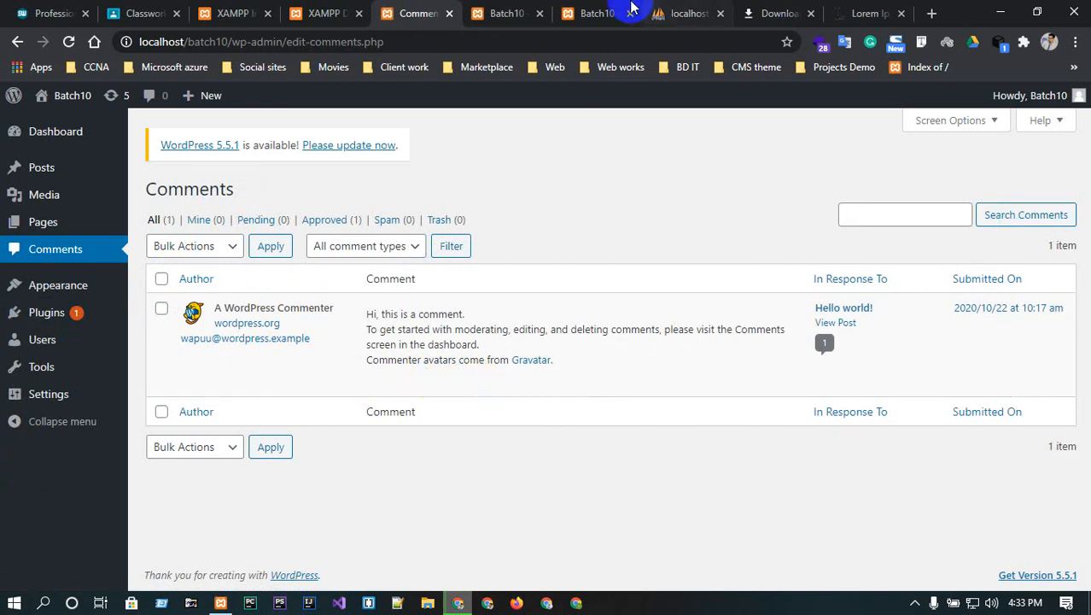
left_click(507, 12)
scroll(555, 308, "down", 5)
scroll(570, 327, "down", 5)
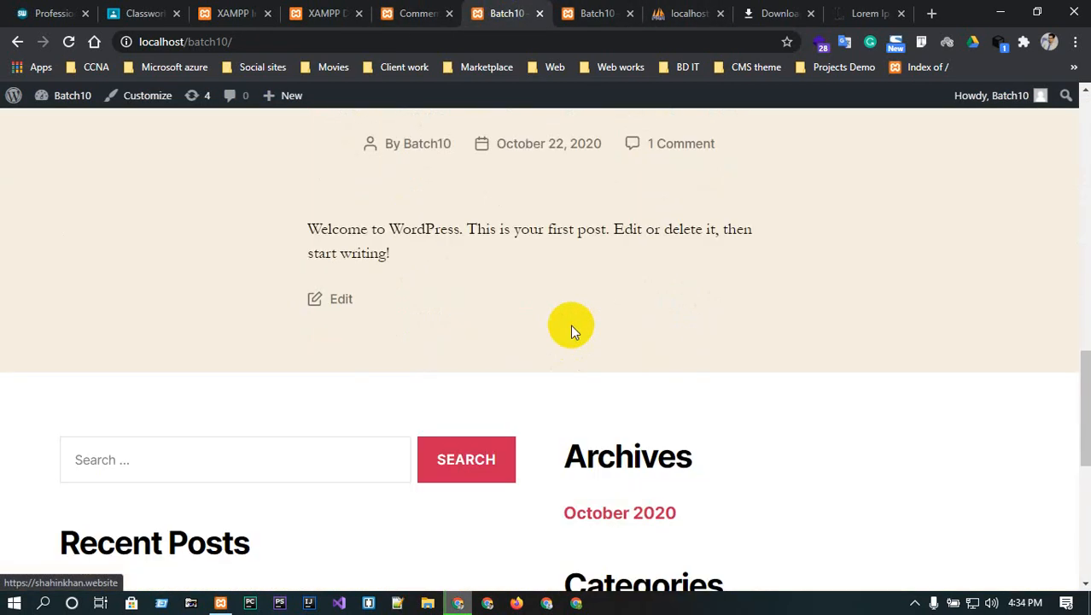
scroll(570, 327, "down", 3)
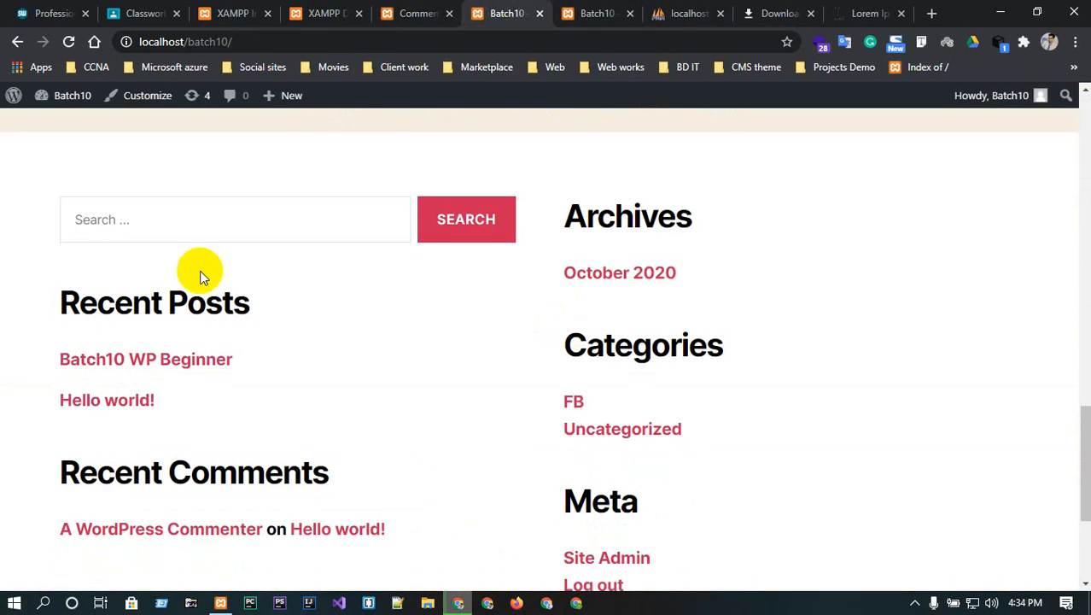
left_click(141, 360)
scroll(463, 397, "down", 10)
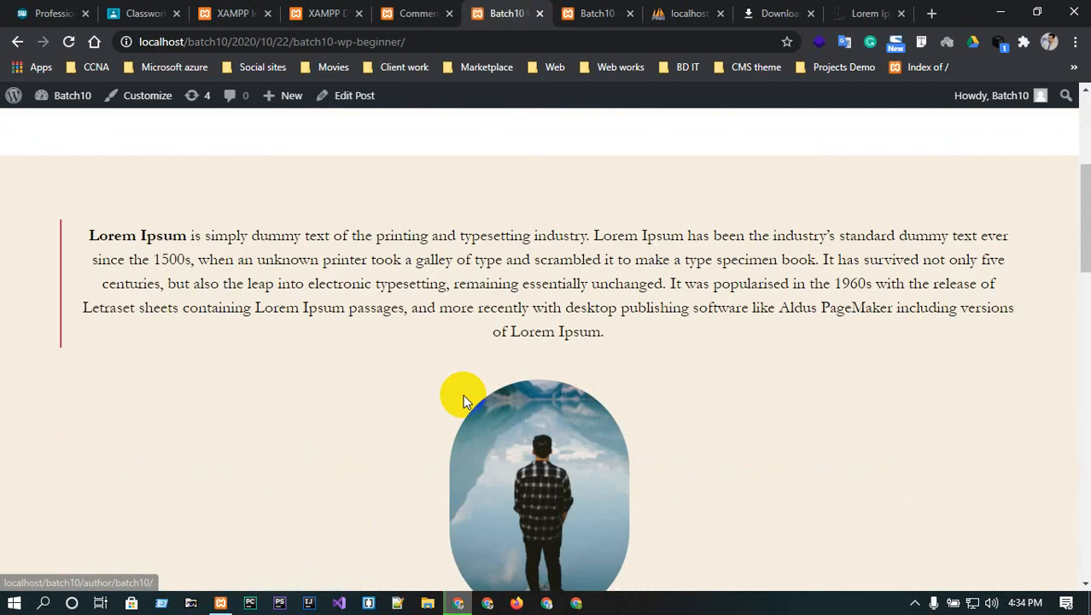
scroll(463, 397, "down", 3)
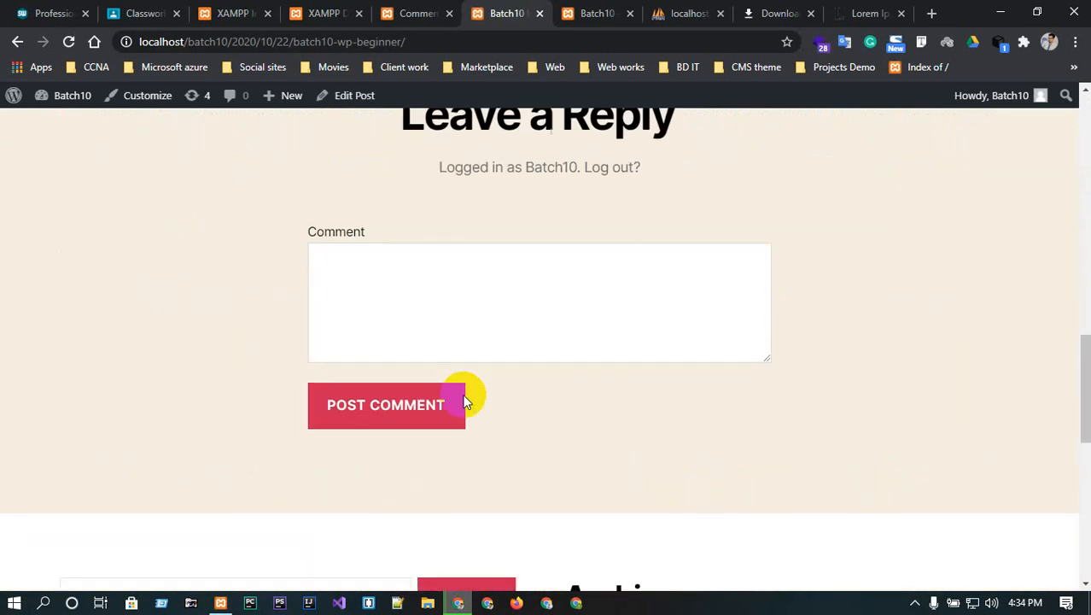
- Post a 'hello' comment on the post and copy its page address
left_click(437, 295)
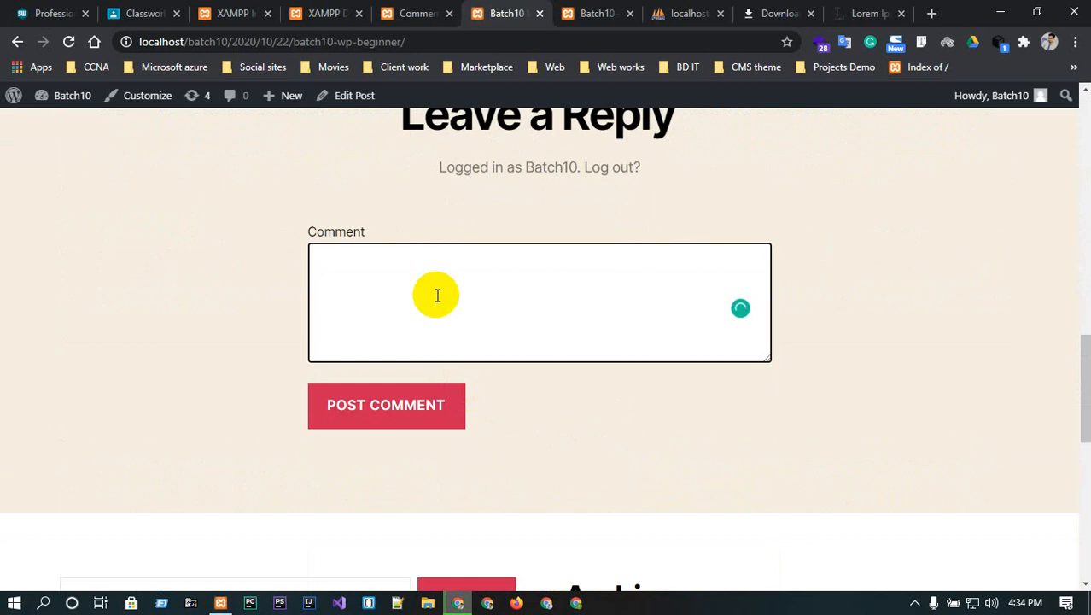
left_click(389, 404)
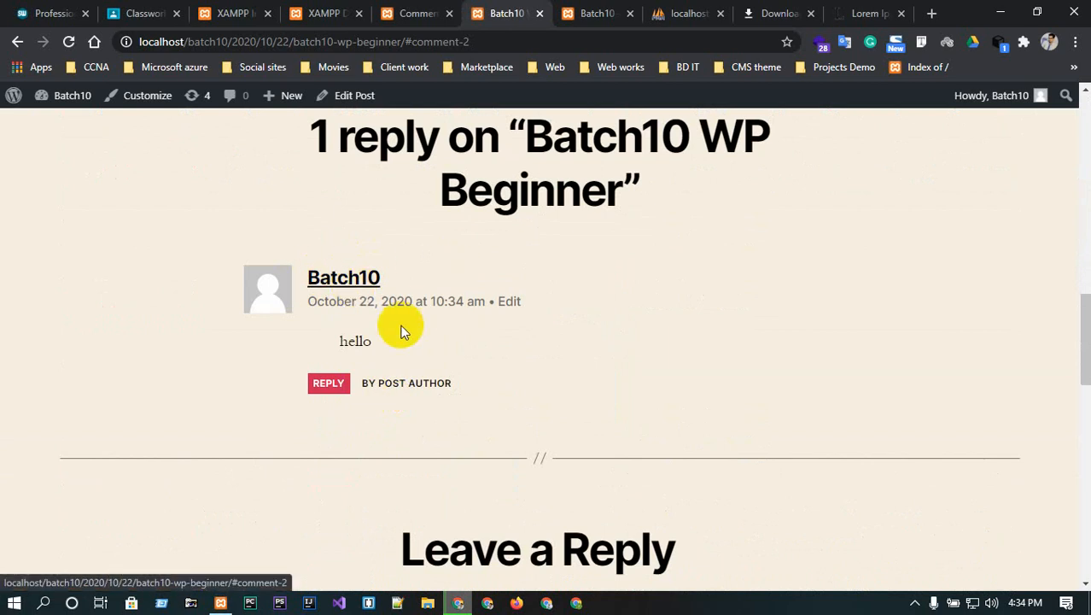
scroll(376, 336, "up", 15)
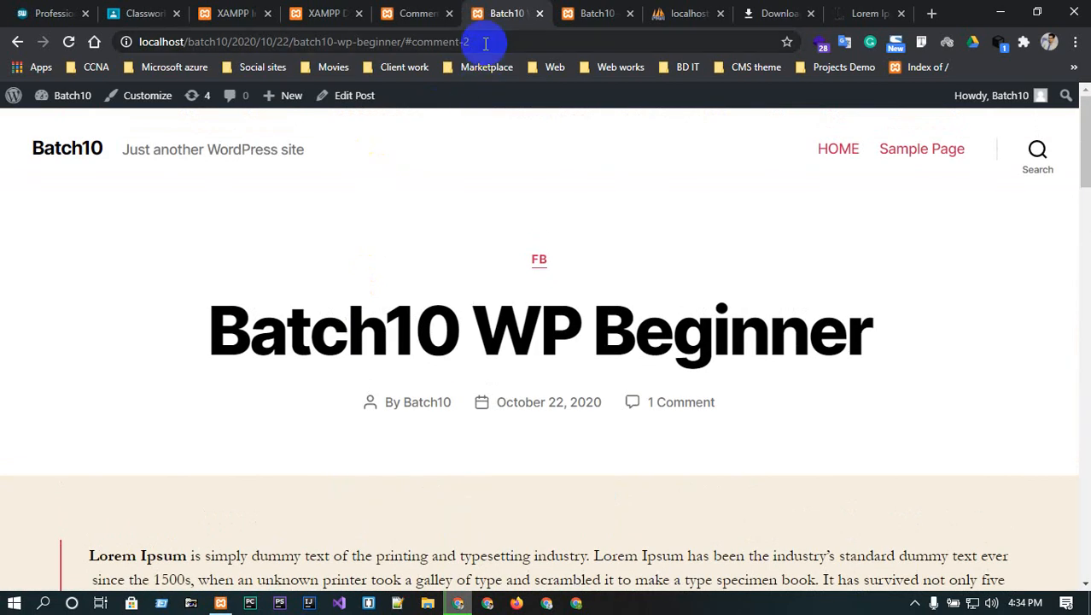
left_click(485, 44)
key("ctrl+c")
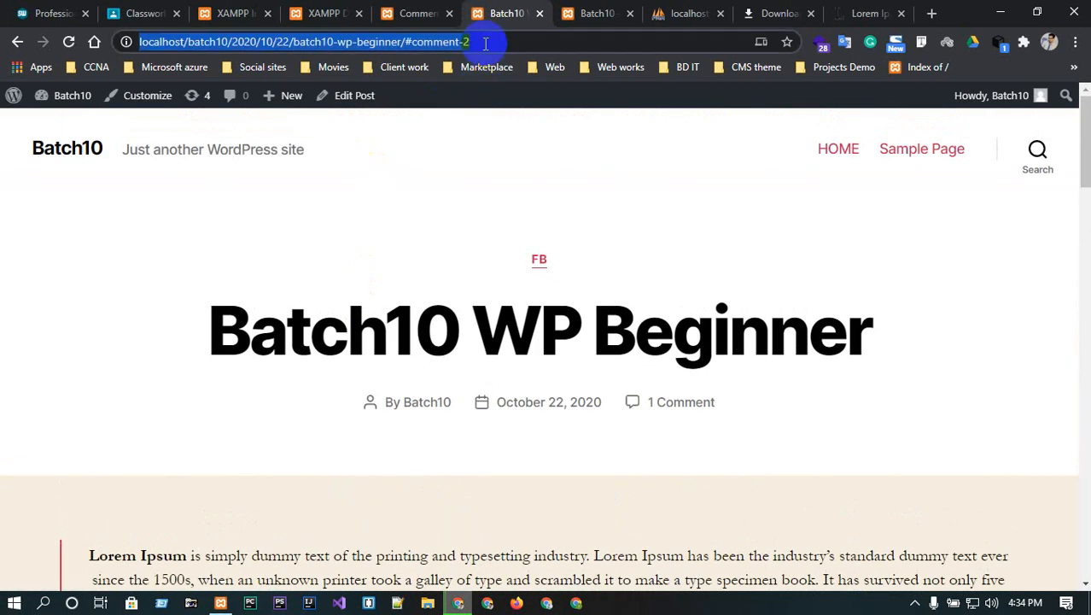
left_click(516, 604)
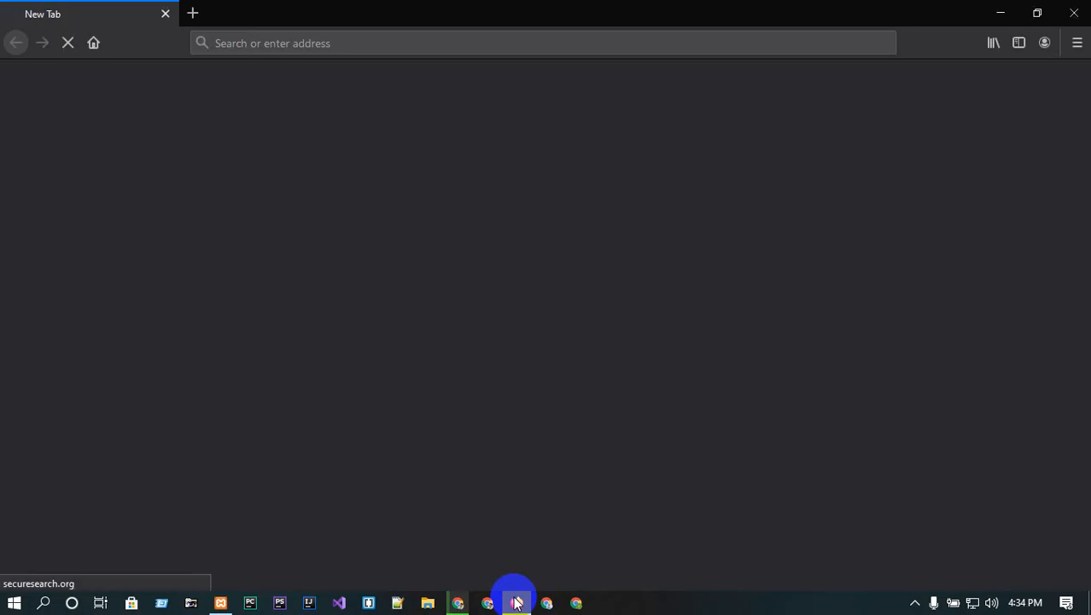
left_click(192, 13)
left_click(165, 14)
left_click(227, 44)
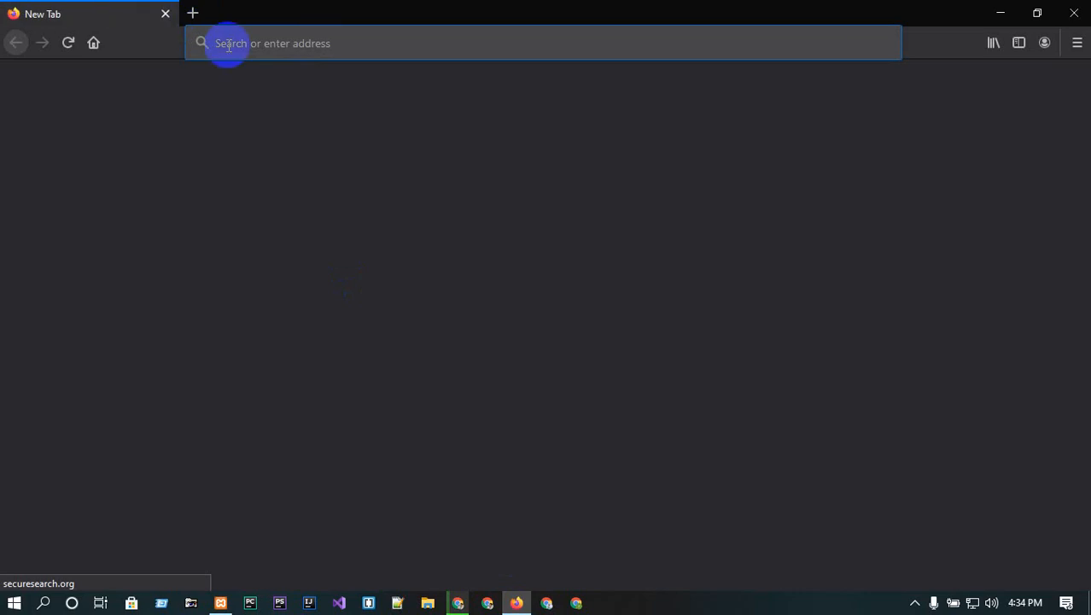
key("ctrl+v")
key("Return")
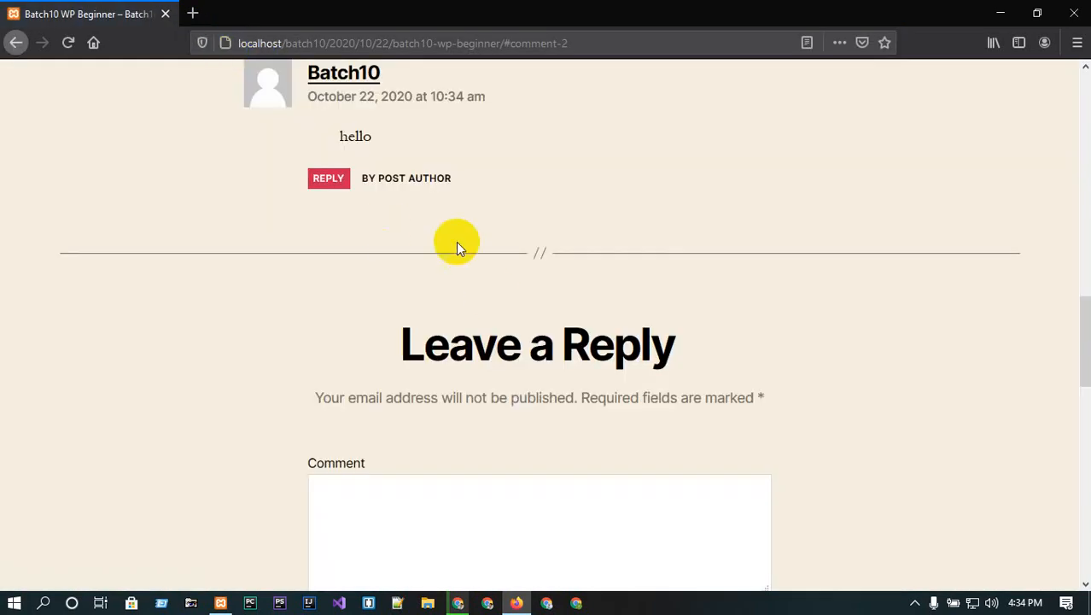
scroll(398, 182, "down", 2)
scroll(431, 324, "down", 3)
- Fill in the comment 'Hi' plus the commenter's name, e-mail and website
left_click(431, 325)
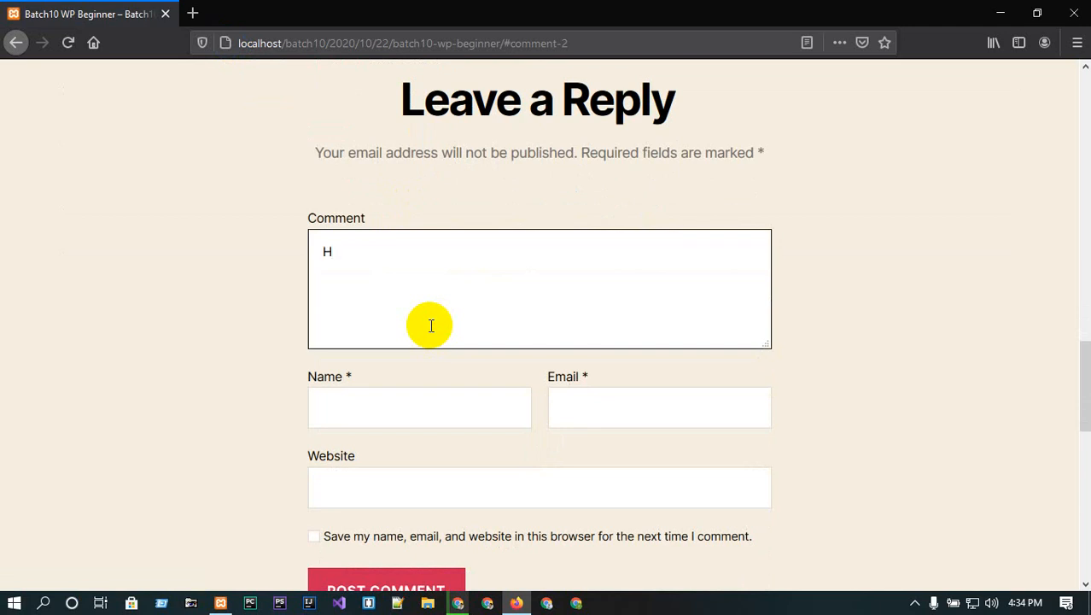
left_click(422, 412)
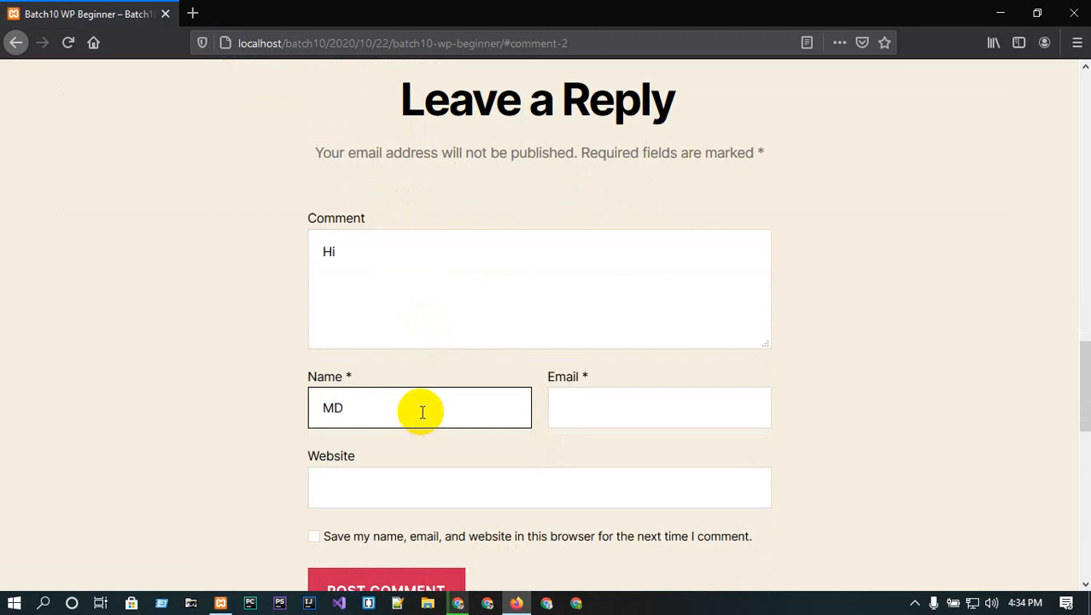
left_click(593, 405)
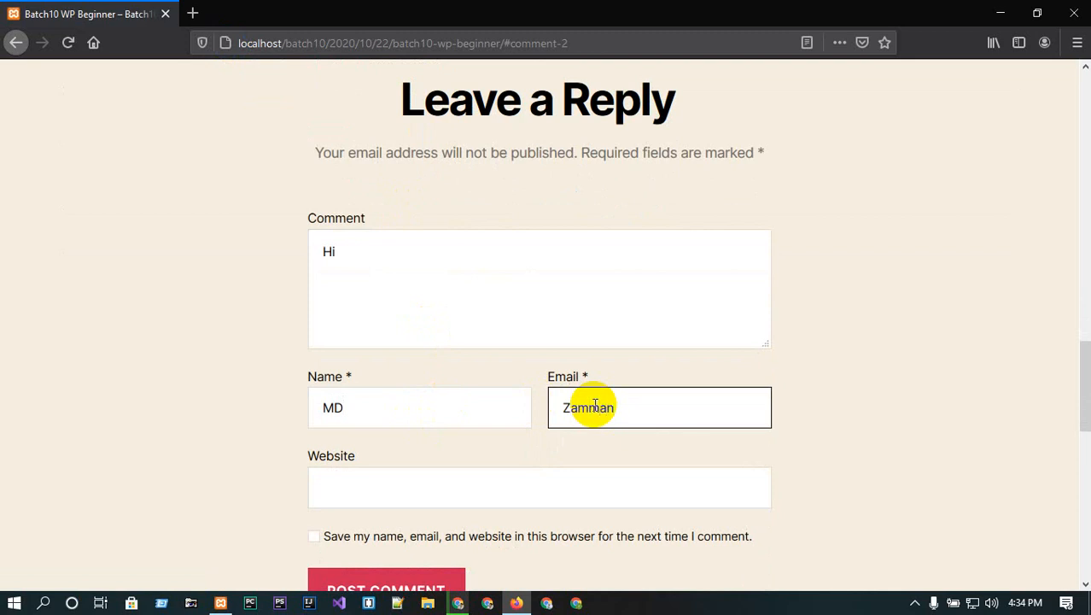
left_click(458, 477)
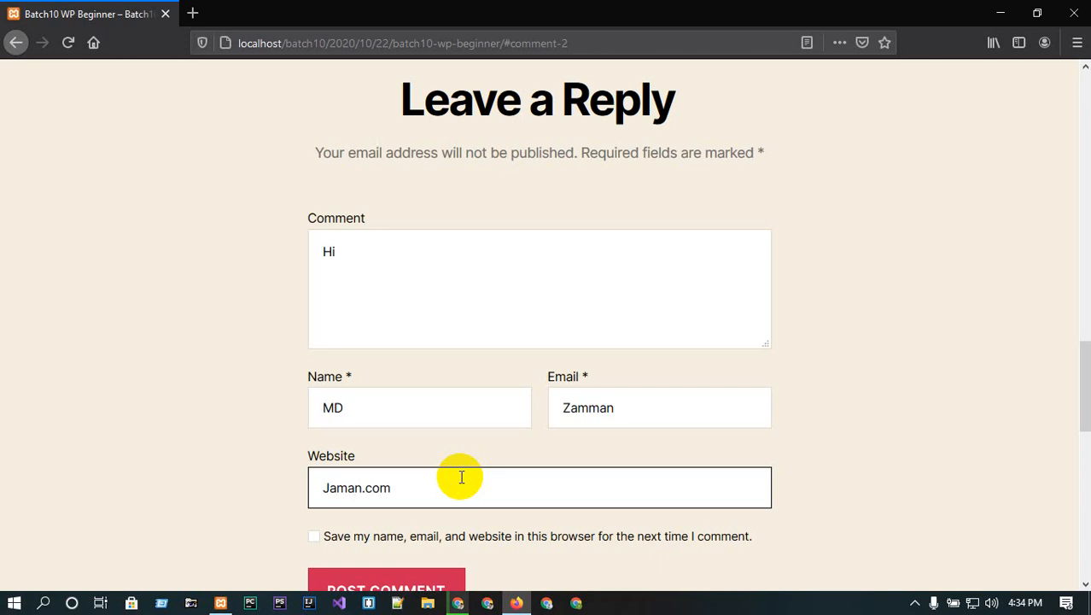
scroll(462, 478, "down", 3)
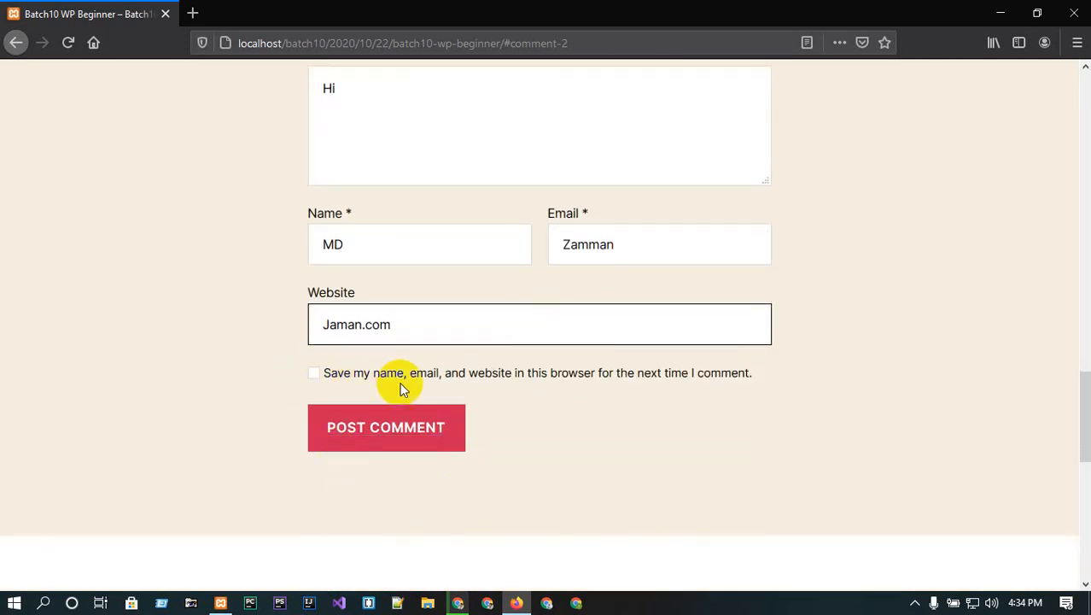
scroll(529, 373, "up", 3)
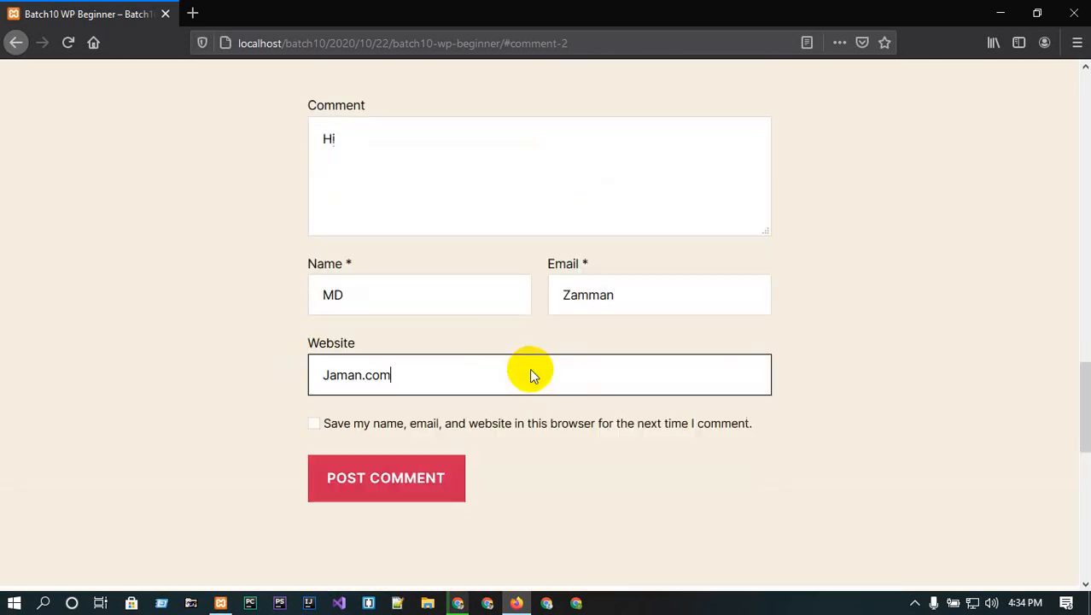
scroll(454, 399, "down", 3)
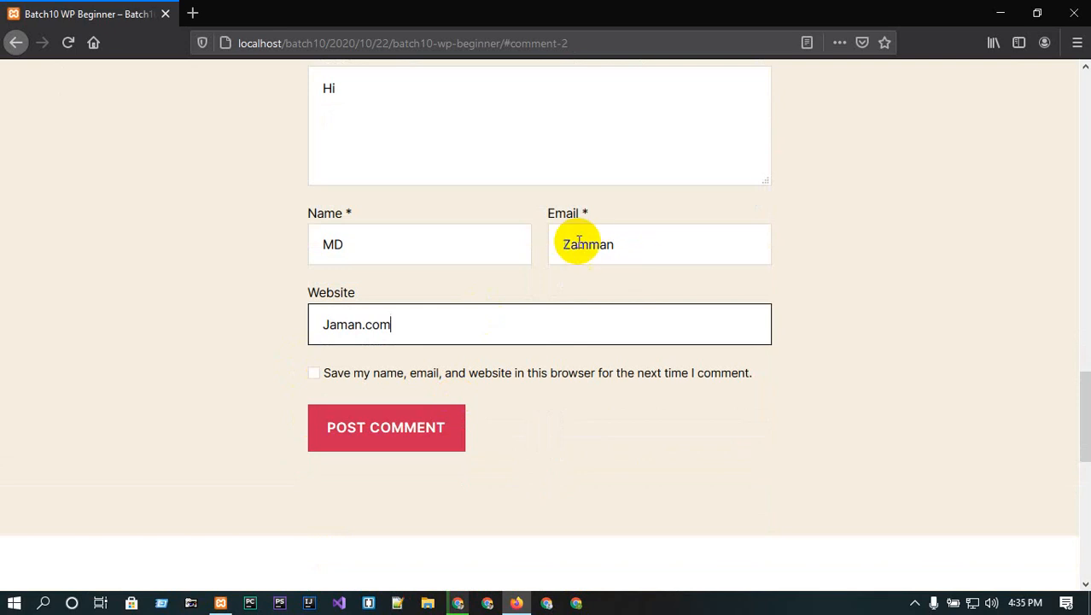
- Correct the e-mail's capital Z to lowercase z, tick Save details, and submit the comment
left_click(615, 244)
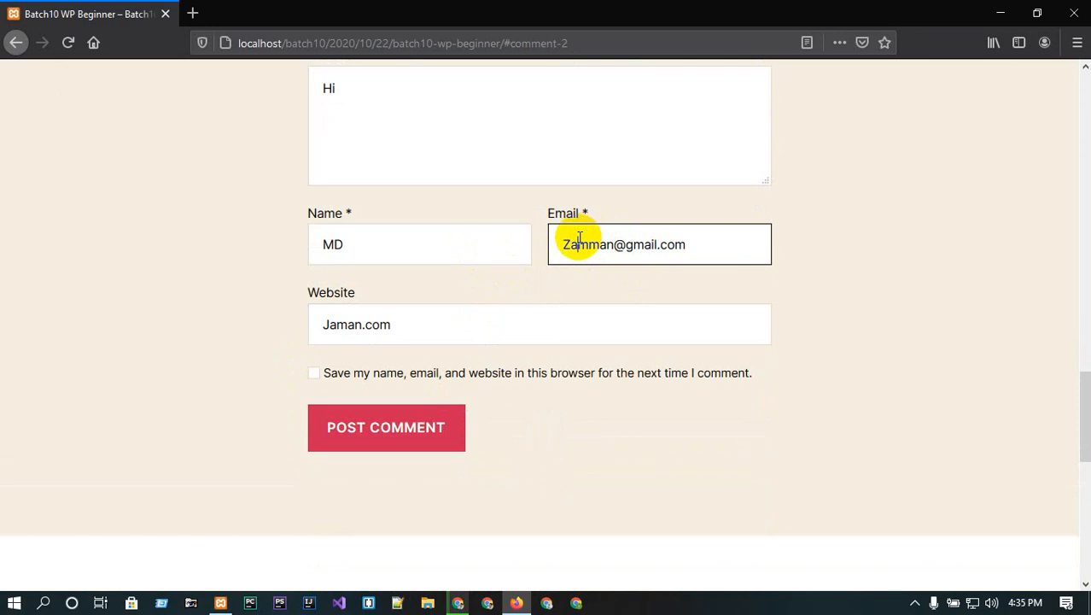
left_click(578, 241)
key("BackSpace")
type("z")
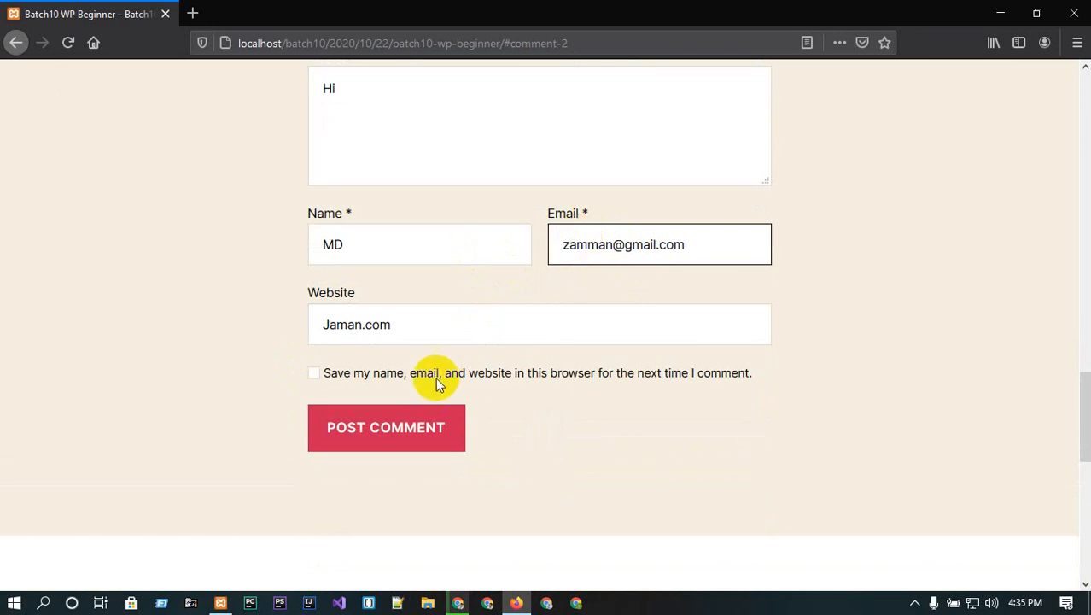
left_click(320, 374)
left_click(416, 428)
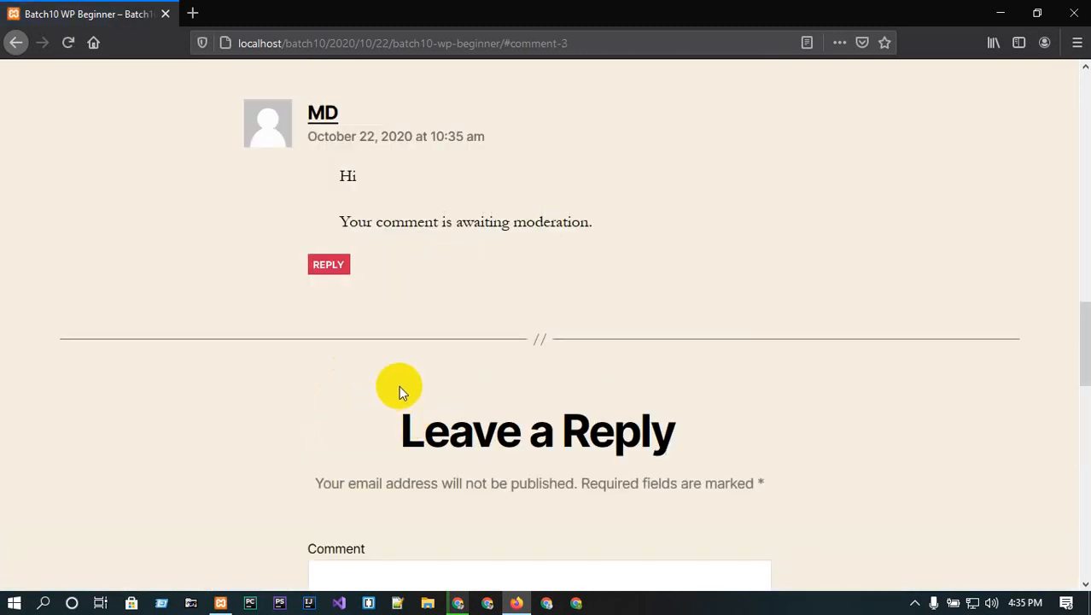
- Minimize Firefox and return to the Chrome admin Comments page
scroll(403, 391, "down", 3)
scroll(400, 389, "up", 5)
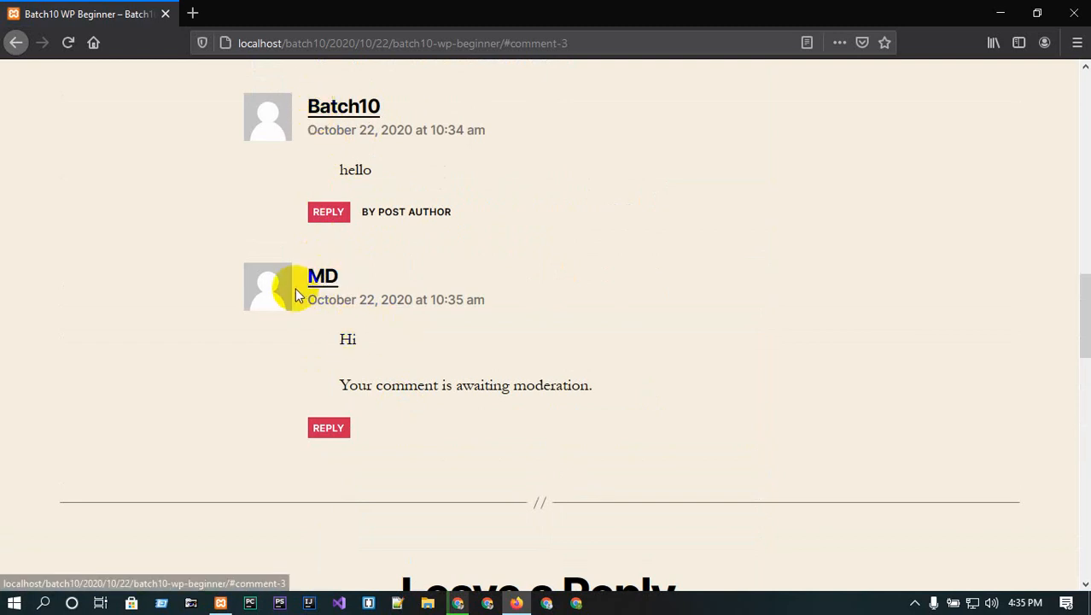
left_click(1000, 12)
left_click(429, 12)
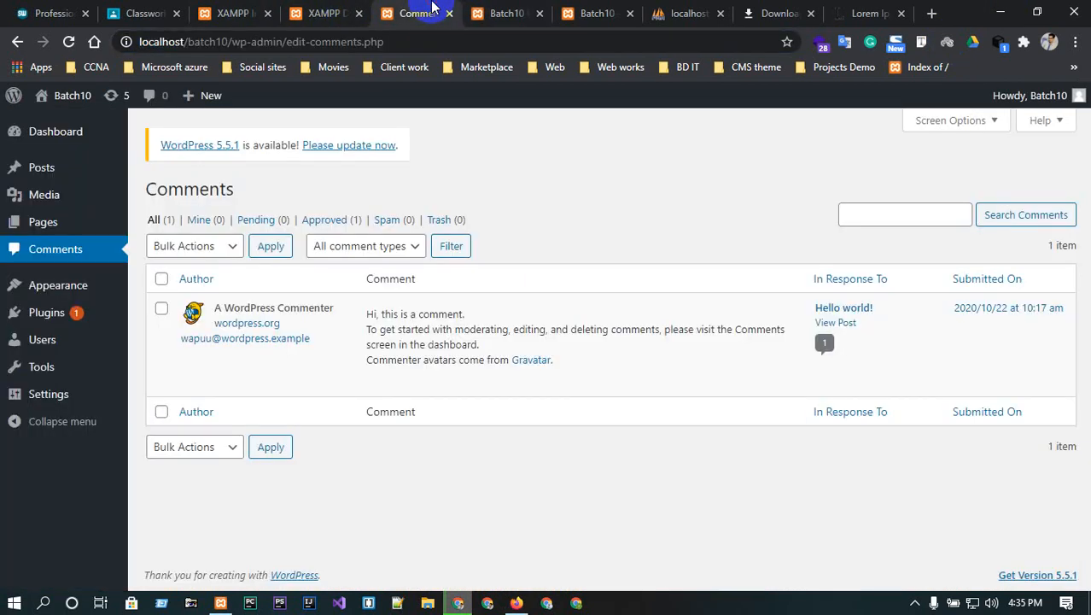
- Reload Comments and approve the guest's Hi comment with a 'thank you' reply
left_click(68, 42)
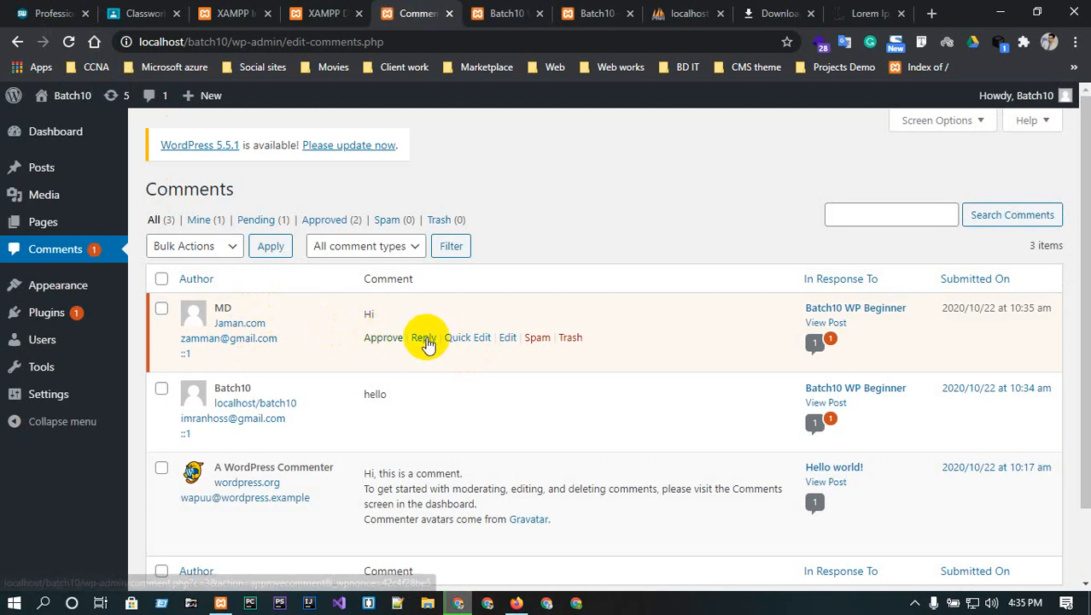
left_click(424, 338)
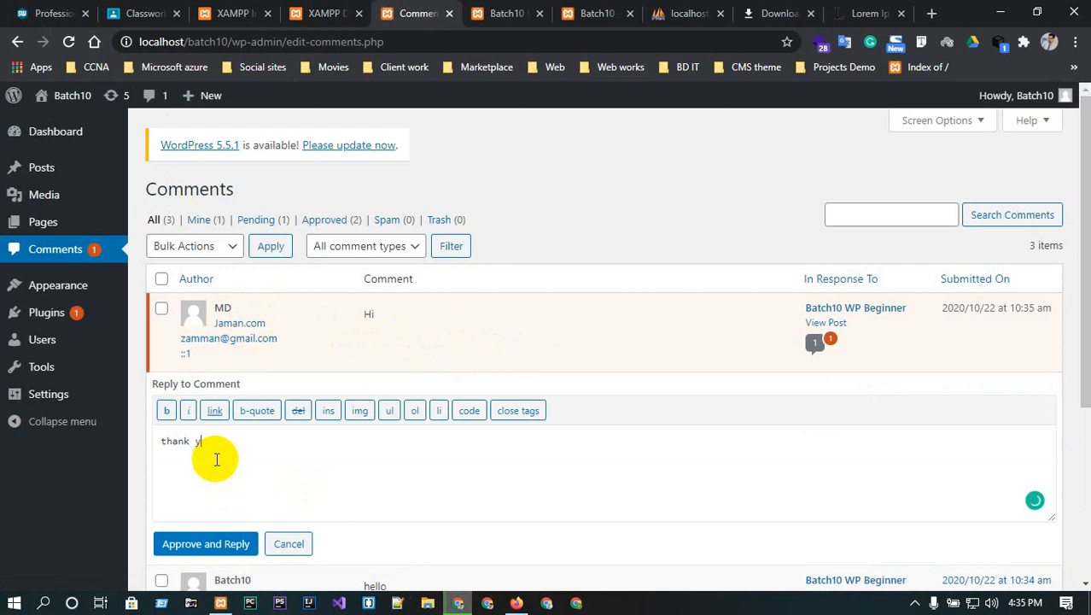
scroll(216, 459, "down", 1)
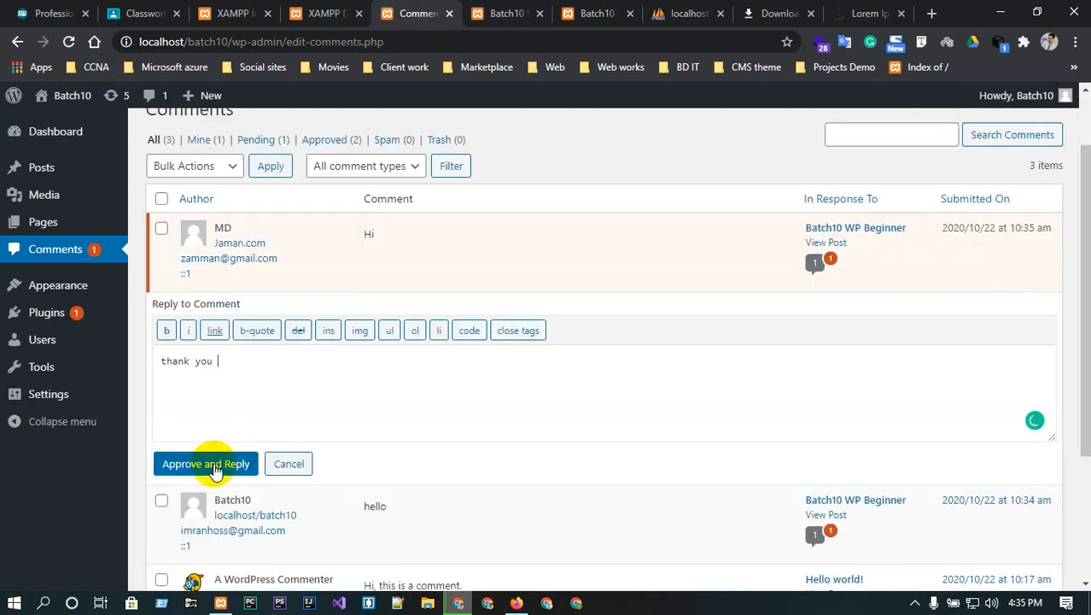
left_click(209, 468)
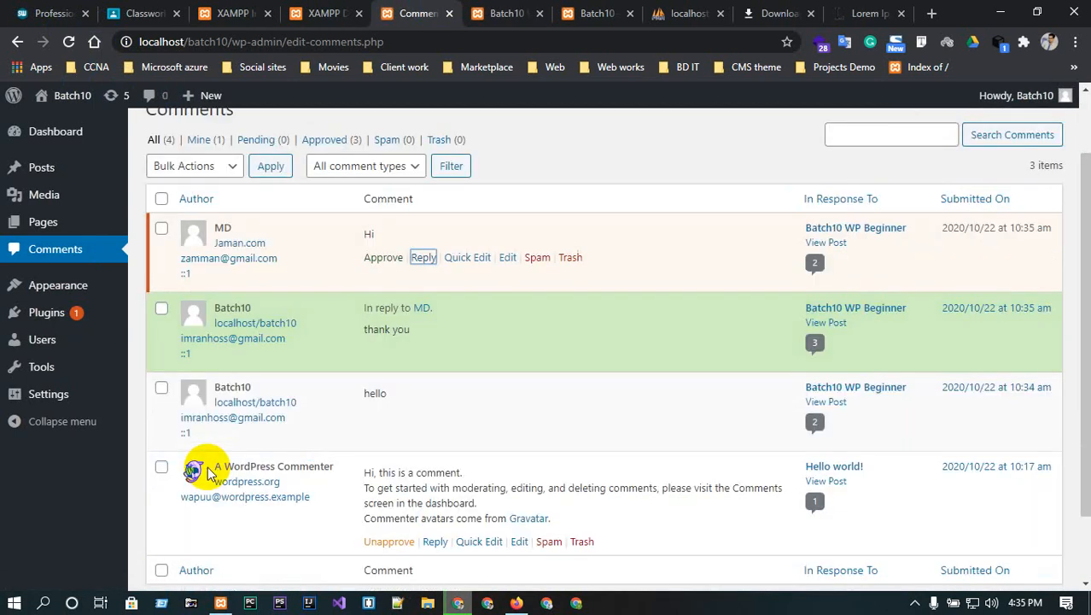
left_click(520, 7)
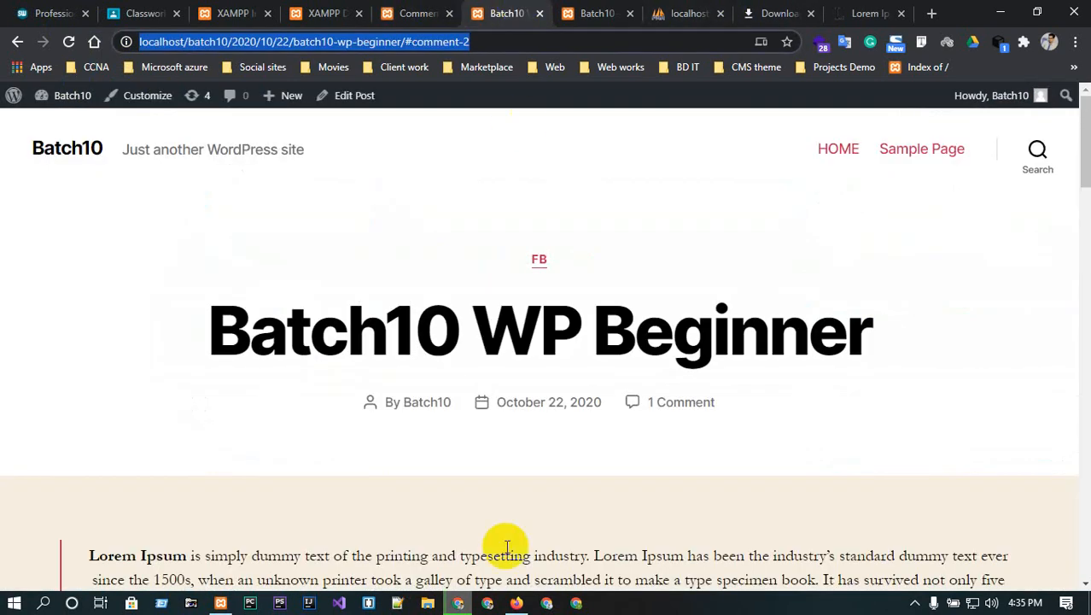
left_click(515, 603)
- Reload the Firefox post to check the thank you reply under Hi, then return to admin Comments
left_click(67, 42)
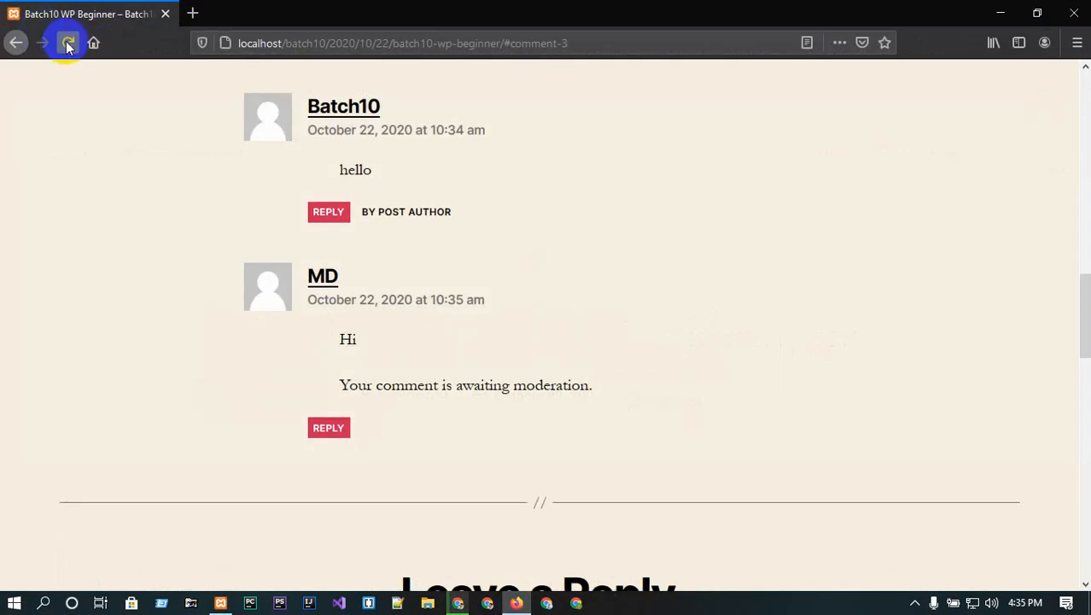
scroll(530, 367, "down", 5)
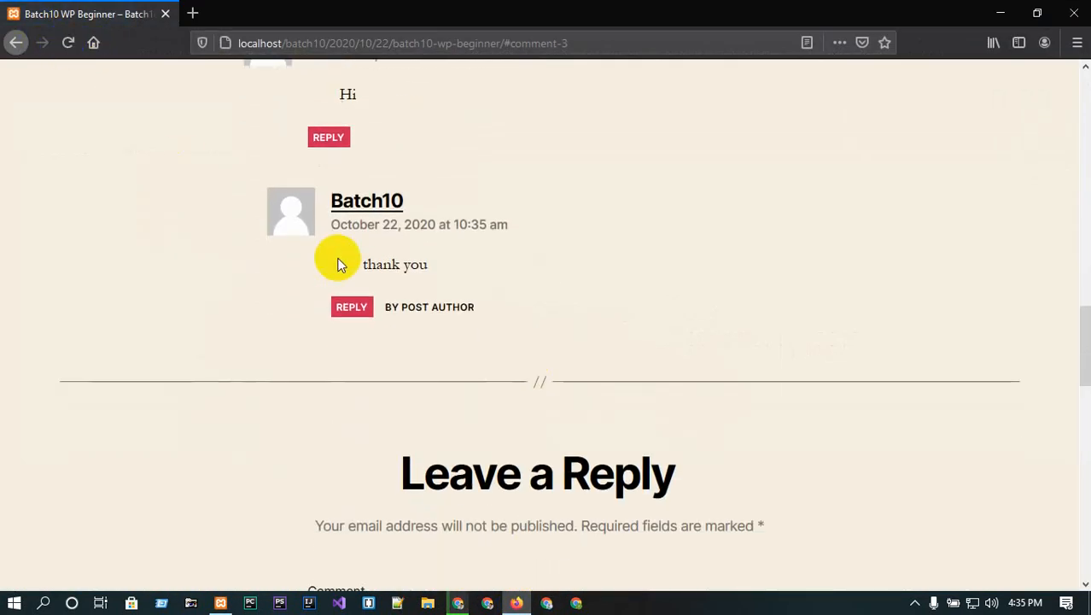
left_click_drag(361, 264, 443, 267)
left_click(426, 275)
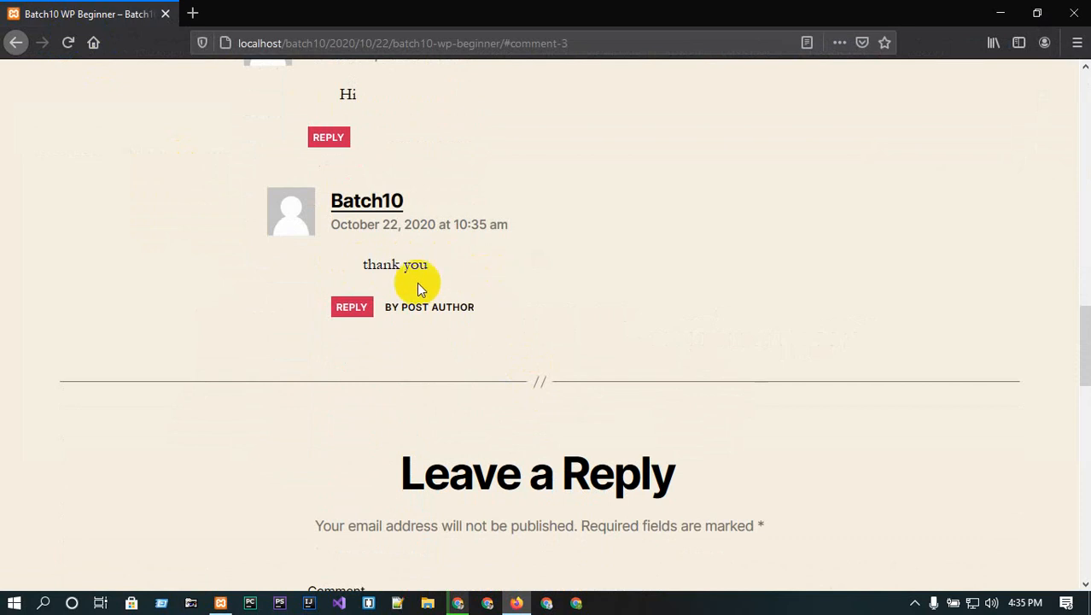
scroll(432, 287, "up", 6)
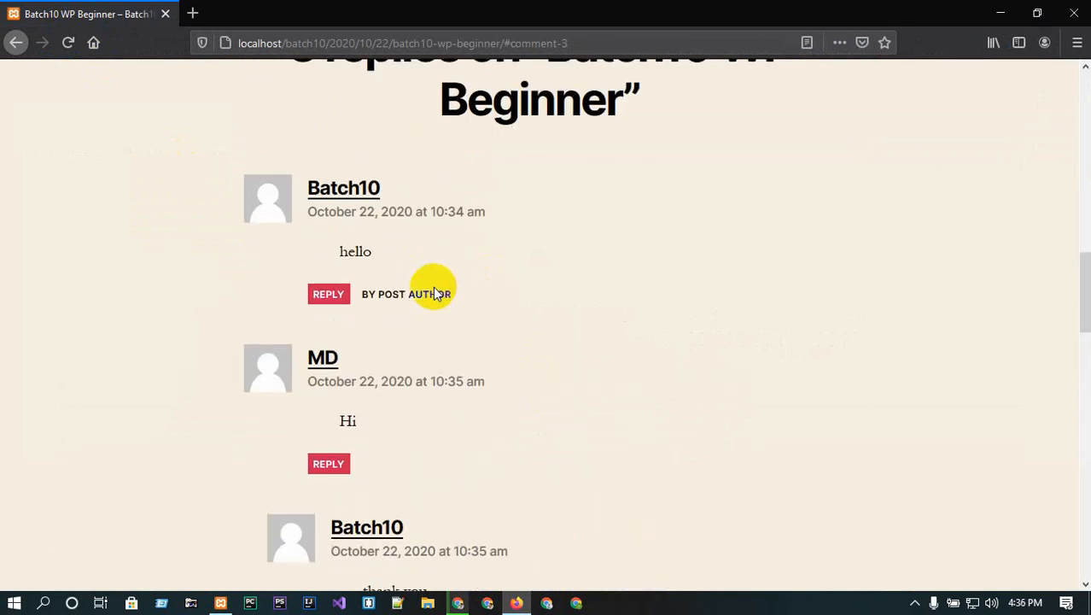
left_click(992, 9)
left_click(433, 10)
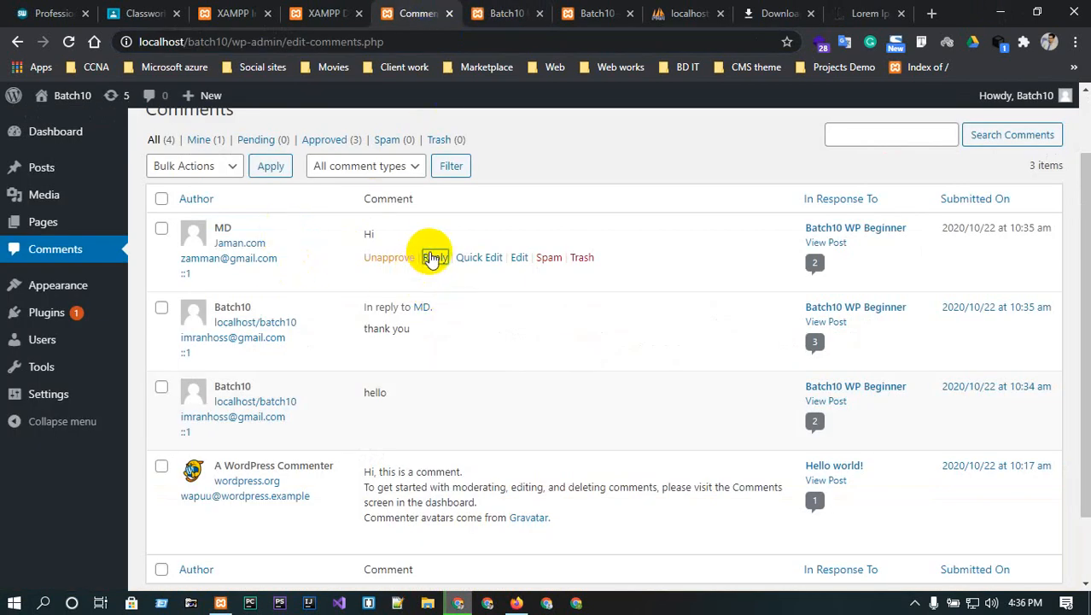
- Post a 'well thanks' reply under the guest's Hi comment
left_click(435, 258)
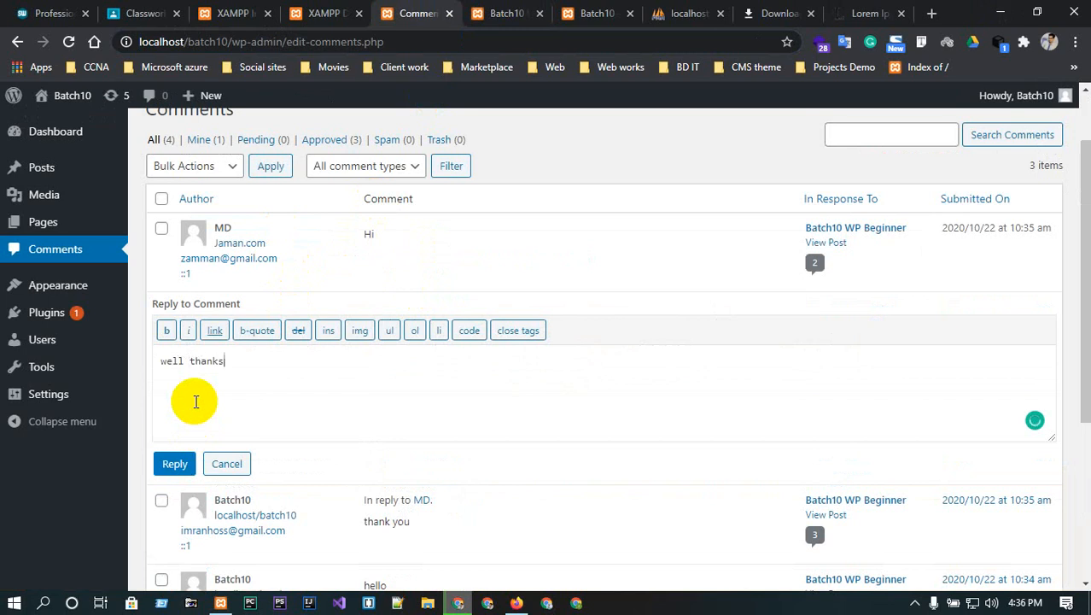
left_click(174, 464)
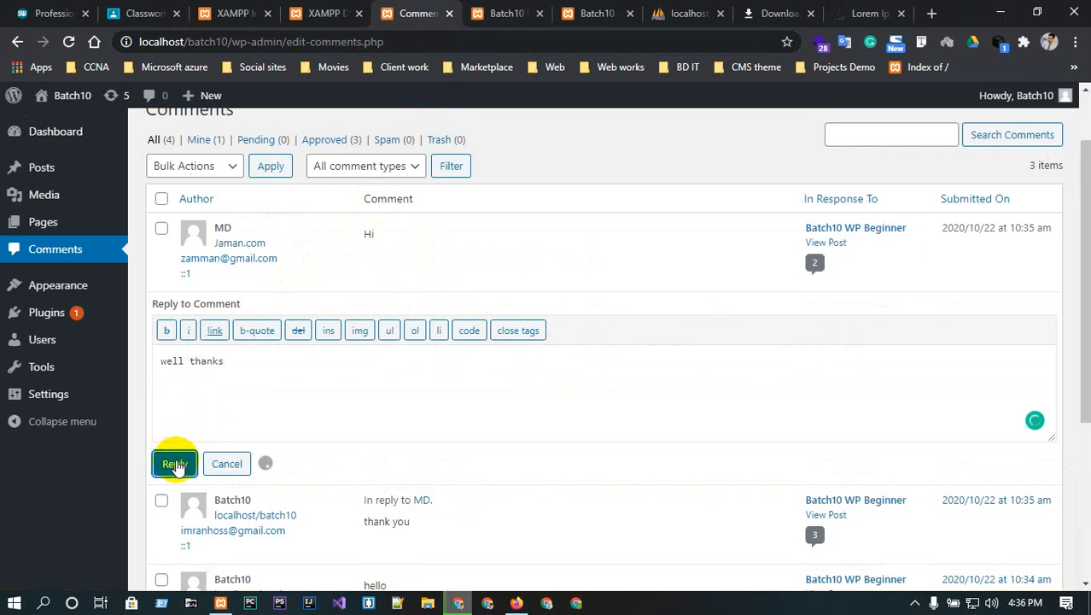
left_click(516, 602)
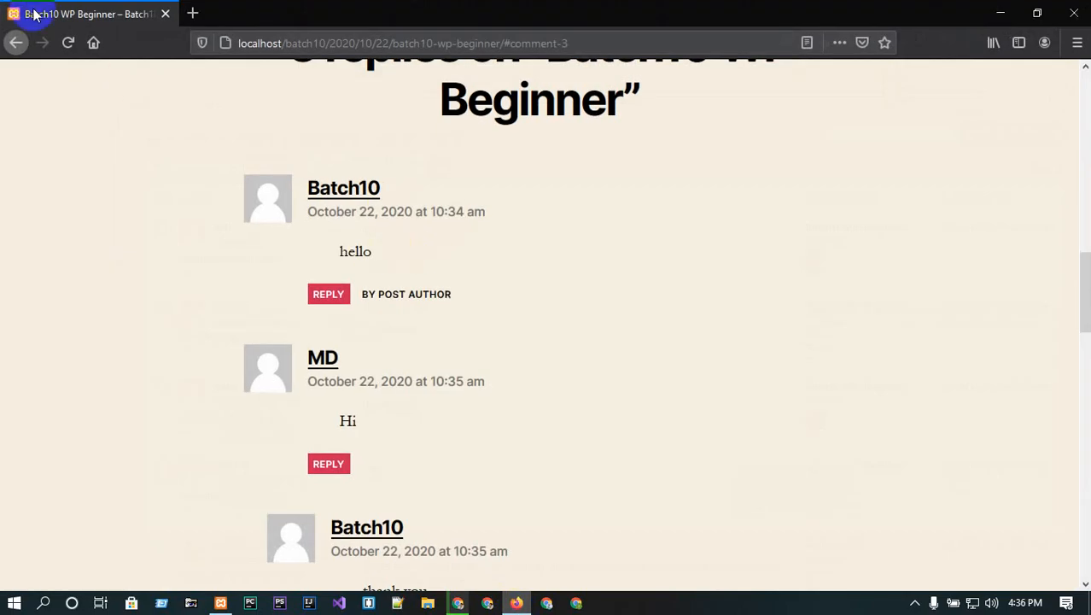
- Reload the Firefox post to review the threaded replies, then minimize Firefox
left_click(68, 42)
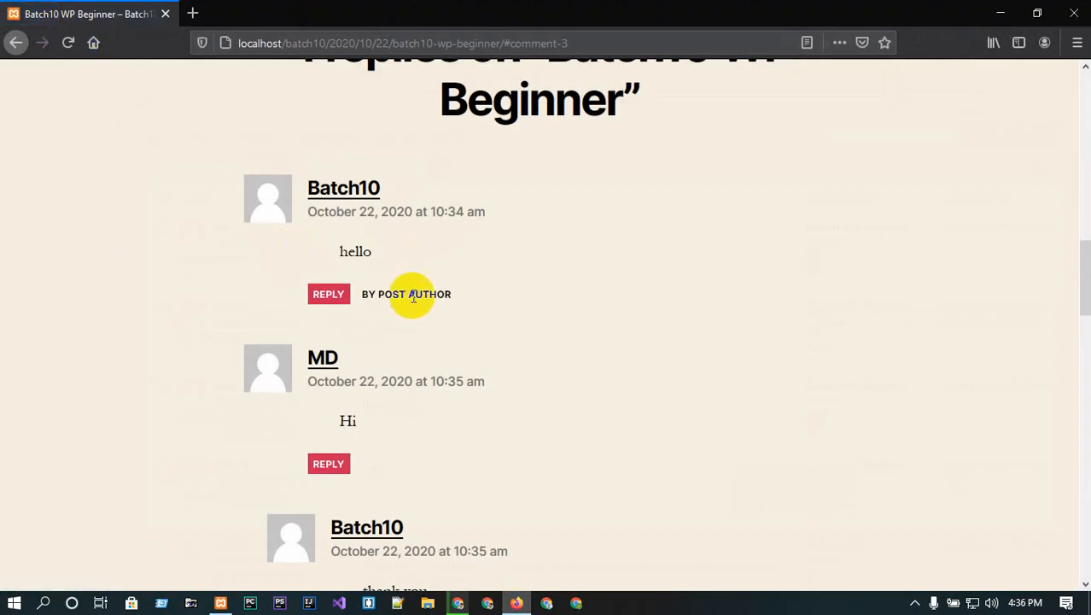
scroll(393, 431, "down", 2)
scroll(393, 427, "down", 3)
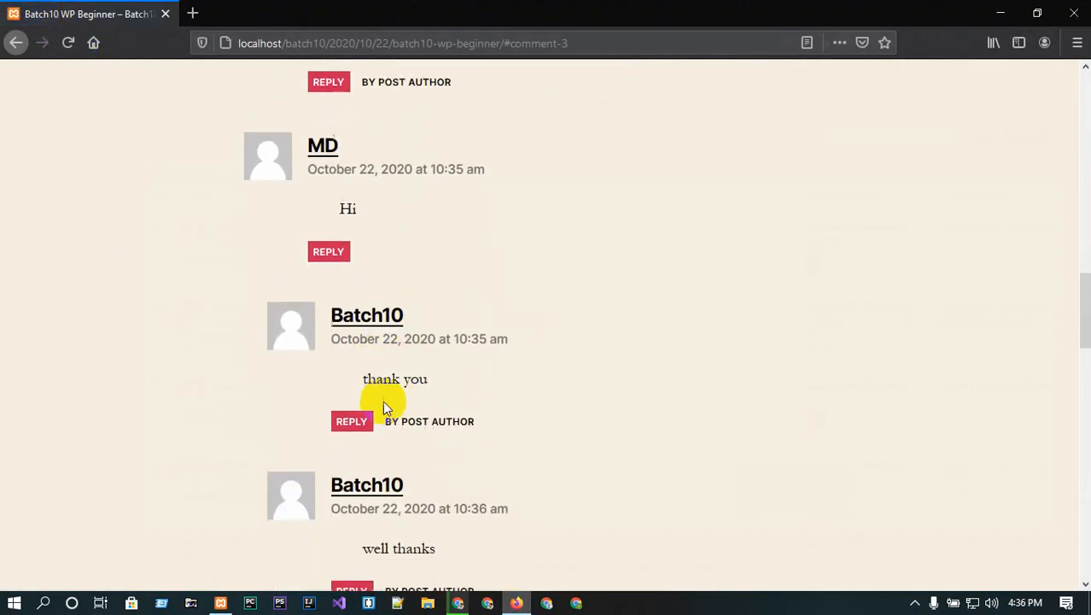
scroll(391, 319, "down", 2)
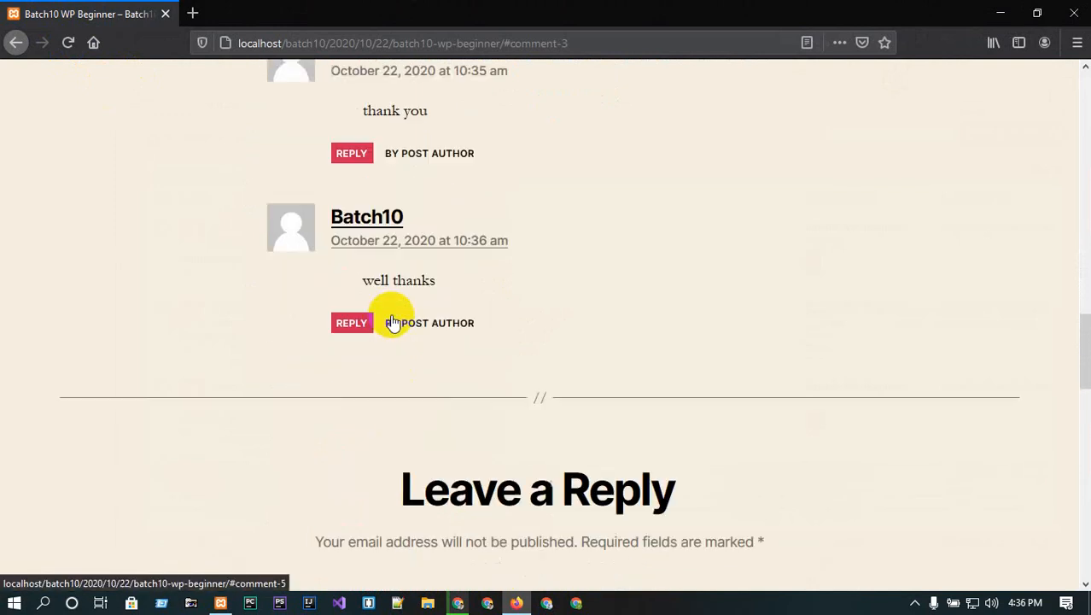
scroll(395, 215, "up", 2)
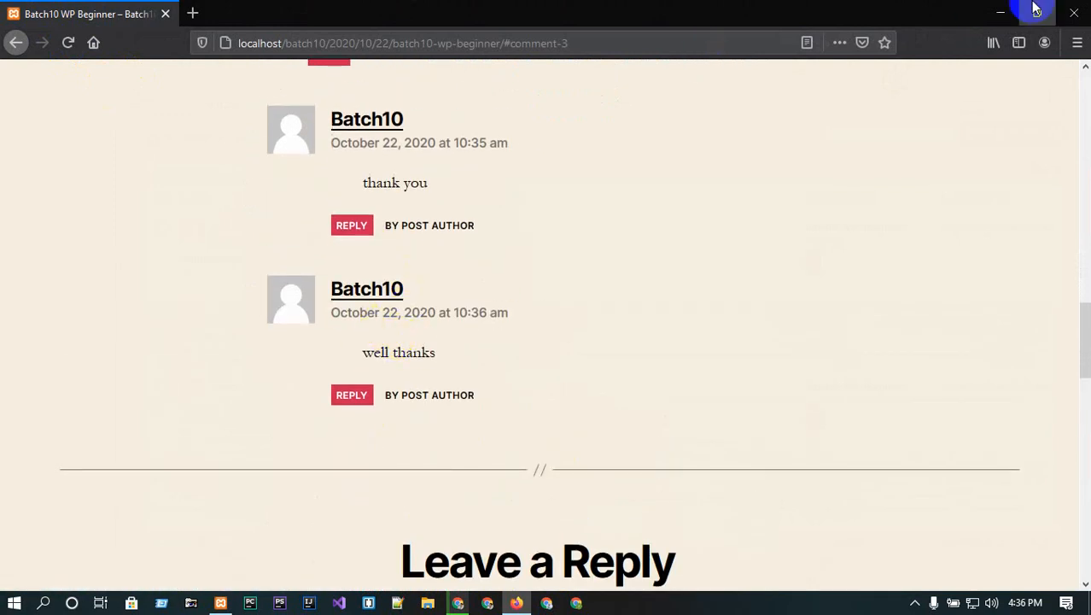
left_click(997, 12)
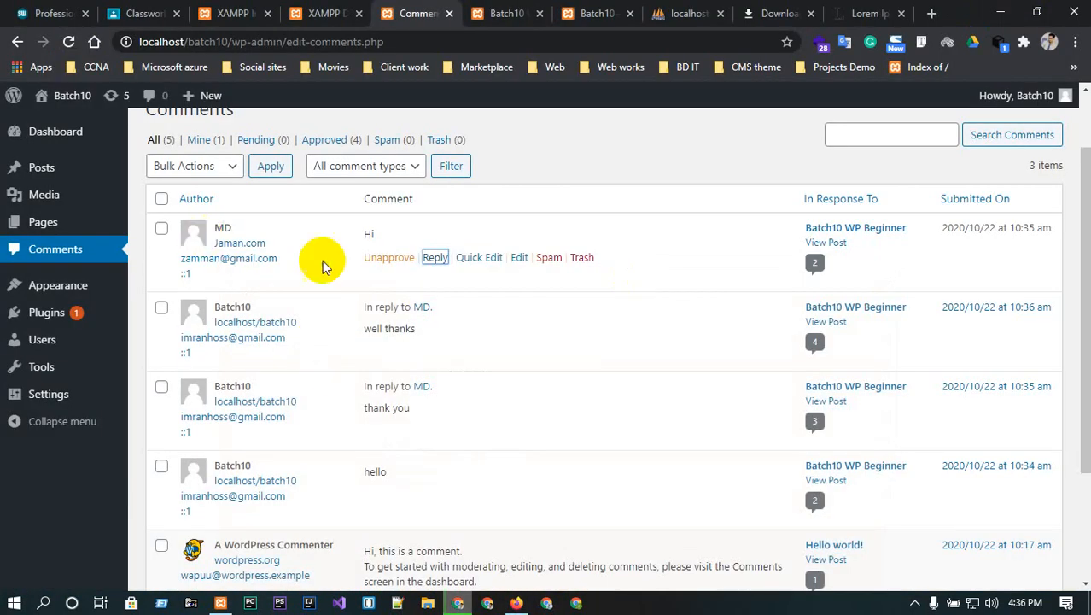
- Unapprove the Hi, well thanks, thank you and hello comments
scroll(265, 309, "down", 2)
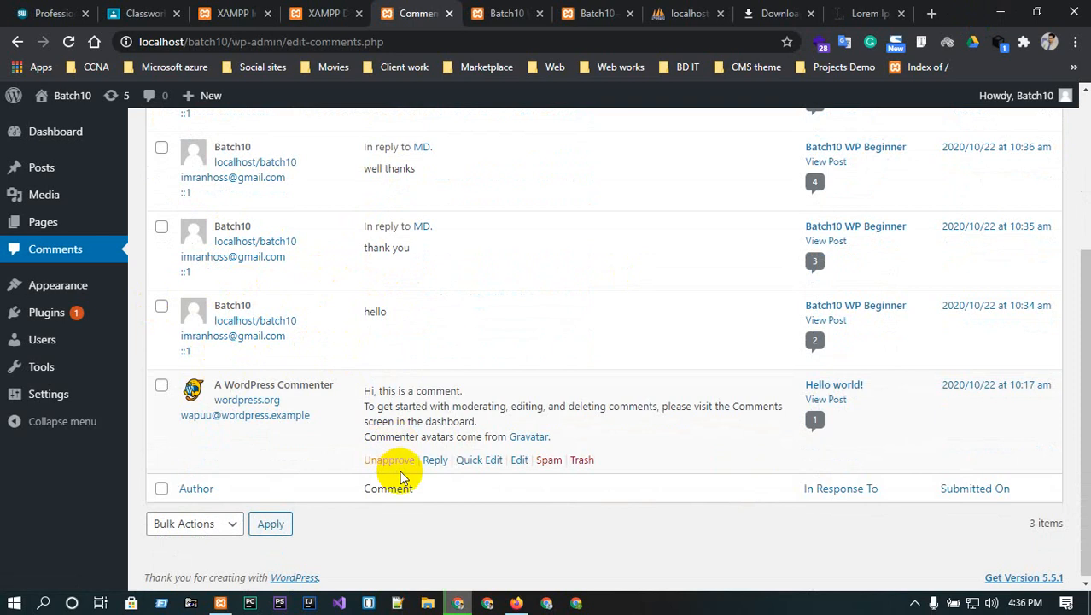
scroll(400, 471, "up", 1)
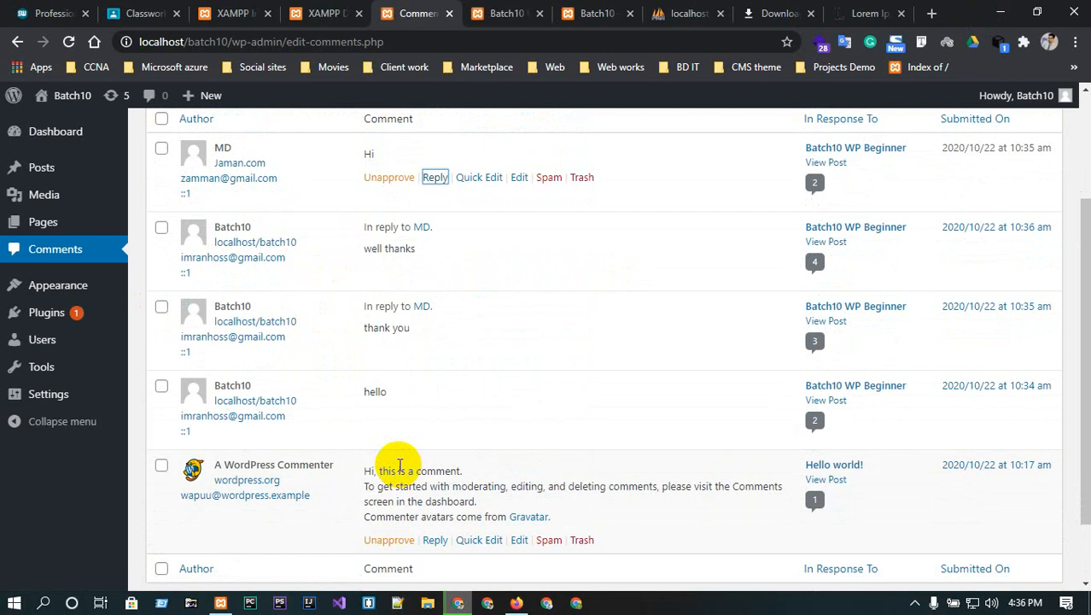
scroll(400, 465, "up", 2)
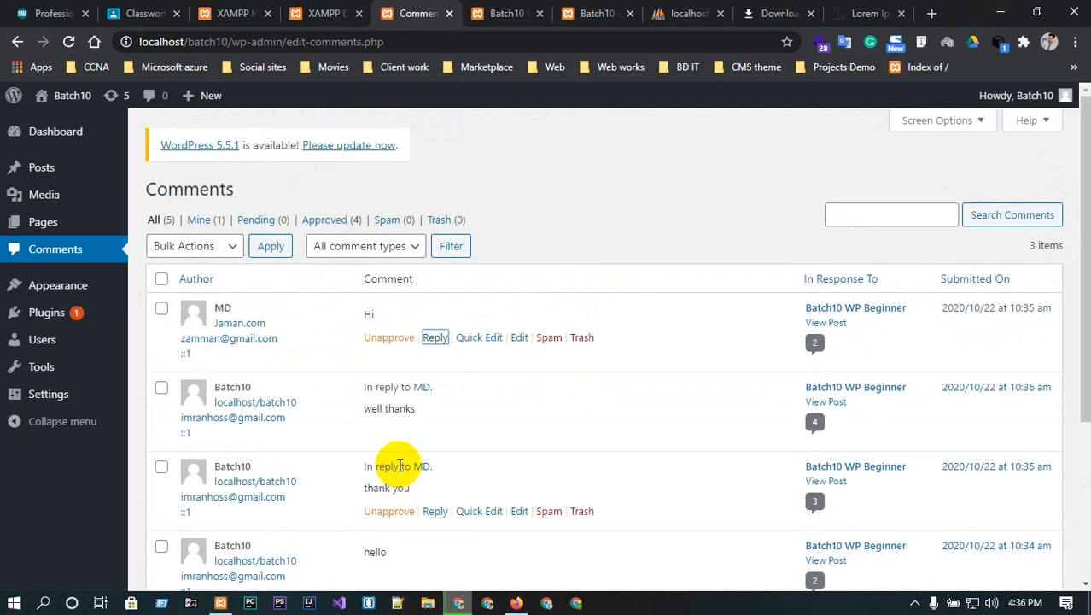
scroll(399, 465, "down", 1)
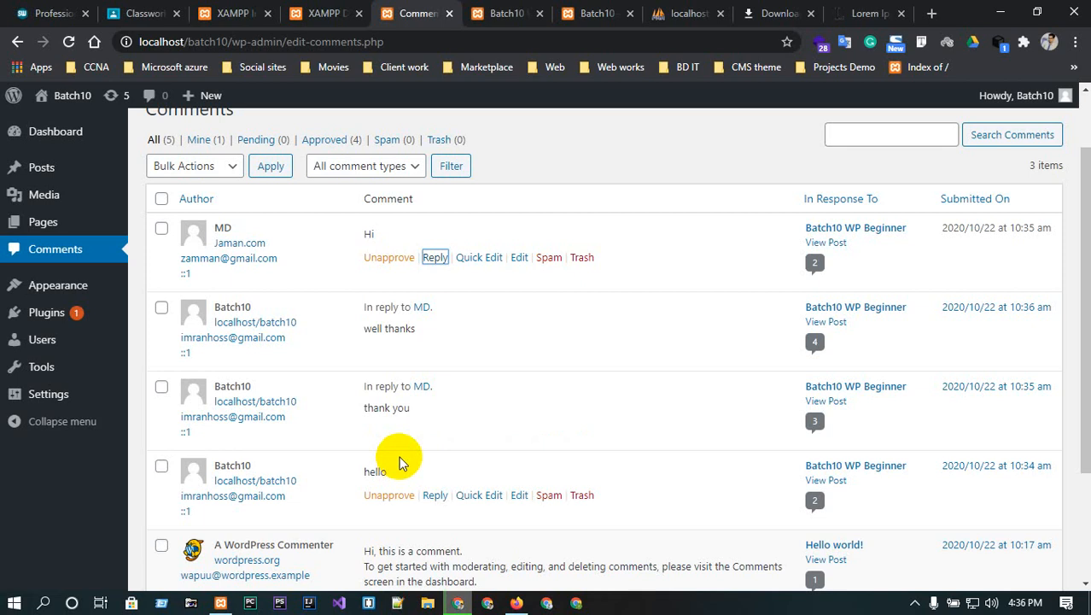
left_click(383, 258)
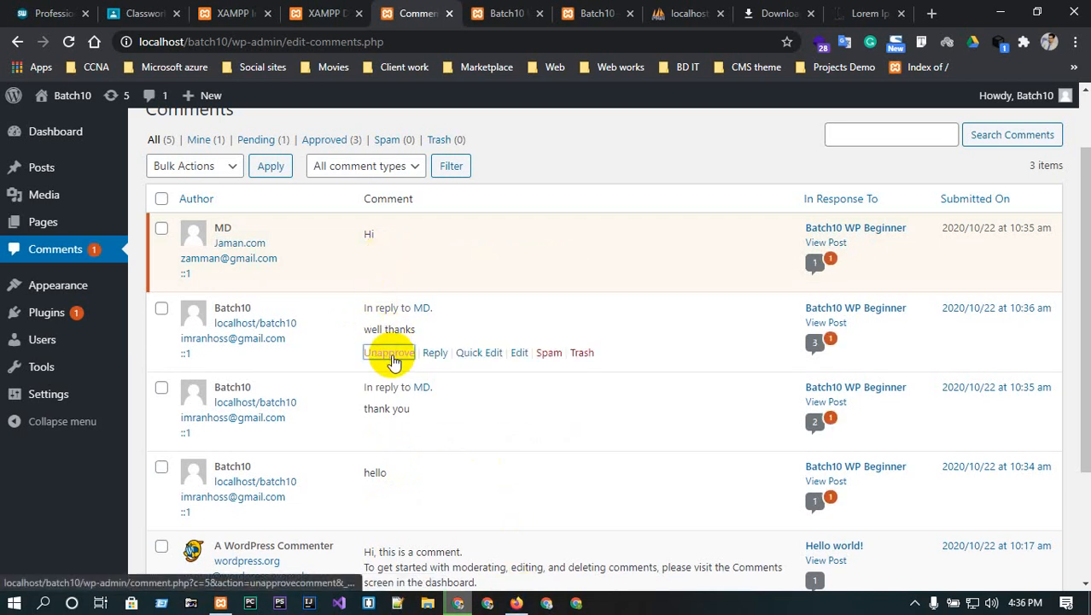
left_click(389, 352)
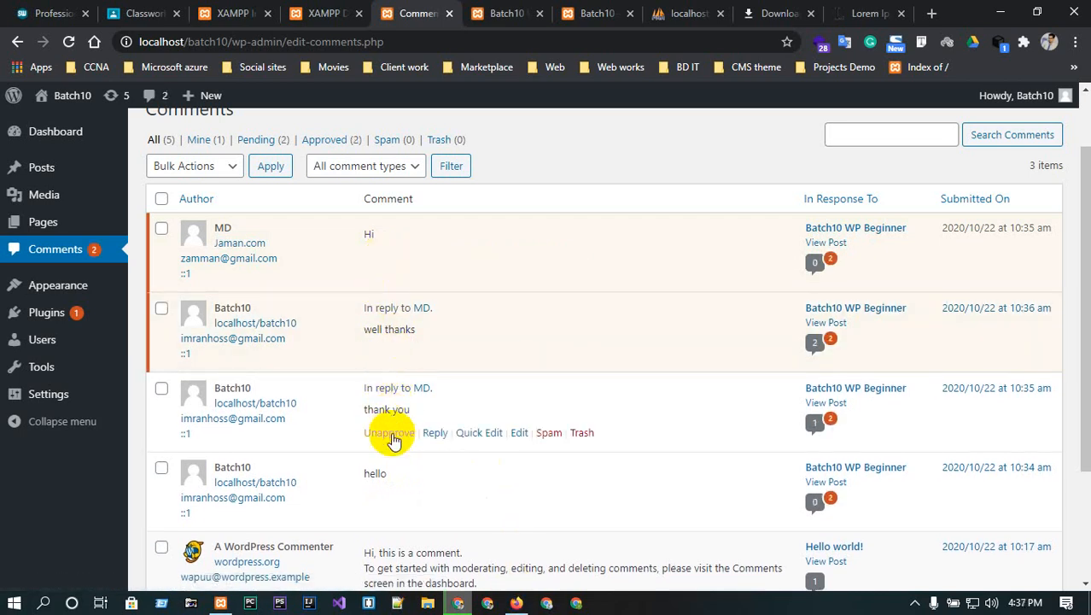
left_click(387, 433)
scroll(390, 438, "down", 1)
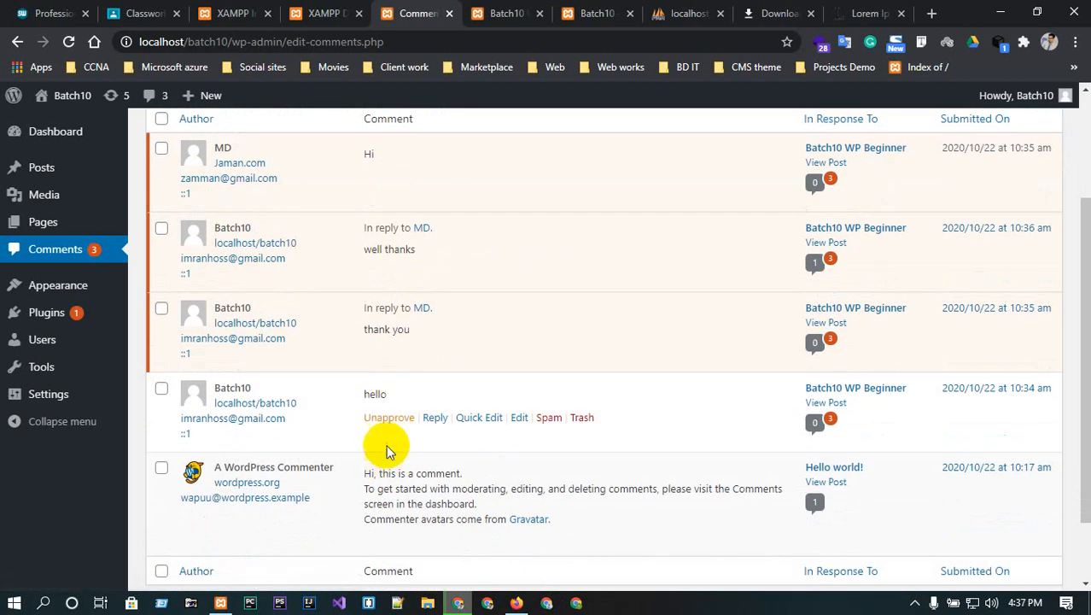
left_click(384, 418)
- Reload the post in Firefox to see the moderation result
scroll(384, 474, "down", 2)
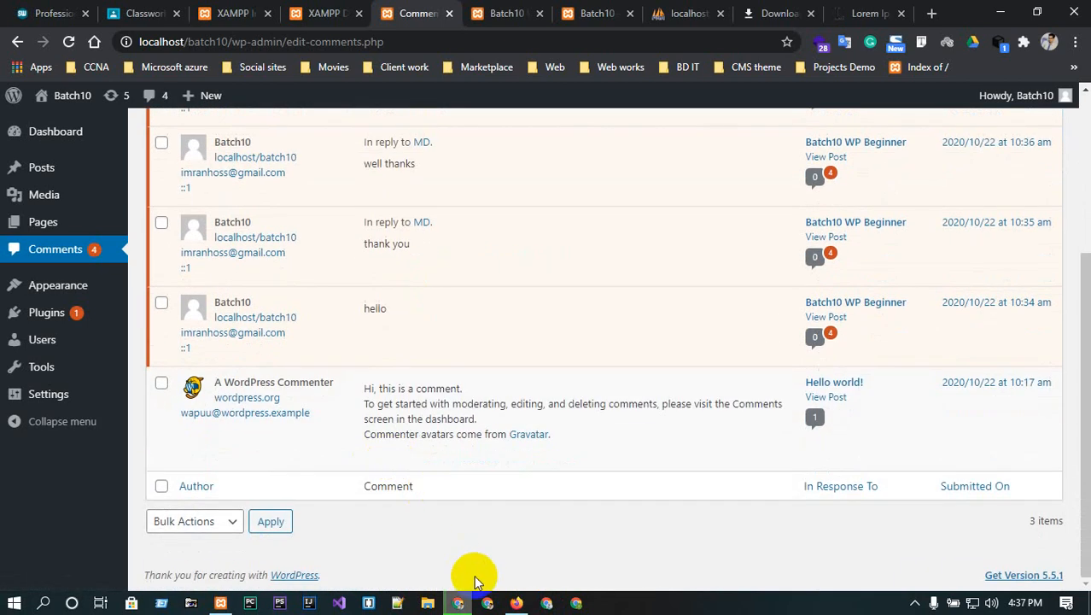
left_click(511, 603)
left_click(67, 42)
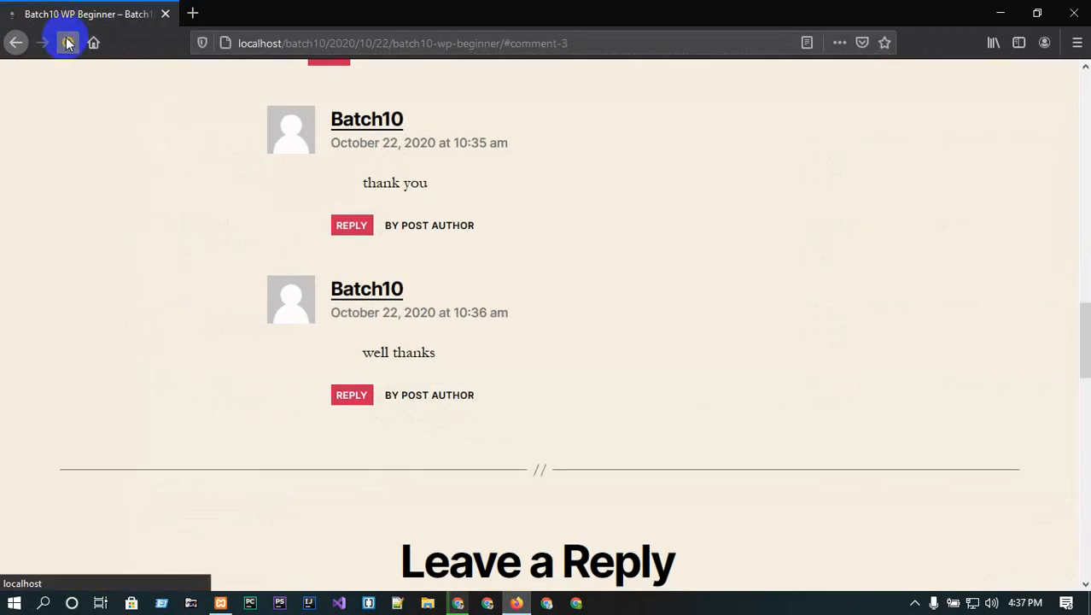
- Check that only Hi shows as awaiting moderation, then minimize Firefox
scroll(312, 265, "down", 7)
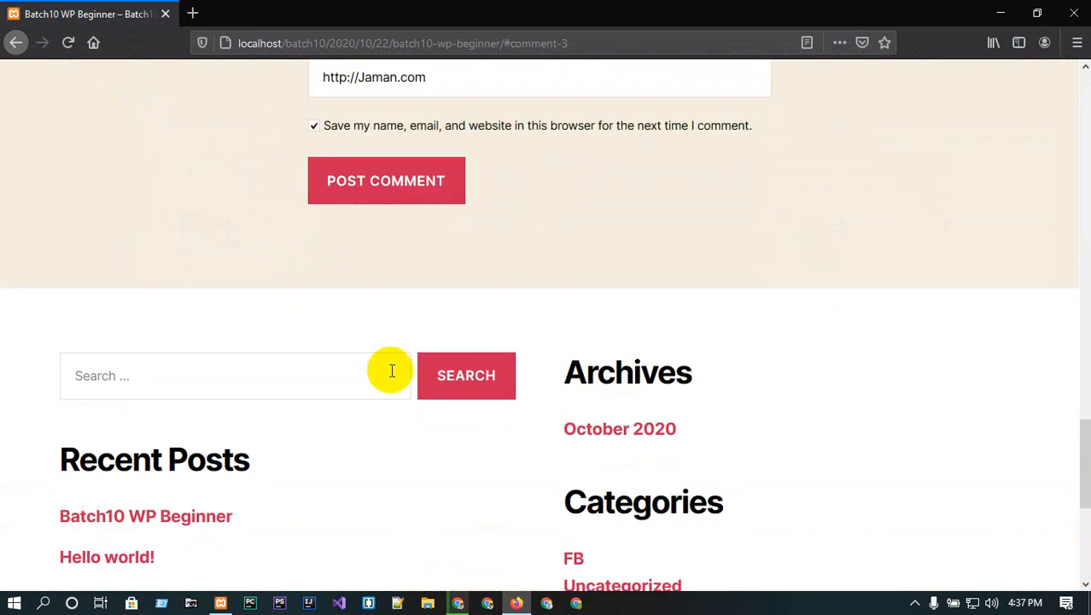
scroll(580, 395, "up", 5)
scroll(528, 350, "up", 6)
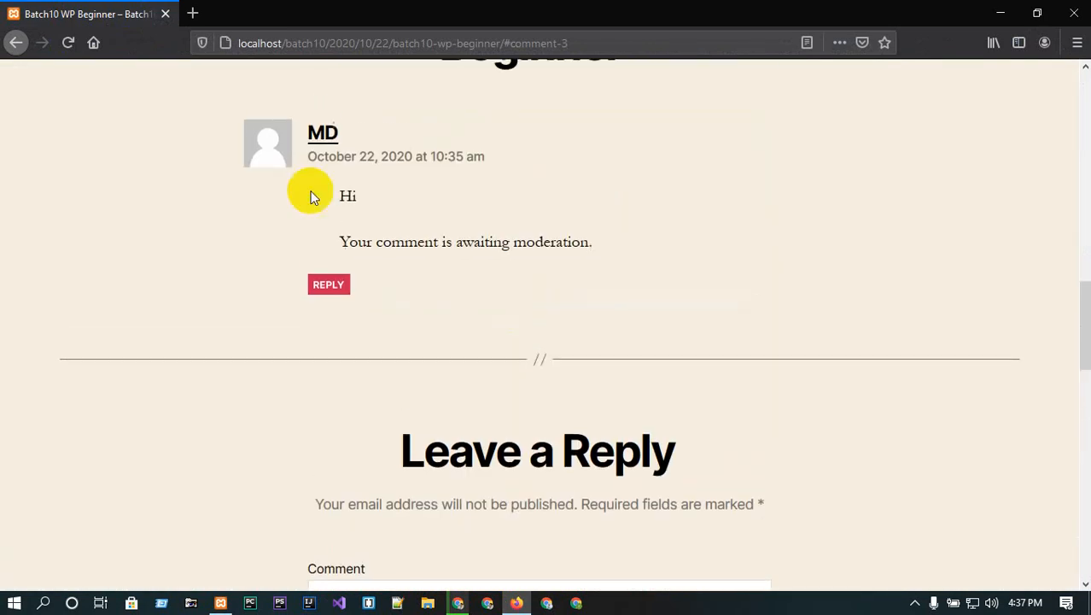
left_click_drag(341, 249, 355, 282)
left_click(426, 301)
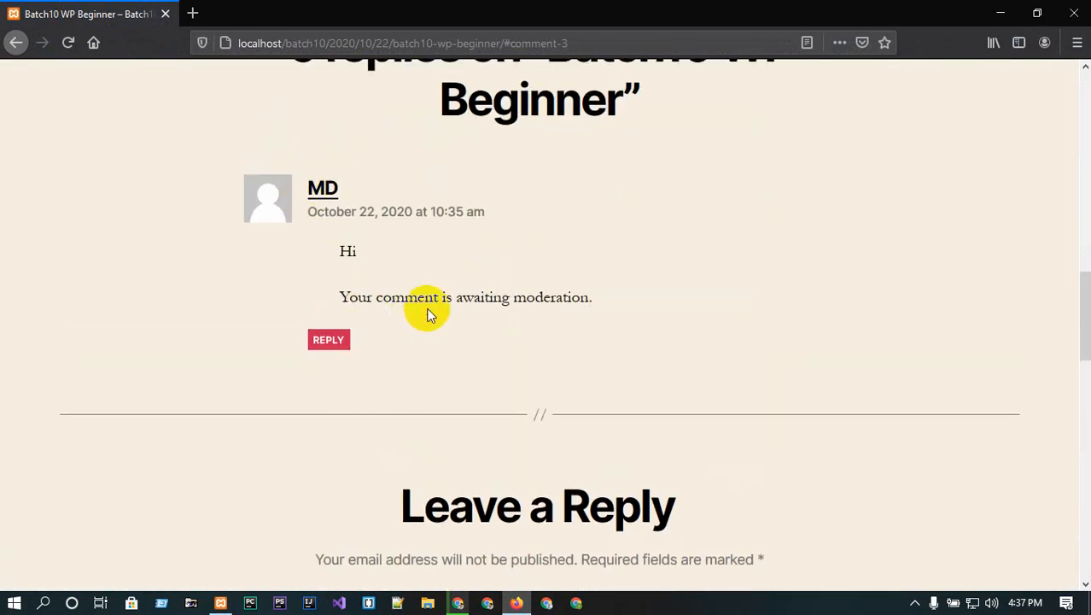
left_click(997, 11)
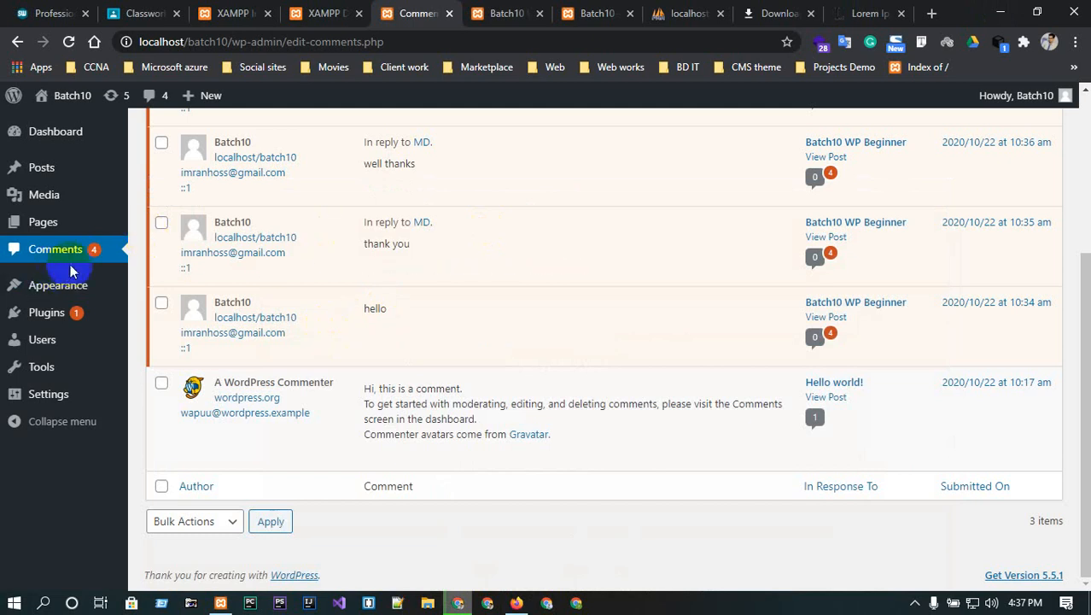
- Open Appearance > Themes and review the three installed themes, with Twenty Twenty active
mouse_move(261, 275)
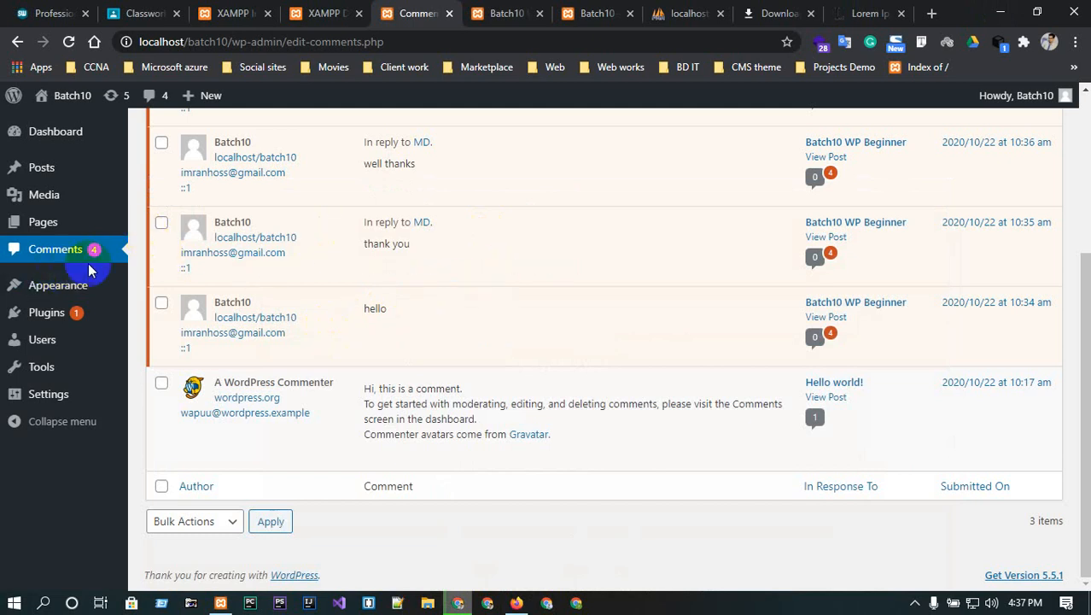
mouse_move(39, 285)
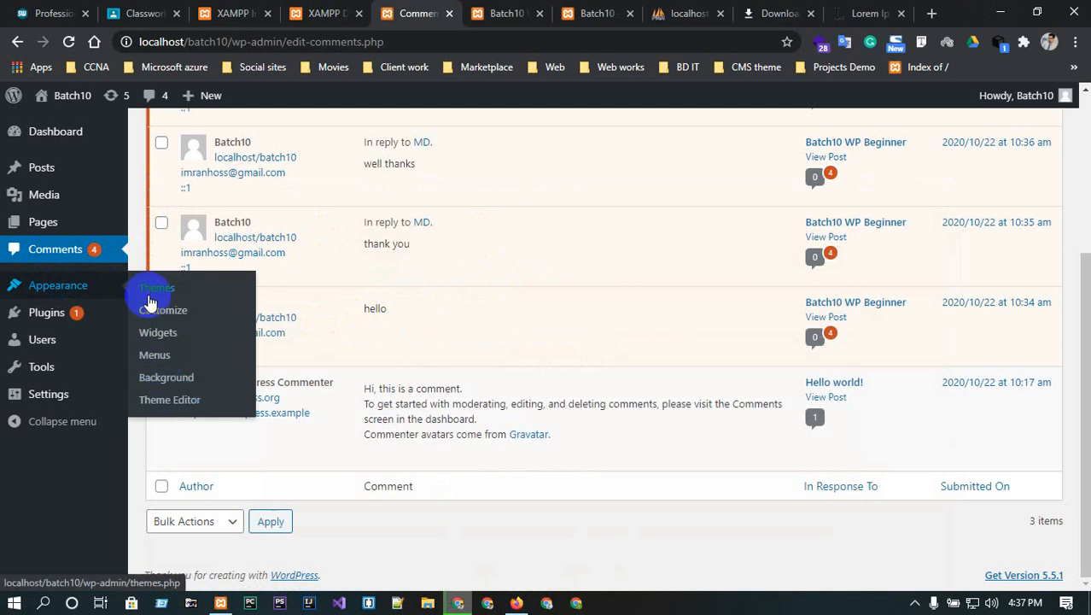
left_click(149, 295)
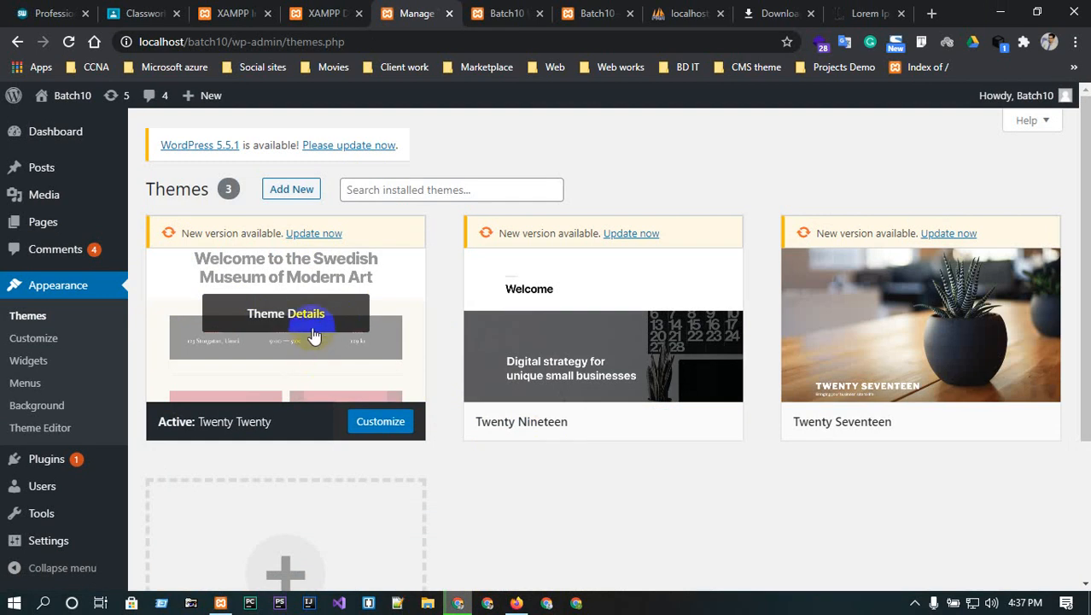
scroll(313, 332, "down", 3)
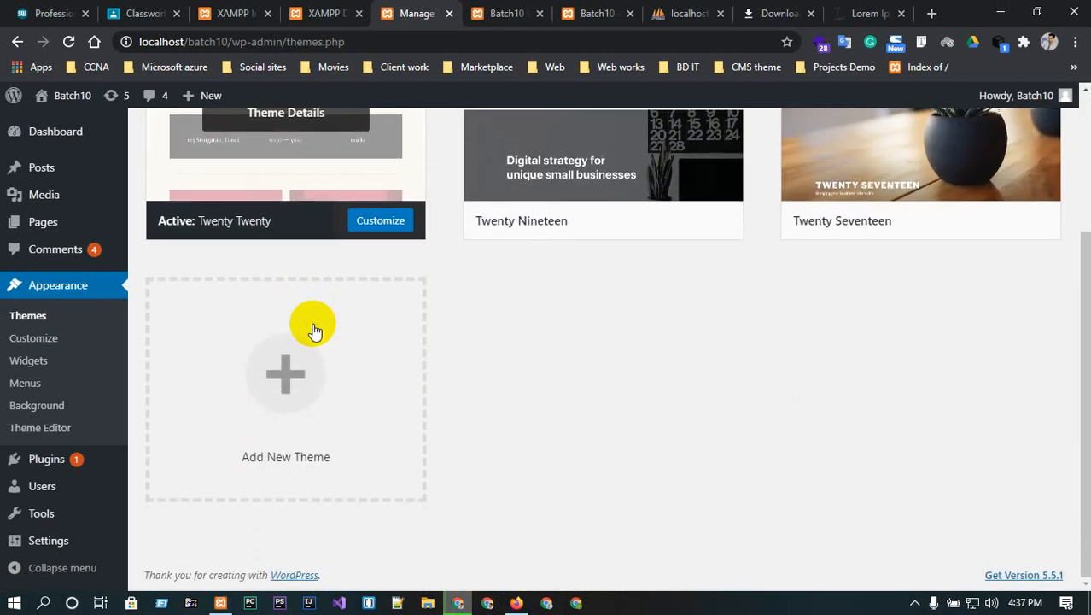
scroll(316, 341, "up", 3)
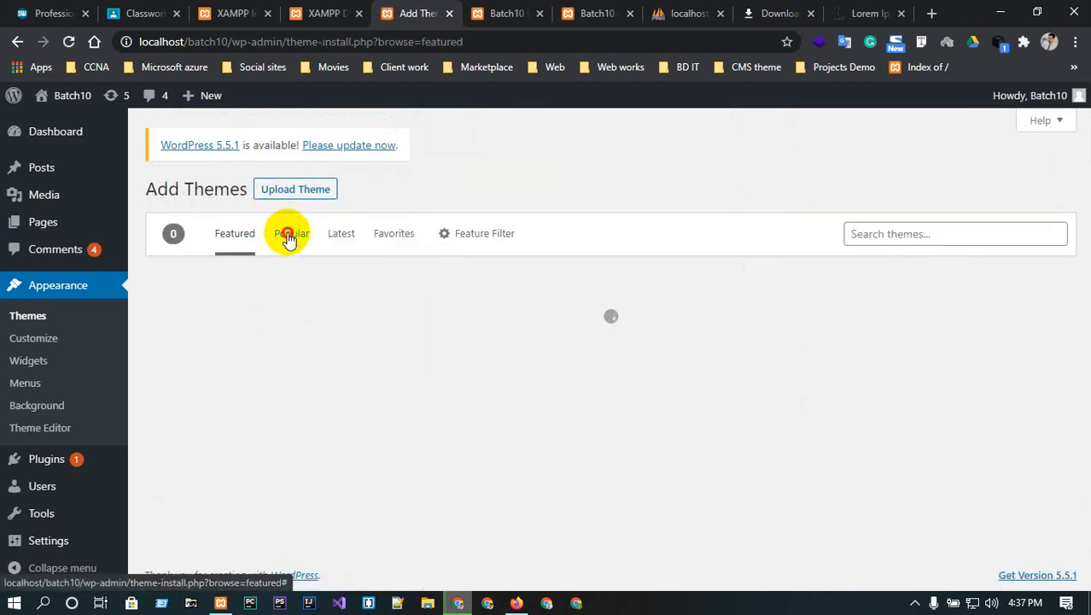
- Browse the Popular themes, then list the Latest themes, starting with Corponess and Intimate
left_click(289, 236)
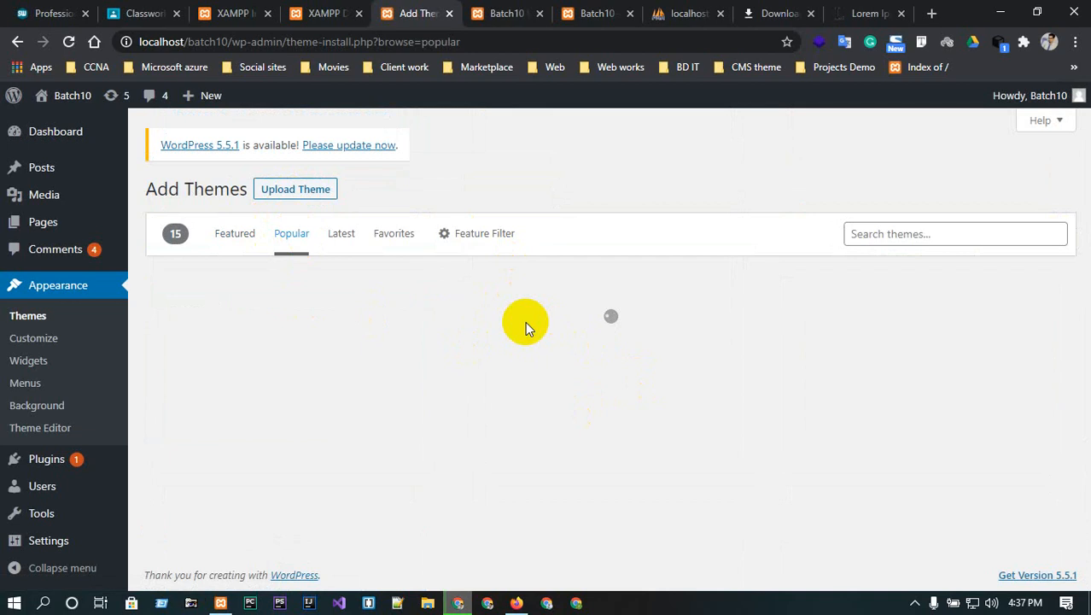
left_click(346, 241)
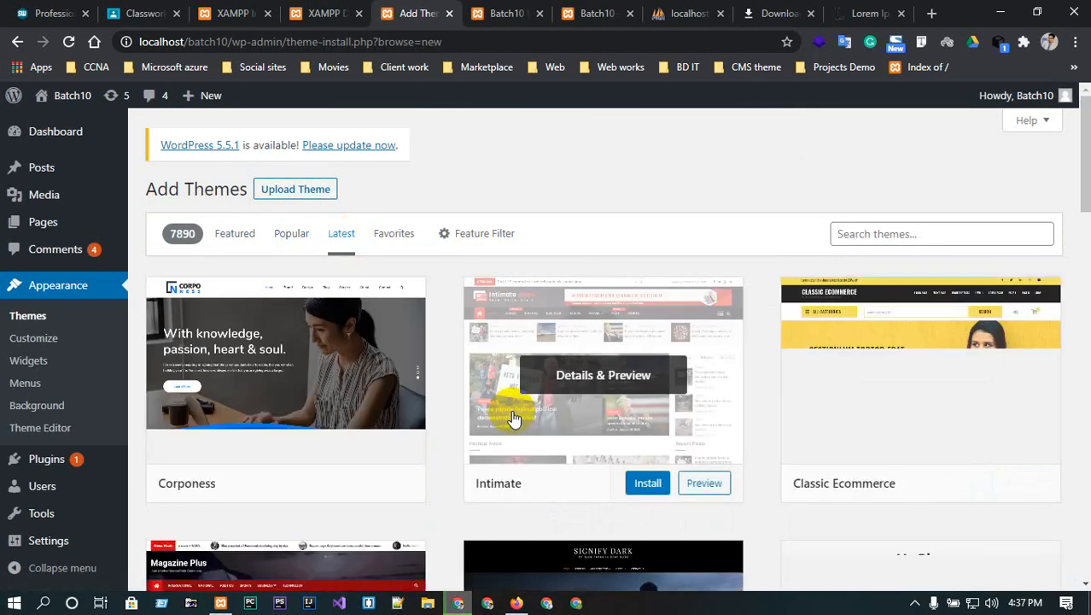
scroll(317, 366, "down", 1)
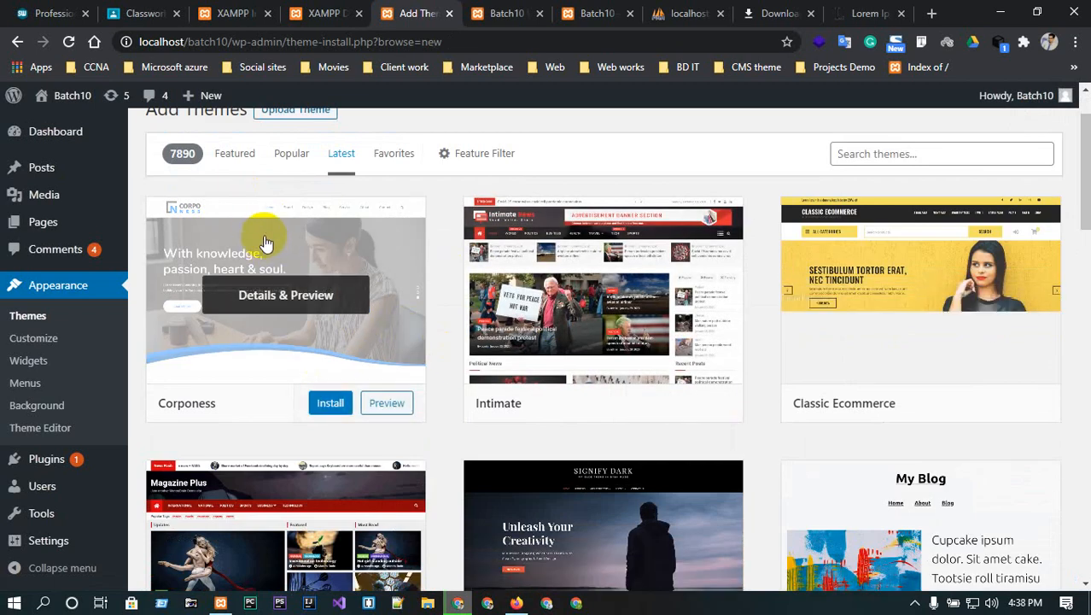
scroll(300, 280, "down", 3)
scroll(303, 282, "up", 3)
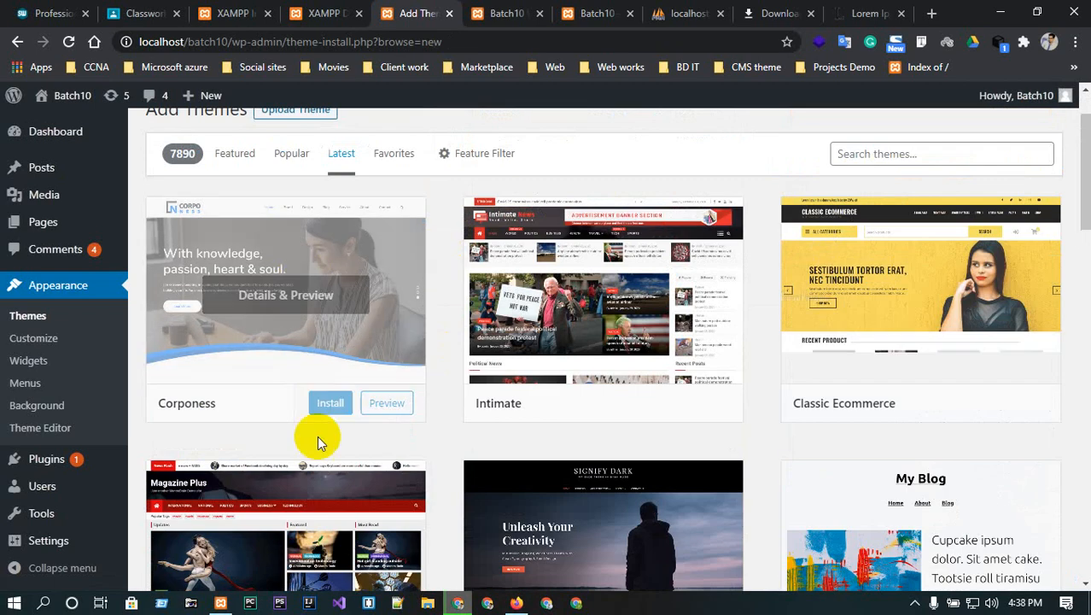
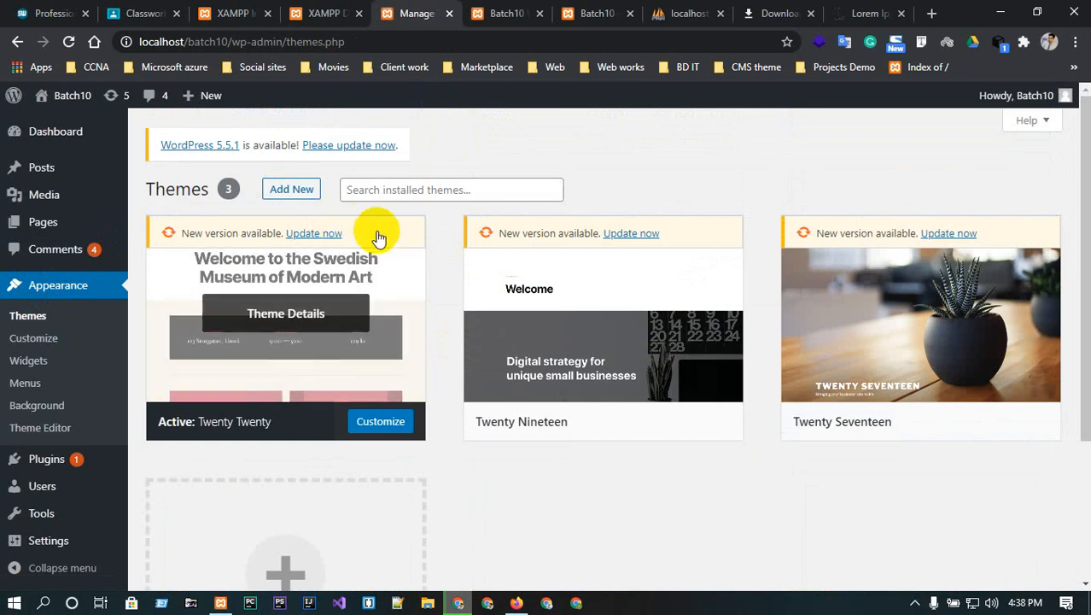
- Open the active Twenty Twenty theme's Customizer in a background tab and switch to it
middle_click(30, 340)
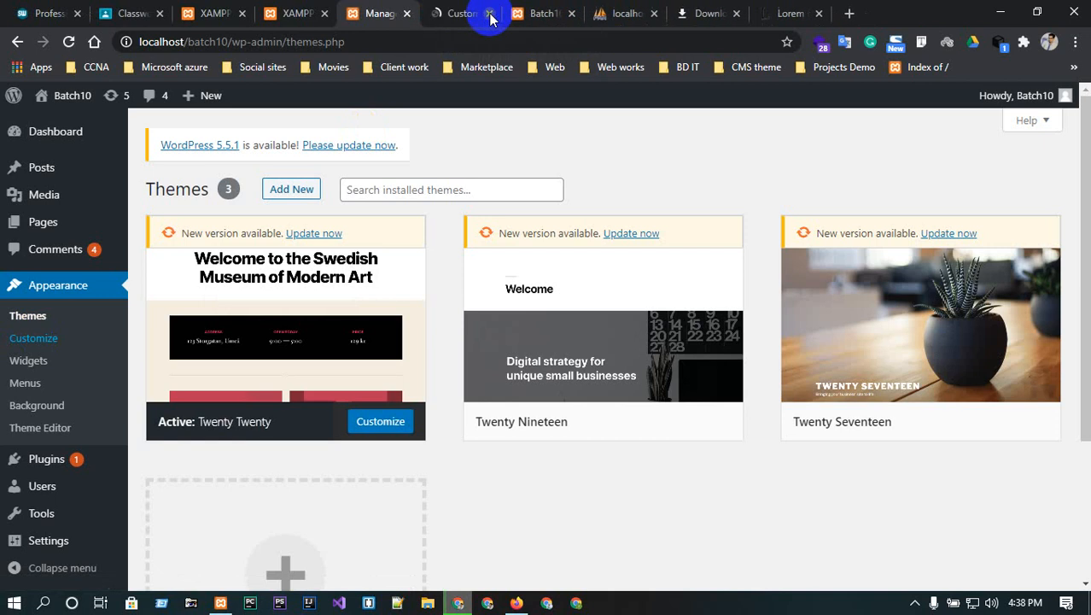
left_click(468, 12)
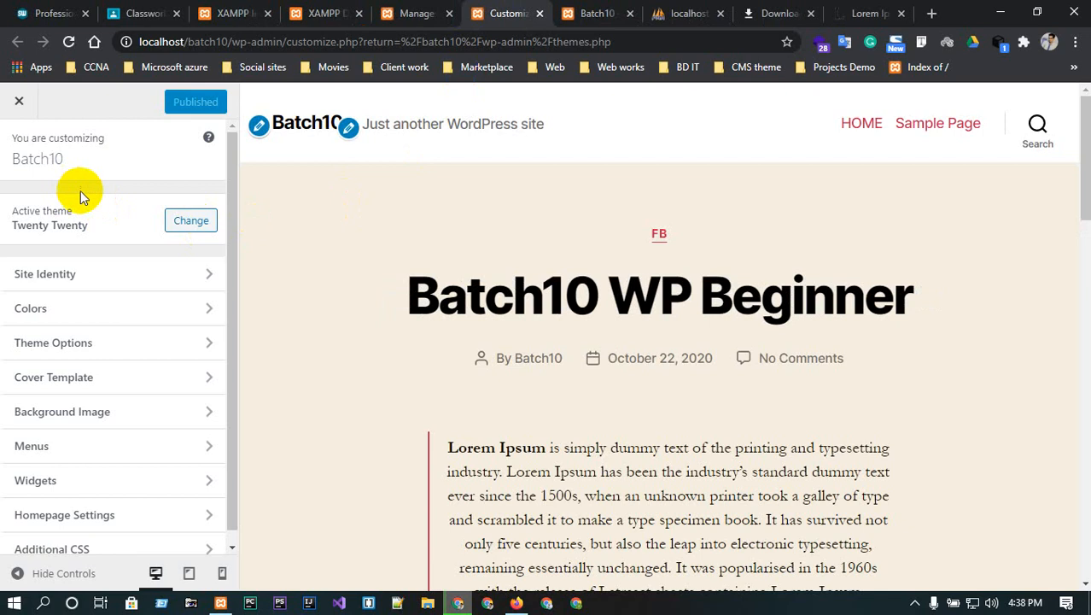
scroll(86, 199, "down", 1)
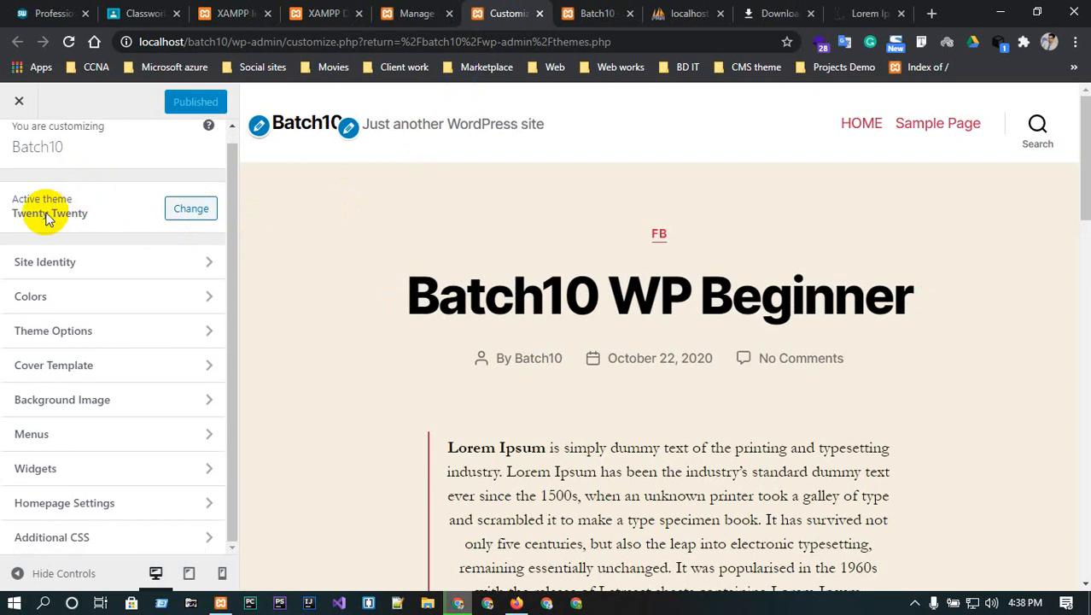
left_click(68, 261)
double_click(74, 285)
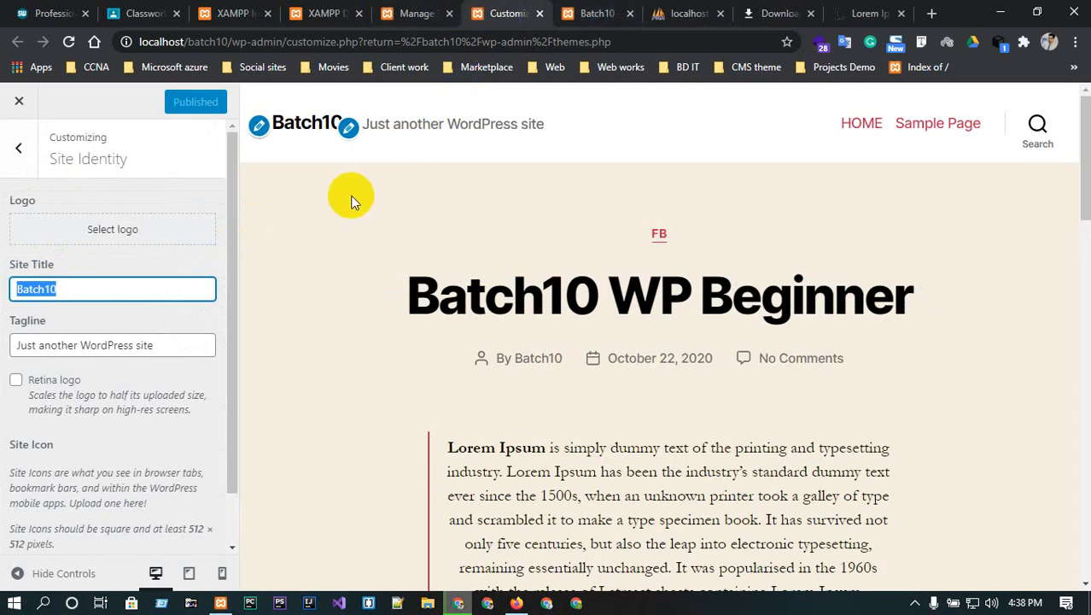
type("Profe")
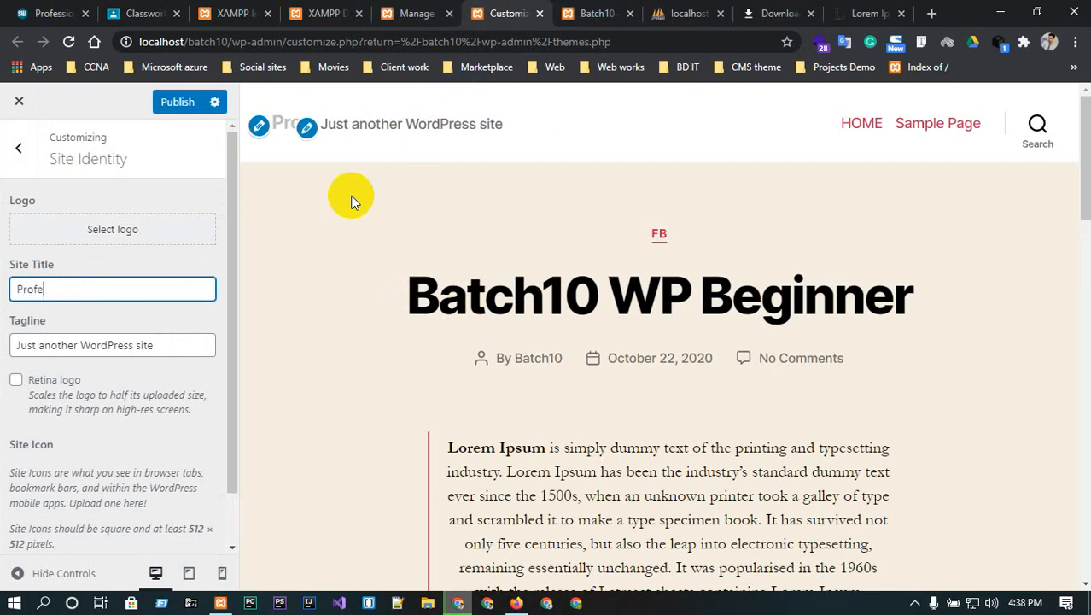
key("BackSpace")
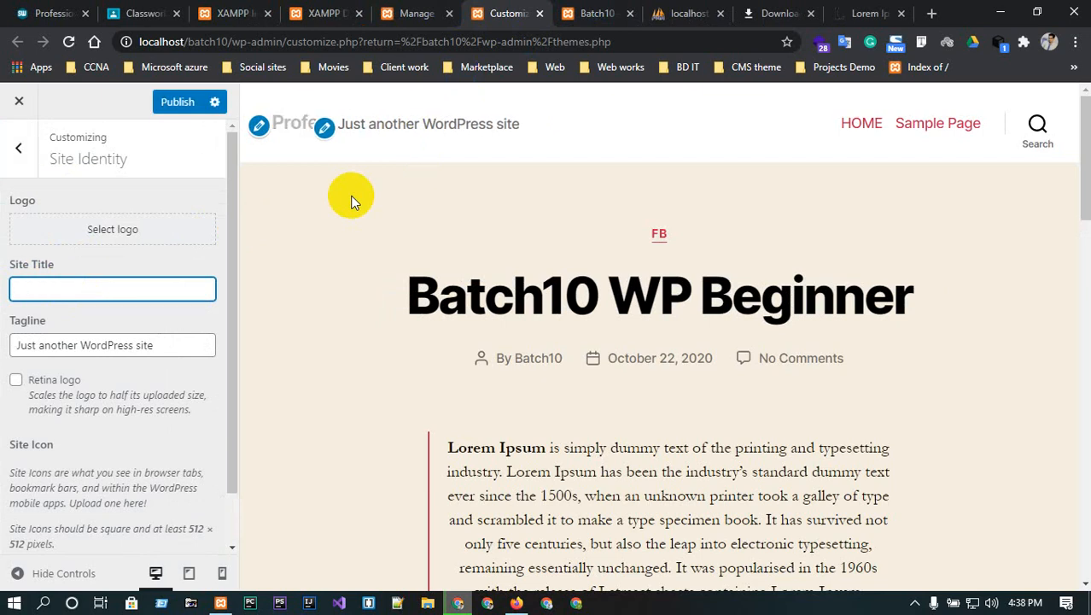
type("WEB")
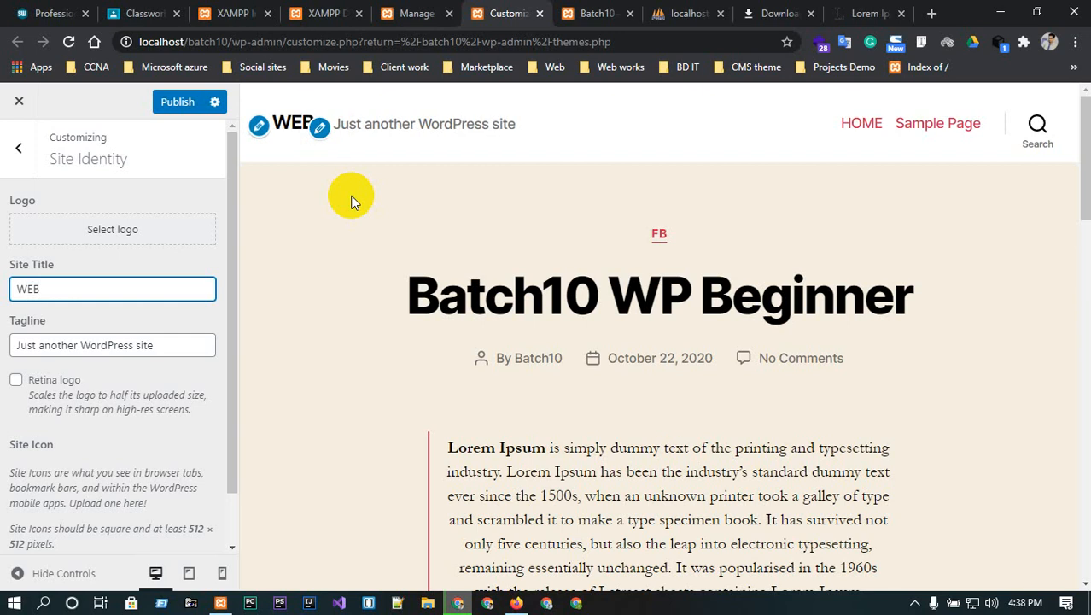
double_click(173, 340)
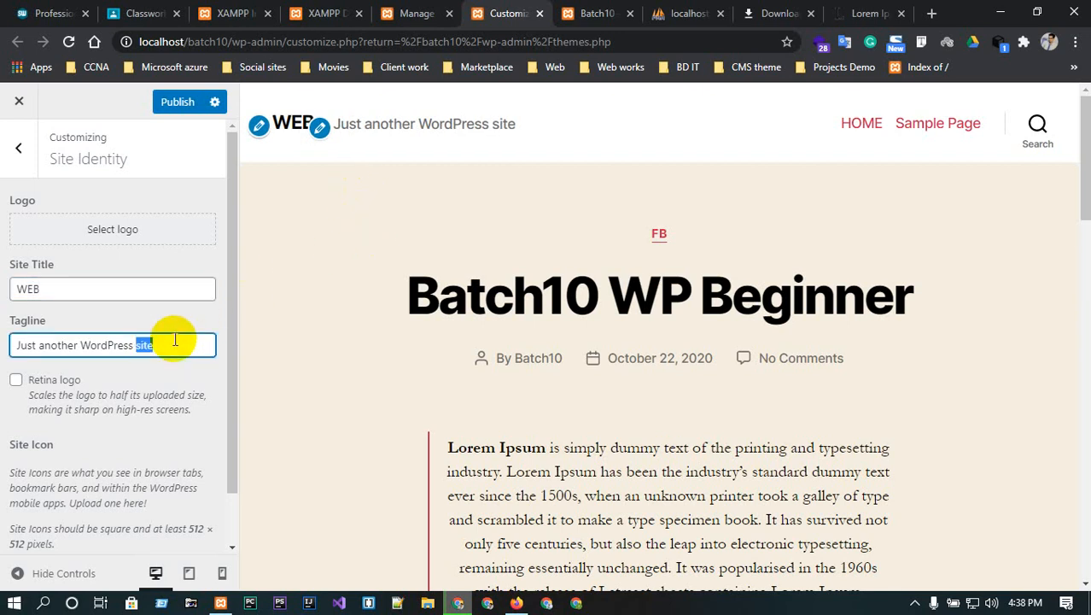
key("BackSpace")
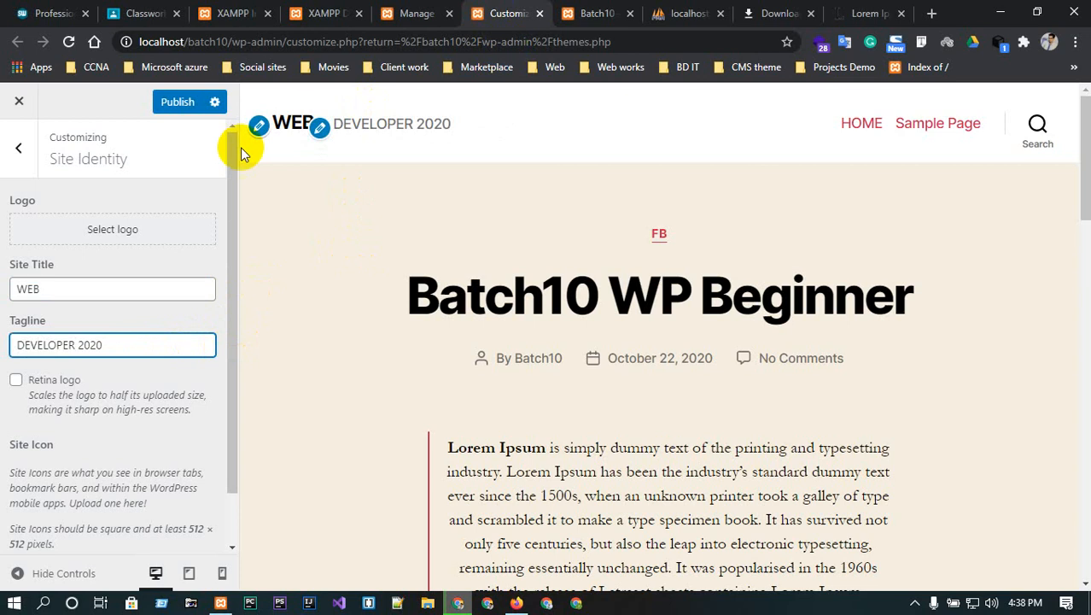
scroll(110, 329, "down", 1)
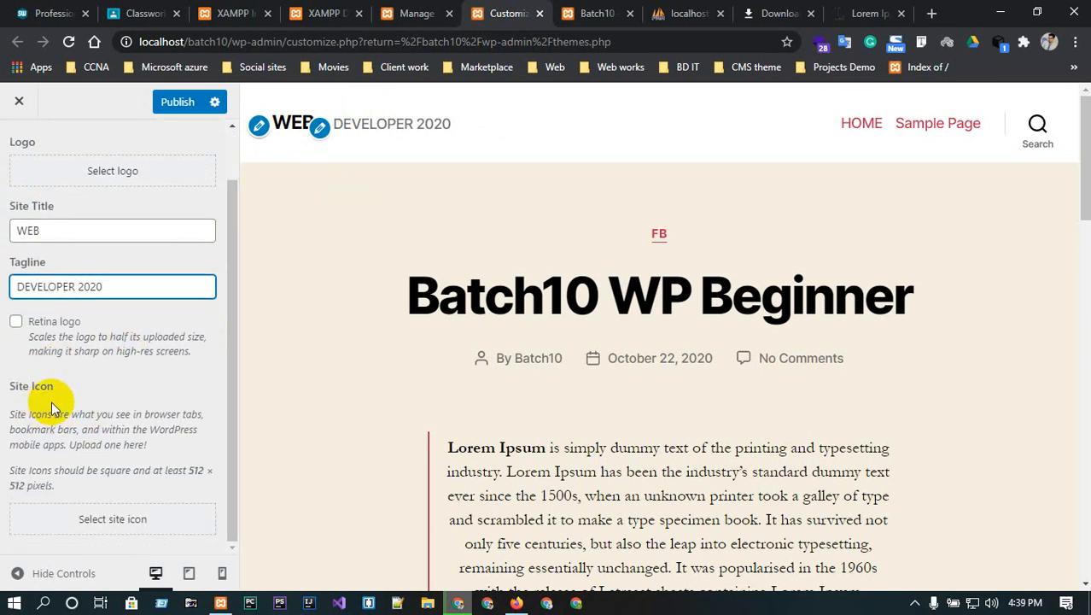
- Set the pink asterisk logo.png as the cropped site icon
left_click(99, 522)
left_click(456, 292)
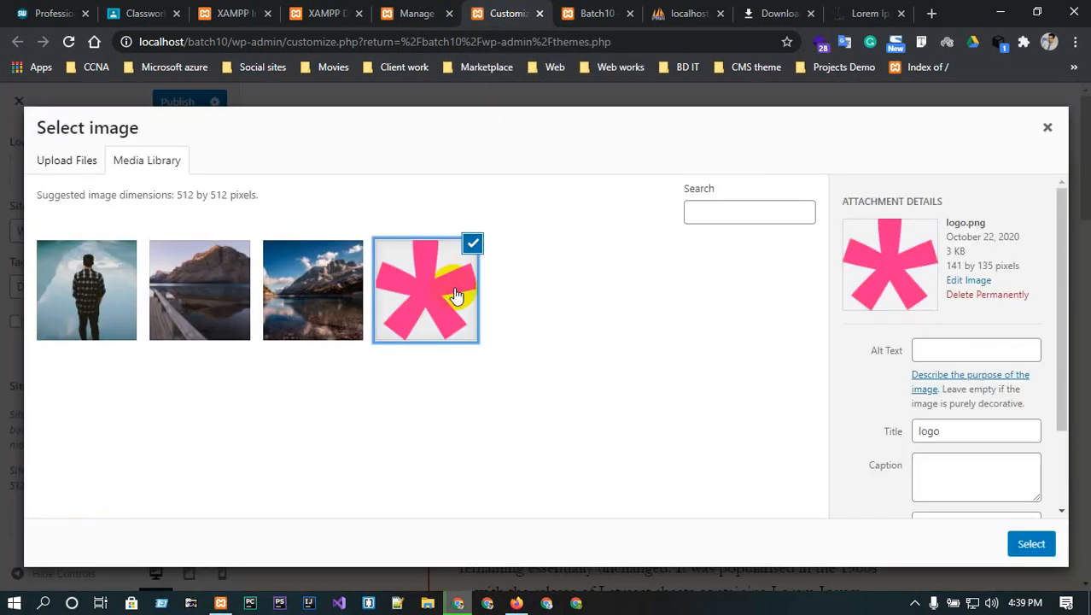
left_click(1033, 545)
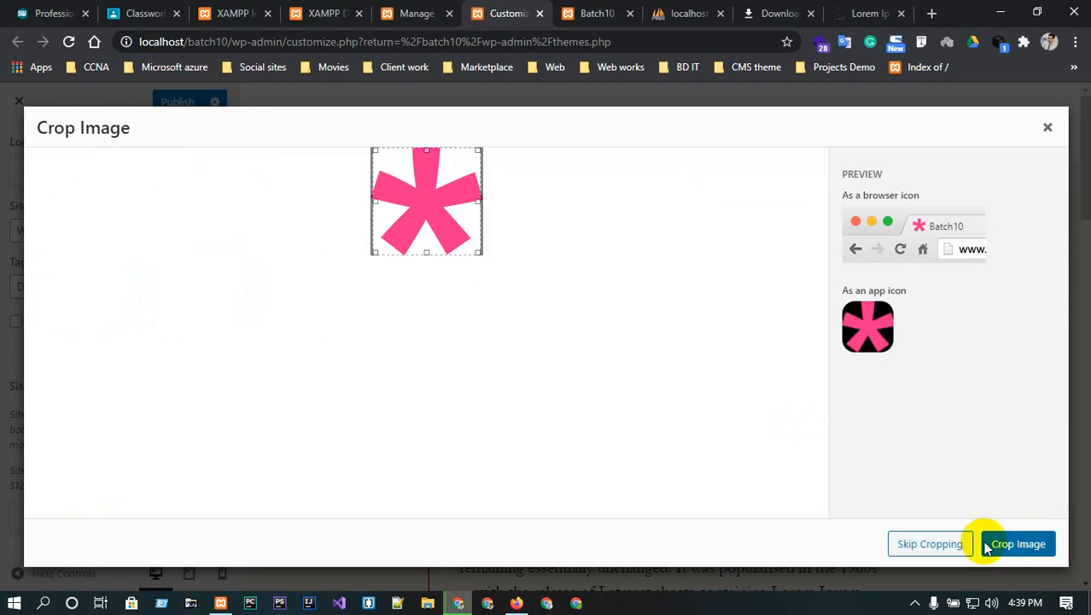
left_click(1005, 544)
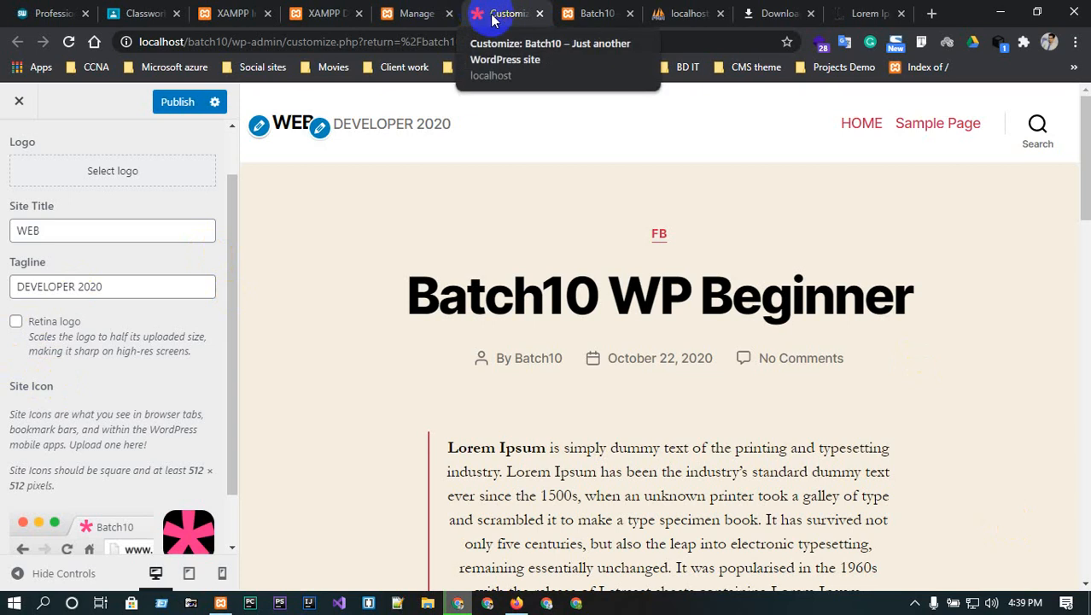
scroll(360, 146, "down", 3)
scroll(98, 429, "down", 1)
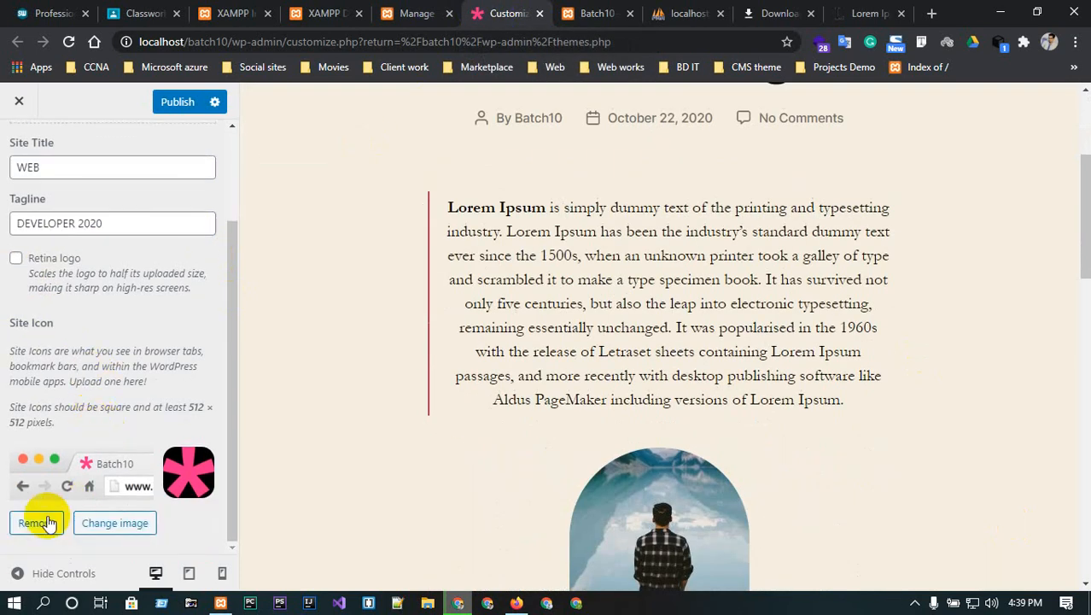
scroll(86, 453, "up", 2)
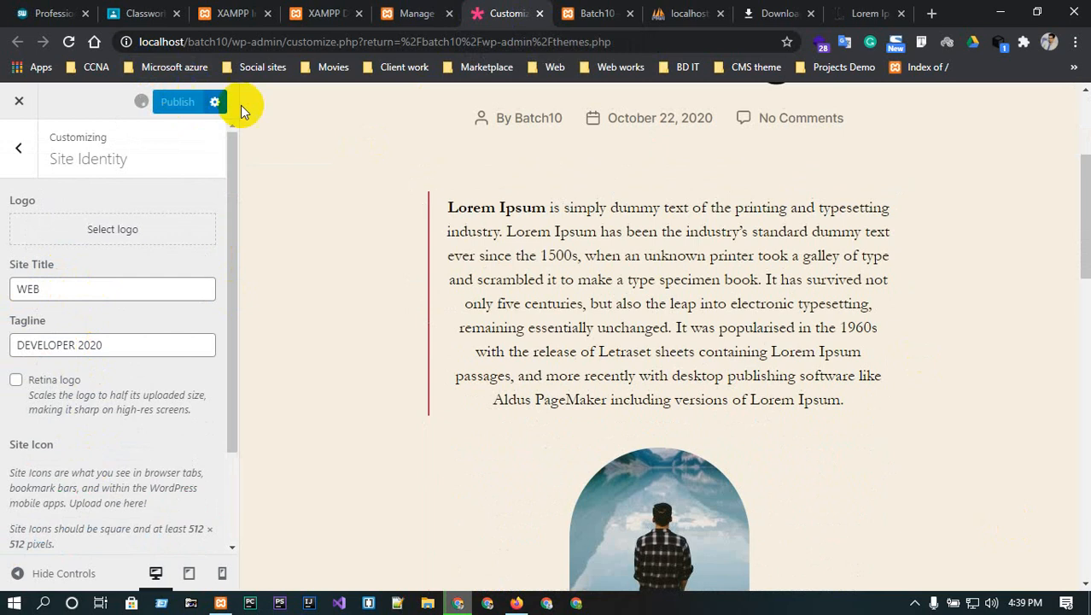
- Reload the live front page to confirm WEB and DEVELOPER 2020, then return to the Customizer sections
left_click(598, 13)
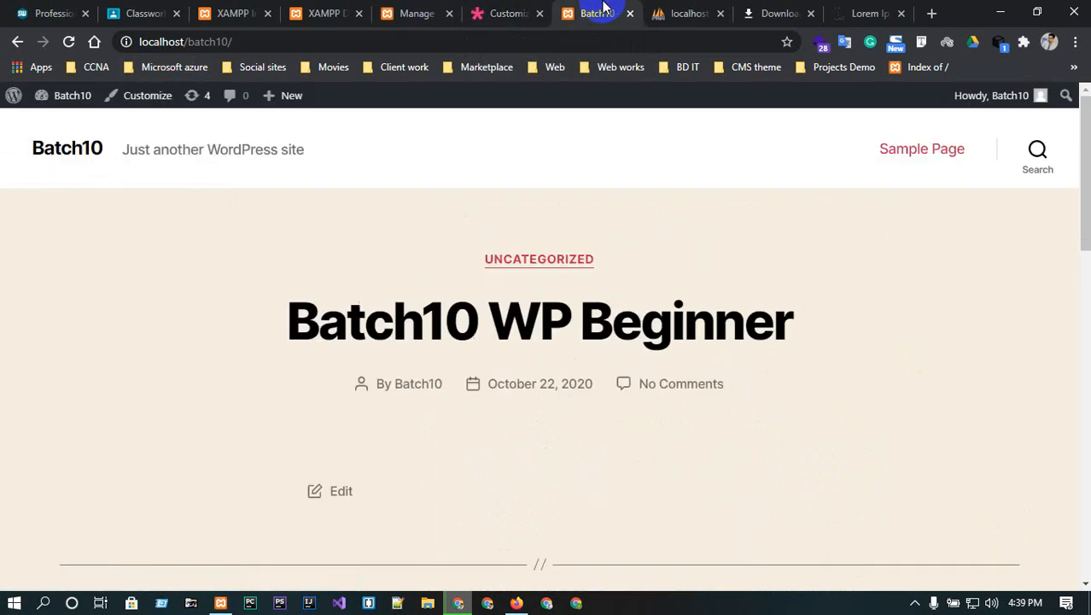
left_click(69, 43)
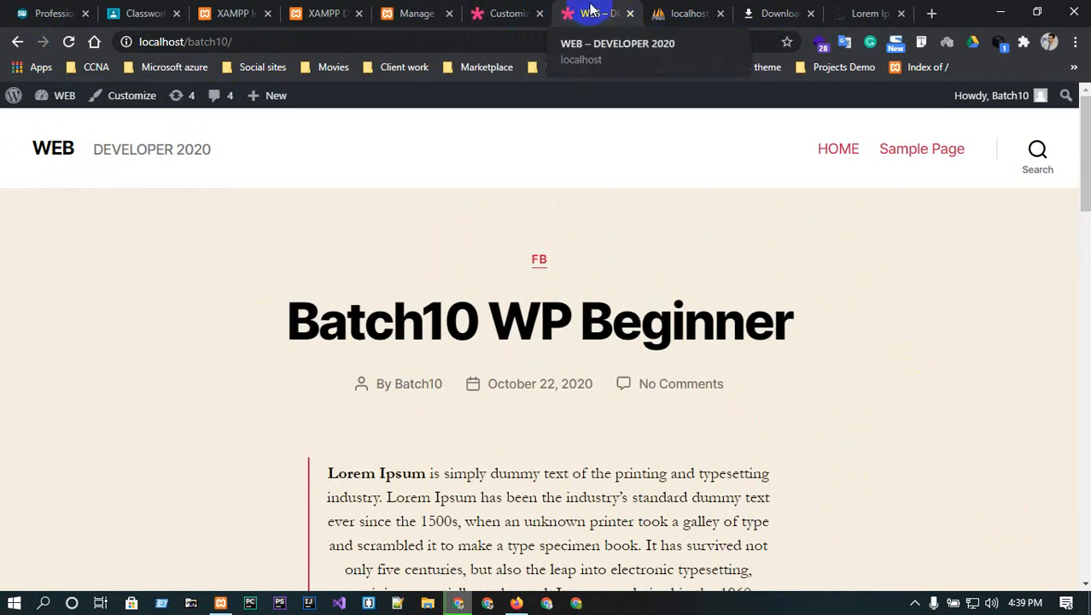
left_click(508, 12)
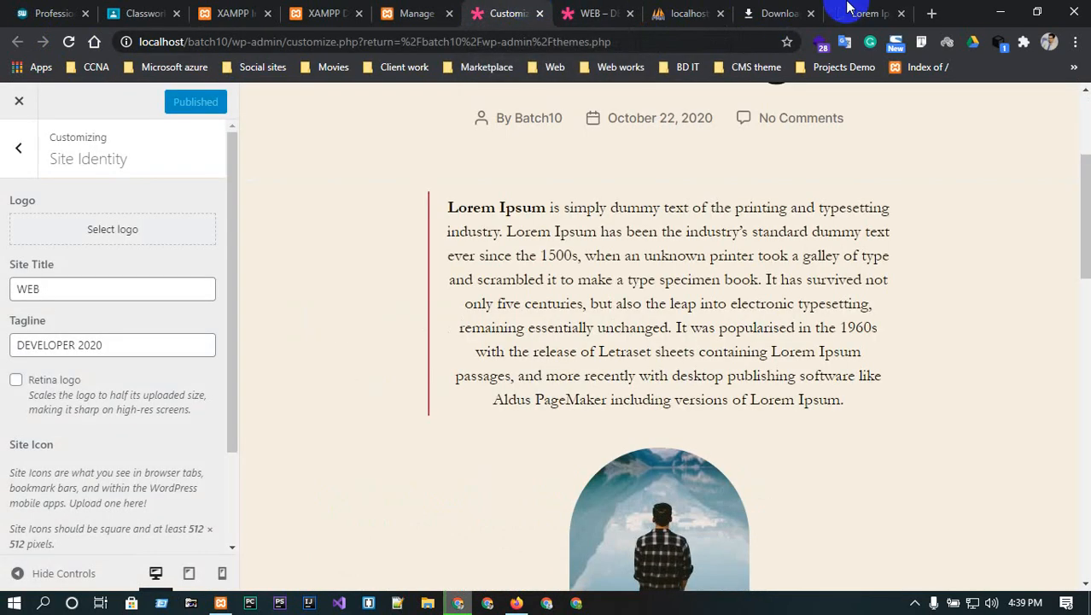
scroll(63, 294, "down", 1)
scroll(62, 291, "up", 2)
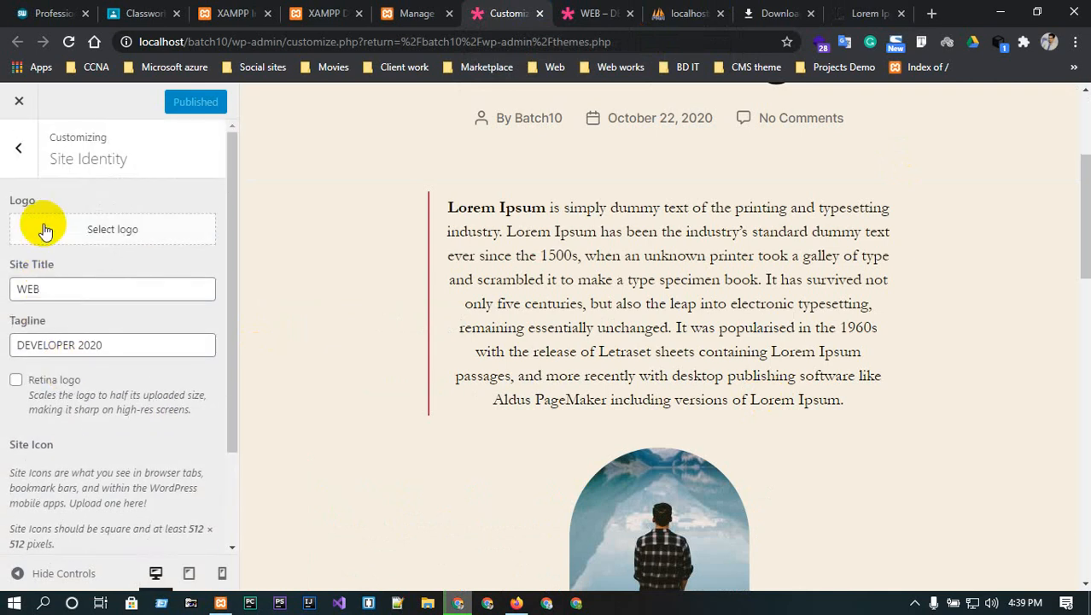
left_click(20, 151)
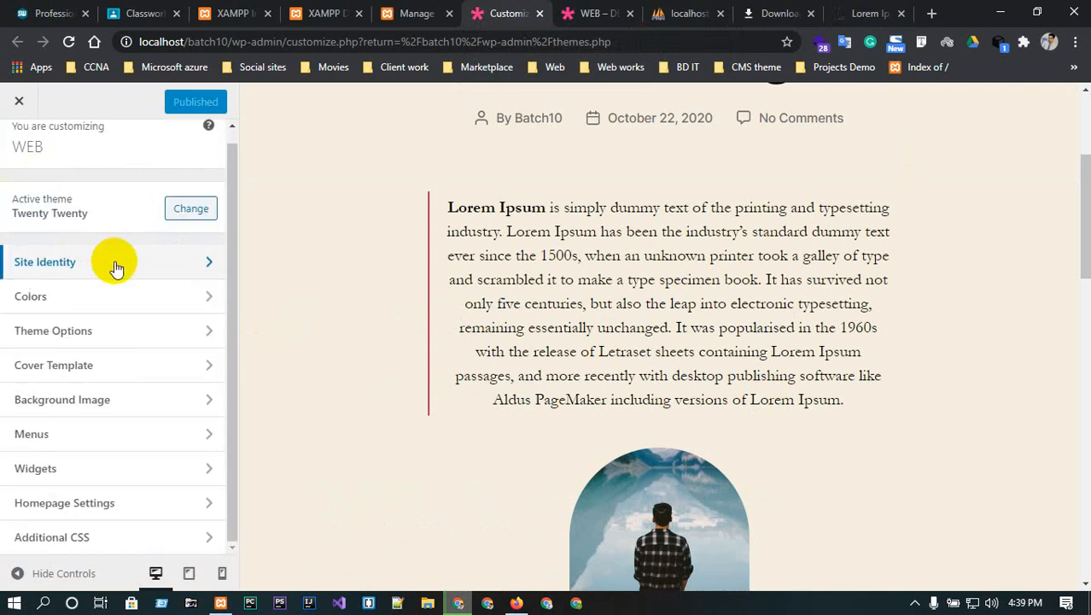
- Set the page background colour to green in Colors
left_click(100, 293)
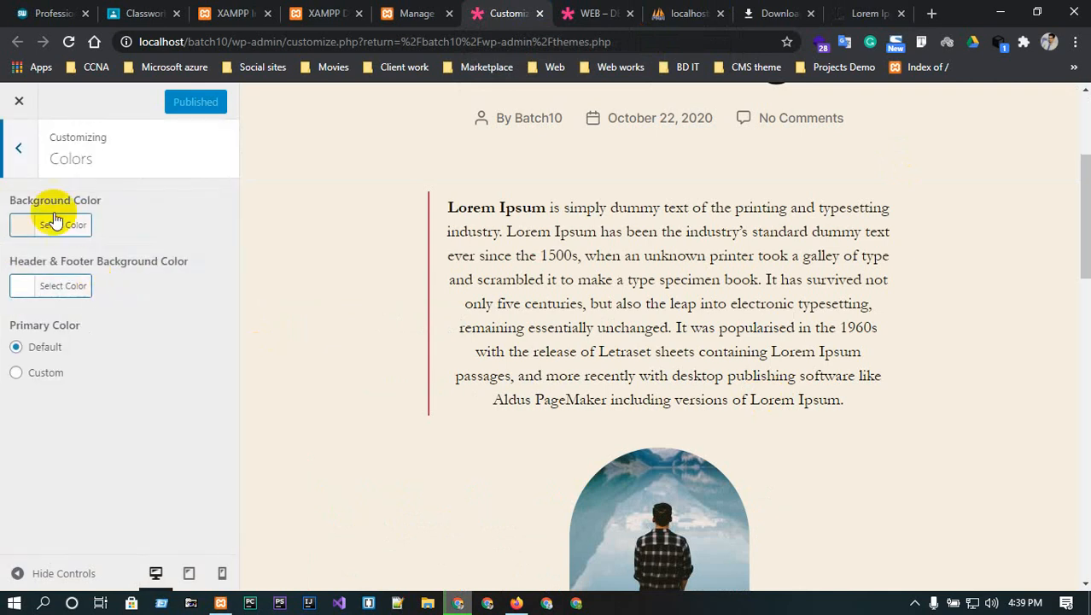
left_click(35, 229)
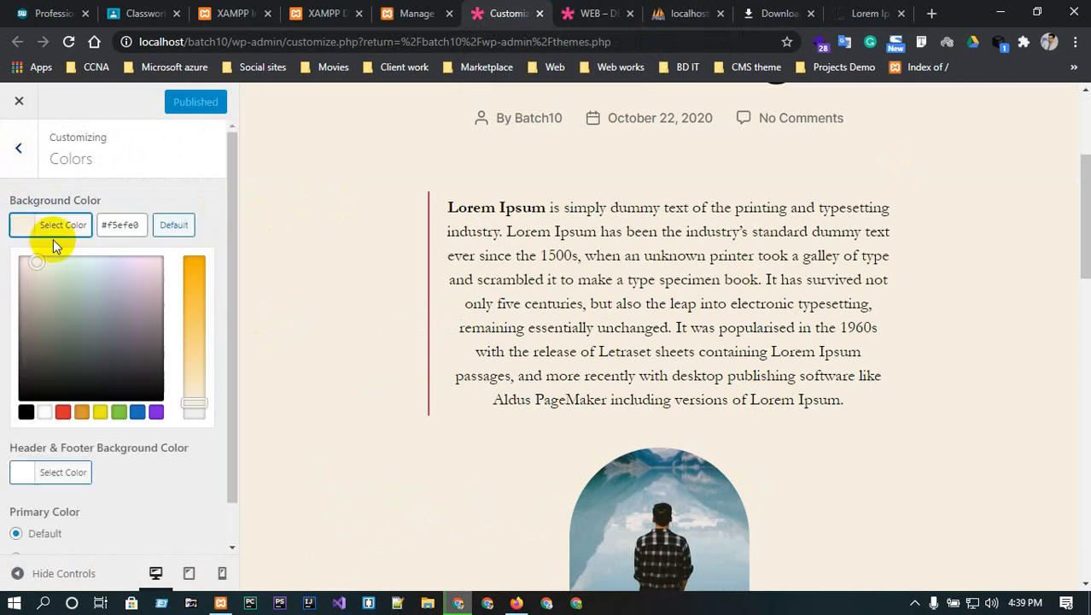
left_click_drag(53, 258, 160, 396)
scroll(768, 329, "down", 4)
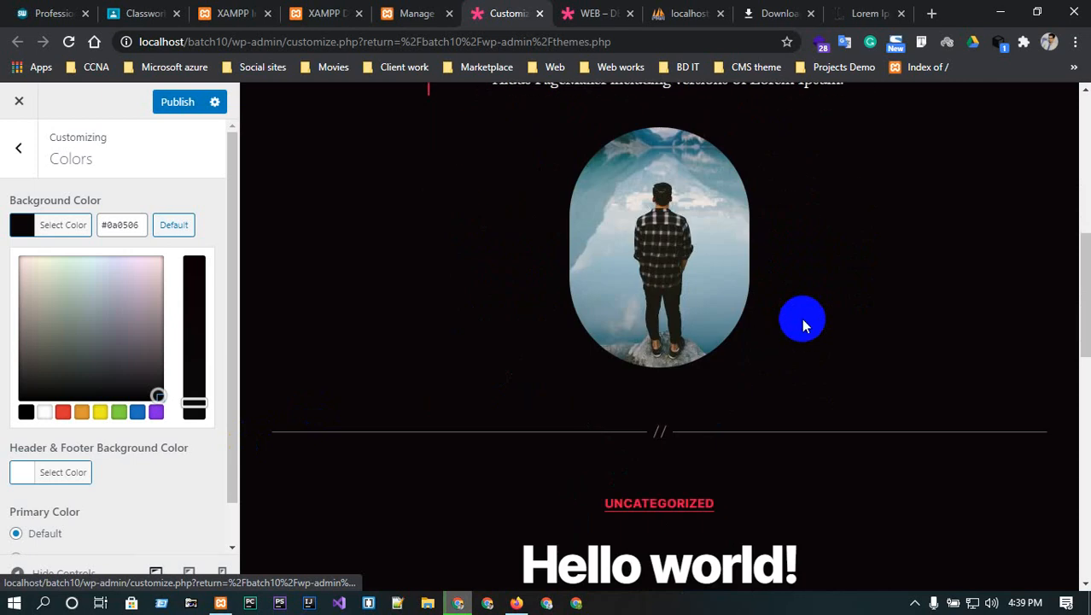
scroll(803, 324, "down", 10)
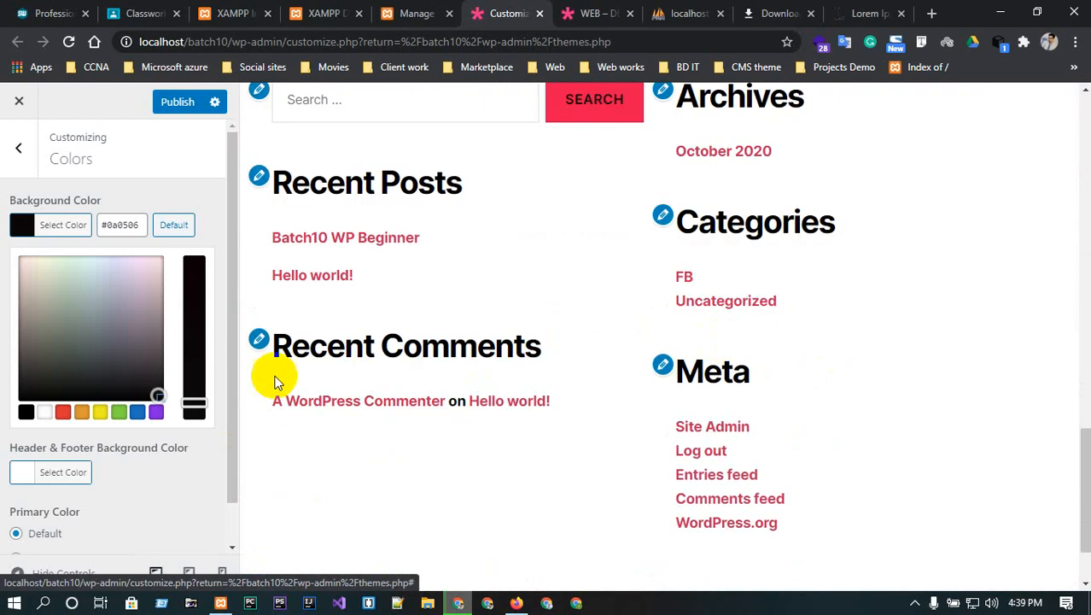
left_click(105, 319)
left_click(70, 307)
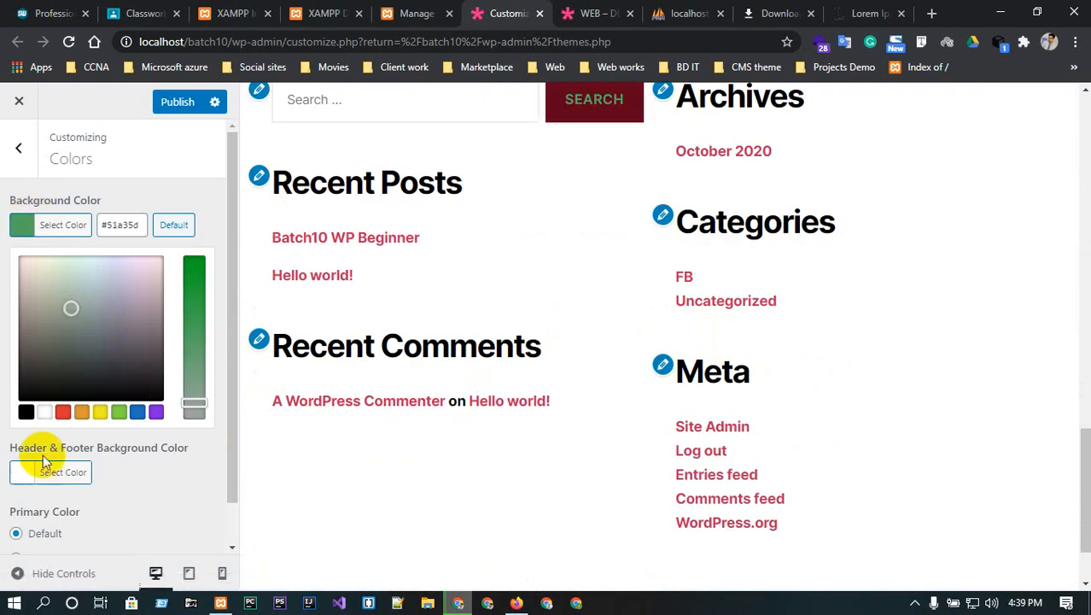
left_click(19, 147)
- Change the header and footer background colour from red to blue (#1e73be)
left_click(132, 297)
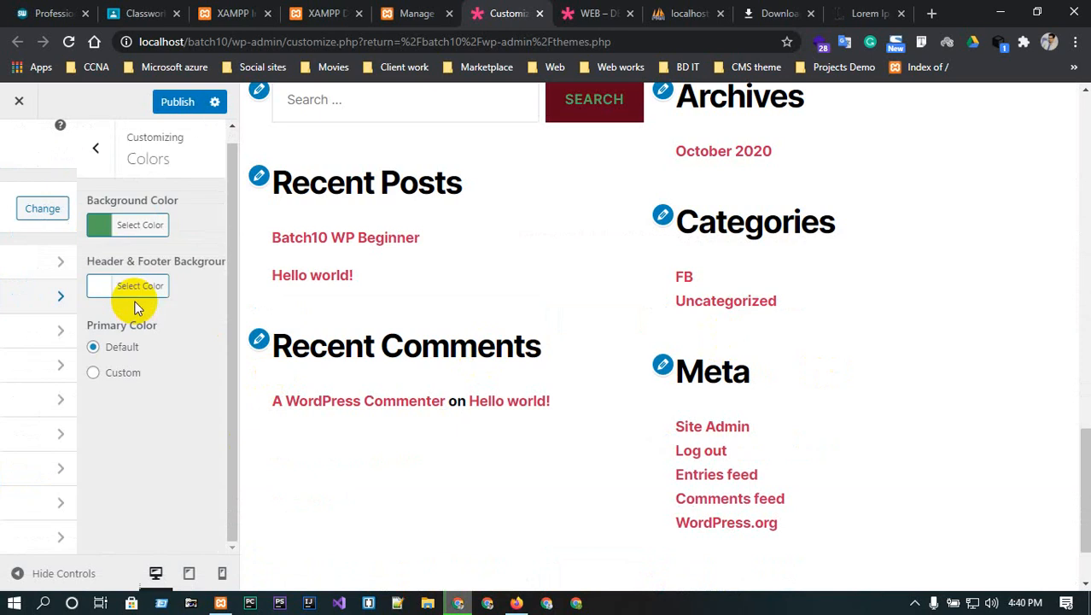
left_click(30, 285)
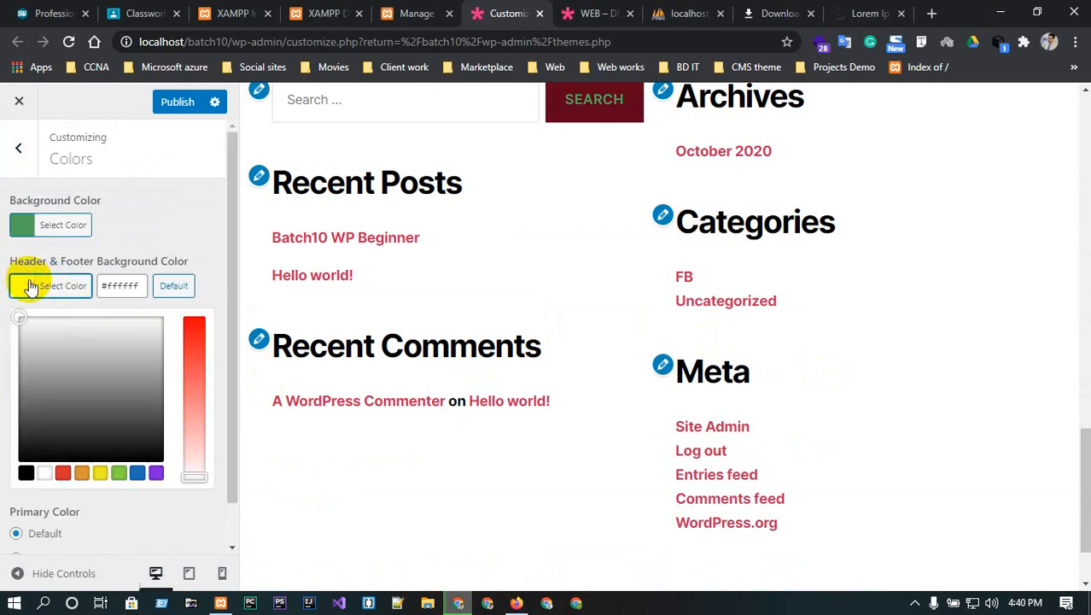
left_click(63, 473)
scroll(491, 396, "up", 10)
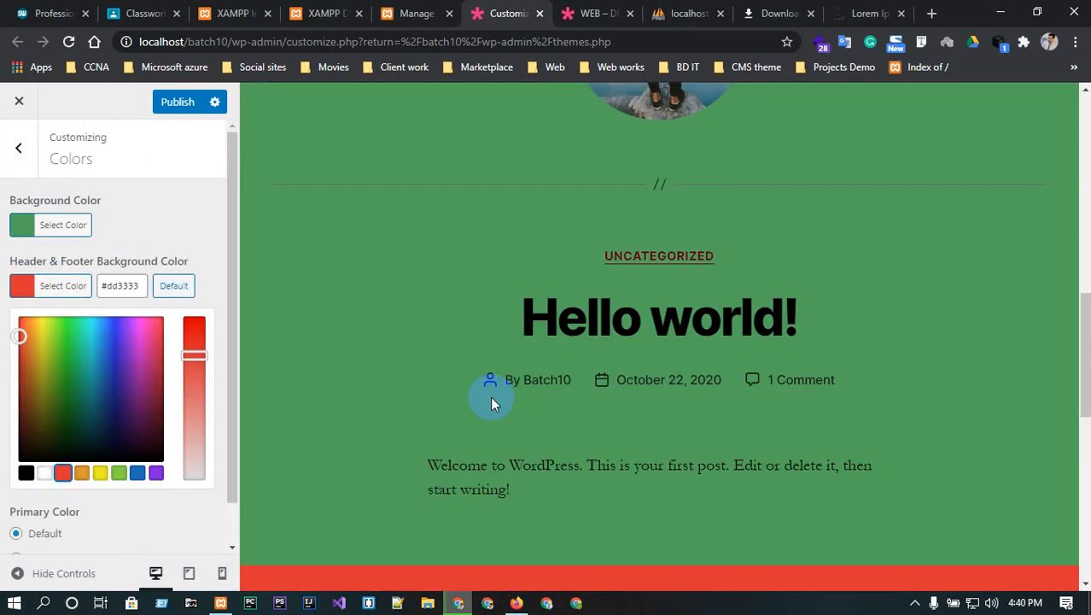
scroll(562, 362, "down", 11)
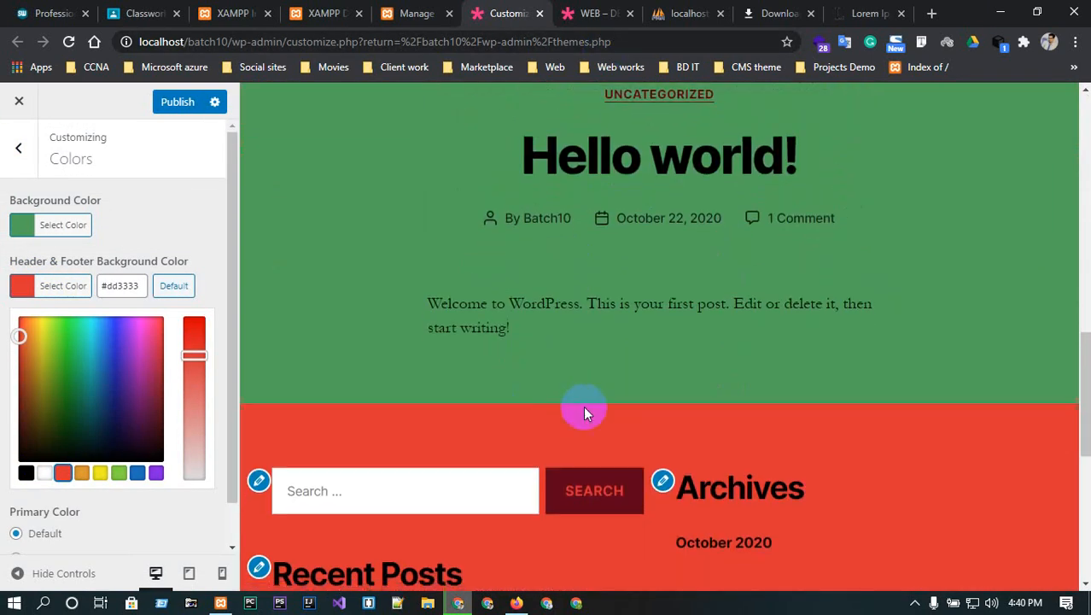
scroll(589, 418, "up", 8)
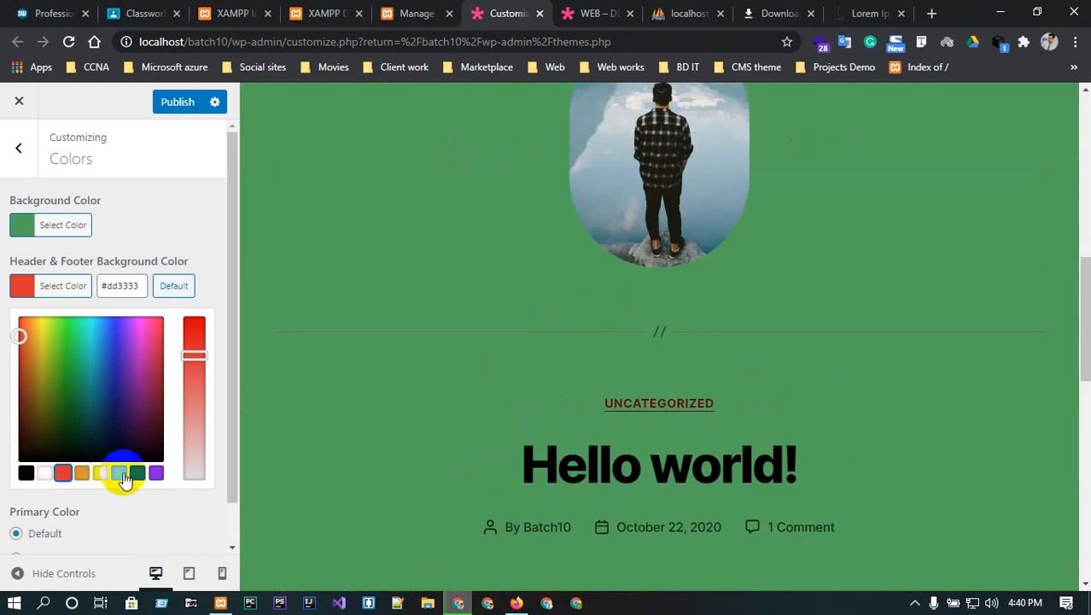
left_click(136, 473)
left_click(519, 463)
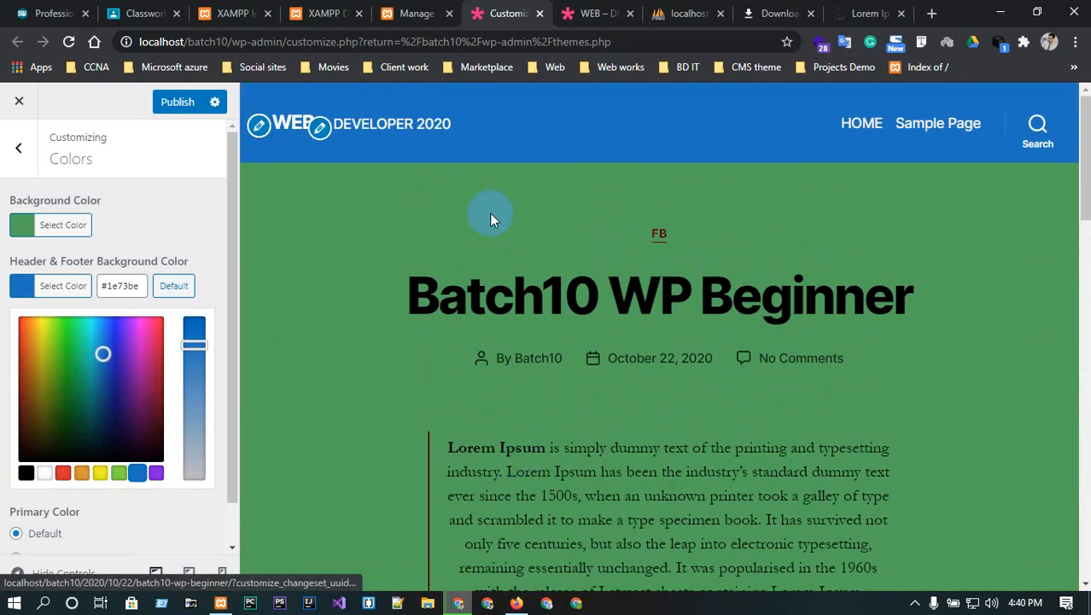
scroll(543, 196, "down", 15)
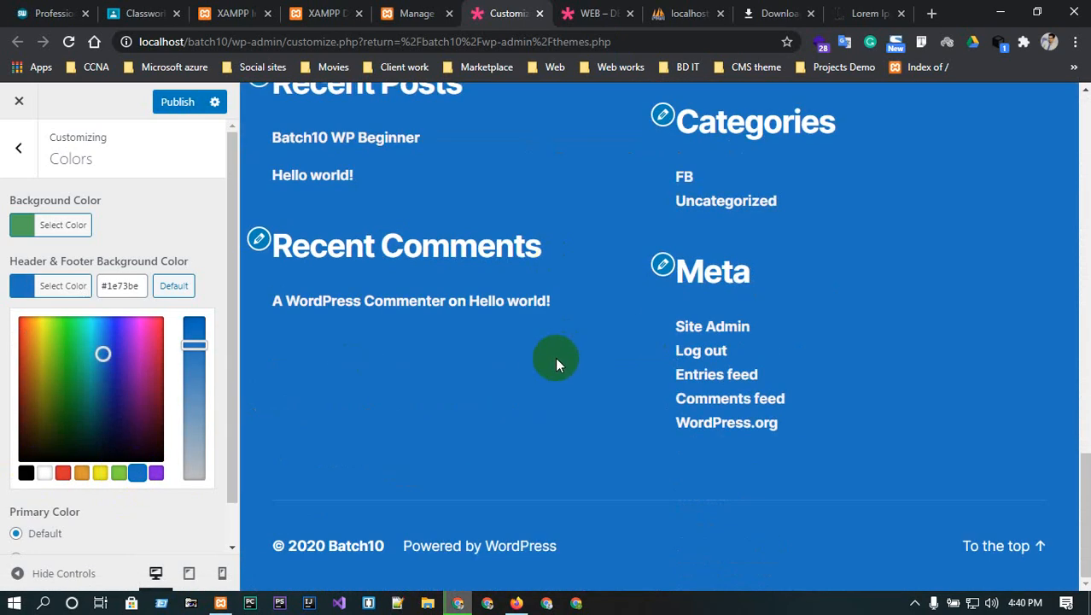
scroll(438, 413, "up", 15)
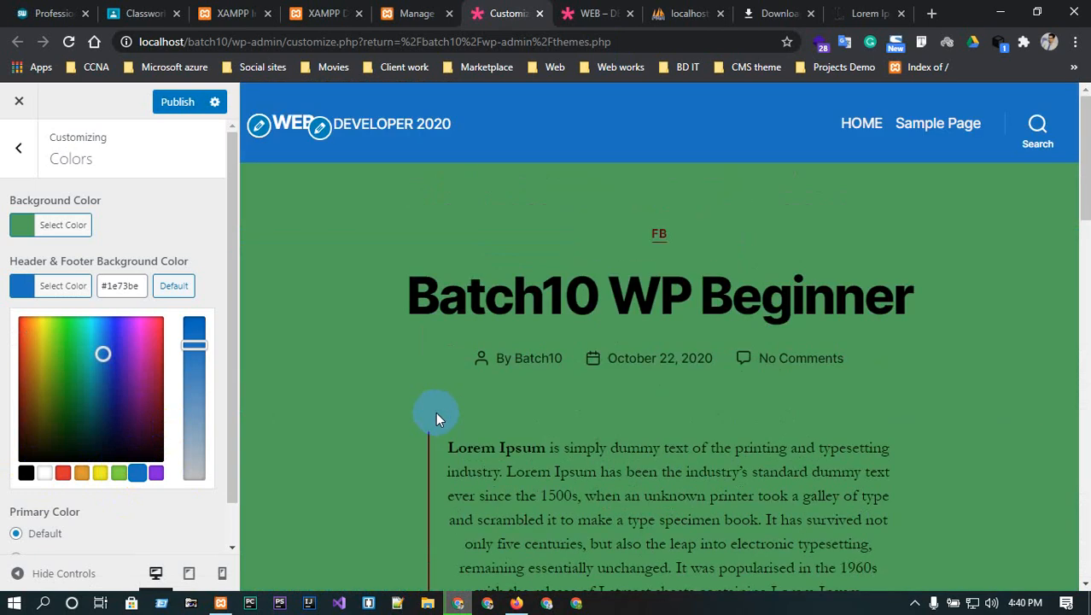
left_click(320, 128)
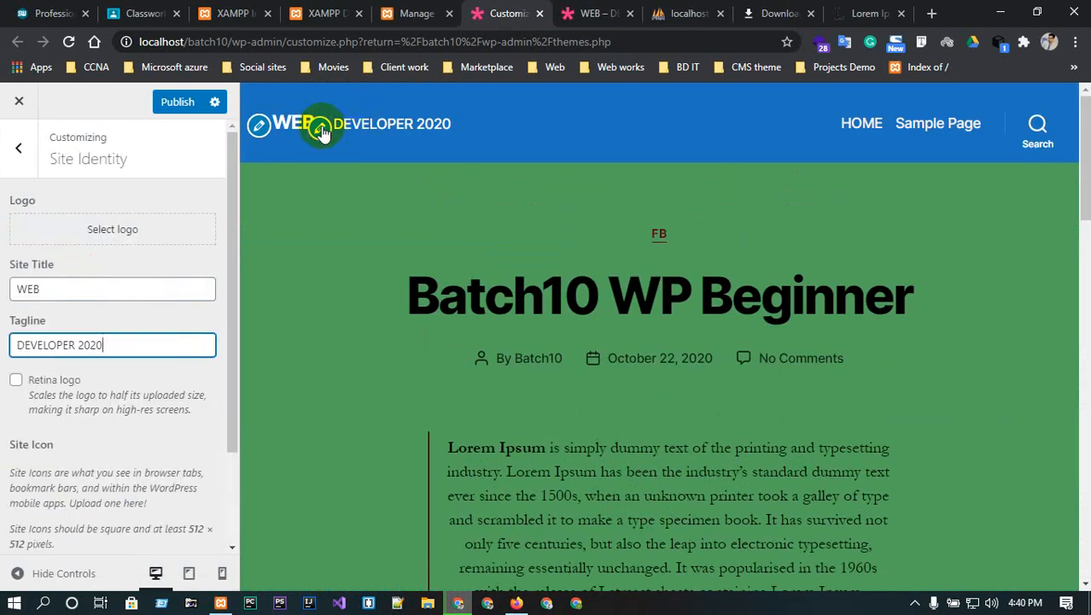
left_click(18, 148)
scroll(539, 261, "down", 3)
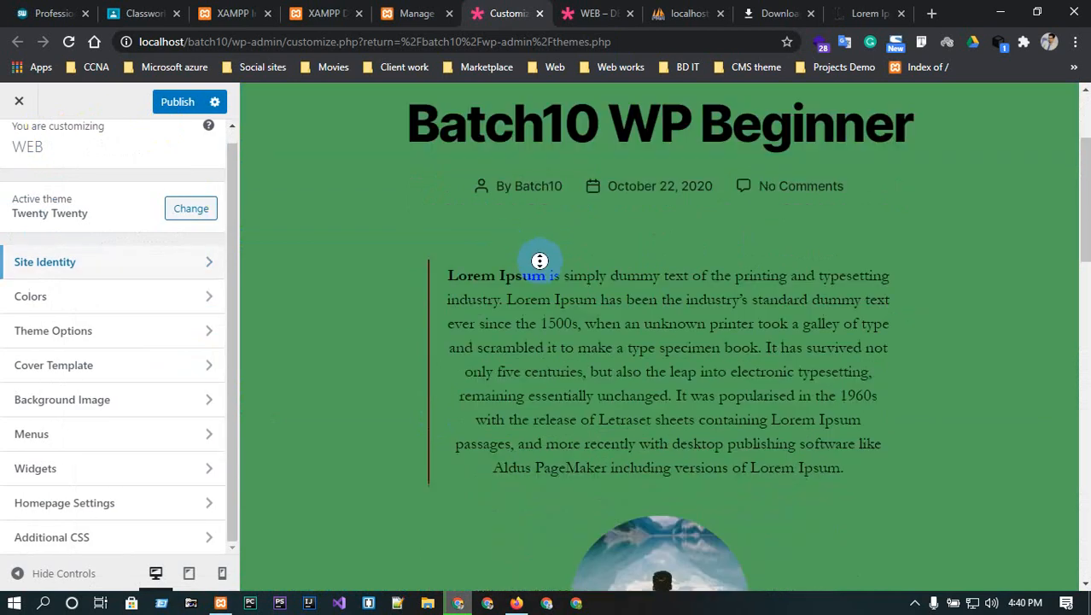
scroll(545, 269, "down", 15)
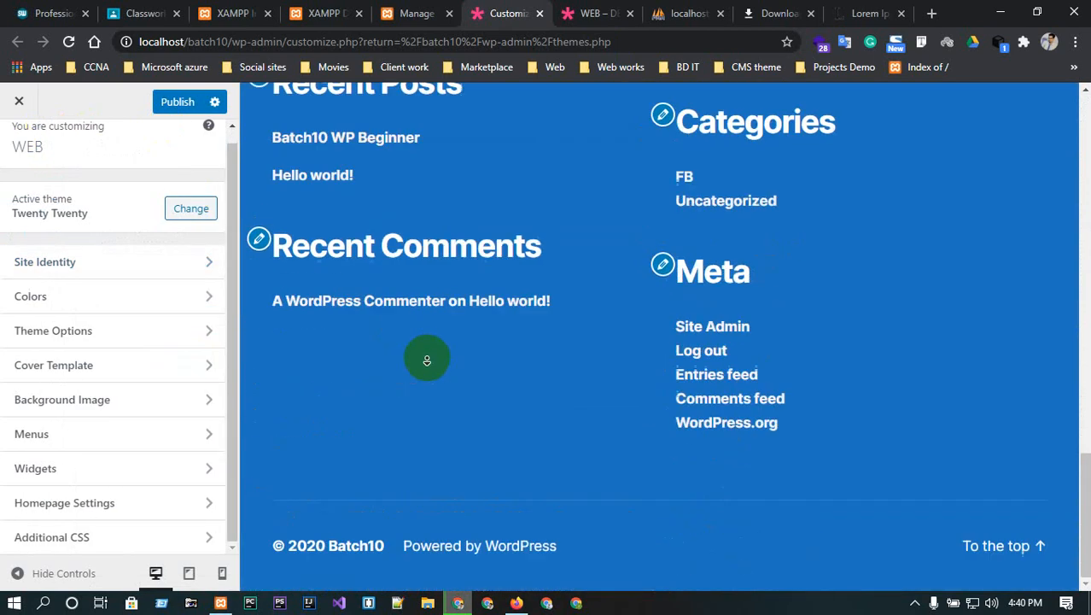
scroll(471, 231, "up", 1)
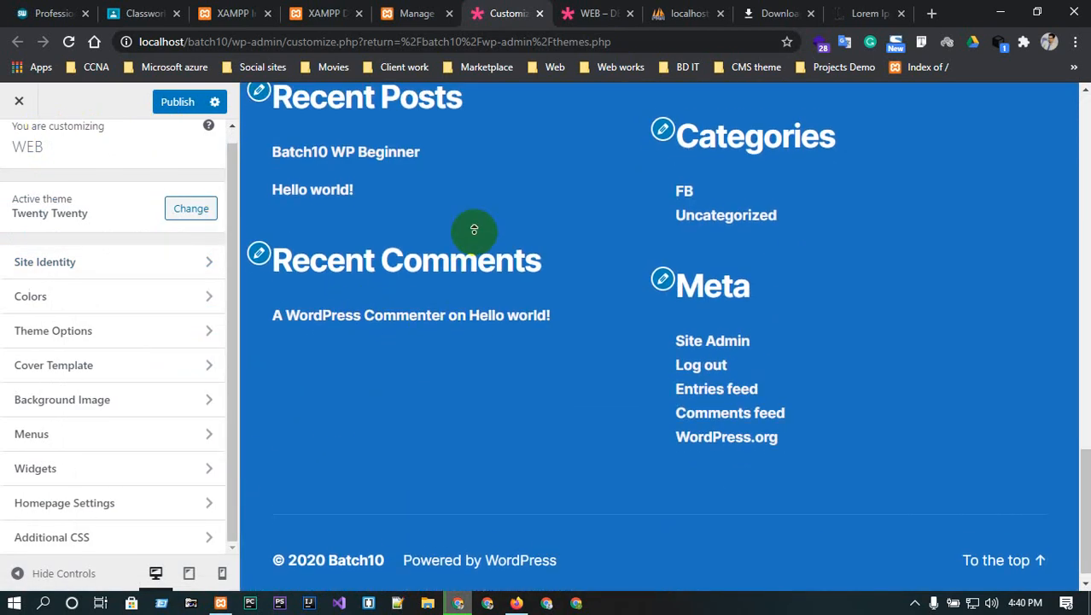
scroll(474, 229, "up", 2)
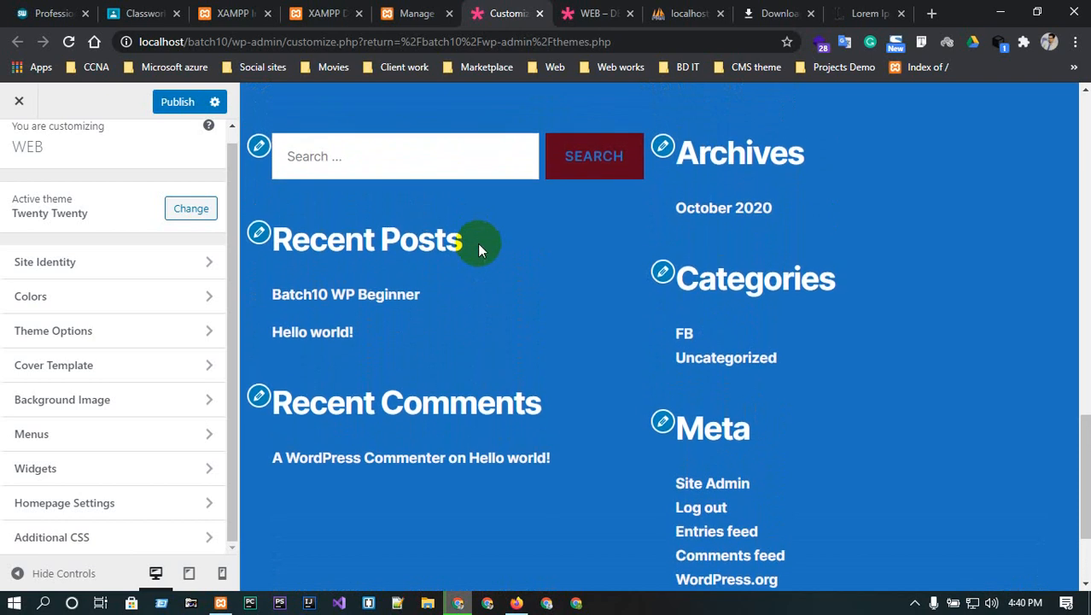
- Remove the Search and Recent Comments widgets from Footer #1, keeping Recent Posts
left_click(259, 226)
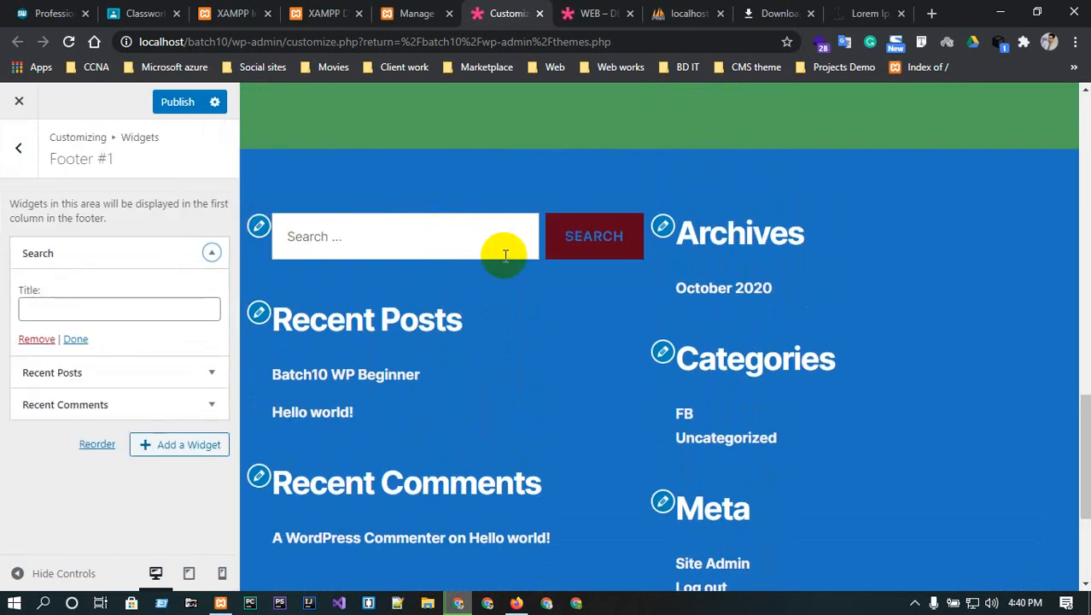
left_click(175, 253)
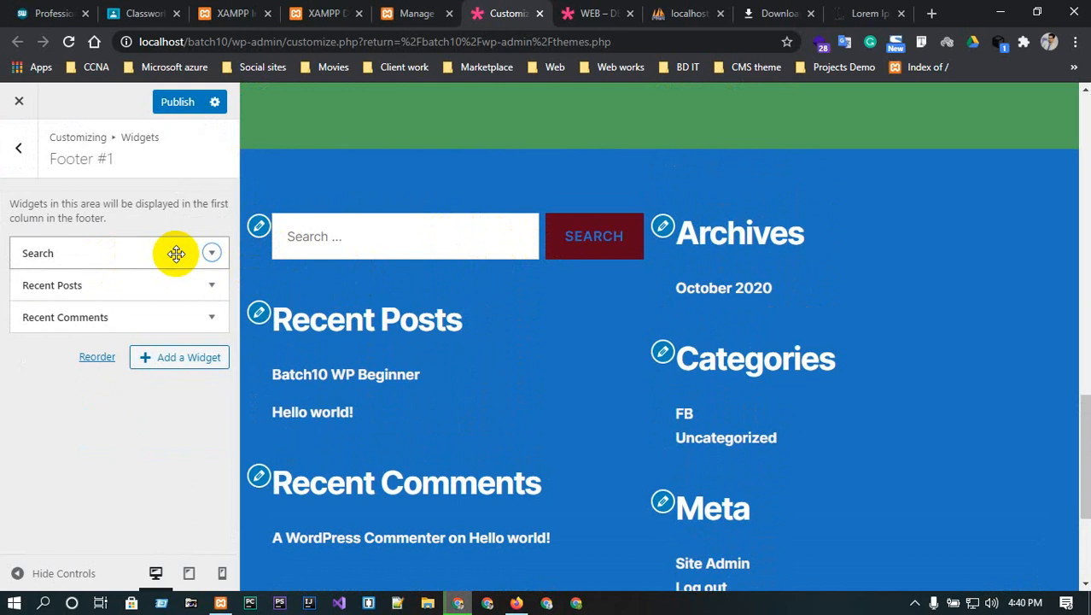
left_click(210, 254)
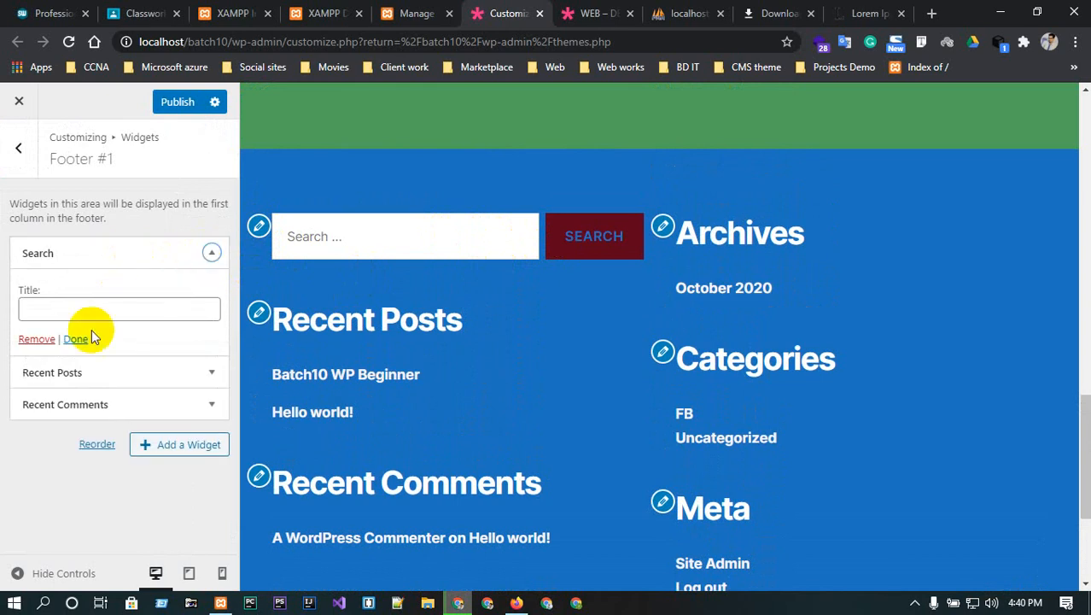
left_click(32, 339)
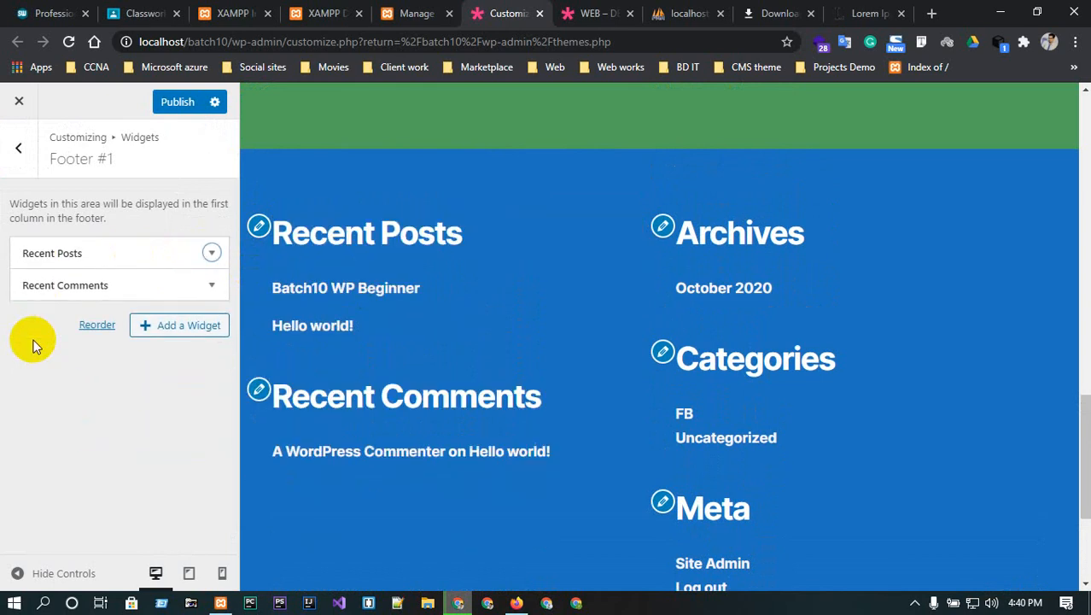
left_click(259, 231)
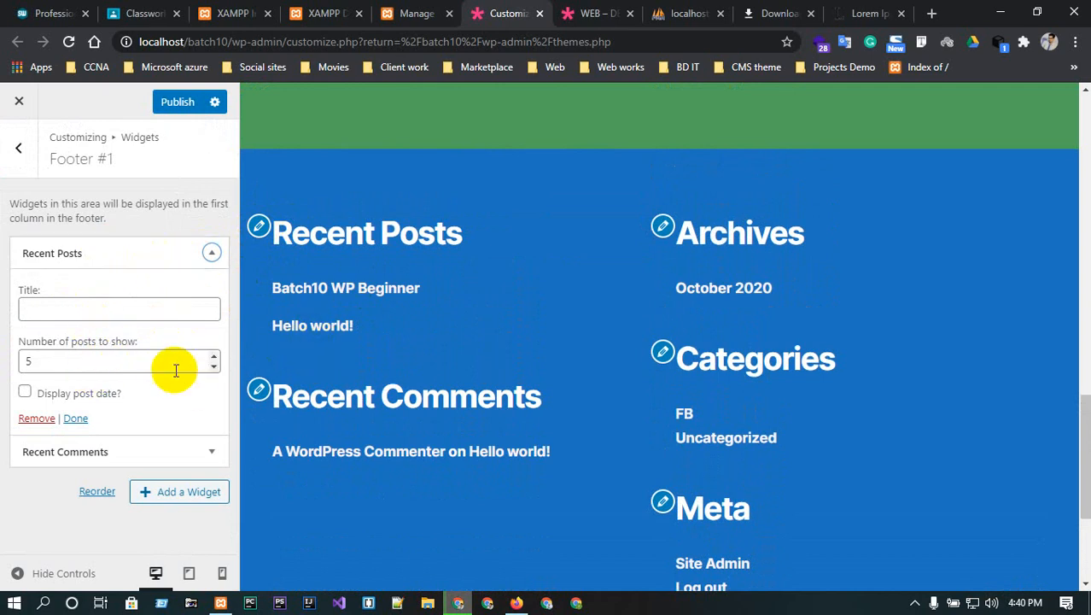
left_click(201, 253)
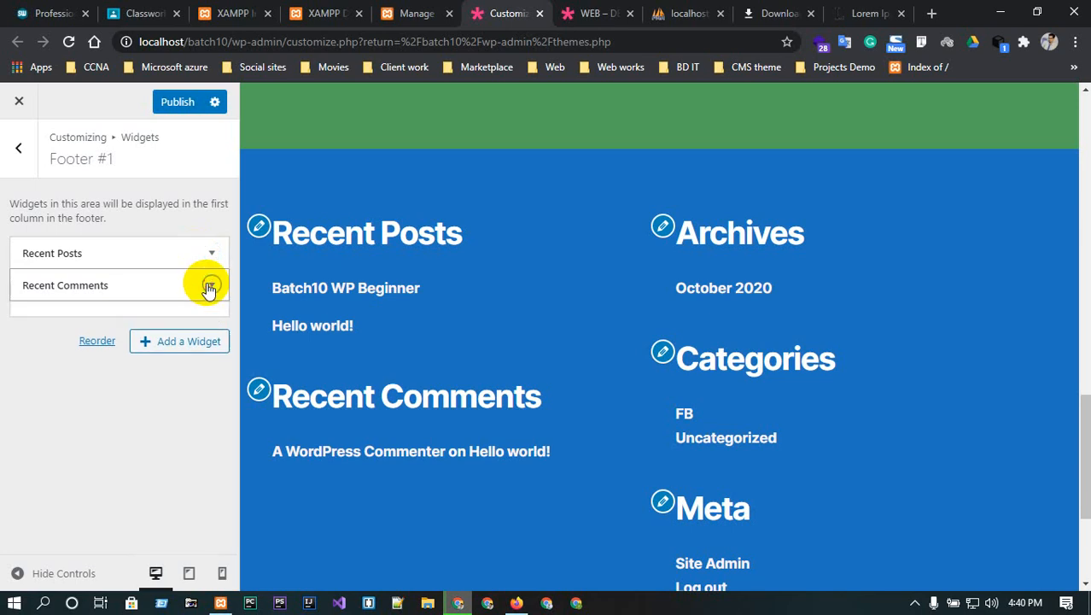
left_click(210, 285)
left_click(39, 423)
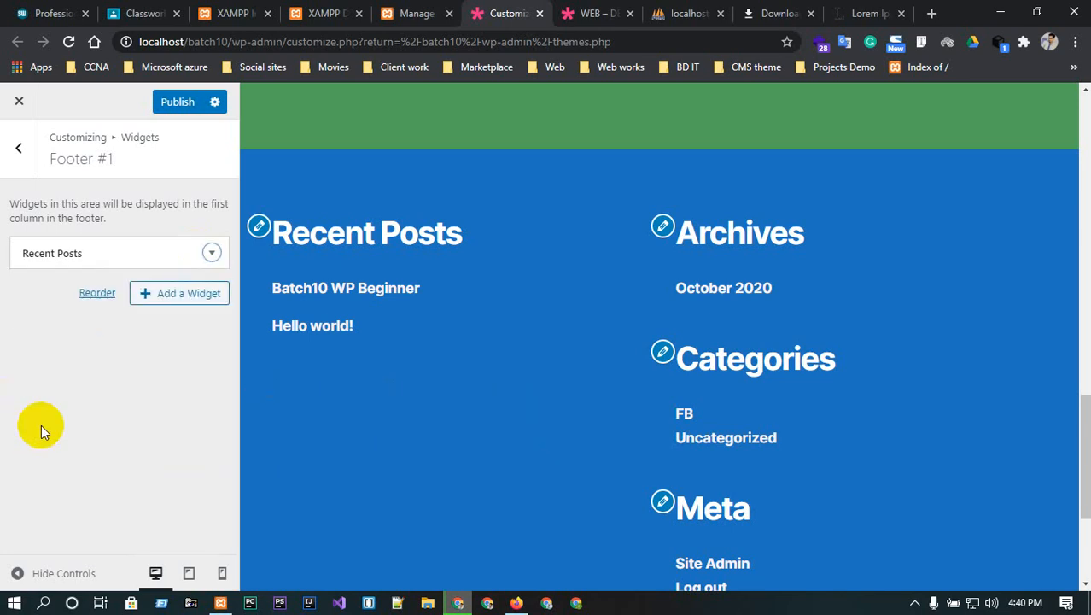
left_click(213, 255)
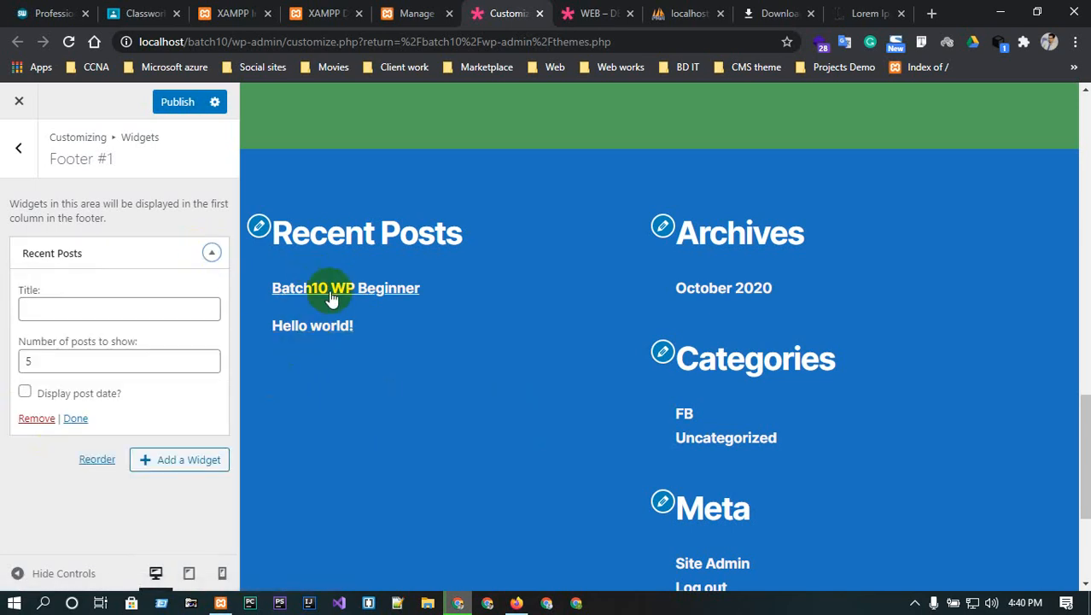
- Add a Calendar widget to Footer #1
left_click(187, 457)
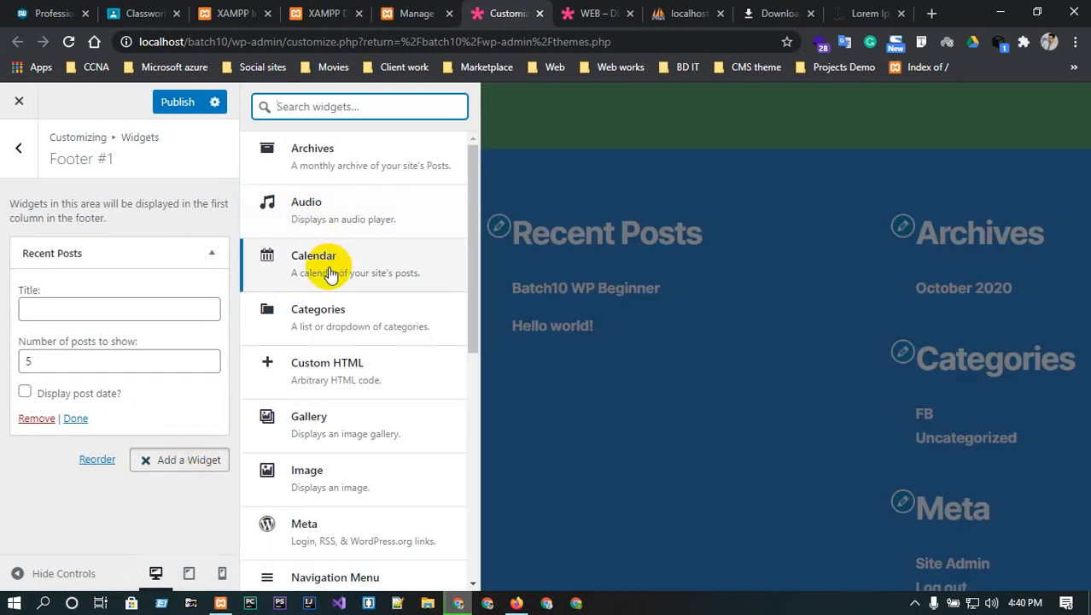
left_click(330, 271)
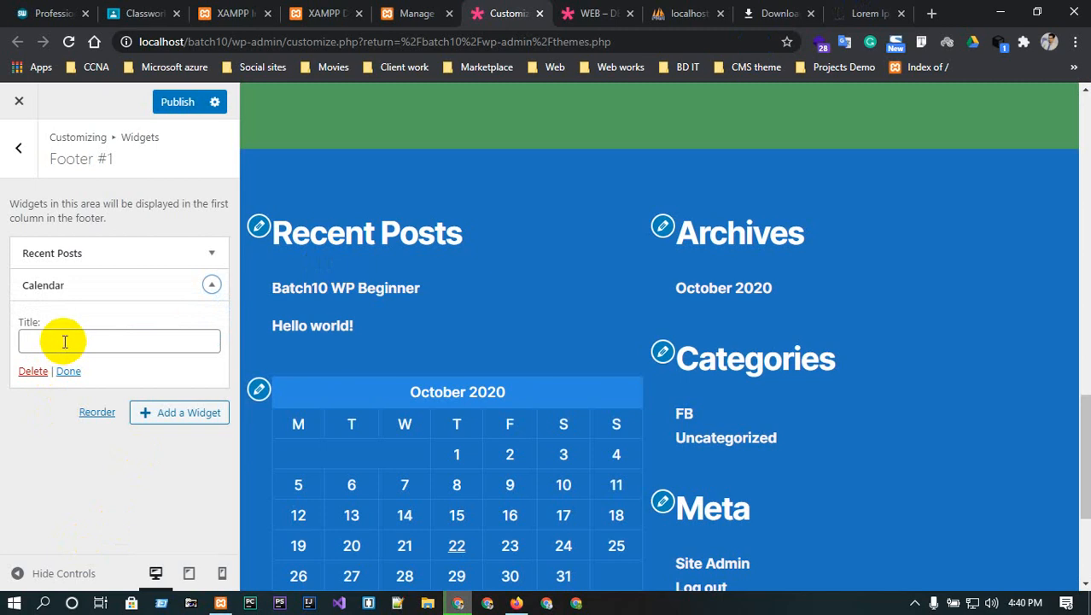
scroll(510, 446, "down", 3)
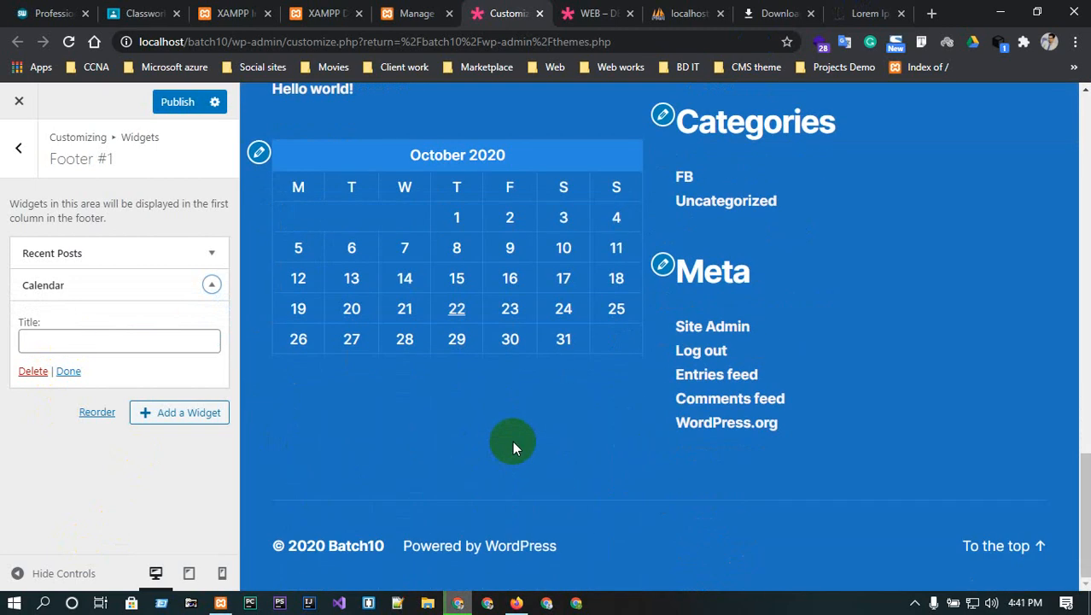
left_click(211, 285)
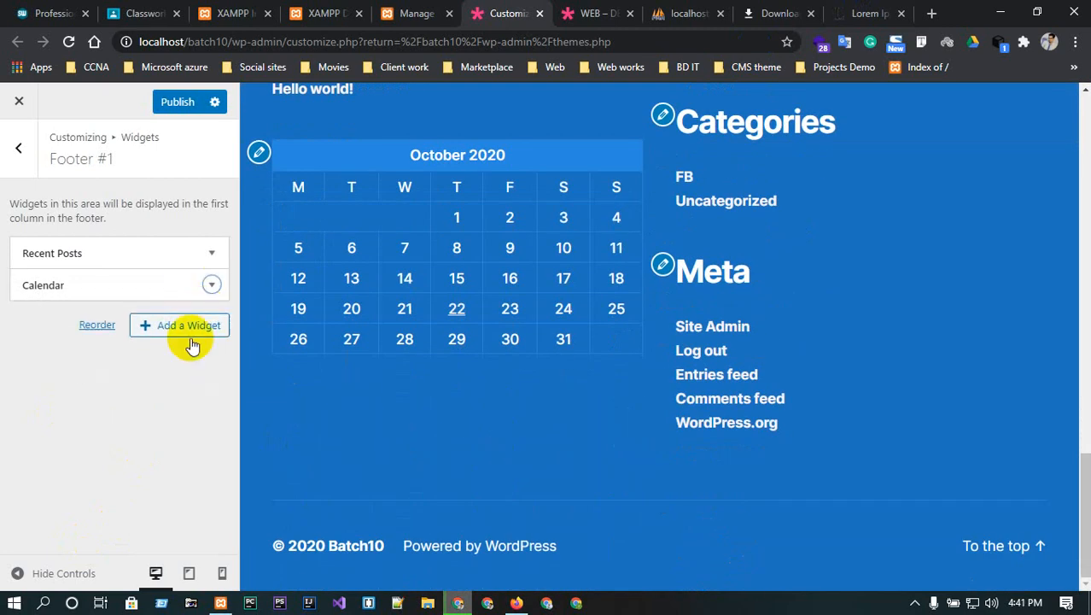
- Add a Categories widget to Footer #1 and then delete it again
left_click(183, 333)
scroll(361, 427, "down", 2)
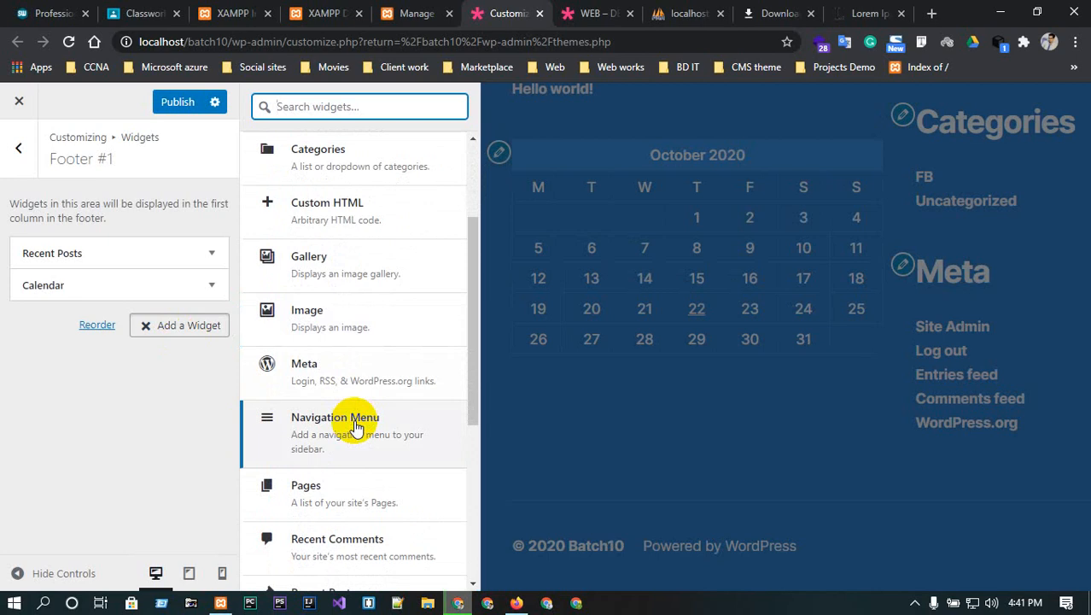
scroll(358, 419, "down", 1)
scroll(357, 419, "down", 3)
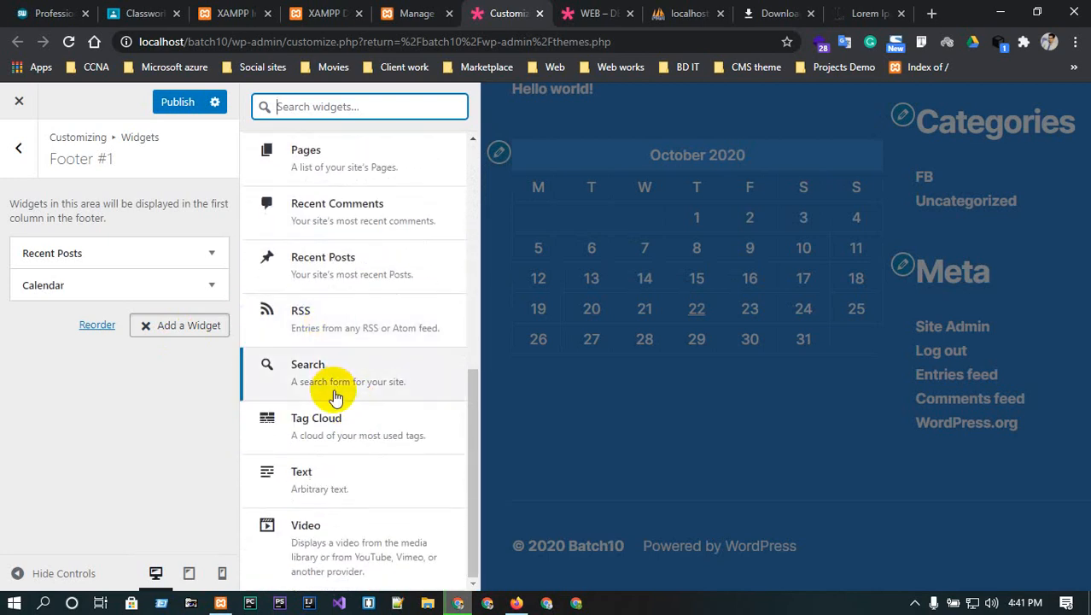
scroll(342, 500, "up", 4)
scroll(345, 504, "up", 1)
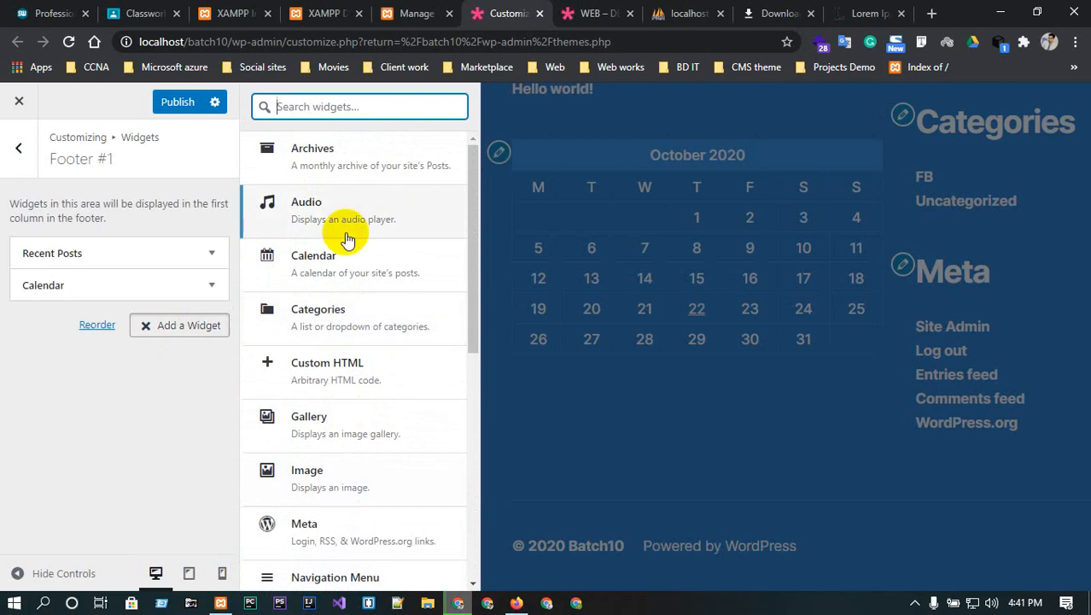
left_click(348, 312)
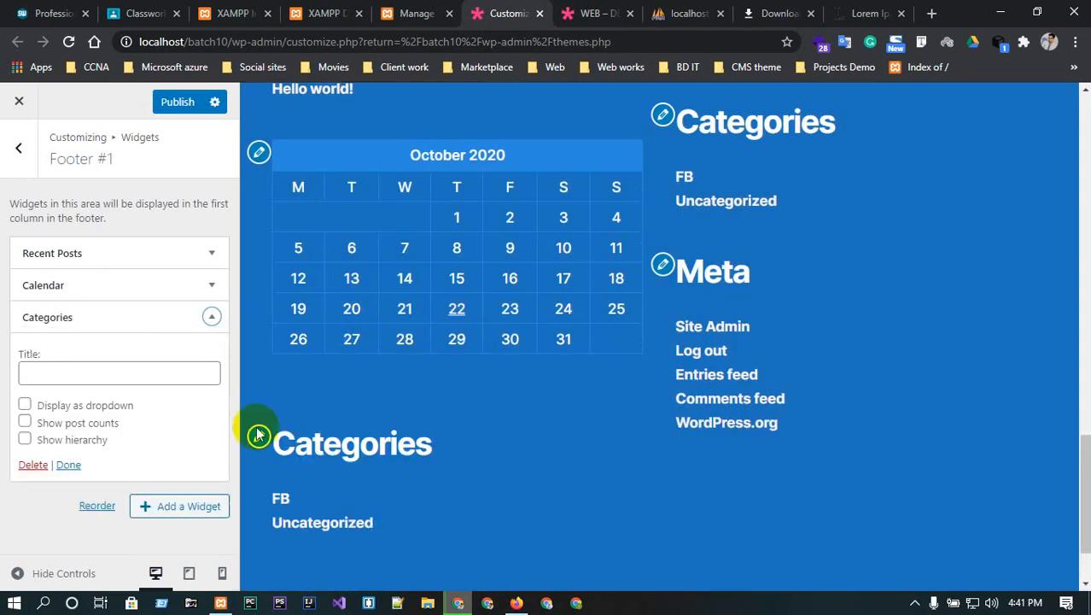
scroll(309, 478, "down", 1)
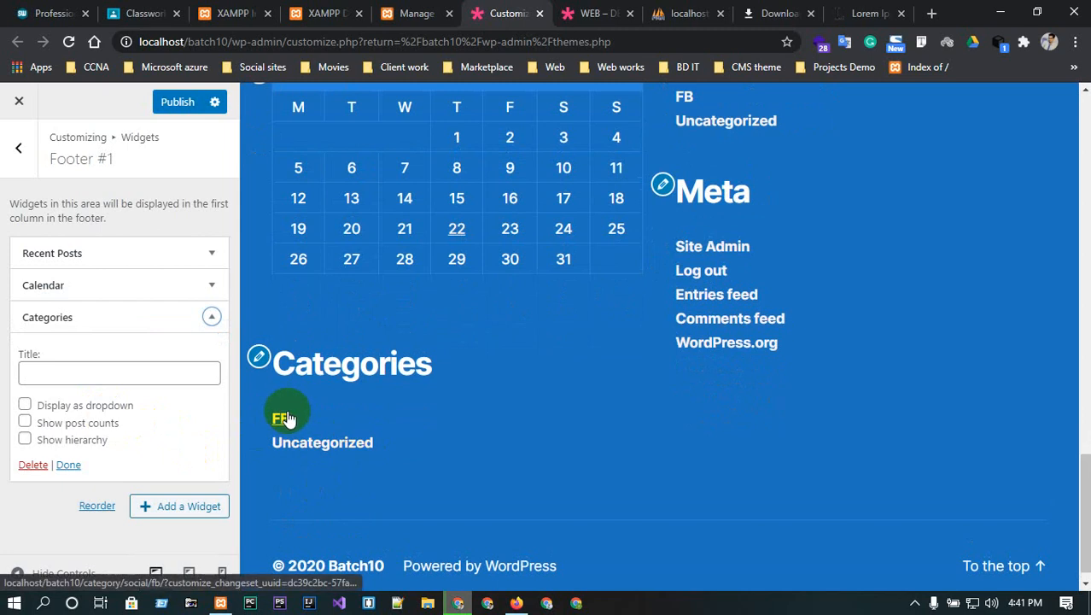
left_click(33, 464)
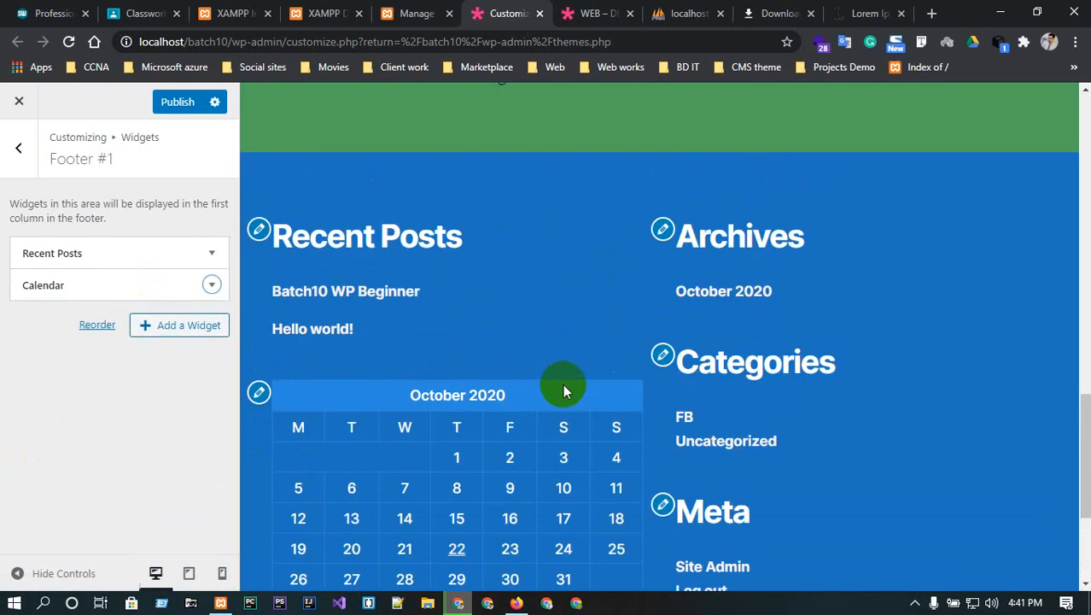
left_click(121, 159)
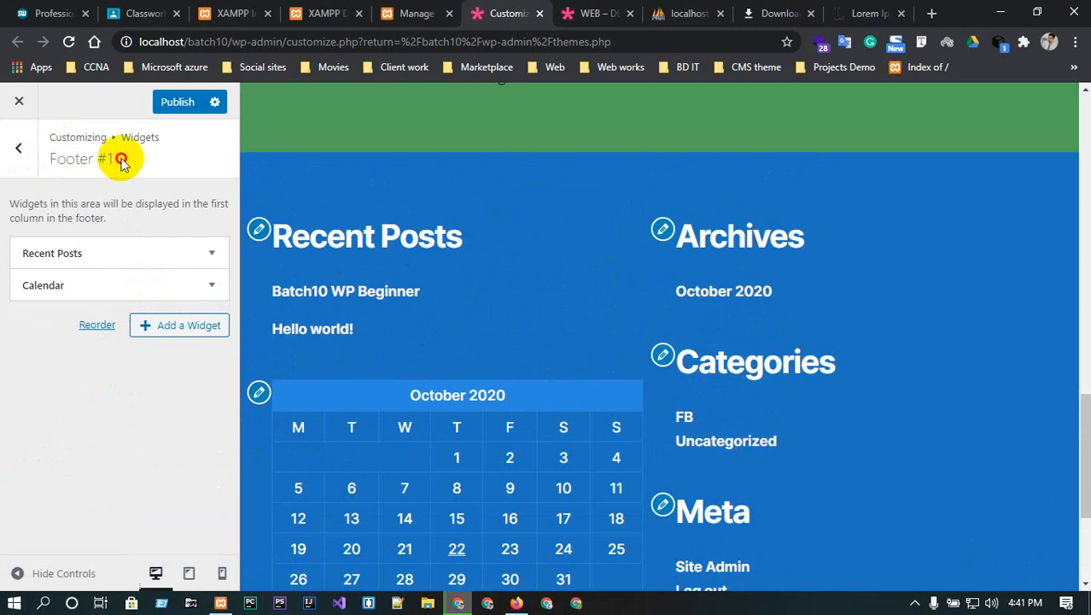
- Remove the Archives, Categories and Meta widgets from Footer #2
left_click(21, 150)
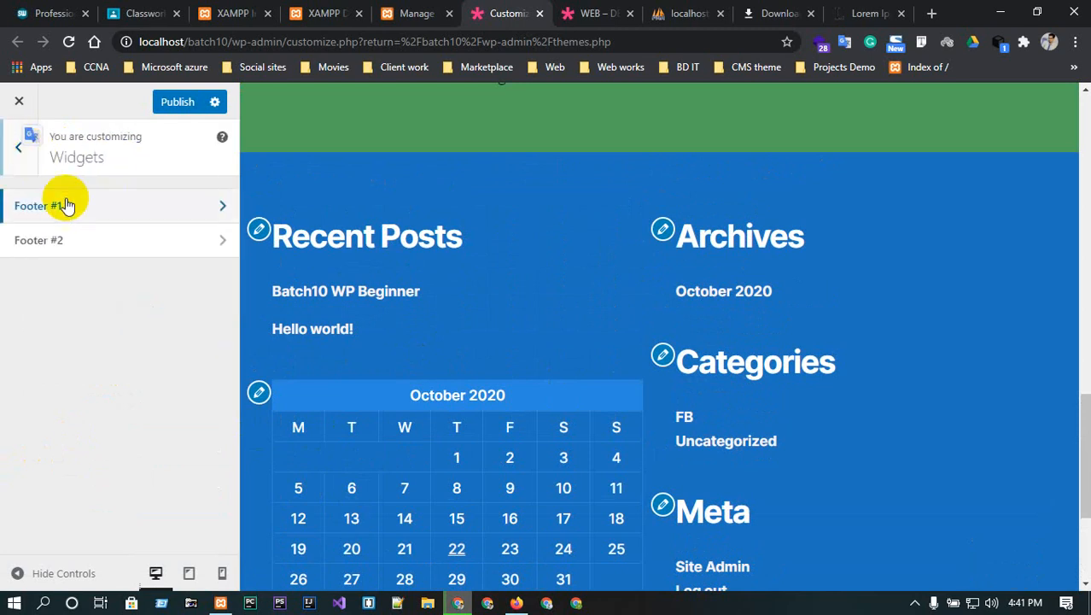
left_click(163, 240)
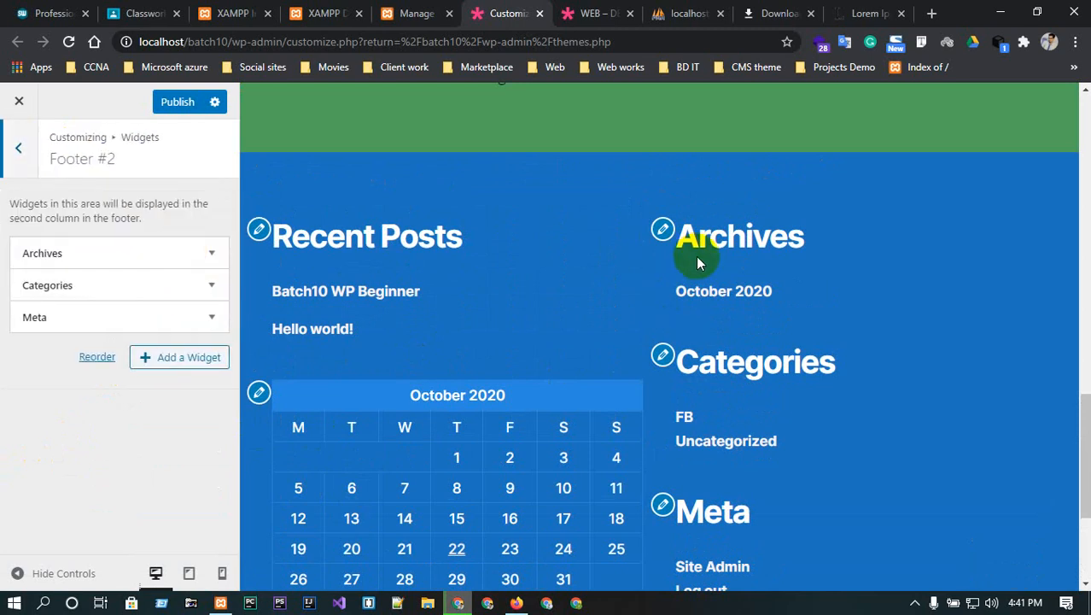
left_click(663, 229)
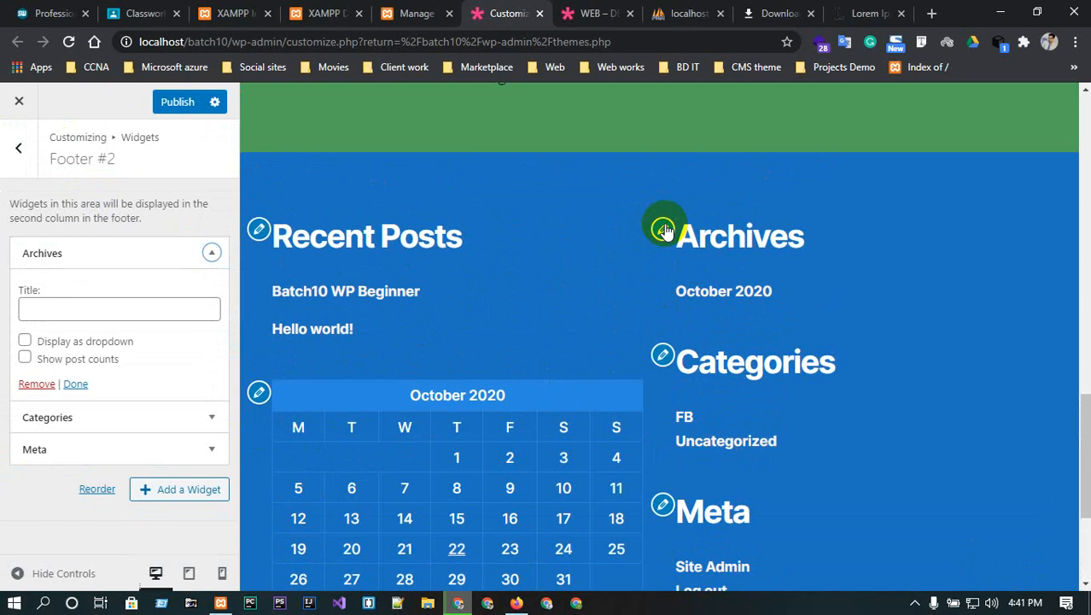
left_click(41, 384)
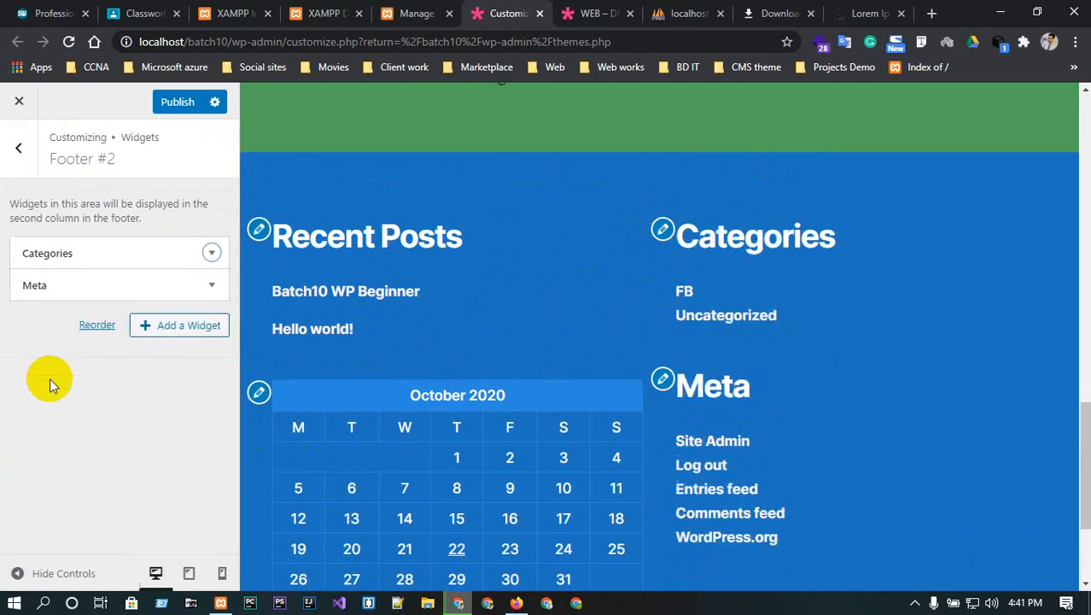
left_click(663, 229)
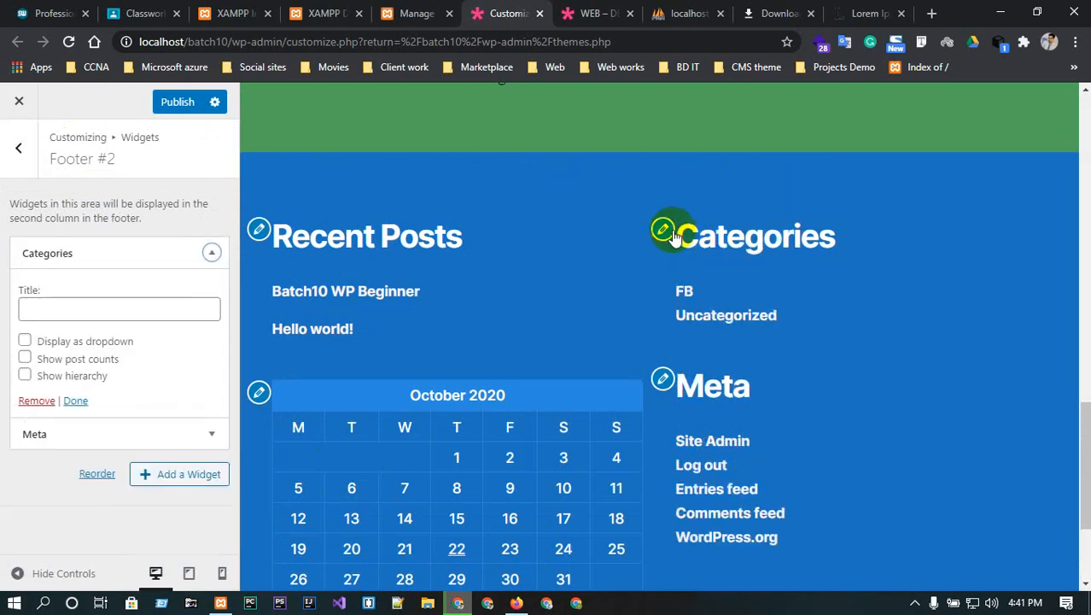
left_click(37, 399)
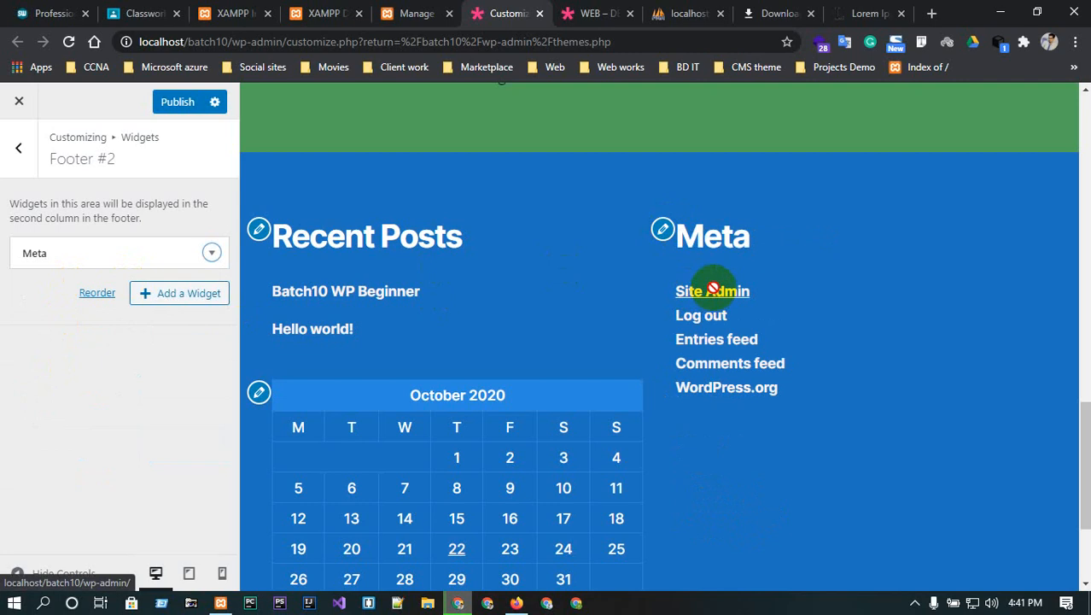
left_click(212, 253)
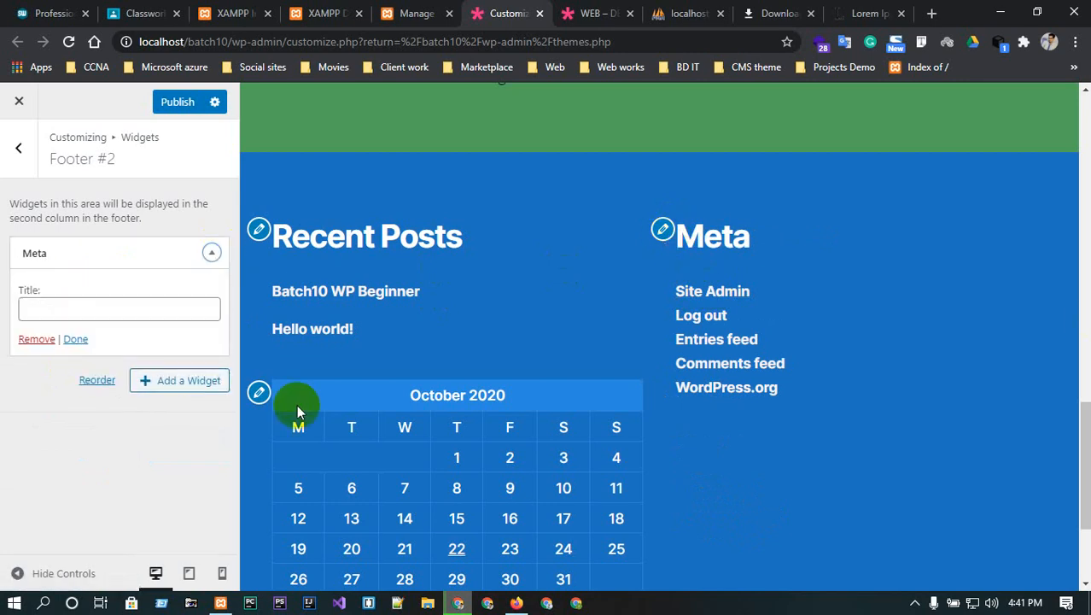
left_click(36, 340)
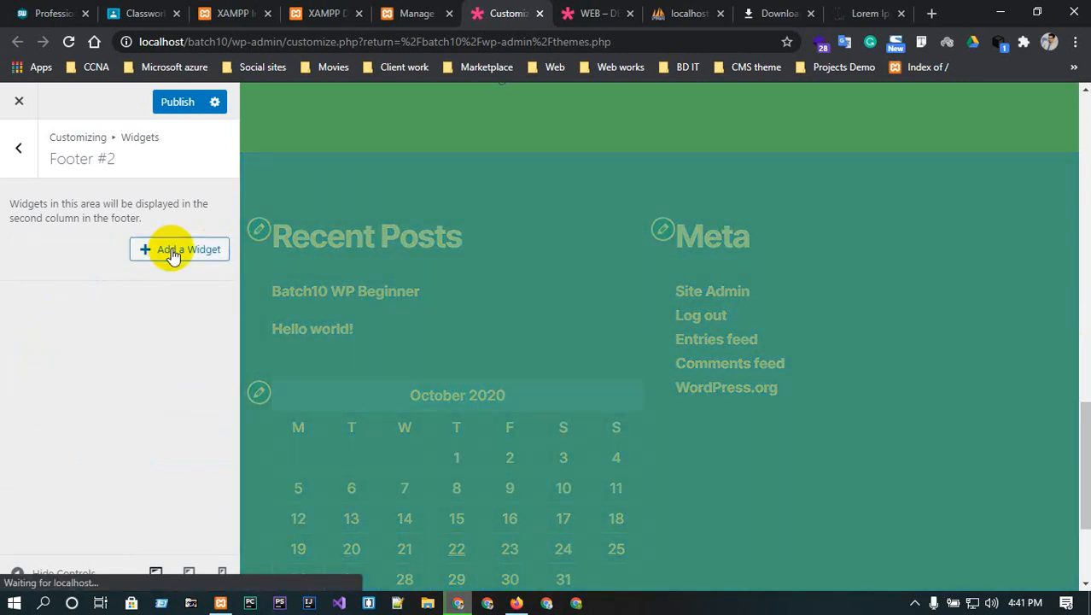
- Add a Custom HTML widget to Footer #2 titled 'Our Loacation'
left_click(174, 253)
scroll(376, 282, "down", 3)
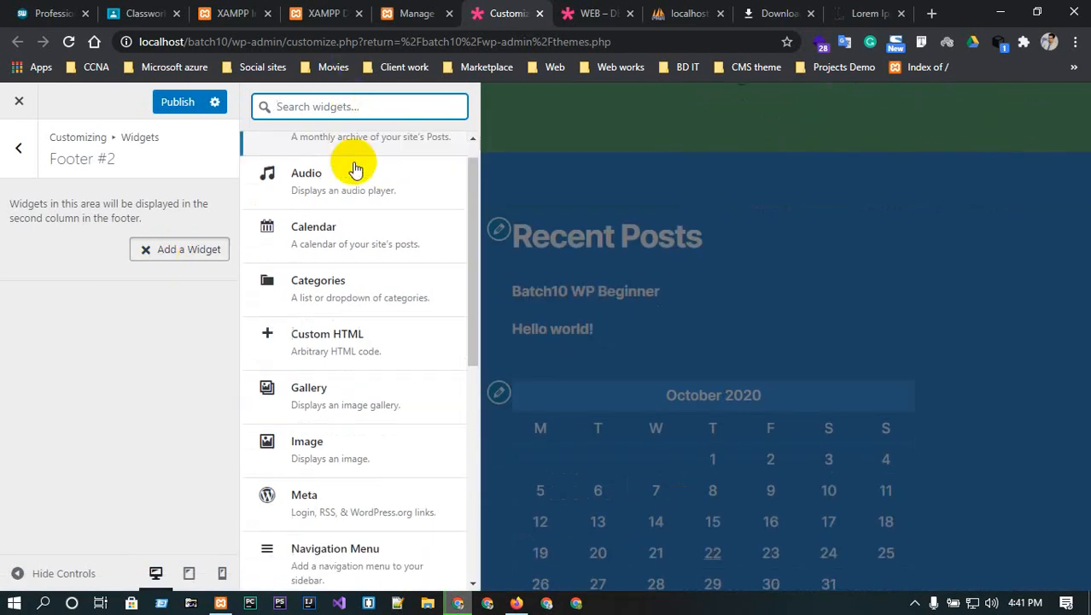
scroll(315, 145, "up", 1)
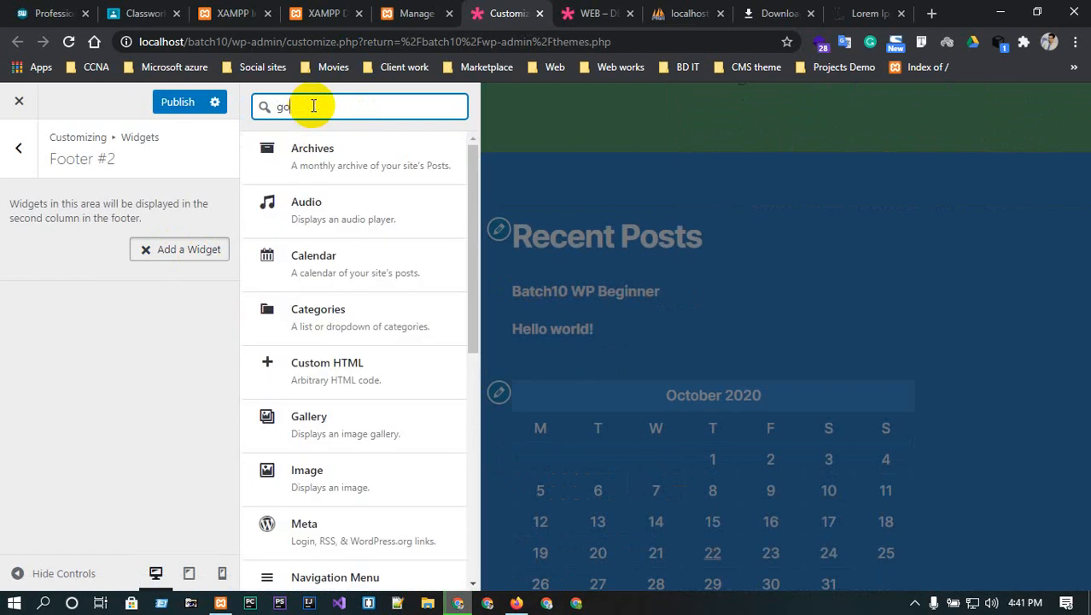
type("e")
left_click(370, 360)
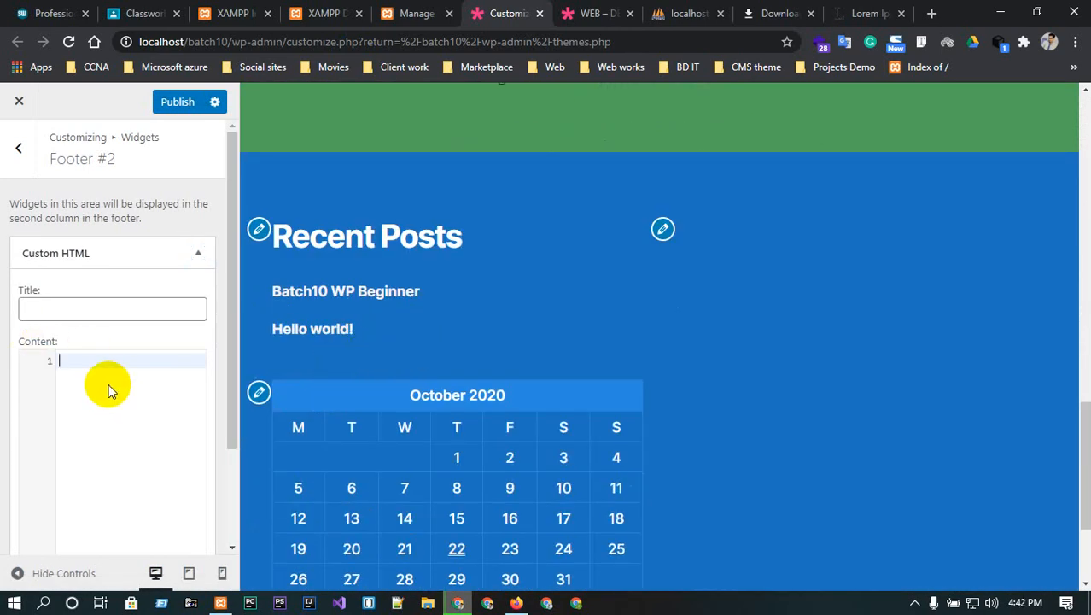
left_click(70, 313)
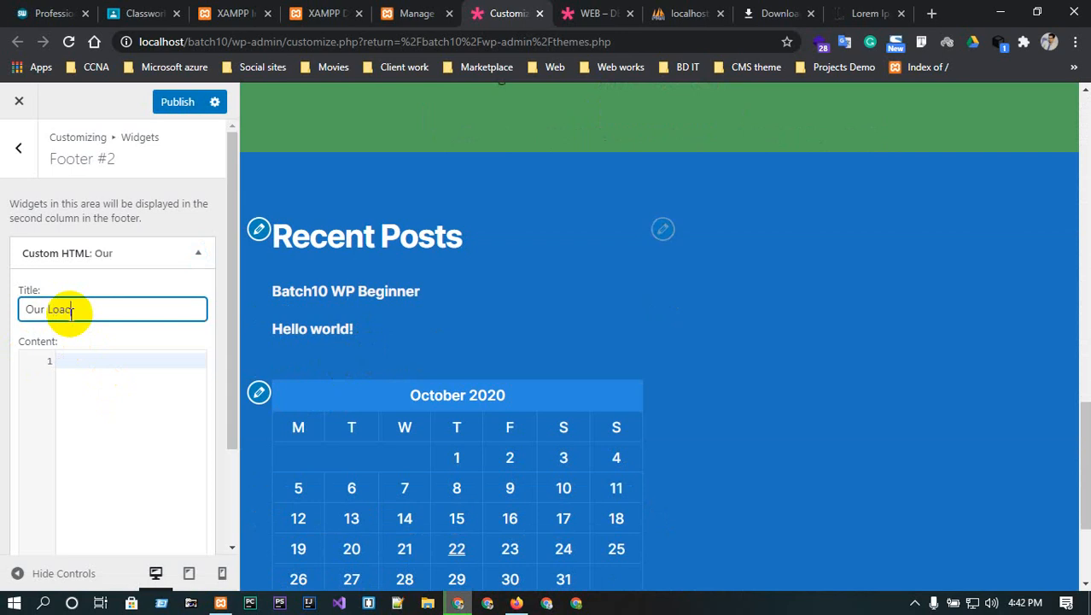
type("Our Loacation")
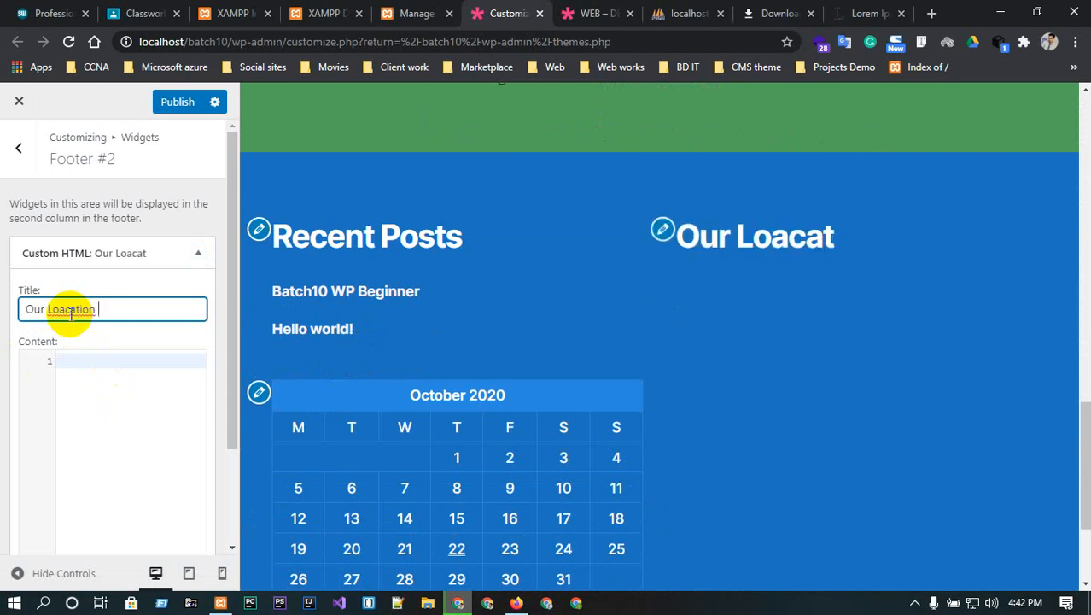
left_click(152, 382)
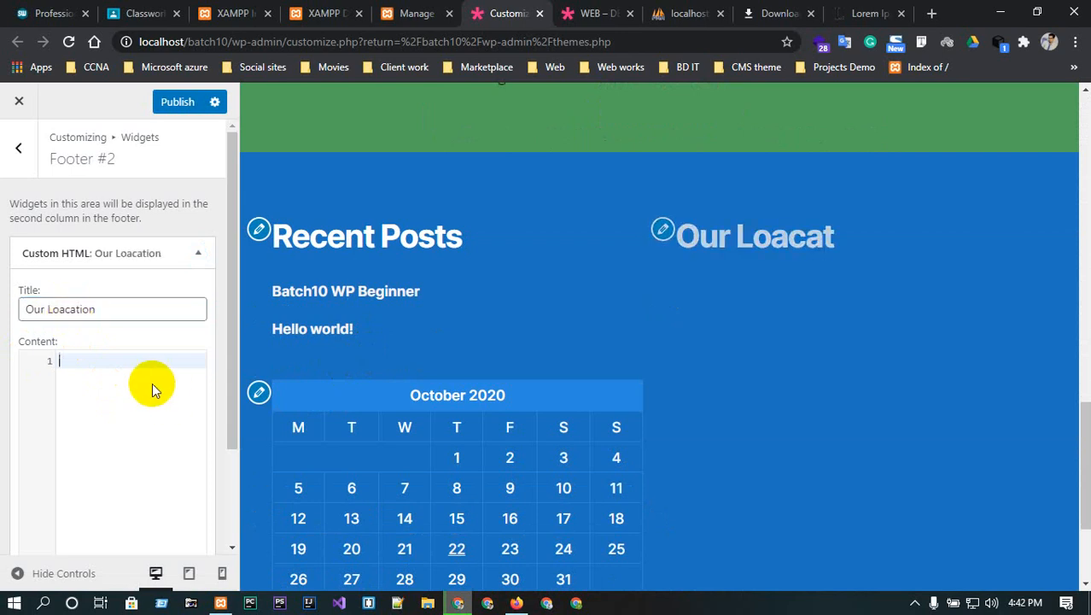
left_click(867, 12)
left_click(659, 41)
- Find Mirpur Road, Dhaka in Google Maps and copy its Embed a map HTML code
type("go")
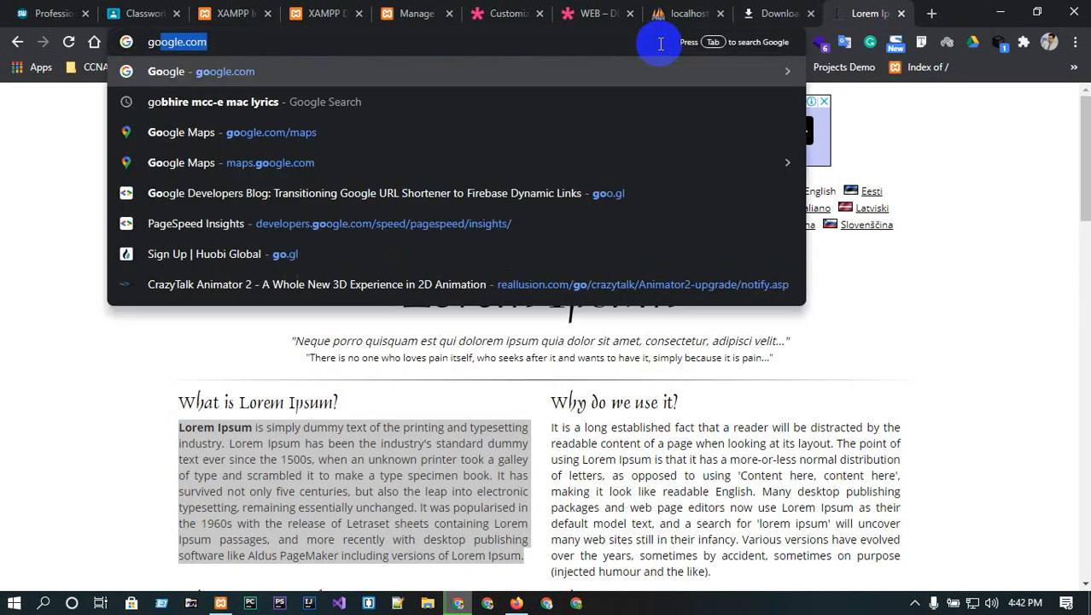
type("ogle map")
key("Return")
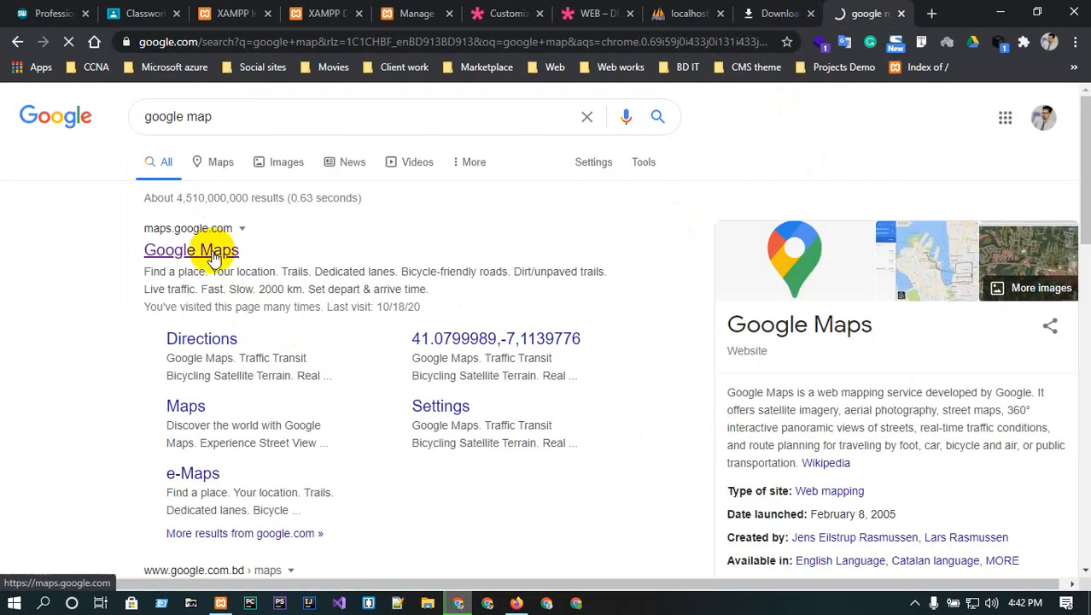
left_click(215, 255)
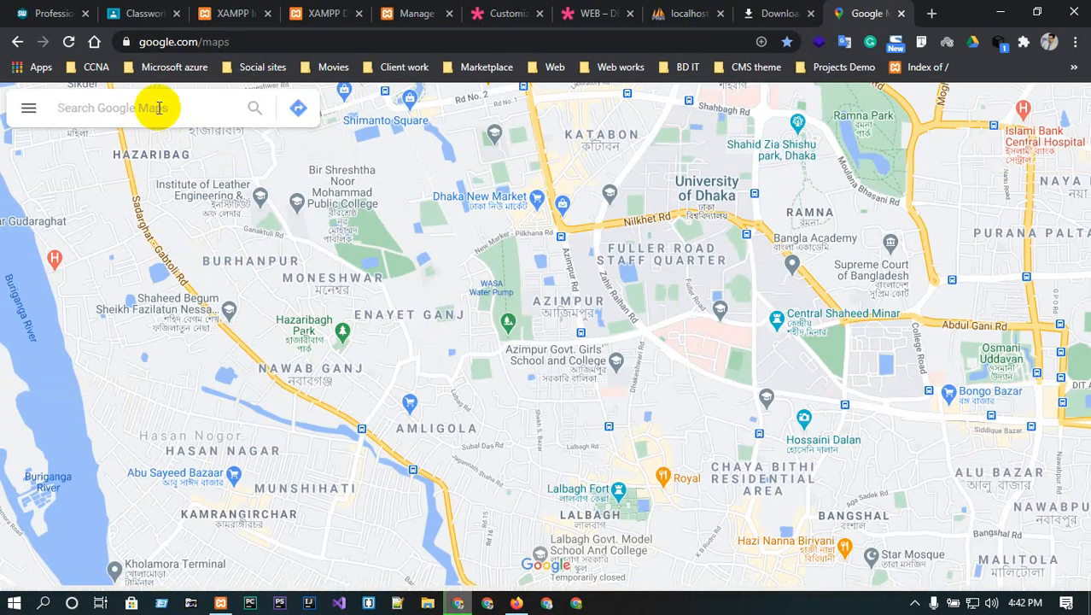
left_click(171, 107)
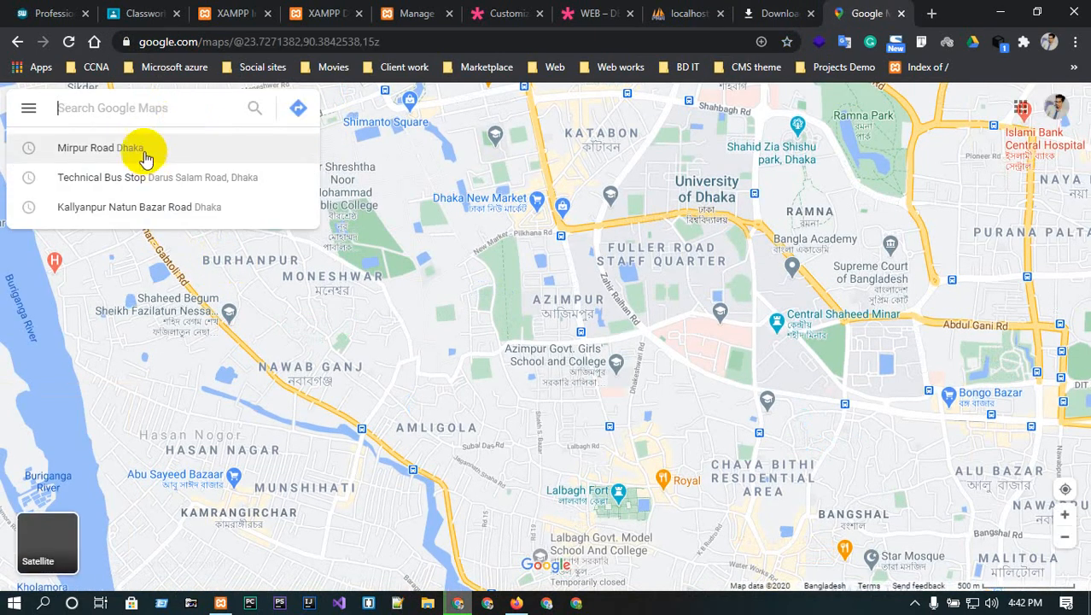
left_click(103, 148)
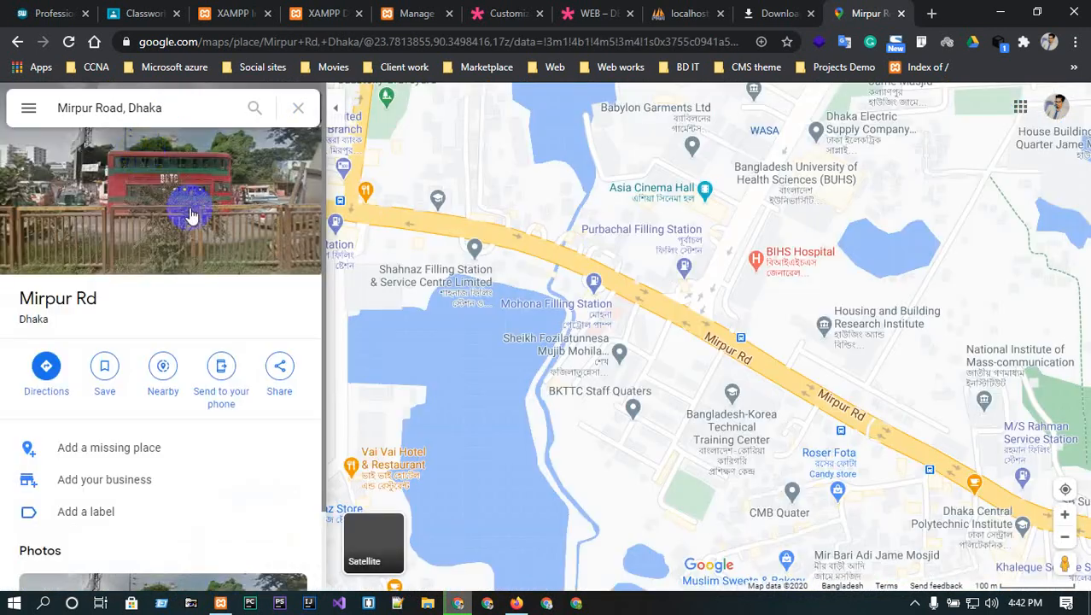
left_click(280, 367)
left_click(516, 238)
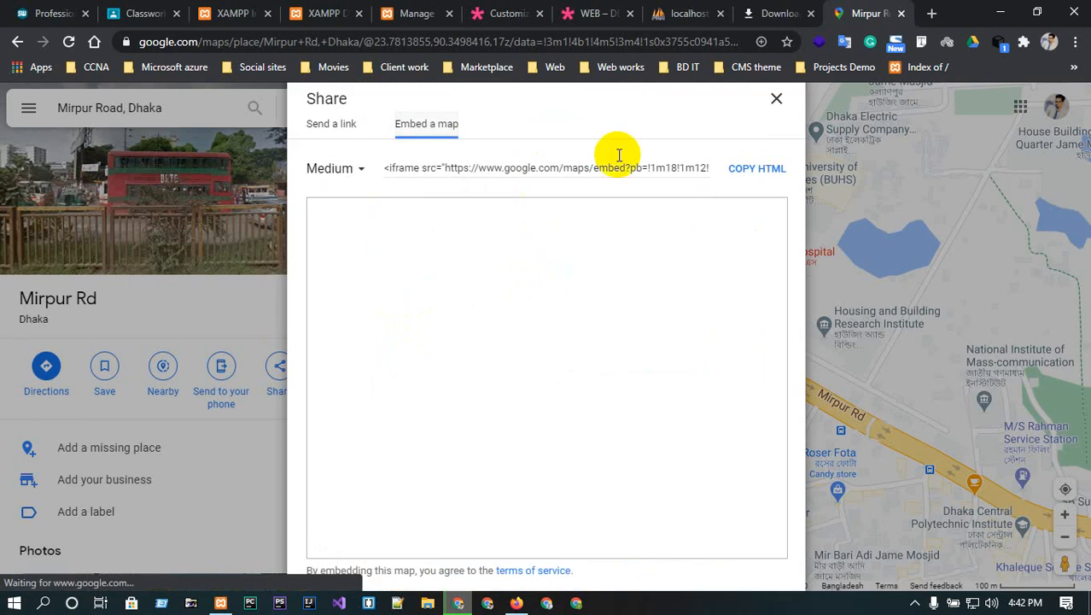
left_click(751, 168)
left_click(559, 13)
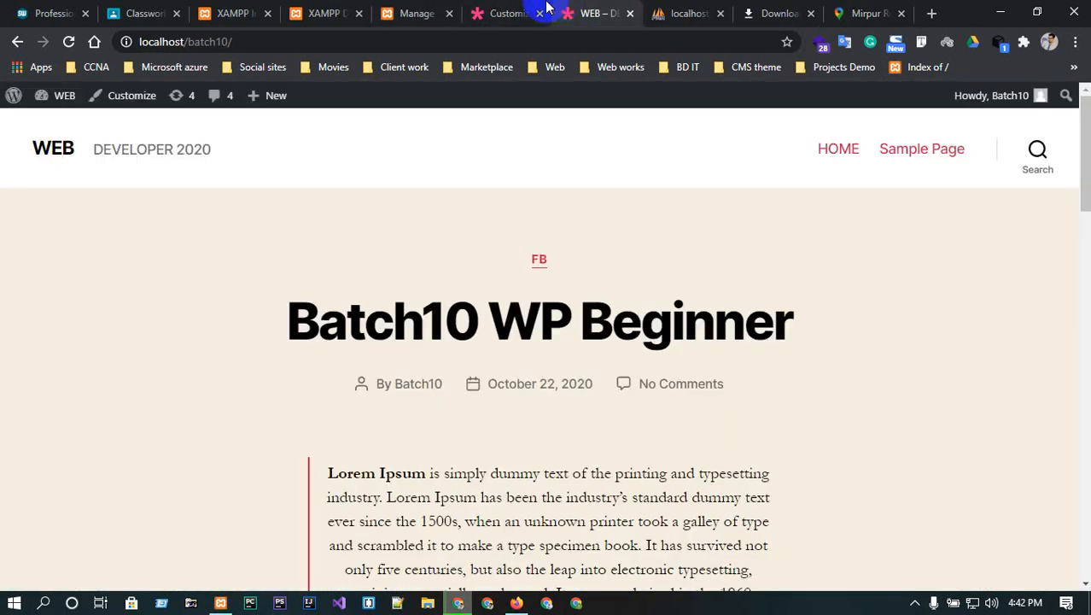
- Paste the Mirpur Road map iframe into the Our Loacation widget's Content box, then collapse the widget
left_click(495, 13)
left_click(108, 388)
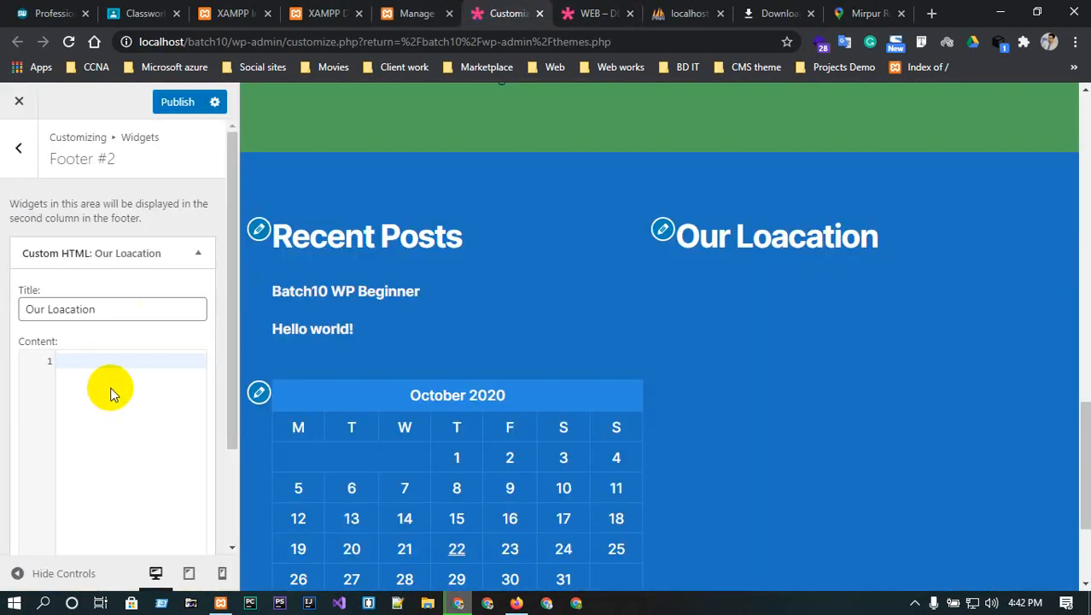
key("ctrl+v")
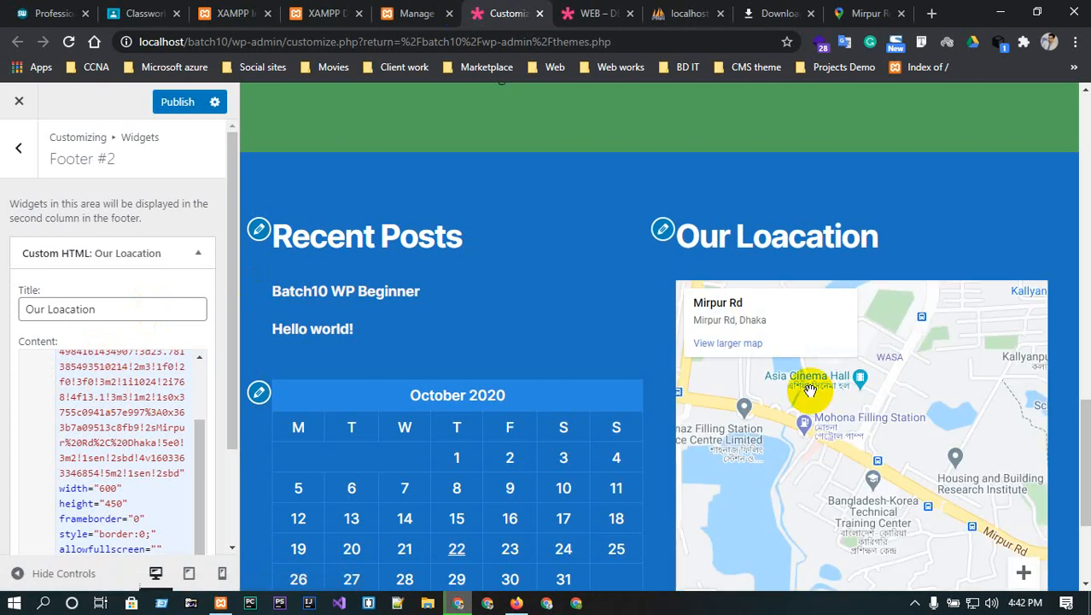
scroll(143, 376, "down", 3)
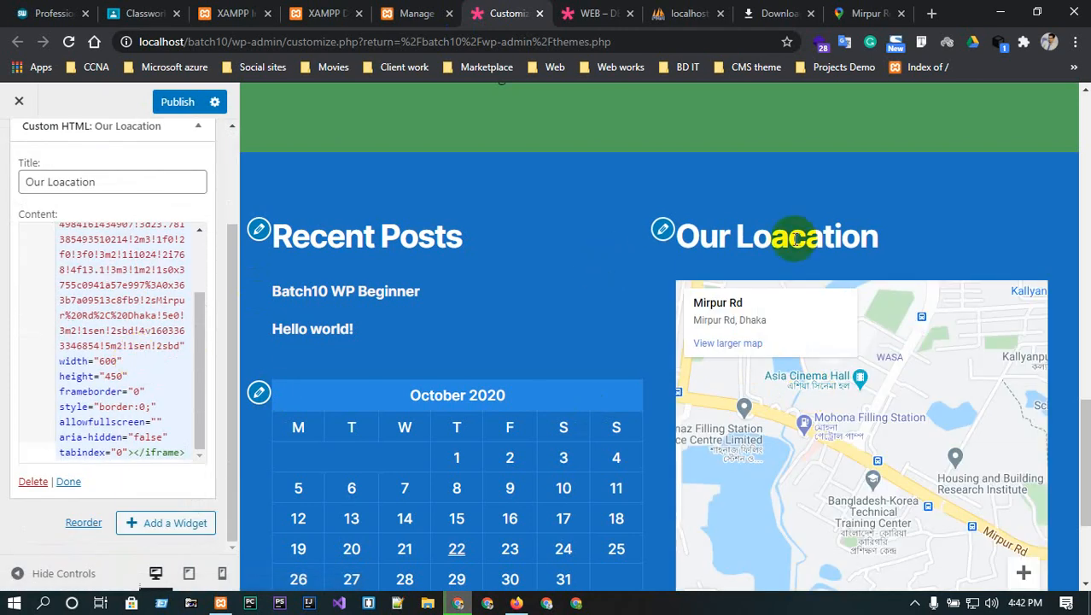
scroll(275, 343, "down", 1)
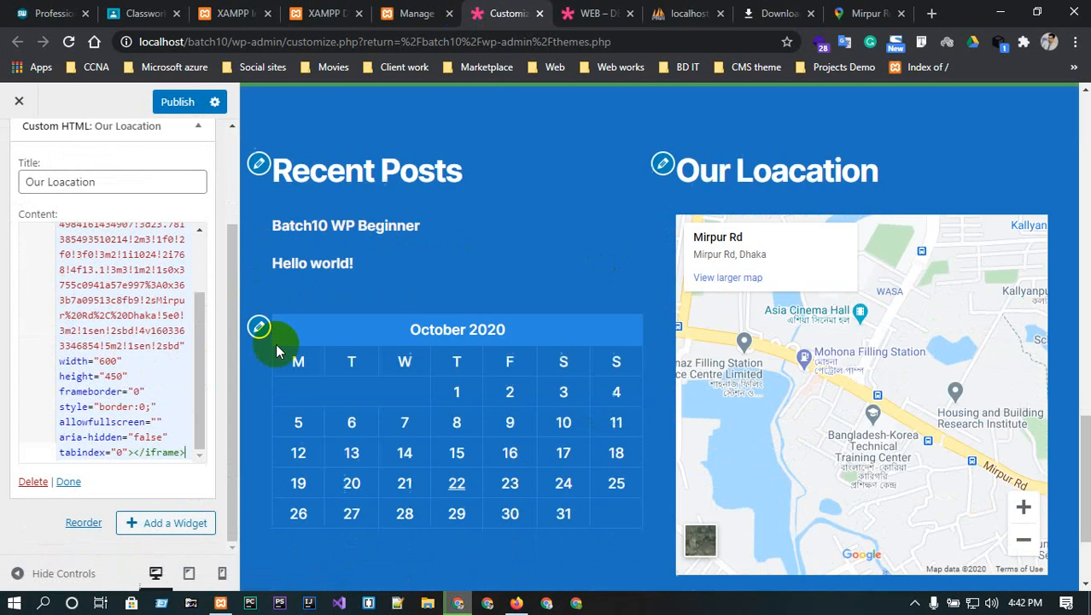
scroll(171, 342, "up", 2)
left_click(106, 185)
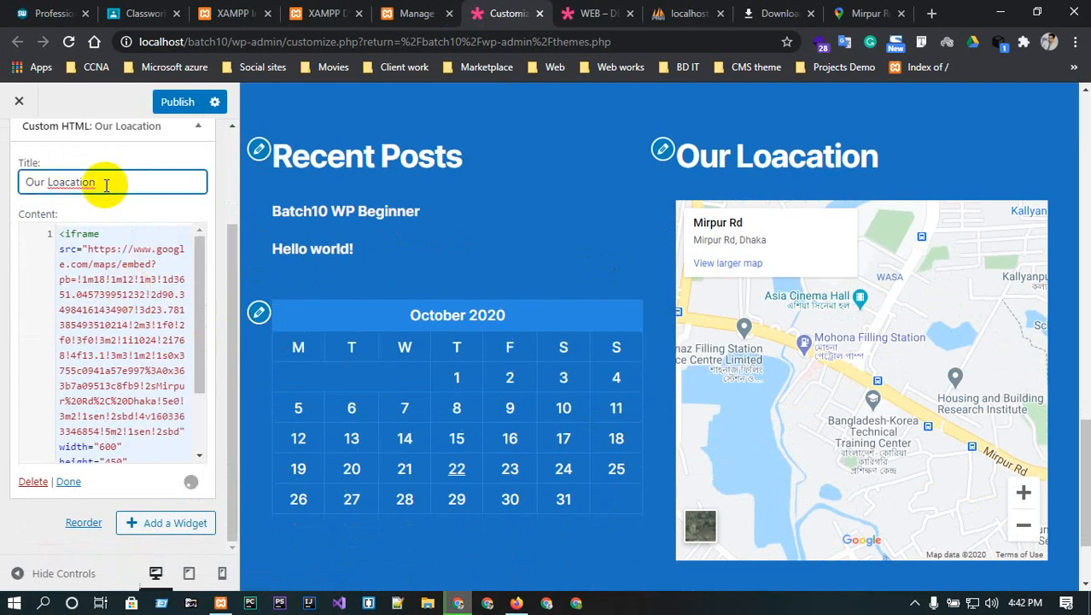
triple_click(107, 184)
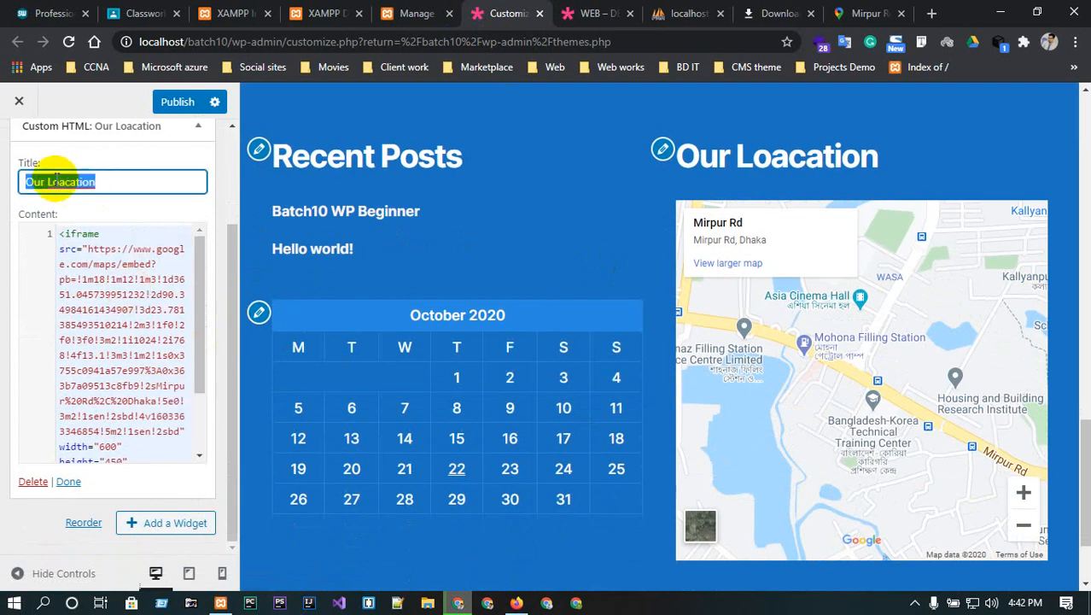
left_click(53, 181)
scroll(109, 200, "up", 1)
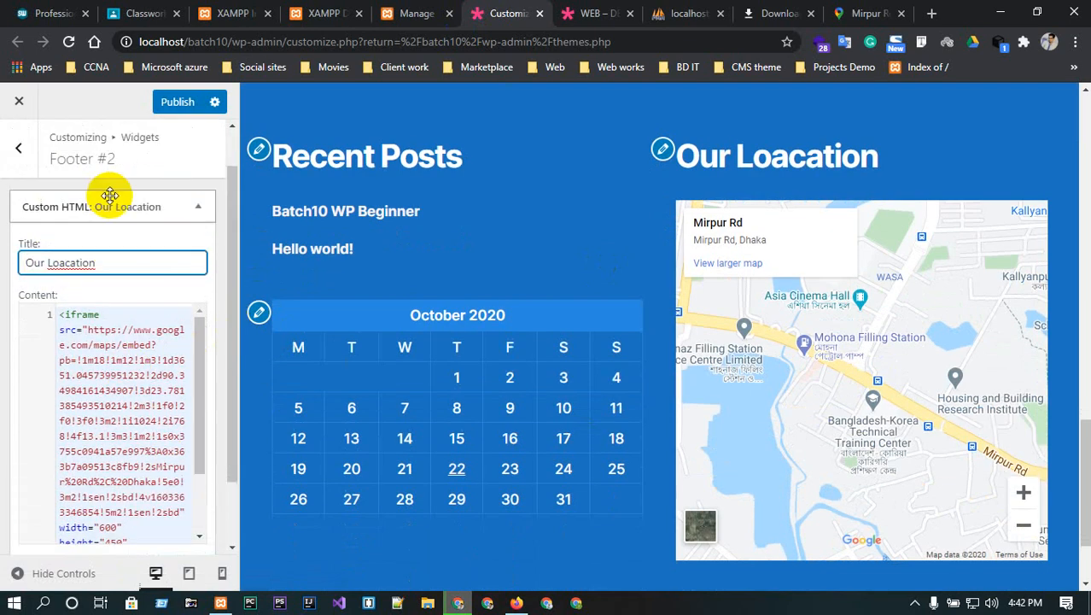
left_click(176, 205)
left_click(19, 148)
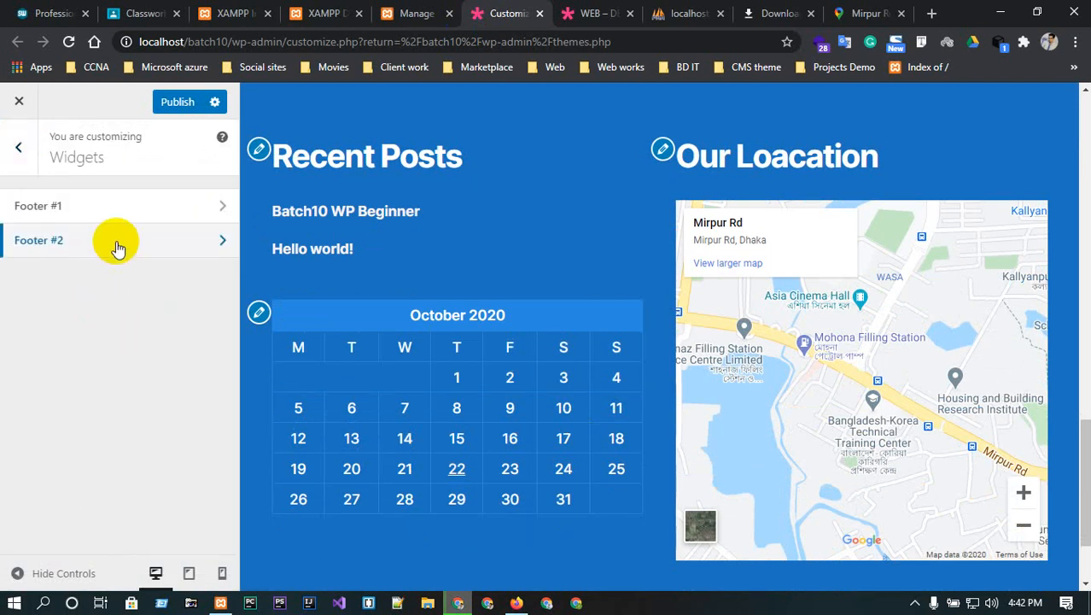
- Leave Widgets, glance at Colors, and open the Theme Options section
left_click(21, 146)
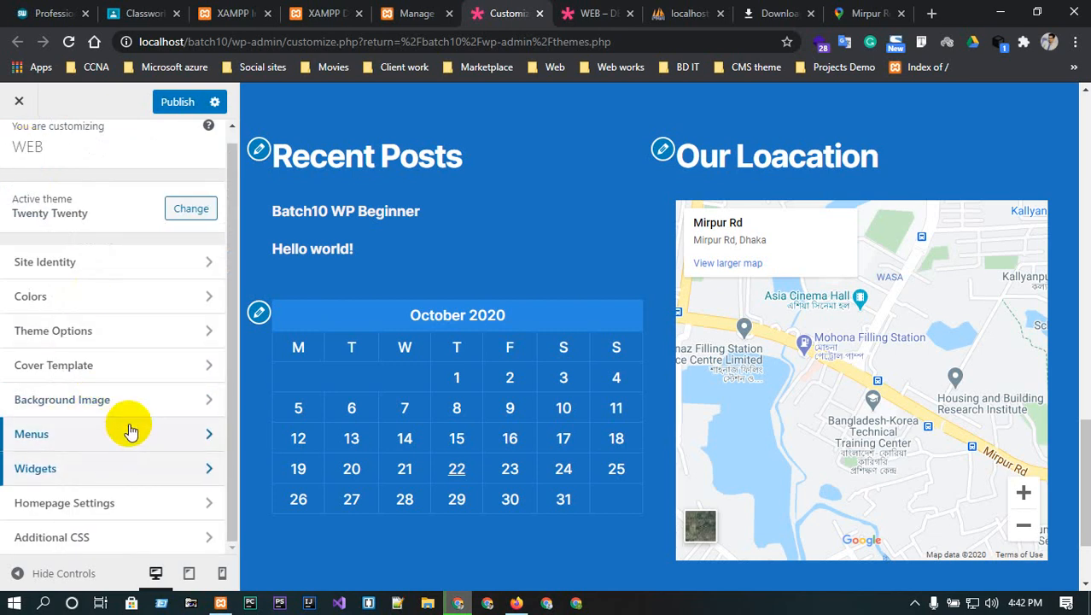
scroll(682, 524, "down", 2)
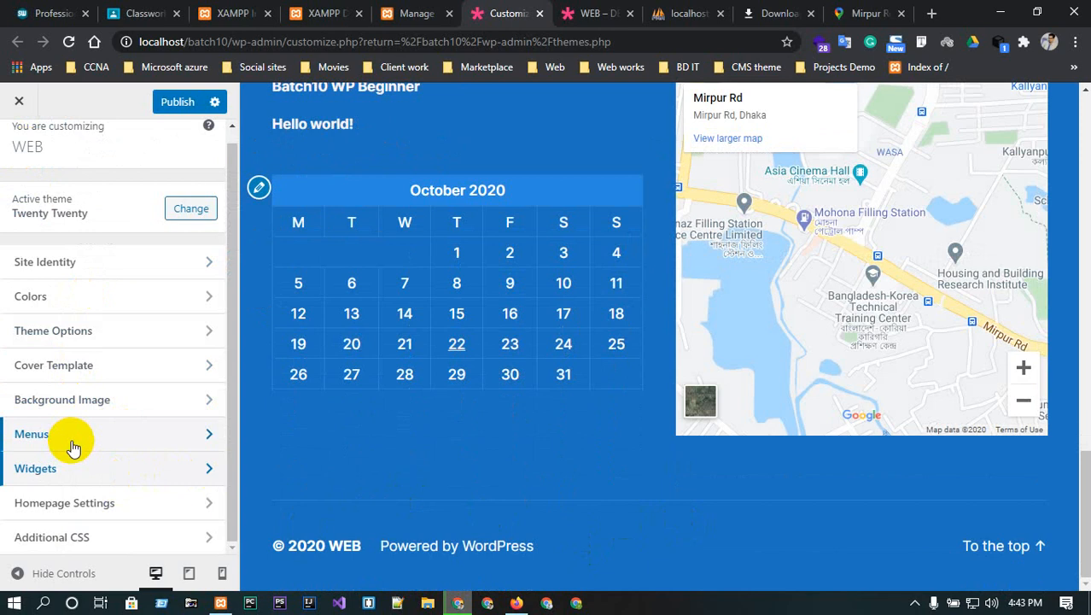
left_click(141, 296)
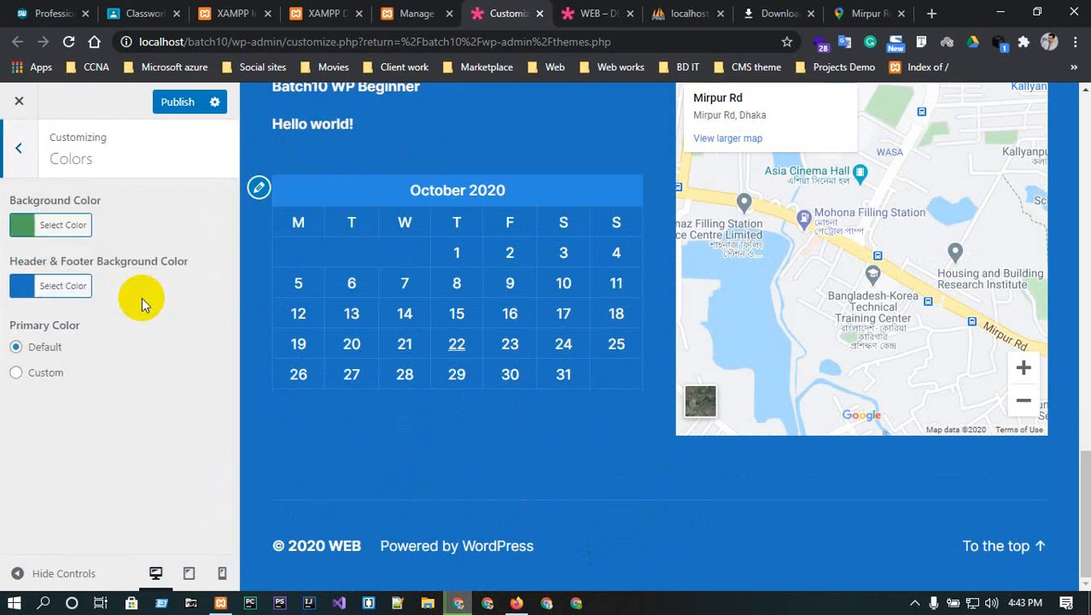
left_click(18, 148)
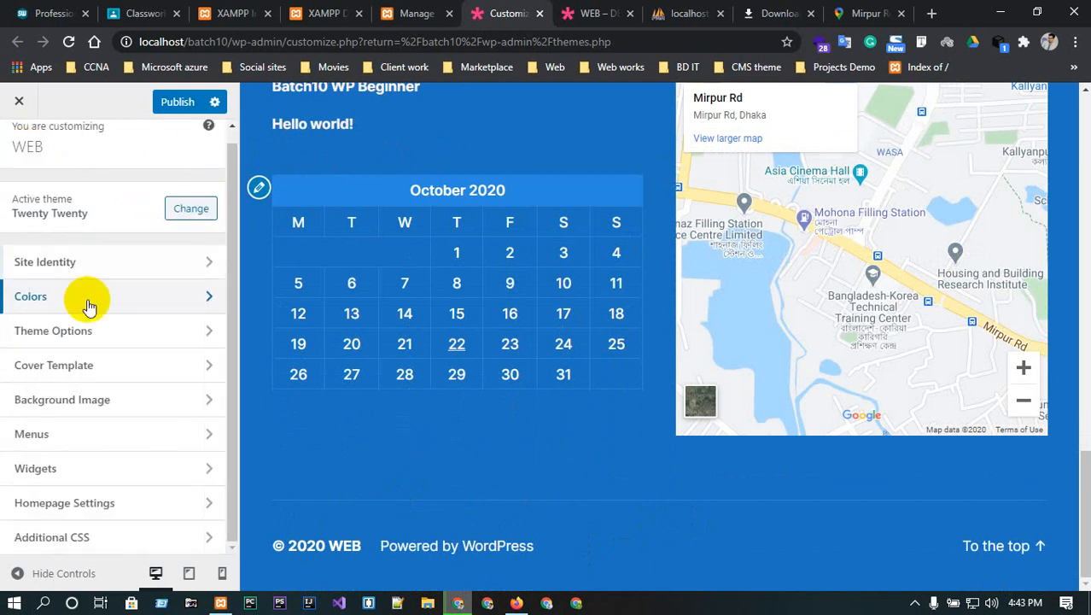
left_click(126, 340)
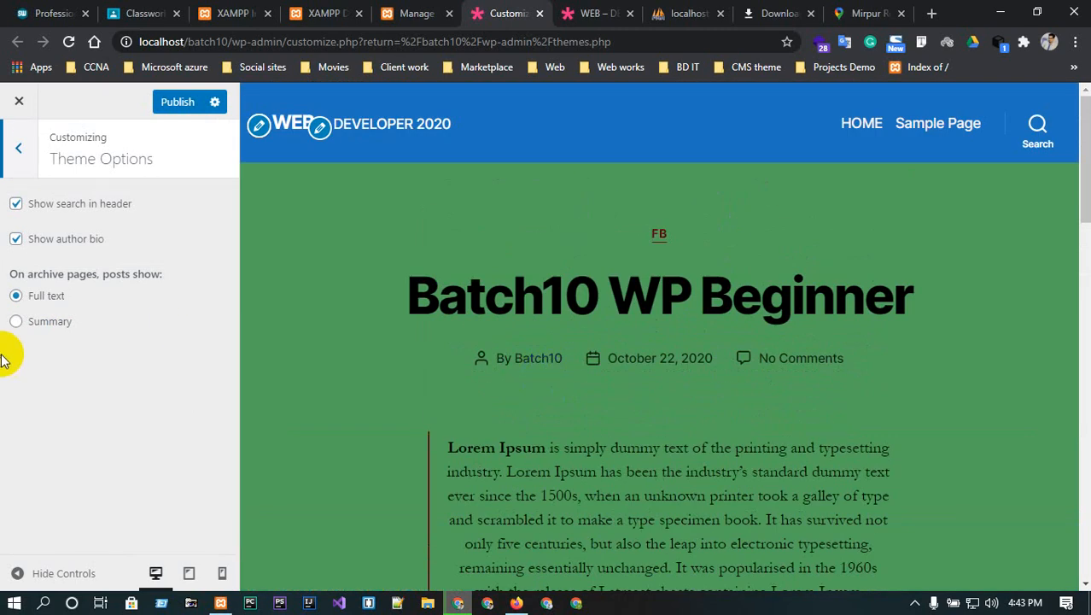
- Uncheck 'Show search in header' while keeping 'Show author bio' enabled
left_click(16, 204)
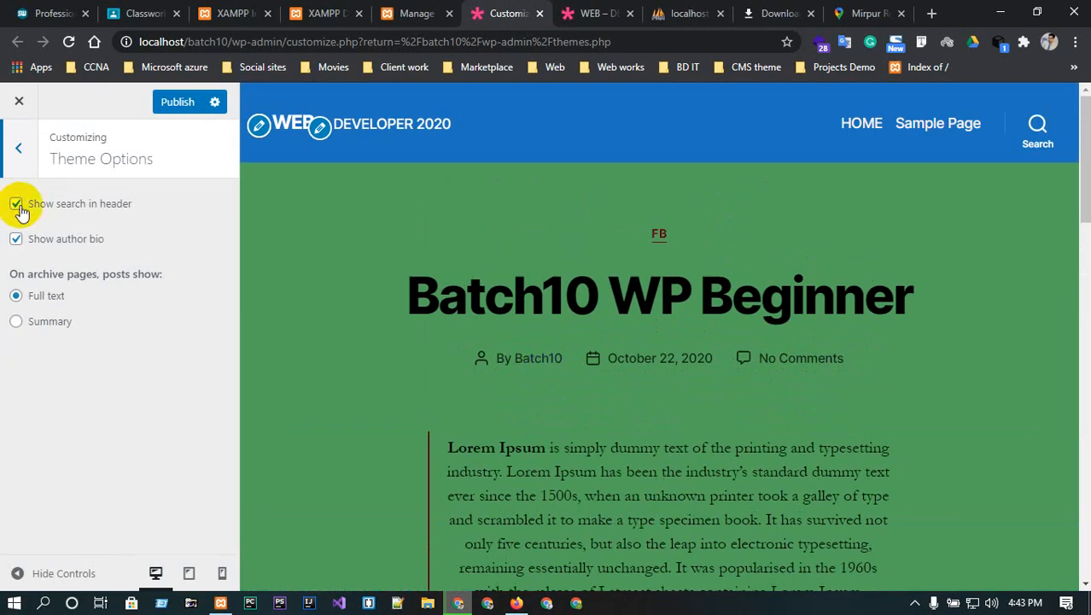
left_click(16, 204)
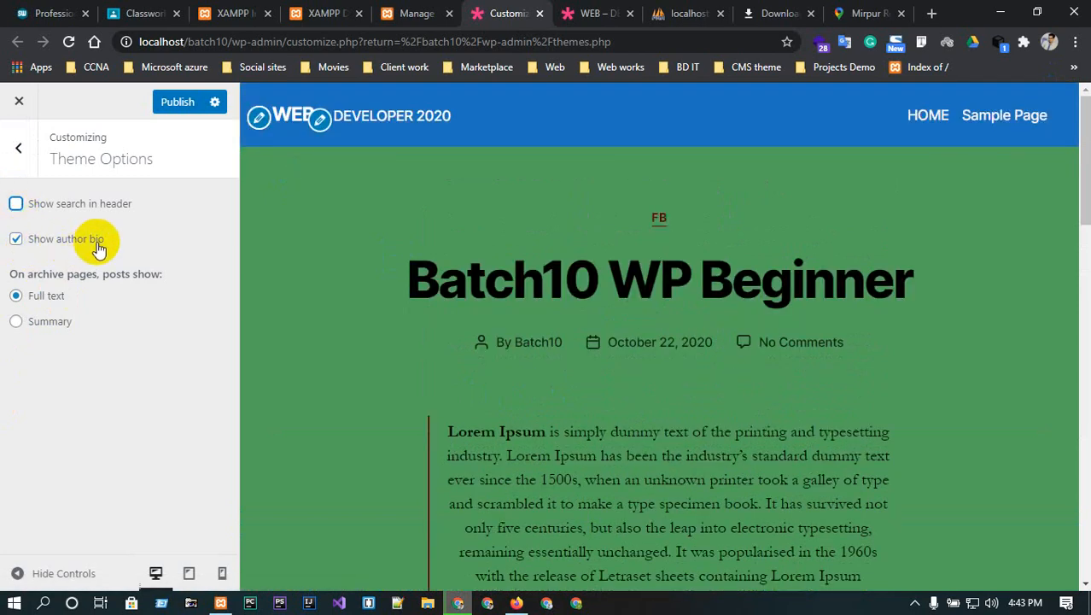
left_click(19, 239)
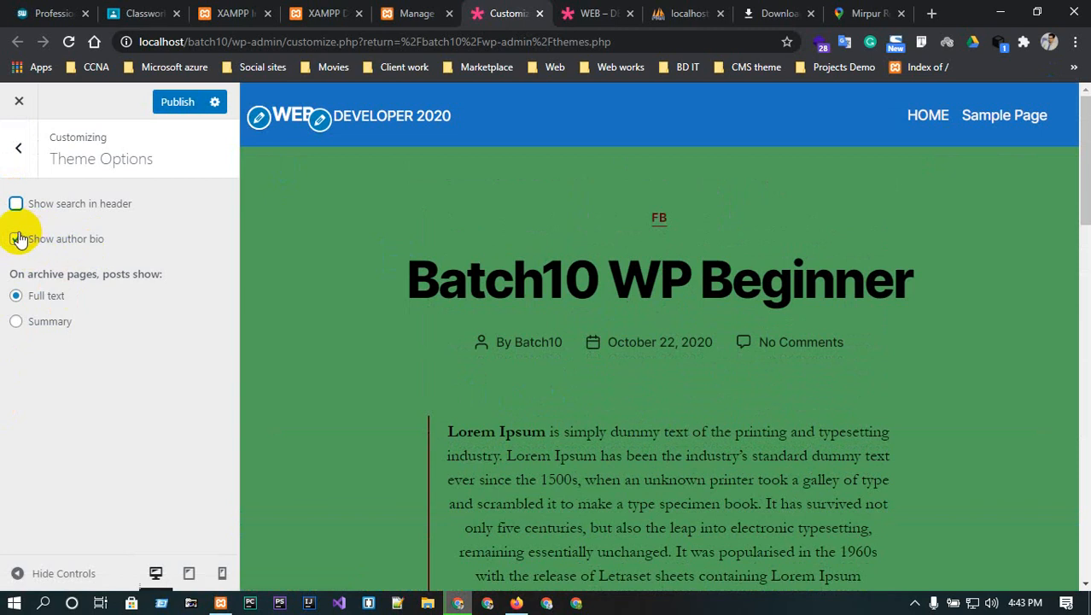
left_click(19, 240)
left_click(18, 239)
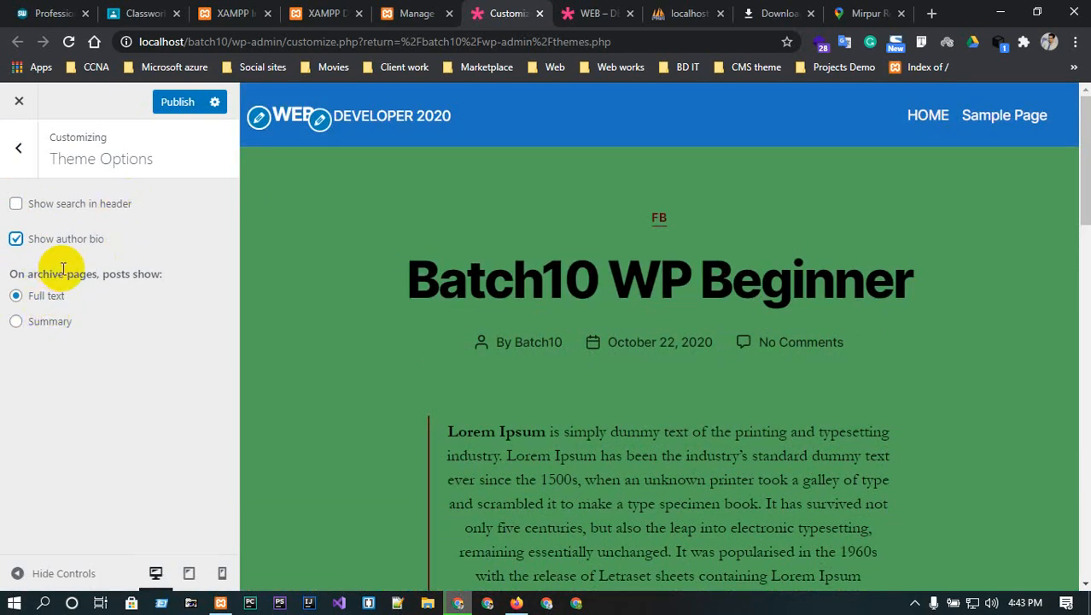
left_click(19, 150)
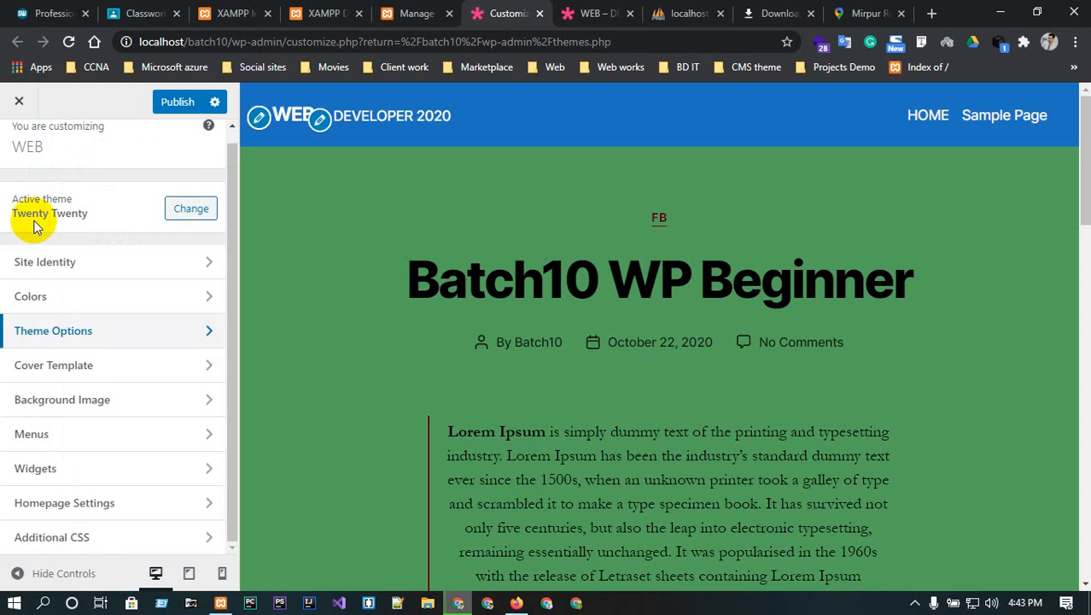
left_click(95, 369)
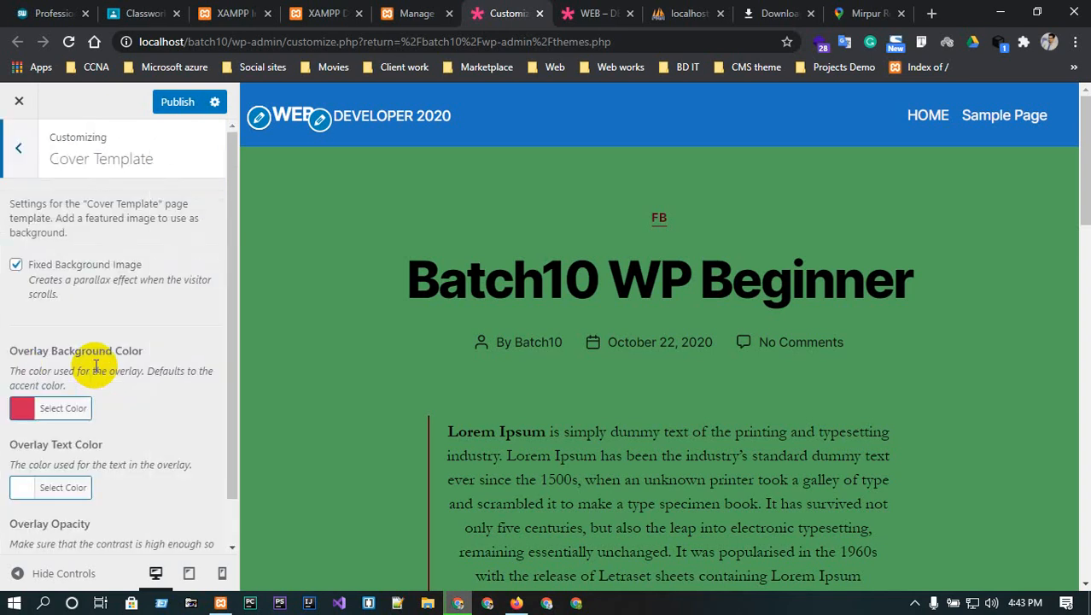
left_click(26, 417)
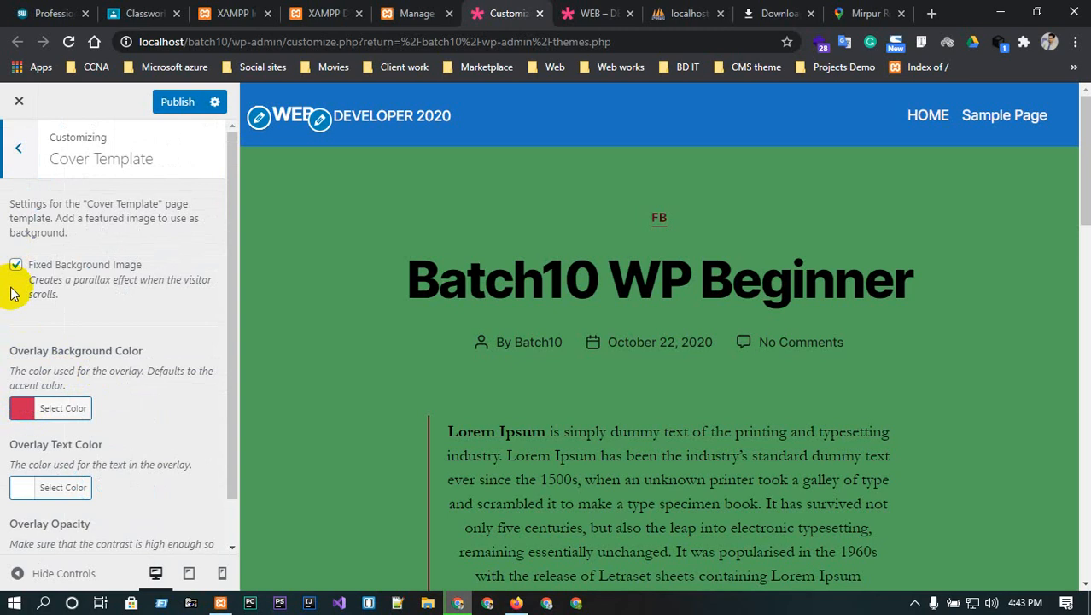
scroll(111, 287, "down", 1)
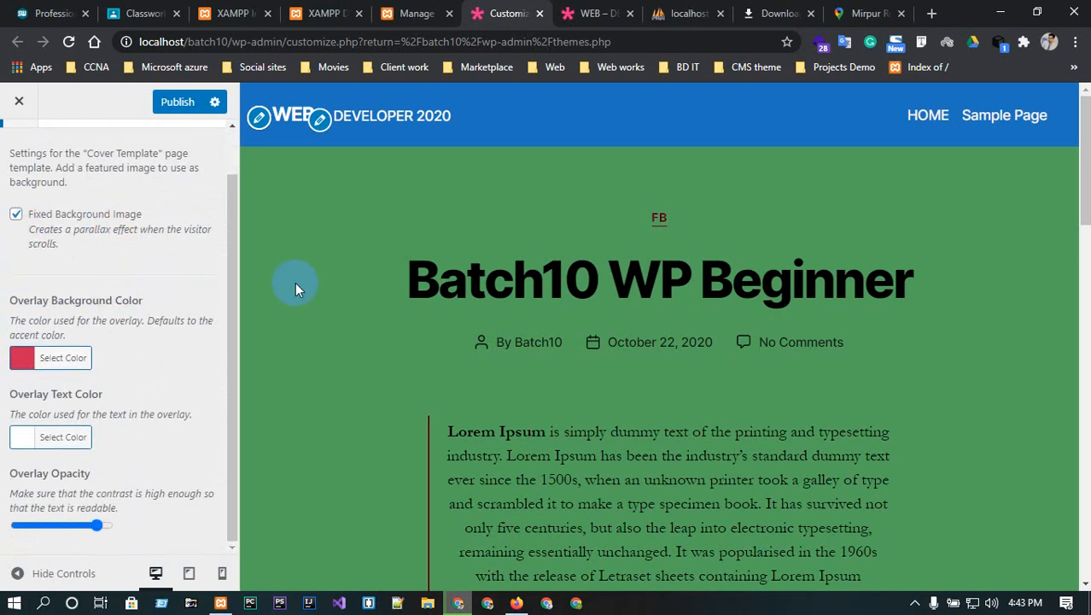
scroll(220, 324, "up", 1)
scroll(178, 305, "down", 1)
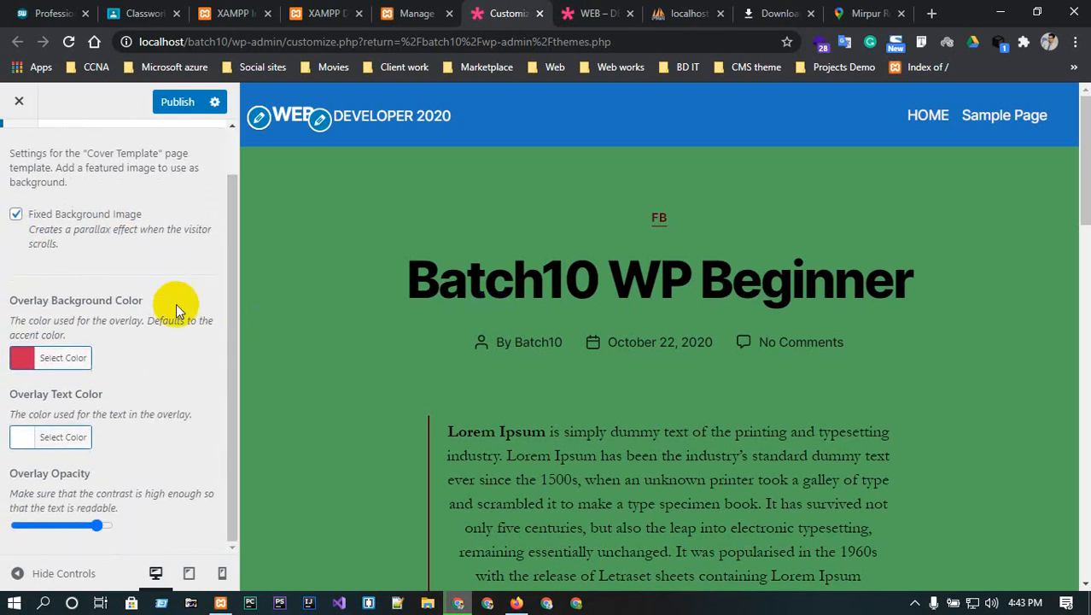
left_click(15, 214)
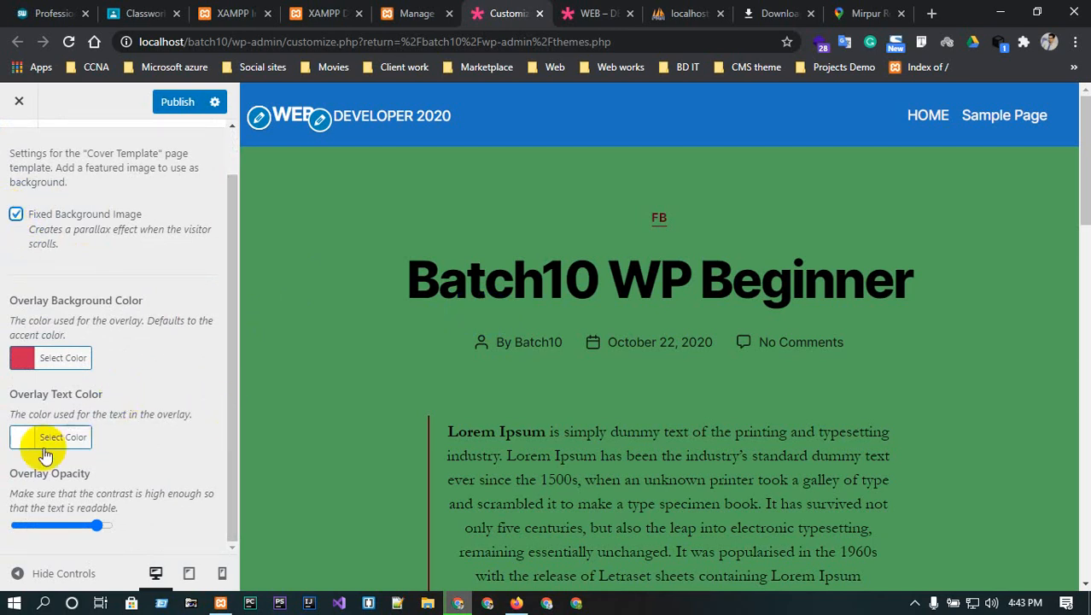
scroll(68, 224, "up", 1)
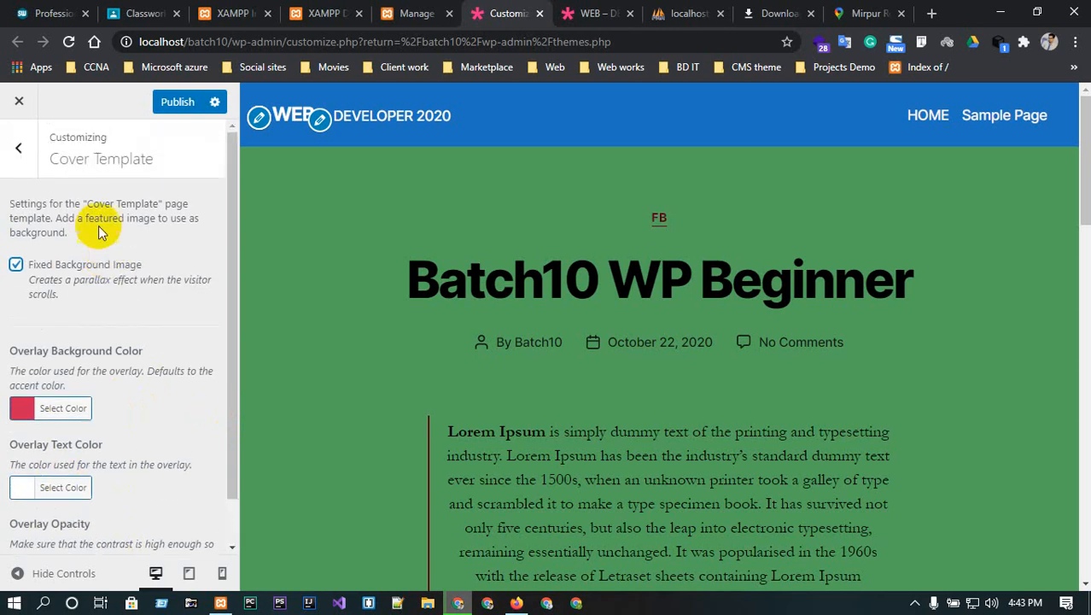
left_click(19, 154)
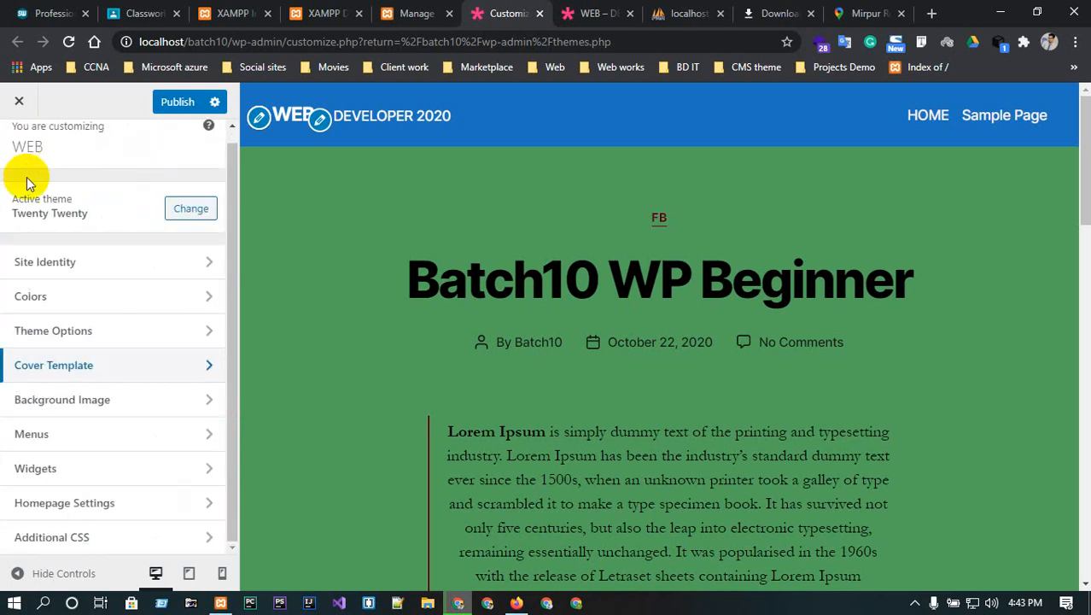
- Set the mountain-lake image travel-landscape-01 as the site background
left_click(122, 392)
scroll(714, 219, "down", 6)
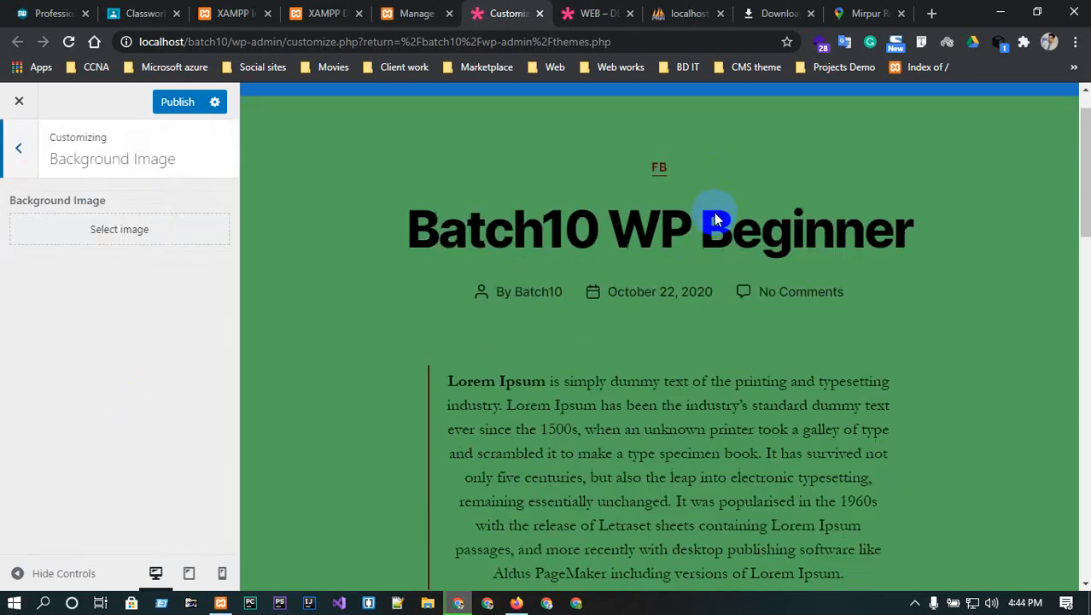
left_click(127, 230)
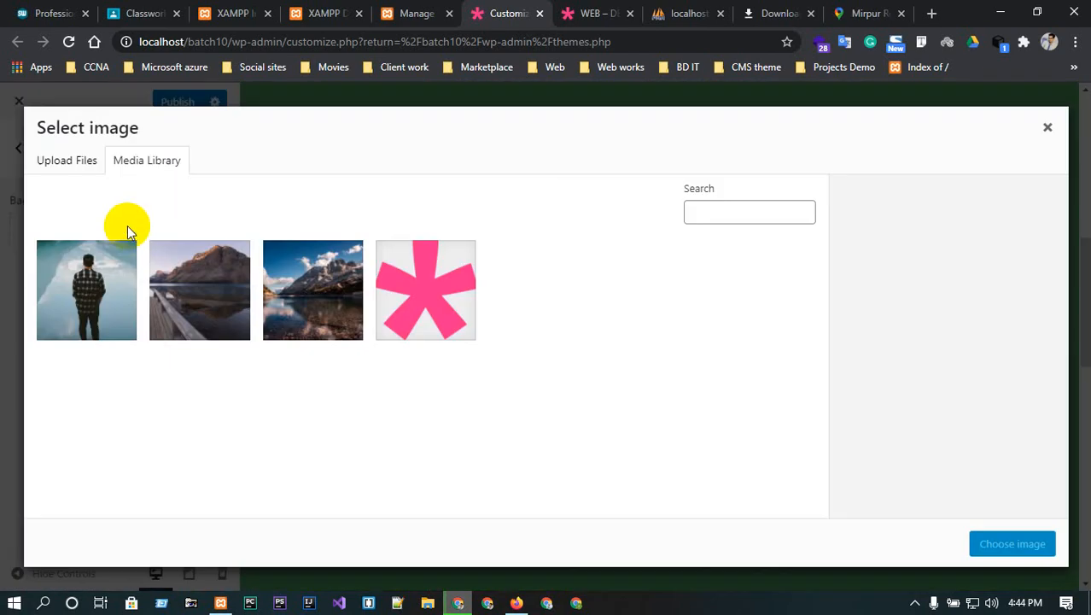
left_click(327, 310)
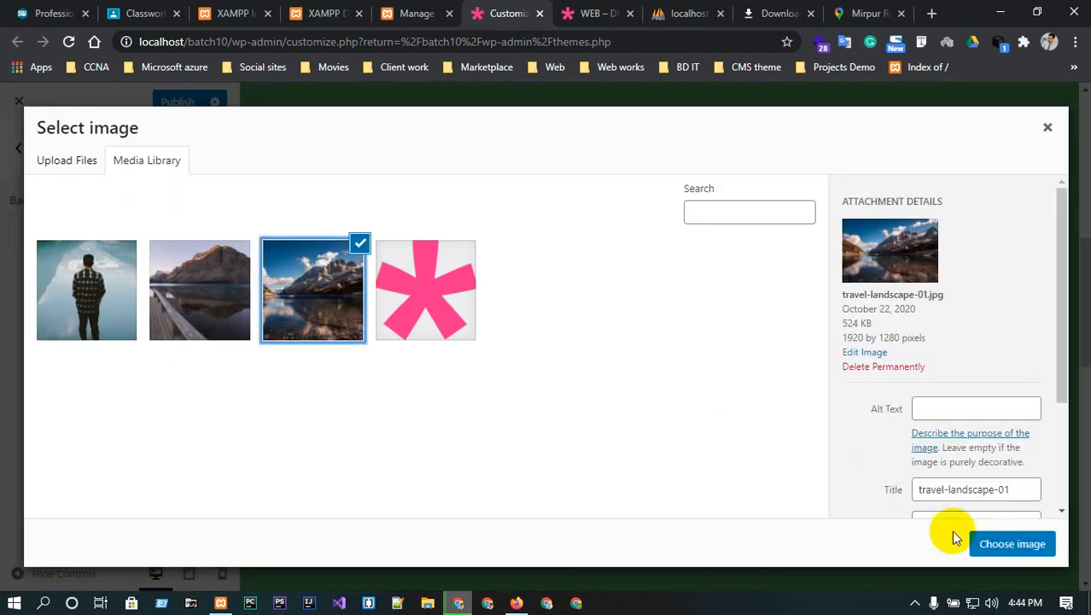
left_click(1010, 544)
- Set the background size preset to fill the whole screen
scroll(689, 425, "up", 5)
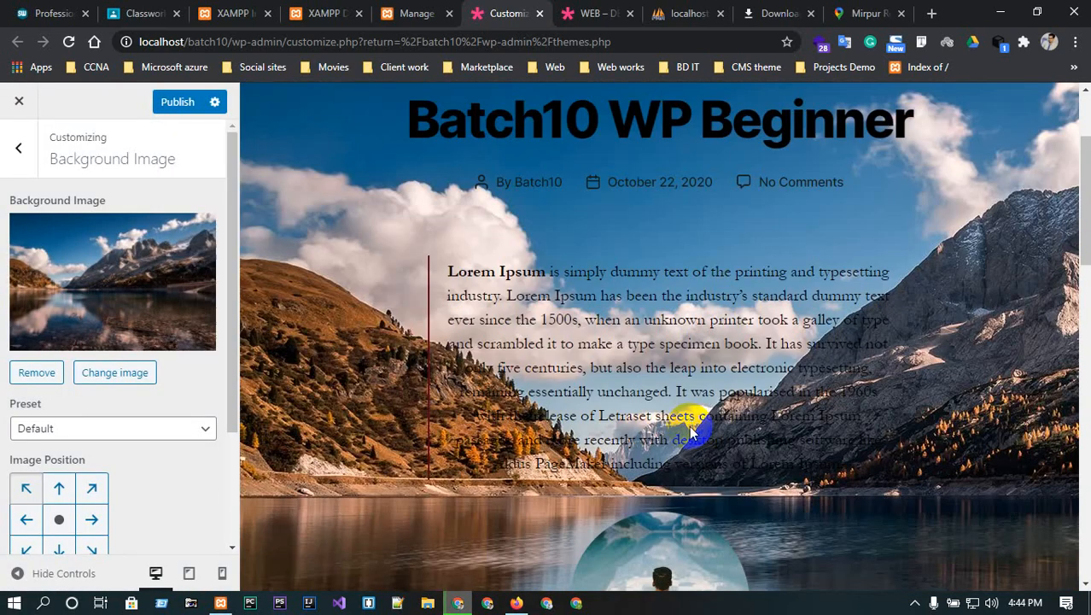
scroll(689, 425, "down", 3)
scroll(689, 425, "up", 5)
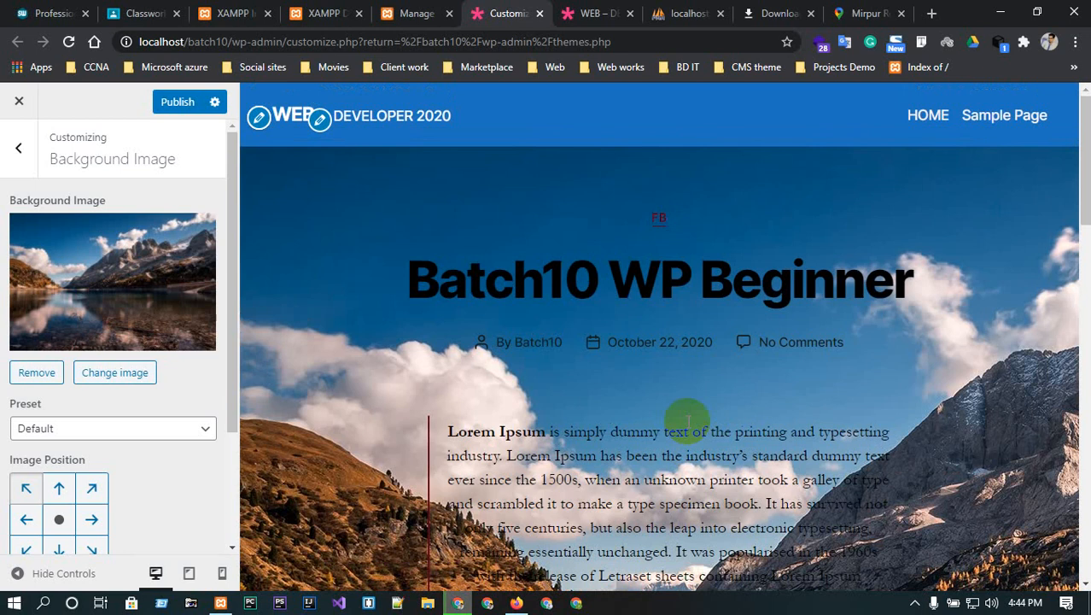
scroll(689, 426, "down", 5)
scroll(687, 417, "up", 2)
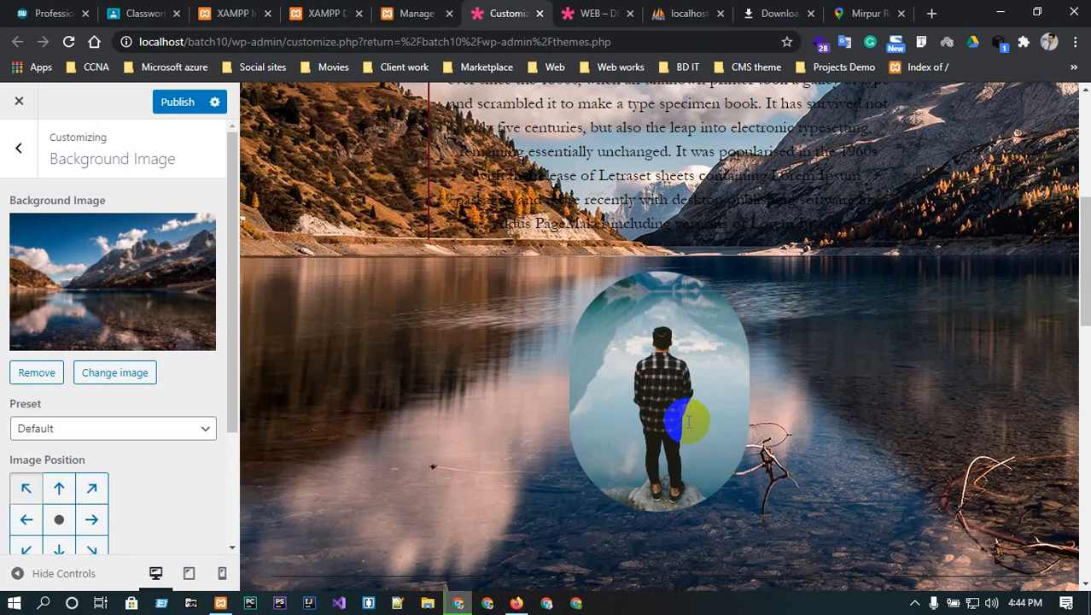
left_click(102, 425)
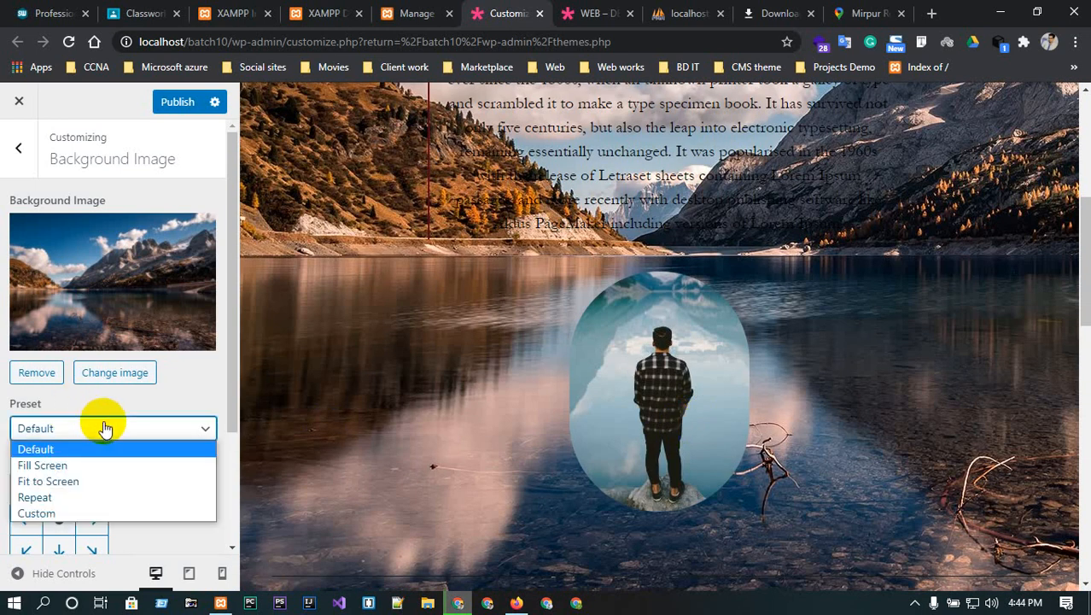
left_click(78, 465)
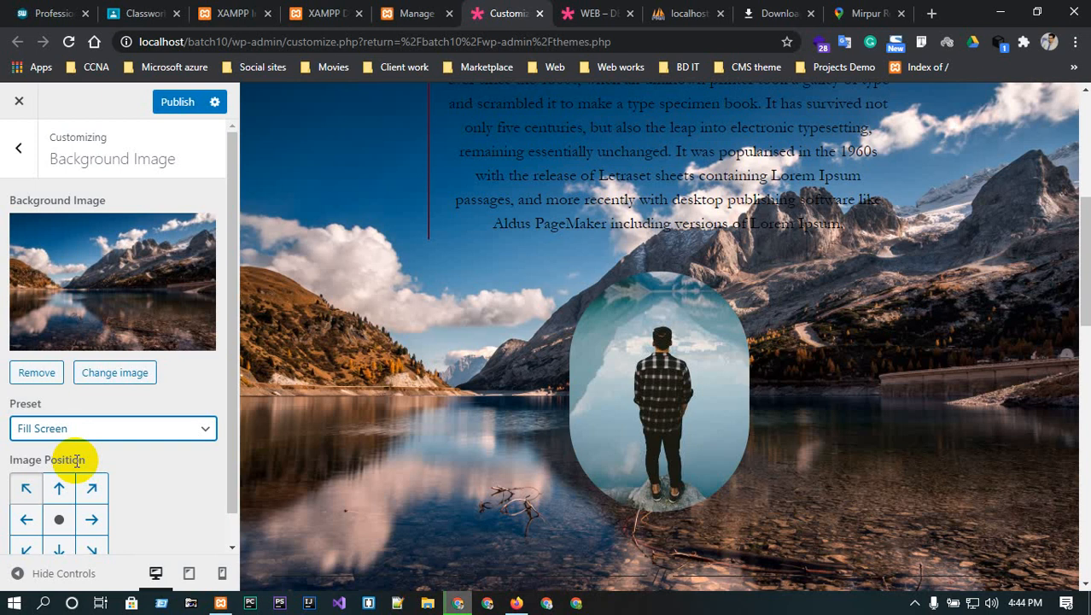
- Change the background image position from top to centre
scroll(457, 389, "down", 3)
scroll(457, 389, "up", 3)
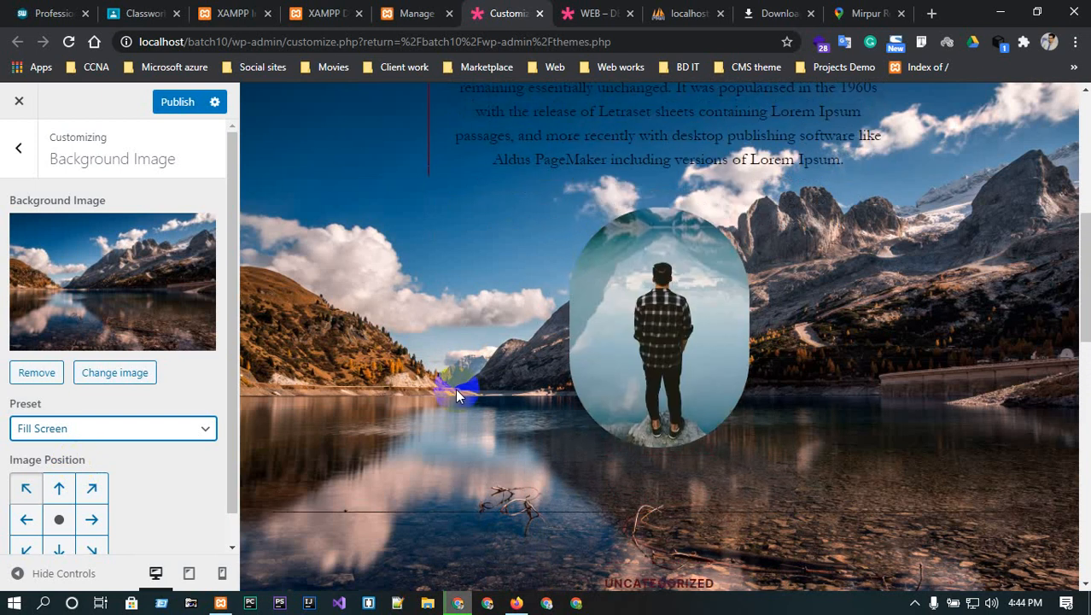
scroll(457, 385, "down", 2)
scroll(136, 448, "down", 1)
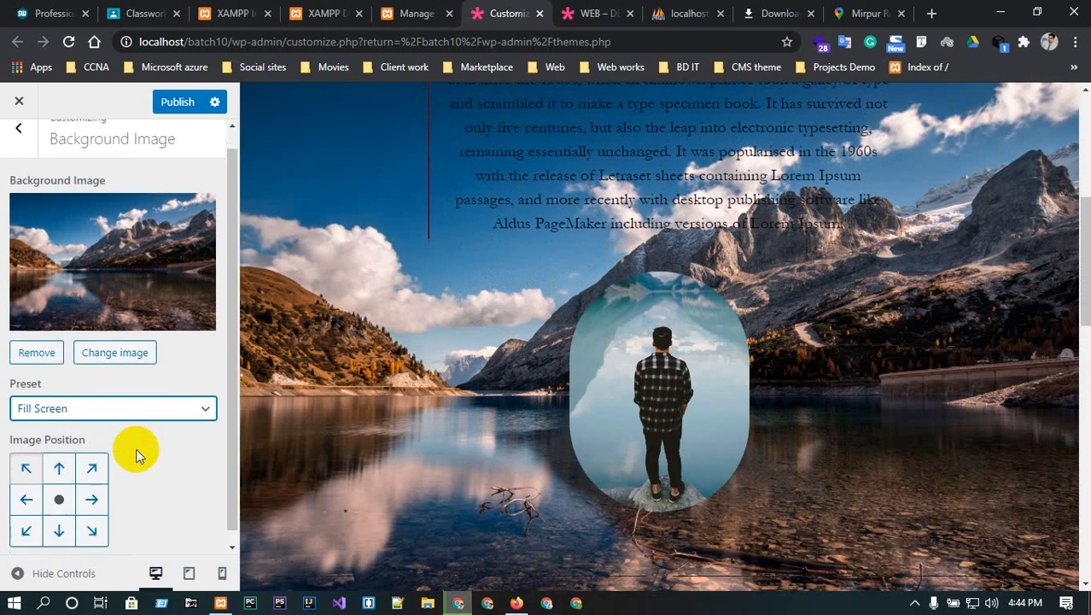
left_click(60, 458)
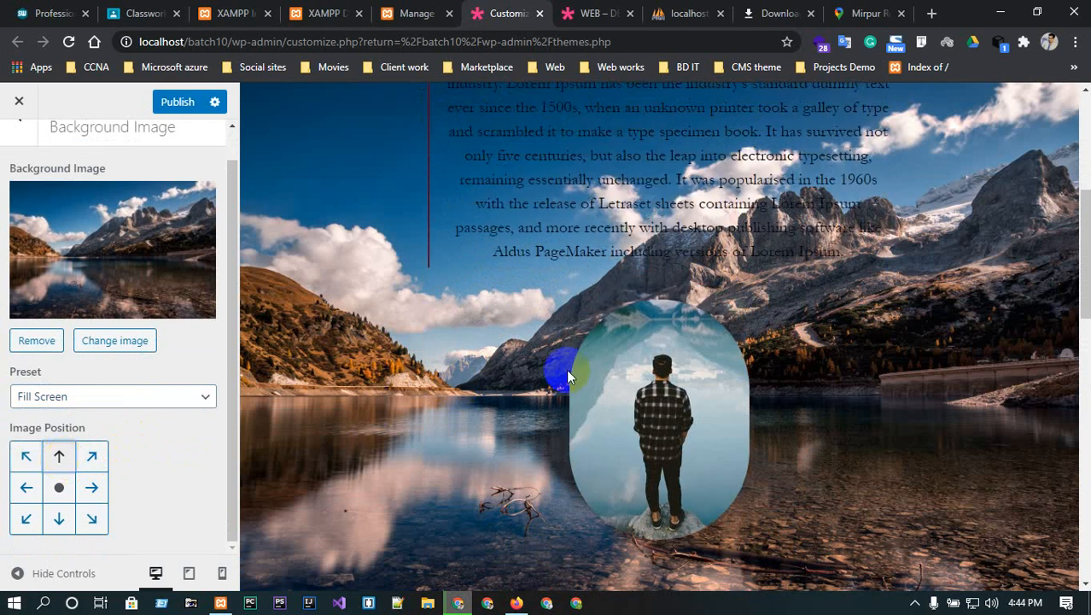
scroll(566, 368, "down", 5)
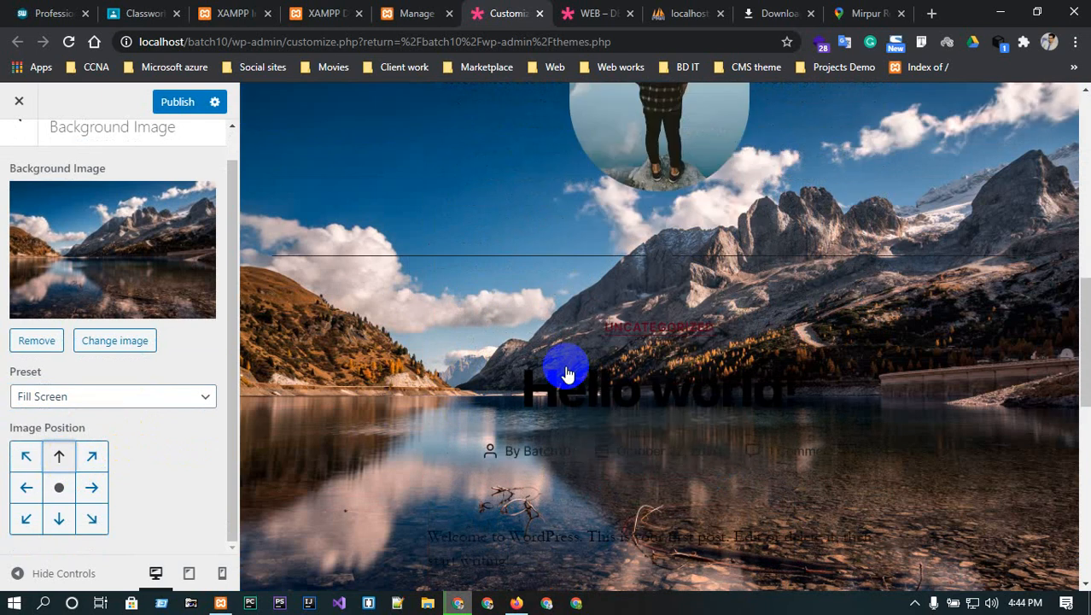
left_click(59, 488)
scroll(802, 307, "down", 4)
scroll(820, 311, "up", 5)
scroll(821, 311, "down", 3)
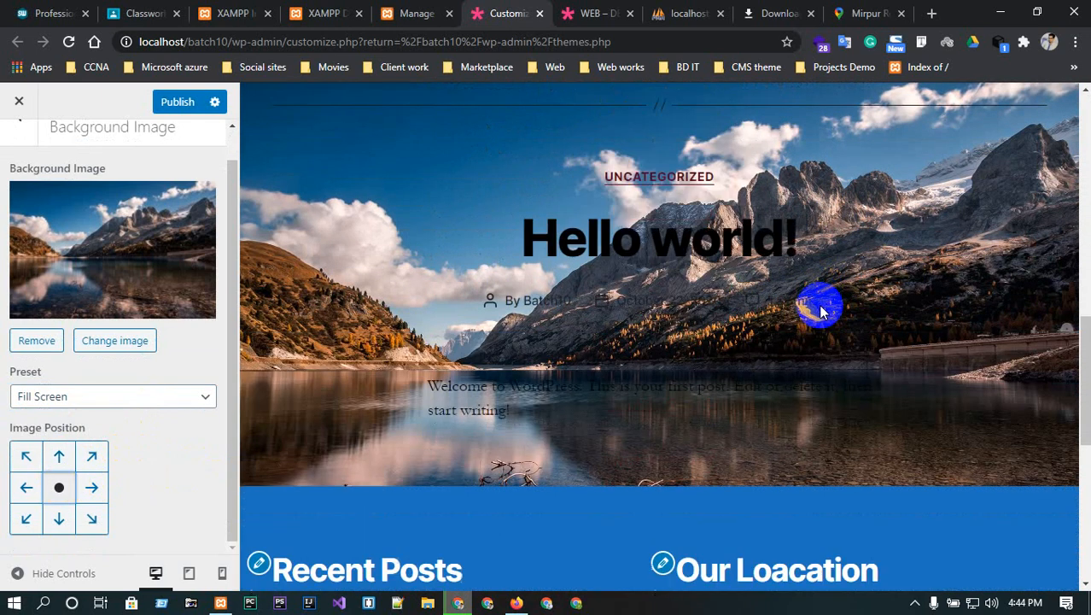
scroll(821, 312, "up", 6)
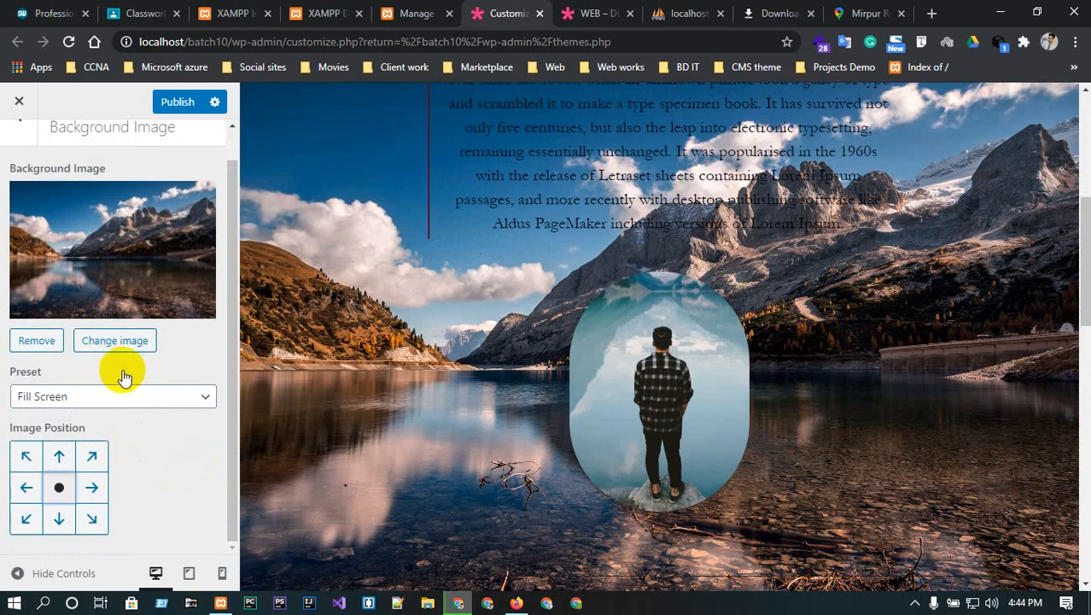
- Remove the background image so the plain green background returns
left_click(165, 395)
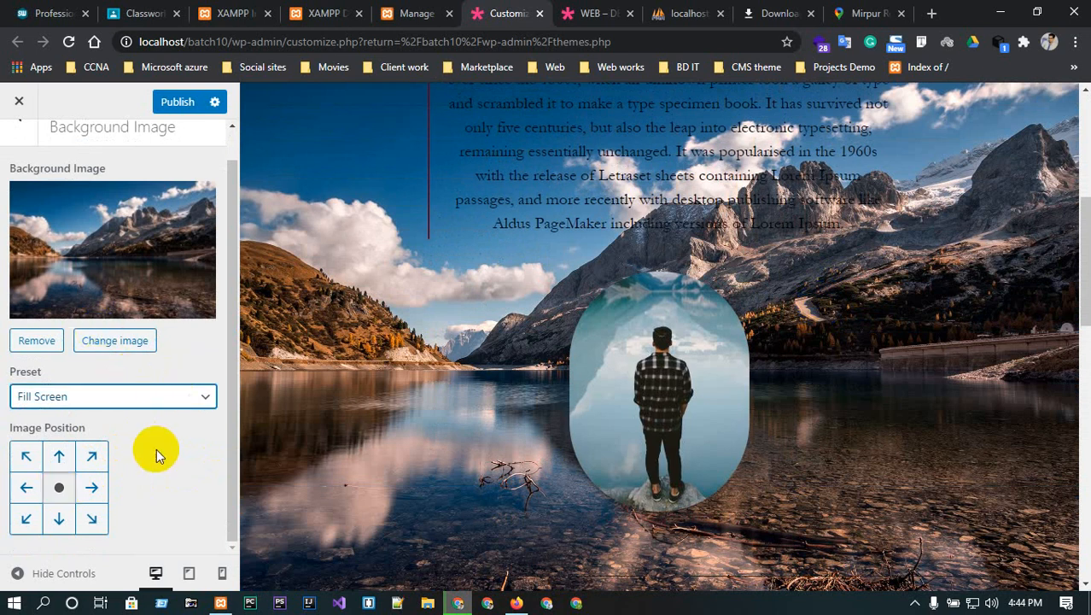
scroll(113, 291, "up", 1)
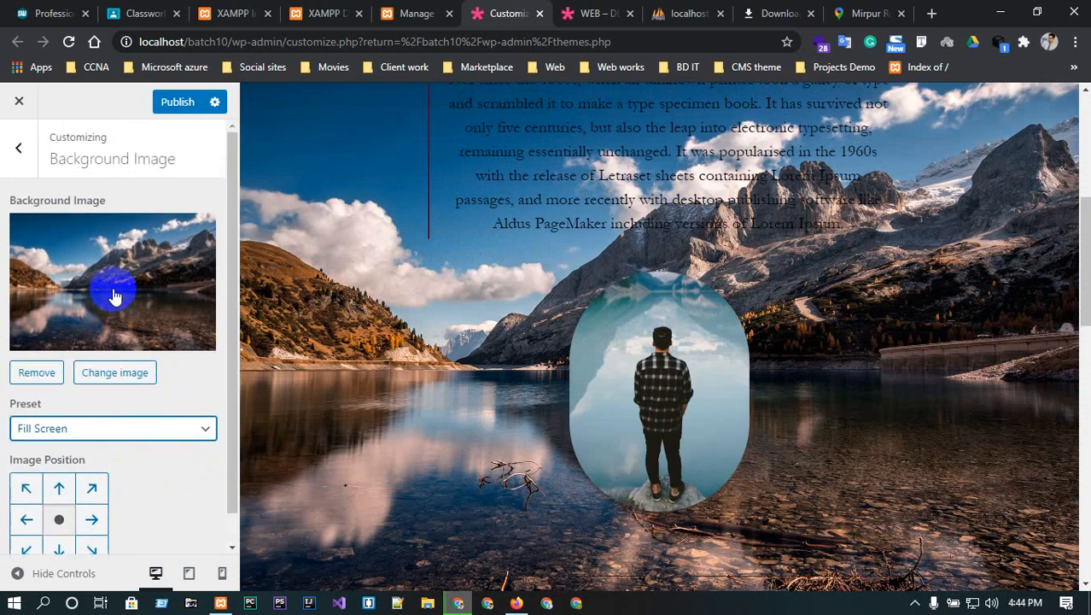
left_click(43, 373)
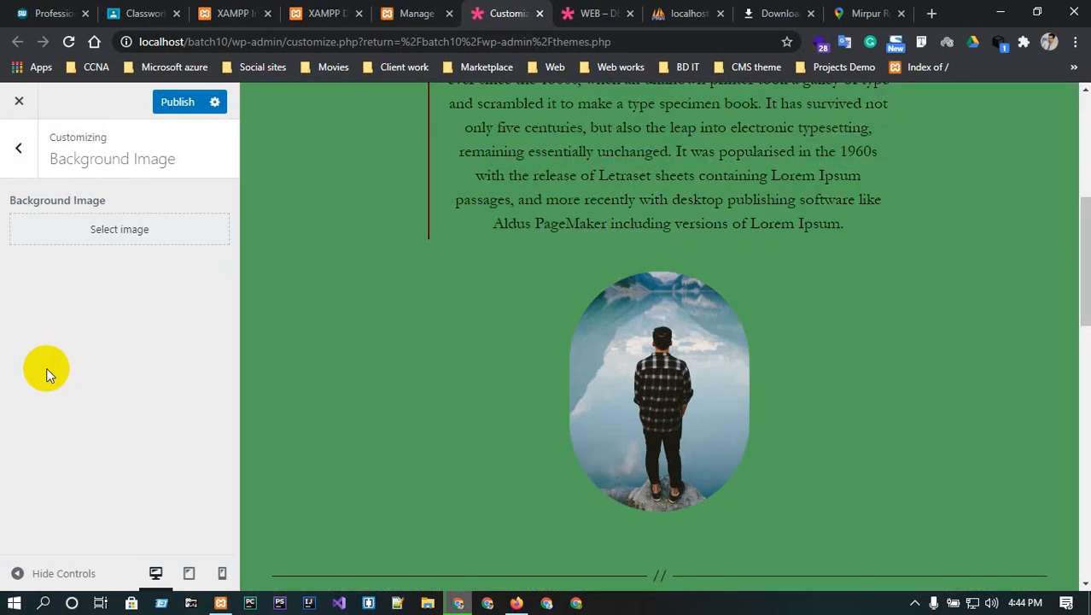
- Check the Customizer's Menus section, which shows no menus exist, then return to the section list
left_click(16, 157)
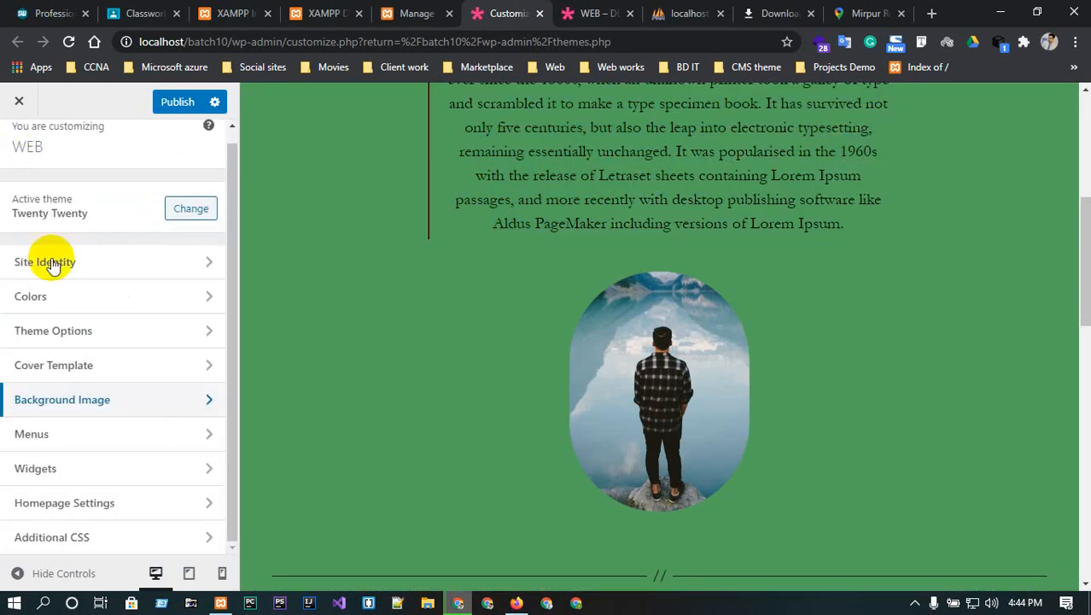
left_click(93, 431)
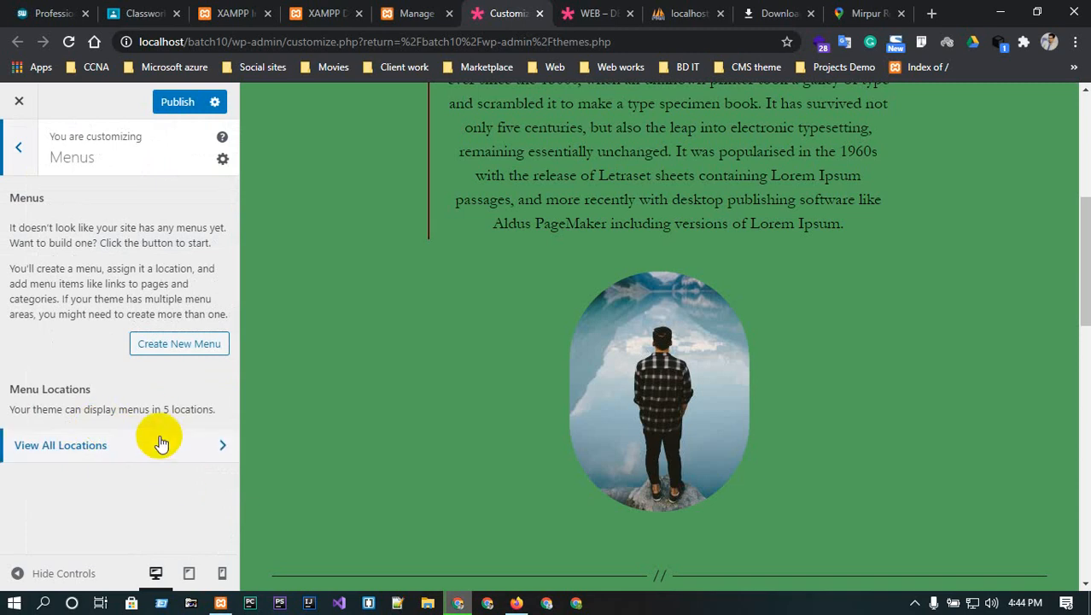
scroll(856, 302, "up", 5)
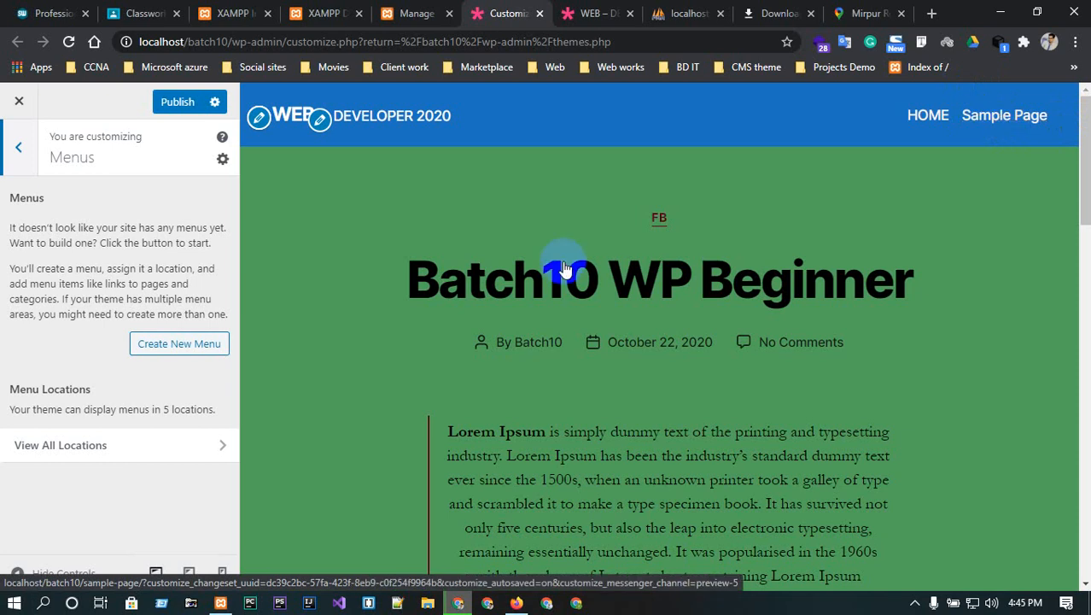
left_click(18, 148)
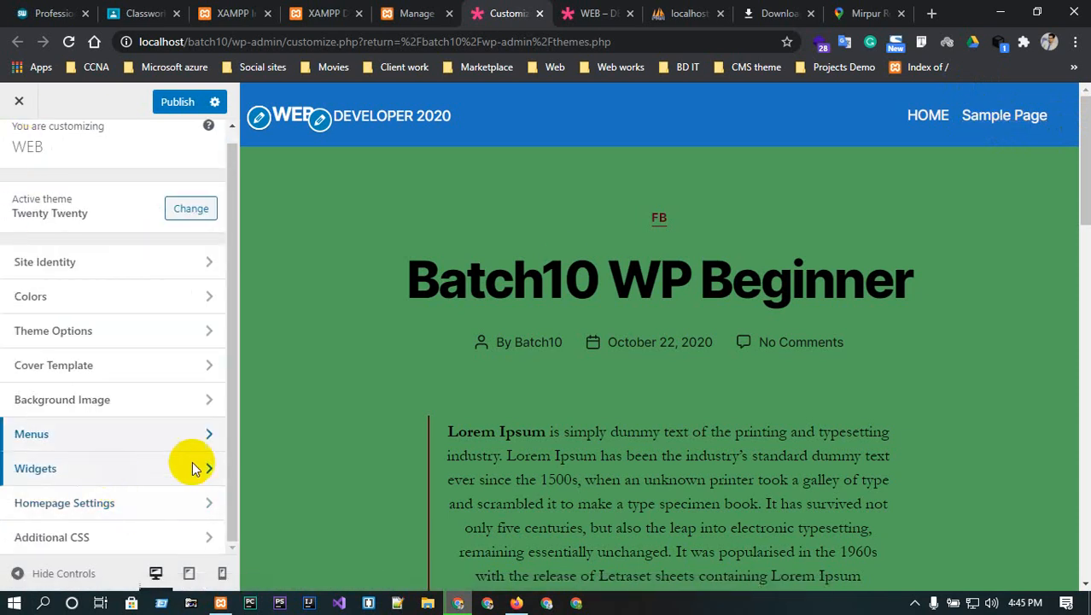
- Set the homepage to a static page showing HOME, then view the live site tab
left_click(115, 508)
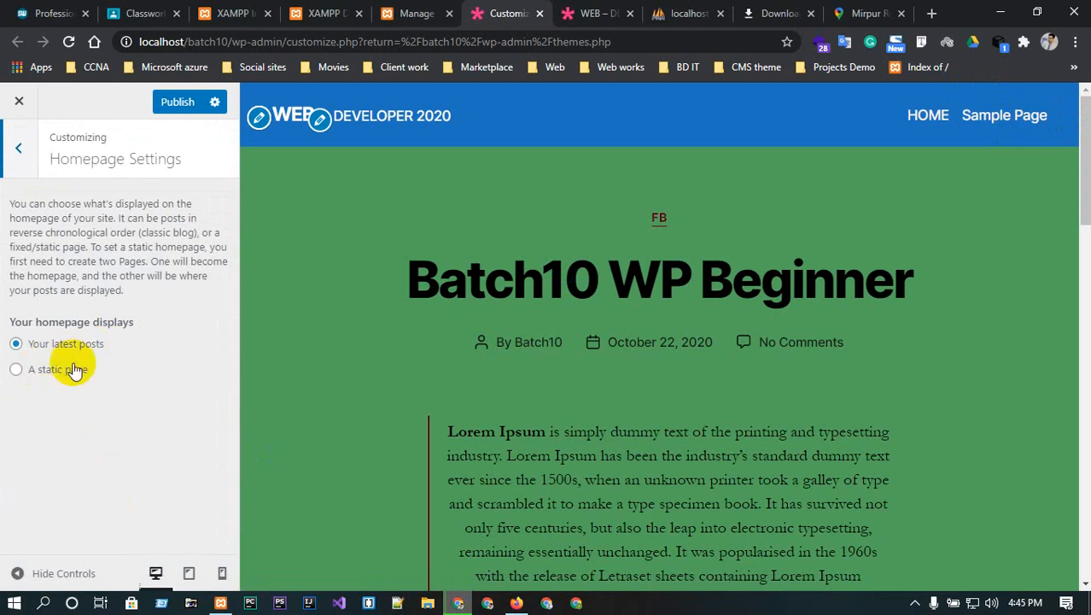
left_click(17, 371)
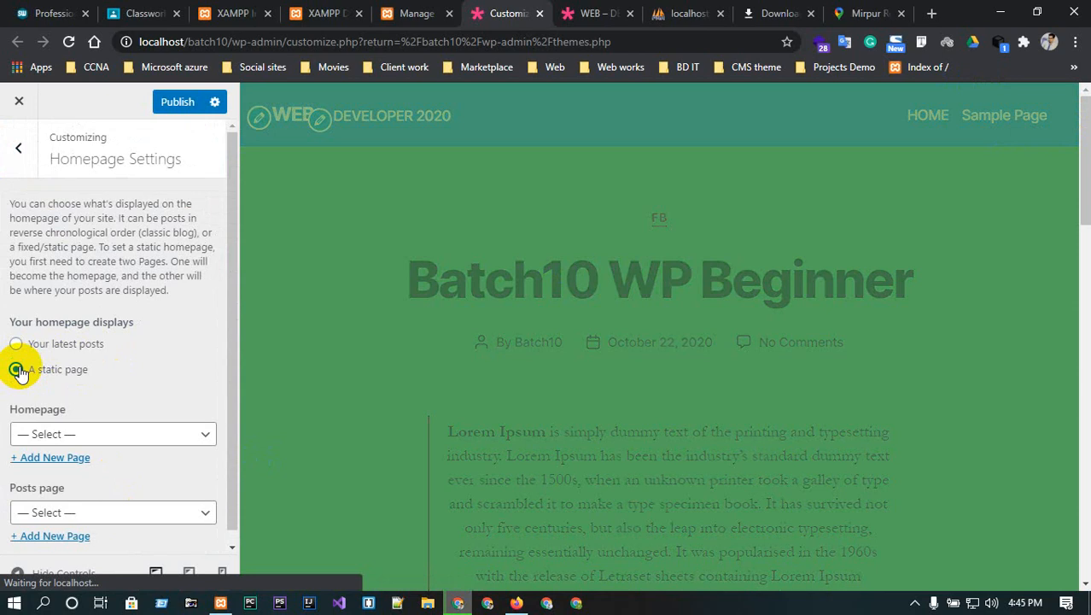
left_click(112, 433)
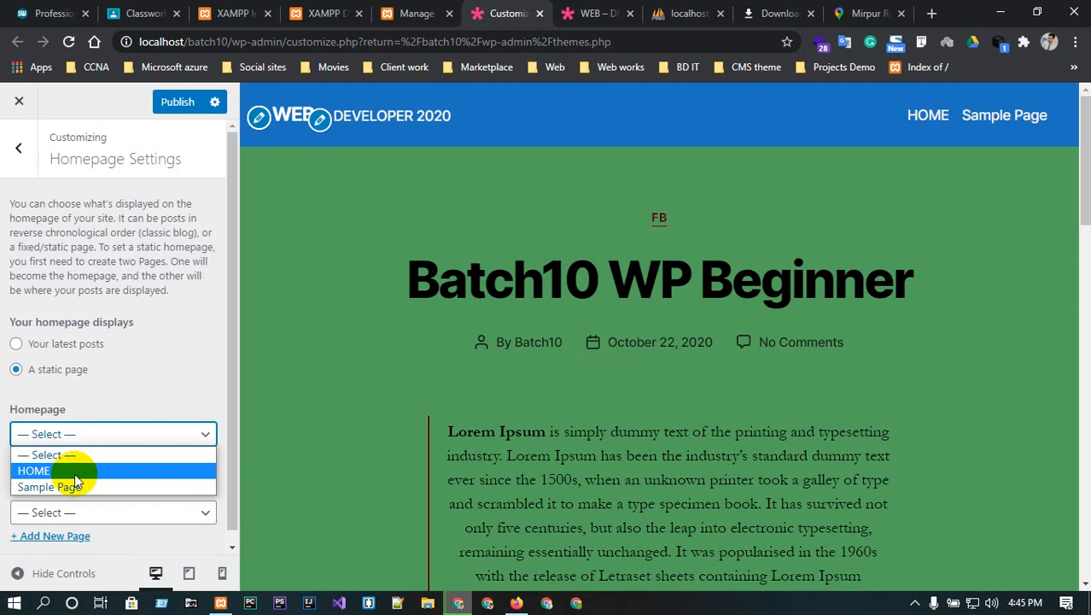
left_click(32, 470)
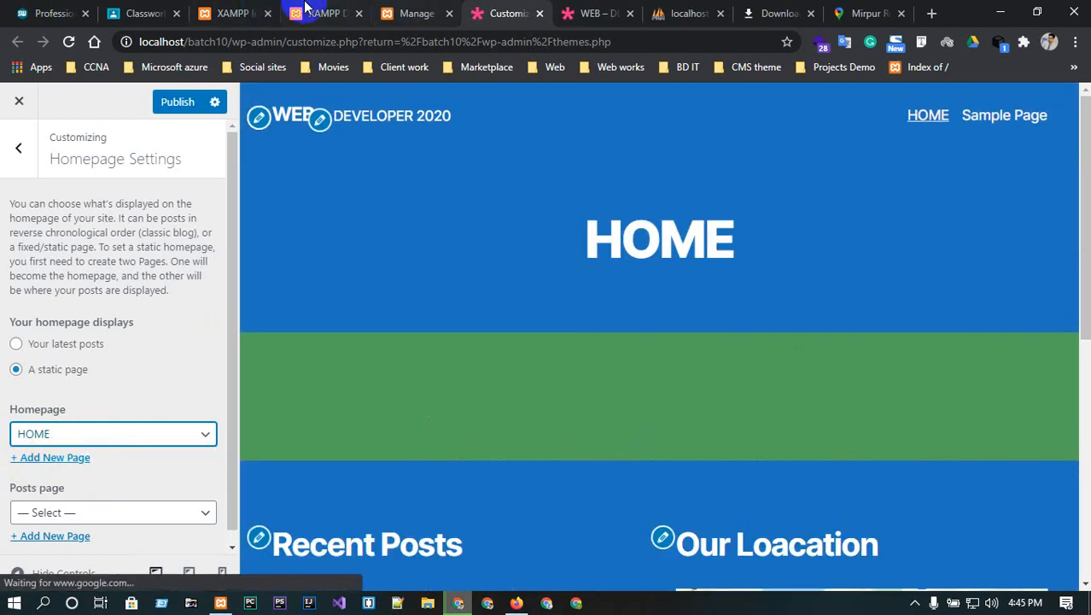
left_click(604, 12)
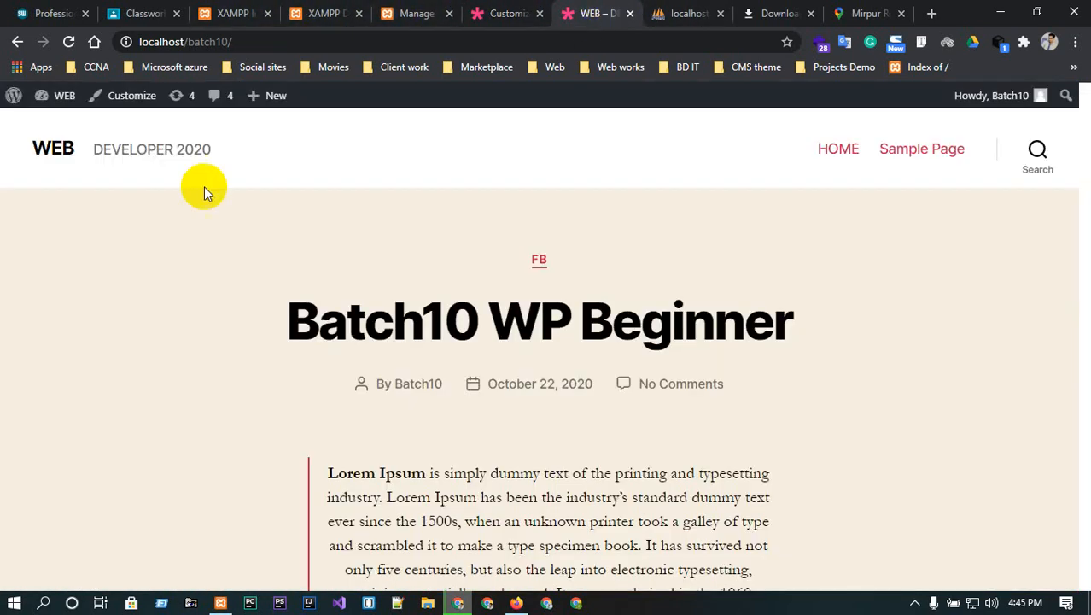
left_click(58, 145)
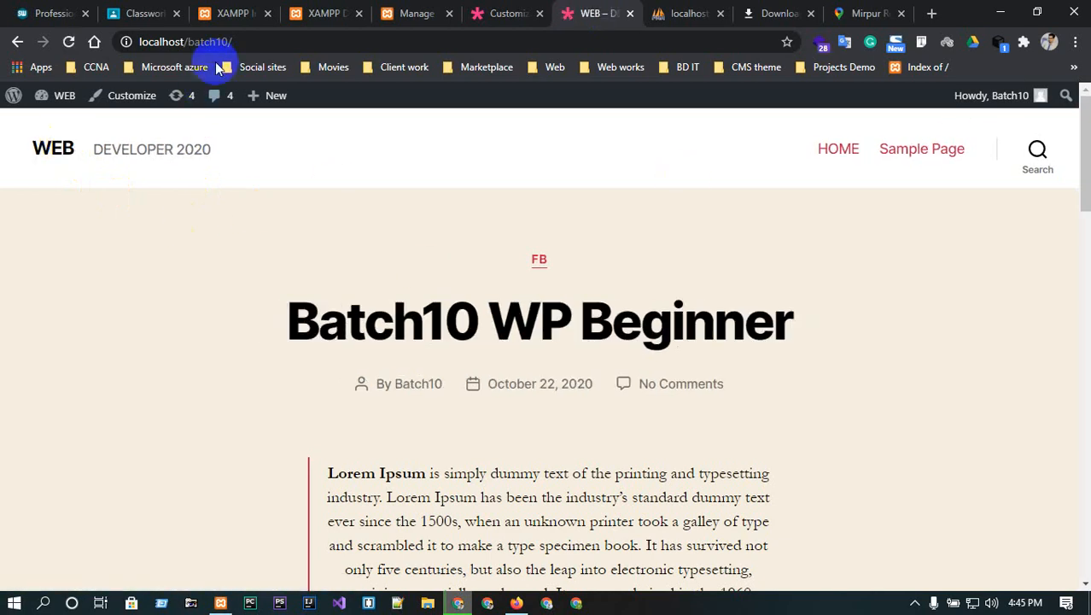
left_click(256, 41)
left_click(279, 39)
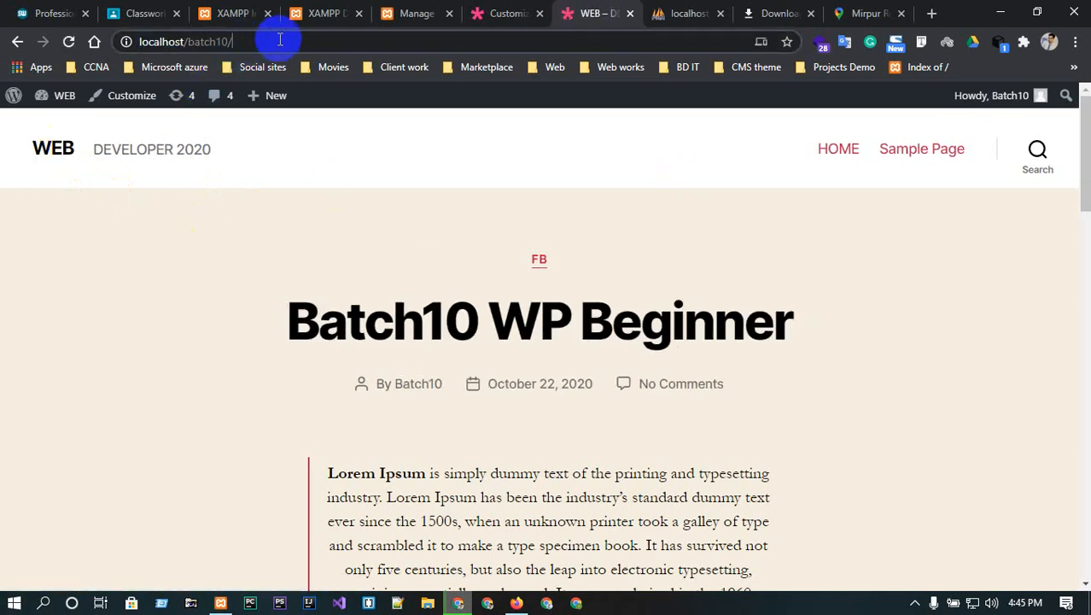
left_click(837, 149)
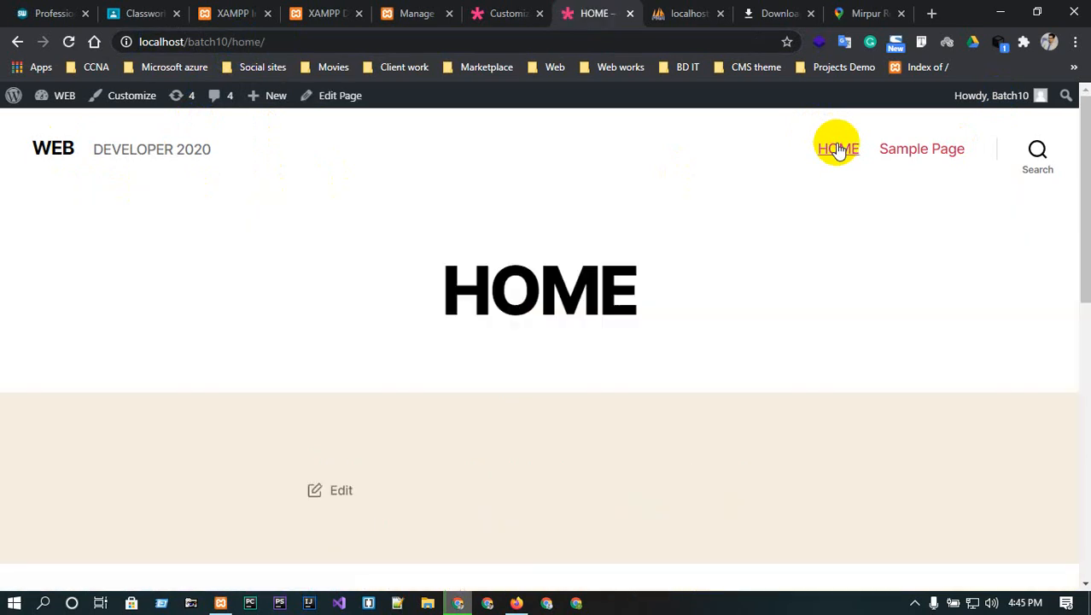
left_click(294, 39)
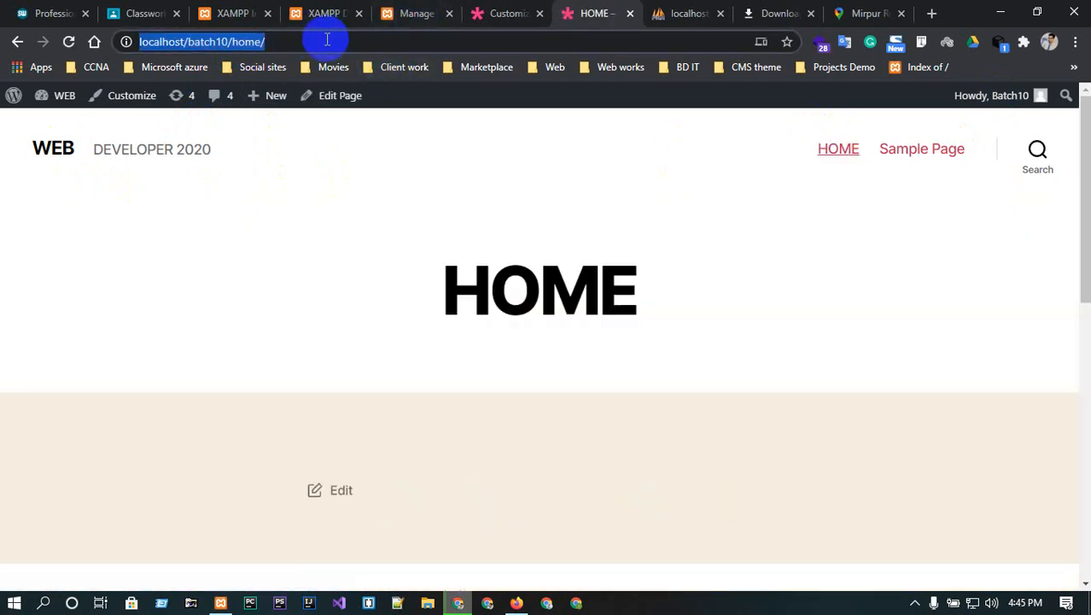
left_click(276, 38)
key("BackSpace")
key("BackSpace")
key("BackSpace")
key("BackSpace")
key("BackSpace")
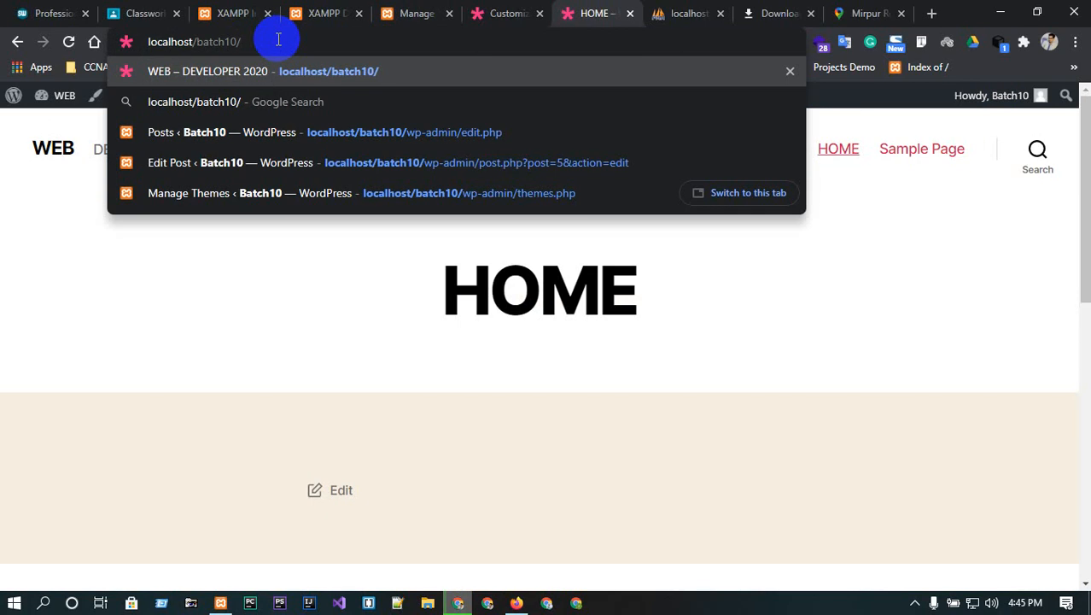
left_click(494, 9)
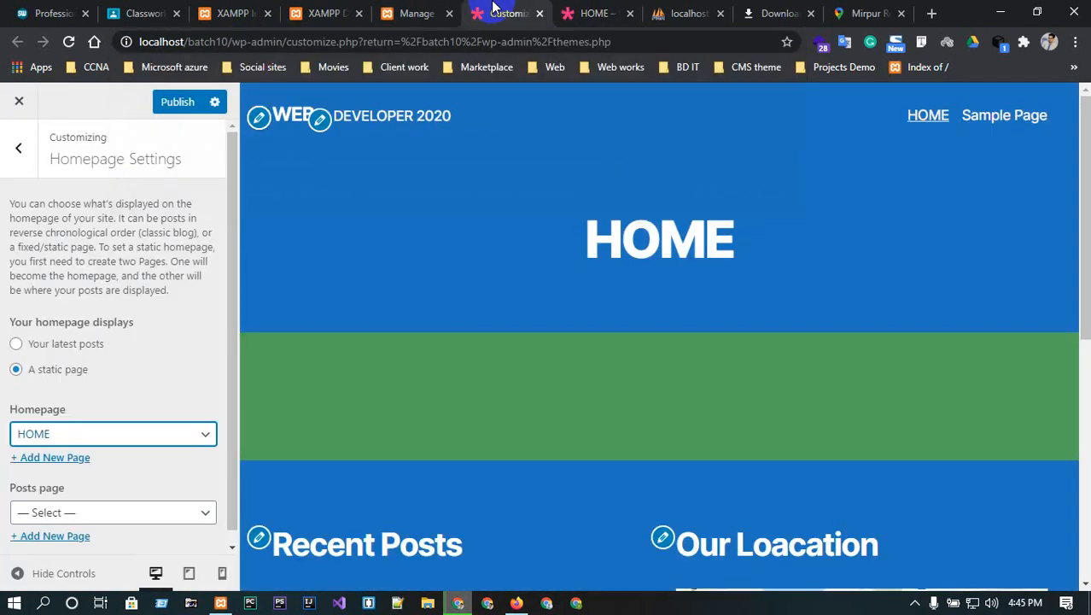
scroll(187, 427, "down", 1)
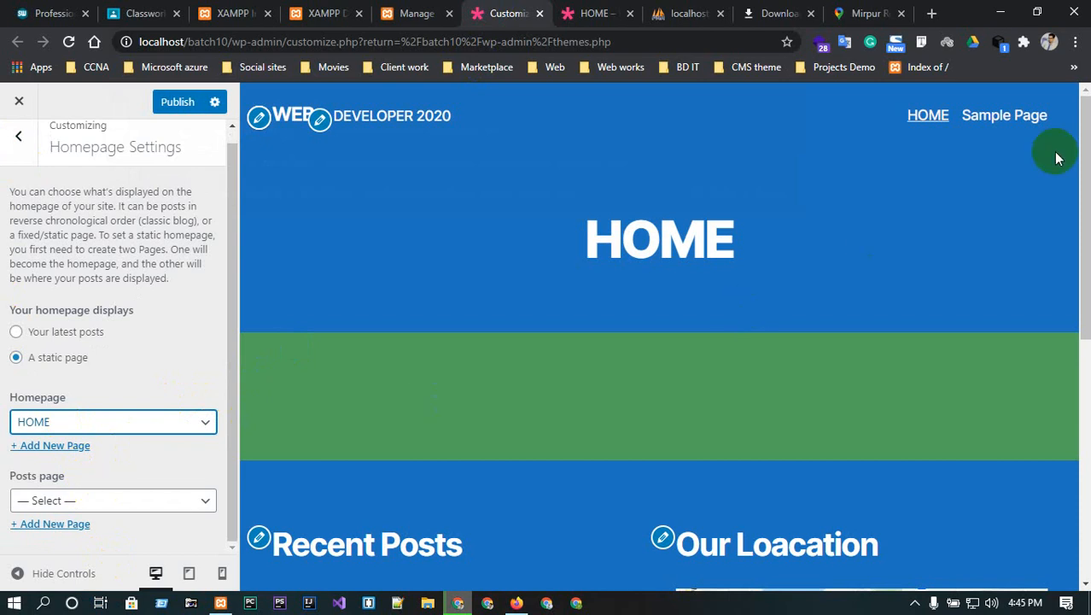
- Browse the Shahin World Blog and its first post, then return to the Customizer
left_click(53, 12)
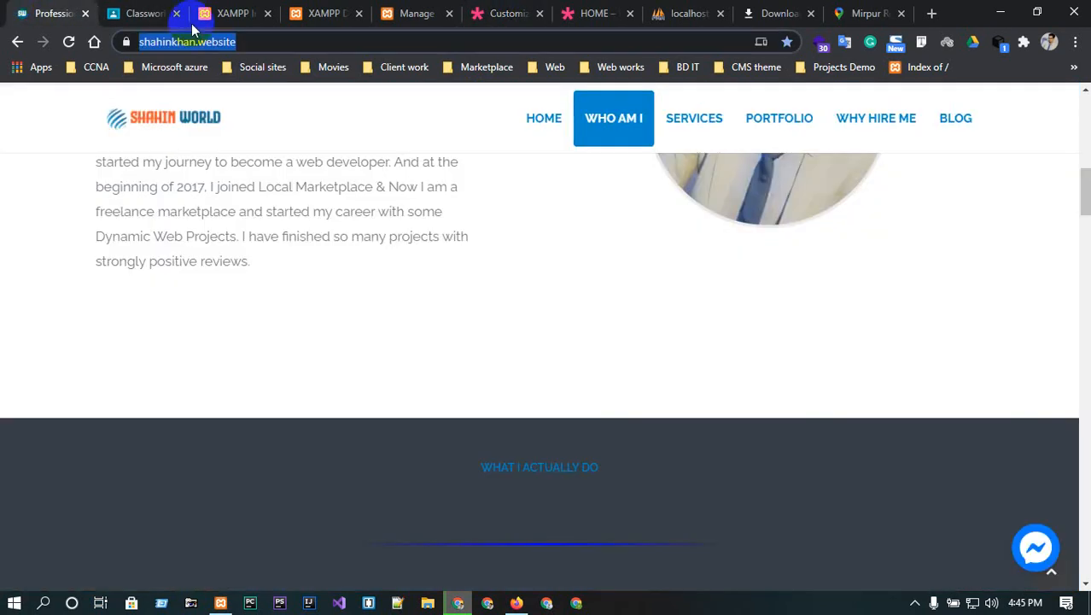
left_click(973, 124)
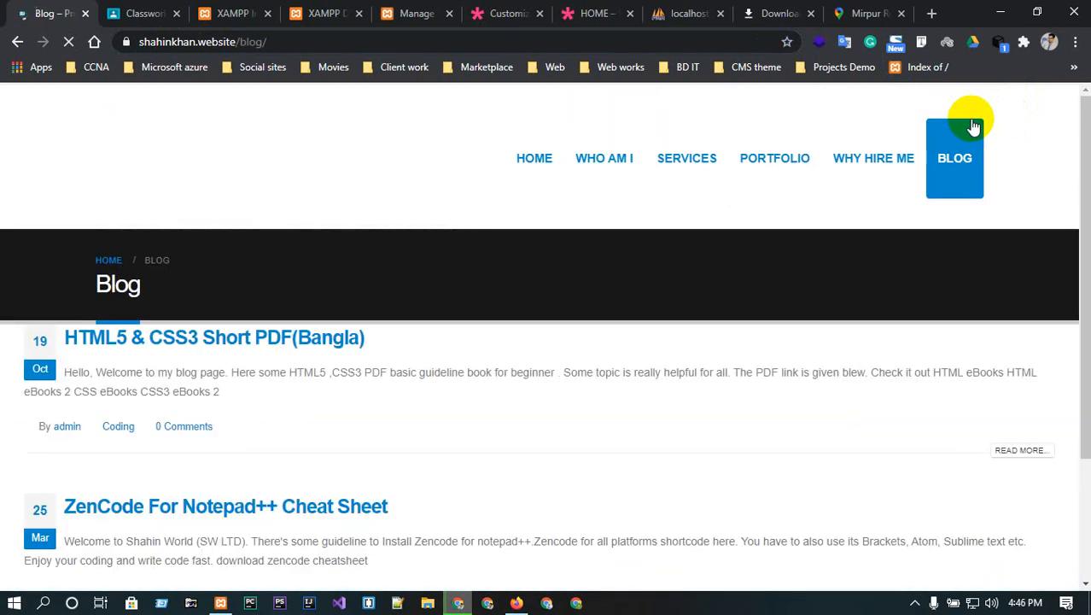
scroll(214, 564, "down", 2)
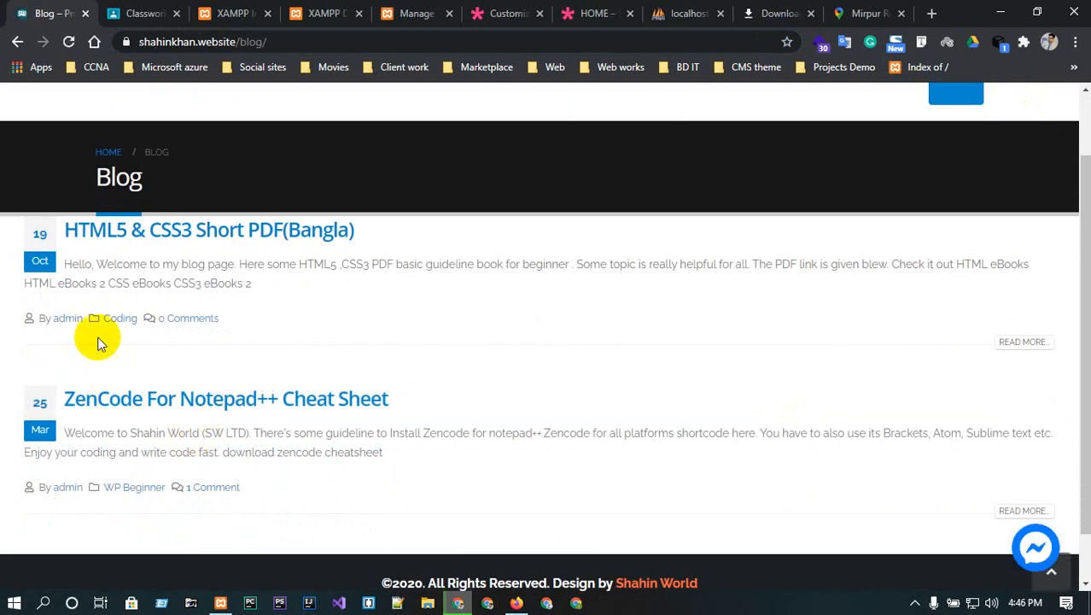
left_click(1022, 342)
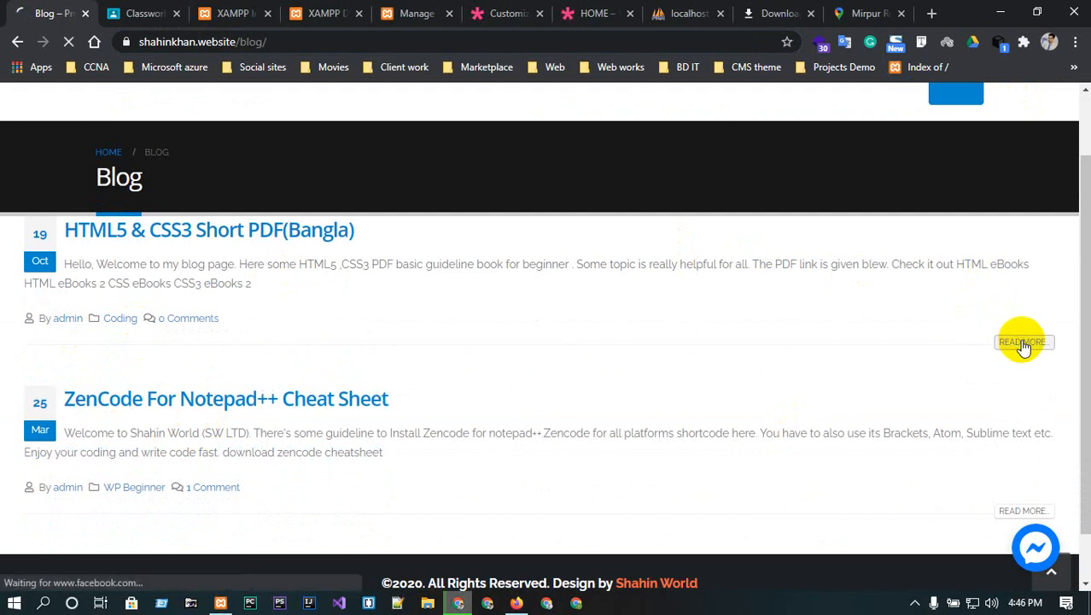
scroll(438, 422, "down", 2)
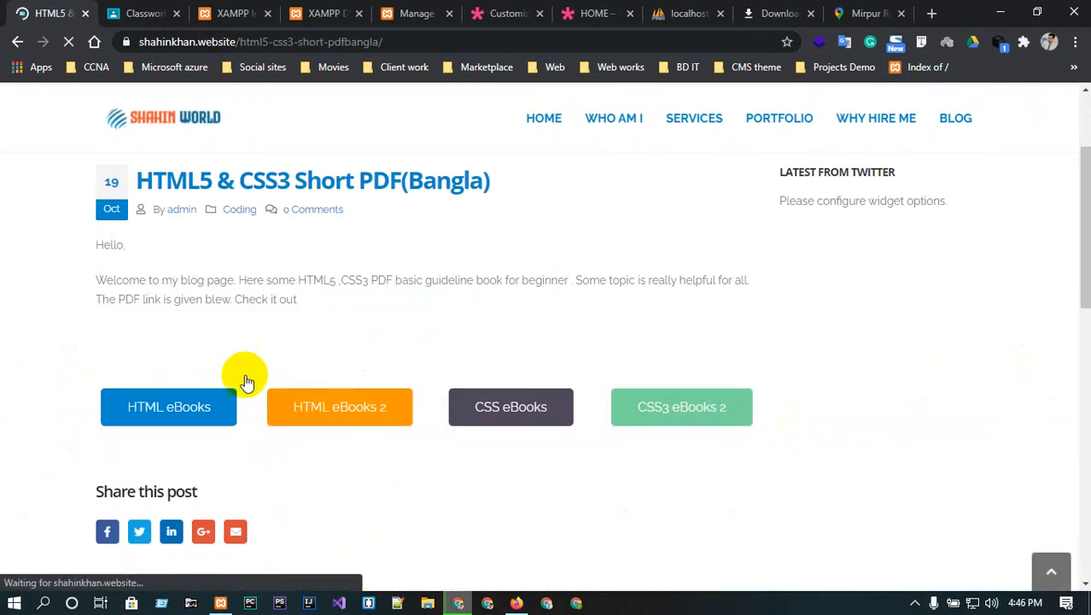
left_click(357, 400)
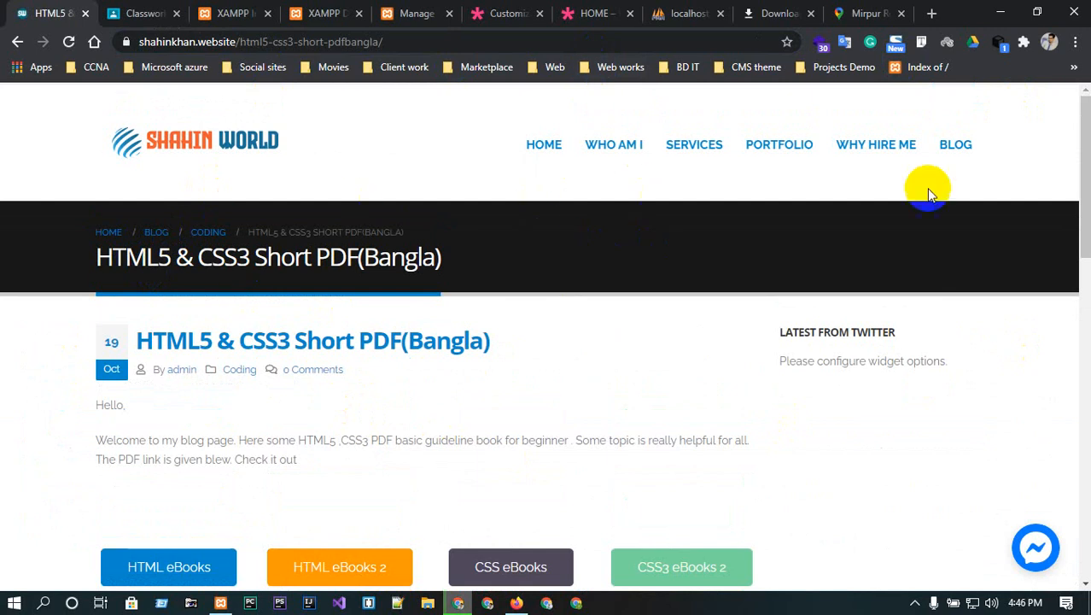
left_click(946, 141)
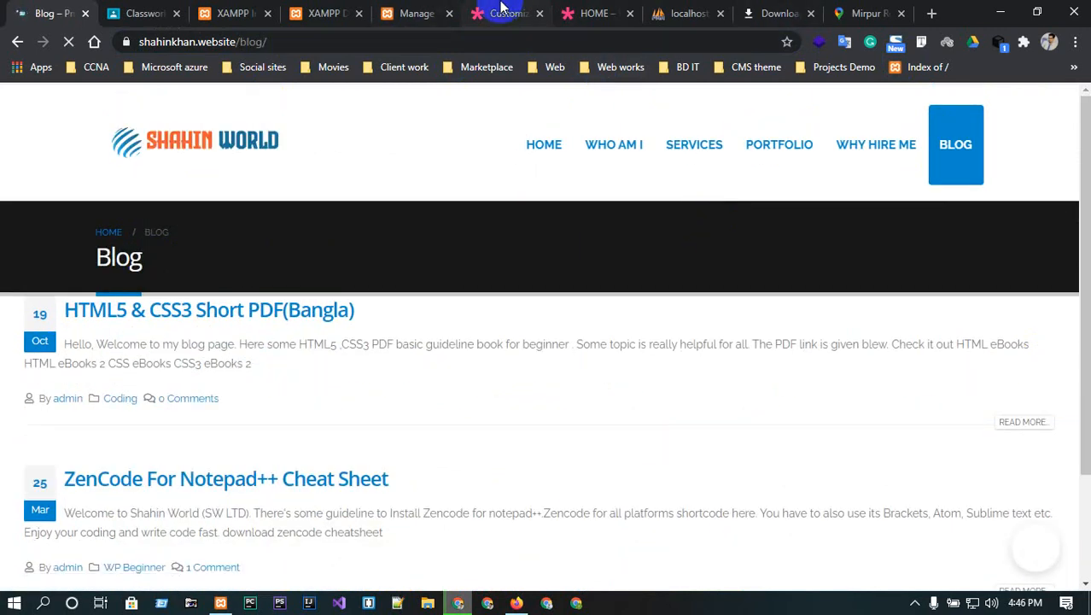
left_click(501, 13)
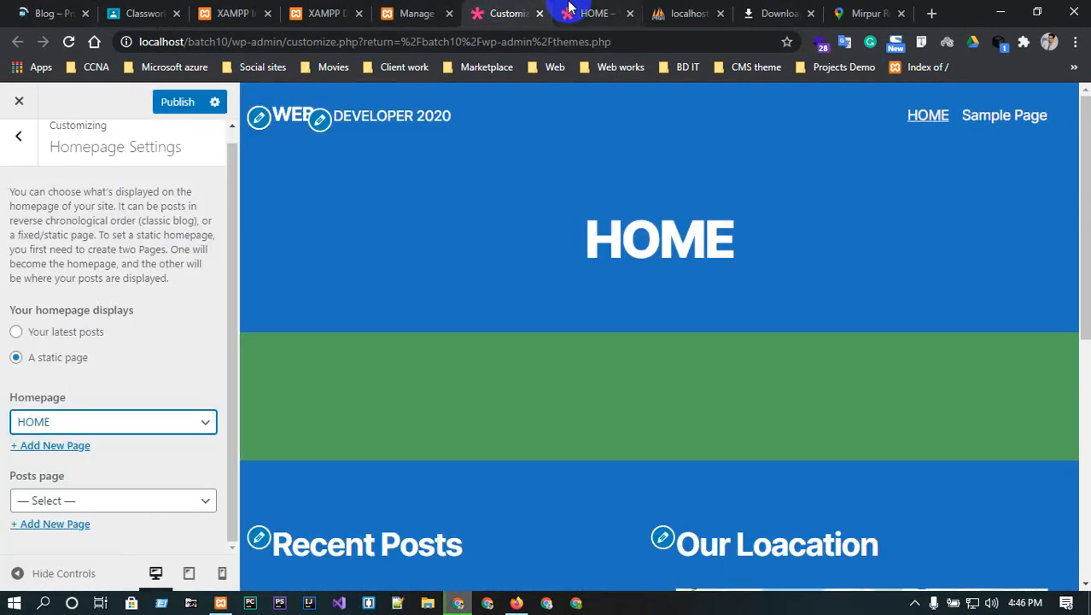
- Look over the Additional CSS section and return to the main Customizer sections
left_click(12, 138)
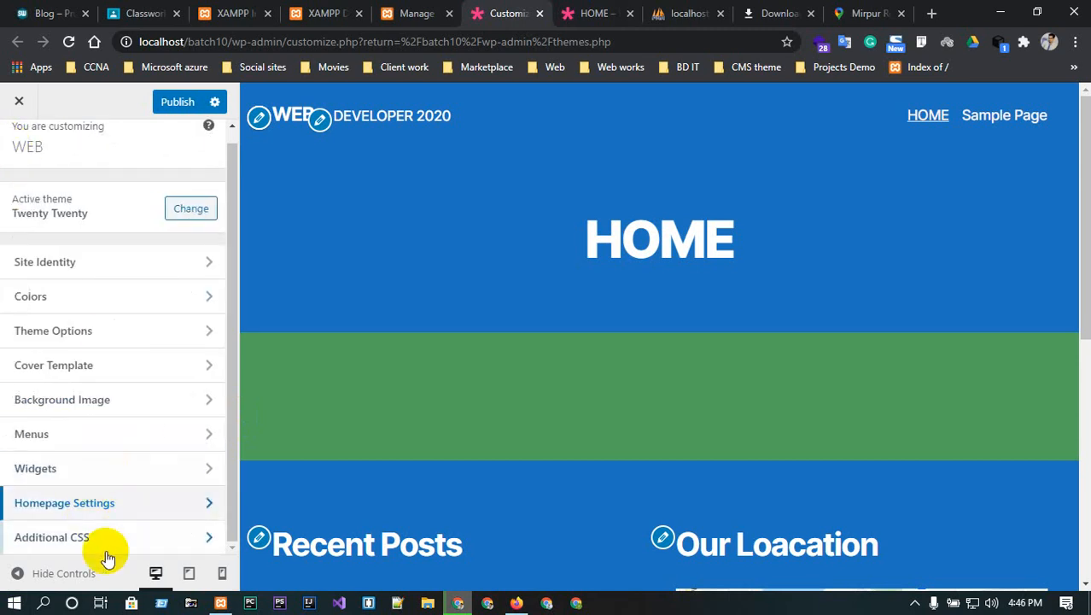
left_click(119, 543)
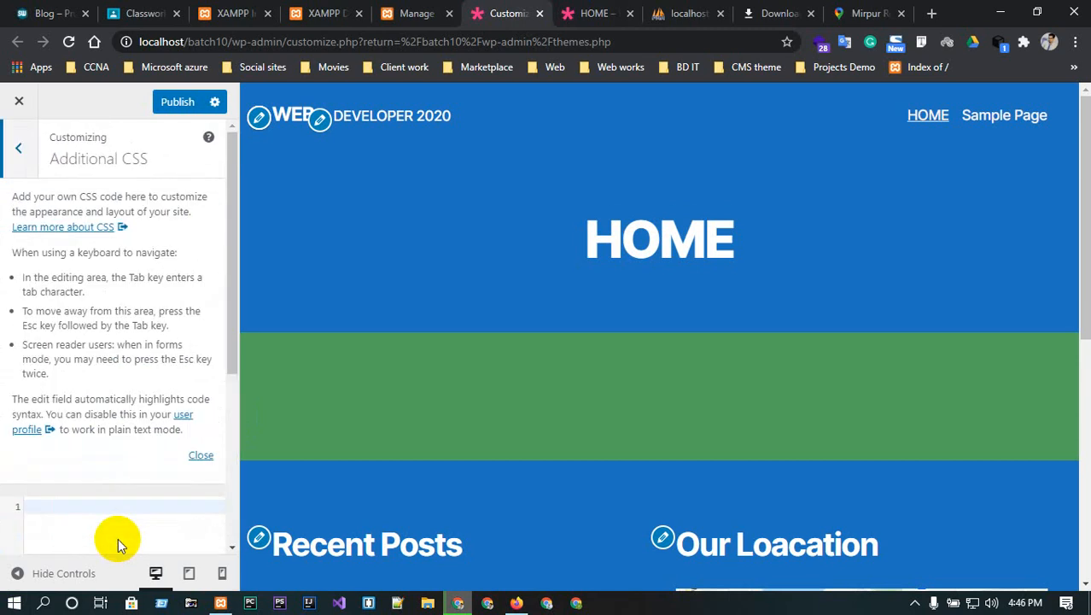
scroll(118, 538, "down", 4)
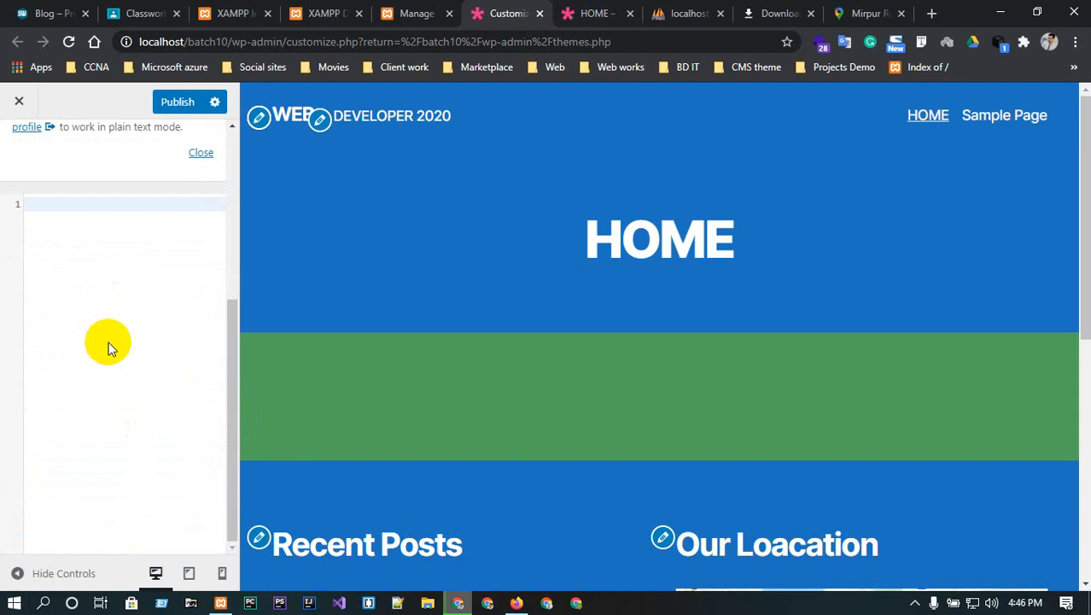
scroll(107, 345, "up", 5)
left_click(20, 141)
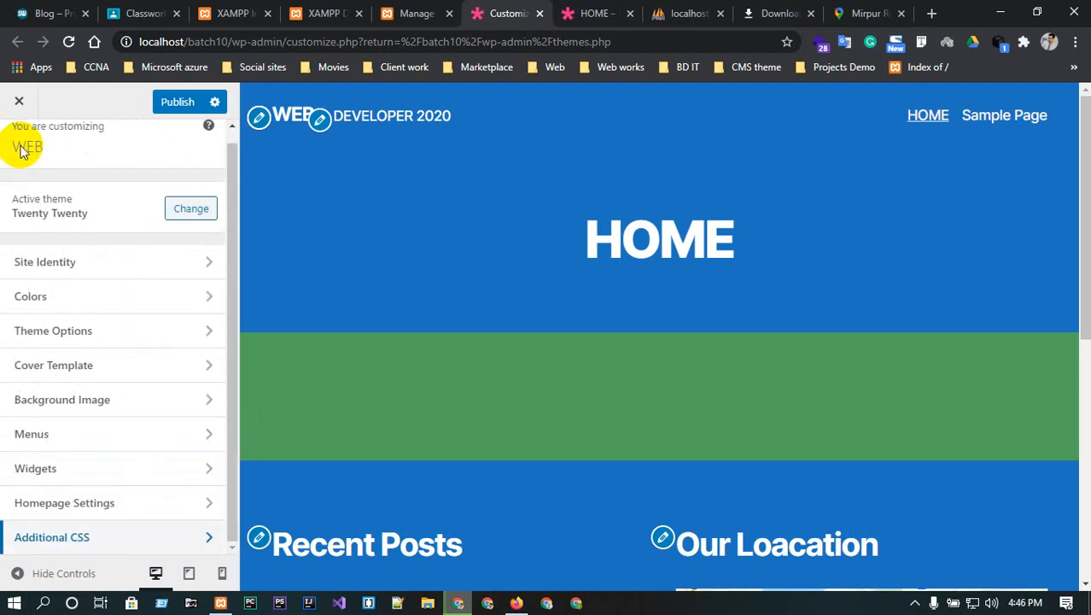
- Publish the Customizer changes and switch to the live HOME page tab
left_click(173, 103)
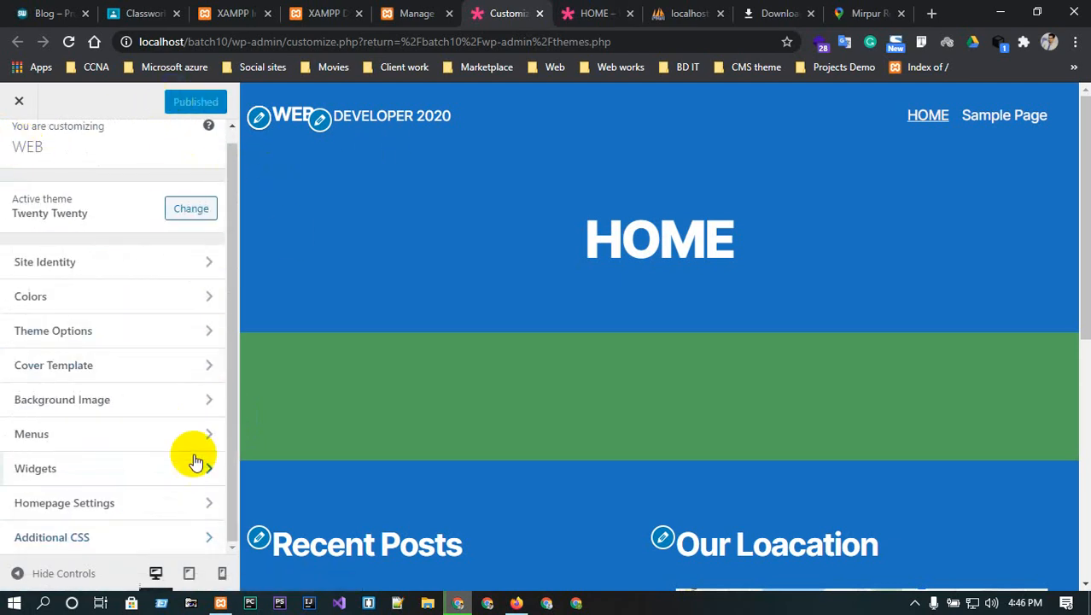
scroll(99, 248, "up", 1)
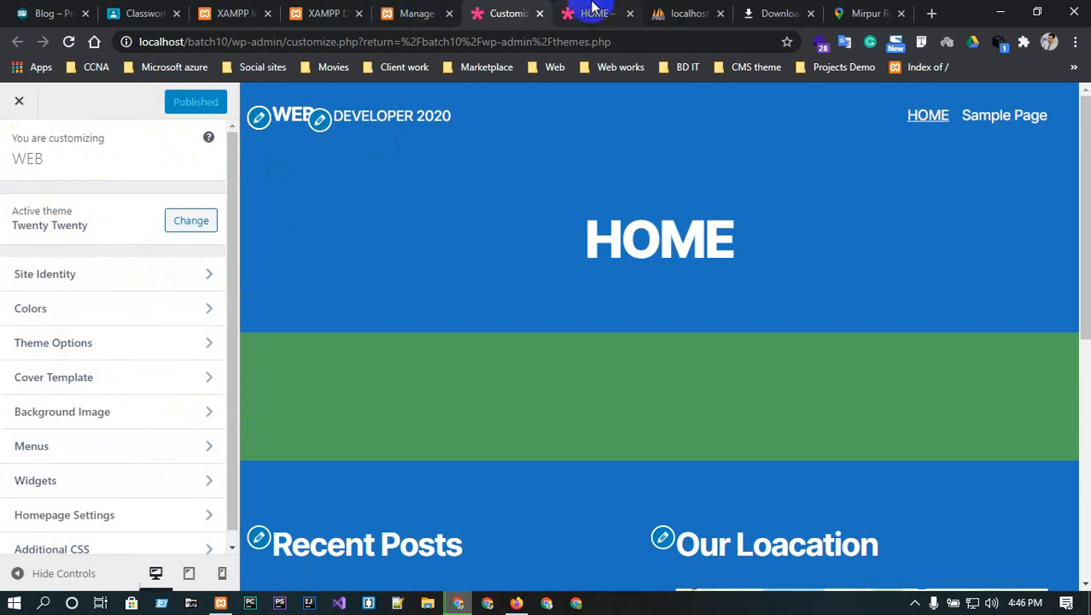
left_click(602, 10)
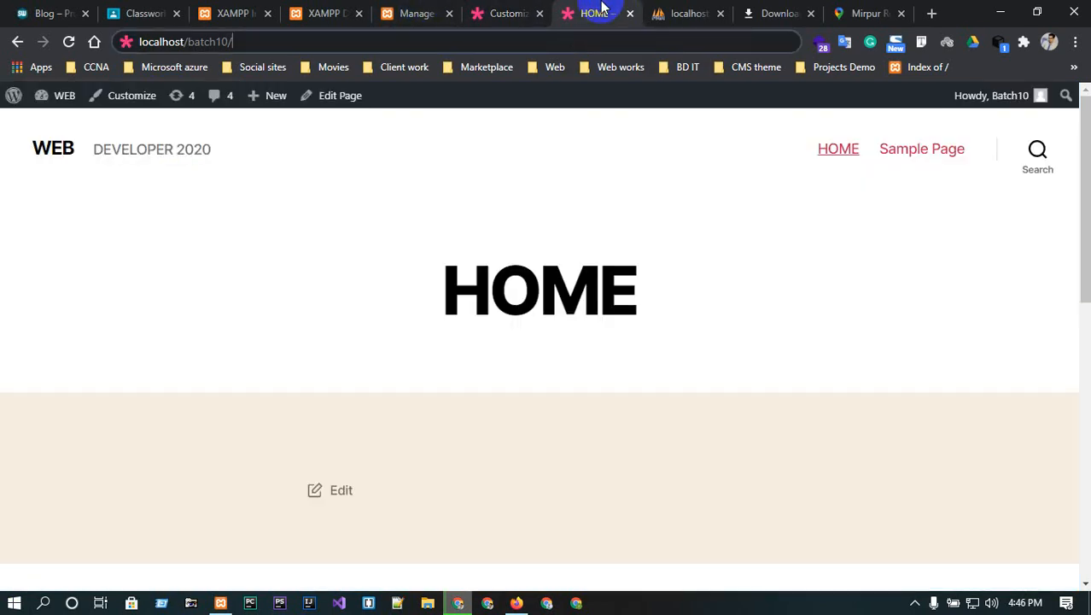
- Reload the live homepage, review its recent posts, calendar and map, then return to the Customizer
left_click(69, 42)
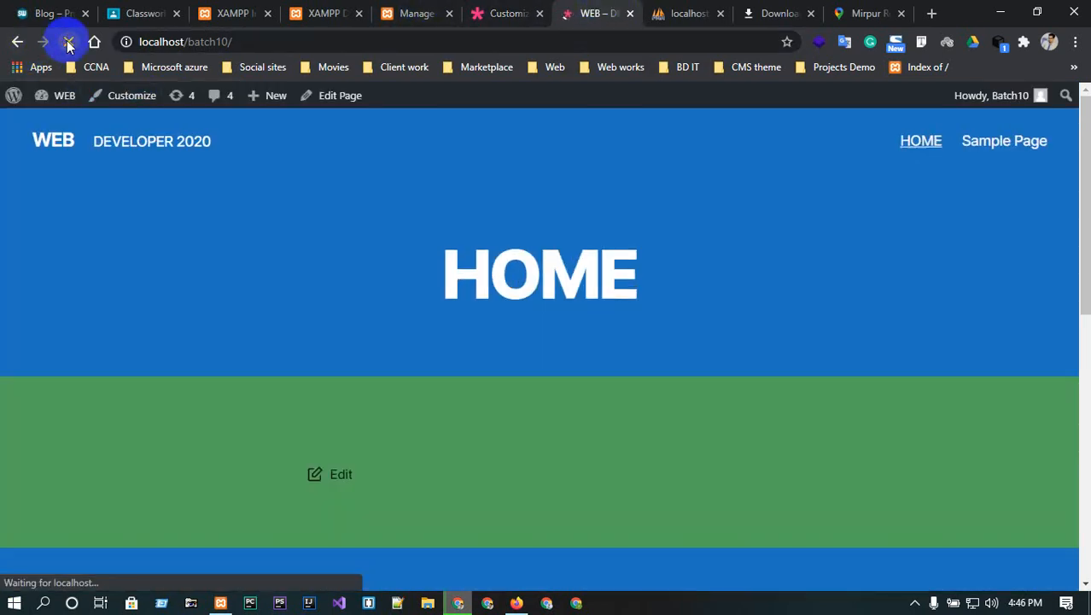
left_click(921, 146)
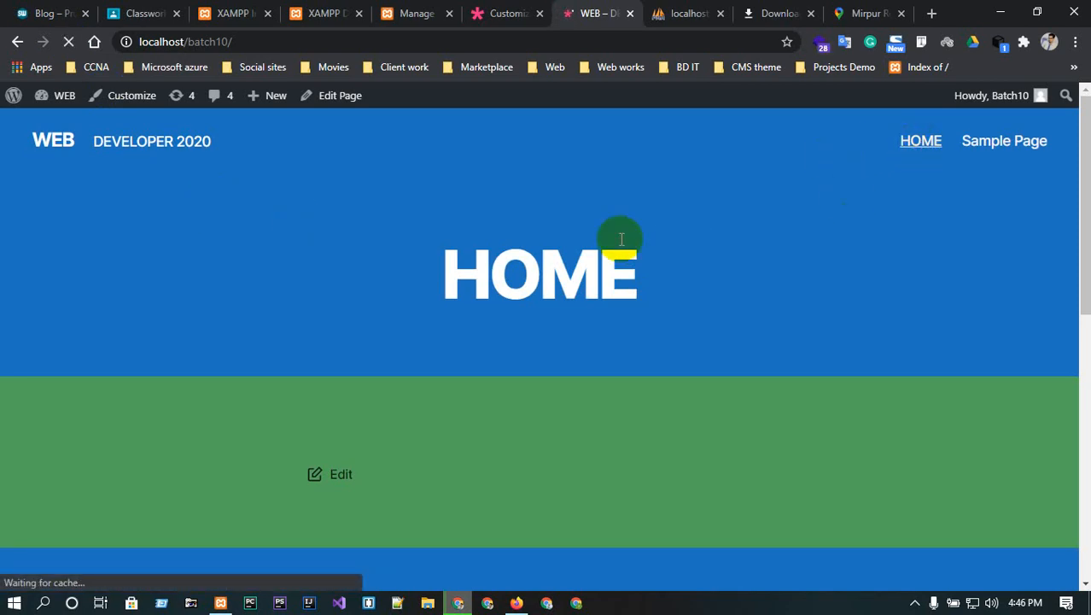
left_click(263, 37)
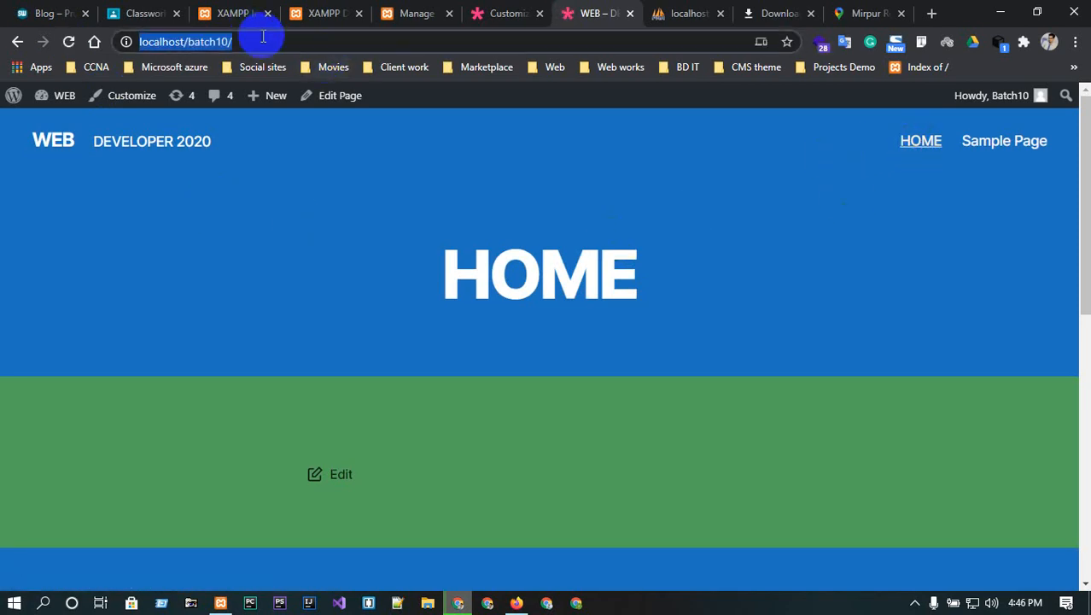
left_click(261, 36)
left_click(283, 162)
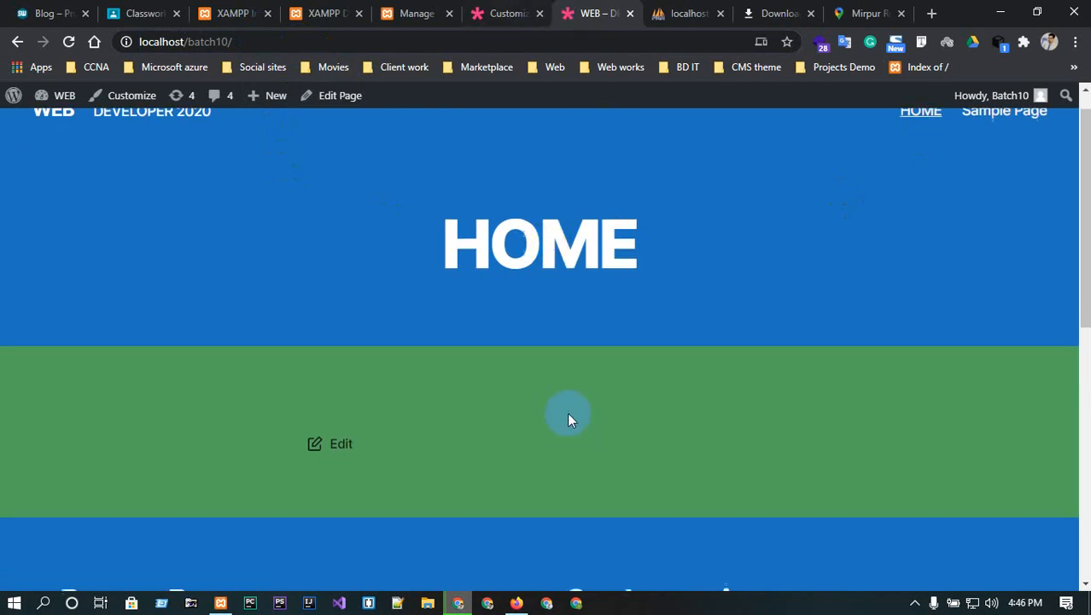
scroll(567, 418, "down", 5)
scroll(555, 418, "up", 6)
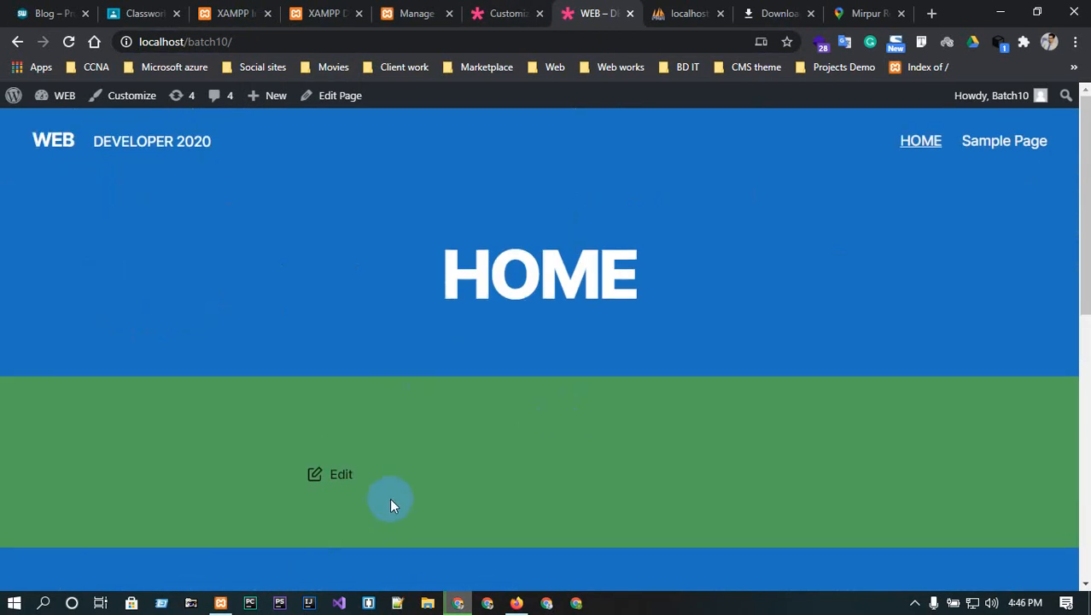
left_click(42, 145)
scroll(301, 283, "down", 5)
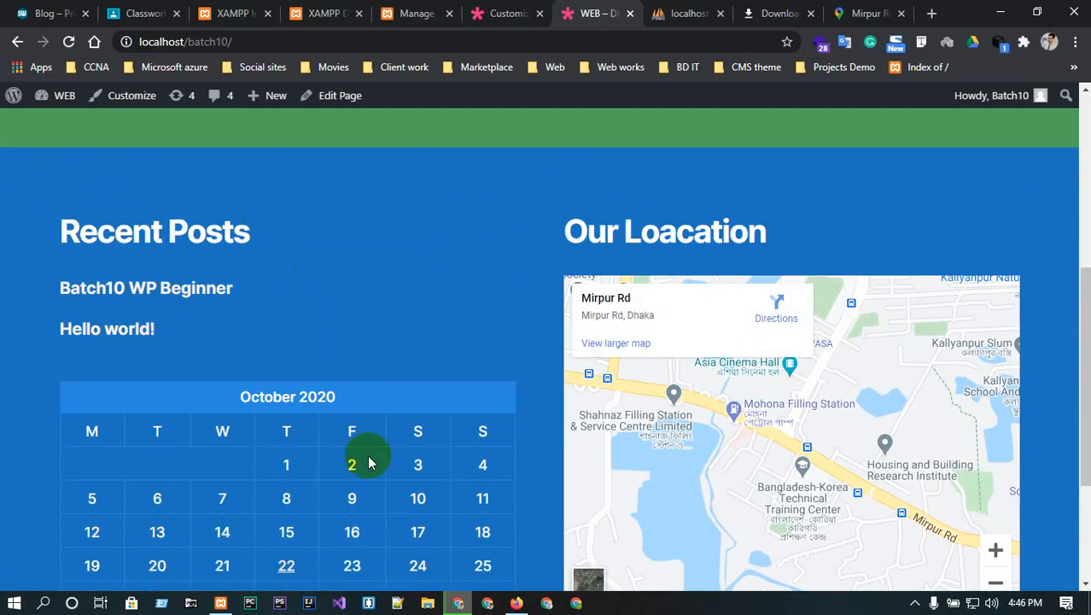
scroll(413, 350, "up", 5)
left_click(504, 13)
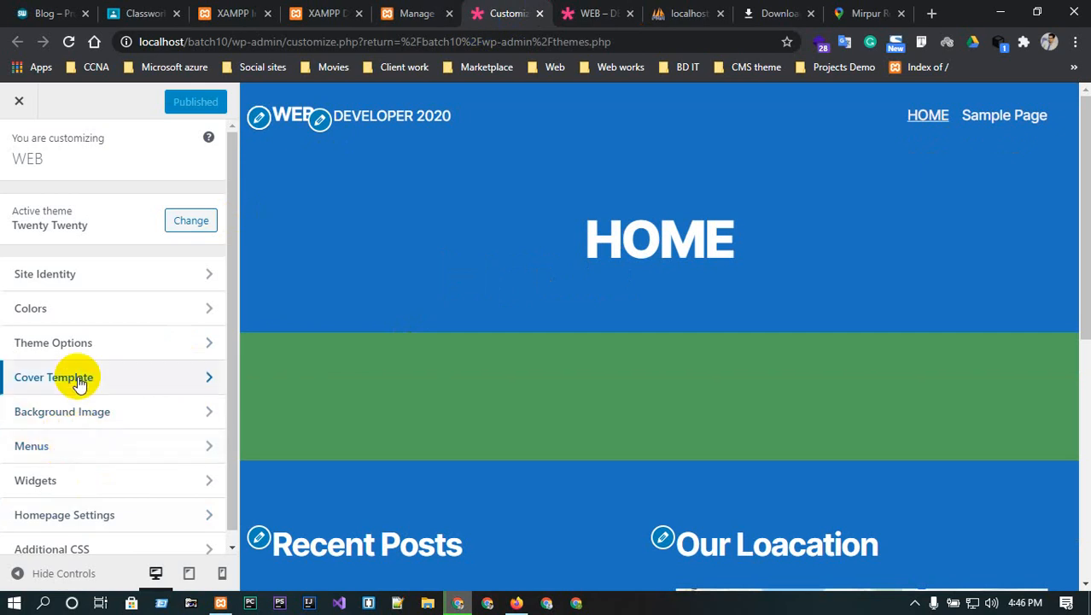
- Revisit Theme Options, Background Image and Homepage Settings, then go to the Themes page
scroll(81, 401, "down", 1)
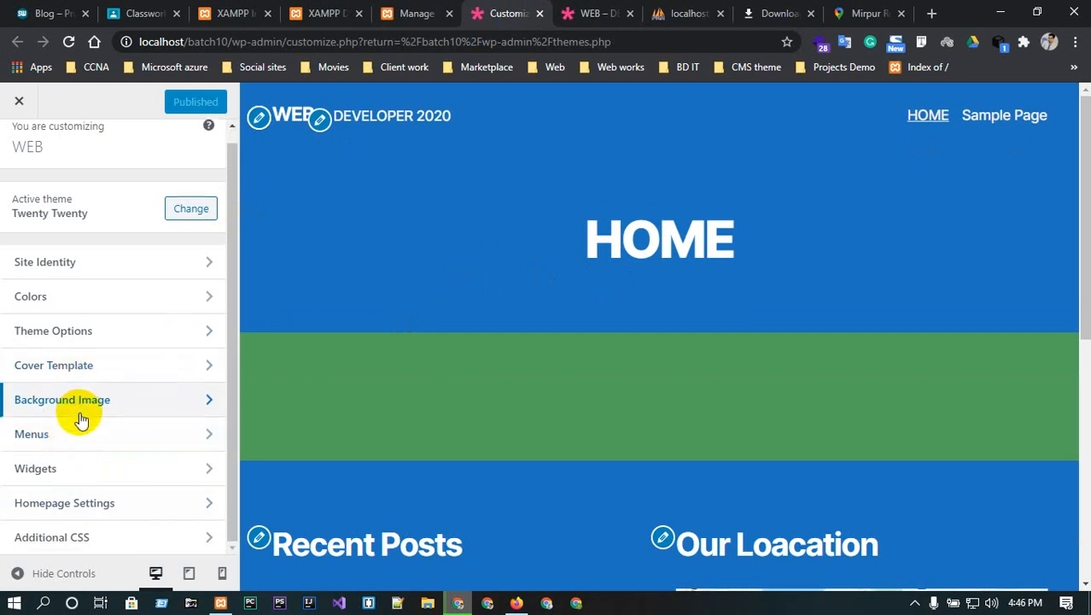
left_click(105, 339)
left_click(20, 150)
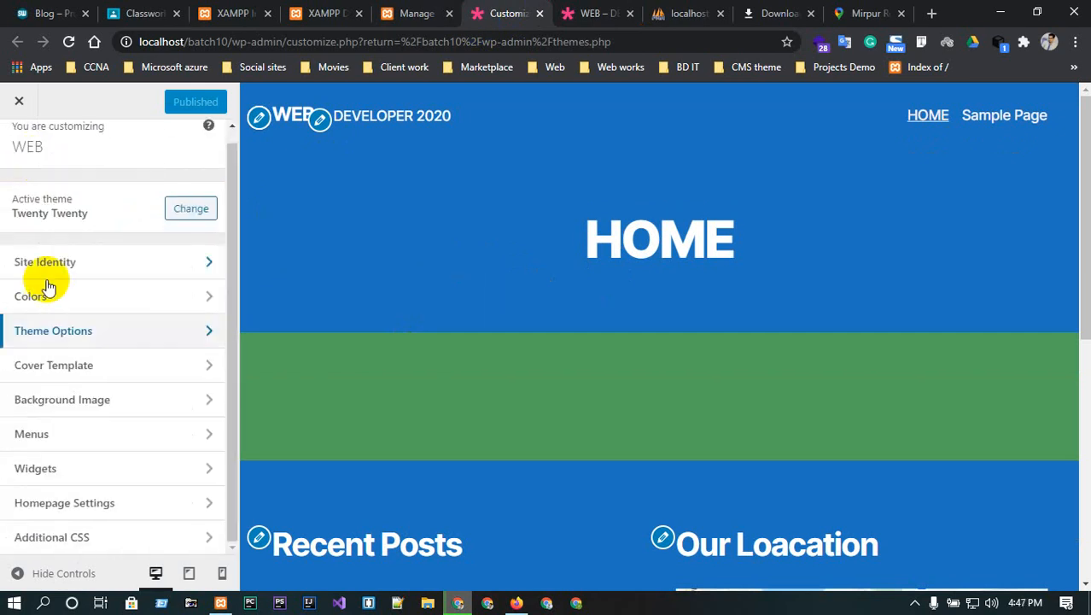
left_click(123, 401)
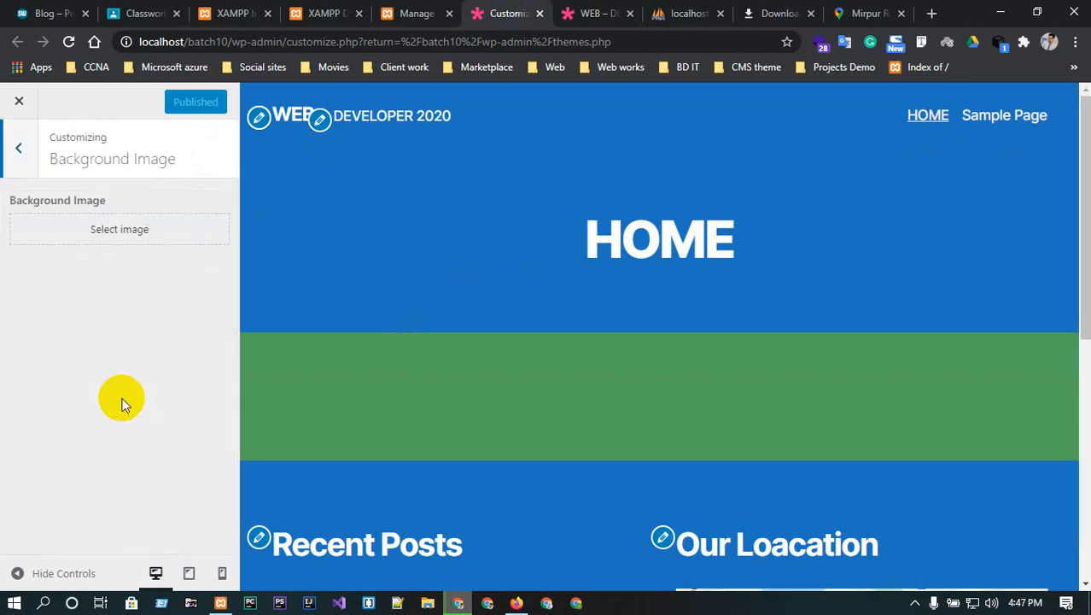
left_click(20, 143)
left_click(146, 500)
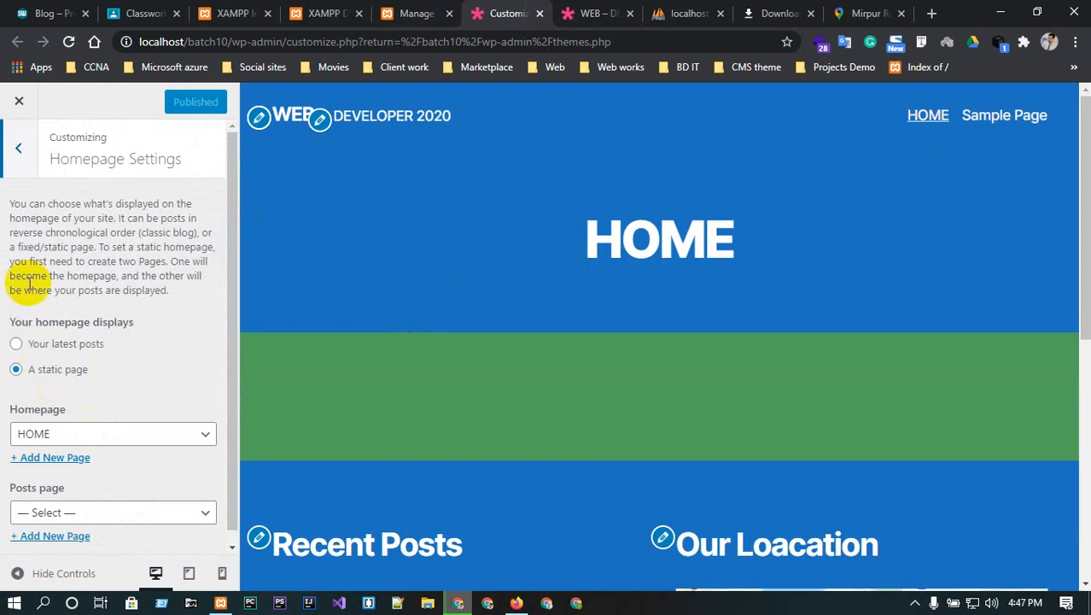
left_click(19, 151)
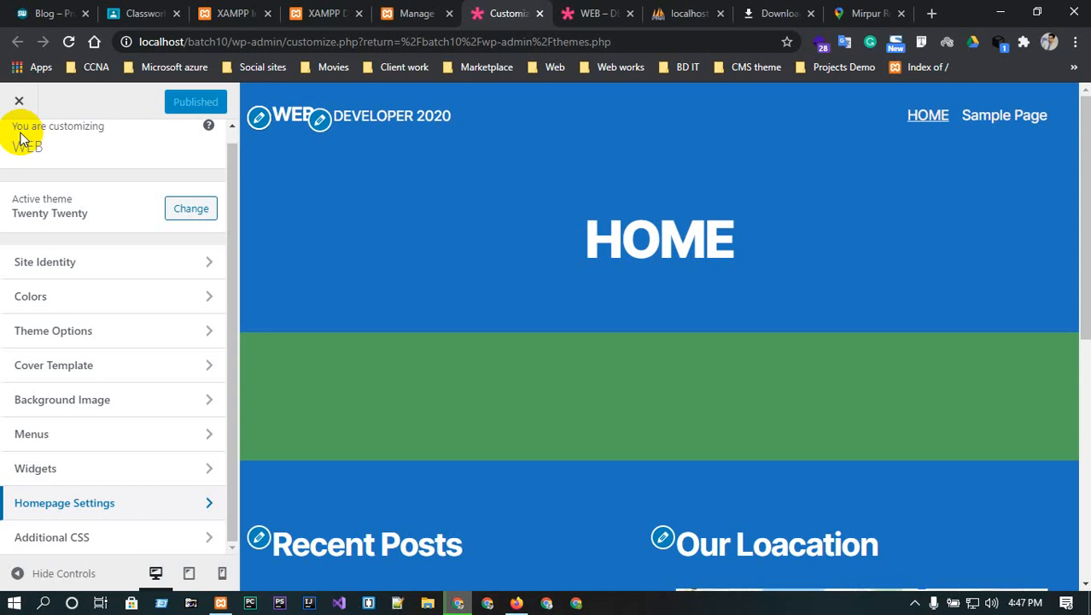
left_click(411, 10)
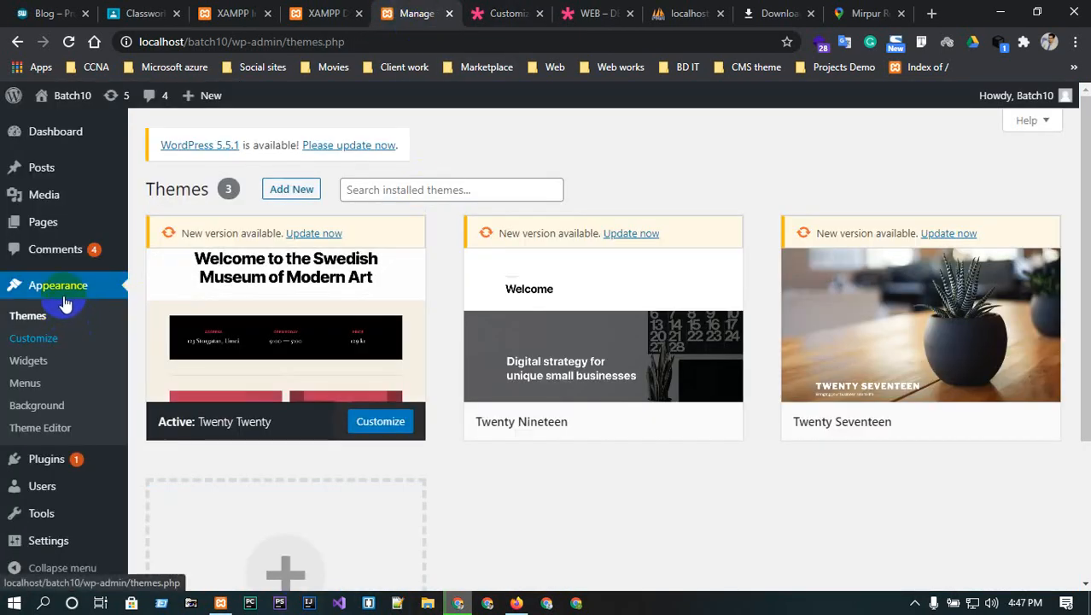
- Create a new navigation menu named 'main' under Appearance > Menus
left_click(36, 390)
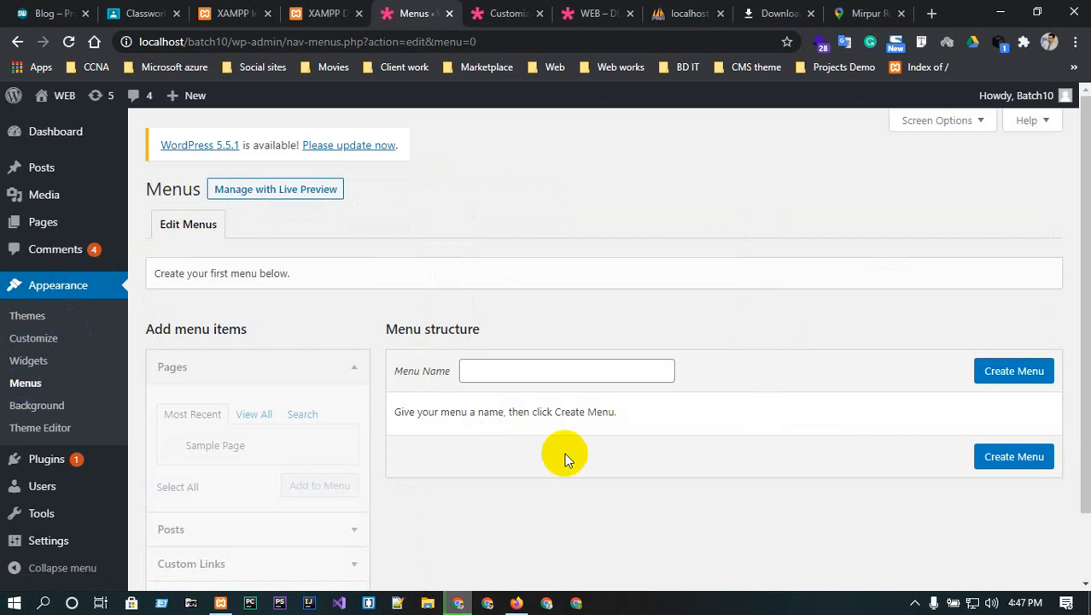
left_click(531, 370)
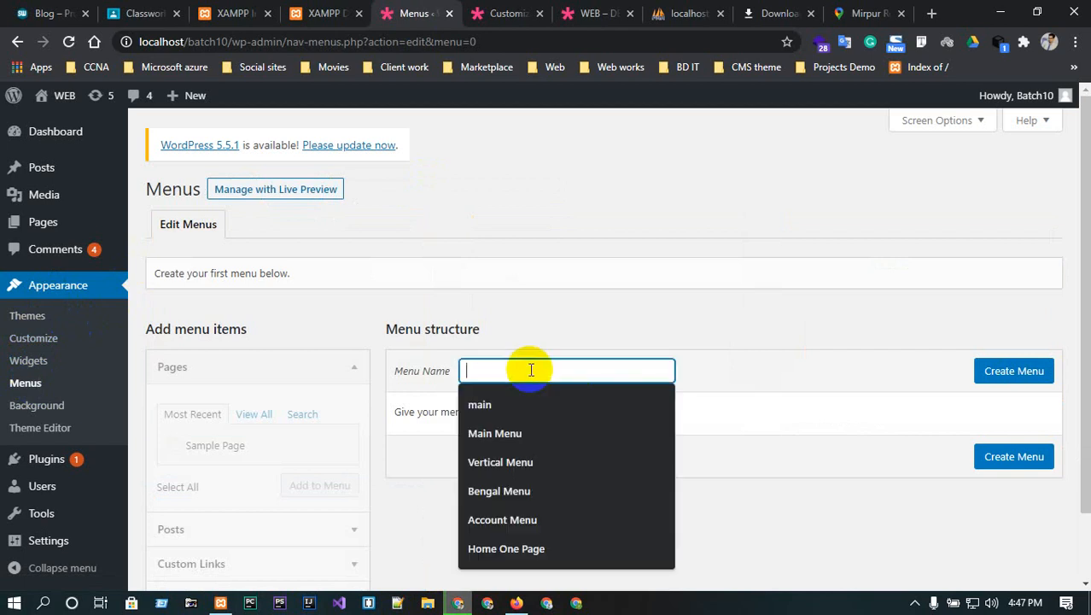
type("main")
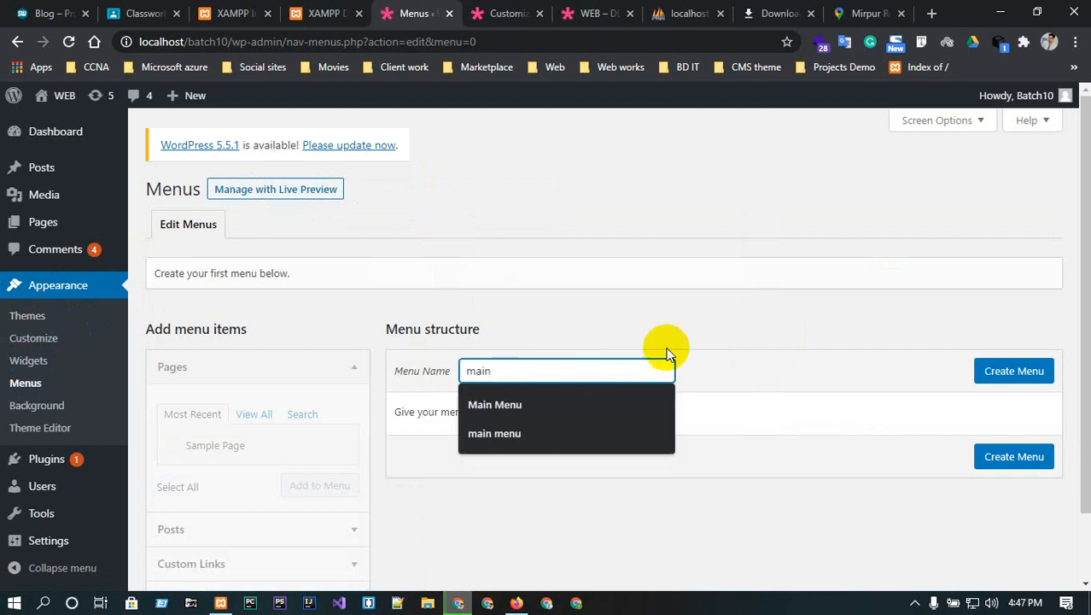
left_click(1038, 368)
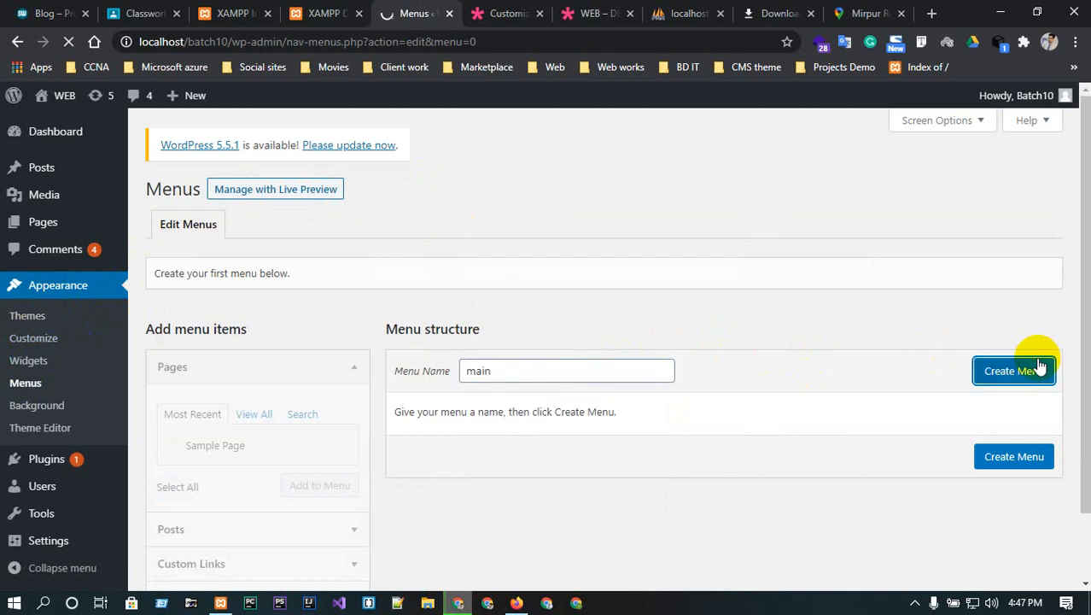
scroll(696, 437, "down", 2)
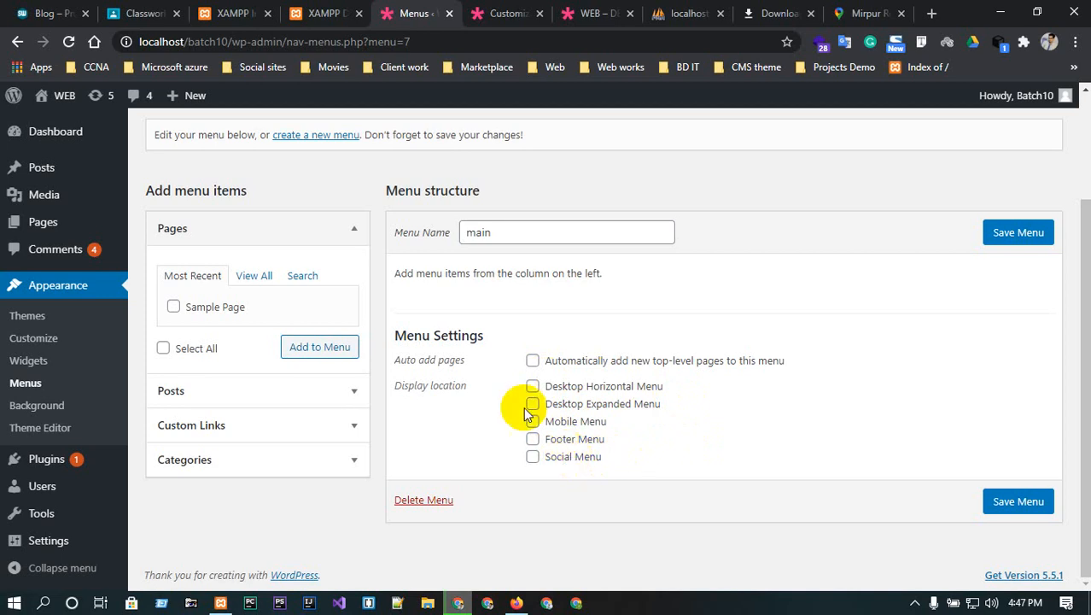
- Add the HOME page to the main menu and save it
left_click(258, 280)
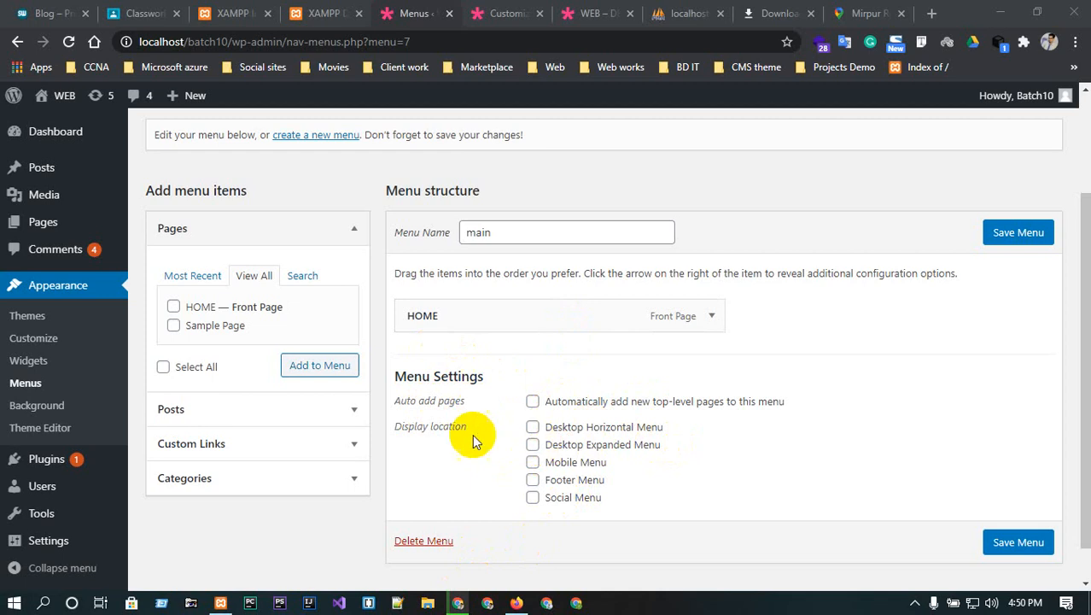
scroll(339, 373, "up", 2)
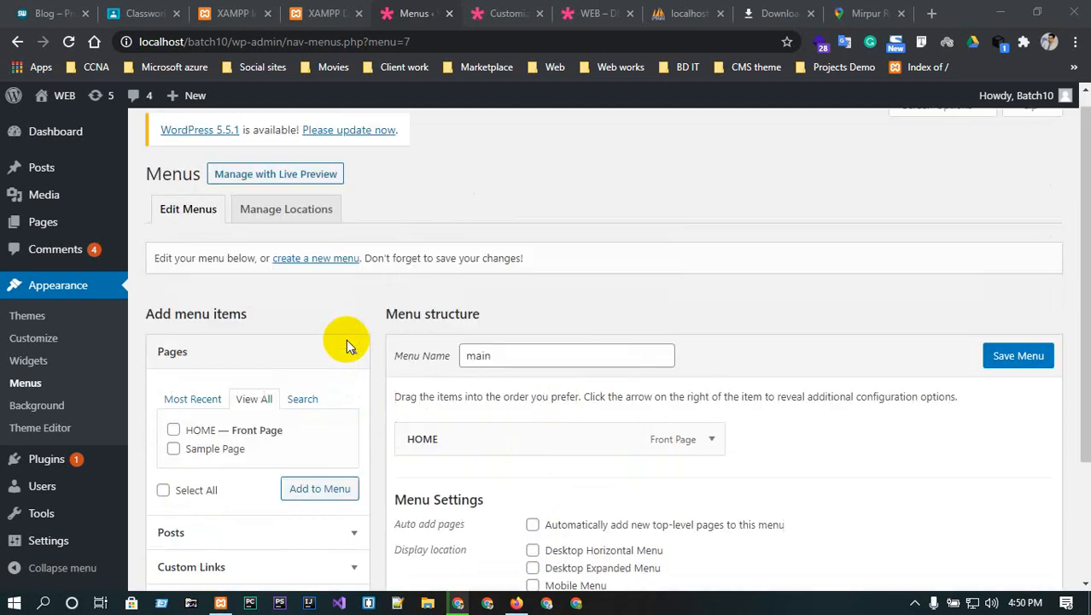
left_click(281, 229)
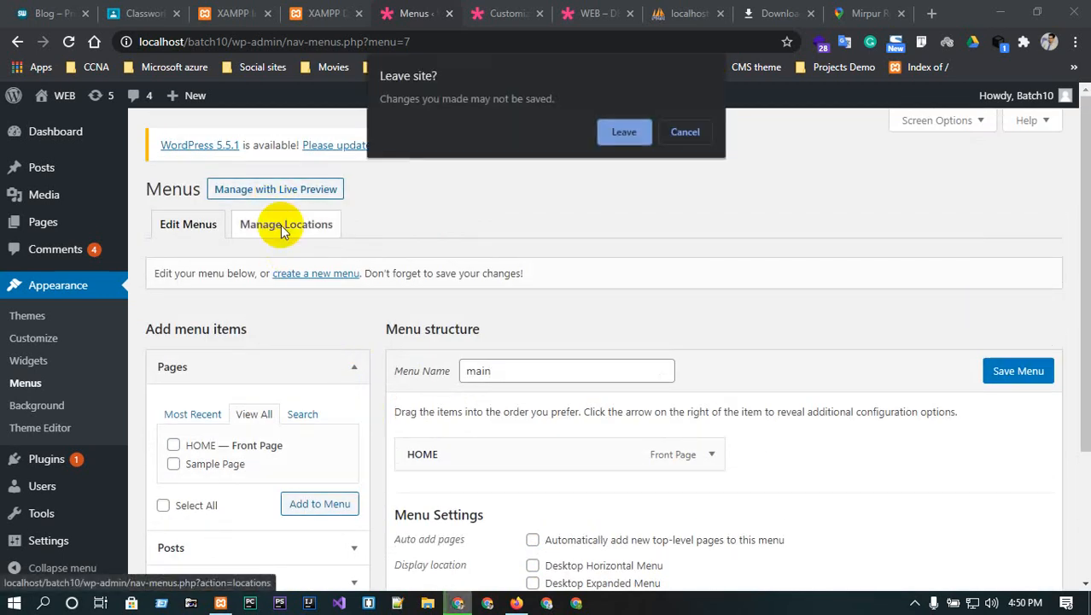
left_click(714, 130)
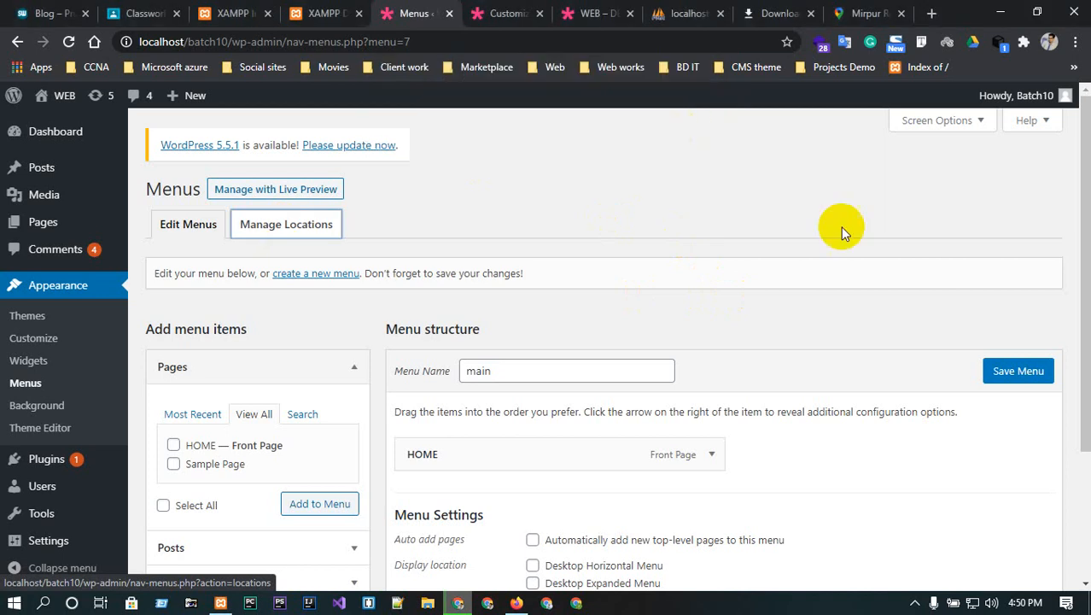
left_click(1016, 370)
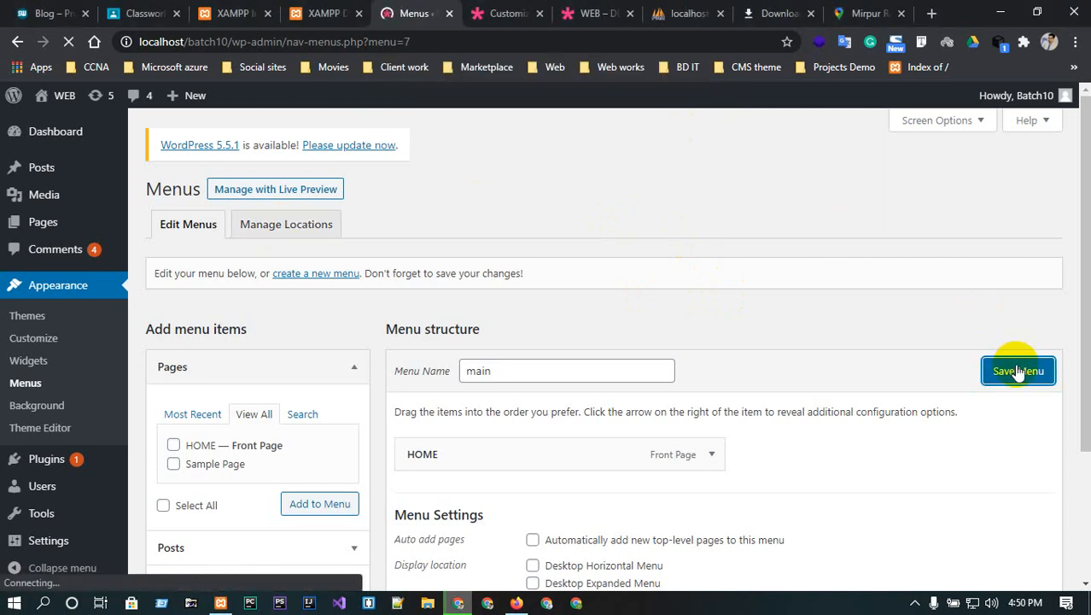
- Show the Manage Locations page listing the theme's five menu locations
scroll(512, 333, "down", 3)
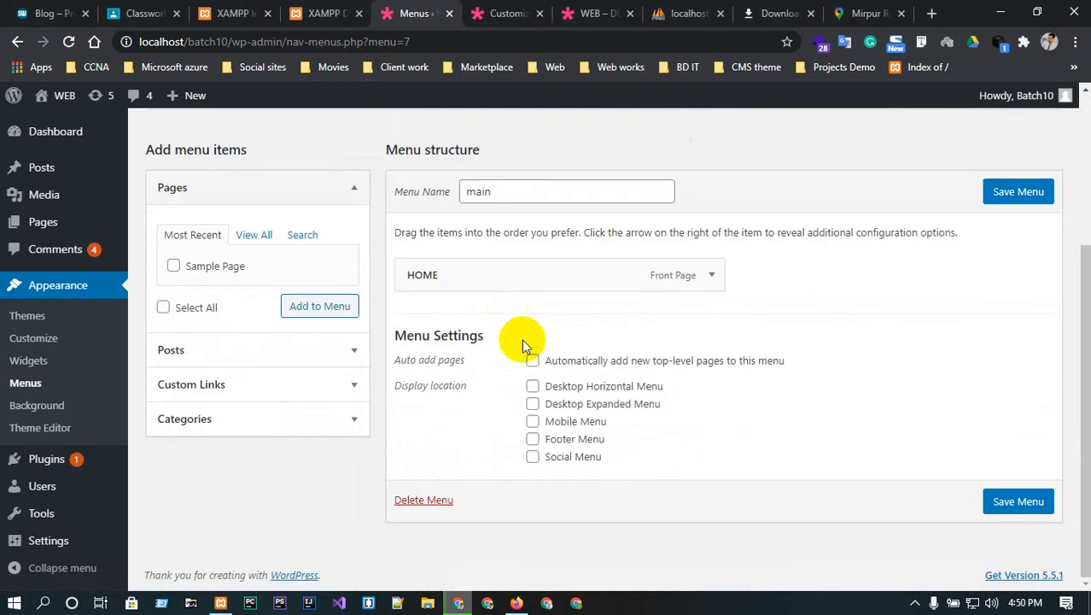
scroll(518, 213, "up", 2)
left_click(271, 206)
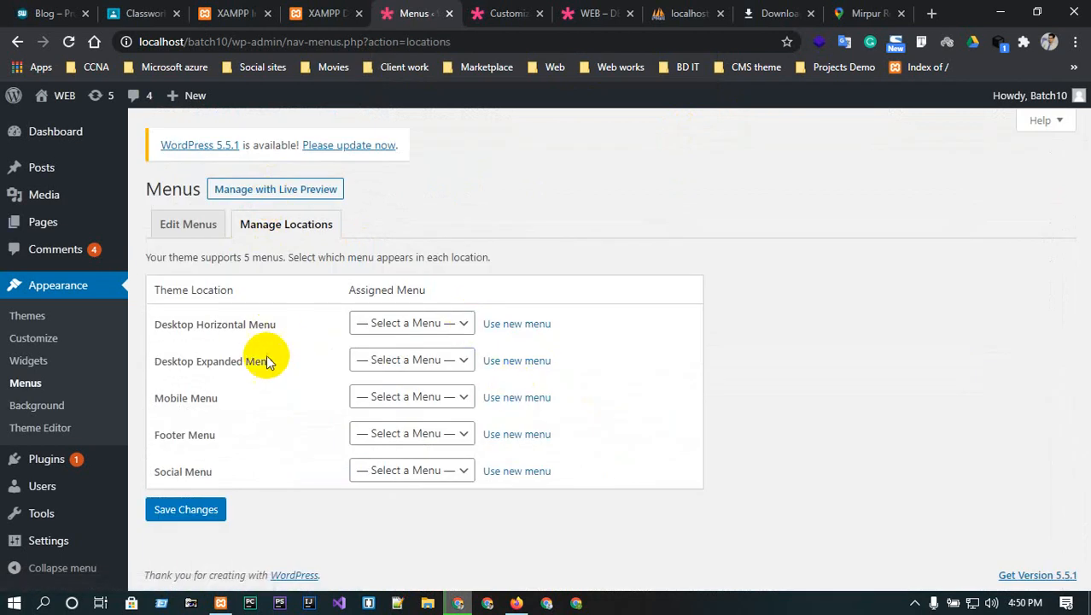
- Assign the main menu to the Desktop Horizontal Menu location and save it
left_click(455, 323)
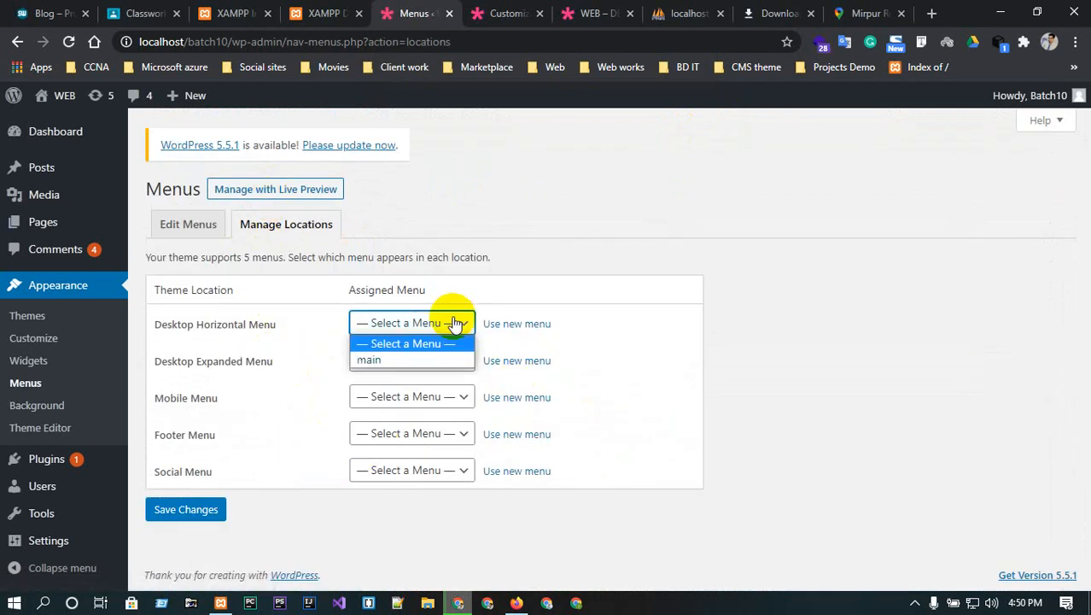
left_click(628, 333)
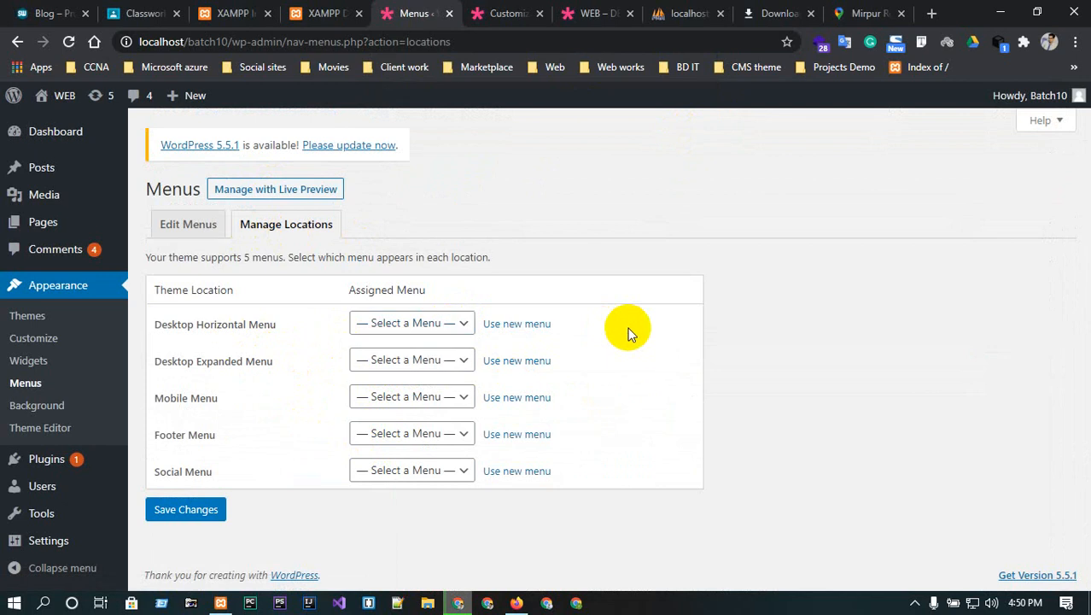
left_click(197, 227)
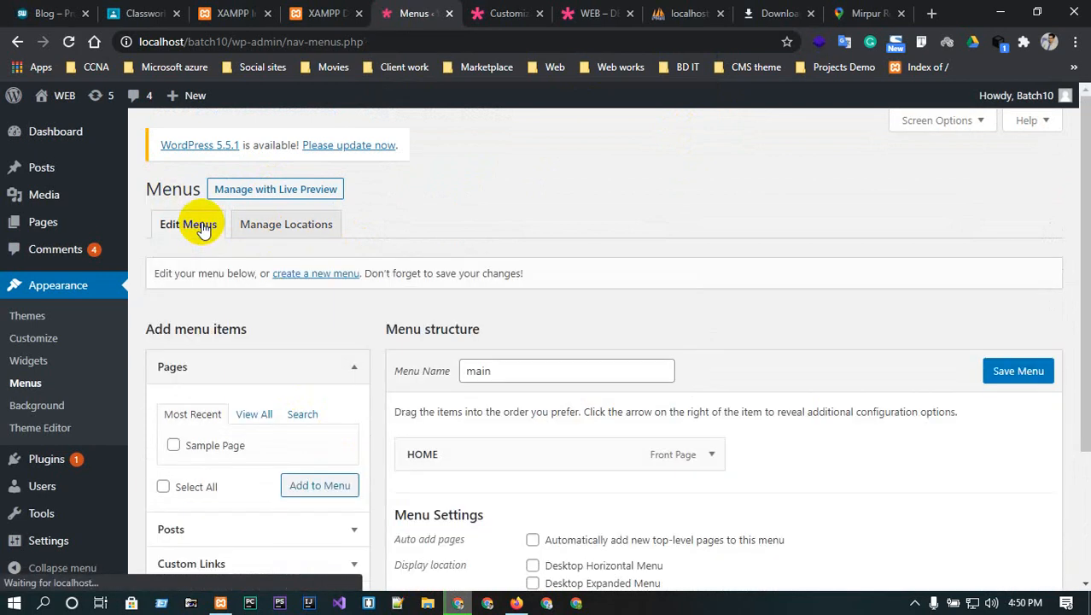
scroll(834, 432, "down", 2)
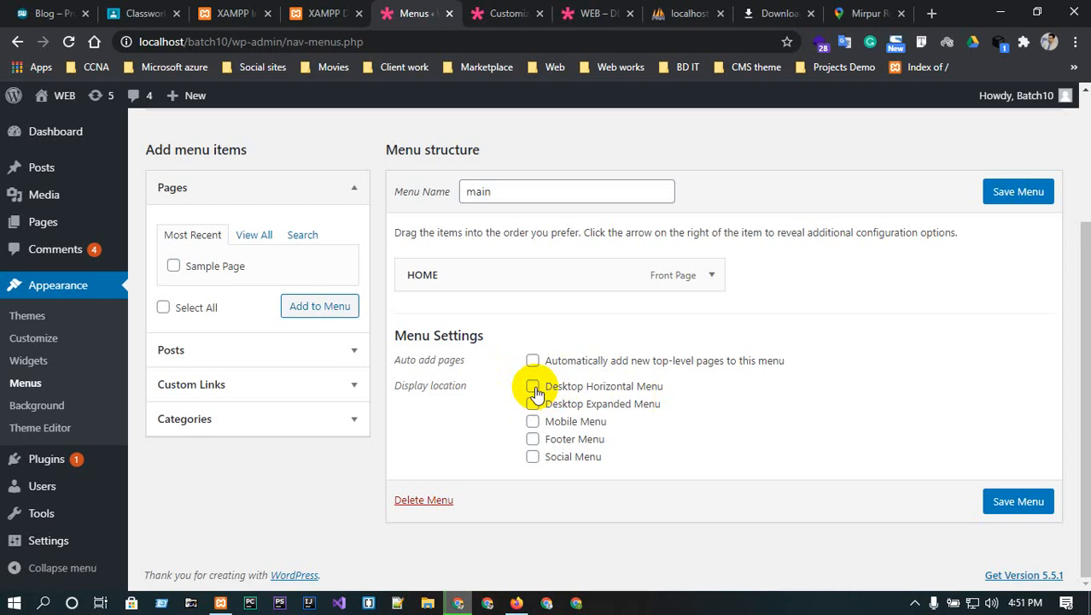
left_click(1030, 502)
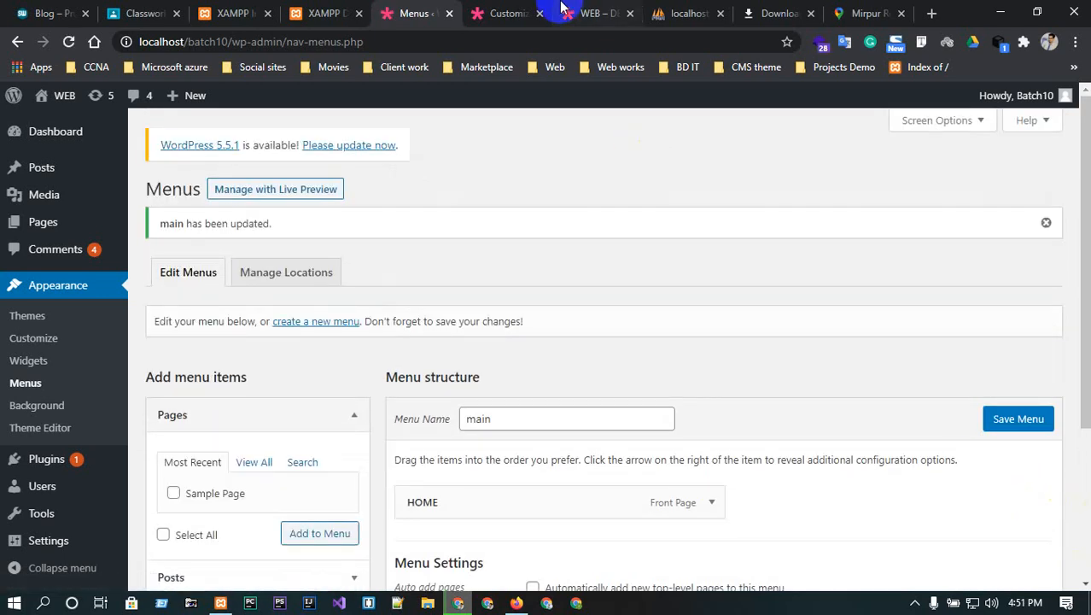
- Reload the live site's HOME page to check the new header menu
left_click(564, 11)
left_click(70, 42)
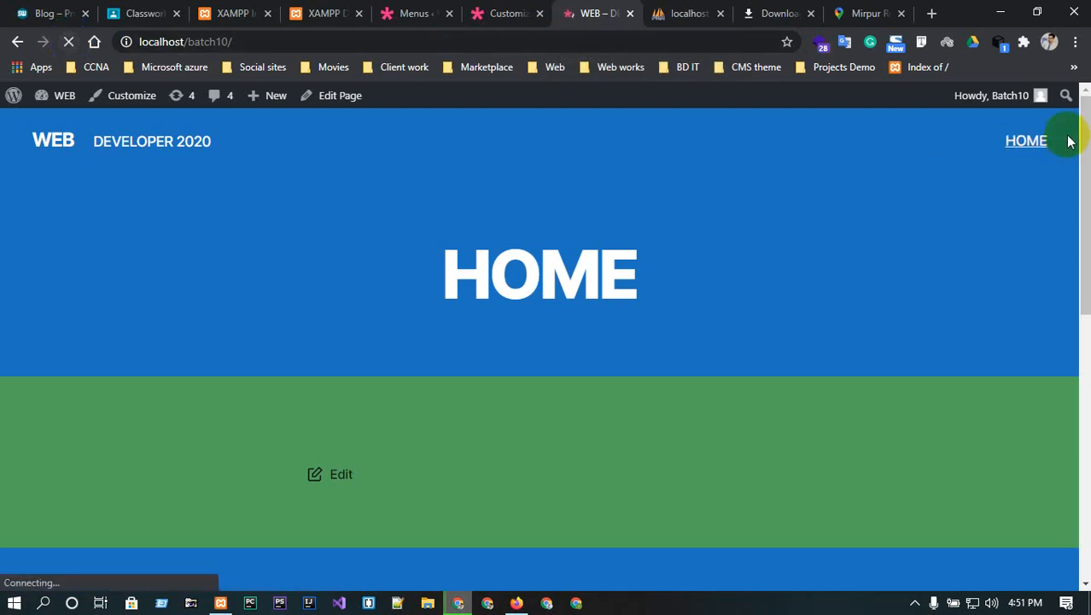
left_click(501, 10)
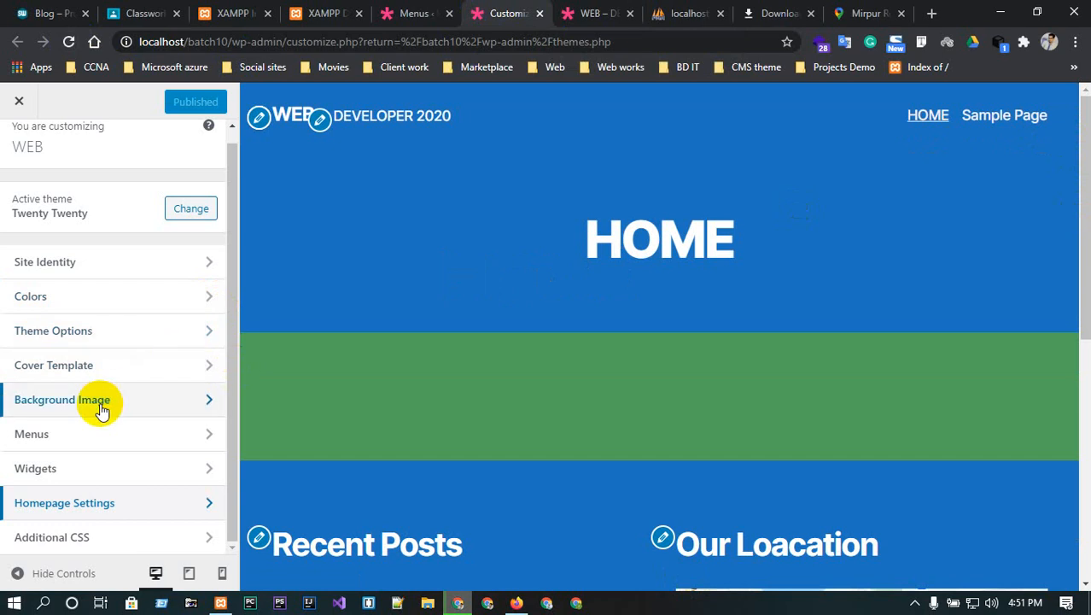
- Reload the Customizer and open the main menu's editor from Menus
left_click(80, 433)
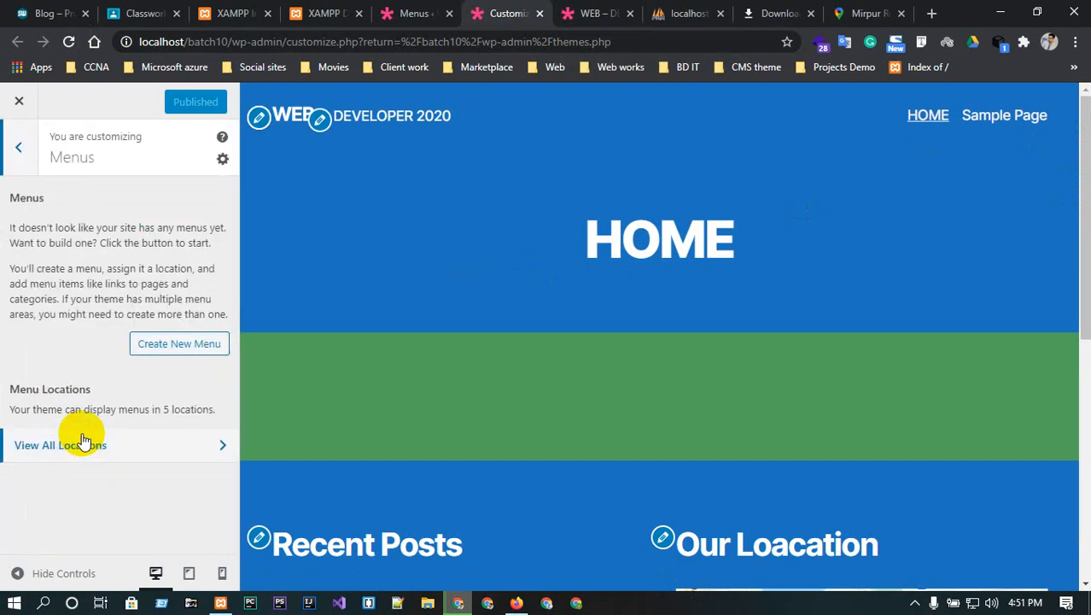
left_click(69, 43)
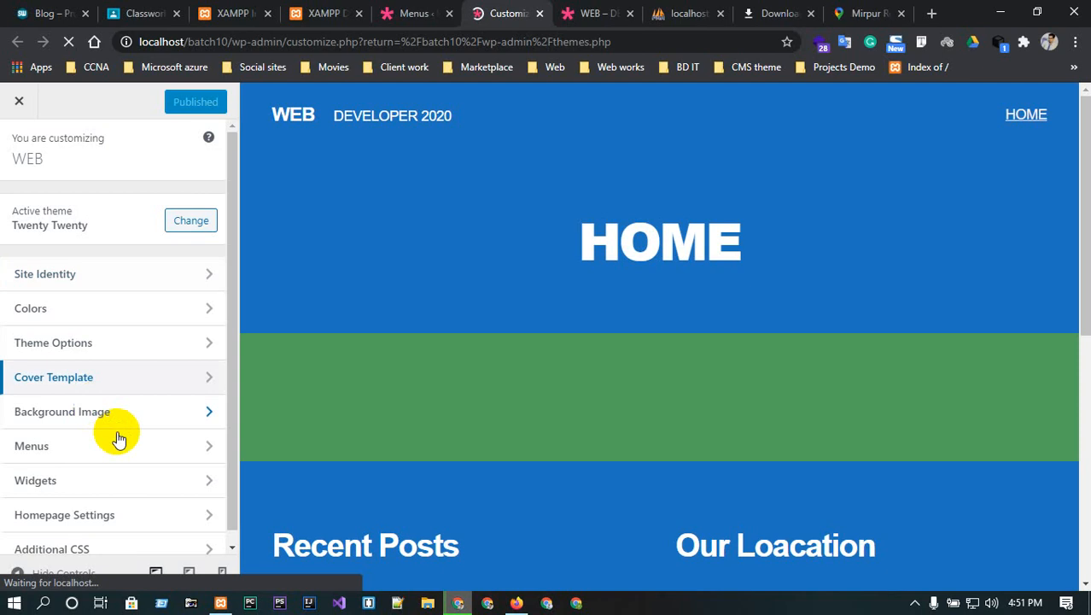
left_click(130, 444)
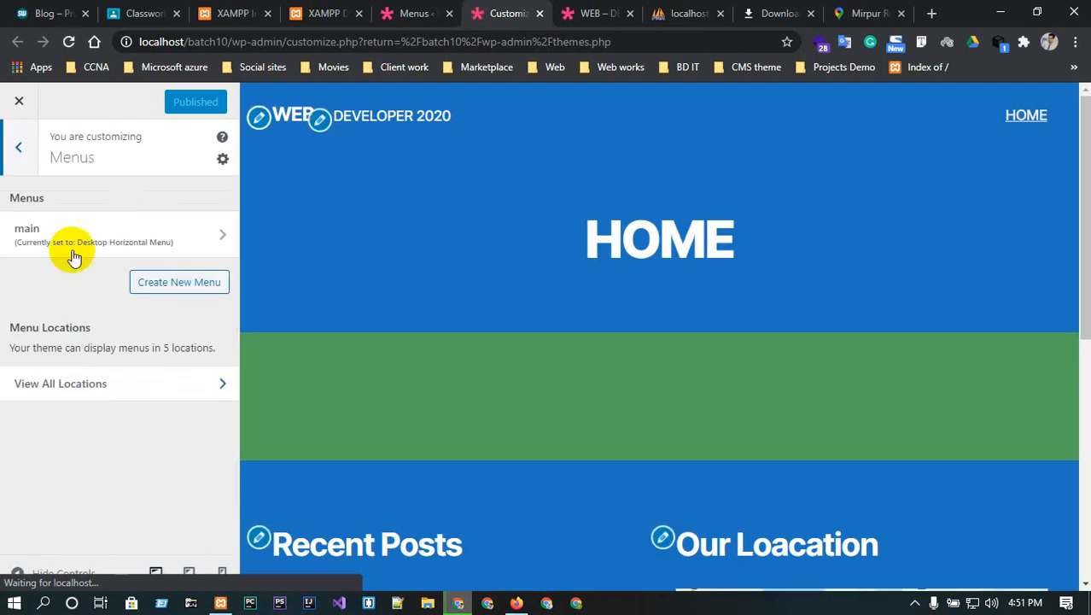
left_click(140, 240)
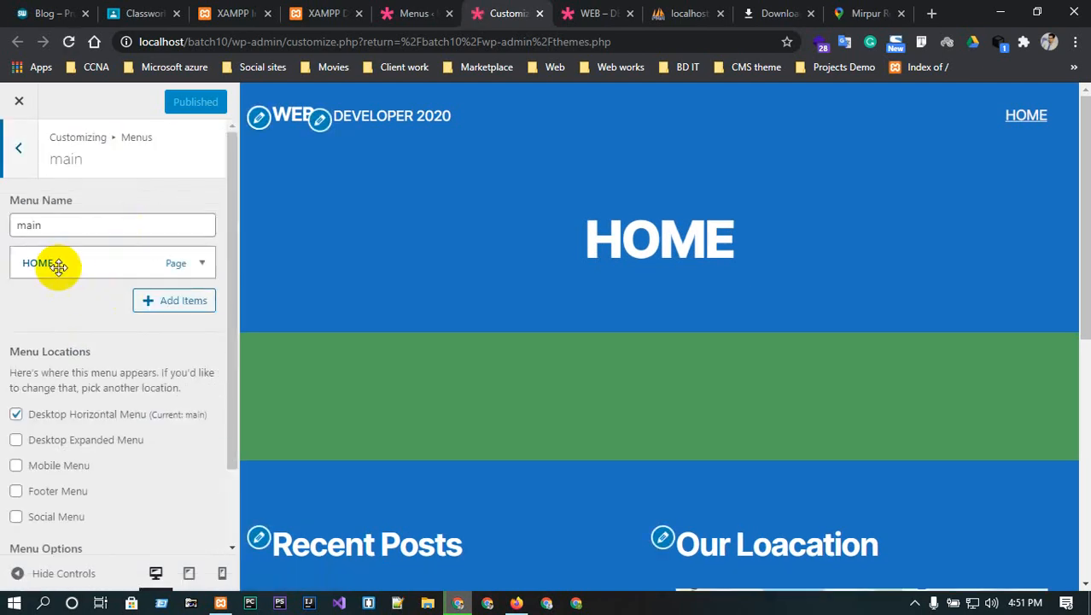
- Add new Service and Blog pages to the main menu
left_click(188, 300)
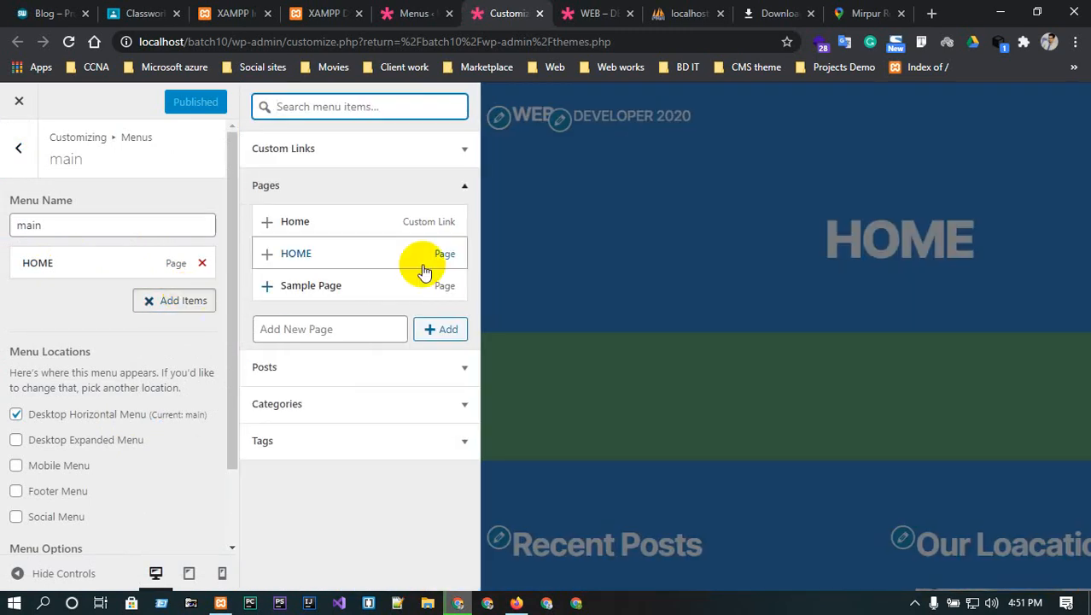
left_click(359, 328)
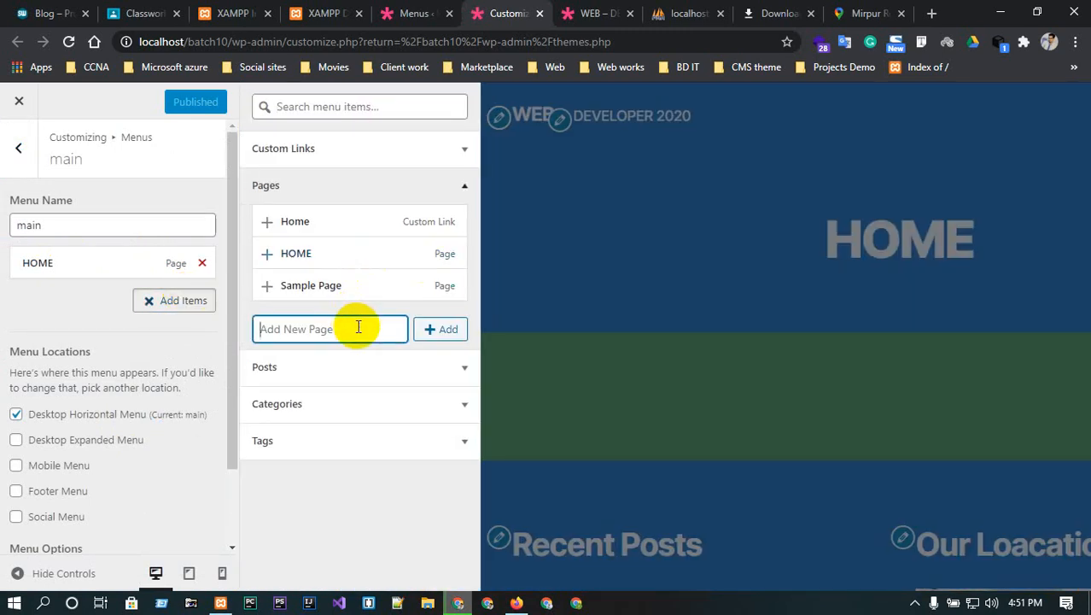
type("Service")
left_click(447, 332)
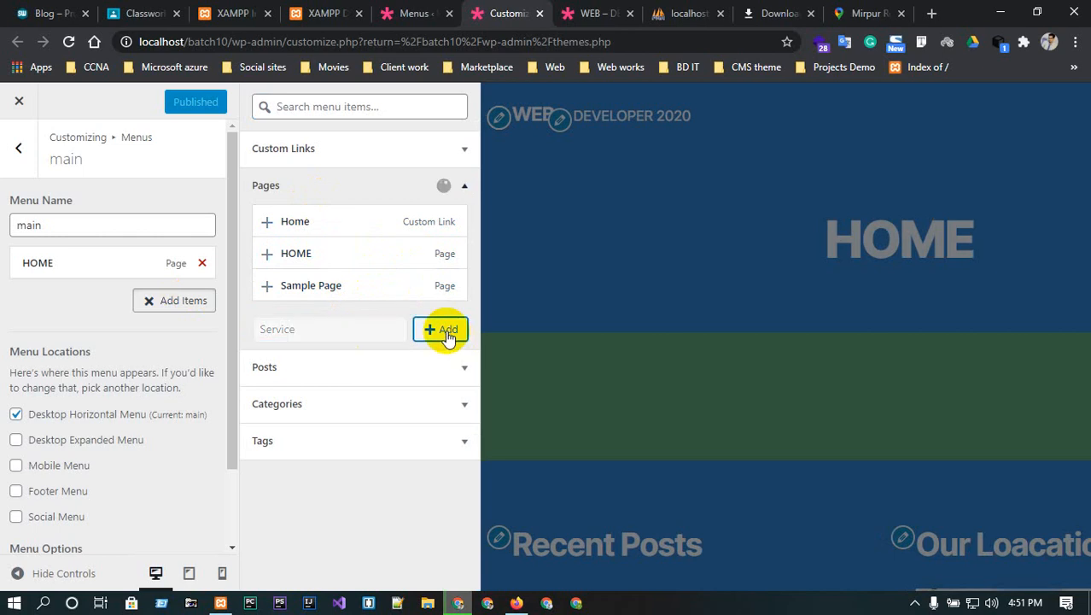
left_click(356, 360)
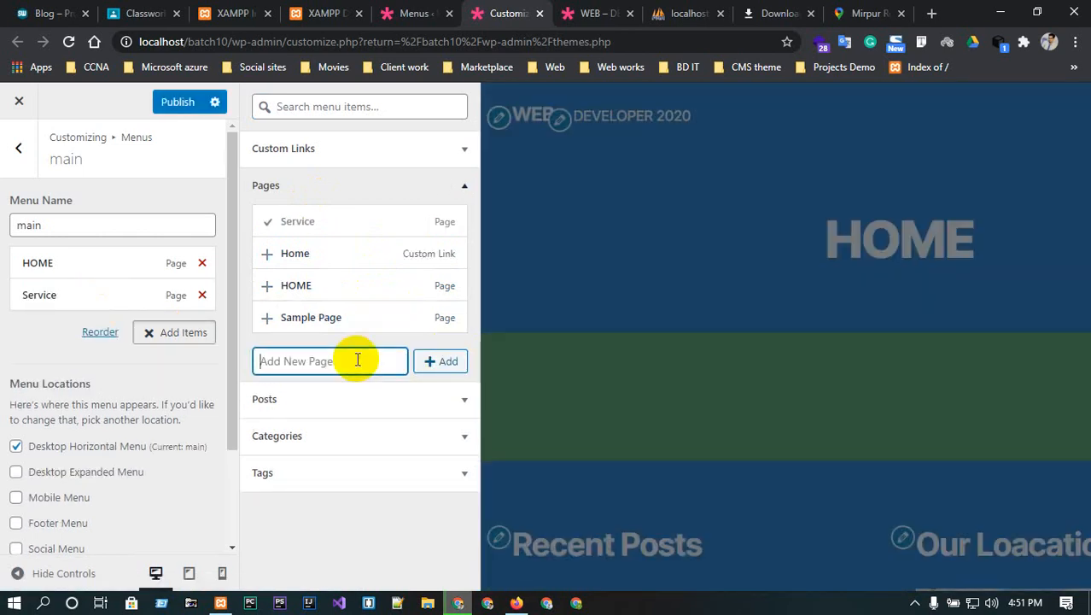
type("Blog")
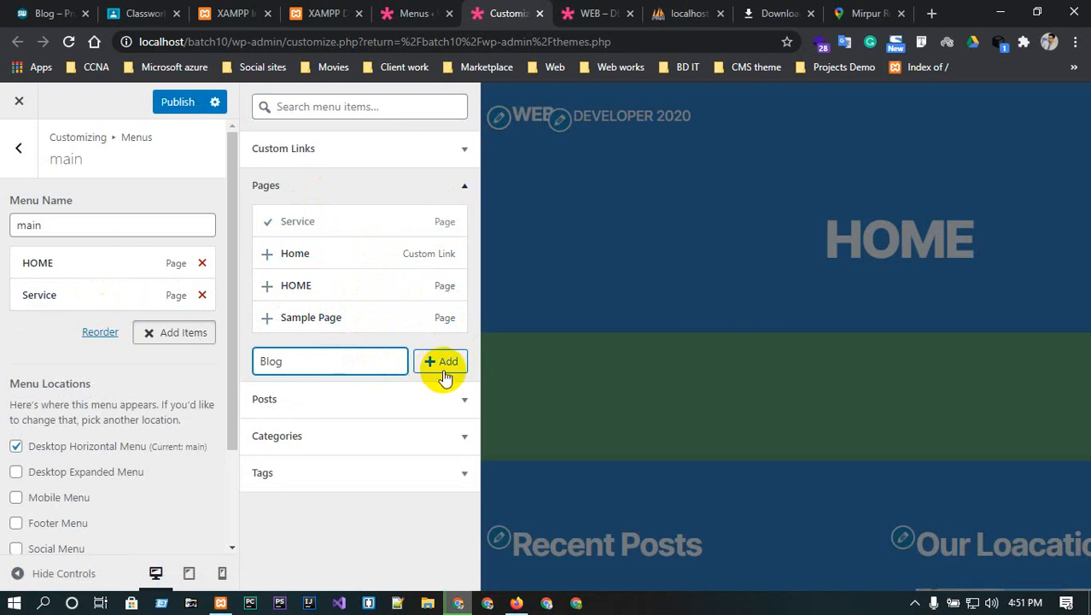
left_click(442, 365)
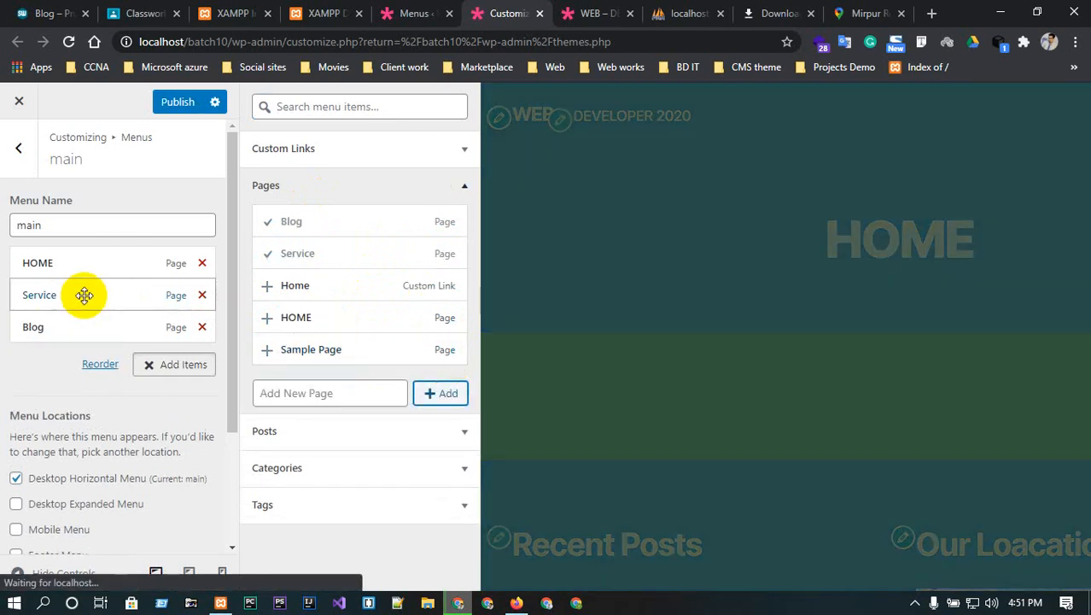
- Add an EVENT page nested under Blog, then add FB and YOU pages
left_click(325, 392)
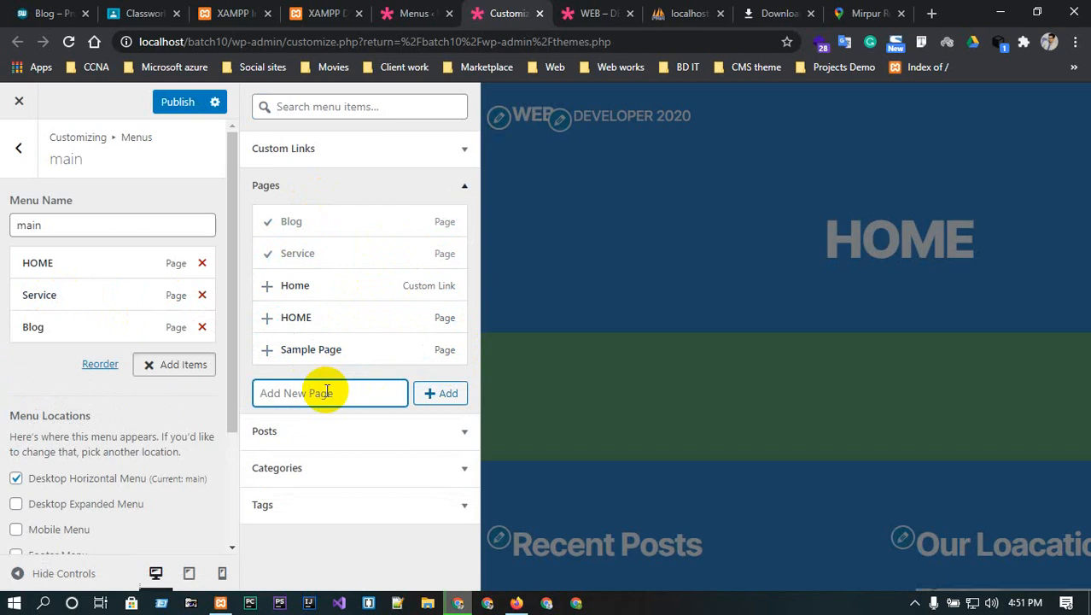
type("EVENT")
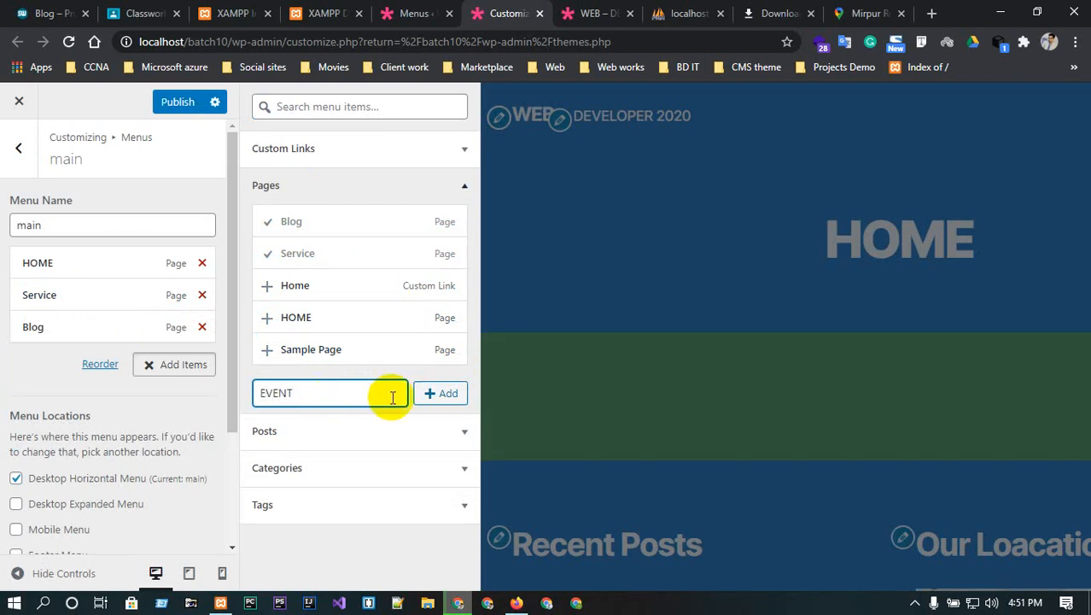
left_click(442, 394)
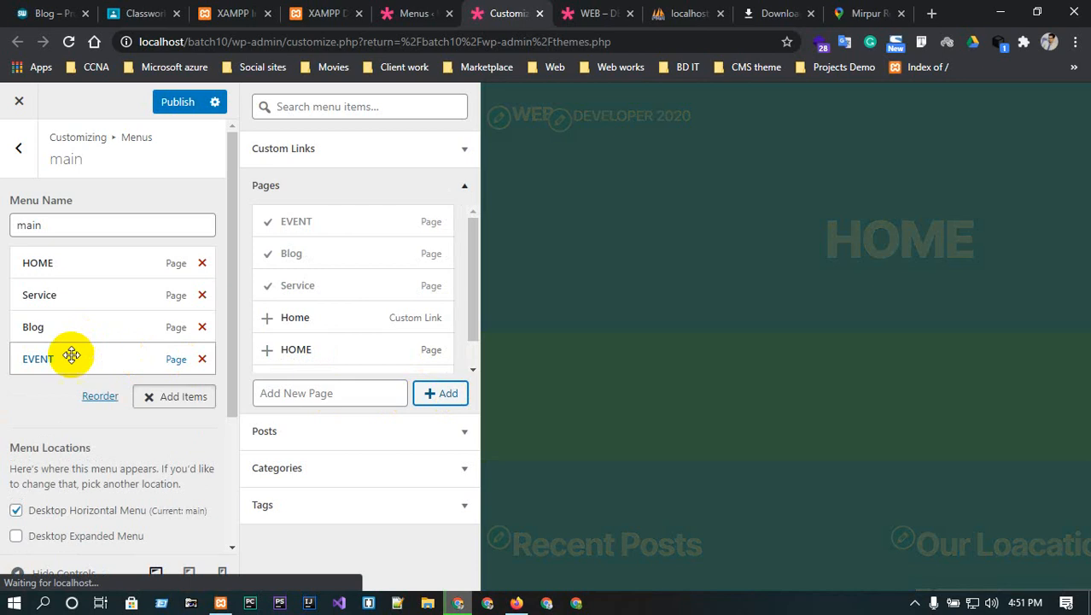
left_click_drag(74, 356, 97, 365)
left_click(335, 393)
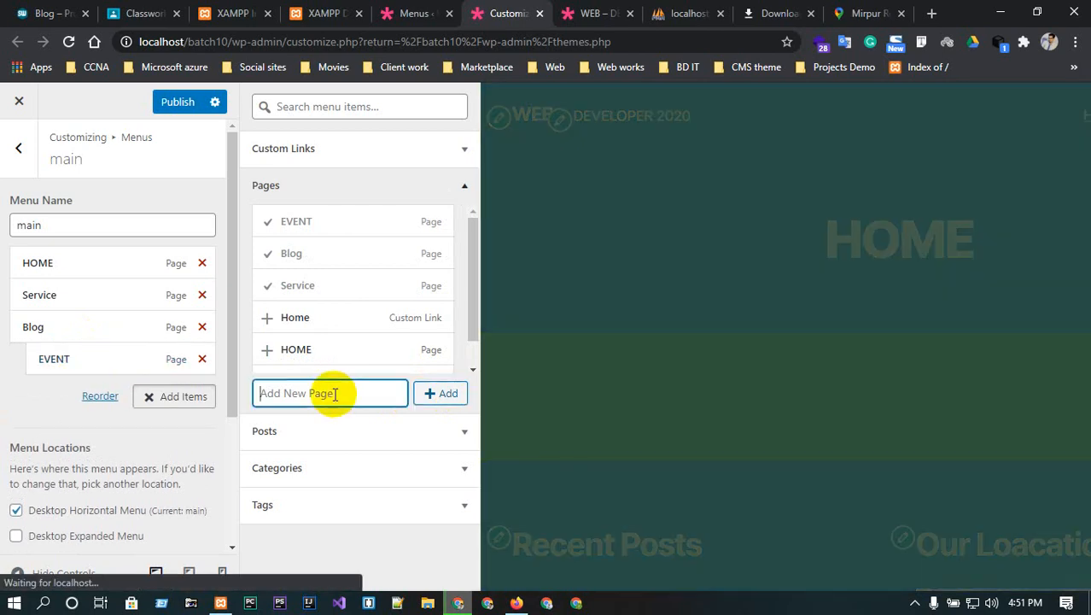
type("FB")
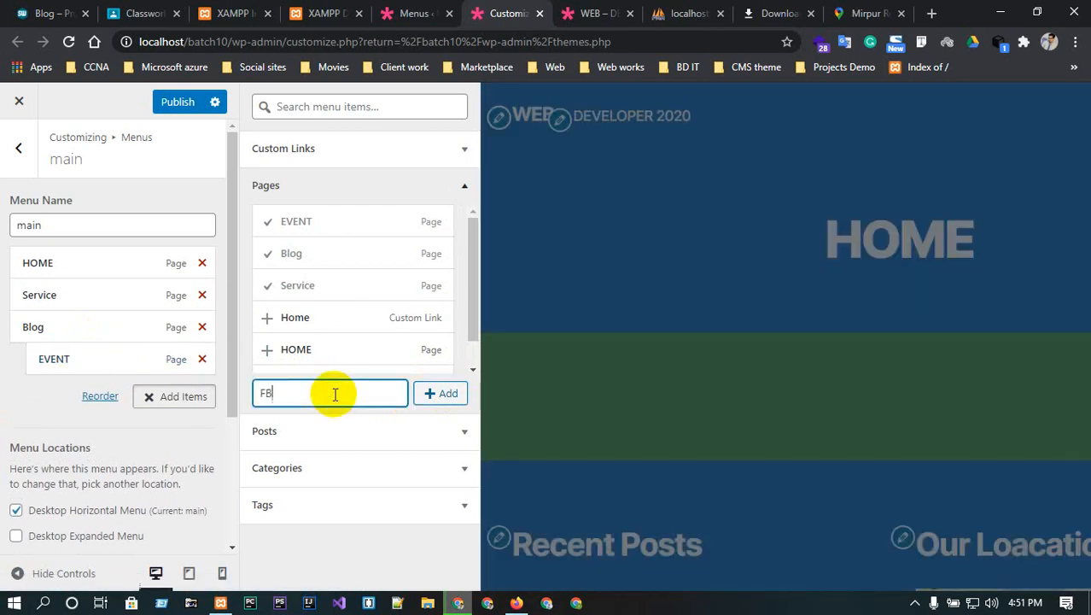
left_click(439, 395)
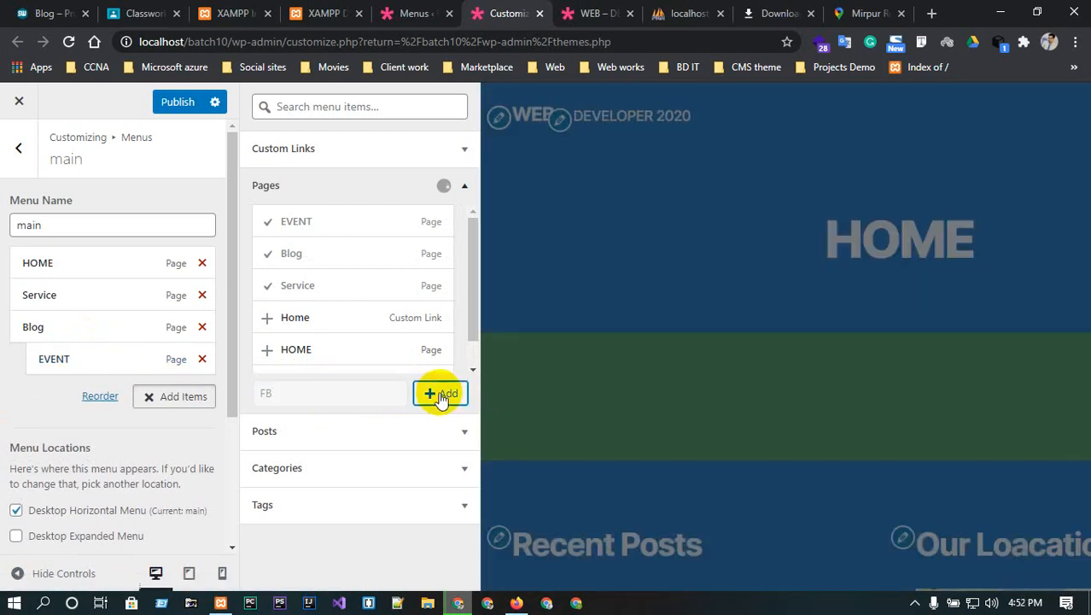
left_click(347, 392)
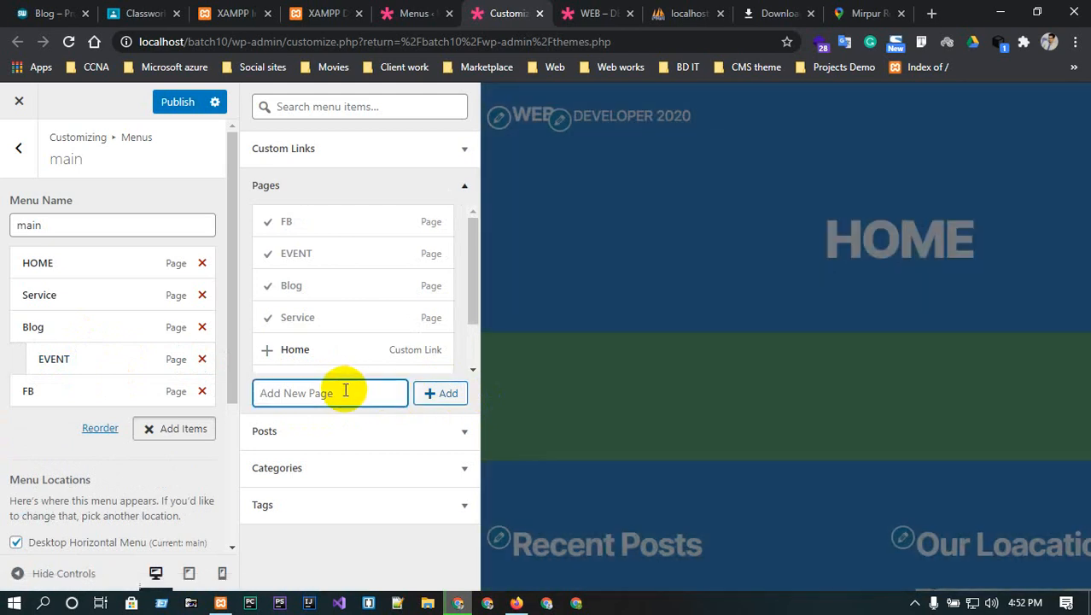
type("YOU")
left_click(451, 392)
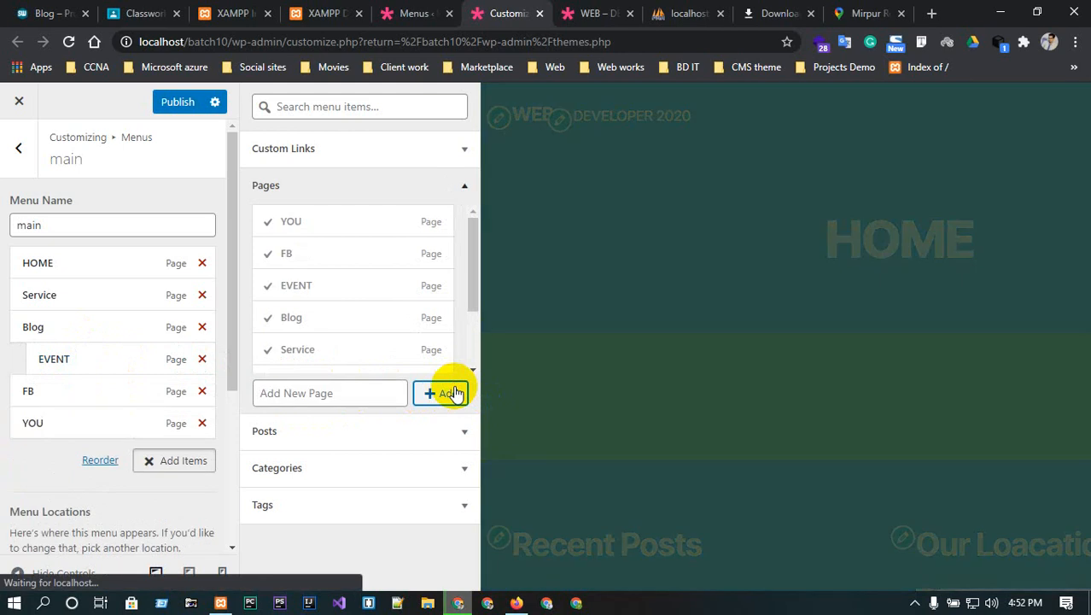
- Indent FB and YOU beneath EVENT, creating a three-level menu hierarchy
left_click_drag(22, 396, 61, 390)
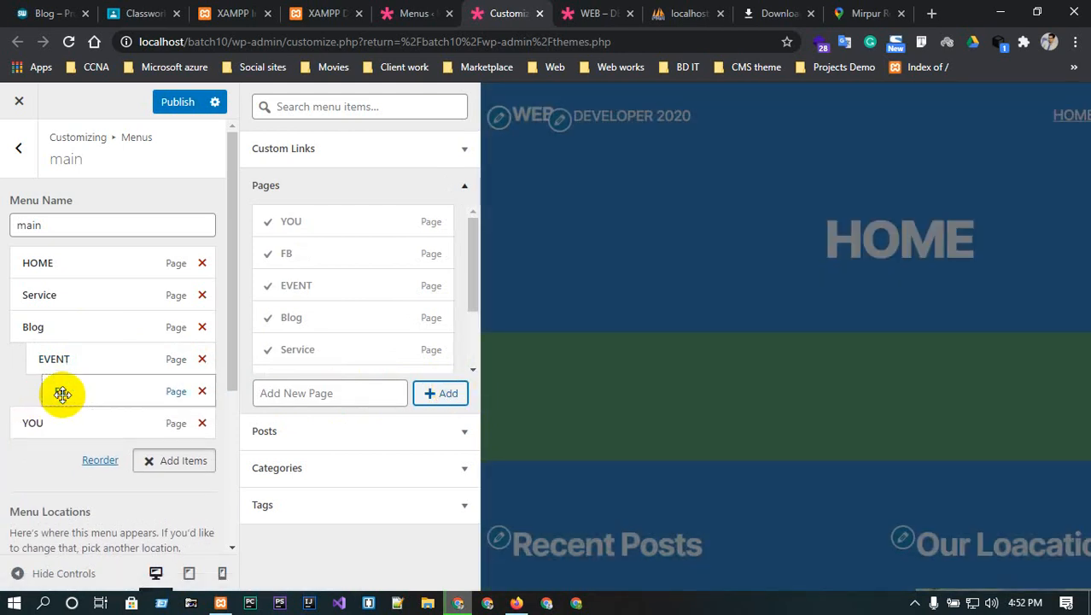
left_click_drag(20, 421, 59, 423)
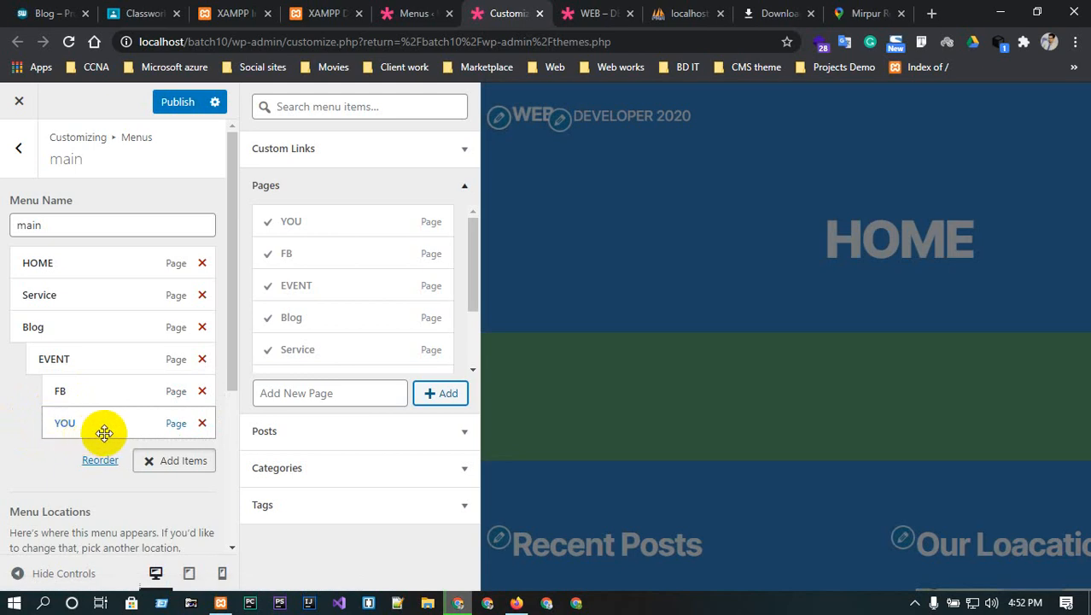
mouse_move(104, 433)
left_mouse_down()
mouse_move(40, 303)
mouse_move(93, 270)
mouse_move(133, 437)
mouse_move(146, 420)
mouse_move(109, 426)
left_mouse_up()
scroll(85, 452, "down", 3)
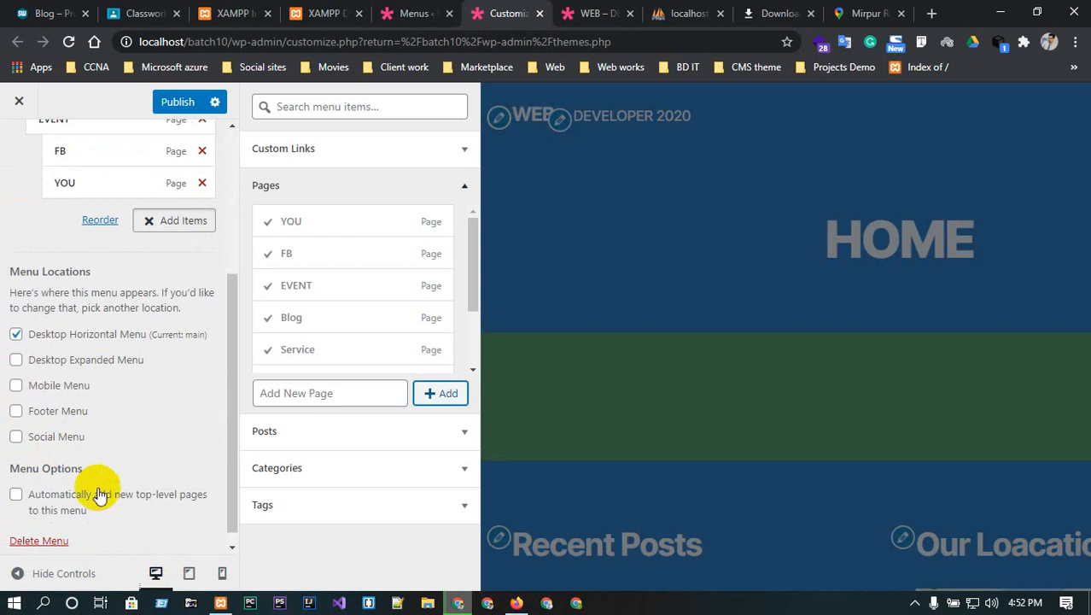
scroll(105, 487, "down", 1)
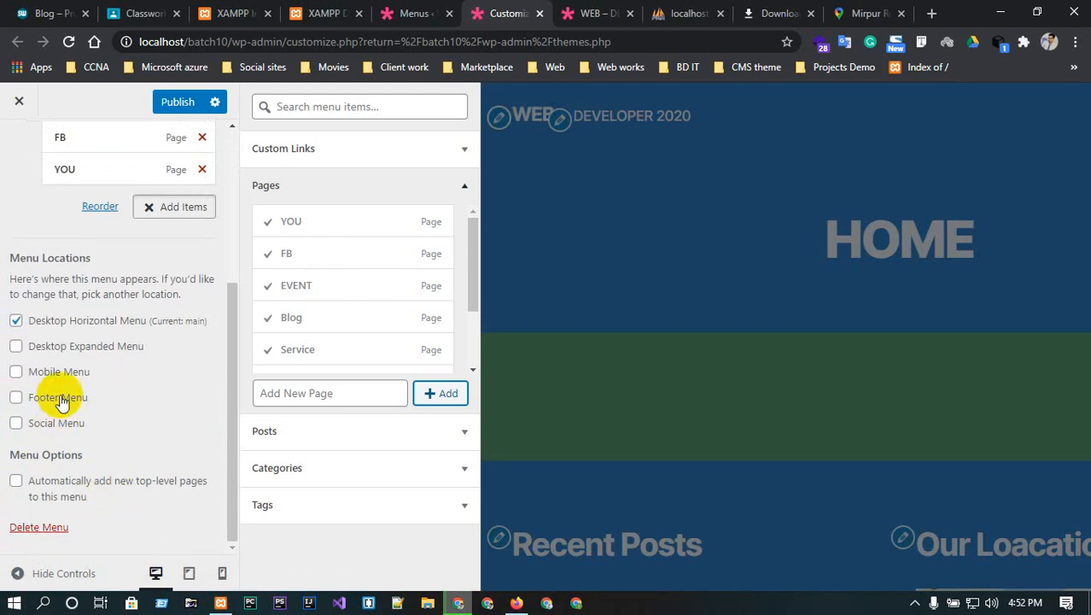
- Add the main menu to the Footer Menu location as well
left_click(60, 400)
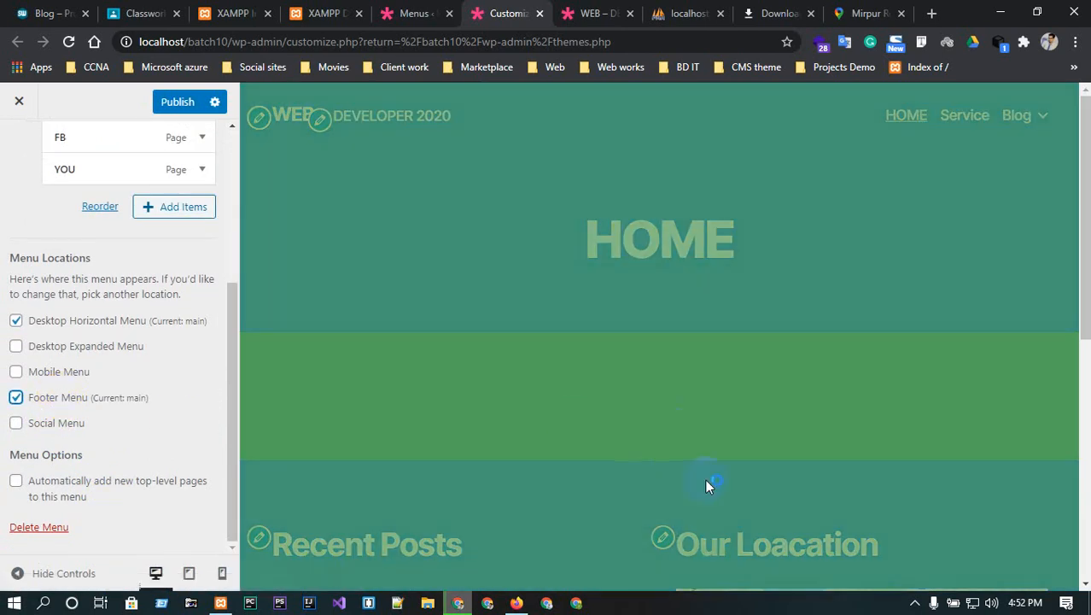
scroll(705, 470, "down", 5)
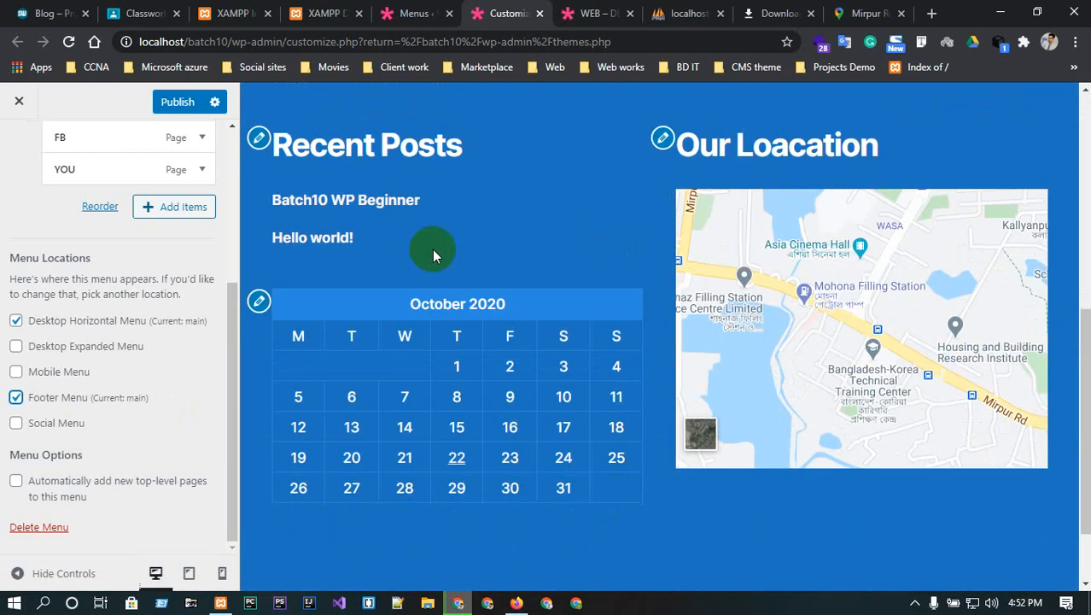
scroll(436, 269, "up", 1)
scroll(441, 284, "up", 2)
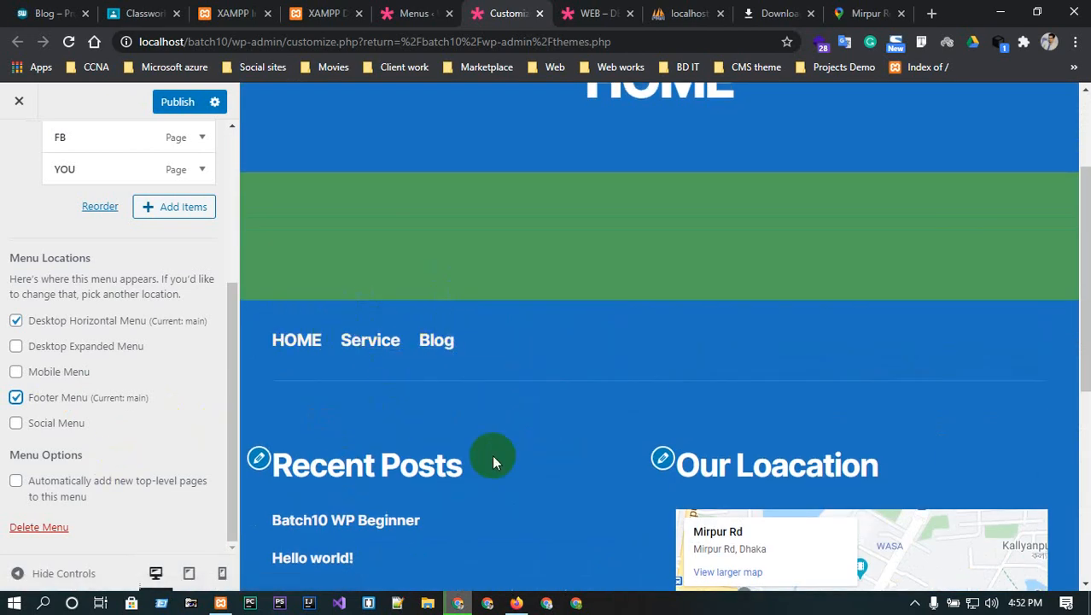
scroll(493, 462, "down", 5)
scroll(528, 454, "up", 5)
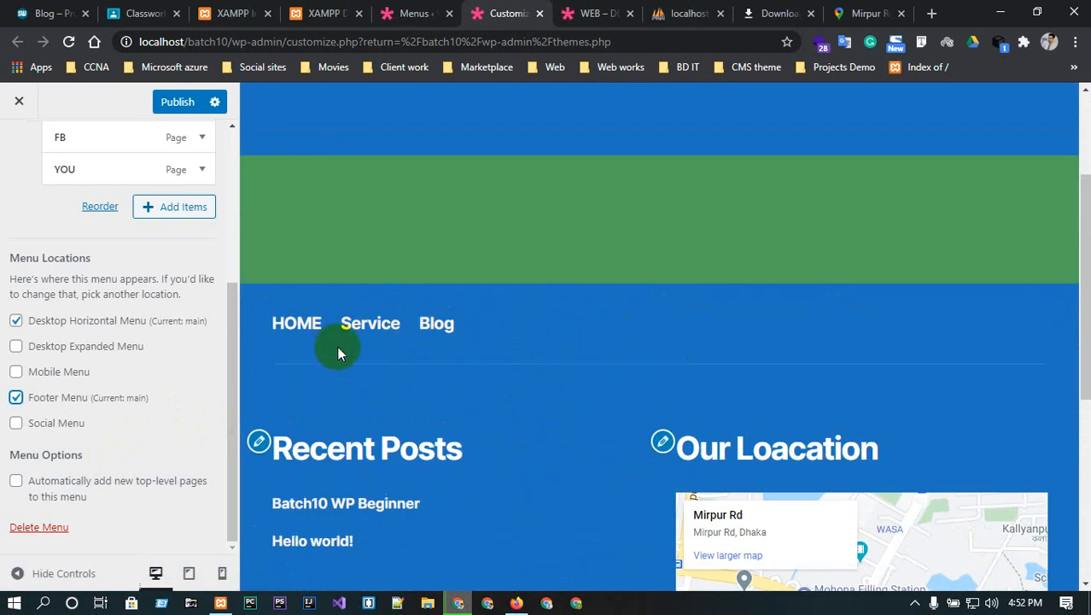
scroll(62, 515, "up", 1)
scroll(62, 515, "up", 2)
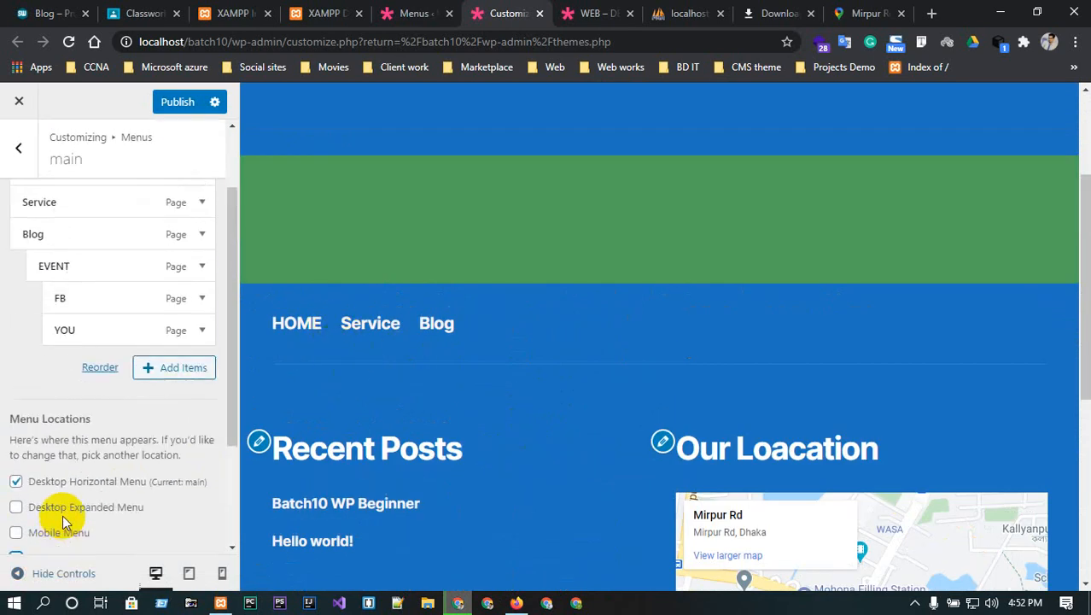
- Publish the menu changes and bring up the live site
left_click(175, 102)
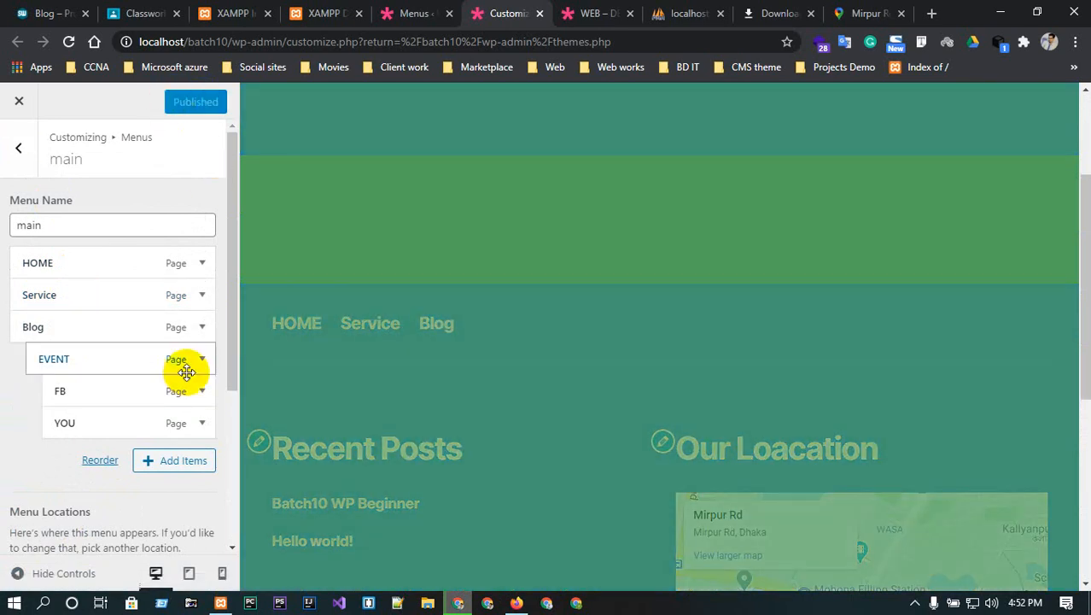
scroll(183, 375, "down", 3)
scroll(175, 393, "up", 3)
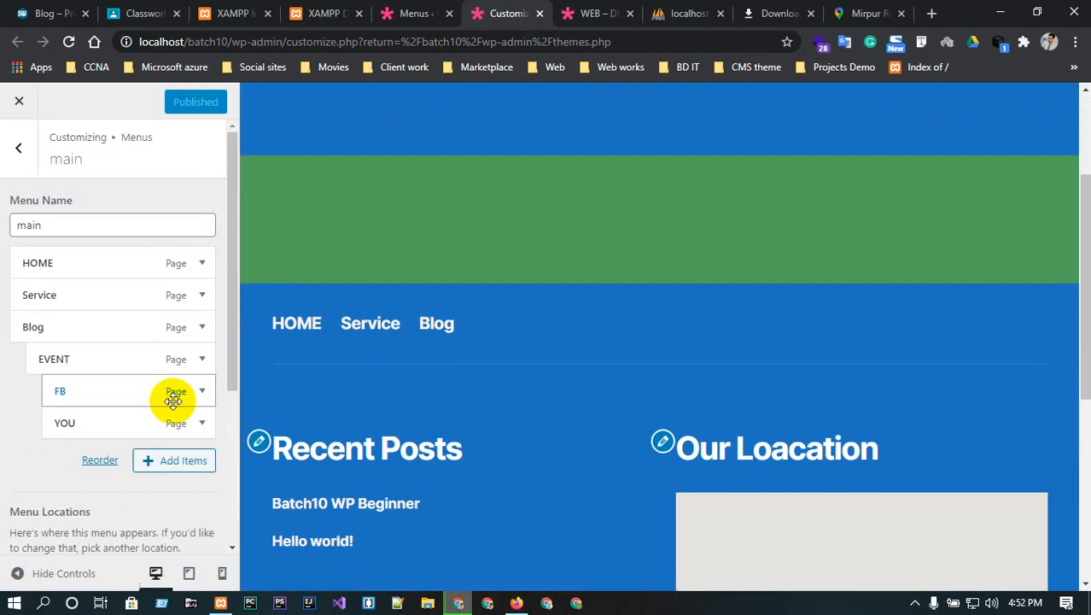
scroll(468, 433, "down", 2)
scroll(468, 434, "down", 3)
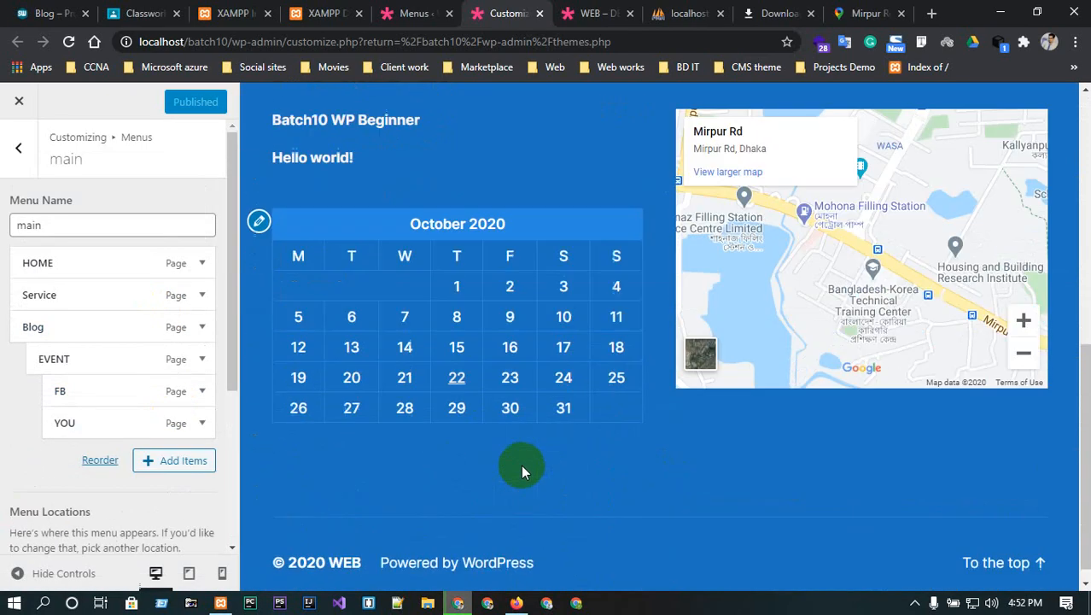
left_click(991, 546)
left_click(613, 12)
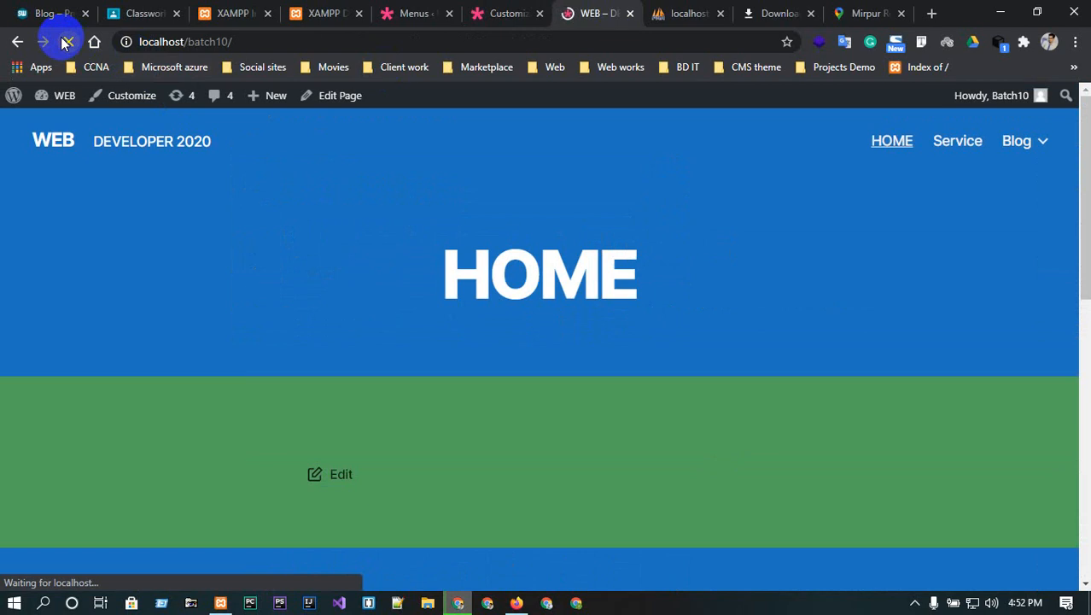
- Confirm the live Blog dropdown reveals EVENT with FB and YOU beneath it
mouse_move(1042, 141)
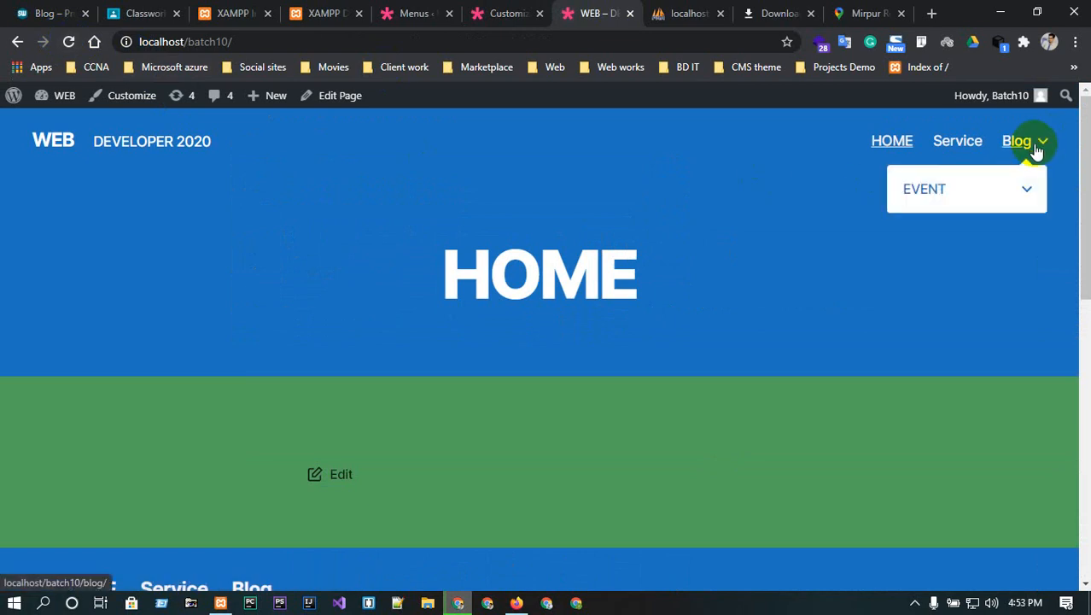
mouse_move(1023, 195)
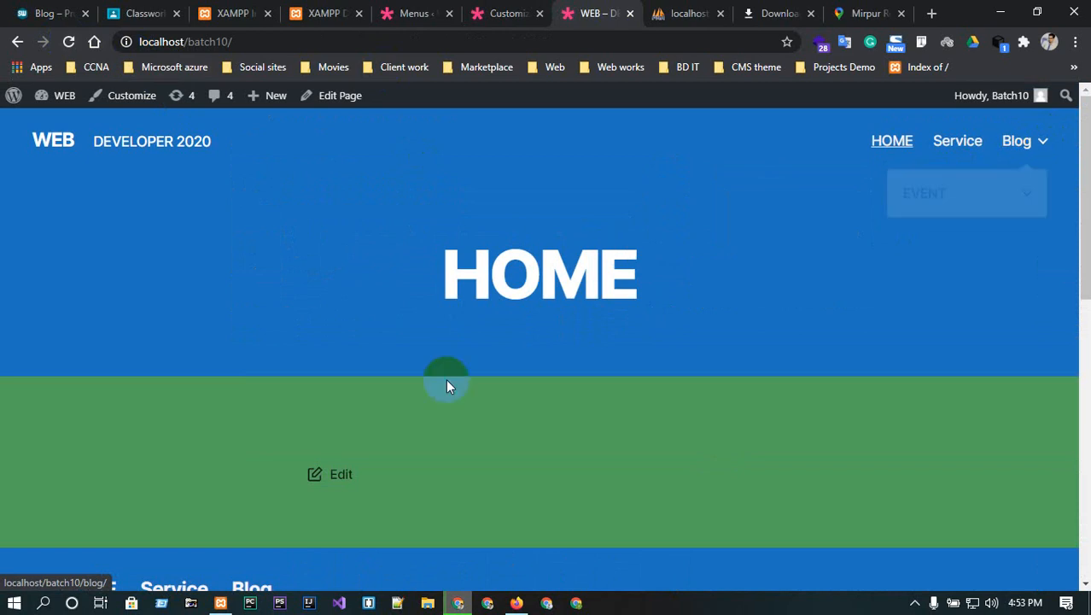
scroll(445, 379, "down", 1)
scroll(502, 441, "up", 1)
left_click(502, 8)
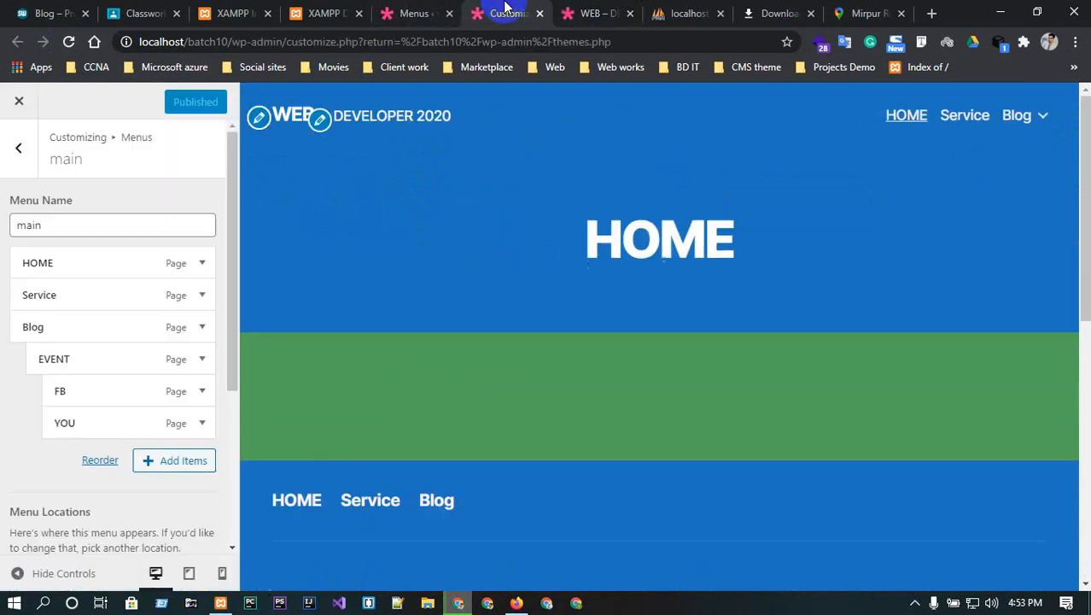
- Return to the Menus admin page showing main's HOME, Service, Blog and EVENT structure
left_click(19, 148)
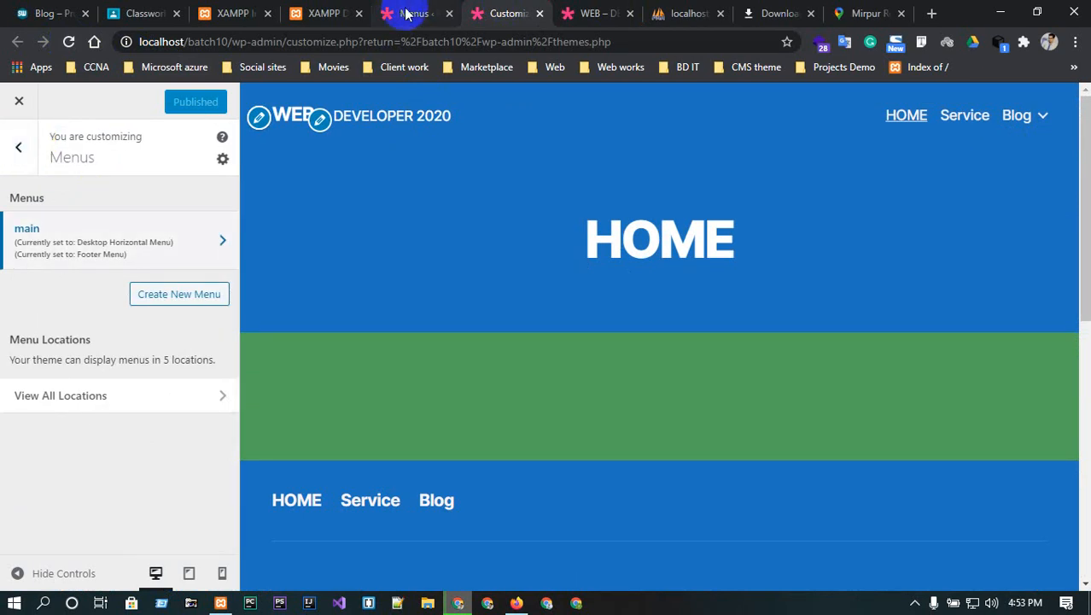
left_click(431, 11)
scroll(409, 414, "down", 3)
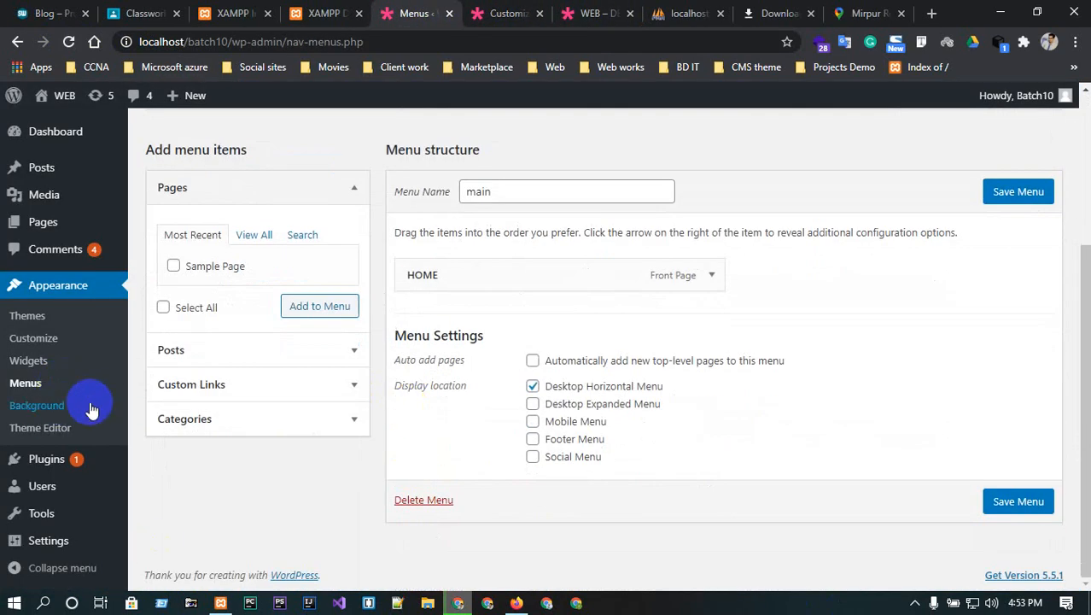
left_click(36, 407)
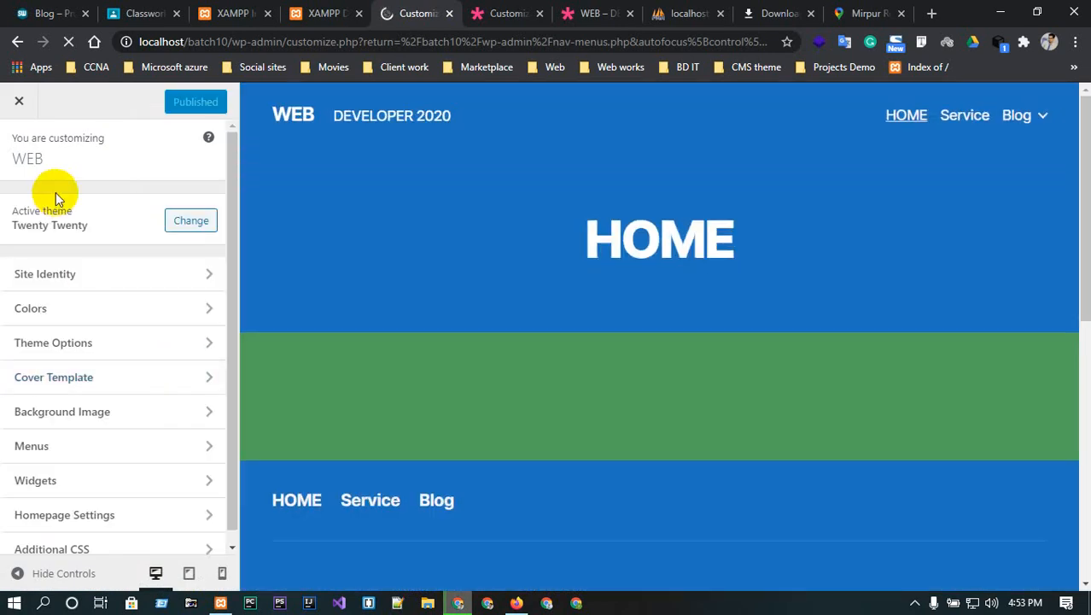
left_click(17, 45)
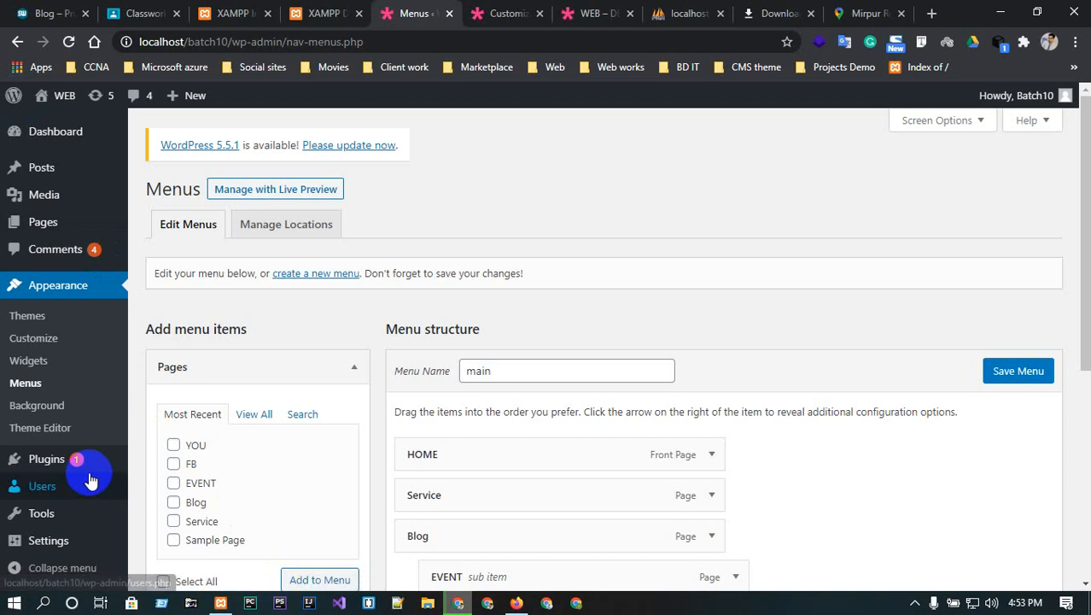
- Open Twenty Twenty's style.css in the Theme Editor, dismissing the Heads up warning
left_click(44, 434)
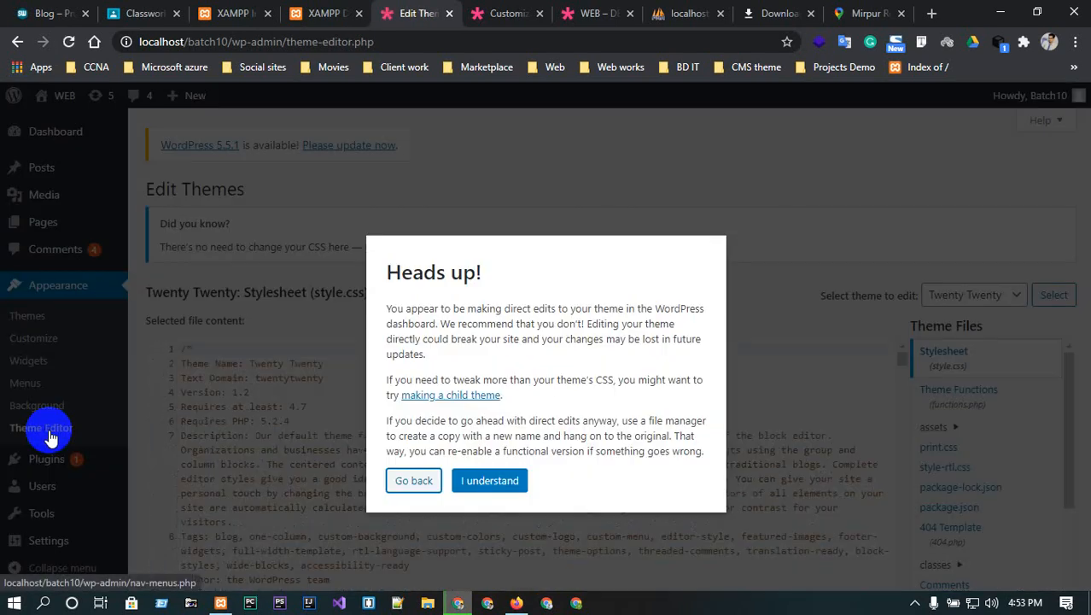
left_click(485, 482)
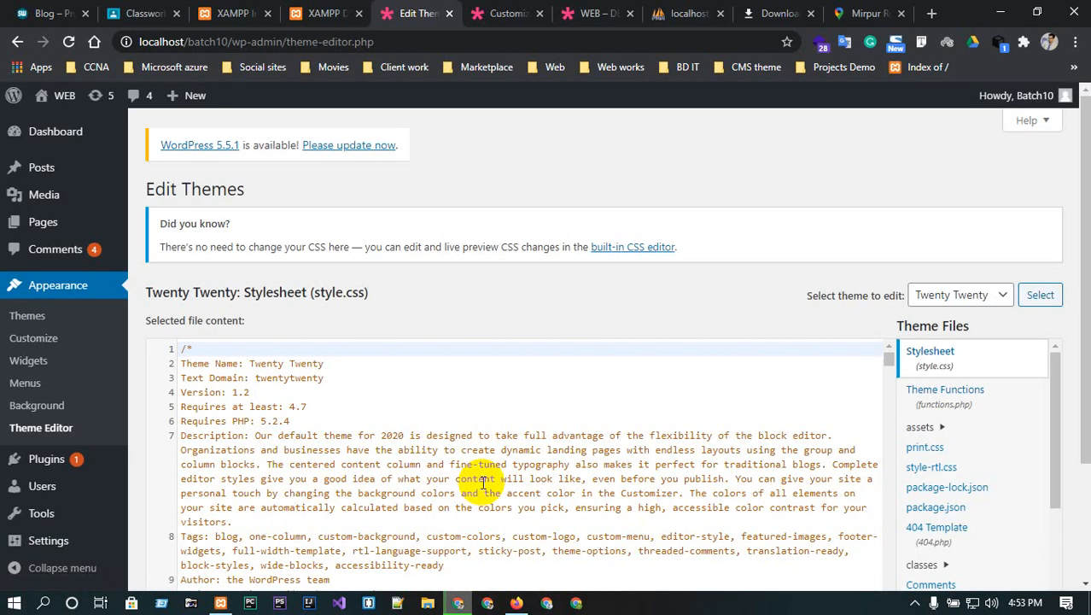
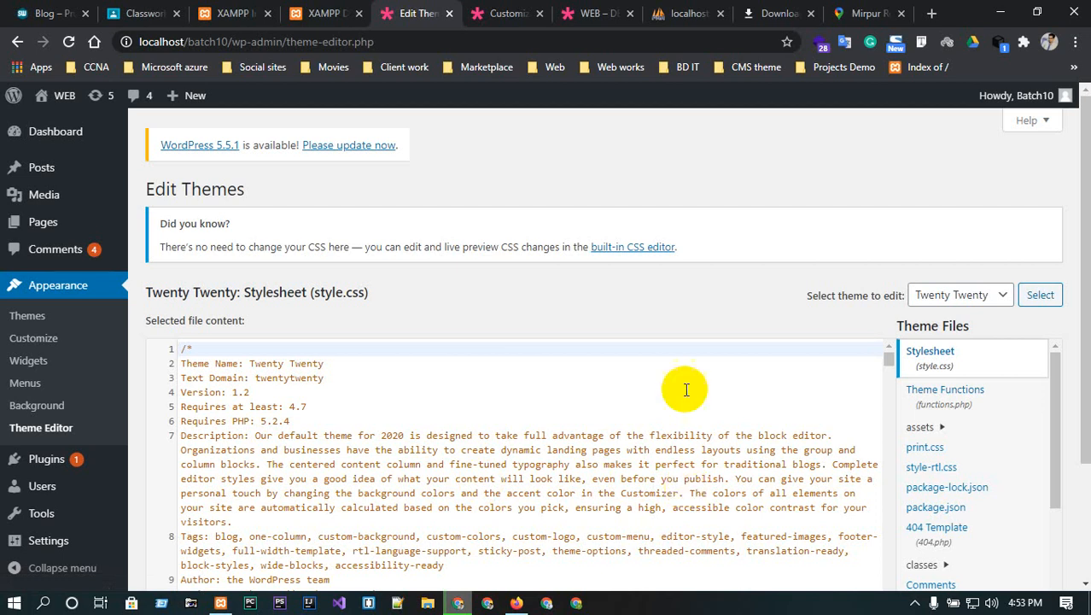
- Scroll through Twenty Twenty's style.css and highlight the theme name on line 2
scroll(687, 385, "down", 1)
scroll(668, 342, "up", 1)
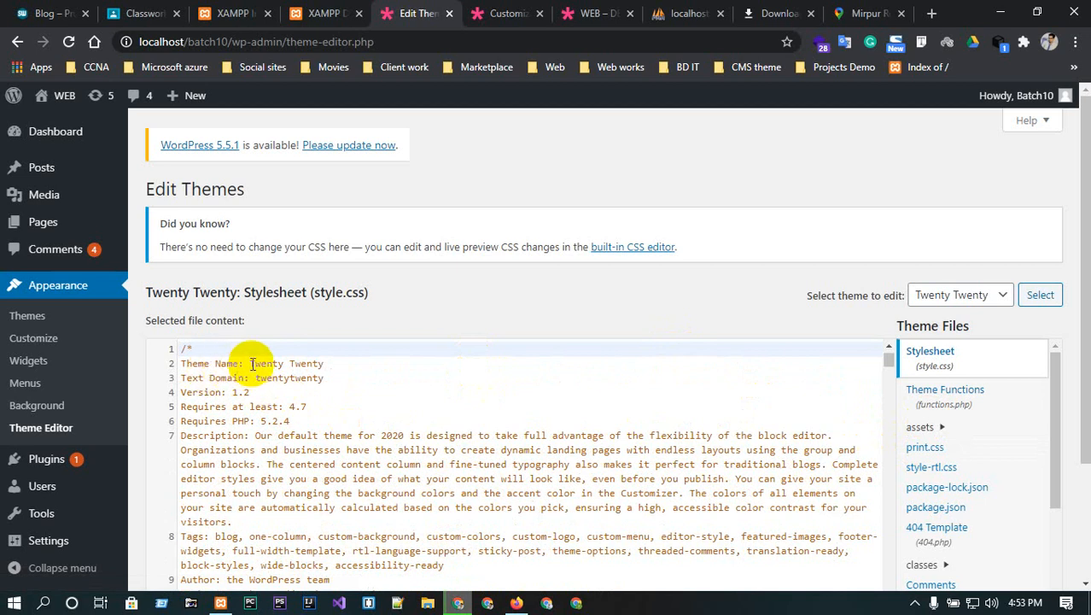
left_click_drag(251, 363, 272, 373)
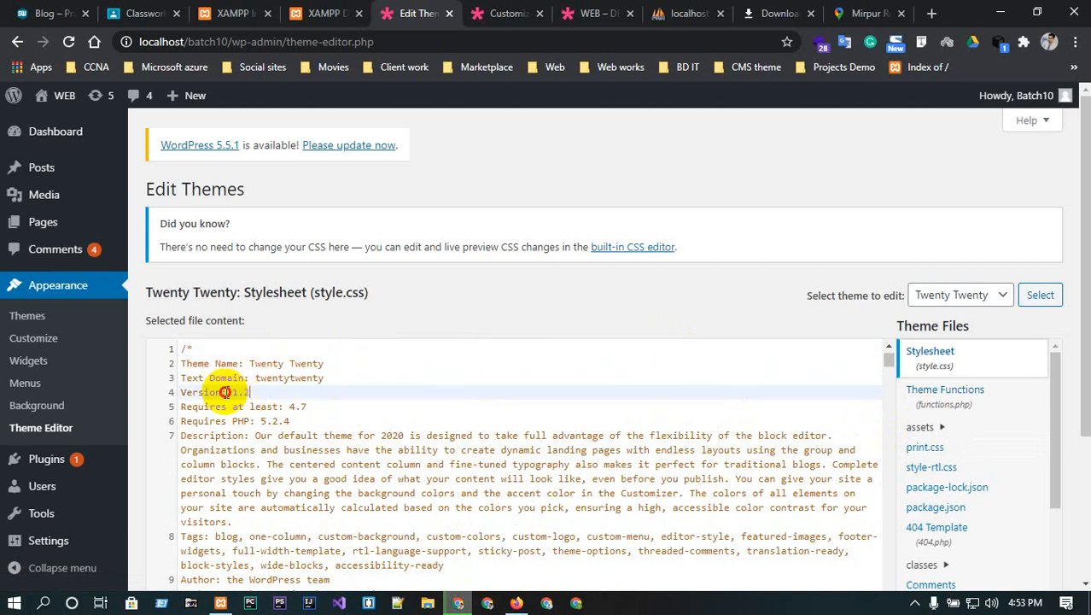
scroll(378, 433, "down", 1)
scroll(384, 438, "down", 6)
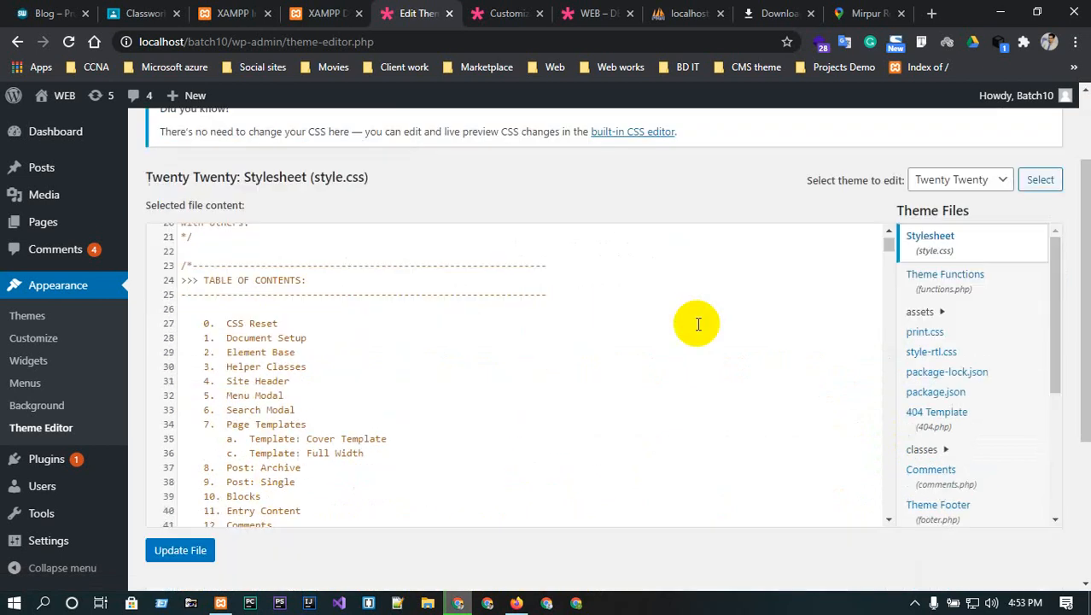
scroll(281, 380, "up", 5)
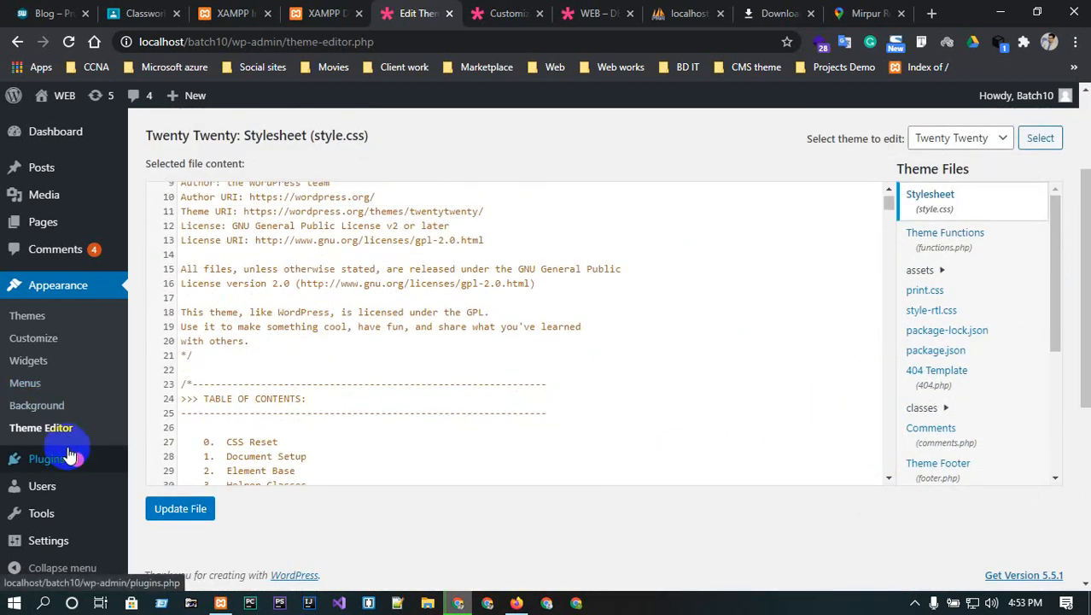
- Go to the Plugins list showing Akismet Anti-Spam and Hello Dolly
mouse_move(70, 459)
scroll(26, 435, "down", 3)
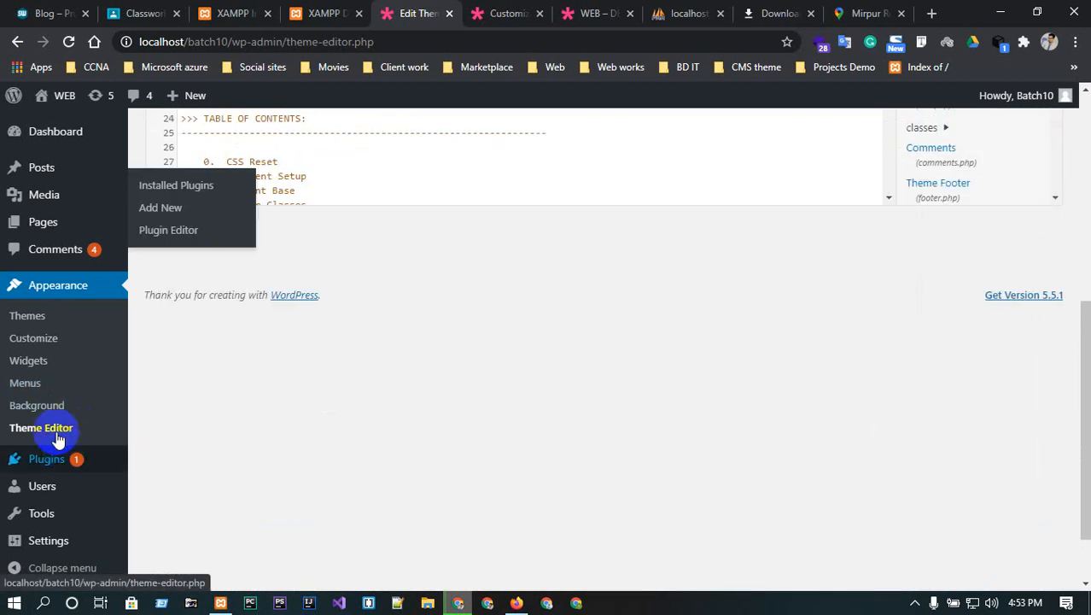
scroll(385, 325, "up", 3)
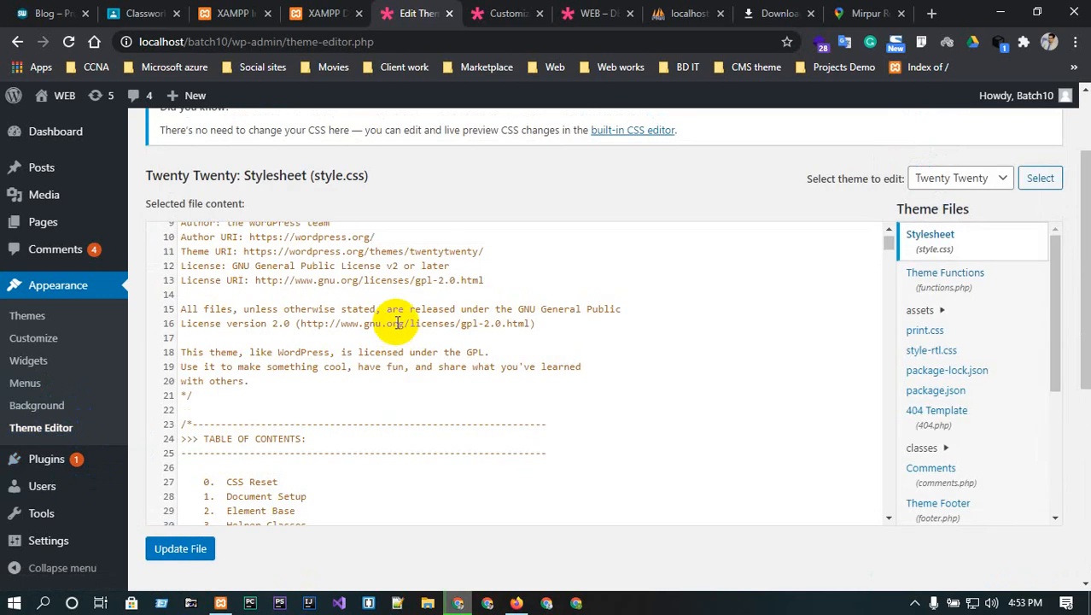
scroll(75, 458, "up", 1)
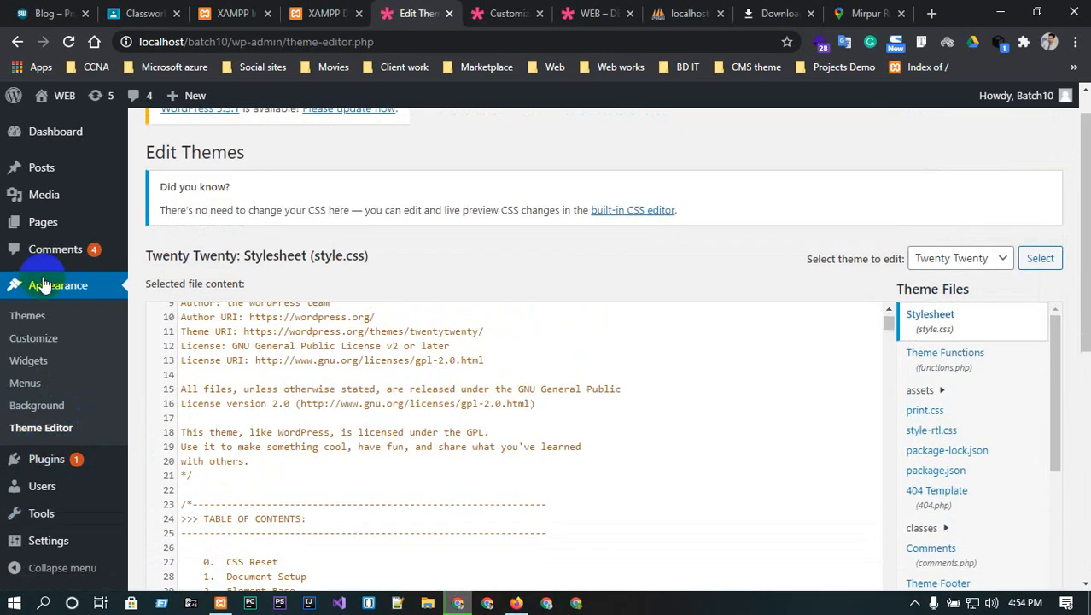
left_click(43, 461)
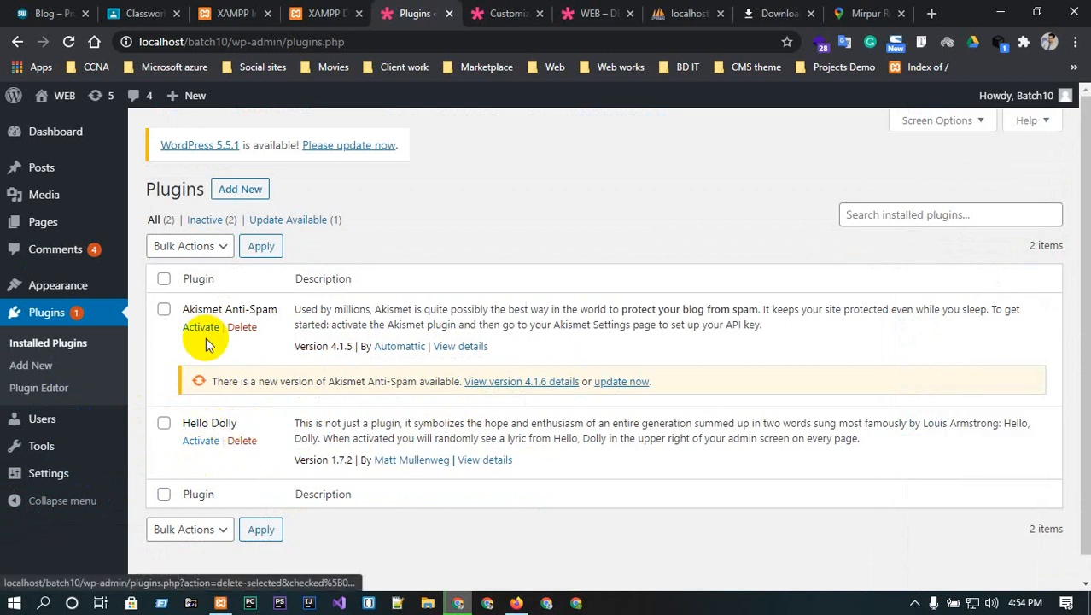
- Bulk-delete Akismet Anti-Spam and Hello Dolly, then go to Add Plugins
left_click(164, 309)
left_click(164, 279)
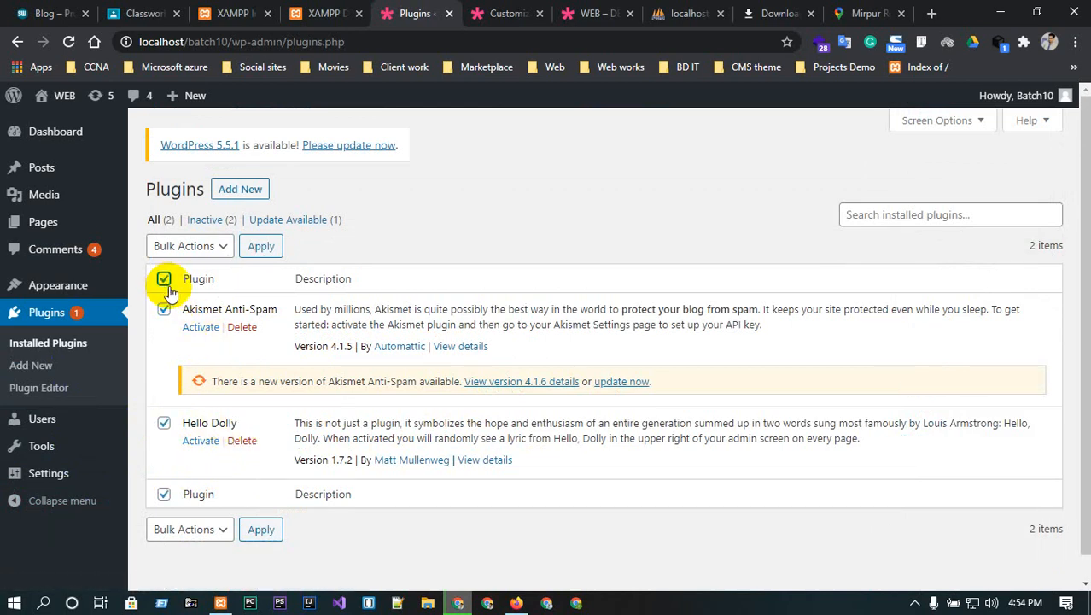
left_click(162, 248)
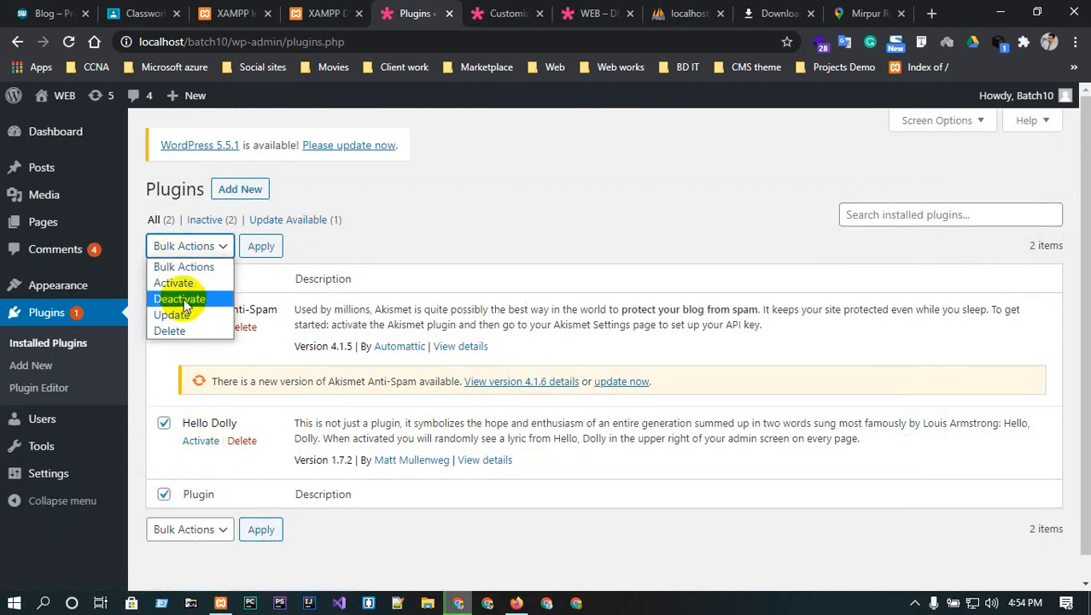
left_click(174, 330)
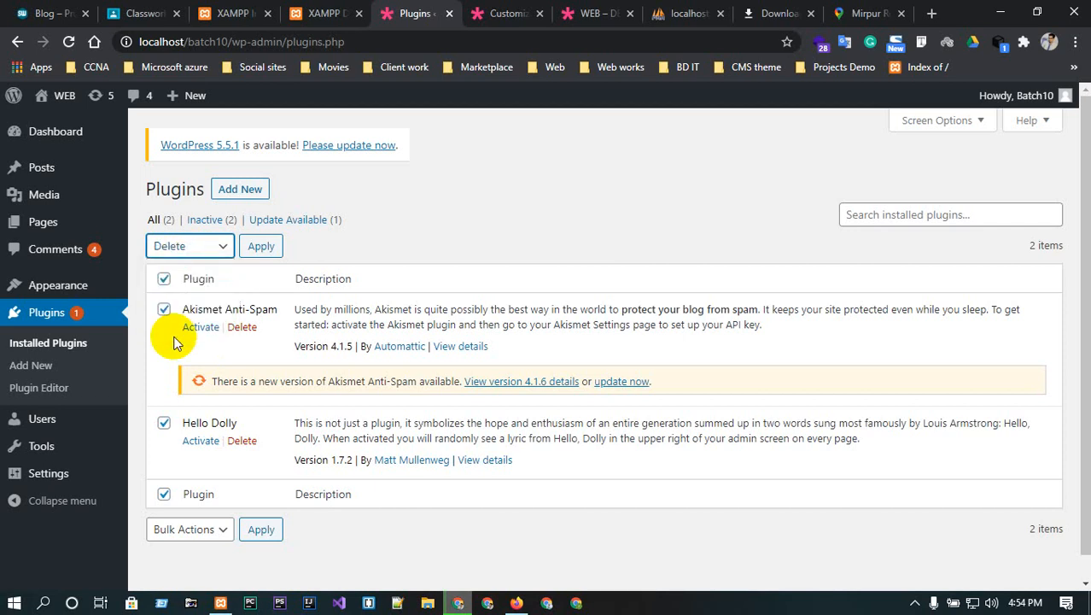
left_click(260, 245)
left_click(636, 147)
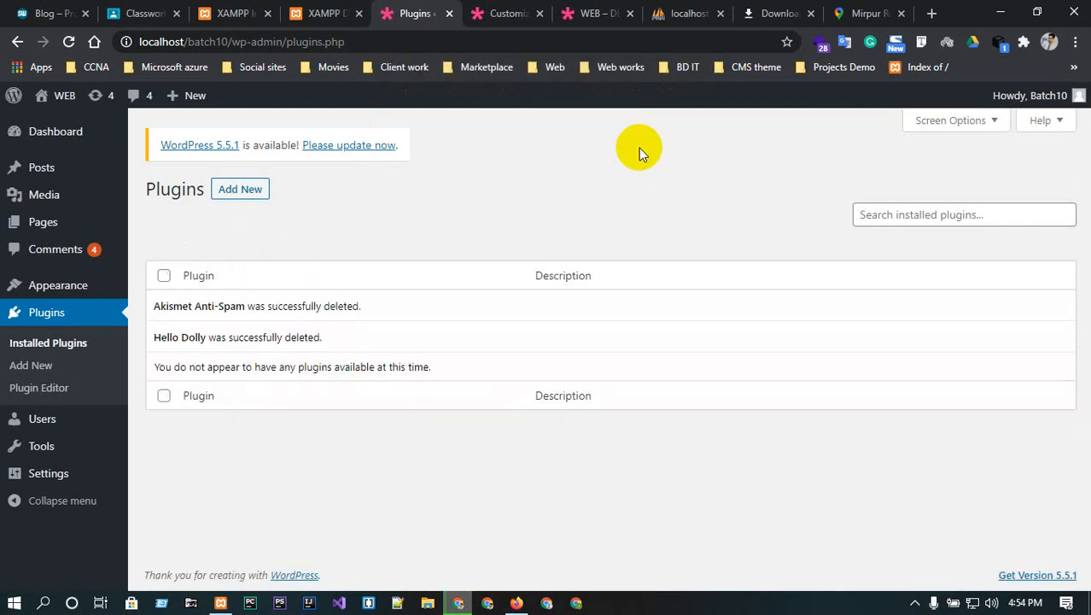
left_click(241, 190)
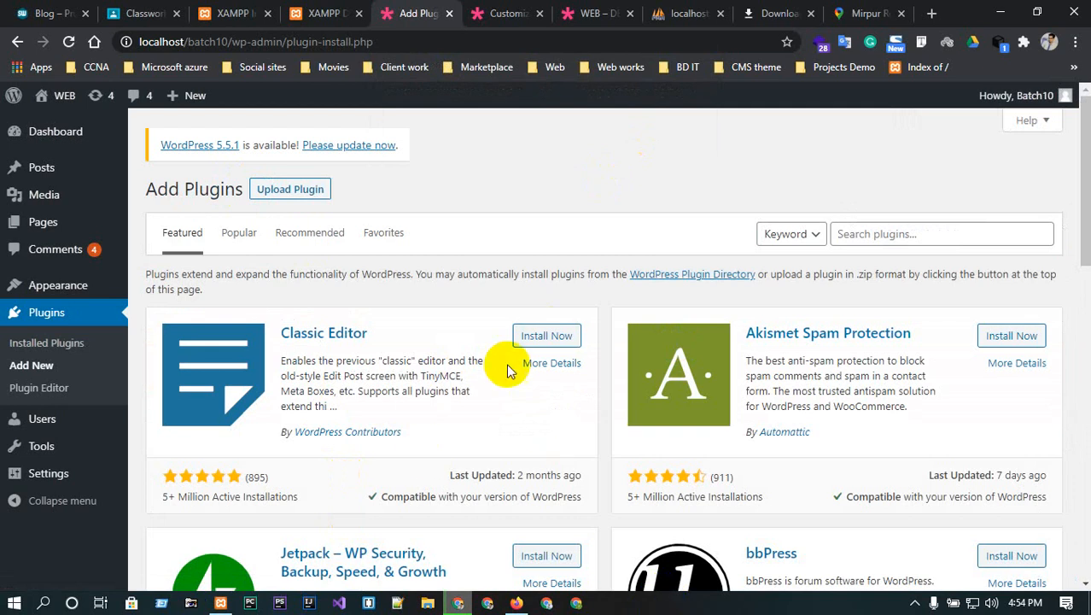
- Install Classic Editor and open the Plugins list in a new tab ahead of Add Plugins
left_click(541, 336)
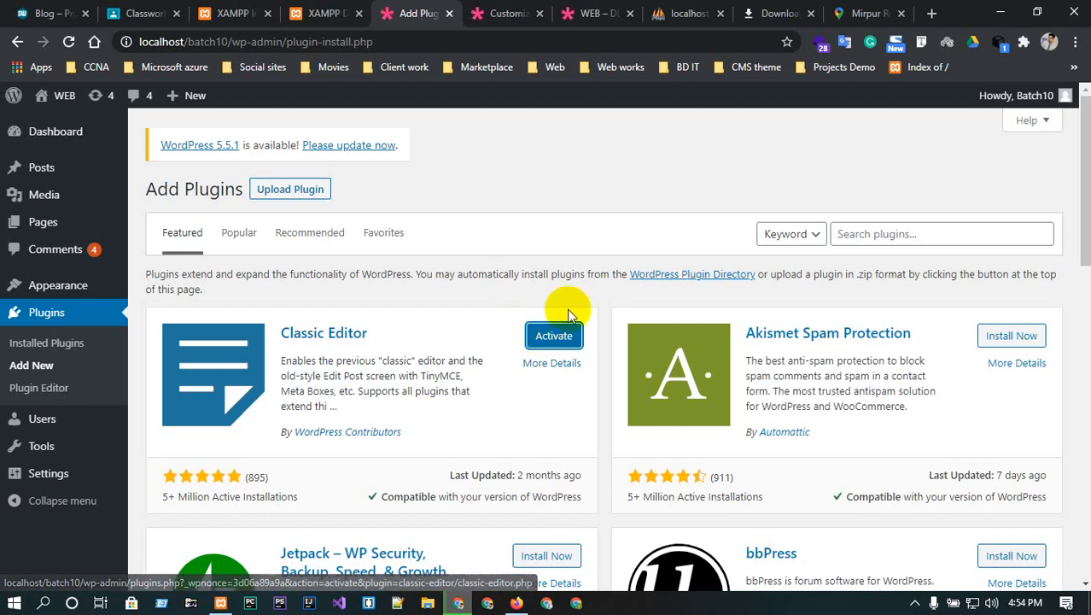
middle_click(51, 314)
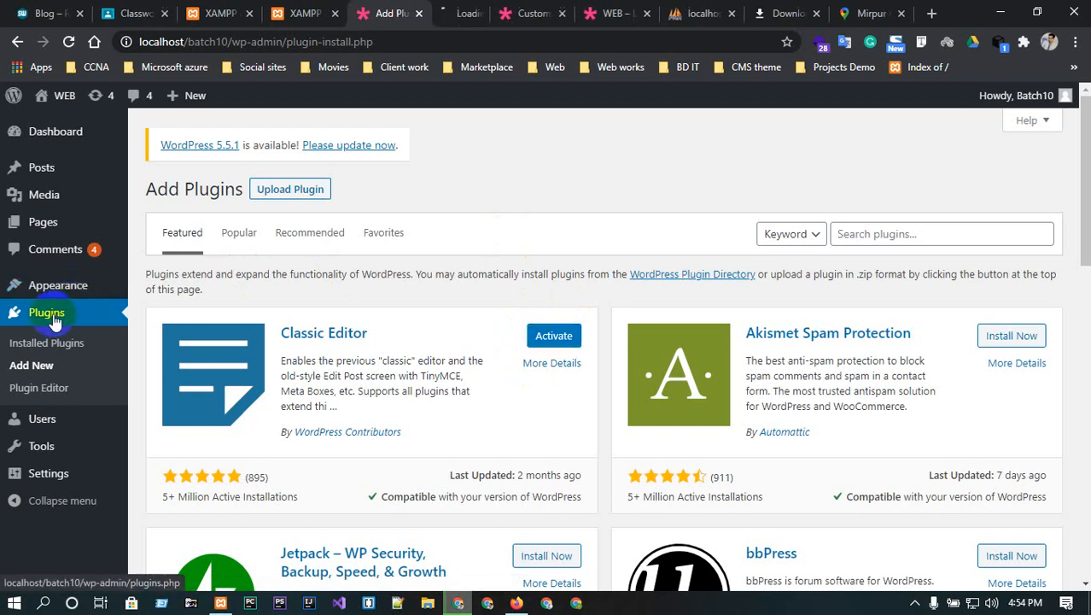
left_click(444, 10)
left_click_drag(444, 7, 377, 7)
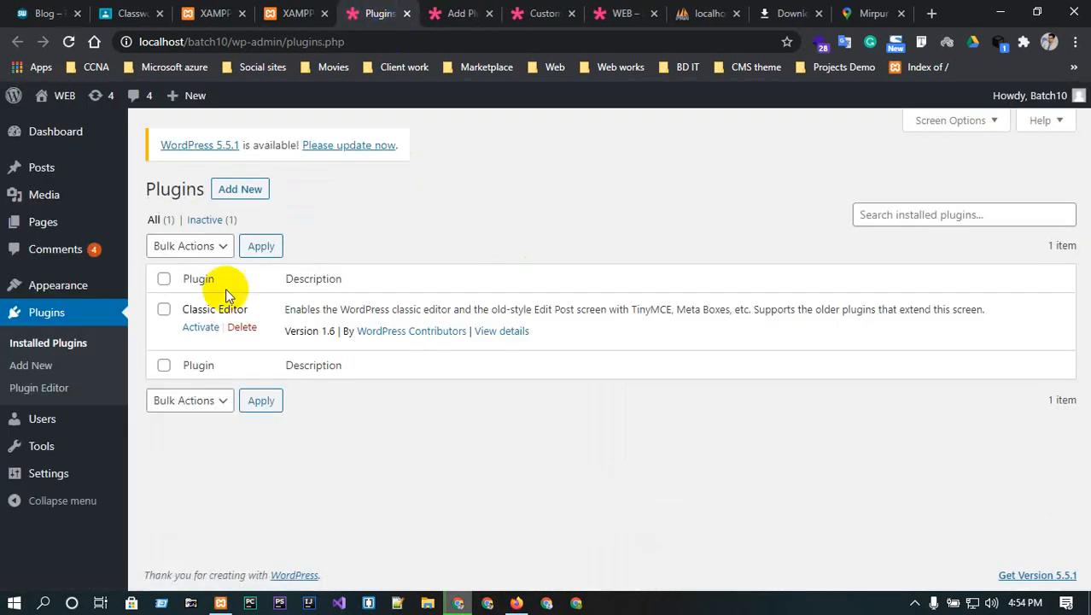
- Bulk-activate the Classic Editor plugin
left_click(164, 309)
left_click(184, 246)
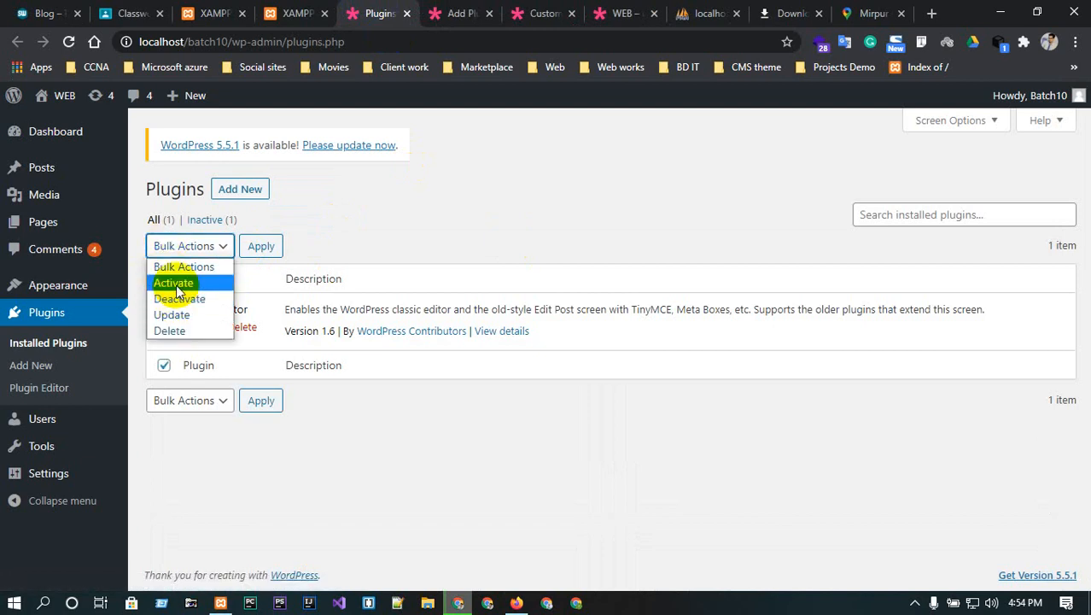
left_click(173, 282)
left_click(258, 248)
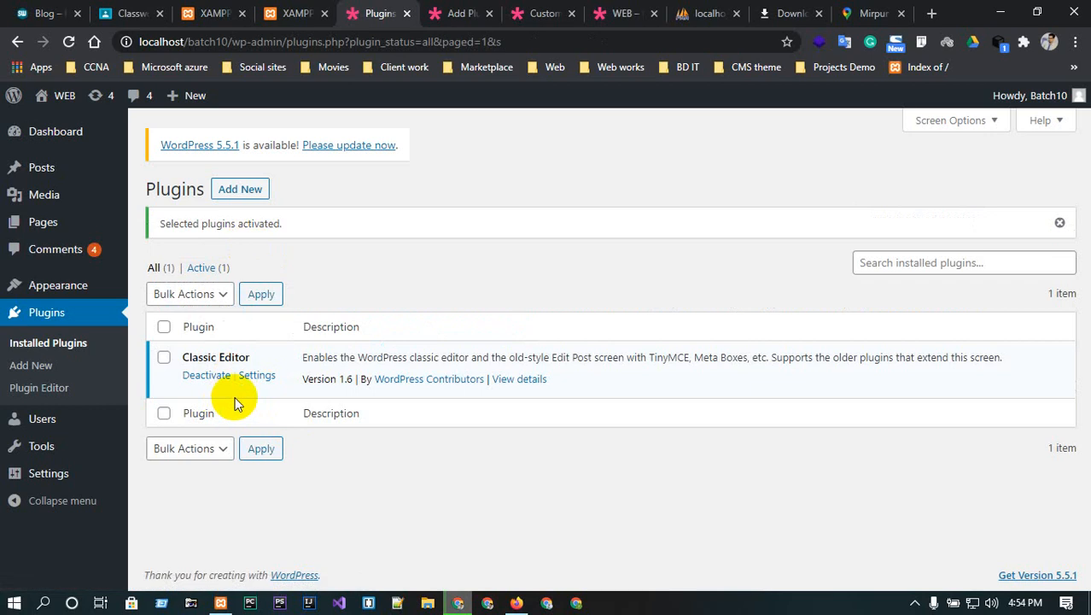
- Reload the site's home page and open the HOME page for editing
left_click(637, 11)
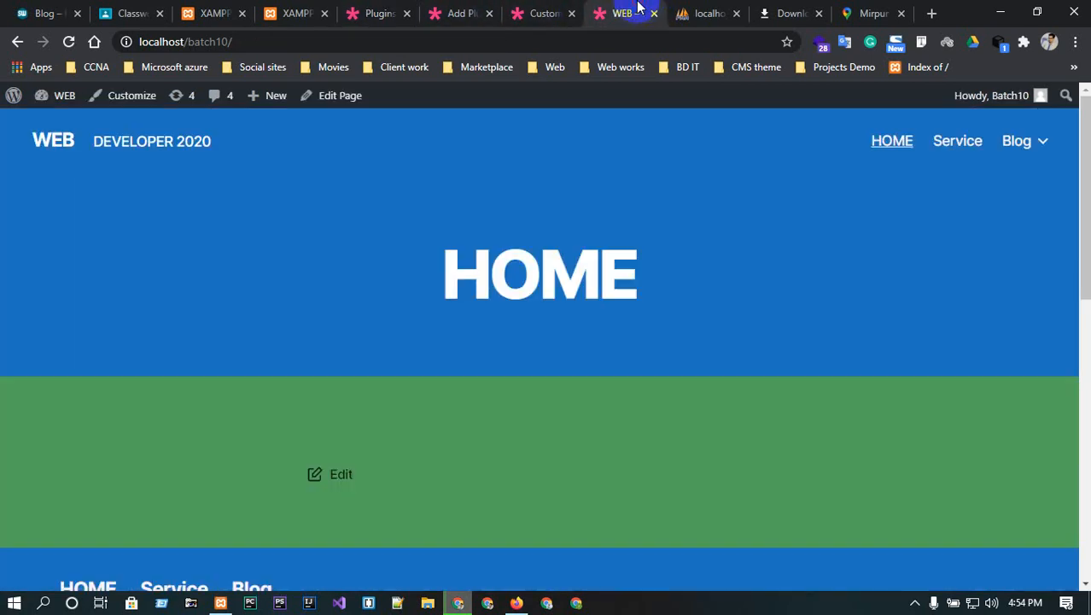
left_click(53, 138)
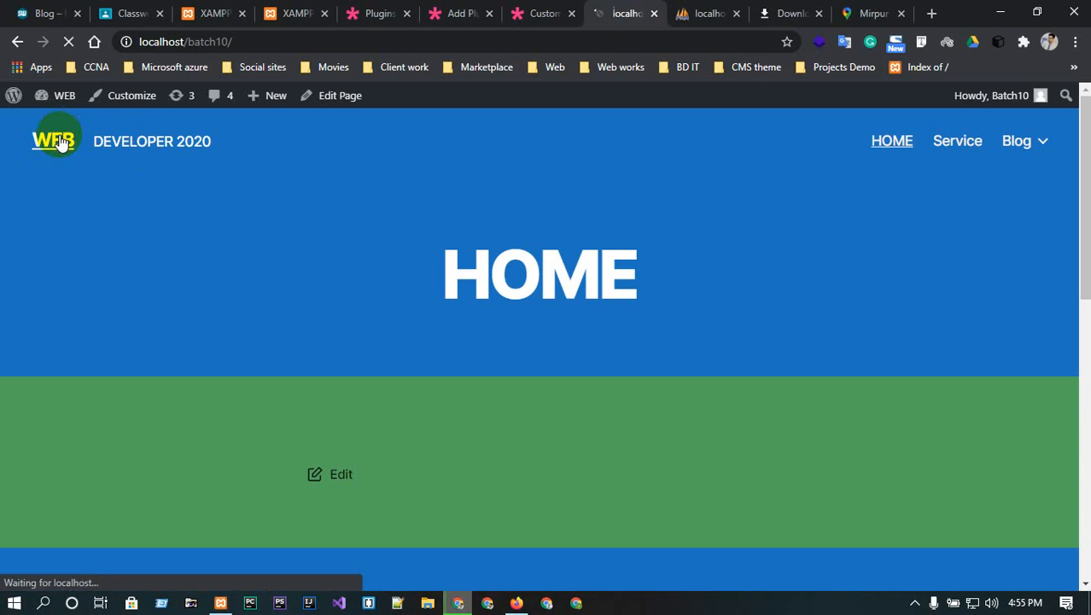
scroll(442, 359, "down", 4)
scroll(441, 351, "up", 5)
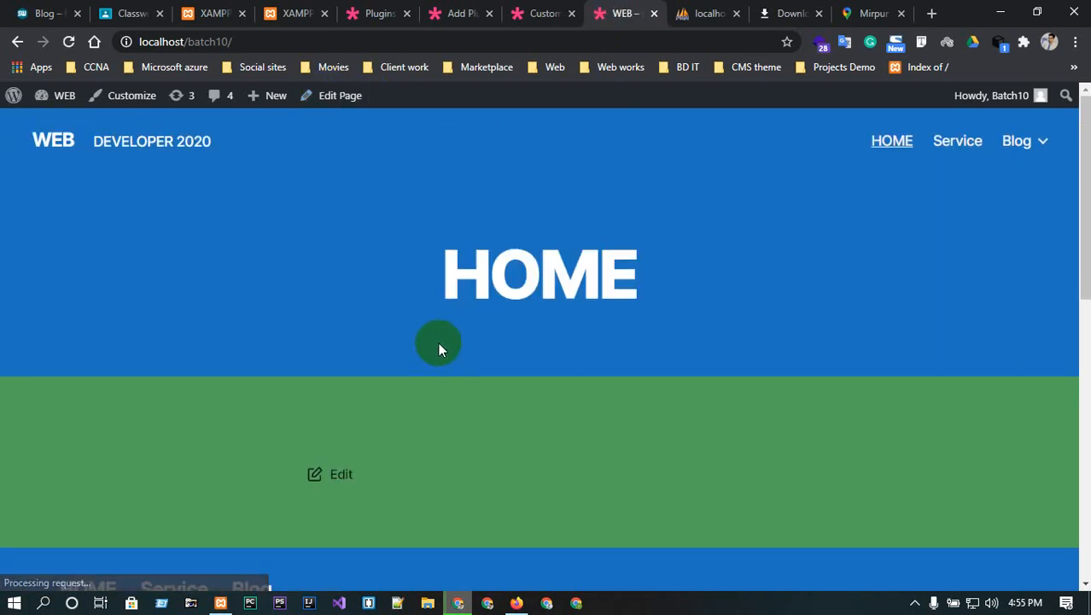
left_click(346, 98)
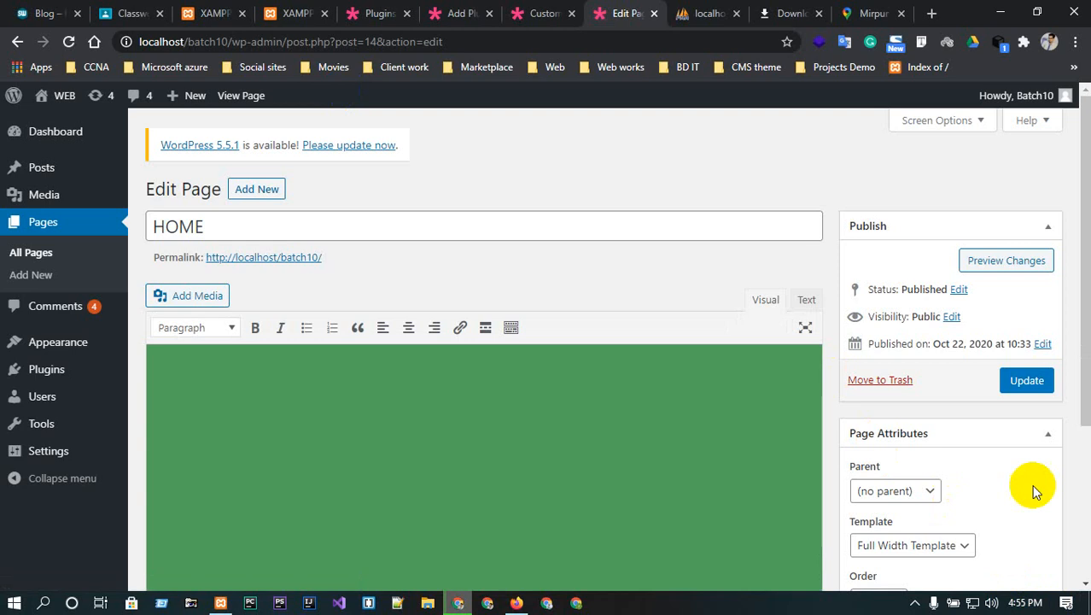
- Reload the HOME page editor, now in classic layout, and head to the Writing settings
scroll(638, 246, "down", 2)
scroll(629, 265, "up", 2)
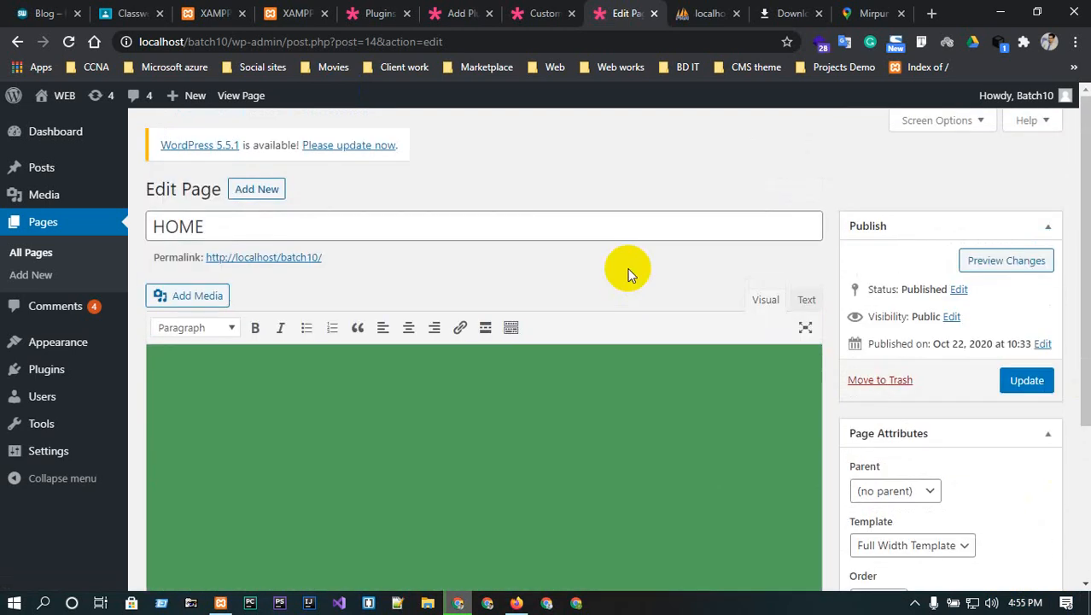
scroll(626, 266, "down", 1)
scroll(623, 262, "up", 1)
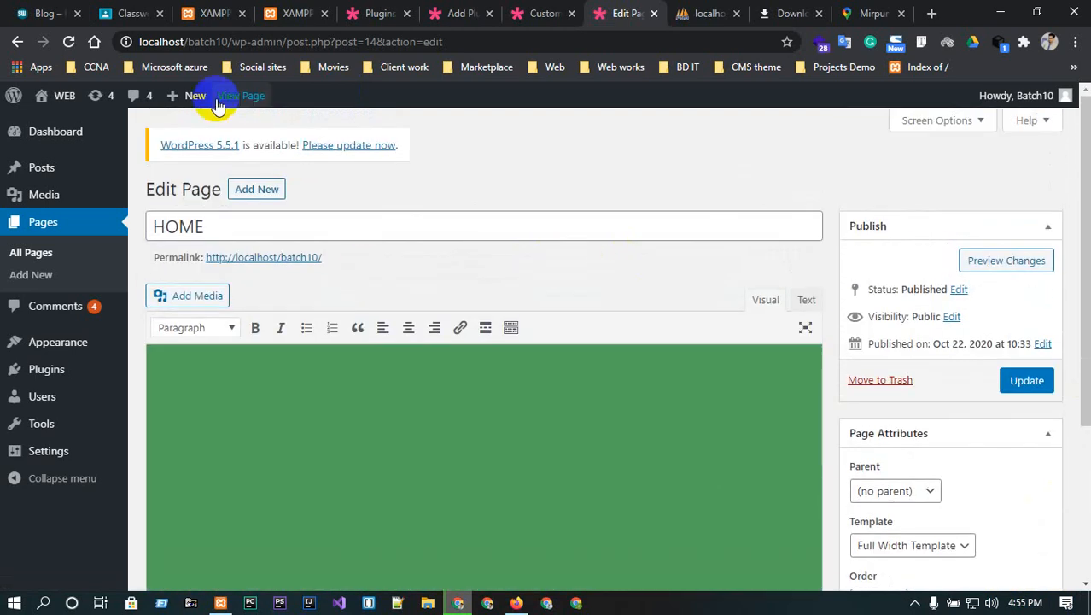
left_click(70, 42)
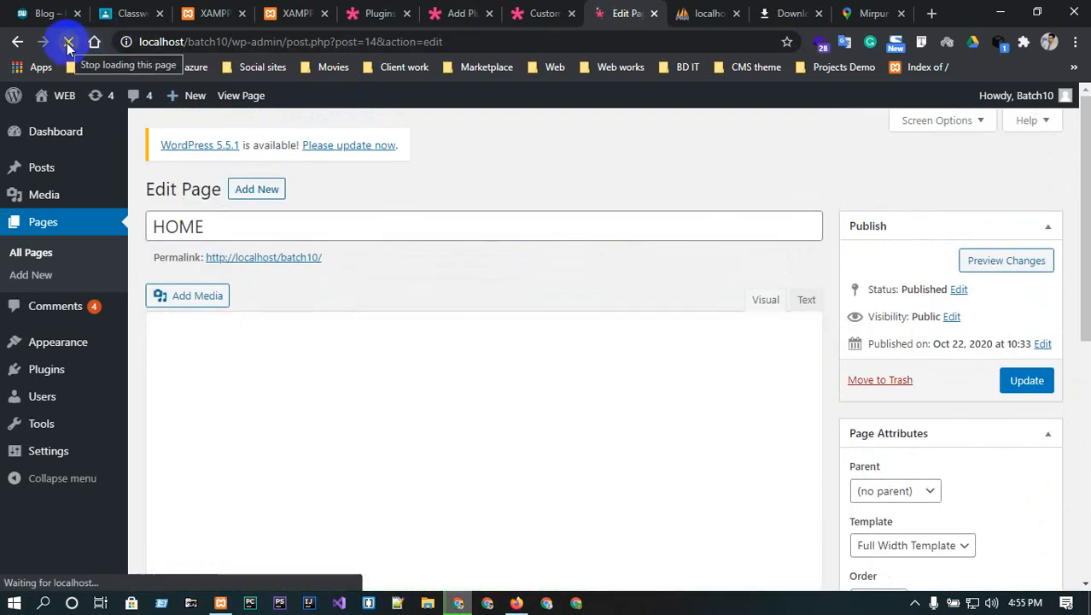
scroll(394, 331, "down", 2)
scroll(395, 332, "up", 2)
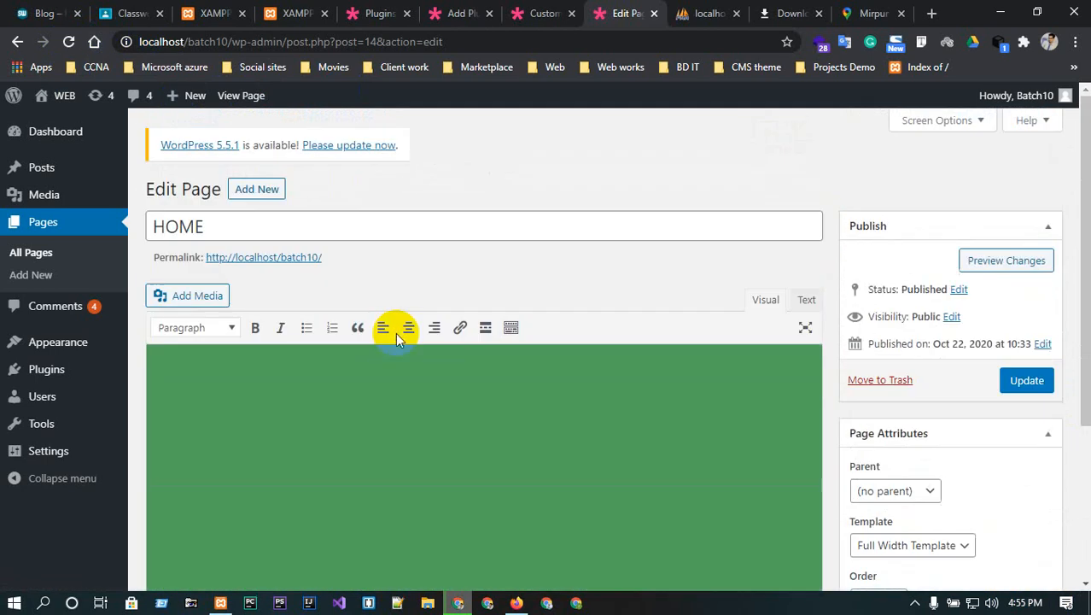
mouse_move(45, 382)
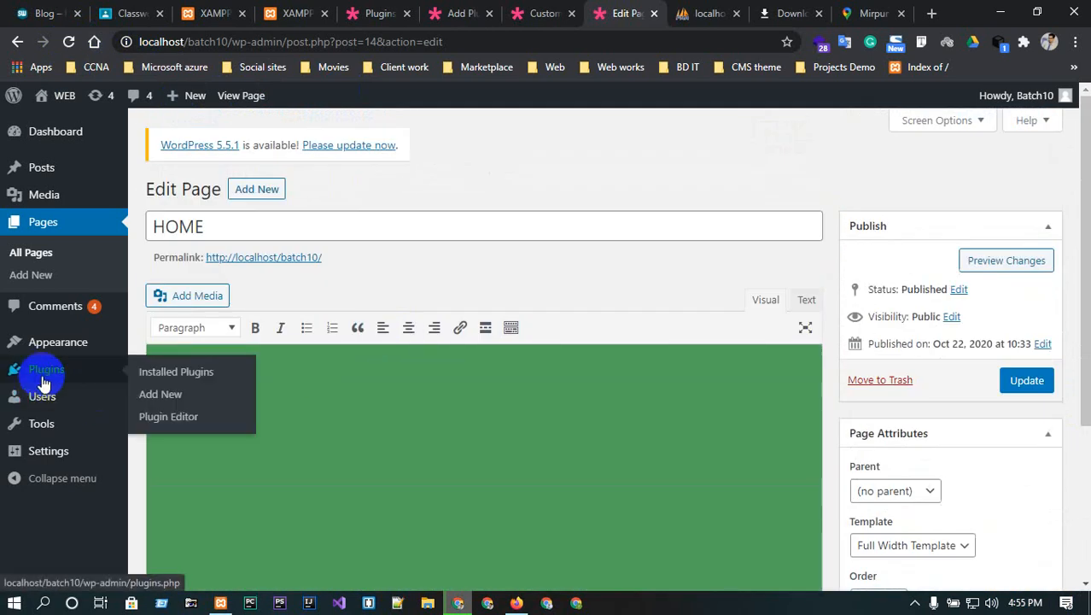
scroll(487, 412, "down", 2)
scroll(488, 409, "up", 2)
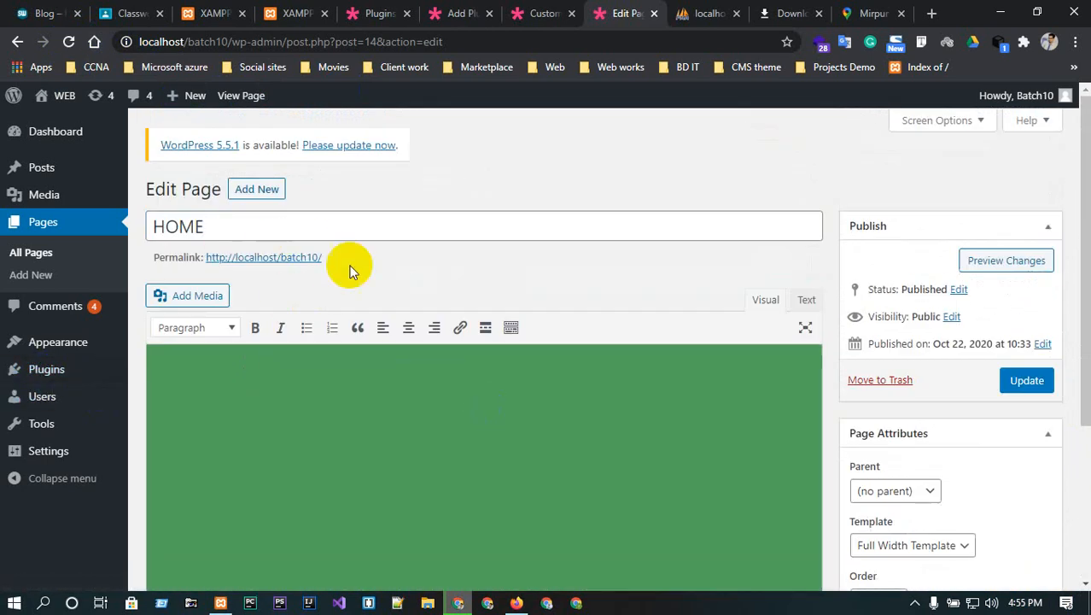
mouse_move(41, 349)
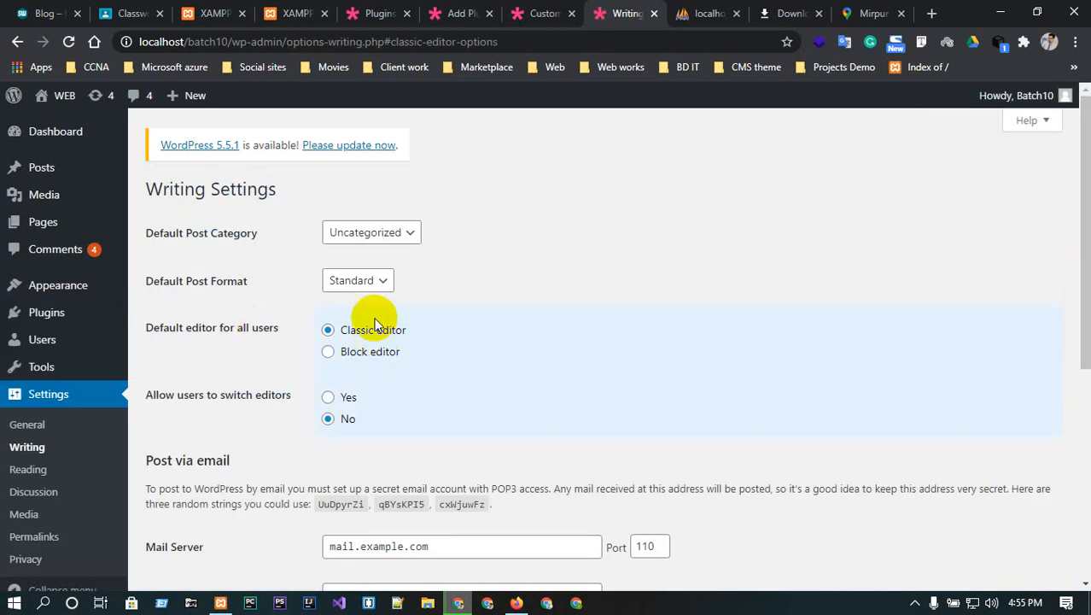
- Check the default post category and post format dropdowns, leaving Standard unchanged
left_click(376, 239)
left_click(377, 239)
left_click(376, 238)
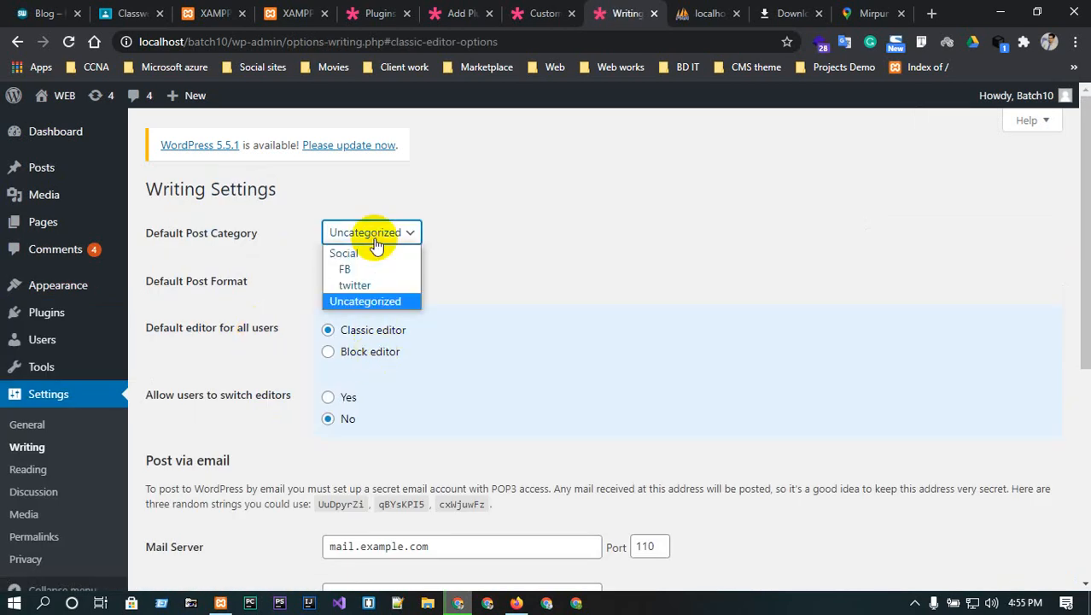
left_click(377, 238)
left_click(371, 280)
left_click(373, 280)
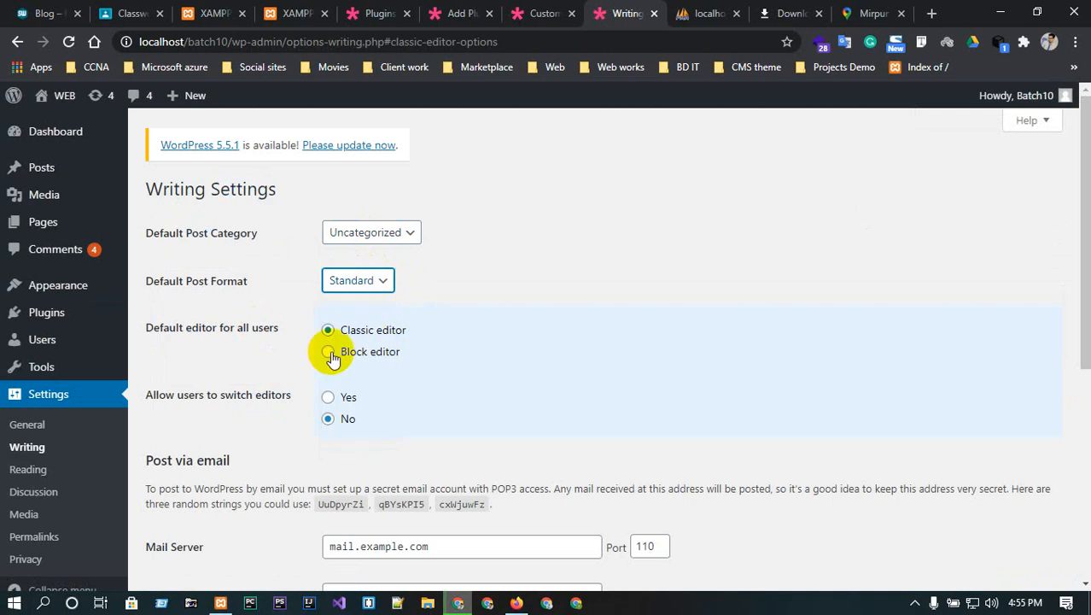
- Set Allow users to switch editors to Yes and save the Writing settings
left_click(329, 398)
scroll(335, 400, "down", 1)
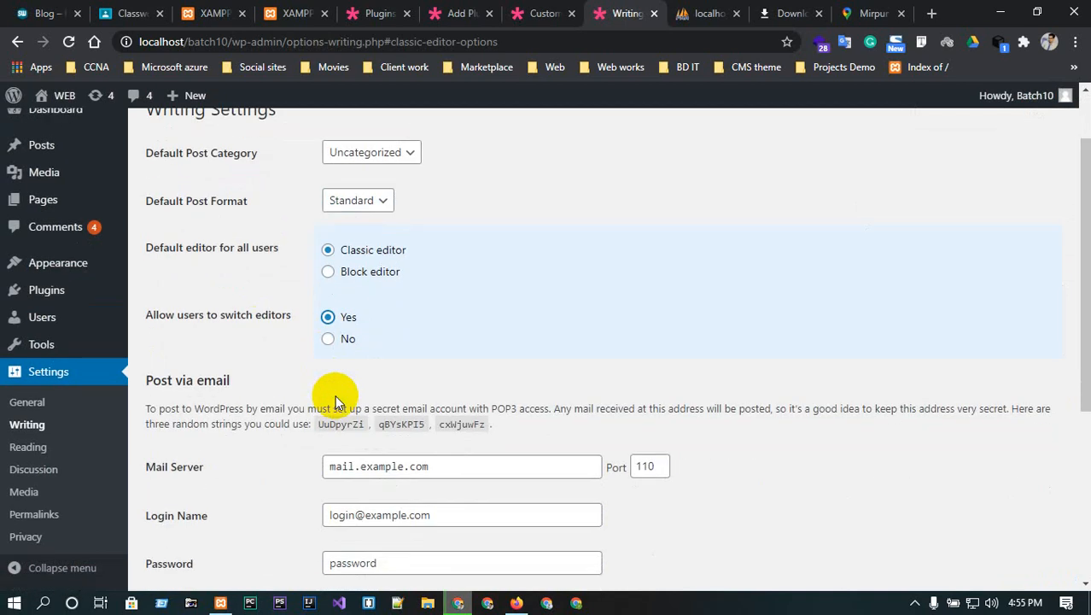
scroll(335, 394, "down", 2)
scroll(334, 395, "up", 3)
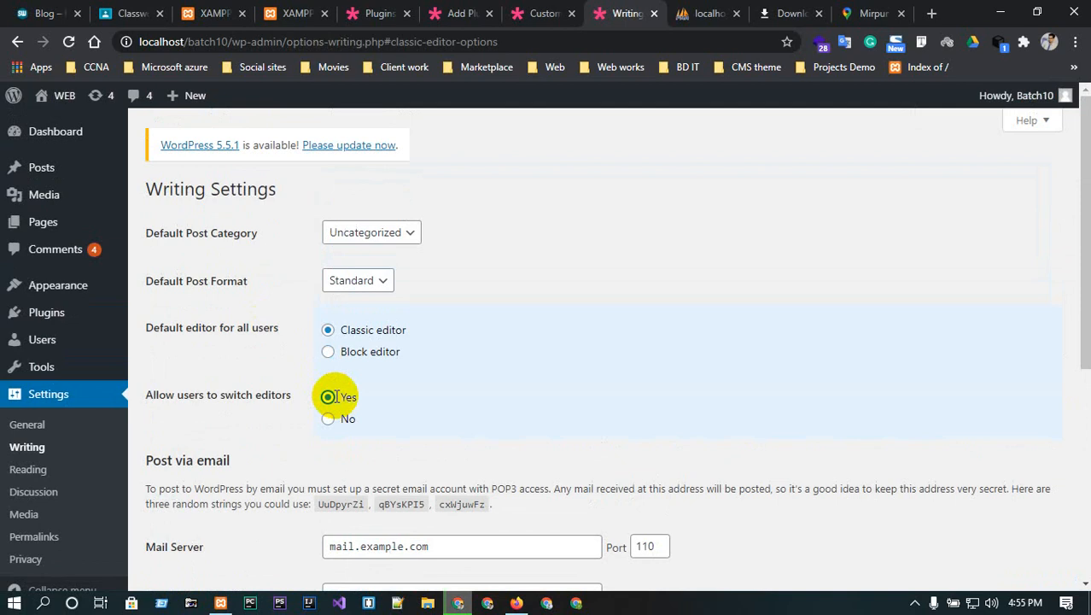
scroll(535, 294, "down", 5)
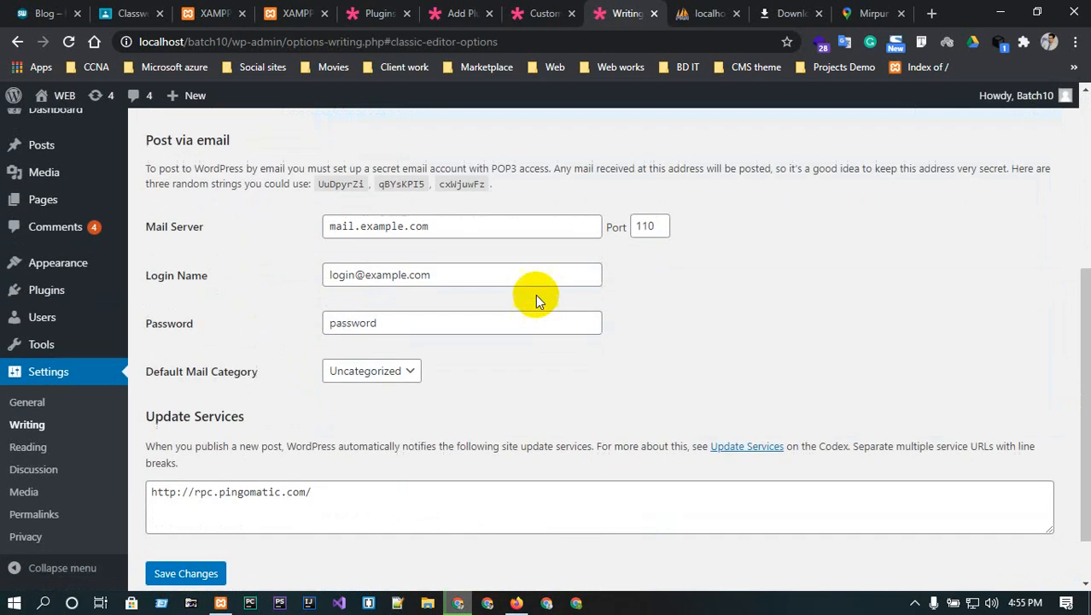
scroll(440, 353, "up", 5)
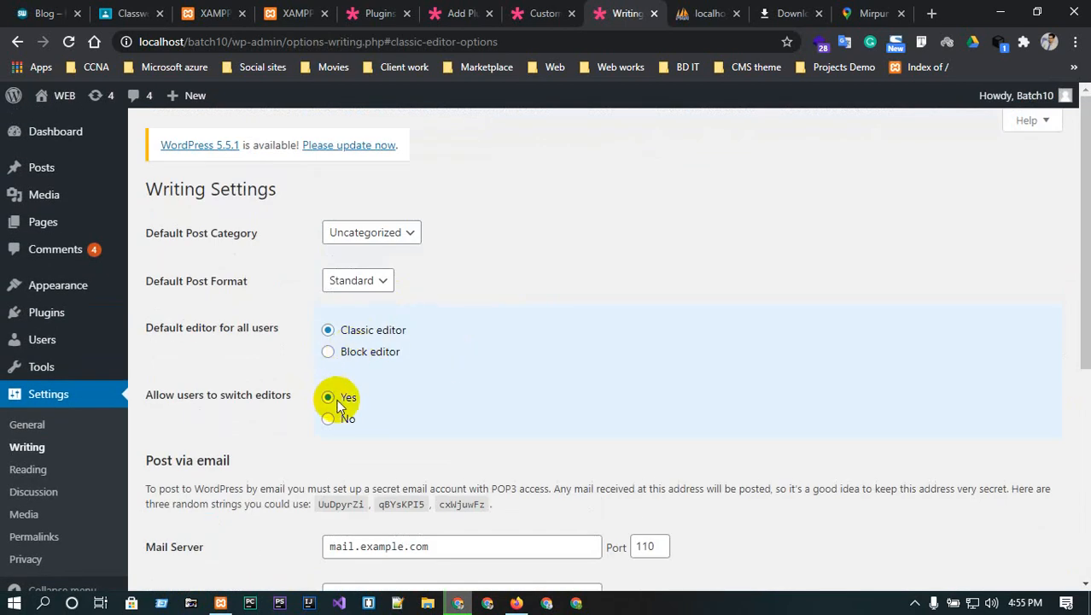
scroll(559, 360, "down", 5)
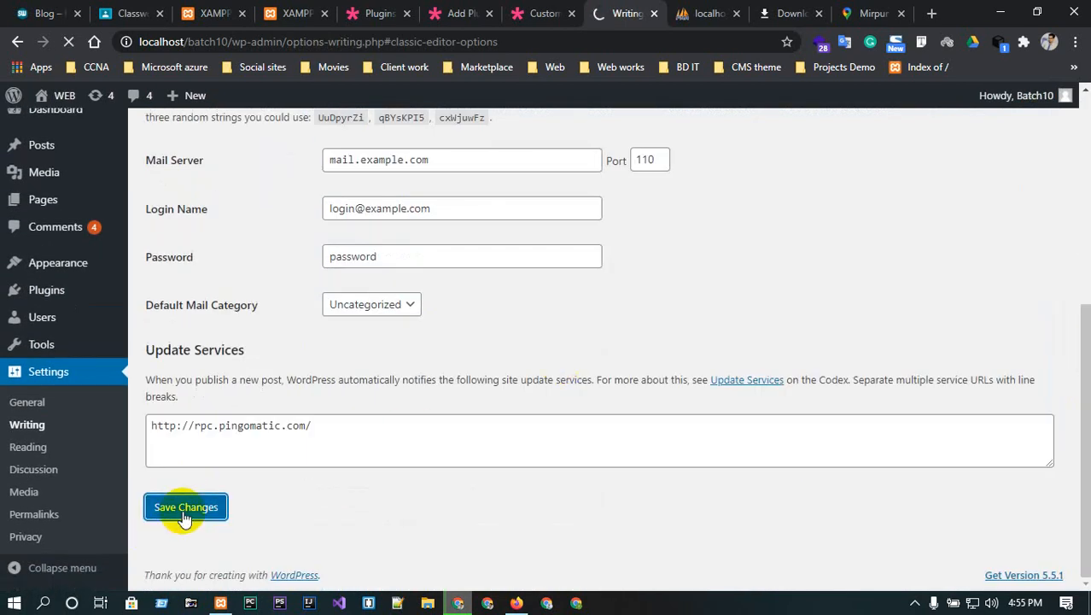
left_click(706, 13)
left_click(619, 13)
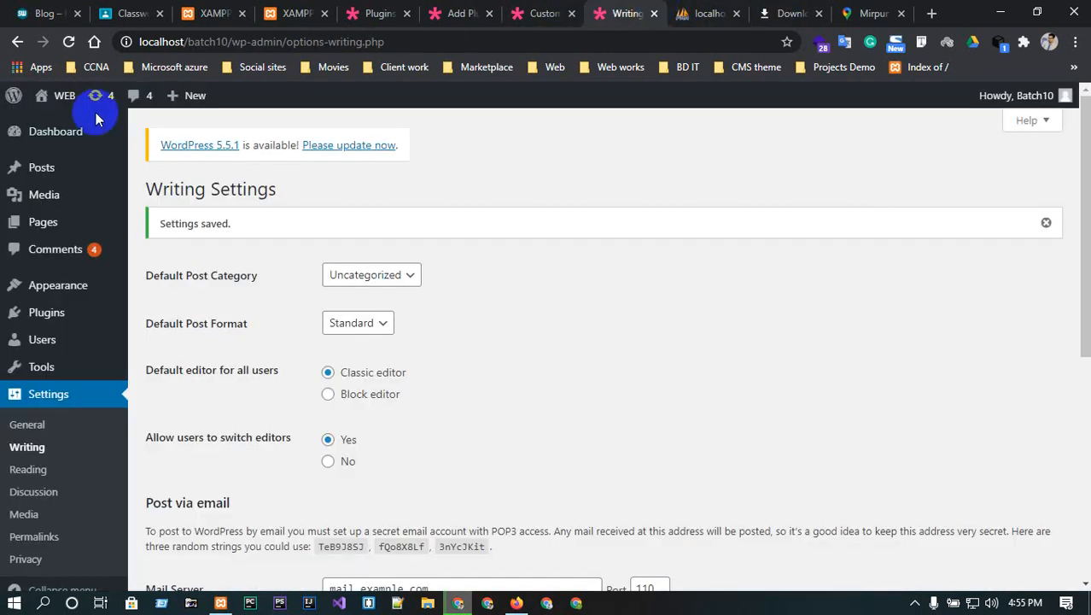
- Open the HOME page editor and switch it to the block editor
mouse_move(72, 101)
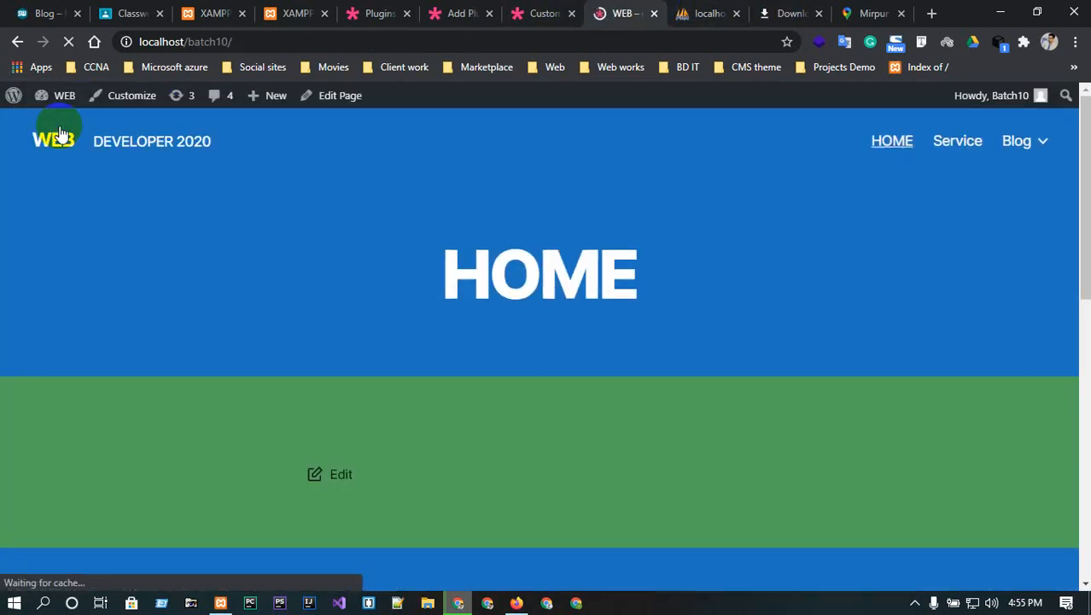
left_click(324, 101)
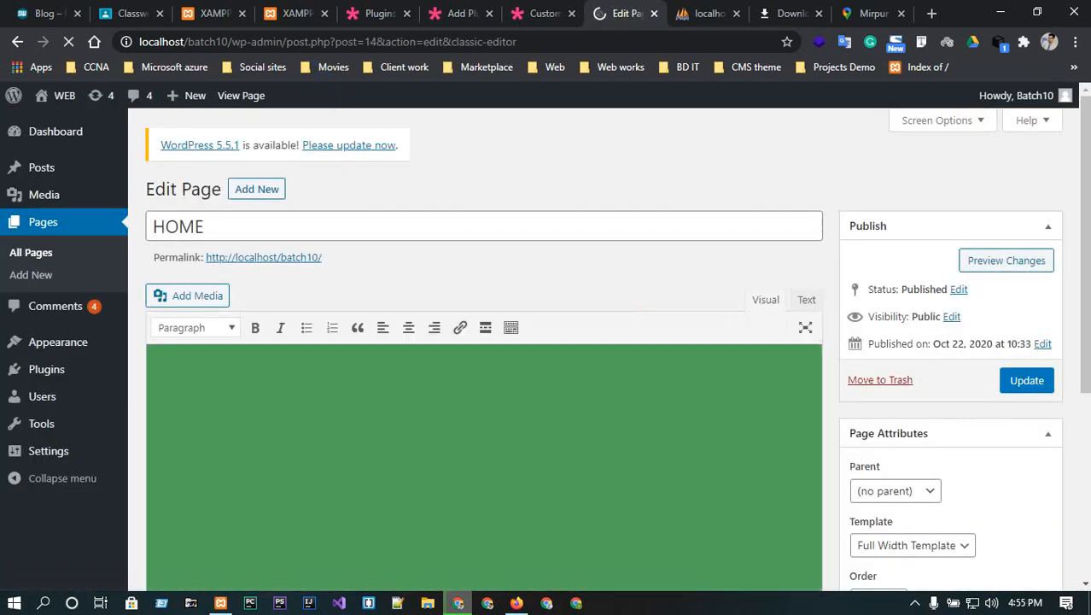
scroll(738, 341, "down", 4)
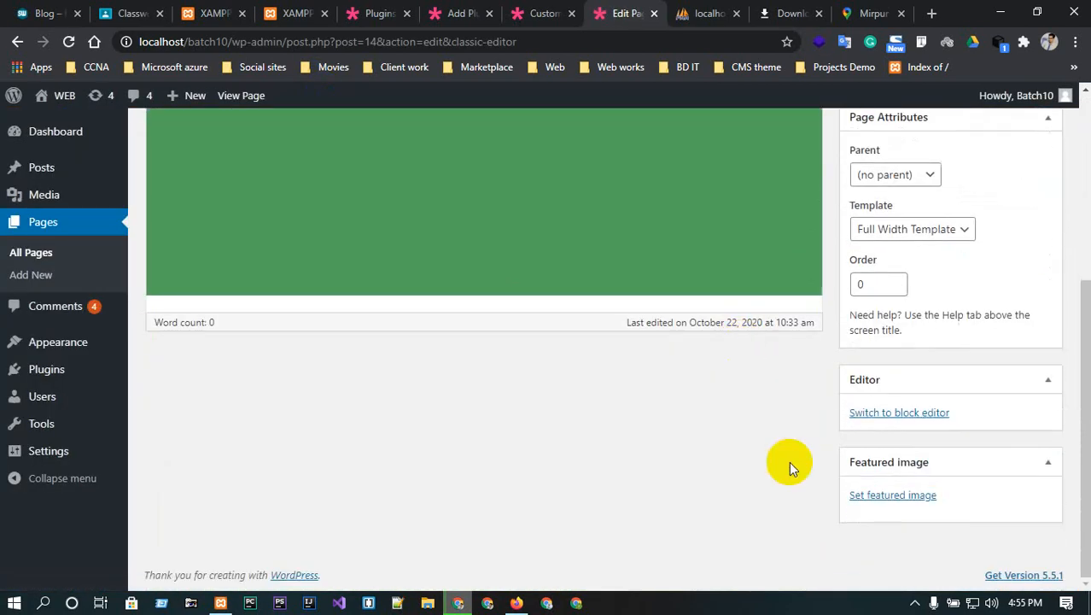
scroll(684, 488, "down", 4)
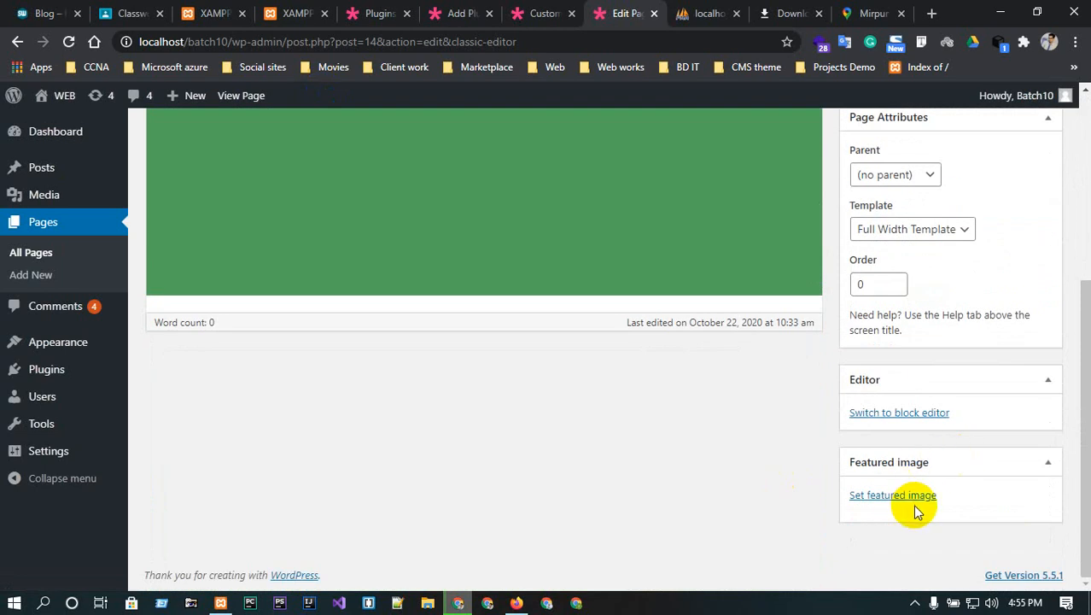
left_click(973, 381)
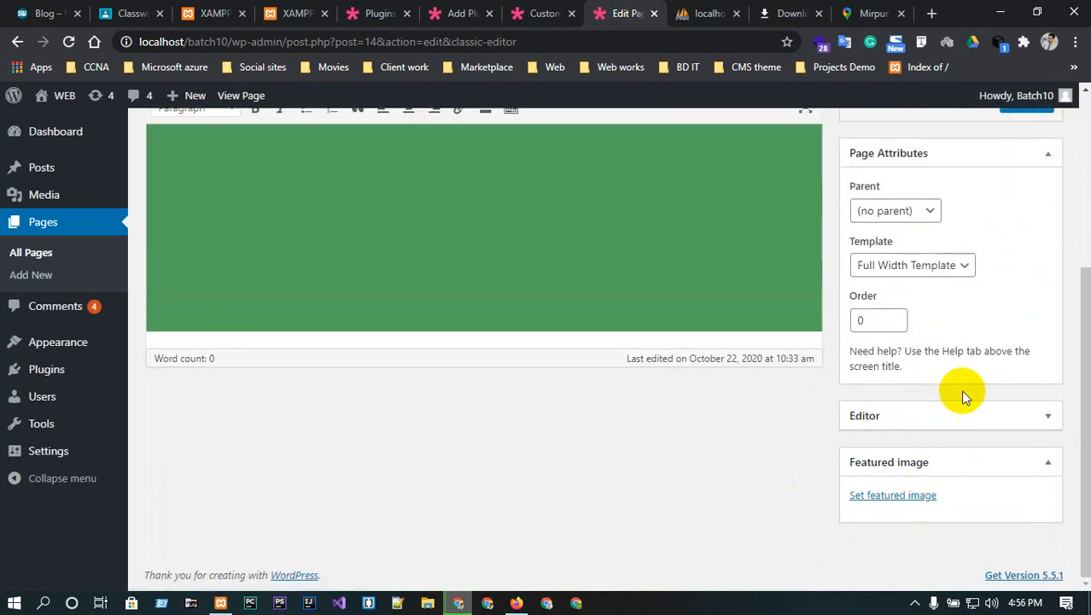
left_click(939, 415)
left_click(904, 451)
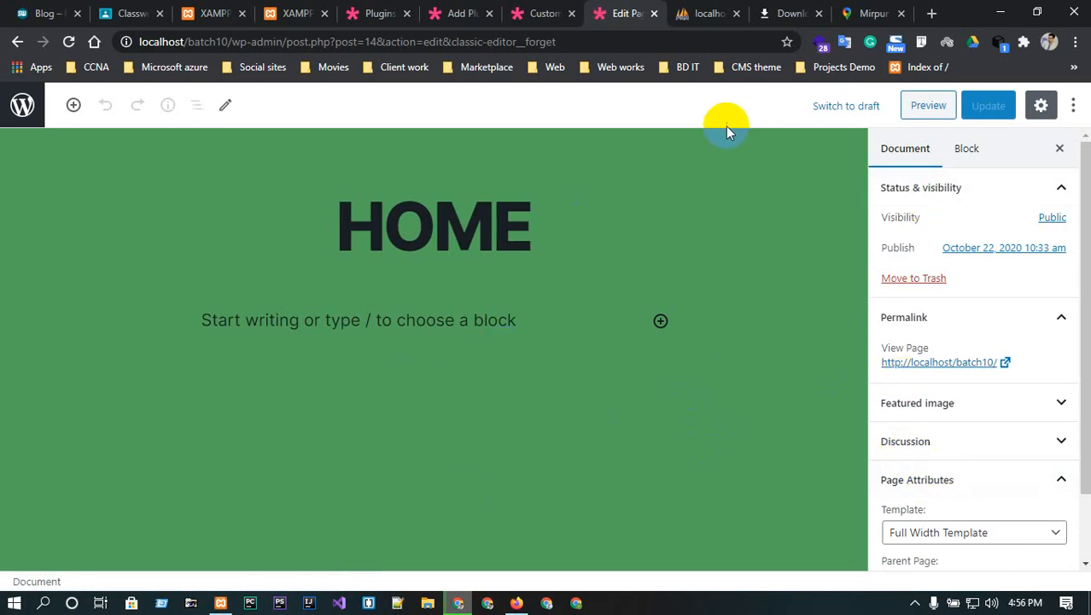
- Go back to the live HOME page, then to the Dashboard and General Settings
left_click(12, 41)
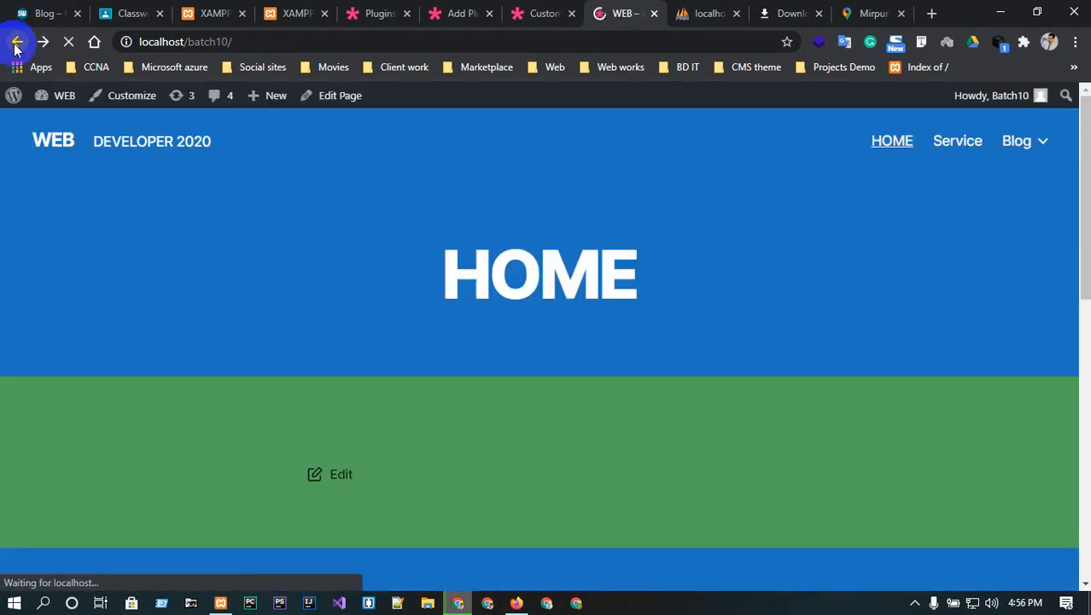
mouse_move(63, 97)
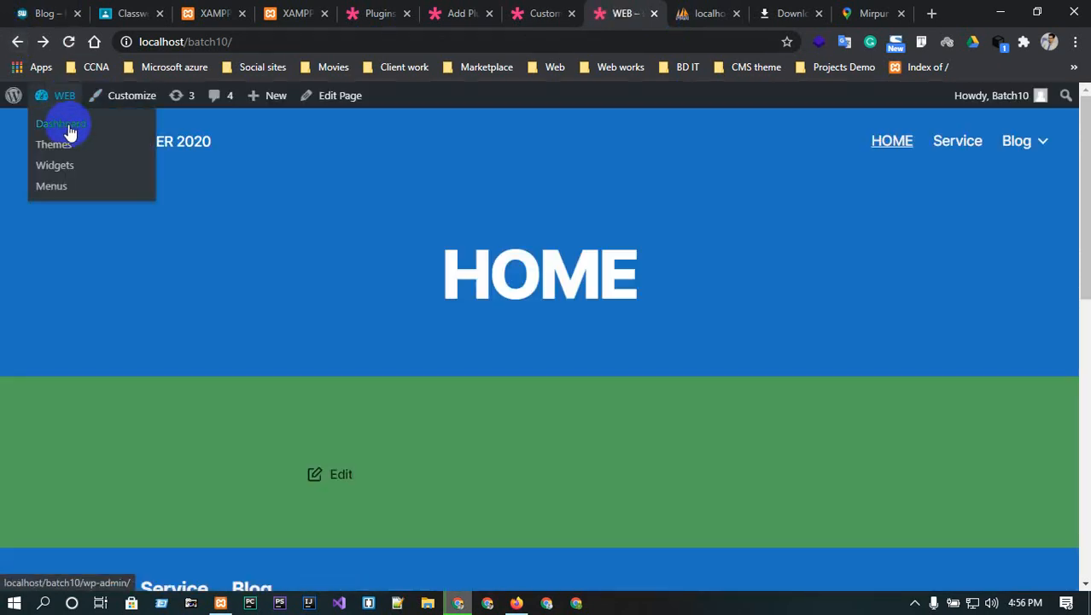
left_click(70, 130)
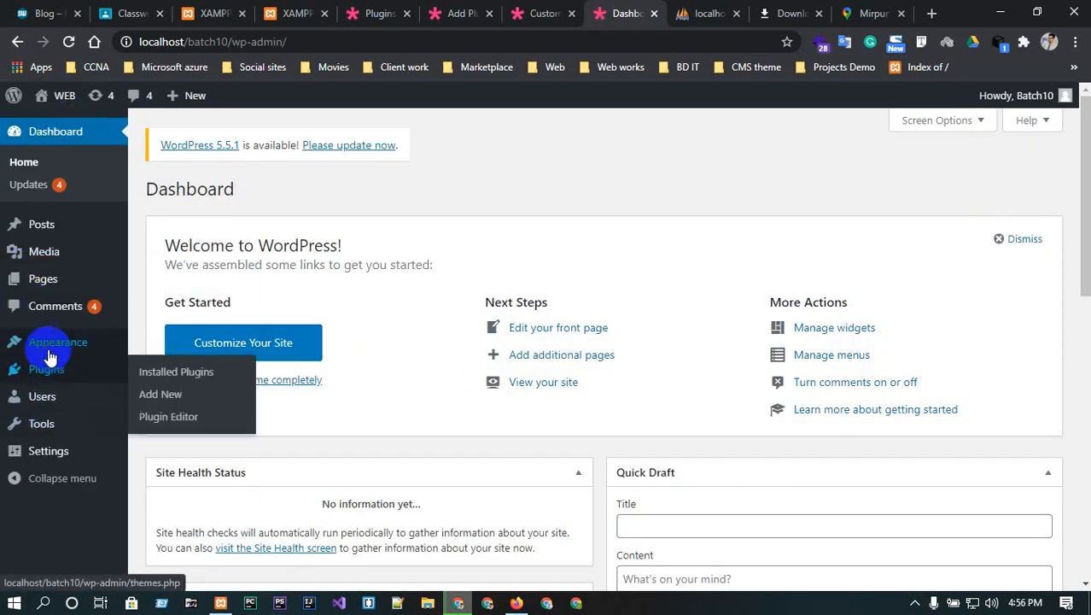
mouse_move(50, 357)
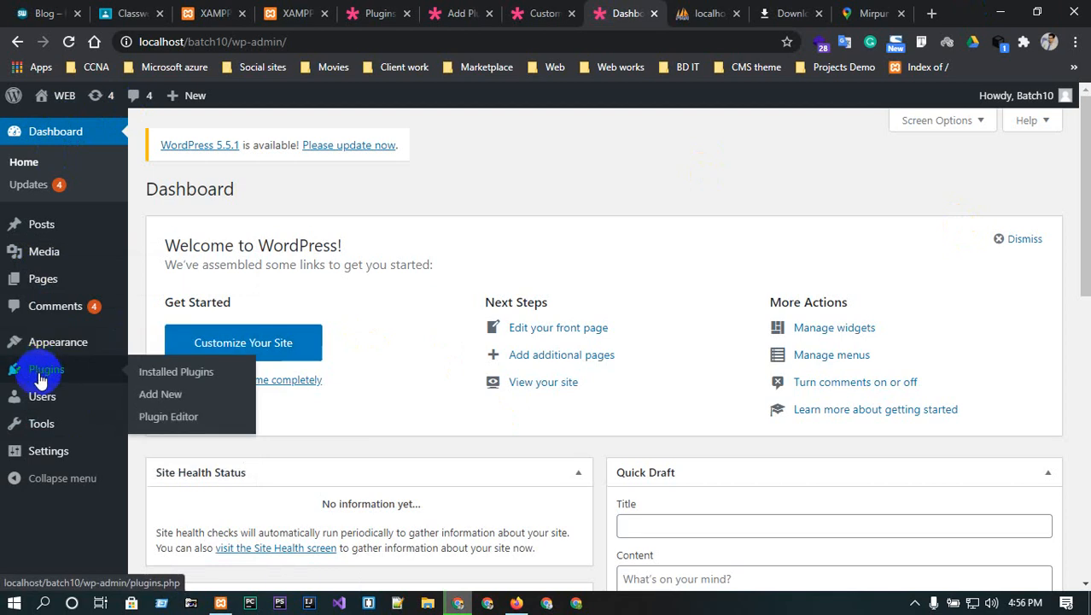
mouse_move(47, 456)
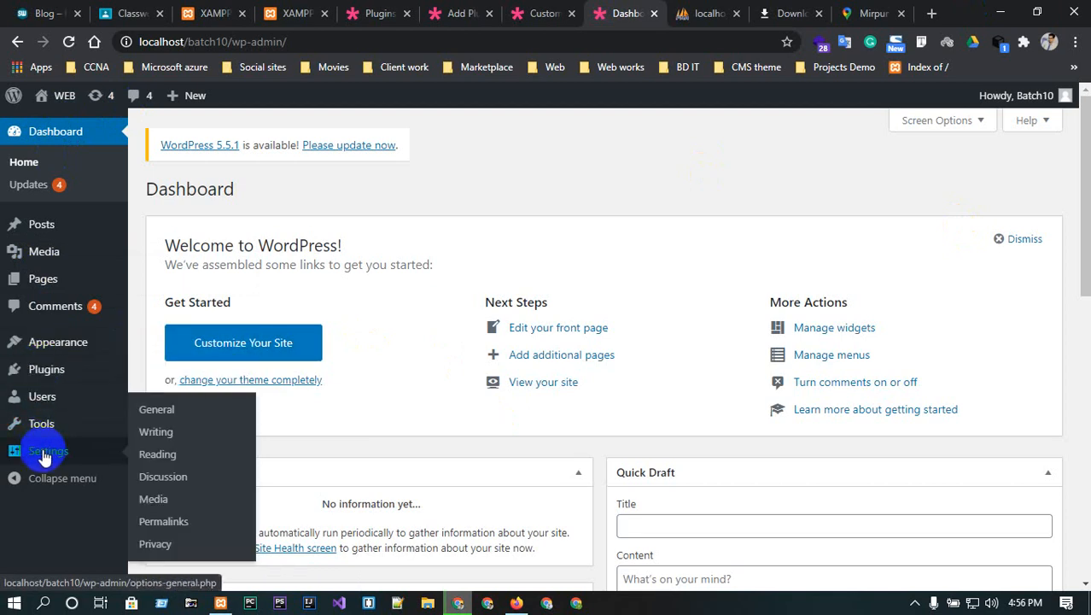
left_click(163, 410)
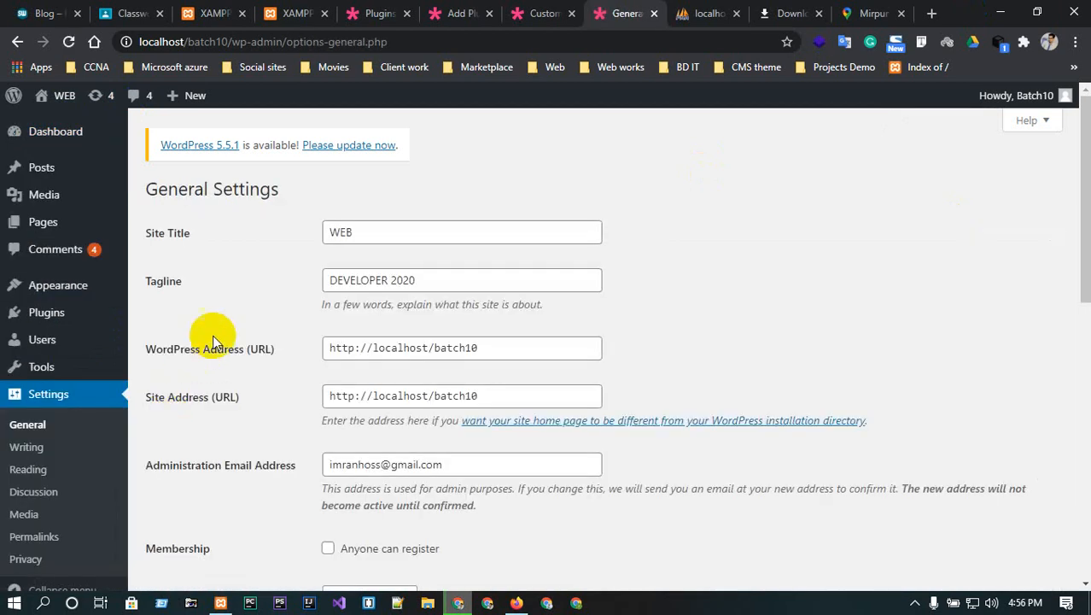
- Inspect the Site Title, WordPress Address and administration email fields
left_click(403, 232)
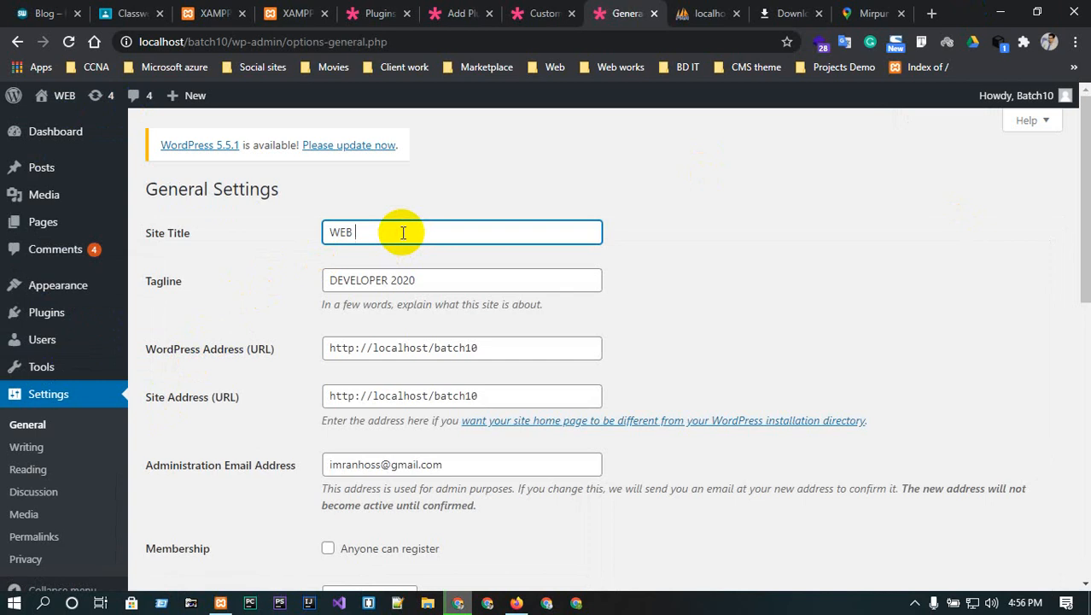
left_click(474, 348)
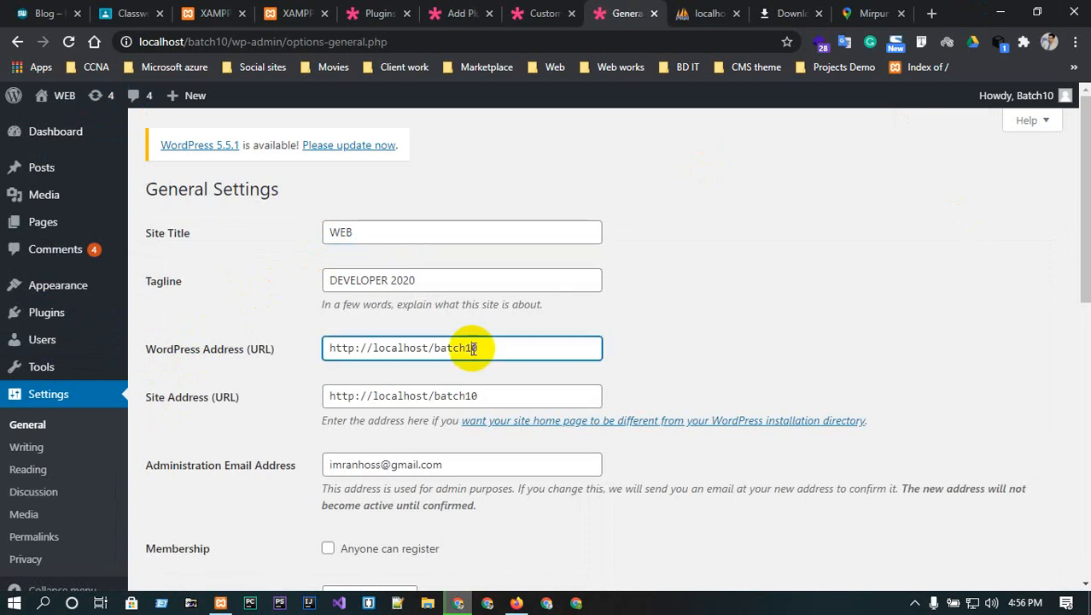
left_click(453, 457)
key("ctrl+a")
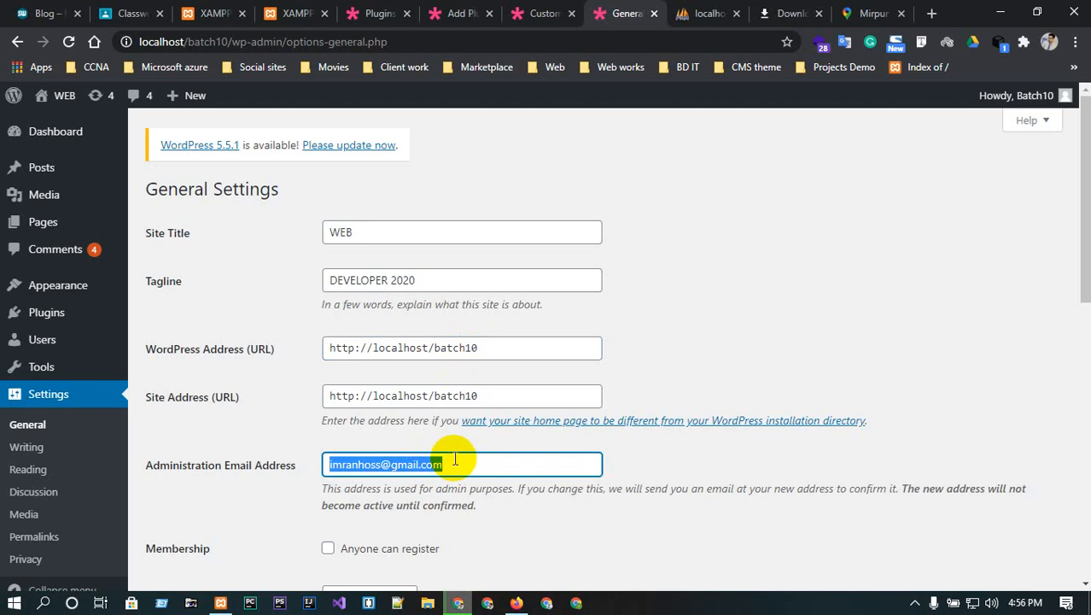
scroll(454, 459, "down", 2)
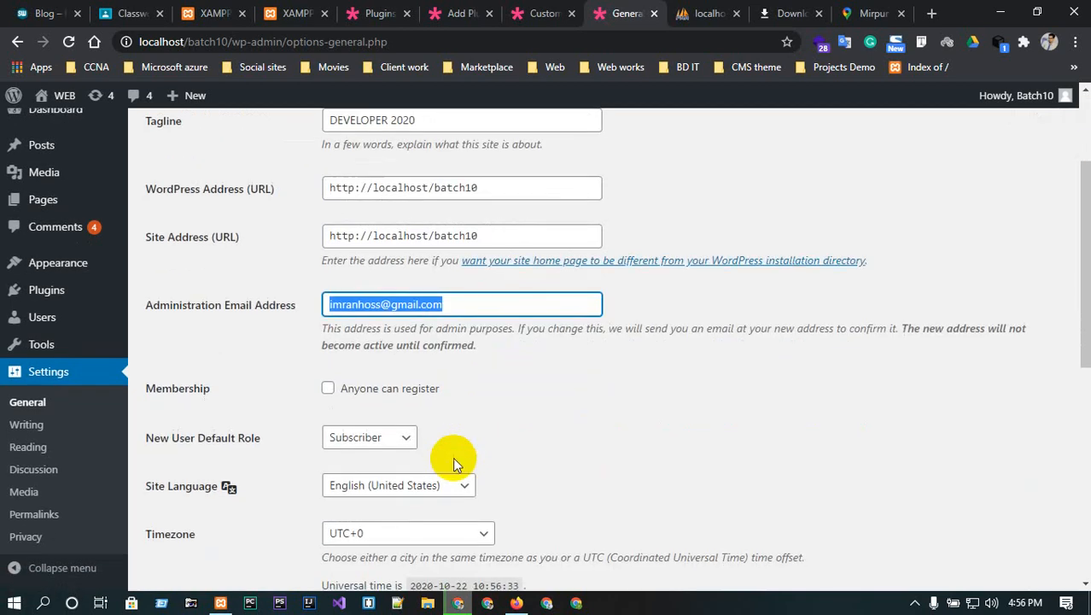
- Change New User Default Role from Subscriber to Editor
left_click(405, 439)
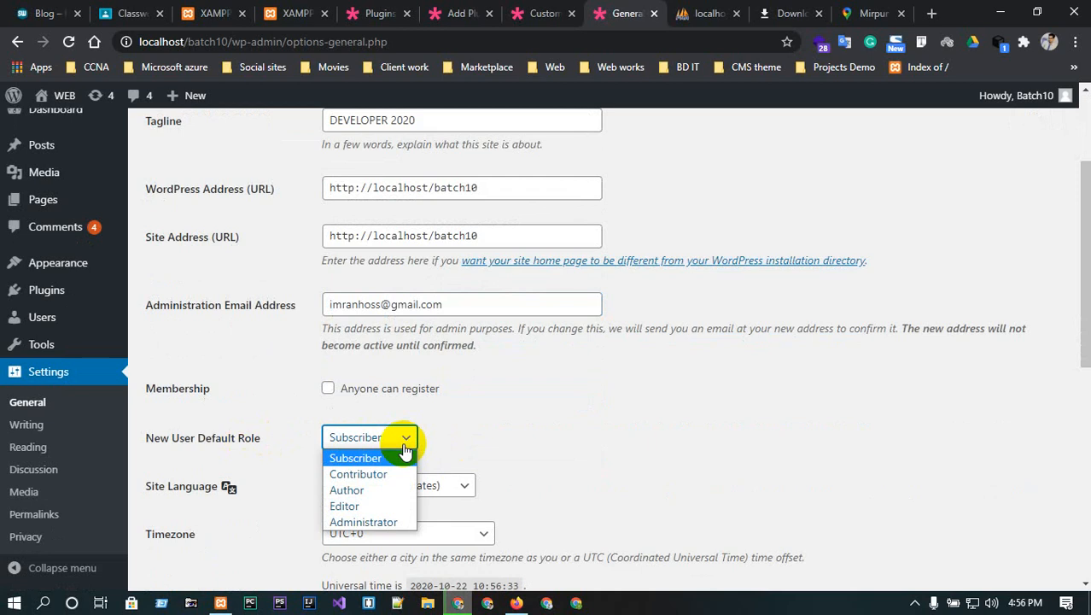
left_click(453, 424)
left_click(385, 439)
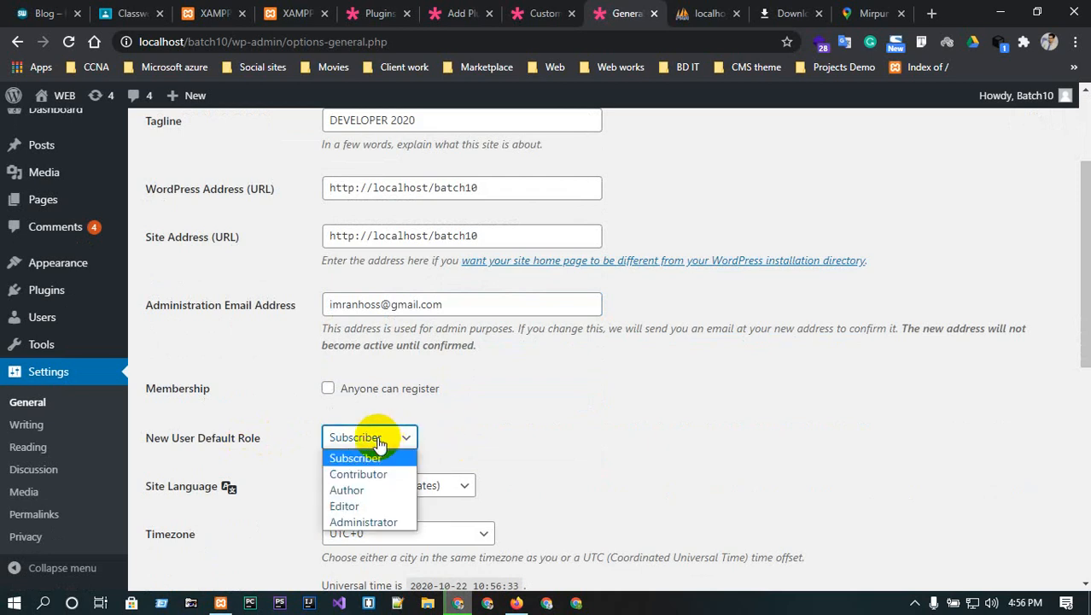
left_click(367, 507)
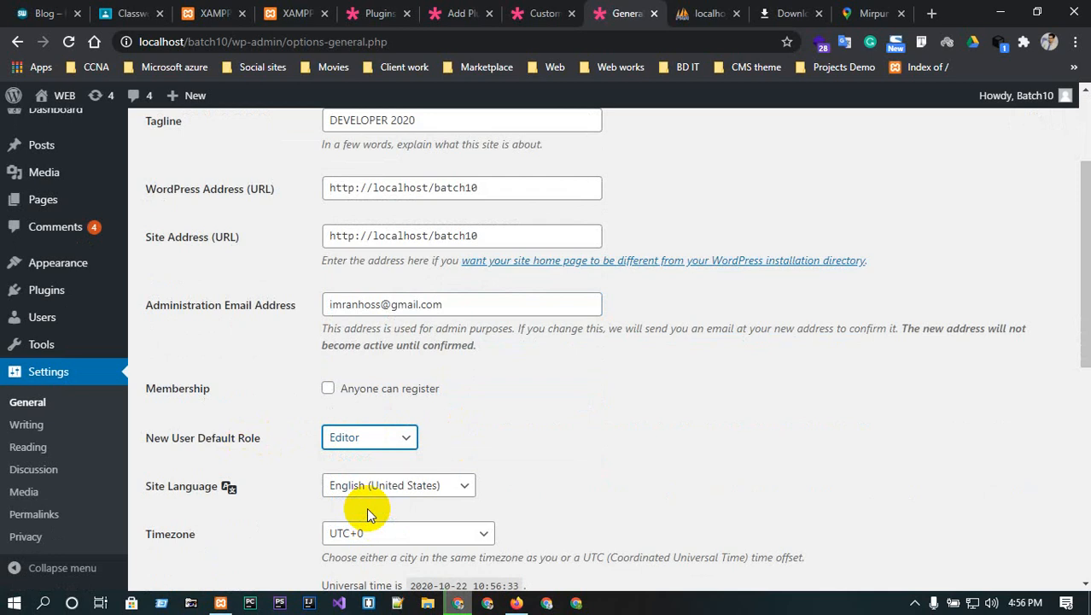
scroll(369, 504, "down", 3)
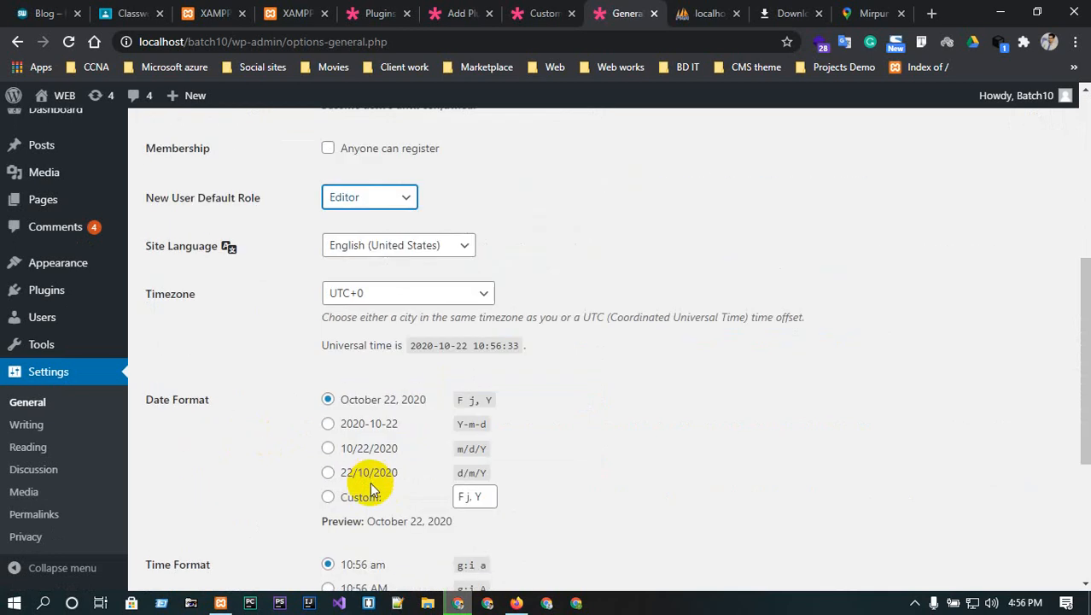
scroll(370, 490, "down", 3)
scroll(370, 487, "up", 3)
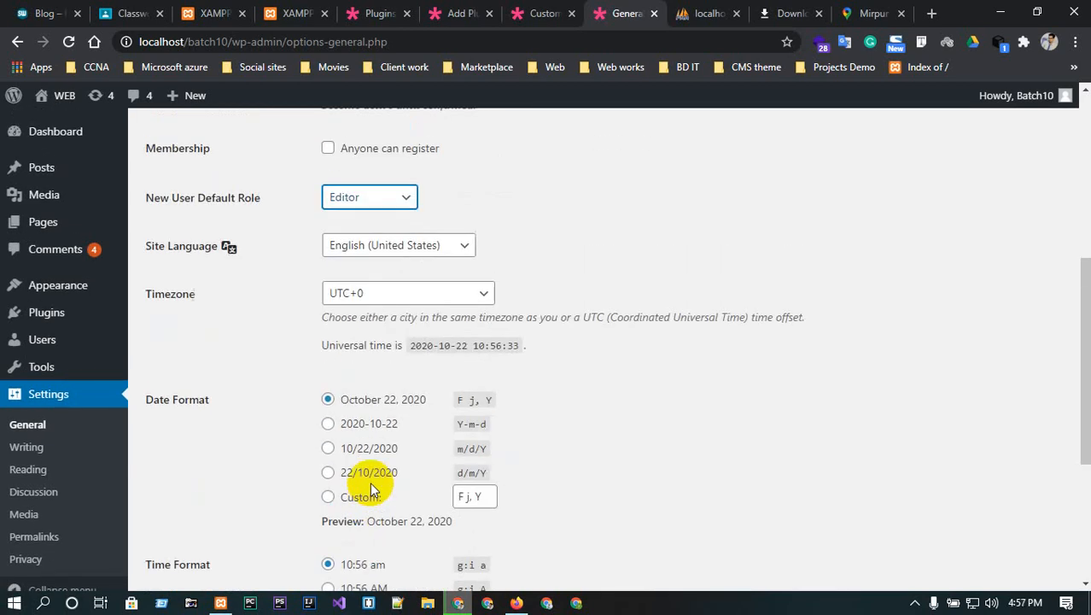
- Open Writing settings and inspect the post-via-email Mail Server address
left_click(27, 449)
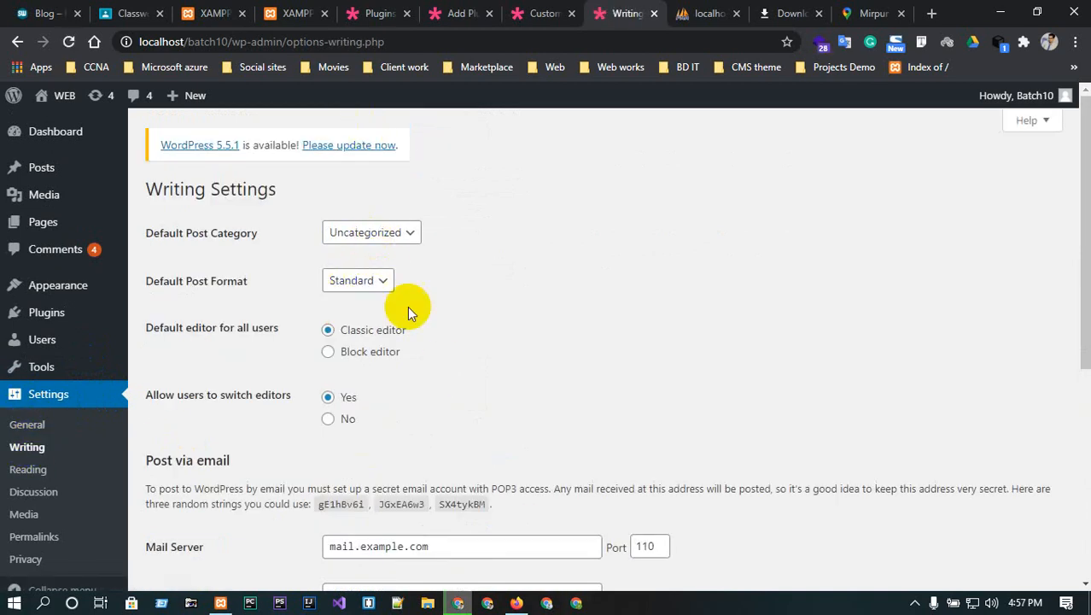
scroll(340, 383, "down", 3)
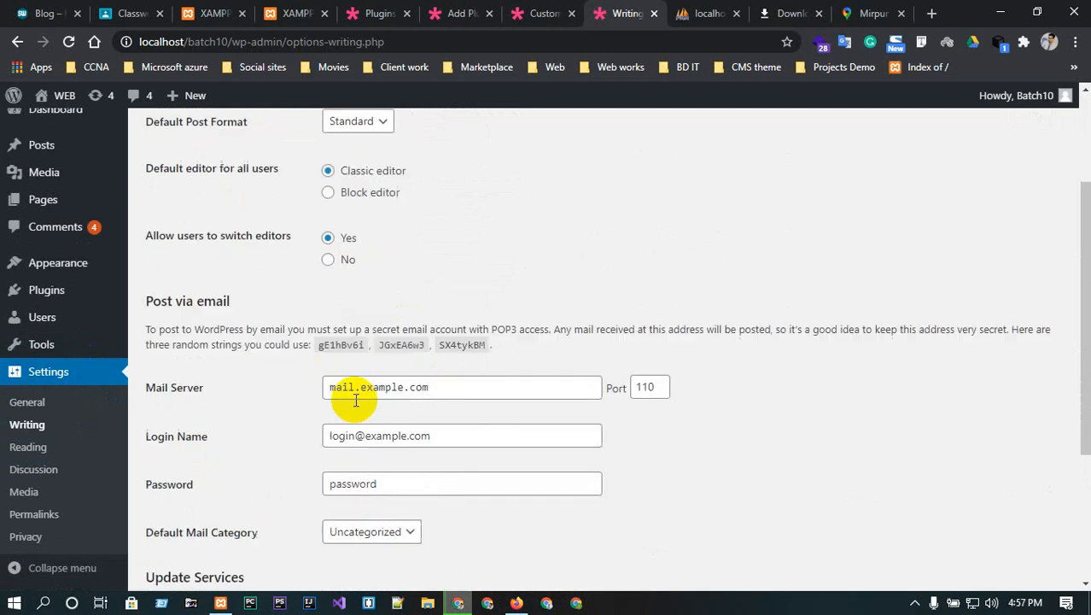
double_click(442, 385)
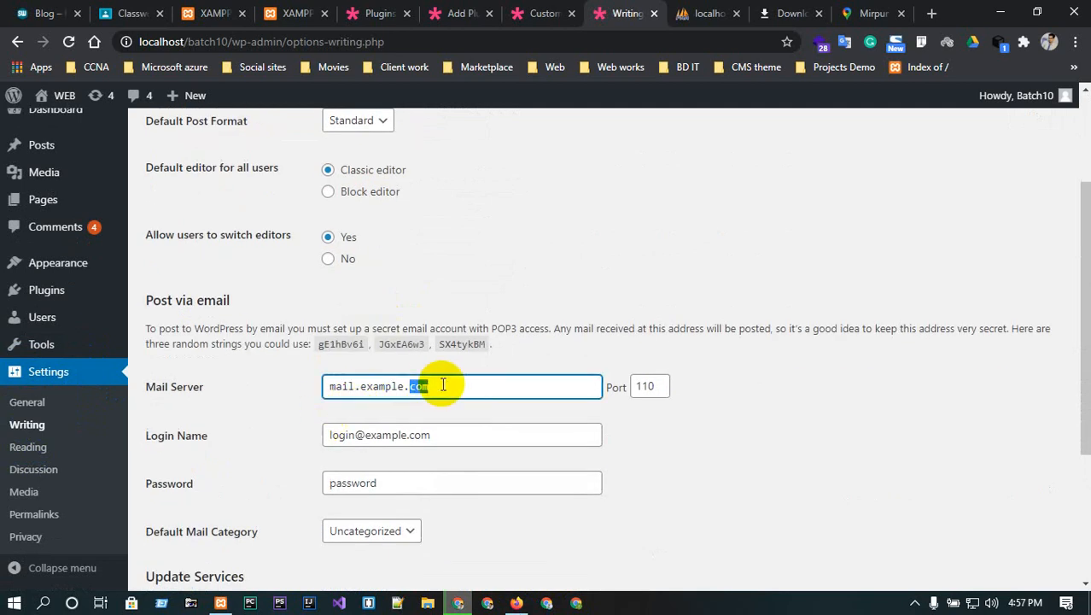
scroll(442, 385, "down", 1)
- Check the mail Login Name and Password fields, then go to Reading settings
left_click(429, 354)
triple_click(429, 353)
left_click(431, 399)
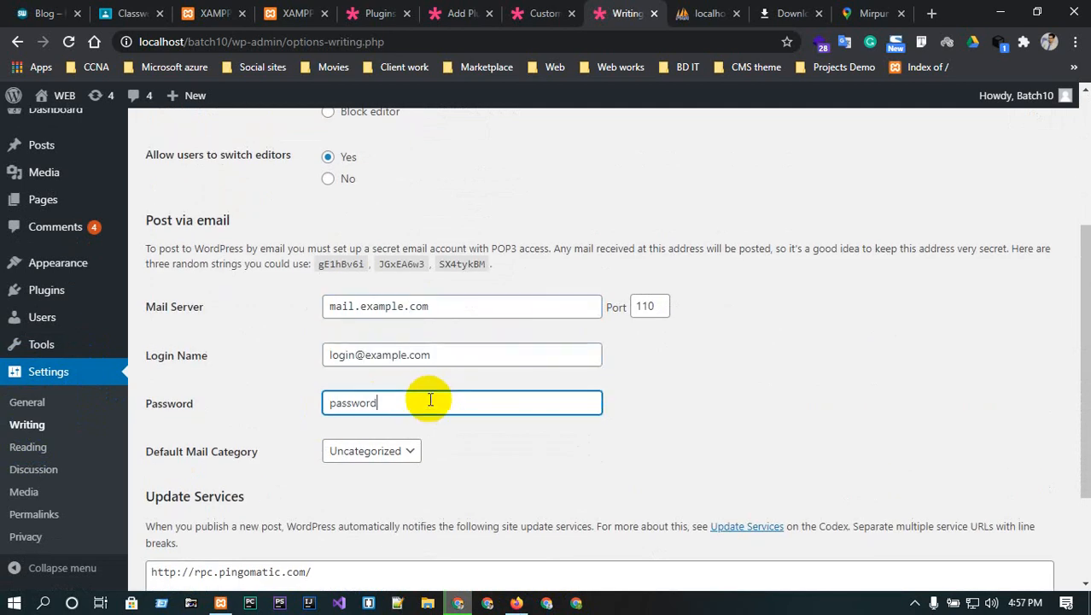
scroll(430, 400, "down", 2)
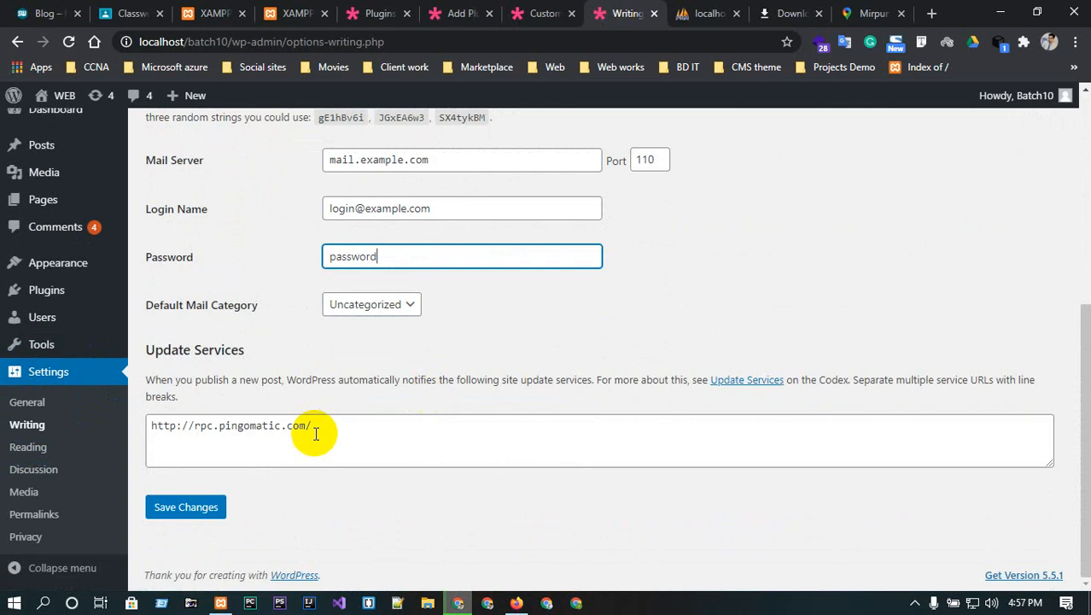
left_click(40, 459)
left_click(39, 462)
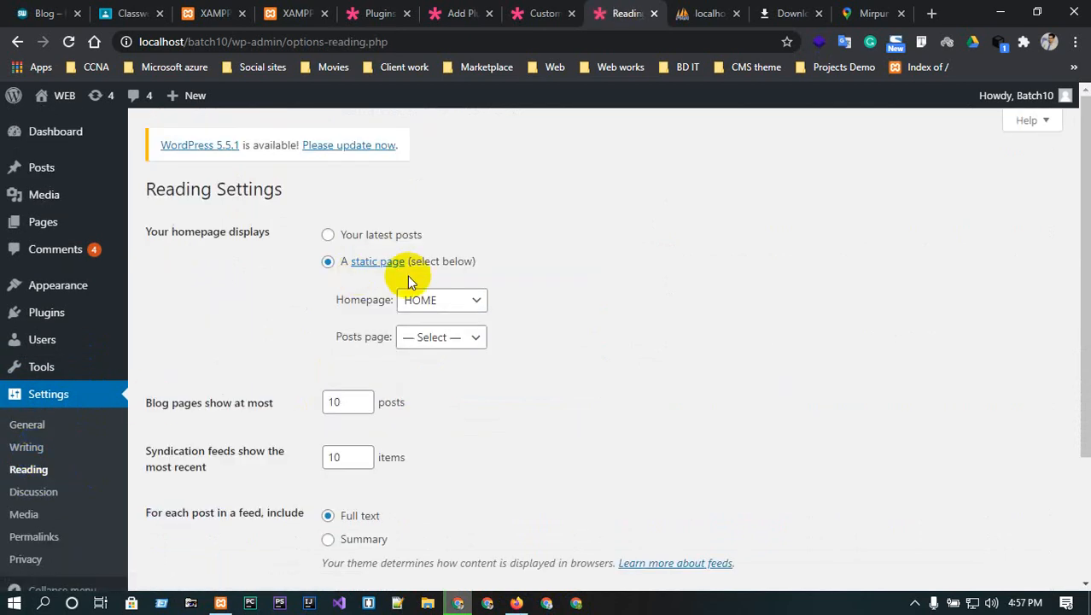
- Toggle the homepage display options and keep HOME as the static homepage
left_click(329, 237)
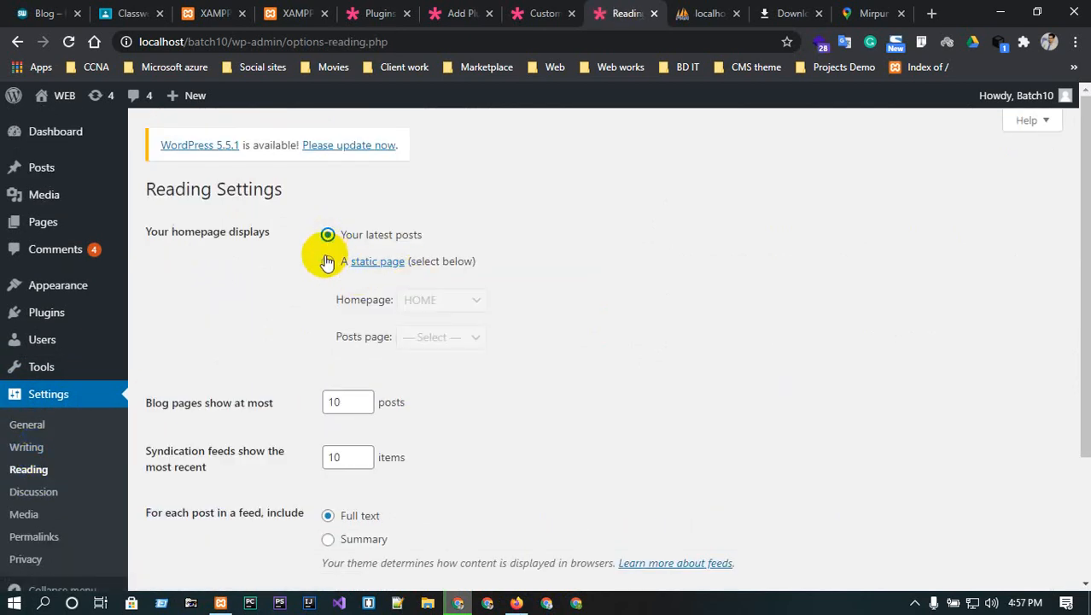
left_click(328, 260)
left_click(442, 297)
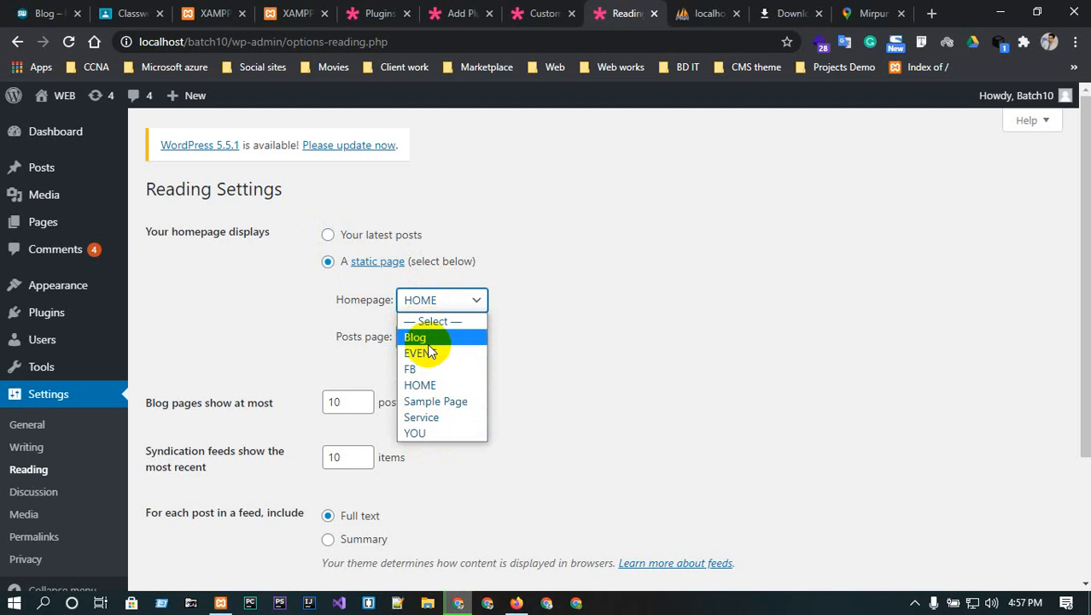
left_click(640, 312)
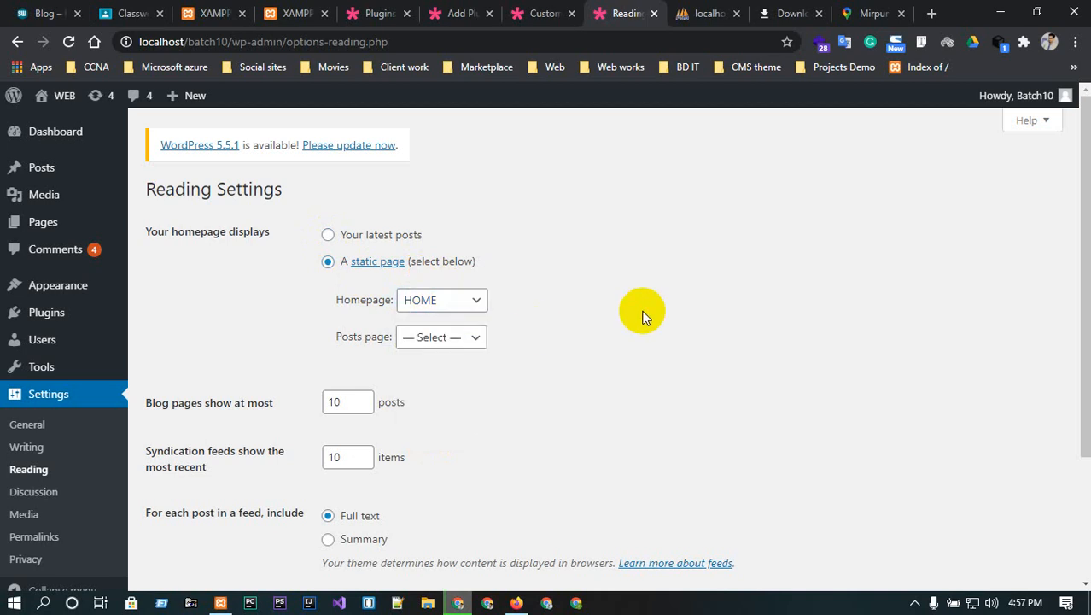
- Leave posts per blog page at 10 and move to Discussion settings
left_click(365, 398)
left_click(366, 398)
left_click(366, 398)
scroll(366, 406, "down", 2)
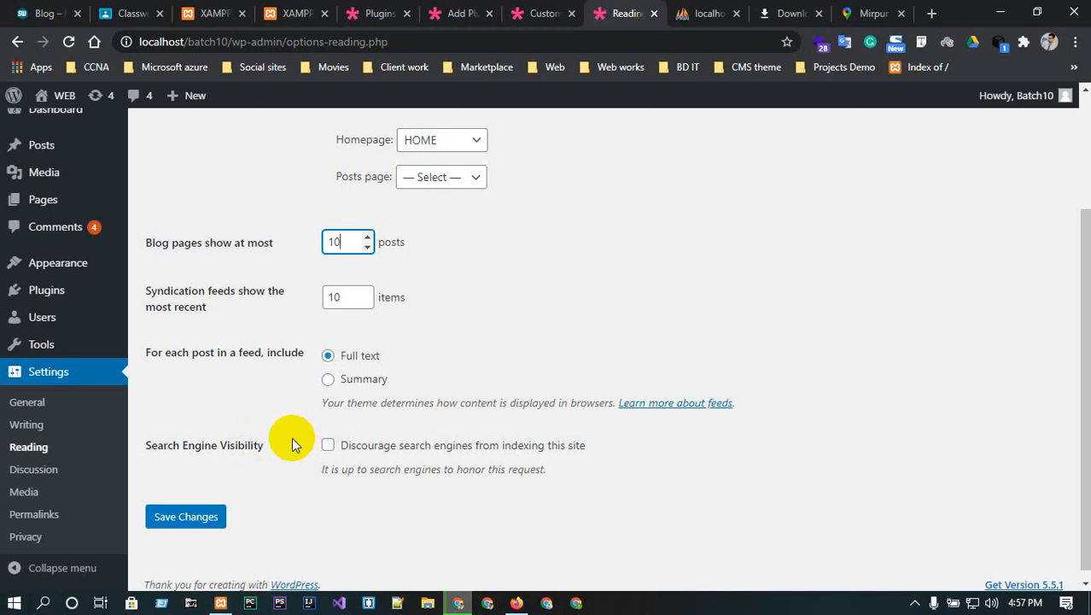
left_click(38, 476)
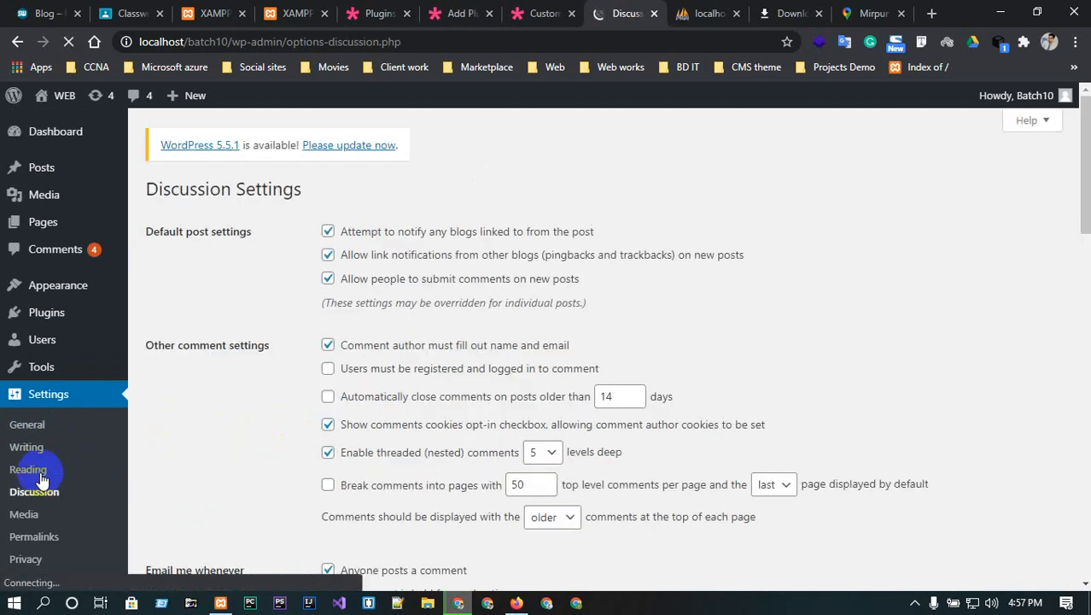
- Open Permalink Settings, then visit the live site's home page in another tab
scroll(303, 385, "down", 2)
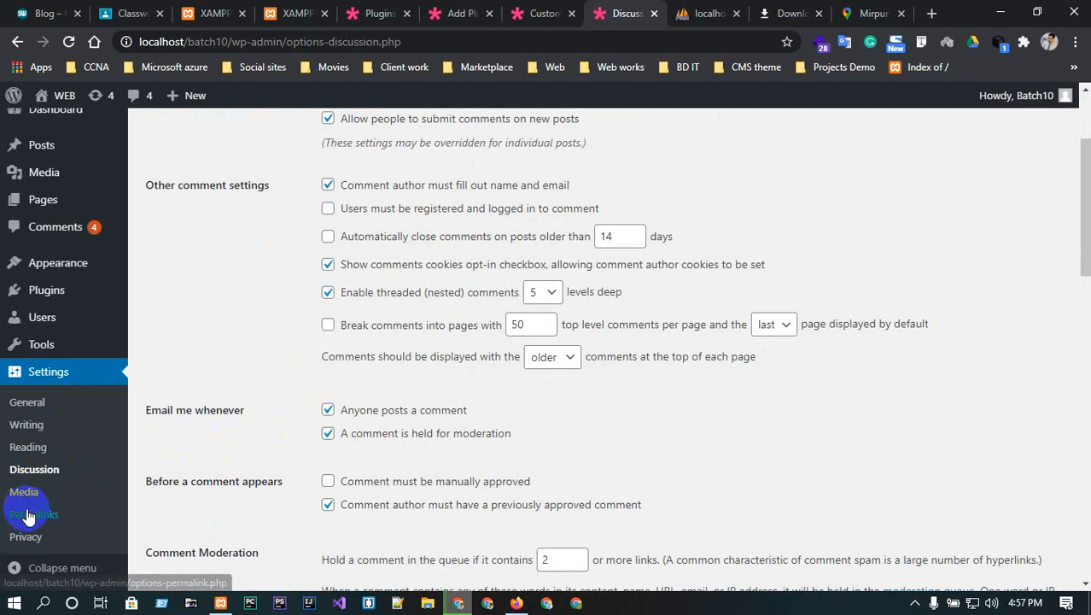
left_click(31, 520)
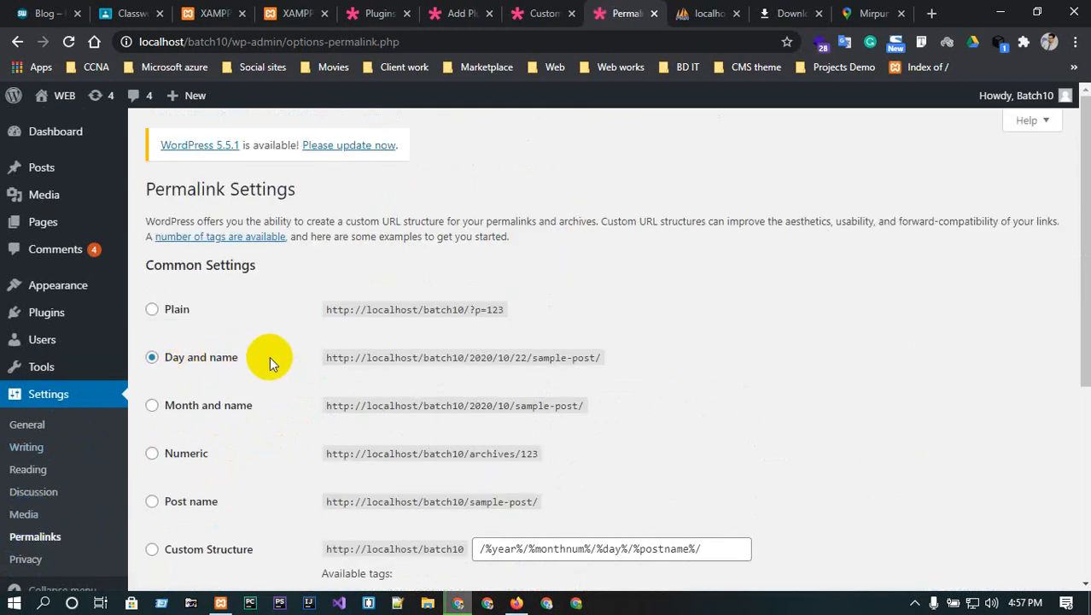
left_click(547, 11)
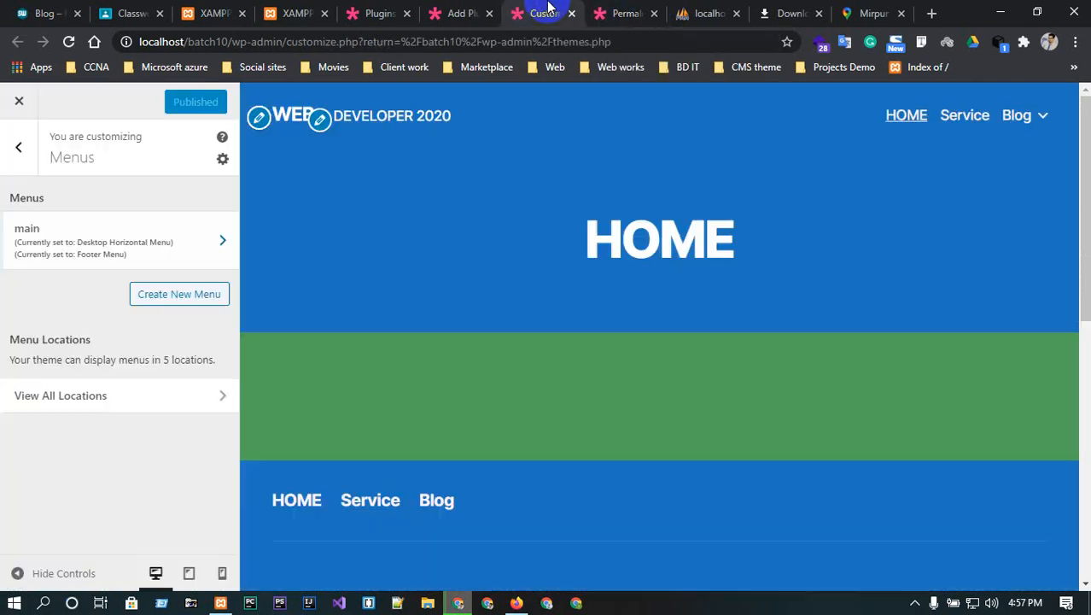
left_click(470, 10)
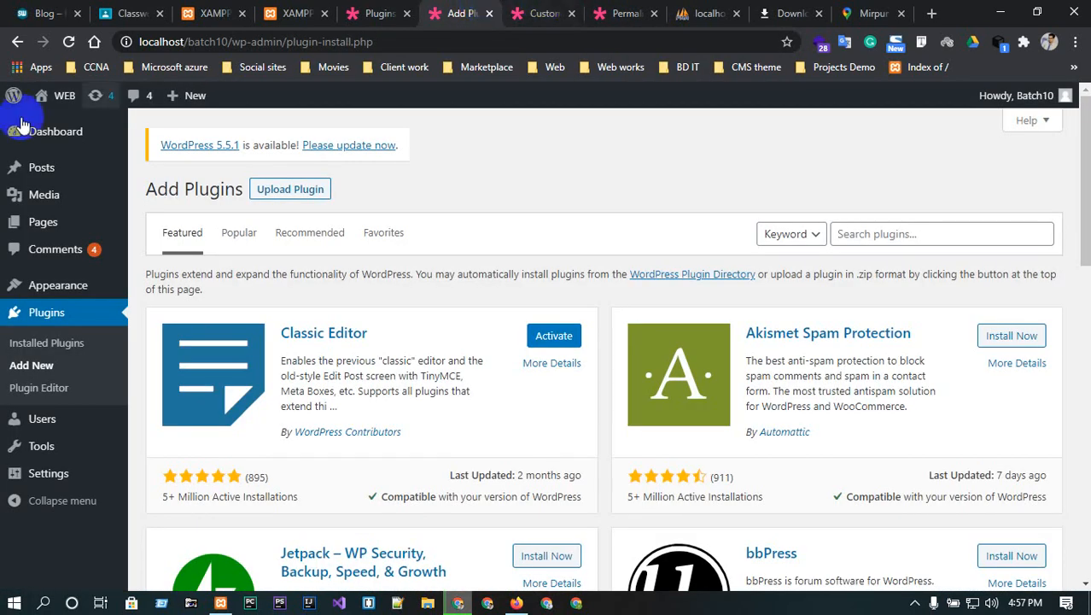
mouse_move(40, 99)
left_click(53, 131)
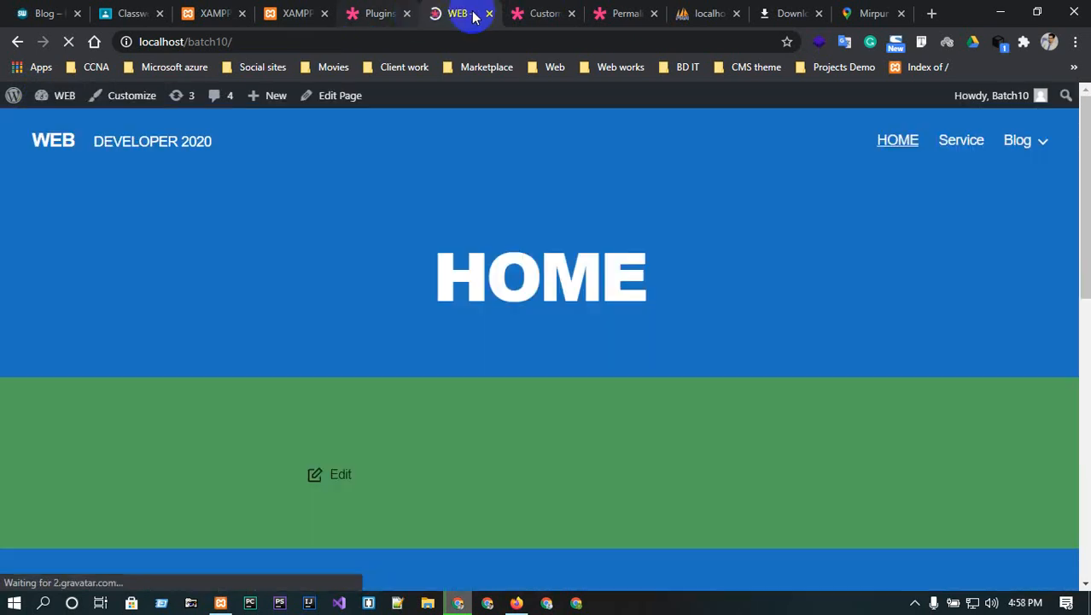
left_click_drag(474, 13, 611, 10)
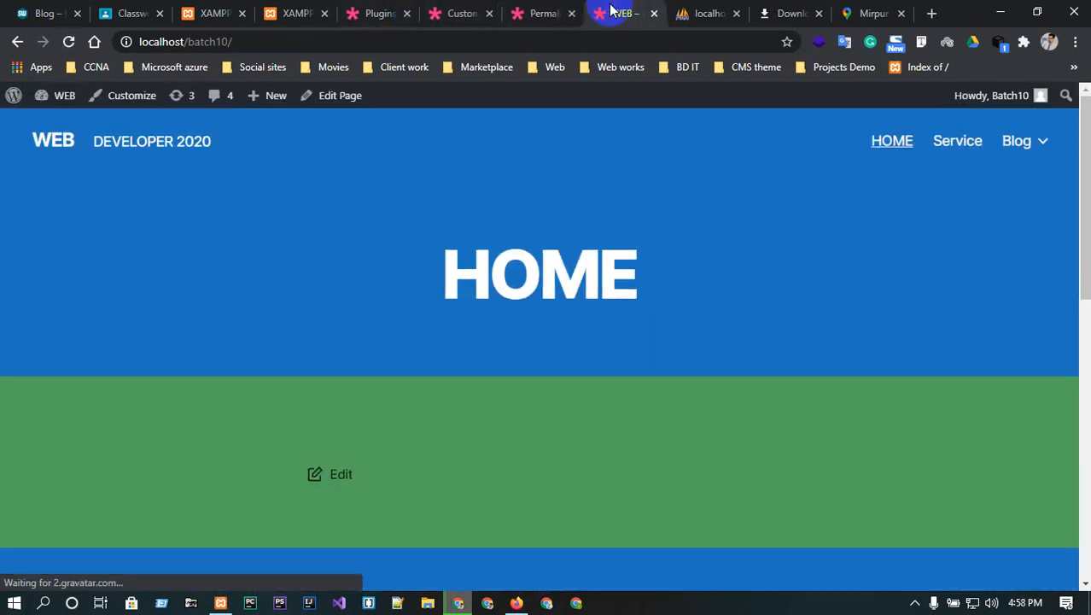
scroll(404, 420, "down", 4)
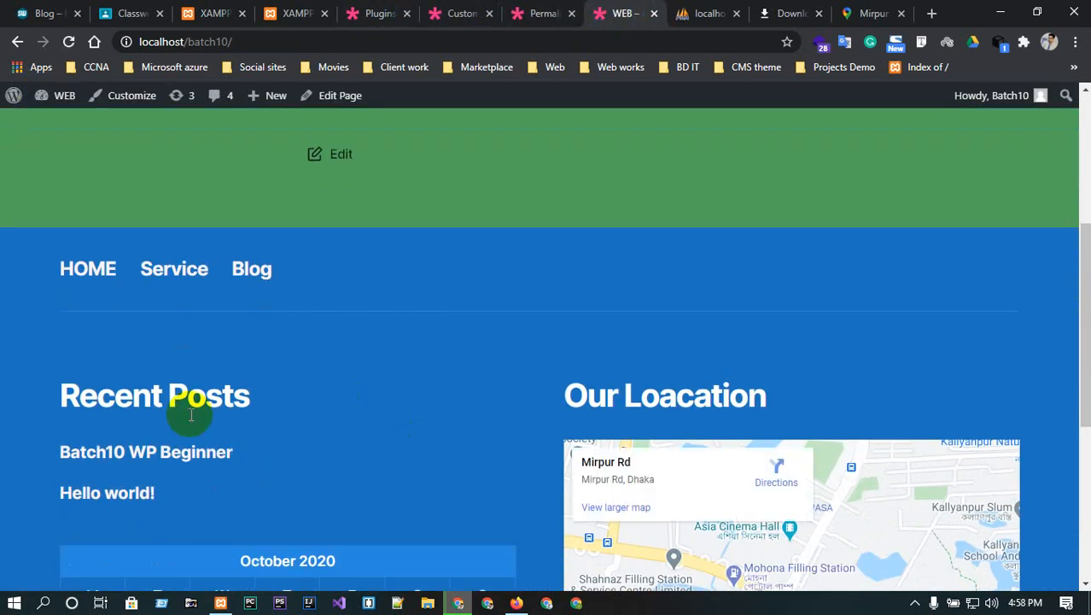
left_click(139, 459)
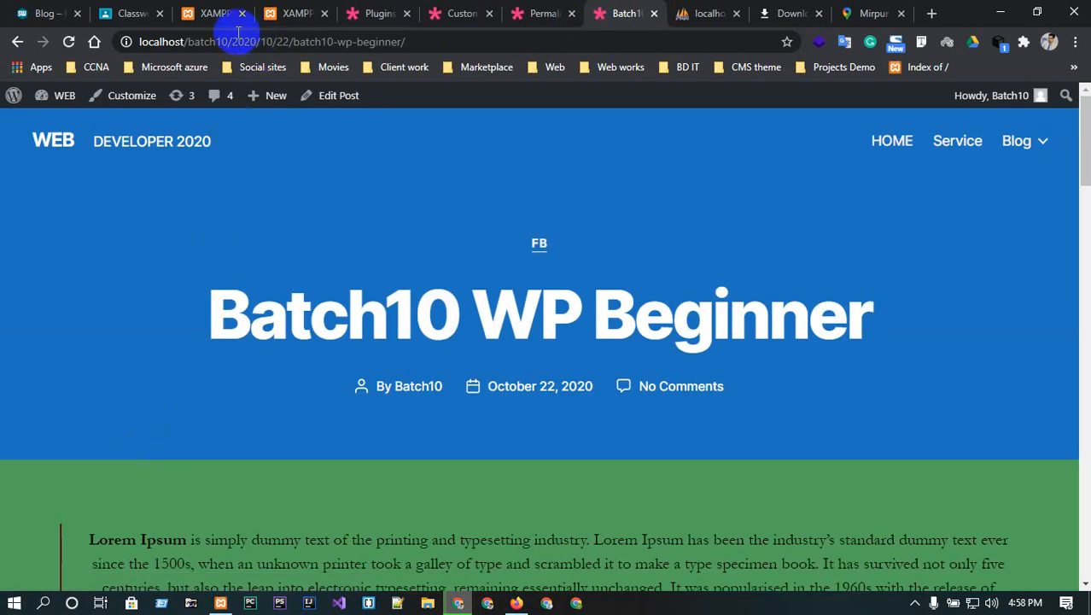
left_click_drag(237, 39, 402, 39)
left_click(393, 40)
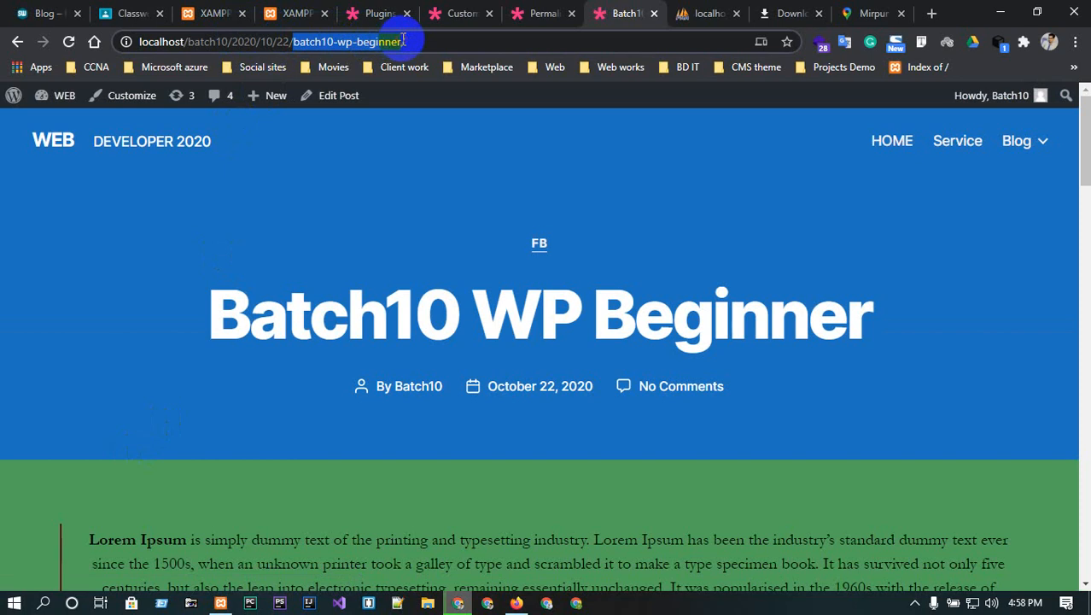
left_click_drag(292, 39, 229, 39)
left_click(533, 10)
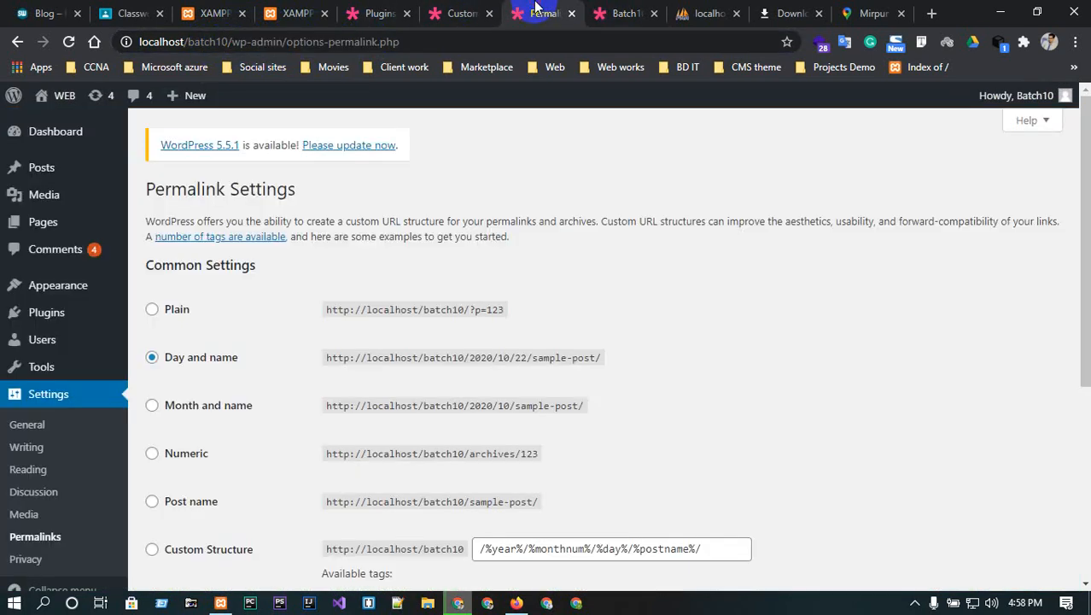
- Save the Post name permalink structure, then reload the post's old dated address, which shows Page Not Found
left_click(166, 502)
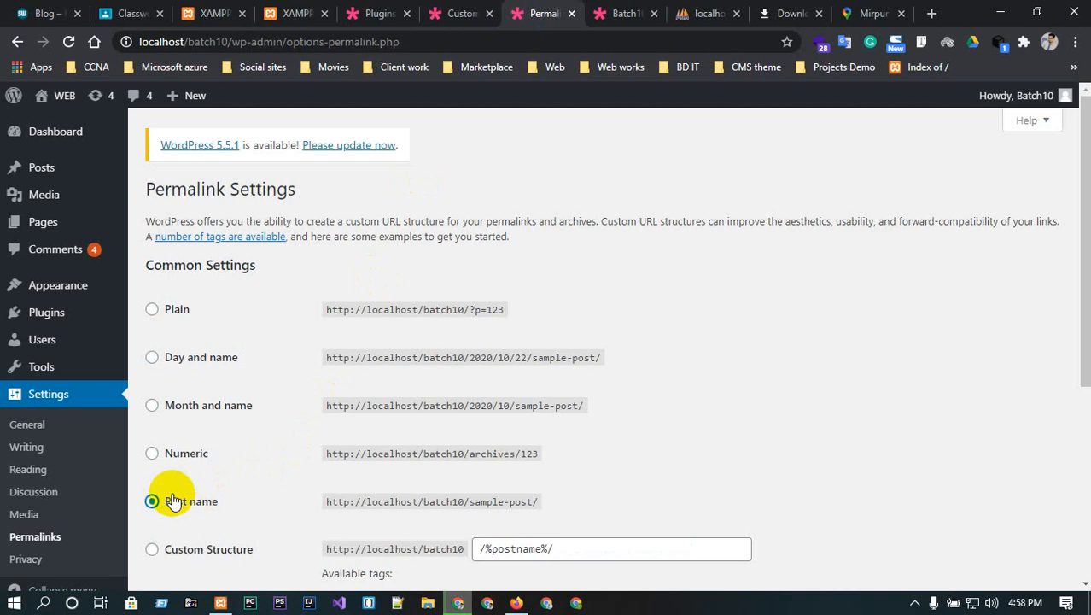
scroll(182, 480, "down", 2)
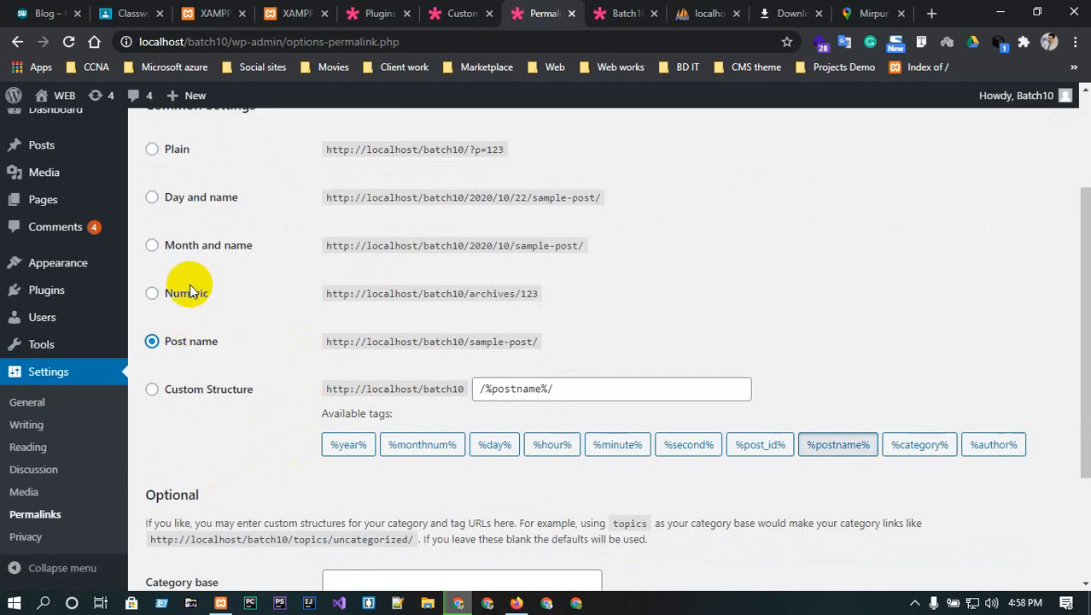
left_click(152, 199)
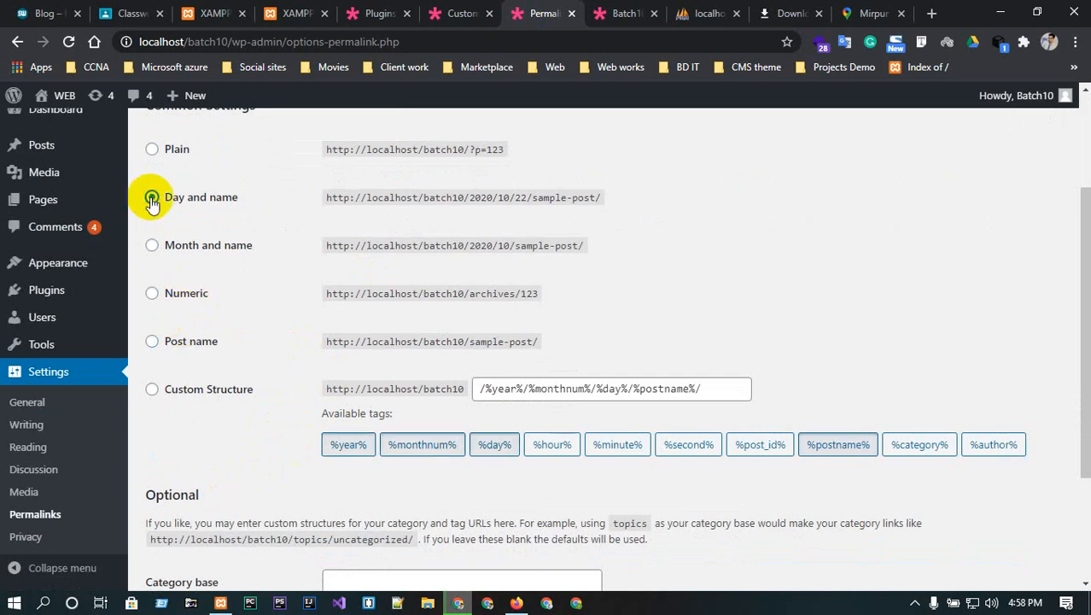
left_click(152, 341)
scroll(264, 380, "down", 2)
left_click(204, 509)
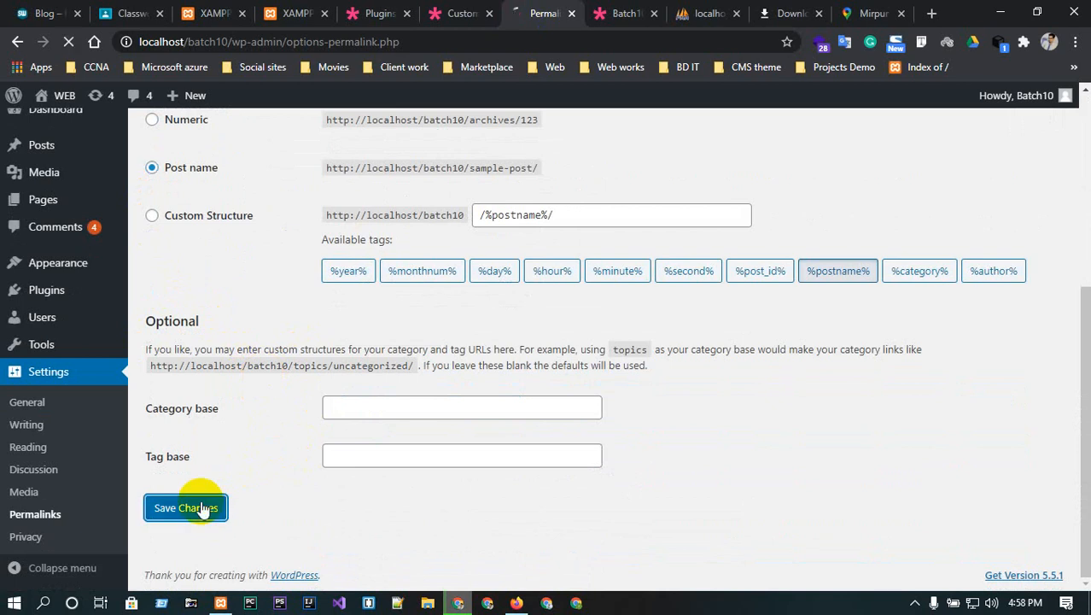
left_click(628, 11)
left_click(69, 42)
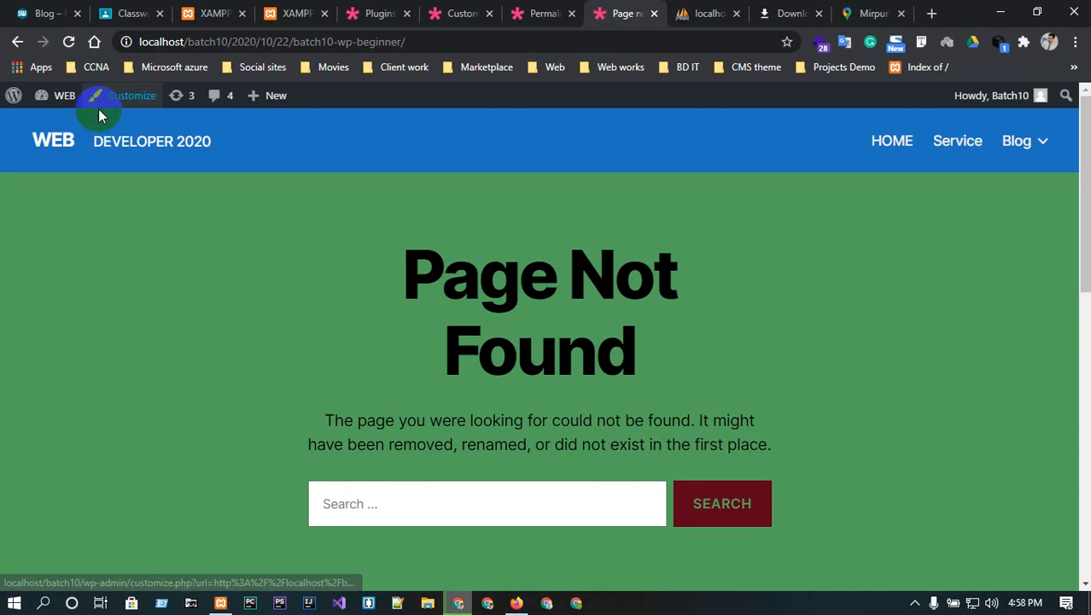
- Strip the date from the post's address in the URL bar and load it
scroll(404, 331, "down", 8)
scroll(404, 321, "up", 4)
scroll(432, 279, "up", 4)
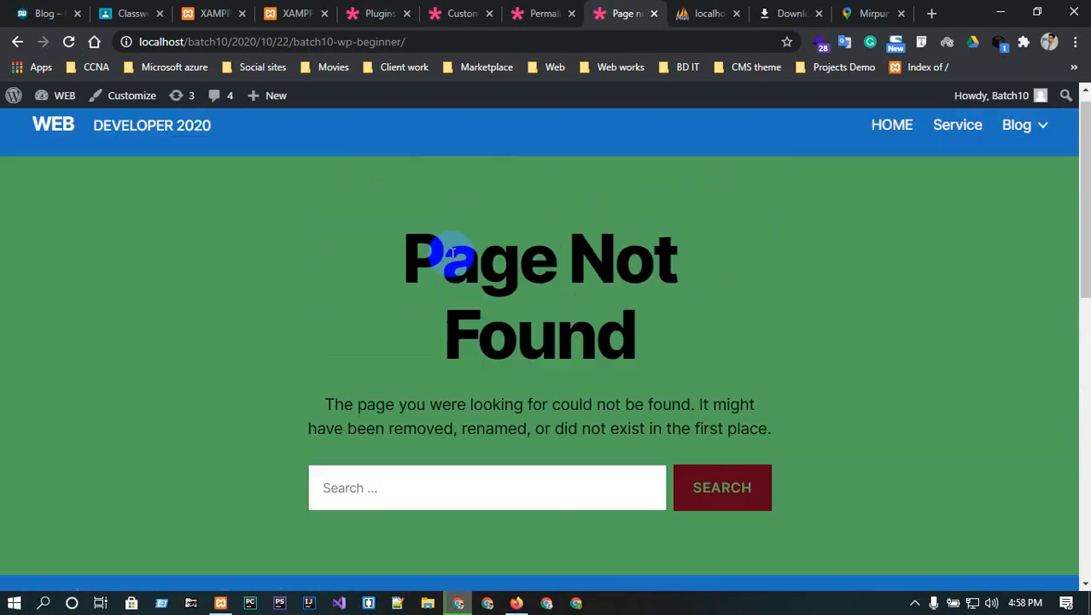
left_click(307, 43)
left_click(291, 43)
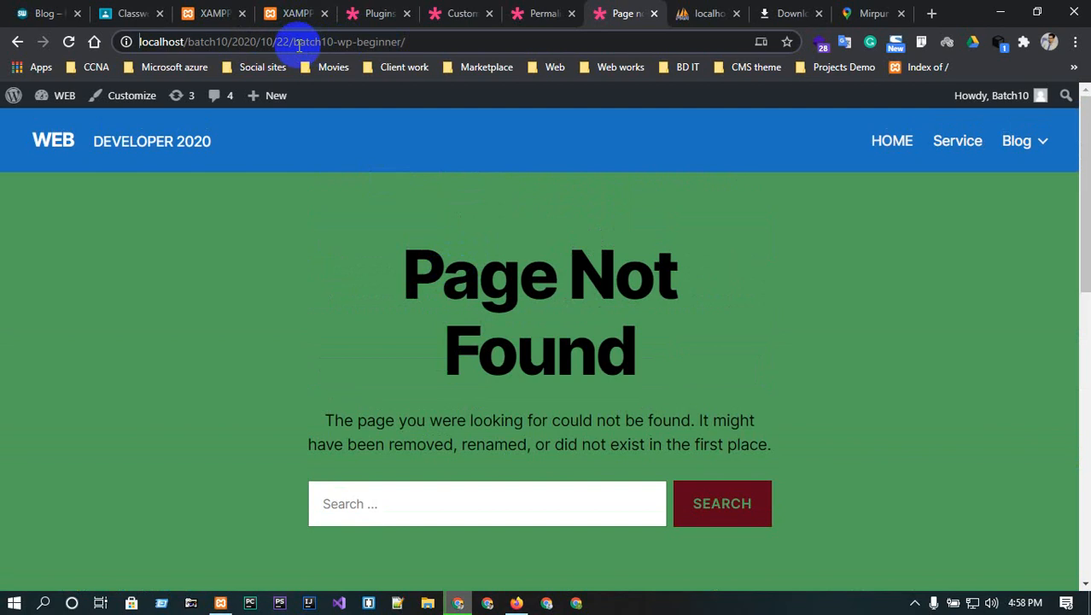
key("BackSpace")
key("BackSpace")
key("BackSpace")
key("BackSpace")
key("BackSpace")
key("BackSpace")
key("BackSpace")
key("BackSpace")
key("BackSpace")
key("BackSpace")
key("BackSpace")
key("BackSpace")
key("BackSpace")
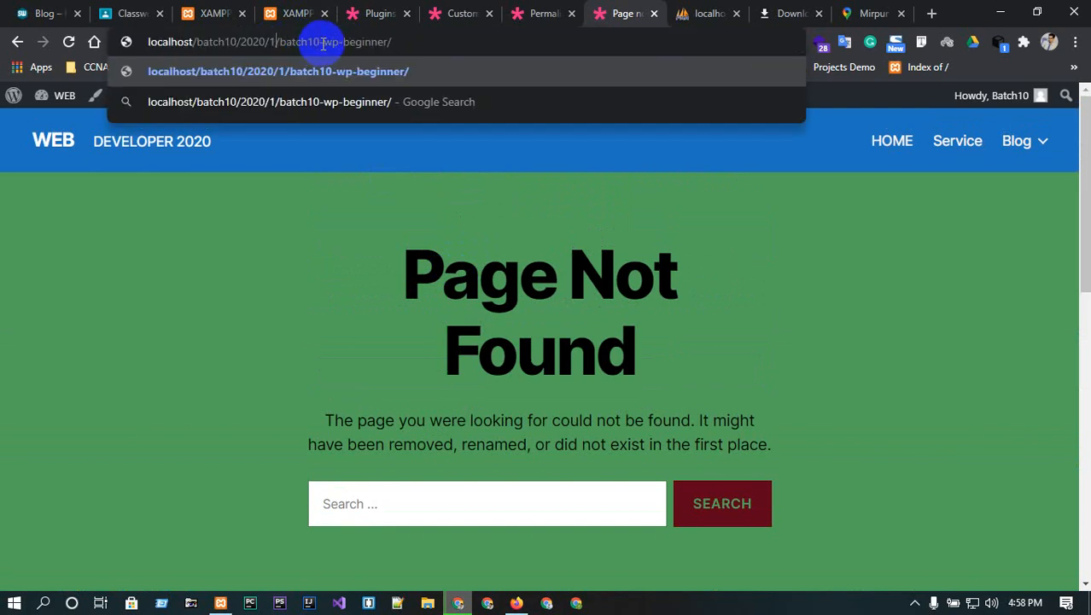
key("BackSpace")
key("BackSpace")
key("BackSpace")
key("BackSpace")
key("BackSpace")
key("BackSpace")
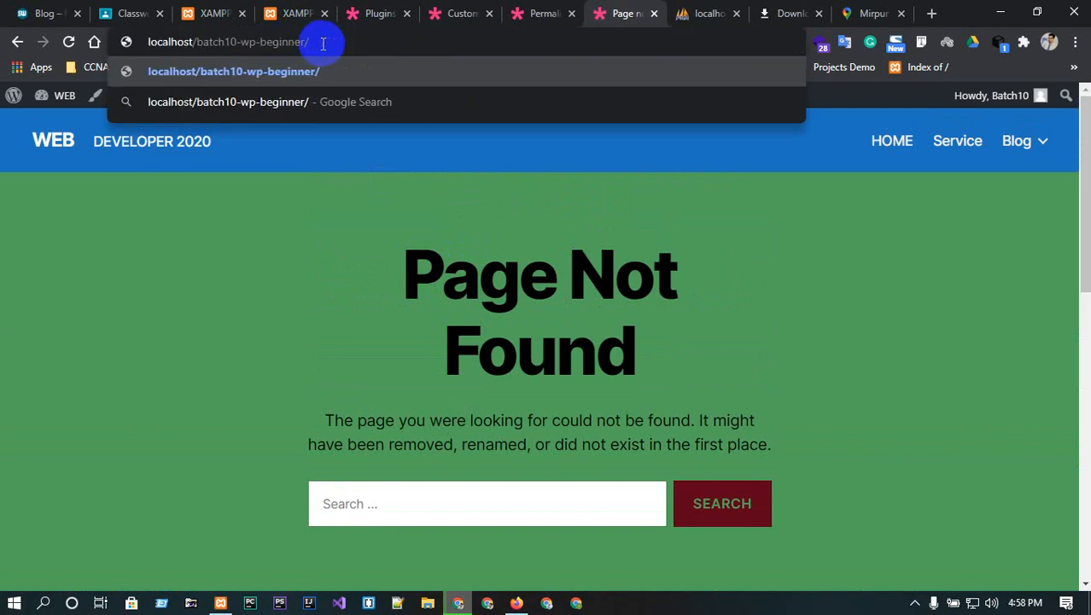
key("Return")
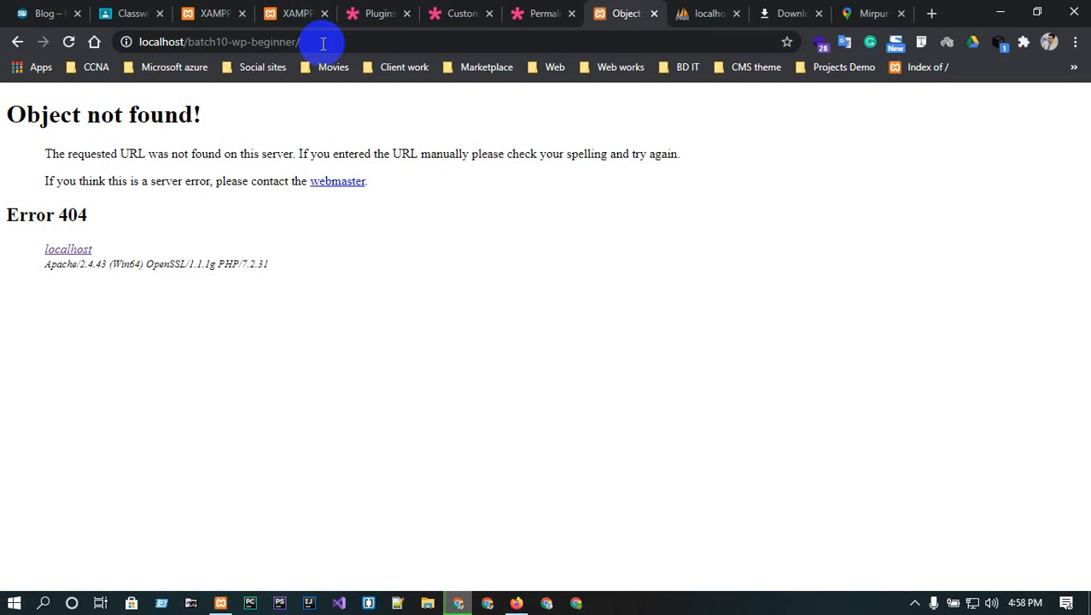
left_click(307, 38)
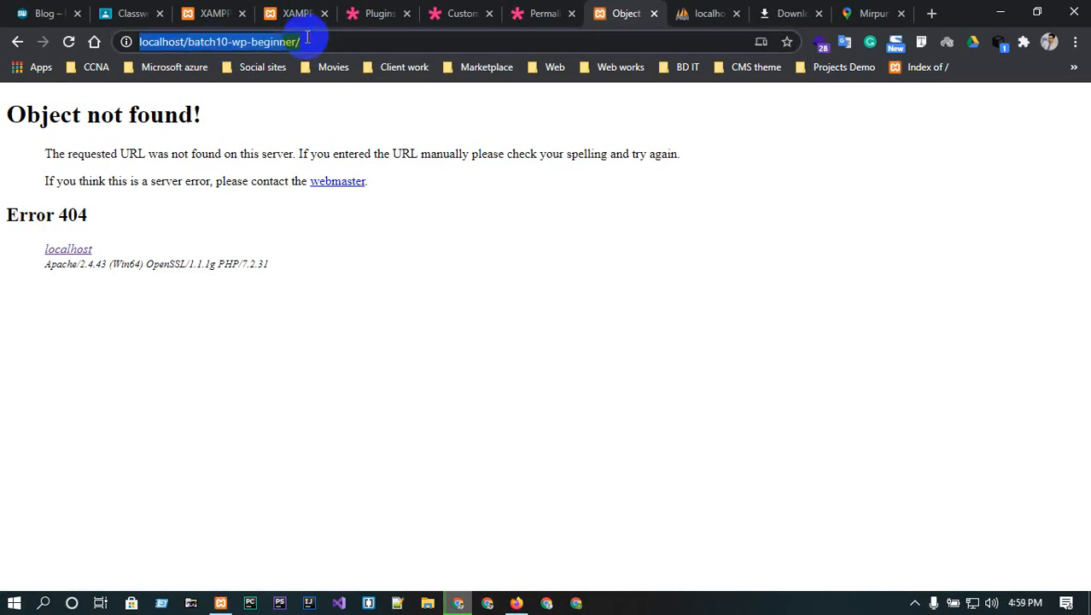
left_click(310, 37)
key("BackSpace")
key("BackSpace")
key("BackSpace")
key("BackSpace")
key("BackSpace")
key("BackSpace")
key("BackSpace")
key("BackSpace")
key("BackSpace")
key("BackSpace")
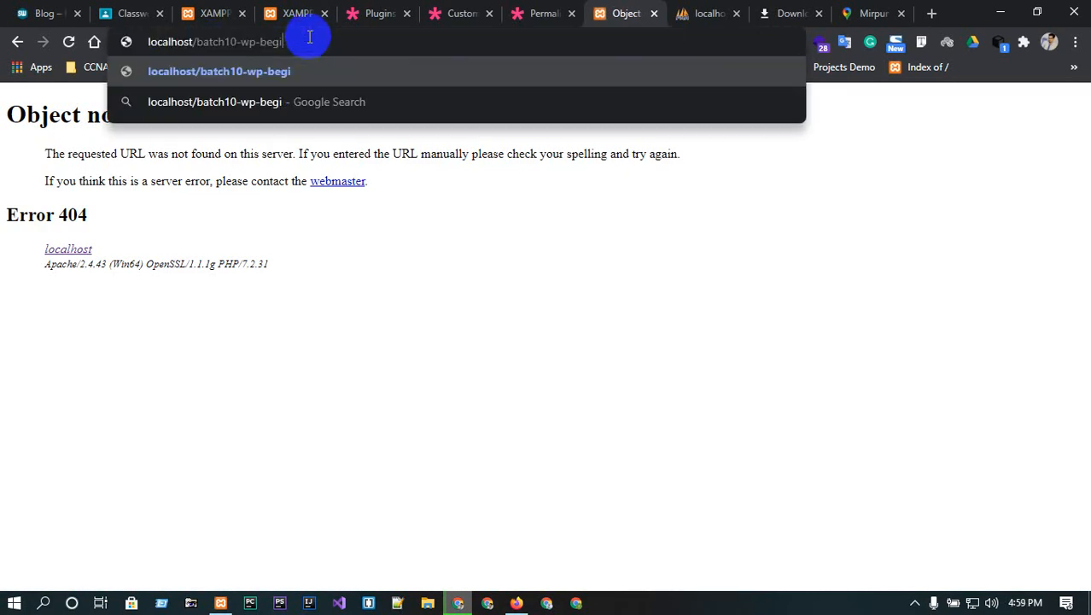
key("BackSpace")
key("BackSpace")
key("BackSpace")
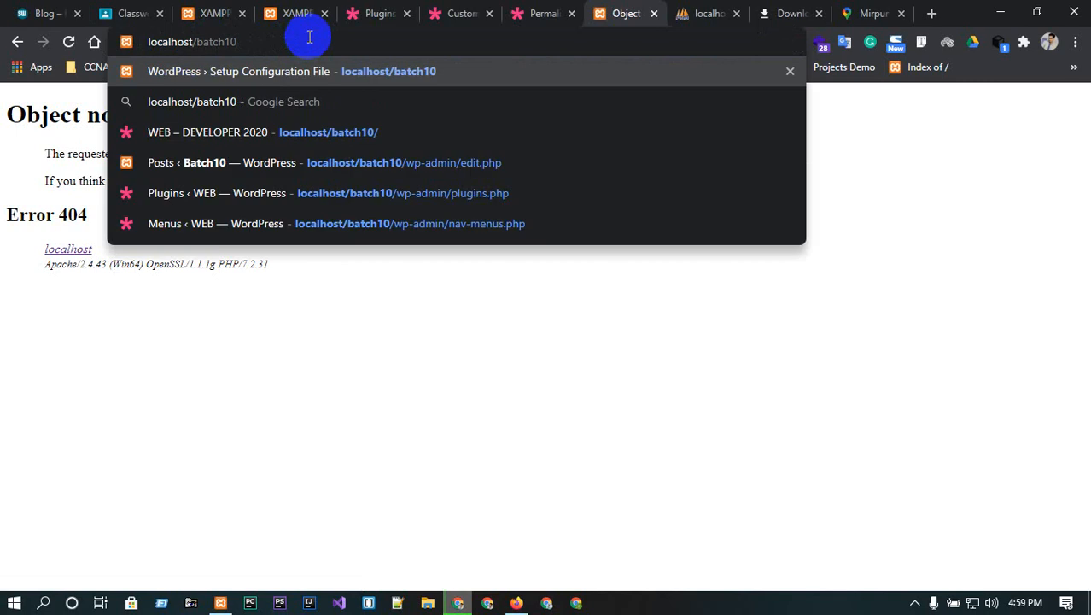
key("Return")
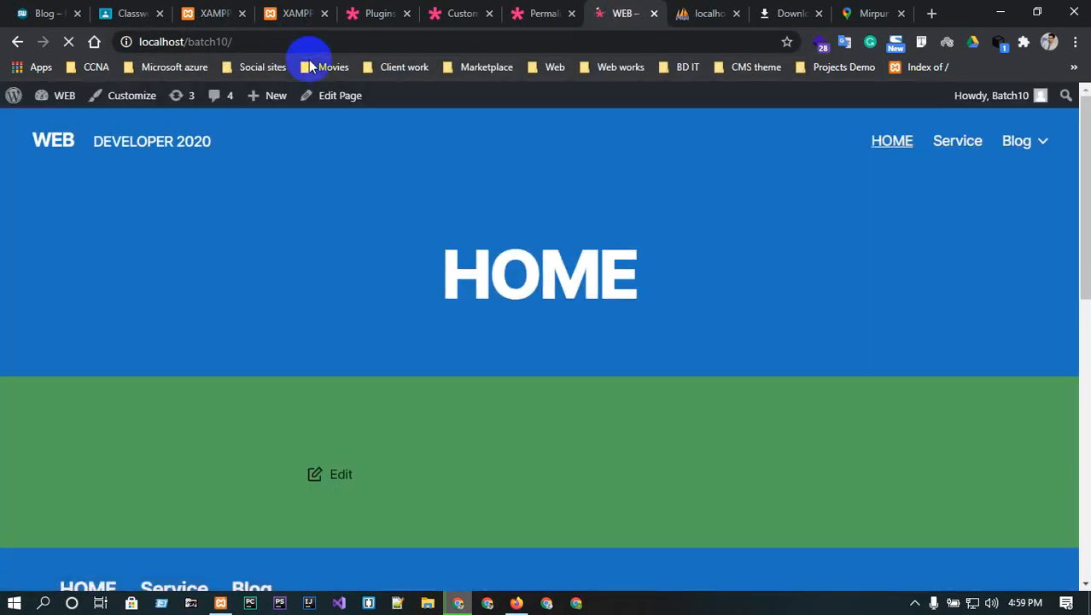
scroll(338, 370, "down", 5)
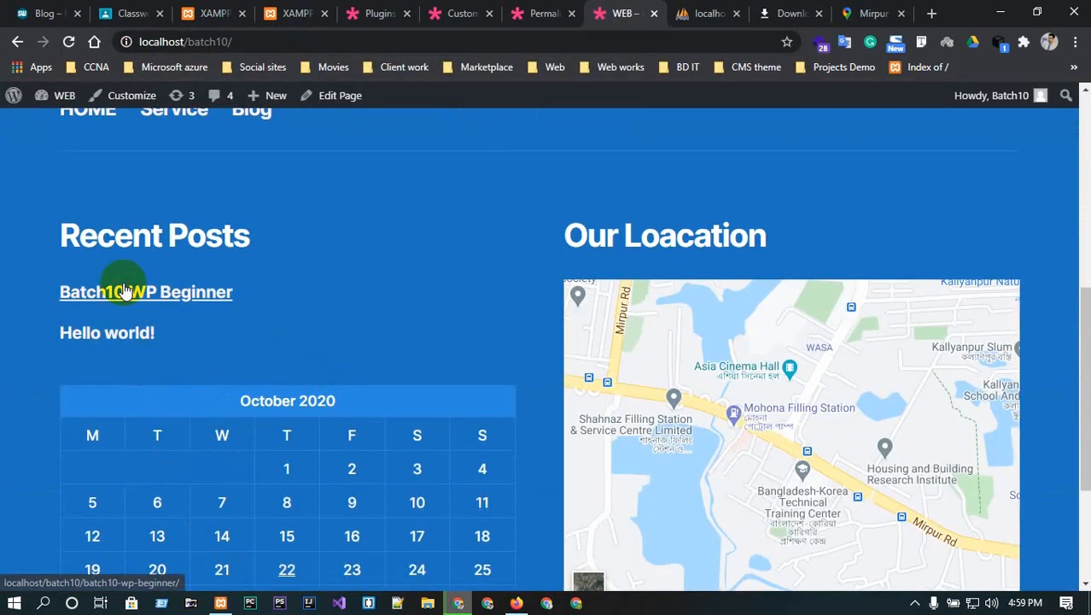
left_click(124, 291)
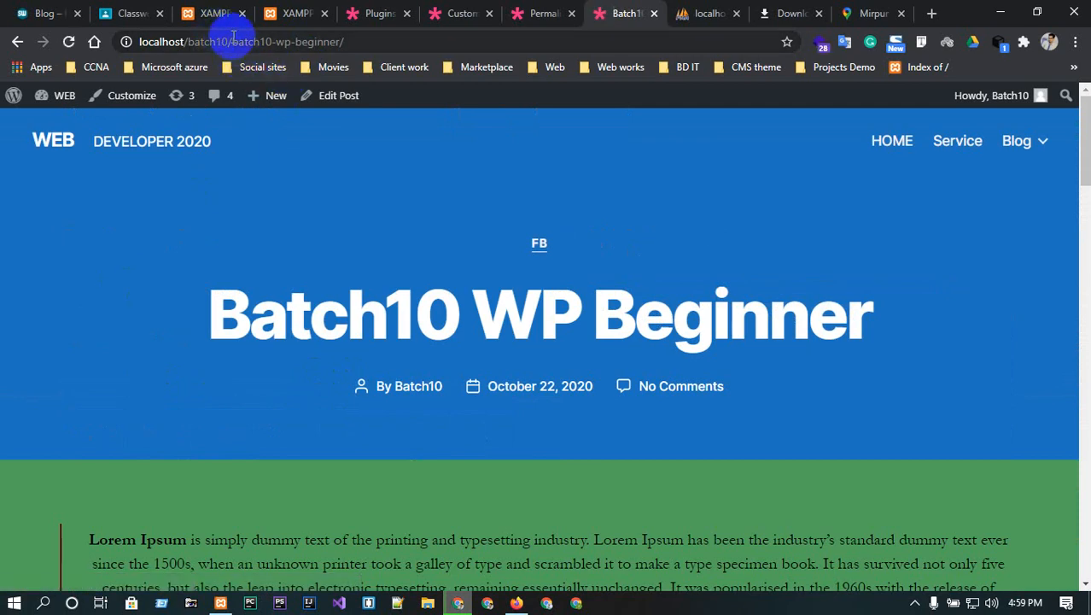
left_click(354, 38)
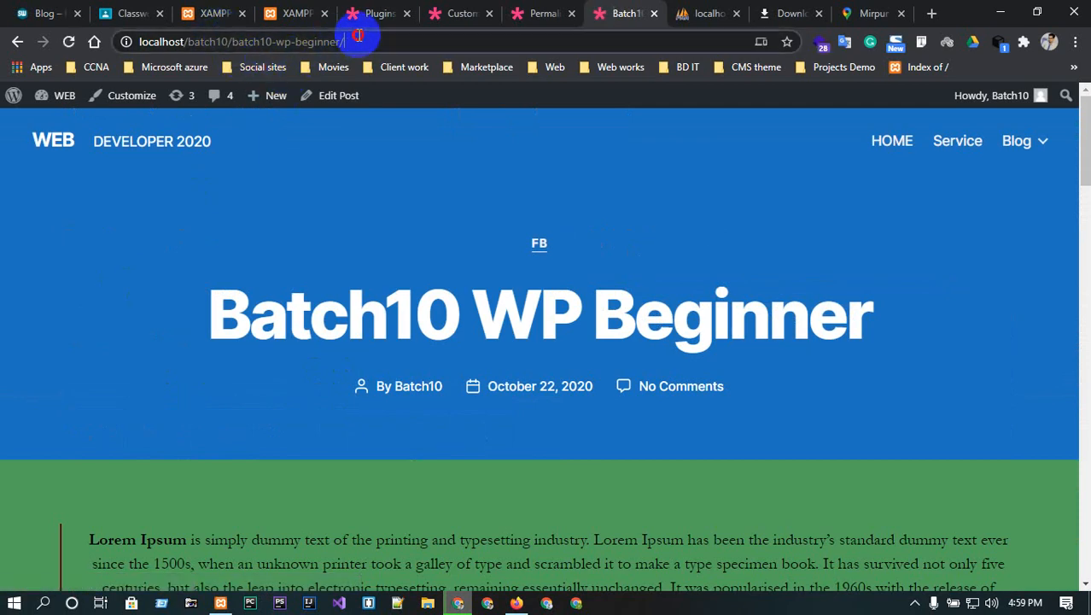
left_click(543, 12)
- Look over the privacy policy page choices in Settings > Privacy without changing anything
mouse_move(111, 368)
scroll(104, 406, "down", 2)
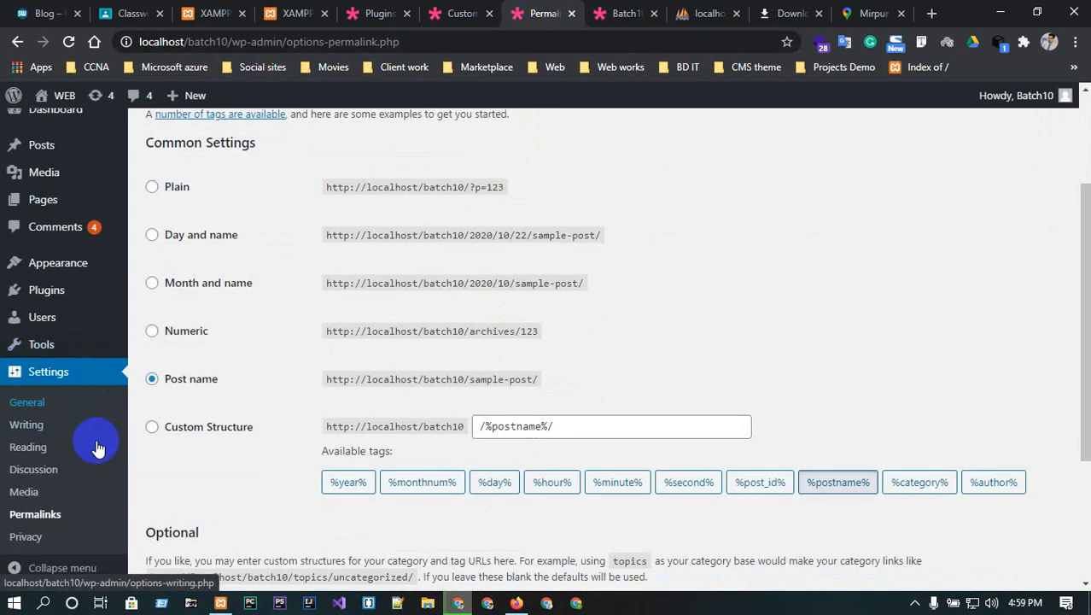
left_click(35, 538)
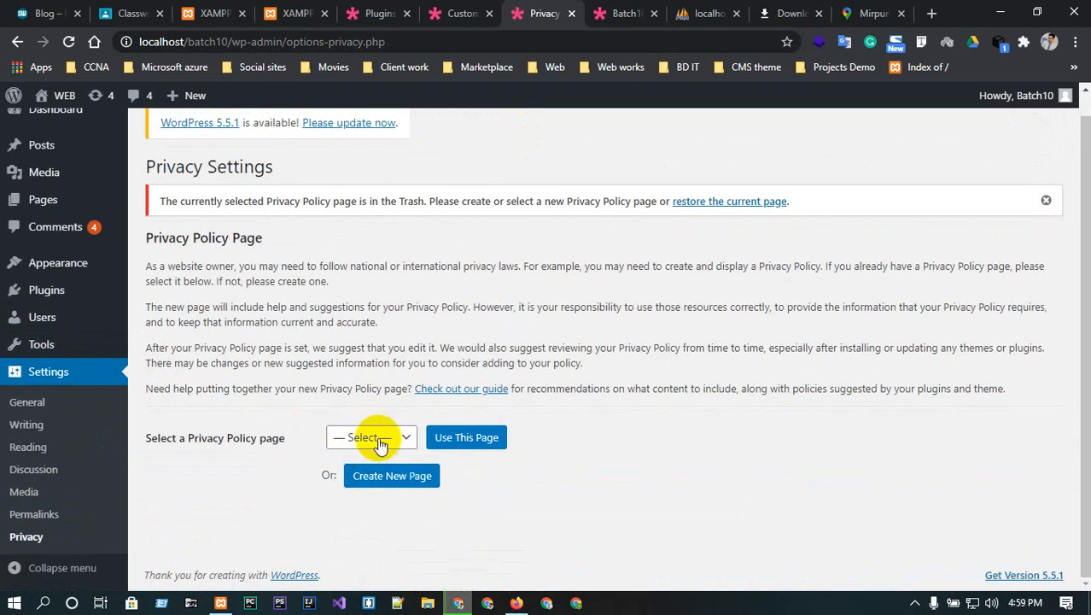
left_click(380, 443)
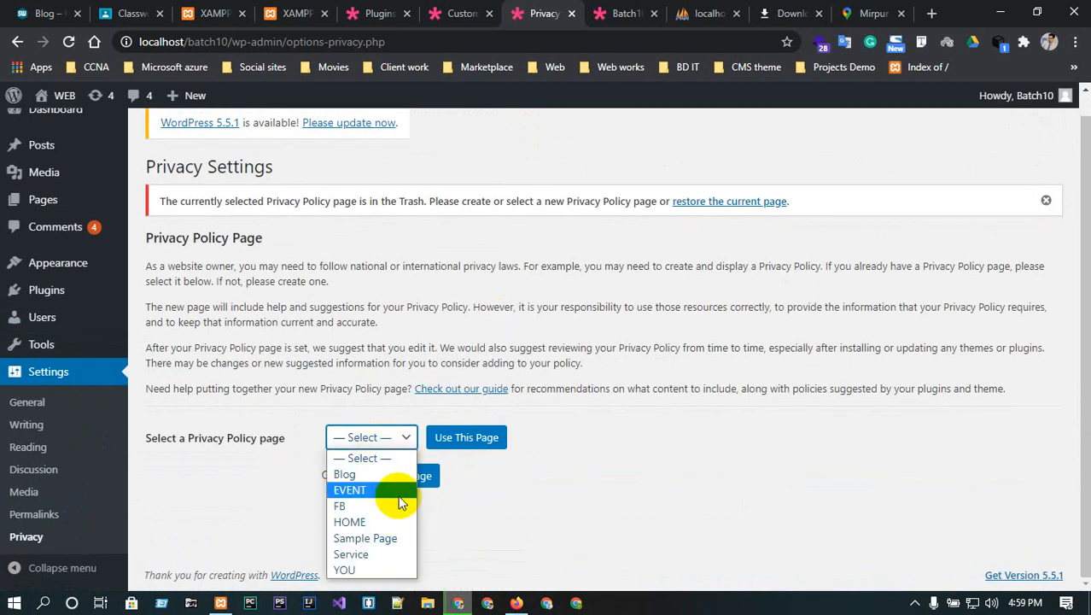
left_click(772, 466)
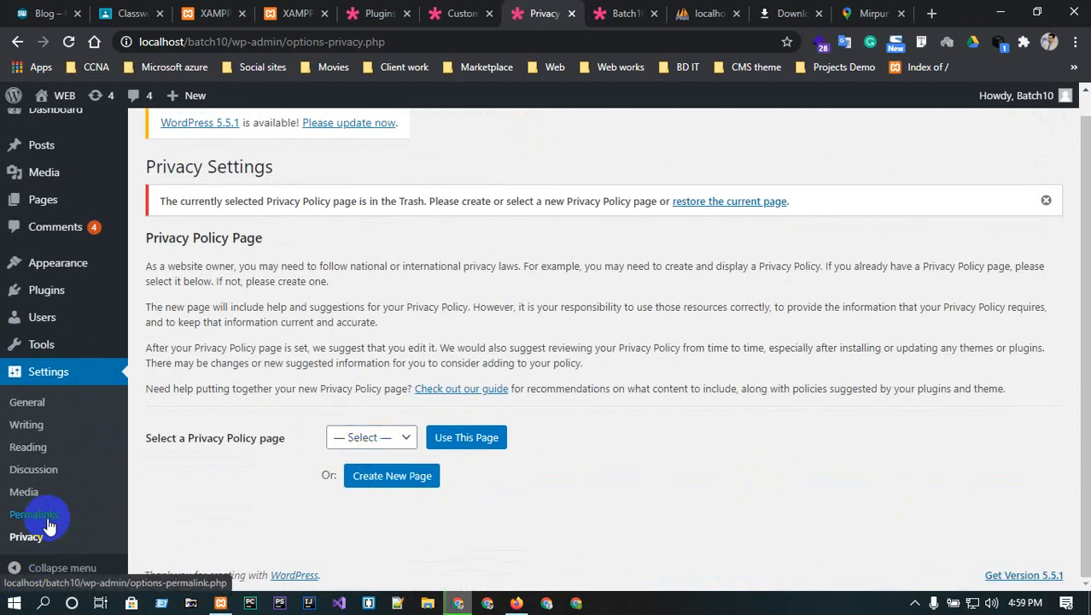
- Return to the Dashboard home, then open the Tools import page
scroll(48, 525, "up", 1)
left_click(55, 131)
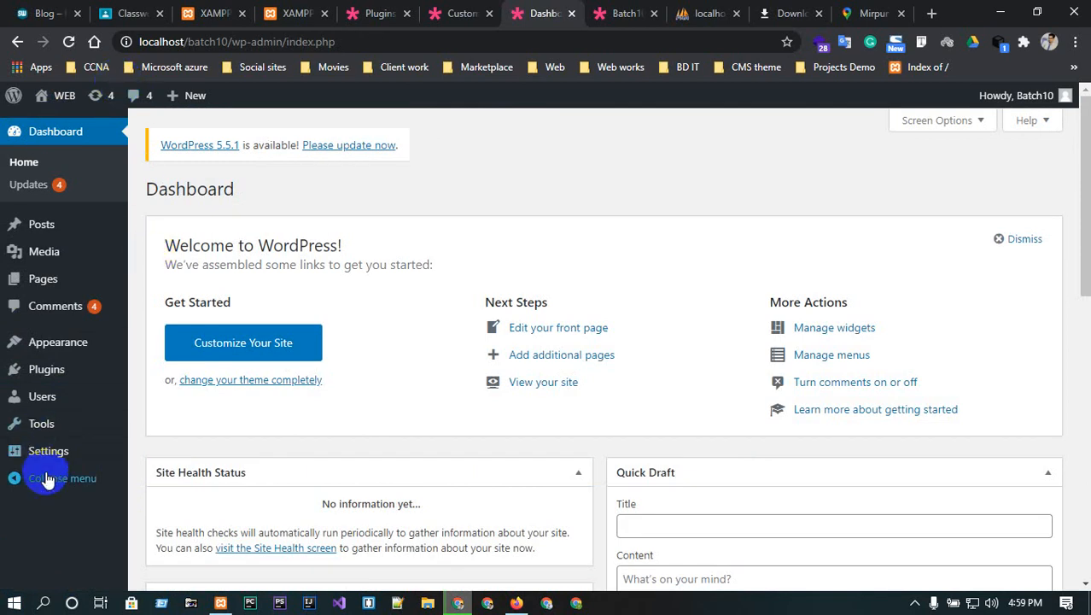
mouse_move(43, 424)
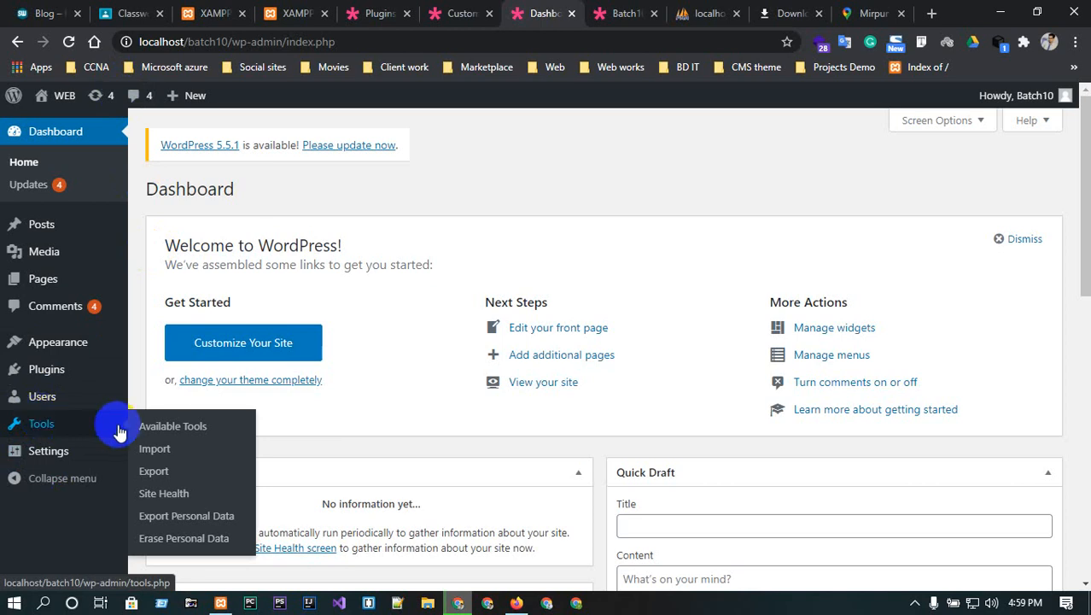
left_click(155, 450)
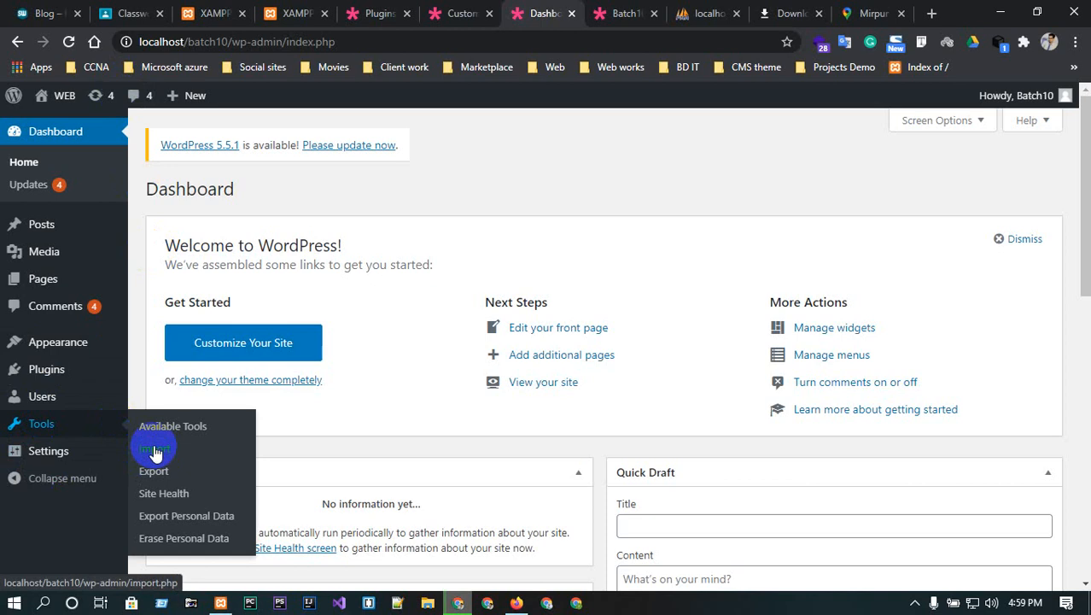
- Start a new user in Users > Add New and enter its username
mouse_move(46, 401)
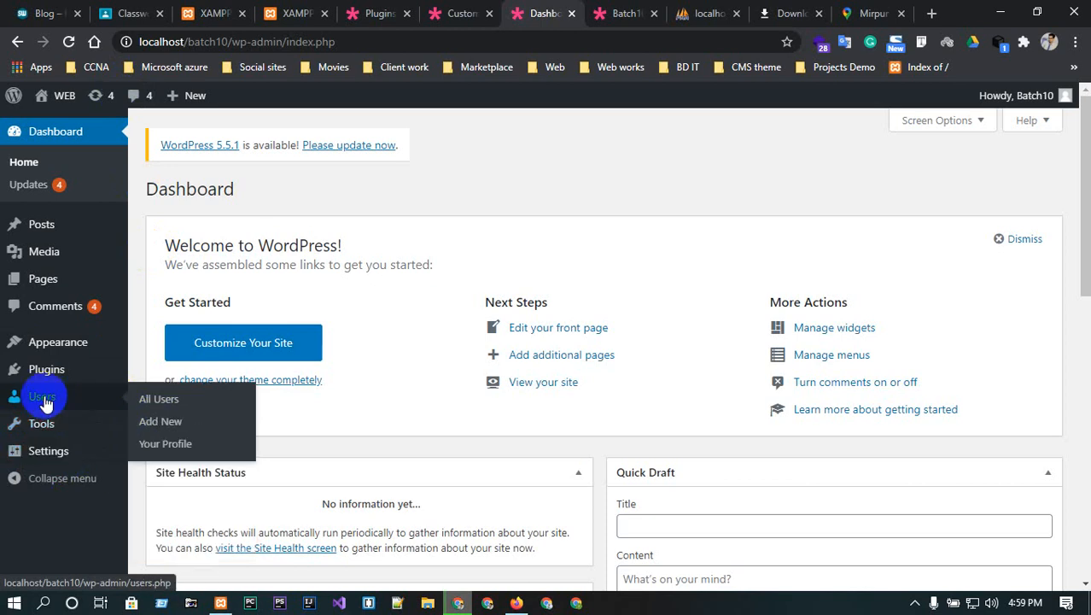
left_click(153, 400)
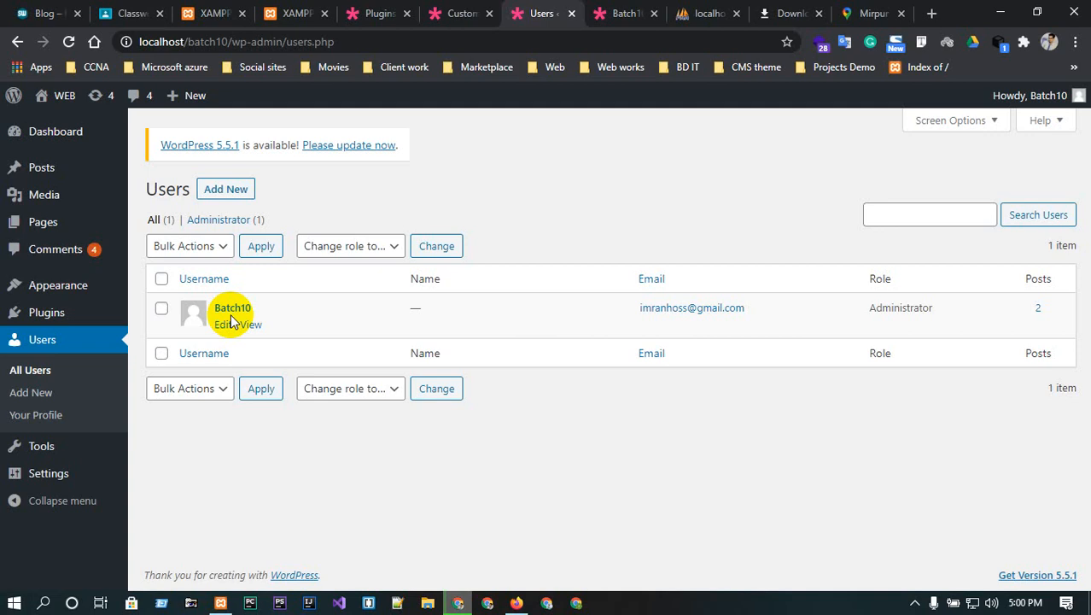
left_click(234, 193)
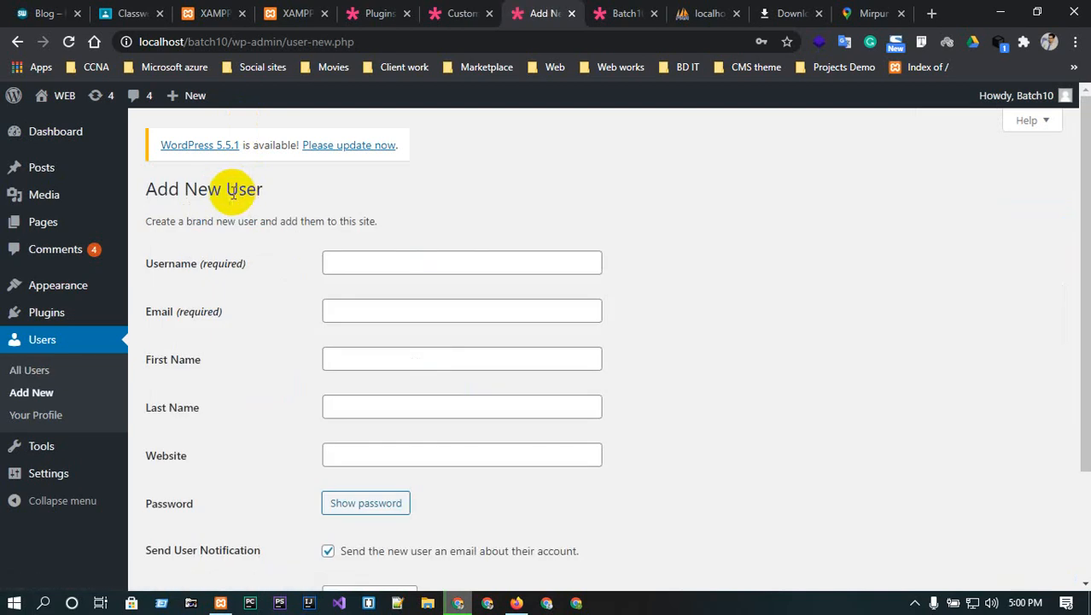
left_click(360, 262)
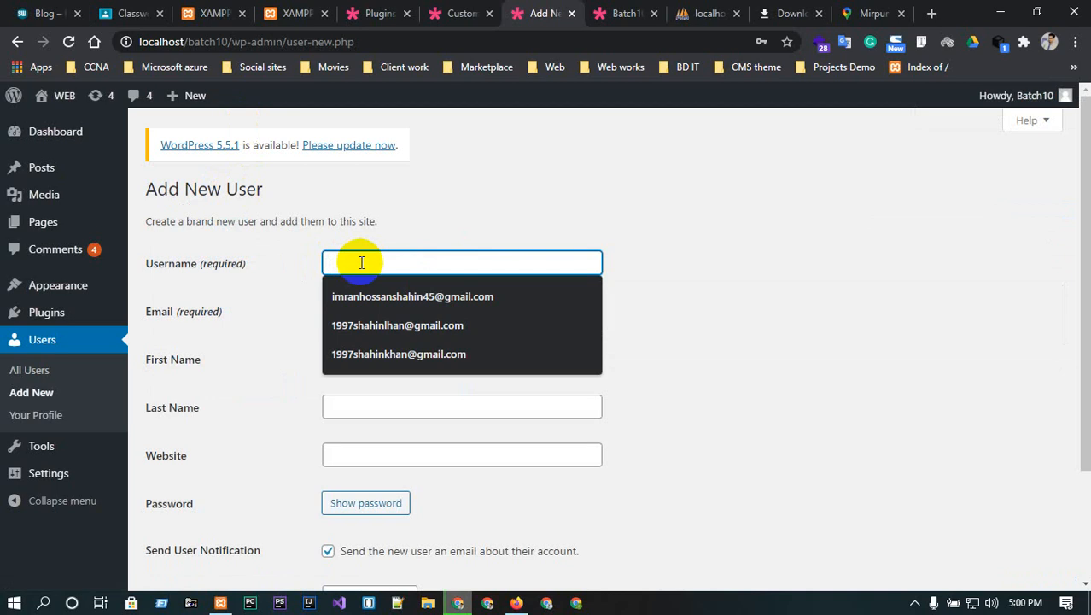
type("imran")
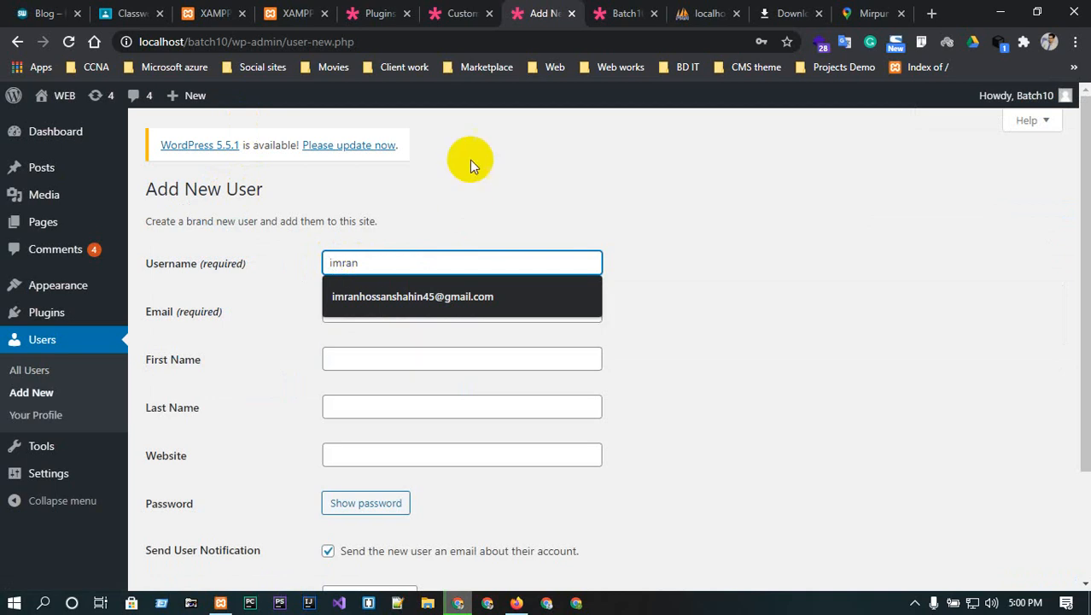
left_click(470, 194)
- Fill in the new user's e-mail, first name, last name and website
left_click(347, 310)
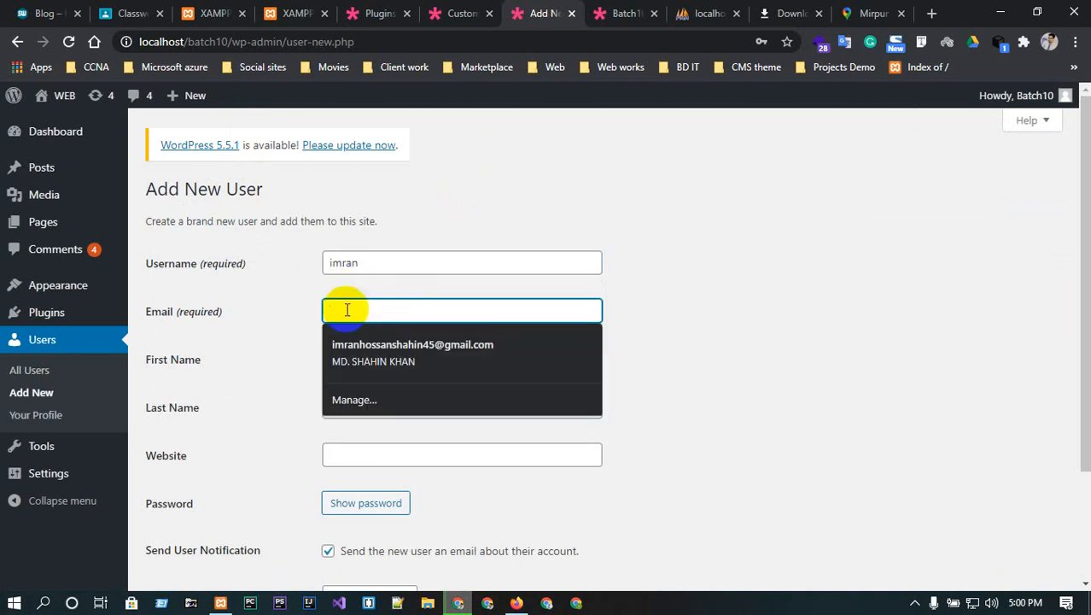
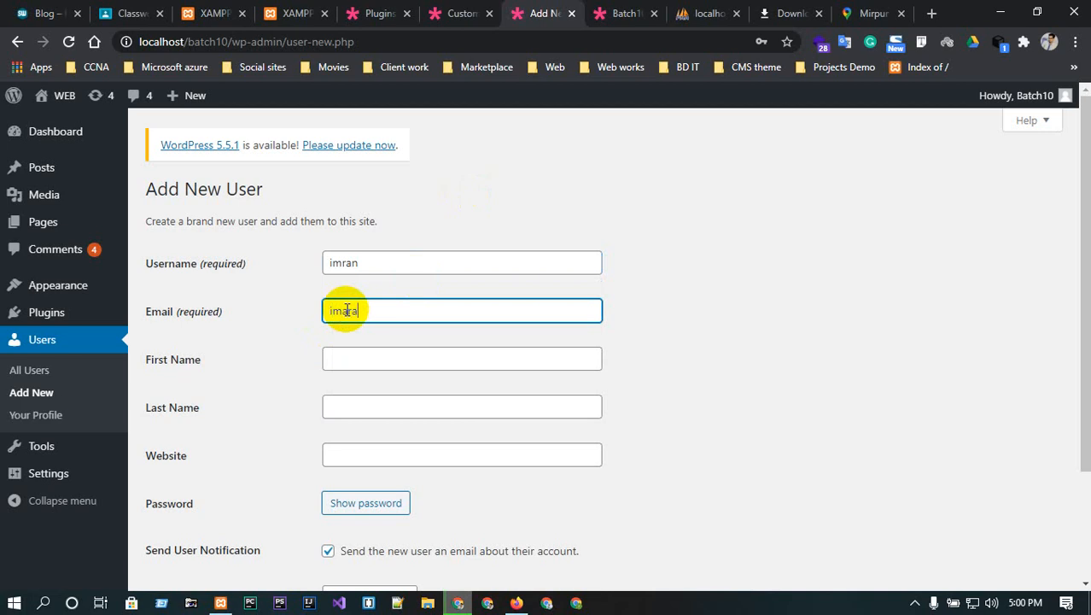
left_click(354, 353)
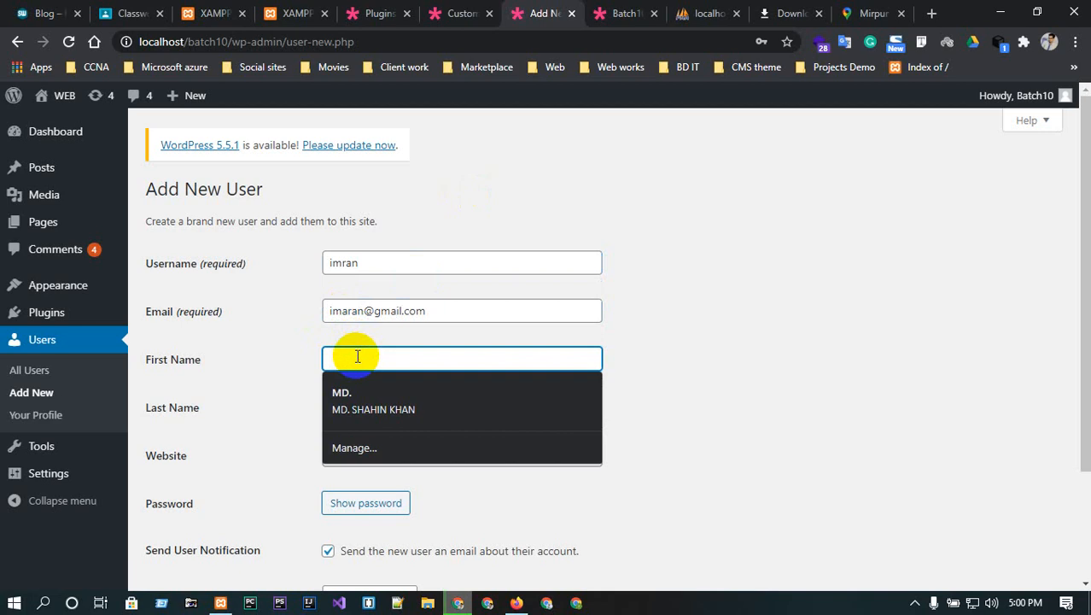
left_click(403, 411)
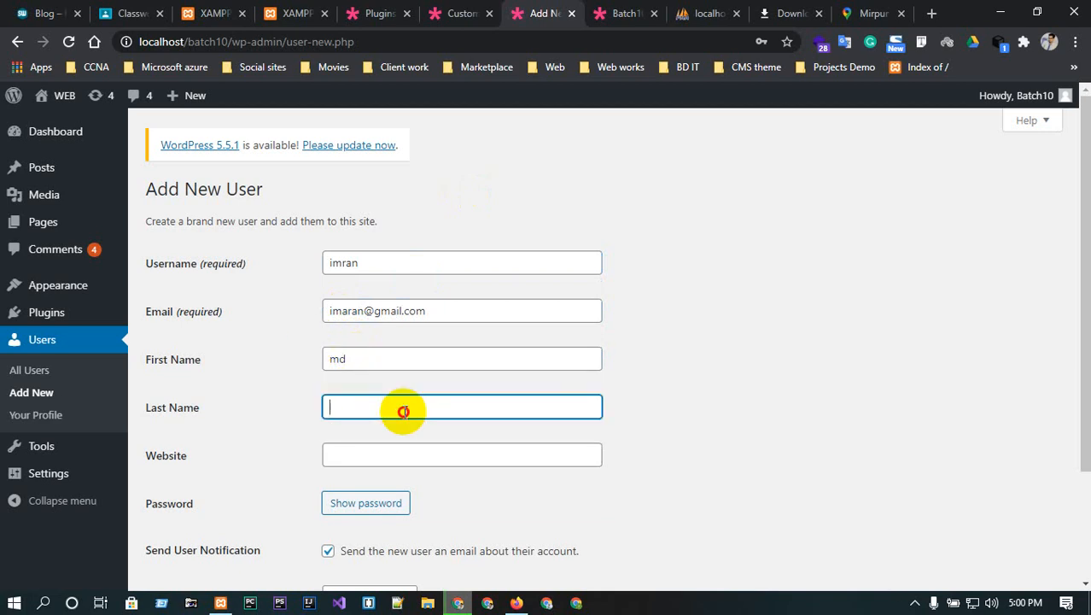
left_click(327, 458)
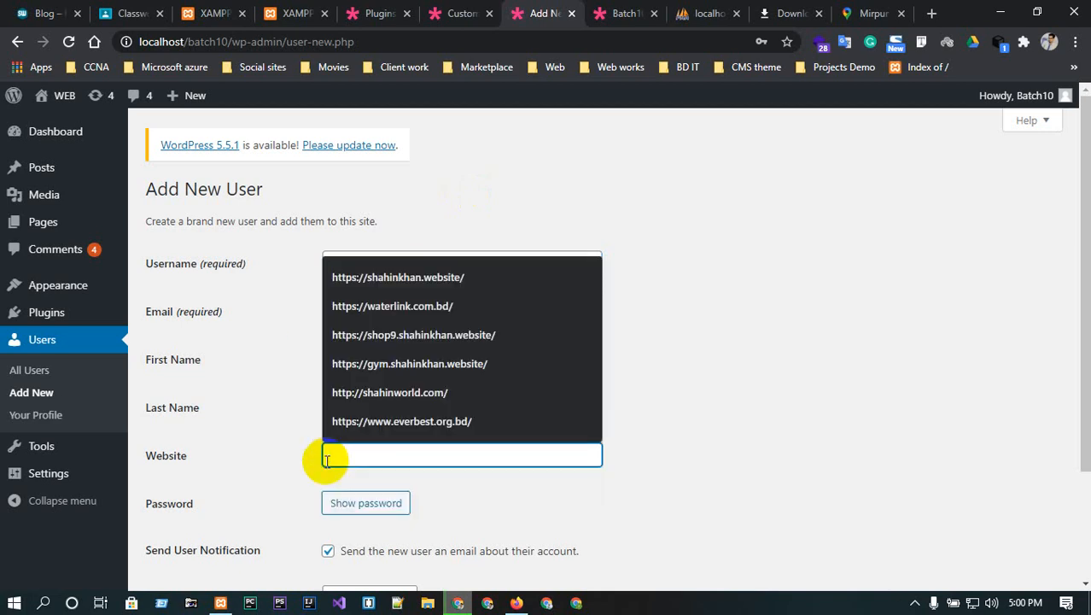
type("imran")
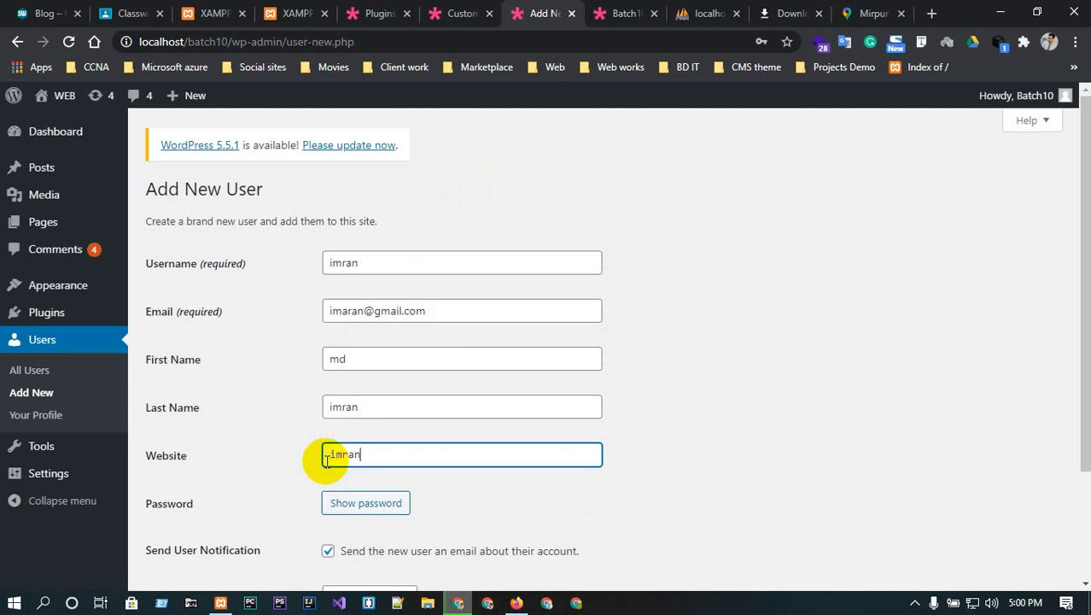
type(".com")
- Replace the generated password with a weak one and confirm using it
scroll(327, 457, "down", 1)
left_click(346, 424)
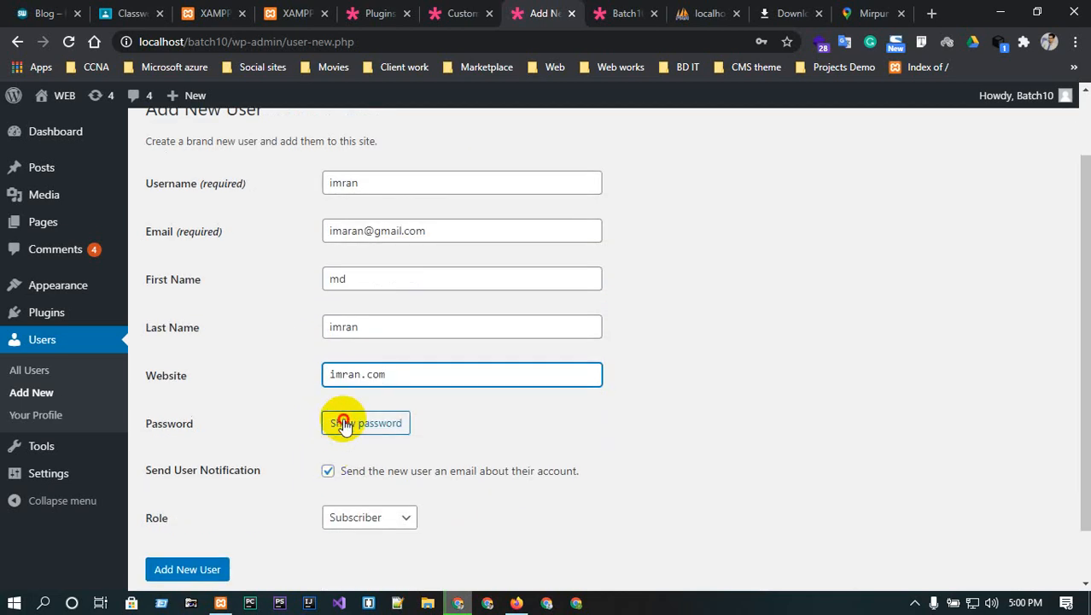
triple_click(502, 423)
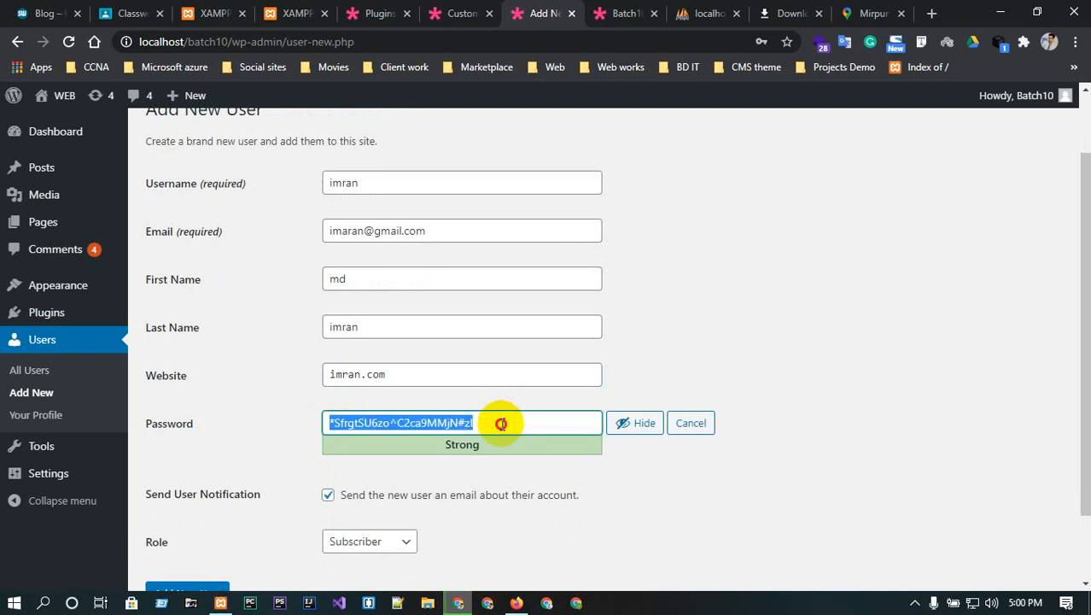
key("BackSpace")
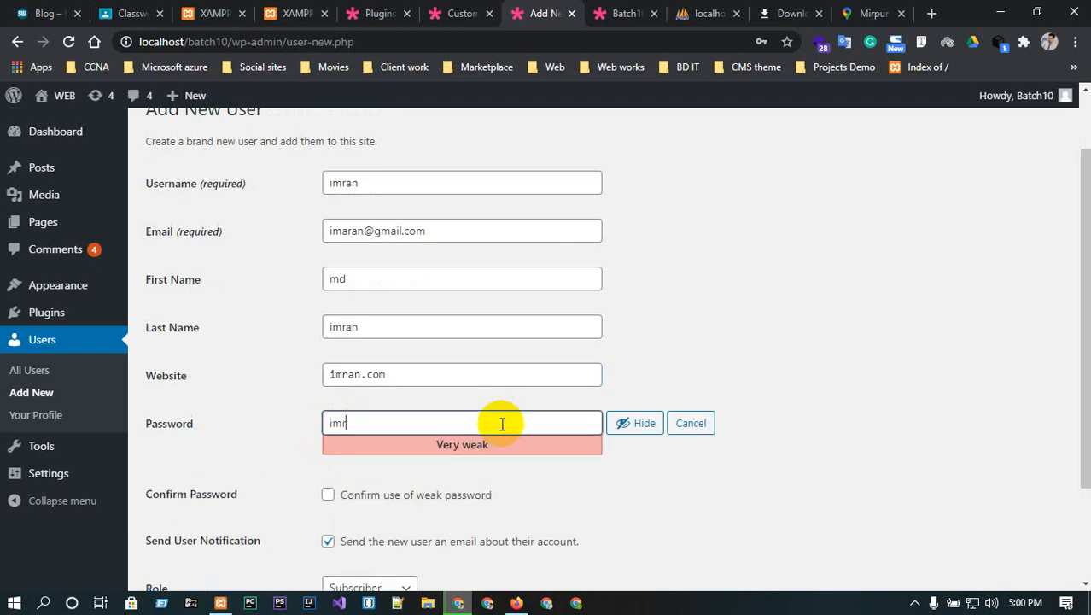
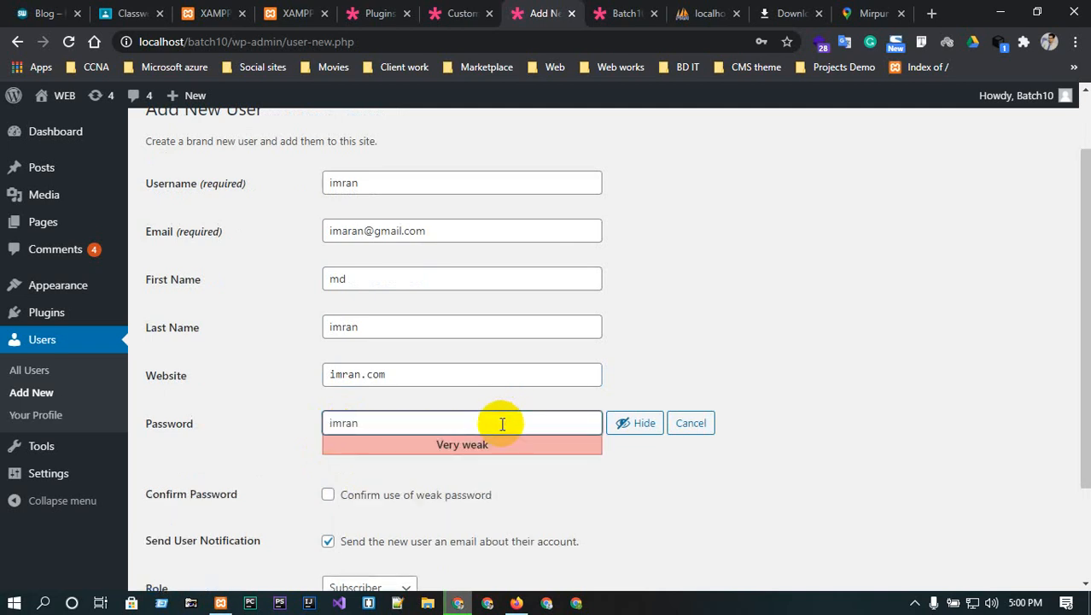
left_click(328, 495)
- Give the user the Editor role and create the account, declining browser password saving
scroll(331, 500, "down", 2)
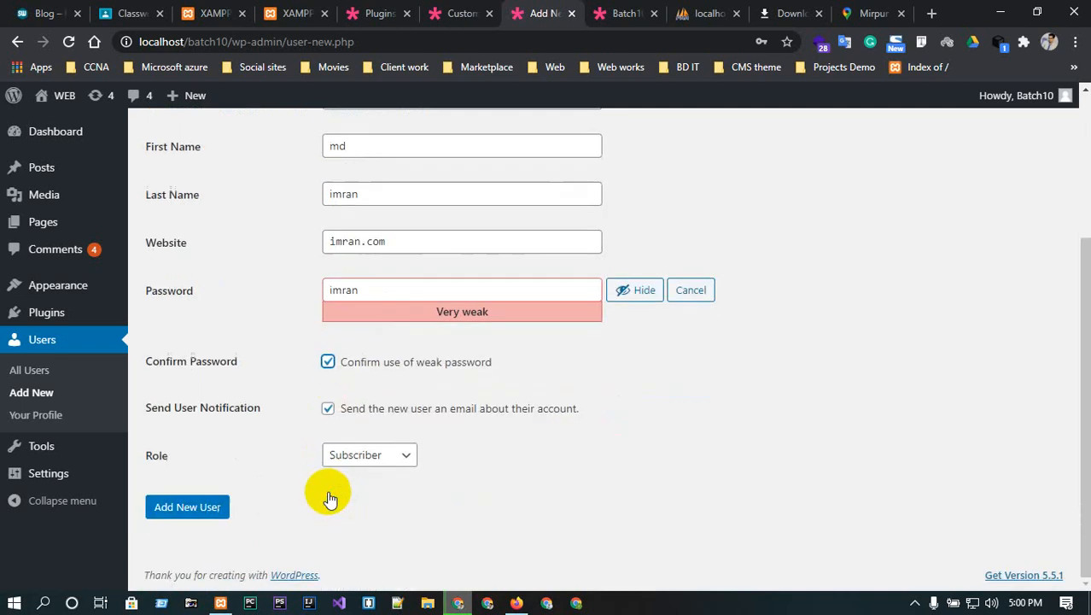
left_click(373, 454)
left_click(550, 459)
left_click(408, 455)
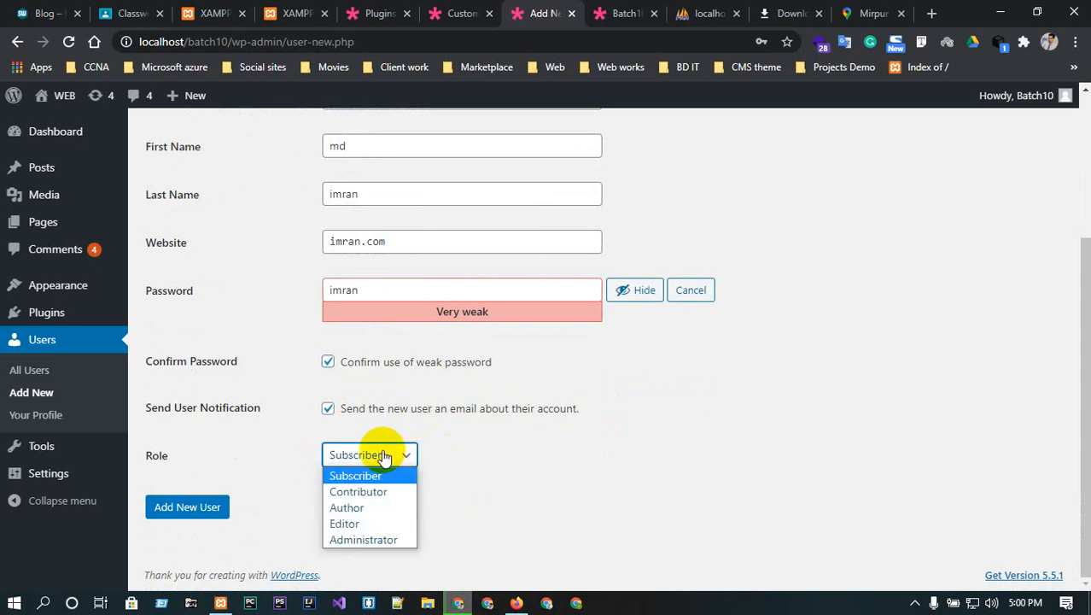
left_click(363, 523)
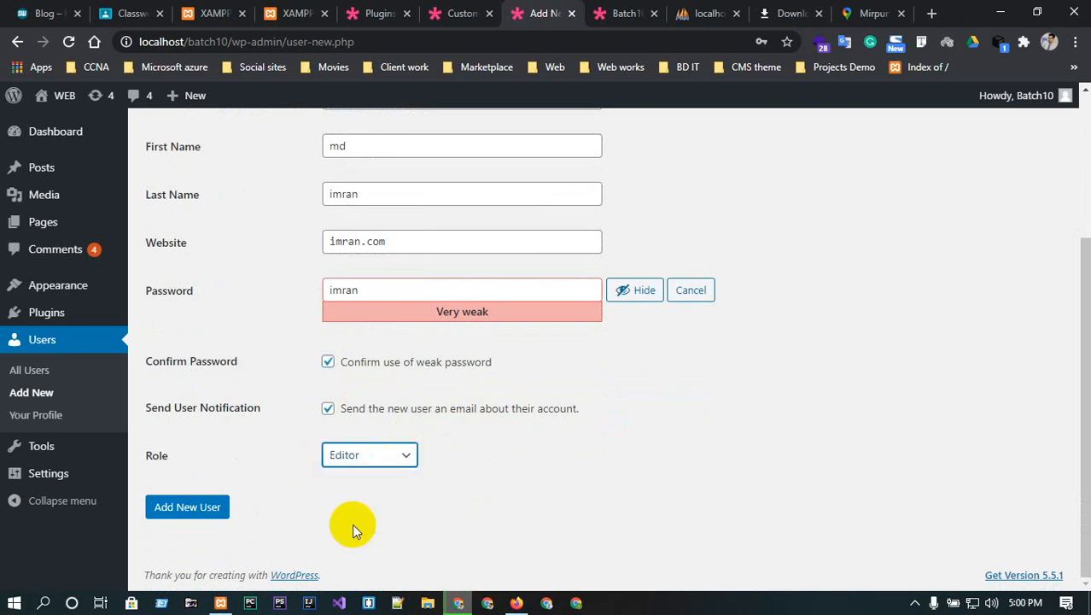
left_click(203, 512)
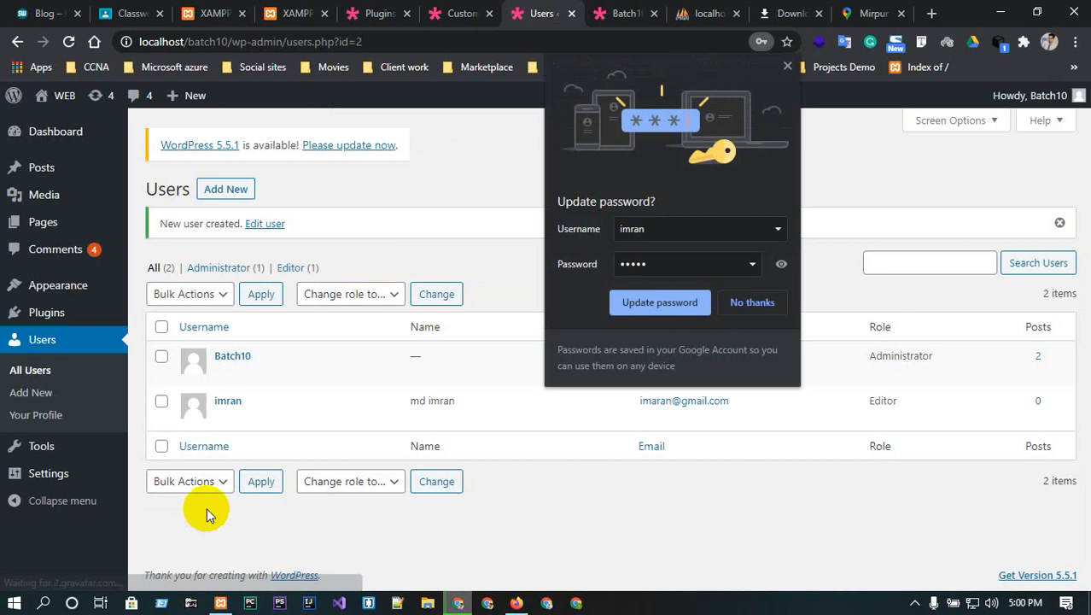
left_click(739, 302)
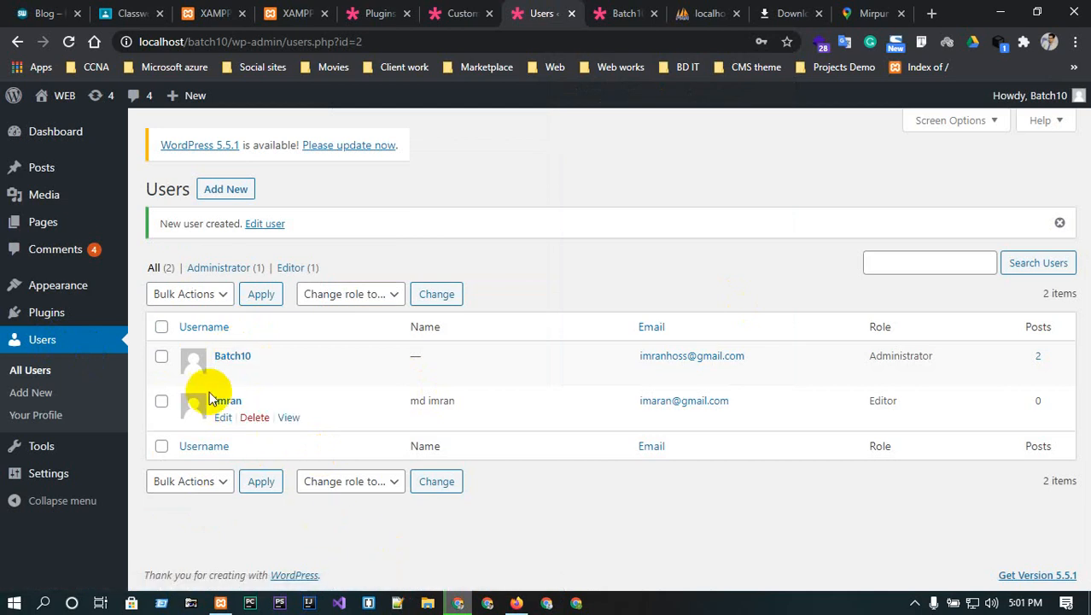
left_click(516, 600)
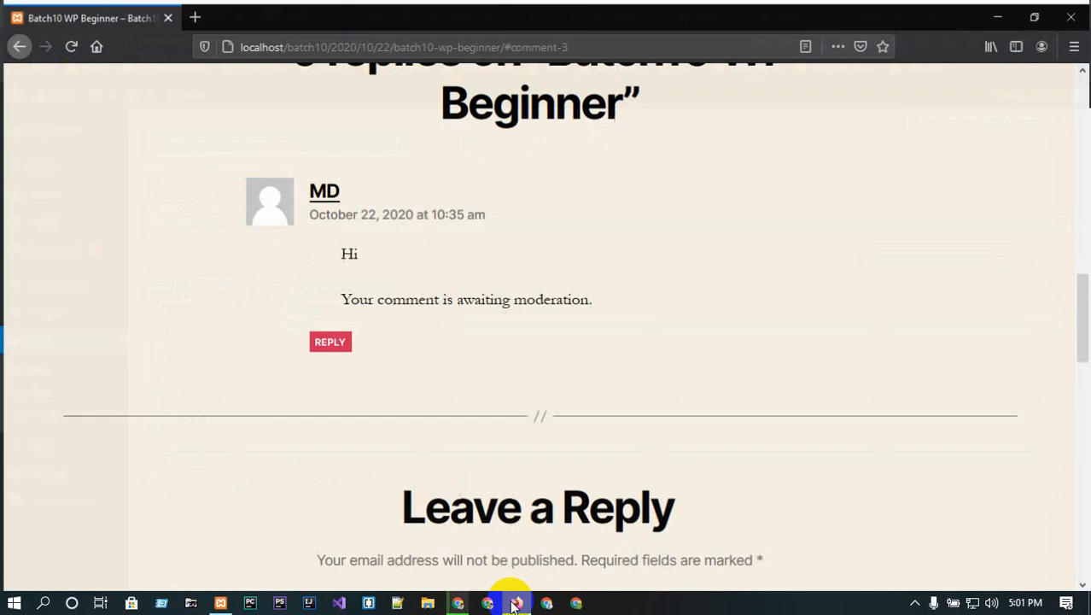
left_click(69, 42)
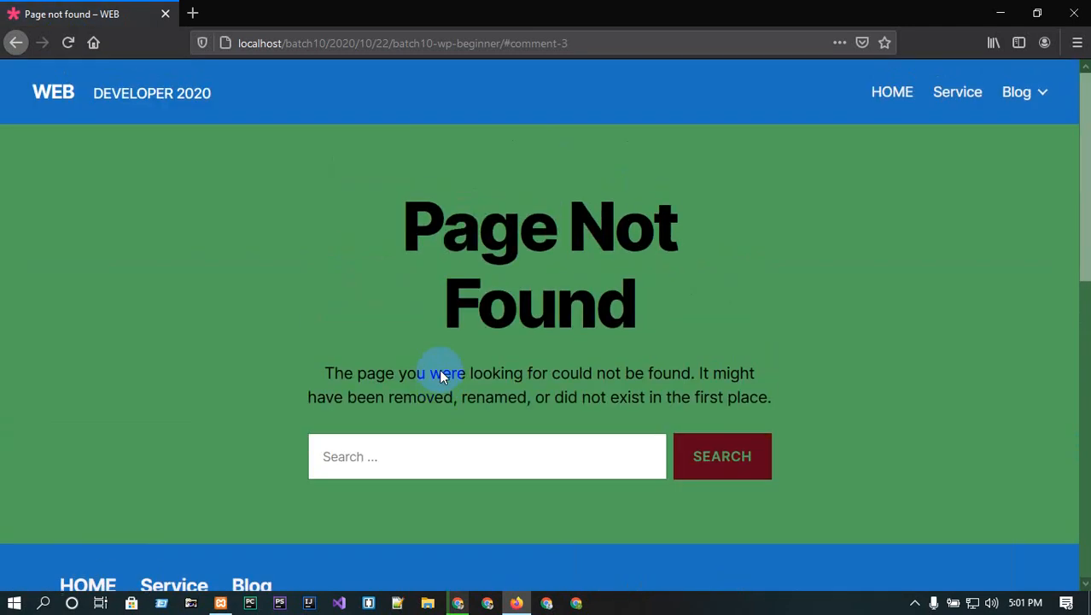
left_click(54, 92)
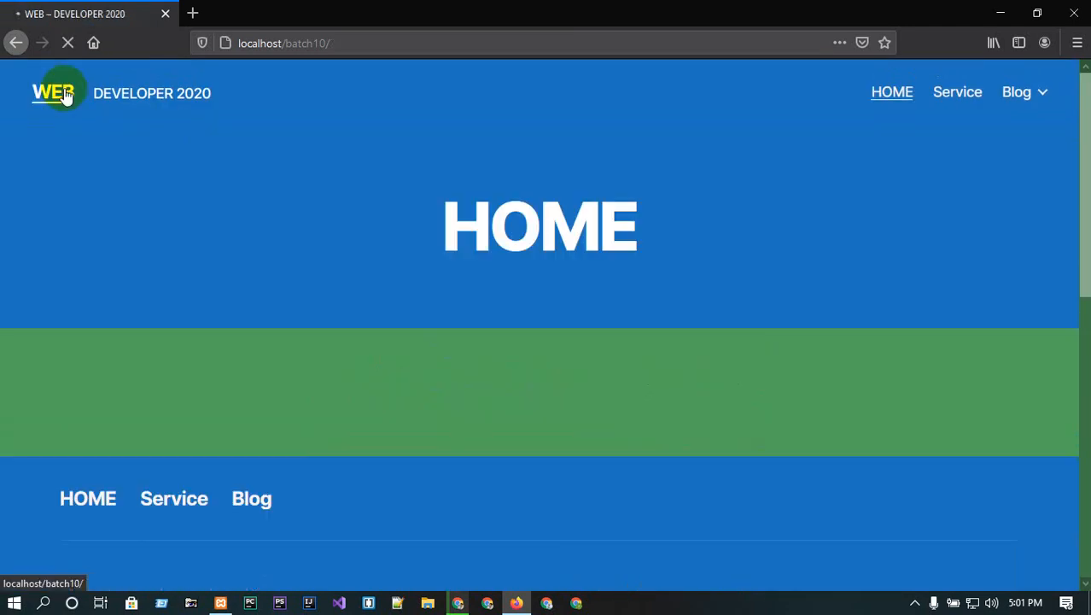
left_click(390, 42)
left_click(426, 42)
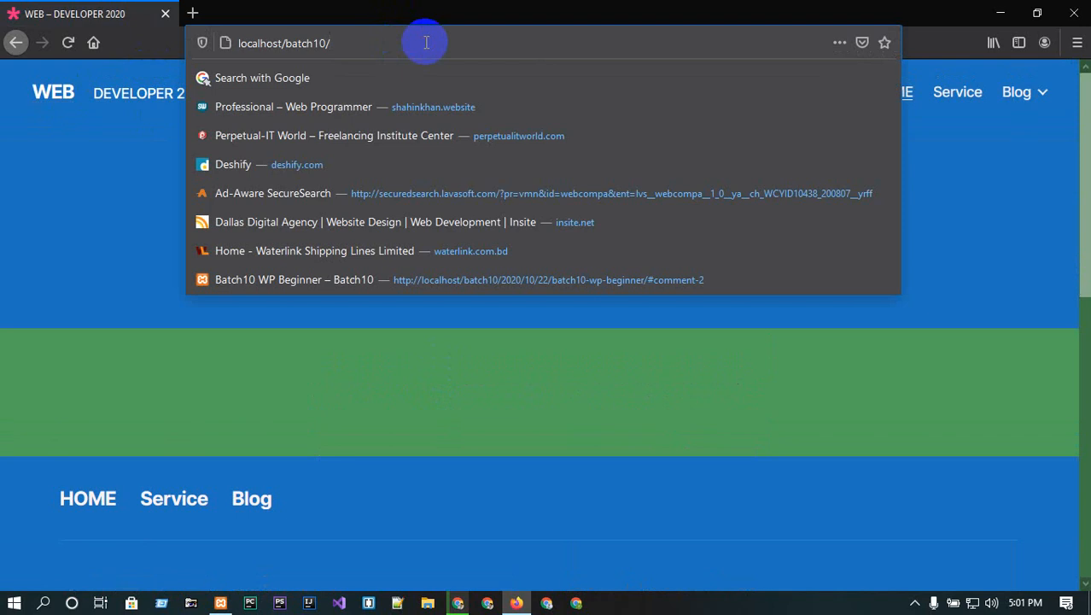
type("wp")
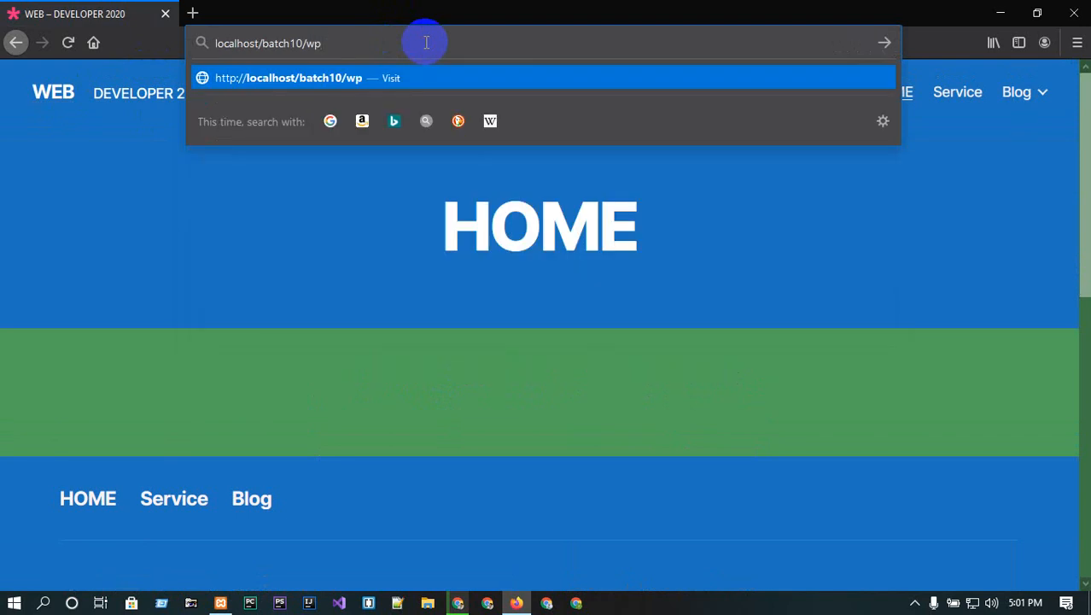
type("-admin")
key("Return")
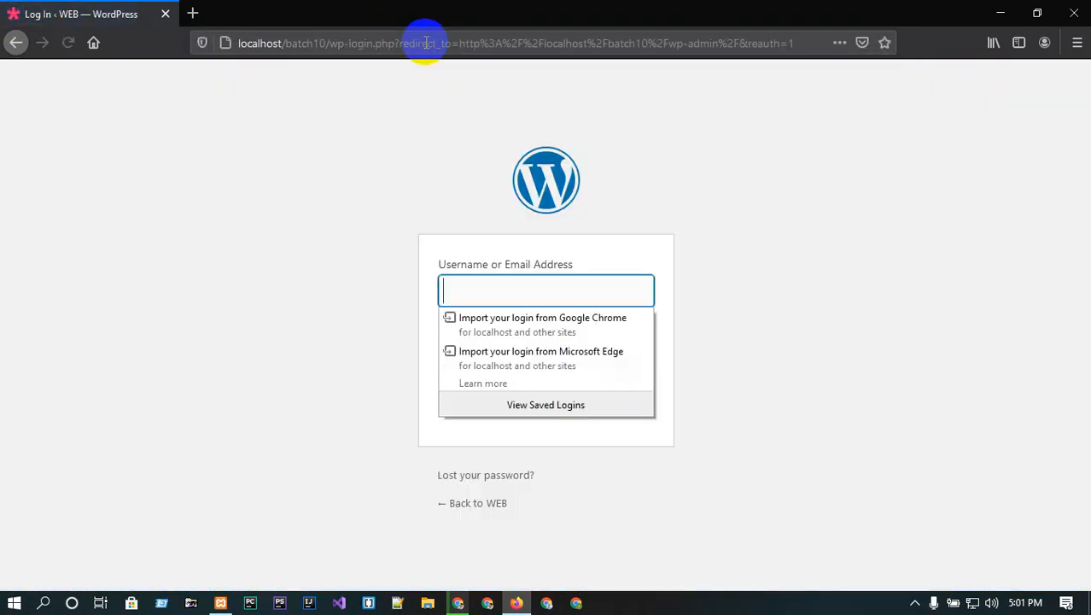
left_click(508, 288)
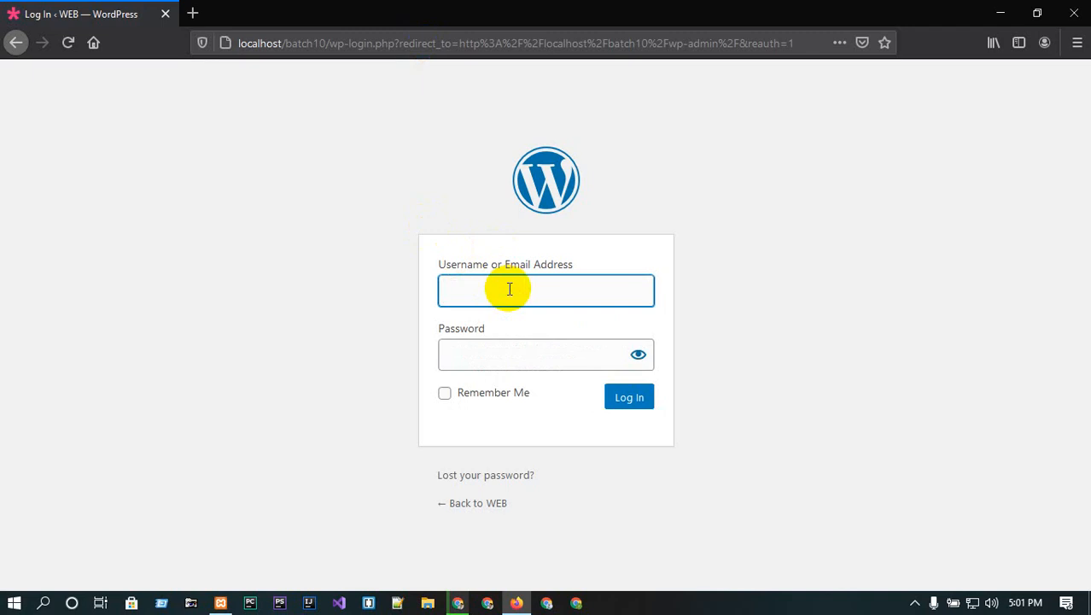
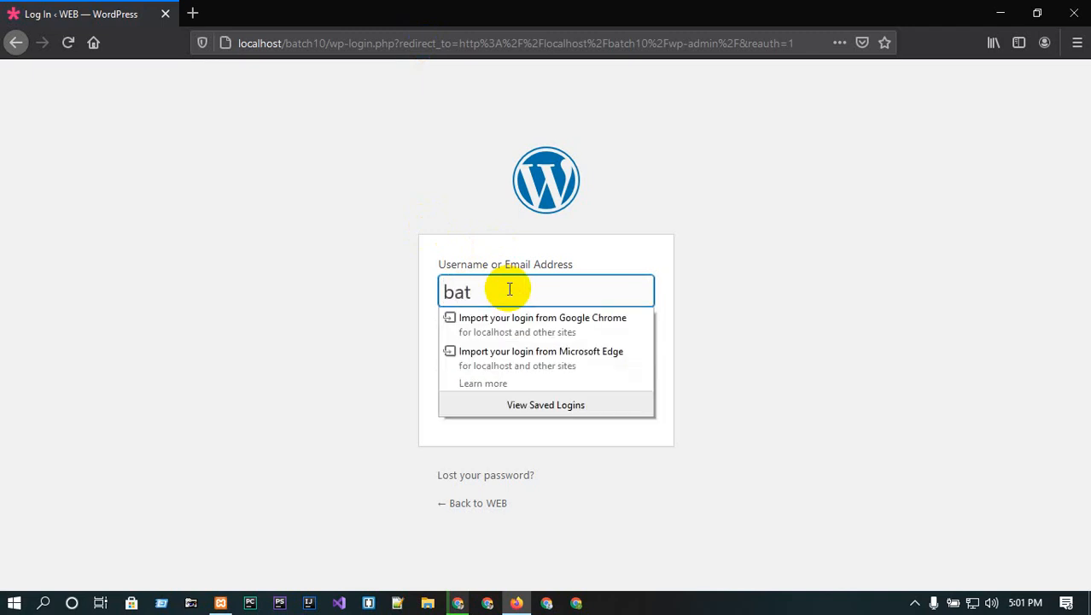
double_click(510, 290)
left_click(462, 287)
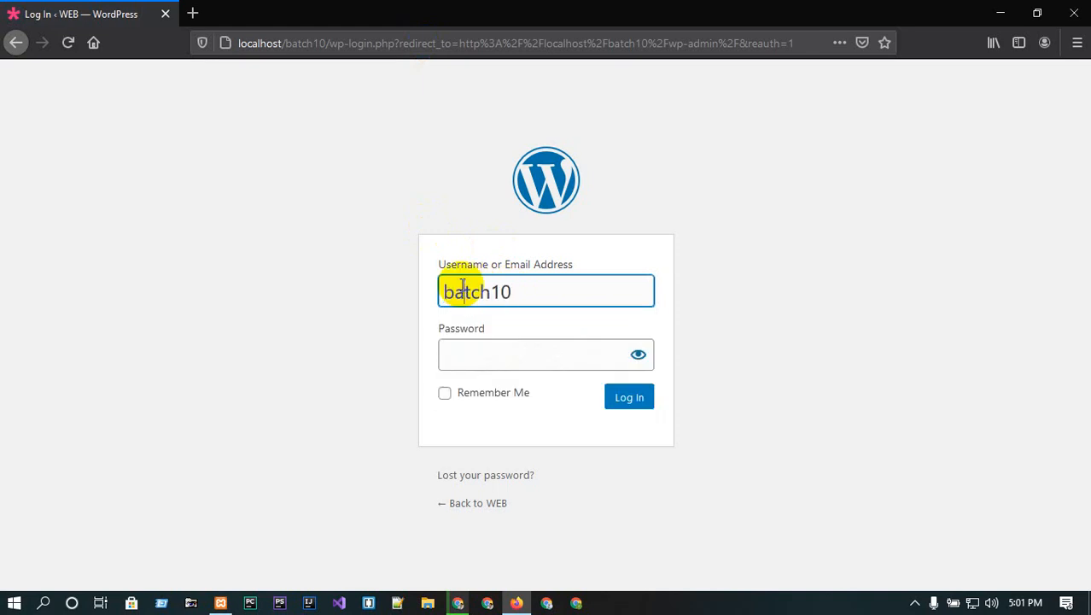
key("BackSpace")
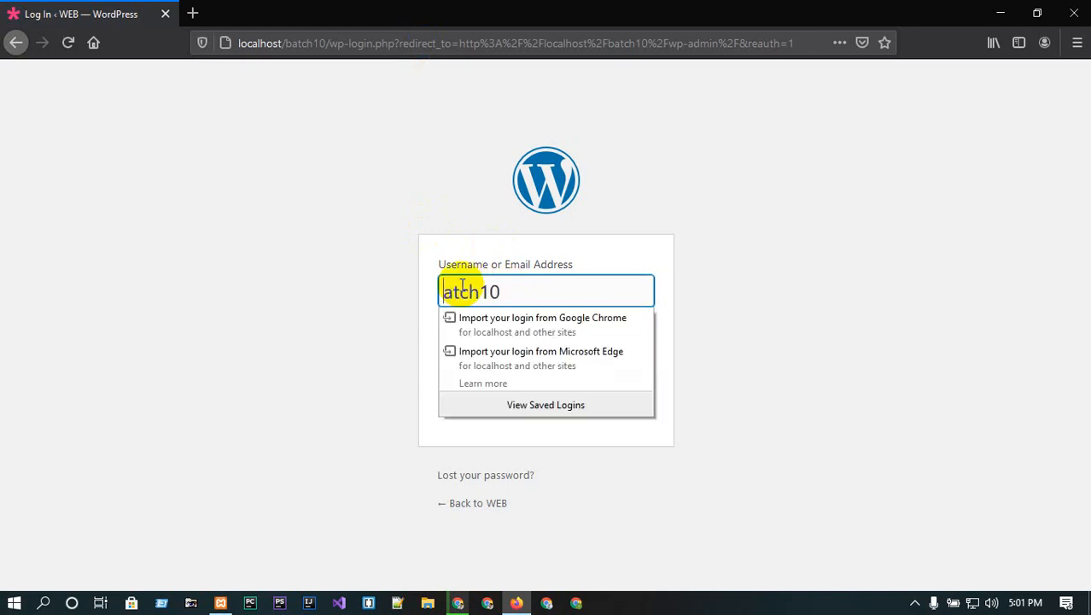
type("B")
double_click(462, 286)
left_click(590, 248)
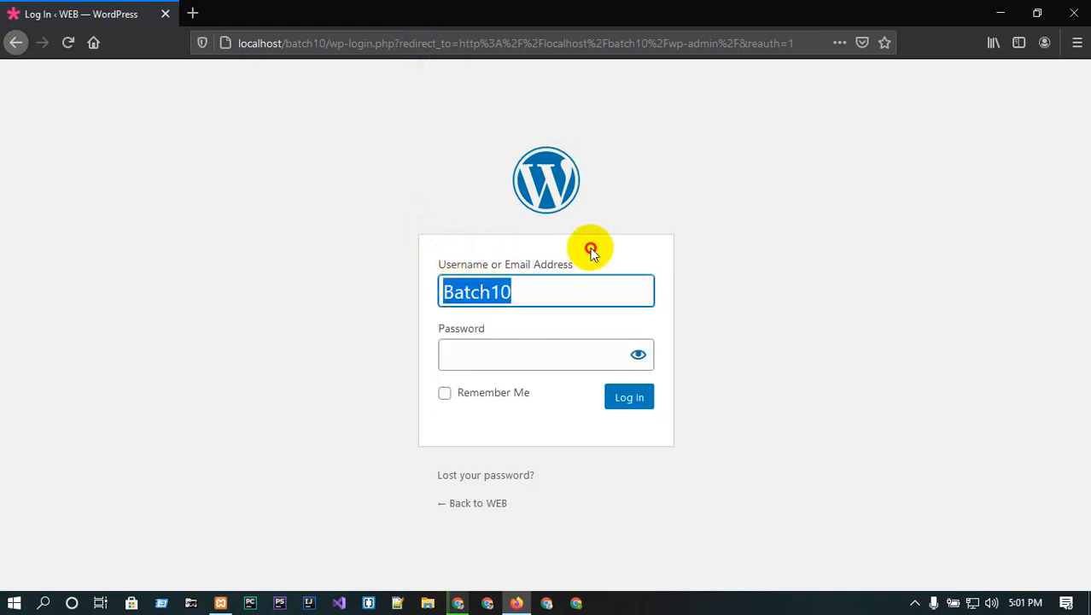
left_click(540, 352)
key("ctrl+v")
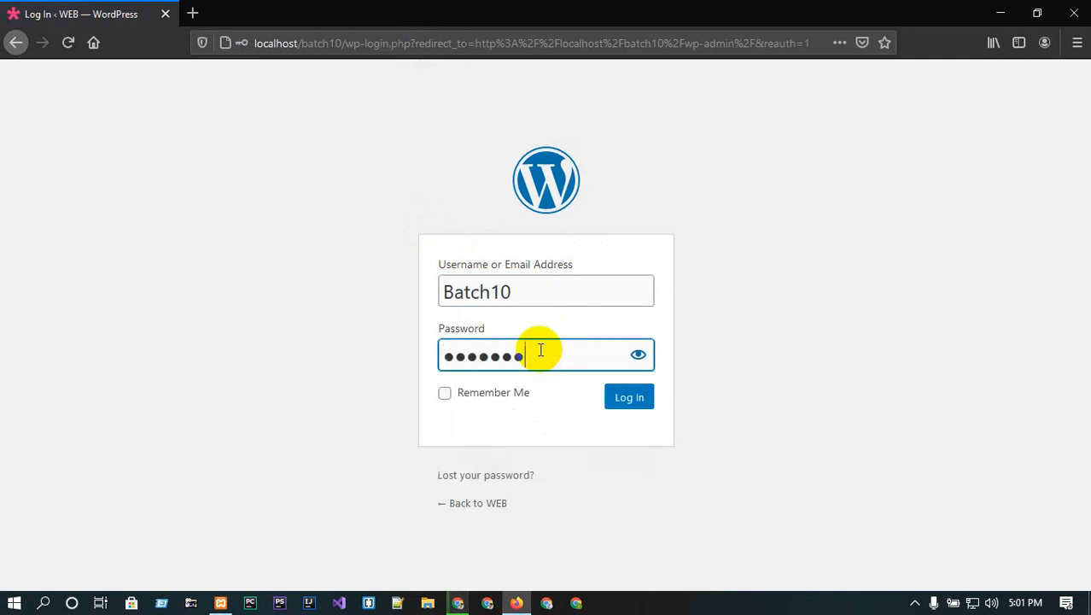
left_click(631, 398)
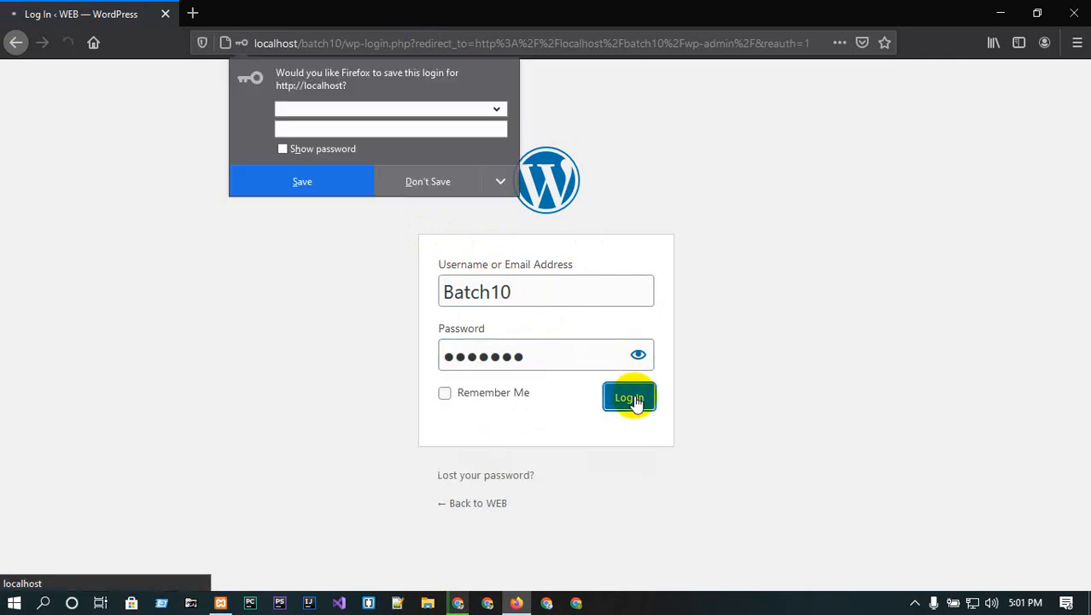
left_click(427, 181)
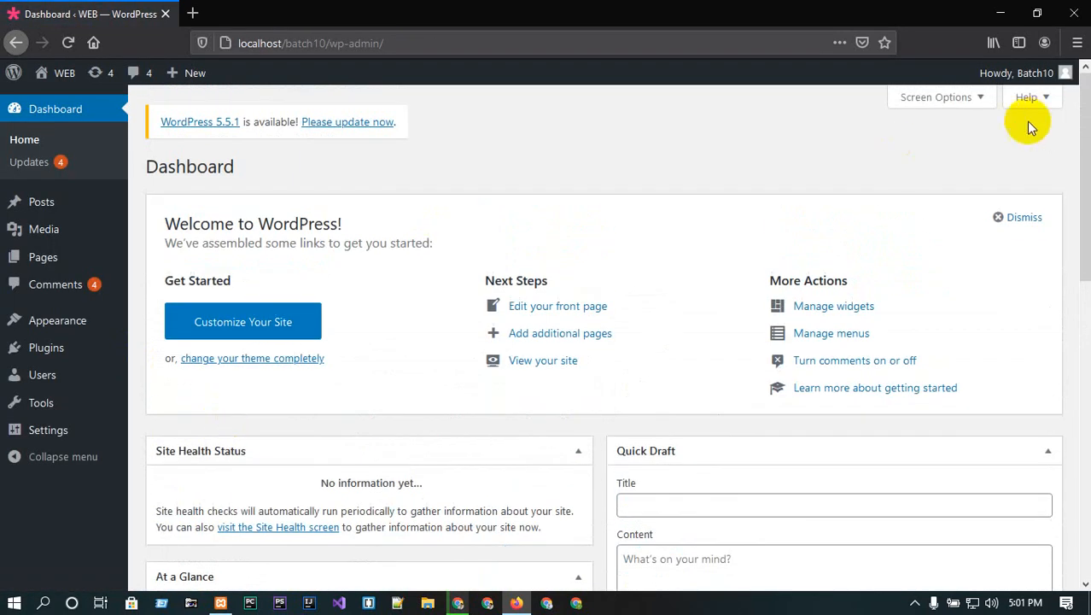
- Log out of the administrator and sign in as the new Editor user
mouse_move(1023, 78)
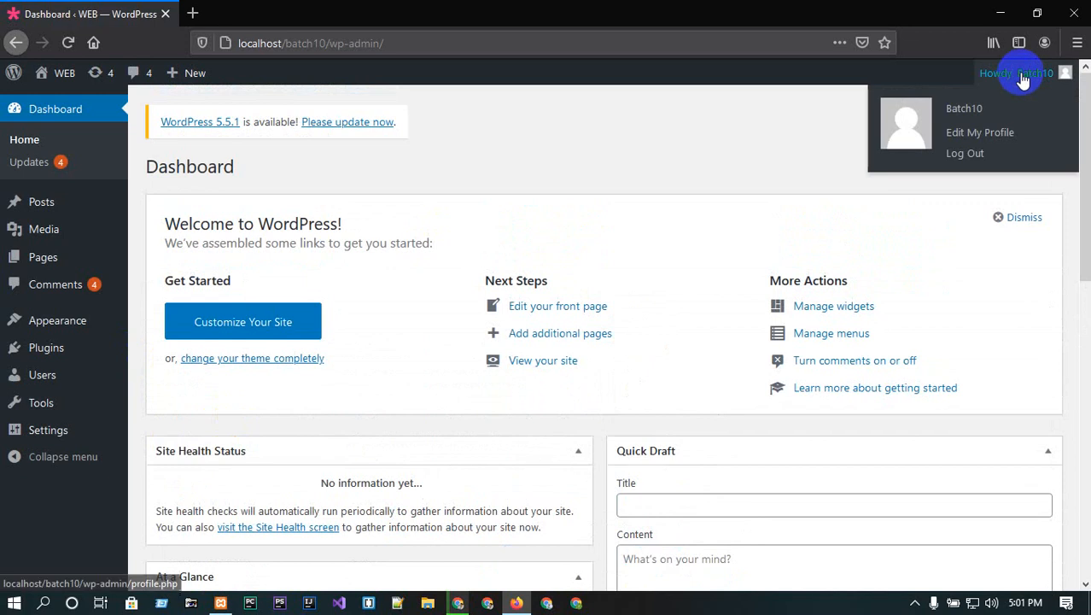
left_click(970, 154)
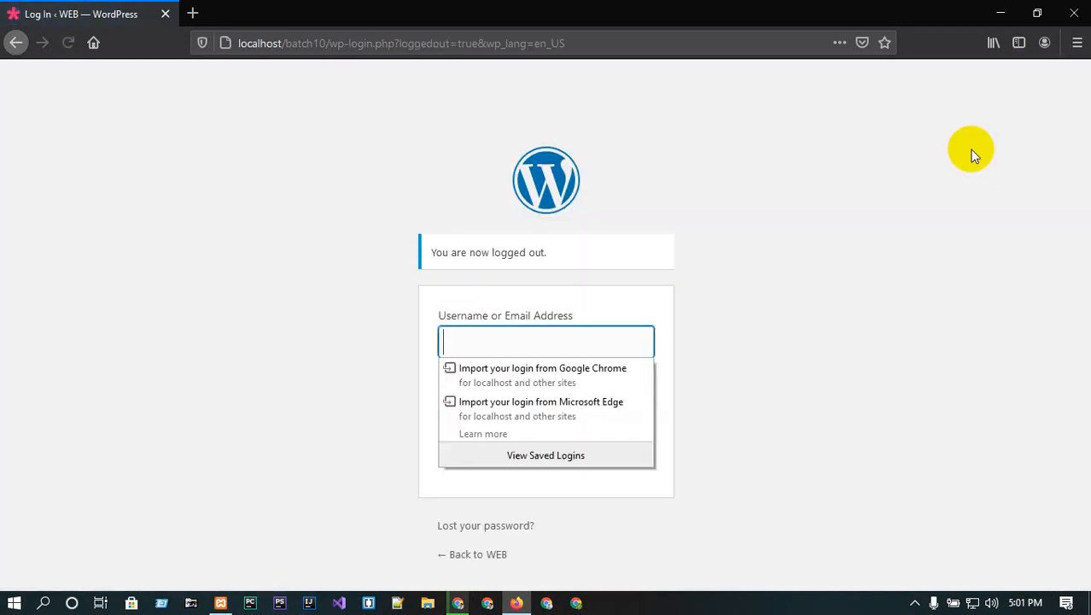
left_click(508, 329)
type("im")
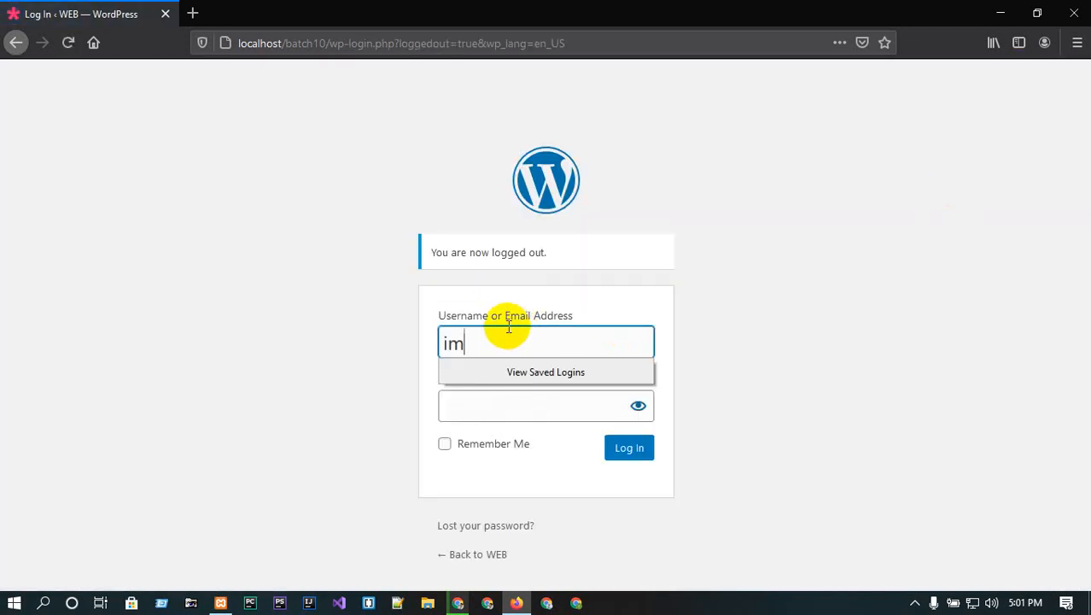
type("ran")
double_click(508, 329)
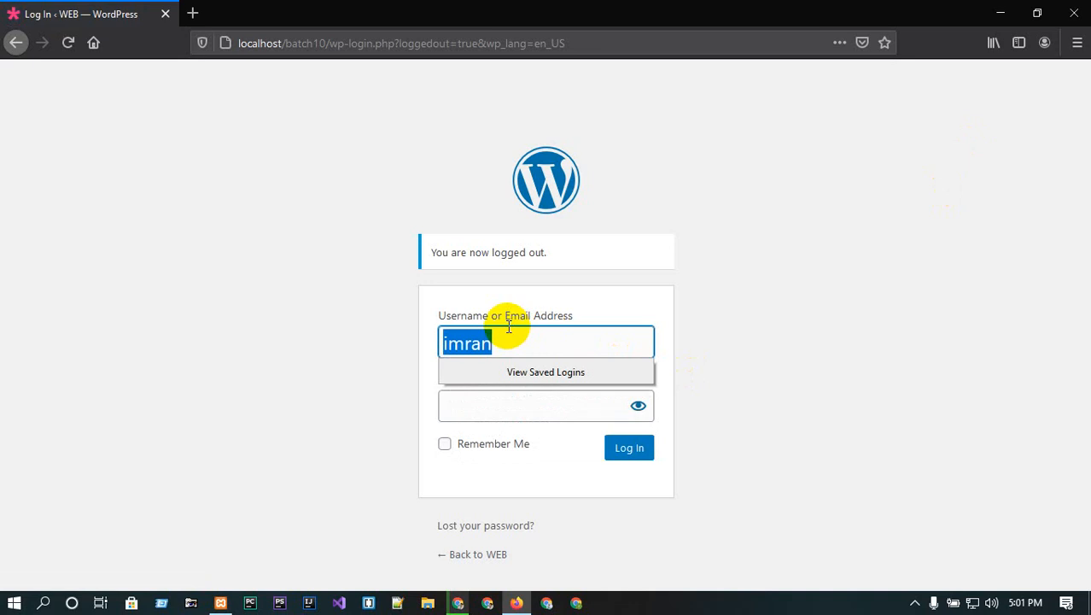
left_click(530, 404)
type("*****")
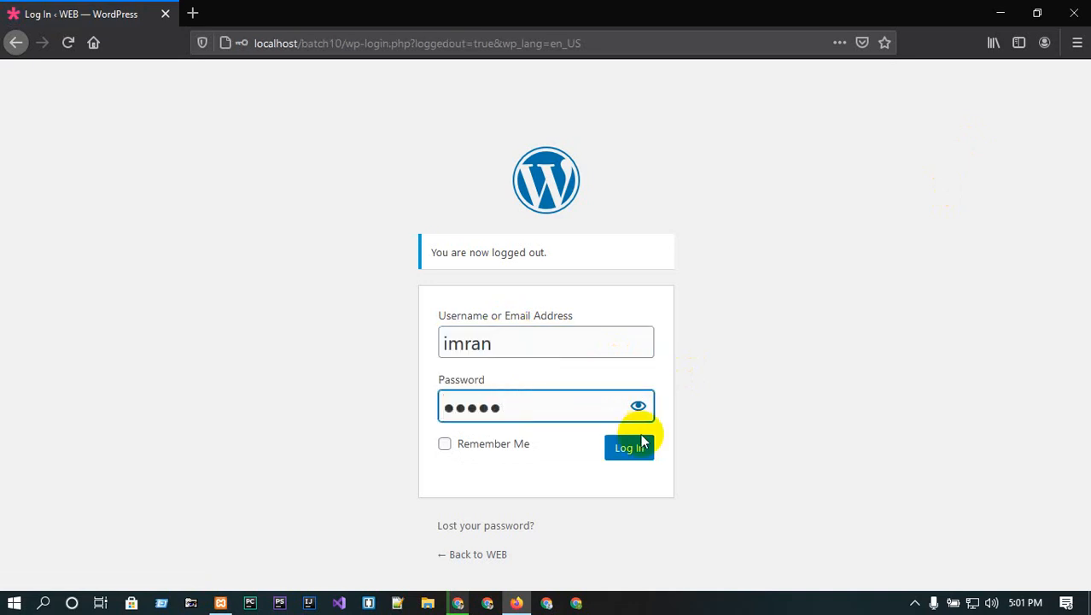
left_click(629, 446)
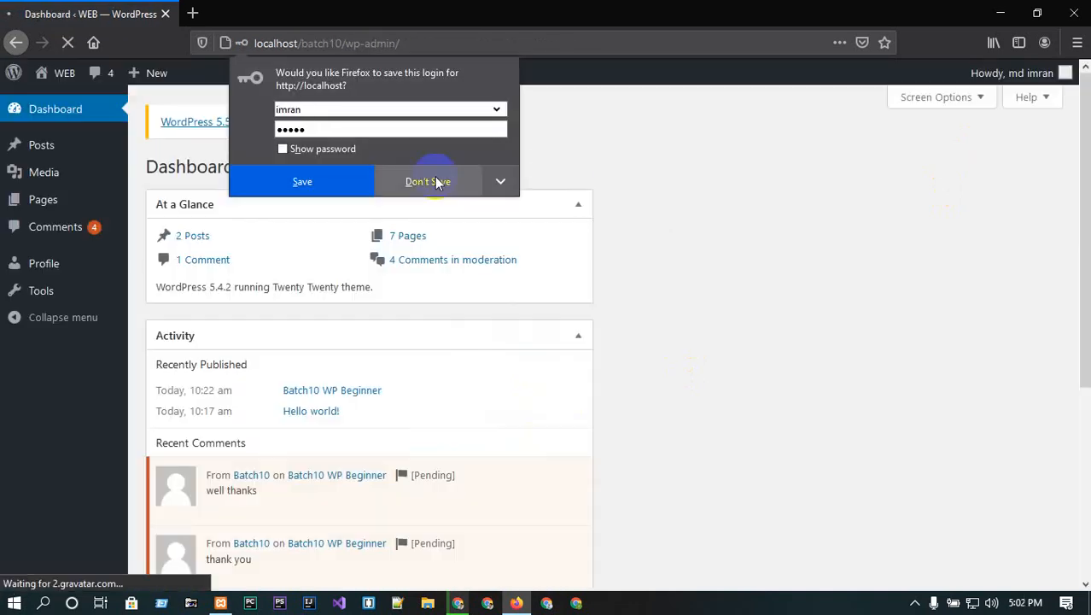
left_click(432, 181)
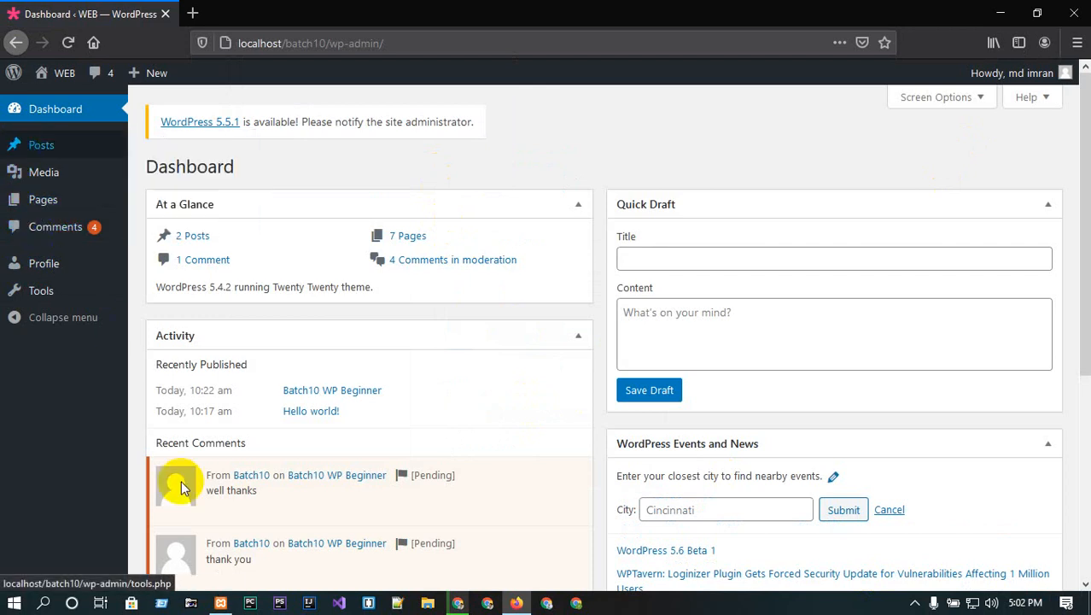
- Review the editor's Posts list, then minimise Firefox and bring back the Users-list browser
left_click(458, 602)
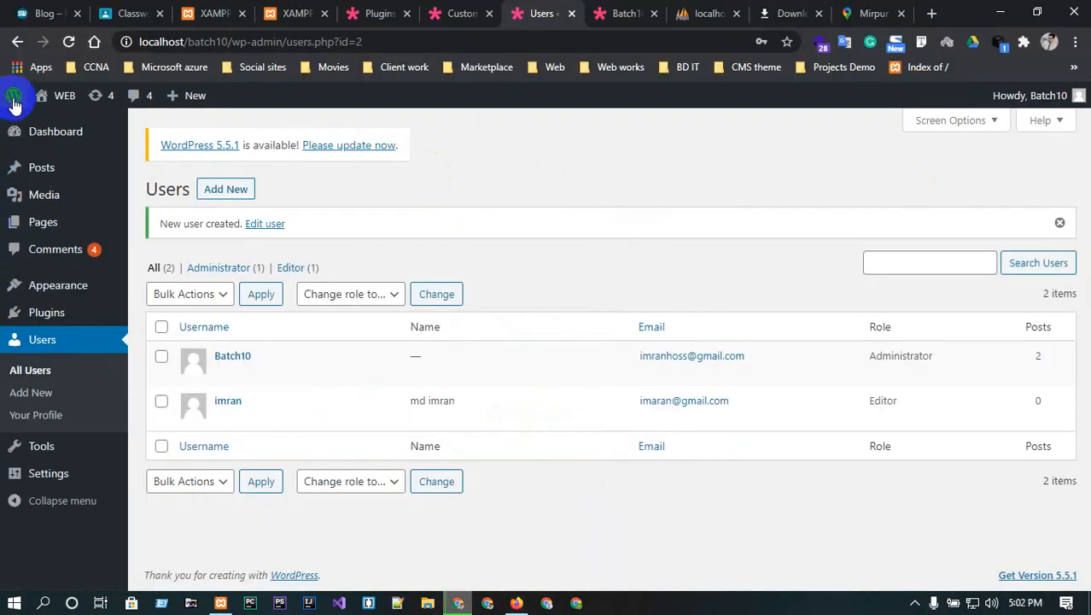
mouse_move(9, 472)
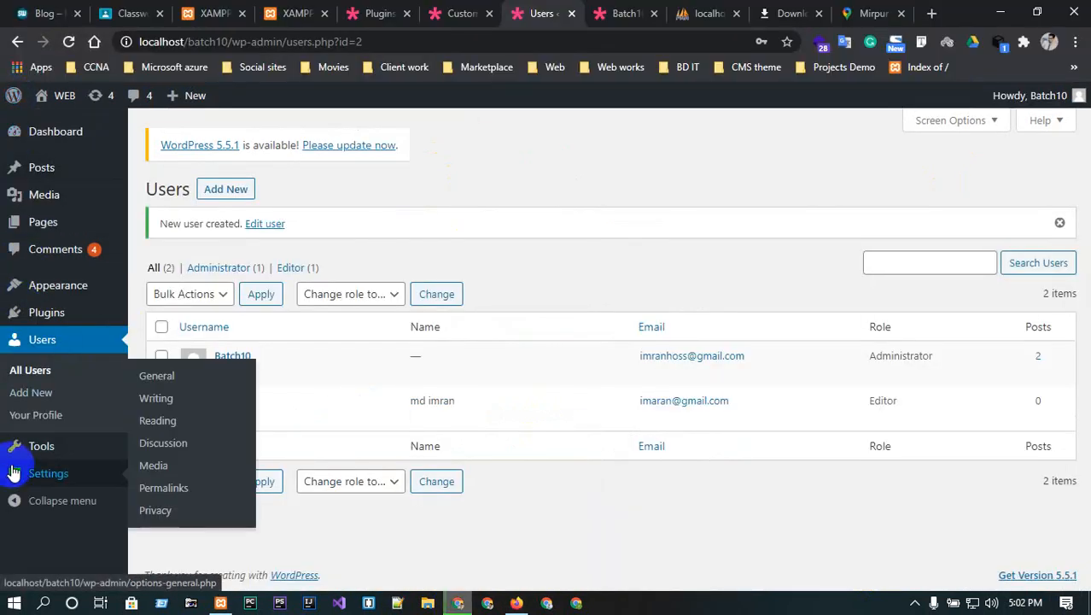
left_click(1000, 12)
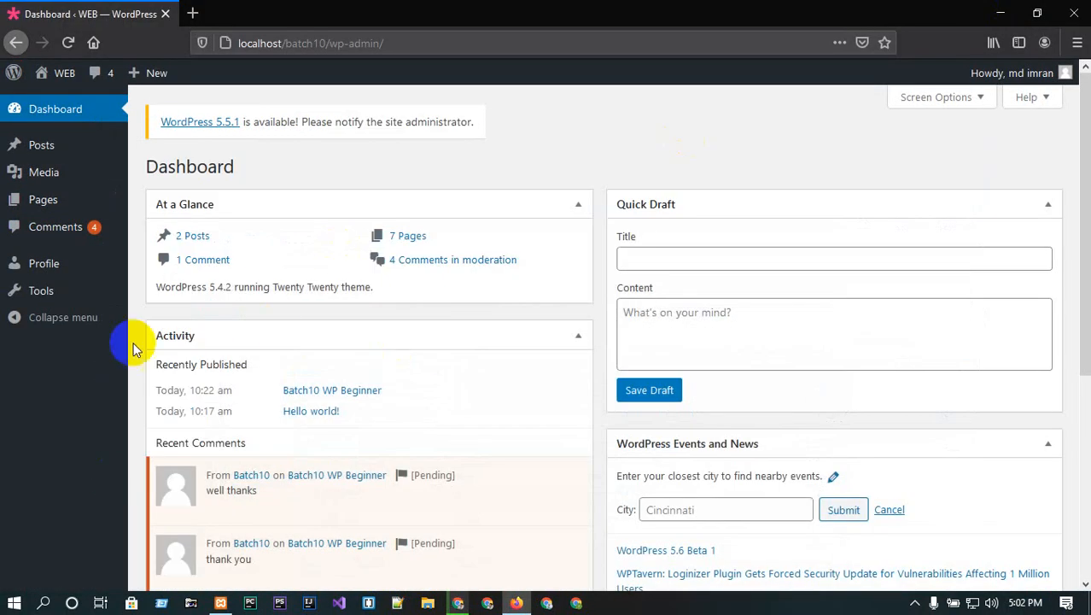
left_click(26, 149)
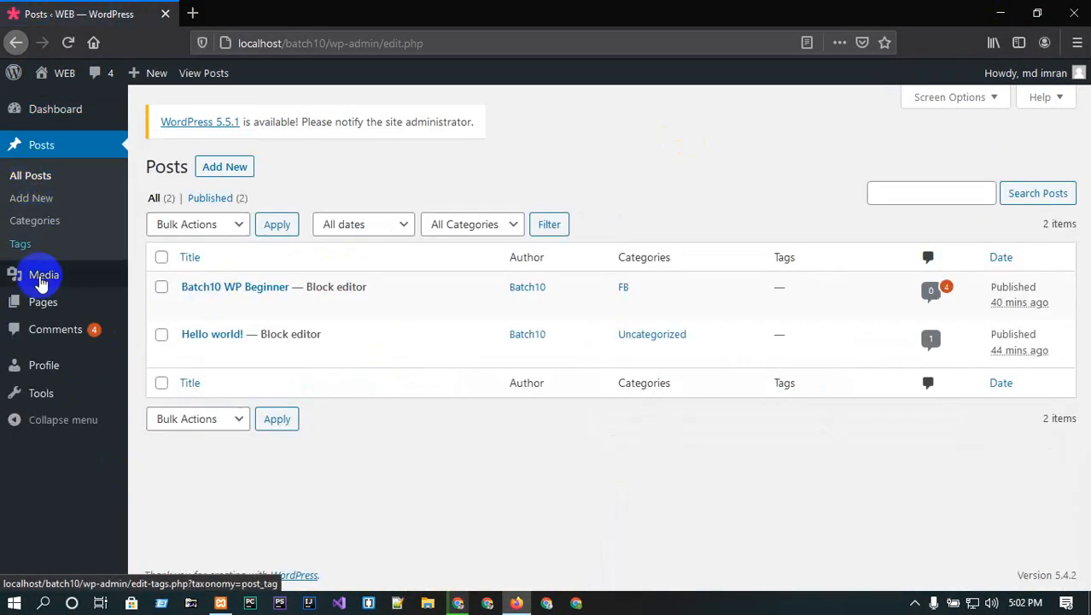
mouse_move(44, 275)
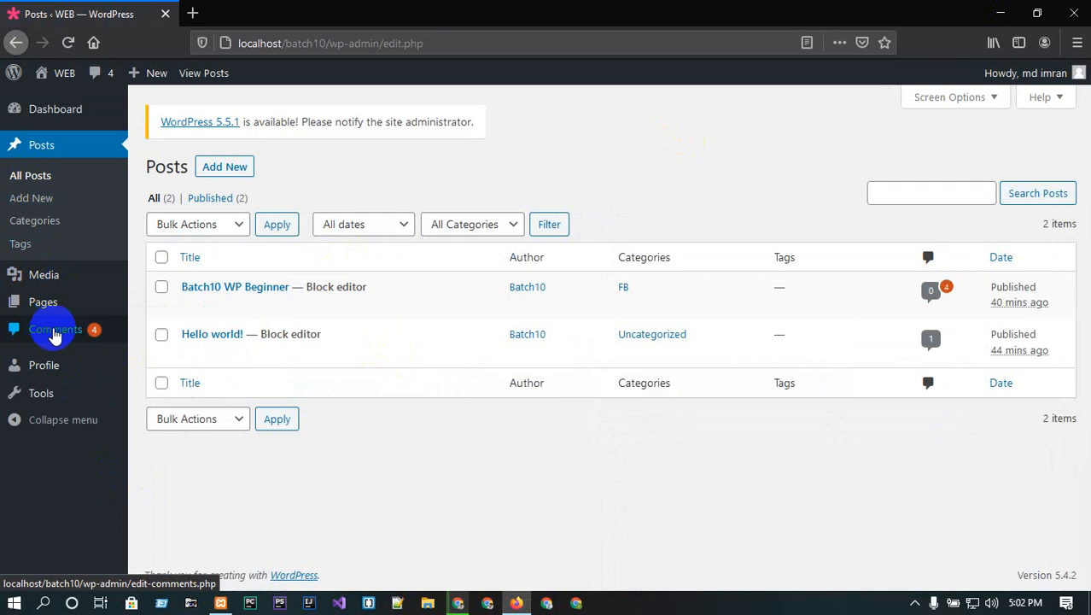
mouse_move(243, 295)
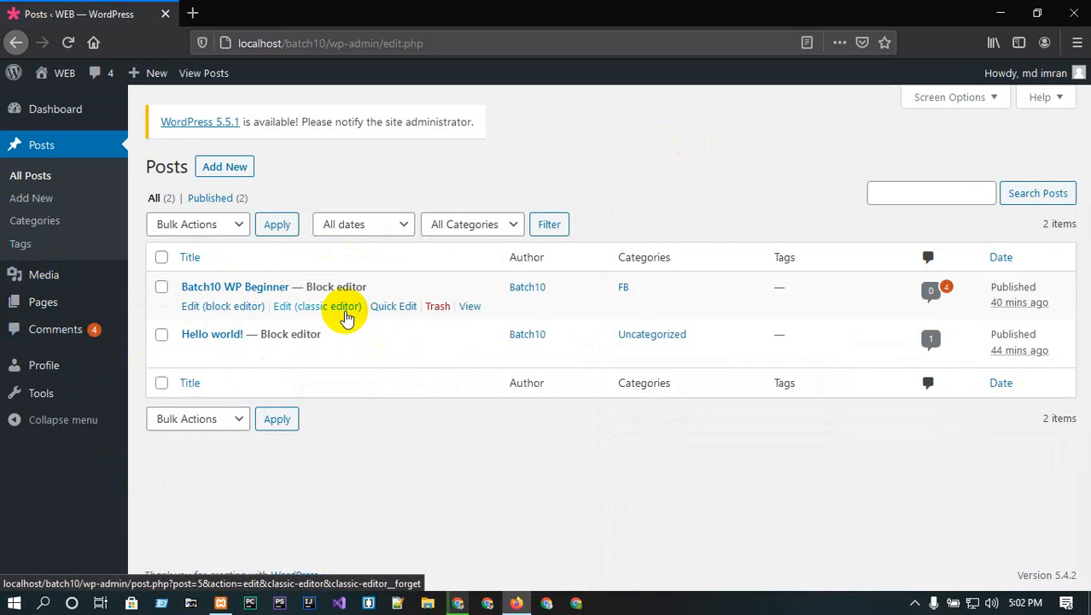
left_click(1001, 13)
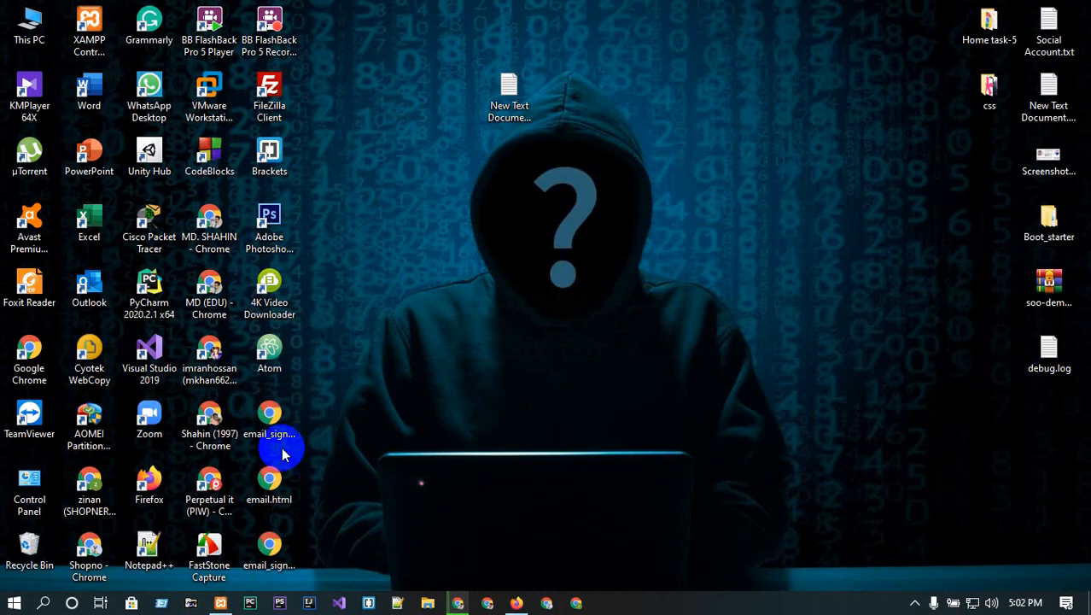
left_click(461, 600)
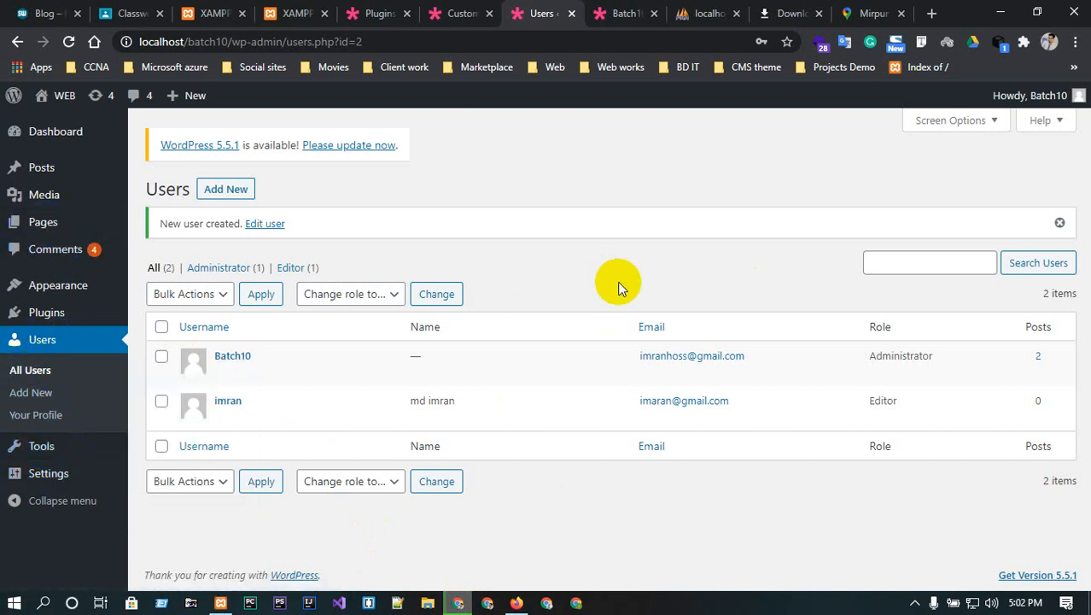
- Search Plugins > Add New for 'reset'
mouse_move(76, 167)
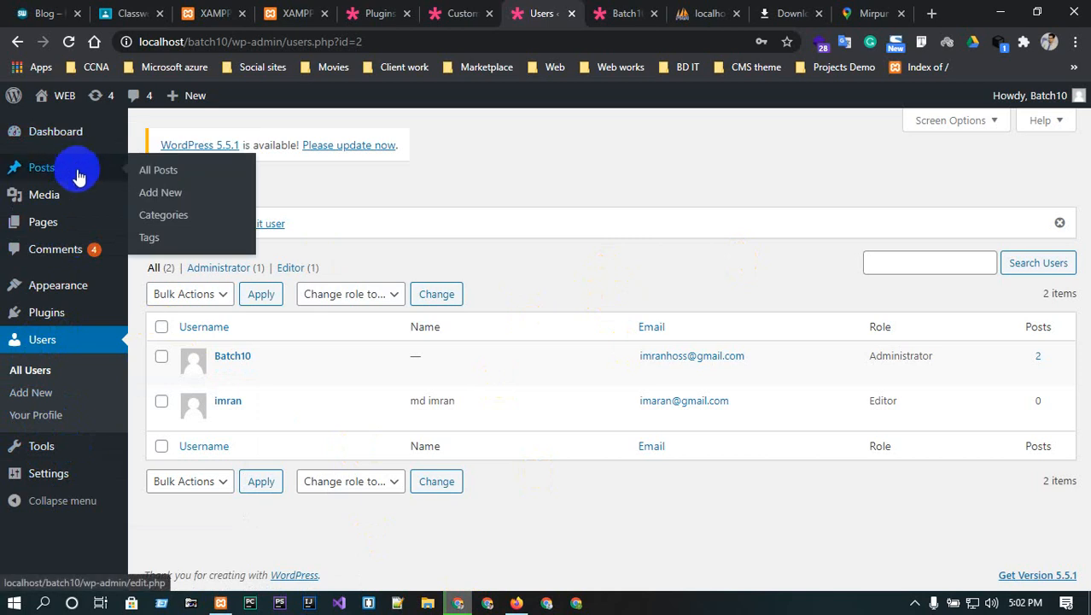
mouse_move(79, 282)
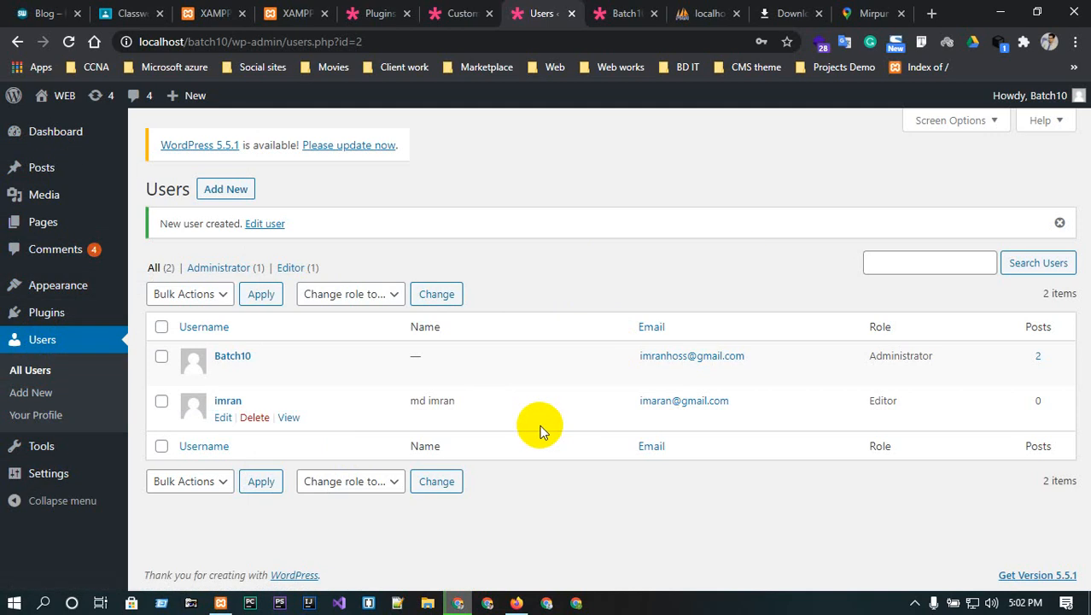
left_click(51, 320)
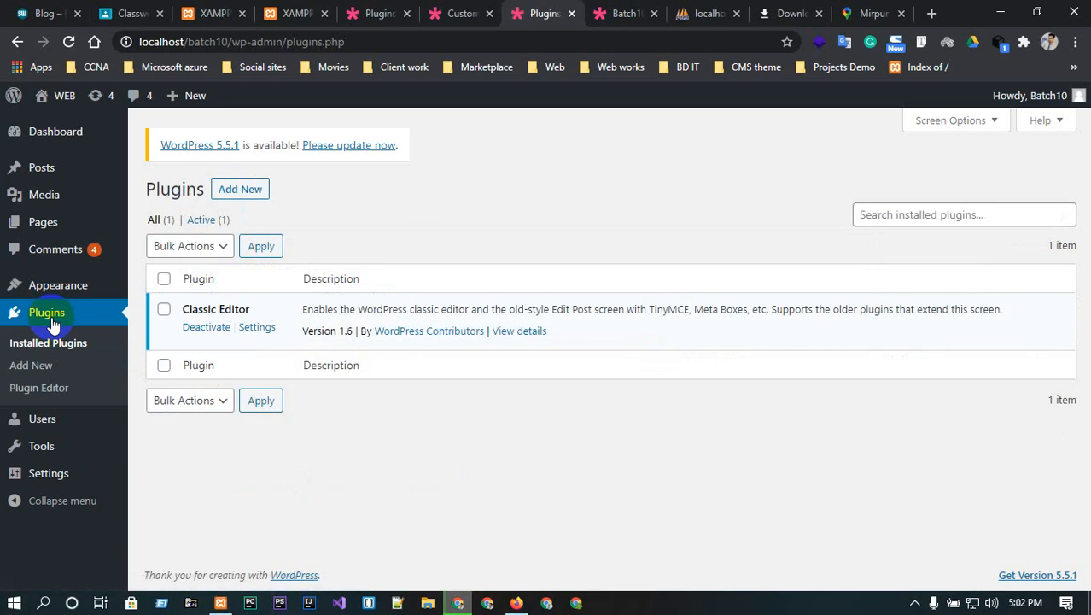
left_click(225, 192)
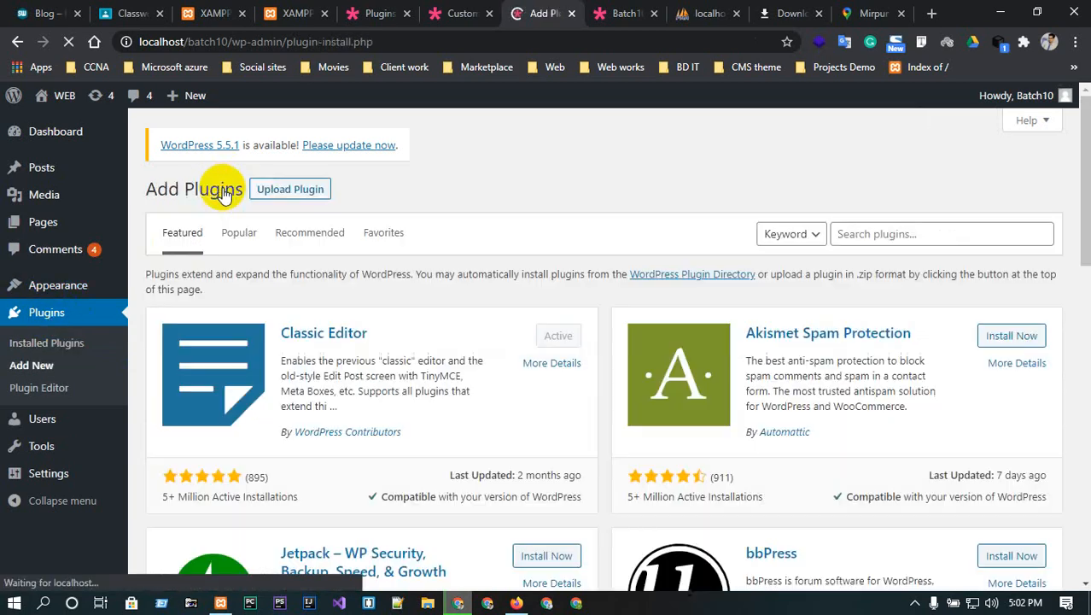
left_click(912, 233)
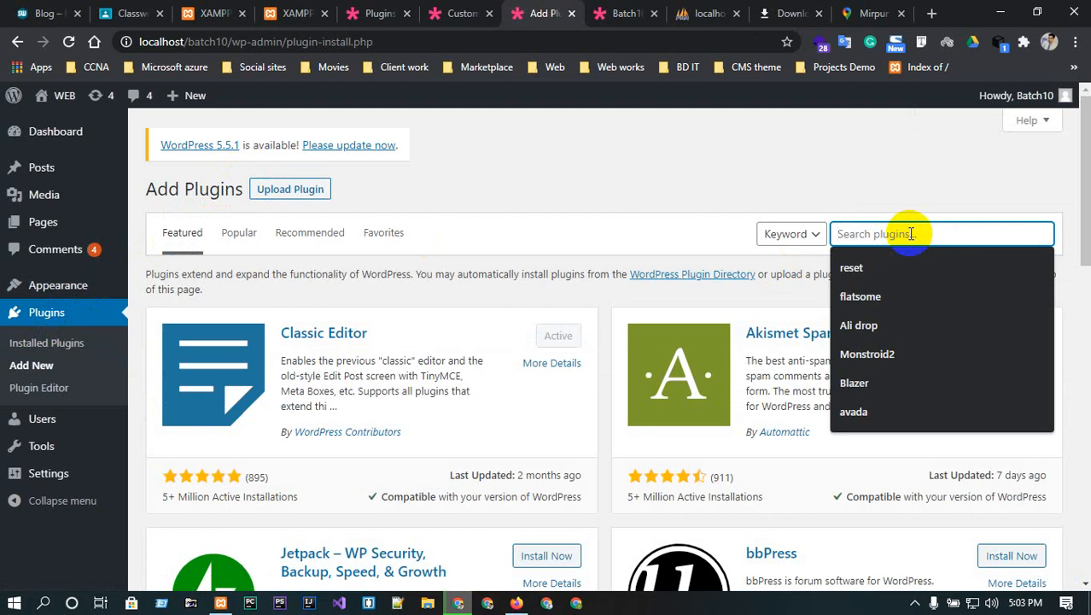
type("reset")
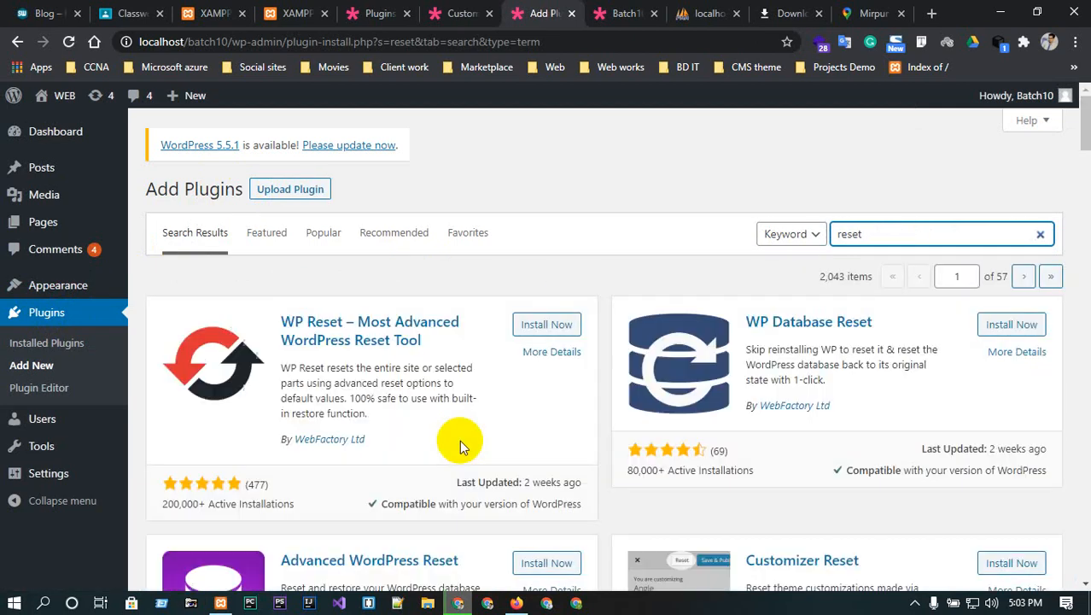
scroll(459, 440, "down", 2)
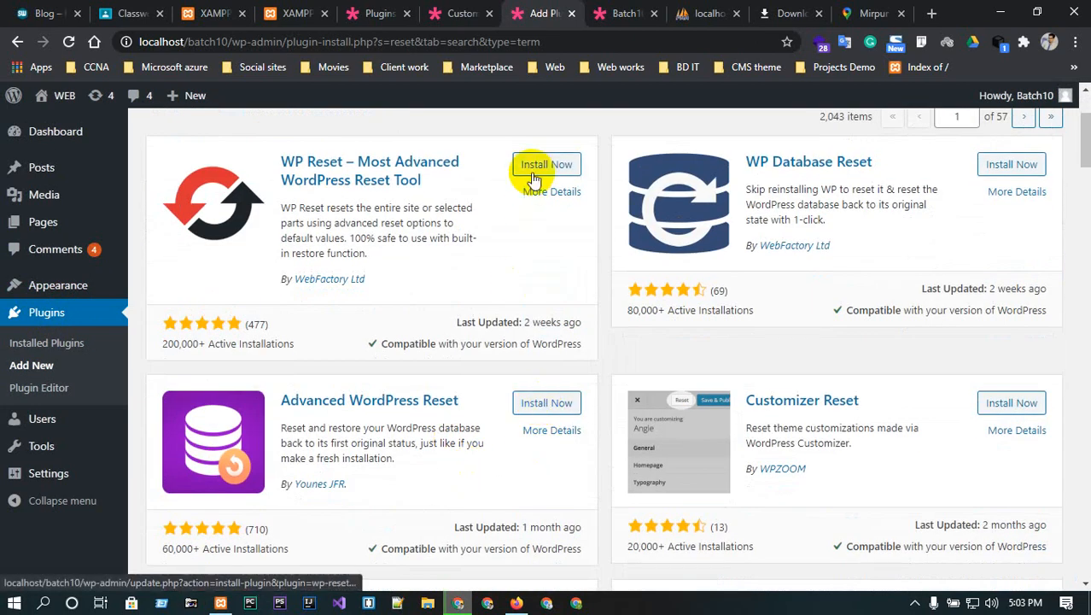
- Install and activate Advanced WordPress Reset, then close two leftover tabs
left_click(545, 403)
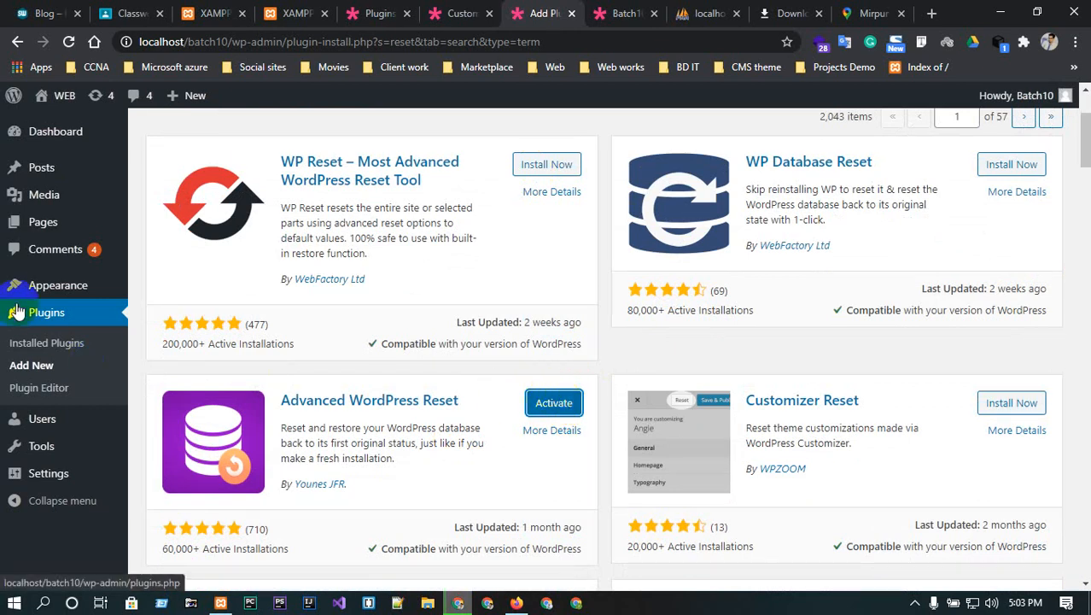
left_click(555, 400)
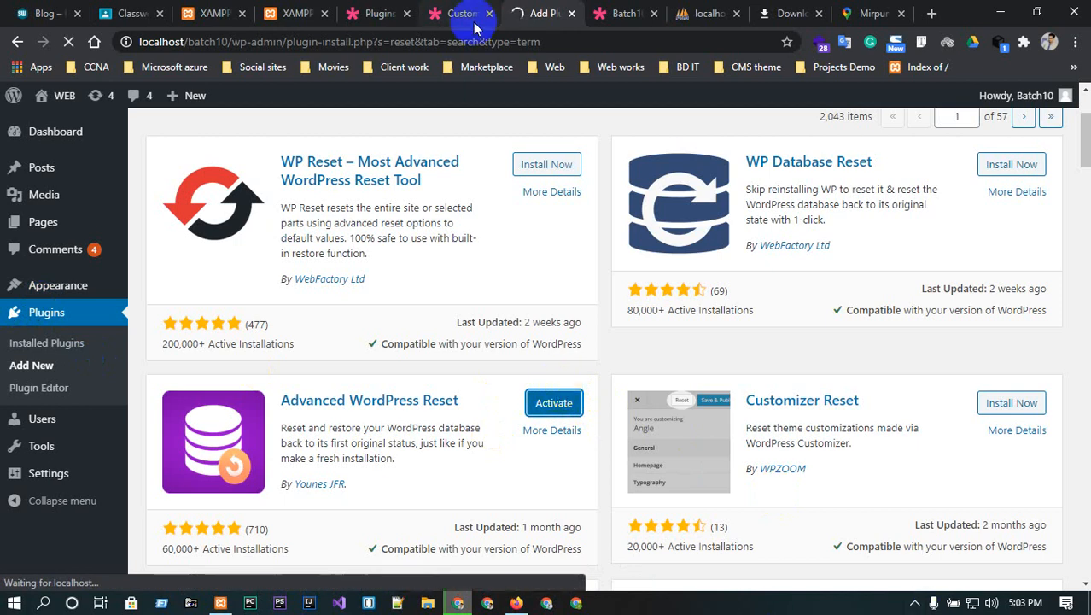
left_click(407, 15)
left_click(406, 15)
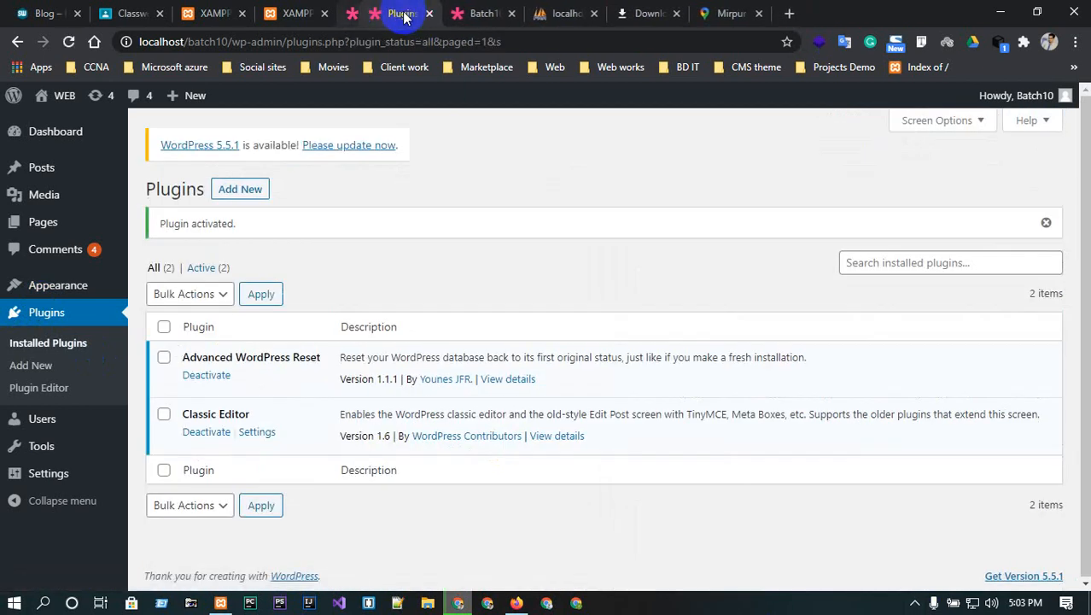
left_click(314, 13)
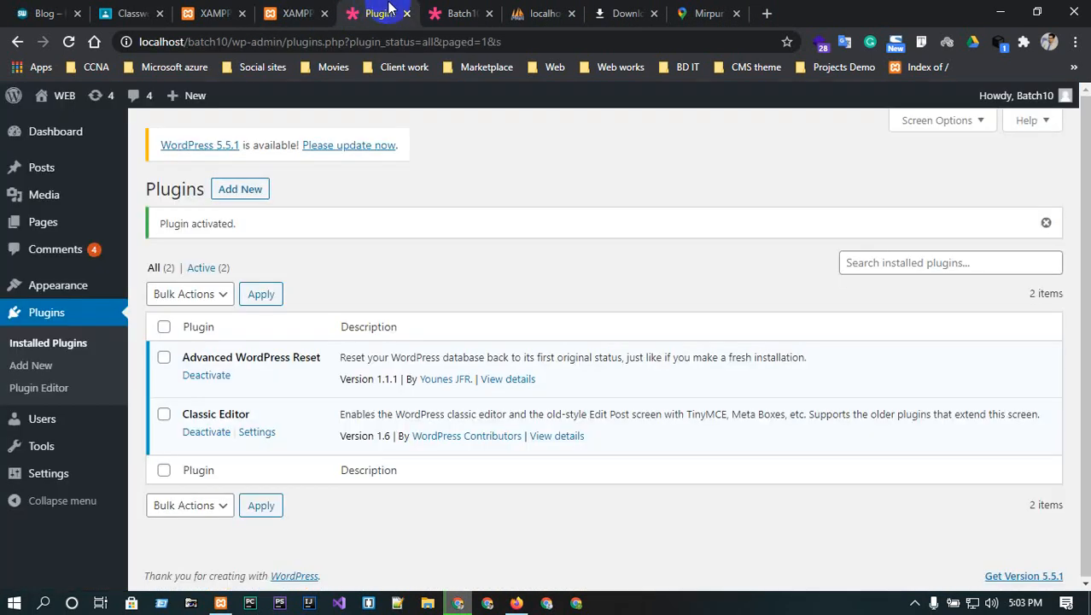
left_click(325, 13)
left_click(408, 17)
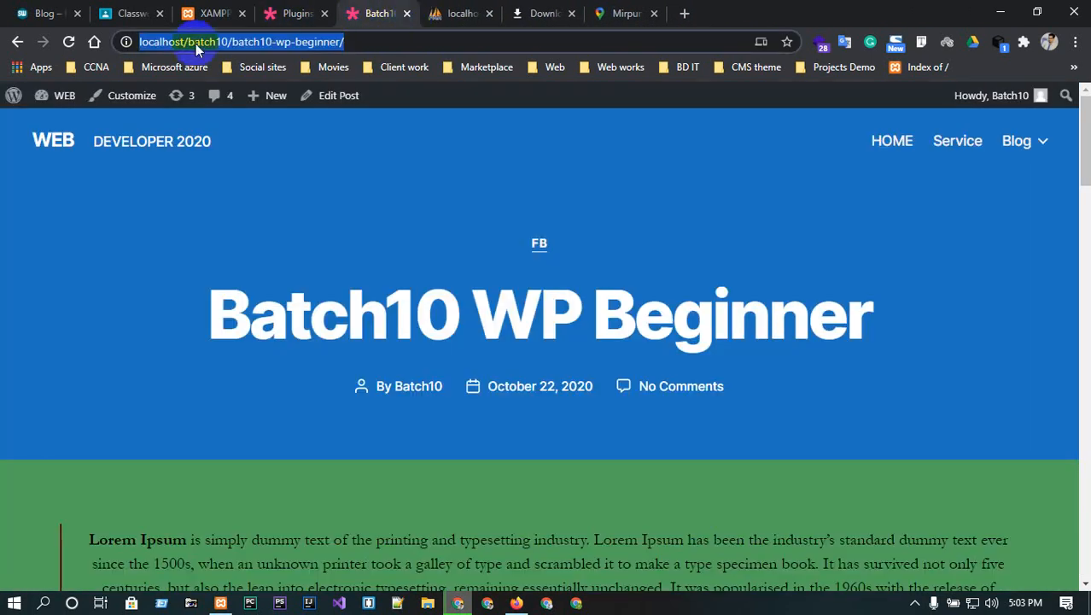
left_click(68, 41)
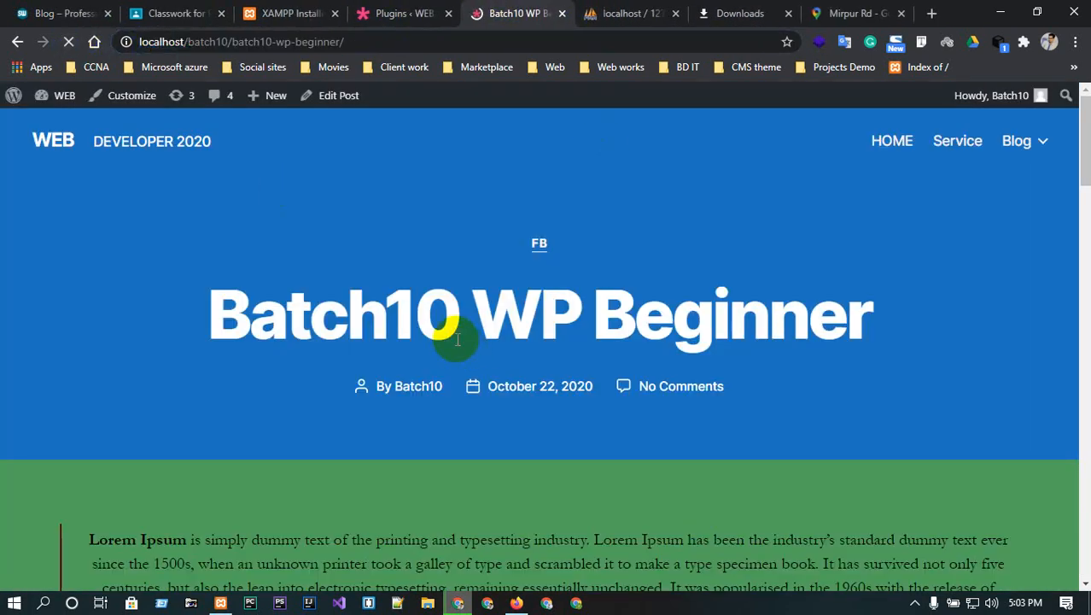
scroll(463, 348, "down", 5)
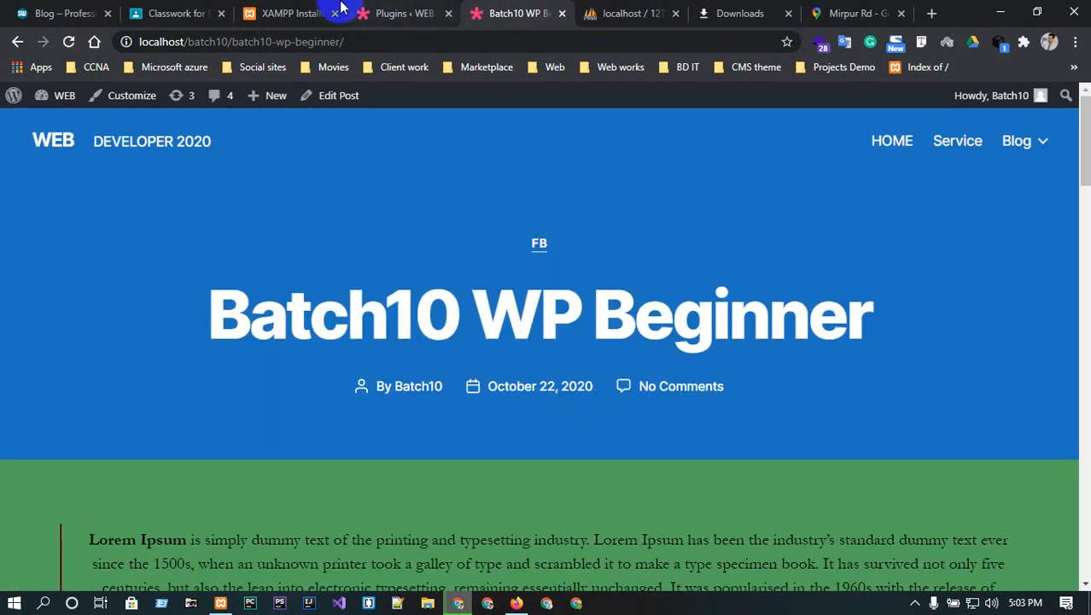
- Refresh the installed plugins list to confirm Advanced WordPress Reset is active
left_click(396, 12)
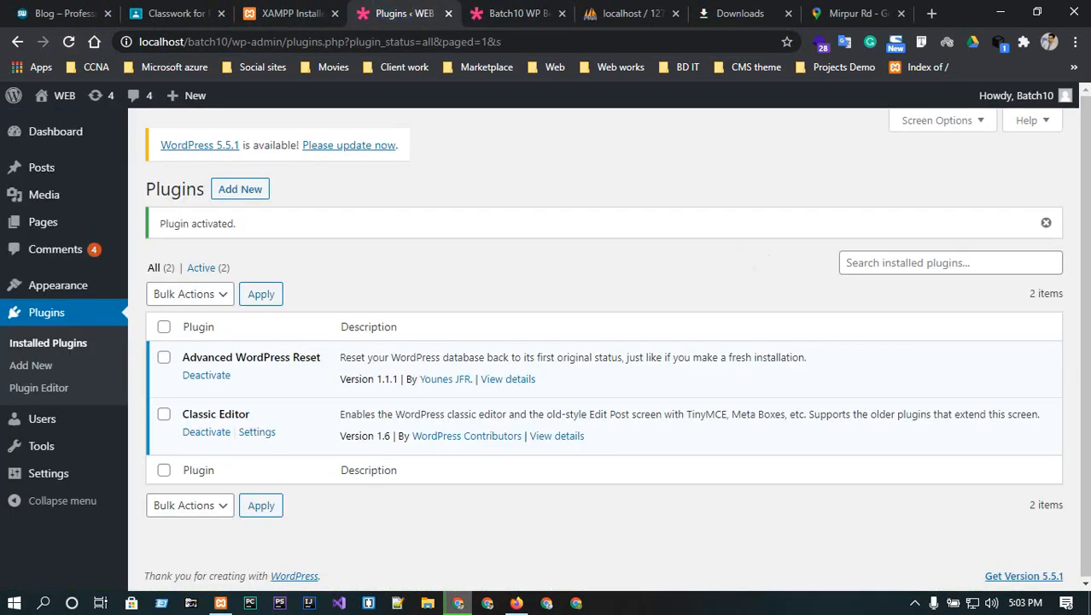
mouse_move(24, 447)
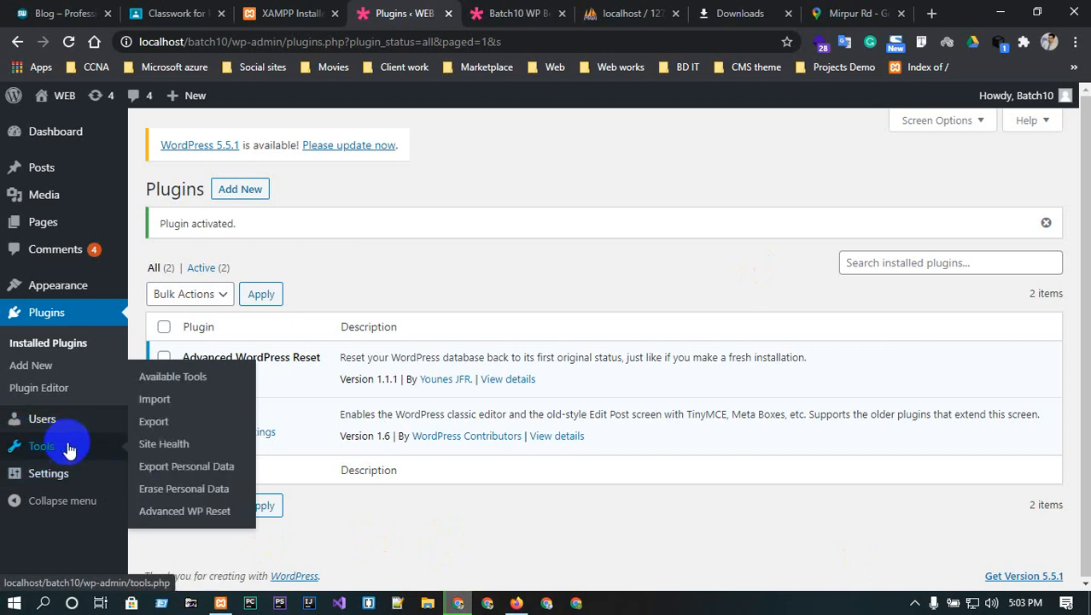
left_click(30, 314)
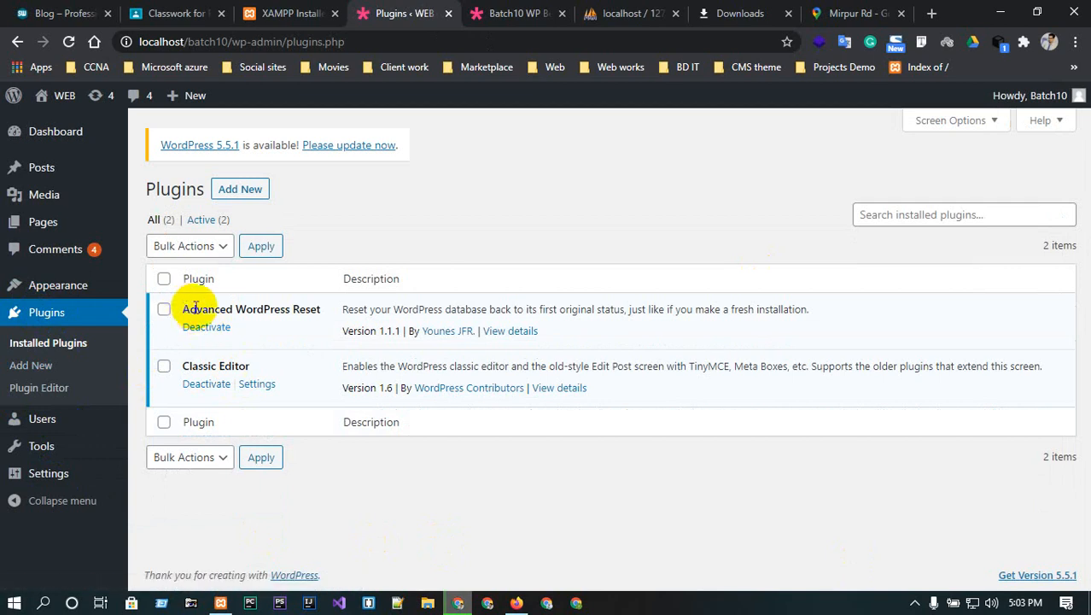
left_click_drag(180, 309, 332, 313)
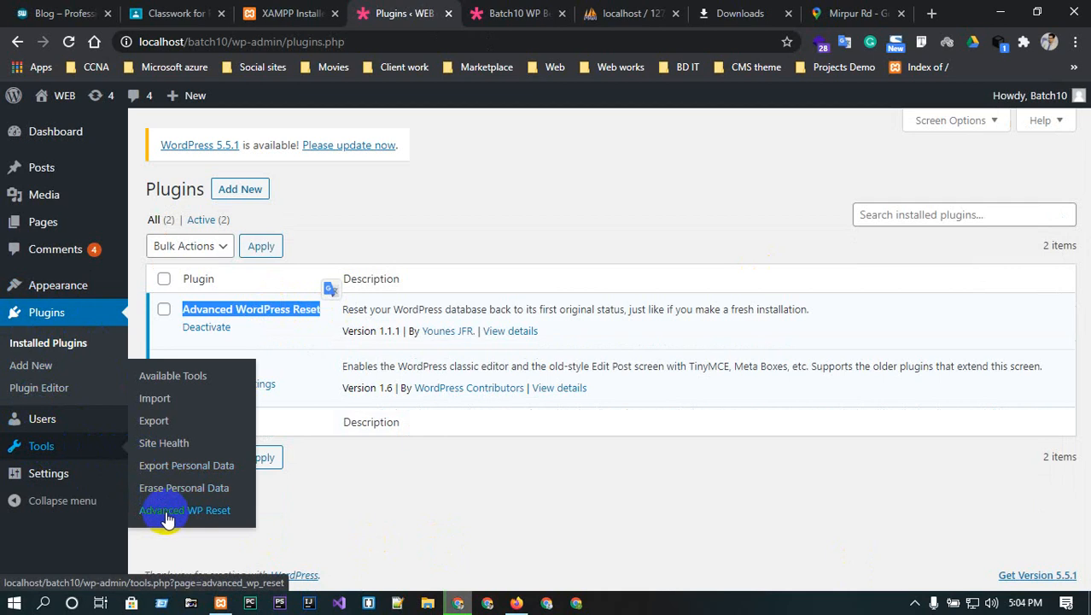
- In Tools > Advanced WP Reset, enter 'reset' and confirm resetting the database
left_click(168, 512)
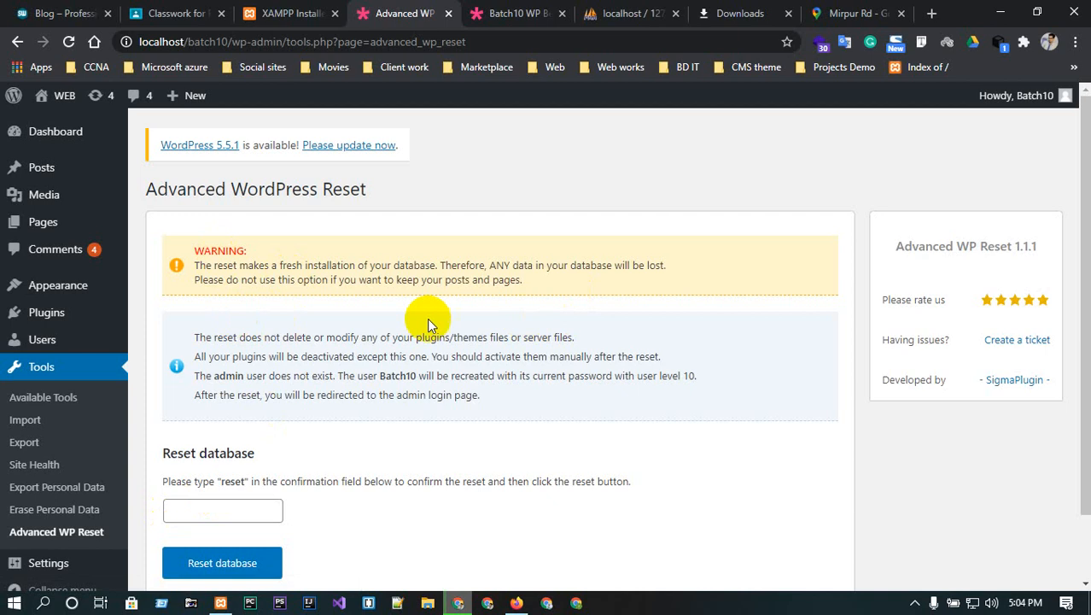
scroll(361, 455, "down", 1)
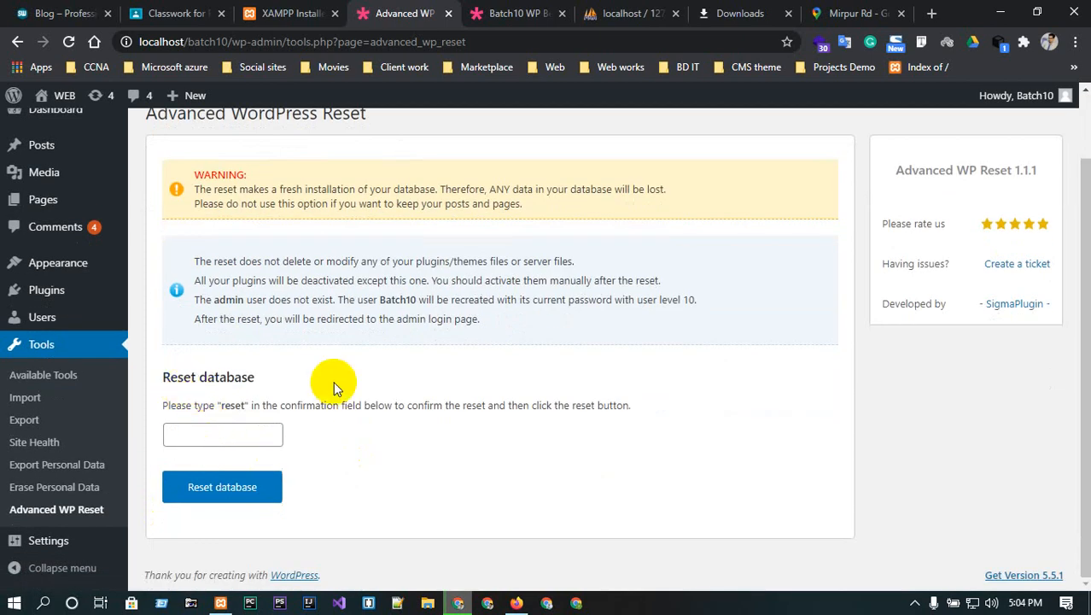
left_click_drag(224, 406, 267, 404)
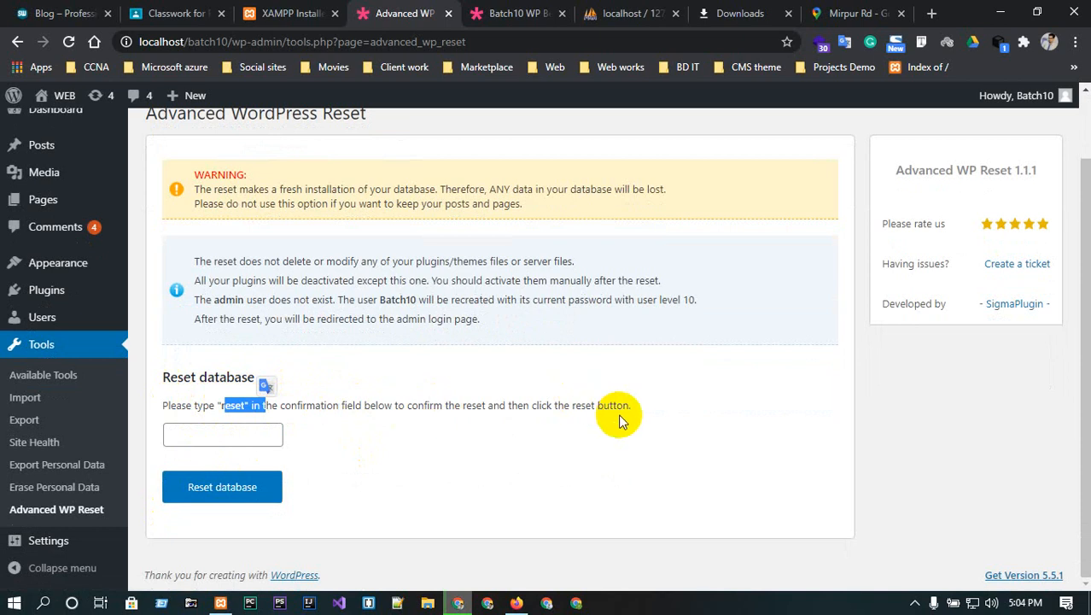
left_click(182, 434)
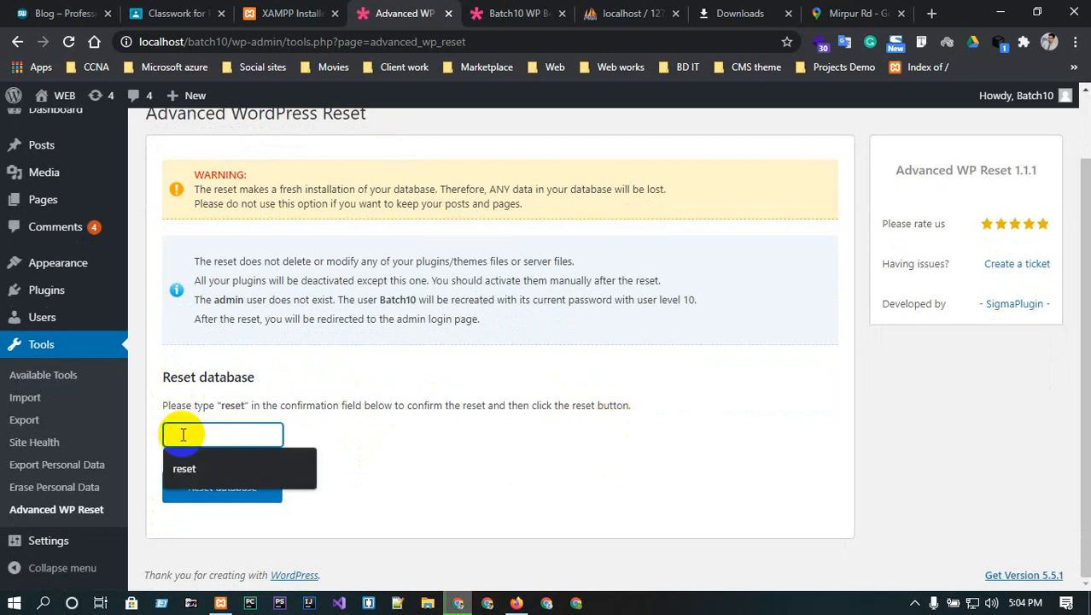
left_click(181, 467)
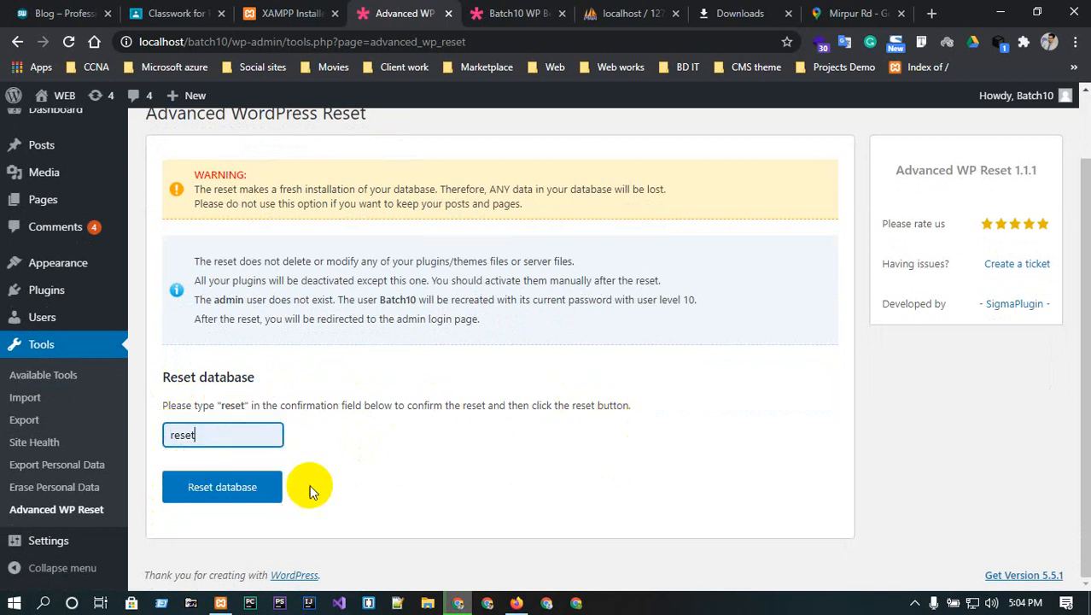
left_click(207, 493)
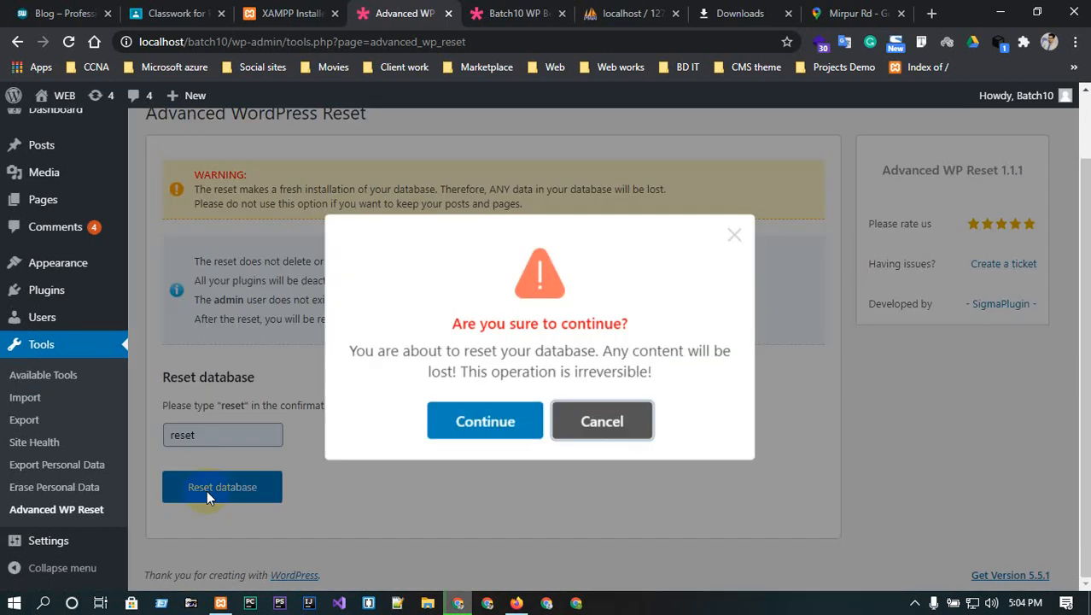
left_click(504, 419)
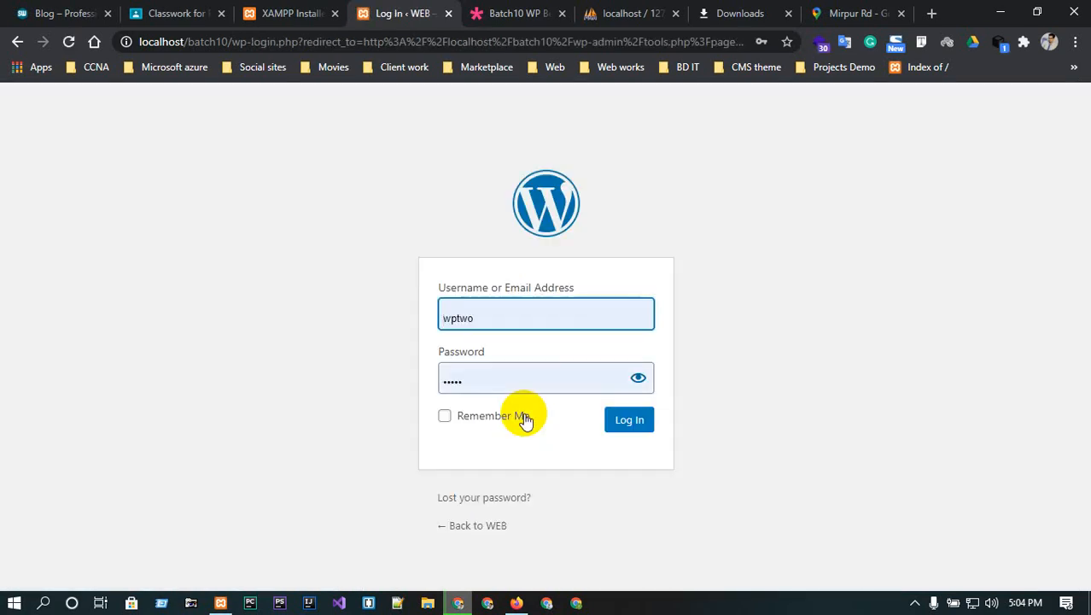
- Check the site home page, then pick the saved admin username on the login page
left_click(504, 13)
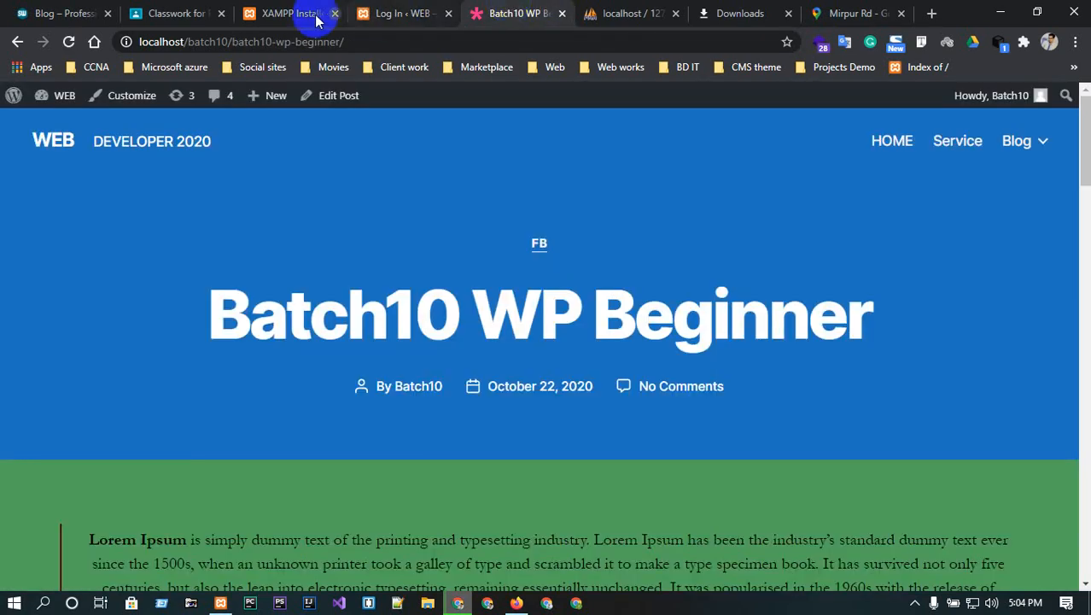
left_click(58, 143)
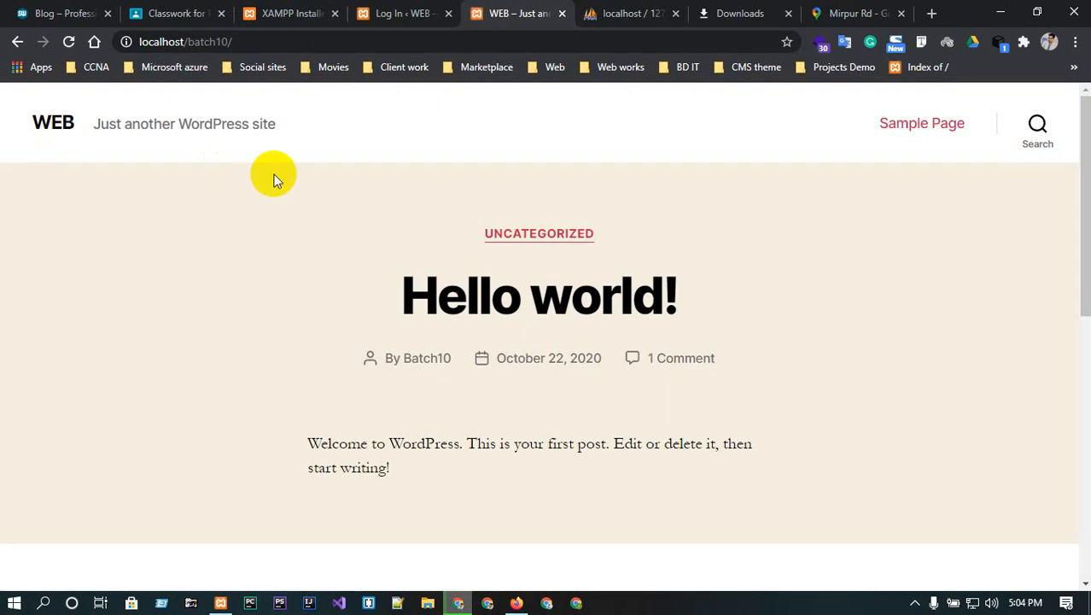
left_click(393, 13)
left_click(568, 314)
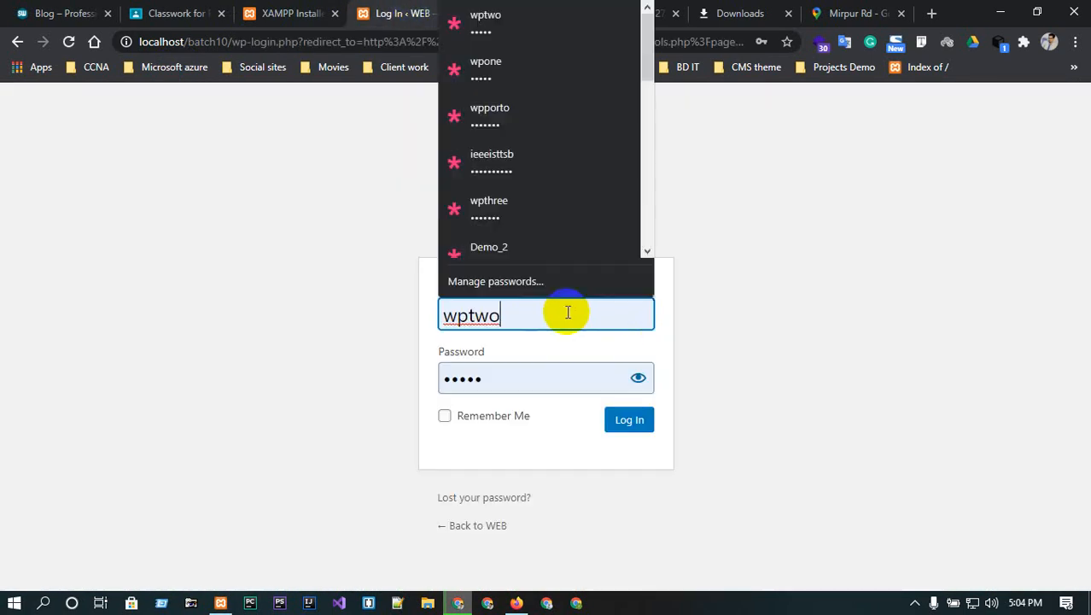
double_click(568, 314)
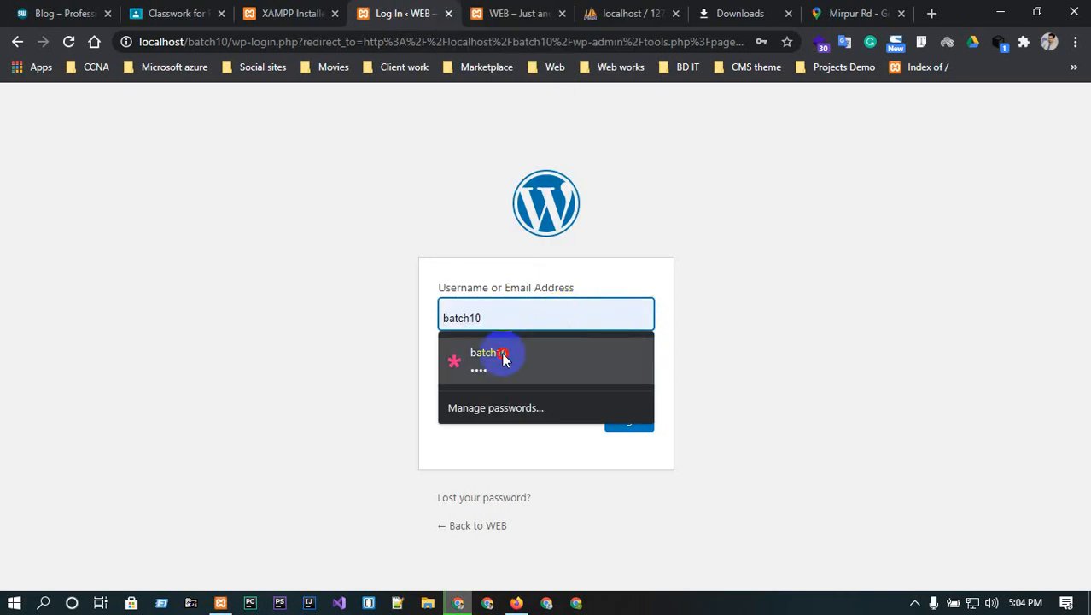
left_click(498, 357)
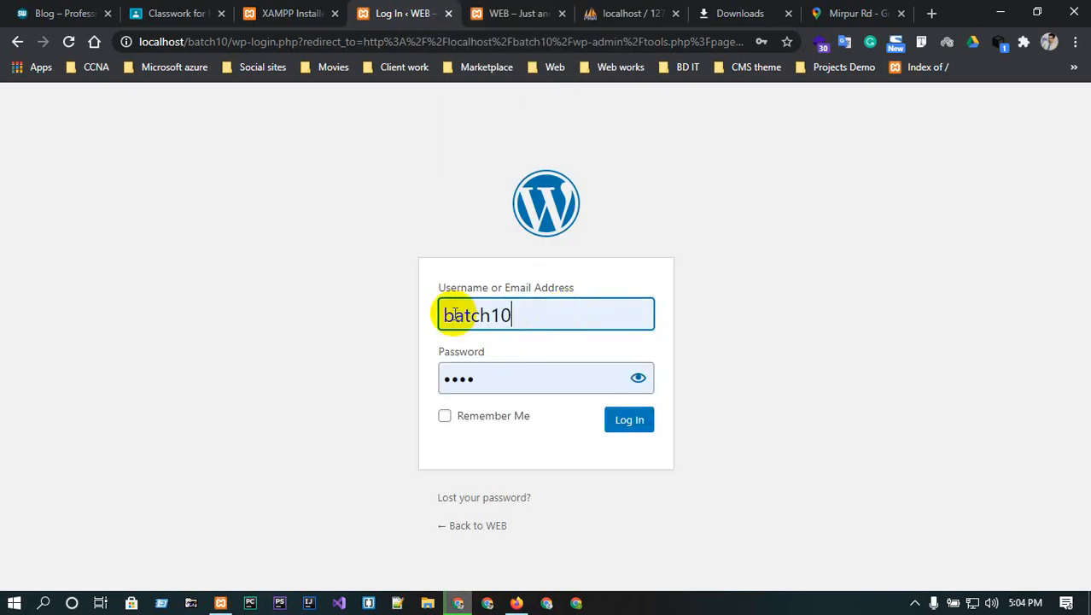
- Capitalise the username's first letter, enter the admin password and log in
left_click(454, 314)
key("BackSpace")
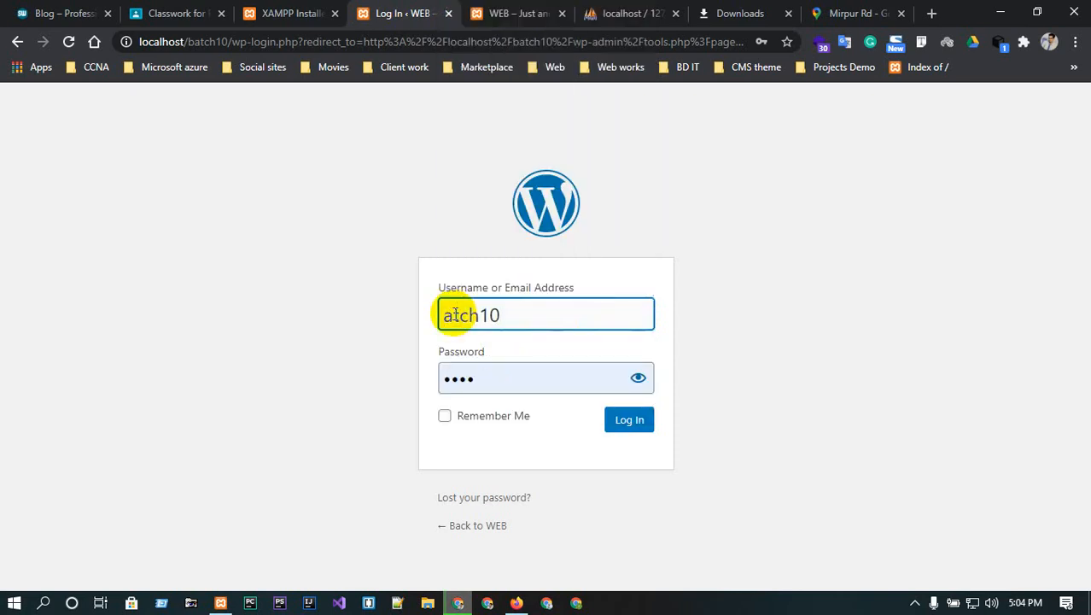
type("B")
left_click(721, 312)
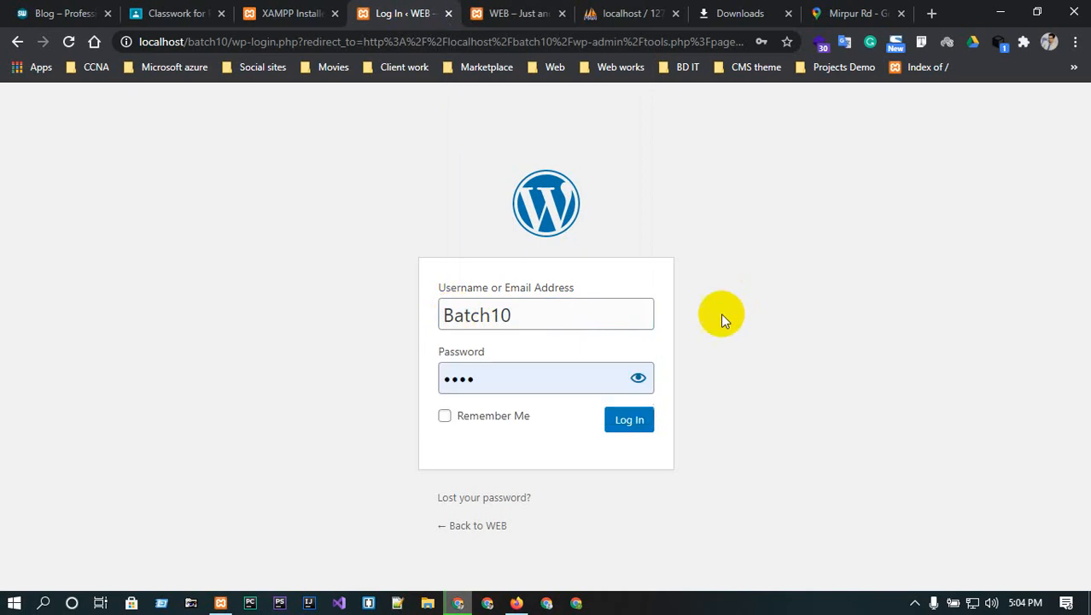
double_click(562, 375)
type("1")
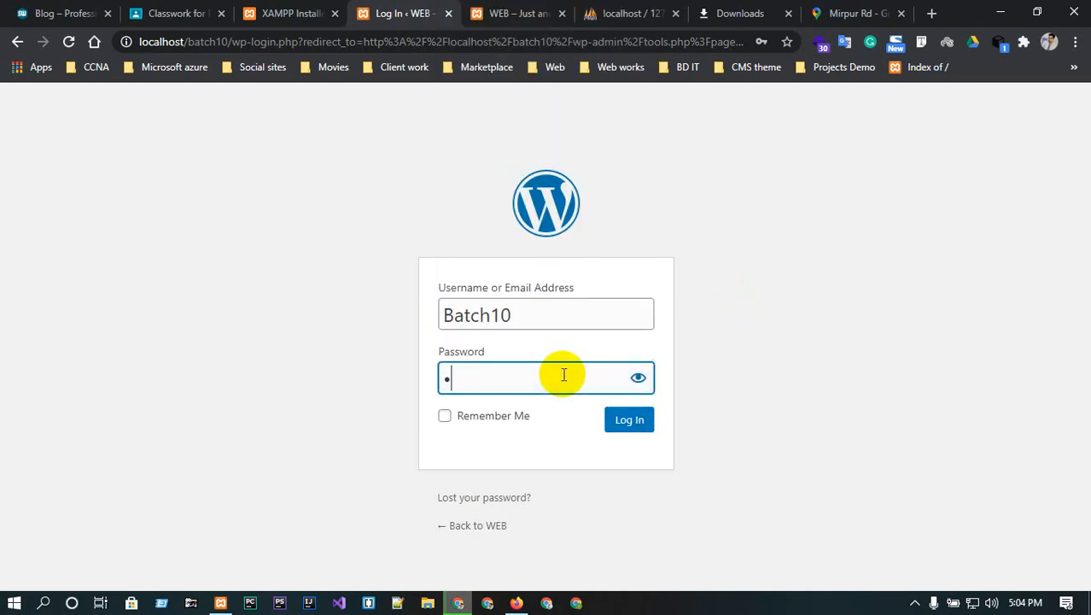
type("••••••")
left_click(638, 378)
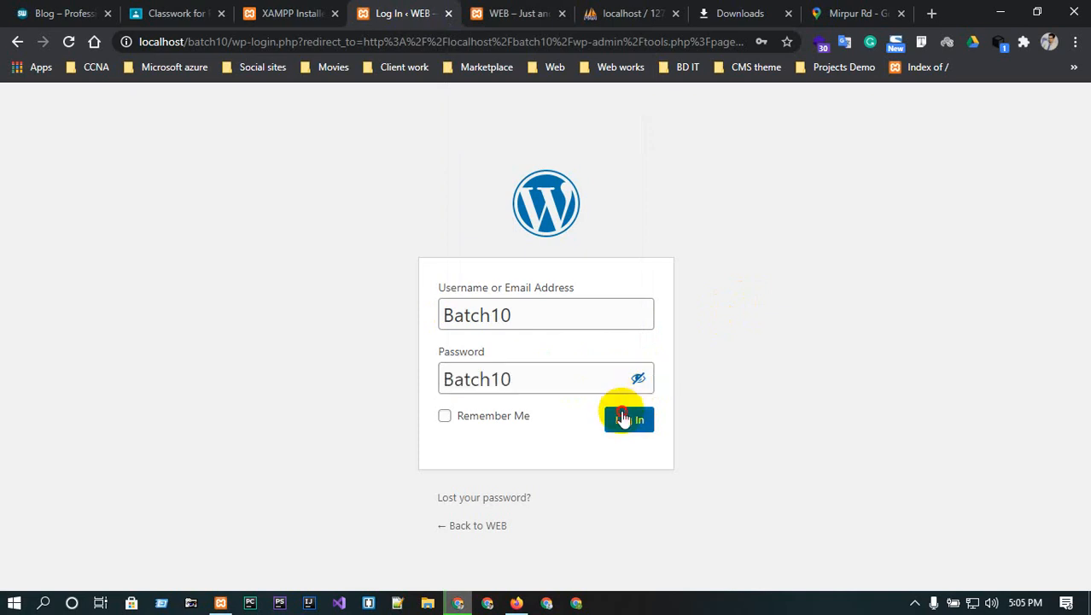
left_click(623, 418)
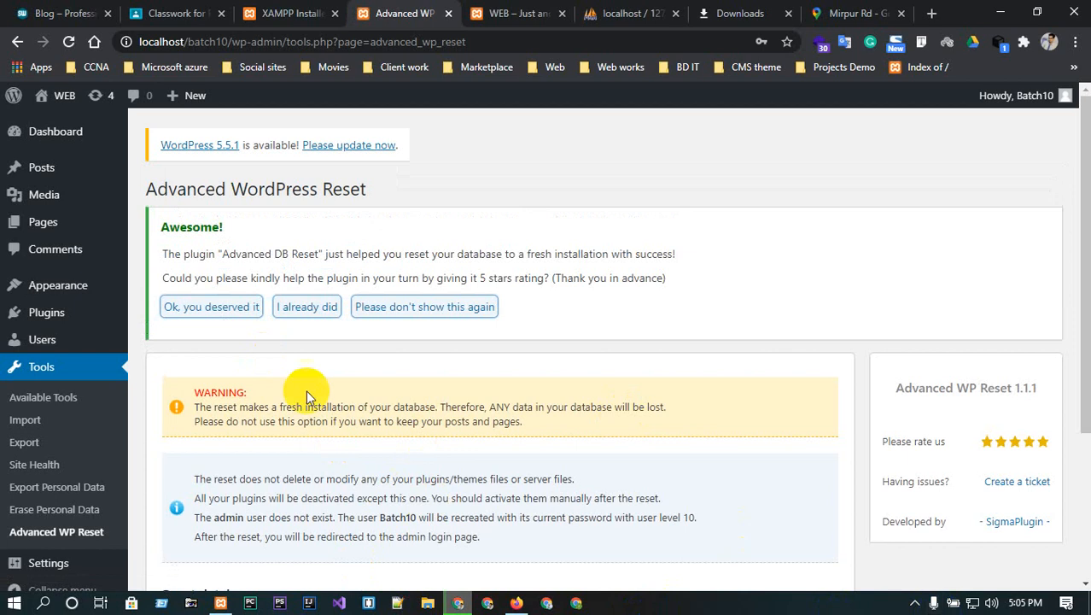
- Go to Appearance > Themes, listing the three default themes with Twenty Twenty active
mouse_move(40, 288)
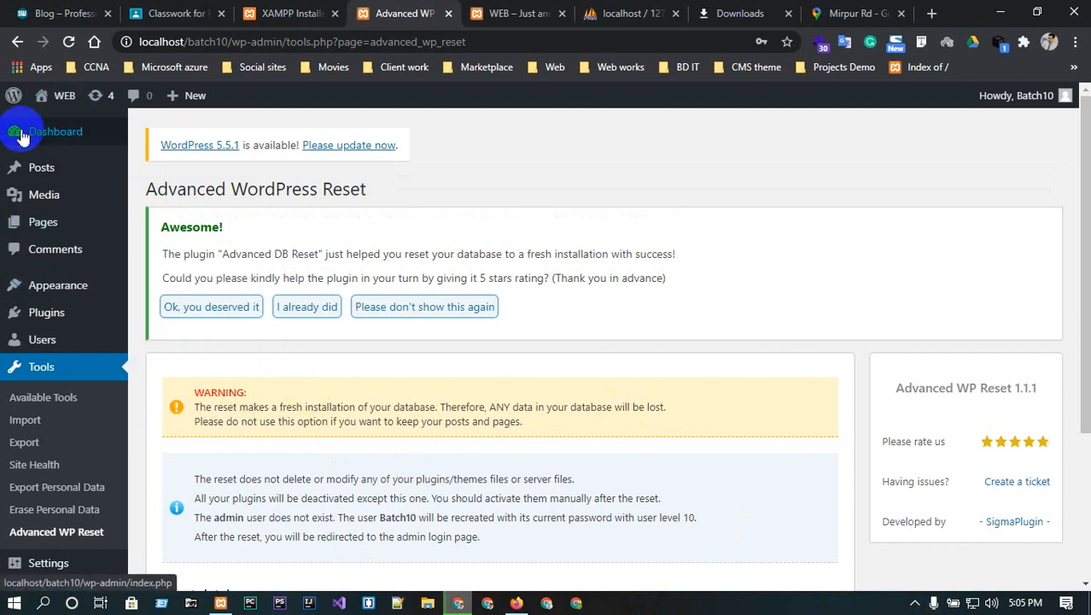
mouse_move(23, 139)
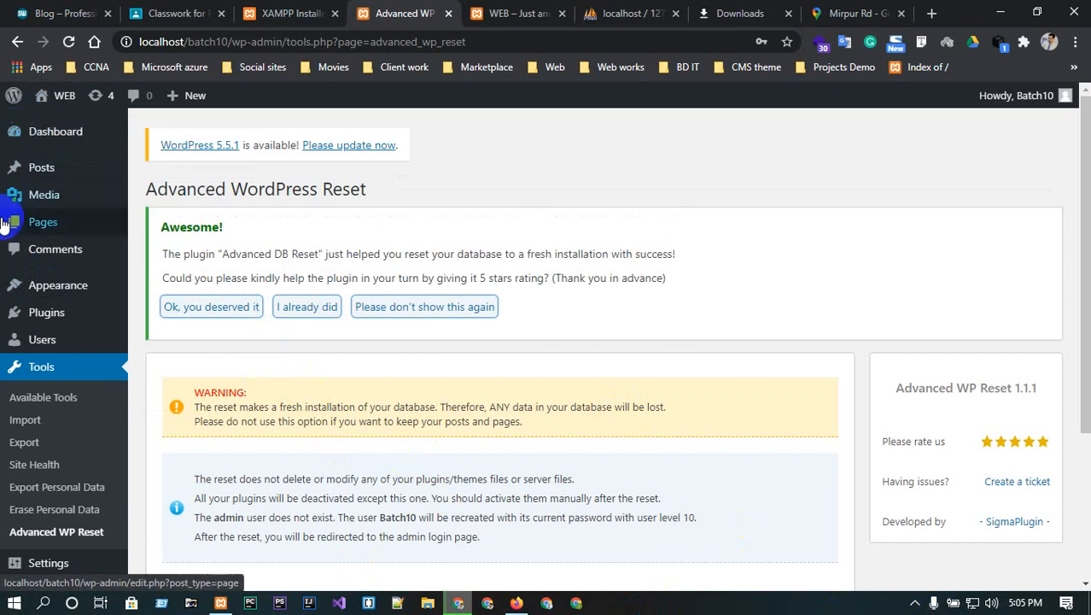
scroll(3, 523, "down", 1)
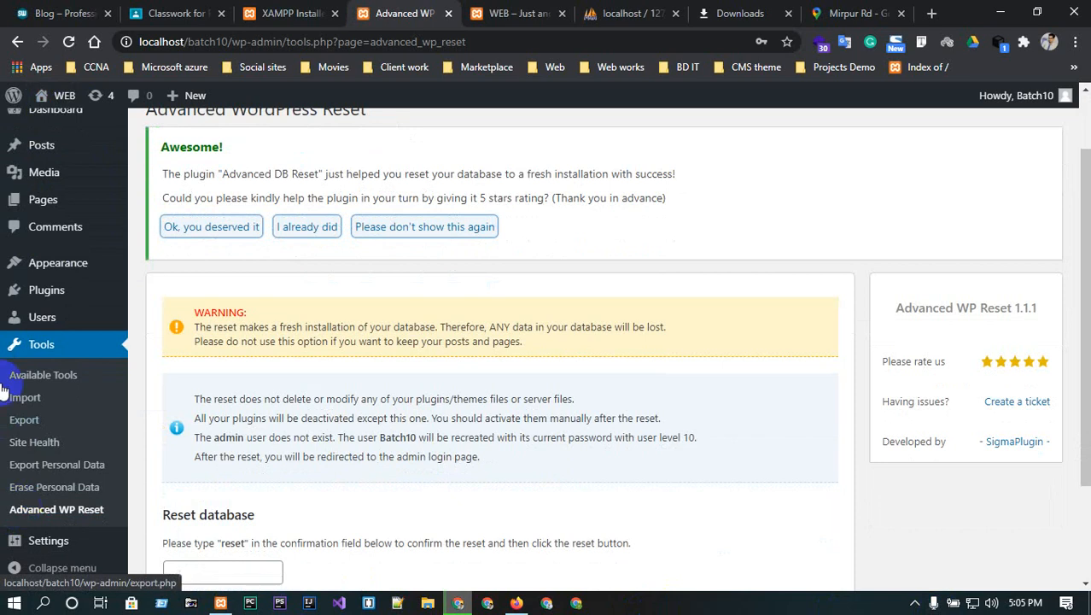
mouse_move(11, 213)
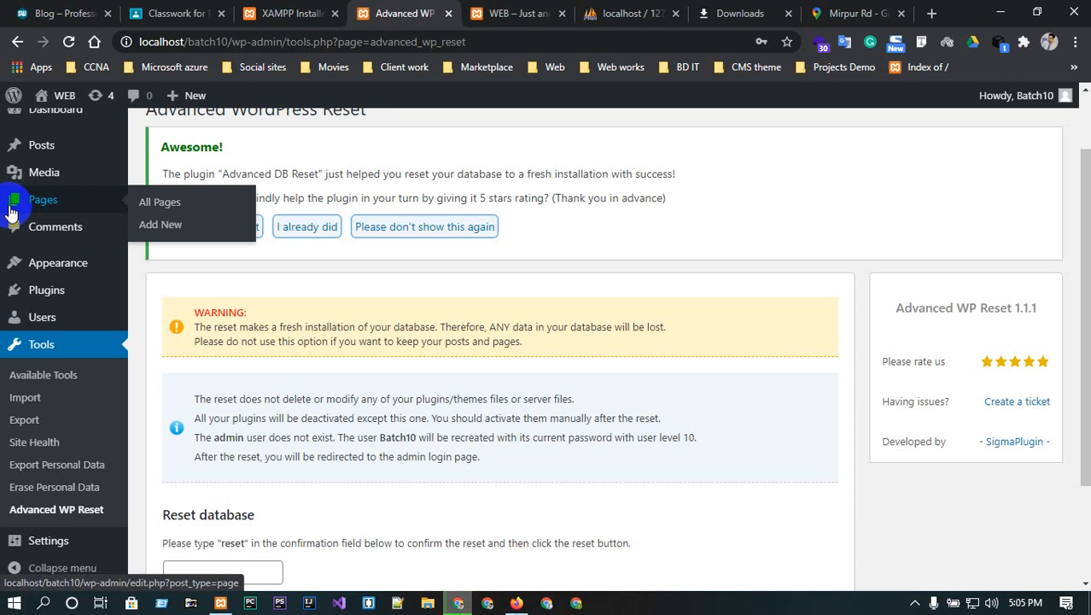
scroll(20, 223, "up", 1)
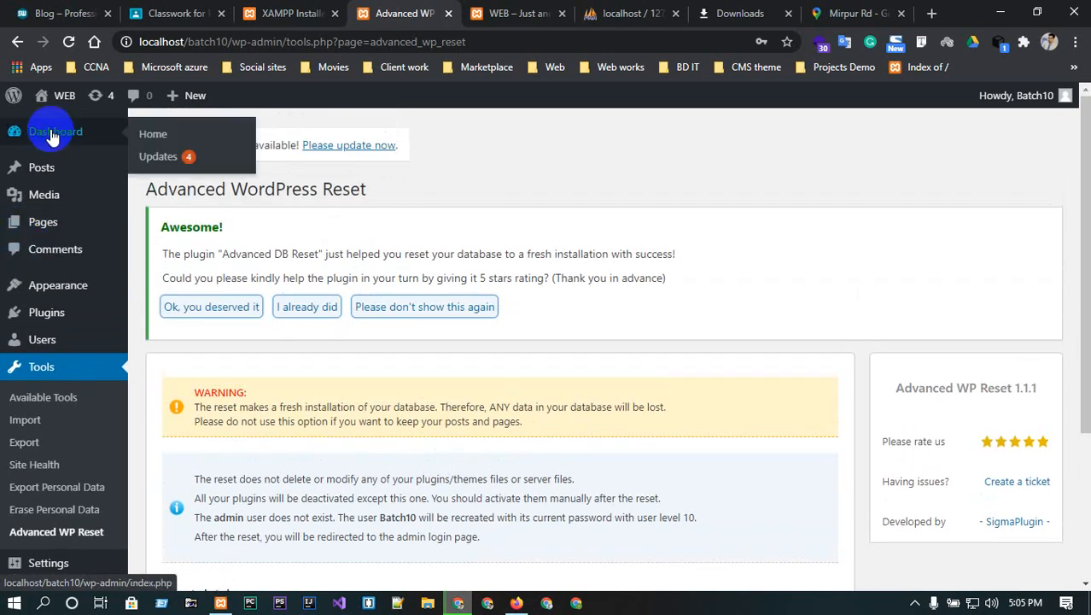
left_click(142, 292)
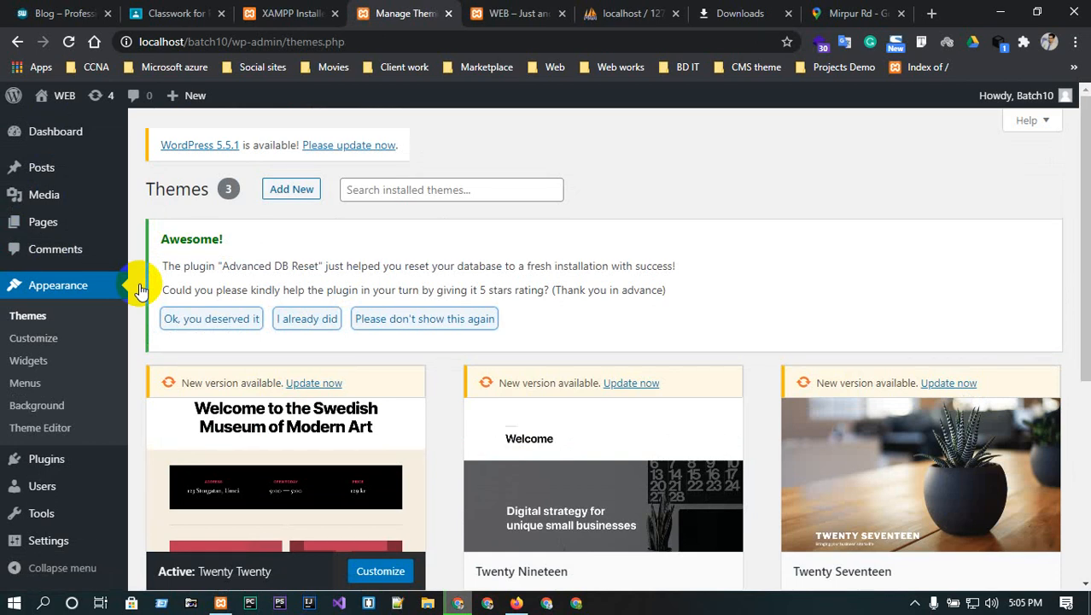
- Open Add New themes and list the Latest themes
scroll(384, 188, "down", 2)
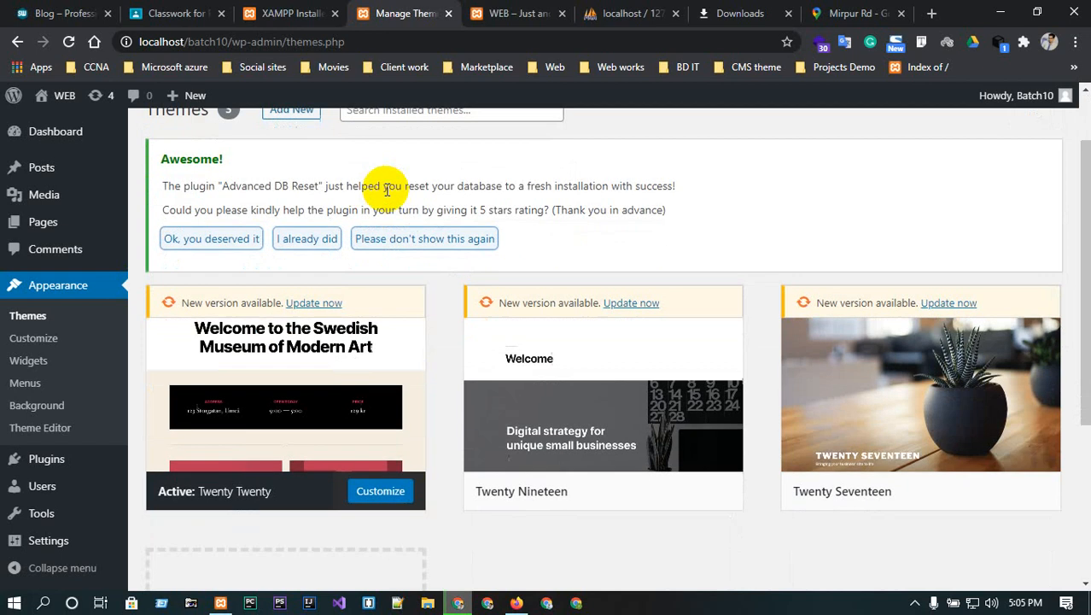
scroll(385, 192, "up", 2)
left_click(293, 191)
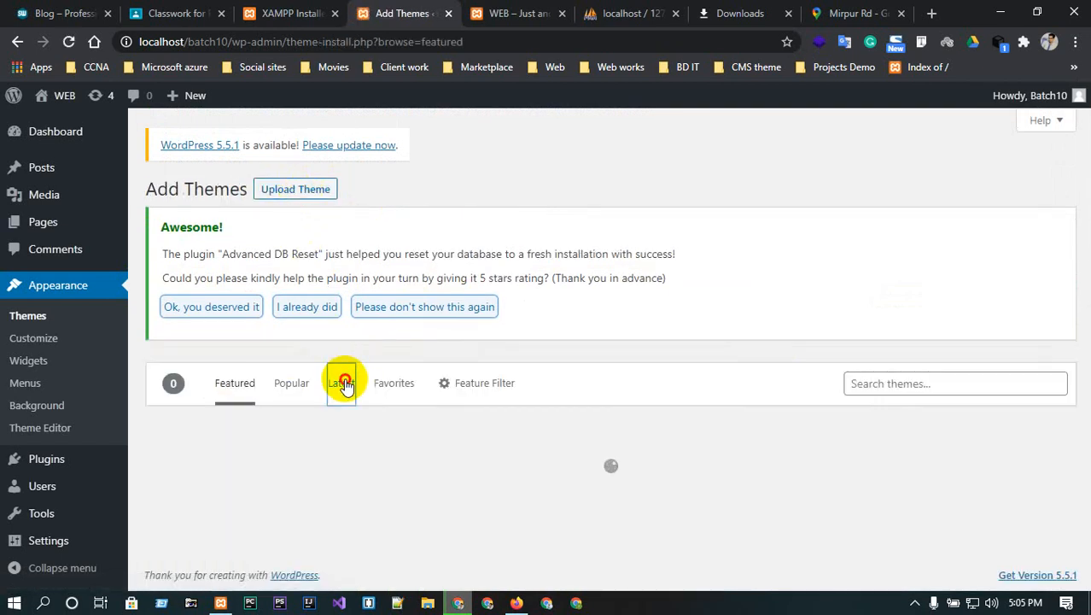
left_click(343, 383)
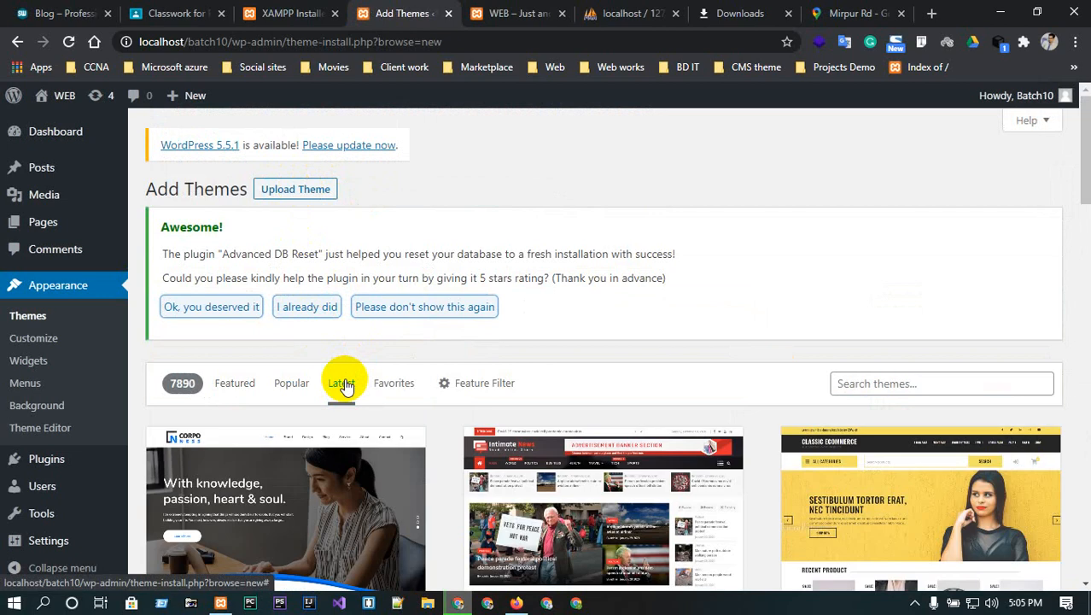
- View the Corponess theme's details and preview, then close it
scroll(346, 386, "down", 5)
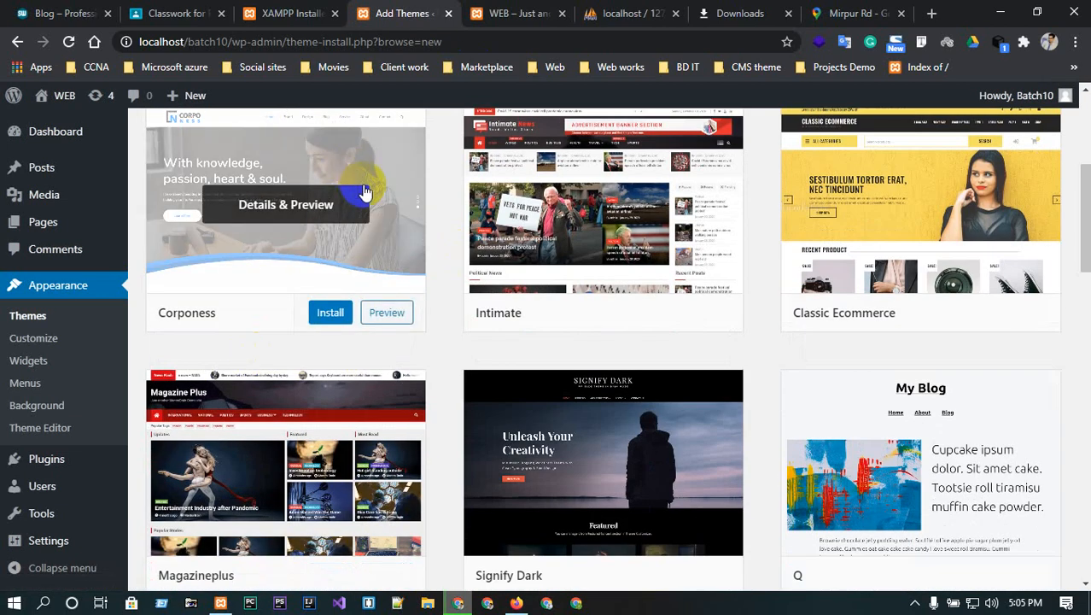
left_click(265, 206)
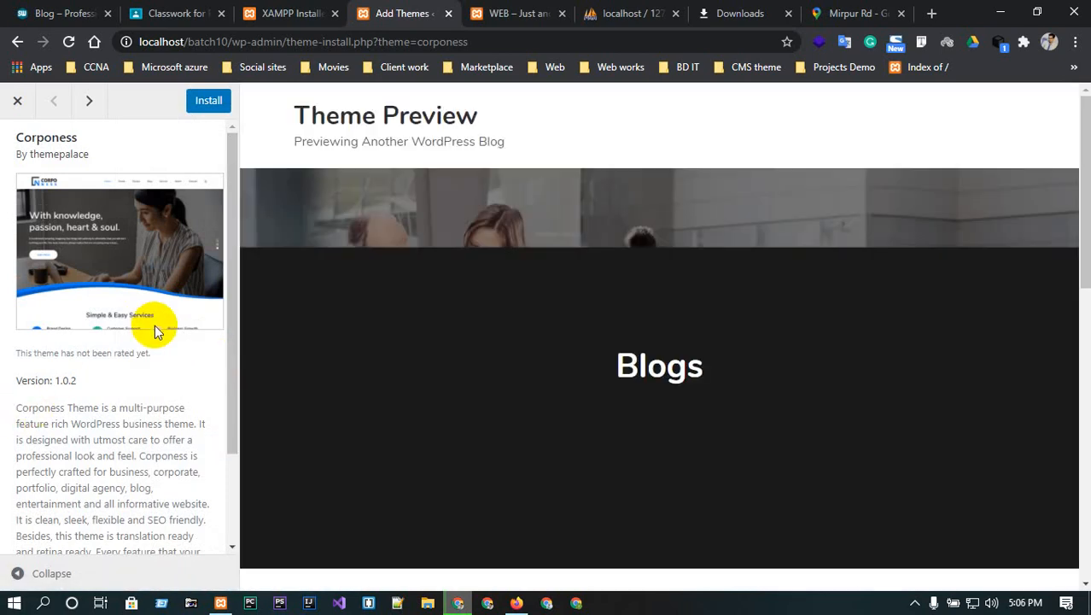
scroll(93, 382, "down", 1)
scroll(94, 383, "down", 1)
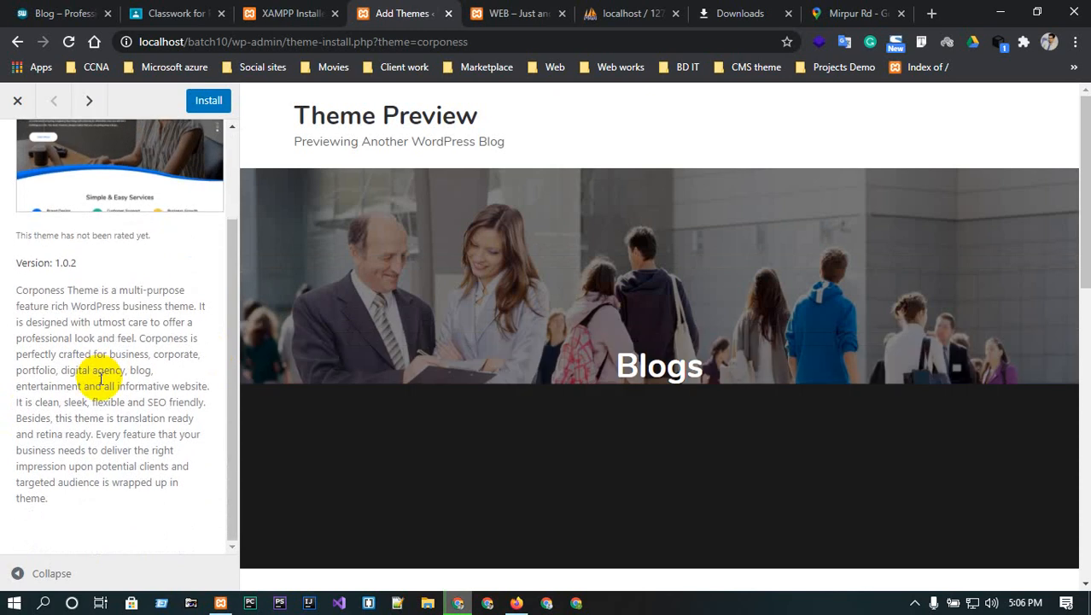
scroll(60, 385, "up", 2)
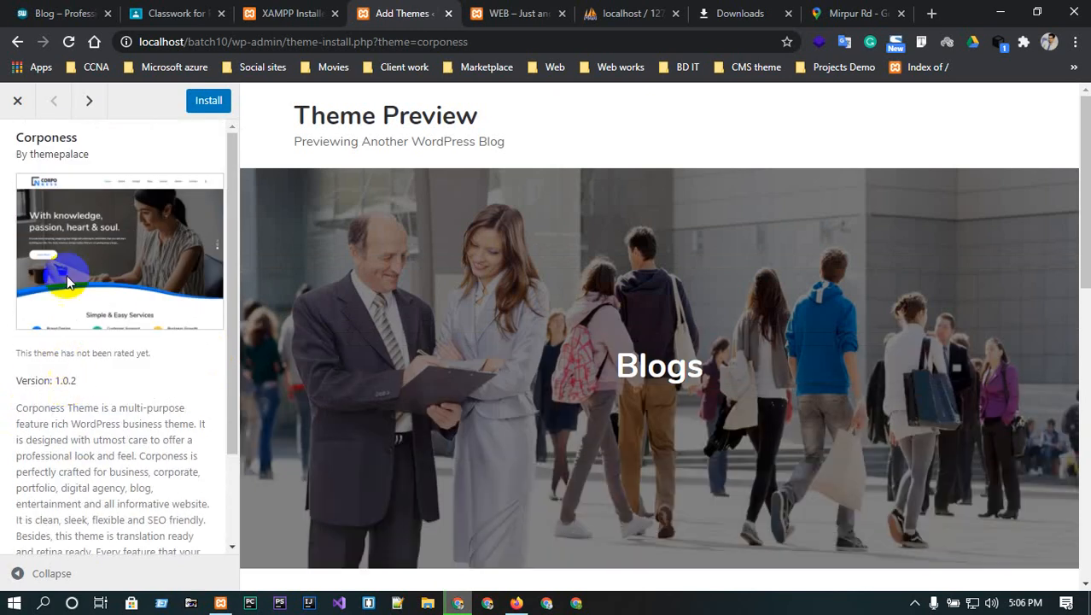
scroll(85, 426, "down", 2)
left_click(17, 100)
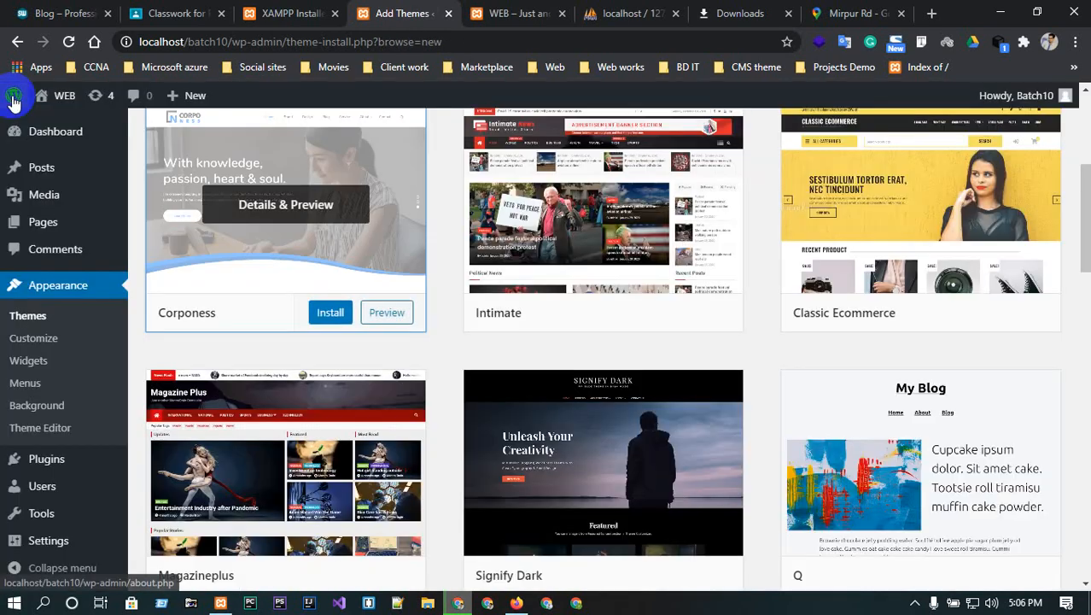
- Scroll the latest themes list and put the cursor in the Search themes box
scroll(359, 371, "up", 4)
scroll(373, 380, "down", 4)
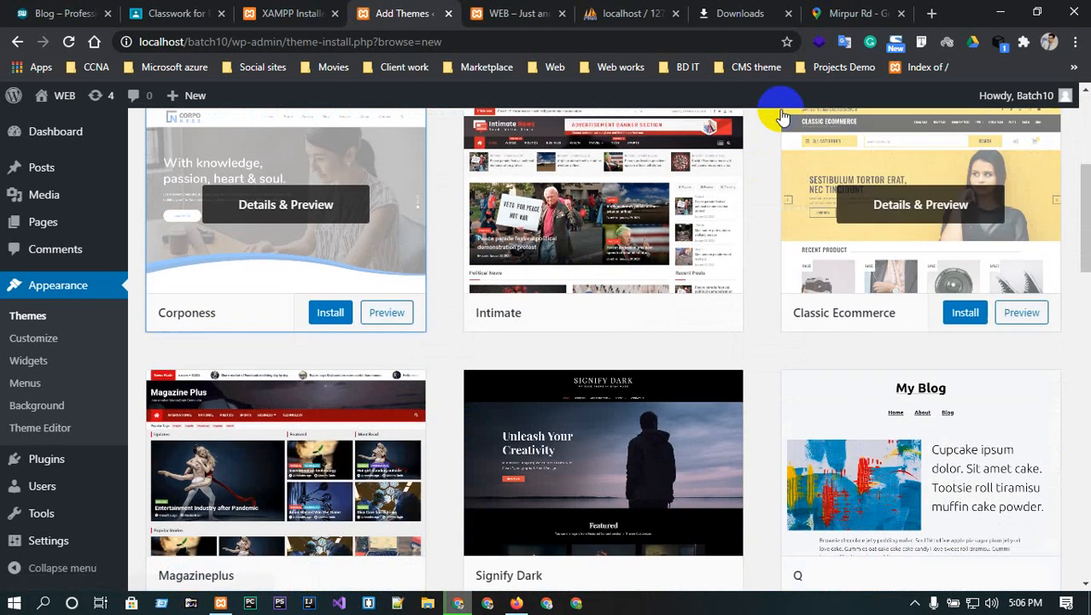
scroll(790, 303, "down", 5)
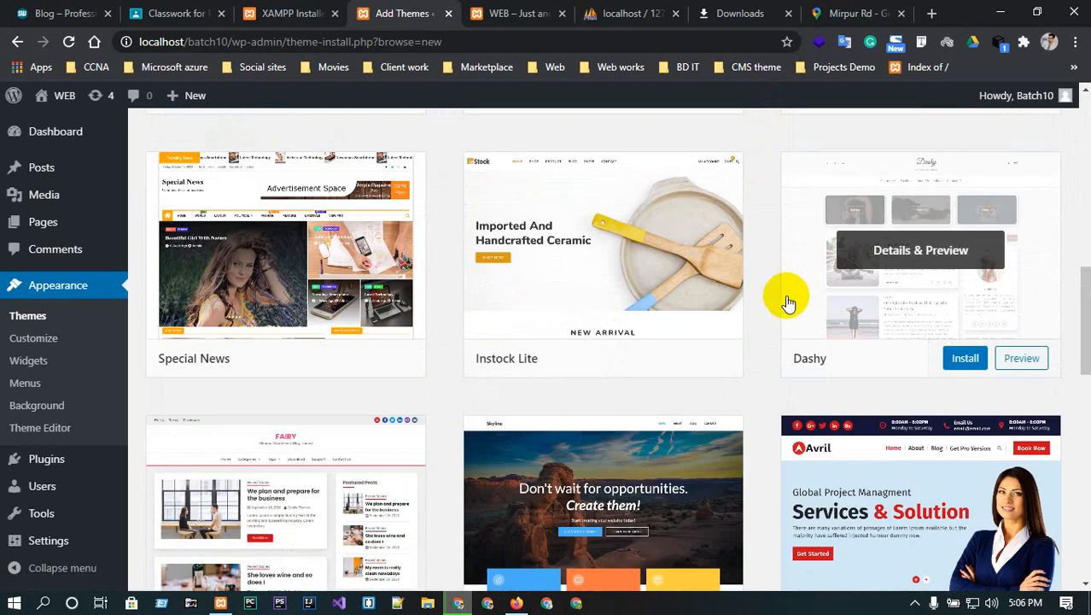
scroll(787, 304, "down", 3)
scroll(788, 303, "up", 10)
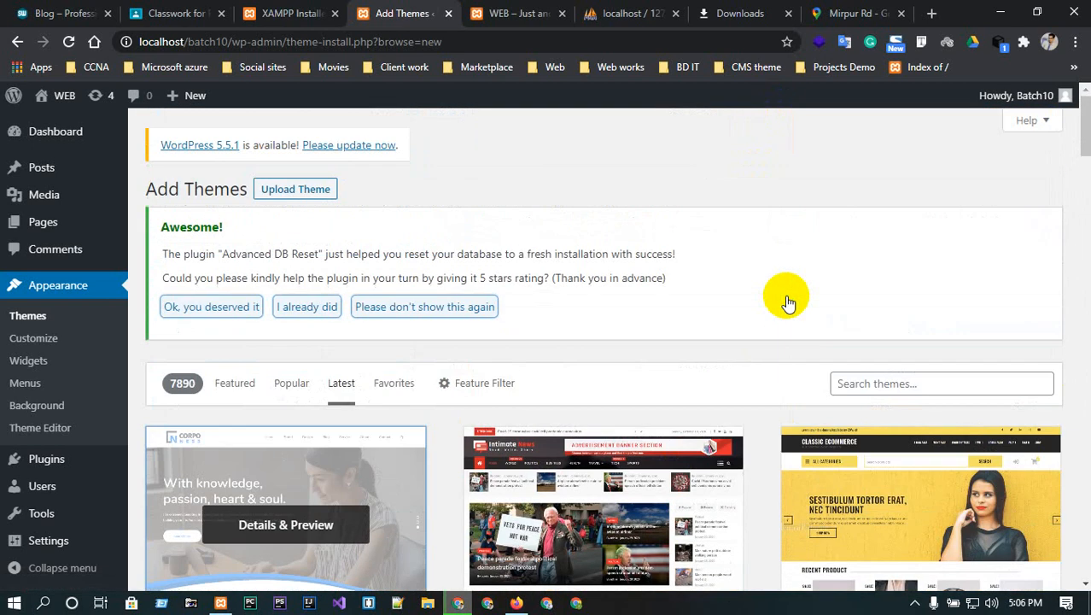
left_click(905, 386)
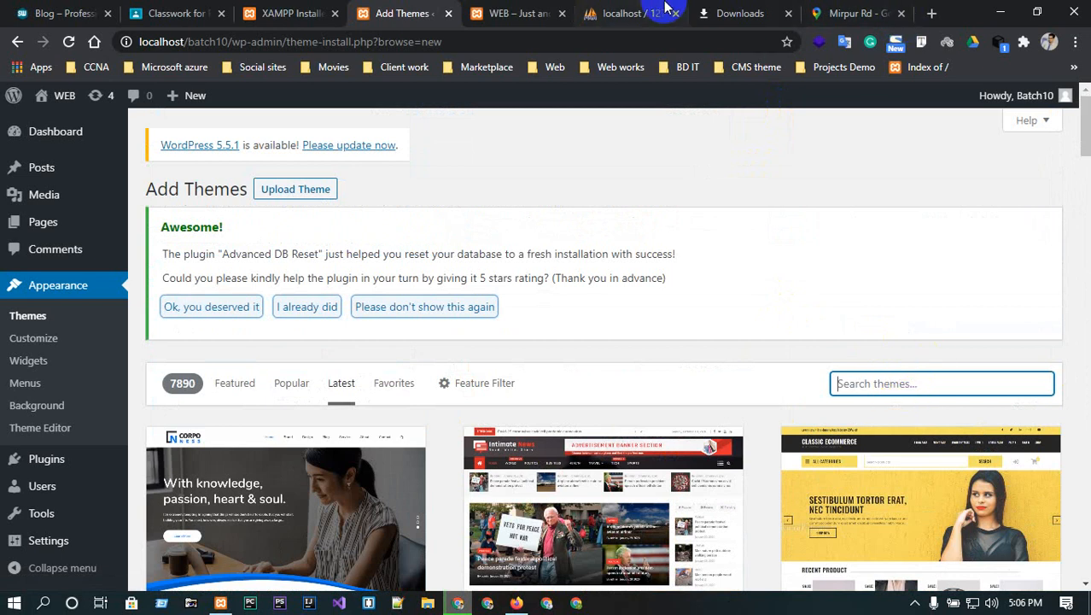
- Open a new browser tab and go to wordpress.org
left_click(932, 13)
type("word")
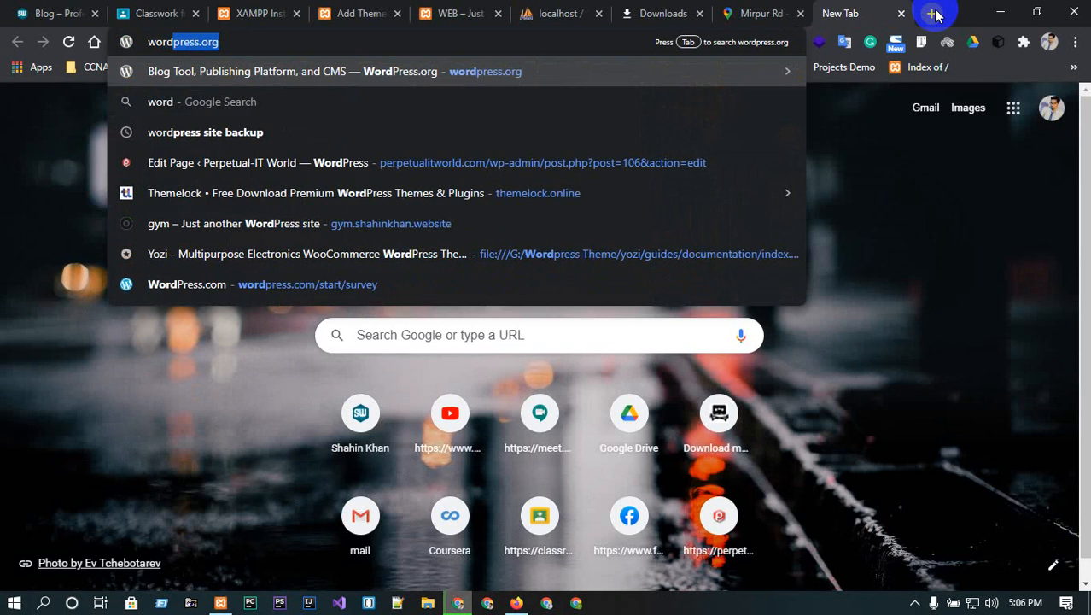
key("Return")
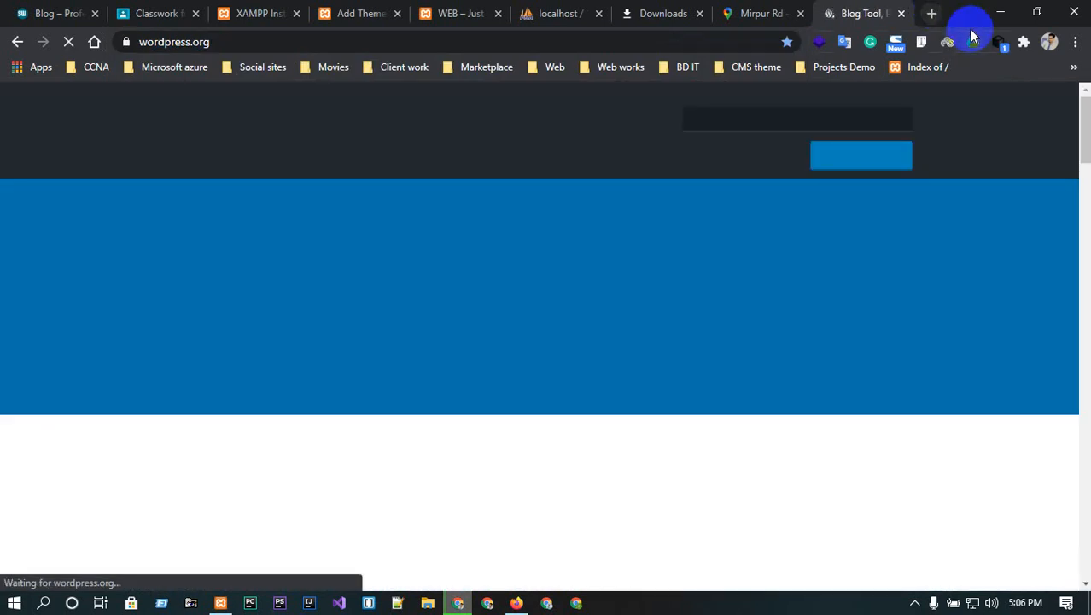
- Search WordPress.org for 'theme', then go to the Themes directory via the top navigation
left_click(735, 119)
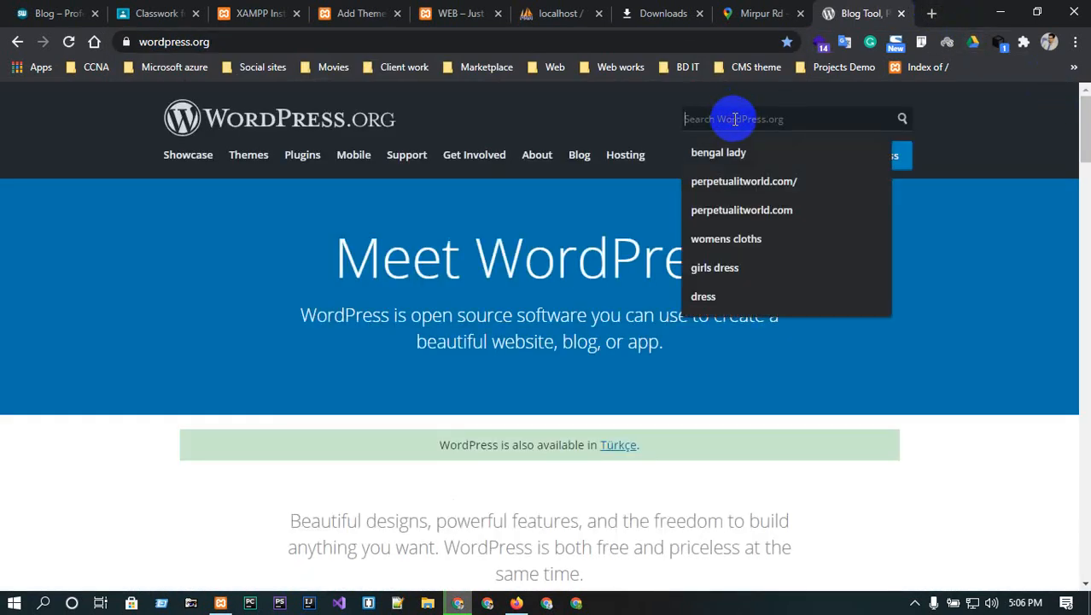
type("themes")
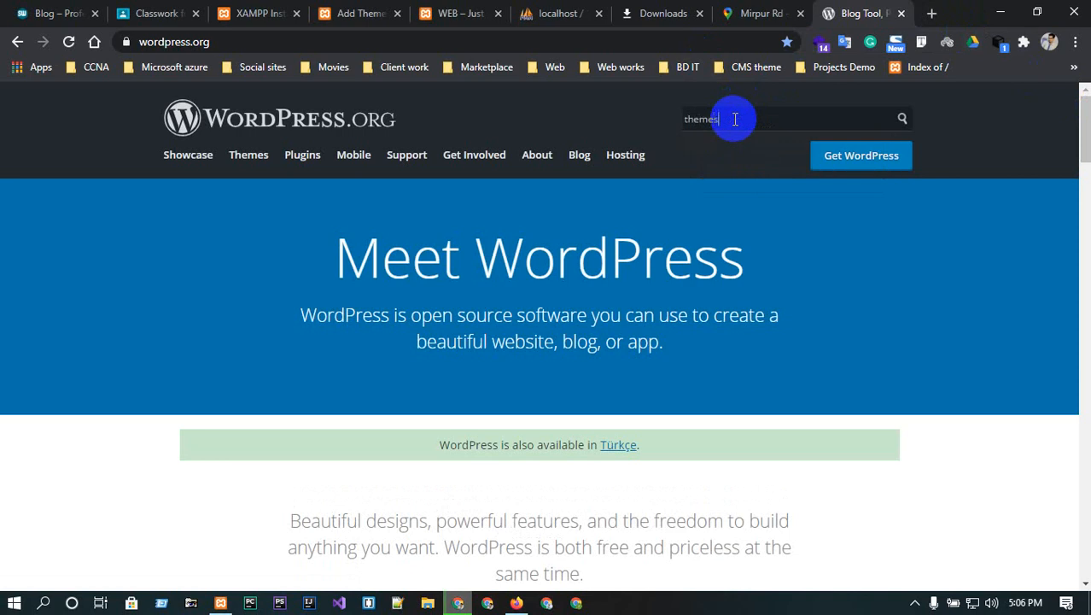
key("Return")
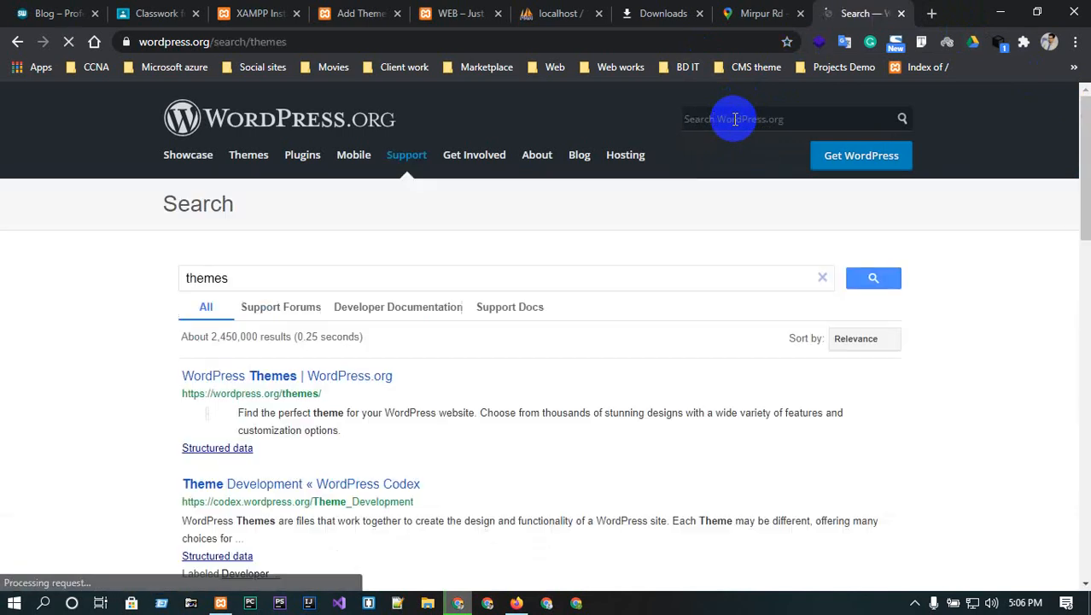
left_click(237, 282)
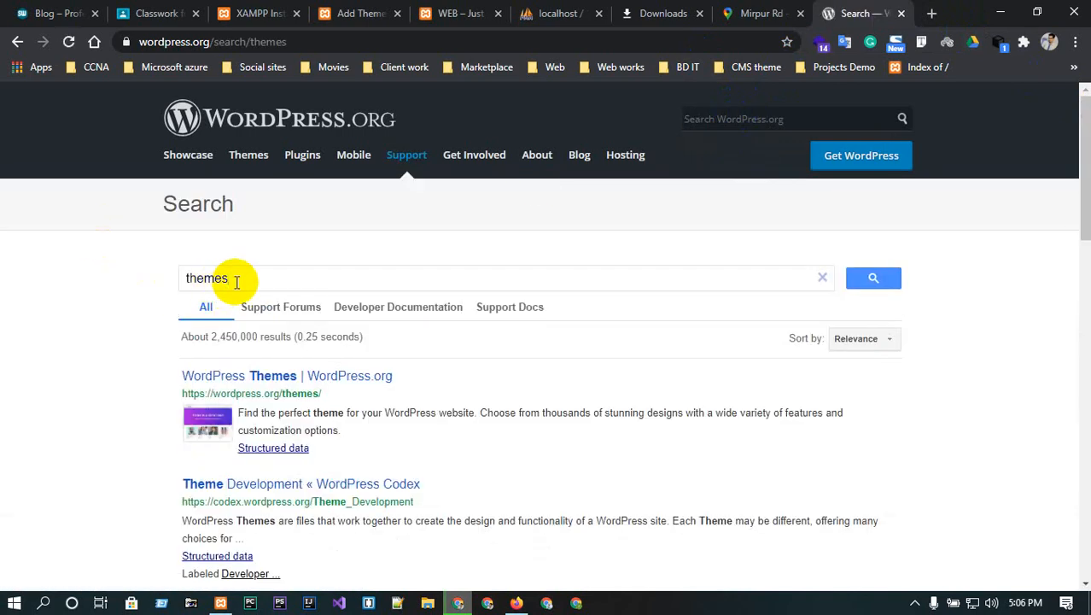
key("BackSpace")
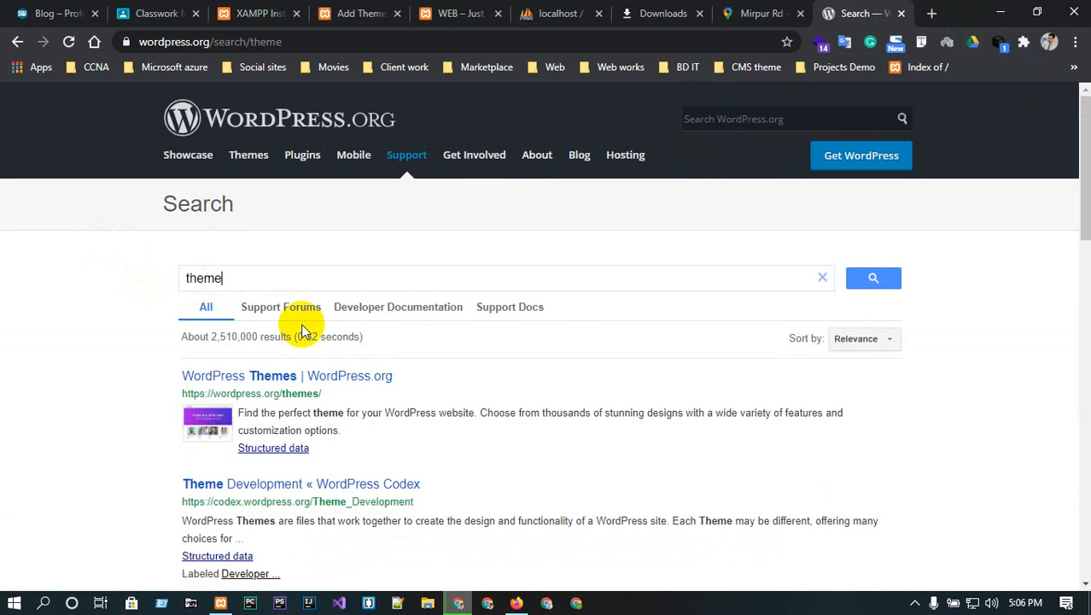
scroll(301, 331, "down", 4)
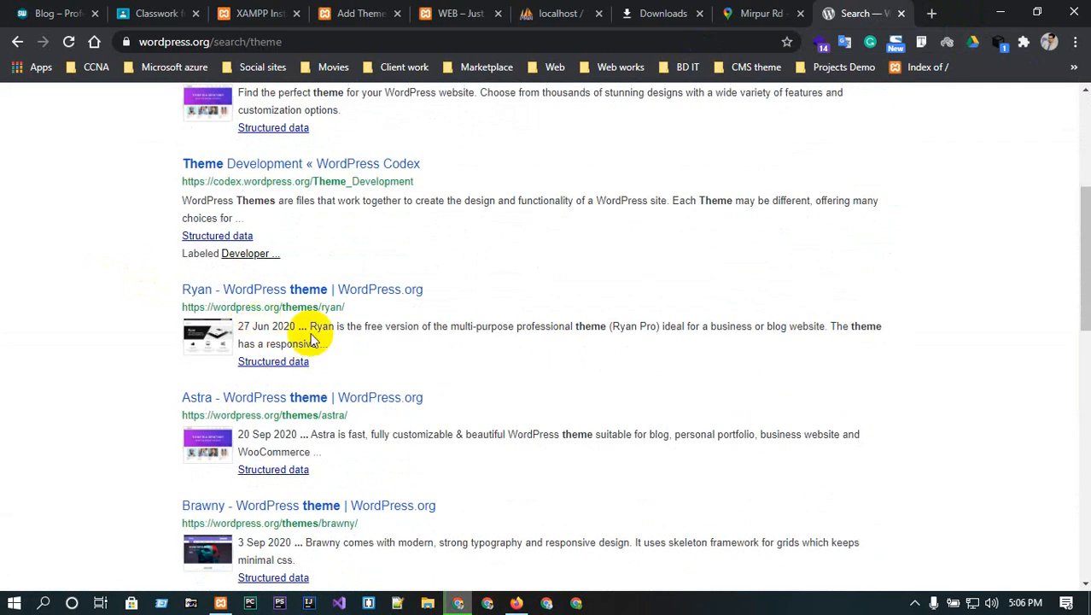
scroll(295, 377, "up", 4)
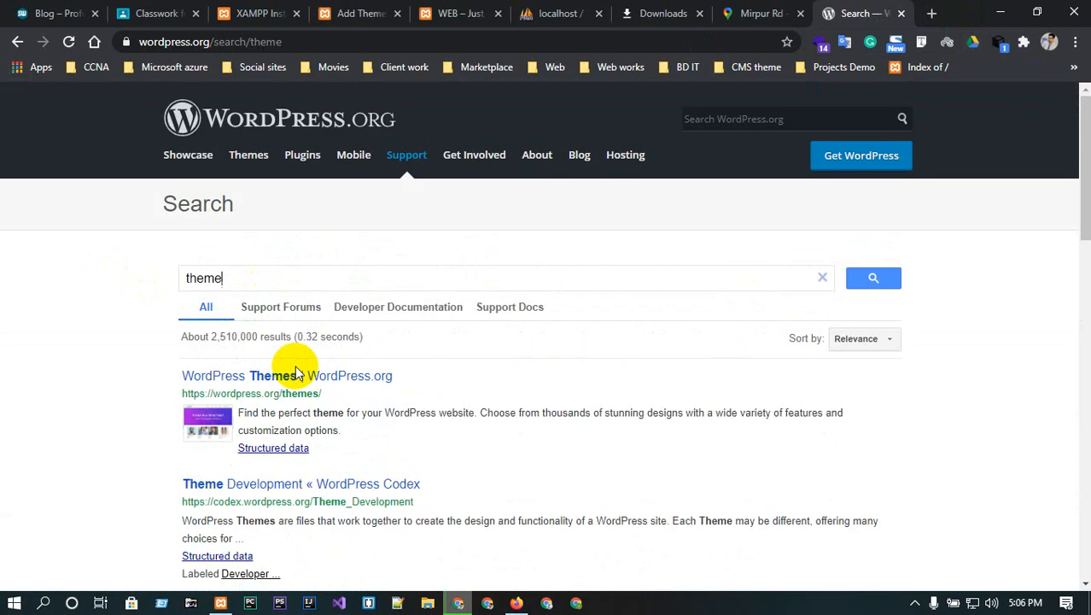
left_click(237, 162)
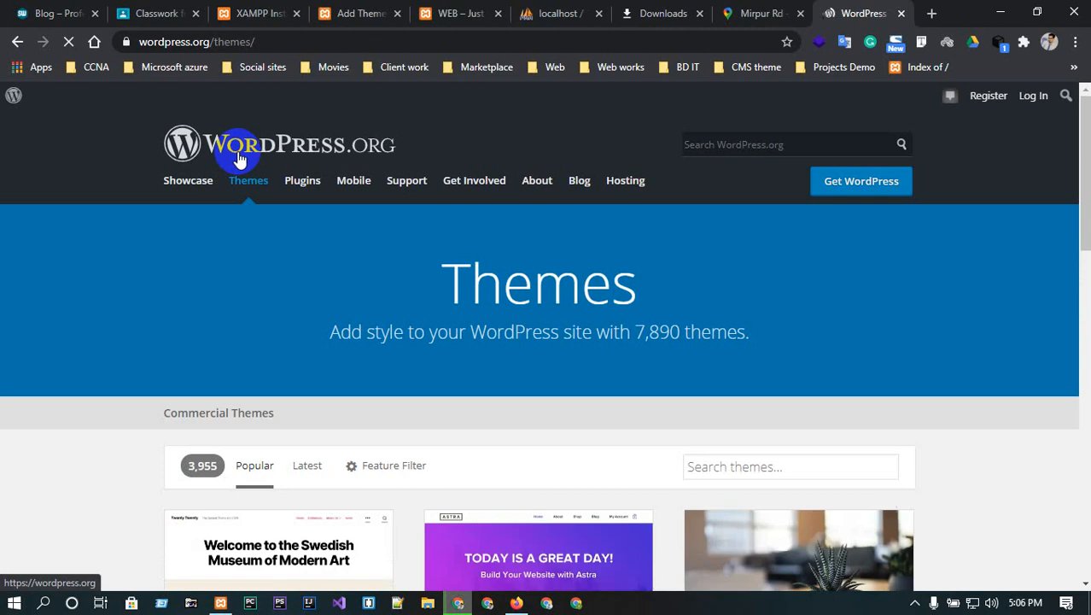
- List the Latest themes and add Custom Logo and Footer Widgets to the feature filters
scroll(99, 294, "down", 1)
scroll(98, 288, "down", 1)
left_click(308, 309)
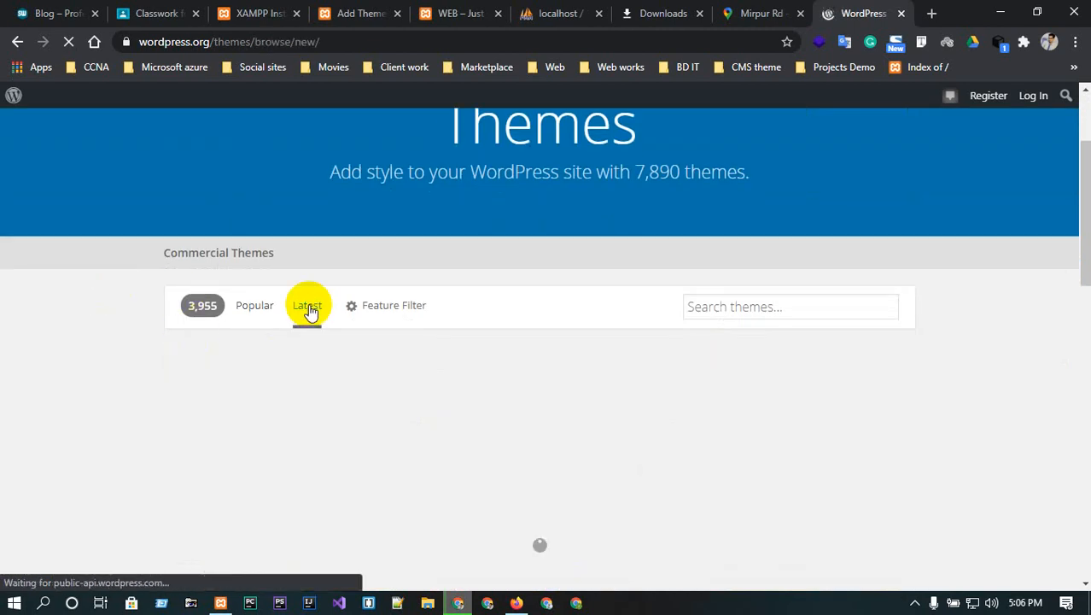
left_click(373, 308)
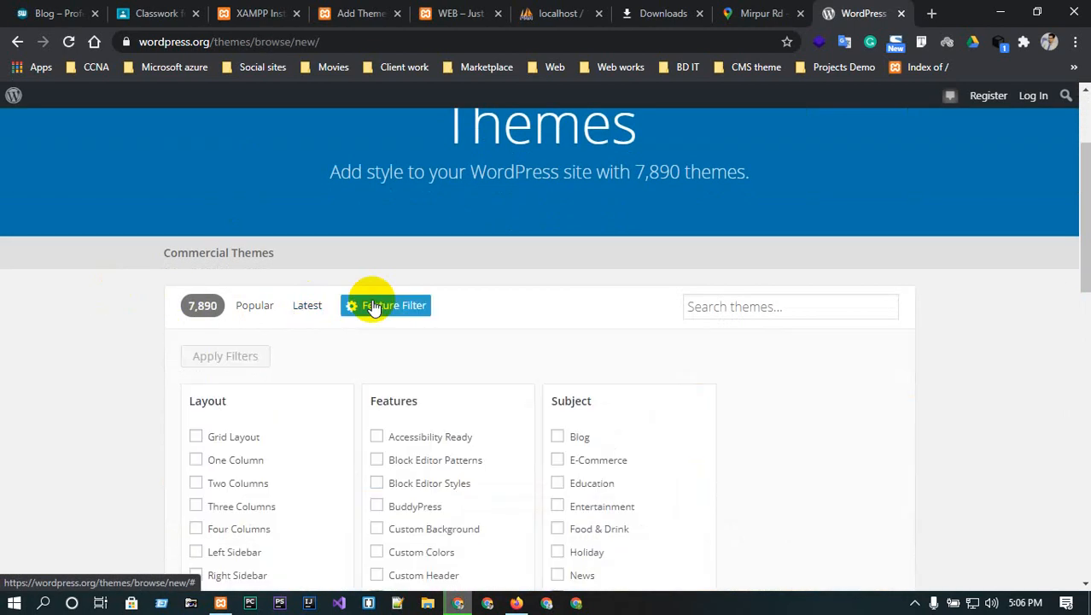
scroll(373, 308, "down", 1)
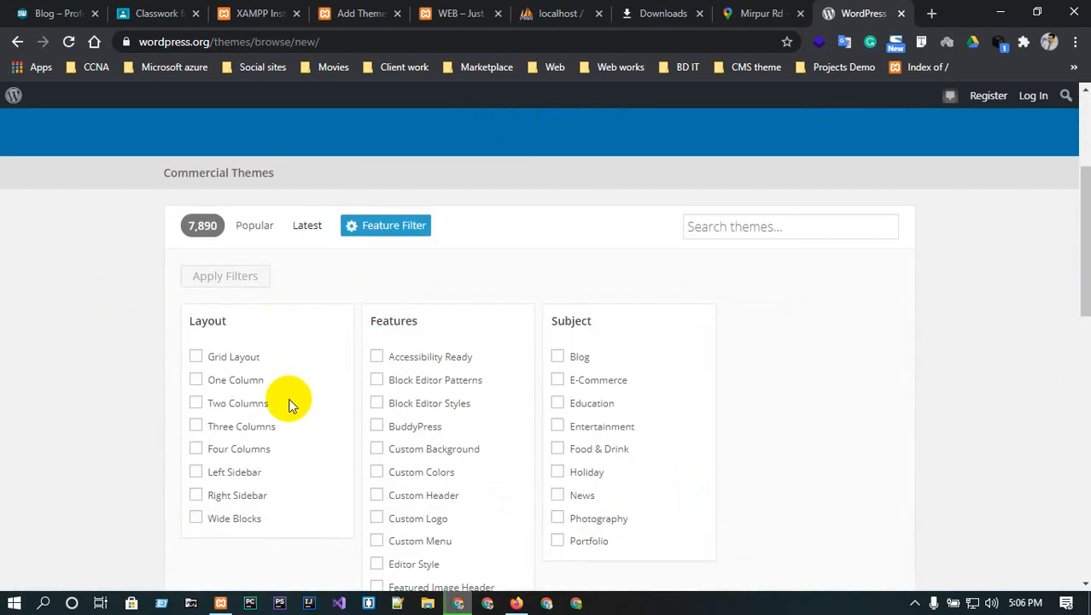
scroll(248, 384, "down", 1)
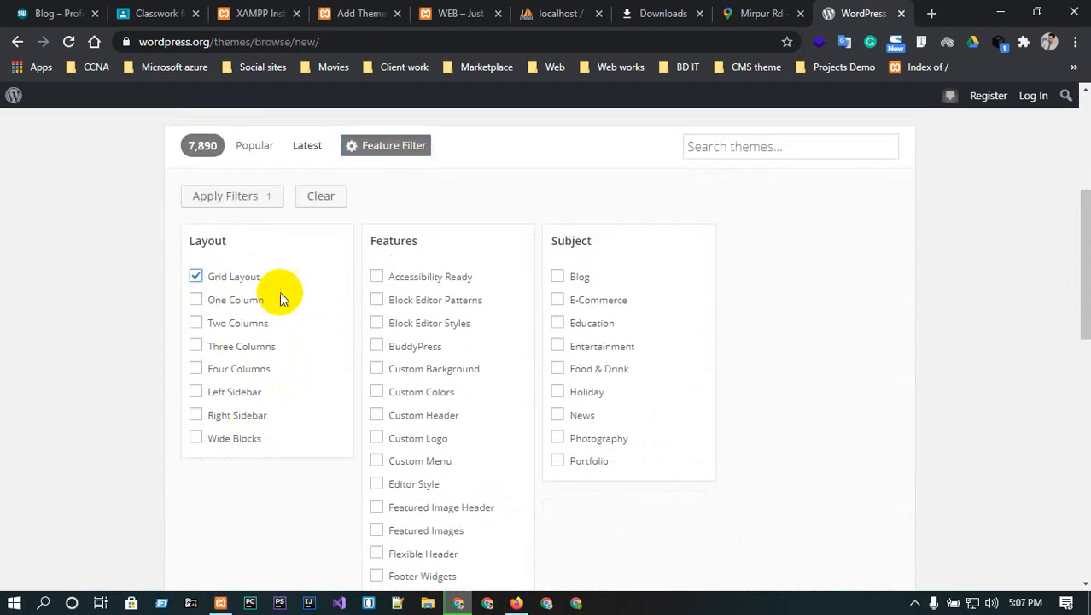
left_click(377, 438)
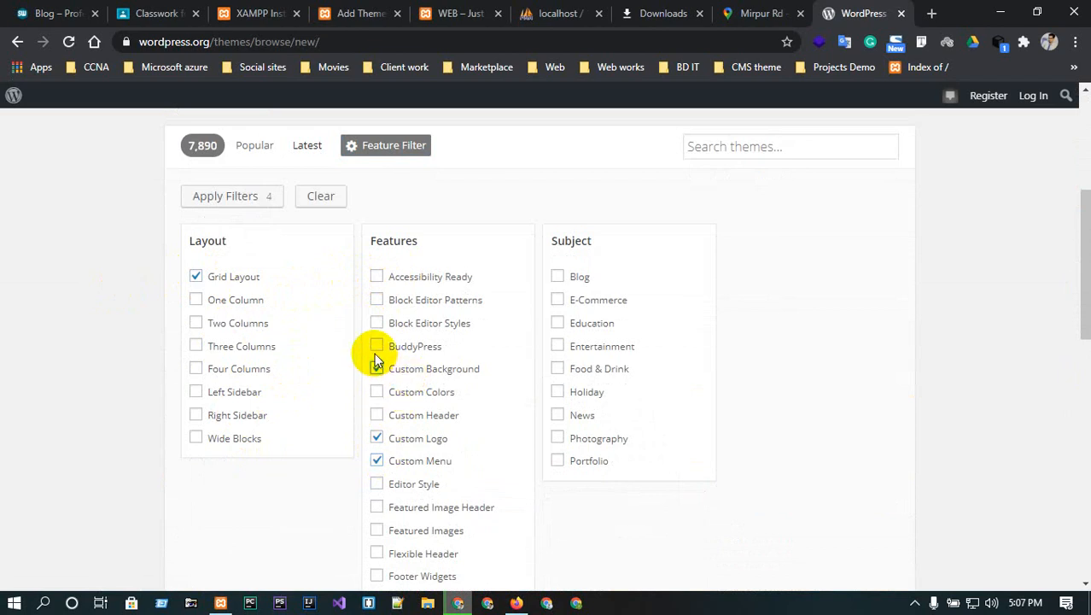
scroll(376, 358, "down", 1)
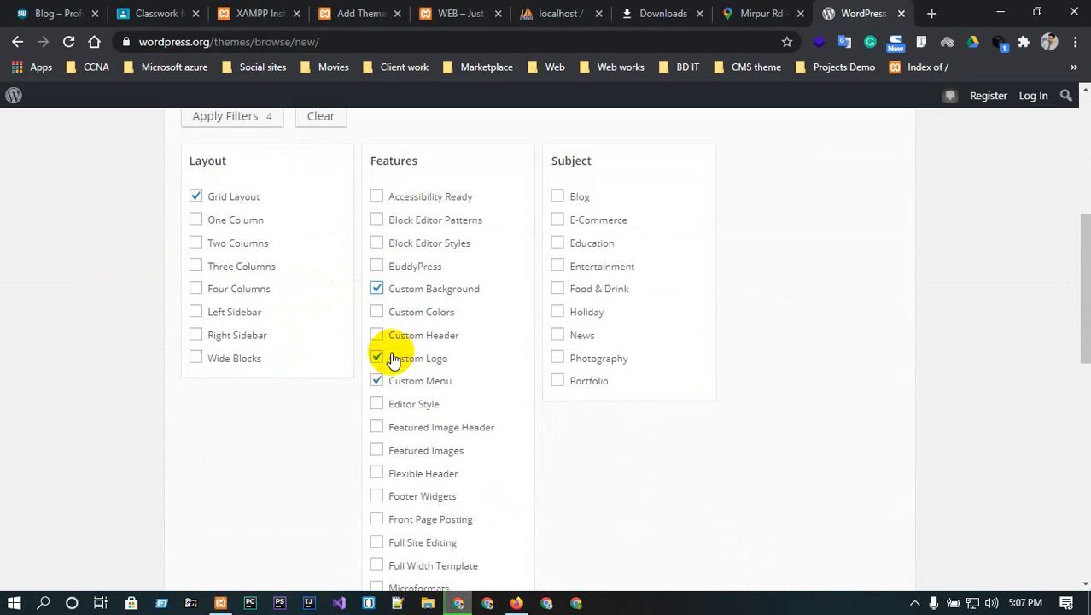
left_click(381, 498)
- Tick the Portfolio subject filter and apply the filters, leaving 365 themes
scroll(383, 504, "down", 1)
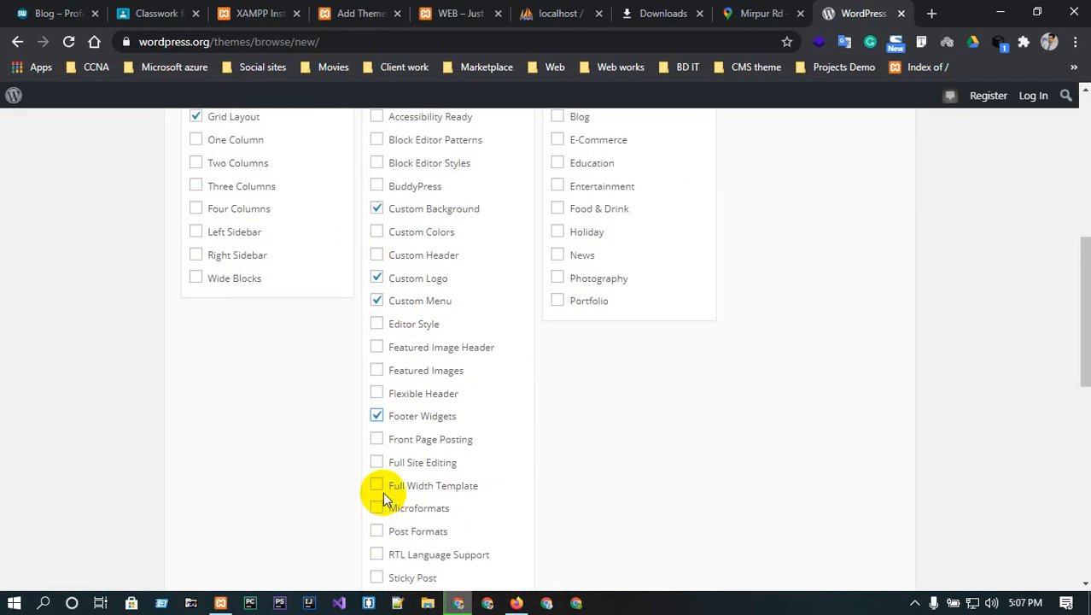
scroll(418, 478, "down", 1)
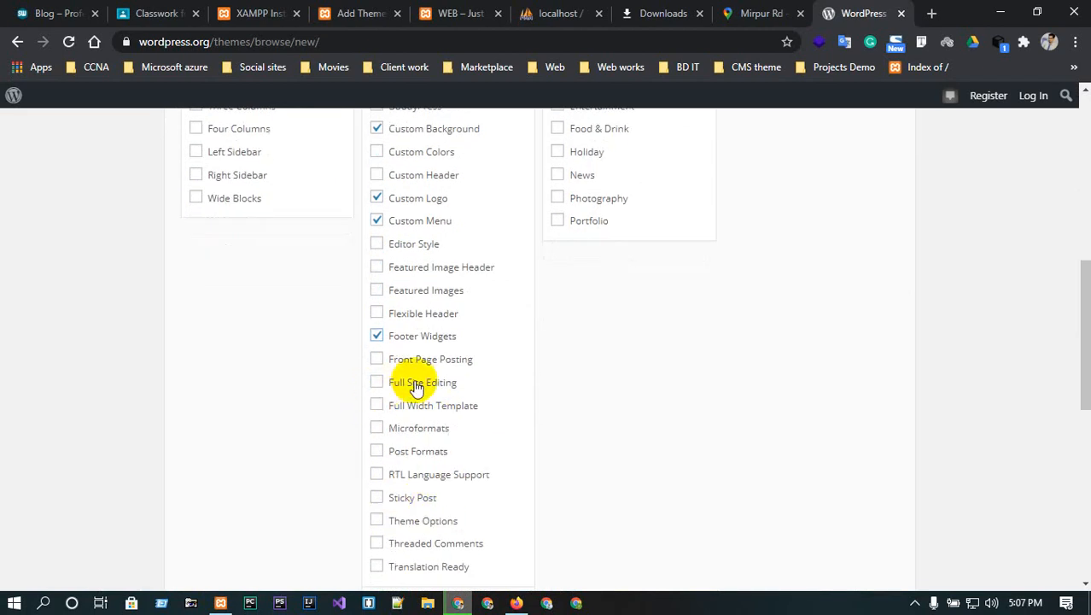
scroll(427, 380, "up", 3)
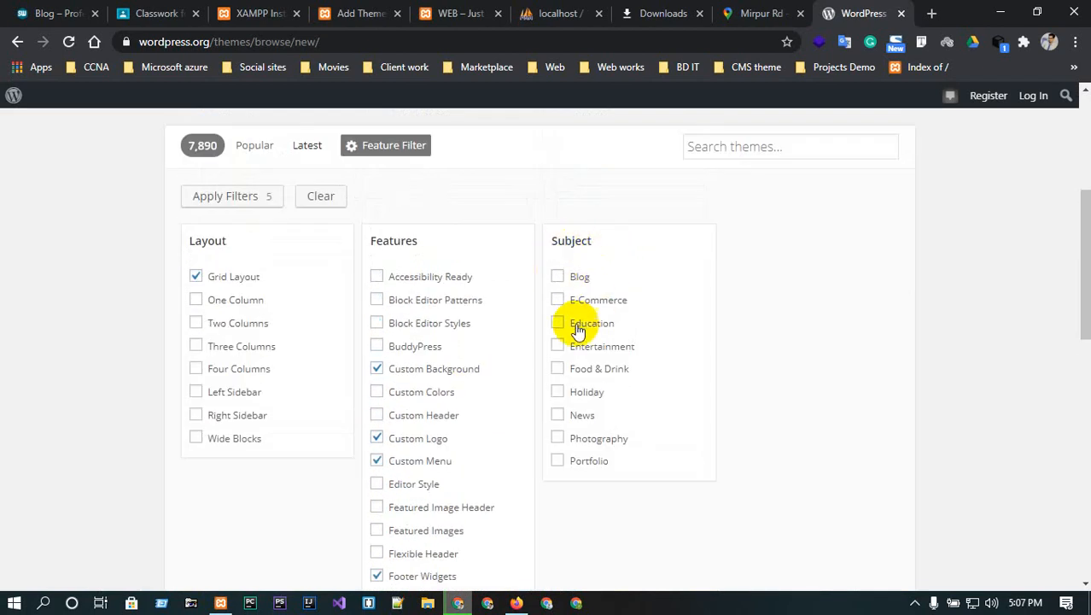
left_click(560, 462)
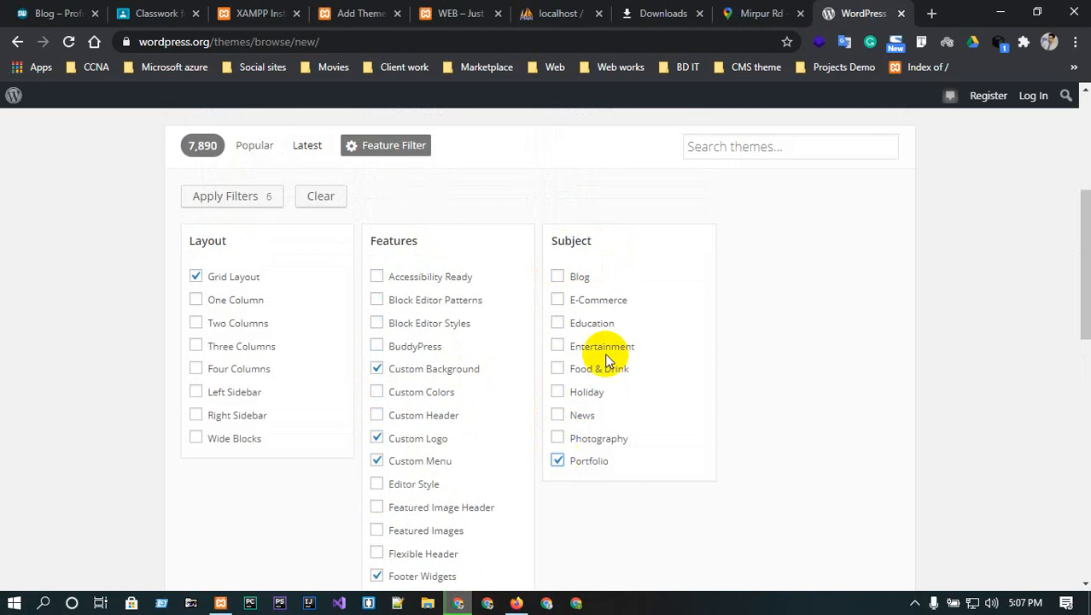
scroll(656, 239, "down", 8)
scroll(657, 236, "up", 1)
scroll(657, 236, "up", 10)
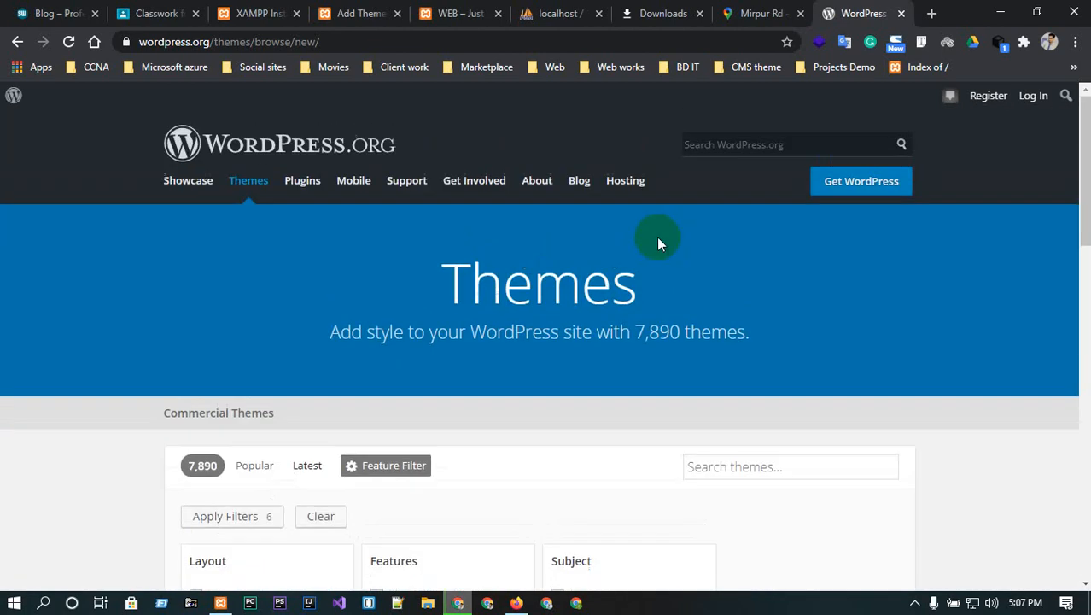
scroll(434, 419, "down", 3)
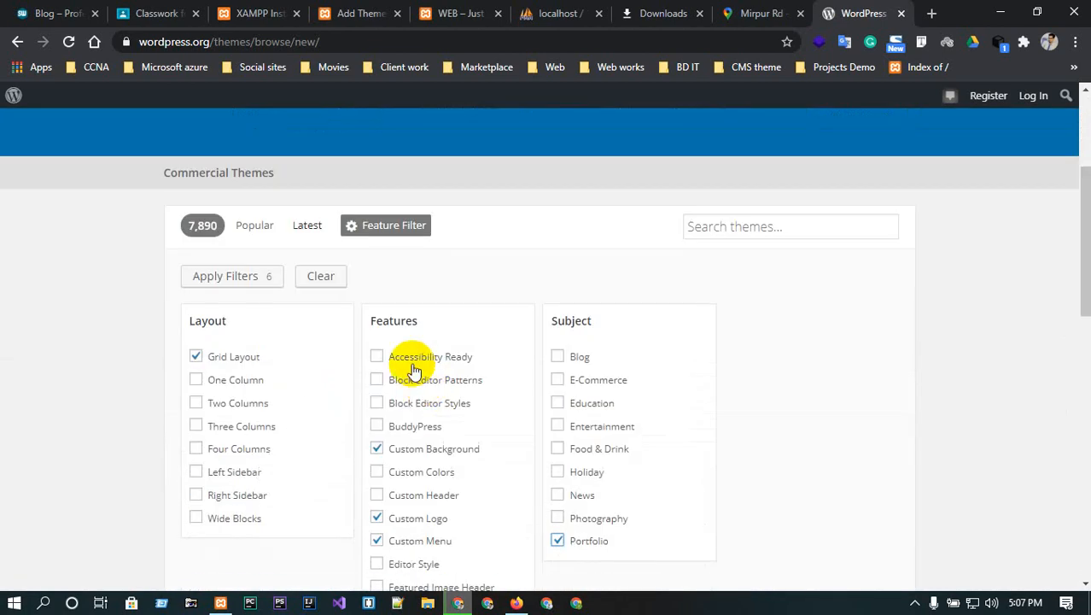
left_click(255, 276)
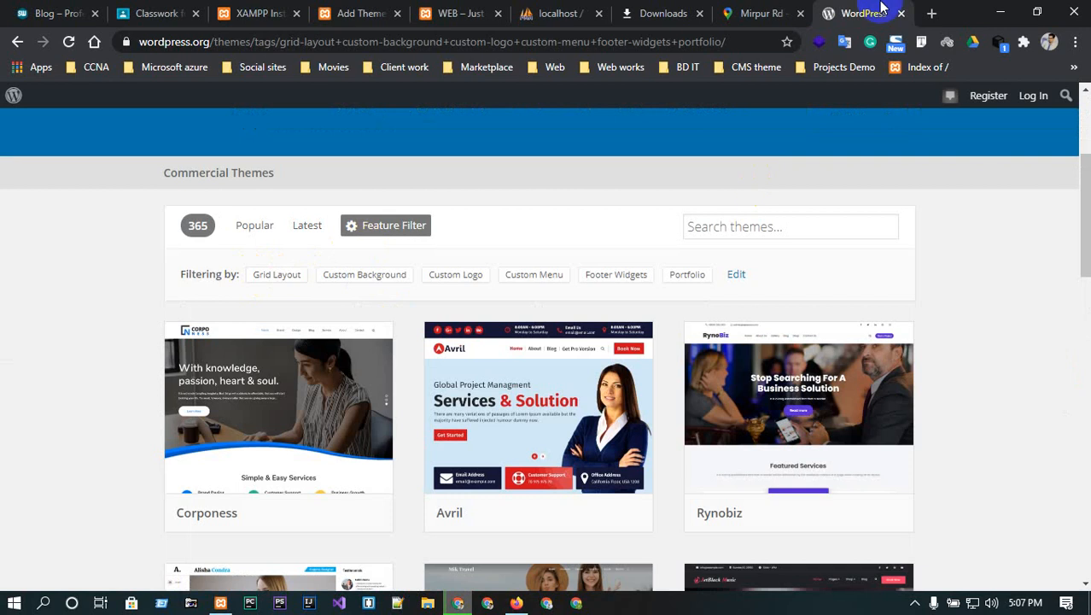
- Find the My Resume theme in the filtered results and open its detail page
mouse_move(536, 497)
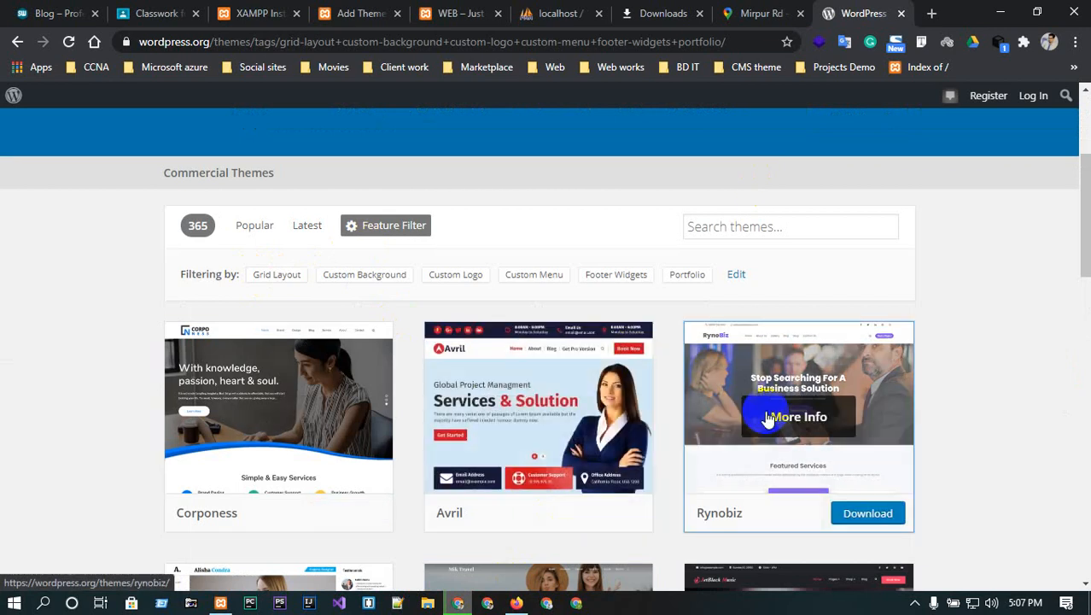
scroll(773, 415, "down", 2)
scroll(726, 444, "down", 1)
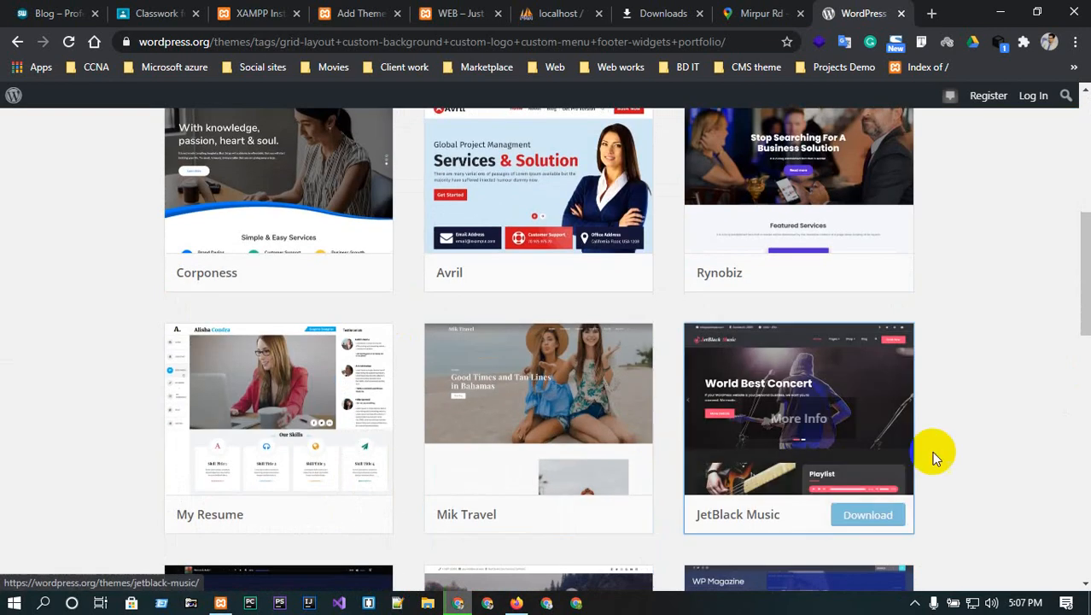
scroll(1011, 431, "down", 3)
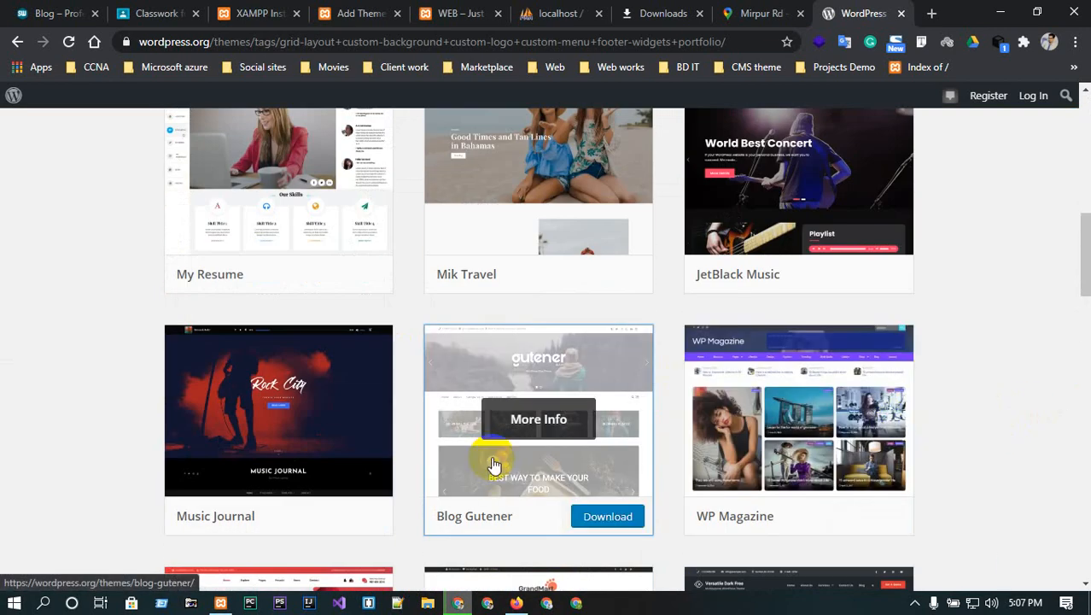
scroll(792, 456, "down", 3)
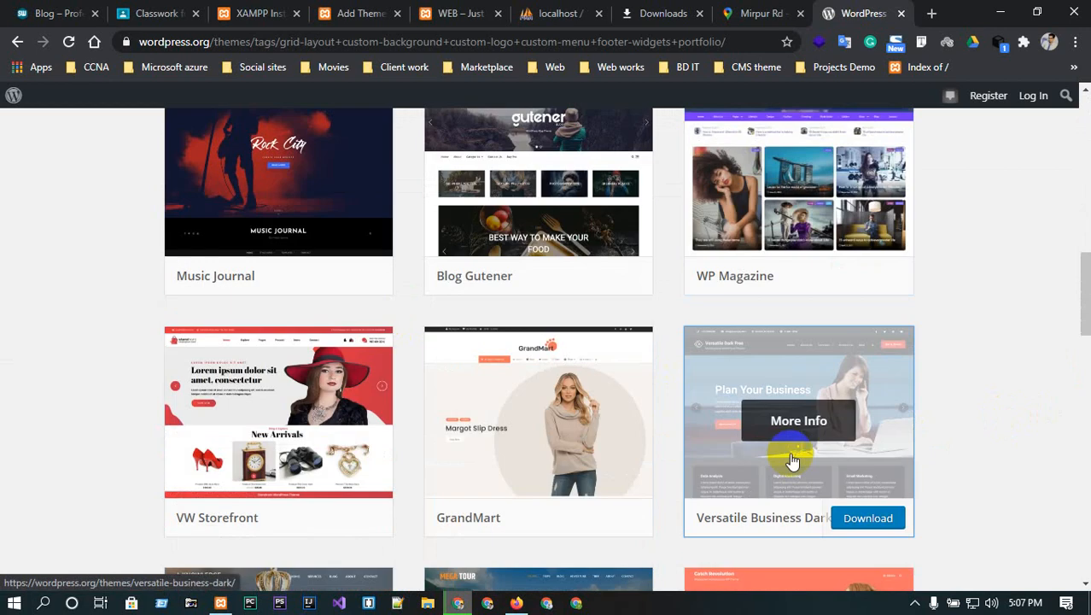
scroll(743, 486, "up", 6)
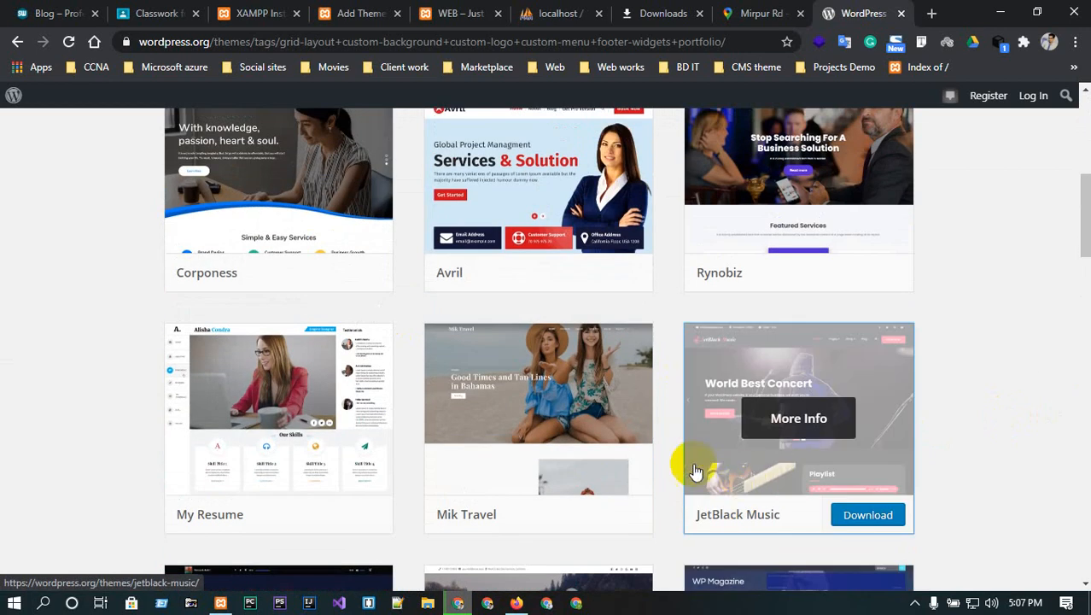
left_click(298, 413)
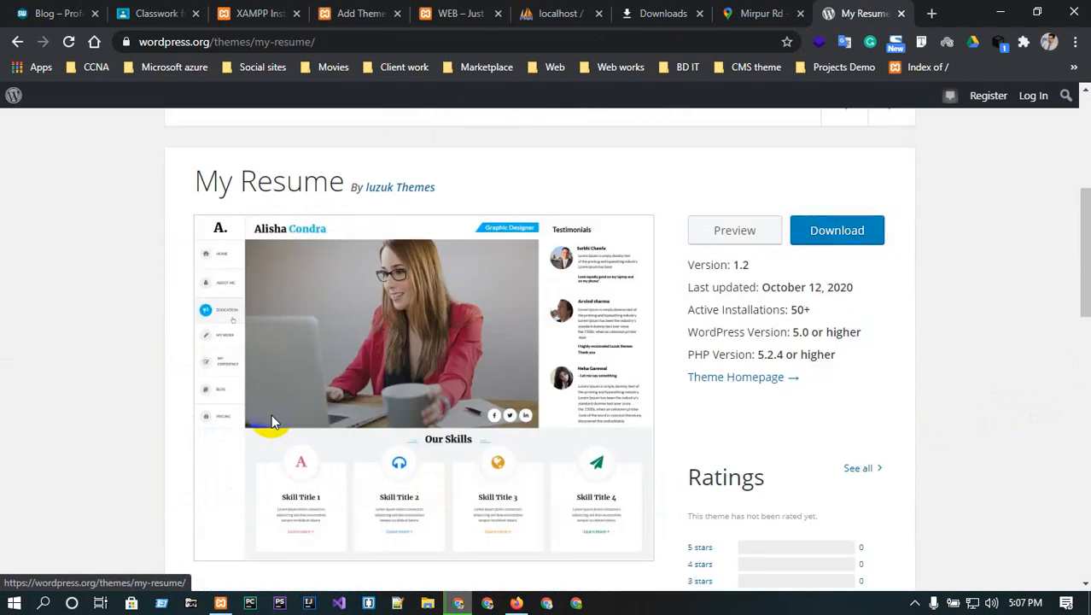
- Download my-resume.1.2.zip into D:\xampp\htdocs and dismiss the download bar
scroll(746, 347, "down", 1)
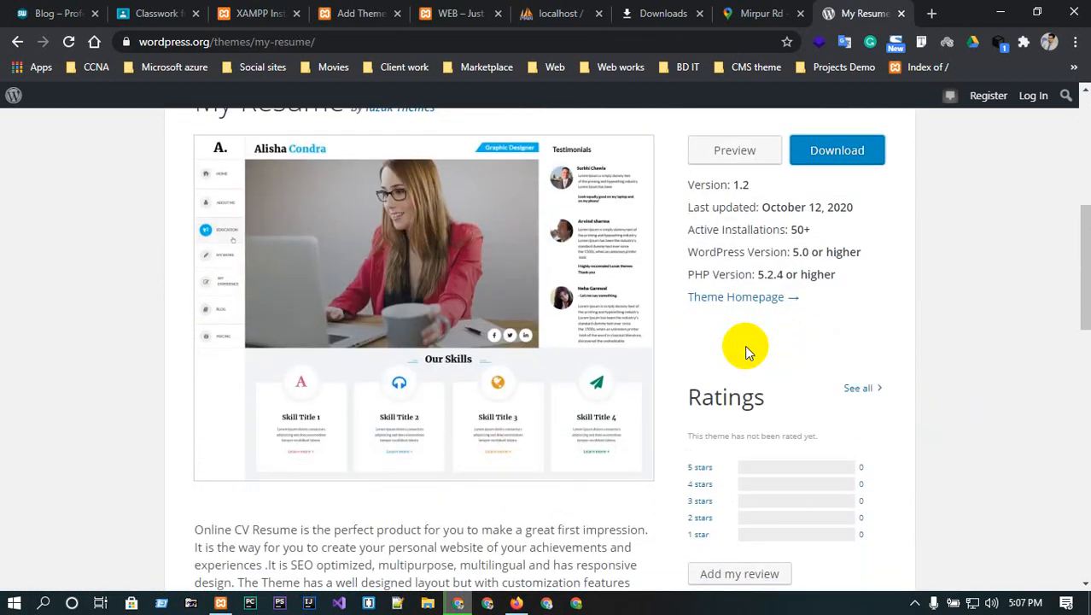
scroll(746, 347, "up", 3)
scroll(747, 347, "down", 1)
scroll(748, 301, "down", 2)
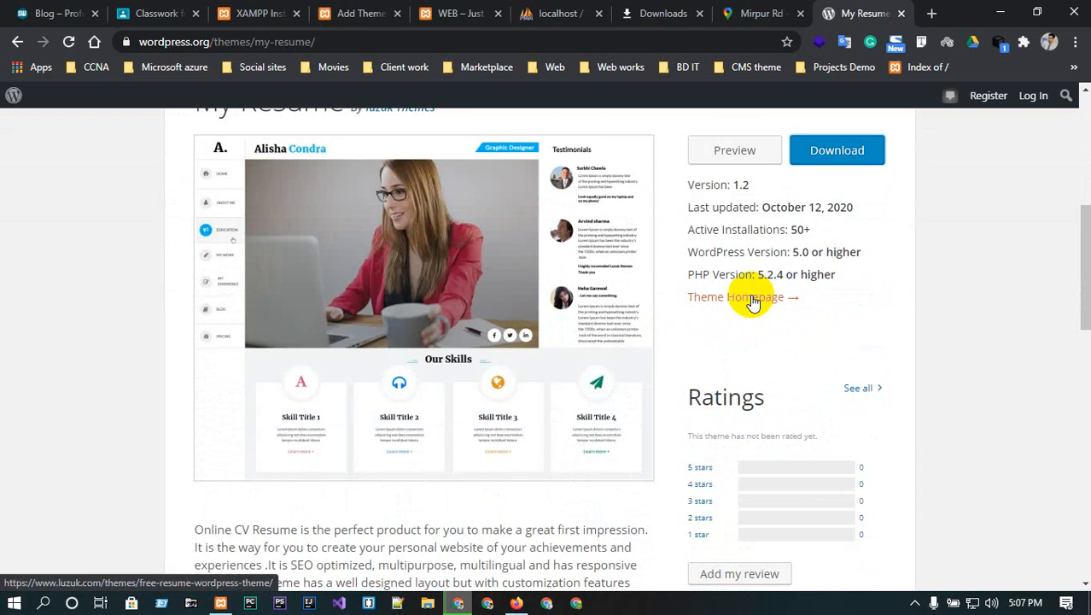
left_click(837, 152)
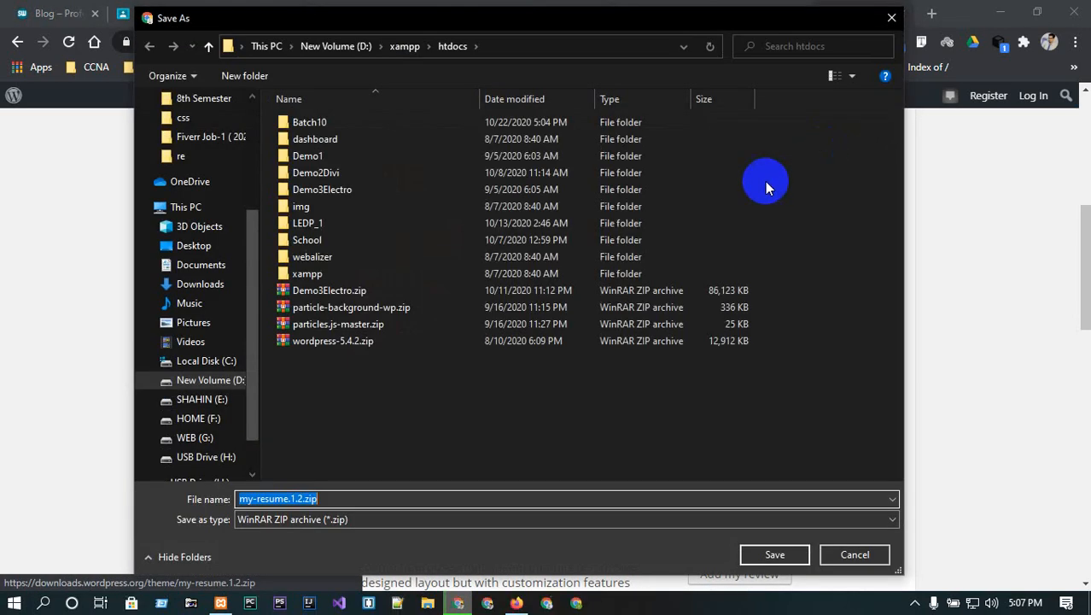
left_click(752, 555)
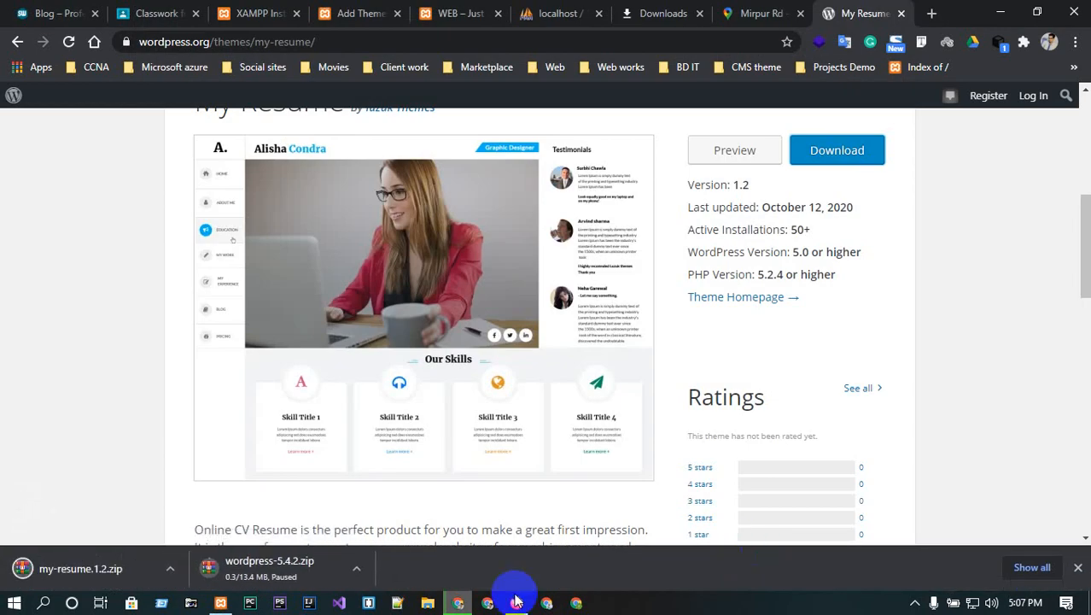
scroll(998, 493, "up", 4)
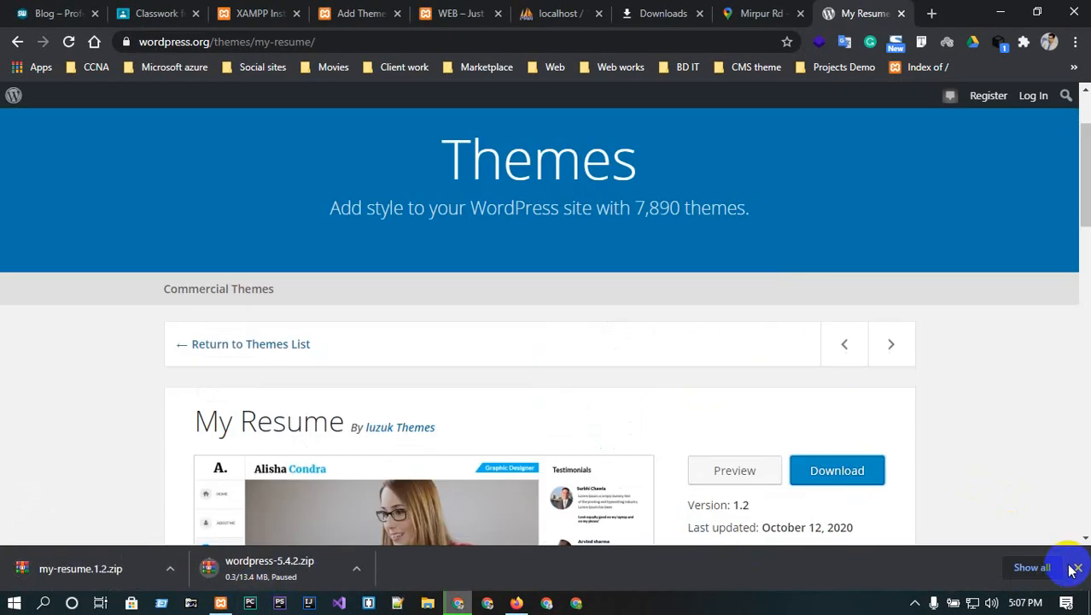
left_click(1077, 568)
- Switch to the local WEB site's front page tab
scroll(434, 132, "up", 3)
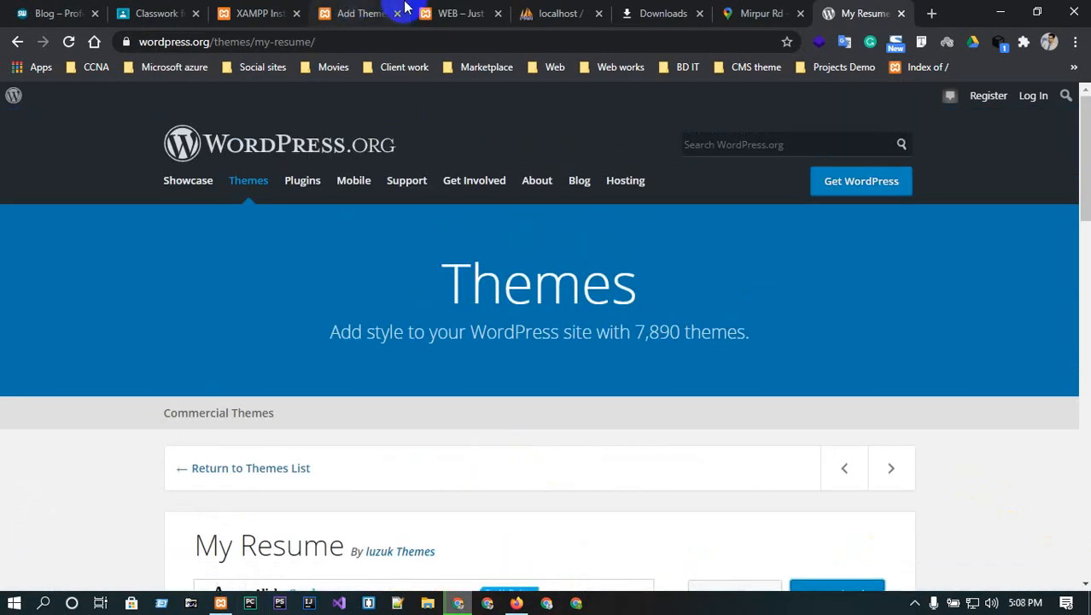
left_click(436, 10)
left_click(525, 10)
left_click(456, 11)
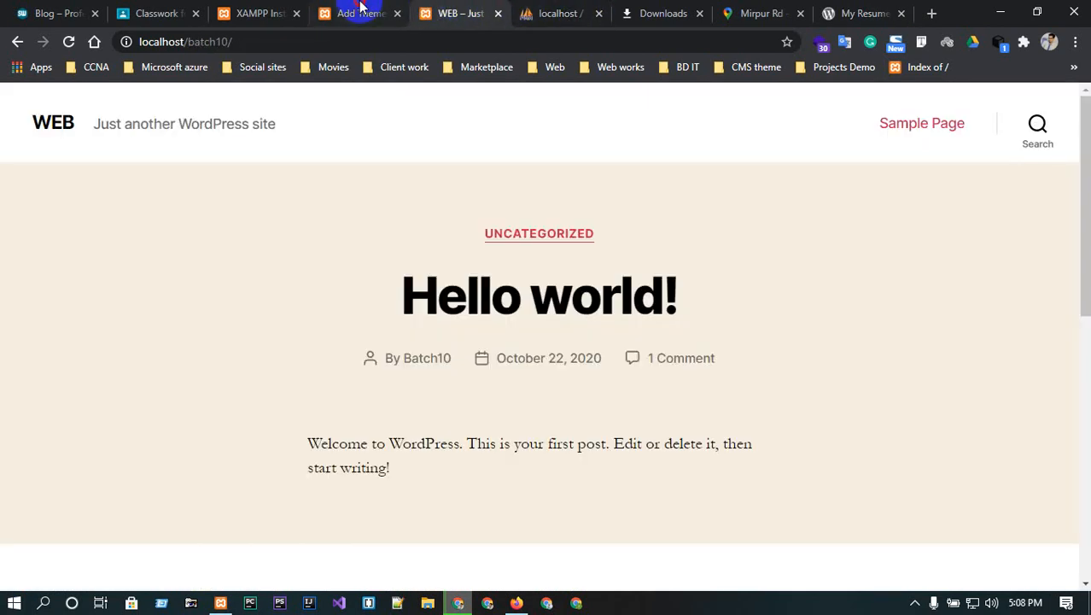
- On Add Themes, open Upload Theme and choose my-resume.1.2.zip from the htdocs folder
left_click(359, 10)
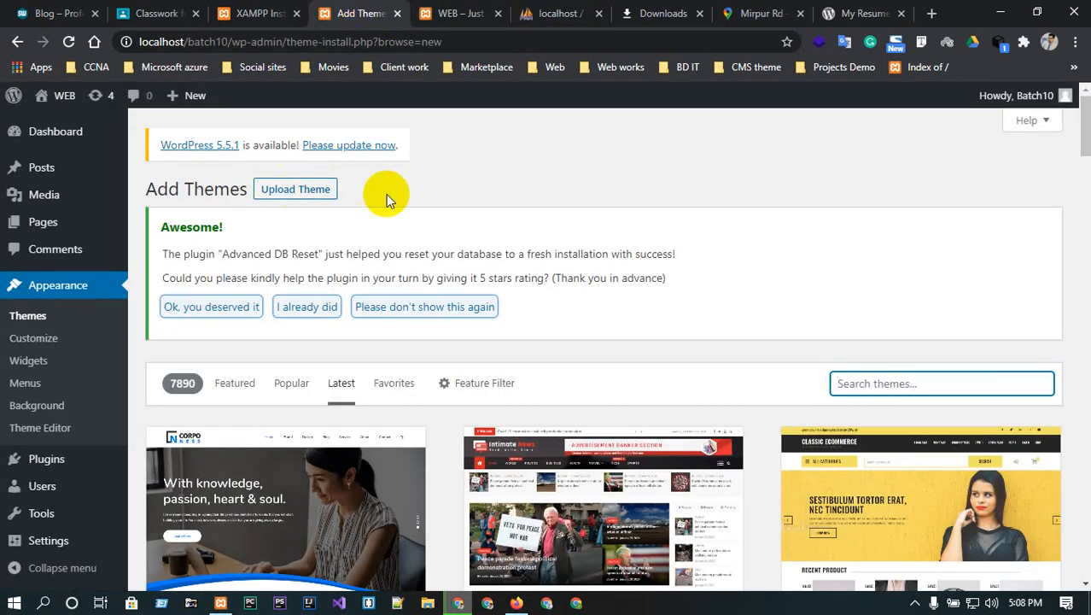
left_click(297, 193)
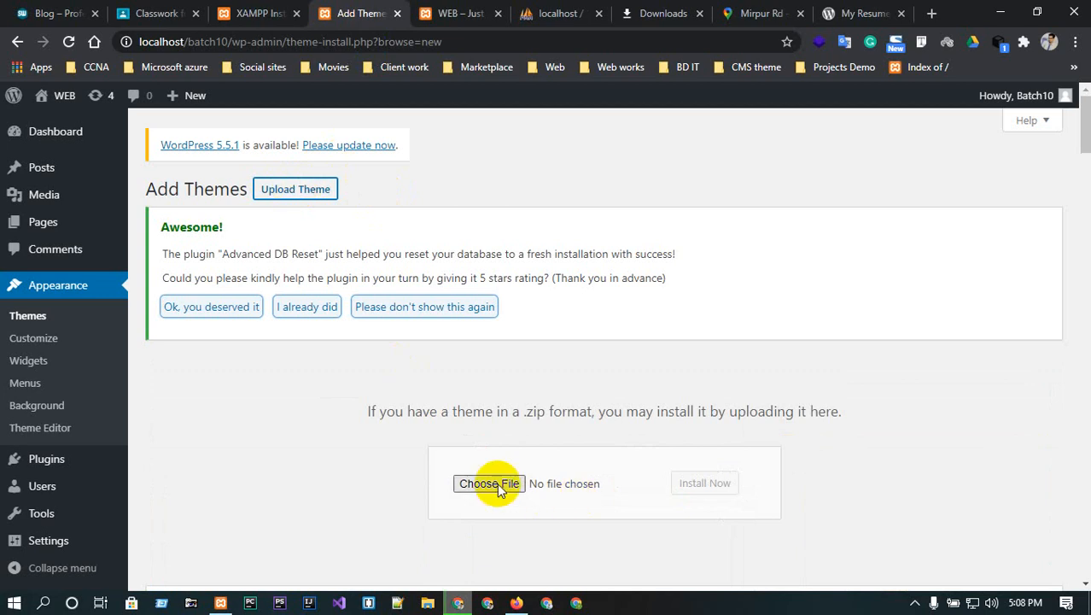
scroll(494, 480, "down", 1)
left_click(494, 407)
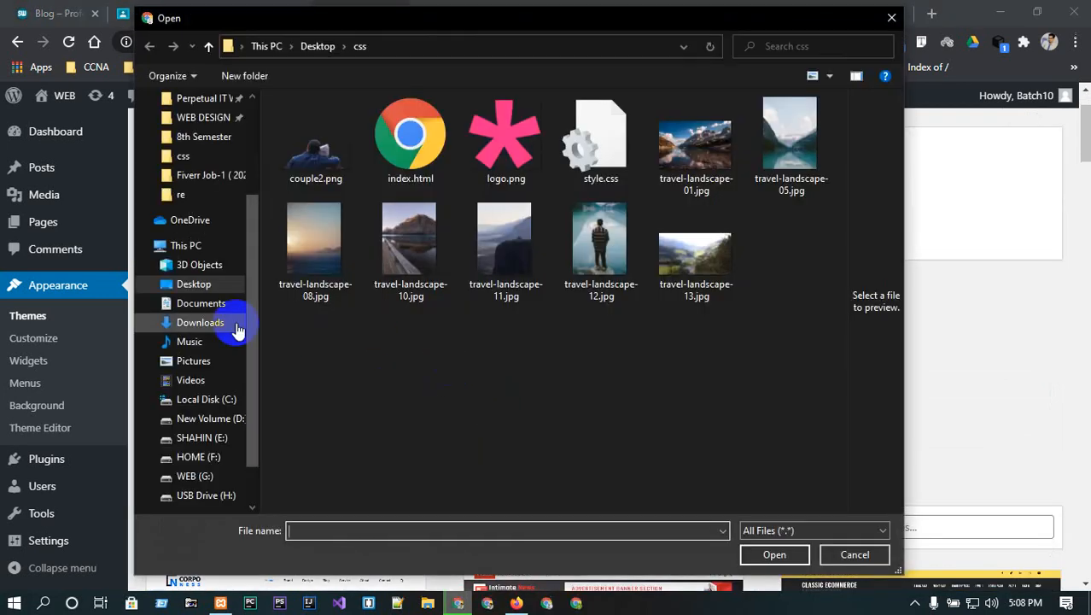
scroll(200, 214, "up", 1)
left_click(195, 124)
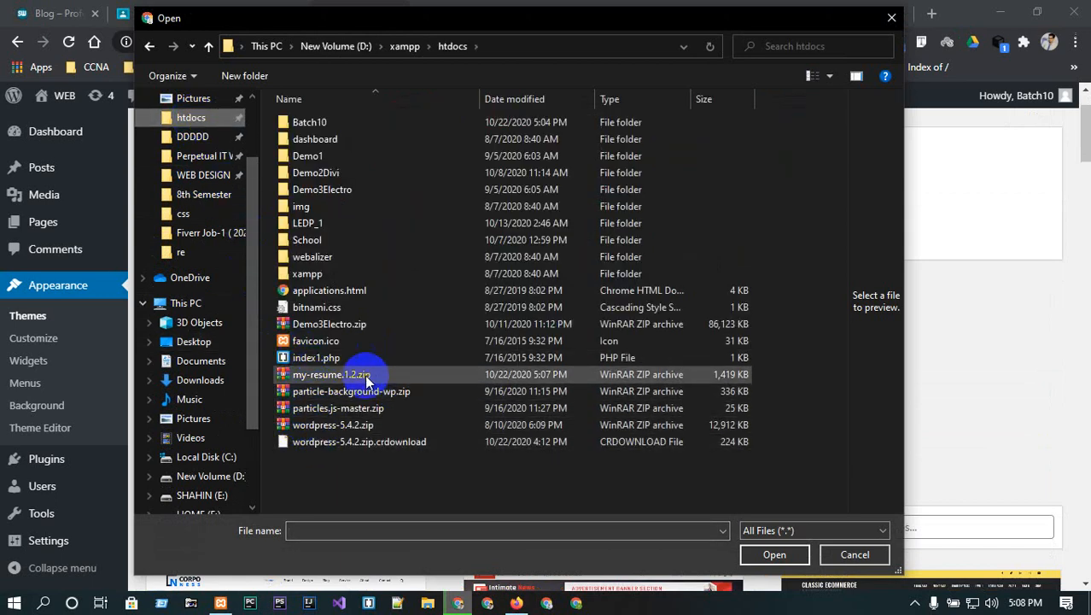
left_click(310, 375)
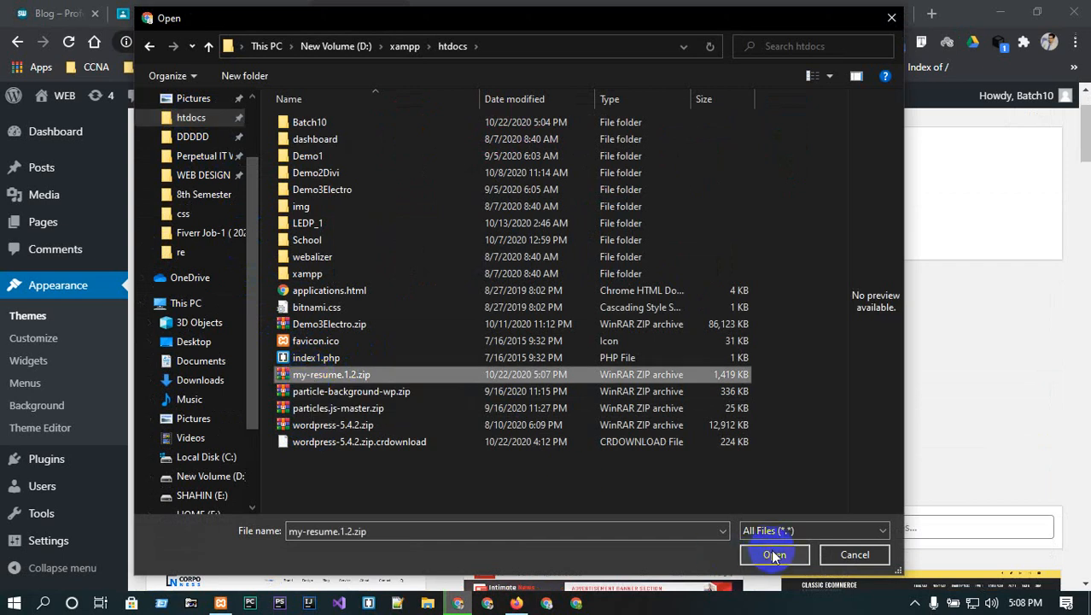
left_click(773, 553)
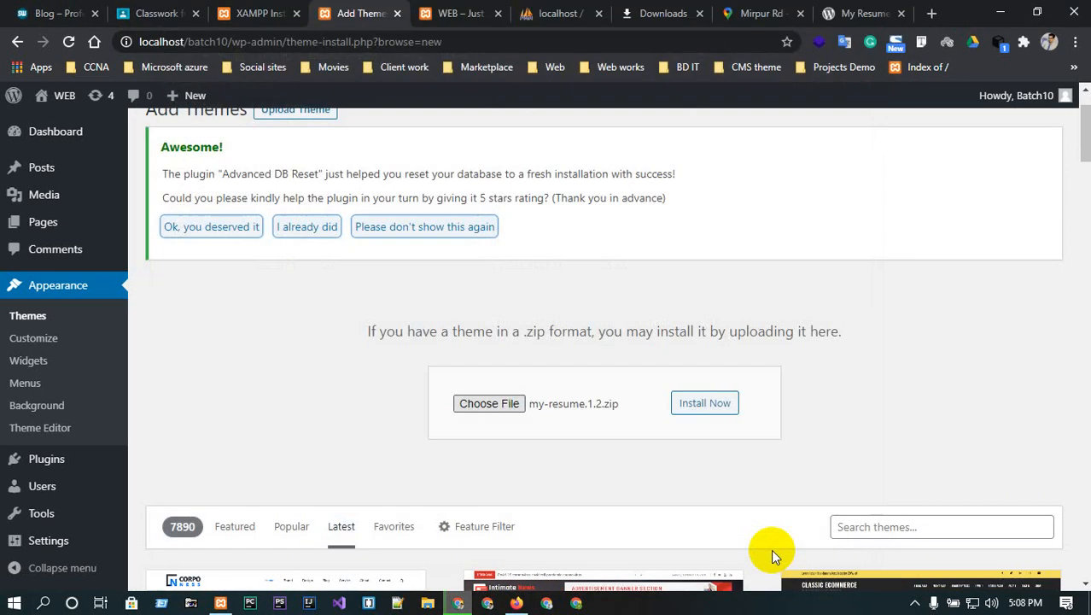
- Install the theme from my-resume.1.2.zip and confirm it installed successfully
left_click(703, 405)
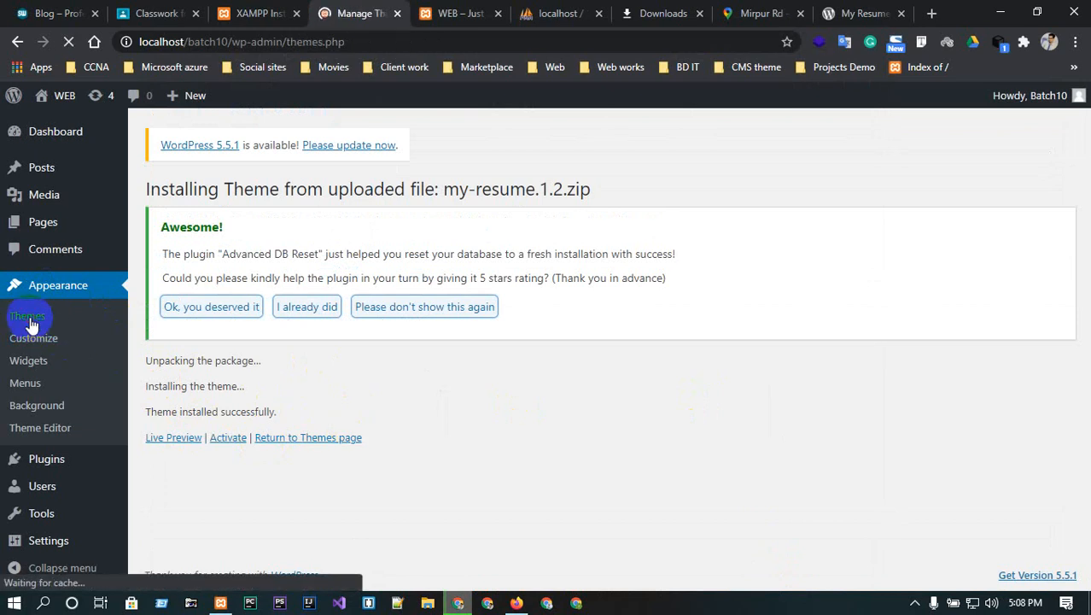
scroll(405, 421, "down", 1)
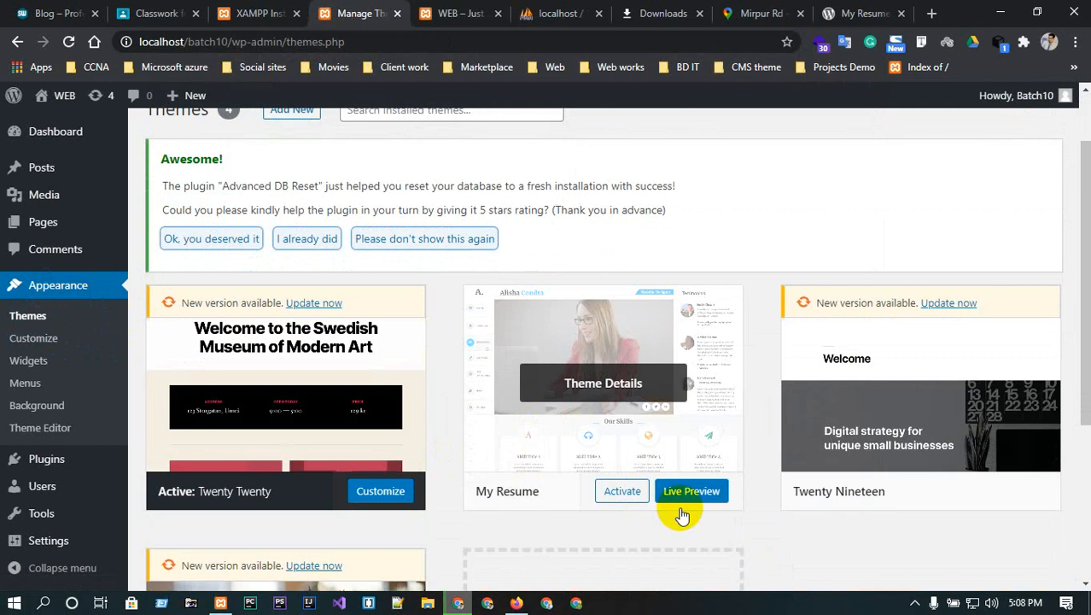
- Open My Resume's details, live preview it, then exit the customizer without activating
left_click(576, 380)
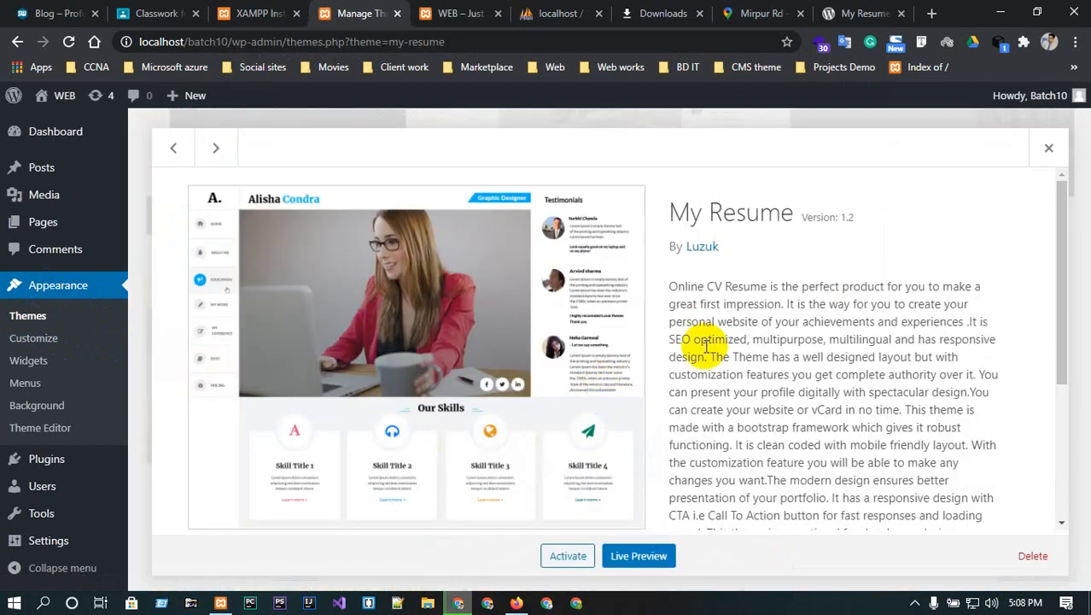
scroll(705, 346, "down", 3)
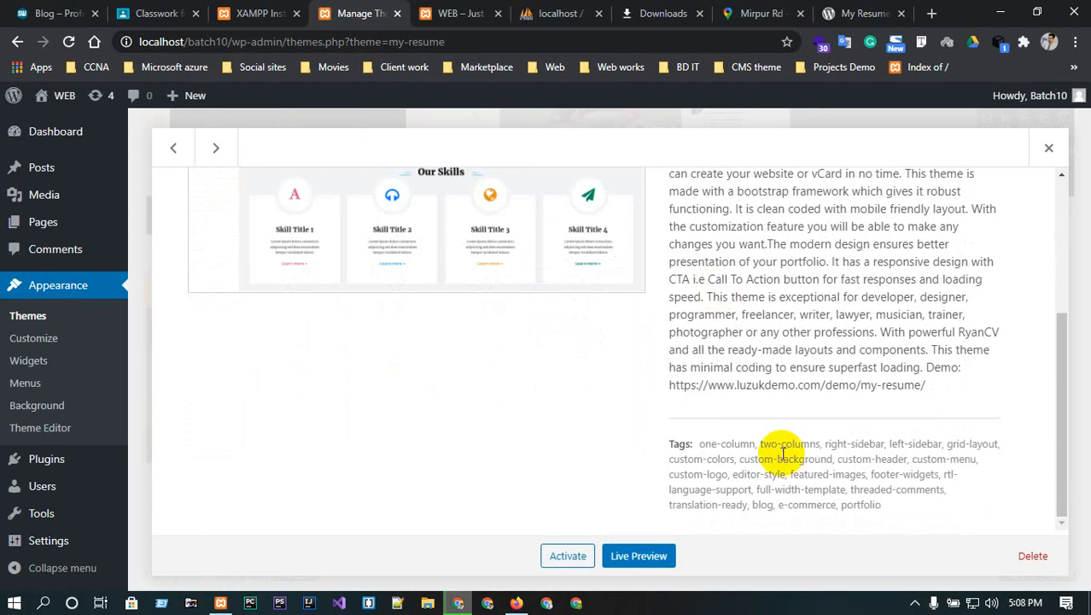
scroll(769, 462, "up", 3)
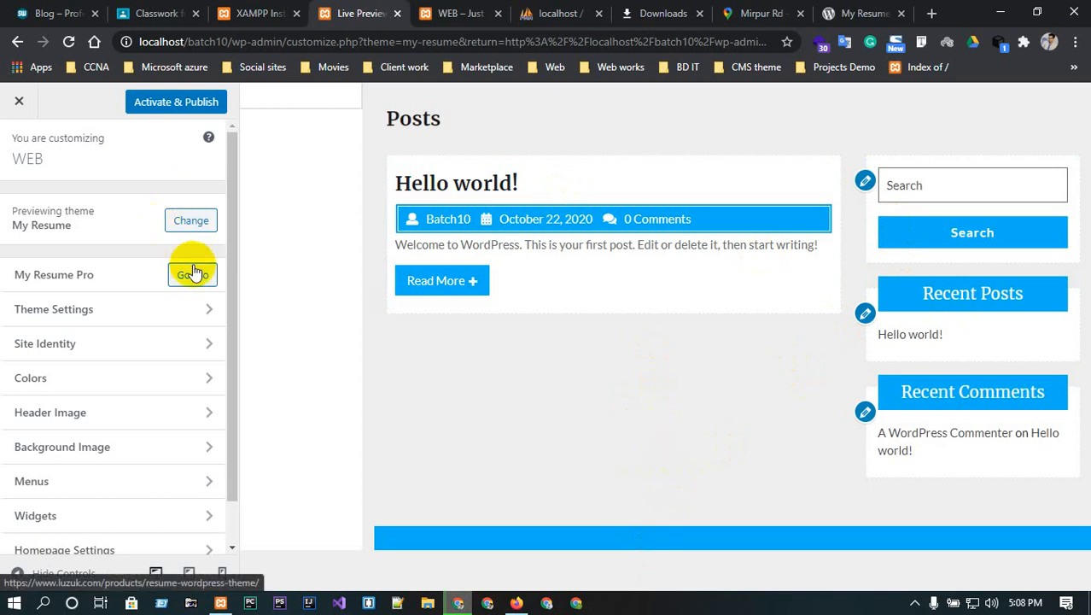
left_click(4, 102)
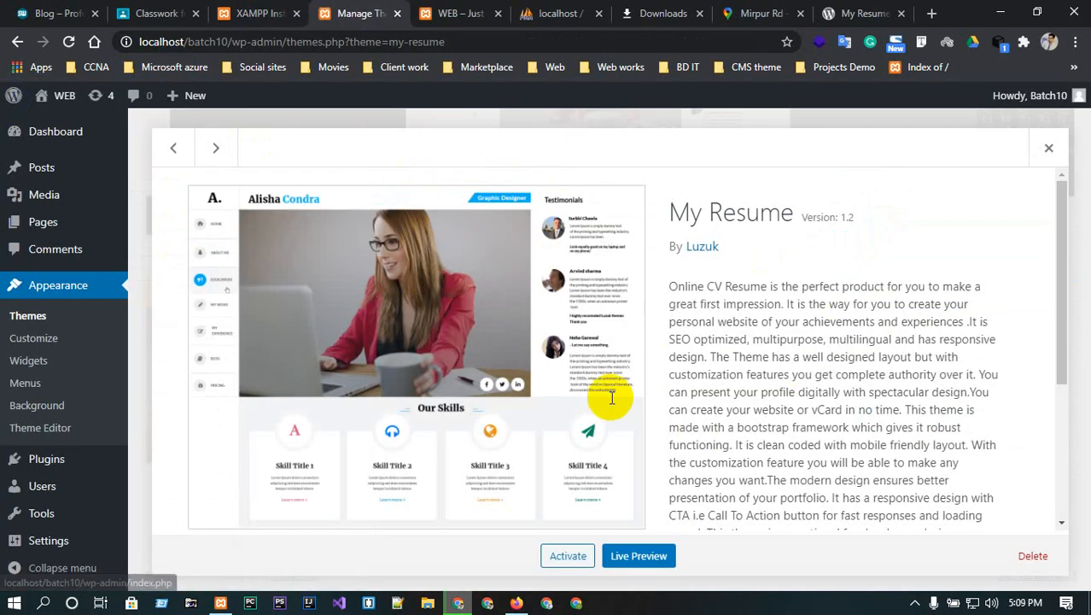
- Activate the My Resume theme
left_click(567, 557)
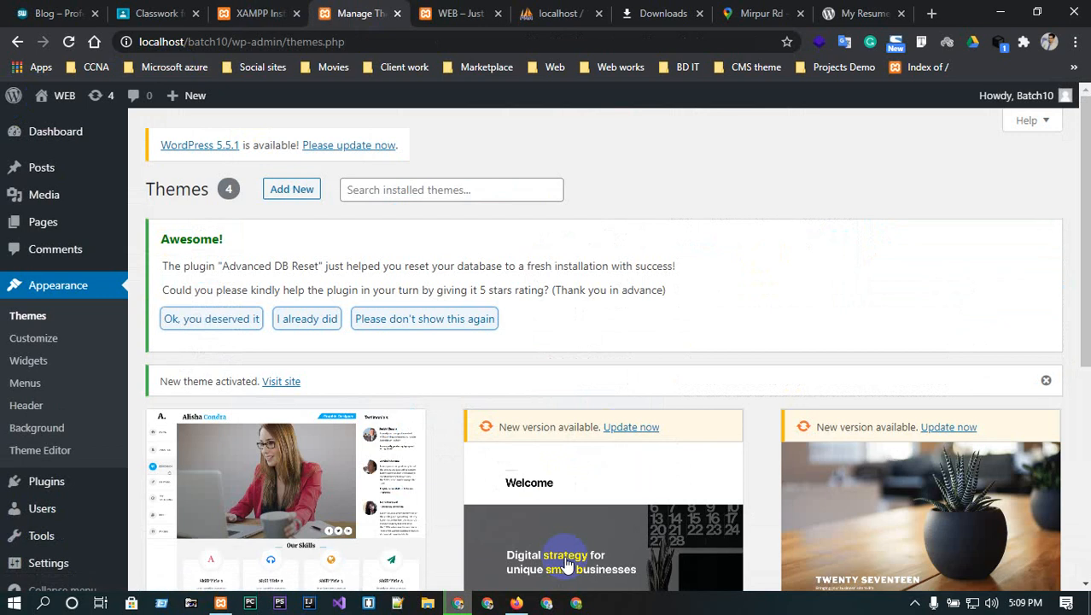
scroll(529, 478, "down", 2)
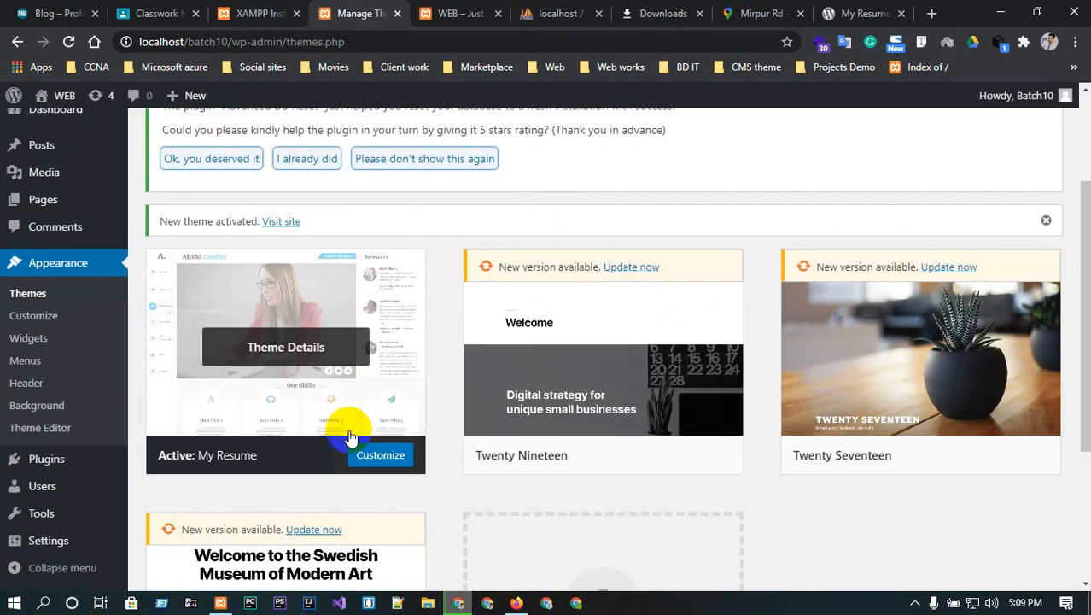
scroll(503, 350, "up", 2)
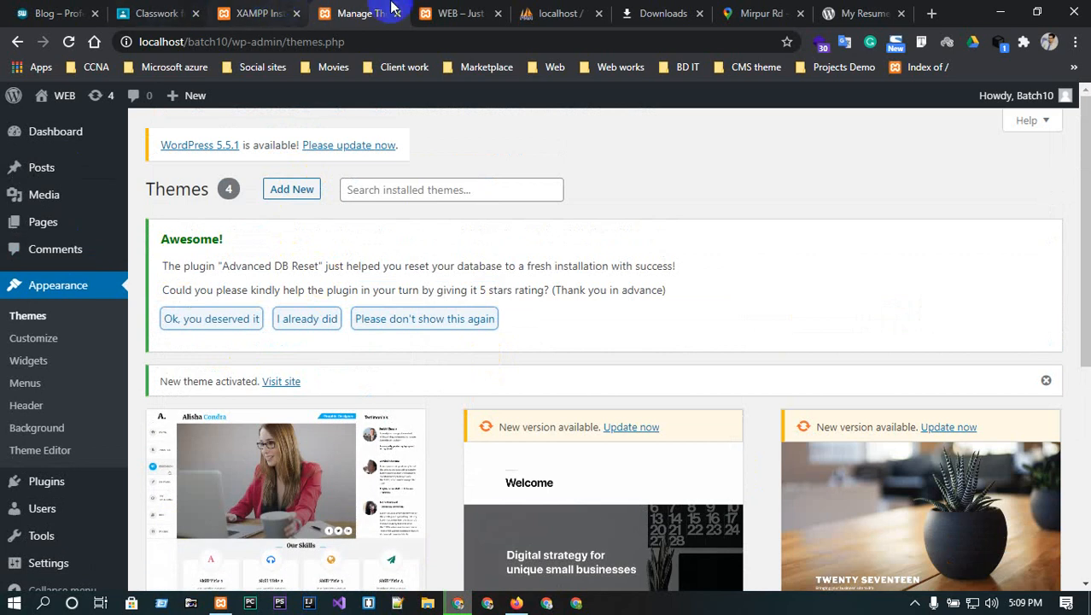
- Reload the WEB front page to see the Resume layout, then recheck My Resume marked Active
left_click(455, 8)
left_click(69, 41)
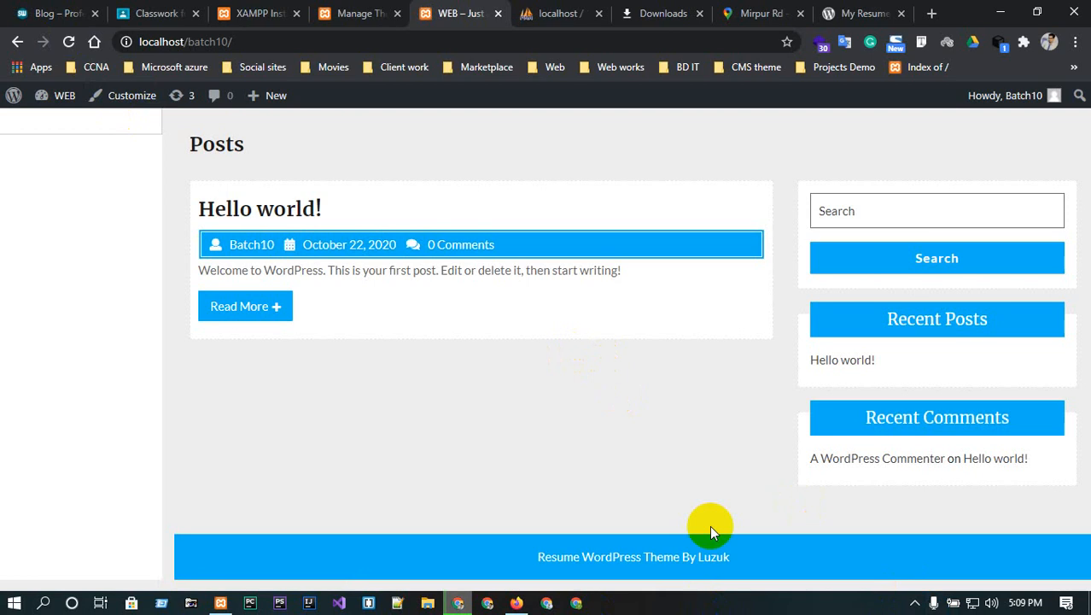
left_click(376, 13)
scroll(321, 467, "down", 1)
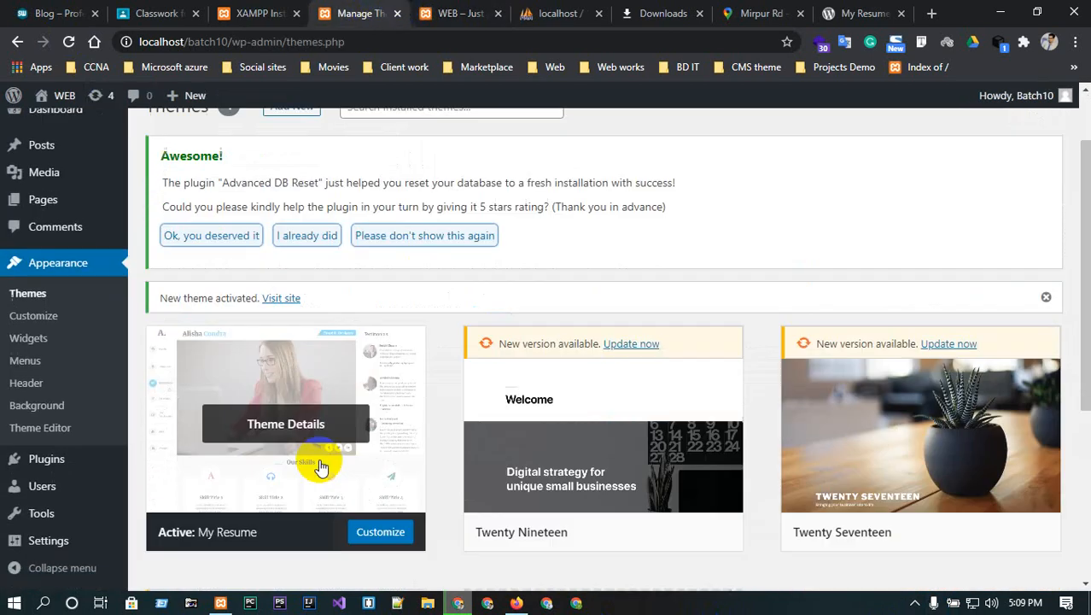
scroll(321, 467, "down", 2)
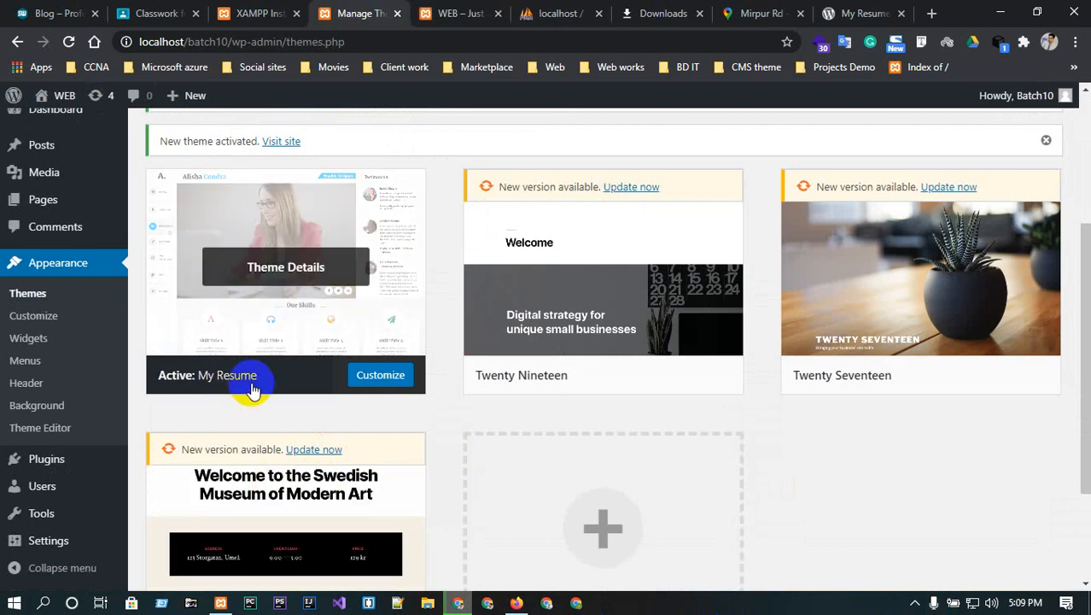
scroll(252, 388, "up", 1)
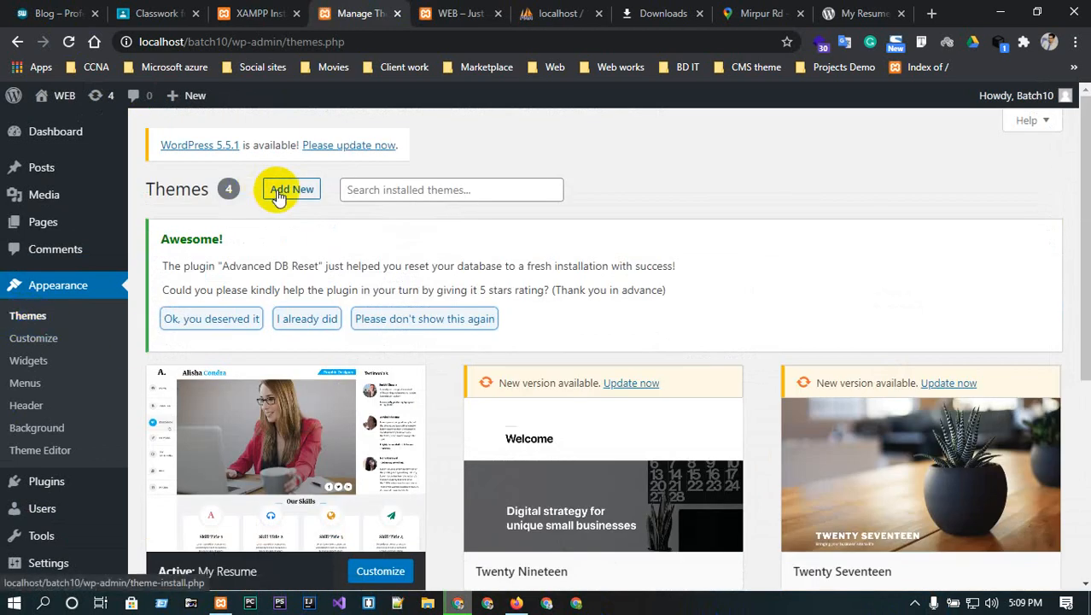
- Browse the Popular themes under Add New, then go to Tools > Advanced WP Reset
left_click(285, 189)
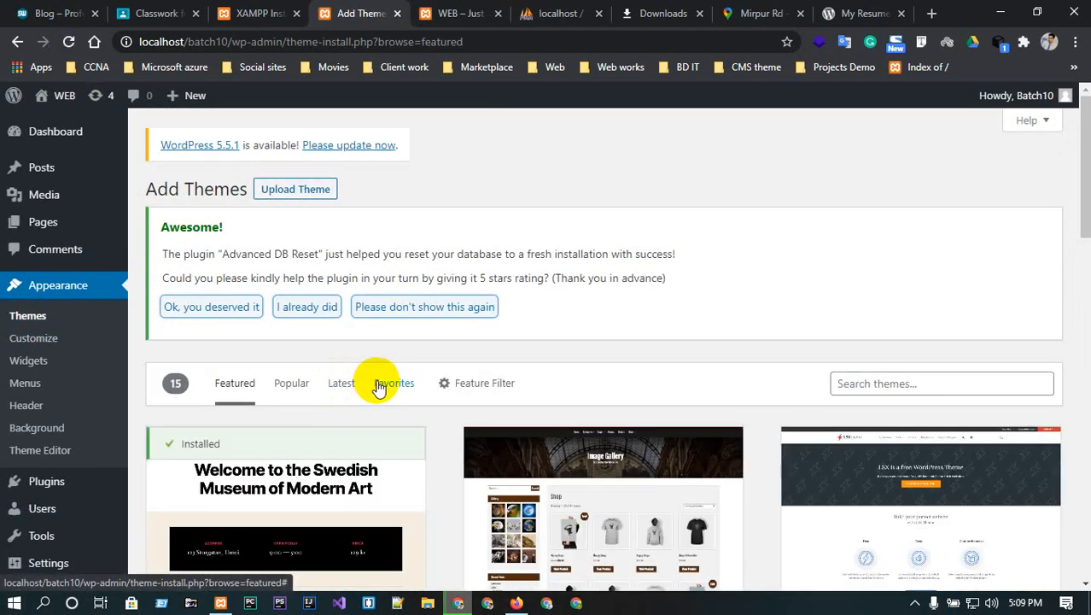
left_click(288, 389)
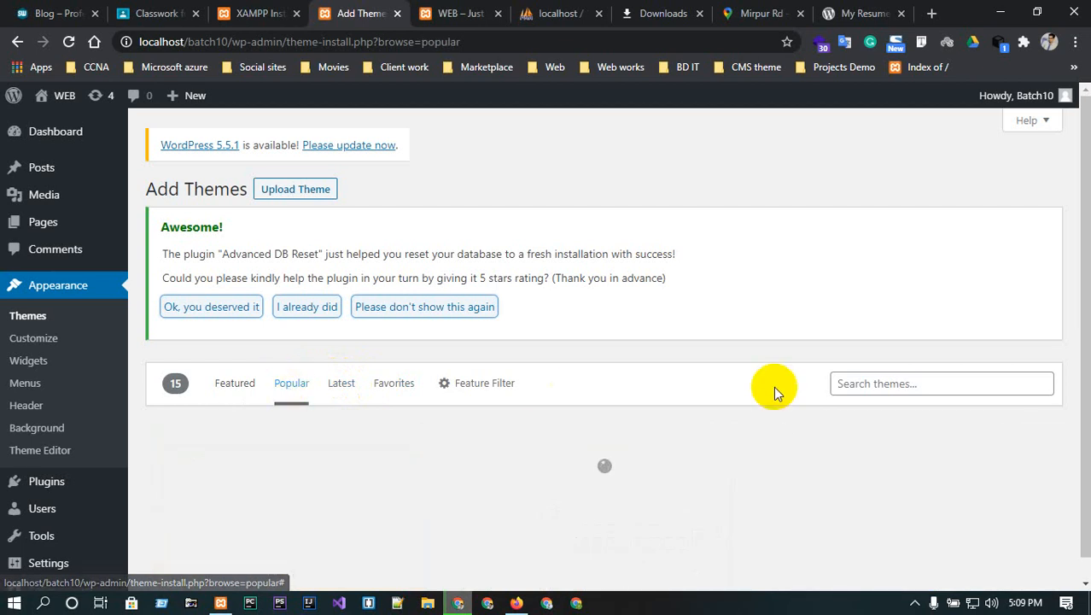
scroll(775, 392, "down", 2)
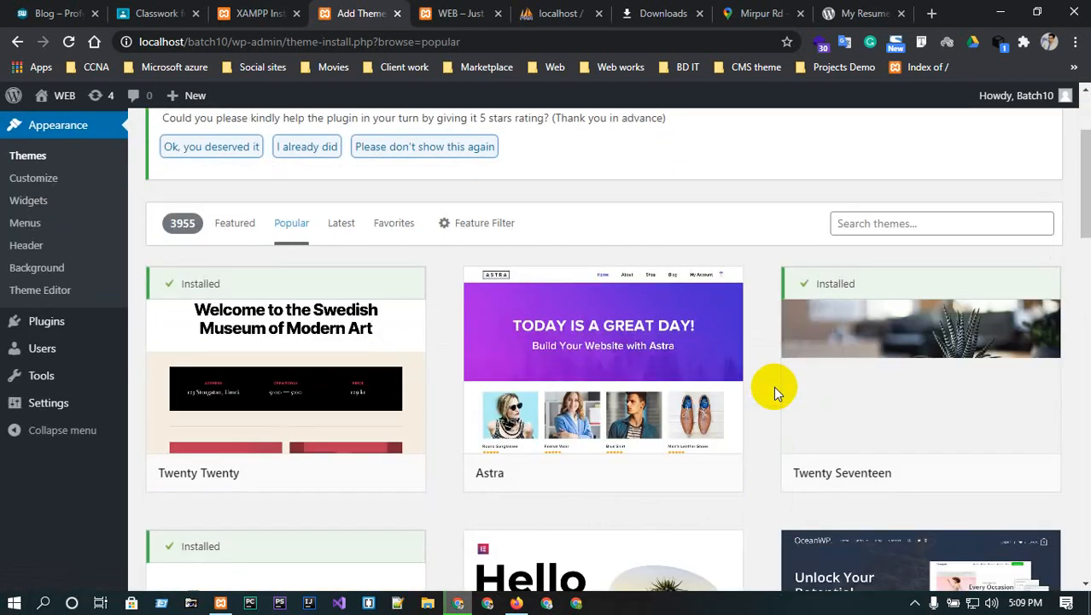
mouse_move(632, 359)
scroll(691, 476, "down", 1)
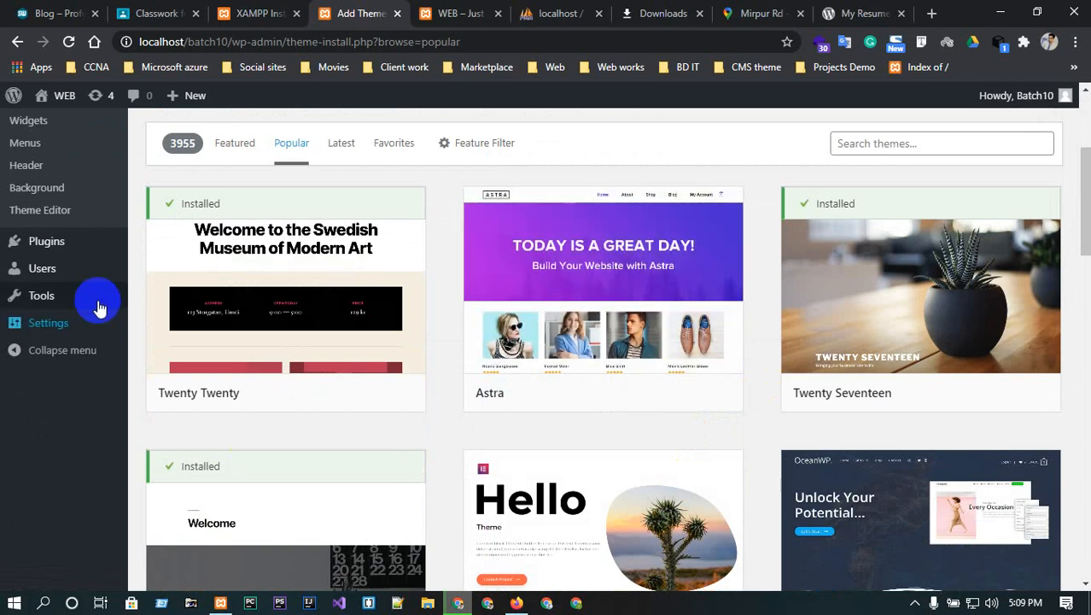
mouse_move(53, 292)
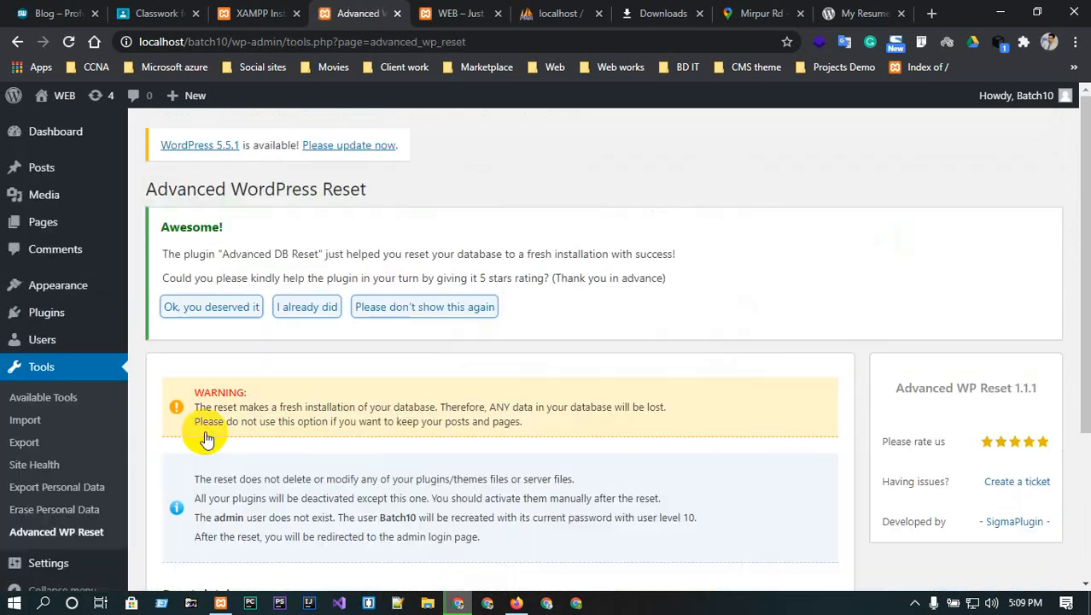
- Confirm with the word 'reset' and reset the database to a fresh installation
scroll(206, 438, "down", 3)
left_click(220, 434)
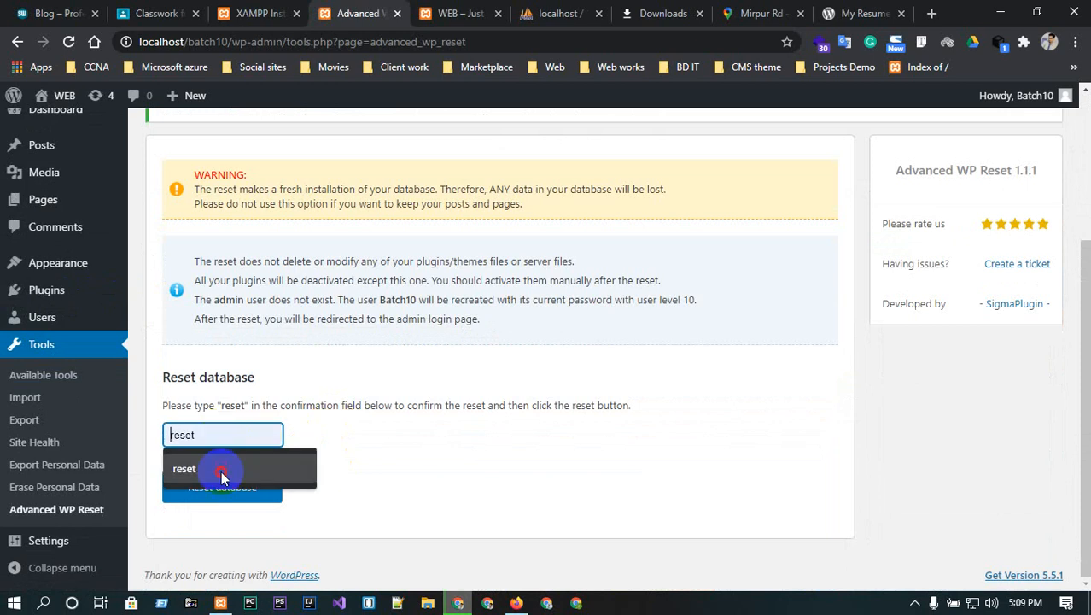
left_click(224, 474)
left_click(218, 493)
left_click(465, 415)
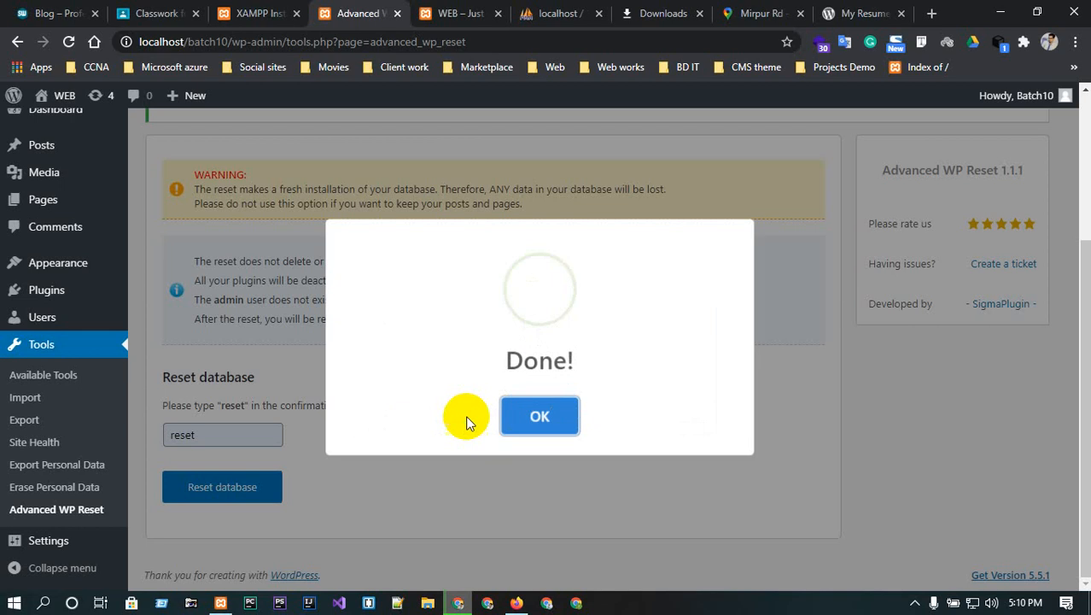
left_click(551, 410)
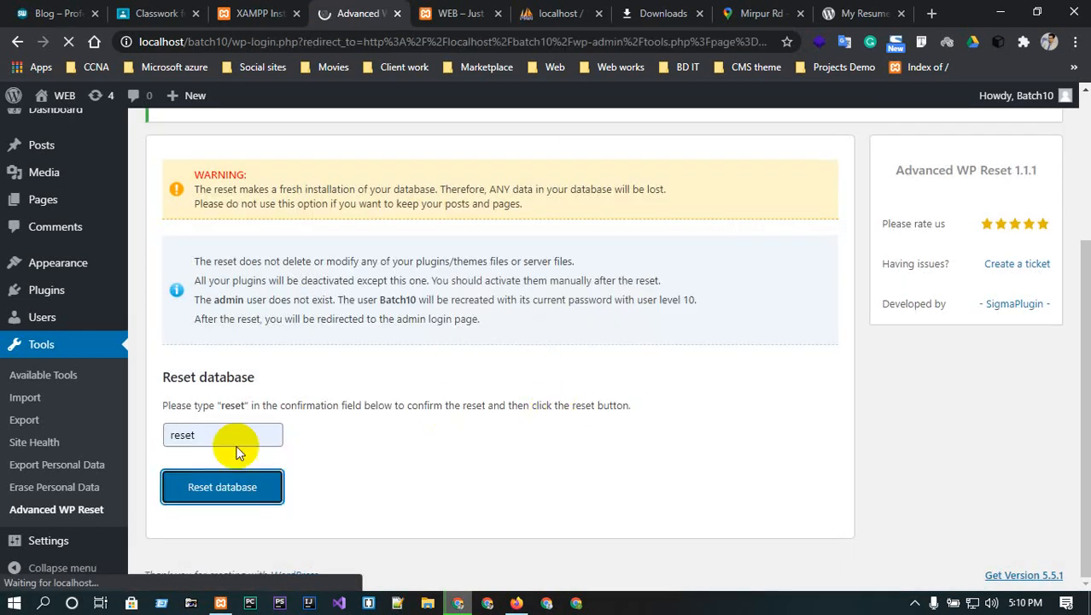
- Log back in to the admin area with the account username and password
double_click(516, 327)
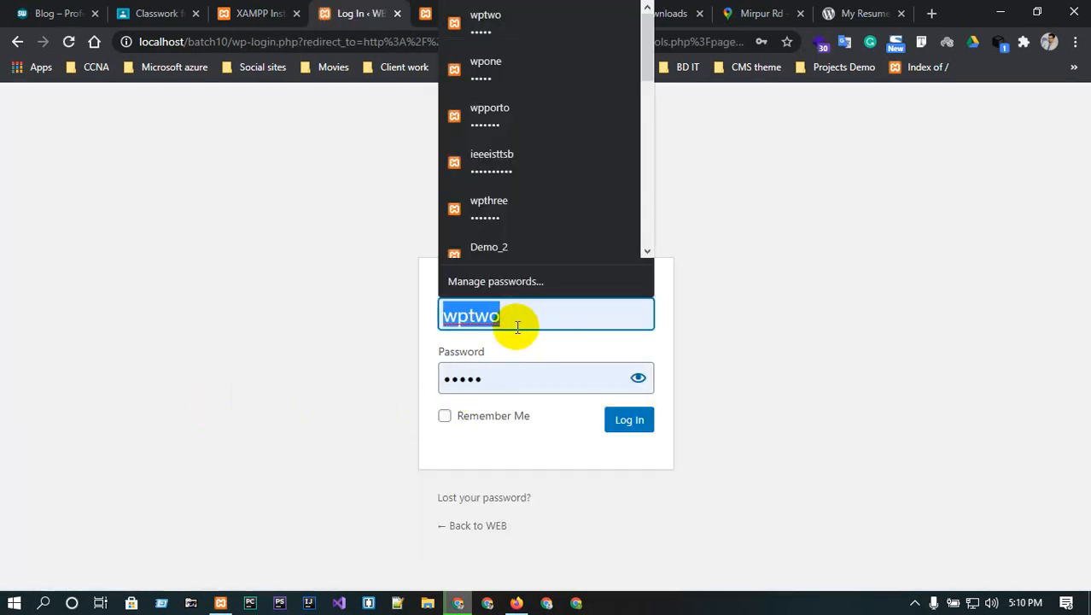
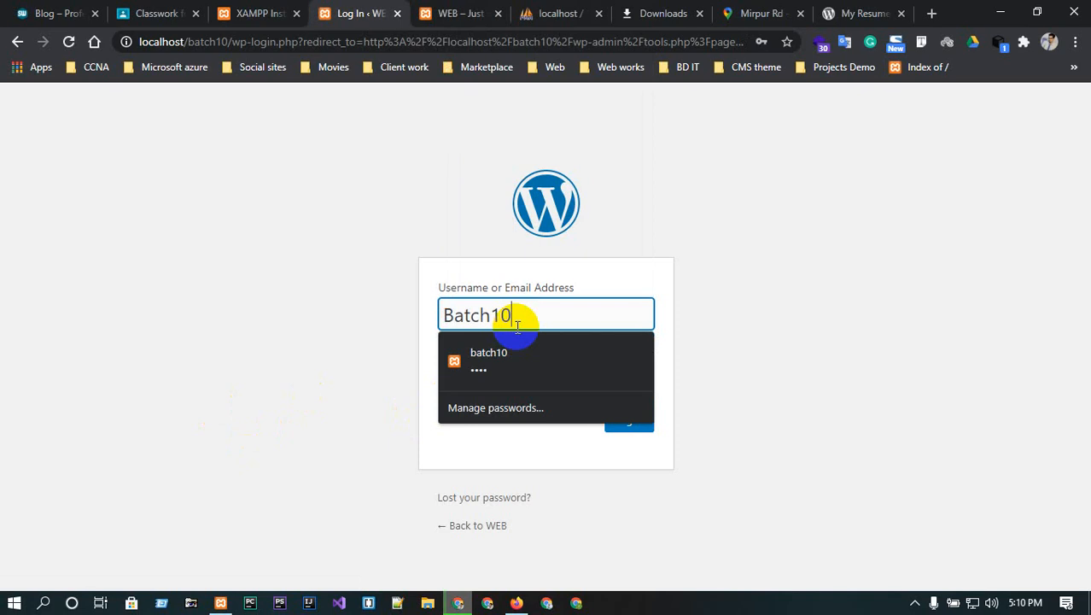
double_click(517, 327)
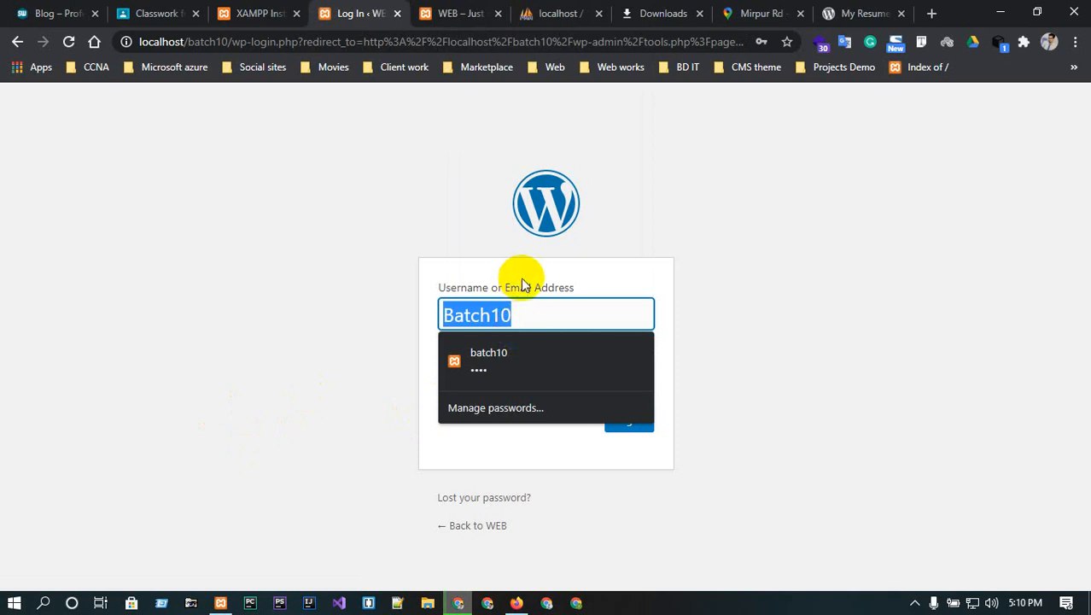
left_click(545, 335)
left_click(525, 370)
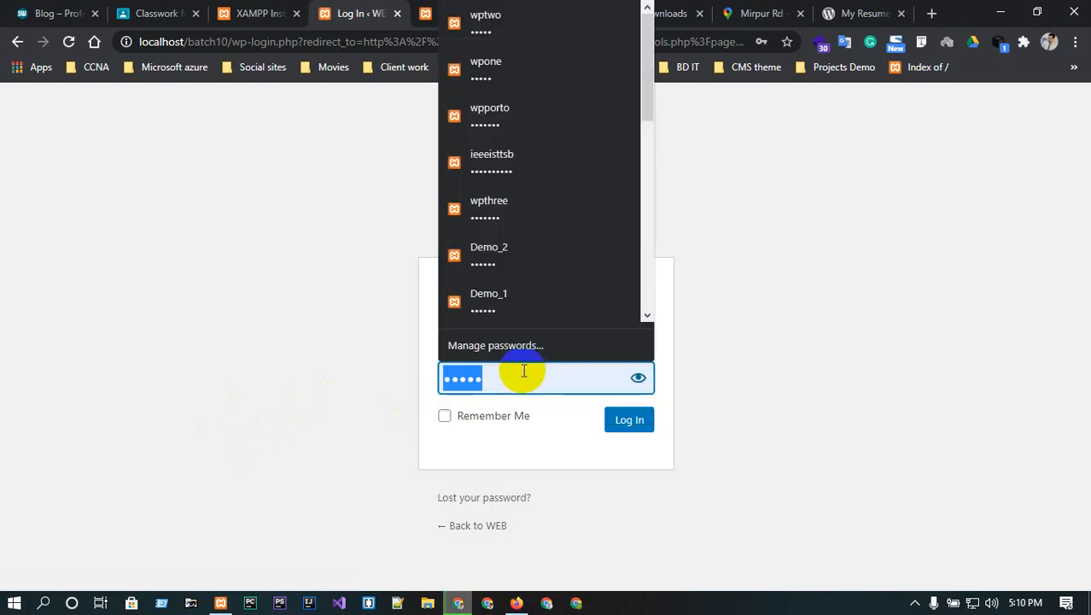
left_click(640, 378)
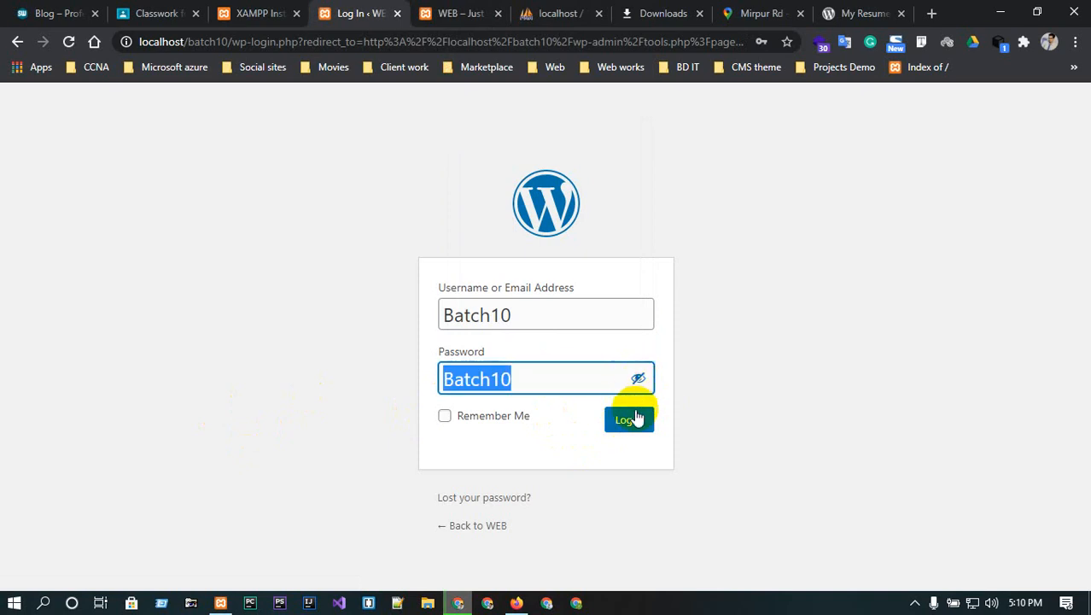
left_click(632, 419)
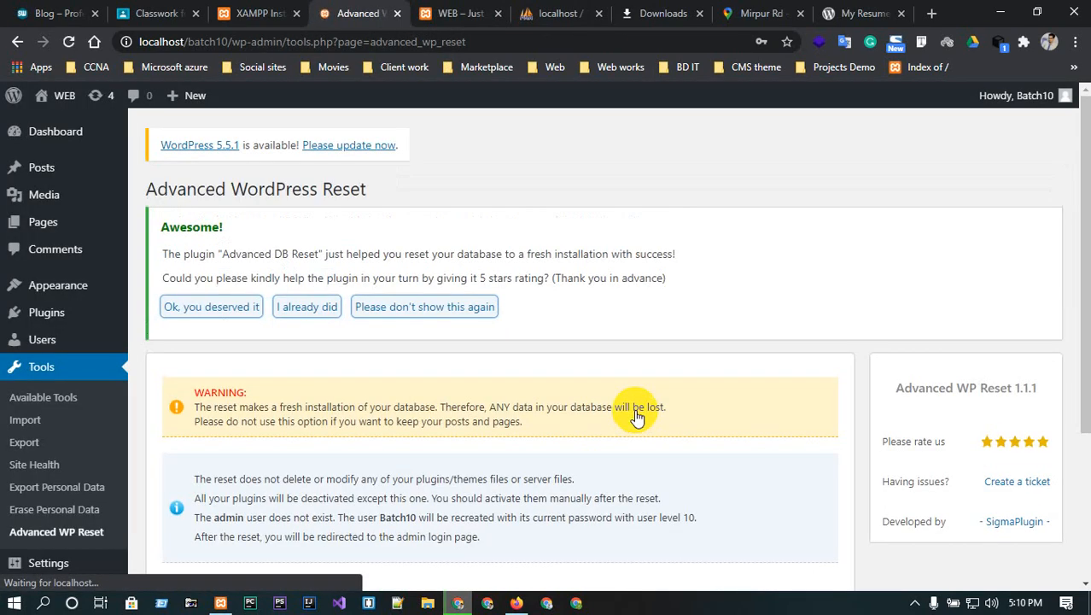
- Browse Popular themes under Appearance > Themes > Add New and install Astra
scroll(119, 465, "down", 2)
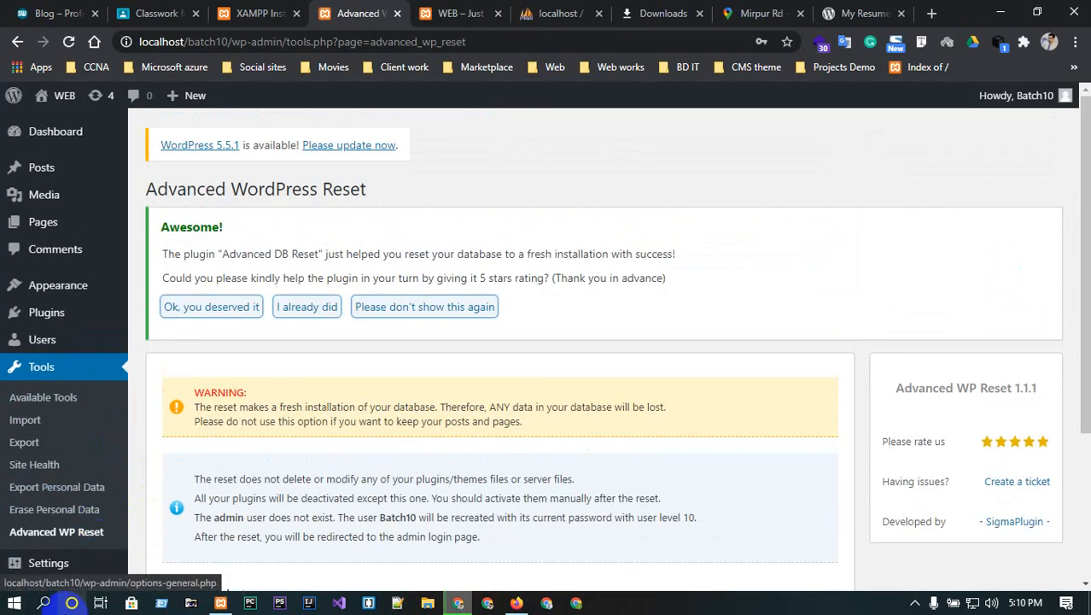
mouse_move(32, 205)
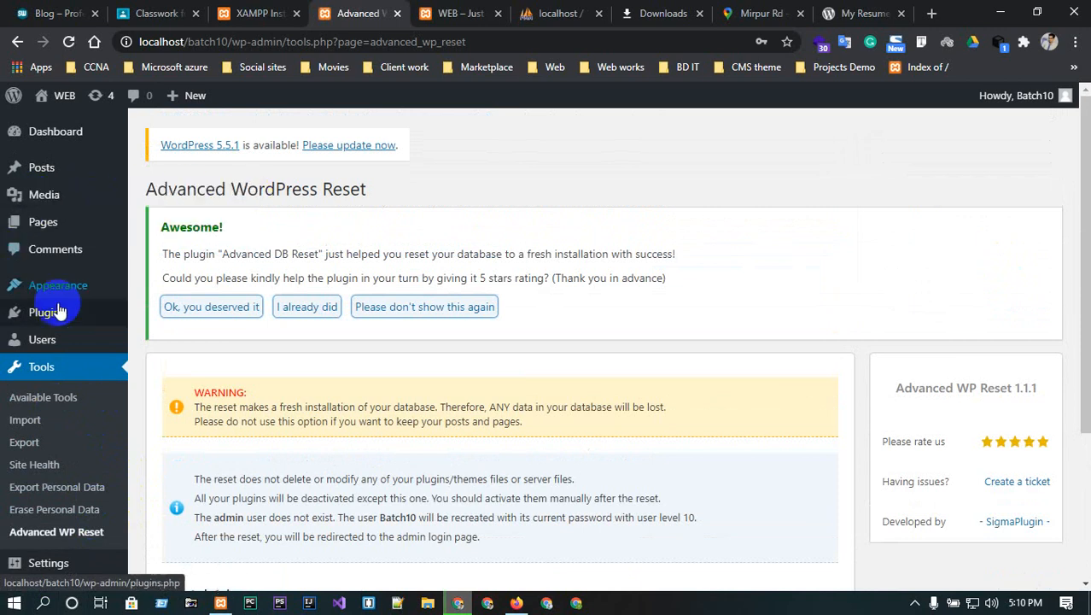
mouse_move(59, 296)
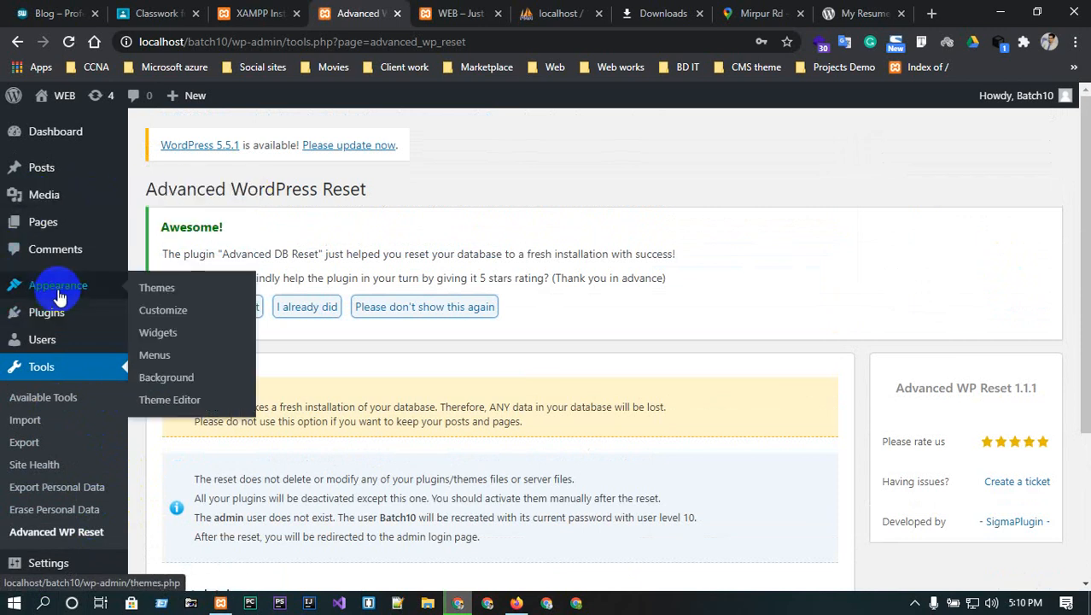
left_click(155, 291)
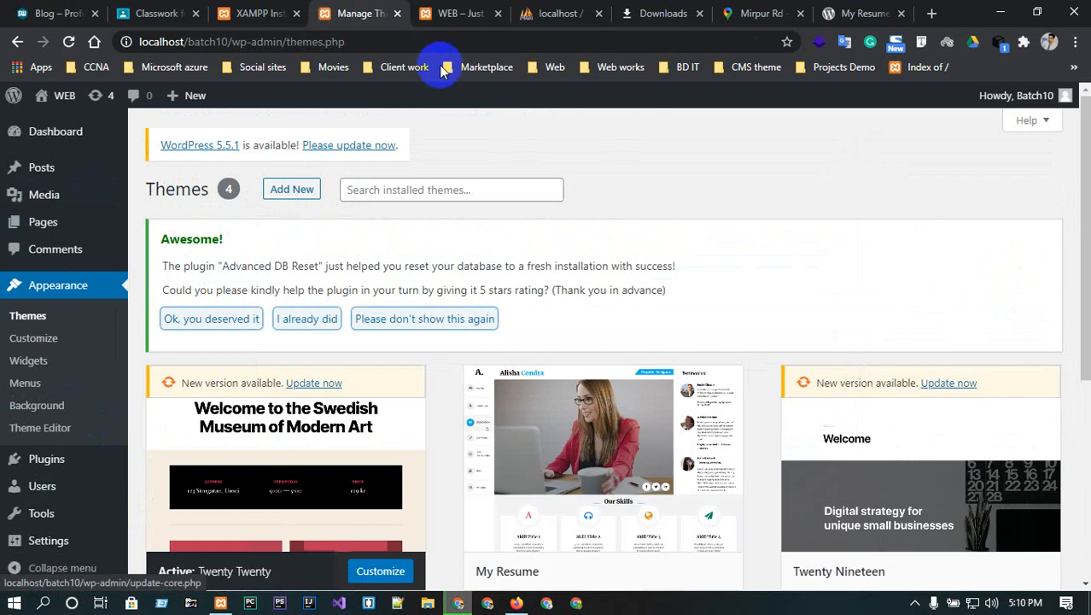
left_click(292, 189)
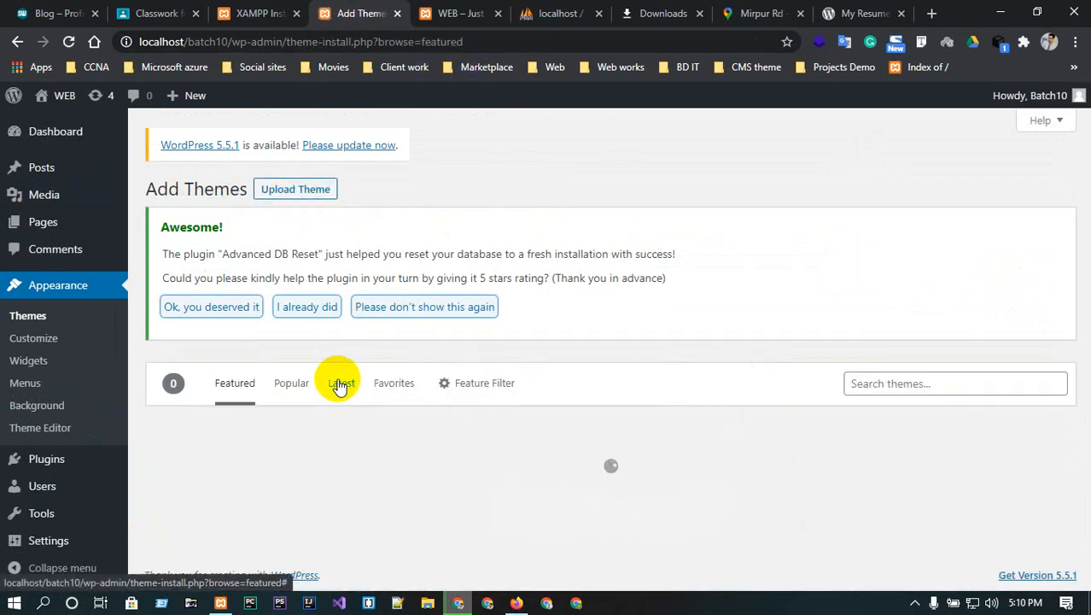
left_click(291, 385)
scroll(290, 384, "down", 2)
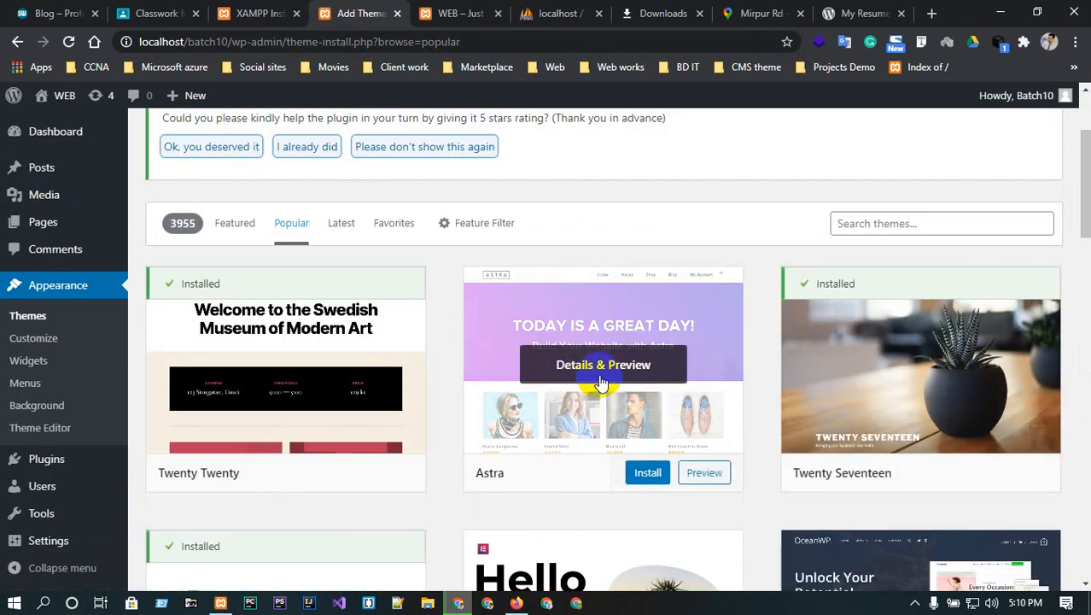
left_click(648, 472)
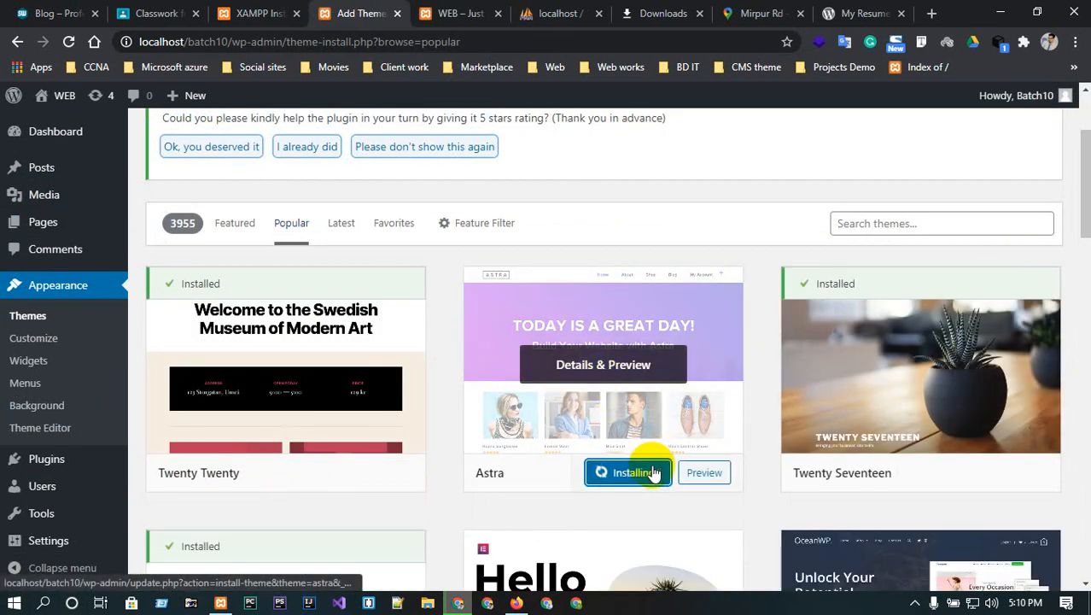
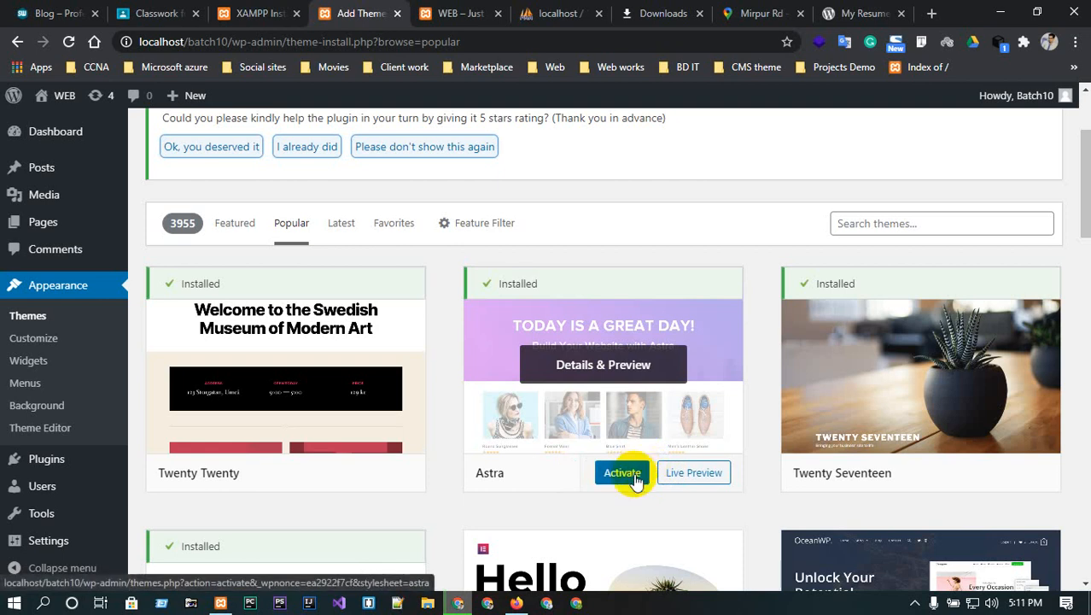
- Activate the Astra theme and start installing its recommended Starter Templates plugin
left_click(635, 481)
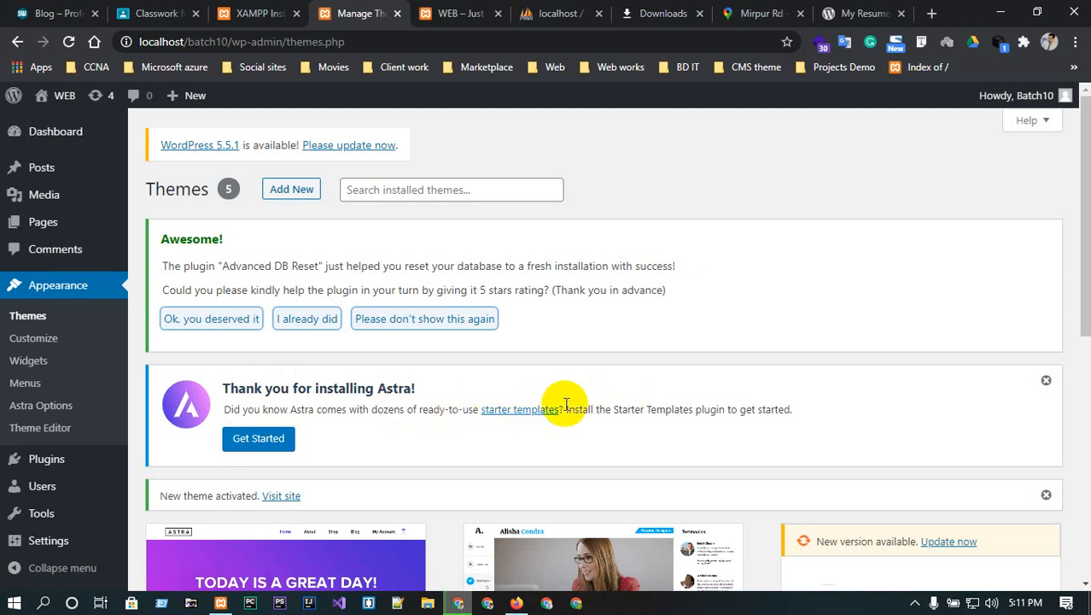
left_click(245, 445)
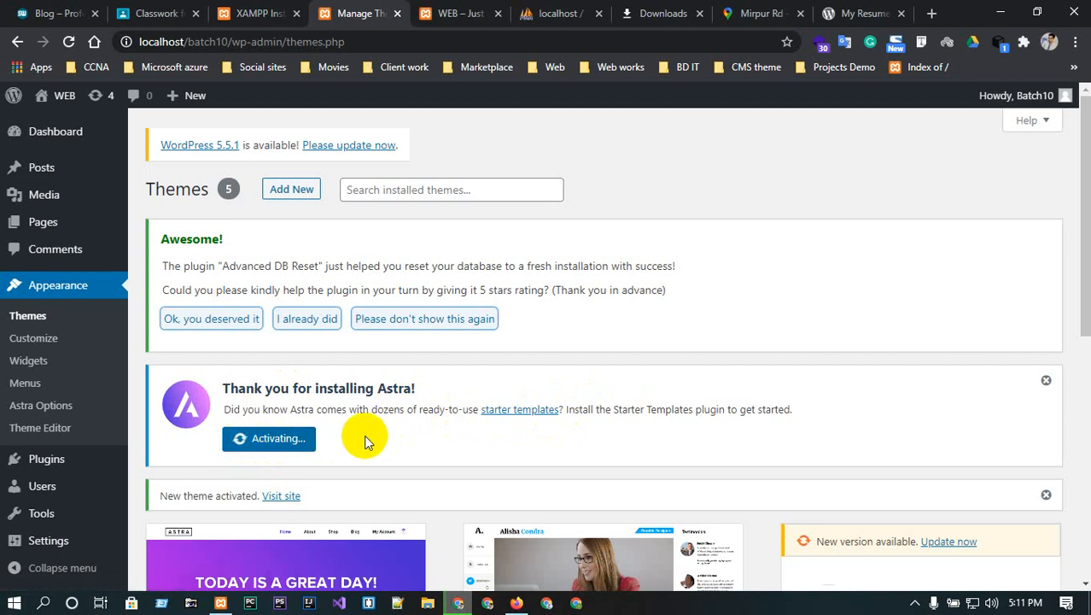
scroll(363, 434, "down", 3)
scroll(363, 434, "up", 3)
scroll(36, 538, "down", 5)
scroll(38, 529, "up", 5)
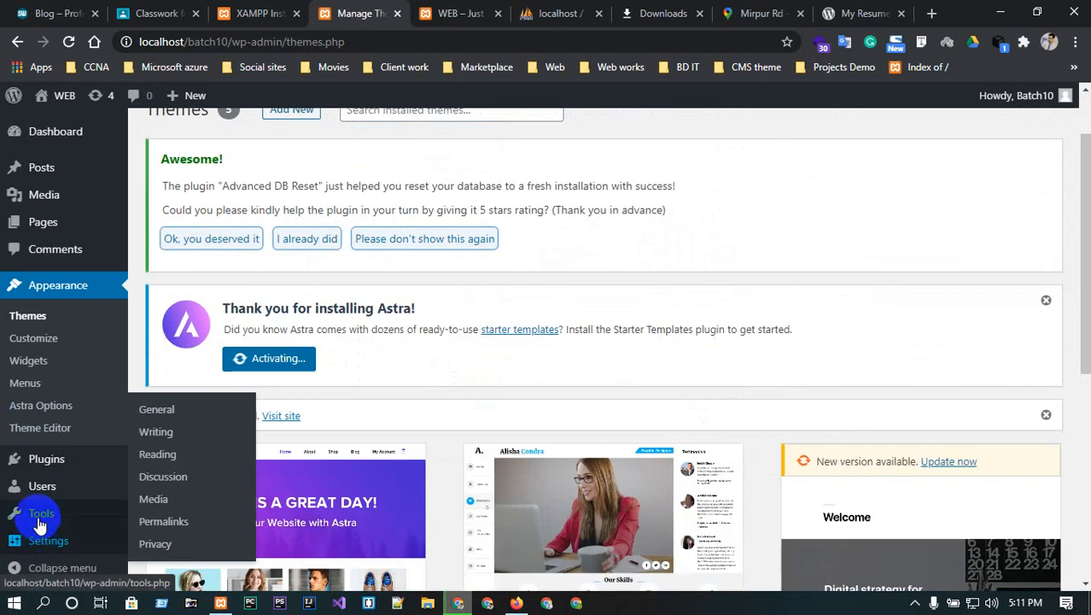
left_click(28, 398)
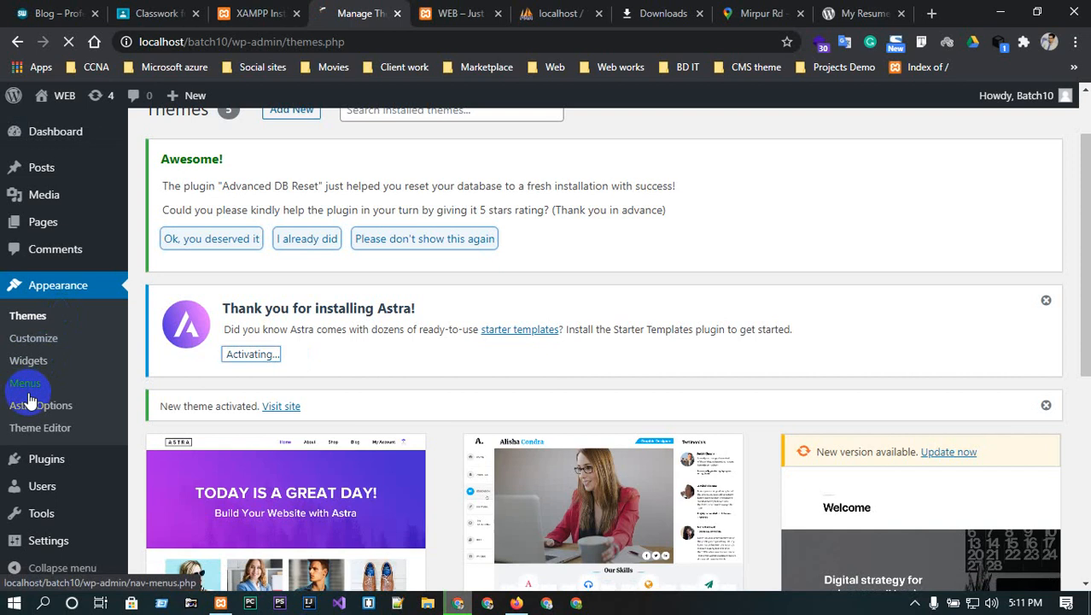
- Choose Elementor as the page builder for Starter Templates
left_click(23, 413)
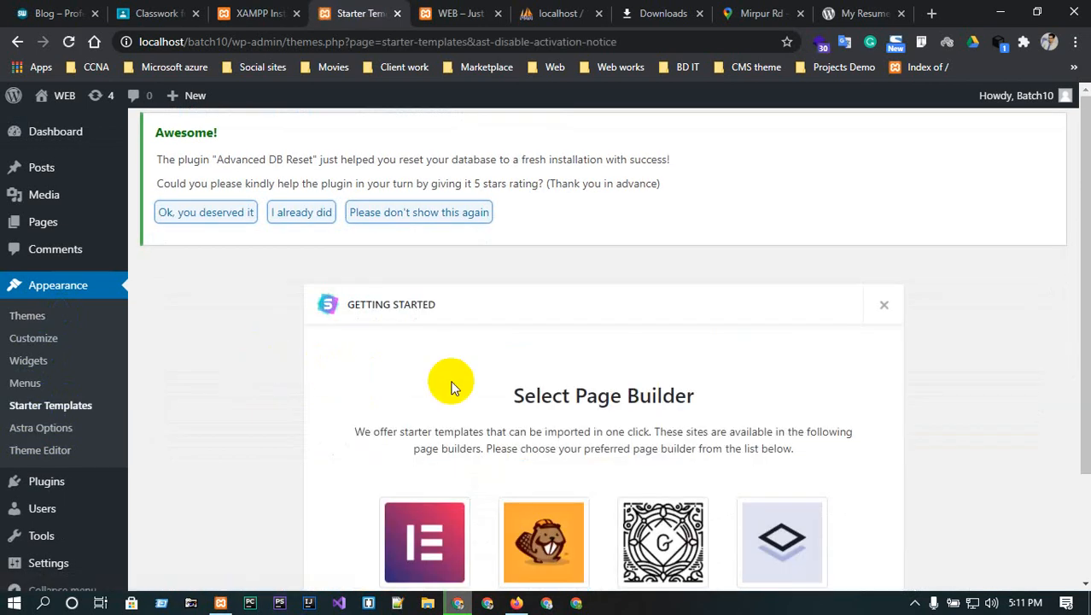
scroll(511, 410, "down", 2)
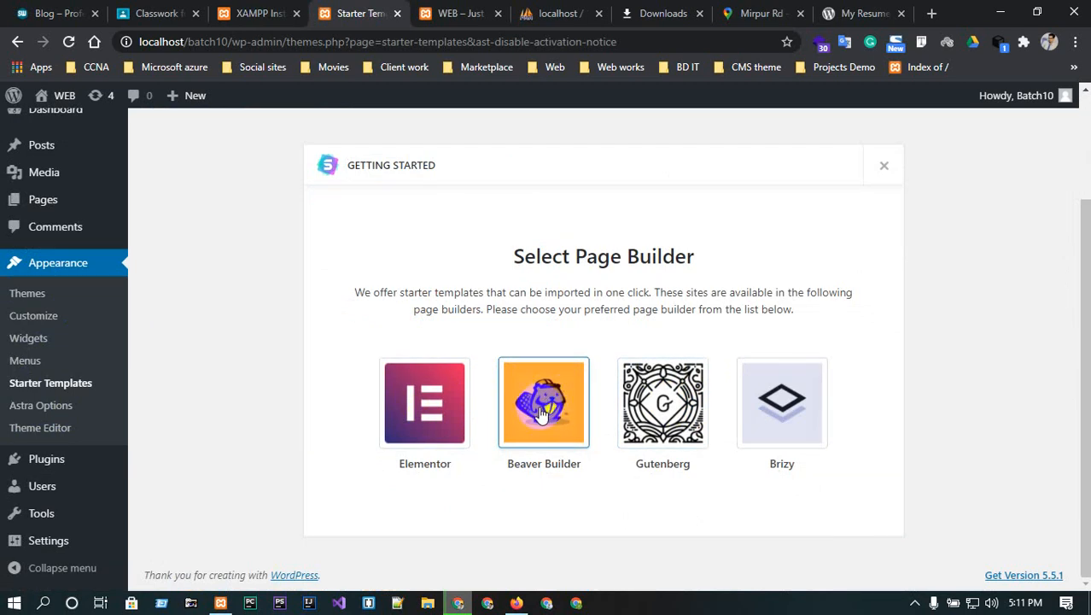
left_click(436, 416)
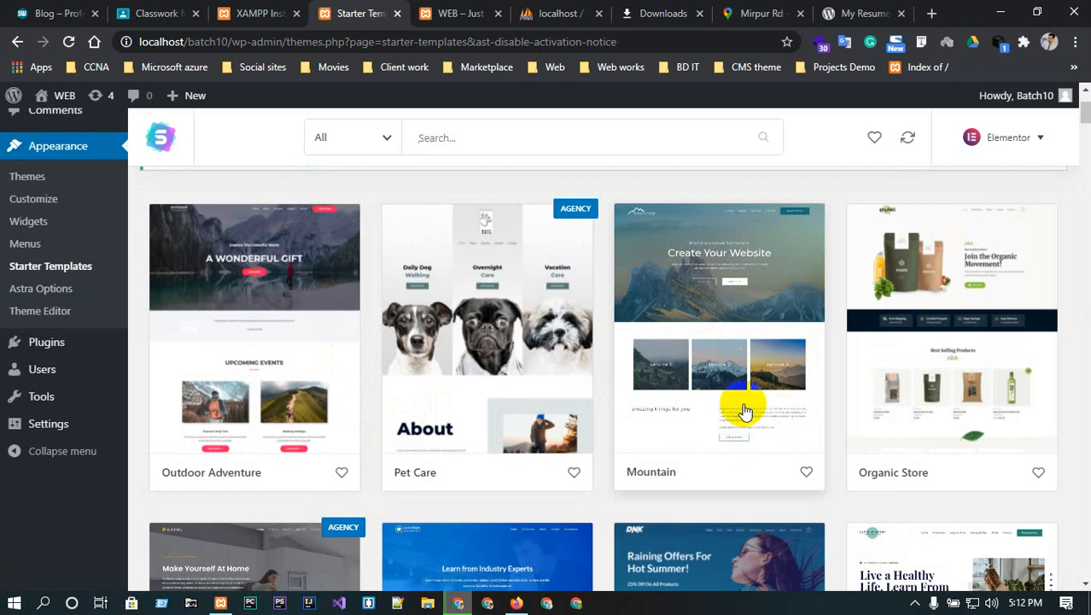
- Browse the starter template grid and open the Organic Store template's details
scroll(905, 423, "down", 1)
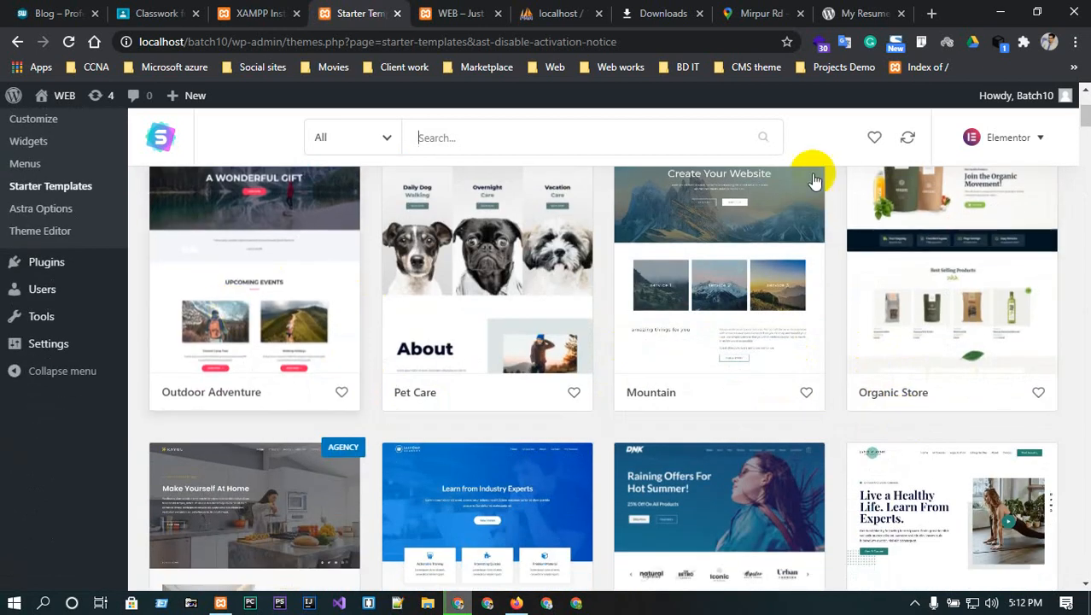
scroll(781, 205, "down", 2)
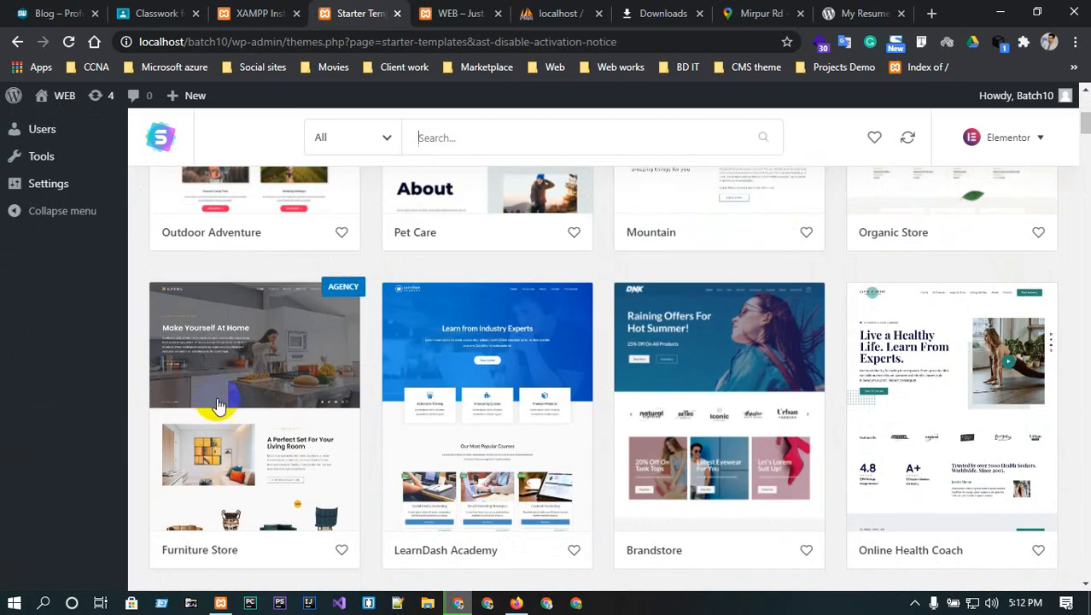
scroll(559, 422, "down", 1)
scroll(562, 424, "down", 4)
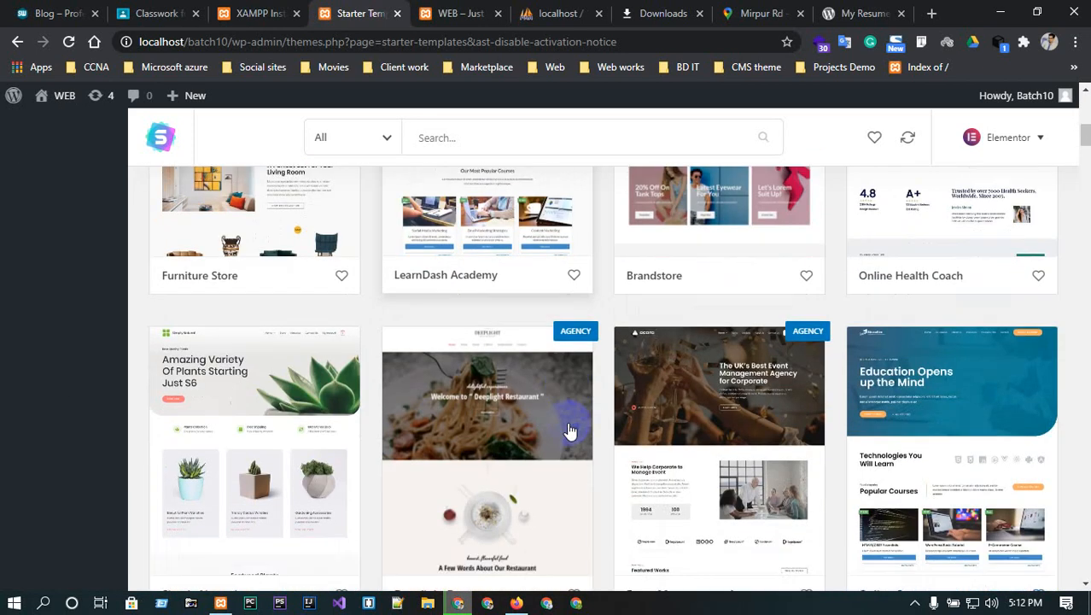
scroll(570, 430, "down", 4)
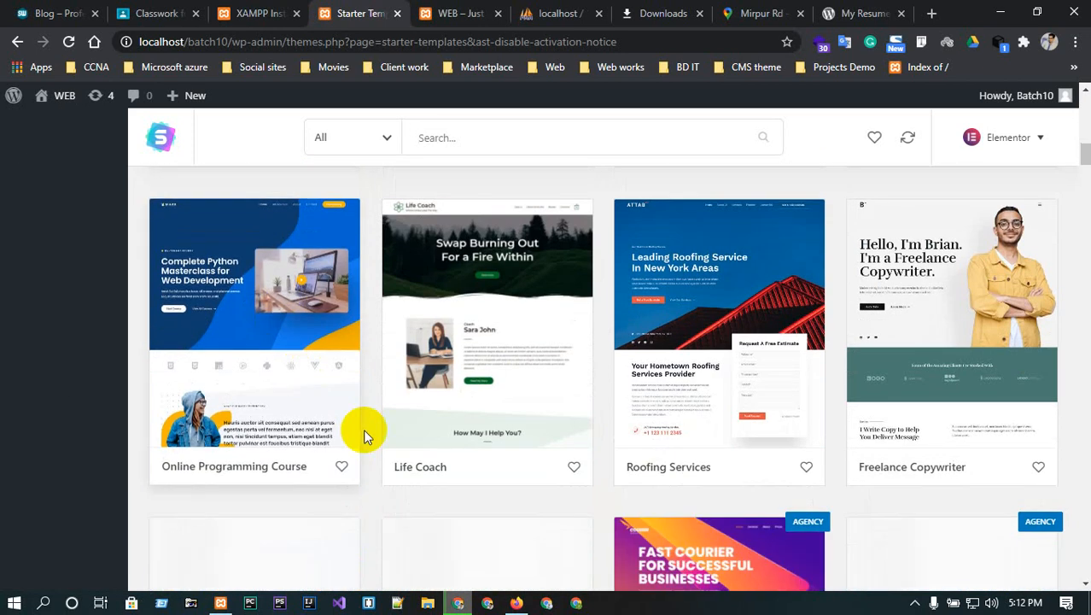
scroll(721, 444, "down", 1)
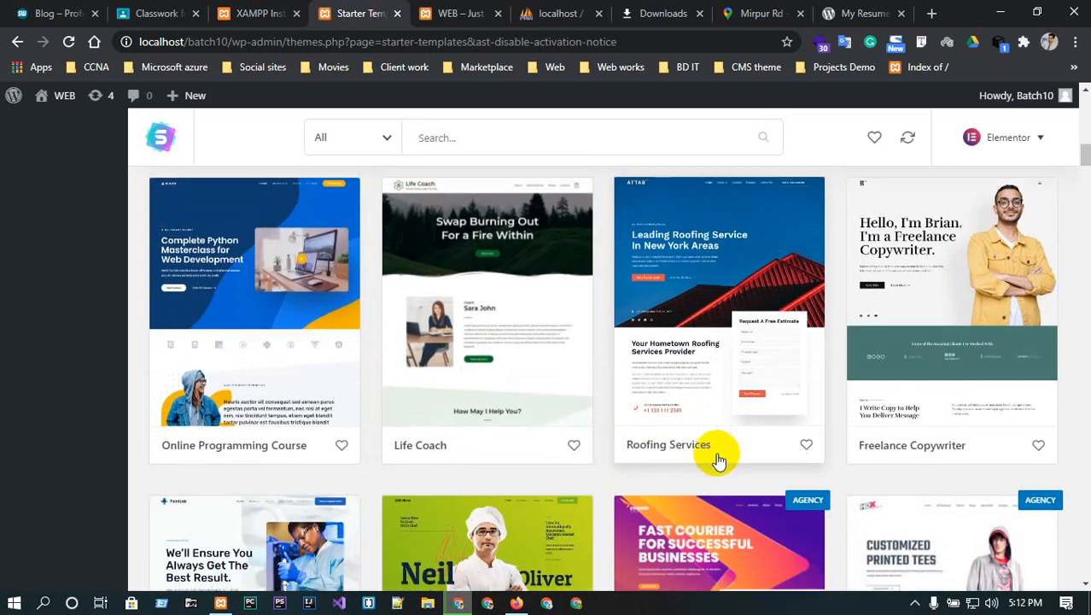
scroll(719, 461, "down", 2)
scroll(719, 461, "up", 5)
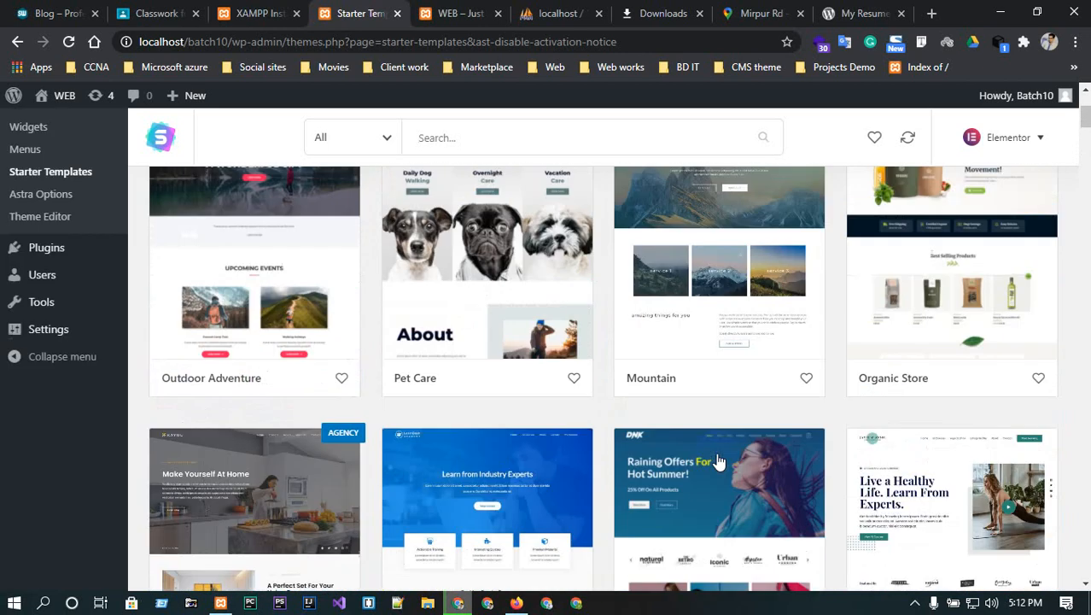
scroll(719, 461, "down", 2)
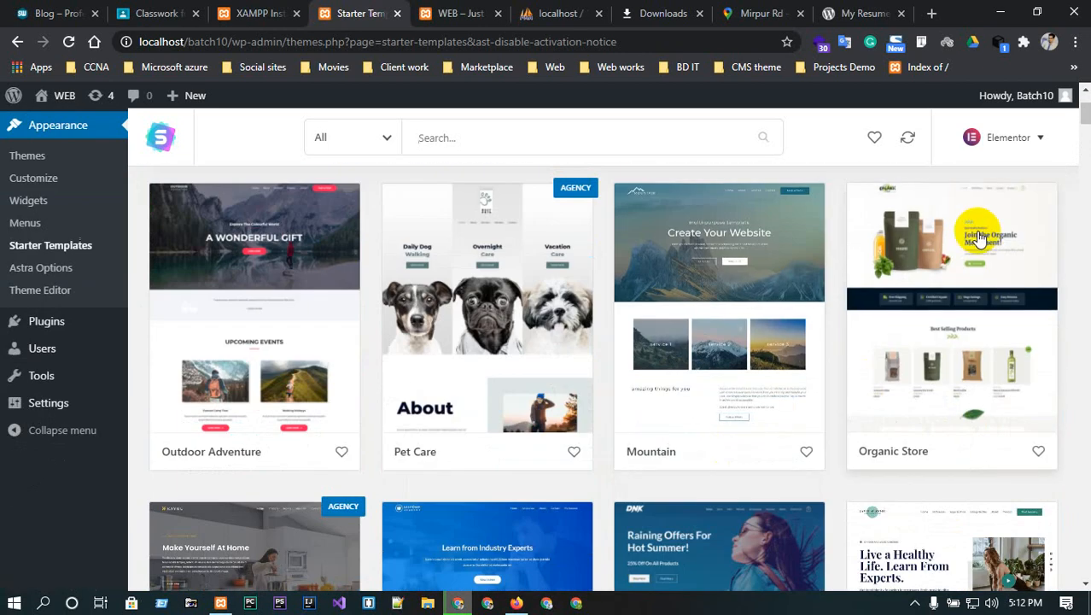
left_click(942, 283)
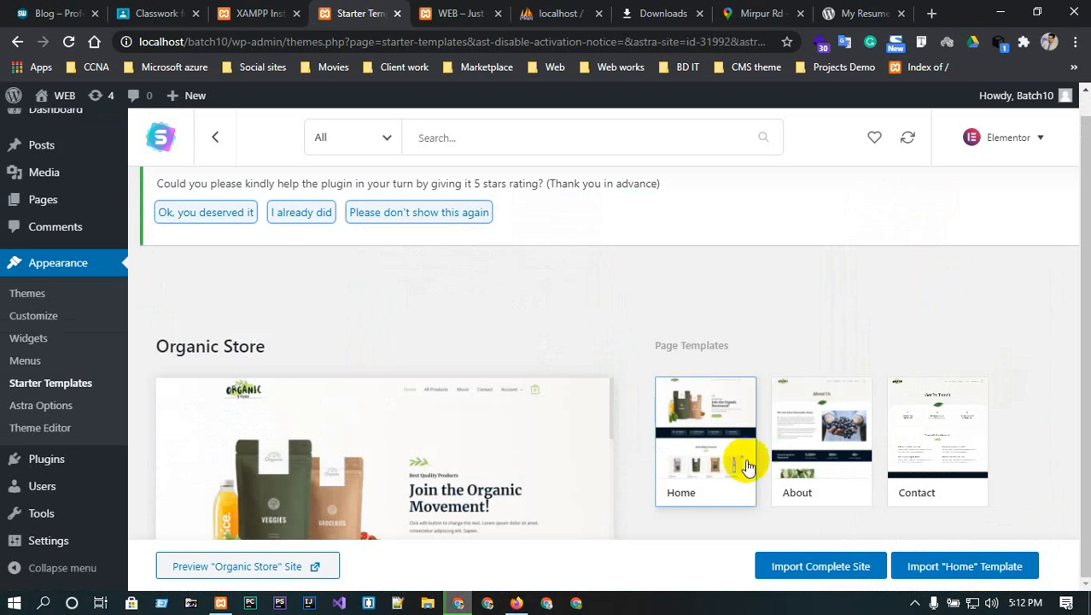
- Preview the Organic Store About, Contact and Home page templates
left_click(807, 459)
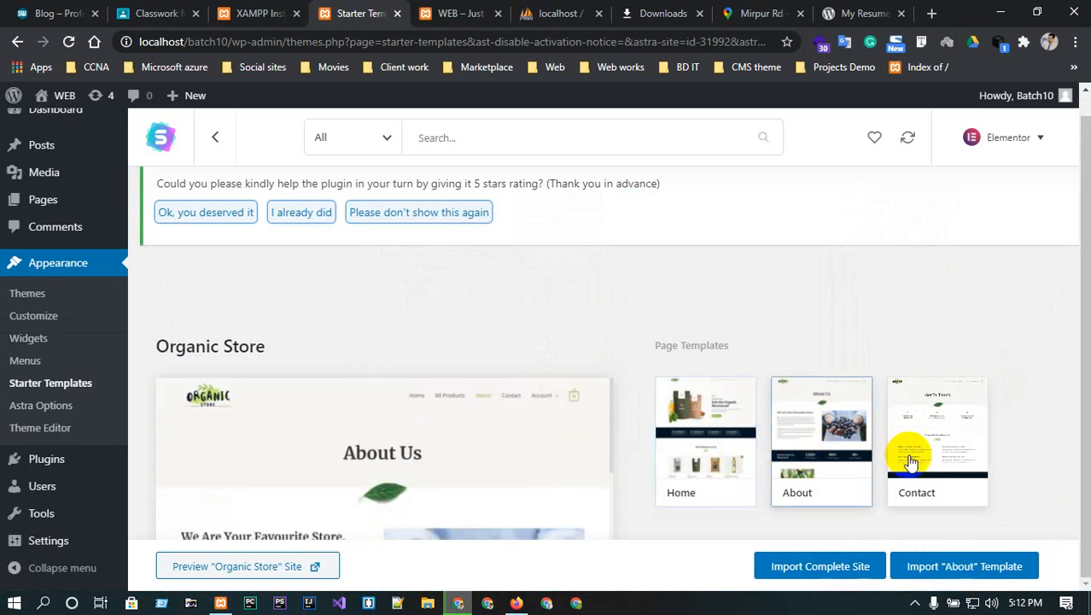
left_click(906, 451)
left_click(716, 457)
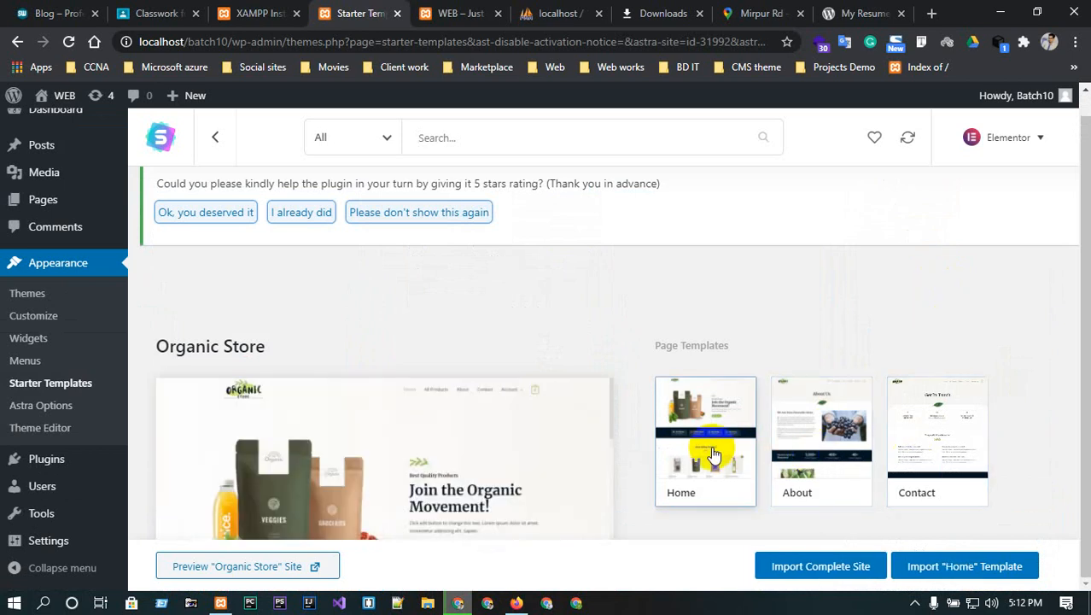
- Import the complete Organic Store site with 'Delete Previously Imported Site' left unchecked
left_click(820, 568)
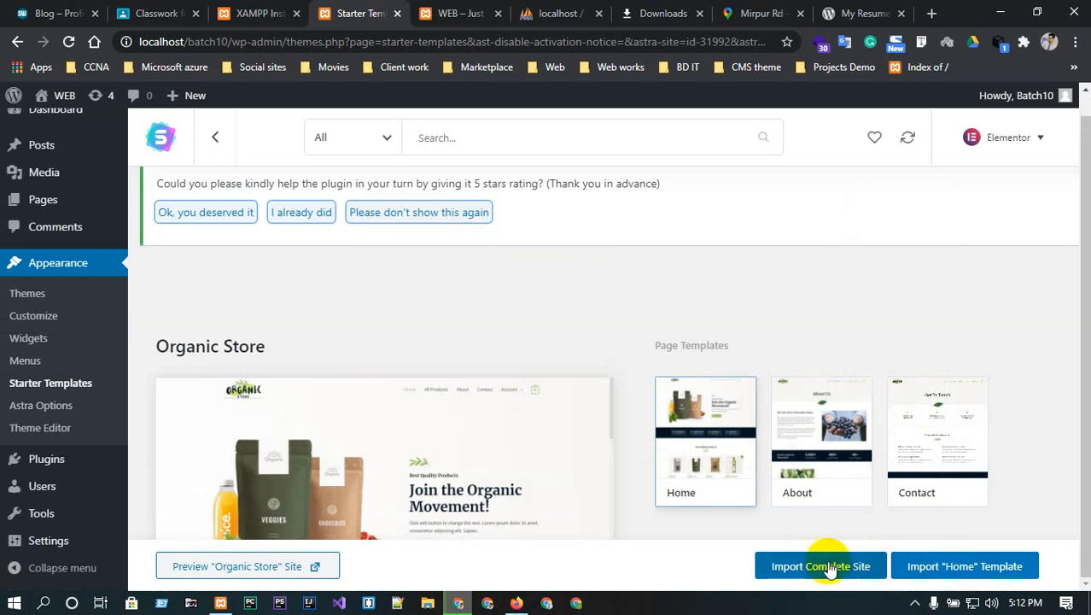
left_click(829, 568)
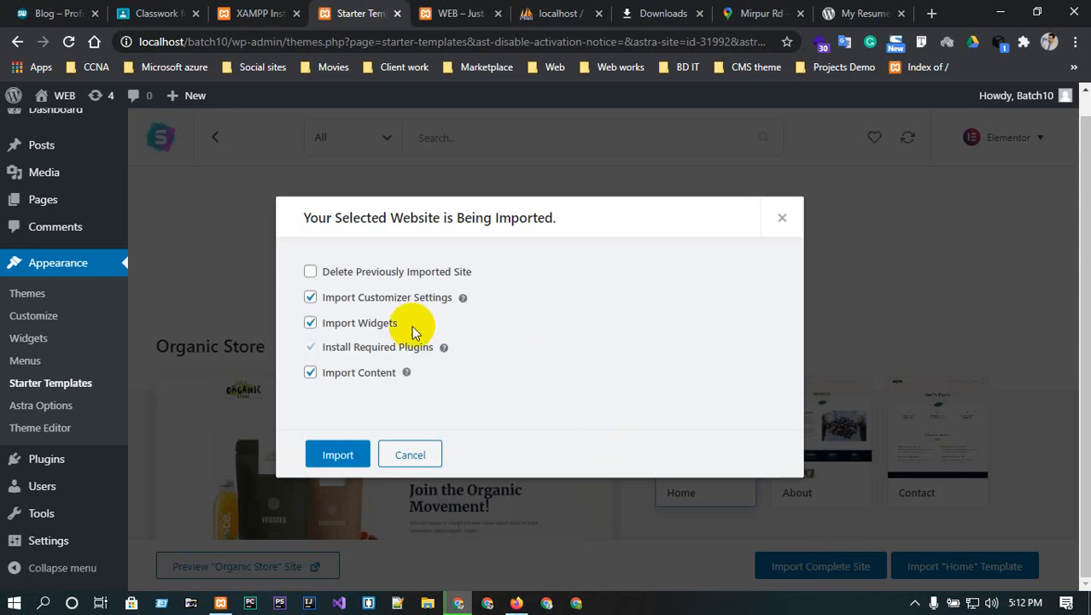
left_click(311, 274)
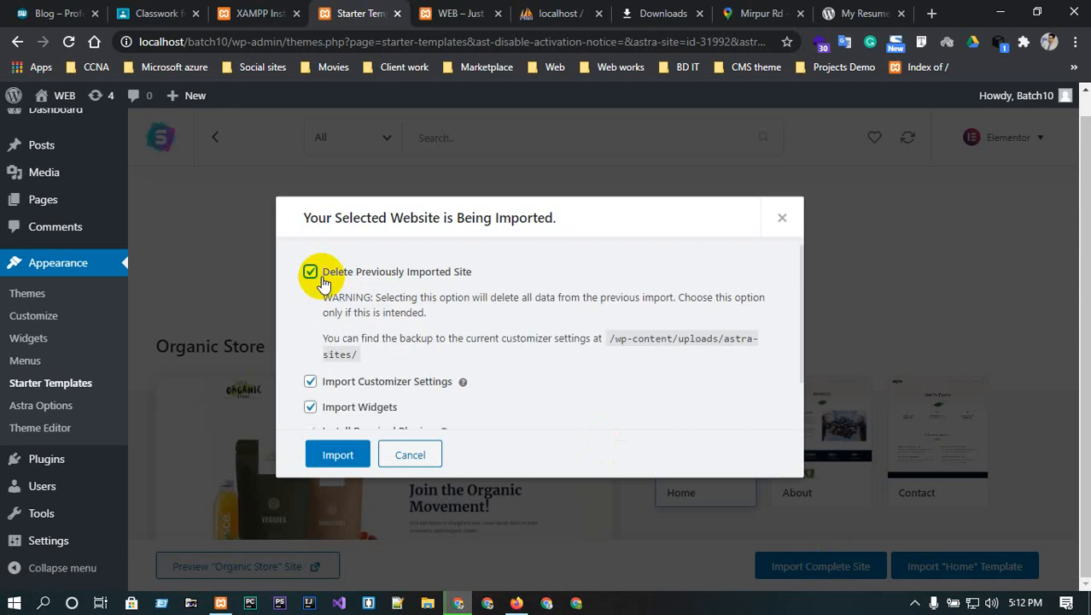
left_click(314, 275)
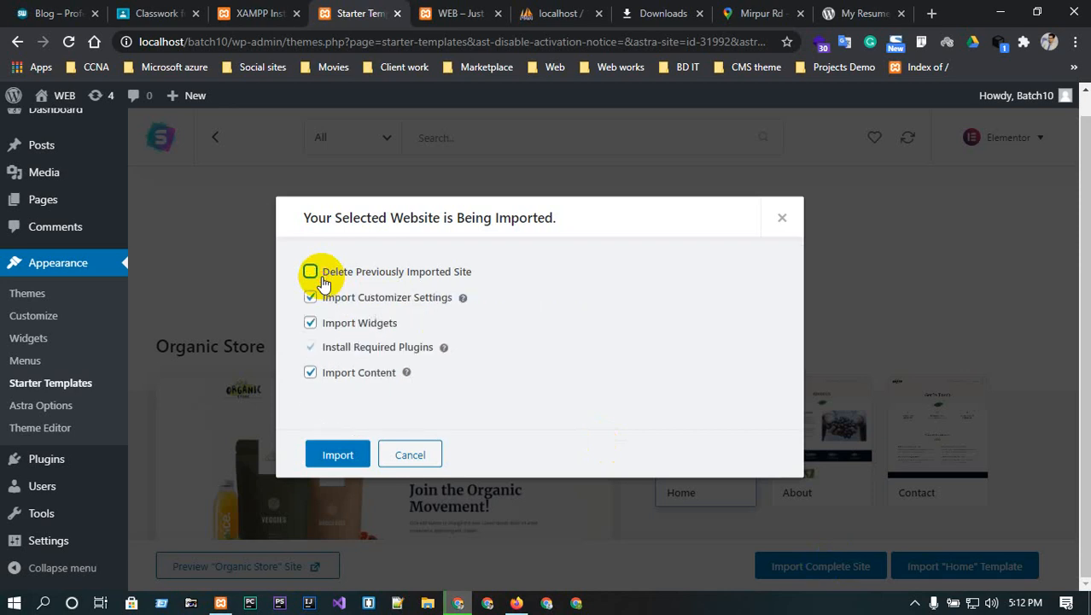
left_click(329, 456)
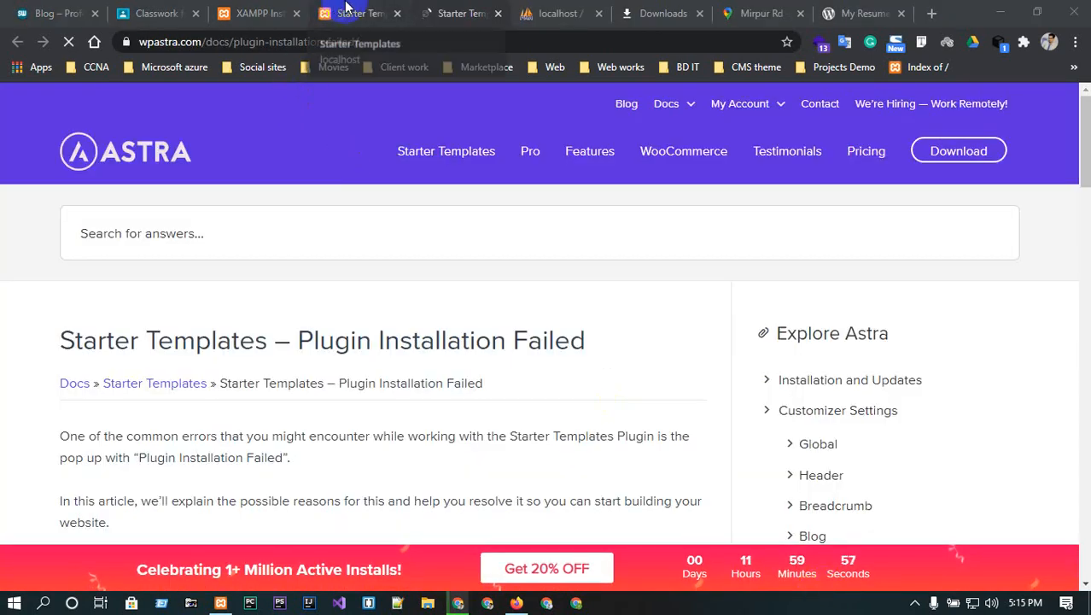
- Skim the Plugin Installation Failed article, then dismiss the importer's failure message
scroll(410, 268, "down", 3)
scroll(410, 267, "down", 3)
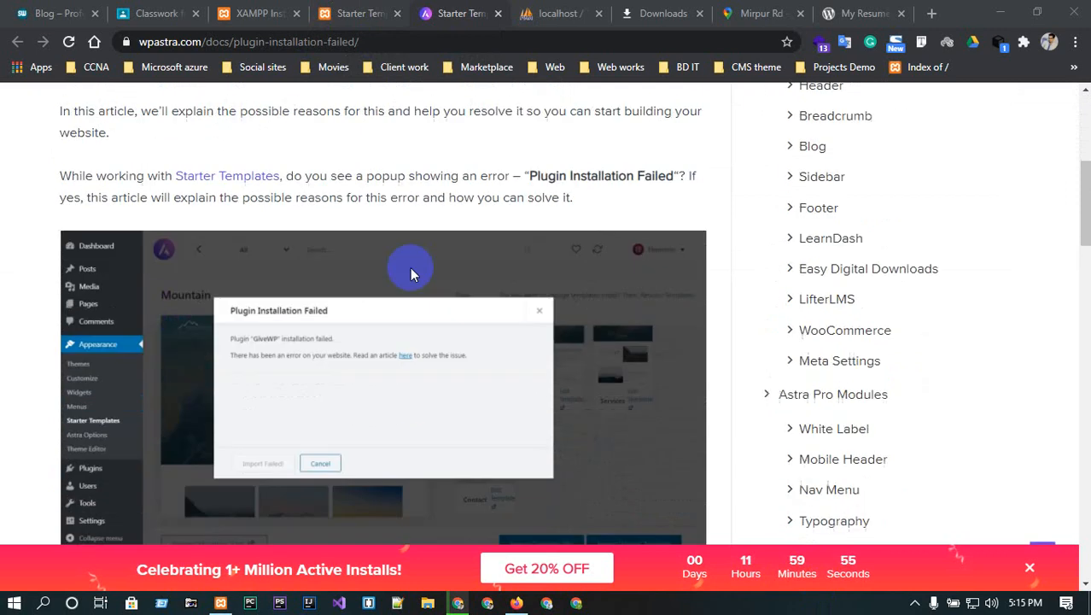
scroll(403, 257, "up", 5)
left_click(355, 12)
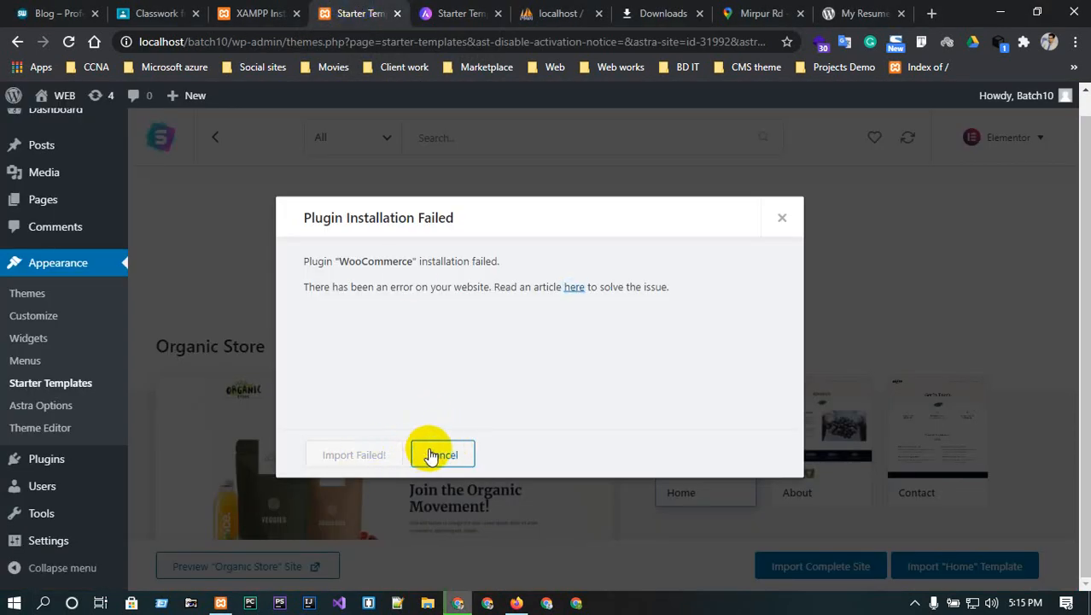
left_click(436, 450)
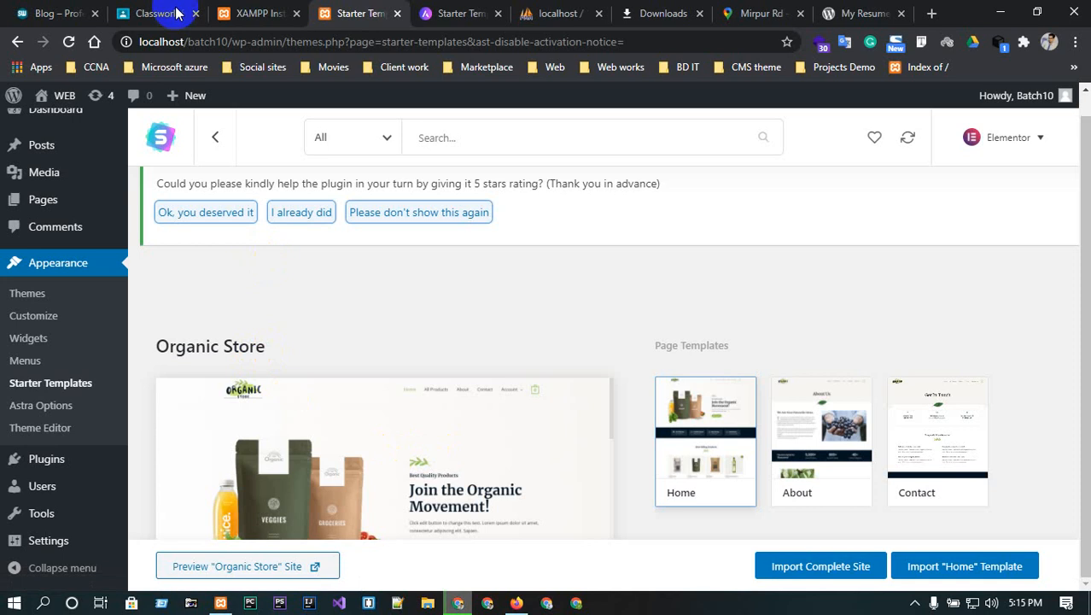
- Open the live site in a new tab and return to the help article
mouse_move(72, 101)
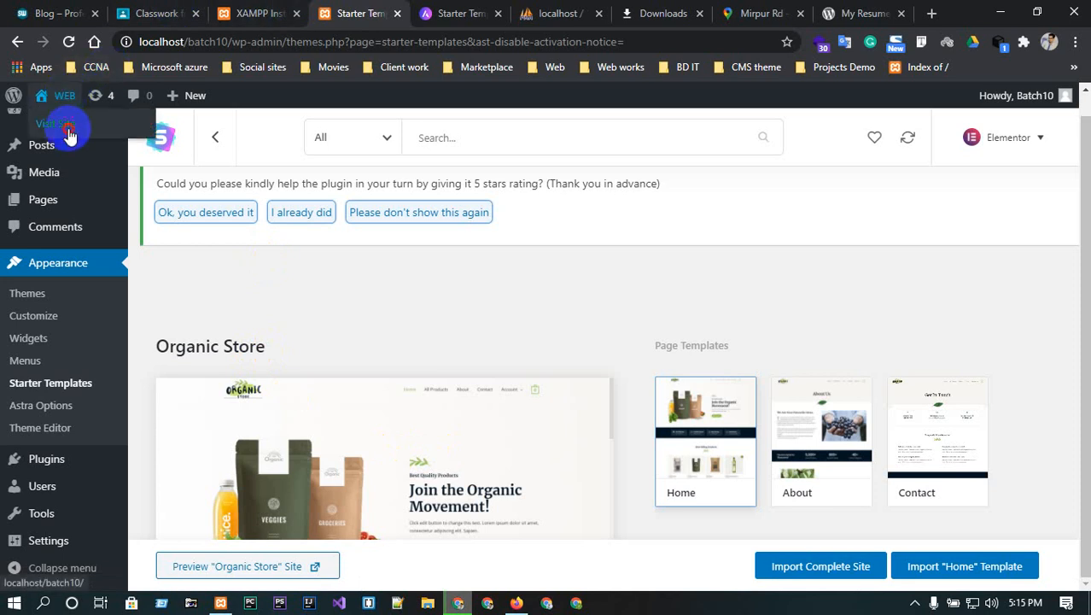
middle_click(71, 134)
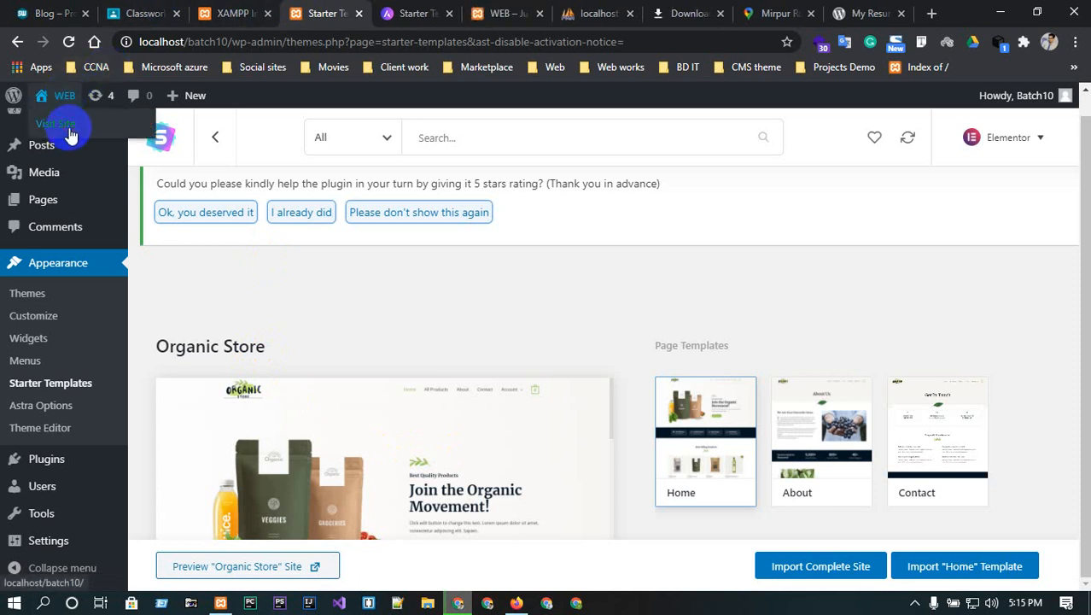
left_click(422, 12)
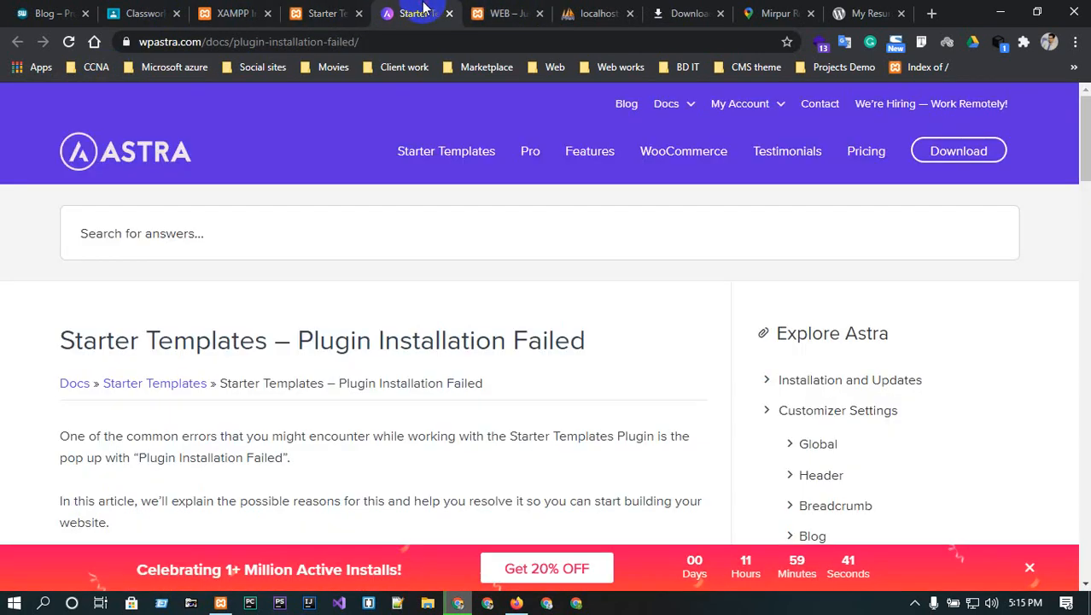
scroll(446, 280, "down", 5)
scroll(450, 281, "up", 3)
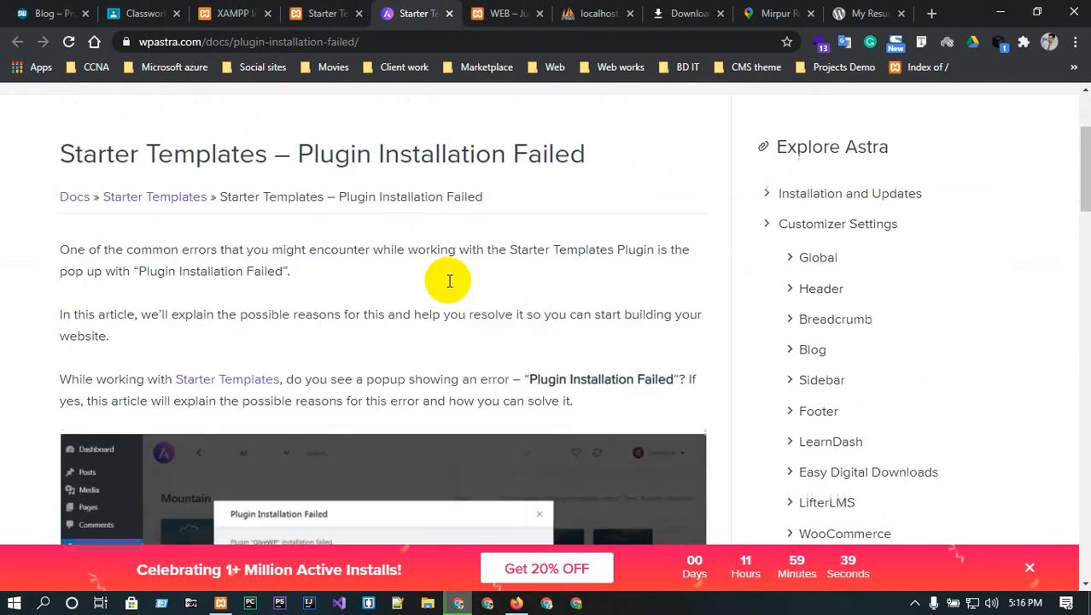
scroll(449, 281, "up", 3)
- Check the front page and XAMPP tabs, then return to the Starter Templates admin page
left_click(507, 10)
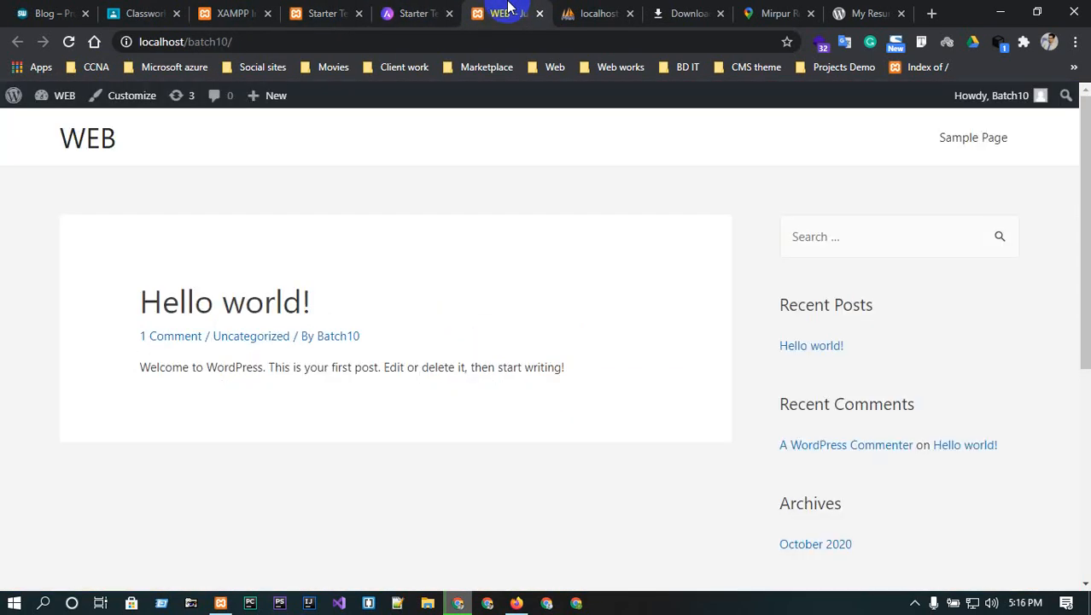
left_click(336, 9)
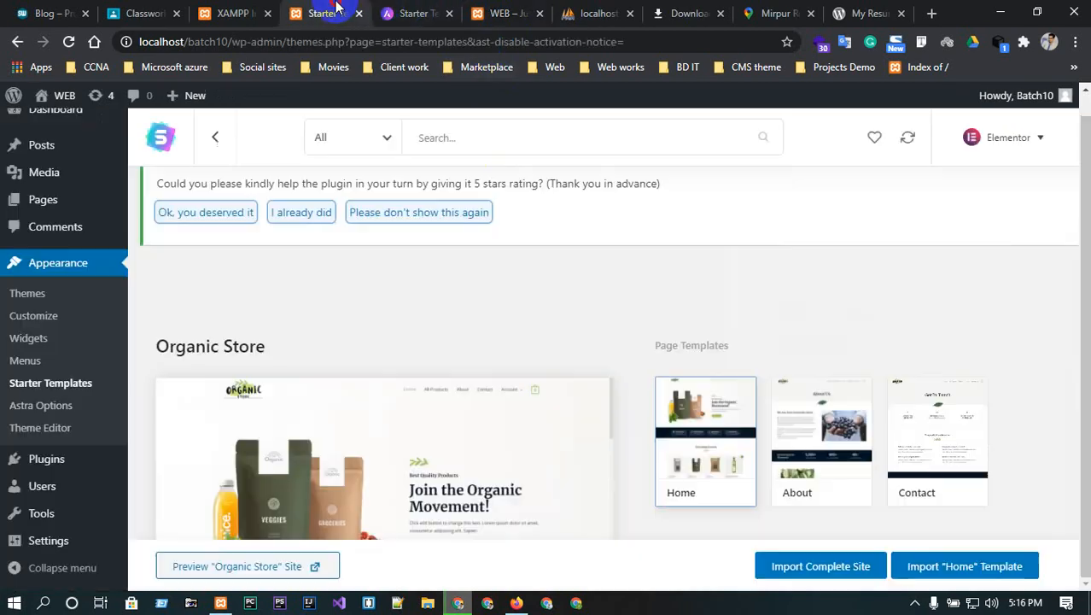
left_click(248, 10)
left_click(311, 12)
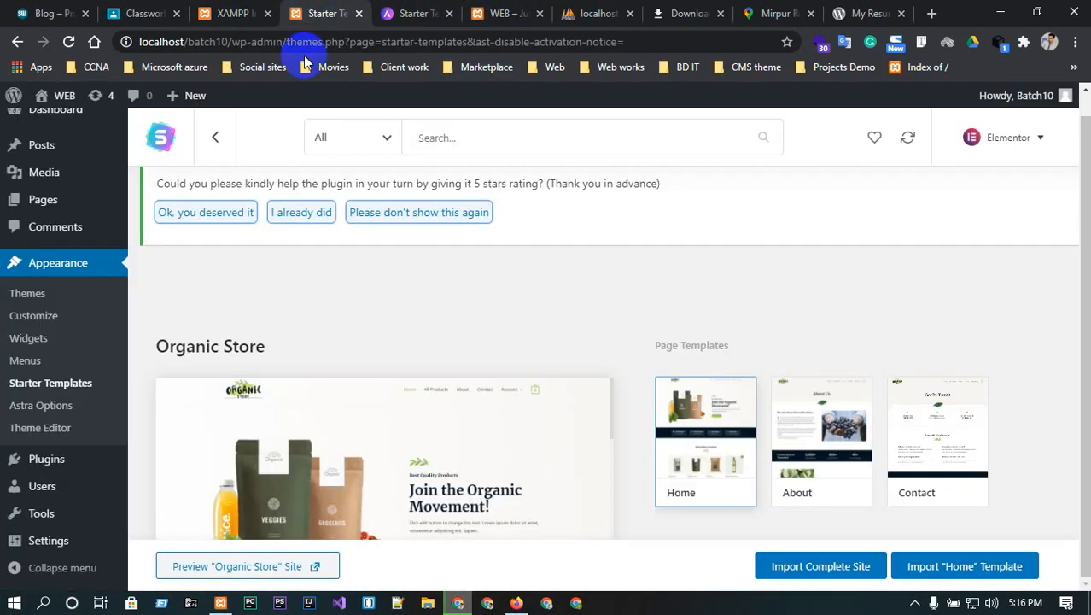
- Open Visit Site in a new tab, view the Hello world page, and return to the article
mouse_move(54, 95)
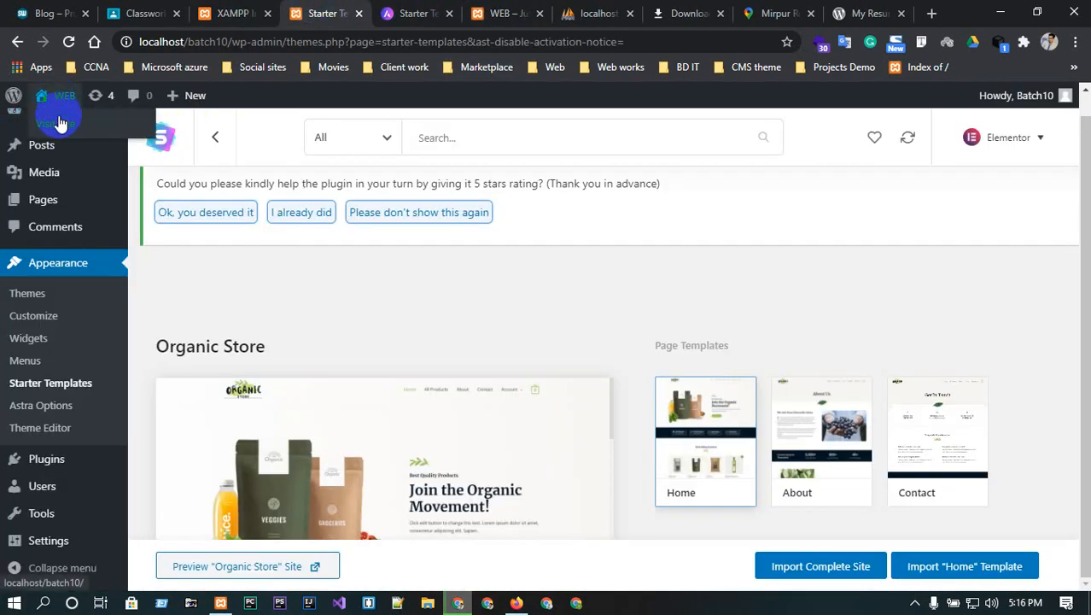
middle_click(59, 123)
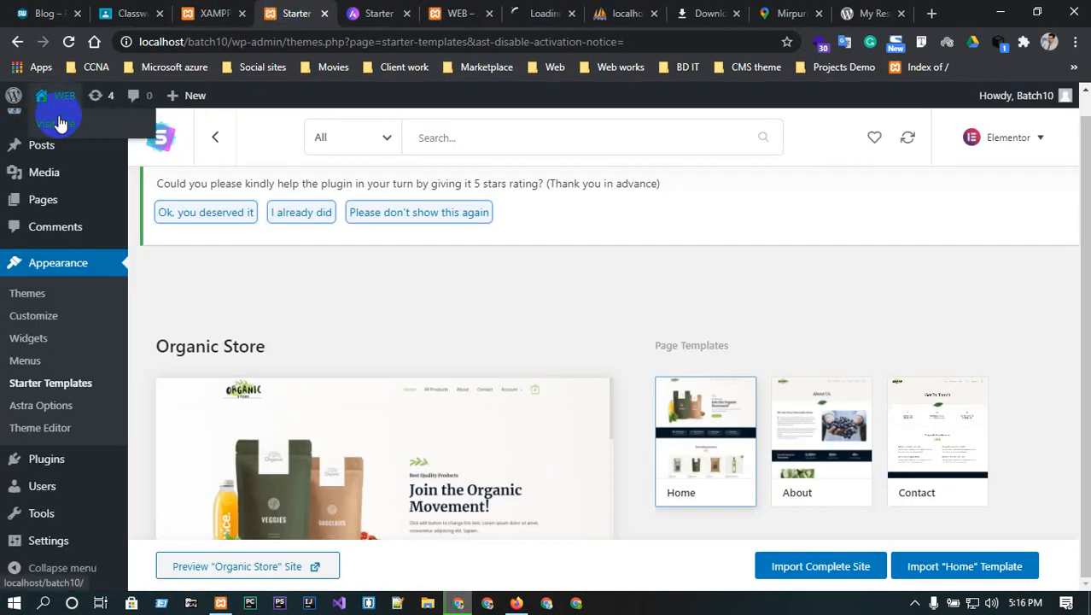
left_click(491, 15)
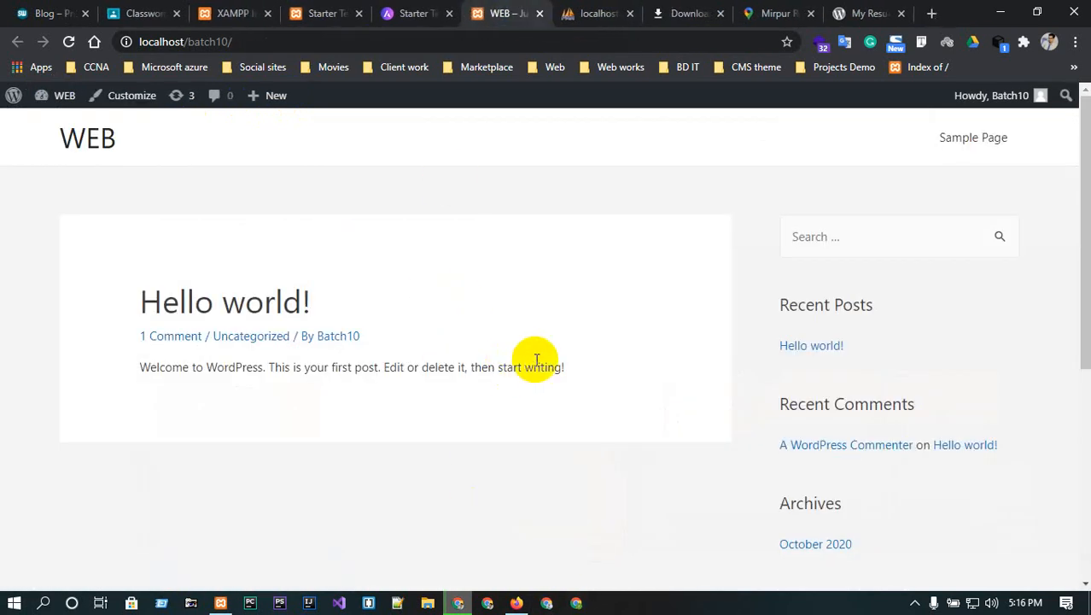
left_click(437, 14)
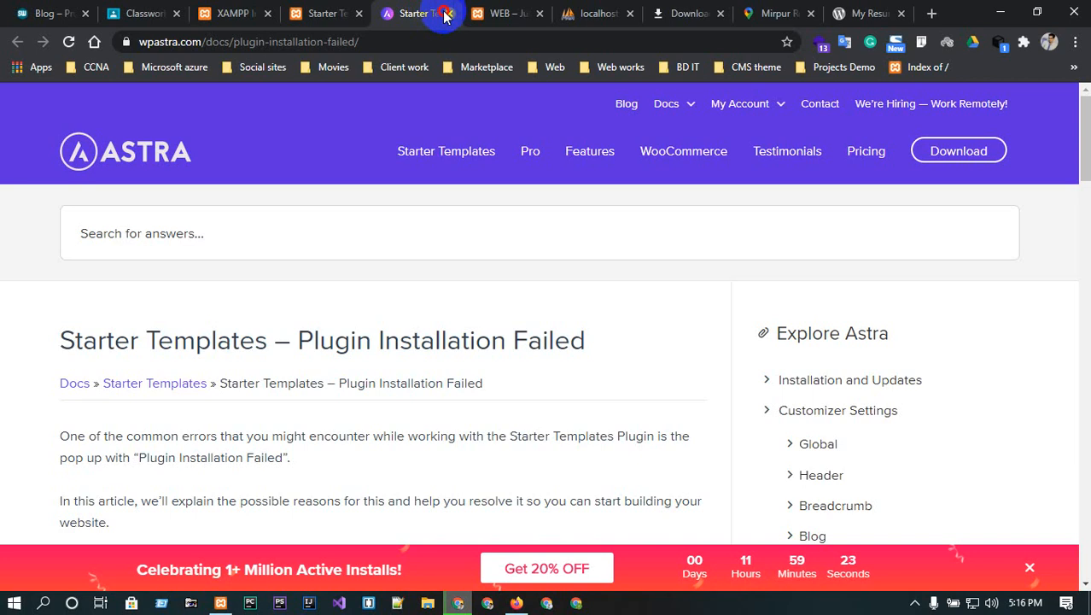
- Dismiss the promo bar at the bottom of the Astra article
scroll(371, 367, "down", 2)
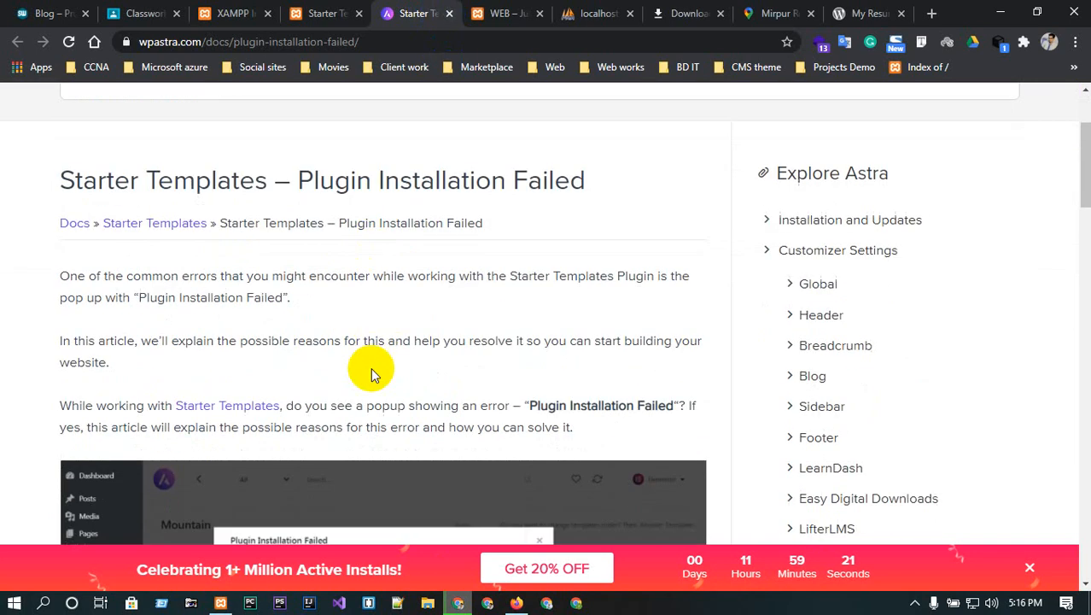
scroll(371, 367, "down", 3)
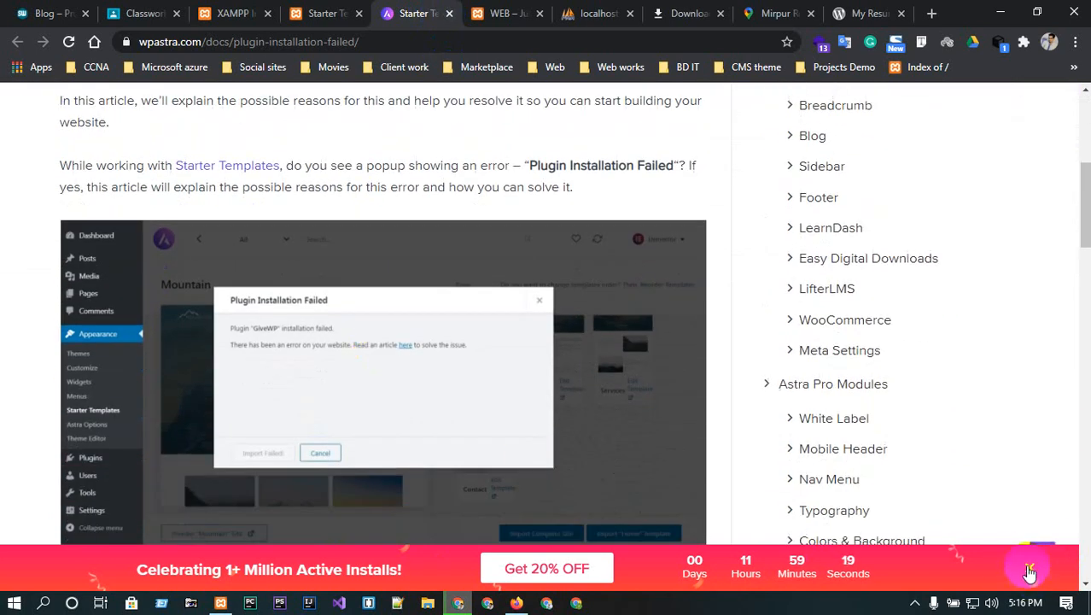
left_click(1030, 573)
- Read through the article, then close the docs tab and return to Starter Templates
scroll(340, 458, "up", 5)
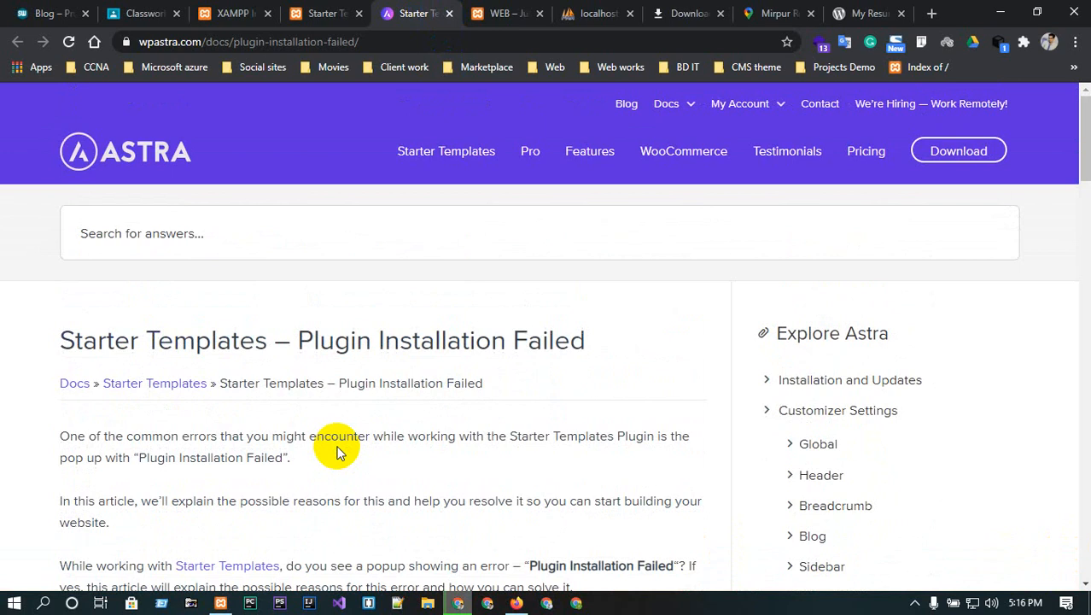
scroll(358, 382, "down", 4)
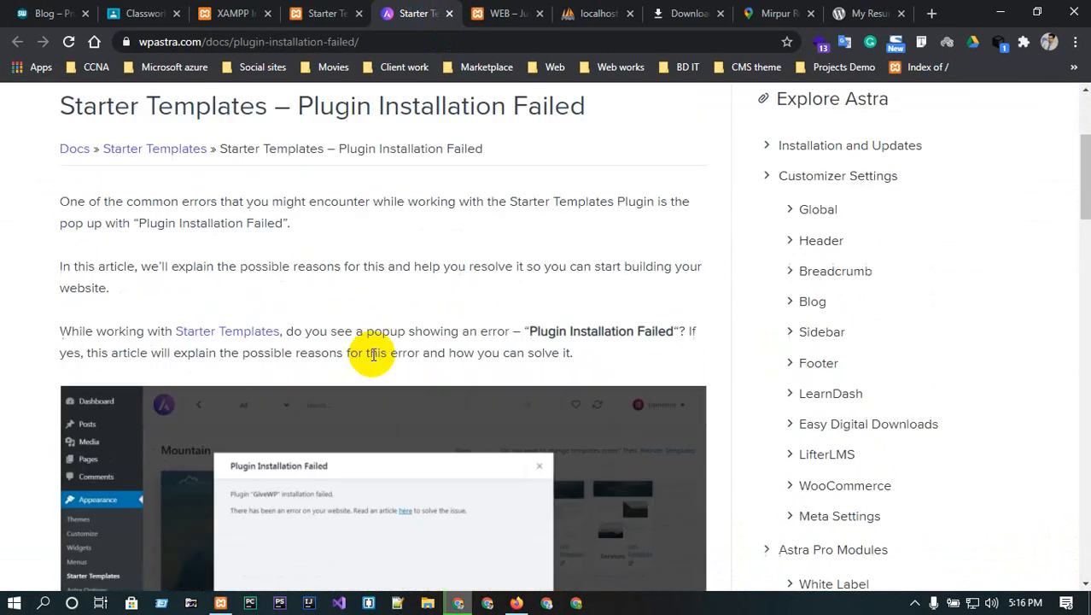
scroll(507, 387, "down", 3)
scroll(507, 386, "down", 1)
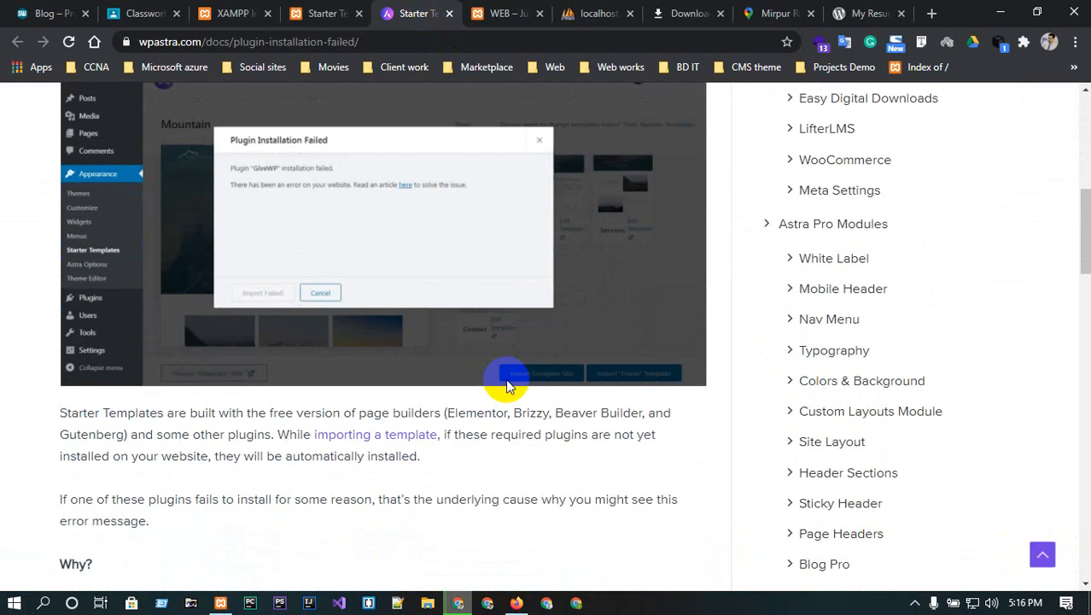
scroll(373, 450, "down", 2)
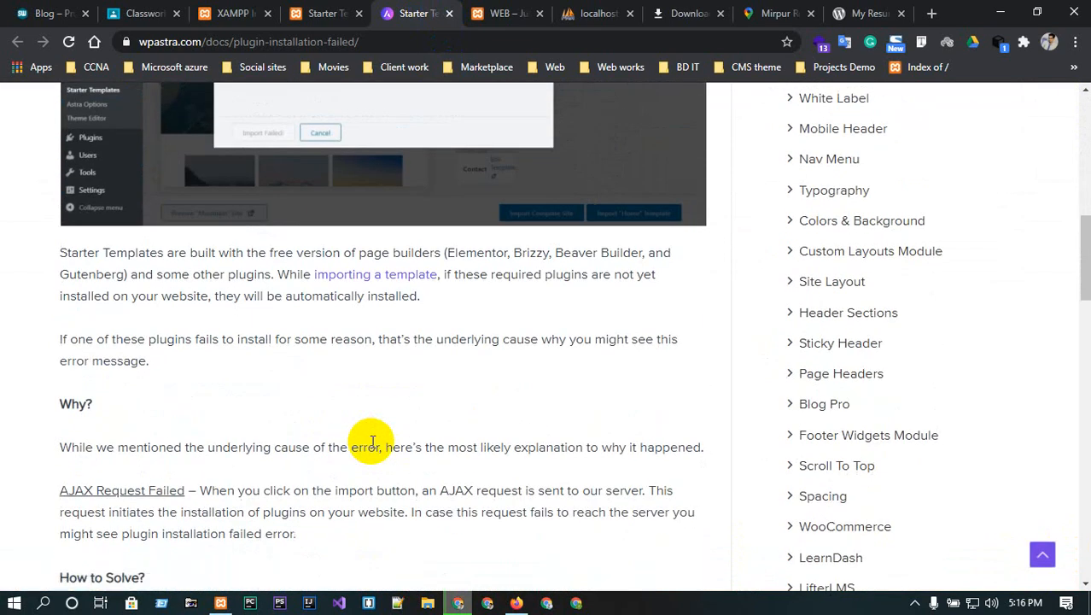
key("Home")
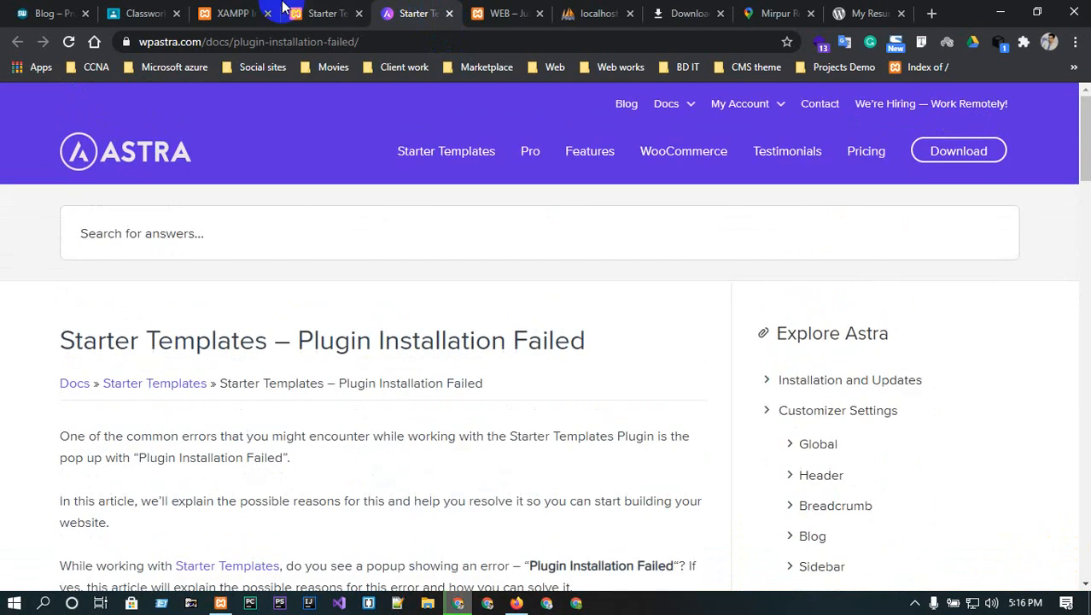
left_click(309, 7)
left_click(449, 12)
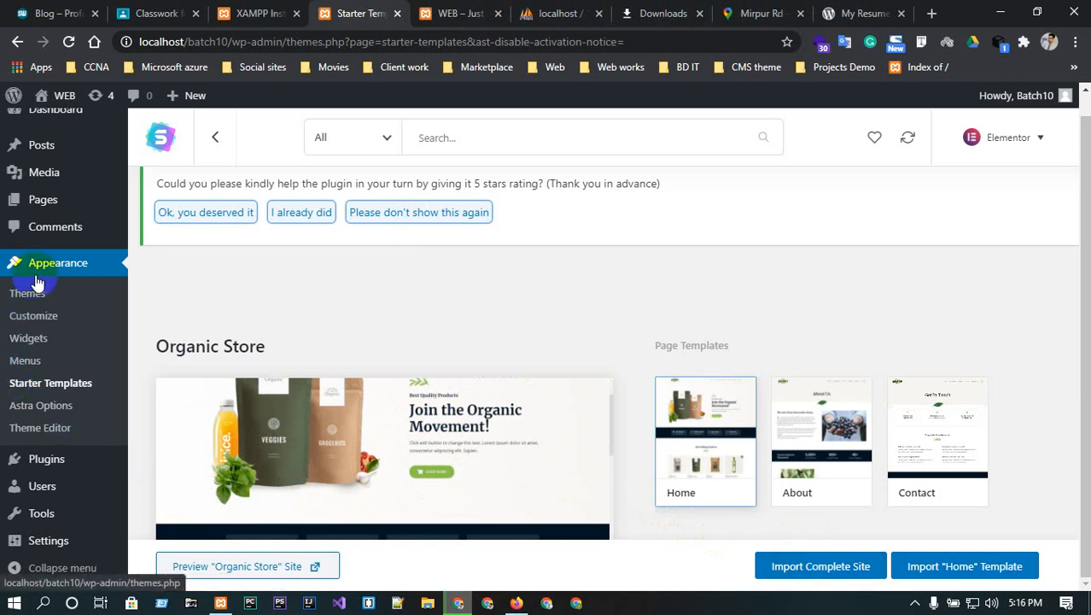
- Review the five installed plugins, then go to Appearance > Astra Options
left_click(46, 465)
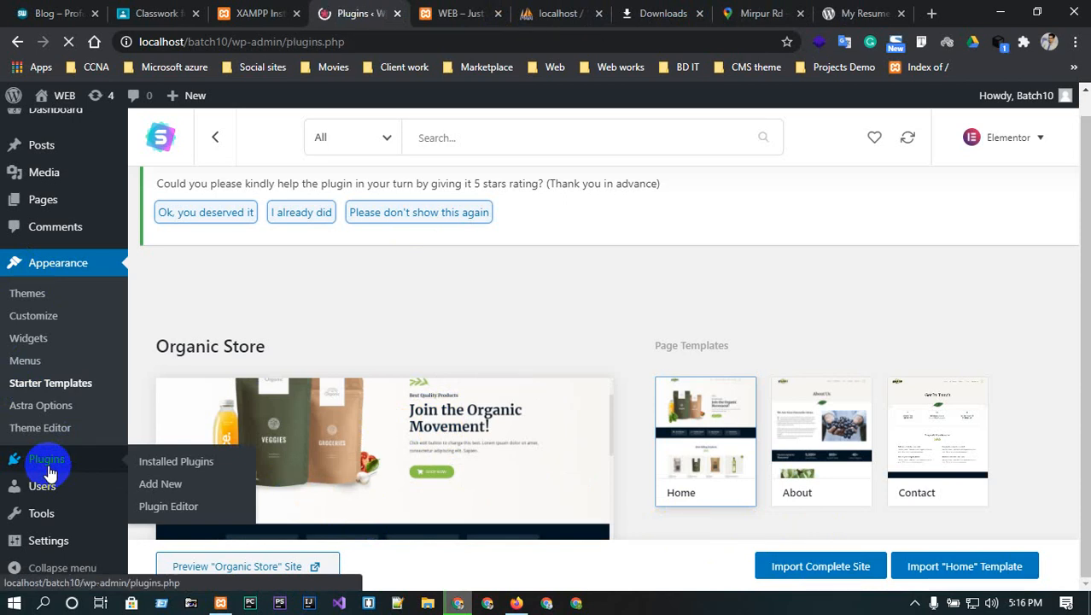
scroll(290, 434, "down", 1)
scroll(289, 433, "down", 4)
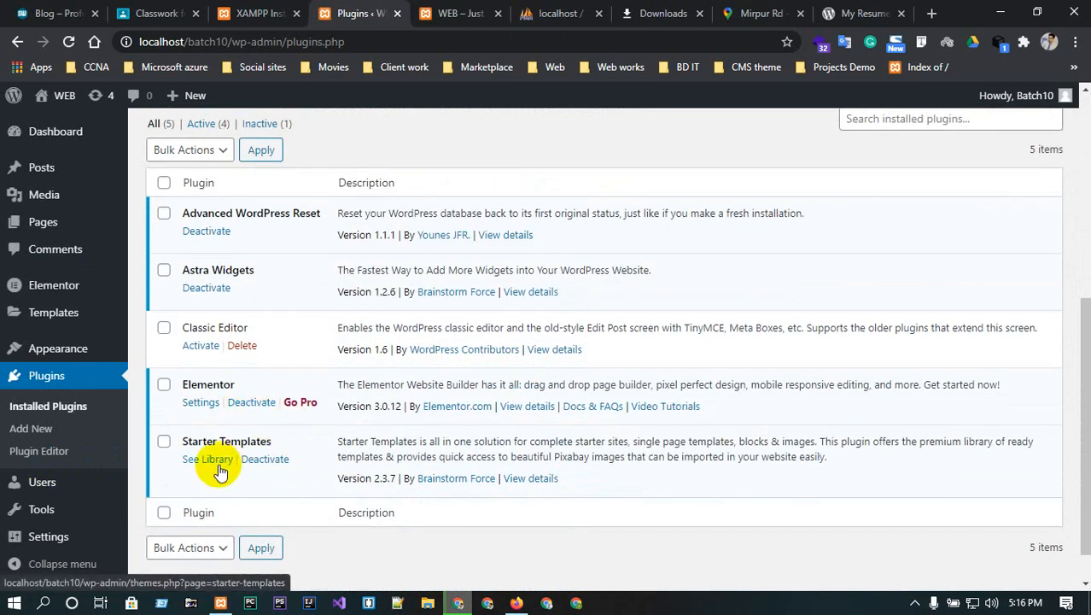
scroll(26, 478, "down", 1)
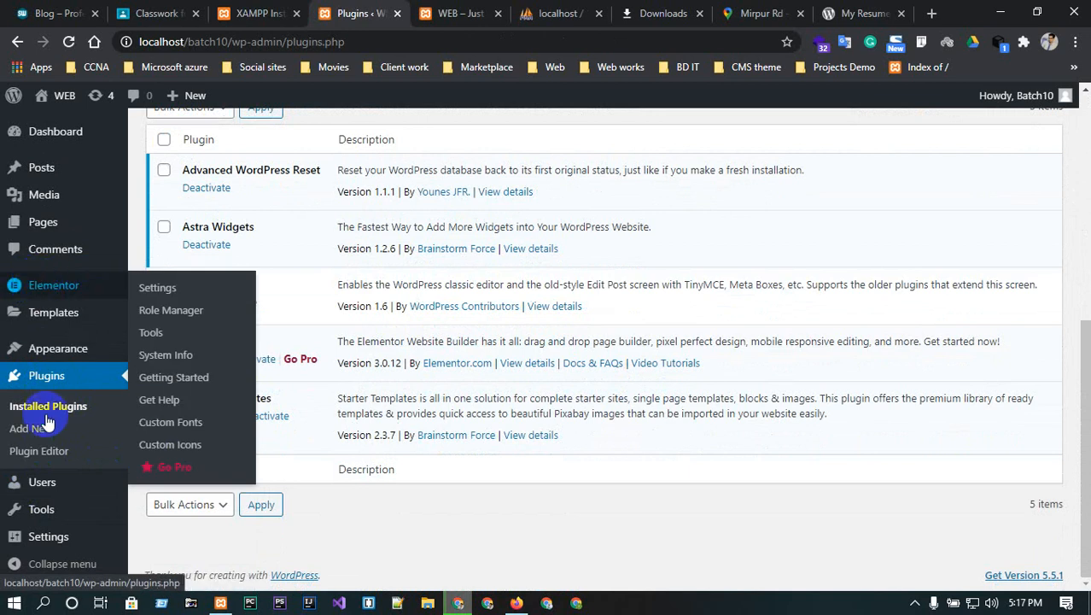
mouse_move(68, 361)
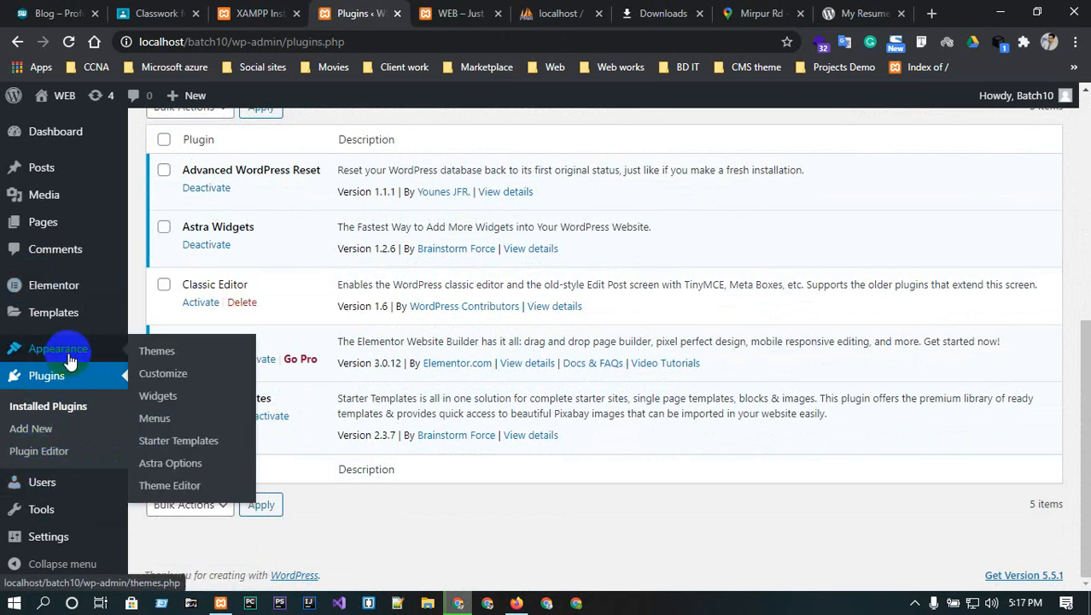
left_click(175, 468)
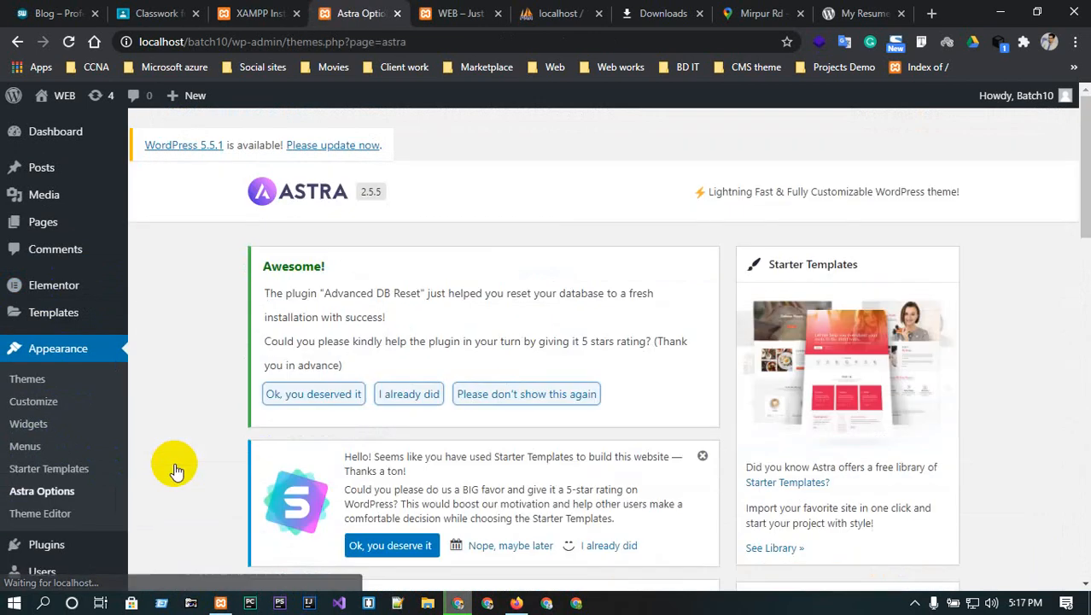
- Open the Upload Logo Customizer link in a new tab and review the Astra Options extensions
scroll(480, 374, "down", 3)
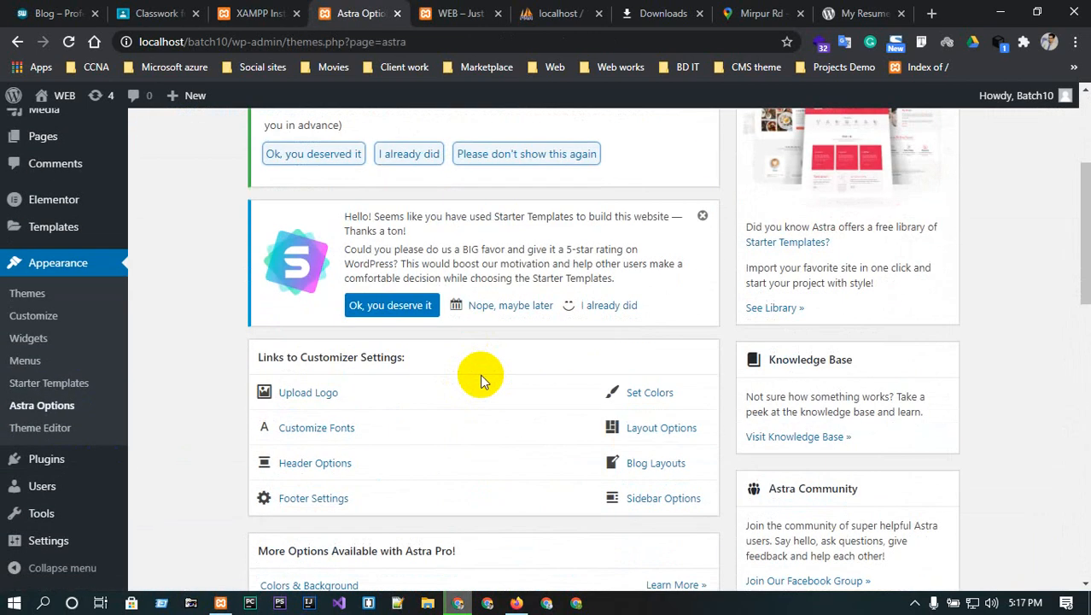
scroll(480, 374, "down", 1)
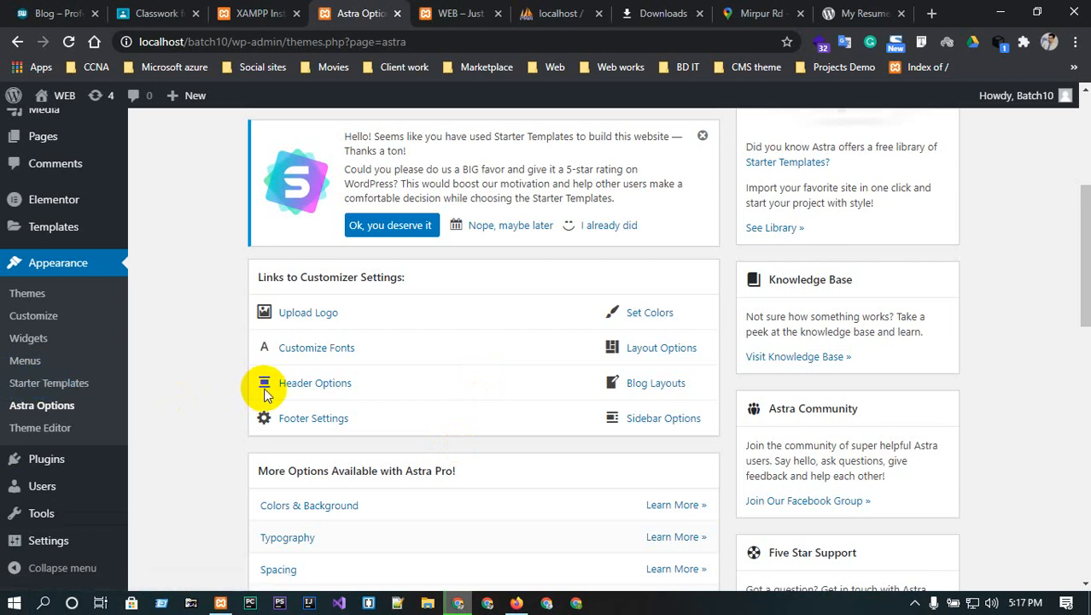
scroll(264, 391, "up", 4)
scroll(500, 243, "down", 5)
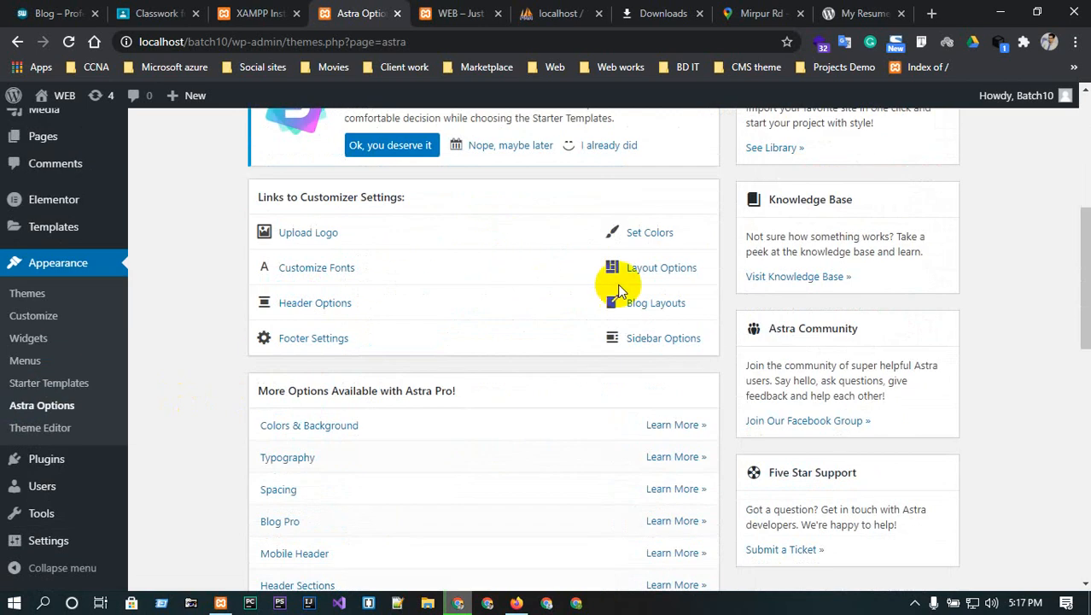
left_click(322, 234)
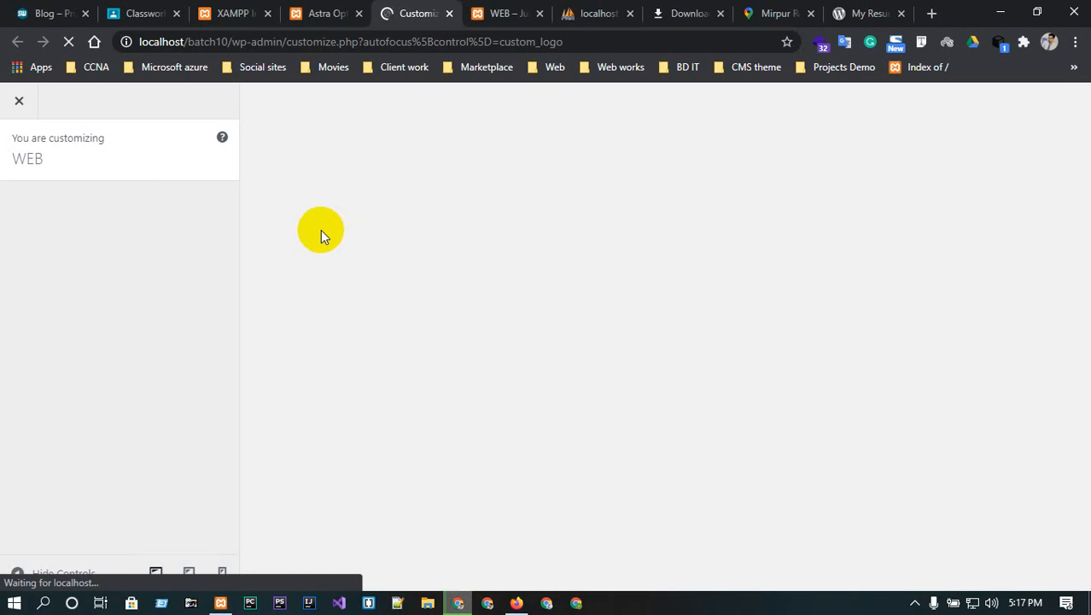
left_click(325, 16)
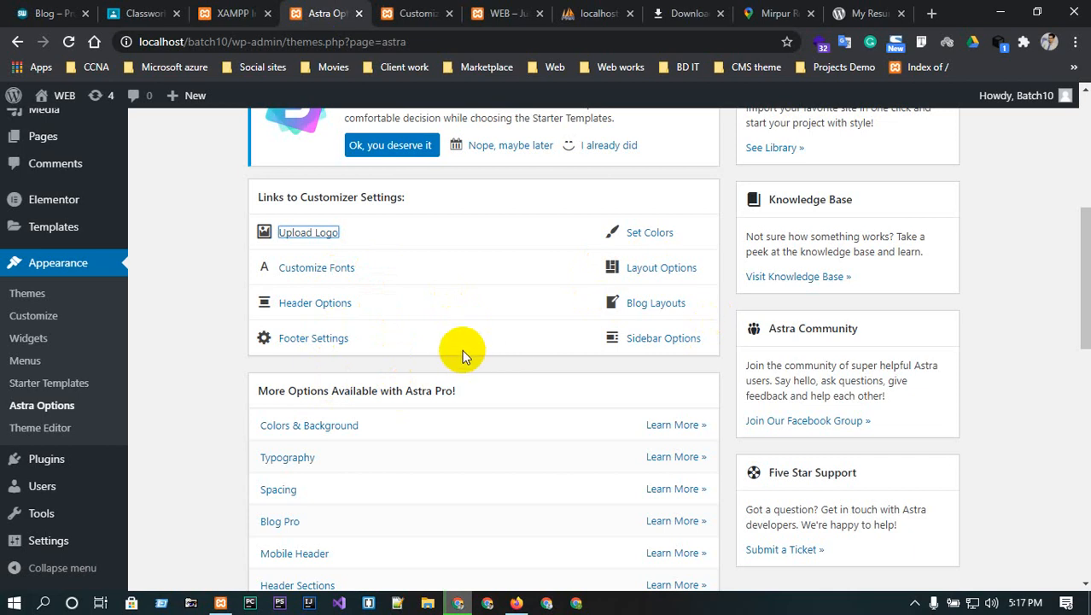
scroll(462, 349, "down", 10)
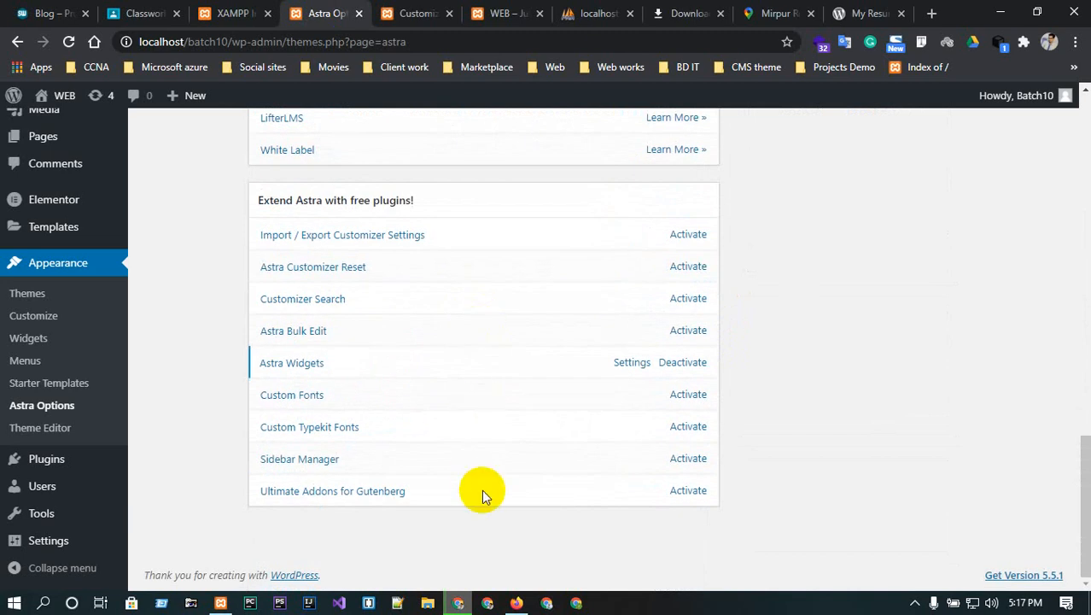
scroll(482, 489, "up", 15)
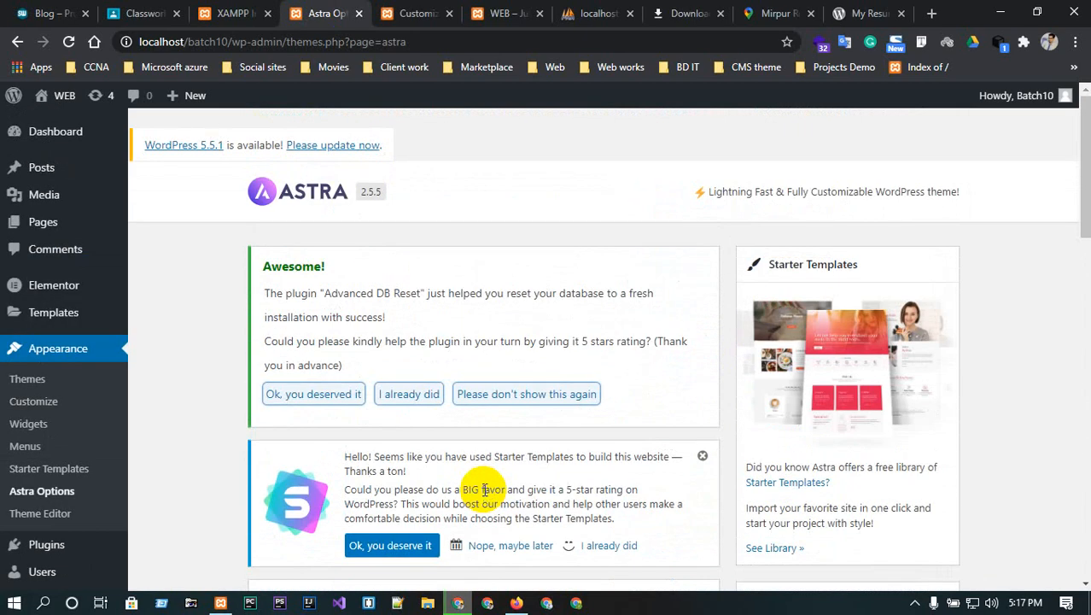
- In Site Identity, open the logo picker and browse Free Images from Pixabay
left_click(417, 13)
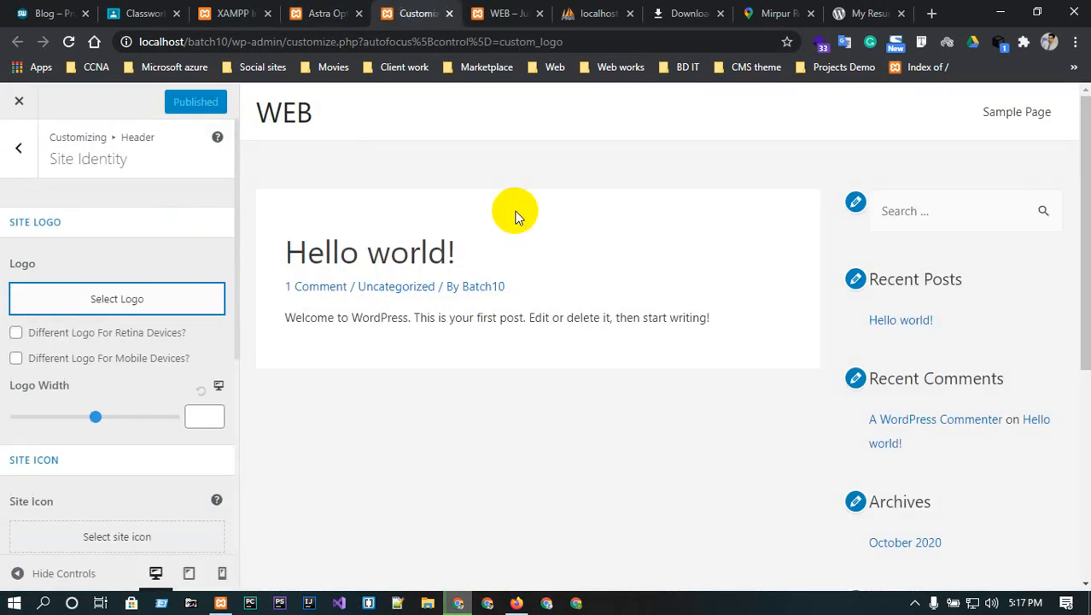
left_click(159, 305)
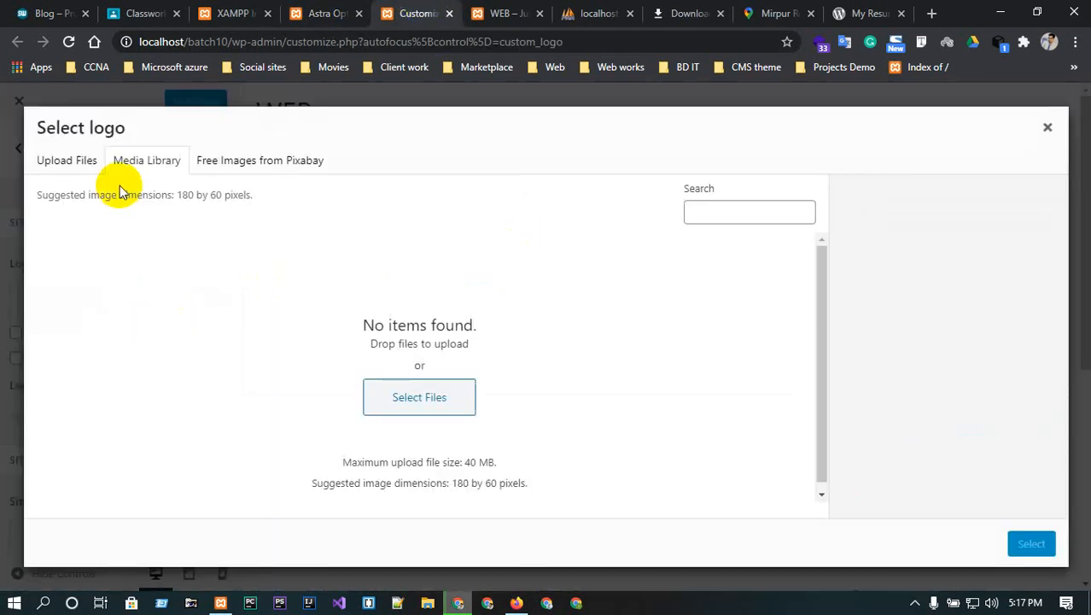
left_click(65, 159)
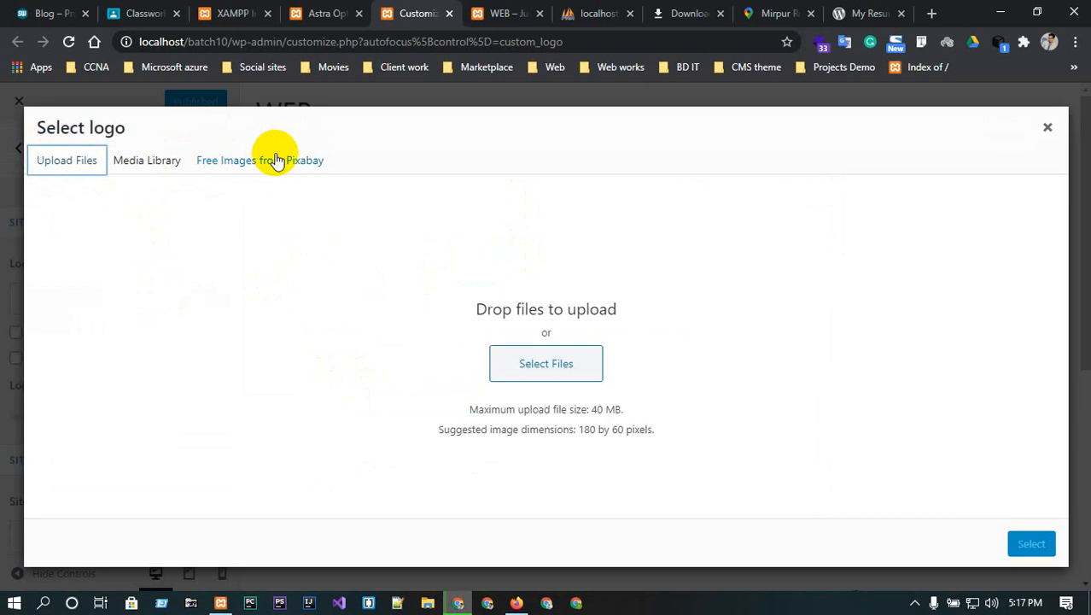
left_click(276, 160)
left_click(111, 163)
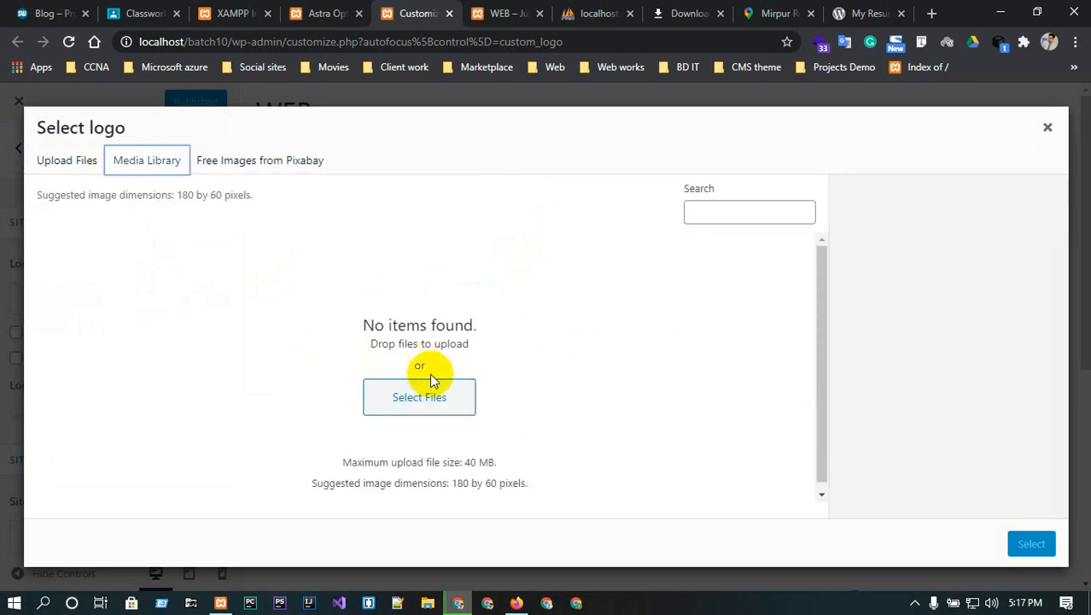
left_click(213, 159)
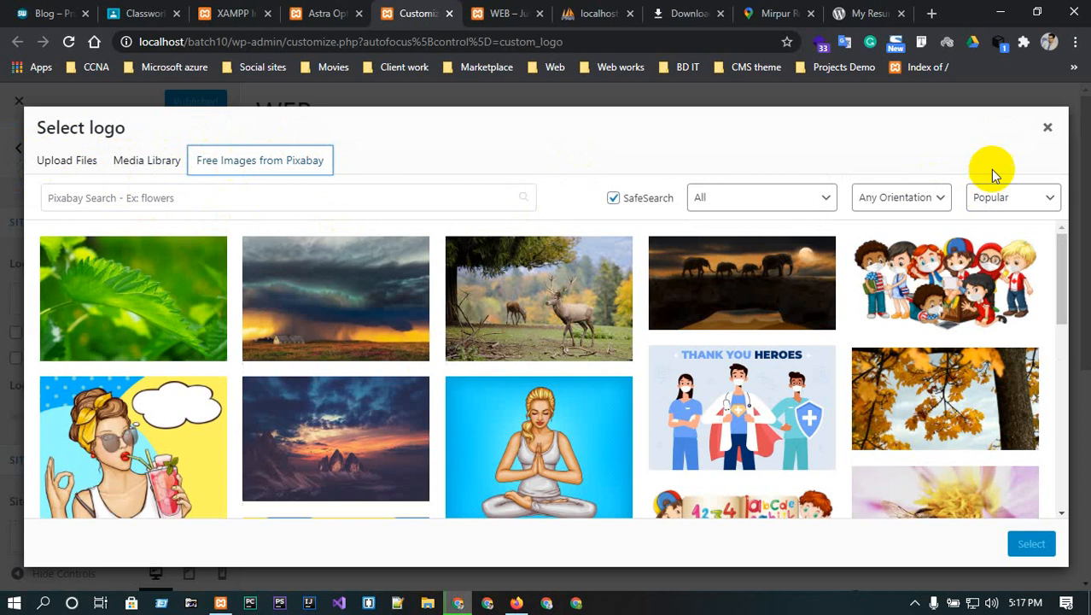
- Pick the masked-children Pixabay image, save and insert it, and crop it as the logo
scroll(546, 375, "down", 2)
scroll(562, 393, "down", 5)
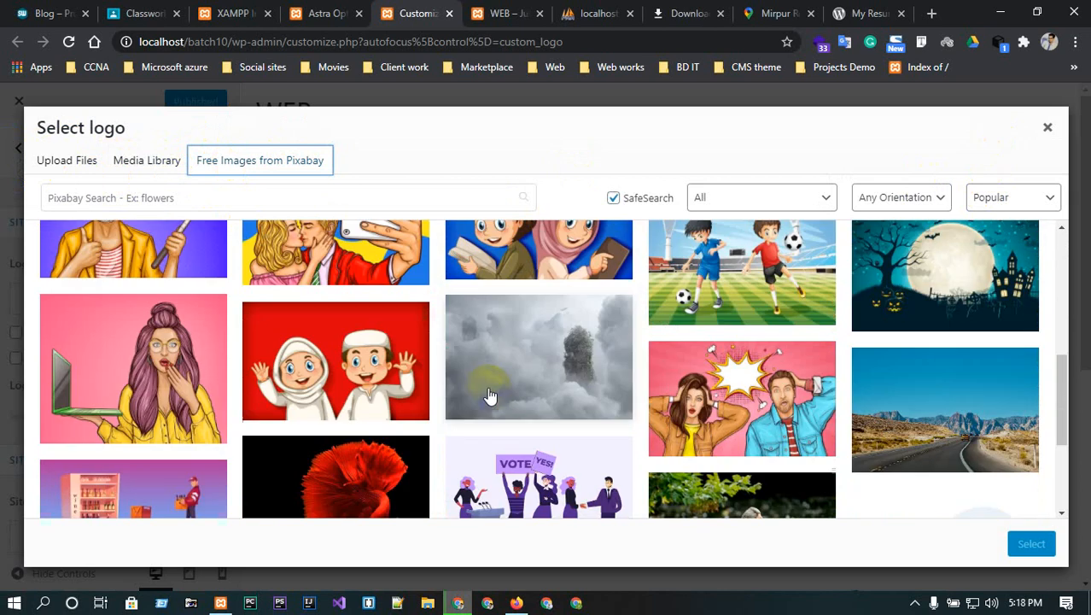
scroll(653, 405, "up", 5)
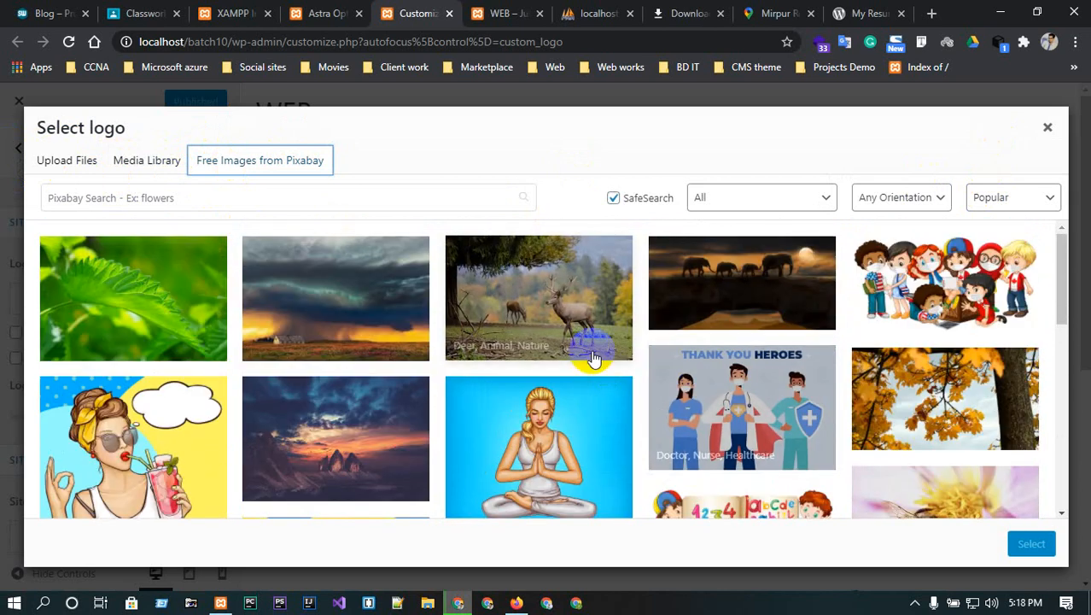
scroll(824, 320, "down", 5)
left_click(973, 432)
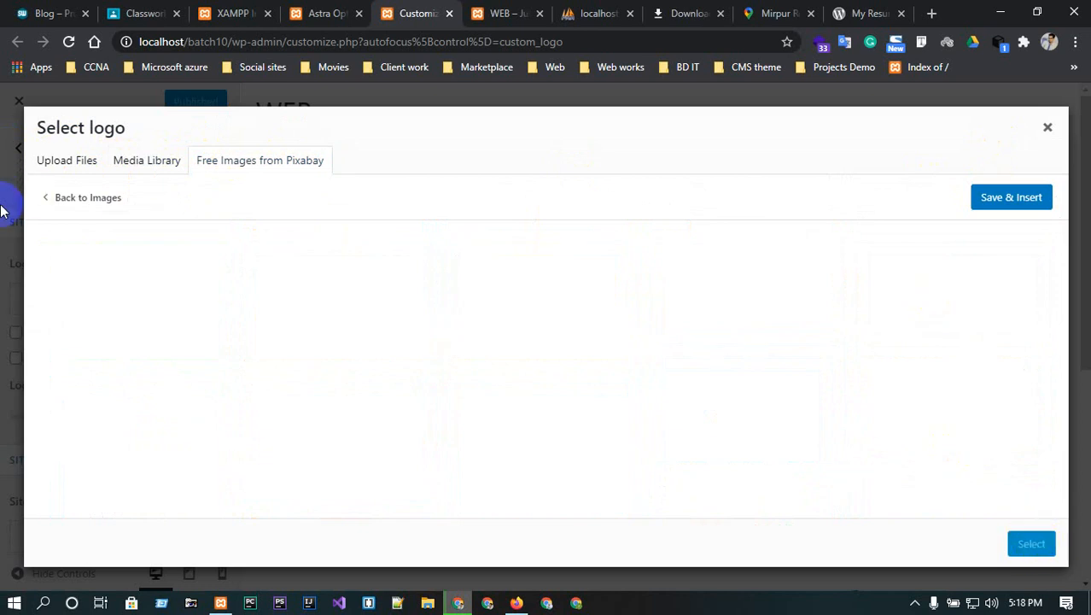
left_click(1001, 209)
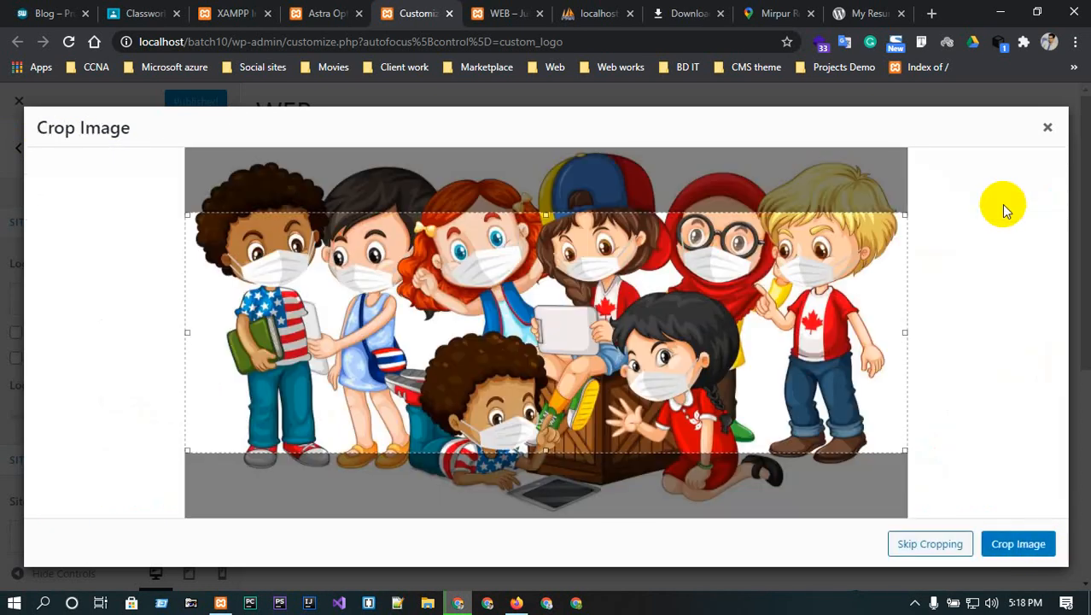
left_click(1034, 546)
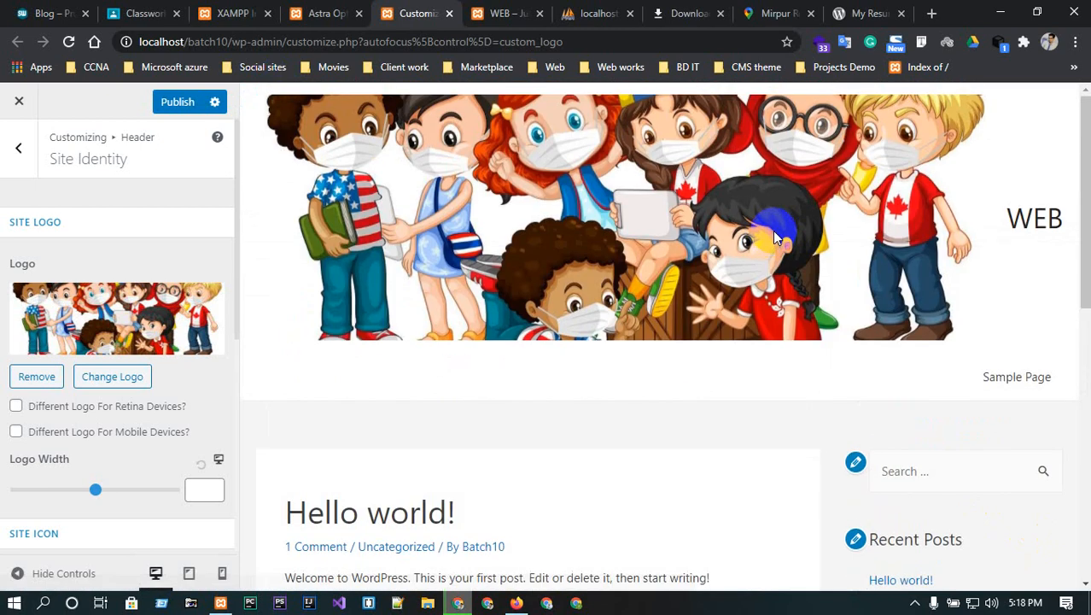
- Set Logo Width to 62, enable a separate retina logo, and scroll to Site Title and Tagline
left_click_drag(95, 489, 30, 484)
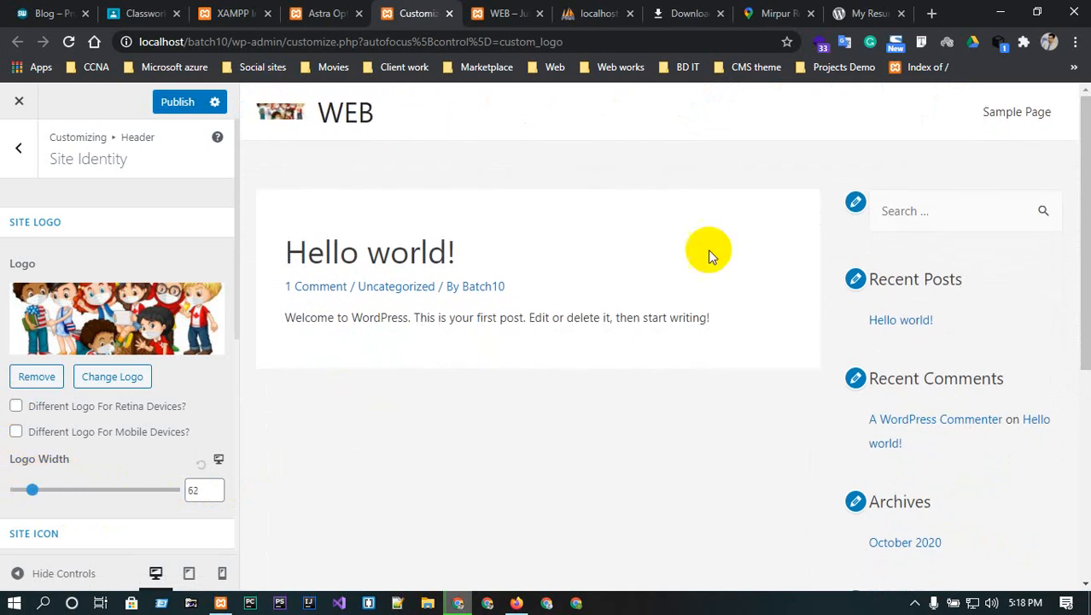
left_click(16, 407)
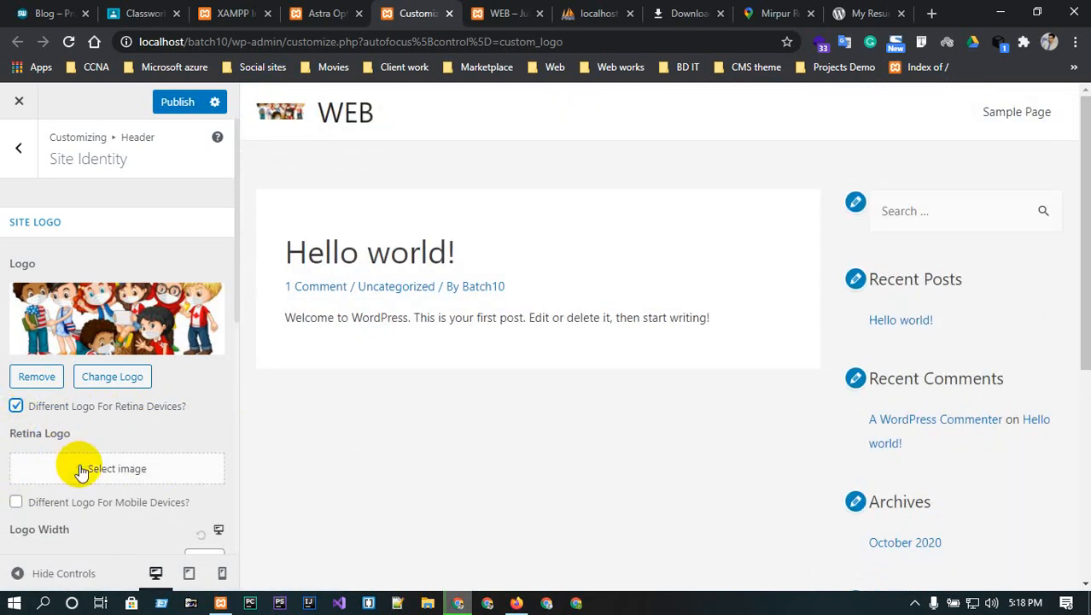
scroll(81, 473, "down", 3)
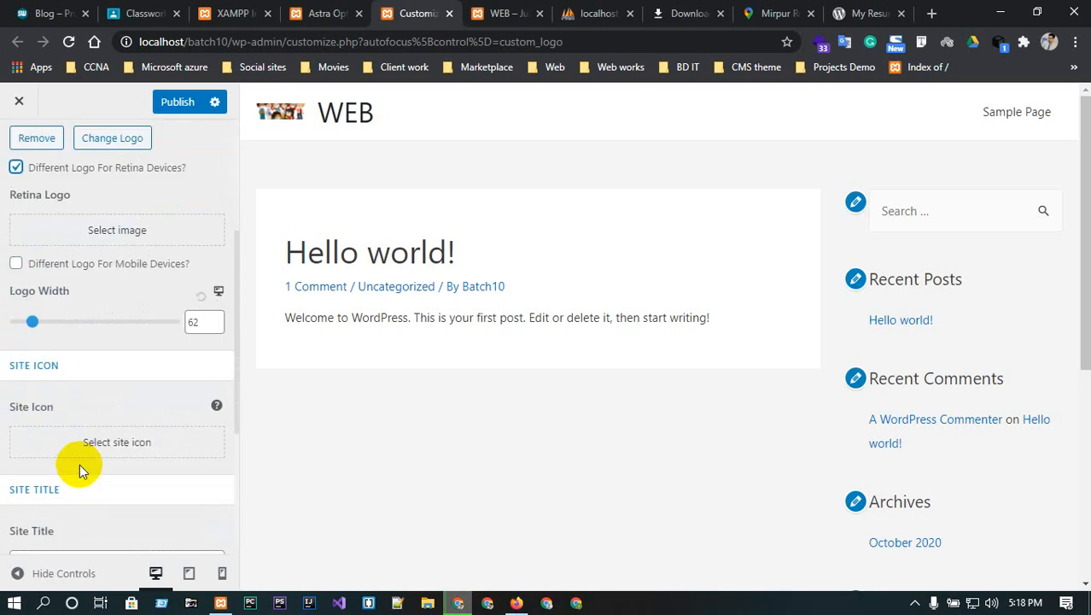
scroll(82, 444, "down", 2)
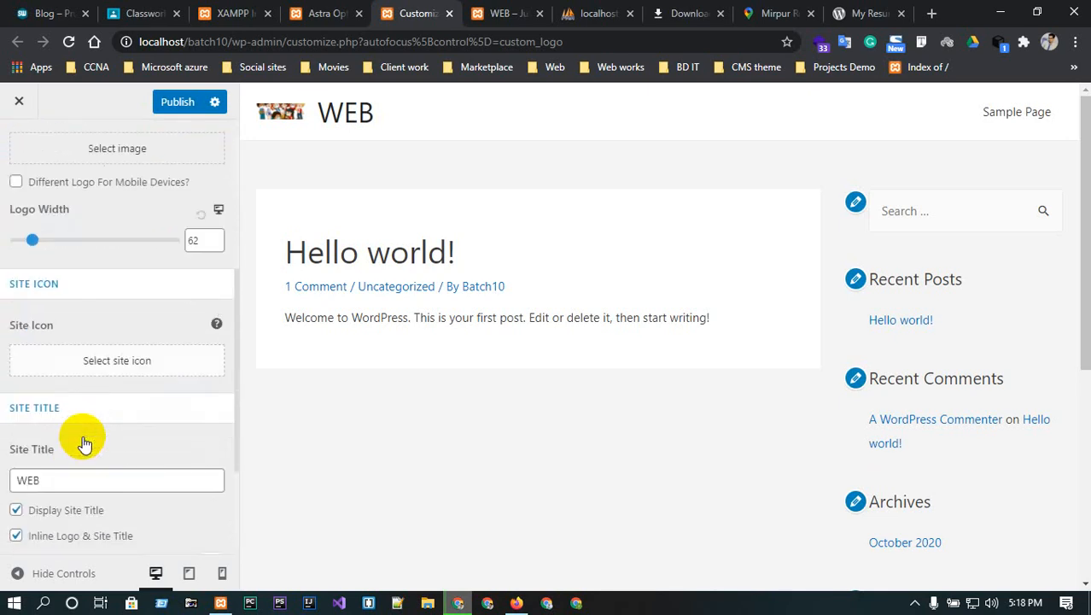
scroll(83, 442, "down", 1)
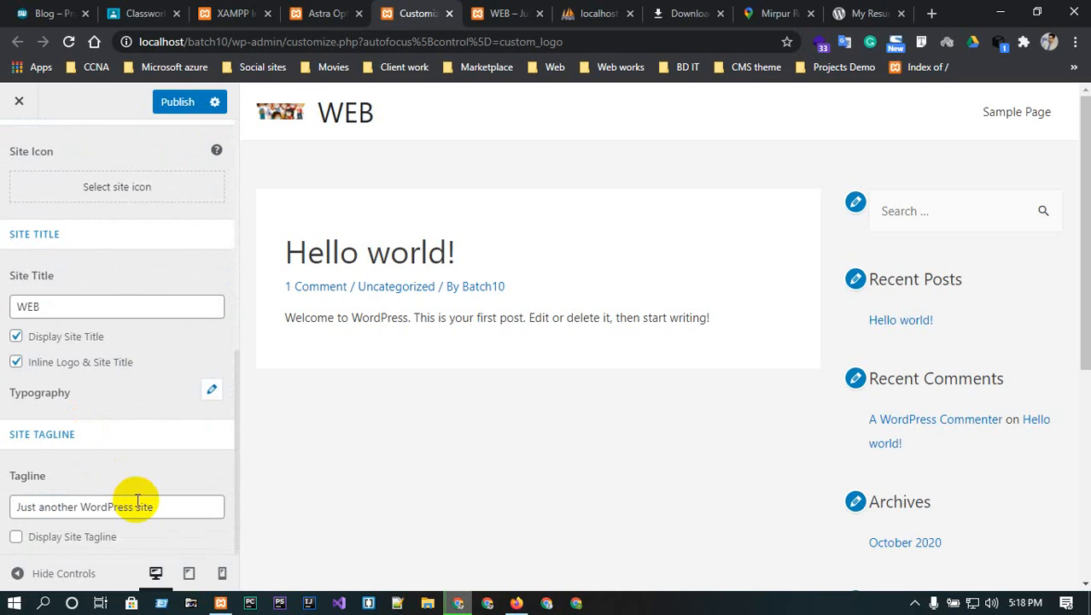
left_click(493, 10)
left_click(410, 8)
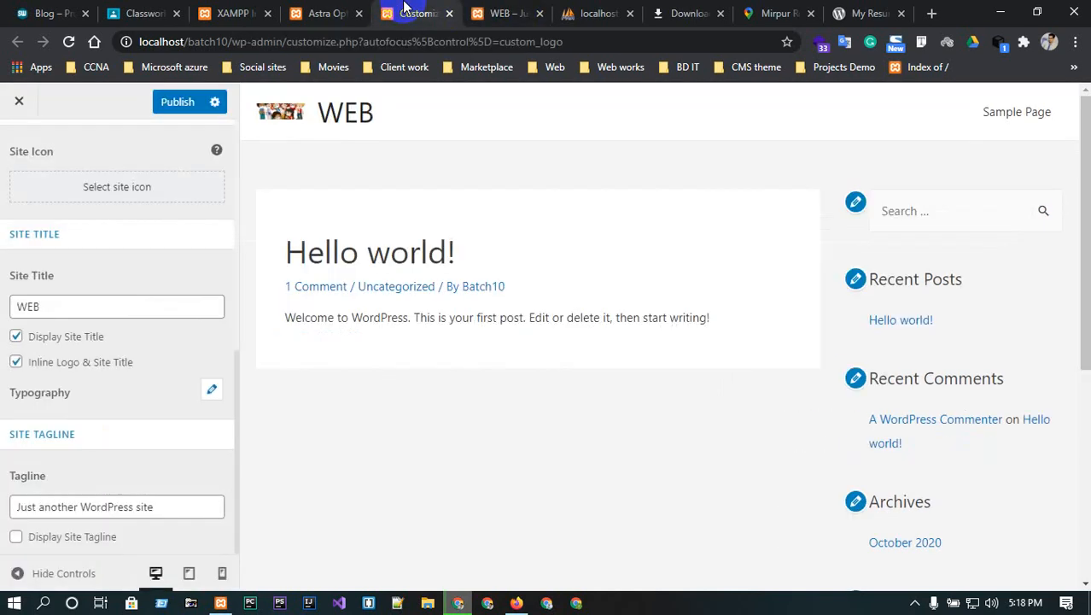
- Pass through the Astra Options and Elementor settings pages, then bring up the Pages list
left_click(341, 14)
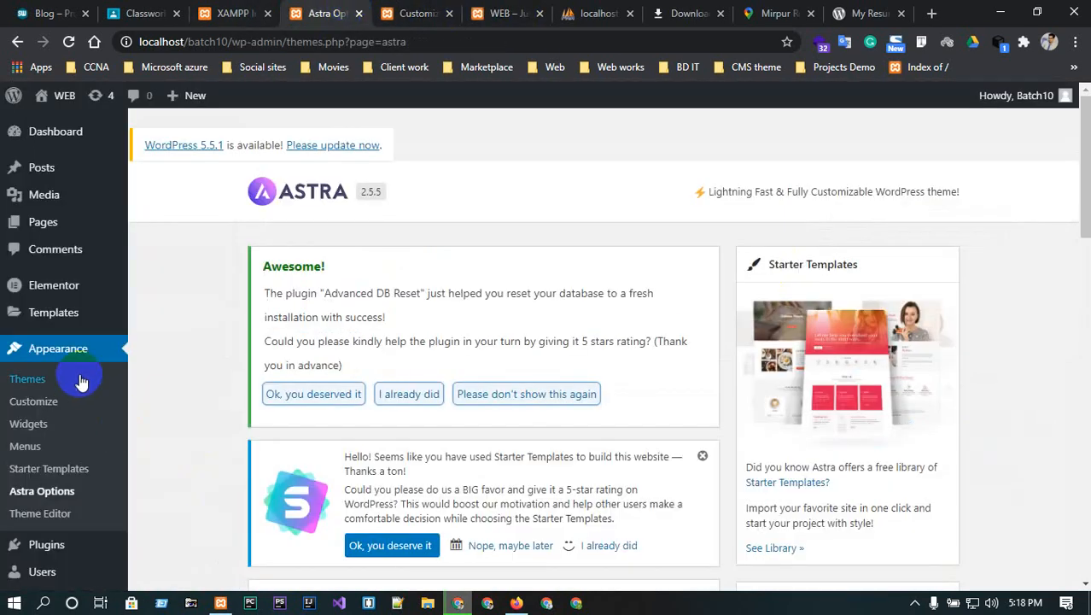
mouse_move(38, 322)
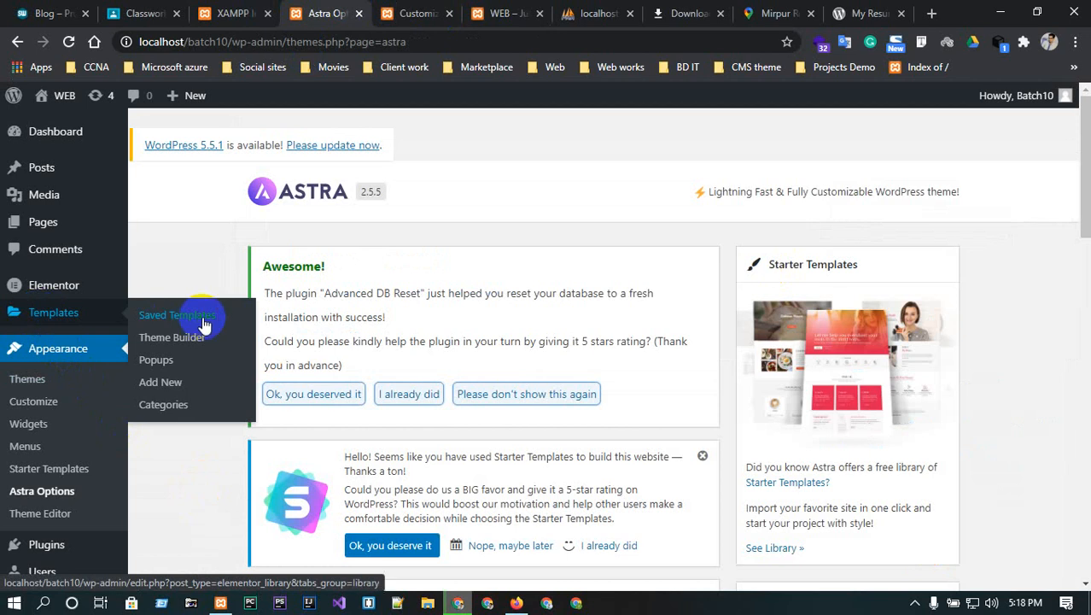
left_click(75, 292)
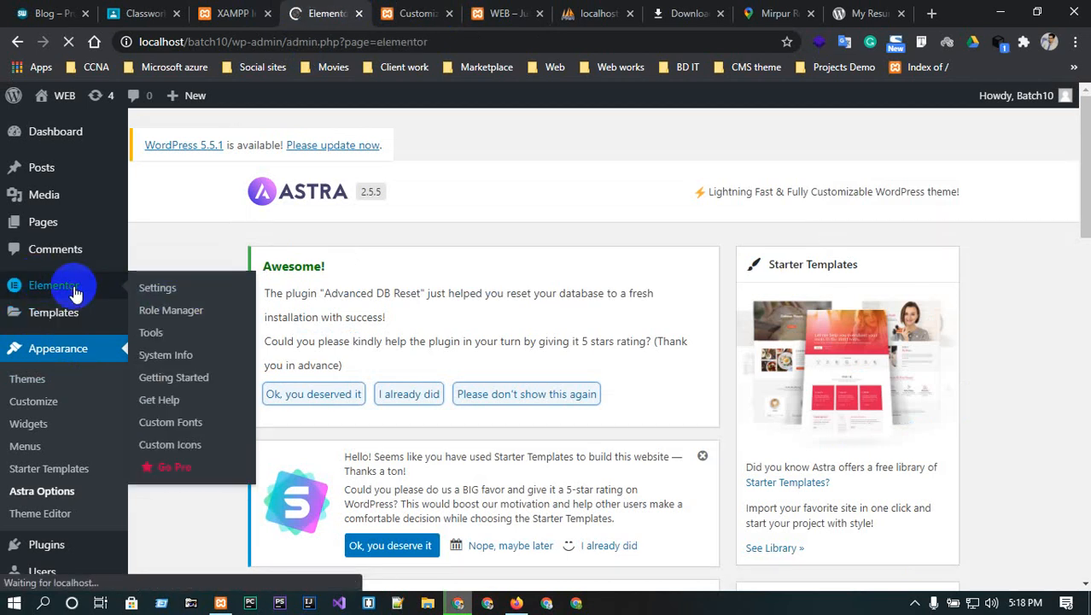
scroll(549, 556, "down", 4)
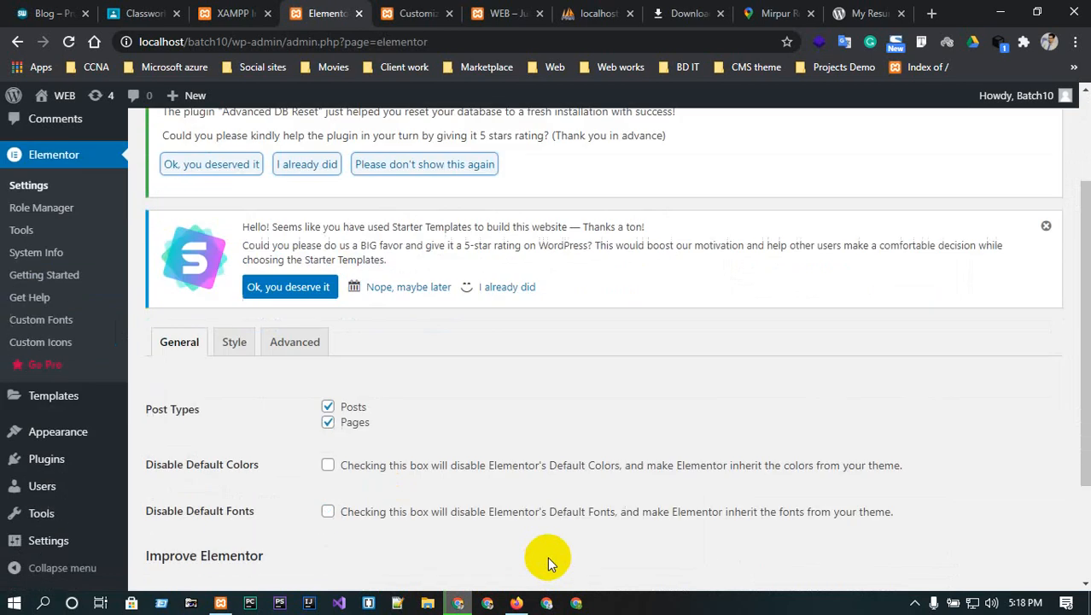
scroll(386, 313, "up", 5)
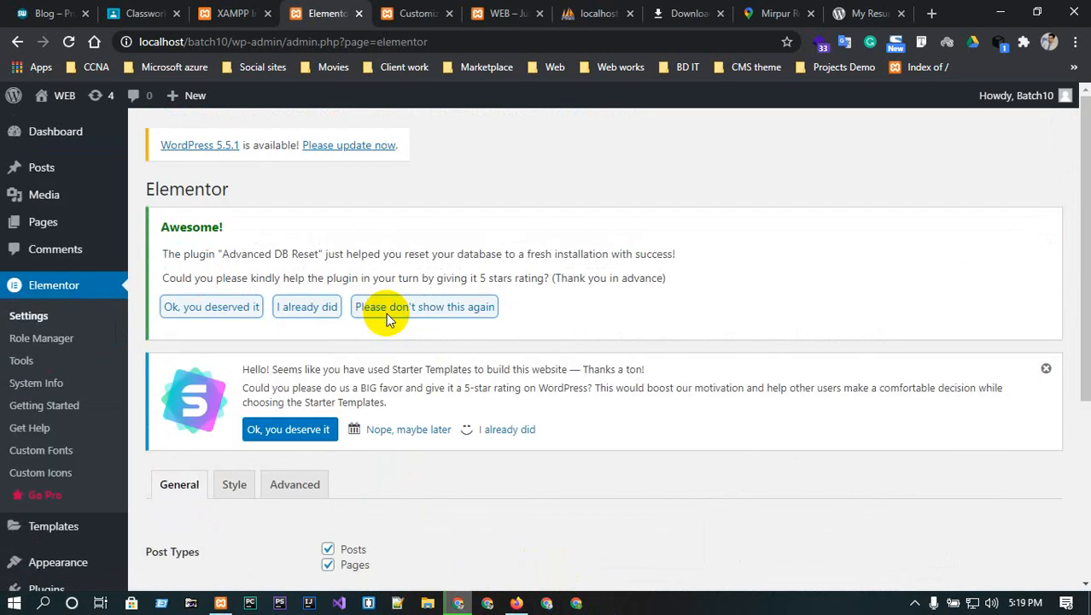
left_click(74, 224)
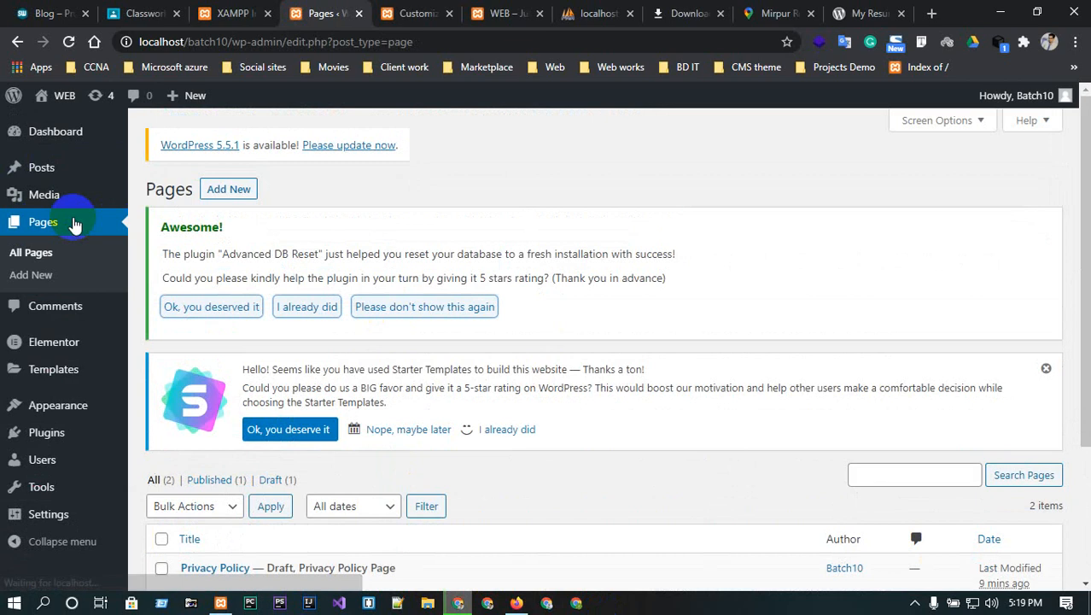
- Select Privacy Policy and Sample Page together and bulk-move them to the Trash
scroll(459, 333, "down", 2)
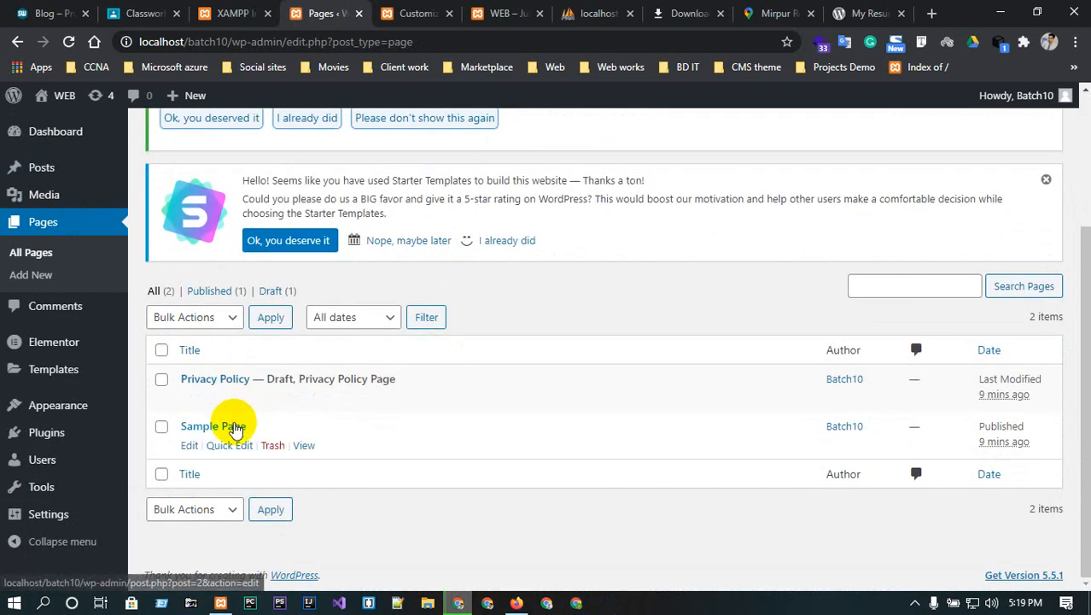
left_click(161, 351)
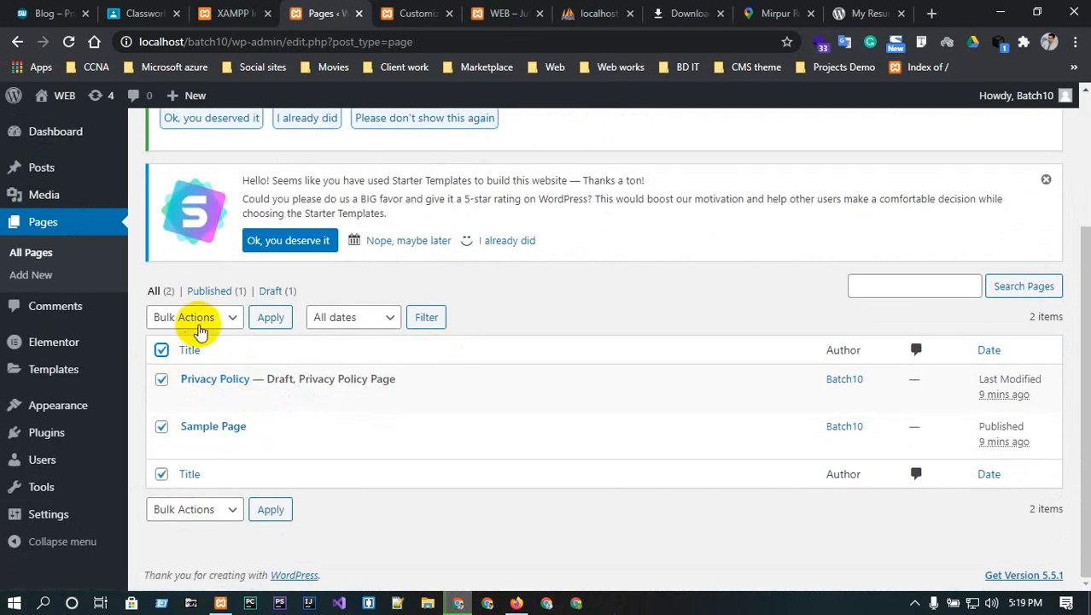
left_click(201, 317)
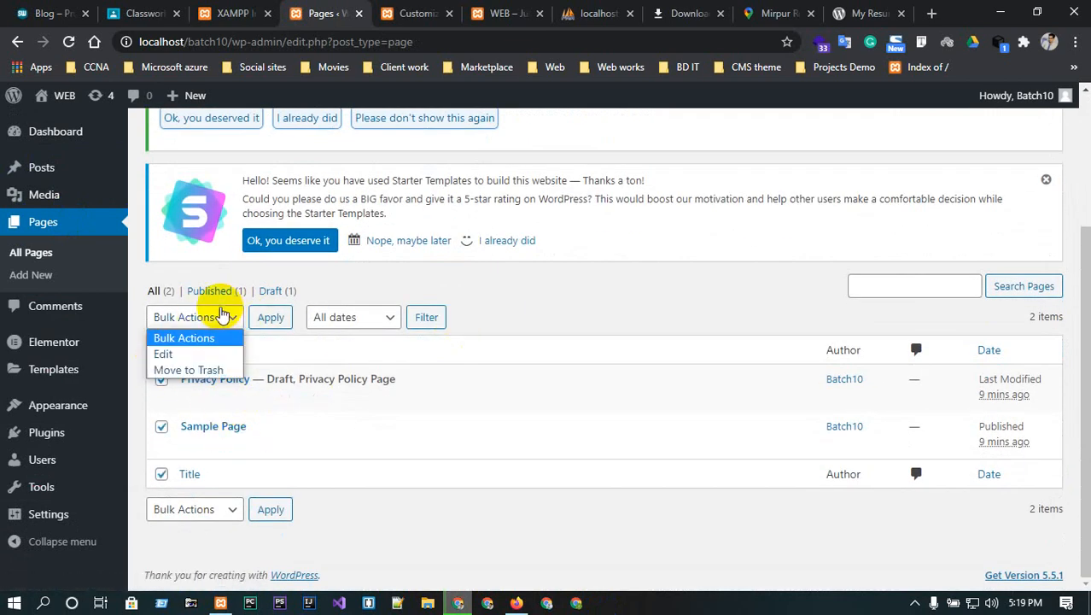
left_click(213, 370)
left_click(261, 324)
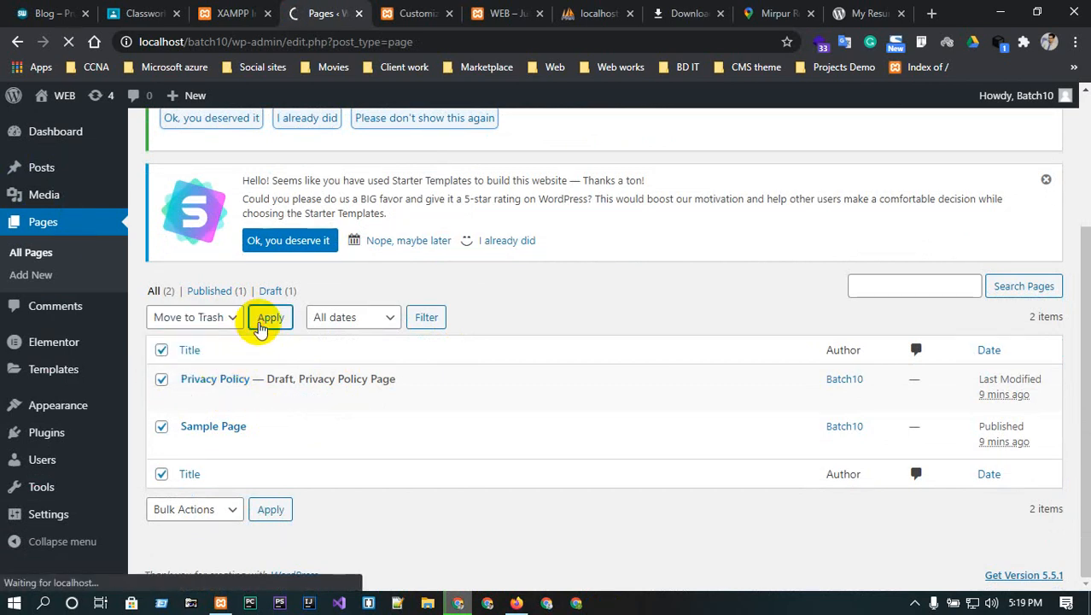
scroll(260, 333, "down", 2)
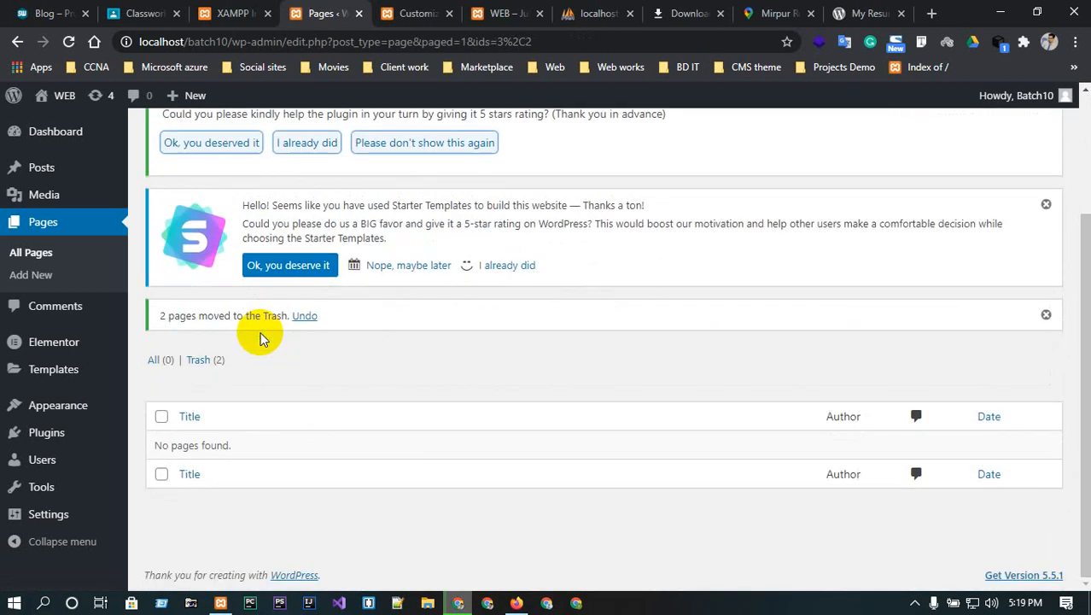
scroll(224, 334, "up", 2)
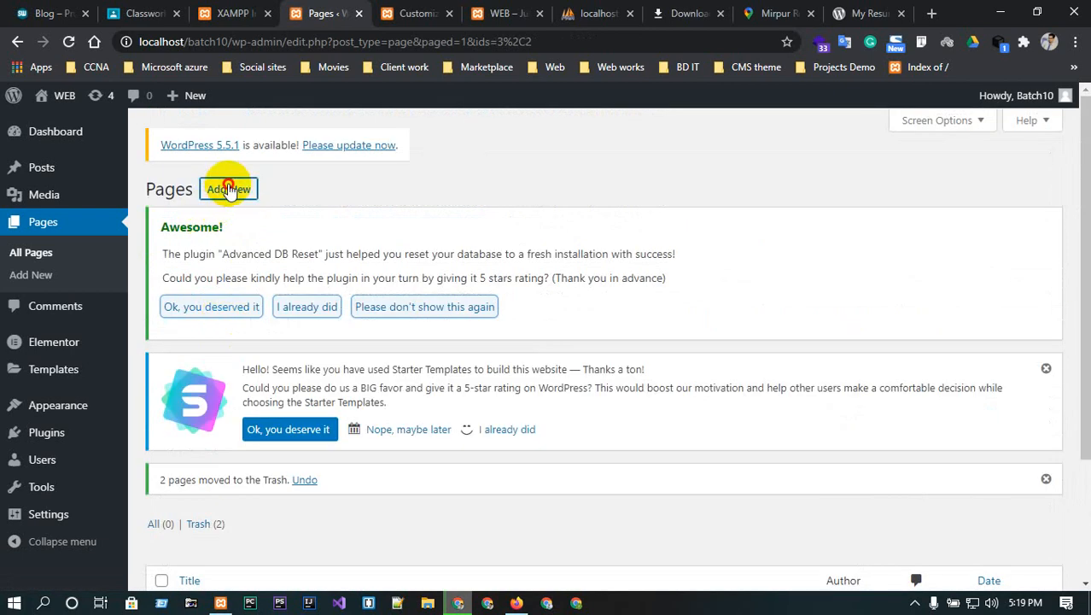
- Create and publish a new page titled HOME, then reopen it for editing
left_click(228, 189)
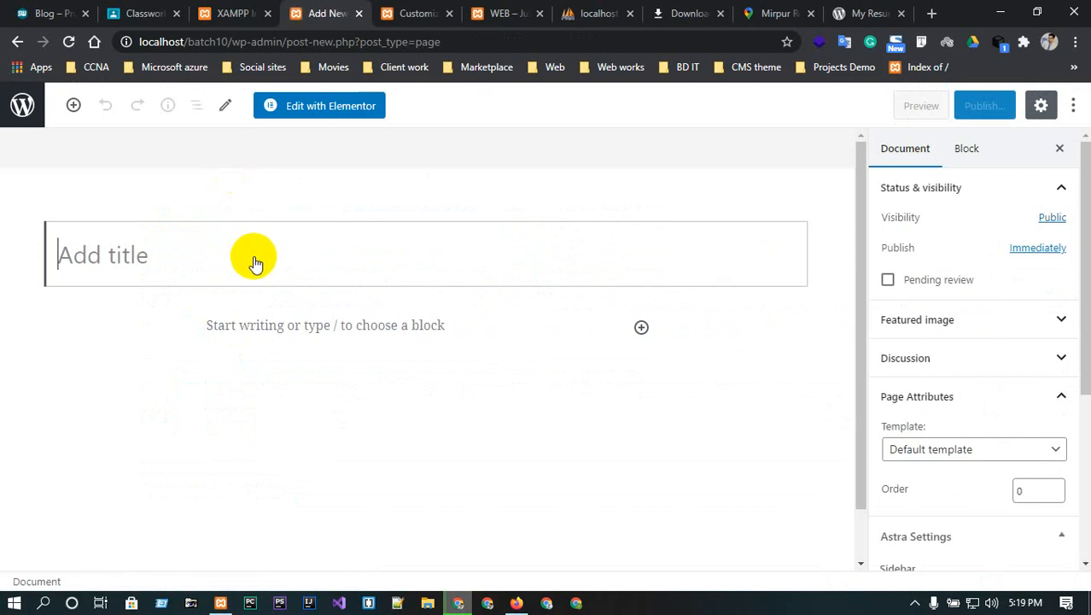
type("HOME")
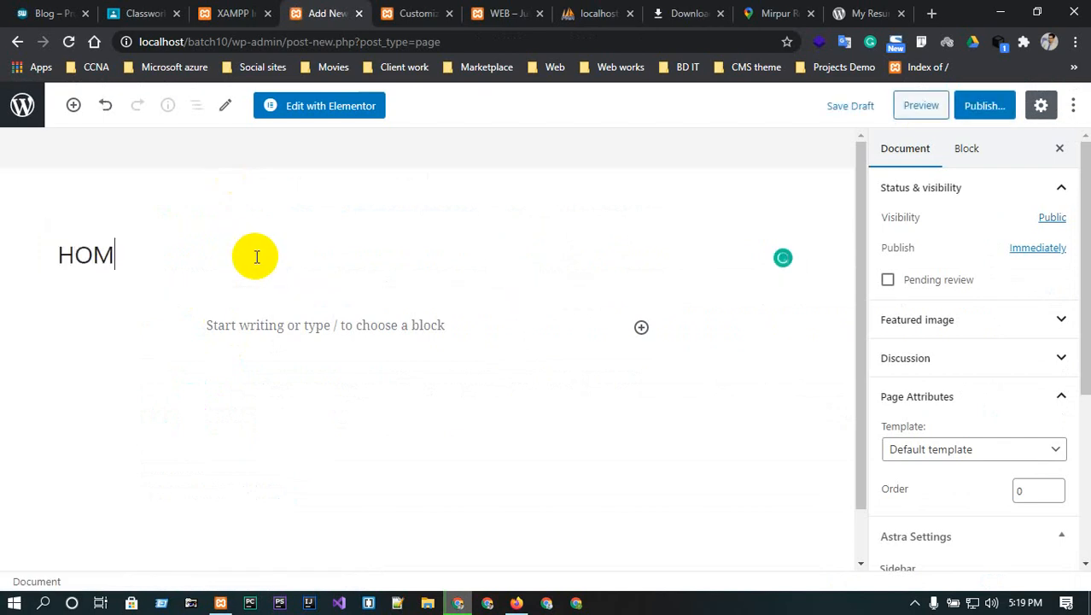
left_click(982, 106)
left_click(982, 106)
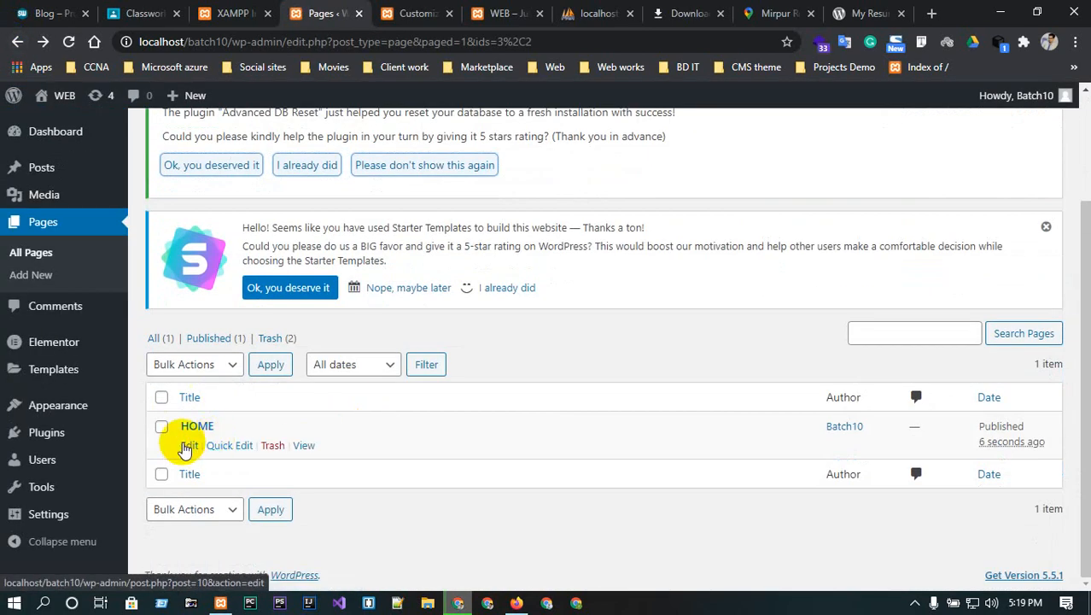
left_click(188, 446)
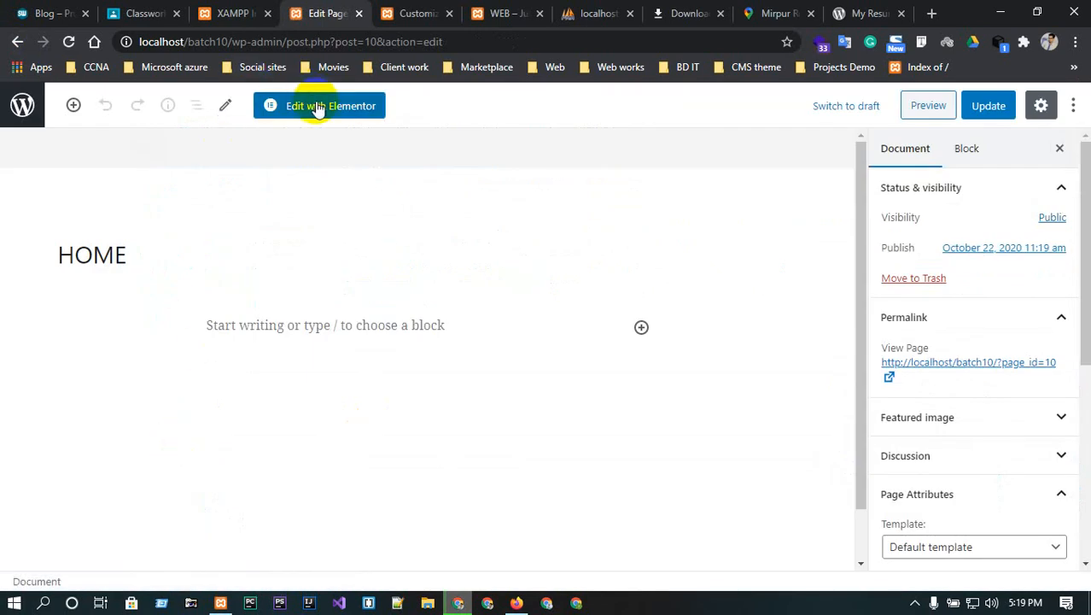
- Set the HOME page template to Elementor Full Width, update it, and launch Elementor
scroll(1048, 530, "down", 1)
left_click(1001, 469)
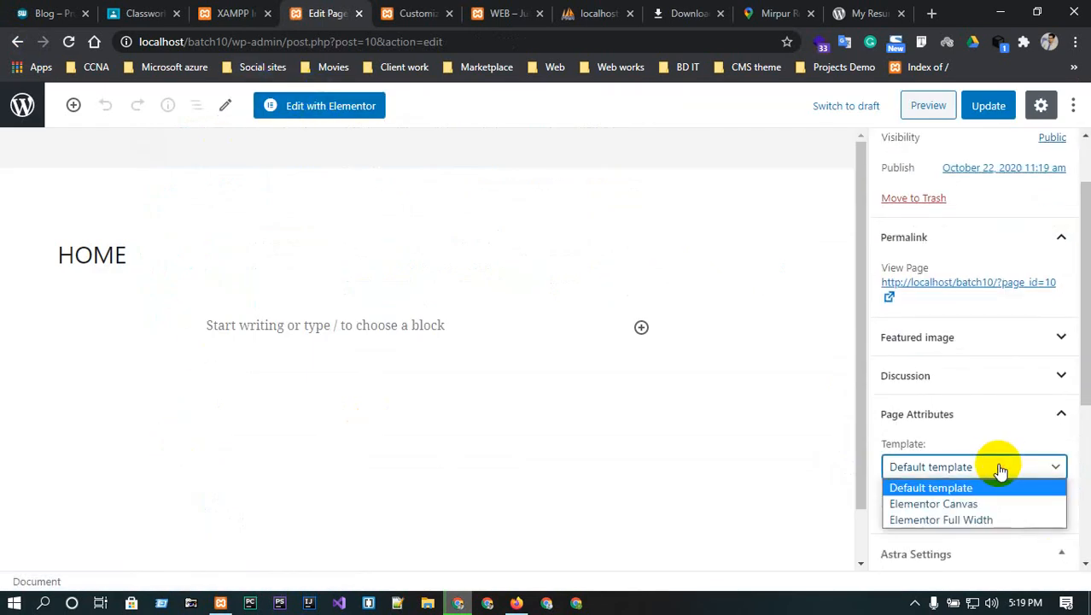
left_click(948, 521)
scroll(940, 519, "down", 2)
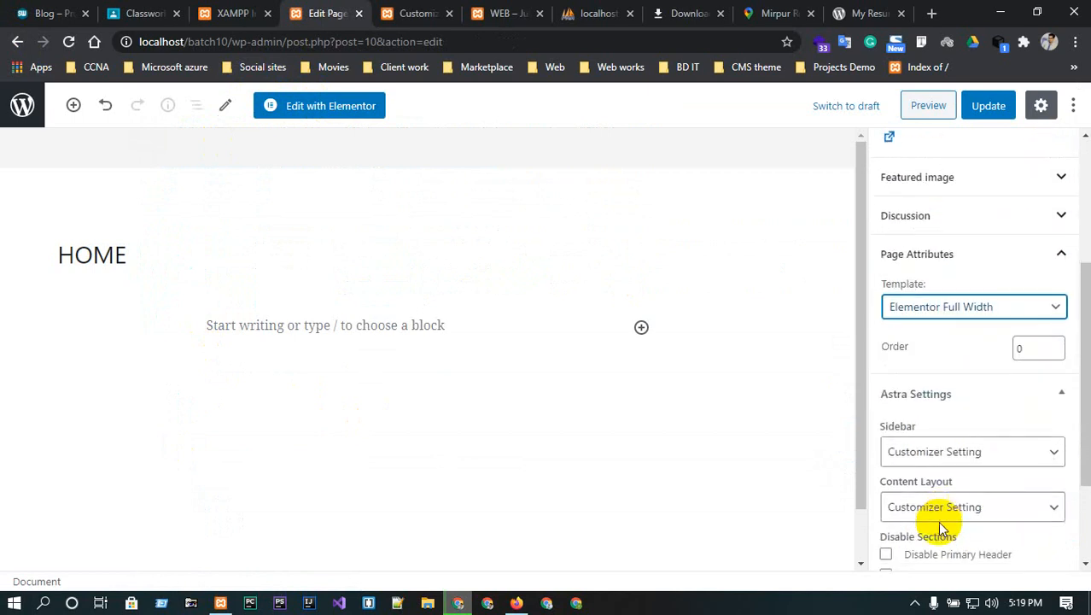
scroll(960, 462, "down", 2)
scroll(964, 462, "up", 5)
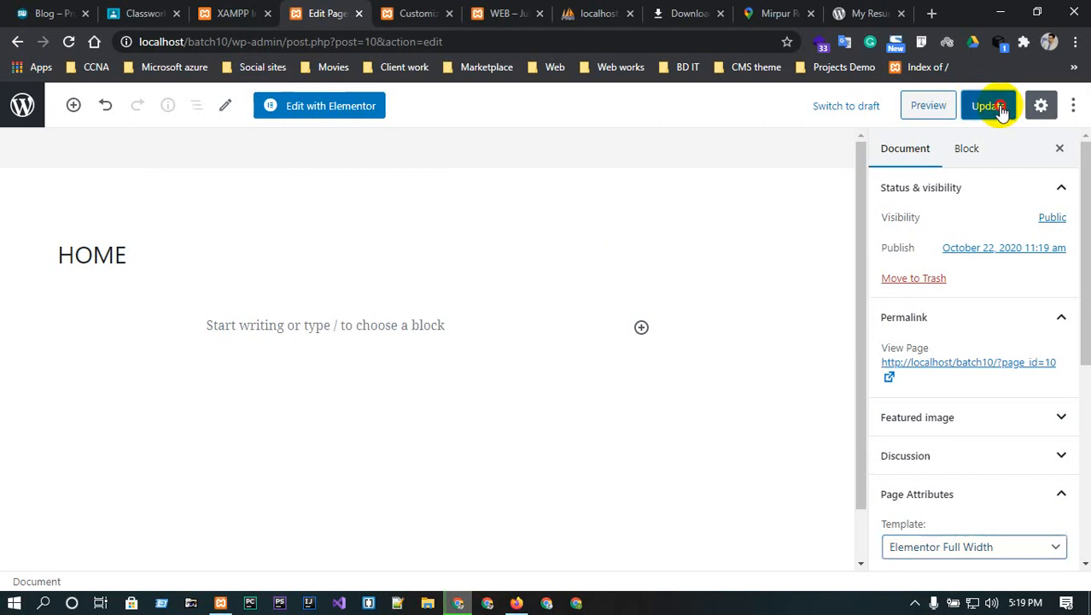
left_click(999, 108)
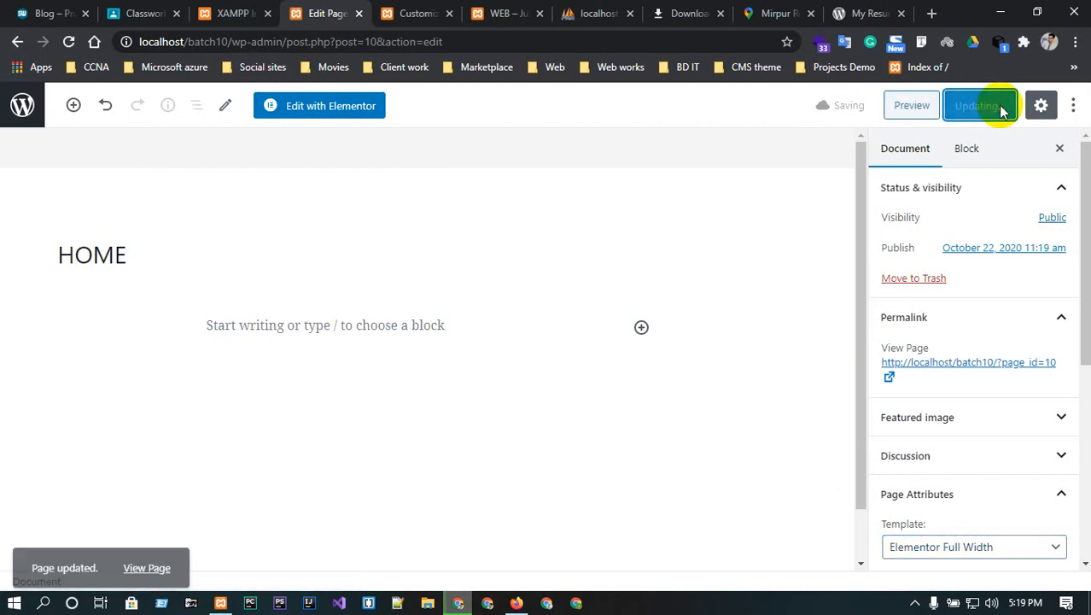
left_click(322, 107)
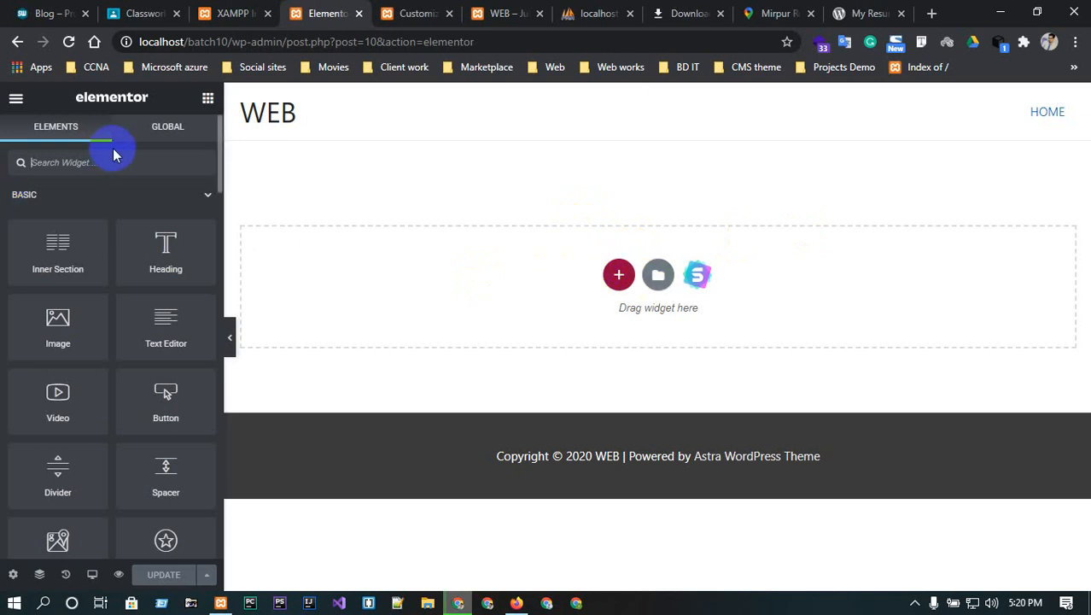
- Drag a Navigation Menu widget, found by searching 'menu', onto the top of the HOME page
type("menu")
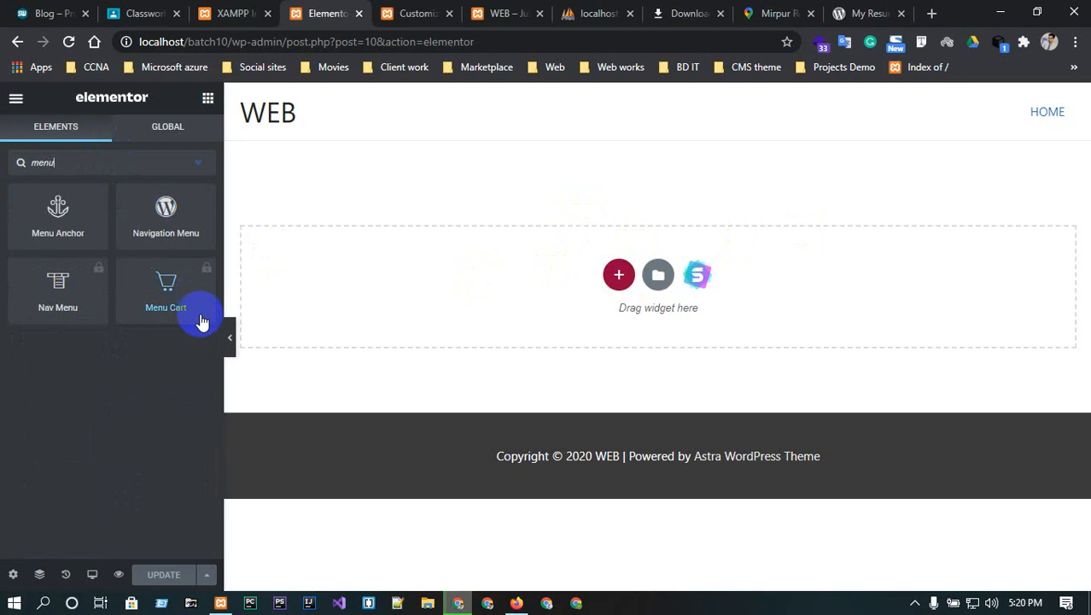
left_click_drag(151, 206, 617, 265)
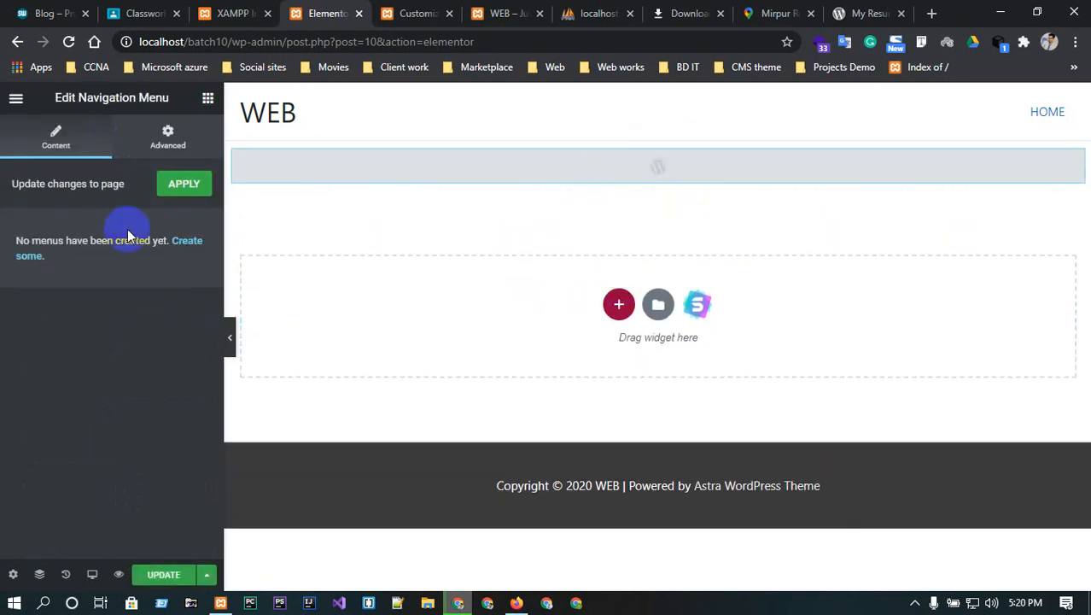
left_click(169, 192)
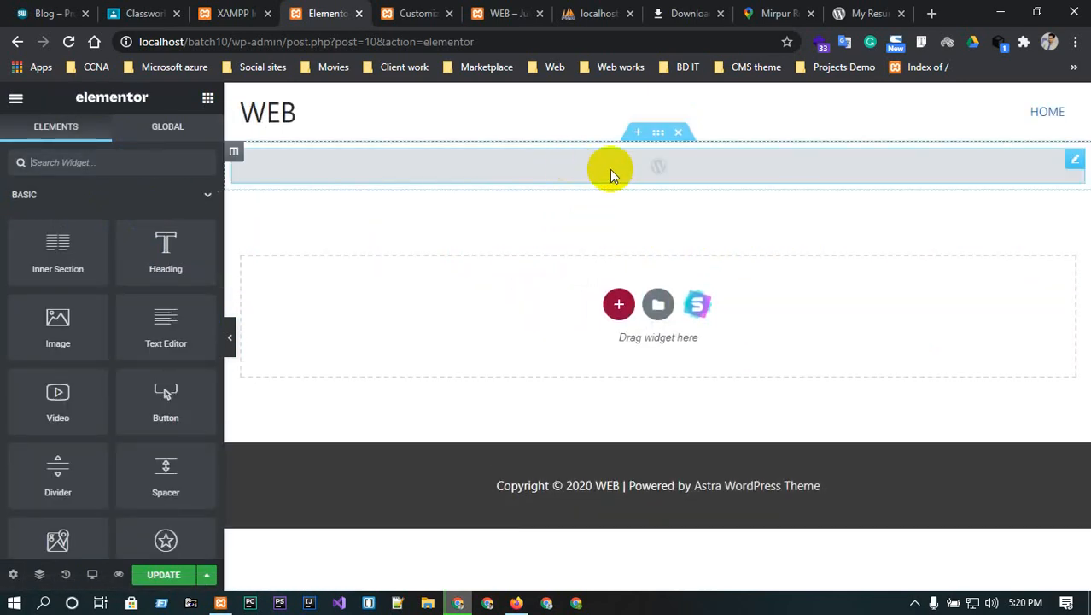
left_click(1072, 160)
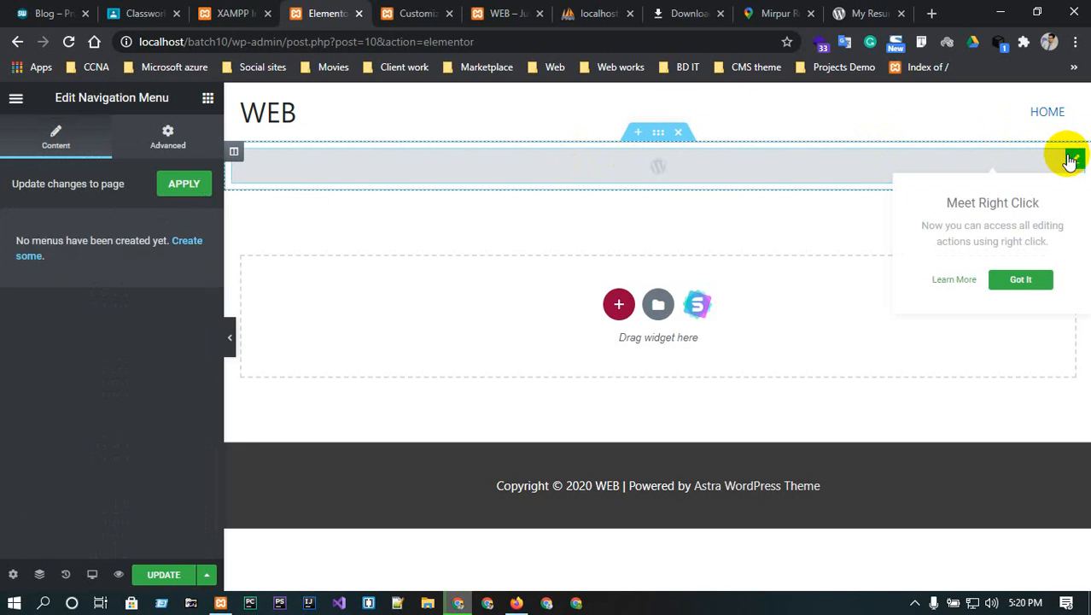
left_click(1025, 279)
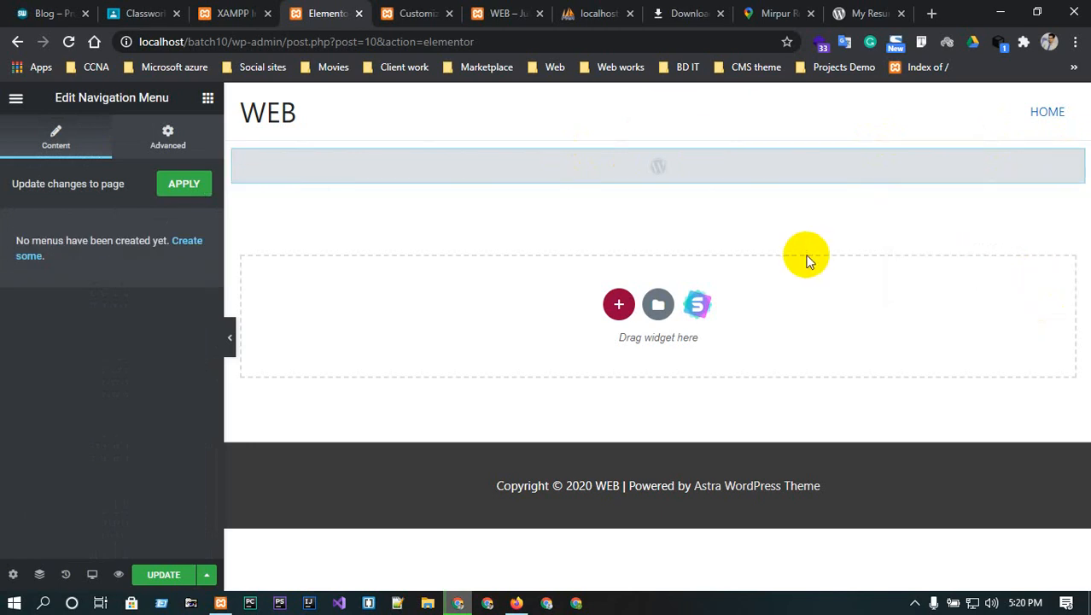
- Add a single-column section below the navigation menu
left_click(619, 305)
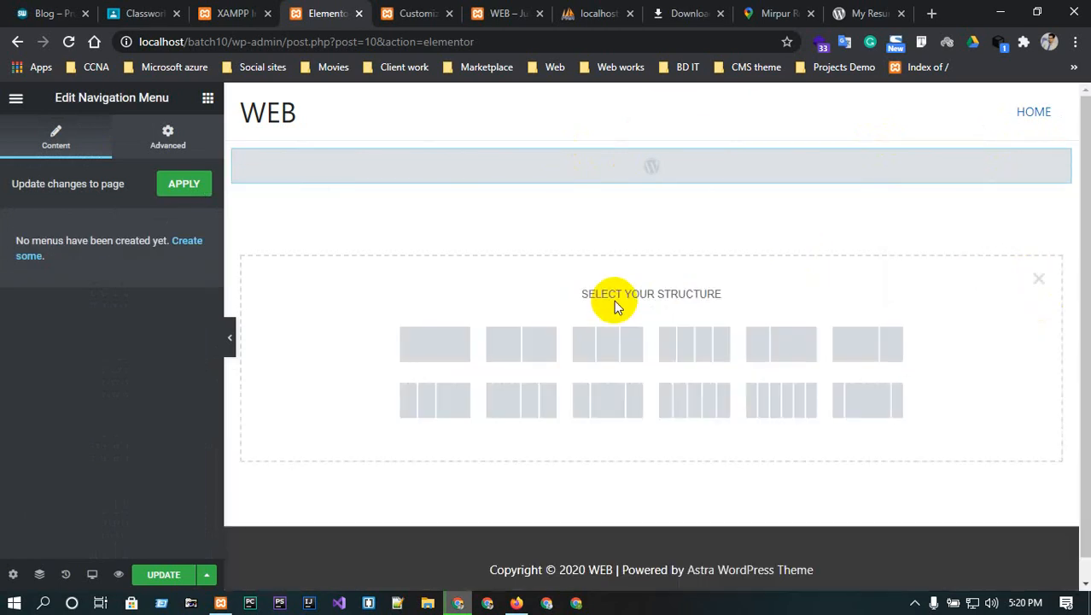
left_click(450, 357)
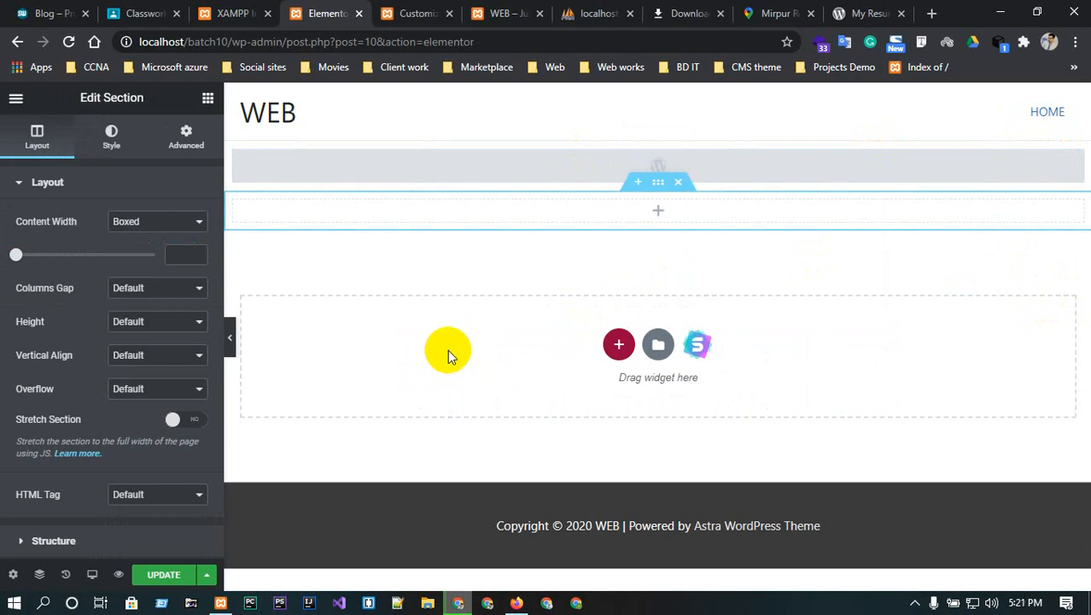
left_click(657, 207)
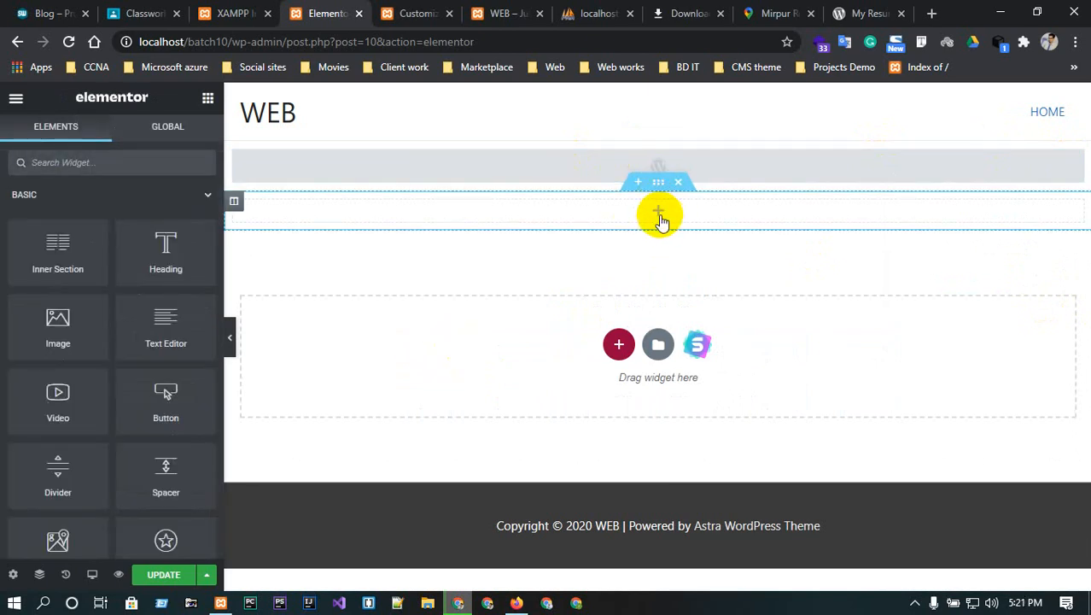
- Drop an Image Carousel widget into the new section, skipping the Pro-only Slides widget
left_click(109, 168)
type("slide")
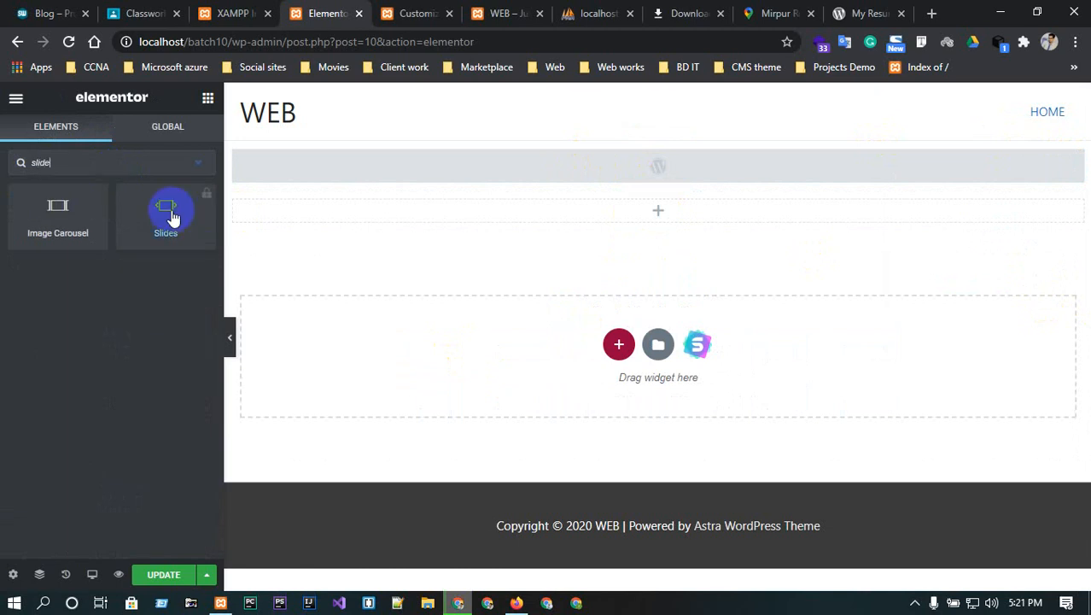
left_click(173, 217)
left_click(162, 215)
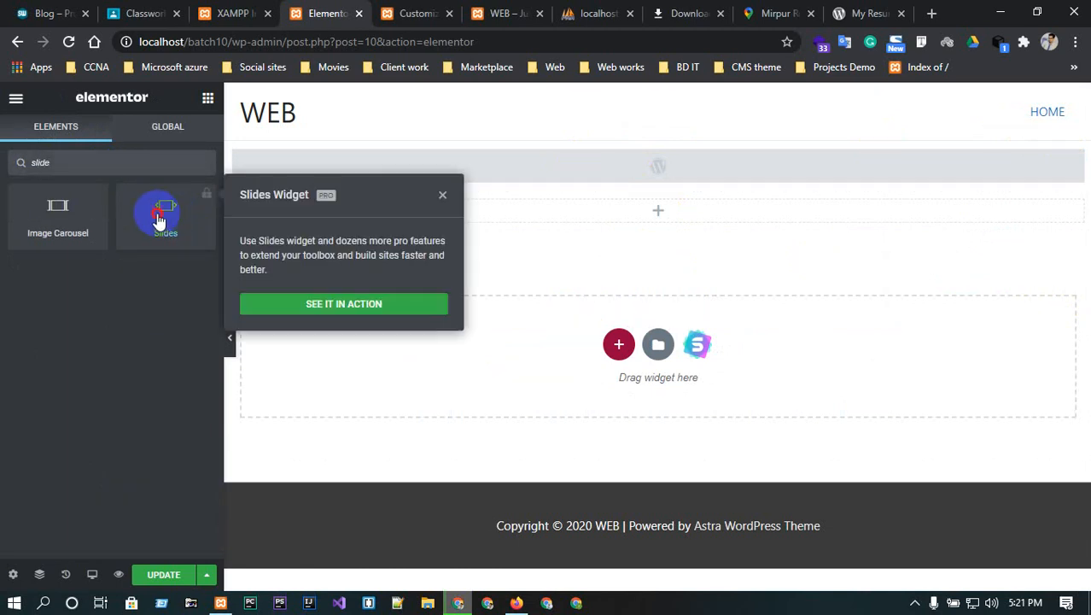
left_click(121, 210)
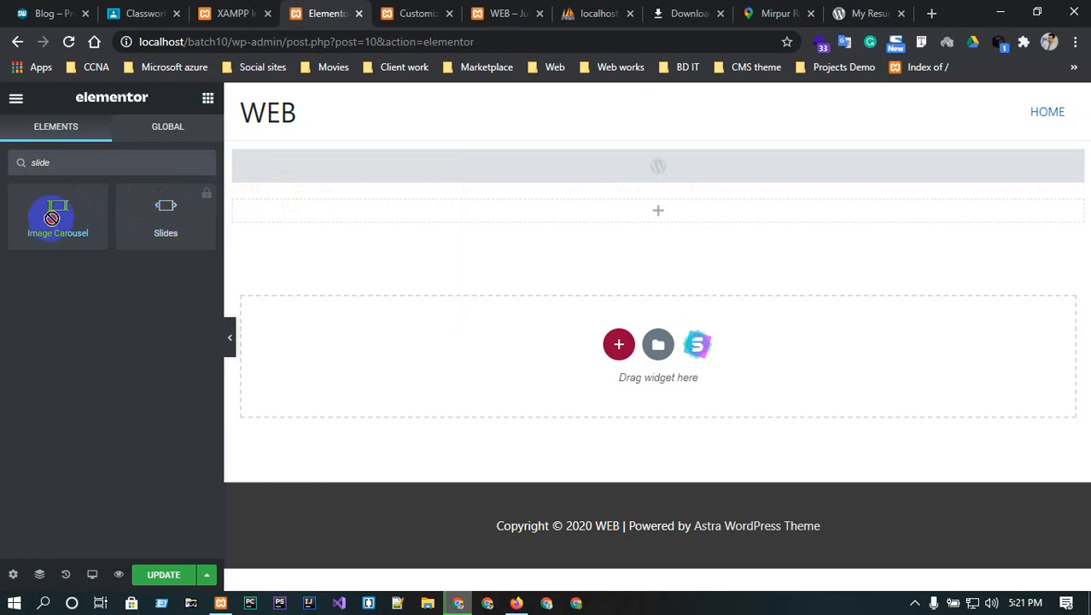
left_click_drag(51, 217, 597, 220)
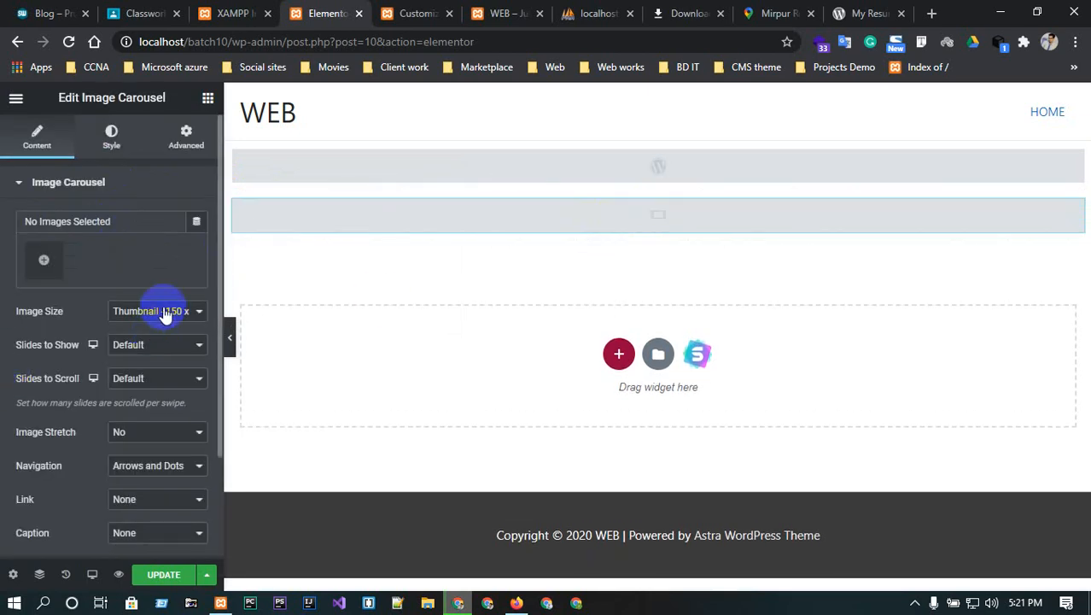
- Set the carousel image size to Full and add the children illustration as its gallery
left_click(167, 312)
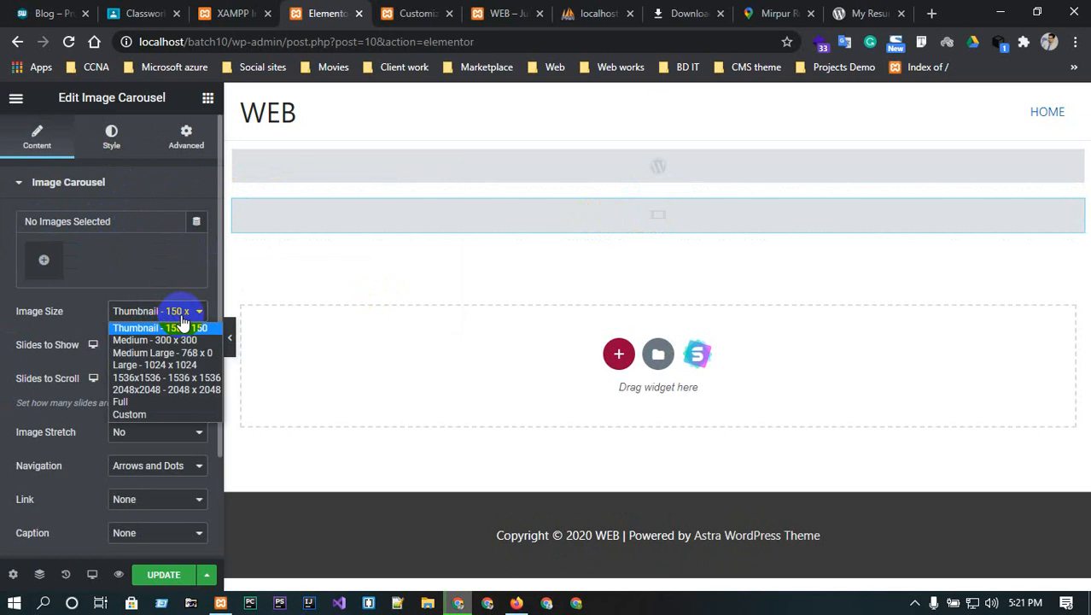
left_click(167, 401)
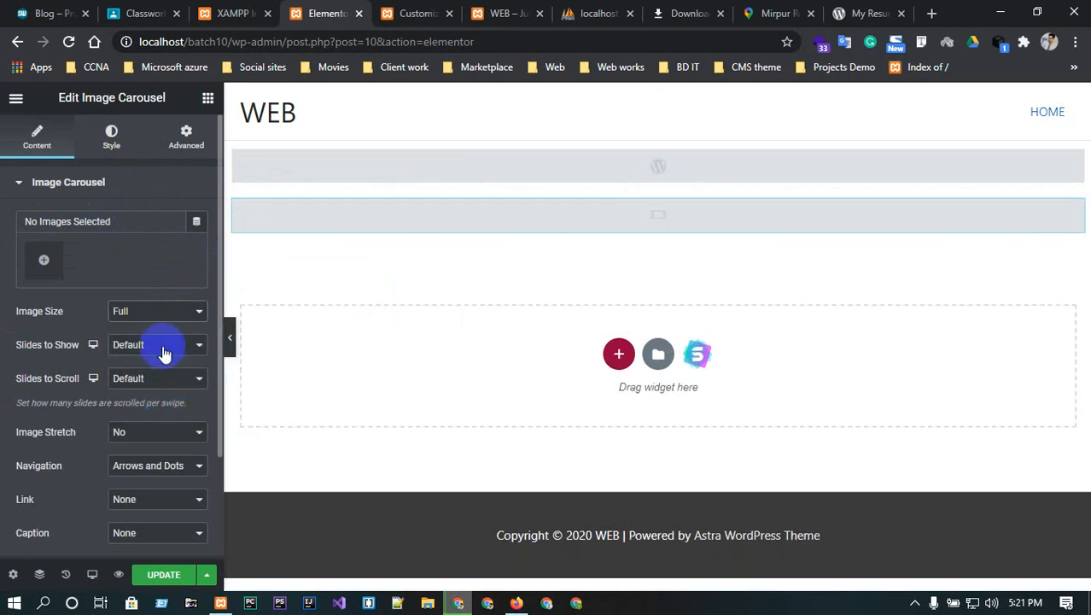
left_click(118, 259)
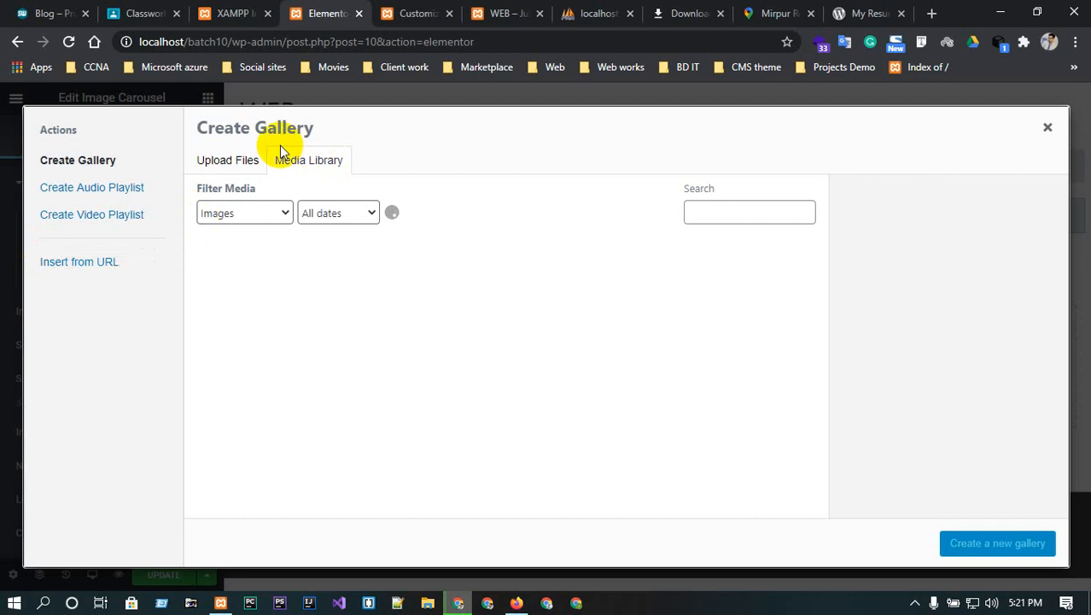
left_click(244, 158)
left_click(284, 168)
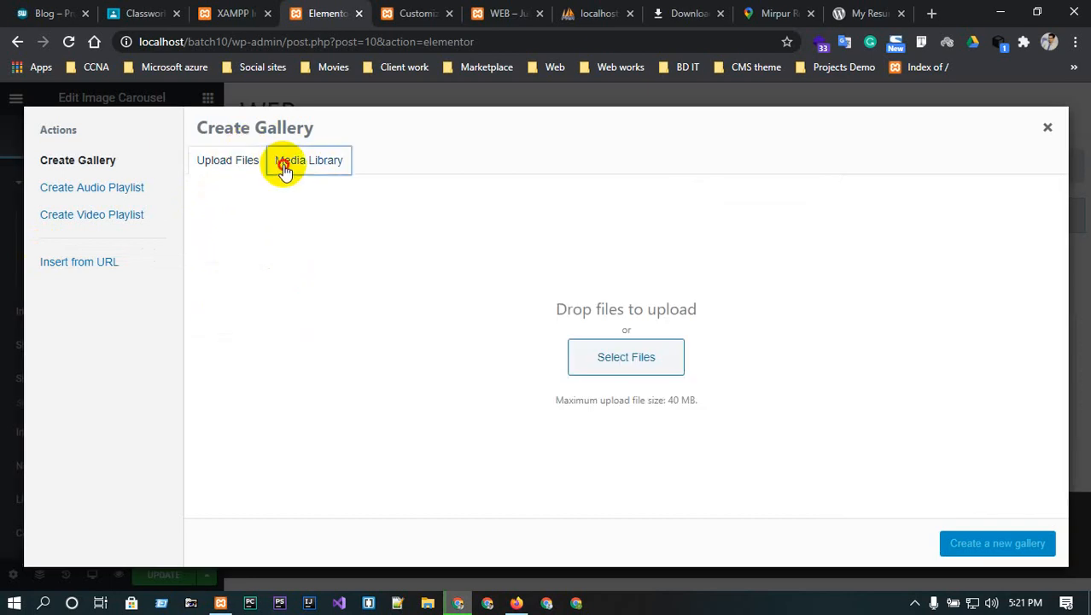
left_click(286, 260)
left_click(1004, 545)
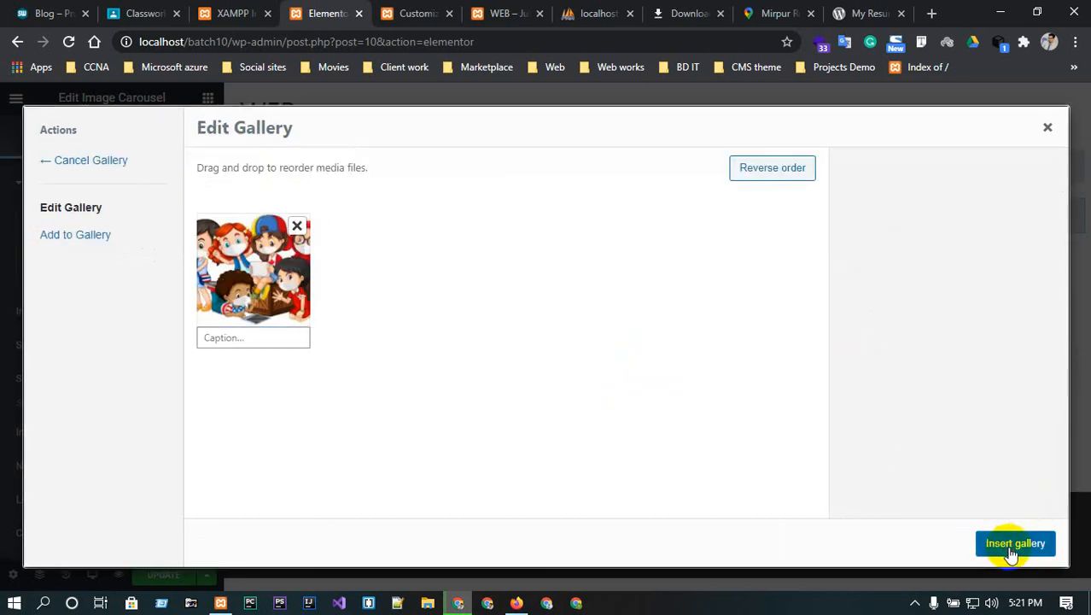
left_click(1010, 547)
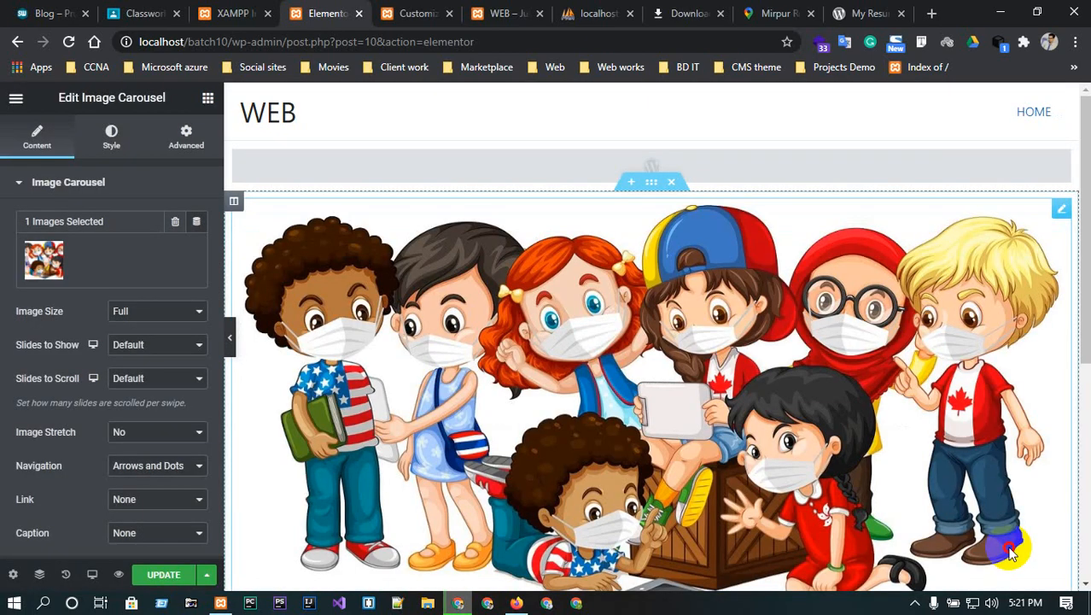
- Make the carousel images stretch to fill the width
scroll(964, 473, "down", 2)
scroll(964, 472, "up", 2)
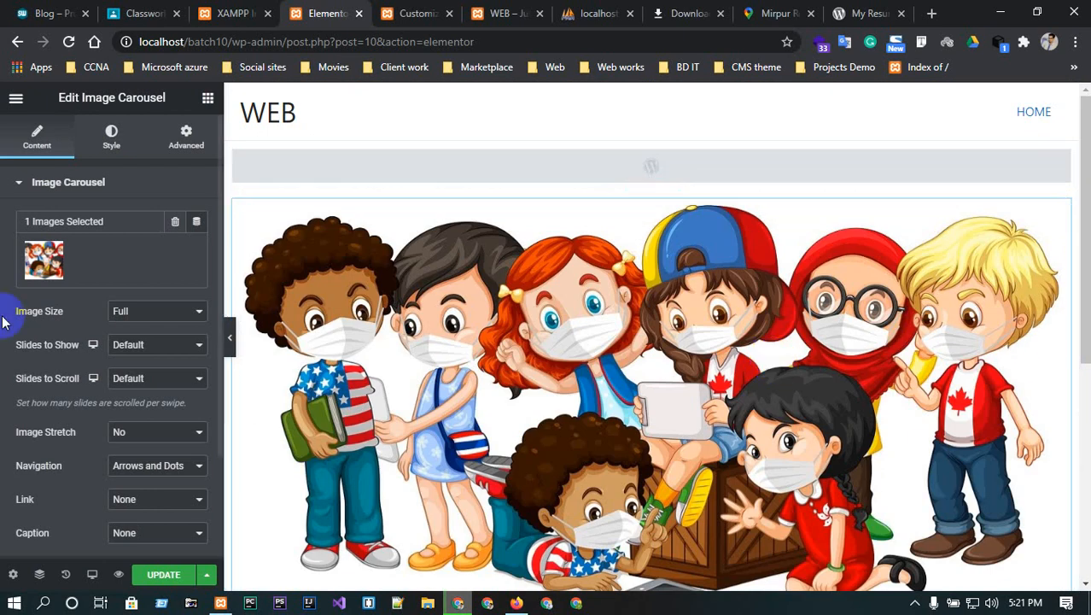
scroll(139, 315, "down", 1)
scroll(145, 324, "down", 1)
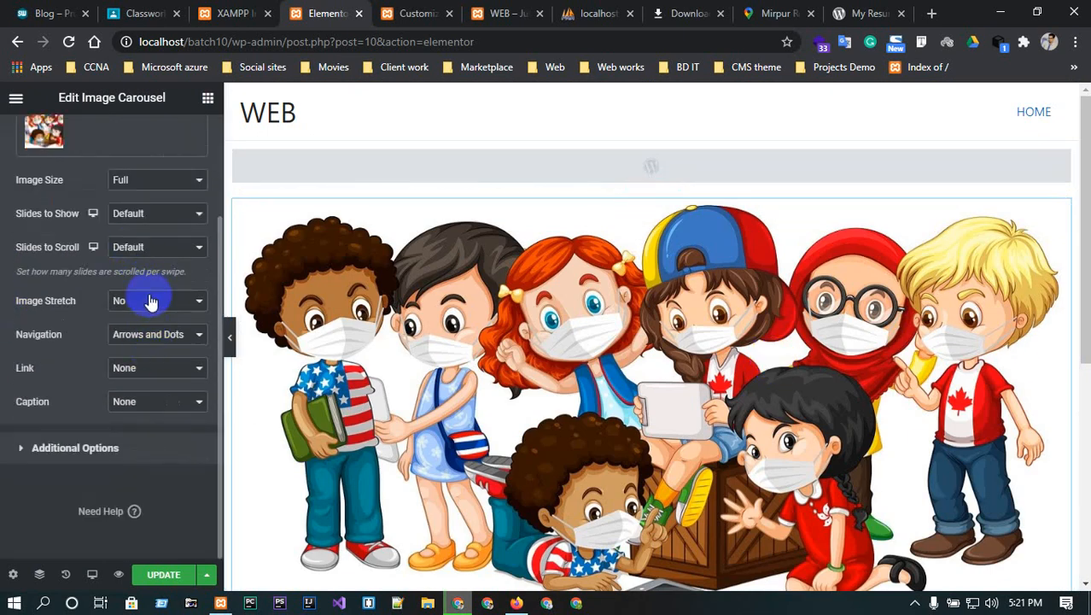
left_click(145, 301)
left_click(135, 329)
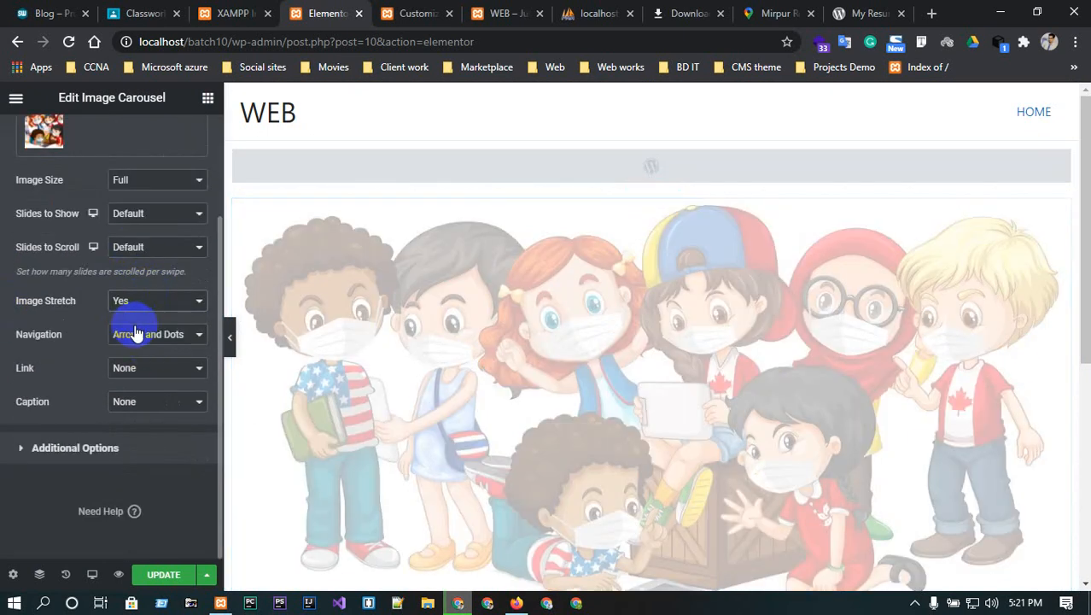
scroll(645, 307, "down", 1)
scroll(645, 308, "down", 2)
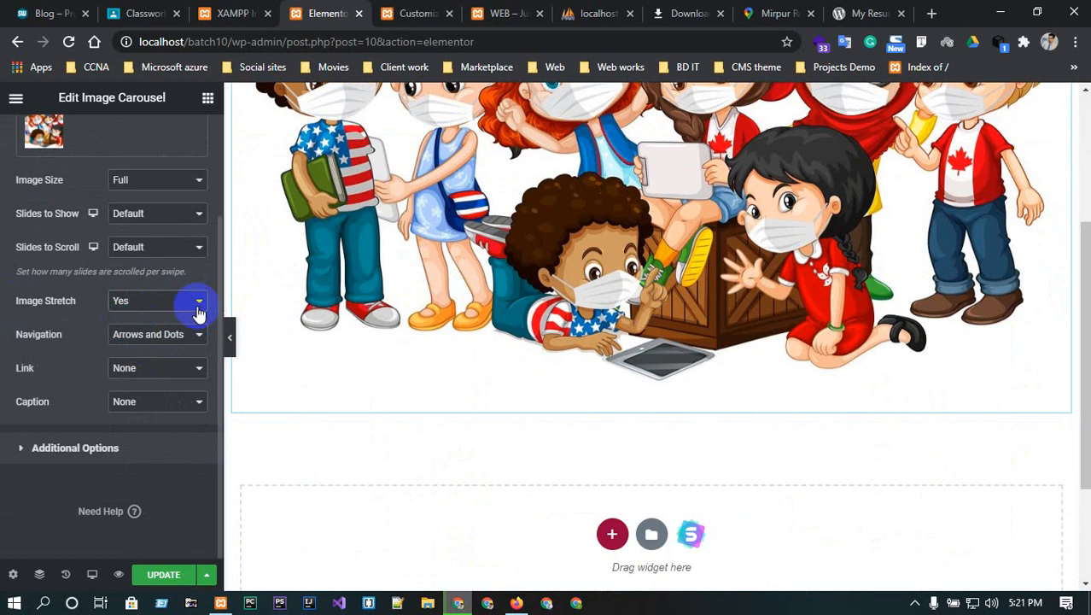
scroll(166, 382, "up", 2)
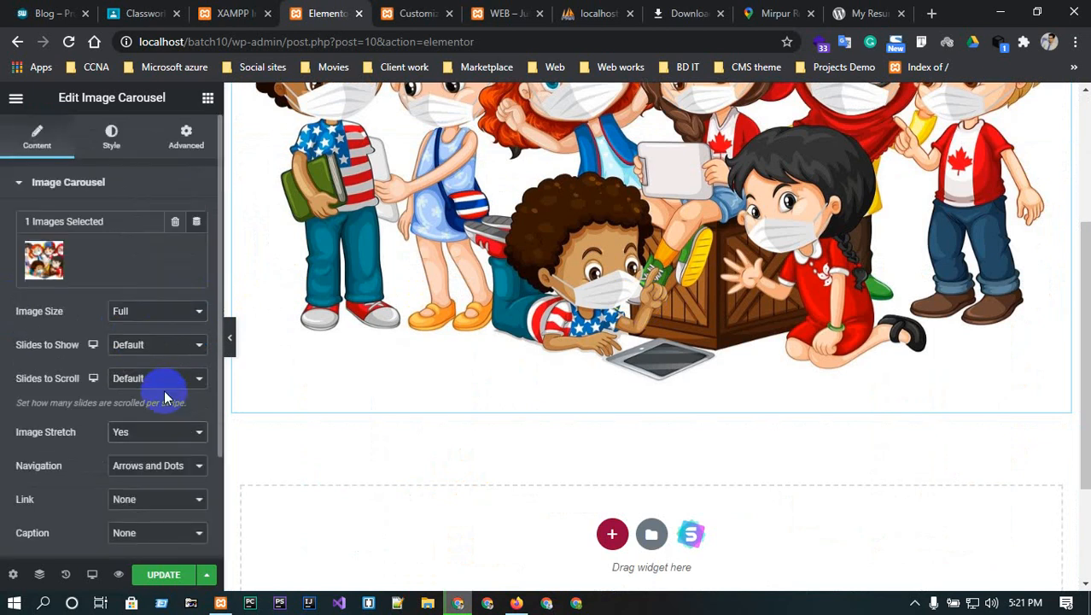
- Leave Slides to Show at its default and open the Navigation style settings
left_click(32, 186)
scroll(673, 273, "up", 2)
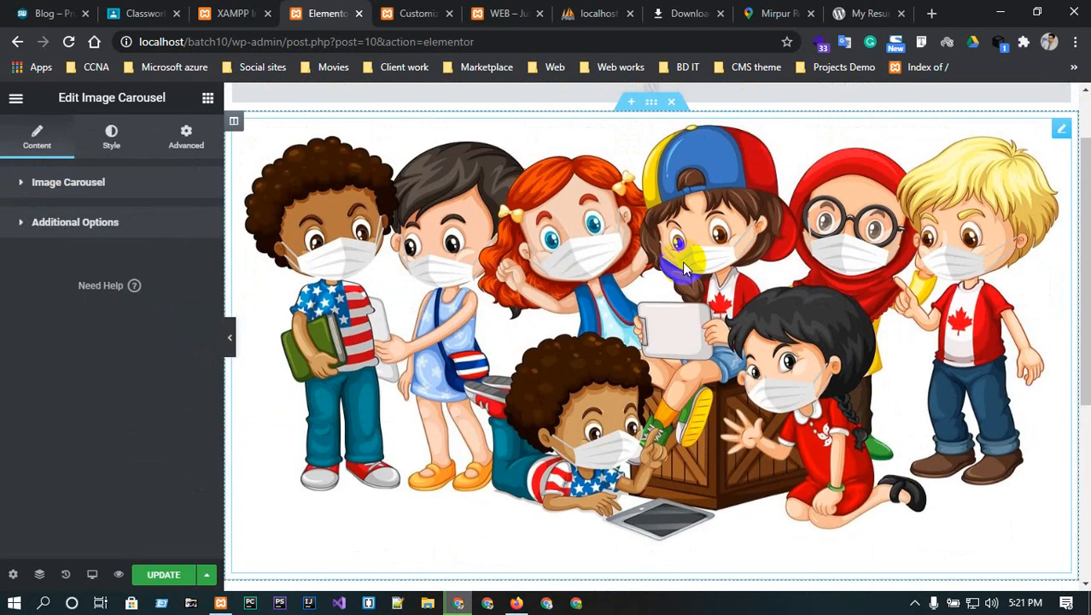
scroll(673, 273, "down", 1)
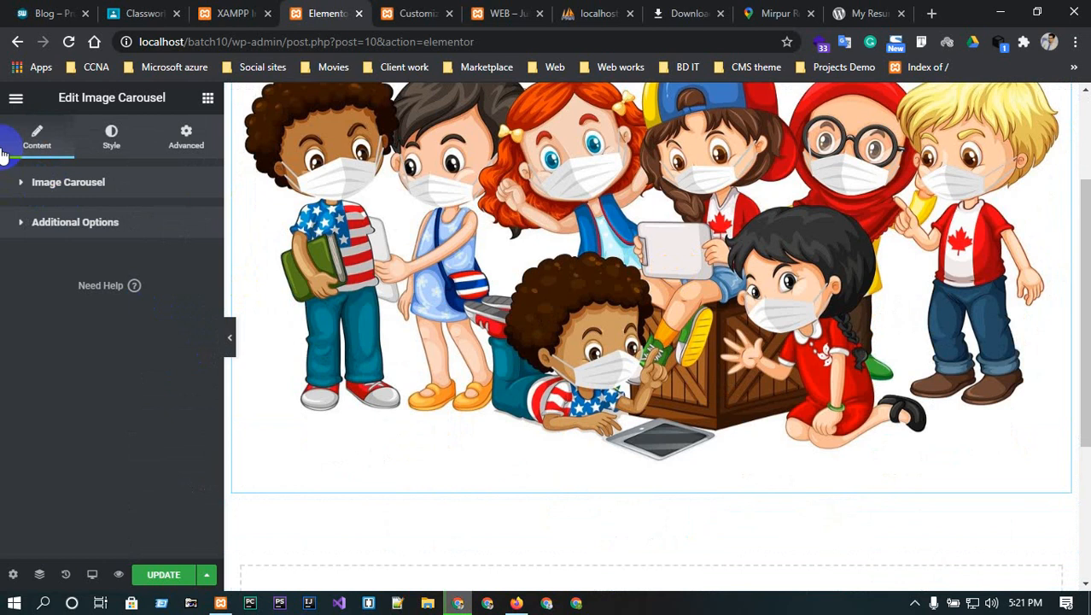
left_click(73, 182)
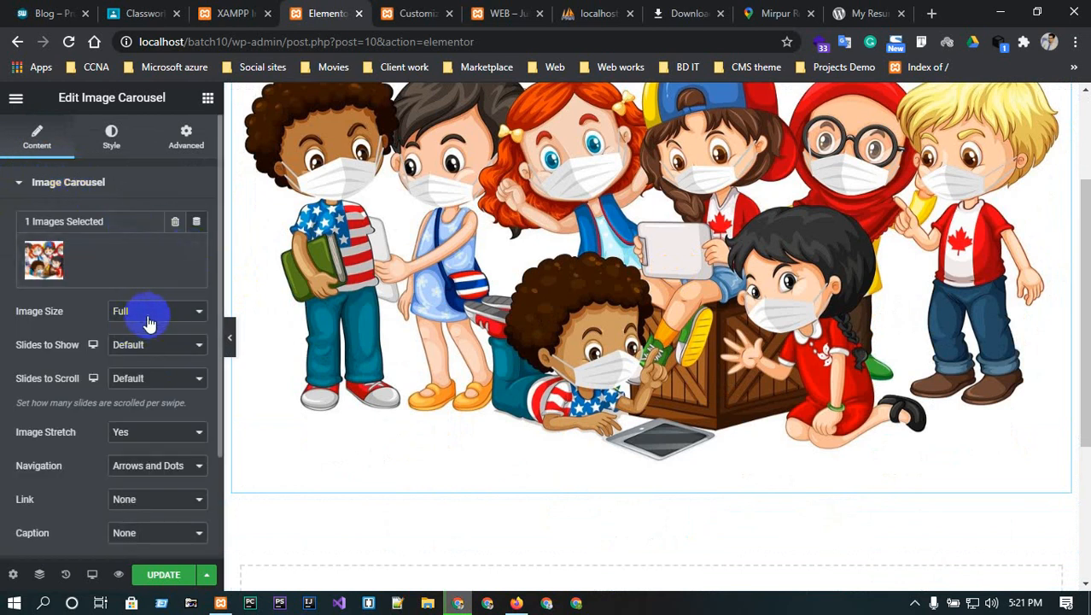
left_click(156, 342)
left_click(156, 341)
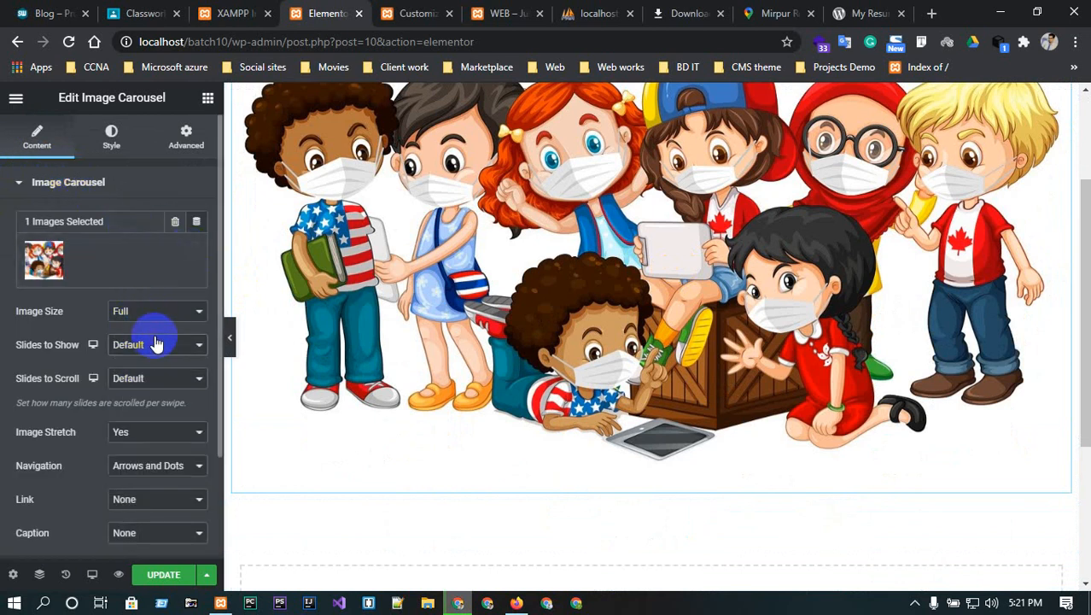
left_click(109, 139)
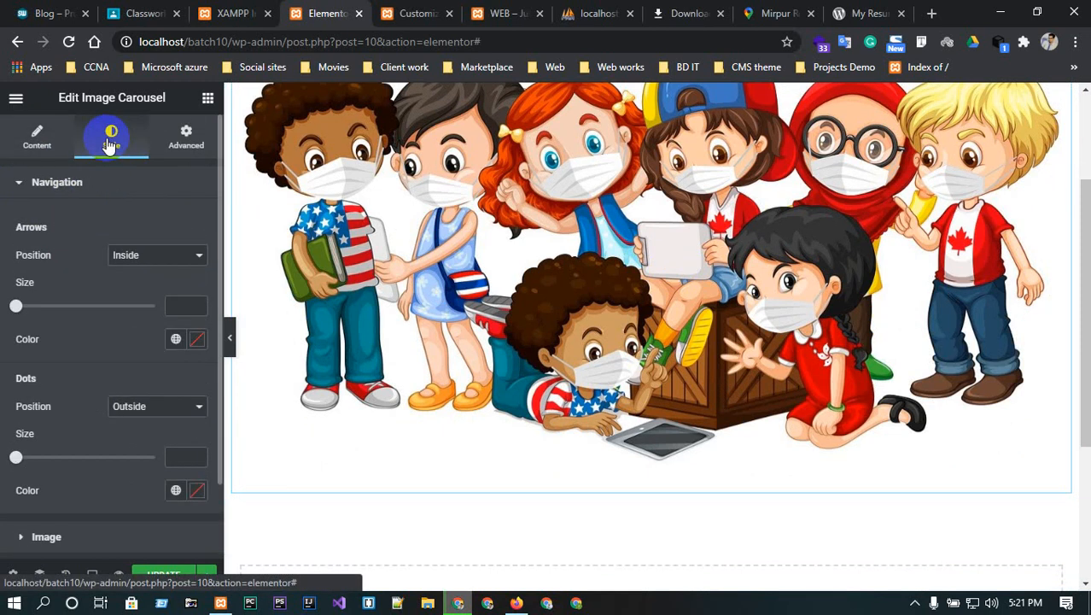
left_click(153, 255)
- Place the navigation arrows Outside and set their size to 36
left_click(154, 284)
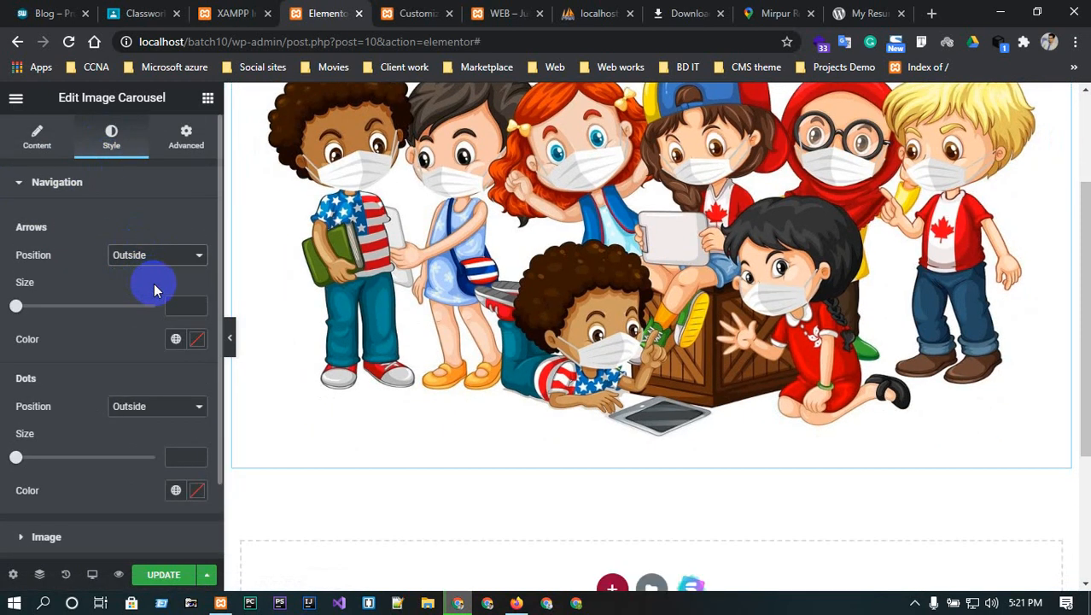
left_click(15, 306)
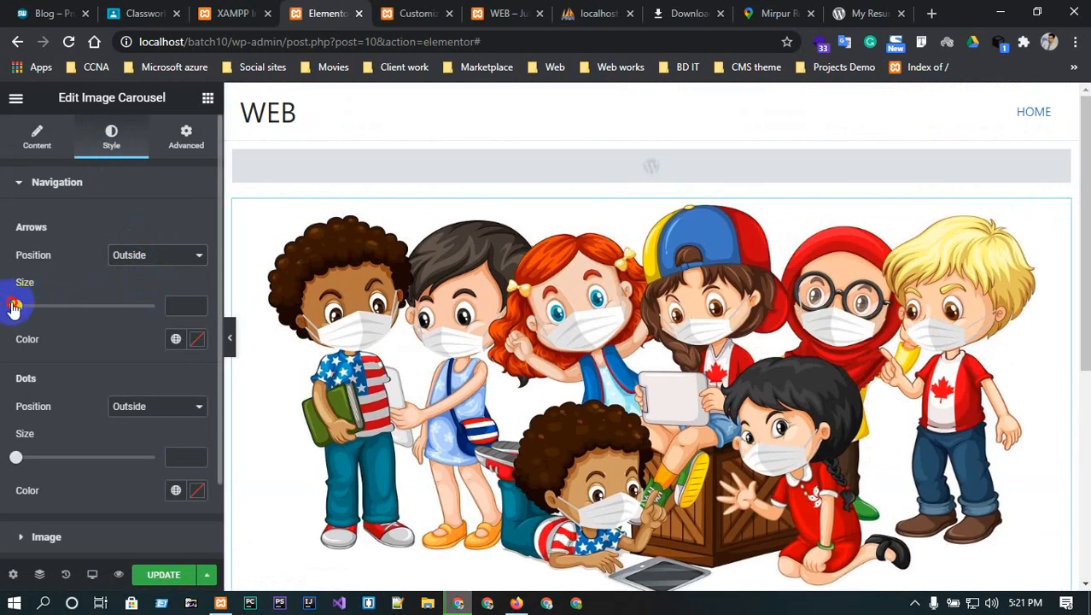
left_click_drag(13, 308, 72, 305)
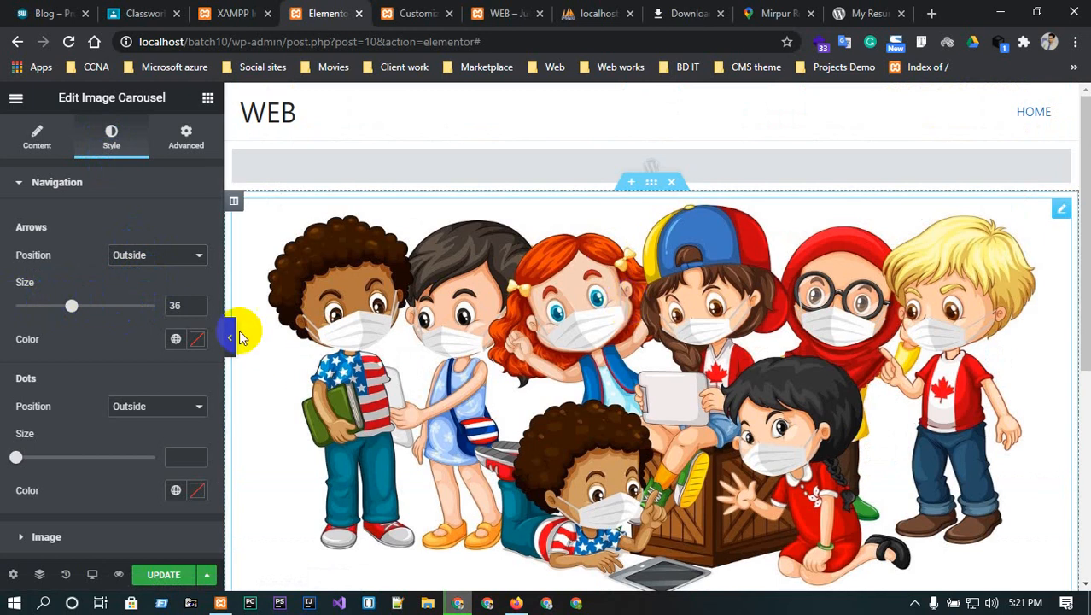
- Keep the dots Outside, make them size 5, and colour them dark green #225532
left_click(171, 408)
left_click(172, 407)
scroll(124, 368, "down", 1)
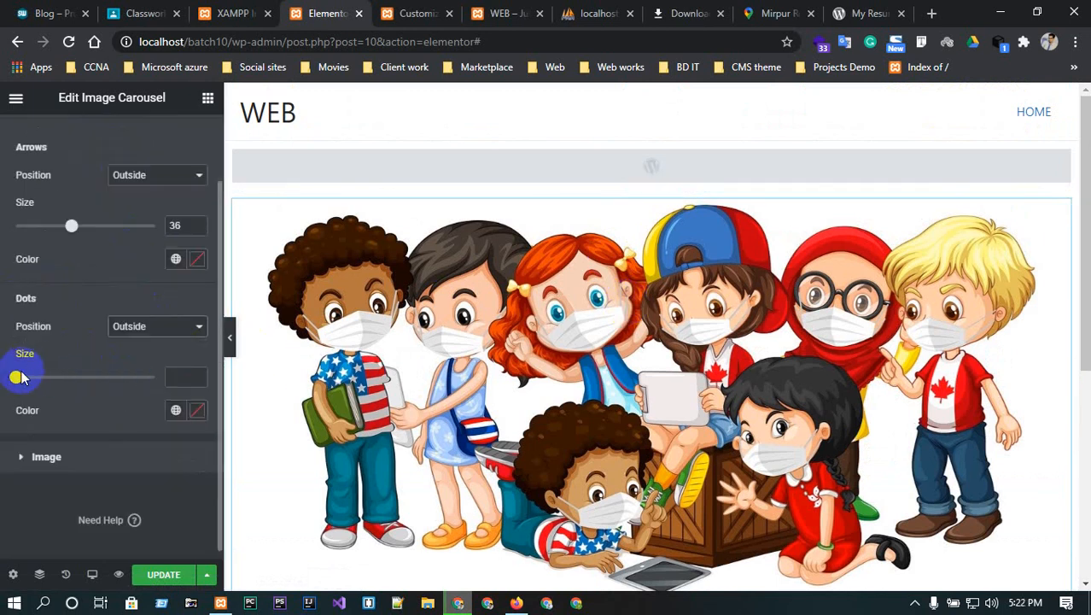
mouse_move(19, 376)
left_mouse_down()
mouse_move(107, 375)
mouse_move(20, 367)
left_mouse_up()
scroll(76, 370, "up", 1)
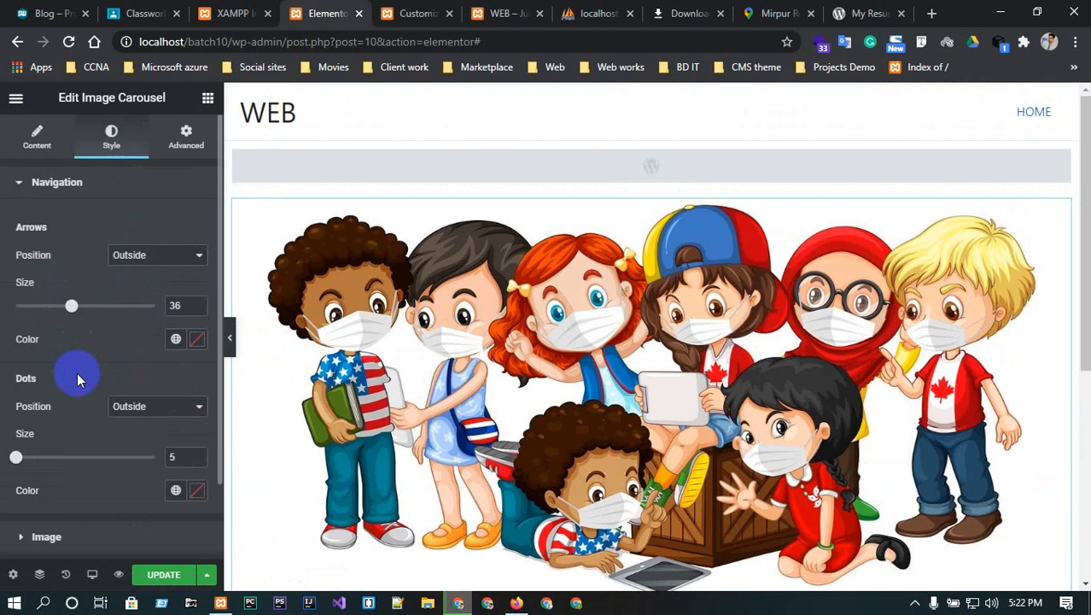
left_click(197, 489)
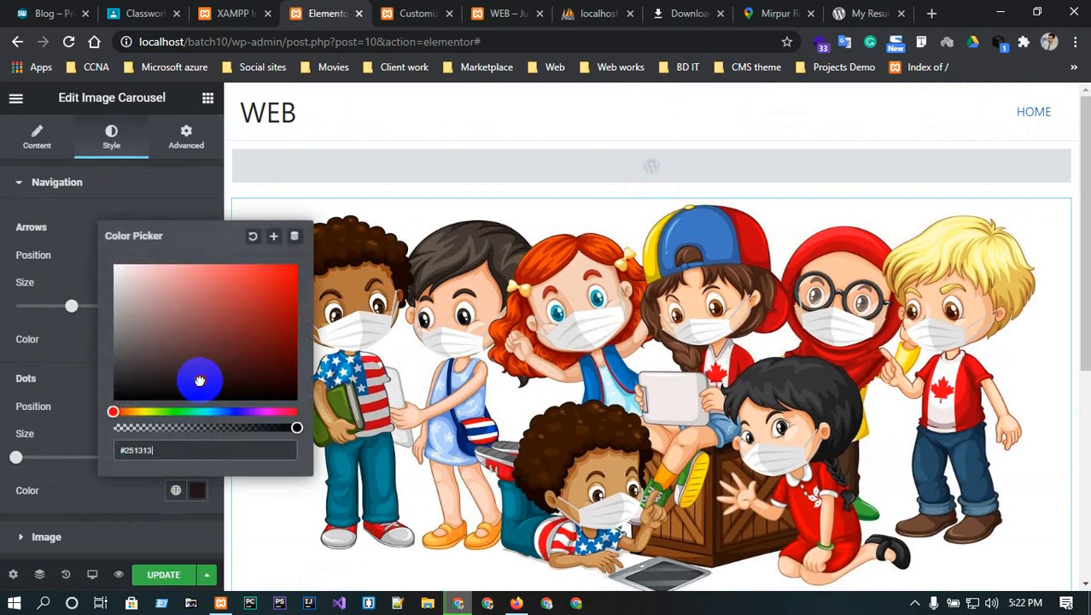
left_click_drag(200, 380, 223, 355)
left_click(185, 412)
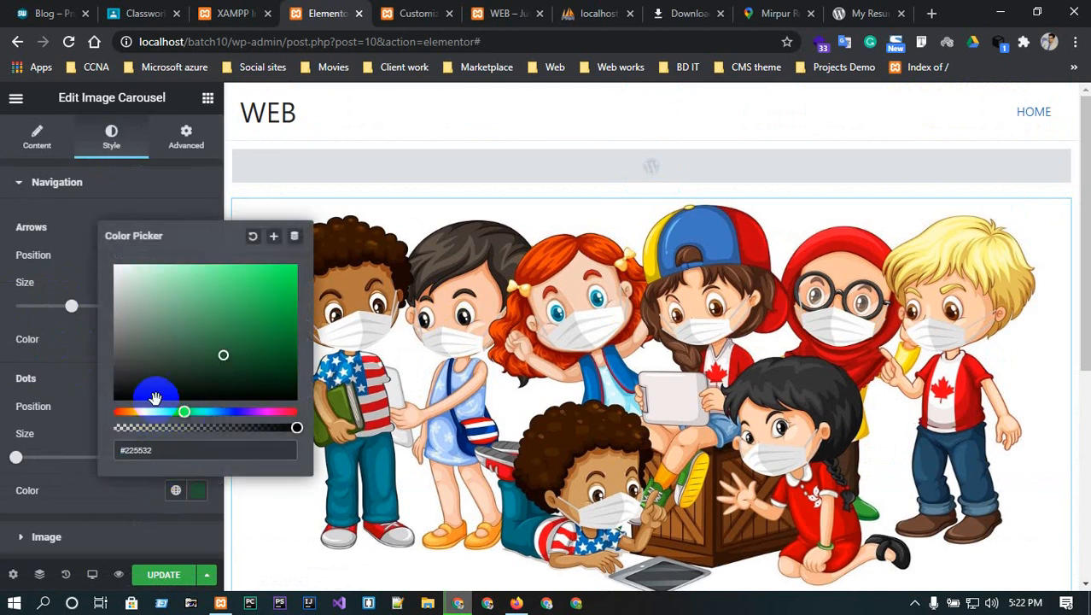
left_click(162, 178)
- Return to the carousel's Content settings and its image gallery
left_click(32, 184)
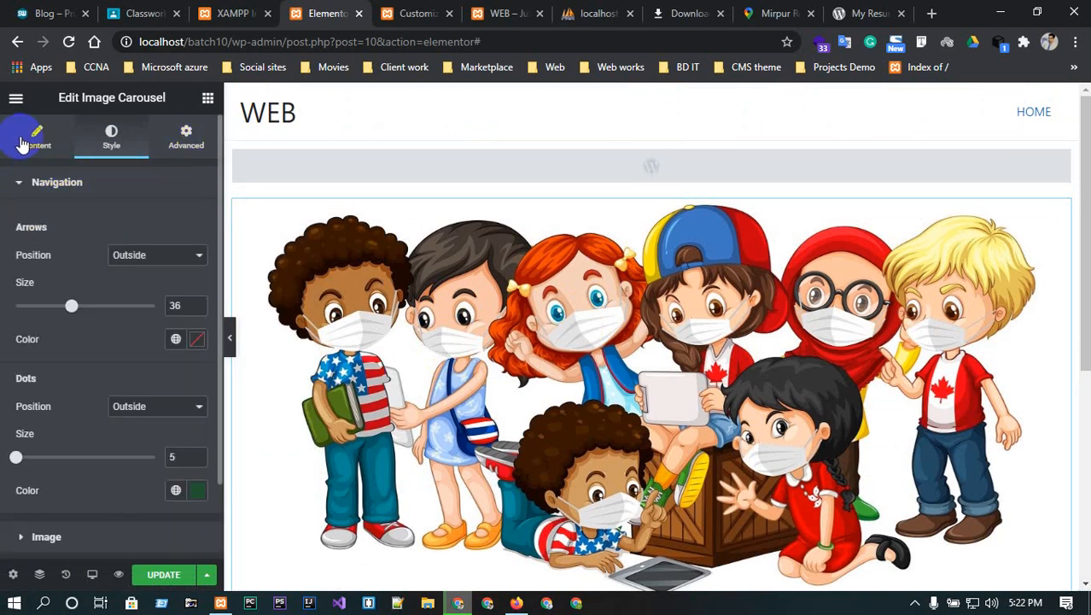
left_click(26, 139)
left_click(23, 181)
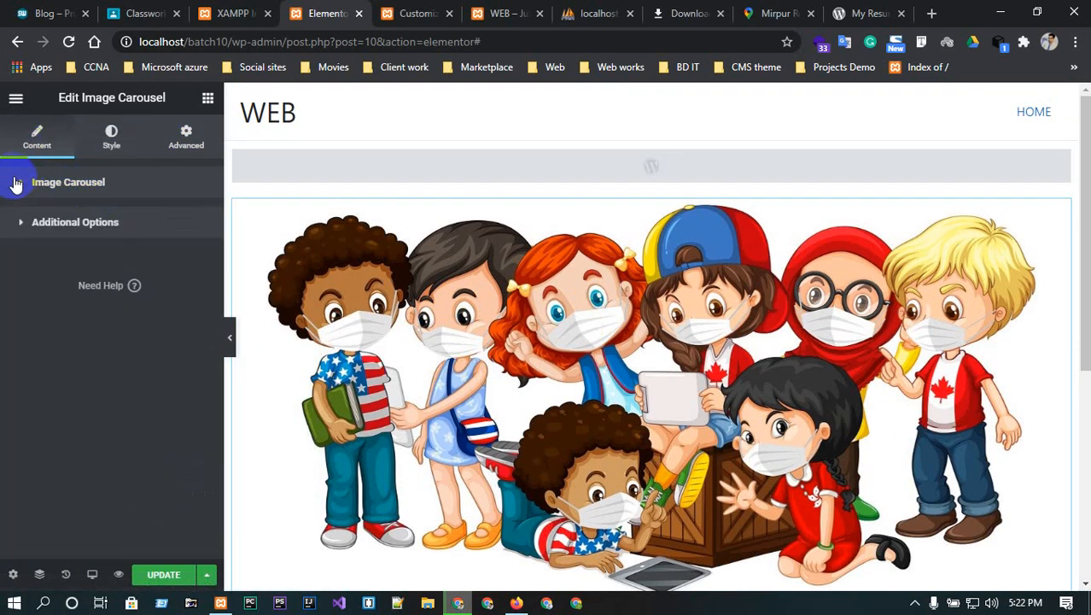
left_click(12, 180)
left_click(158, 269)
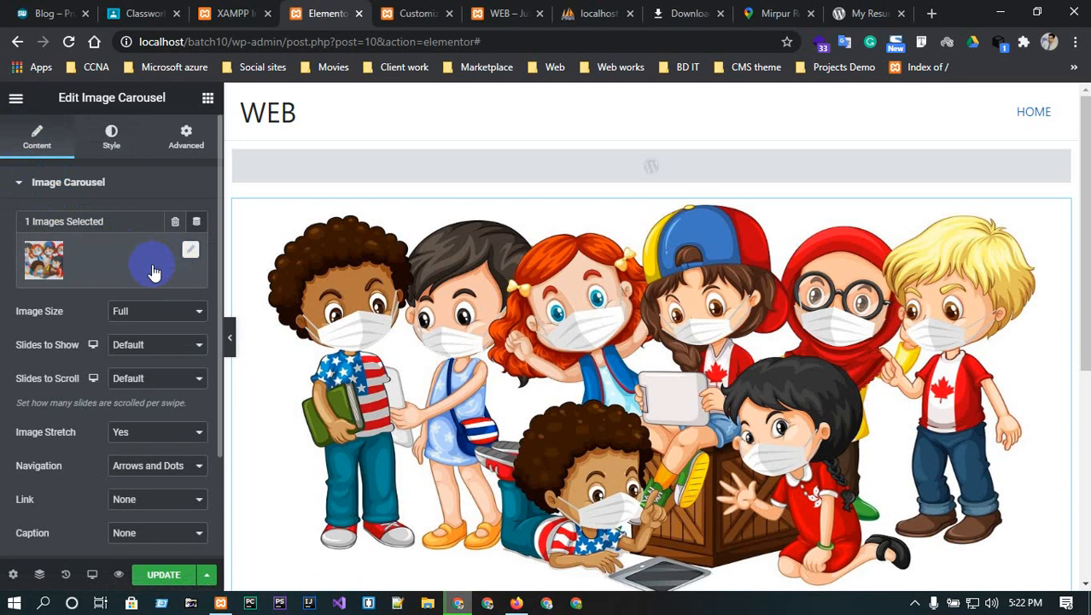
- Look at the carousel's gallery editor and close it without changes
left_click(190, 255)
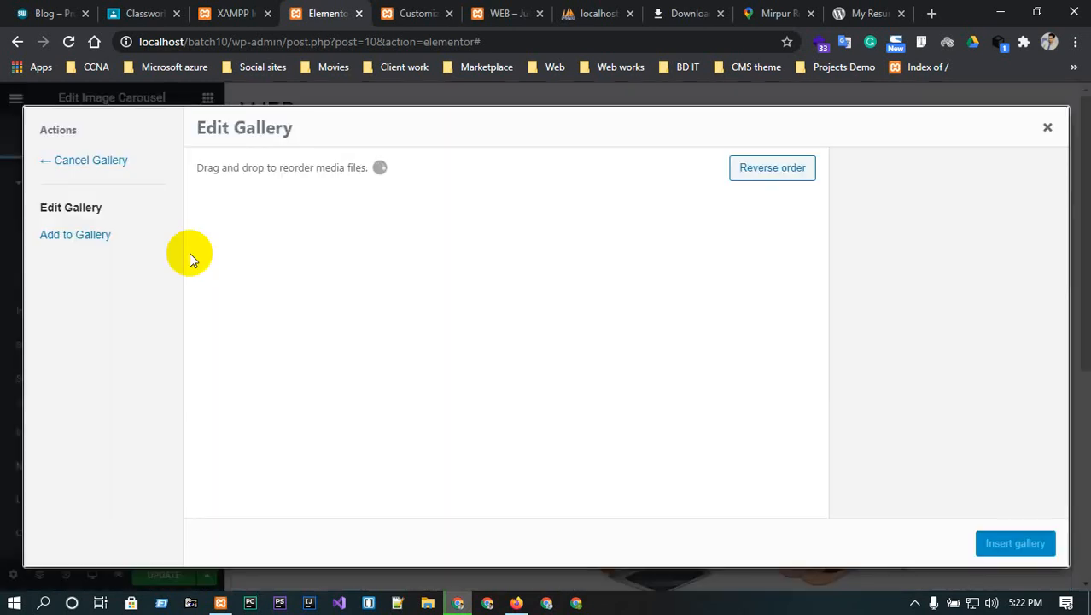
left_click(1047, 128)
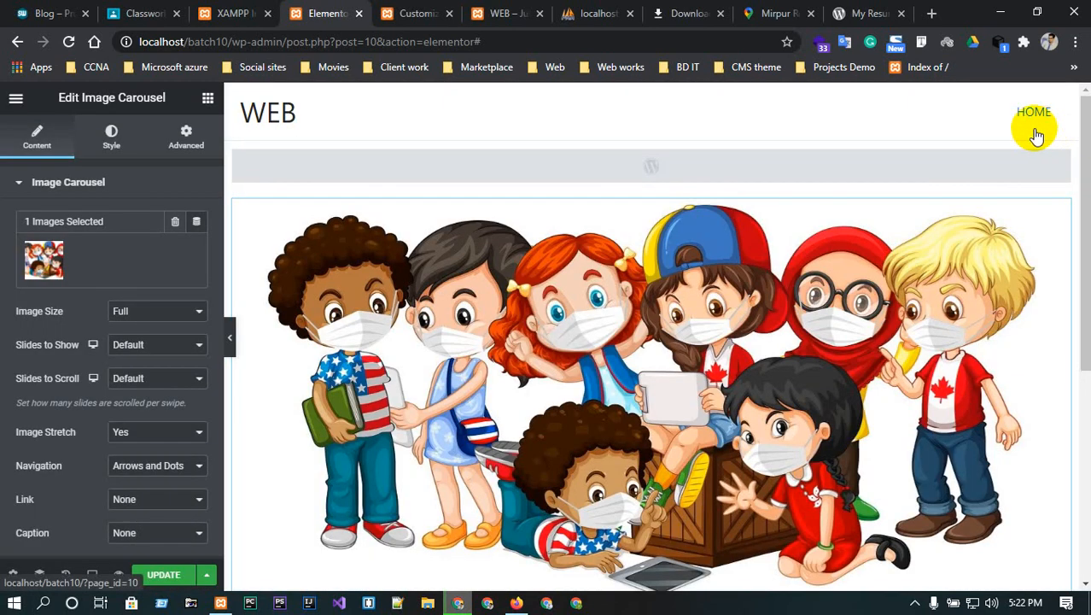
scroll(177, 391, "down", 1)
scroll(177, 391, "up", 1)
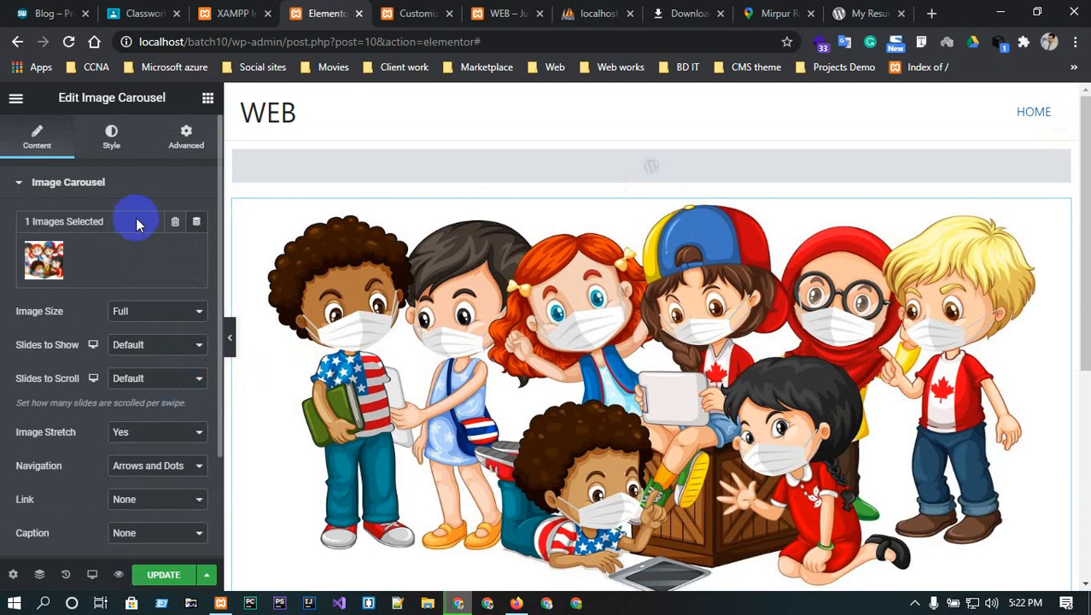
- Set the carousel margins to 97, 60, 60 and 61 px
left_click(108, 139)
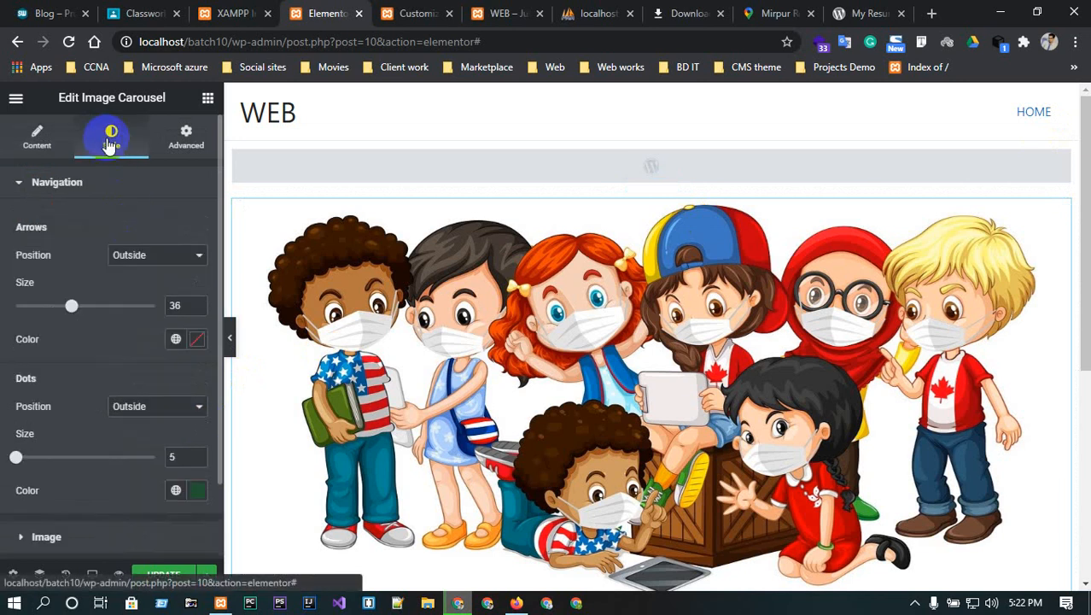
left_click(189, 139)
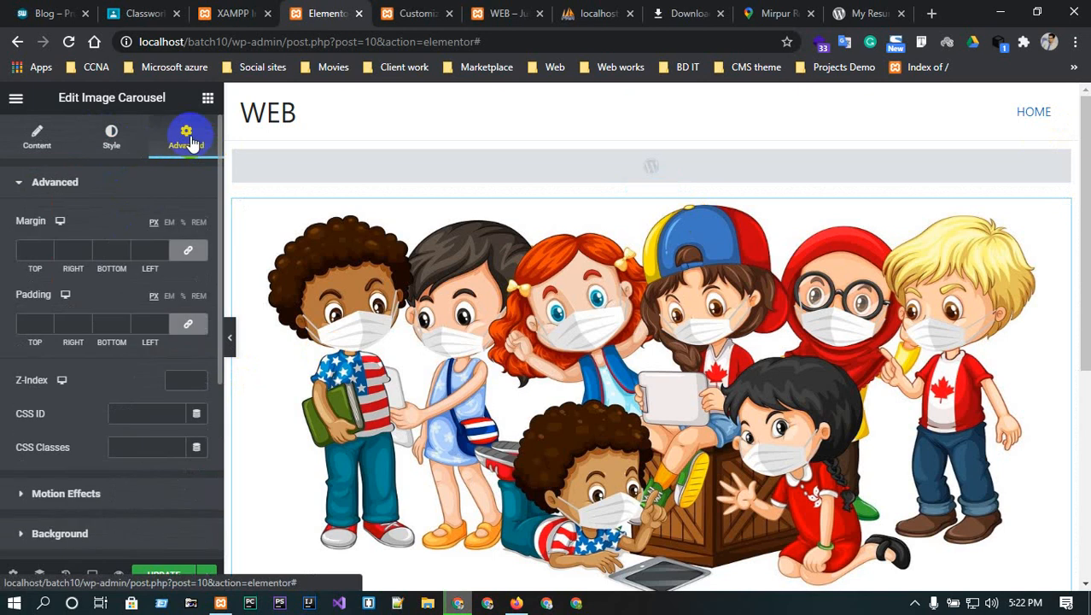
left_click(58, 245)
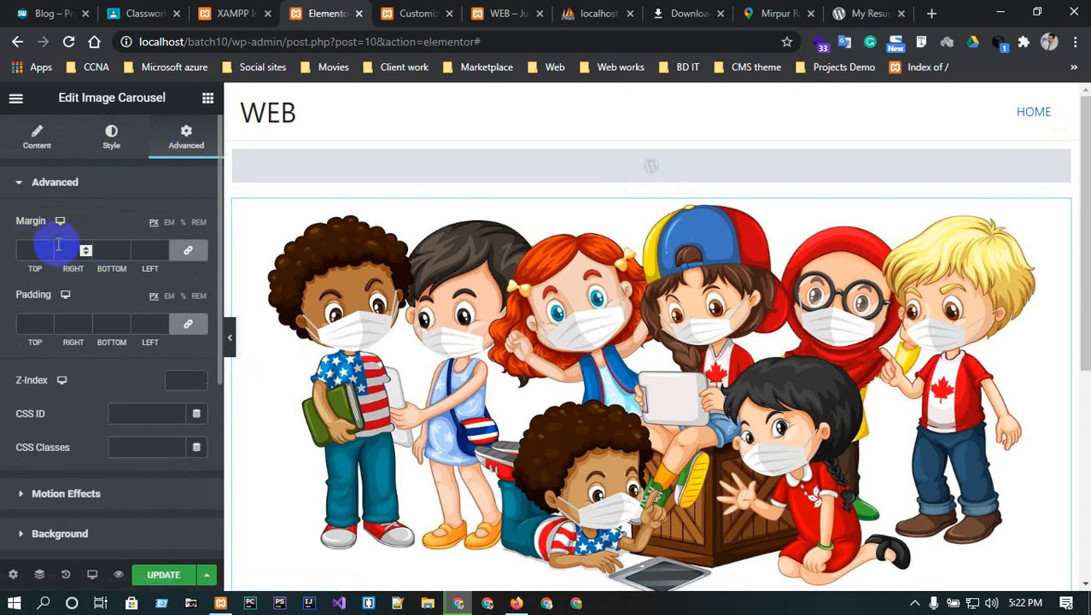
type("9")
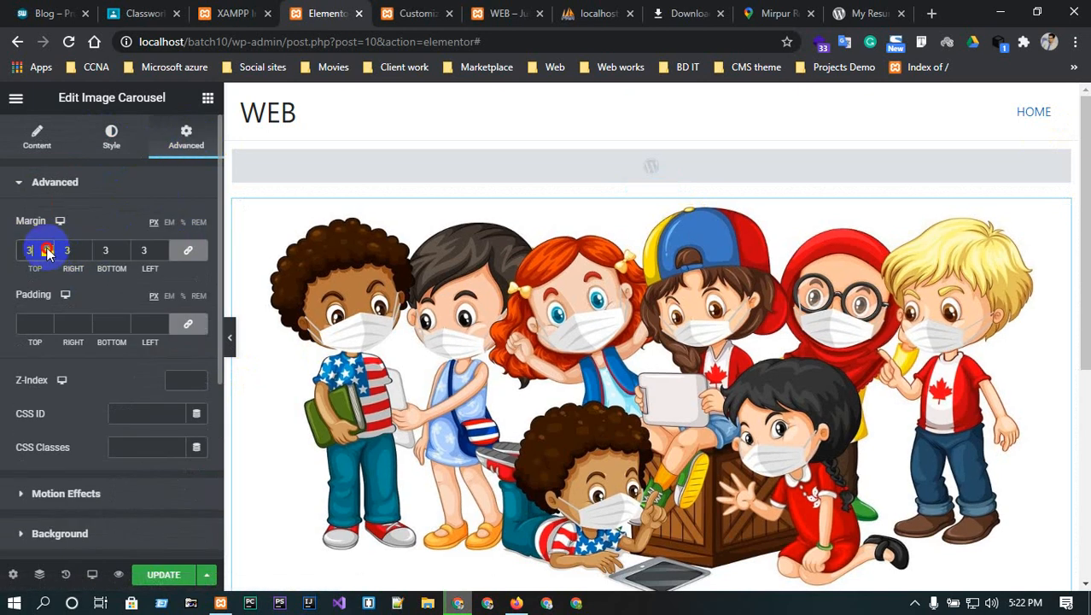
left_click(48, 250)
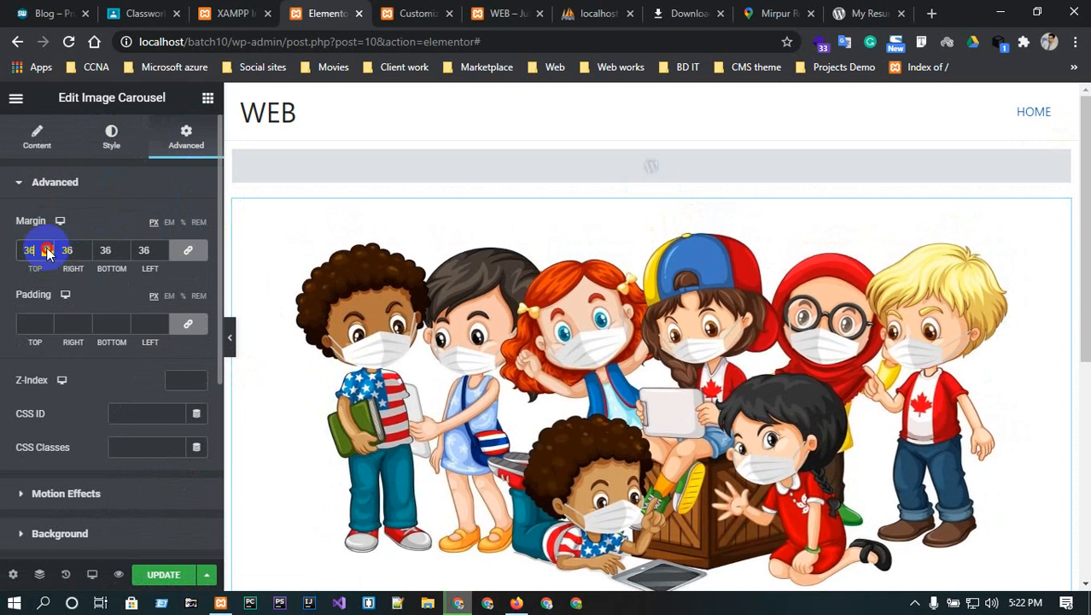
left_click_drag(48, 250, 48, 251)
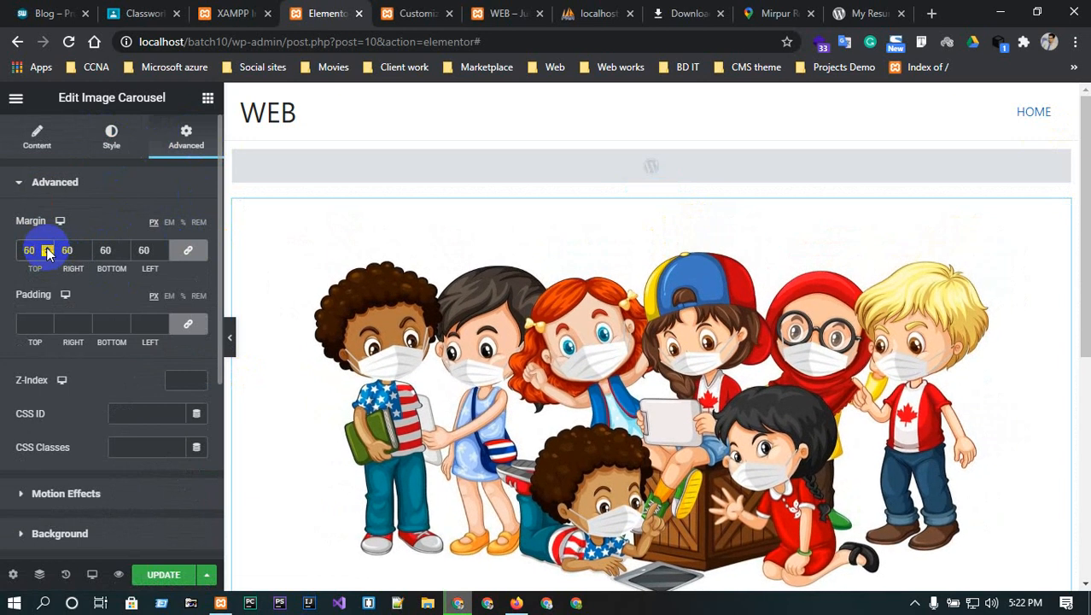
left_click(192, 254)
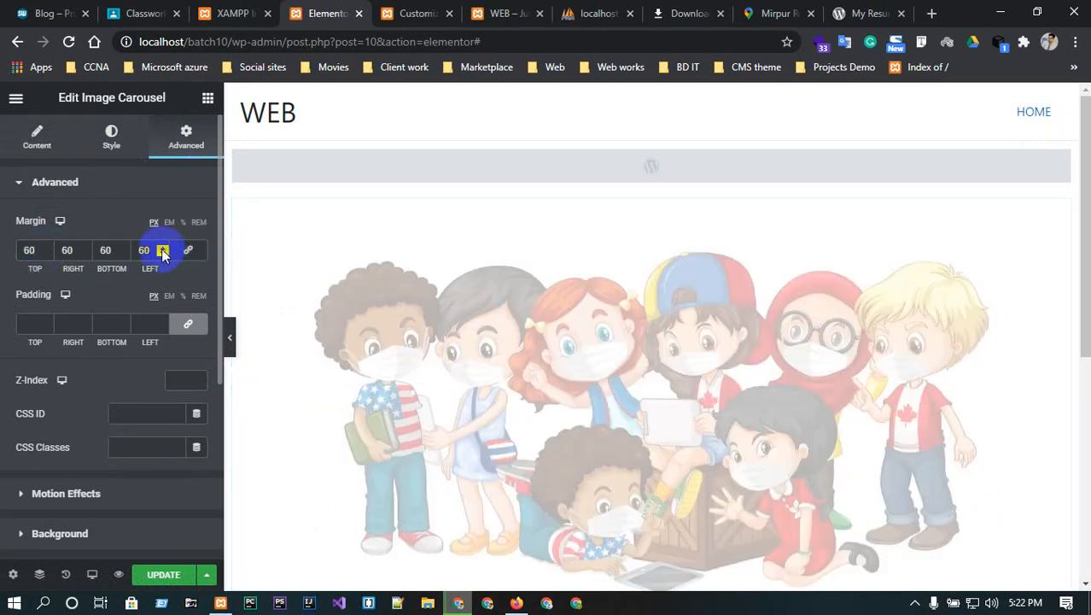
left_click(164, 248)
left_click(46, 247)
left_click(45, 248)
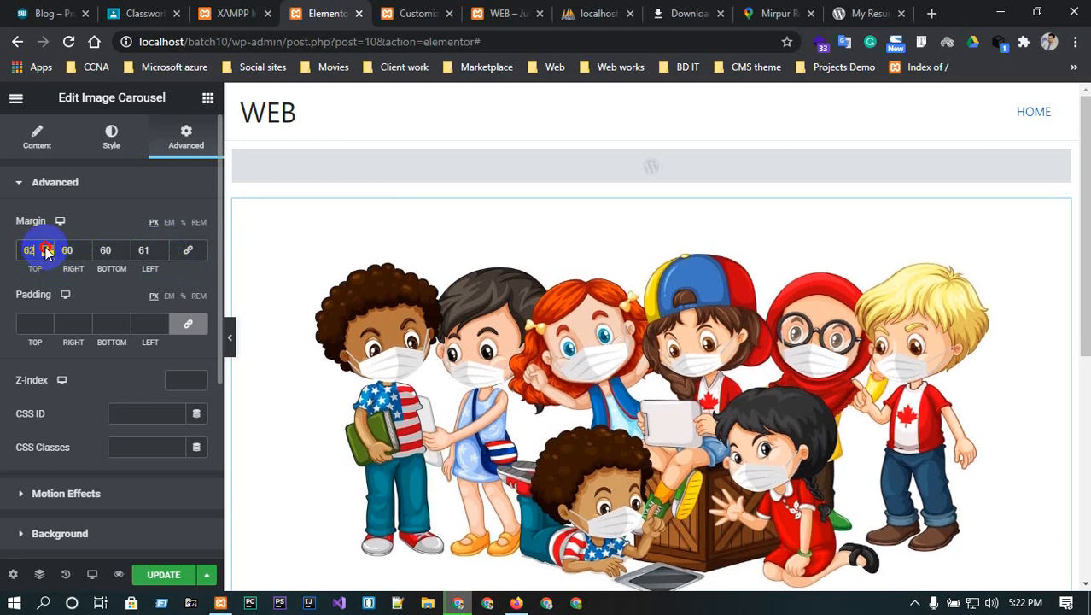
left_click_drag(46, 249, 46, 251)
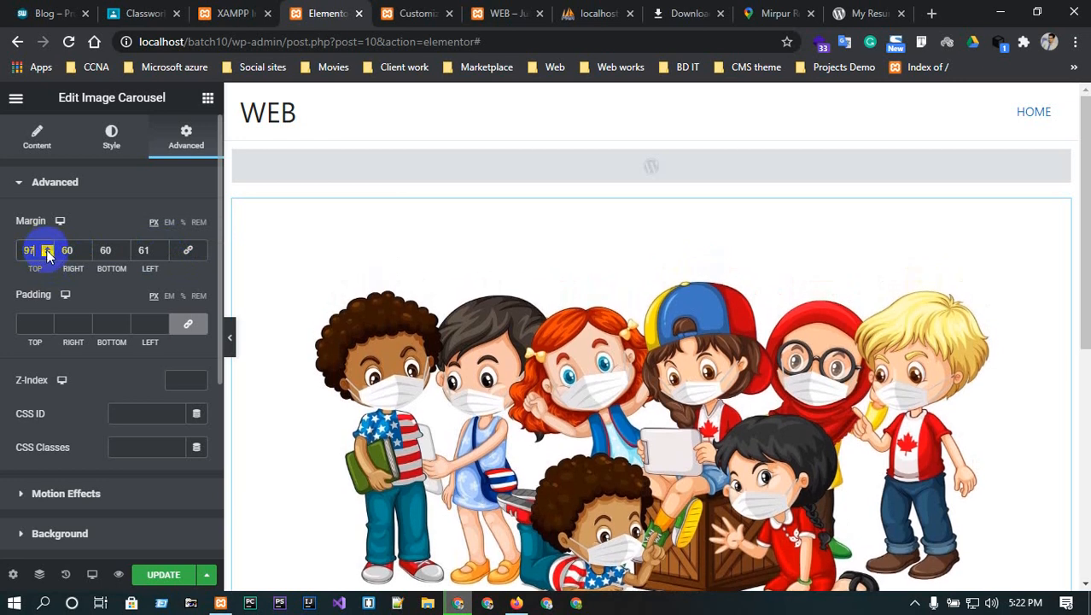
- Give the carousel a 40 px top padding and scroll down to the empty section
left_click(189, 321)
left_click(85, 322)
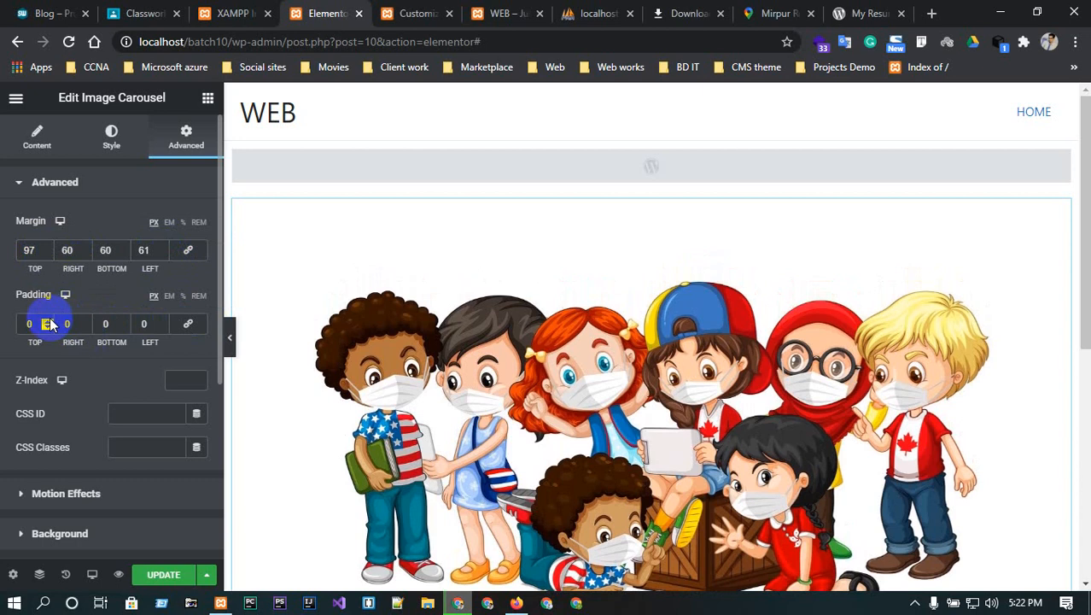
left_click_drag(48, 324, 48, 323)
scroll(425, 340, "down", 2)
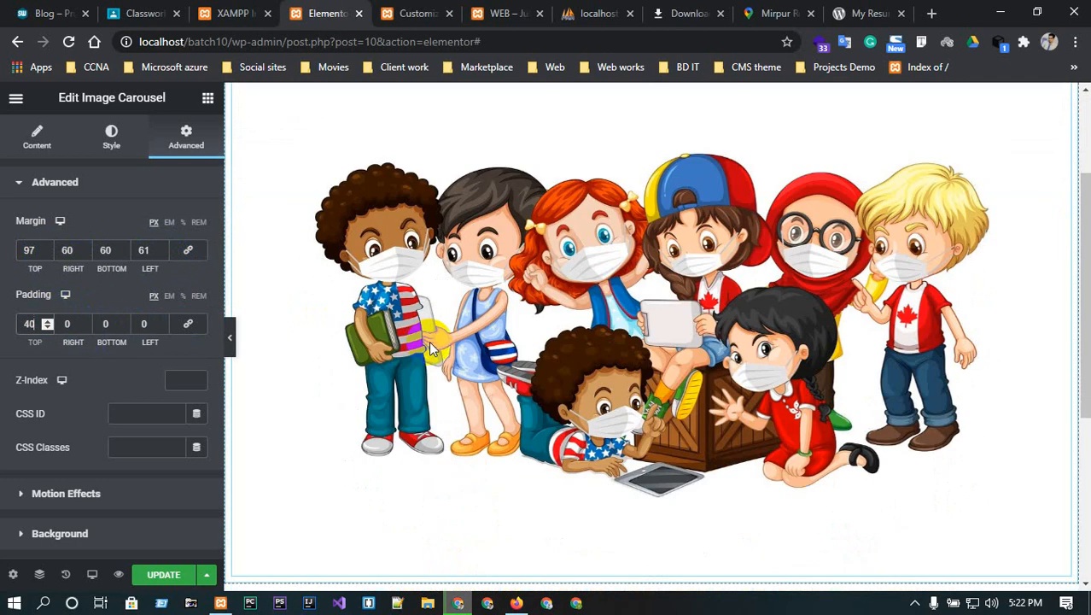
scroll(435, 342, "down", 4)
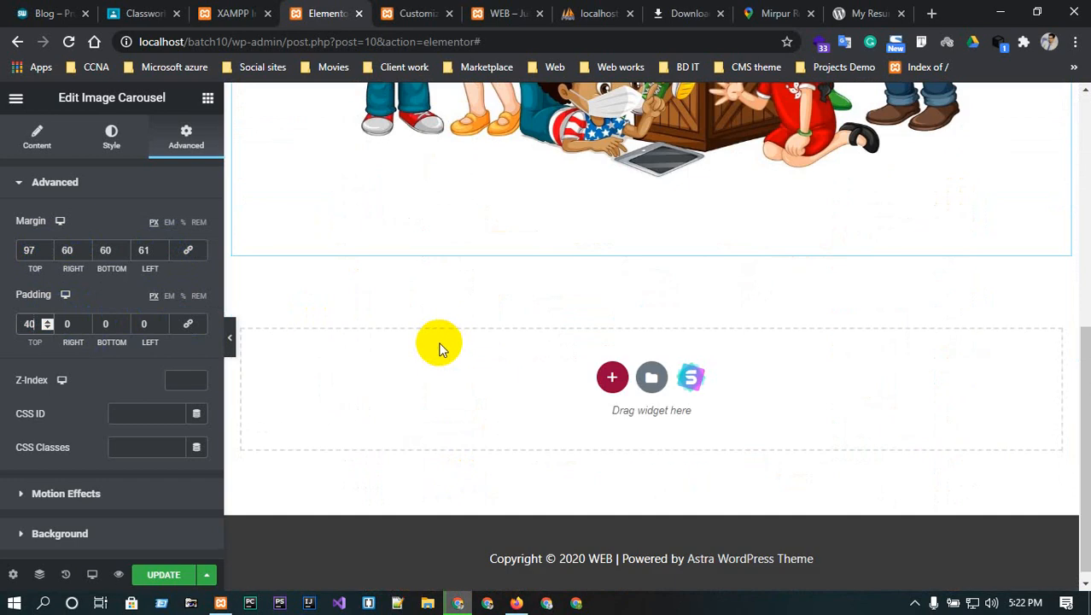
scroll(438, 345, "up", 1)
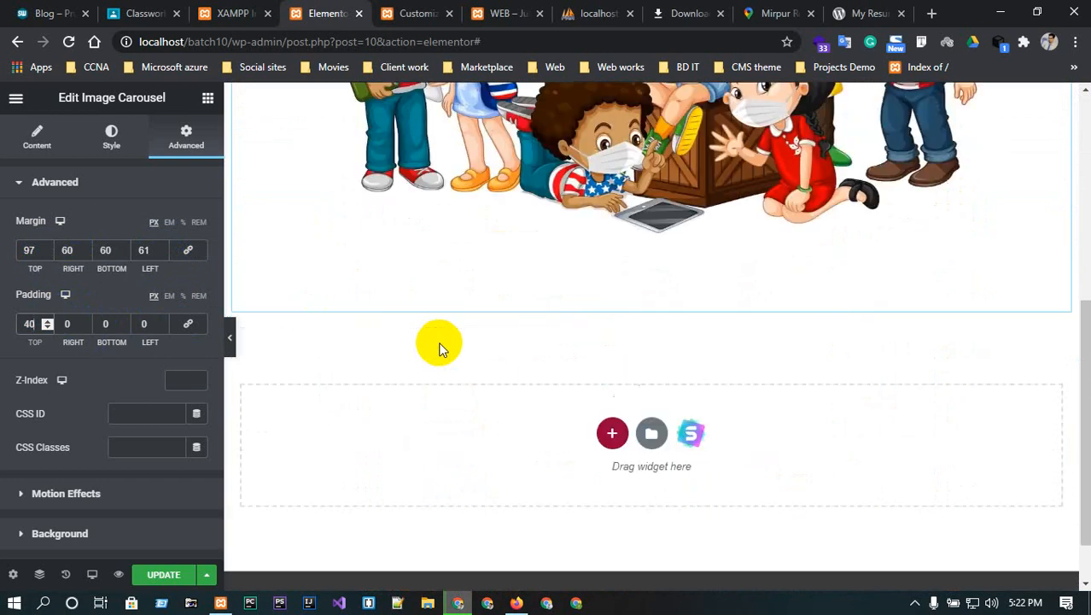
scroll(439, 345, "down", 1)
- Add a two-column section below the carousel with a Heading widget in the left column
left_click(613, 376)
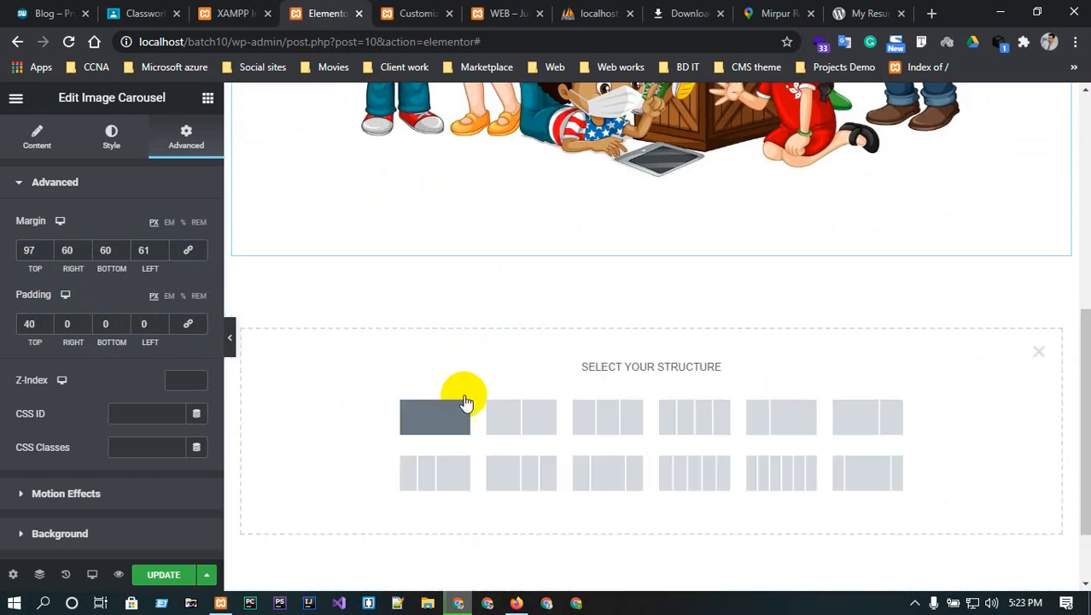
left_click(503, 416)
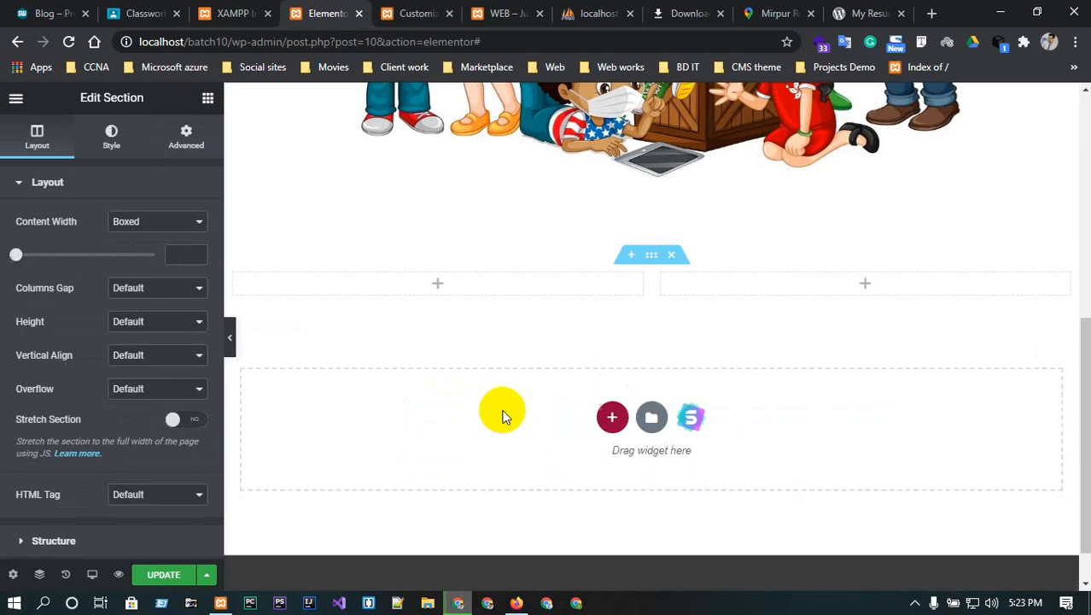
left_click(438, 284)
left_click_drag(205, 234, 440, 286)
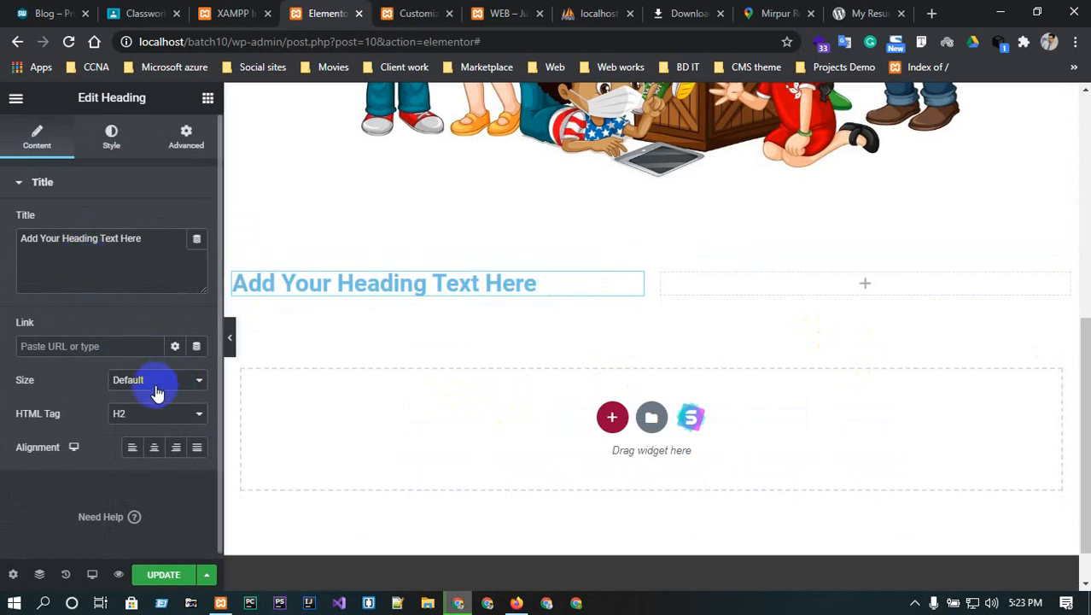
- Make the heading an H1 tag with XXL size
left_click(159, 413)
left_click(141, 429)
left_click(155, 384)
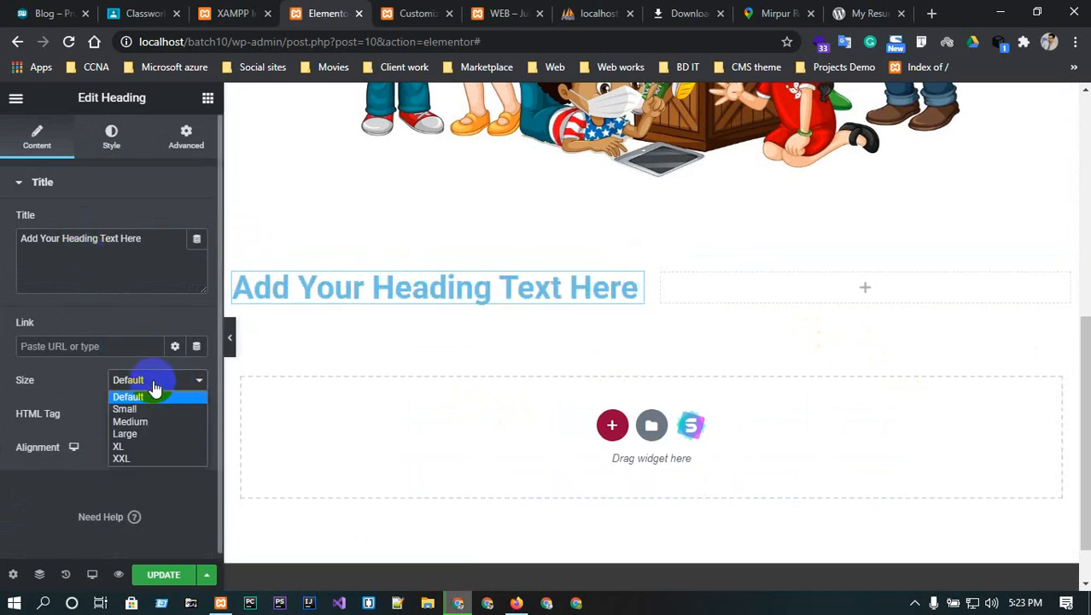
left_click(141, 433)
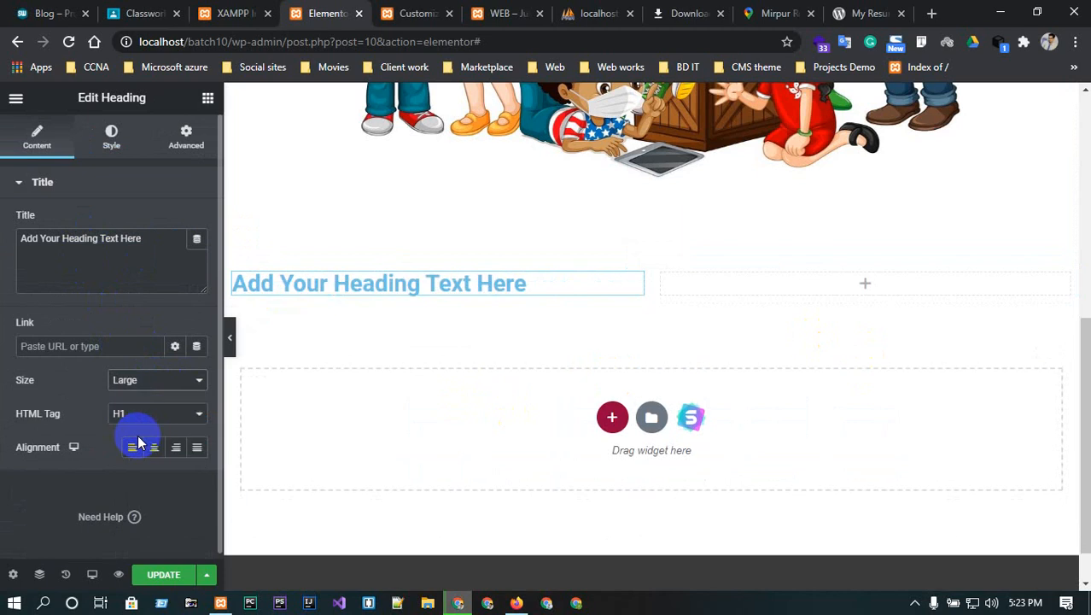
left_click(143, 383)
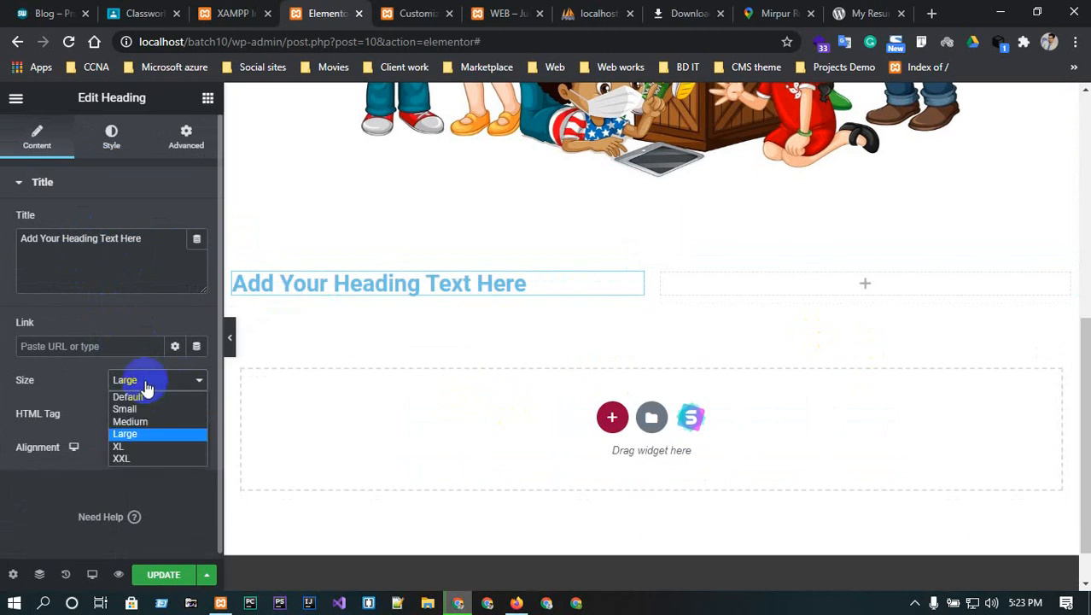
left_click(149, 459)
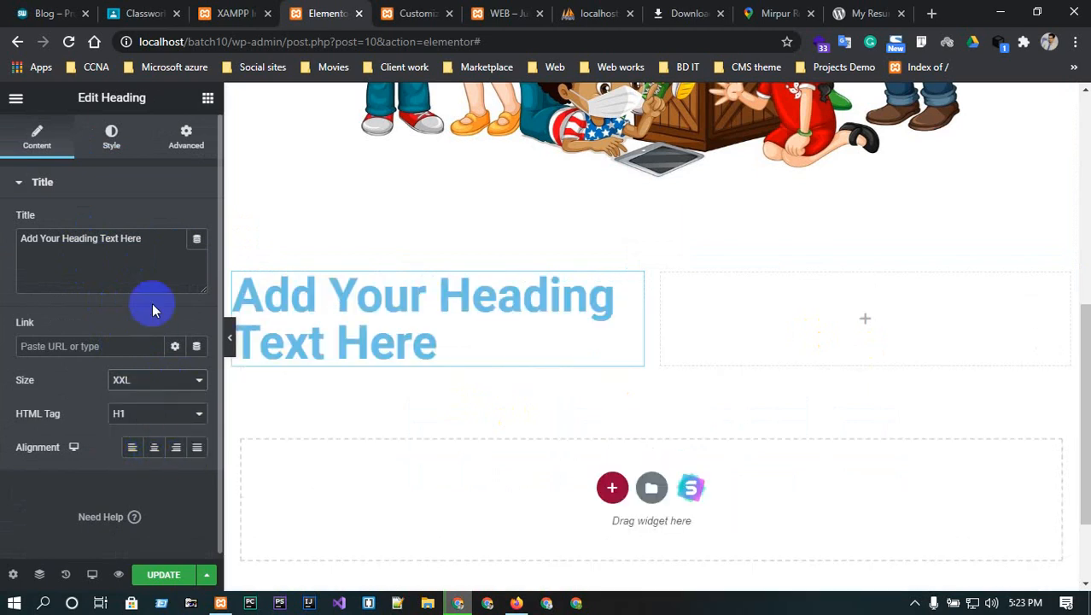
- Change the heading text to WELCOME and centre-align it
left_click_drag(152, 240, 9, 214)
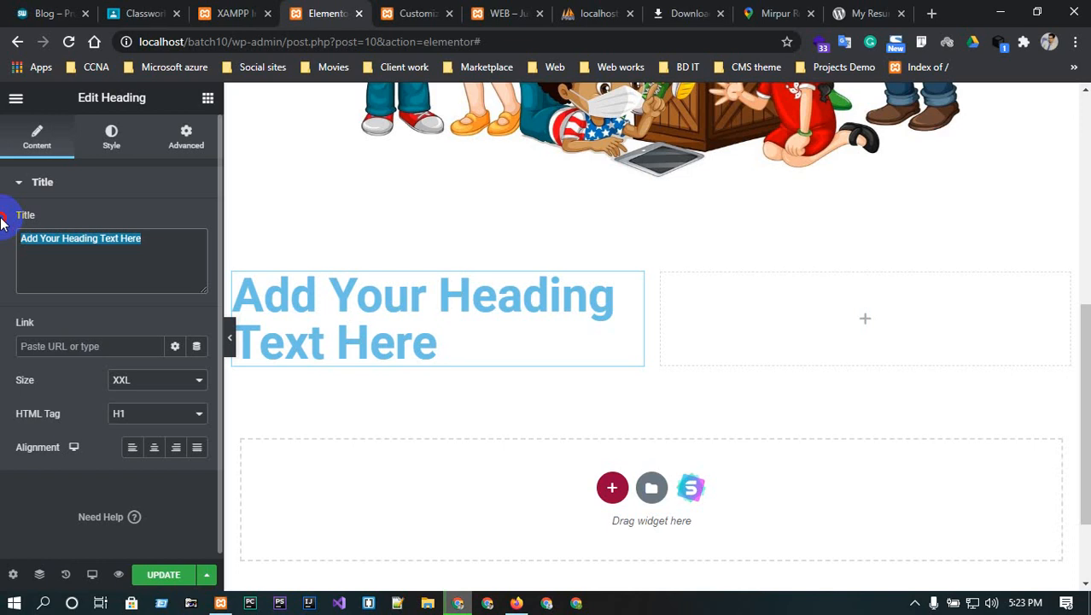
type("WELCOME")
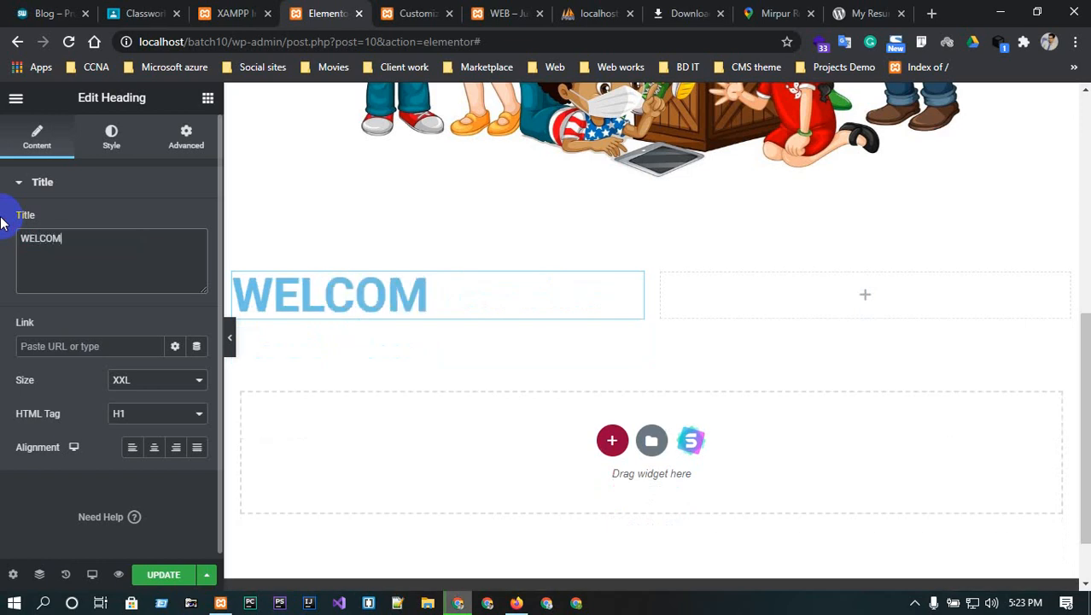
left_click(159, 449)
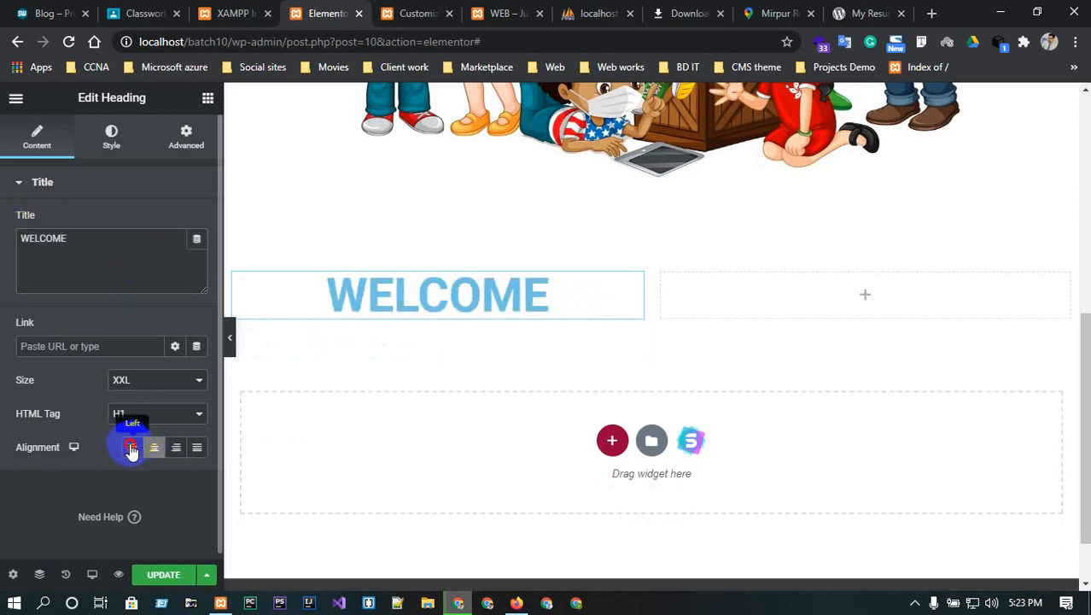
left_click(132, 447)
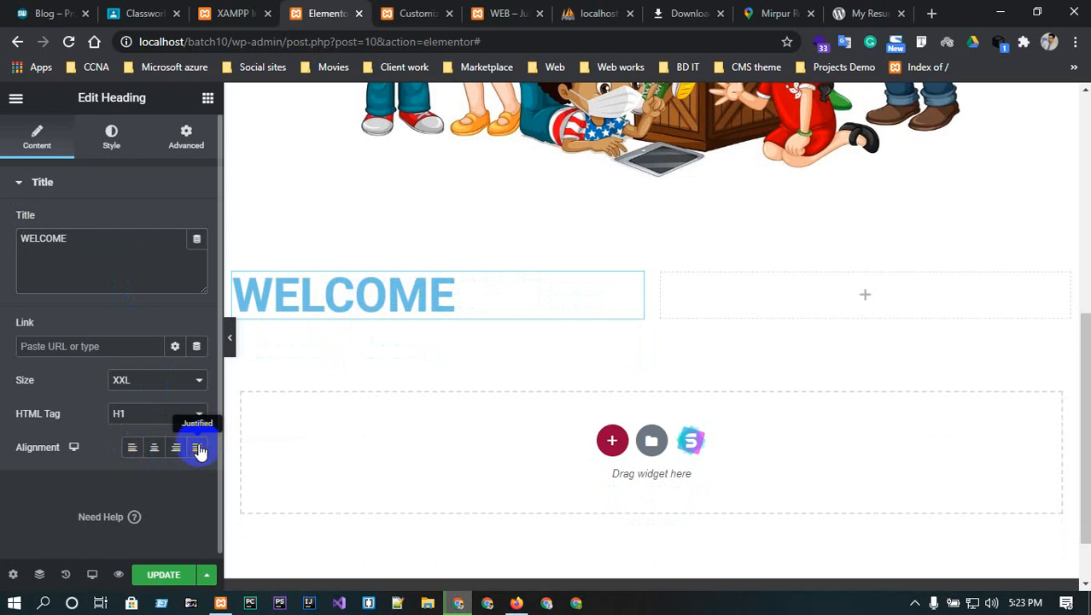
left_click(155, 449)
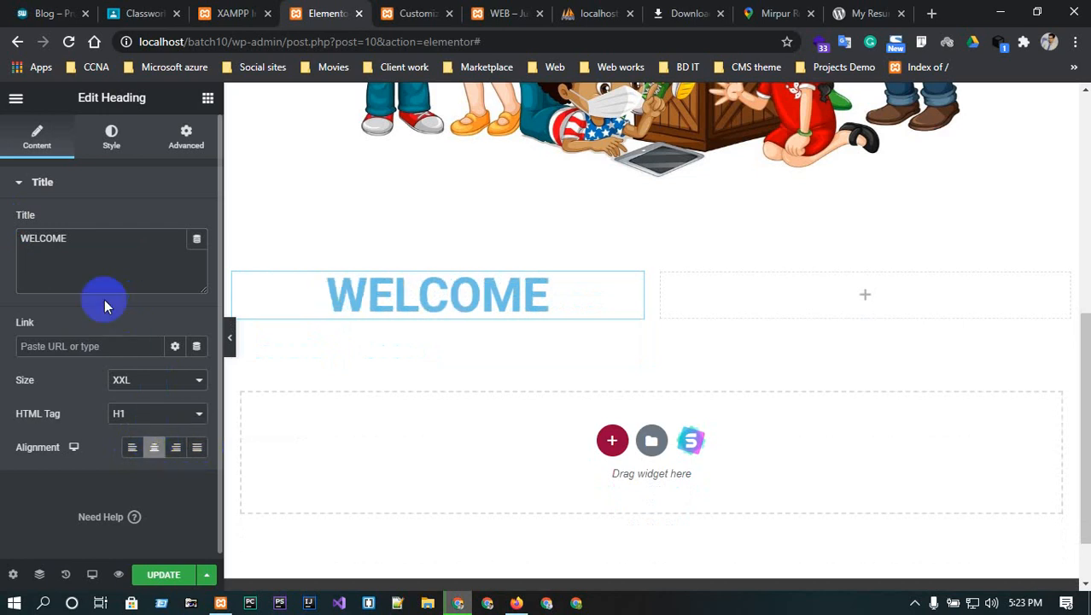
- Colour the WELCOME heading text dark navy
left_click(112, 135)
left_click(196, 222)
mouse_move(221, 351)
left_mouse_down()
mouse_move(232, 392)
mouse_move(164, 390)
mouse_move(246, 396)
mouse_move(134, 361)
mouse_move(209, 382)
left_mouse_up()
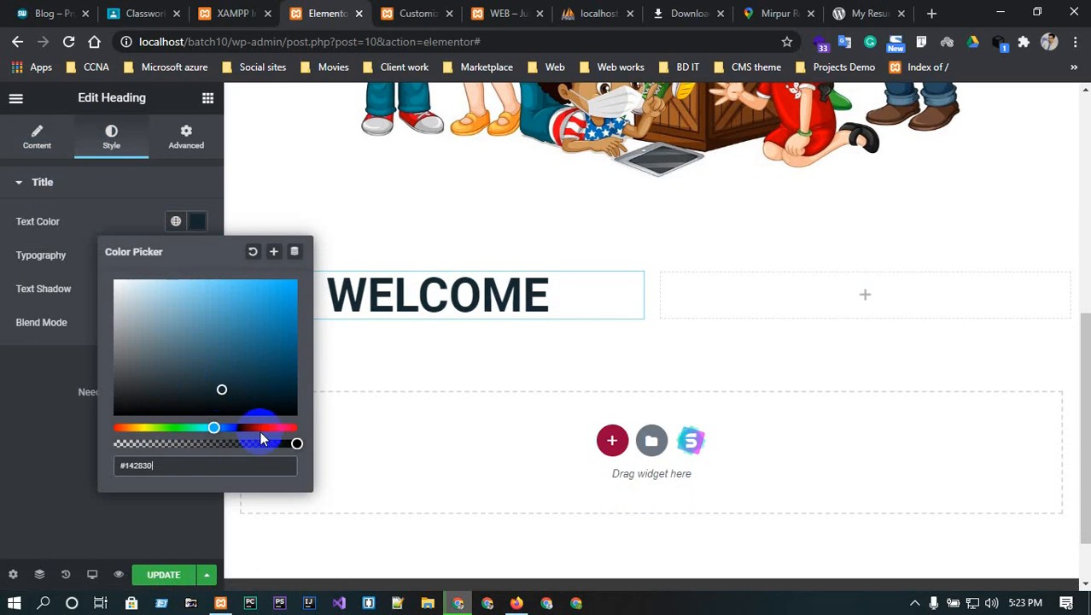
left_click(48, 252)
- Set the heading's font family to Rubik
left_click(195, 258)
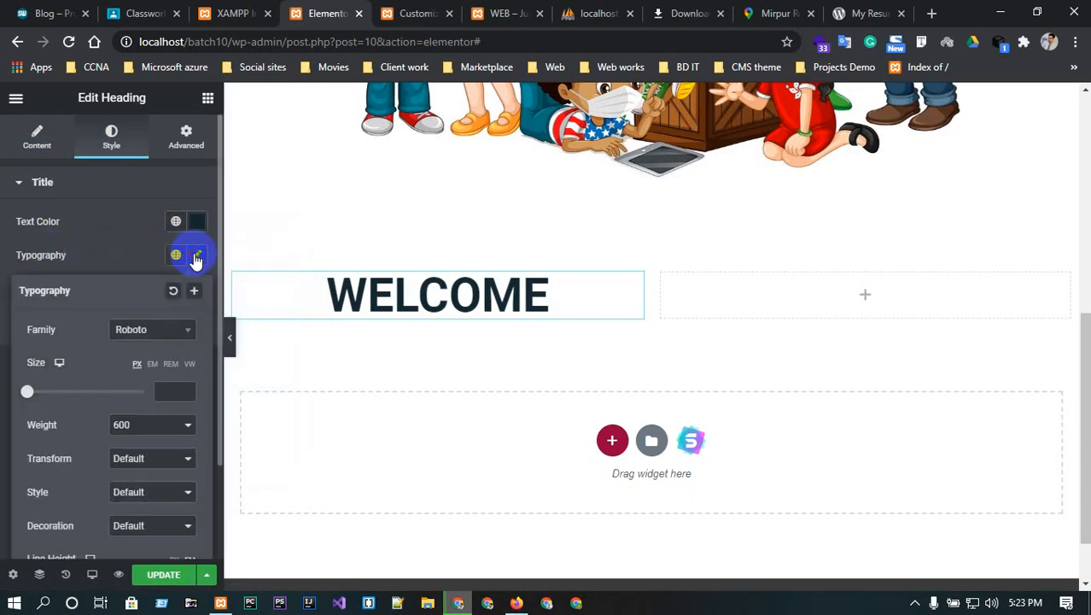
left_click(170, 330)
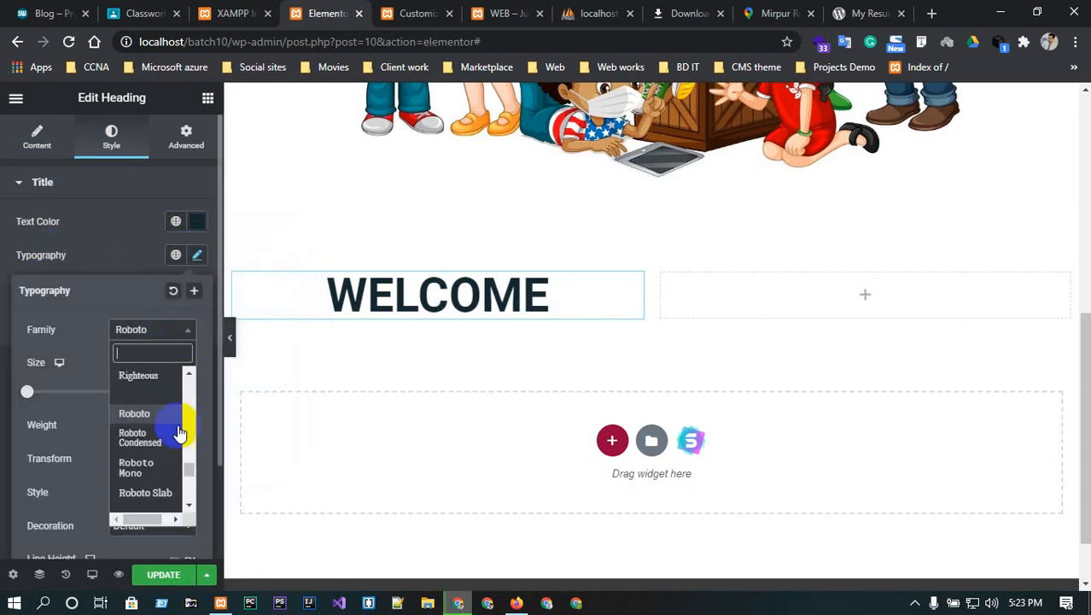
scroll(156, 478, "down", 2)
left_click(136, 442)
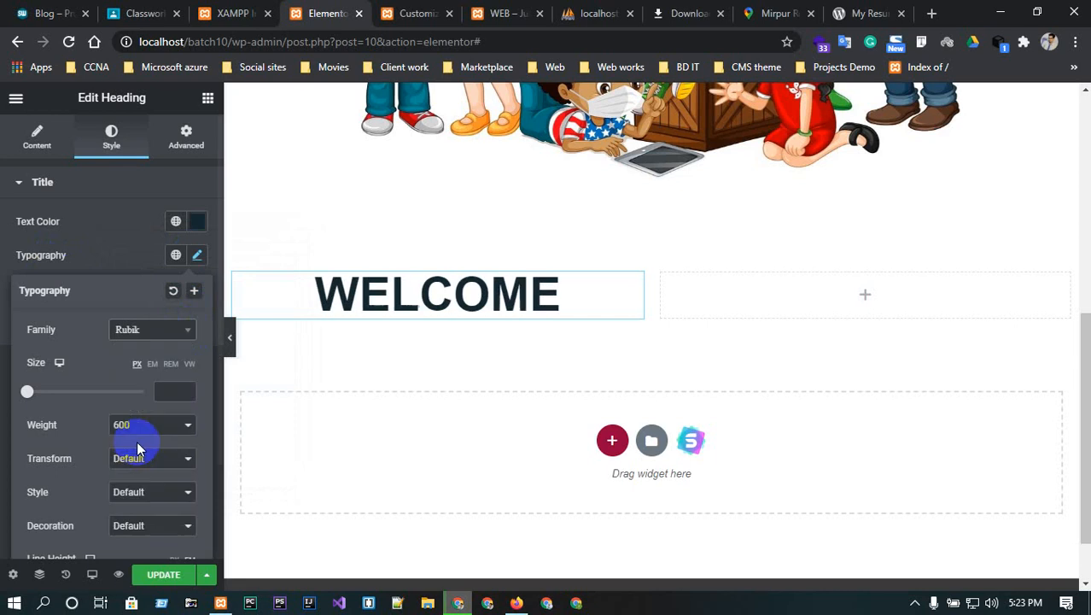
- Set the heading's font size to 83
left_click(183, 391)
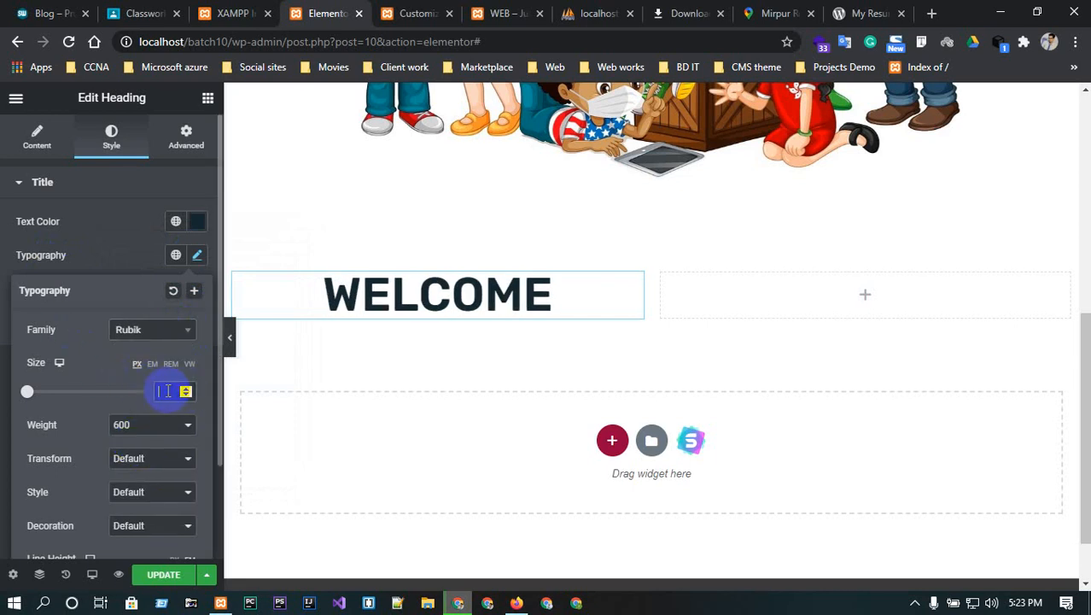
type("10")
left_click_drag(185, 391, 185, 392)
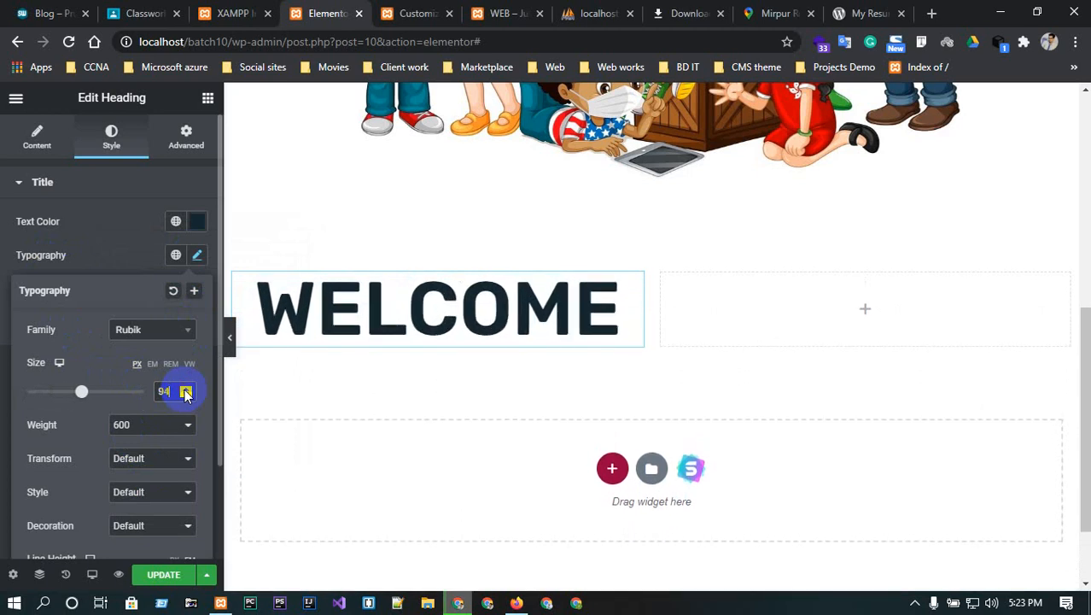
left_click(185, 389)
left_click(185, 390)
left_click(185, 389)
left_click(185, 390)
left_click(185, 395)
double_click(185, 394)
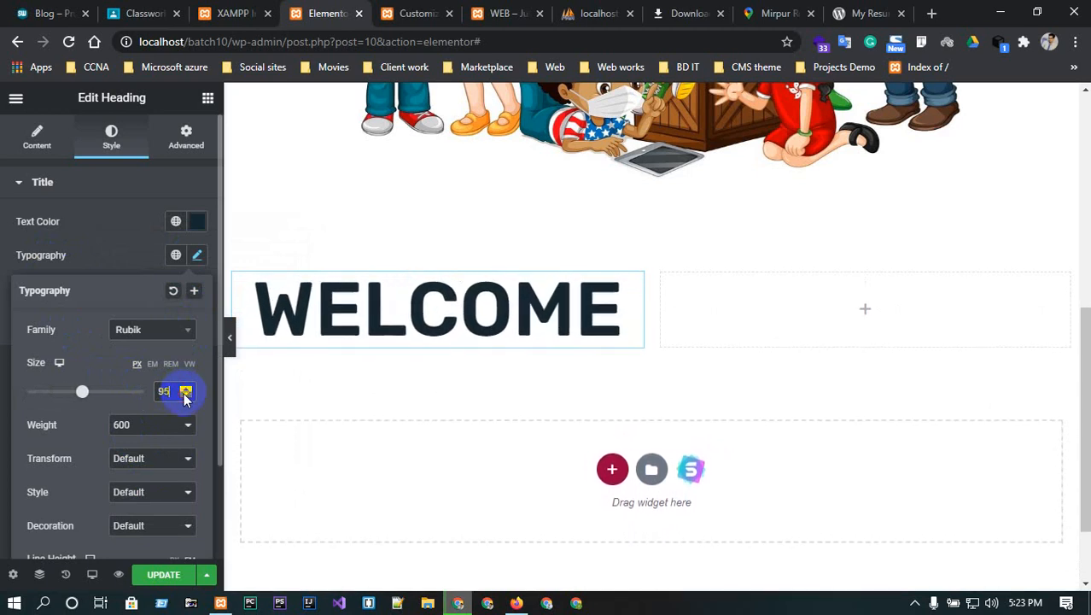
left_click(185, 394)
left_click(186, 395)
left_click_drag(185, 394, 186, 395)
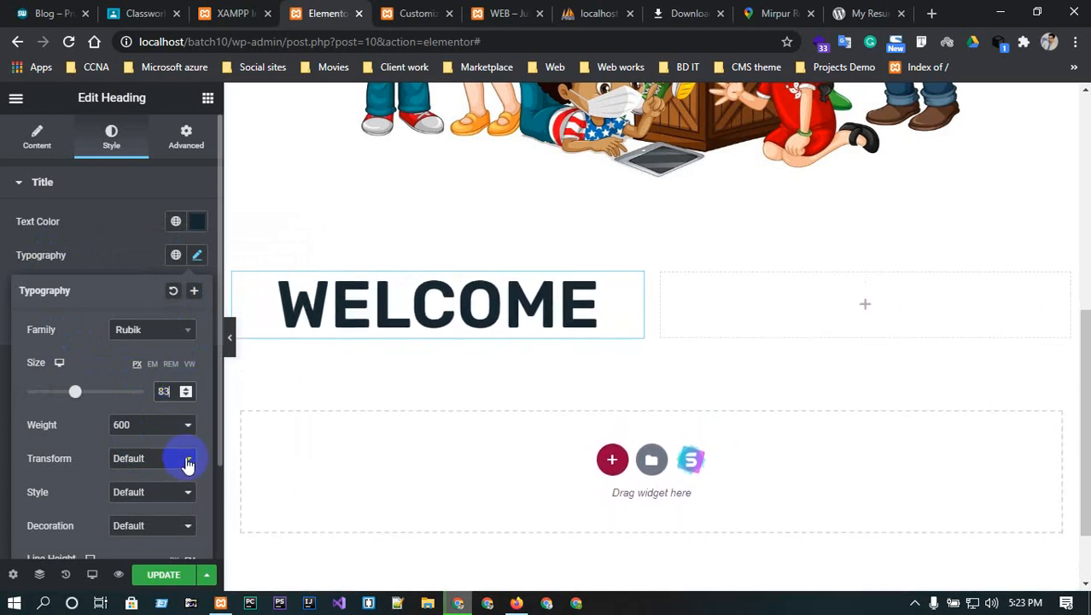
- Make the WELCOME heading uppercase and italic
left_click(186, 460)
left_click(166, 501)
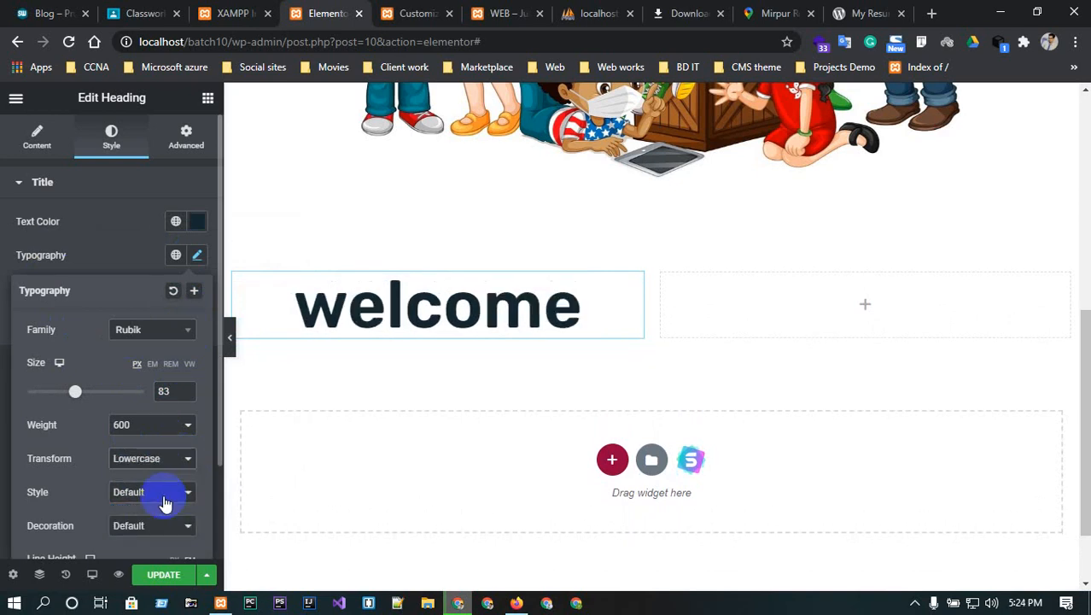
left_click(154, 458)
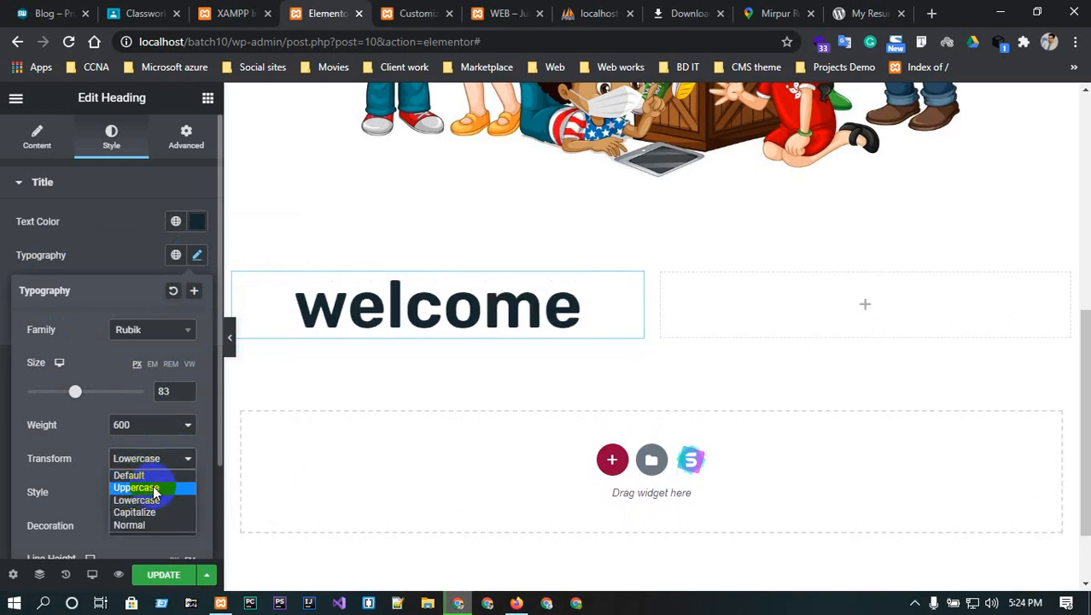
left_click(153, 487)
left_click(154, 492)
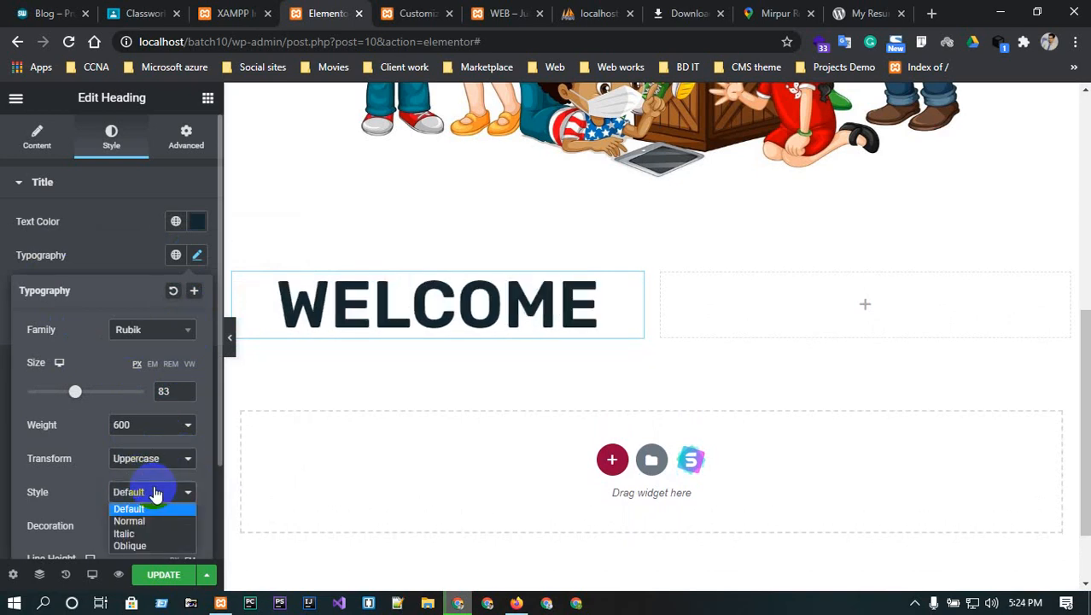
left_click(151, 533)
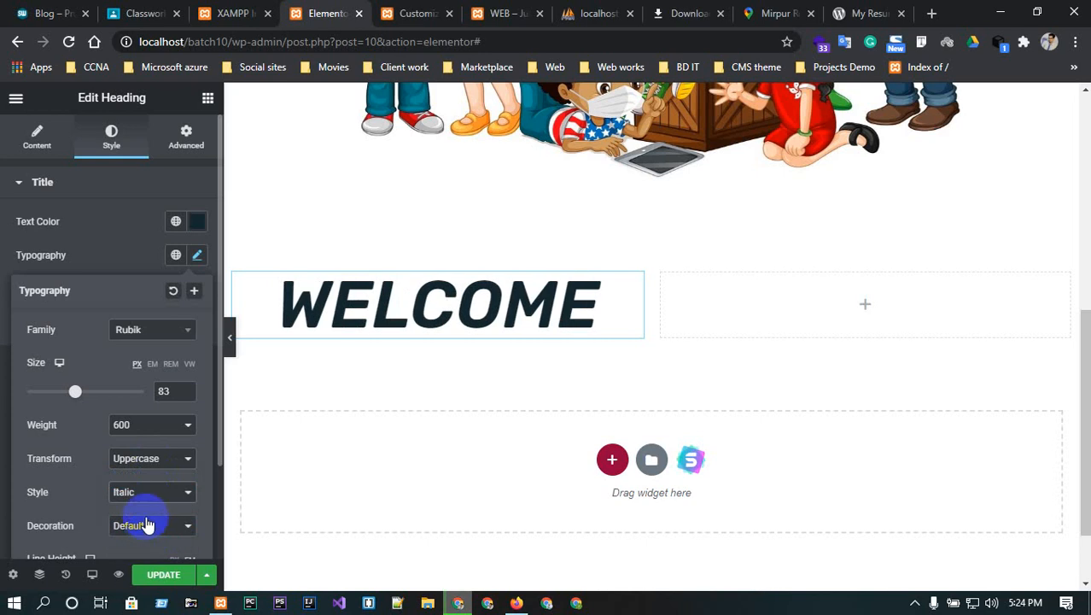
- Set the heading's text decoration back to Default, with no underline
left_click(149, 525)
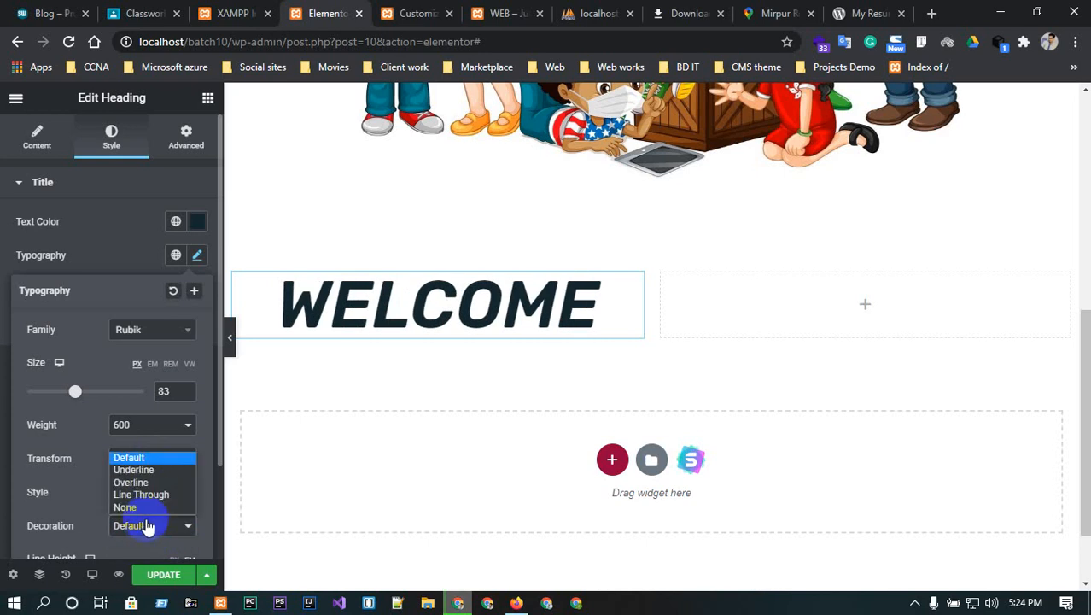
left_click(137, 469)
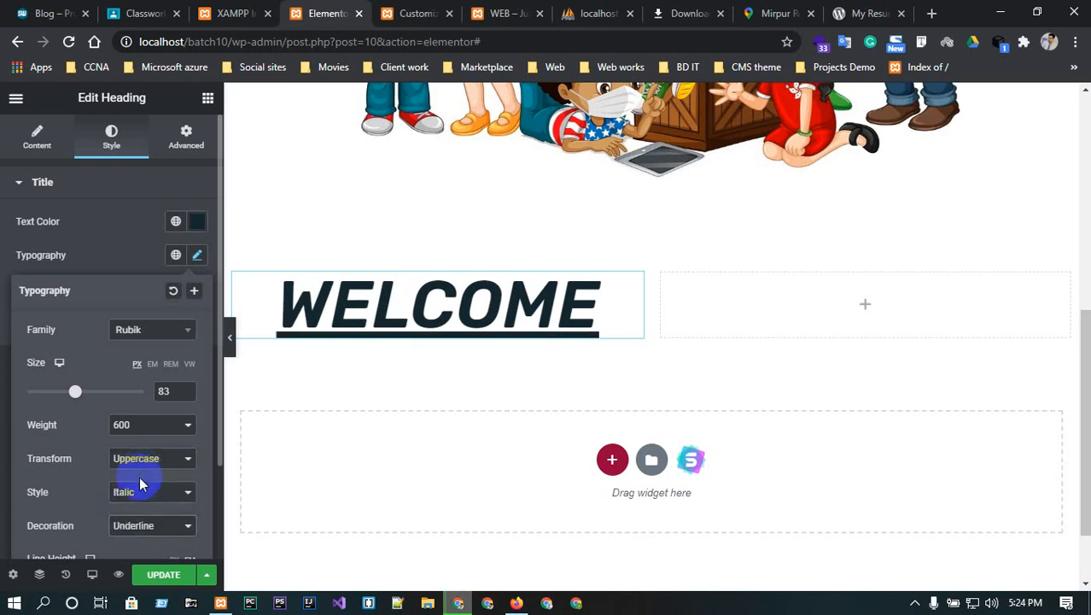
left_click(164, 525)
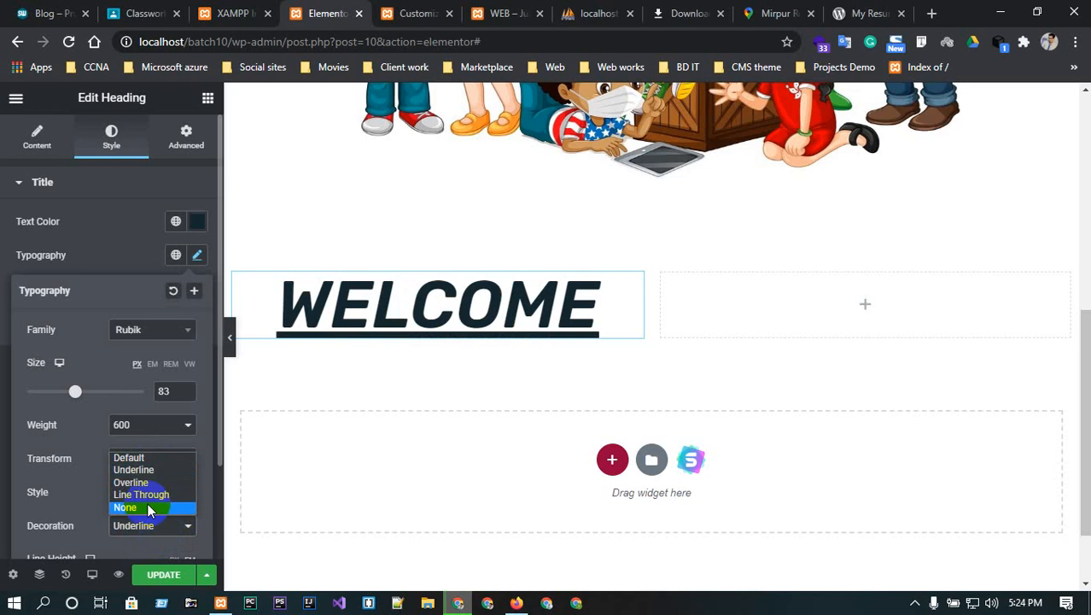
left_click(129, 458)
- Set line height to 2.7 em and letter spacing to -1.3, then update the page
scroll(170, 426, "down", 2)
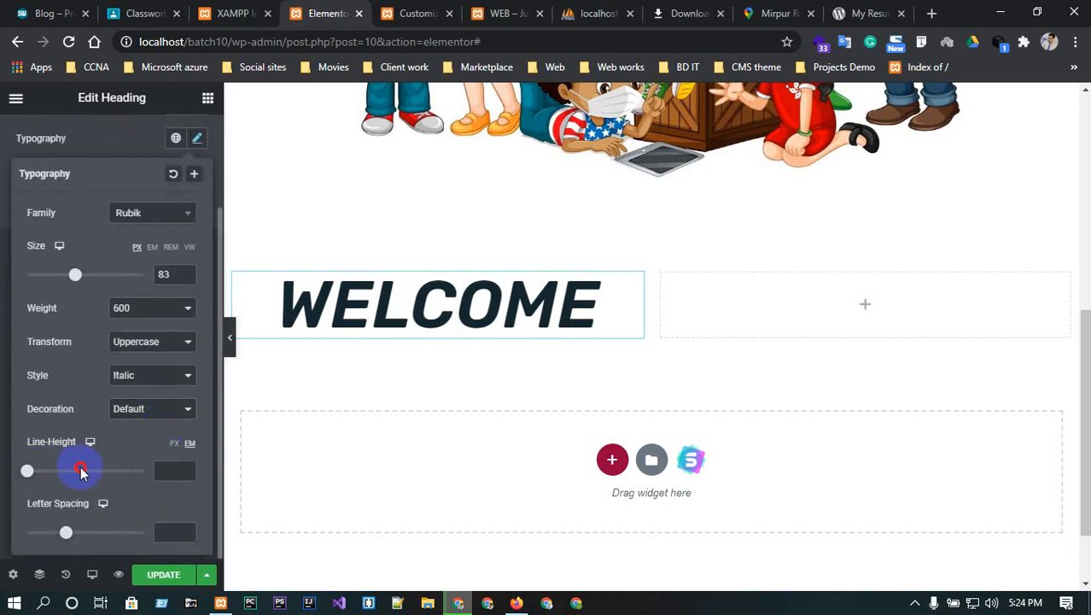
left_click_drag(28, 474, 59, 474)
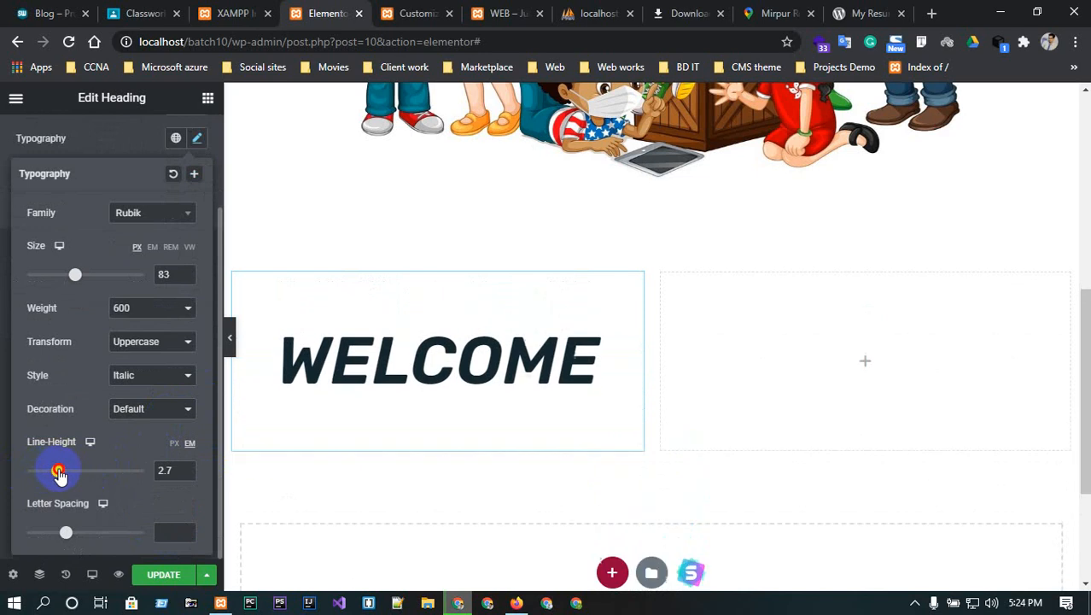
left_click_drag(68, 533, 58, 479)
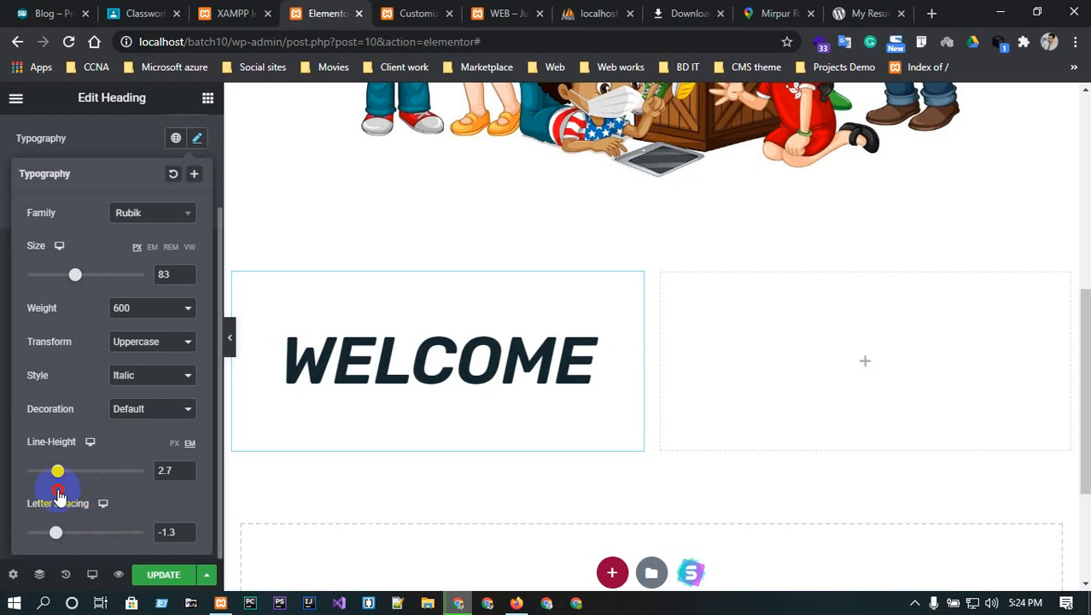
left_click(167, 578)
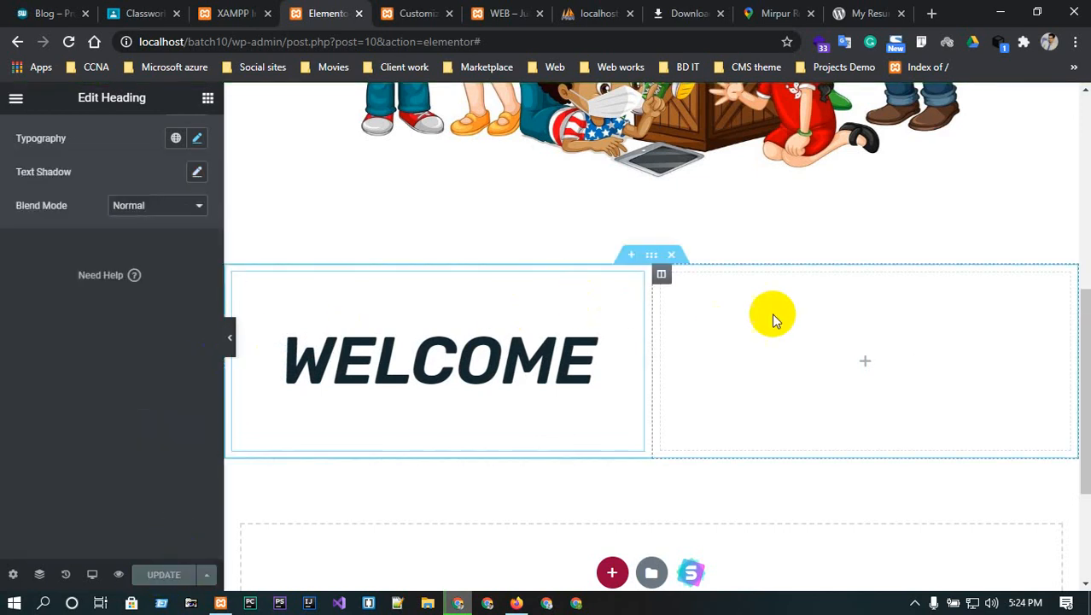
right_click(457, 317)
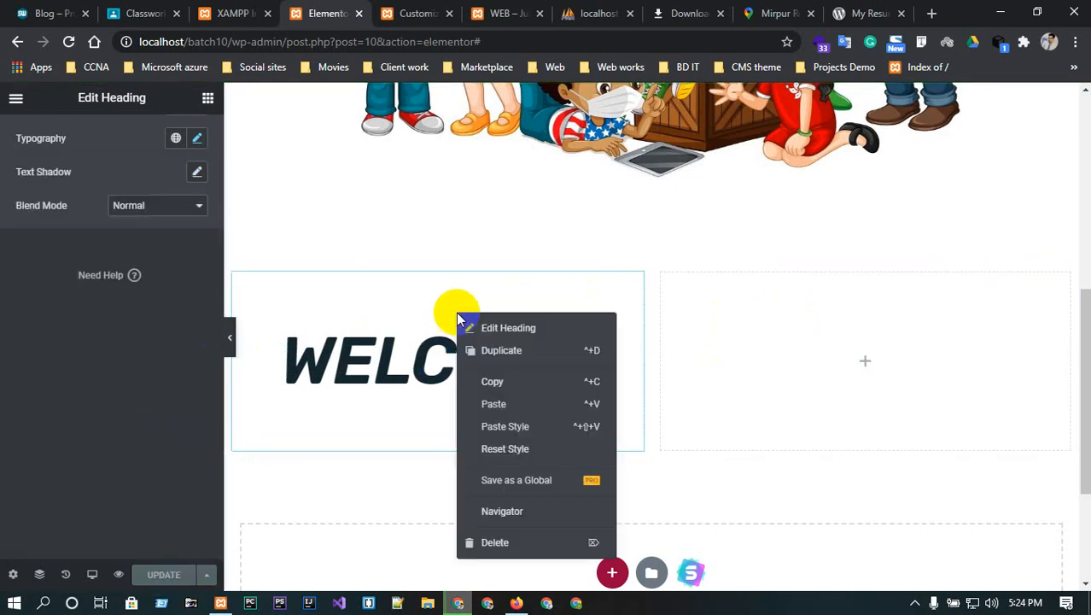
left_click(502, 349)
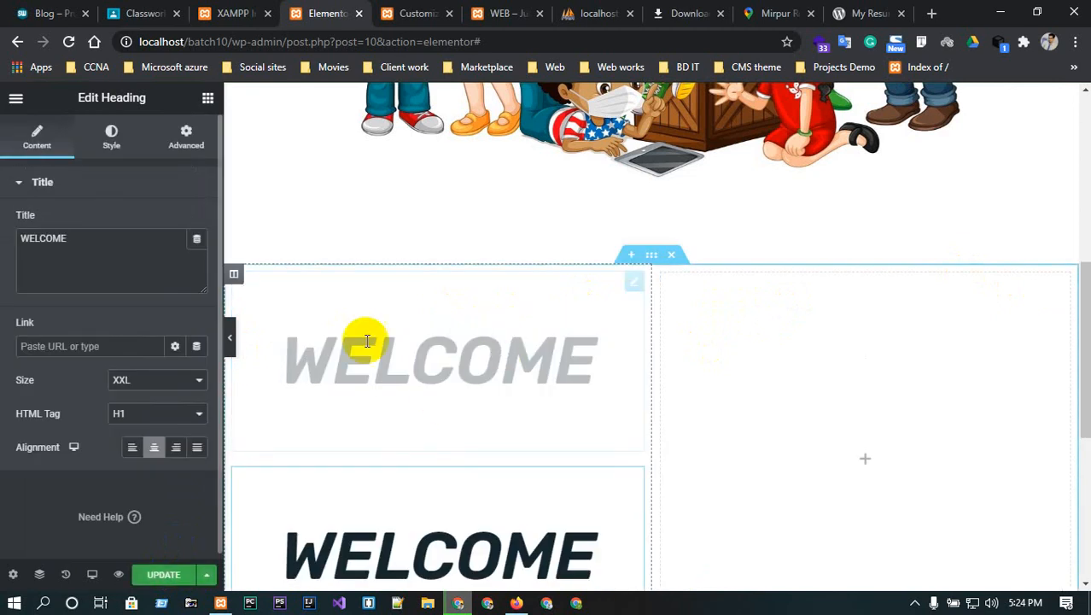
left_click_drag(454, 331, 565, 345)
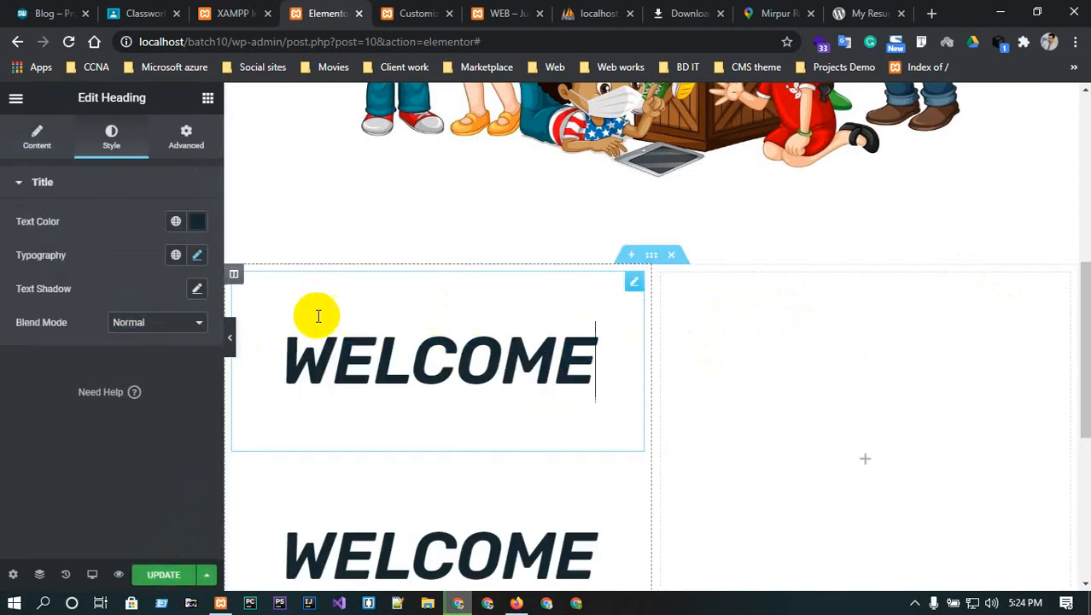
left_click_drag(440, 555, 822, 309)
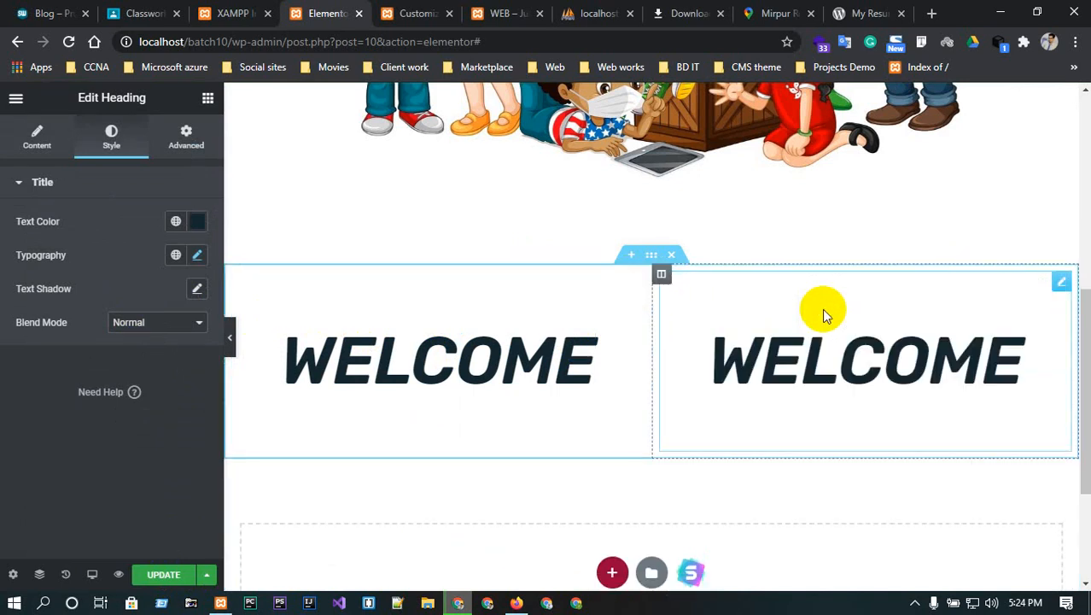
left_click(878, 346)
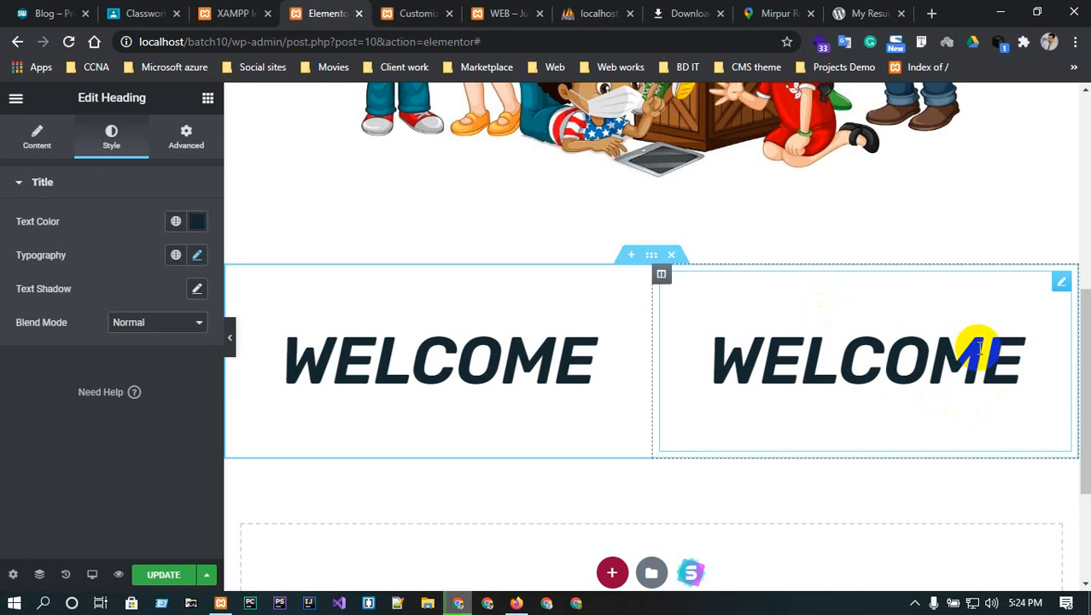
key("BackSpace")
key("BackSpace")
key("BackSpace")
key("BackSpace")
key("BackSpace")
key("BackSpace")
key("BackSpace")
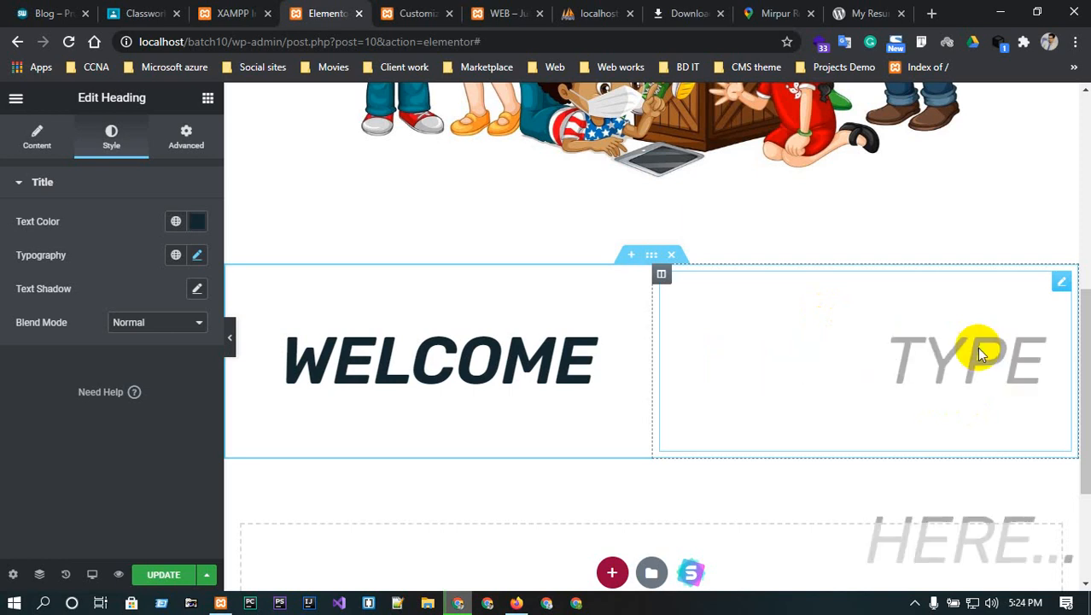
scroll(975, 346, "down", 3)
scroll(975, 346, "up", 3)
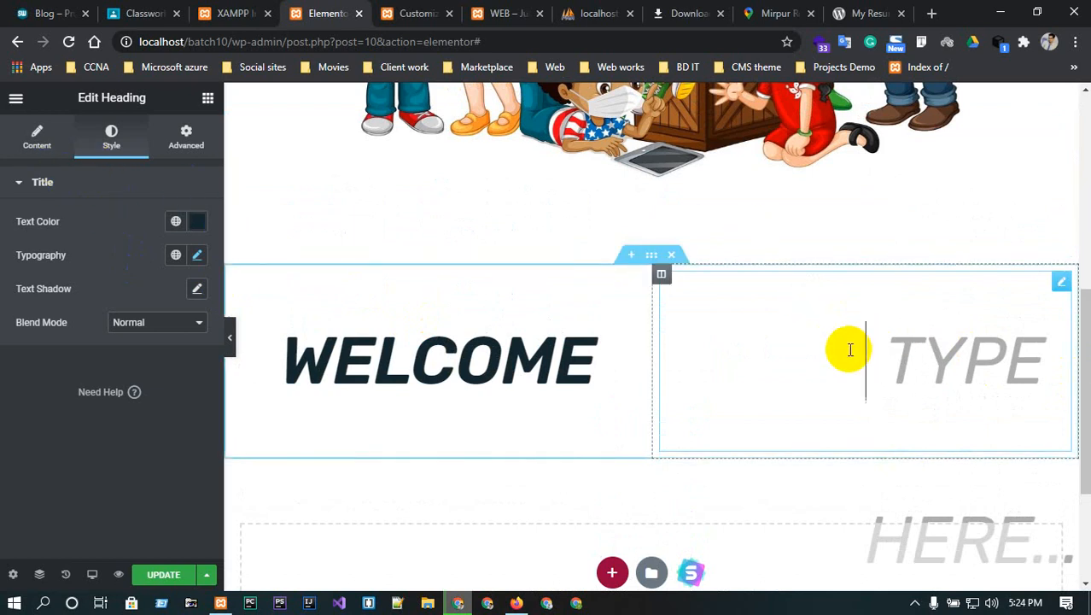
right_click(1061, 286)
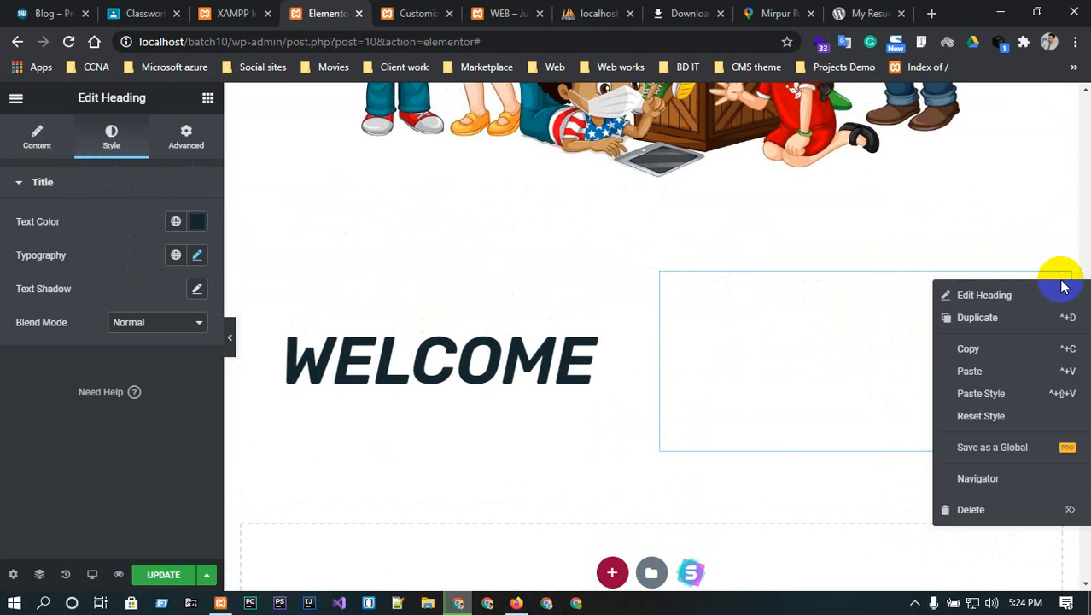
left_click(1006, 511)
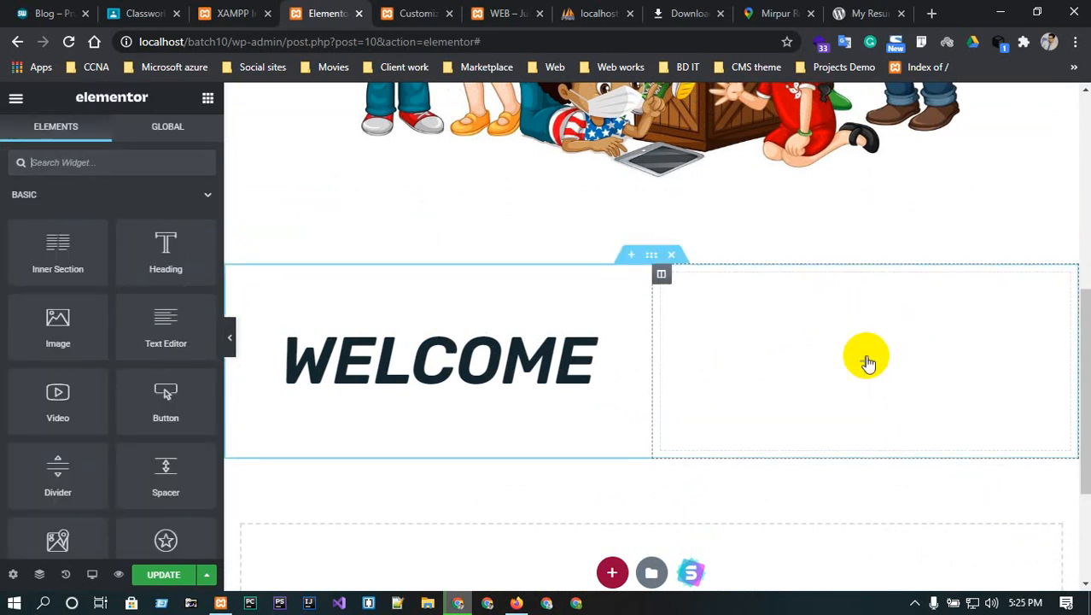
- Select the WELCOME heading, then search the widget list for 'di'
scroll(209, 360, "down", 3)
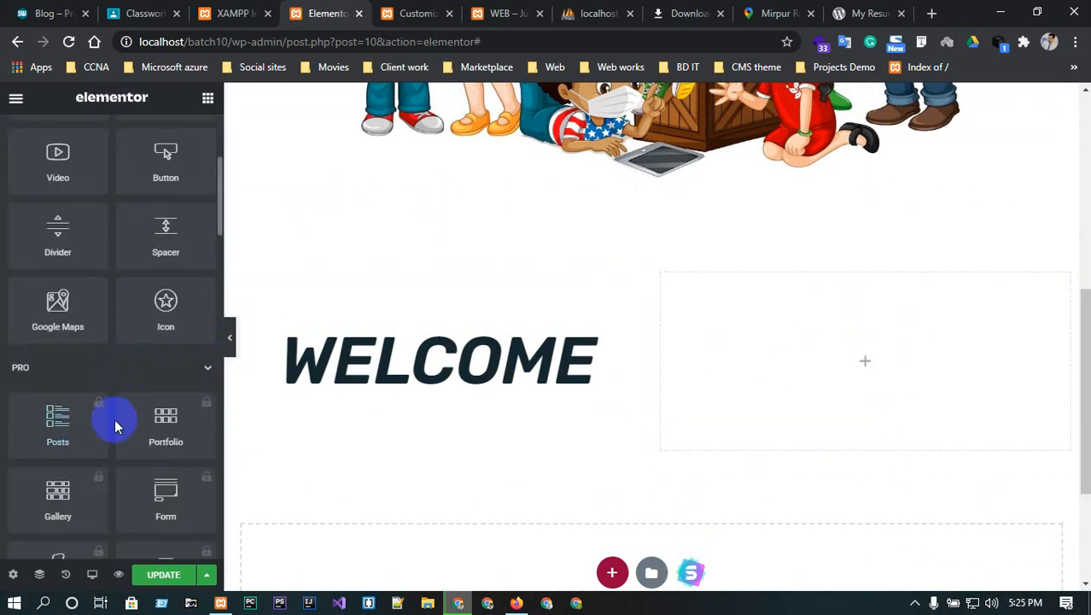
scroll(146, 483, "up", 2)
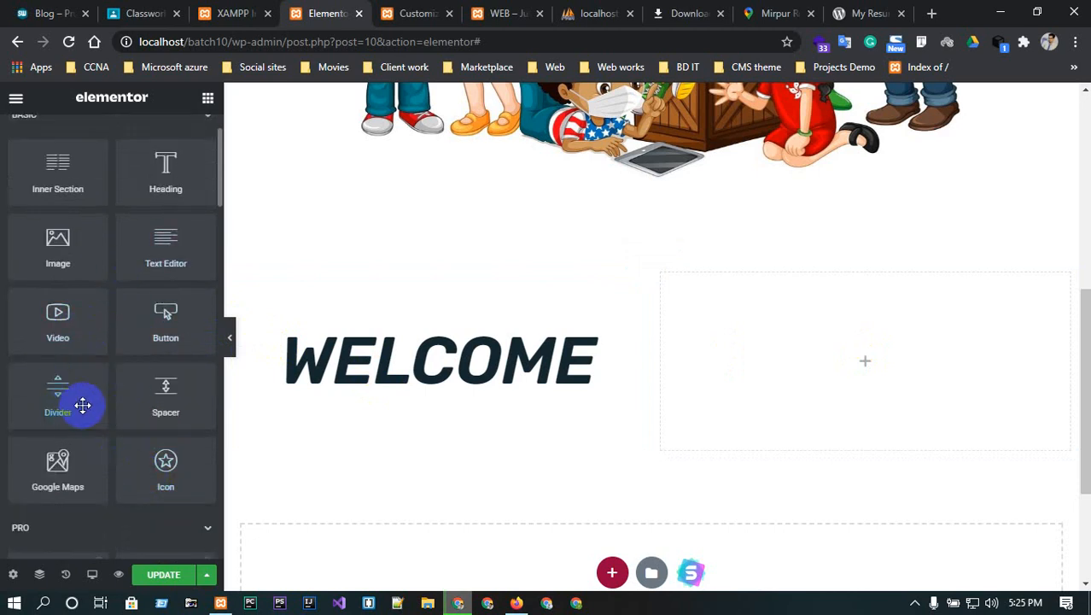
left_click_drag(638, 348, 383, 434)
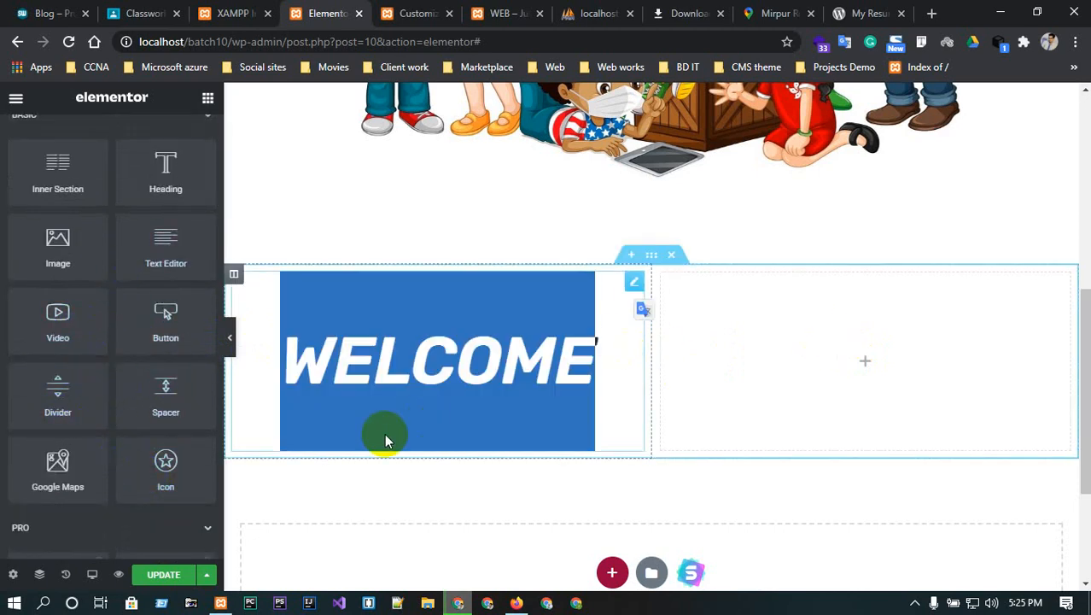
left_click(523, 380)
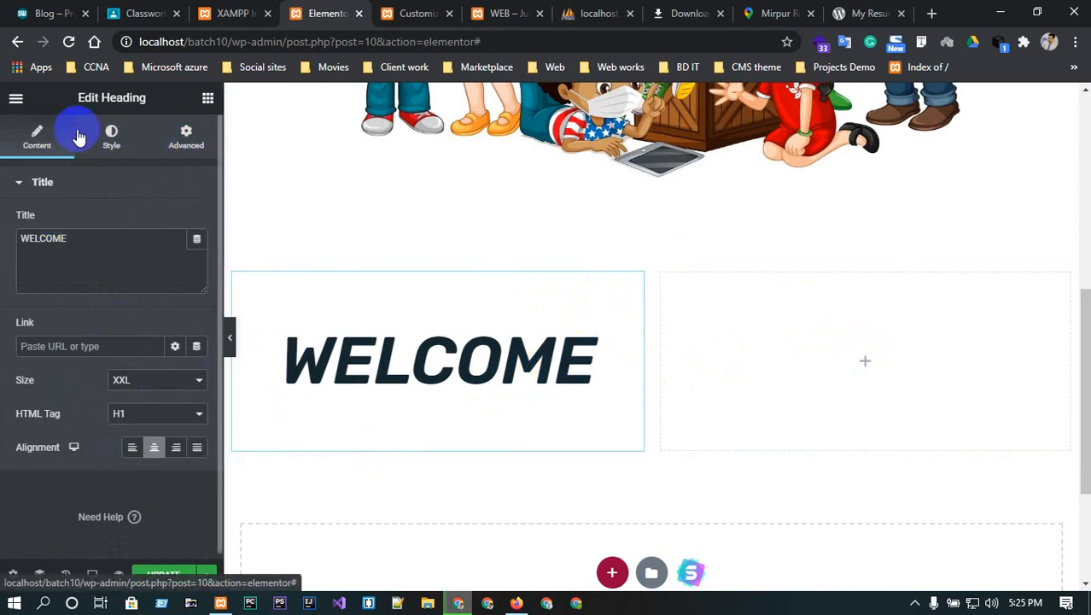
left_click(852, 323)
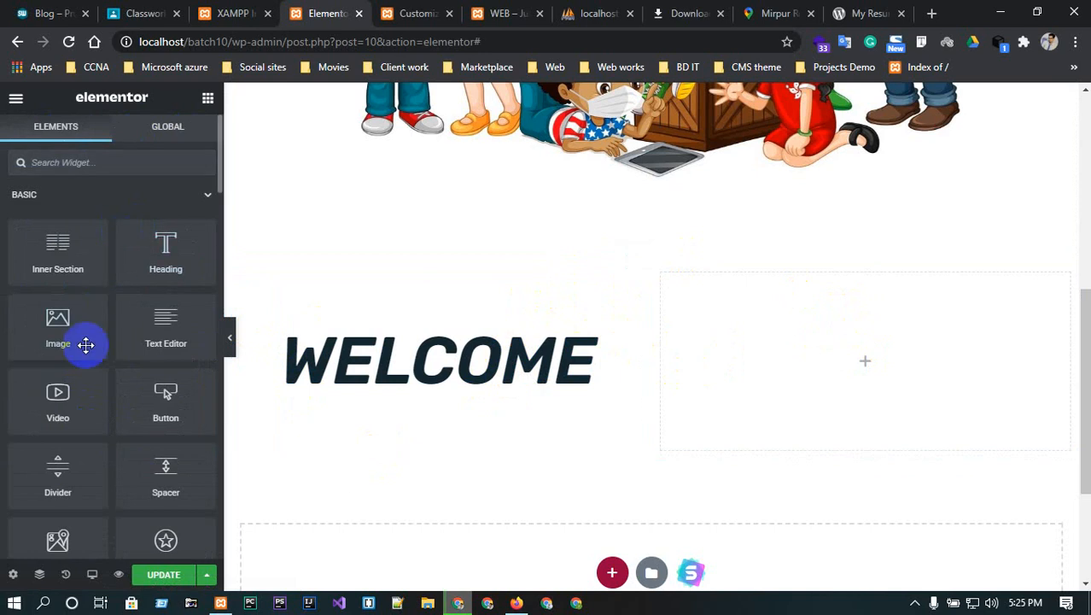
left_click(101, 163)
type("di")
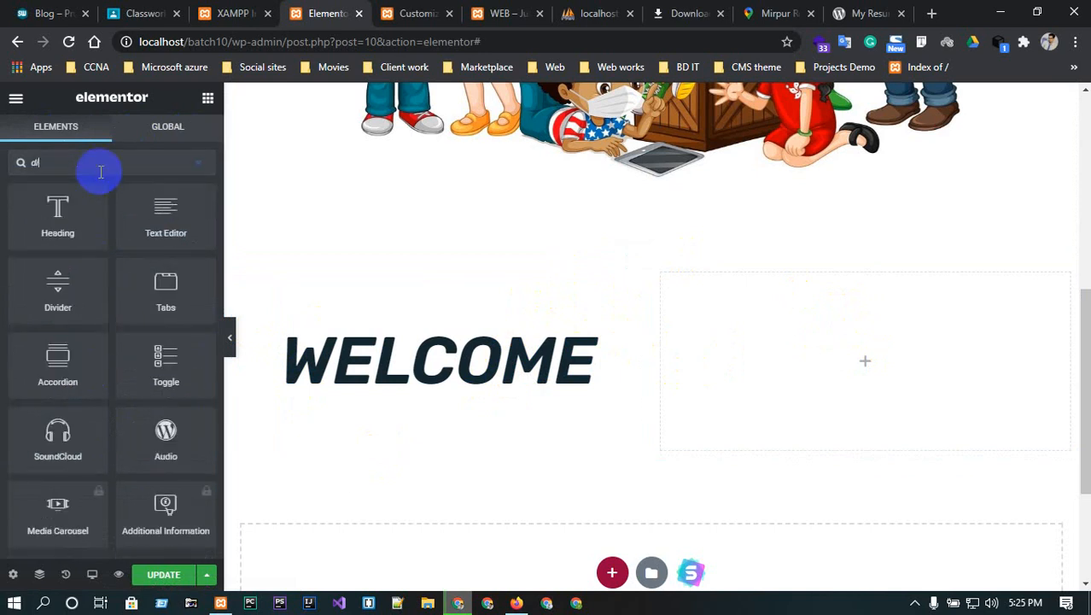
- Place a solid Divider under the heading with width 50, centred
left_click_drag(58, 276, 438, 410)
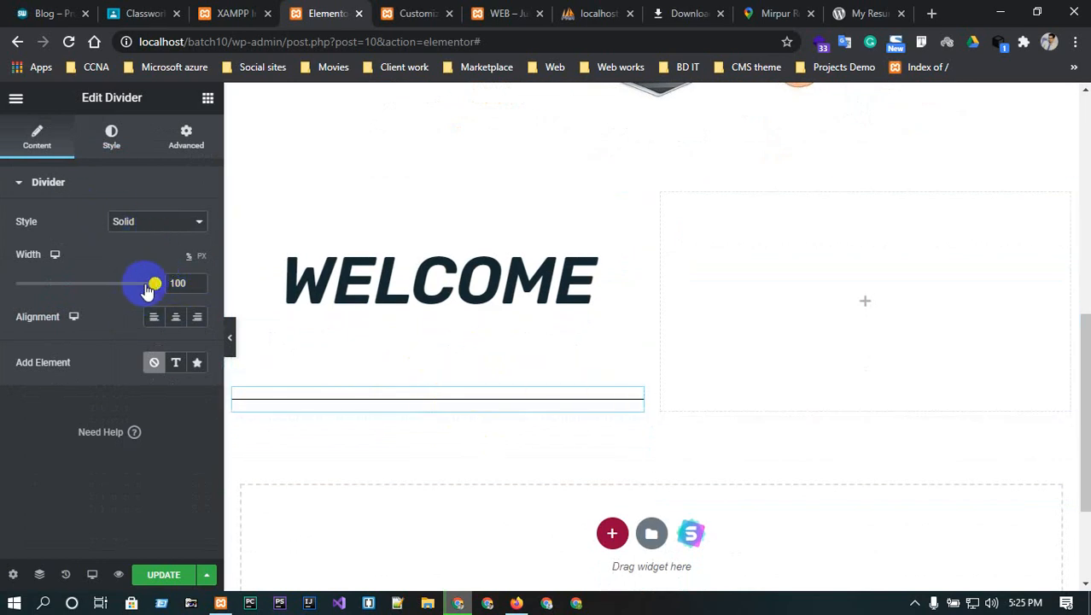
left_click_drag(150, 287, 70, 291)
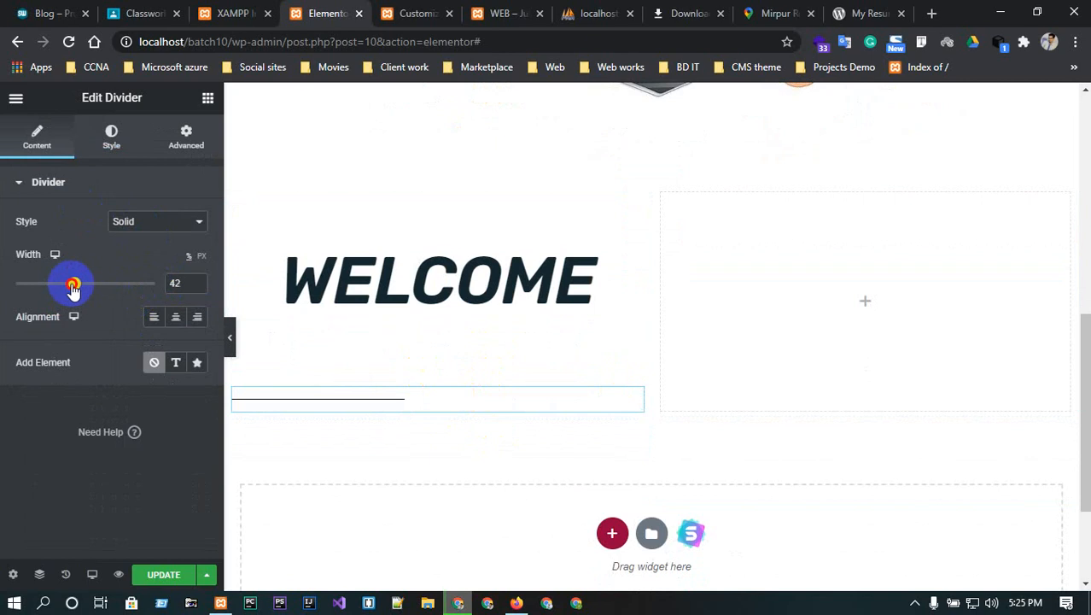
left_click(175, 317)
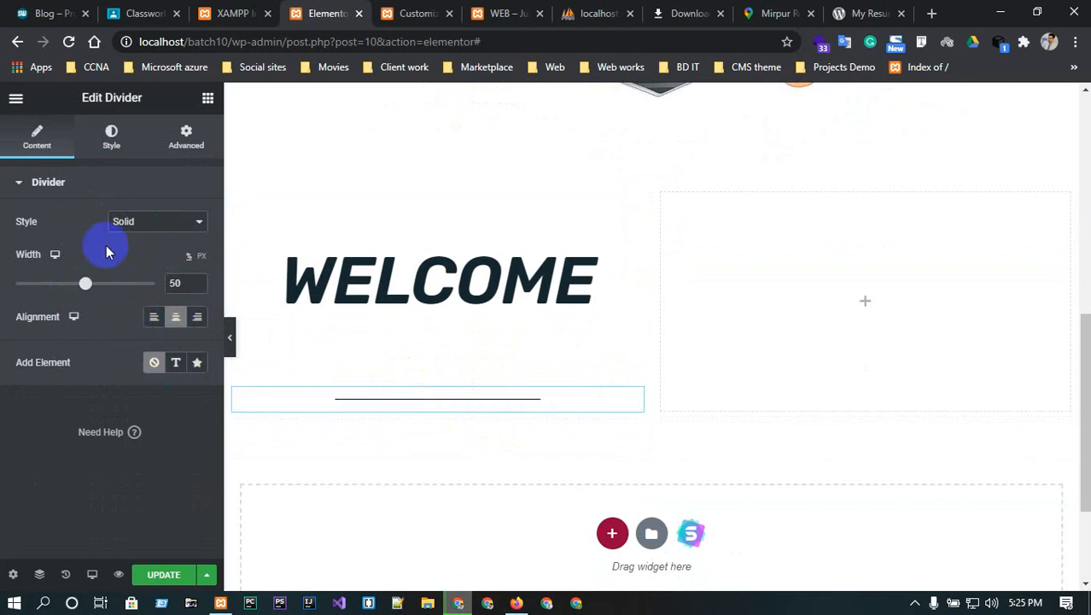
left_click(135, 223)
left_click(137, 225)
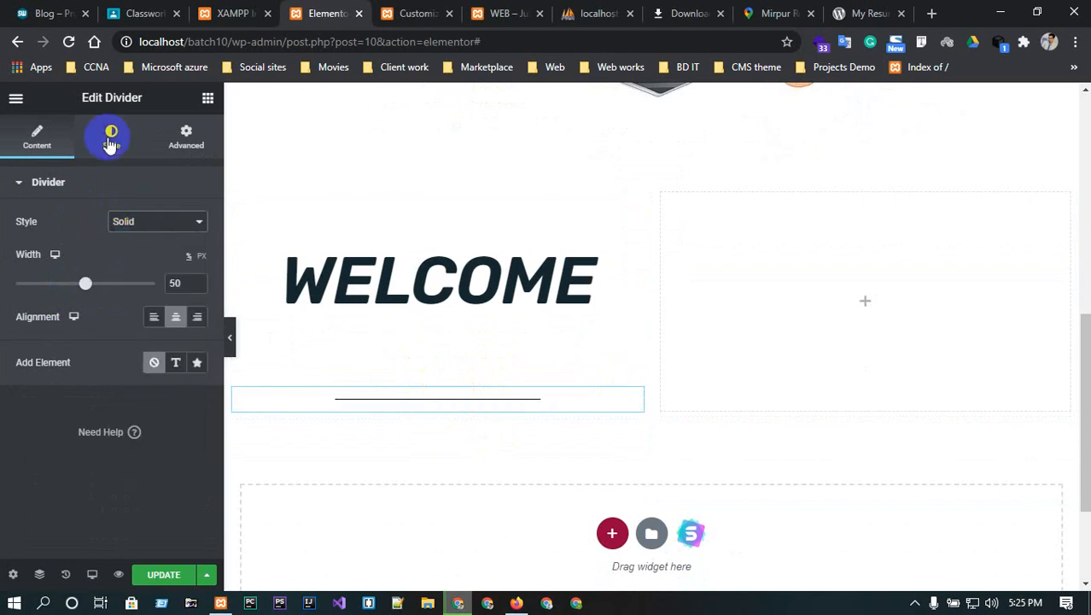
- Colour the divider blue, reduce its gap, and raise its weight to about 7.2
left_click(104, 129)
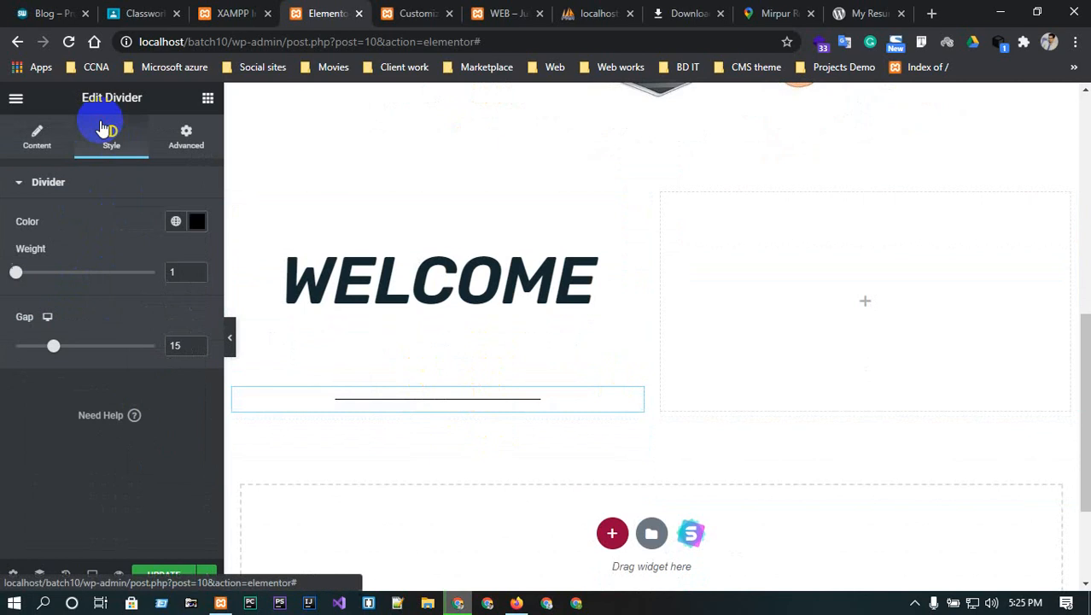
left_click(196, 222)
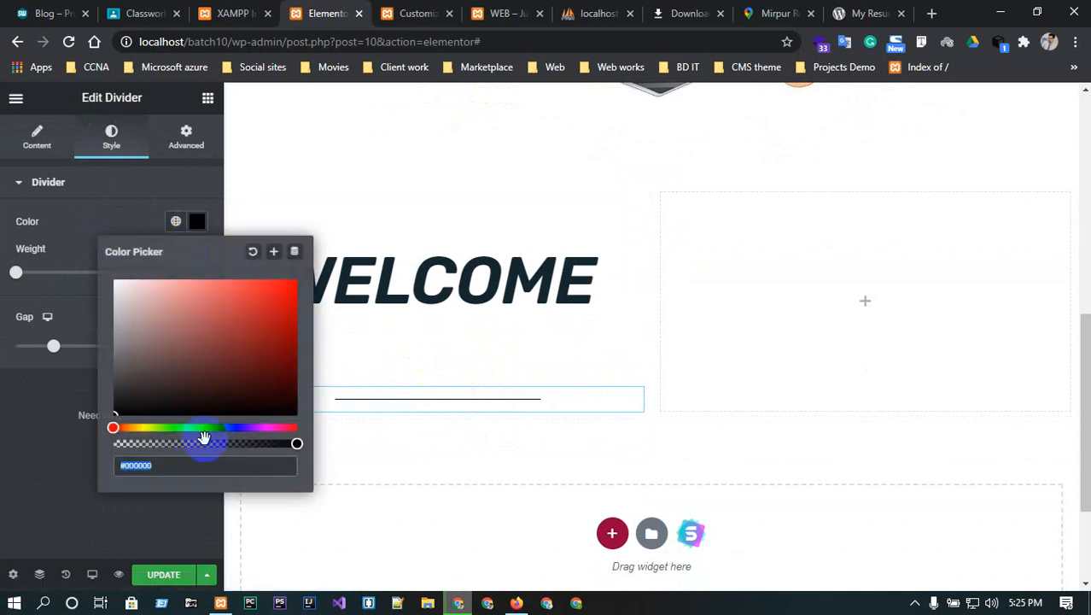
type("blue")
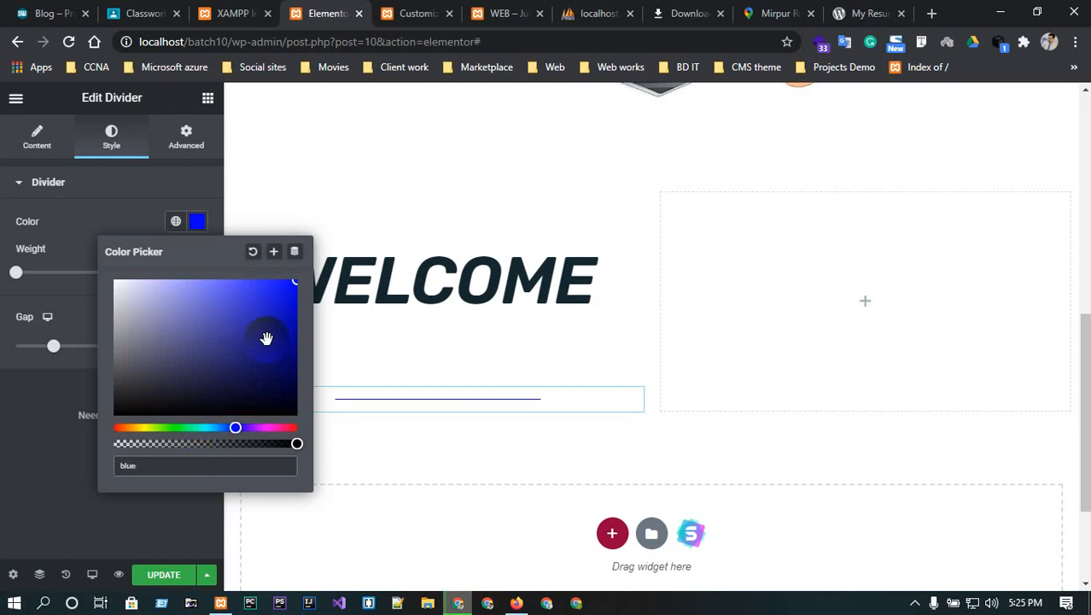
left_click(34, 398)
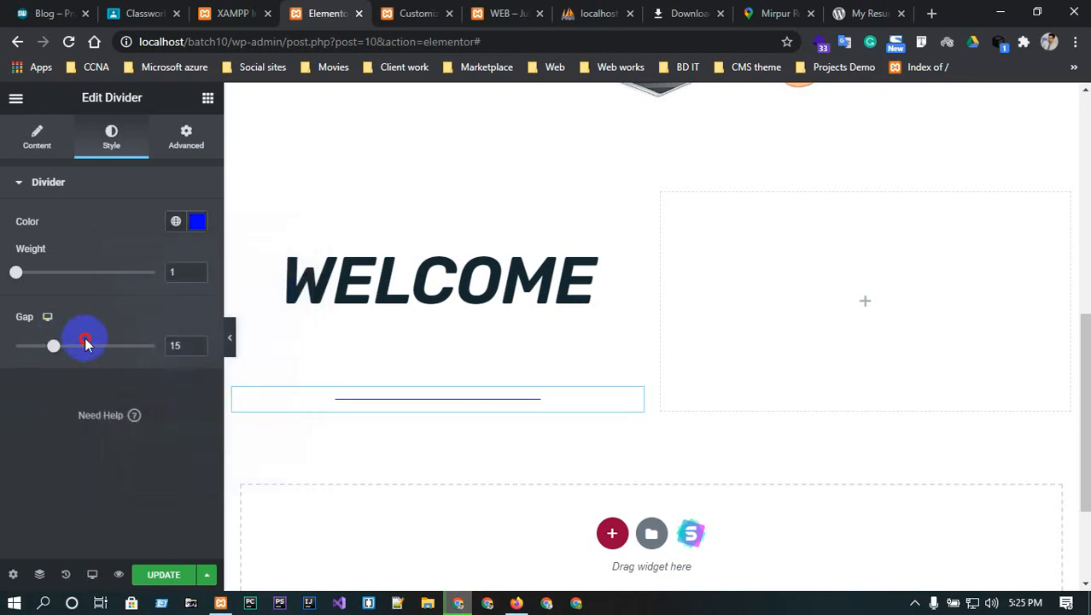
left_click_drag(86, 343, 49, 351)
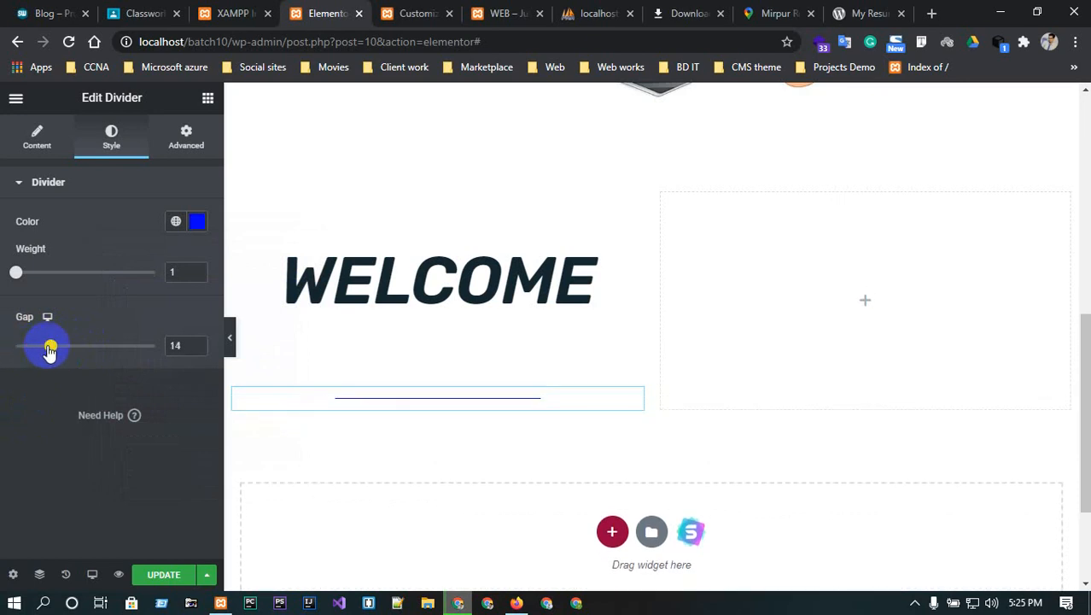
left_click(198, 269)
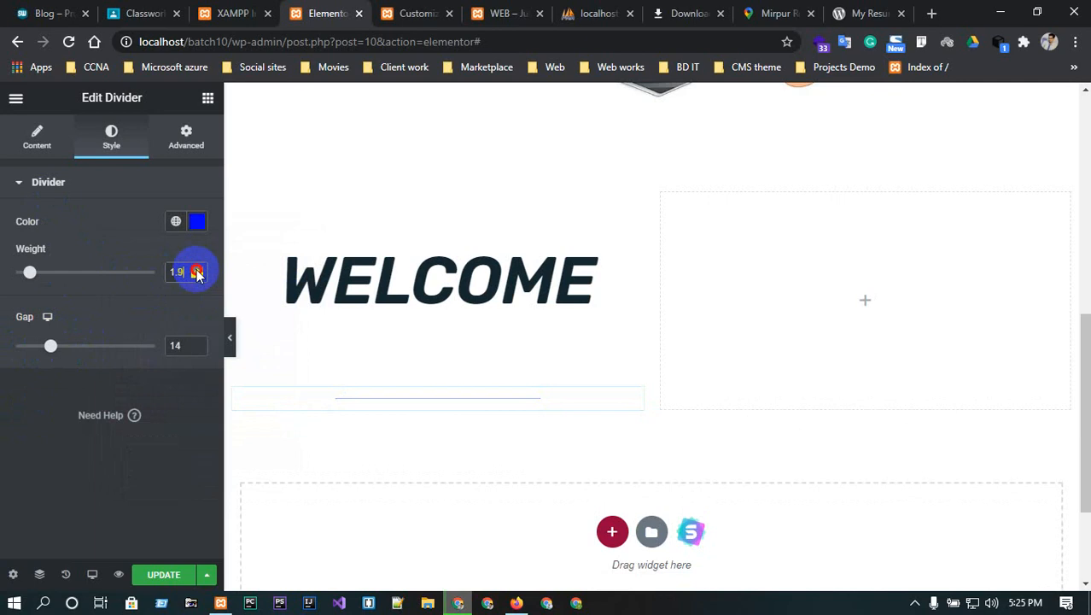
left_click(197, 269)
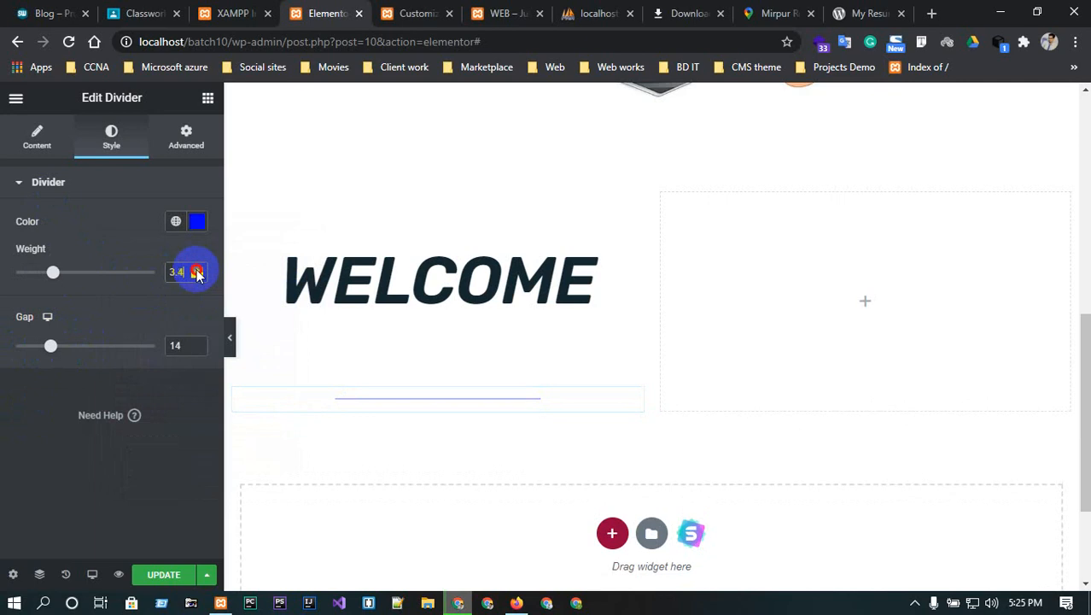
left_click(198, 269)
left_click(198, 269)
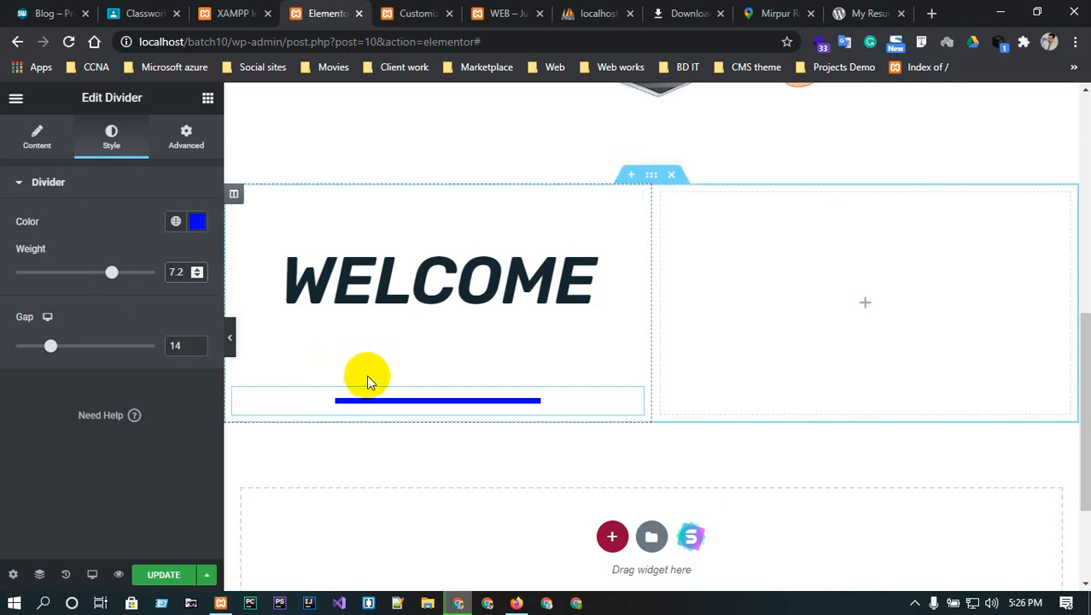
- Give the divider unlinked margins 8/8/35/8 and bottom padding -5
left_click(183, 137)
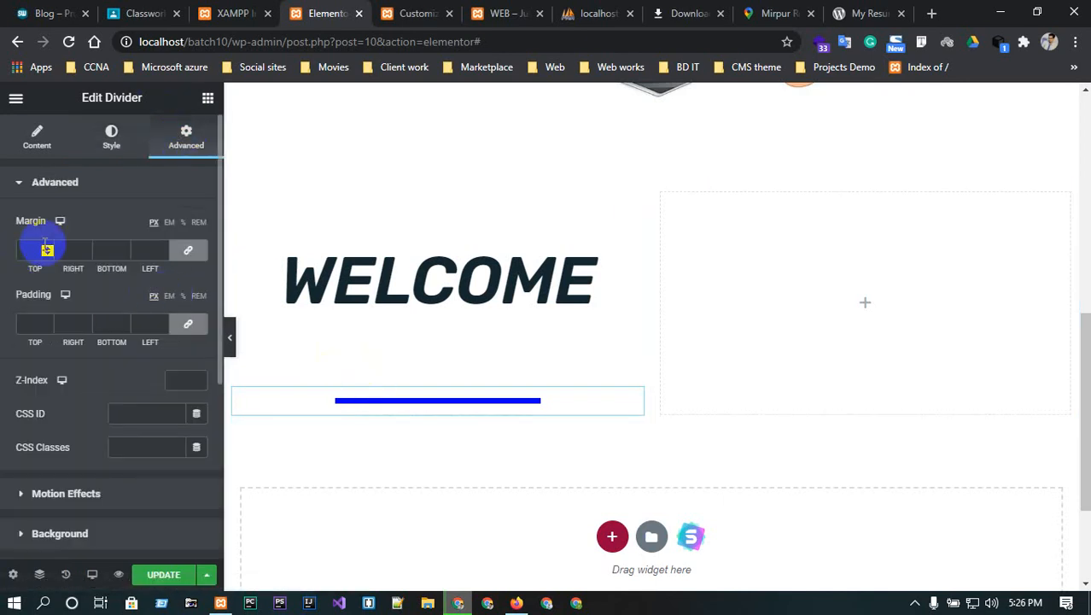
left_click(124, 249)
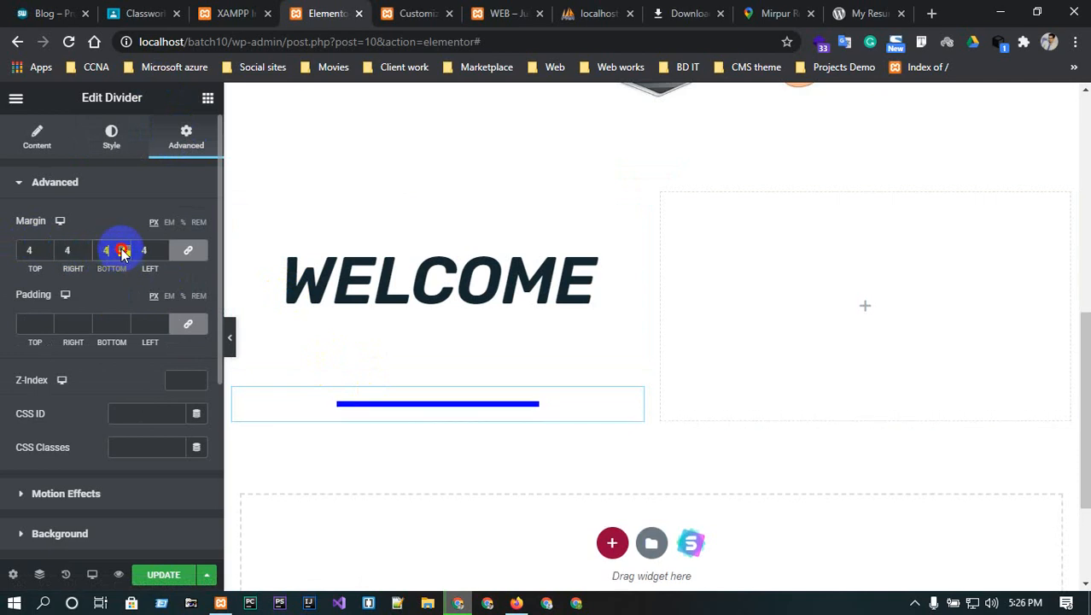
left_click(188, 249)
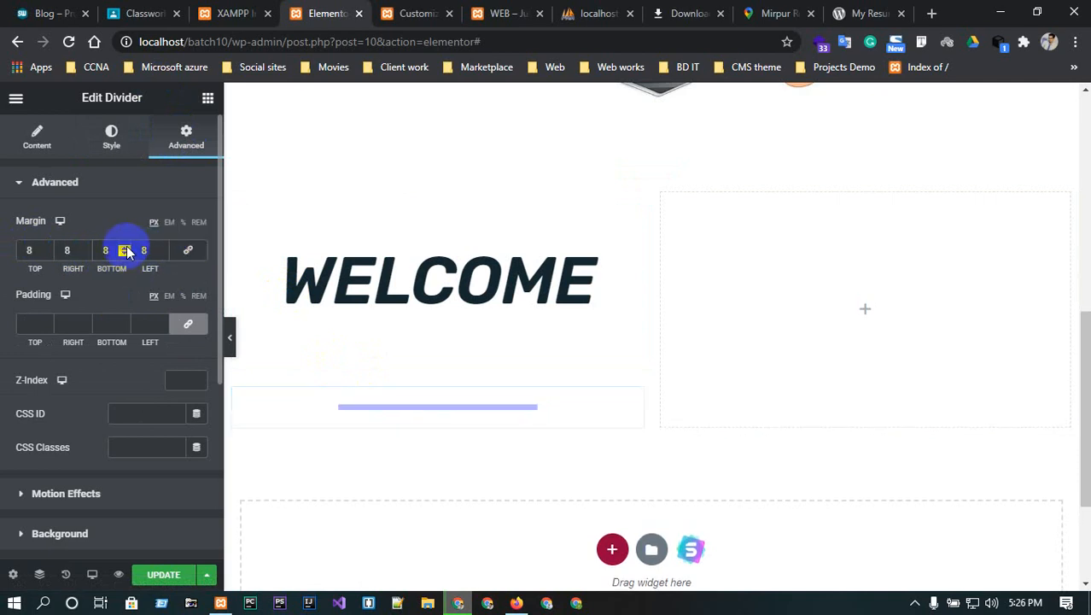
left_click_drag(124, 248, 124, 247)
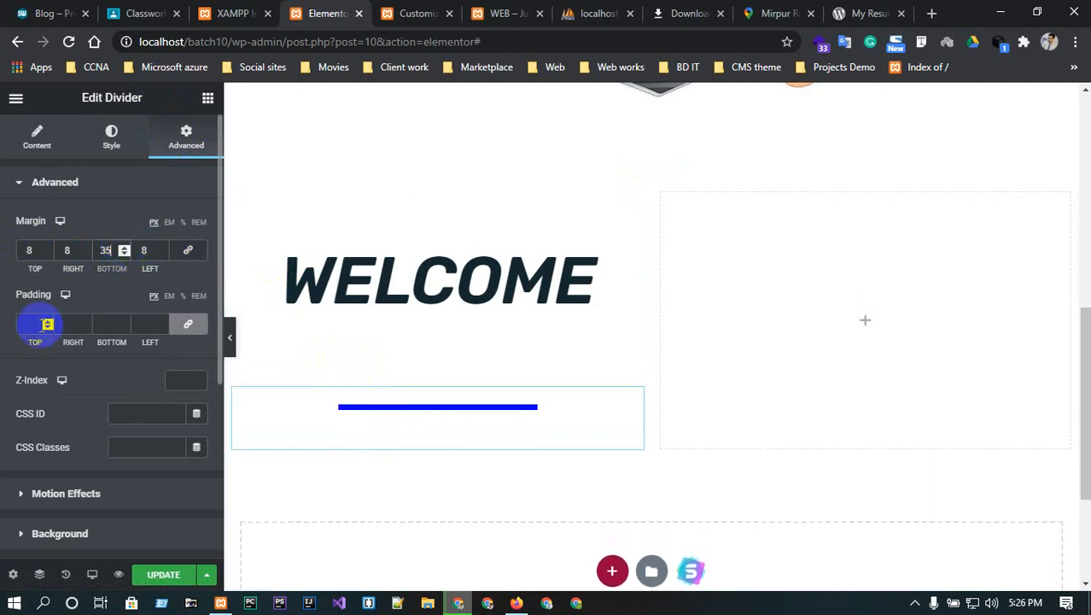
left_click(188, 324)
left_click_drag(124, 321, 124, 321)
left_click_drag(123, 328, 123, 328)
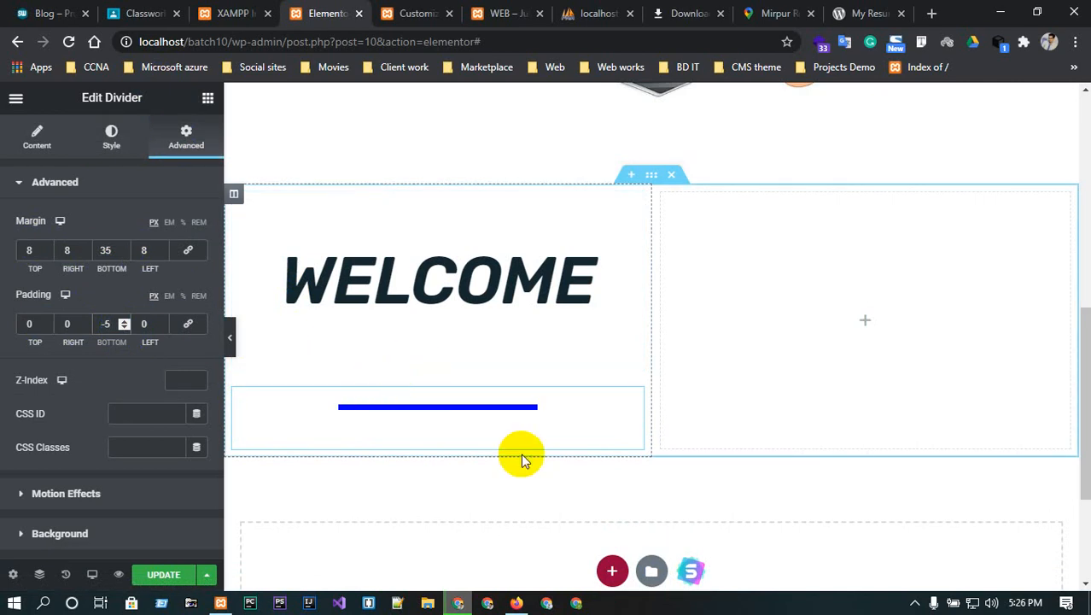
left_click(867, 325)
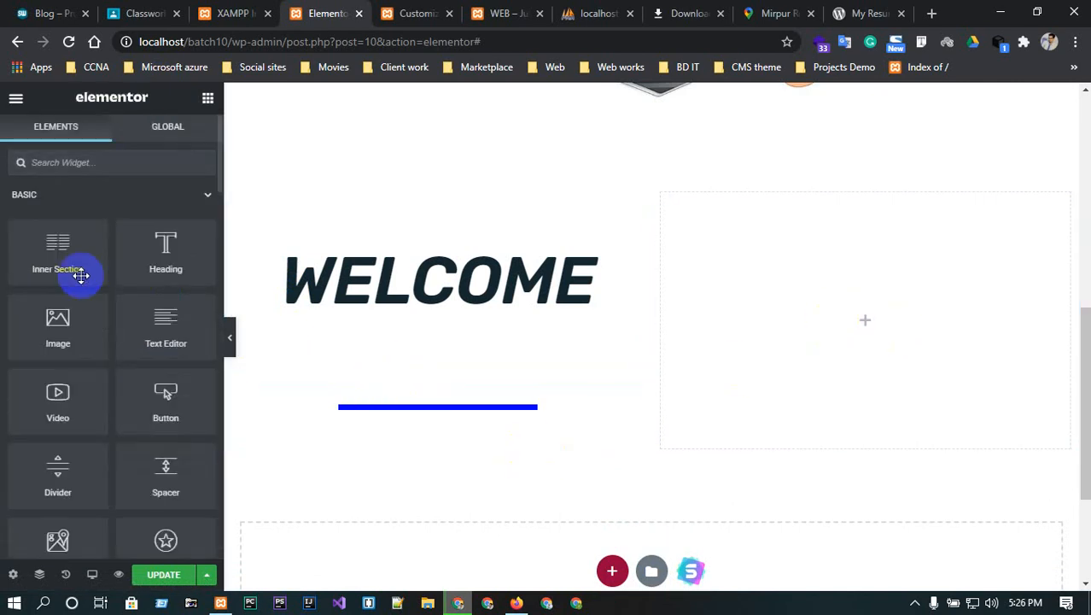
- Add an Image widget to the right column showing the uploaded travel-landscape-01.jpg
left_click_drag(70, 333, 918, 332)
left_click(47, 278)
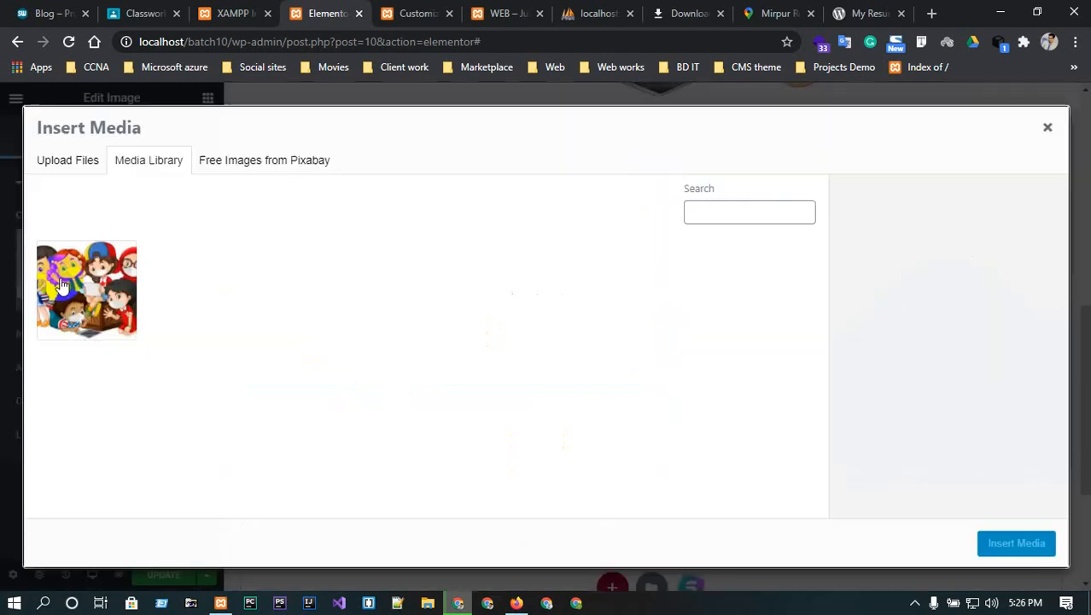
left_click(82, 168)
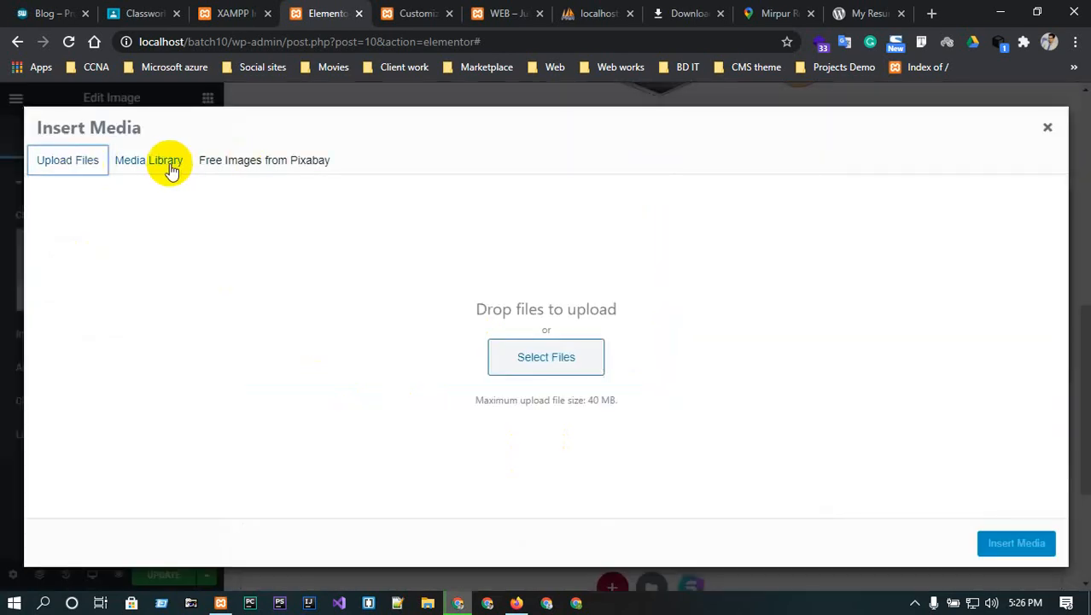
left_click(526, 358)
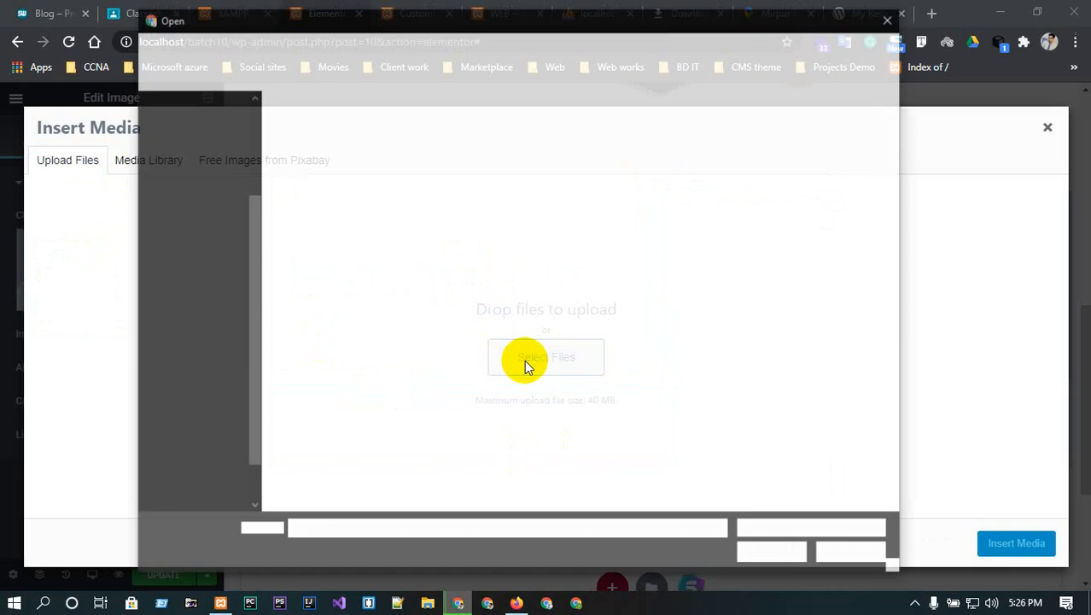
scroll(167, 162, "up", 2)
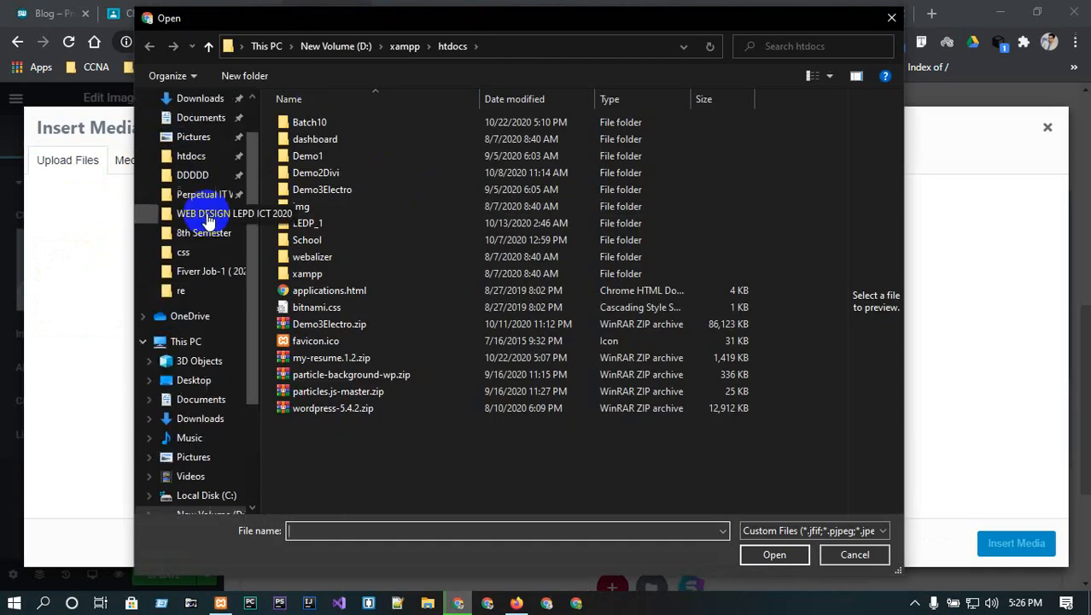
scroll(190, 256, "up", 1)
left_click(193, 133)
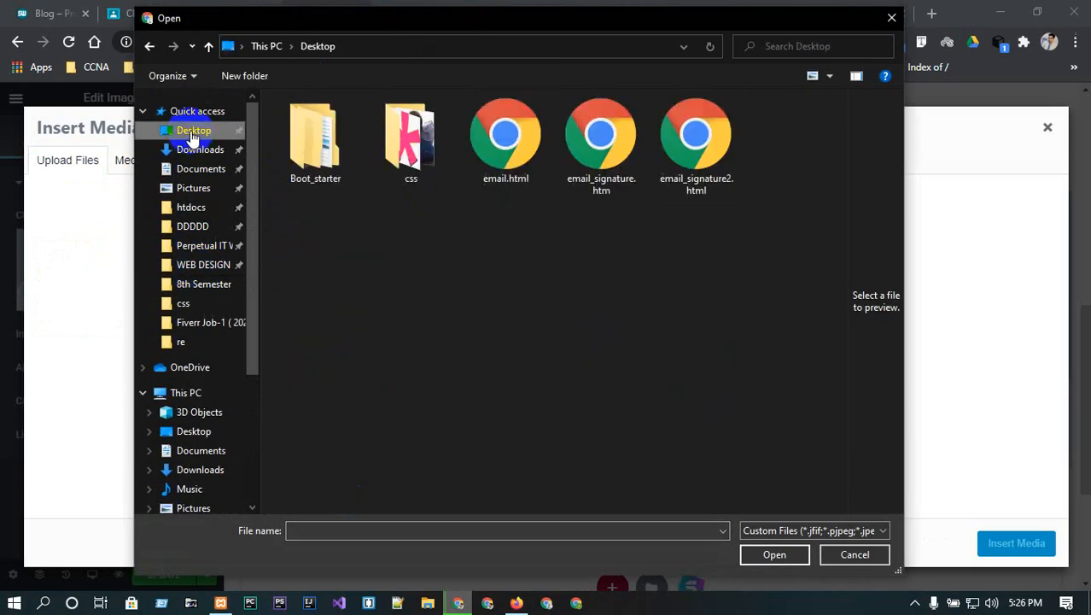
double_click(392, 150)
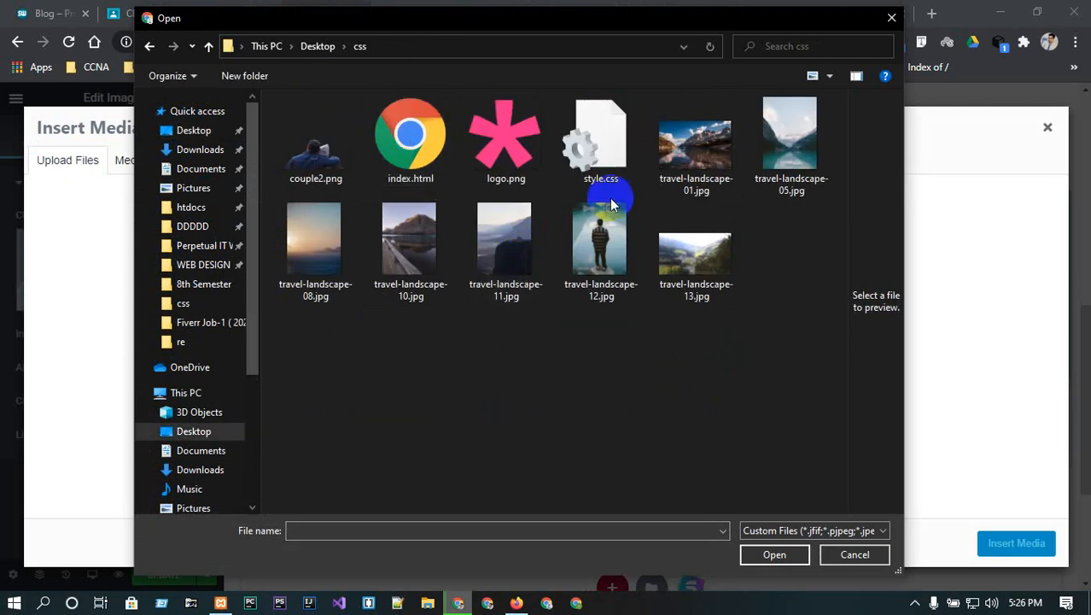
left_click(704, 151)
left_click(775, 555)
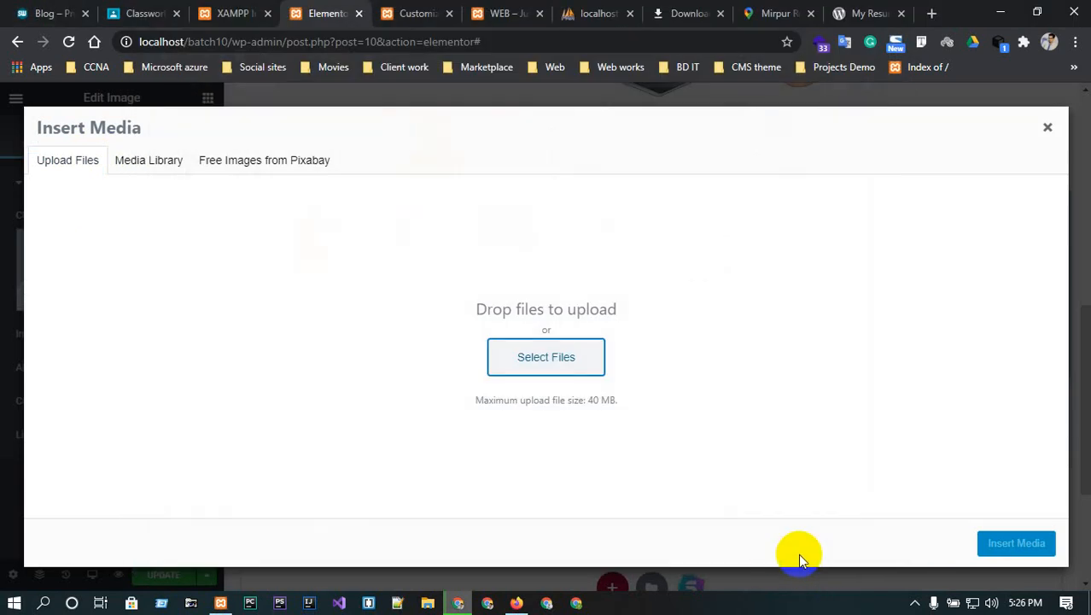
left_click(1016, 543)
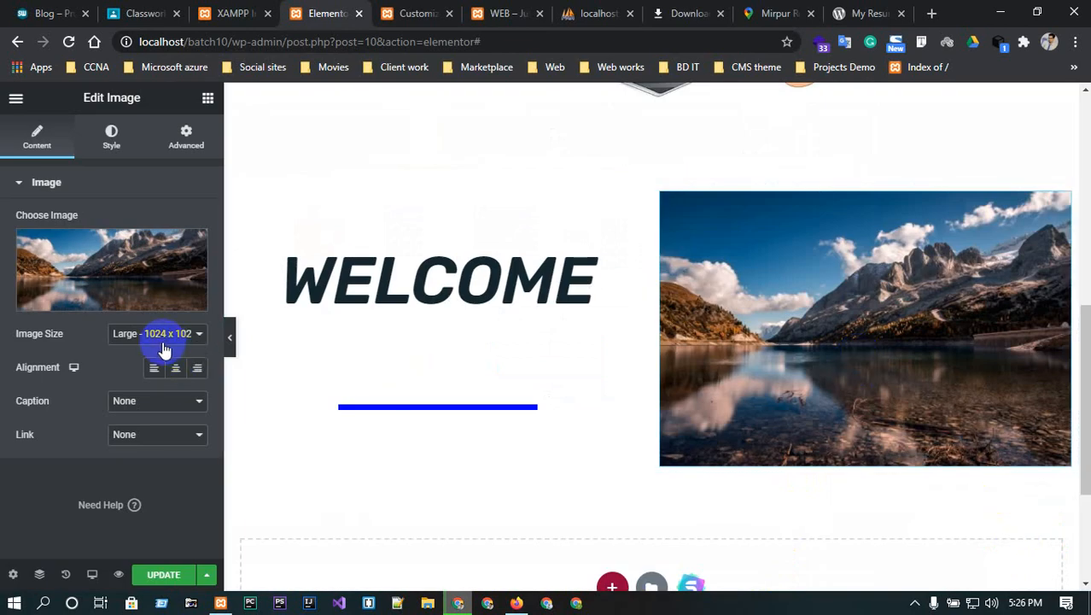
- Centre the image, with no caption and no link
left_click(176, 370)
left_click(162, 399)
left_click(165, 401)
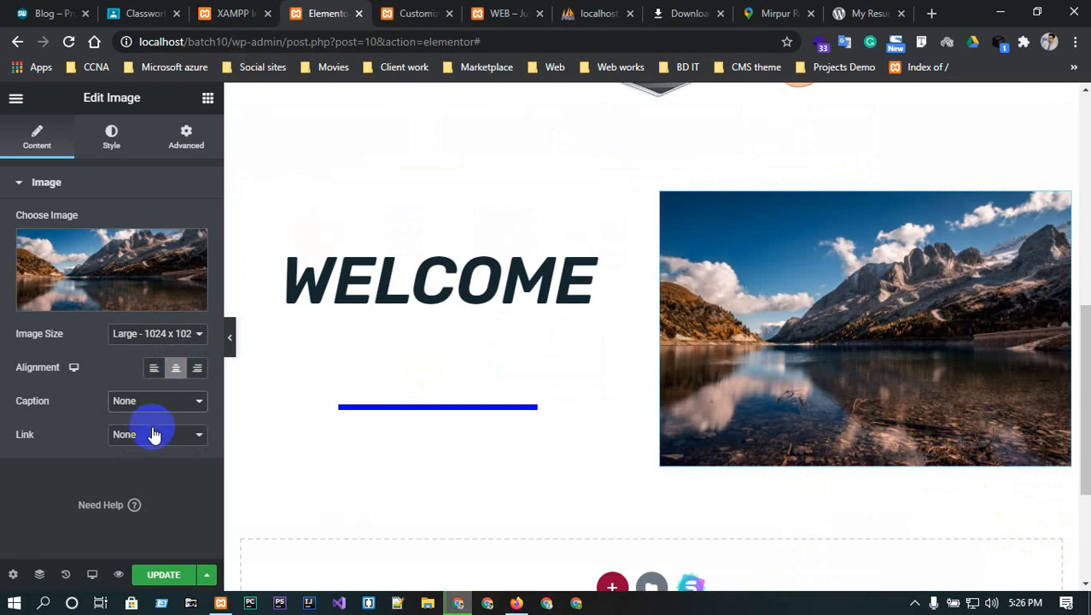
left_click(154, 435)
left_click(155, 438)
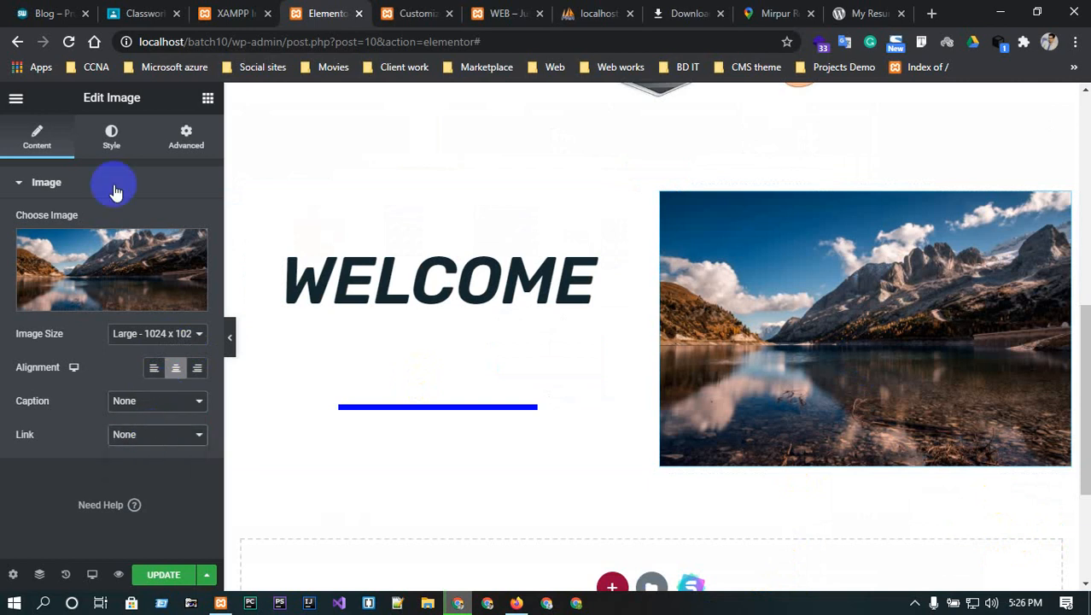
left_click(111, 136)
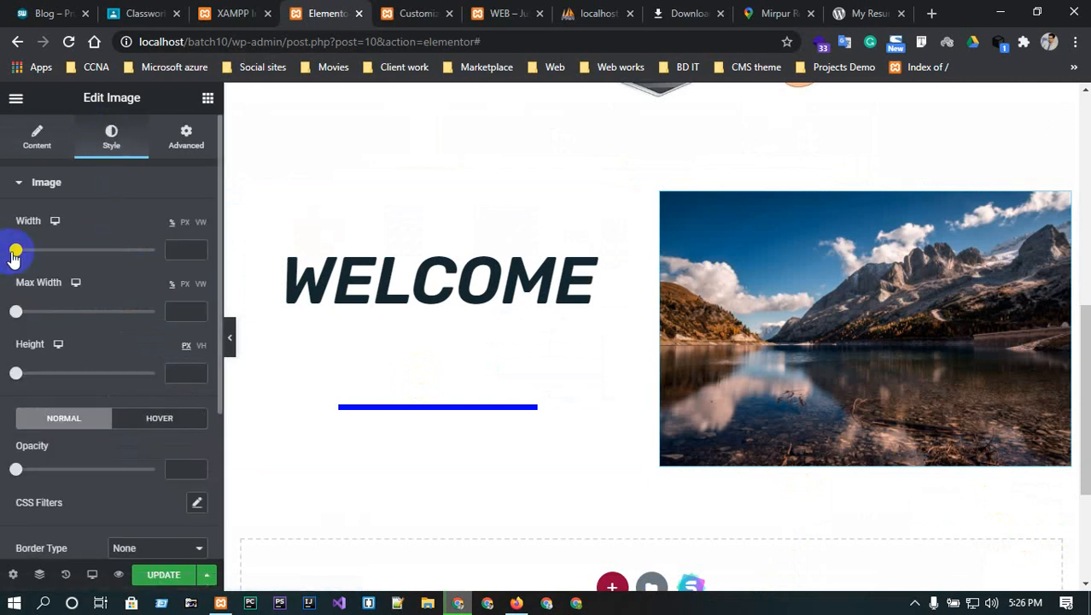
- Style the landscape image at width 100, max width 98 and height 279 px
left_click_drag(15, 249, 218, 269)
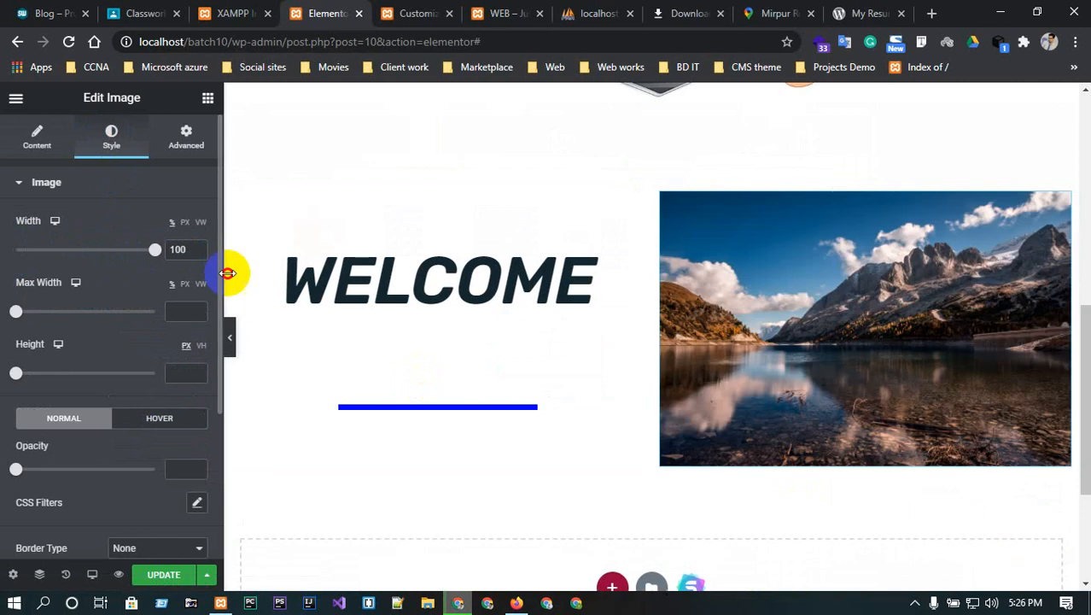
left_click_drag(17, 313, 153, 312)
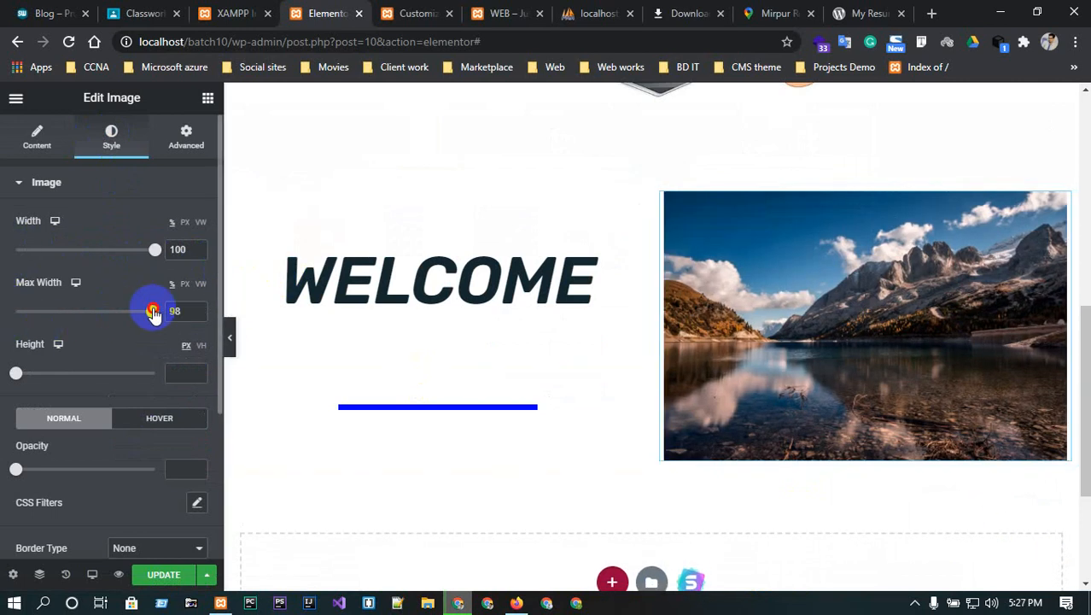
left_click_drag(17, 371, 97, 347)
scroll(101, 394, "down", 1)
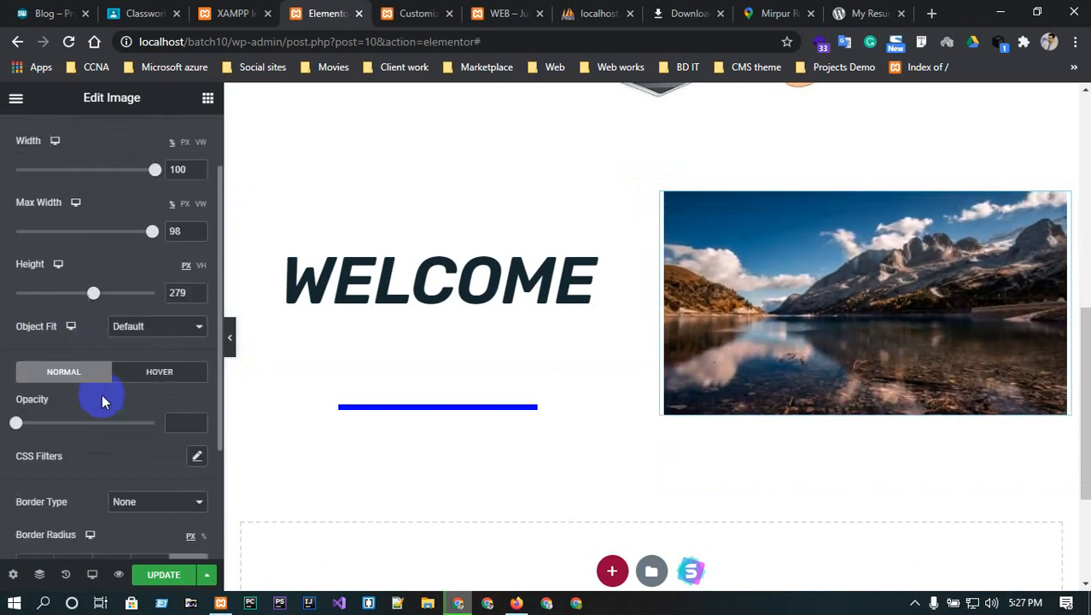
left_click(145, 371)
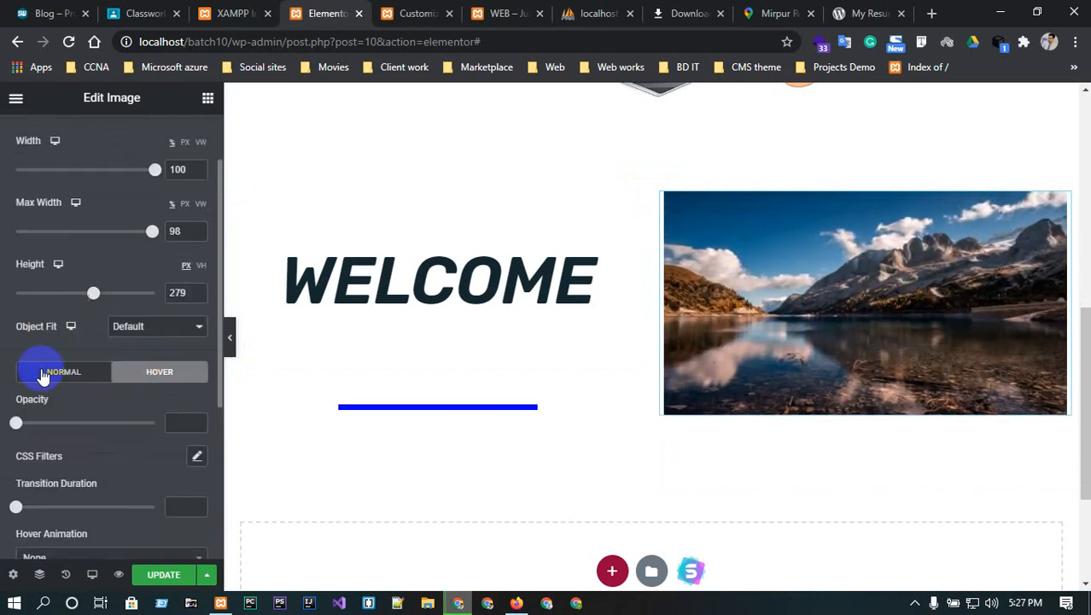
left_click(45, 371)
left_click(157, 374)
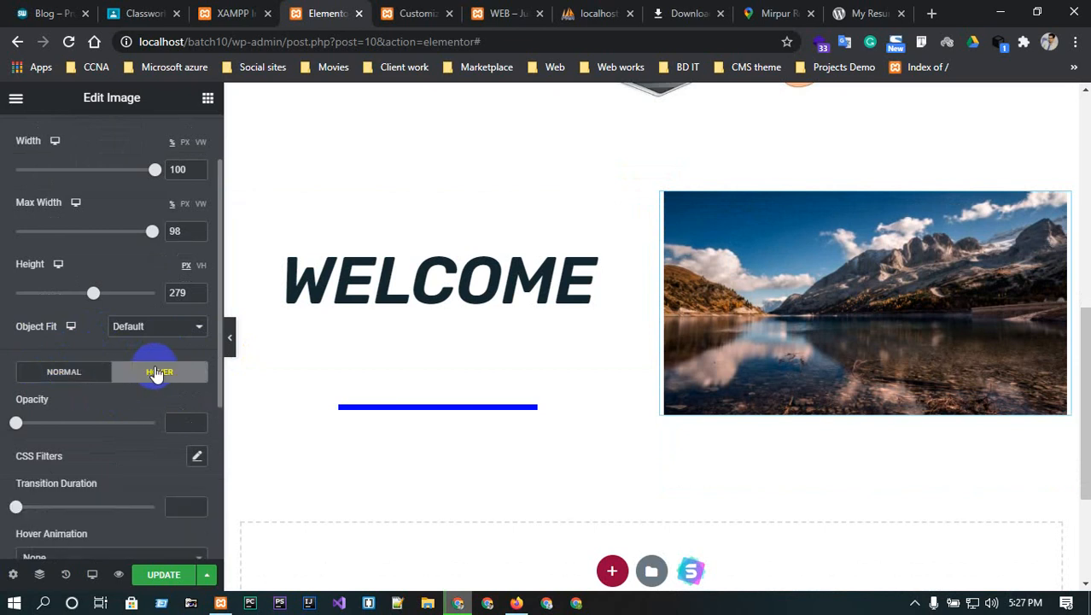
- On hover, fade the image to 0.42 opacity with a 0.6 transition and Shrink animation
left_click_drag(14, 423, 66, 424)
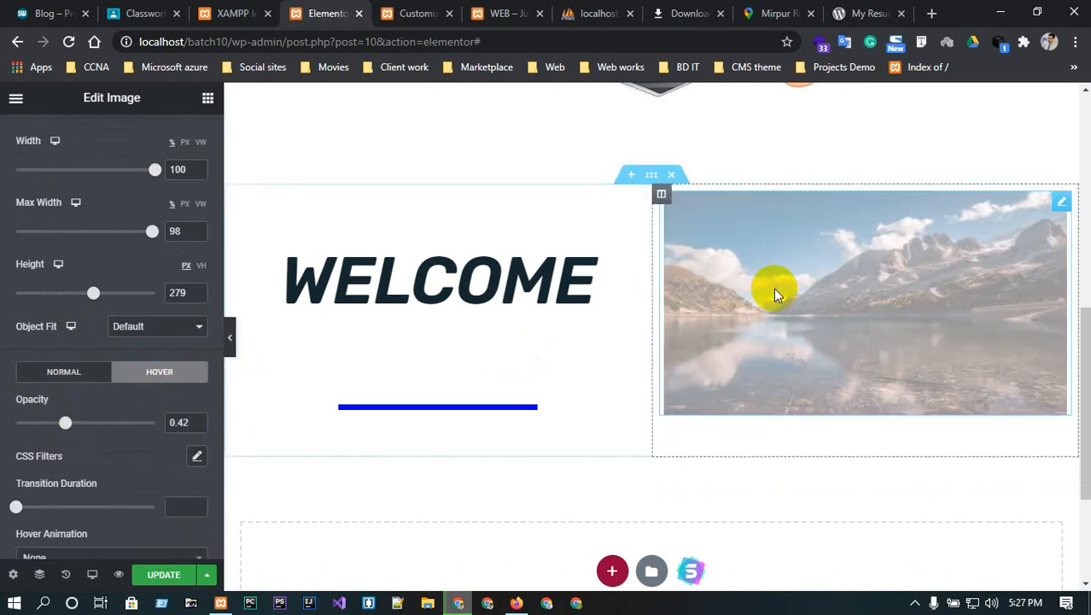
scroll(63, 489, "down", 1)
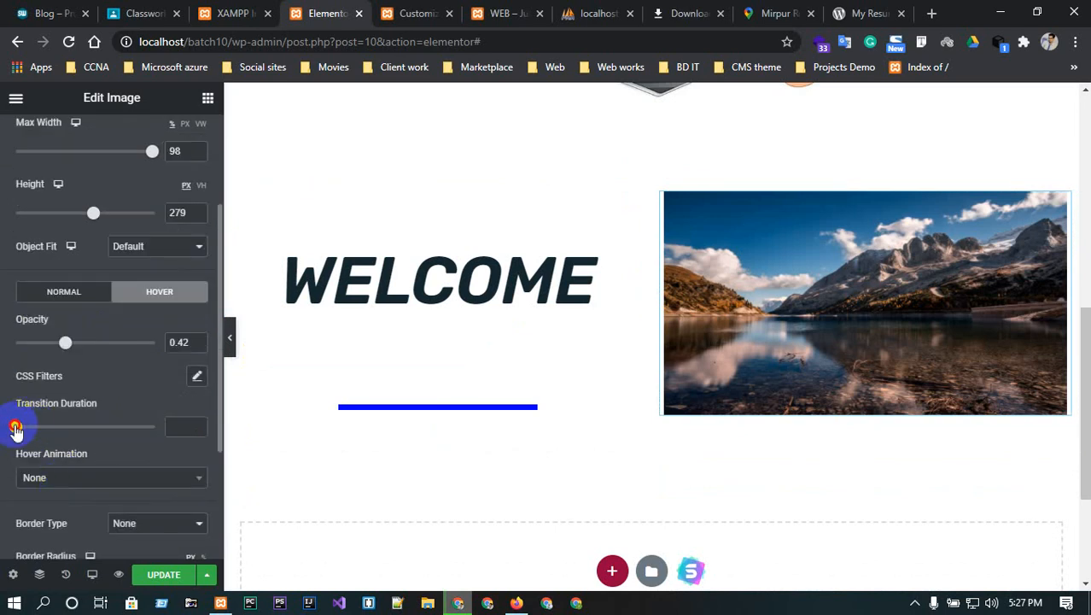
left_click_drag(15, 430, 70, 429)
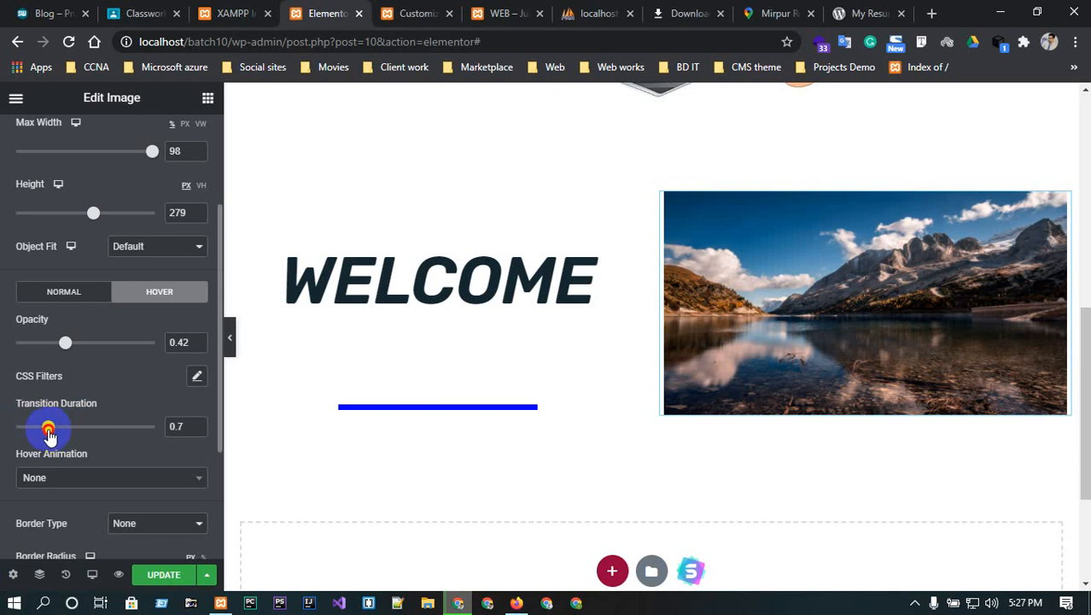
left_click(85, 479)
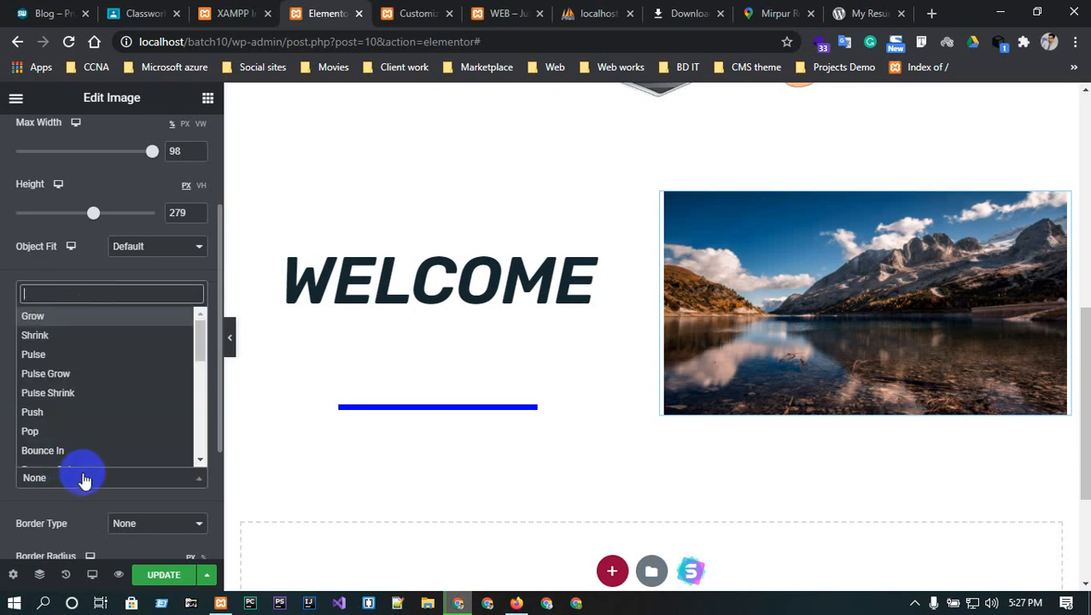
left_click(35, 335)
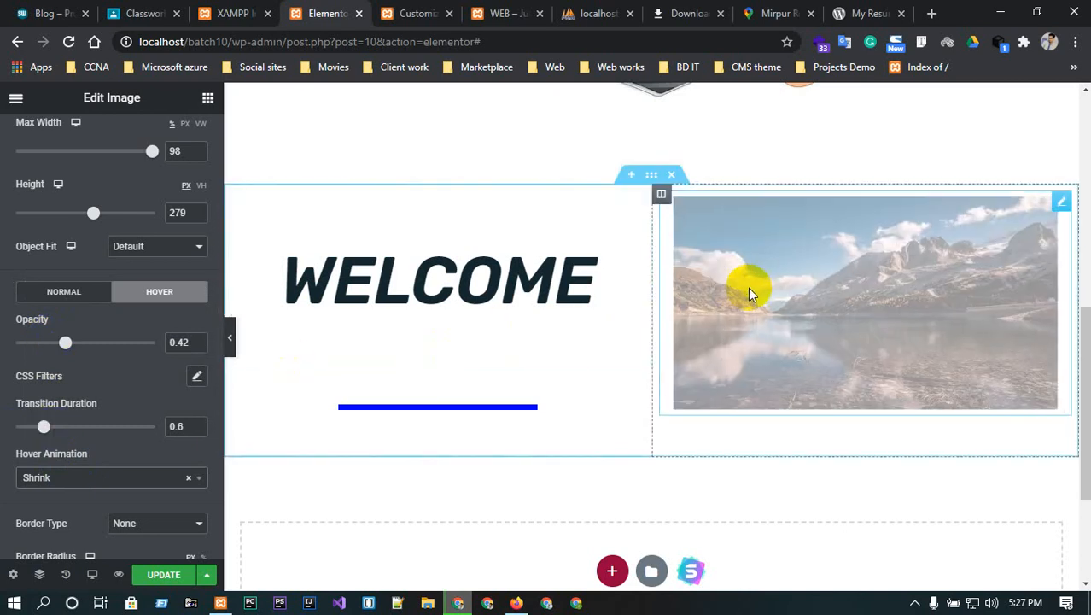
- Give the image a dotted border in the green Accent global colour
scroll(49, 425, "down", 1)
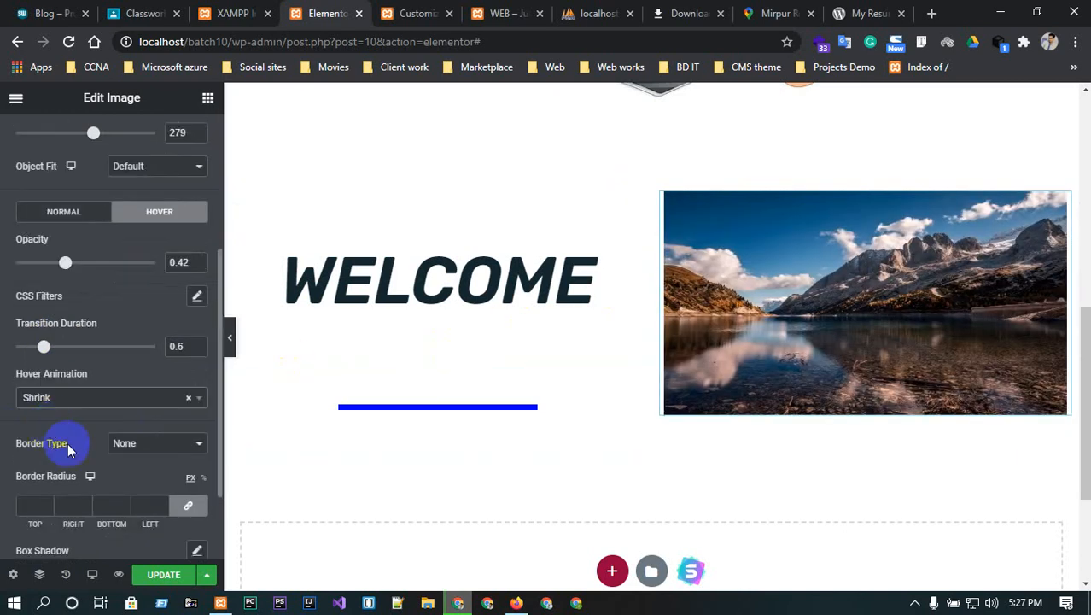
left_click(169, 442)
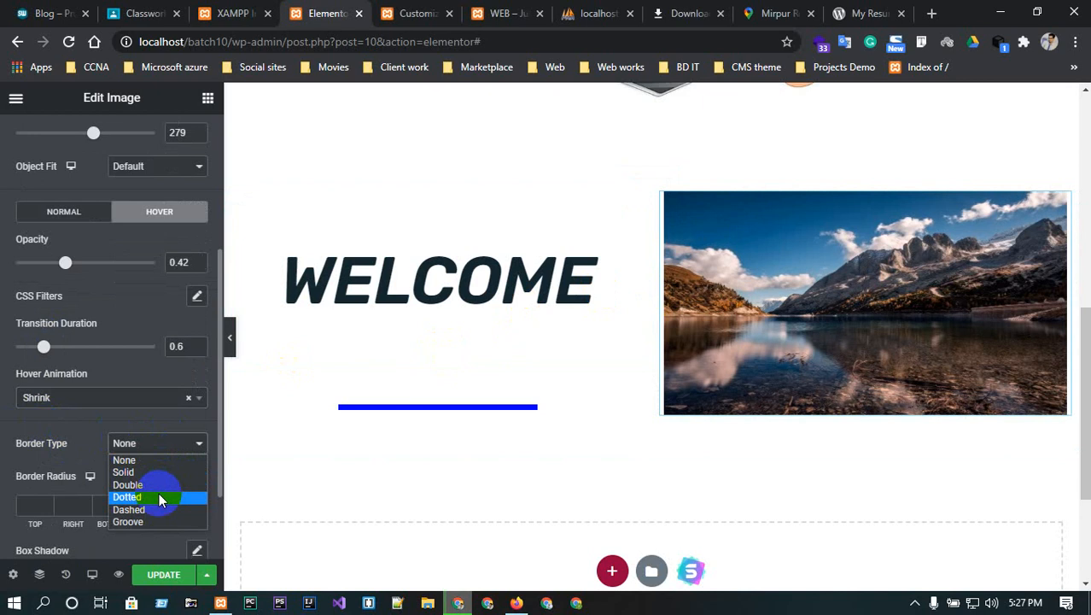
left_click(128, 497)
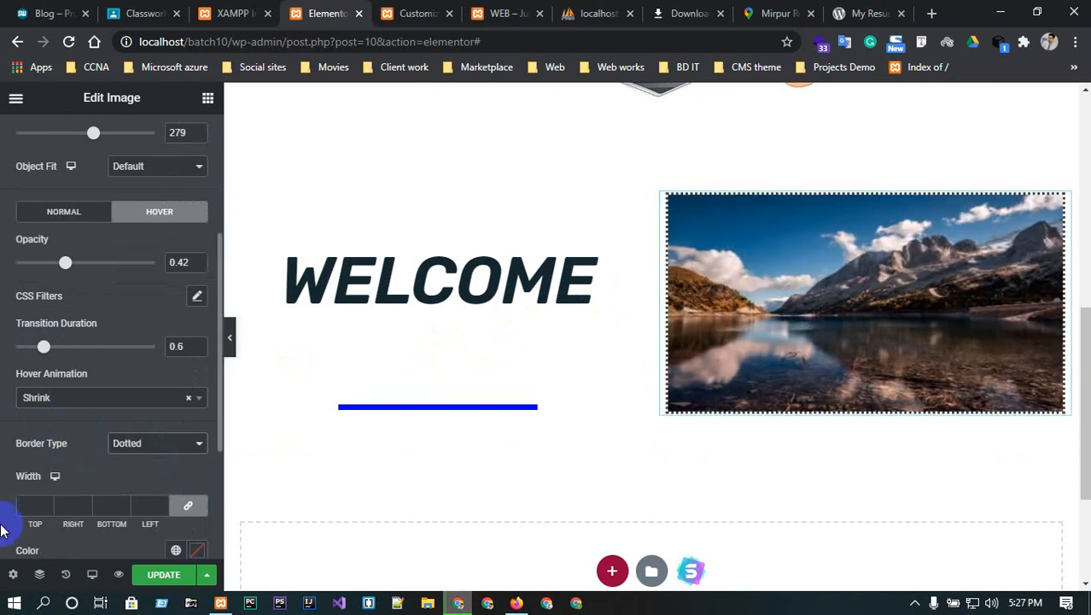
scroll(119, 480, "down", 1)
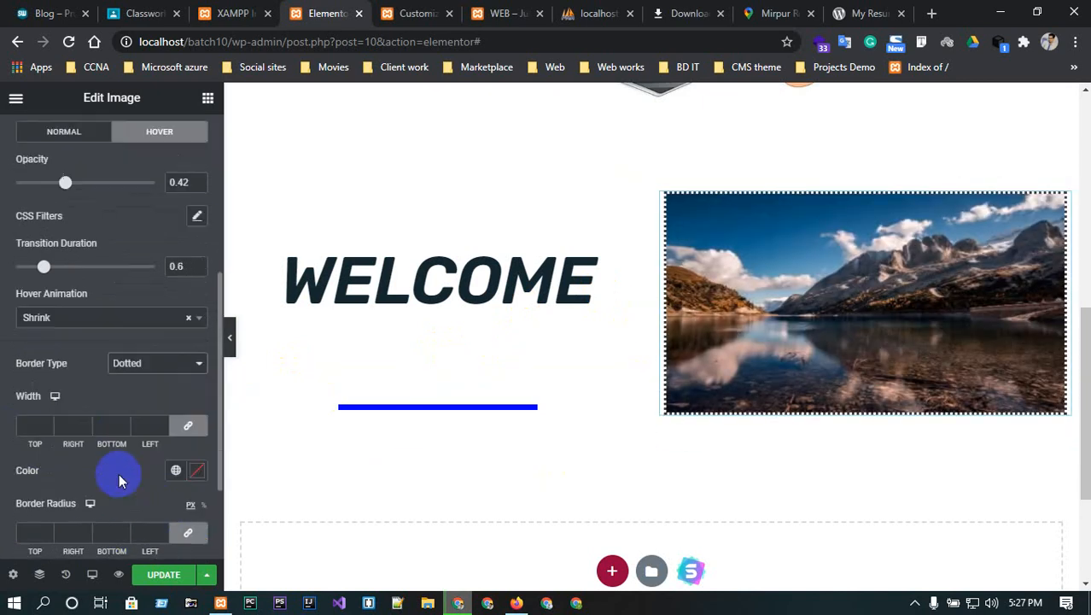
left_click(176, 471)
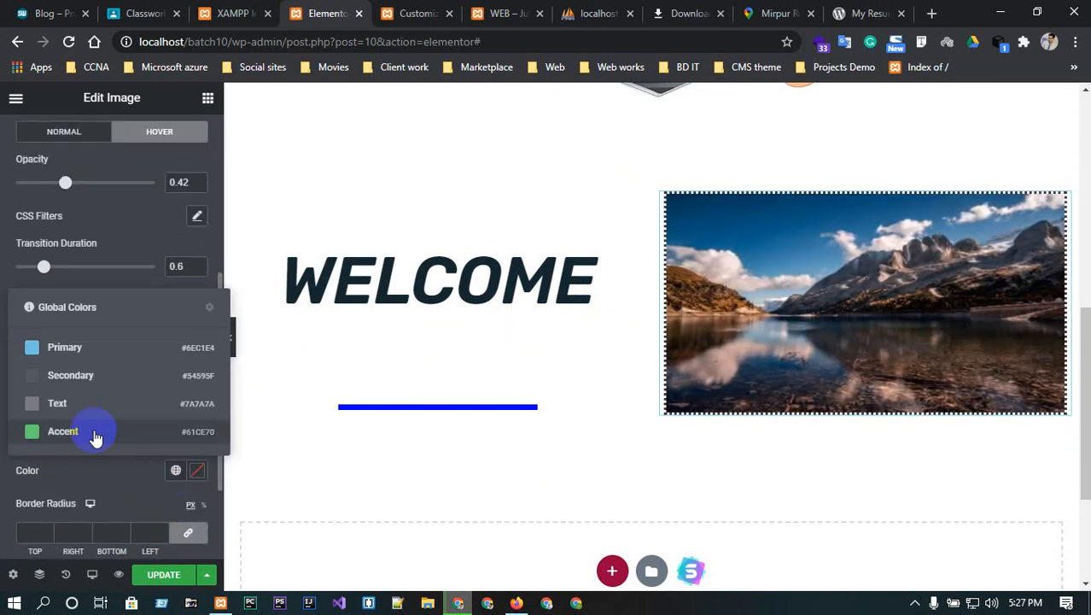
left_click(67, 431)
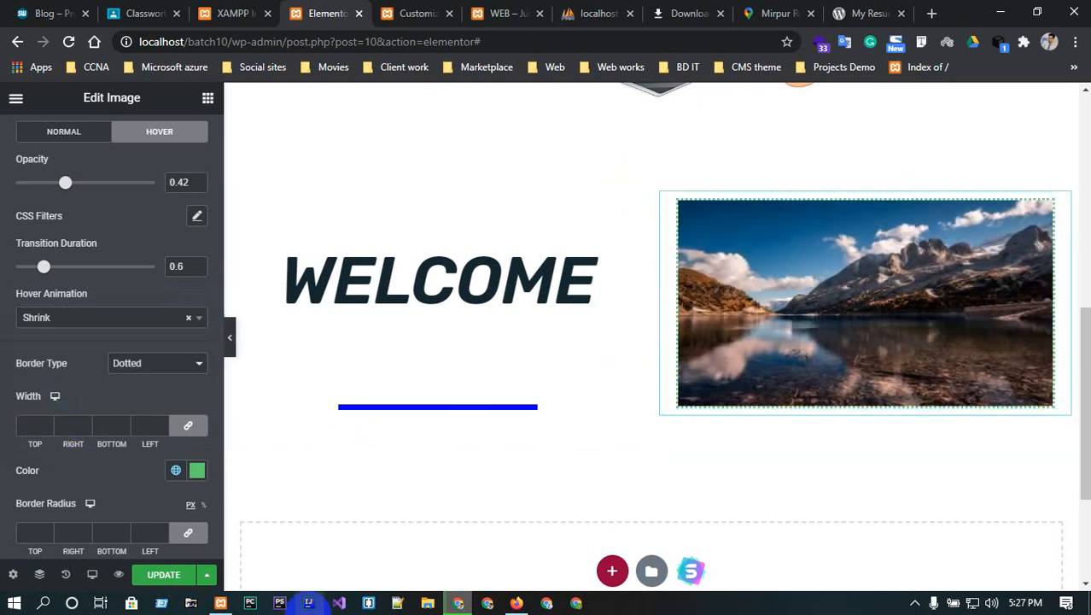
scroll(85, 316, "up", 2)
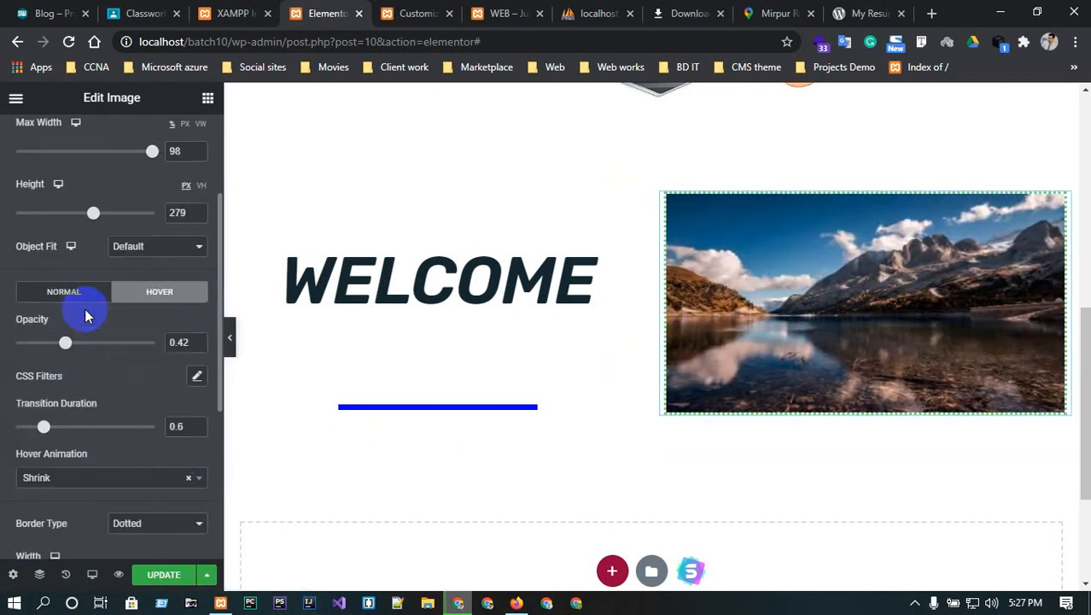
left_click(83, 292)
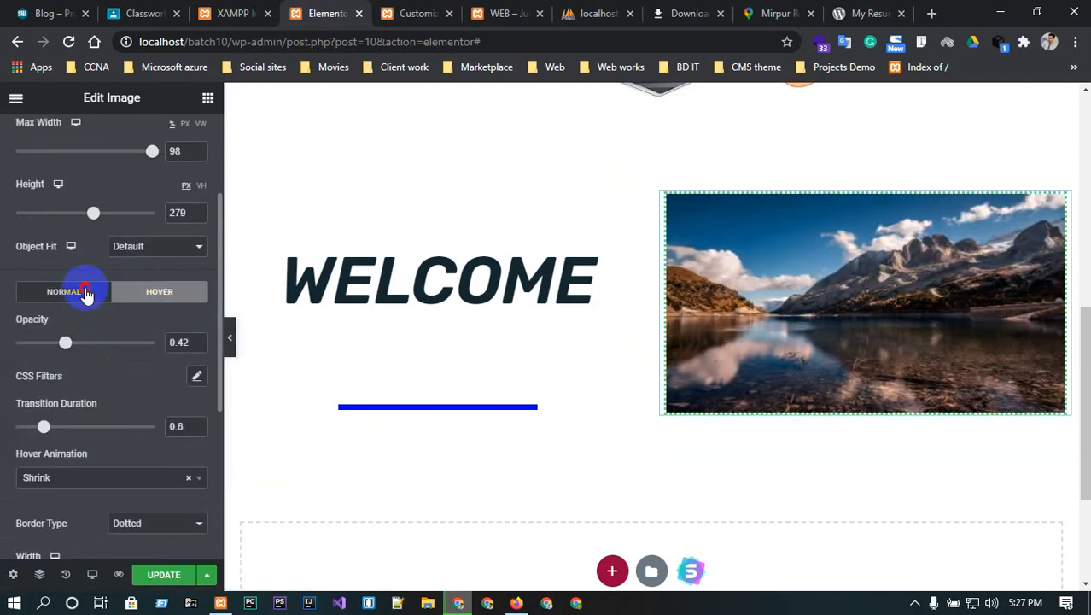
scroll(202, 214, "up", 3)
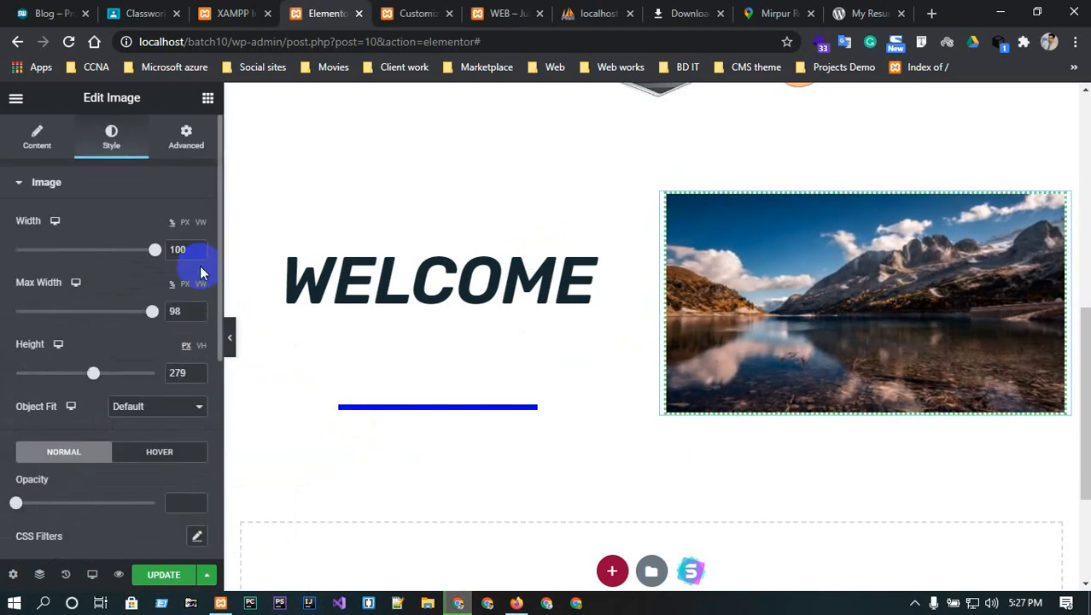
- Set the image's entrance animation to Fade In Up instead of Fade In, and update the page
left_click(188, 147)
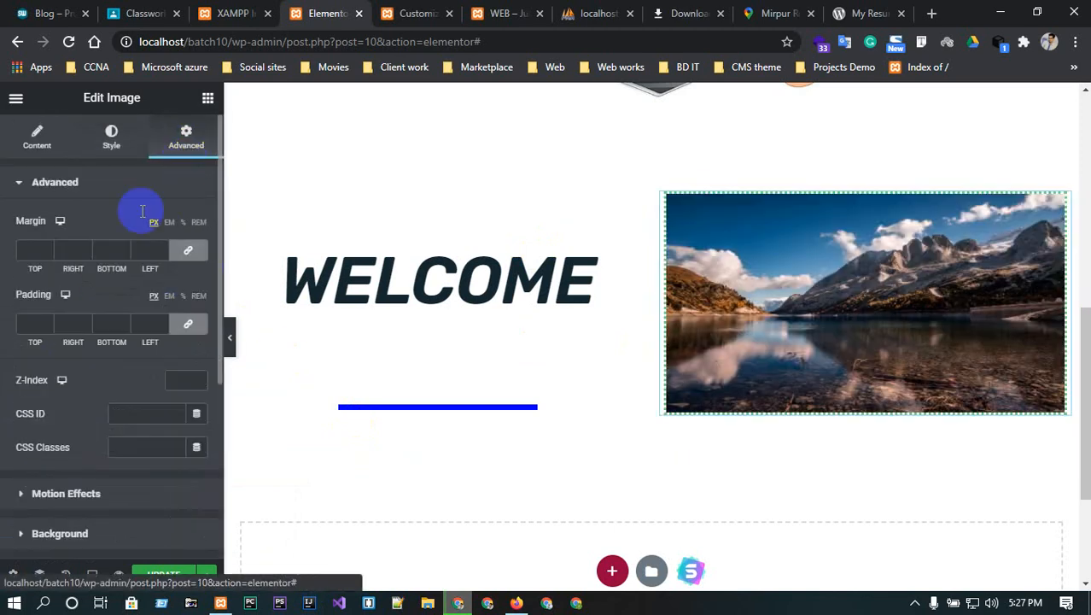
scroll(133, 432, "down", 3)
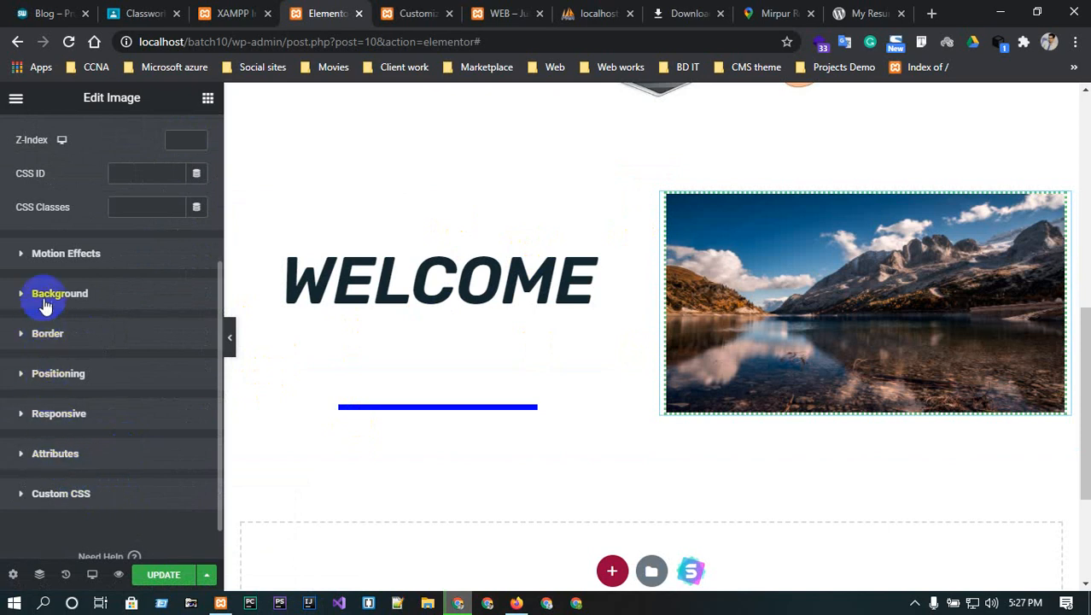
left_click(51, 257)
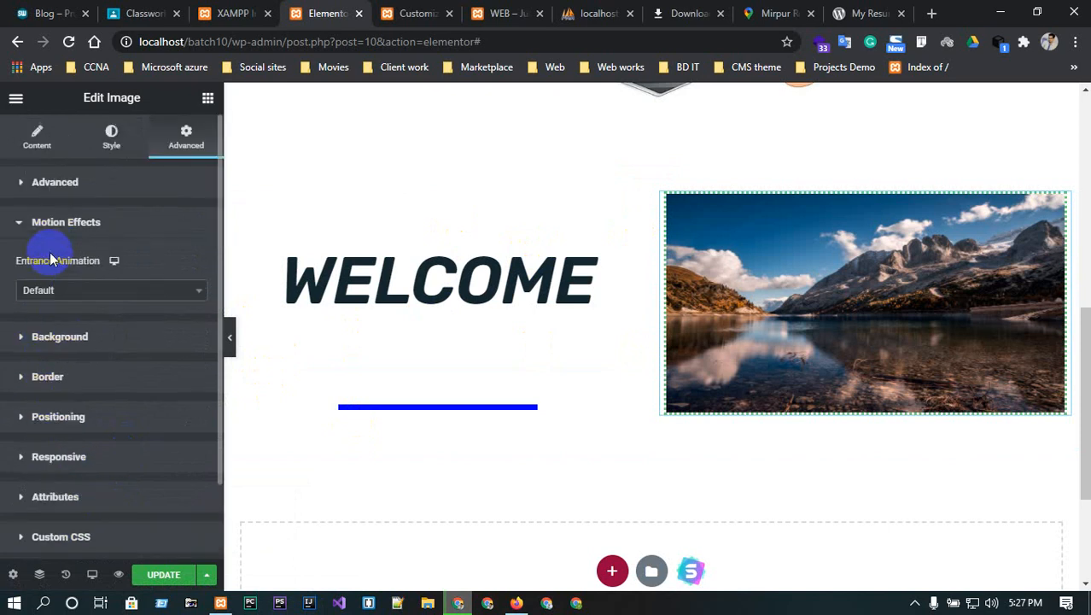
left_click(116, 290)
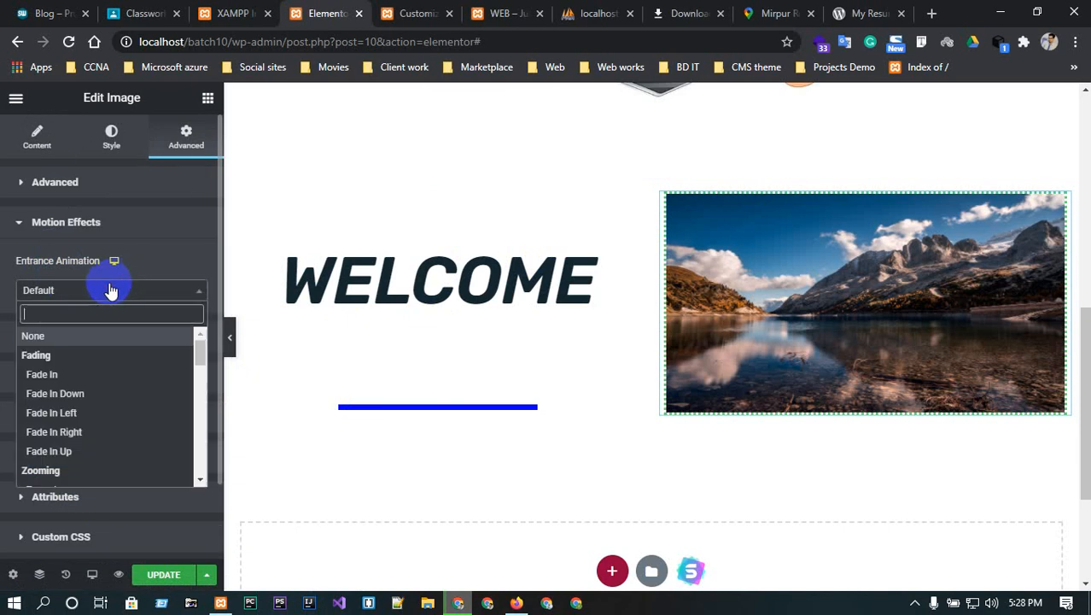
left_click(59, 381)
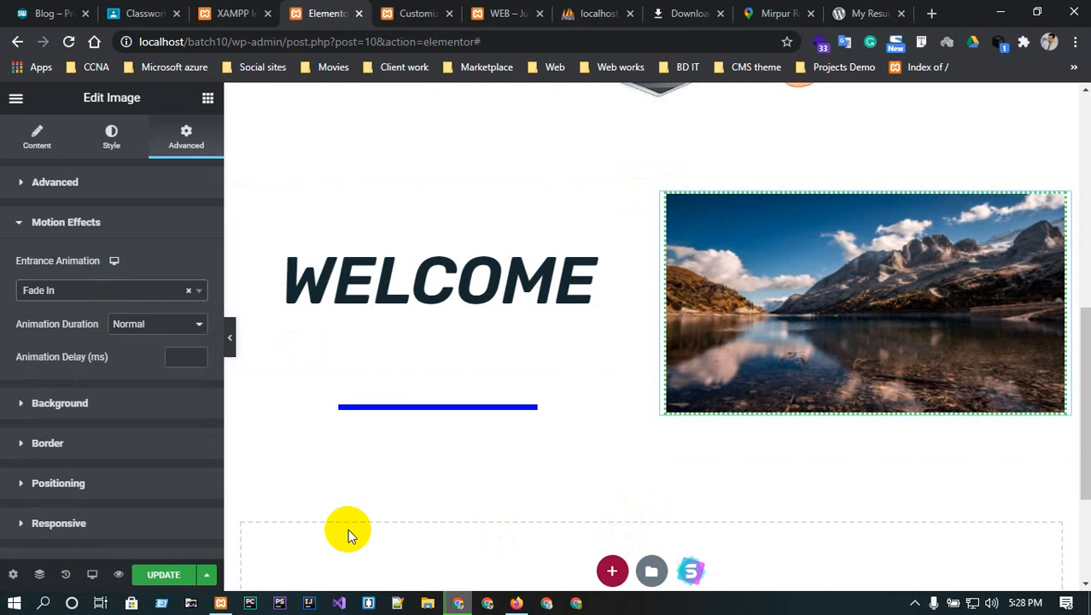
left_click(146, 290)
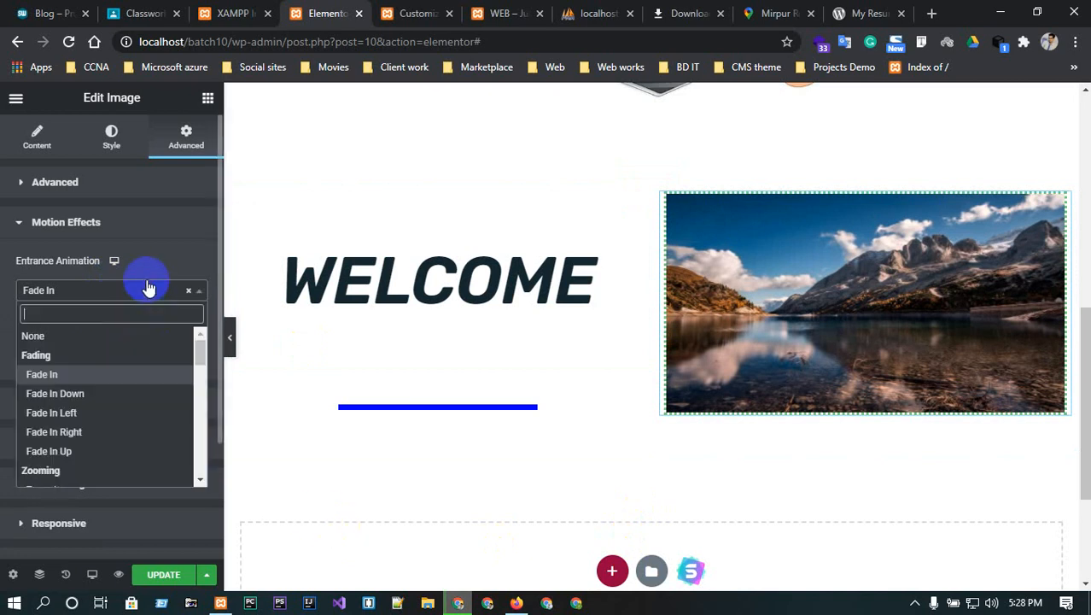
left_click(90, 455)
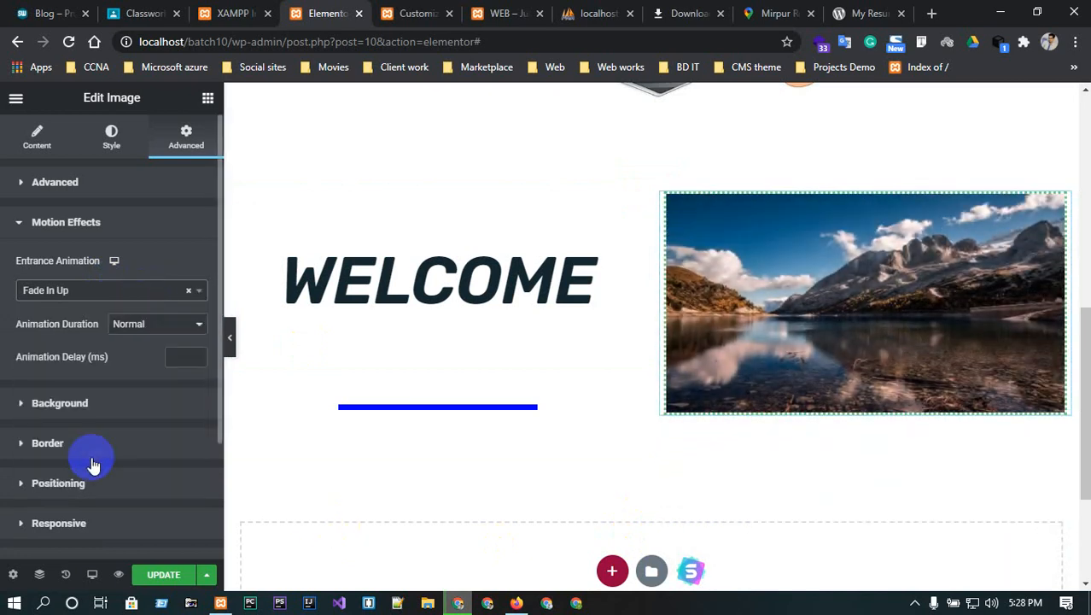
left_click(166, 577)
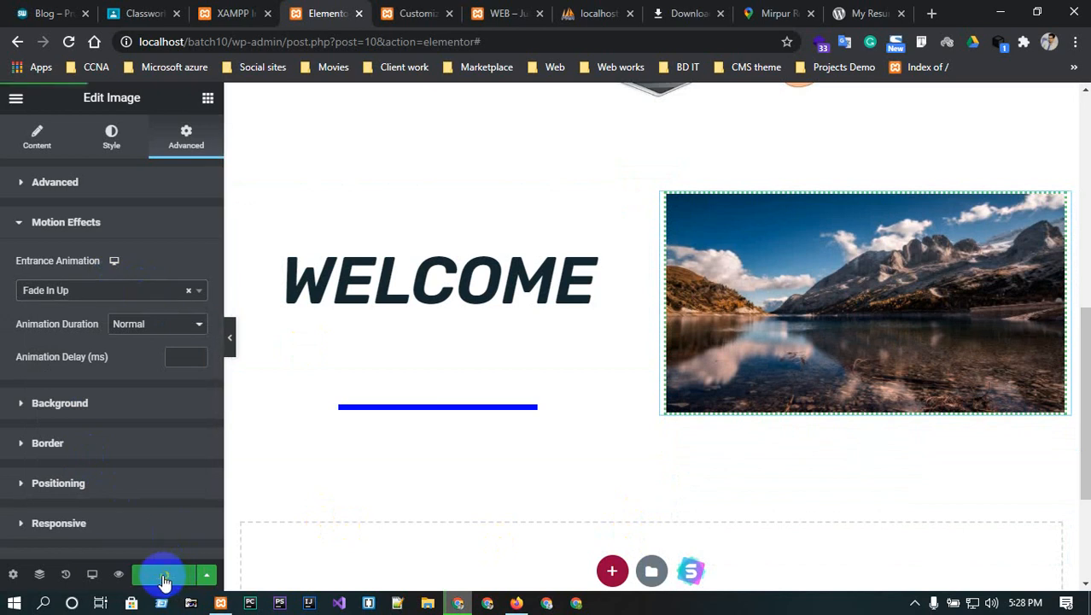
- Preview the WELCOME section with the editor panel hidden, then return to the Customizer
left_click(230, 337)
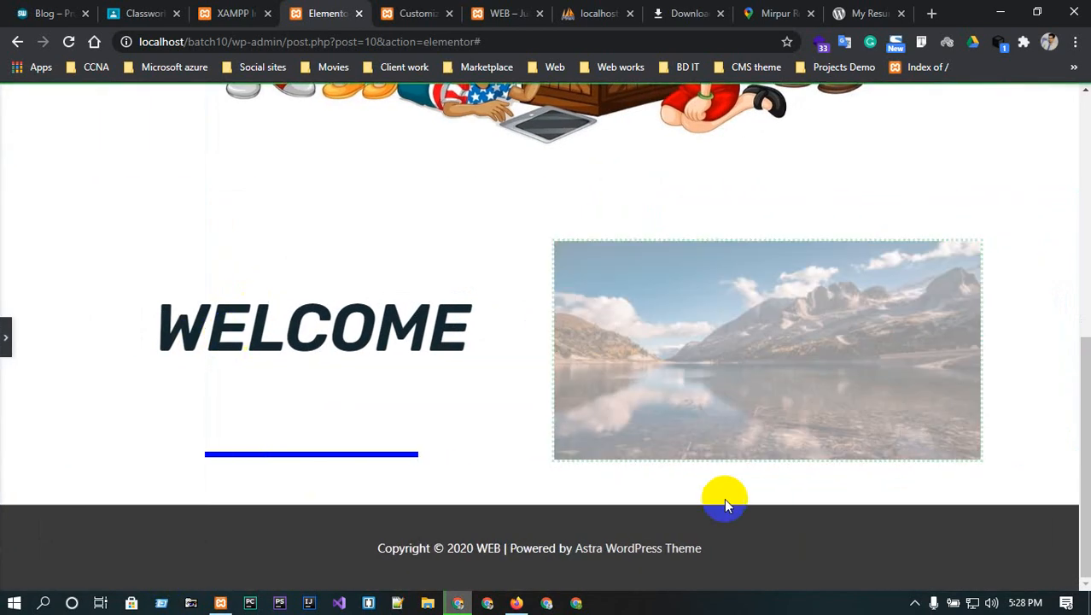
scroll(593, 441, "up", 8)
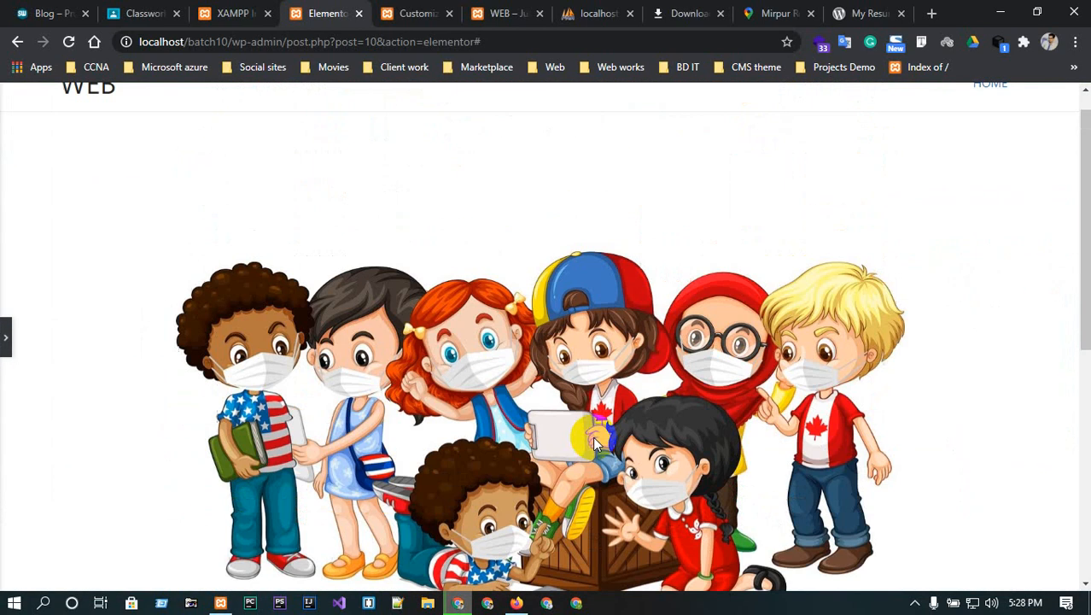
scroll(594, 436, "down", 5)
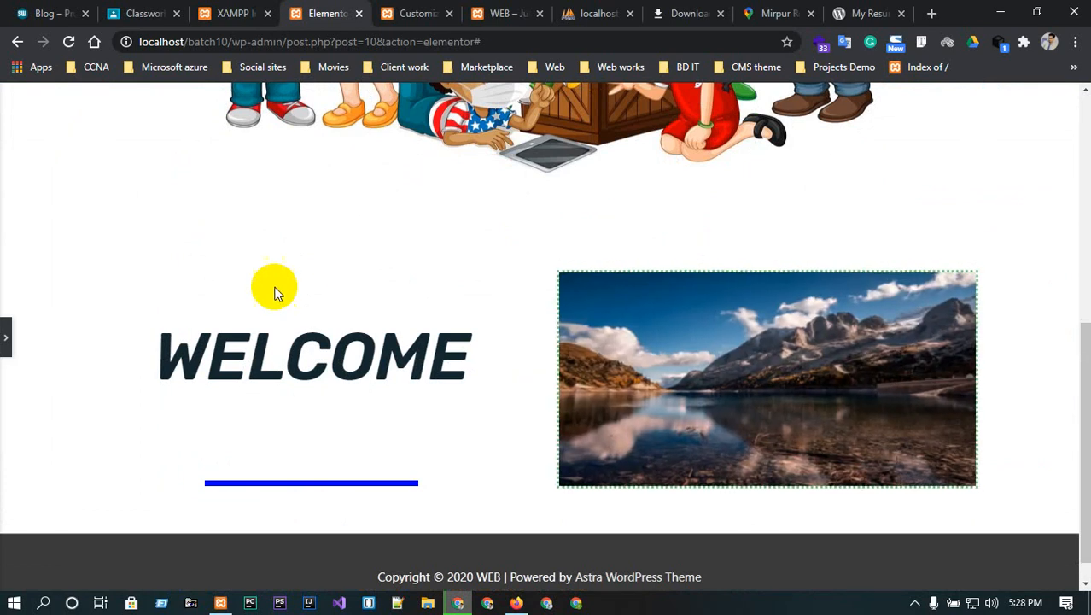
scroll(701, 362, "up", 2)
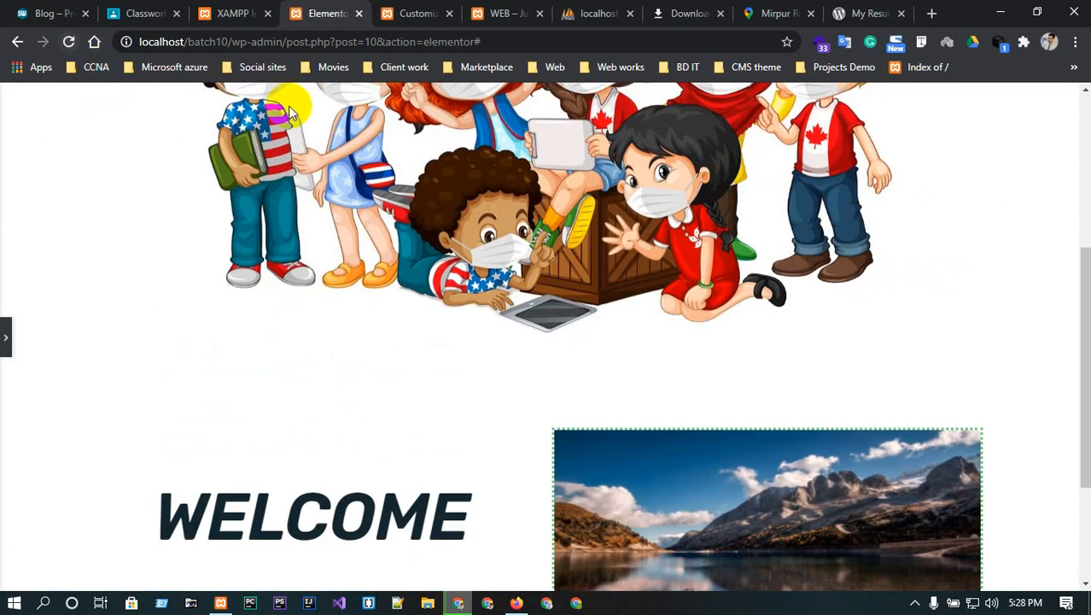
scroll(430, 154, "up", 4)
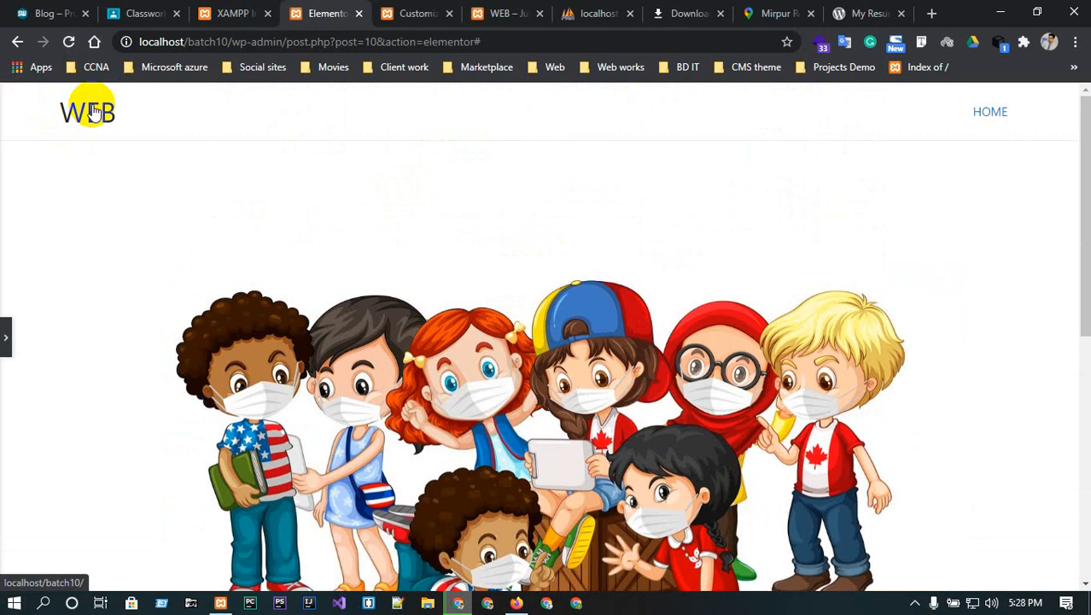
left_click(414, 13)
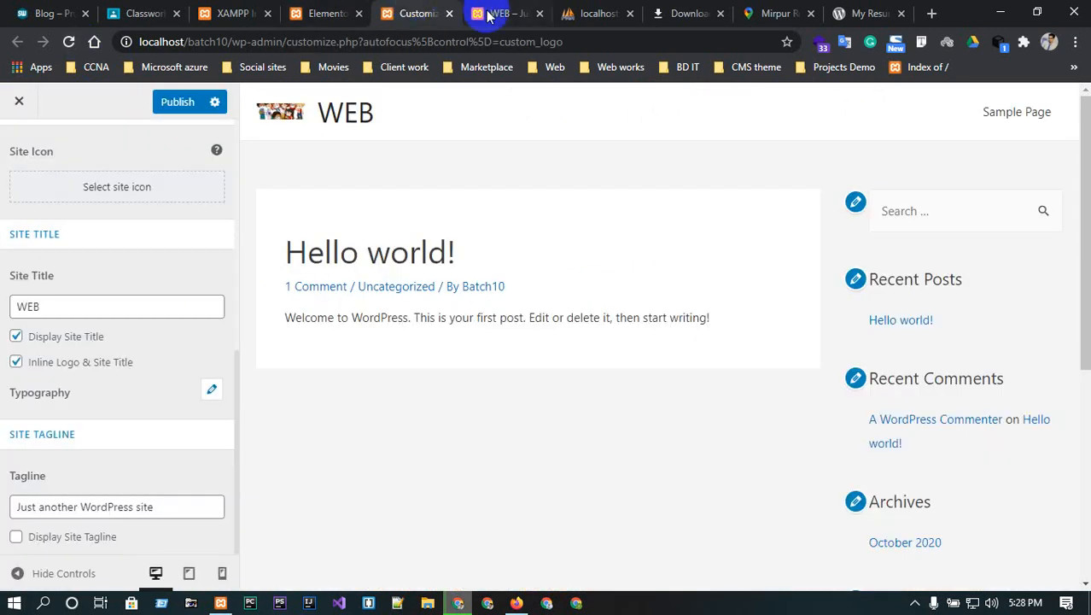
- Open the live HOME page and scroll down to the WELCOME section and landscape photo
left_click(487, 13)
left_click(72, 139)
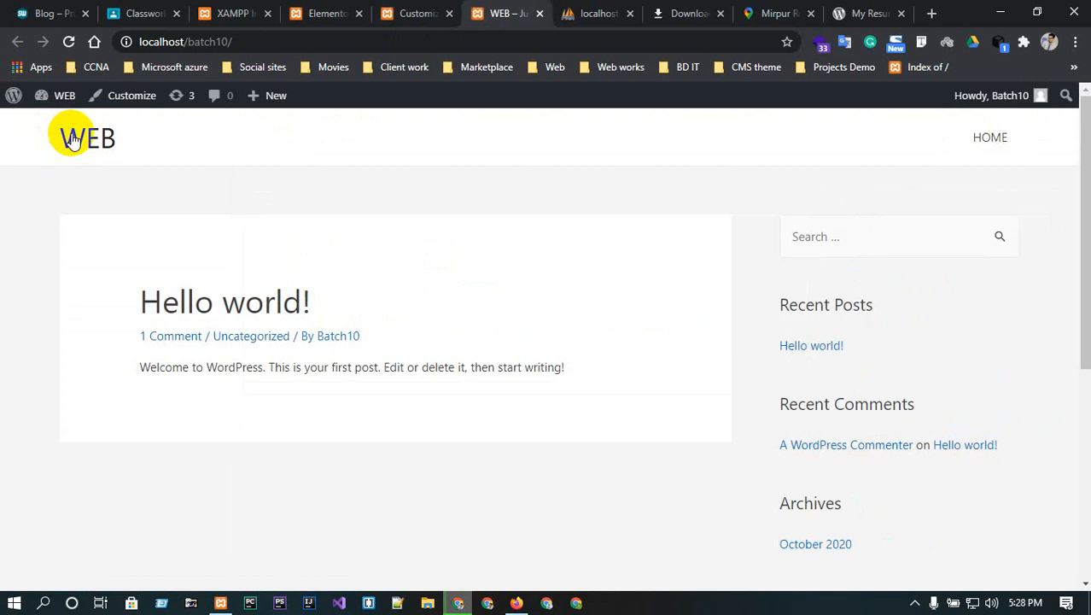
left_click(999, 141)
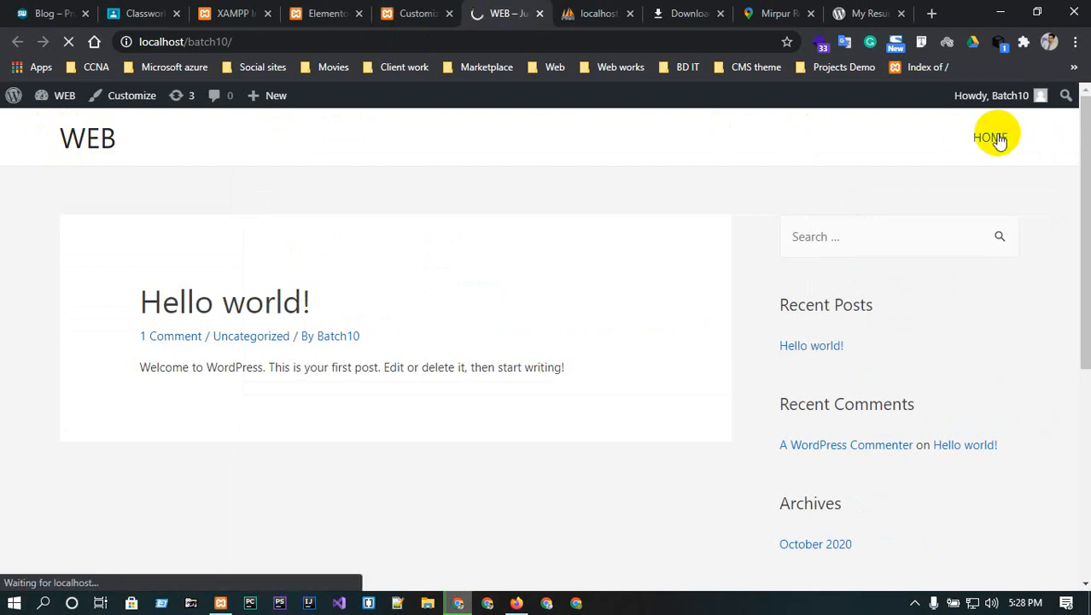
scroll(657, 369, "down", 3)
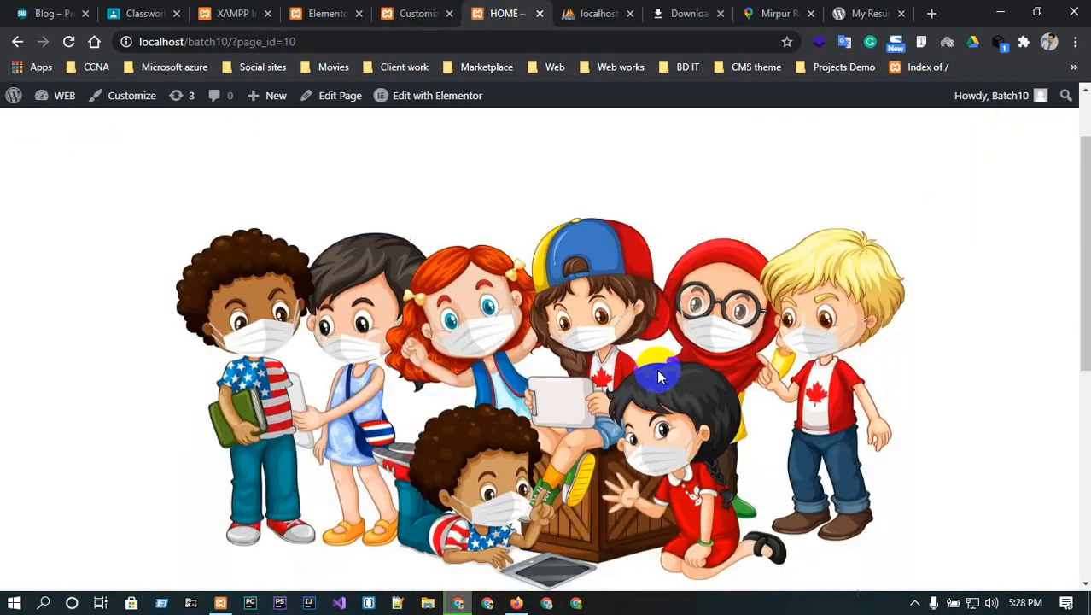
scroll(658, 375, "down", 3)
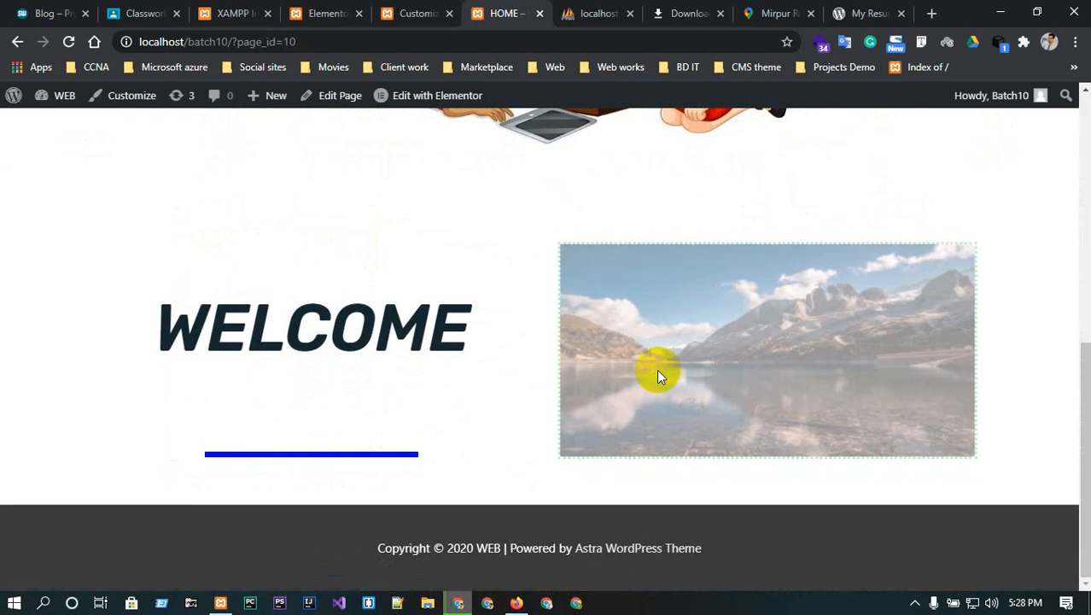